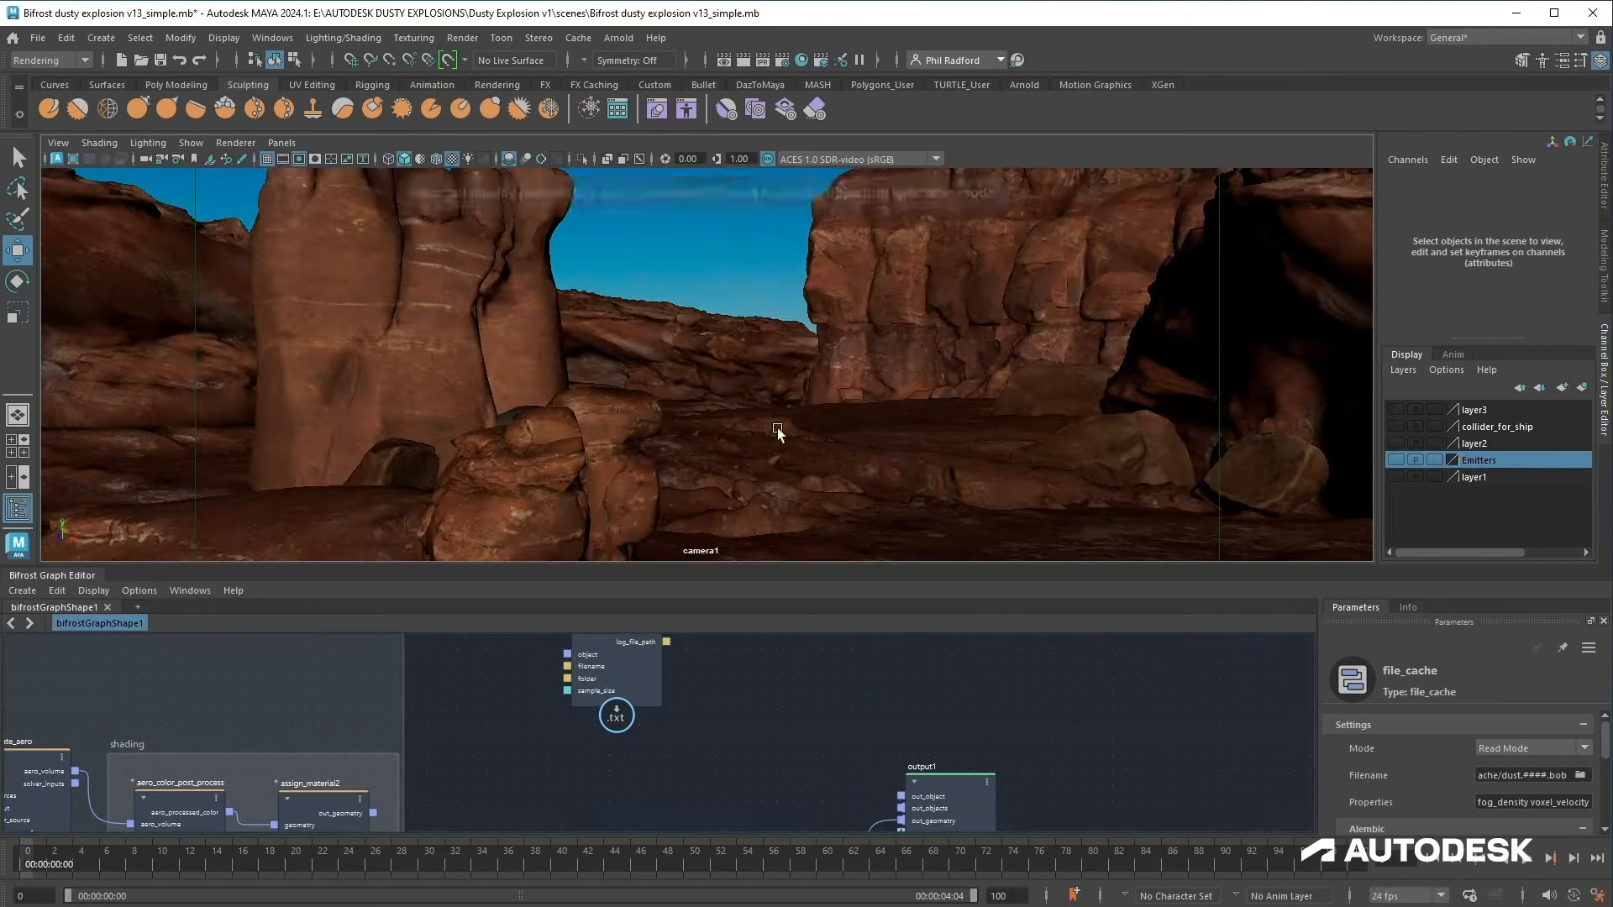
Step: Scrub through the timeline to preview the dusty explosion with textures and all scene lights
left_click_drag(325, 861, 414, 856)
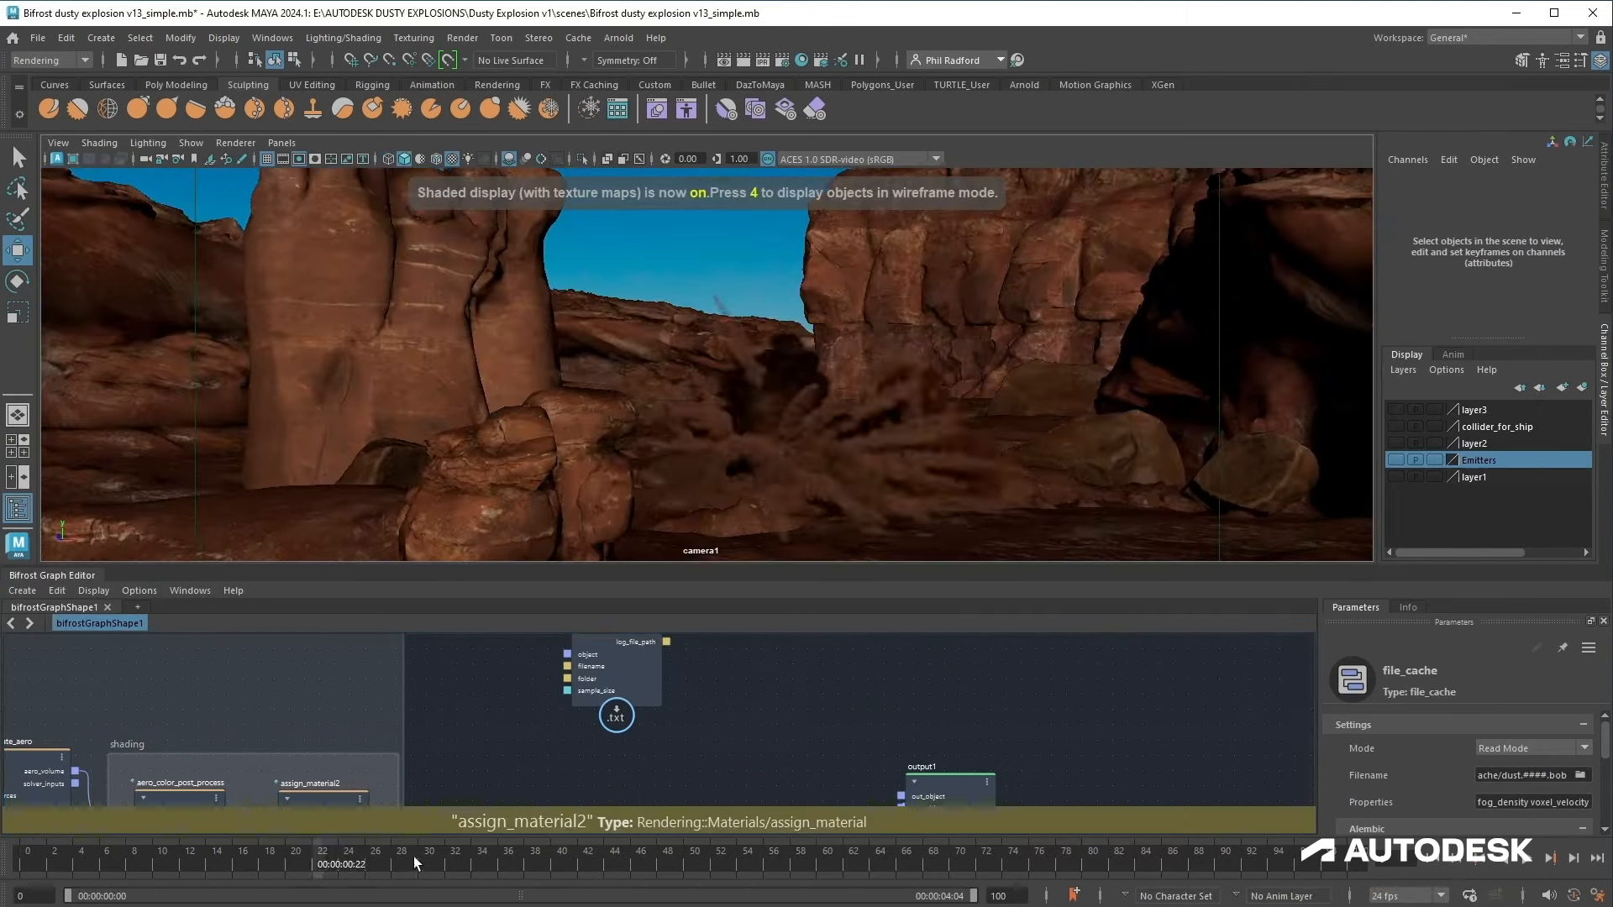
left_click(573, 874)
key("7")
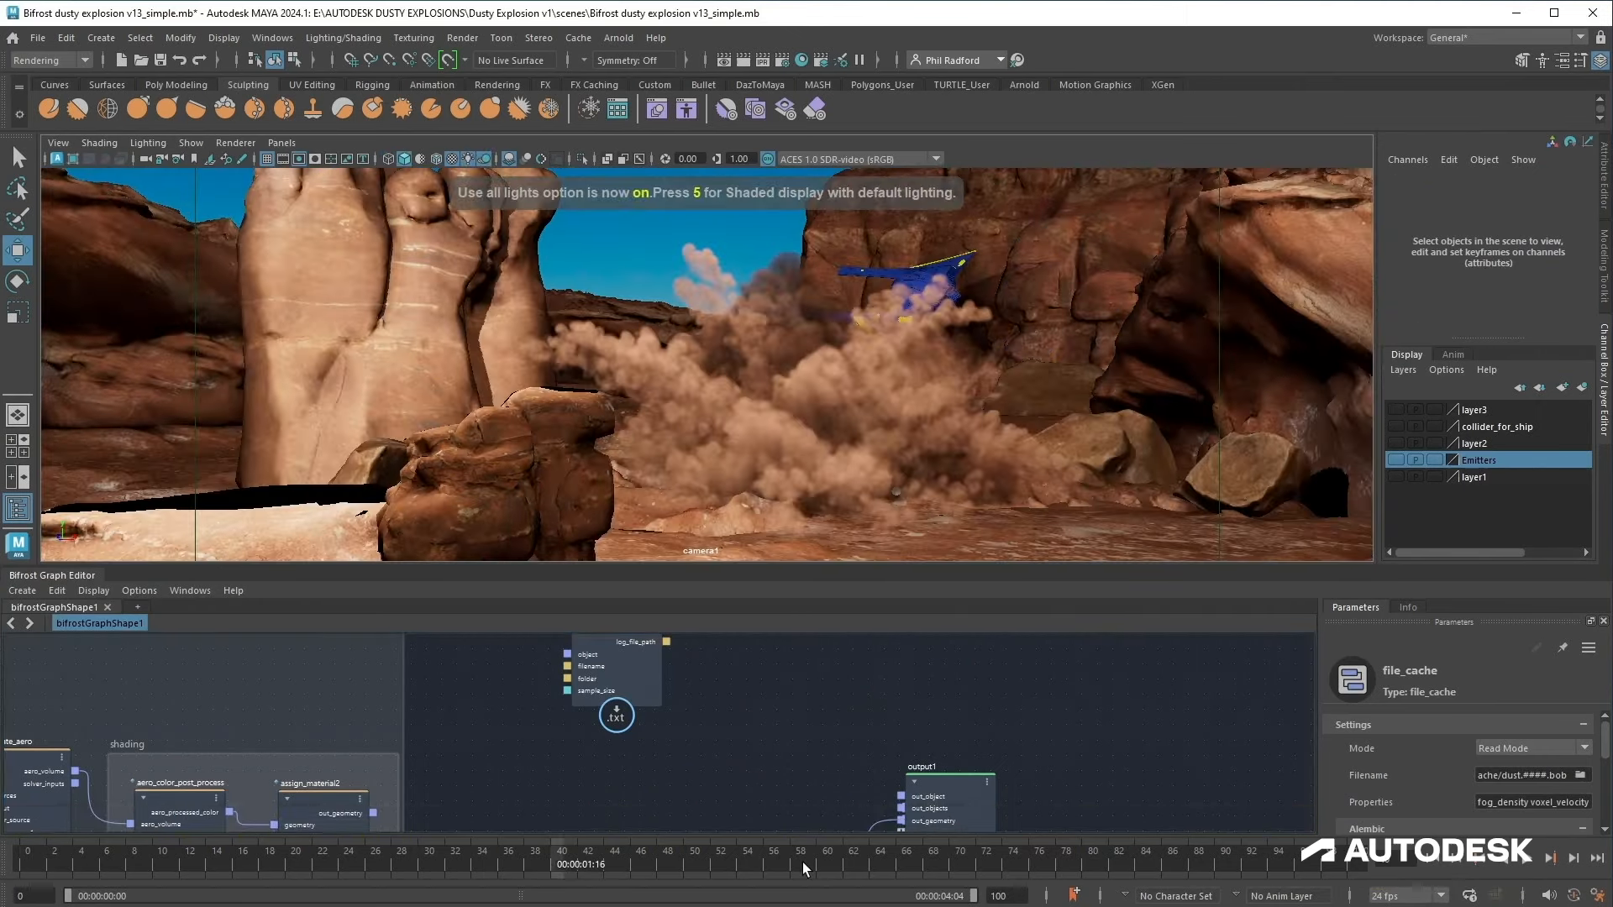
left_click(804, 868)
left_click(27, 865)
Step: Add a source_fuel node beside source_air in the trails emitter compound
scroll(854, 669, "down", 3)
middle_click_drag(1020, 776, 985, 668, "alt")
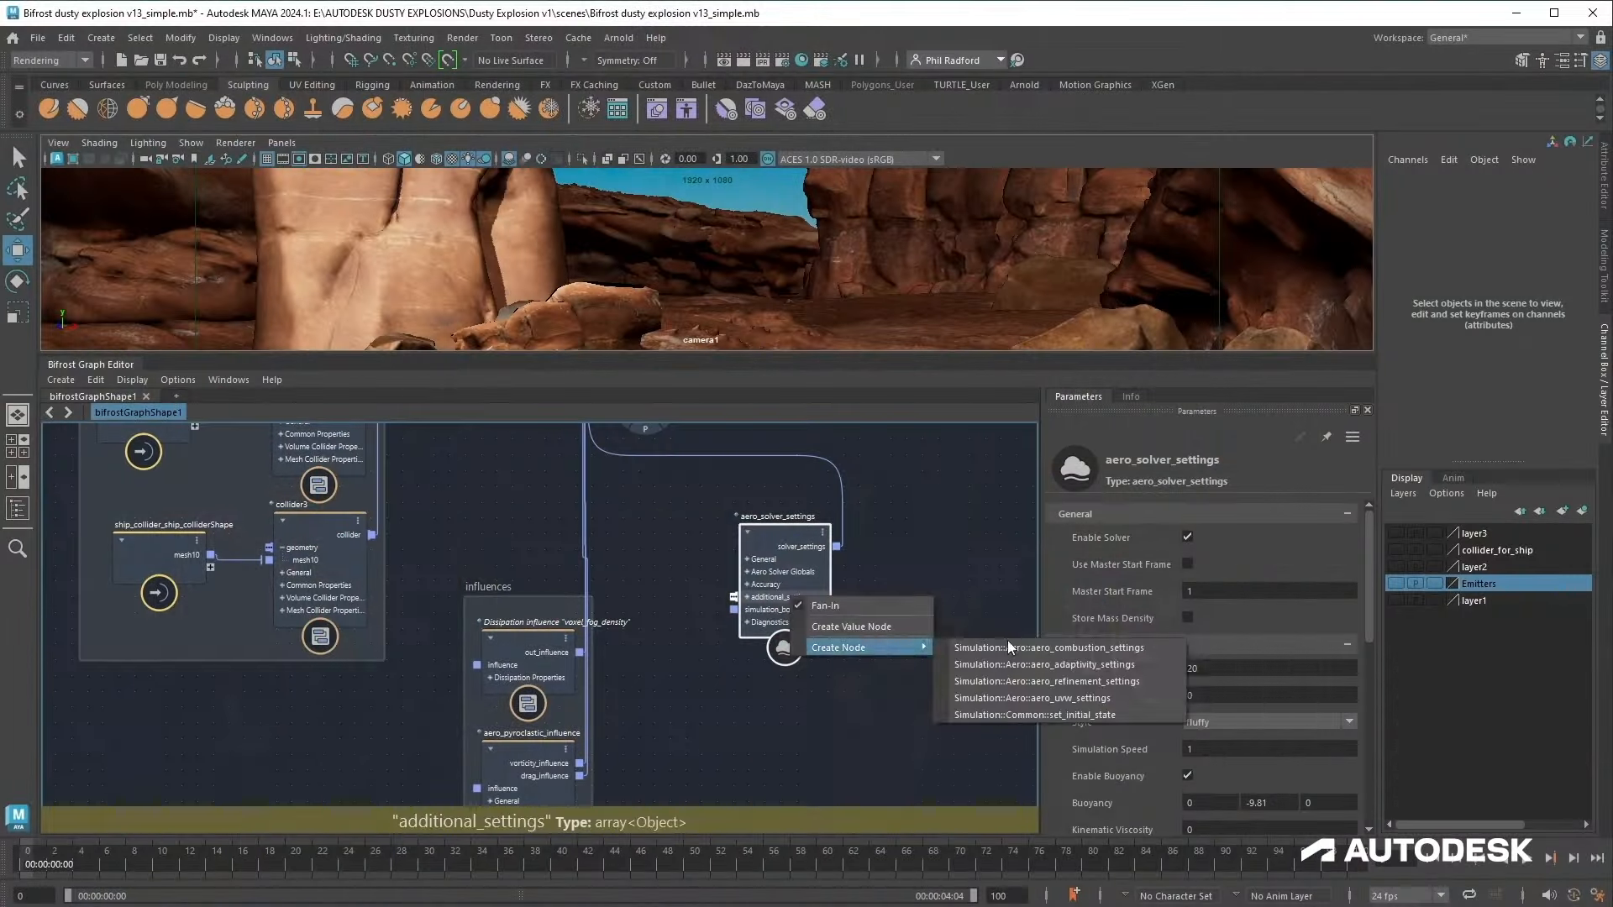
left_click(1007, 640)
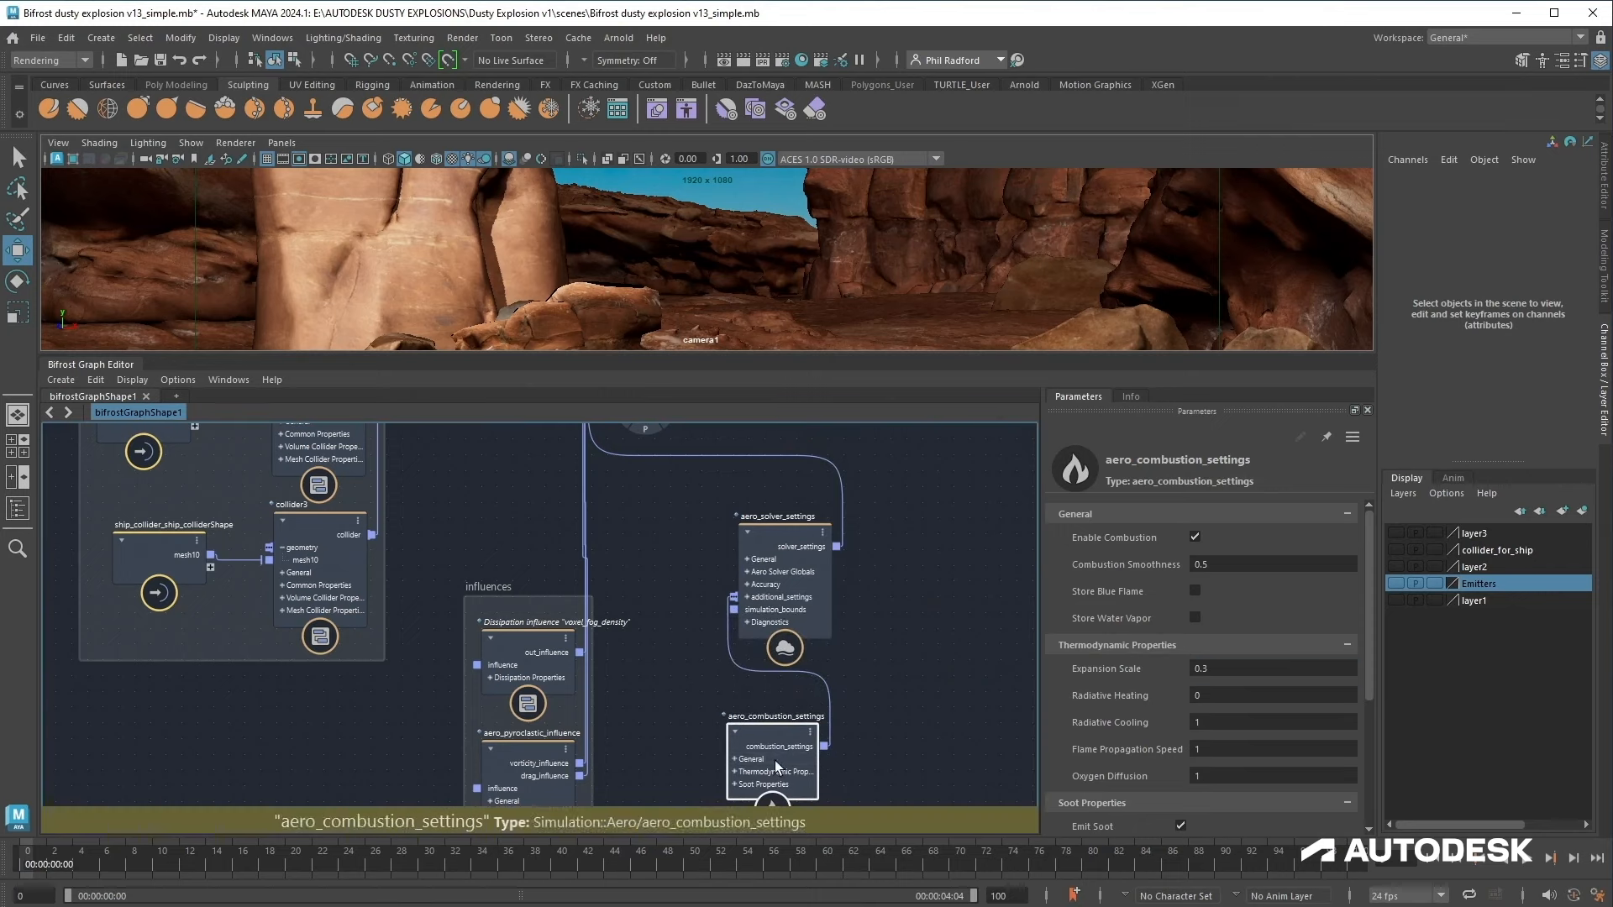
middle_click_drag(924, 633, 1029, 799, "alt")
middle_click_drag(714, 479, 799, 757, "alt")
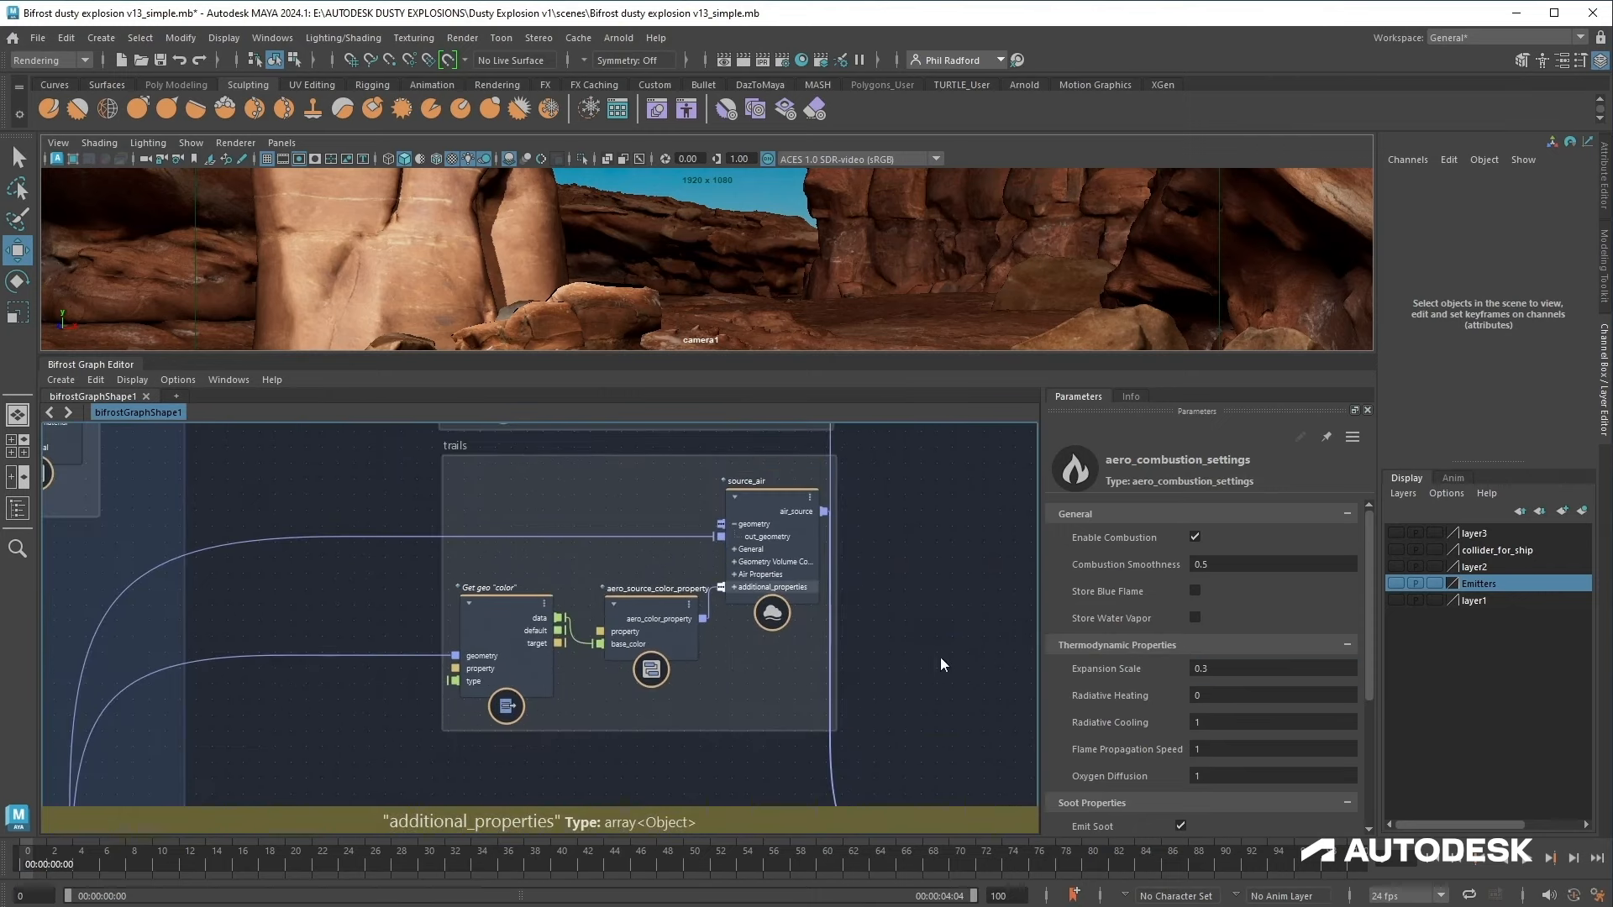
scroll(1238, 726, "down", 5)
left_click(607, 526)
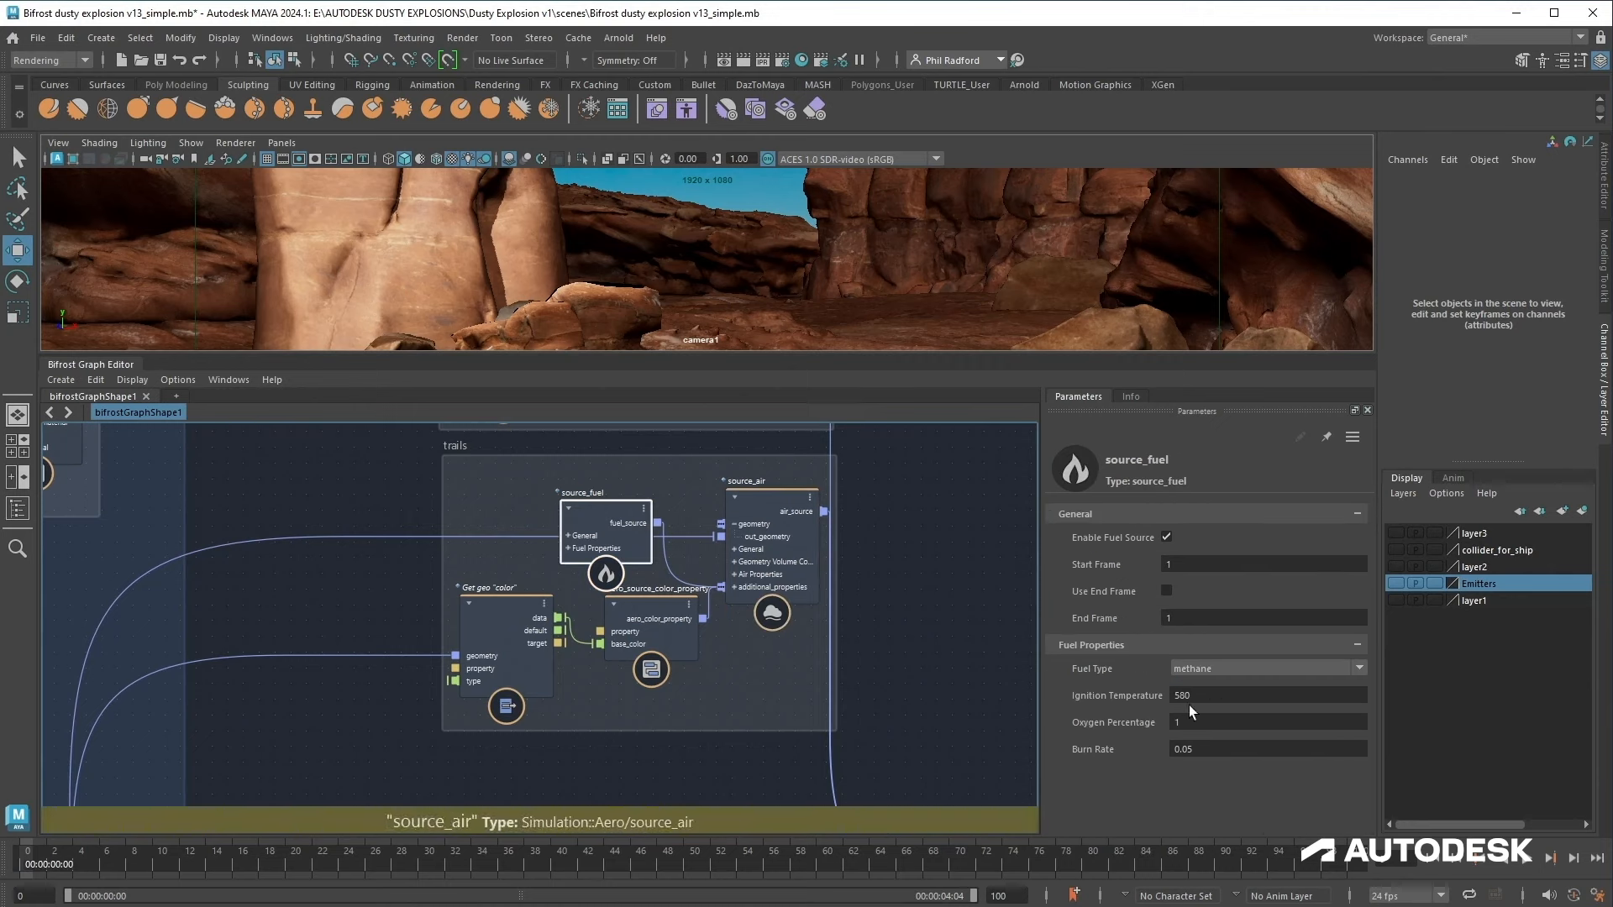
Step: Set the fuel source's fuel type to butane and its ignition temperature to 200
left_click(1213, 668)
left_click(1203, 725)
middle_click_drag(910, 609, 890, 899, "alt")
right_click(757, 603)
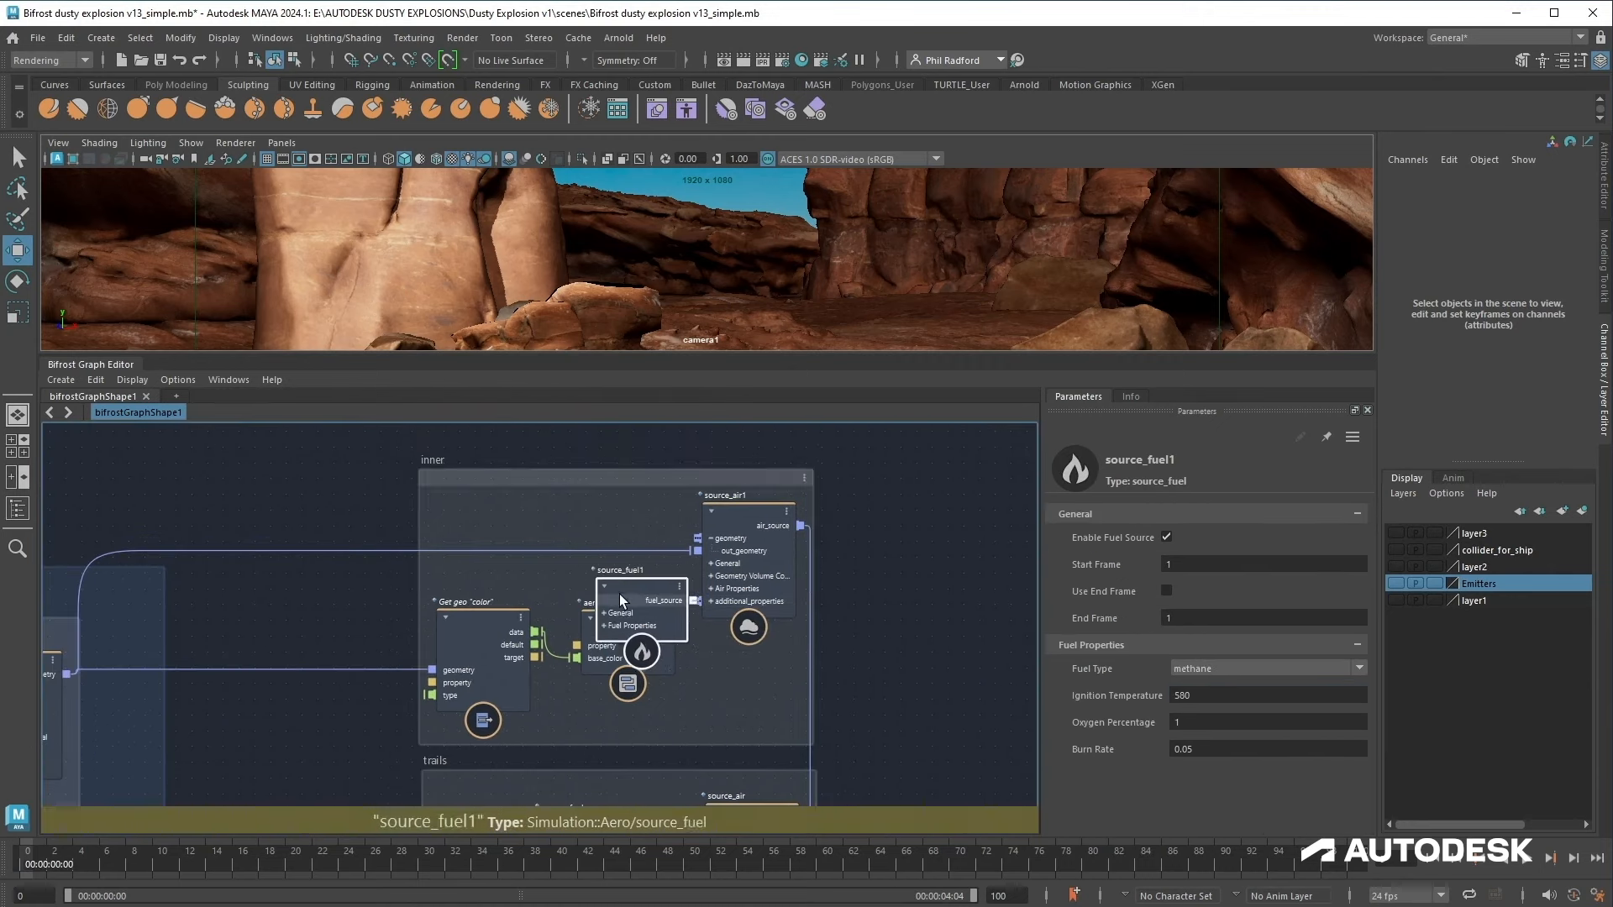
left_click(1209, 695)
type("200")
Step: Set the fuel source's ignition temperature to 100
middle_click_drag(959, 733, 554, 424, "alt")
scroll(561, 436, "down", 3)
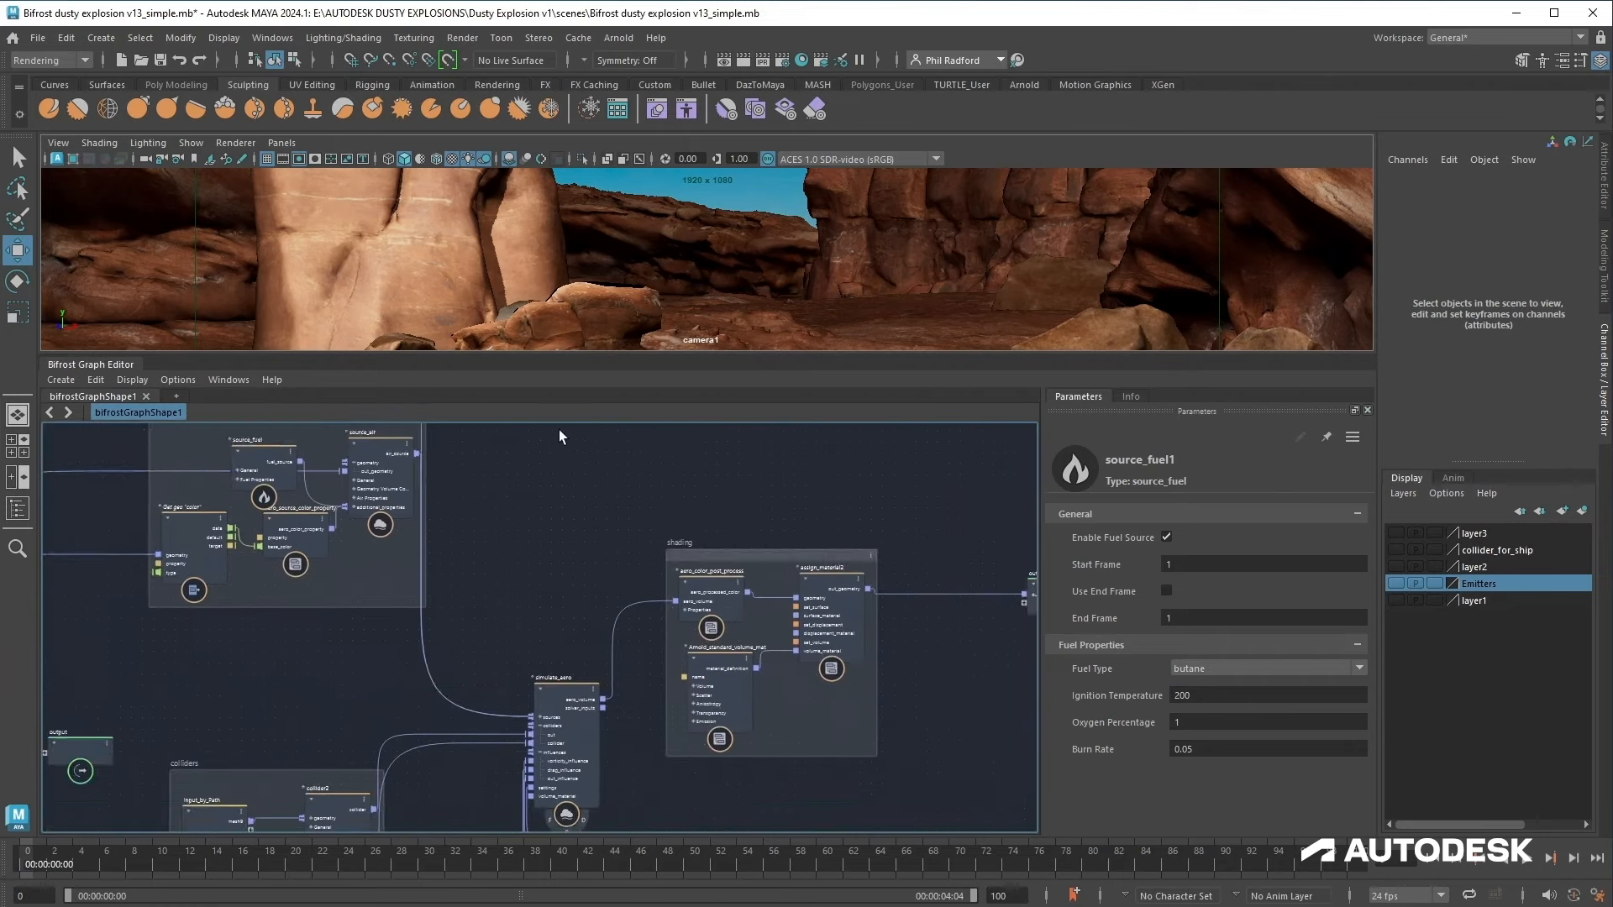
scroll(953, 731, "down", 2)
middle_click_drag(958, 755, 987, 539, "alt")
middle_click_drag(785, 463, 851, 710, "alt")
left_click(849, 708)
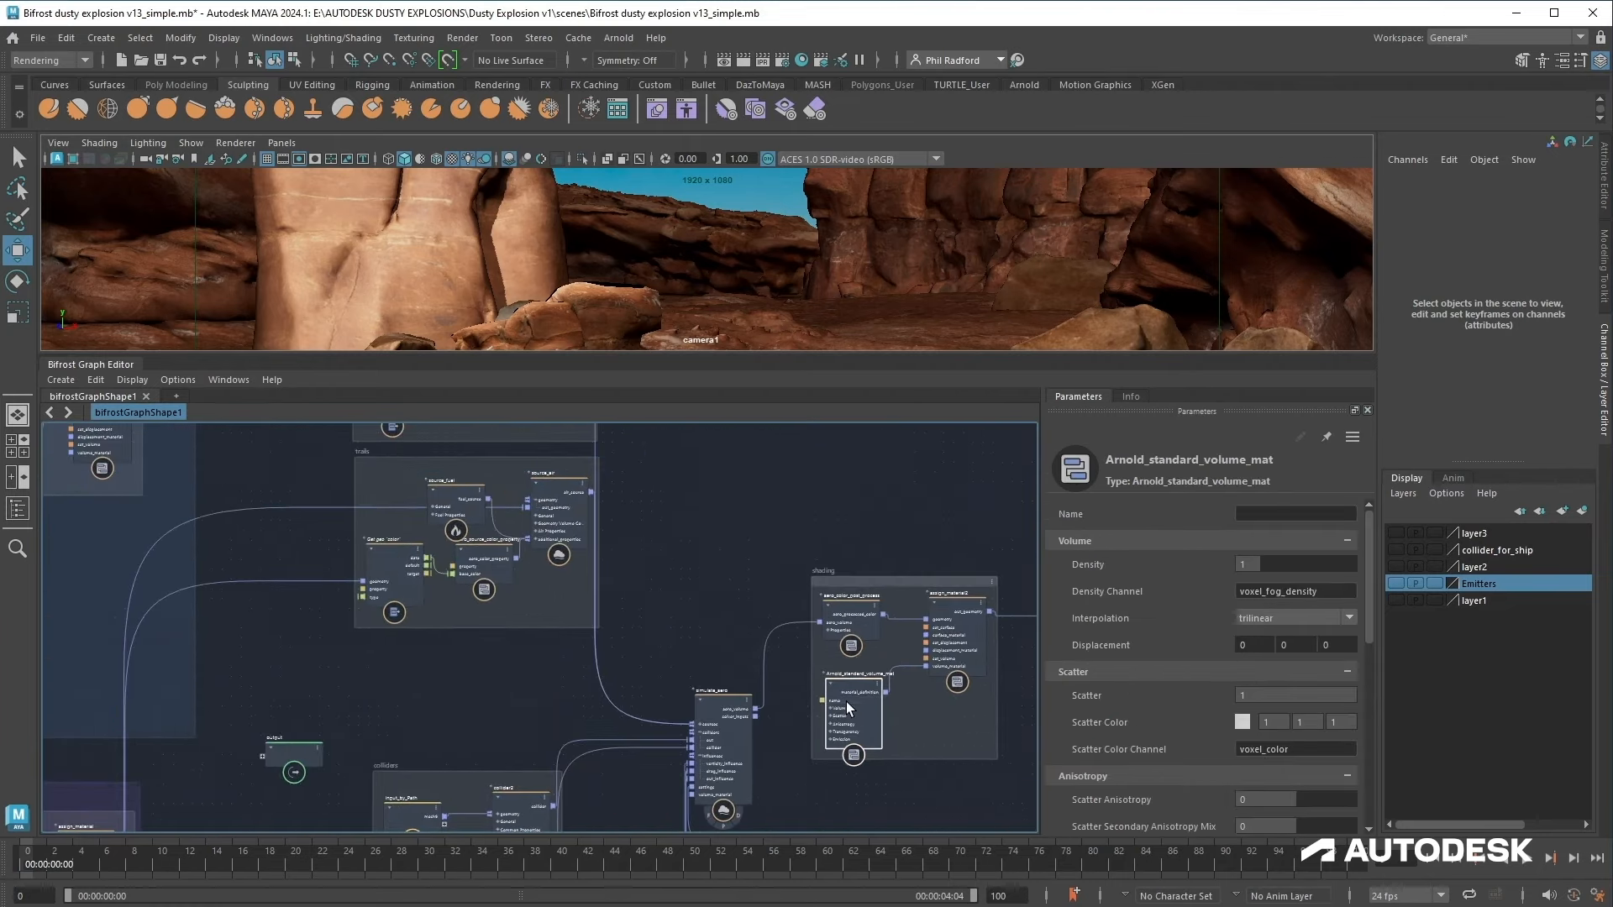
left_click_drag(817, 351, 817, 484)
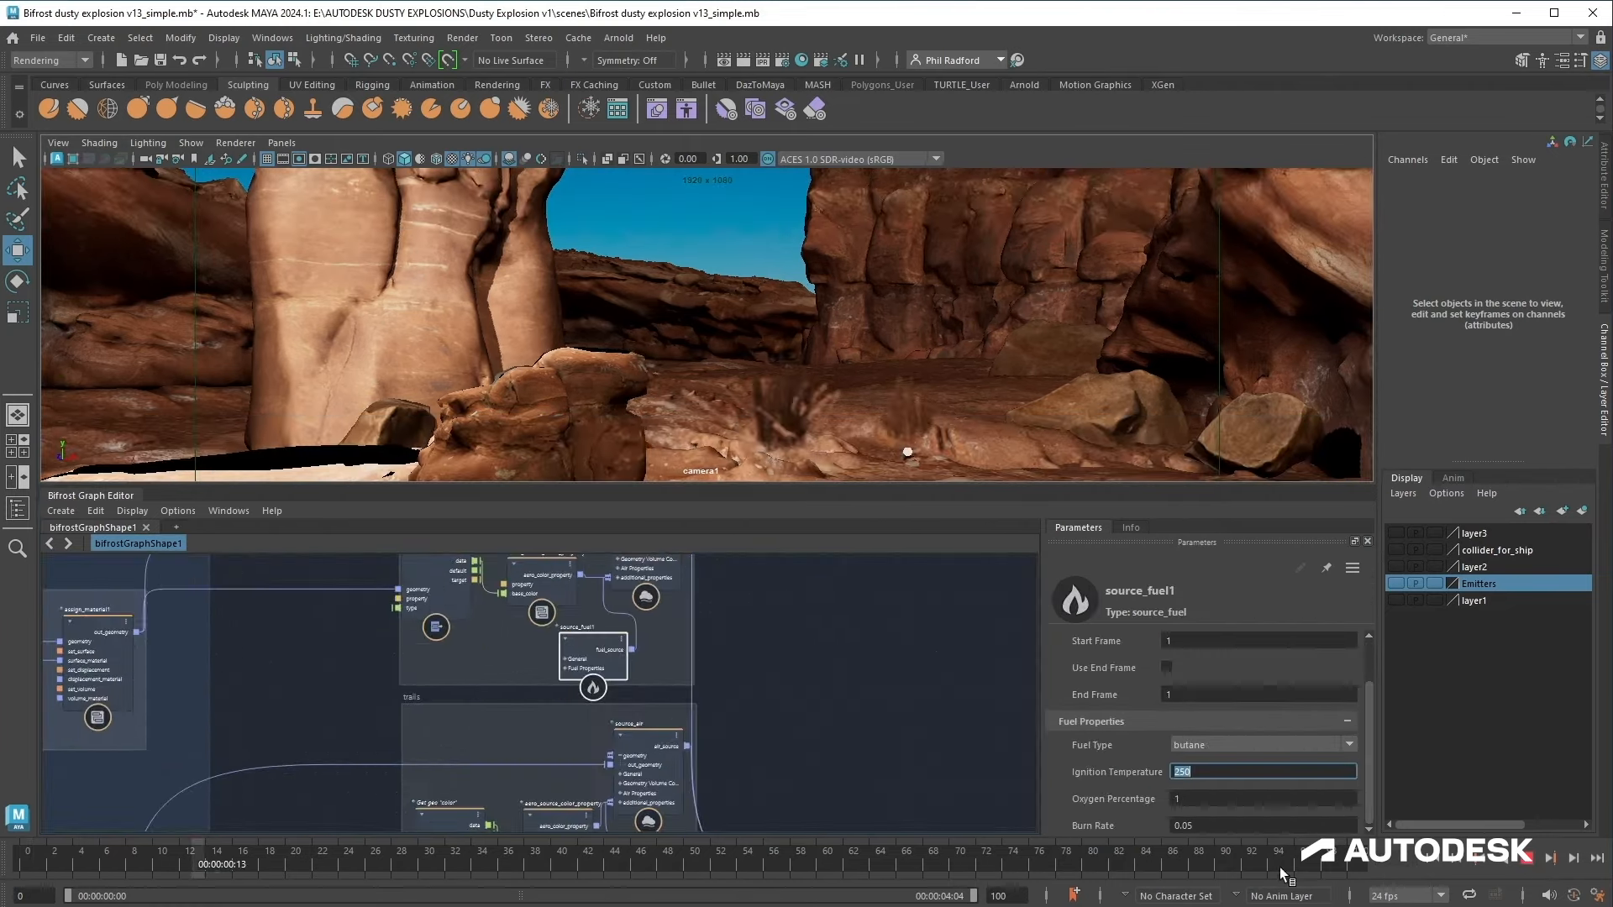
type("100")
key("Return")
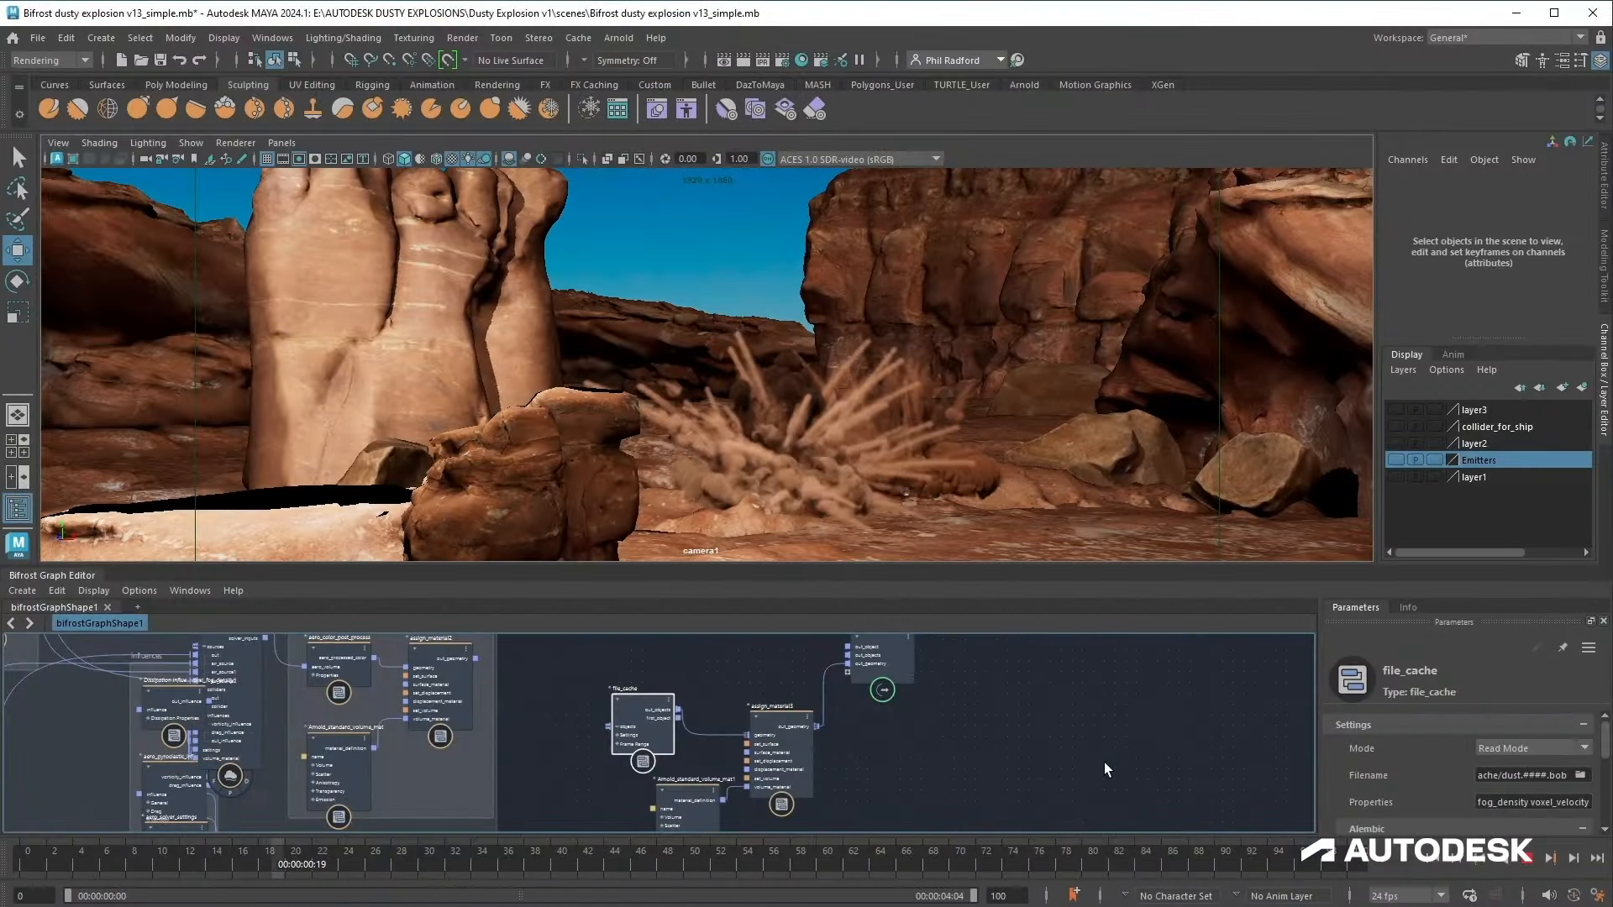
Step: Play back the dust simulation and rotate the sky dome light
left_click(1530, 864)
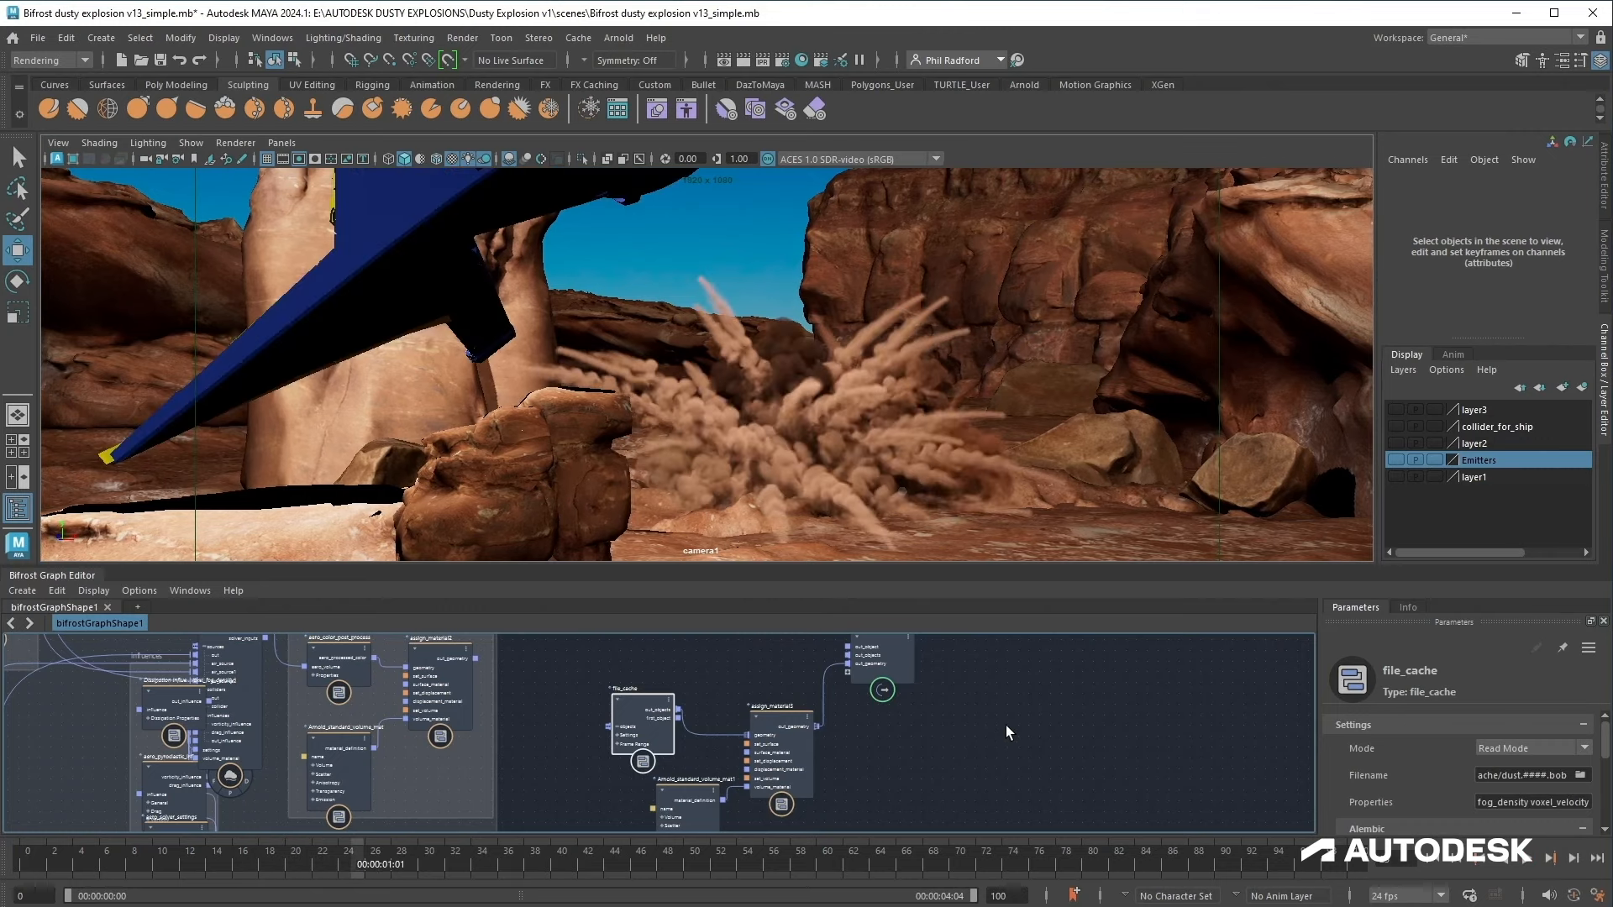
scroll(1023, 694, "up", 1)
middle_click_drag(1025, 693, 985, 719)
left_click_drag(401, 855, 669, 865)
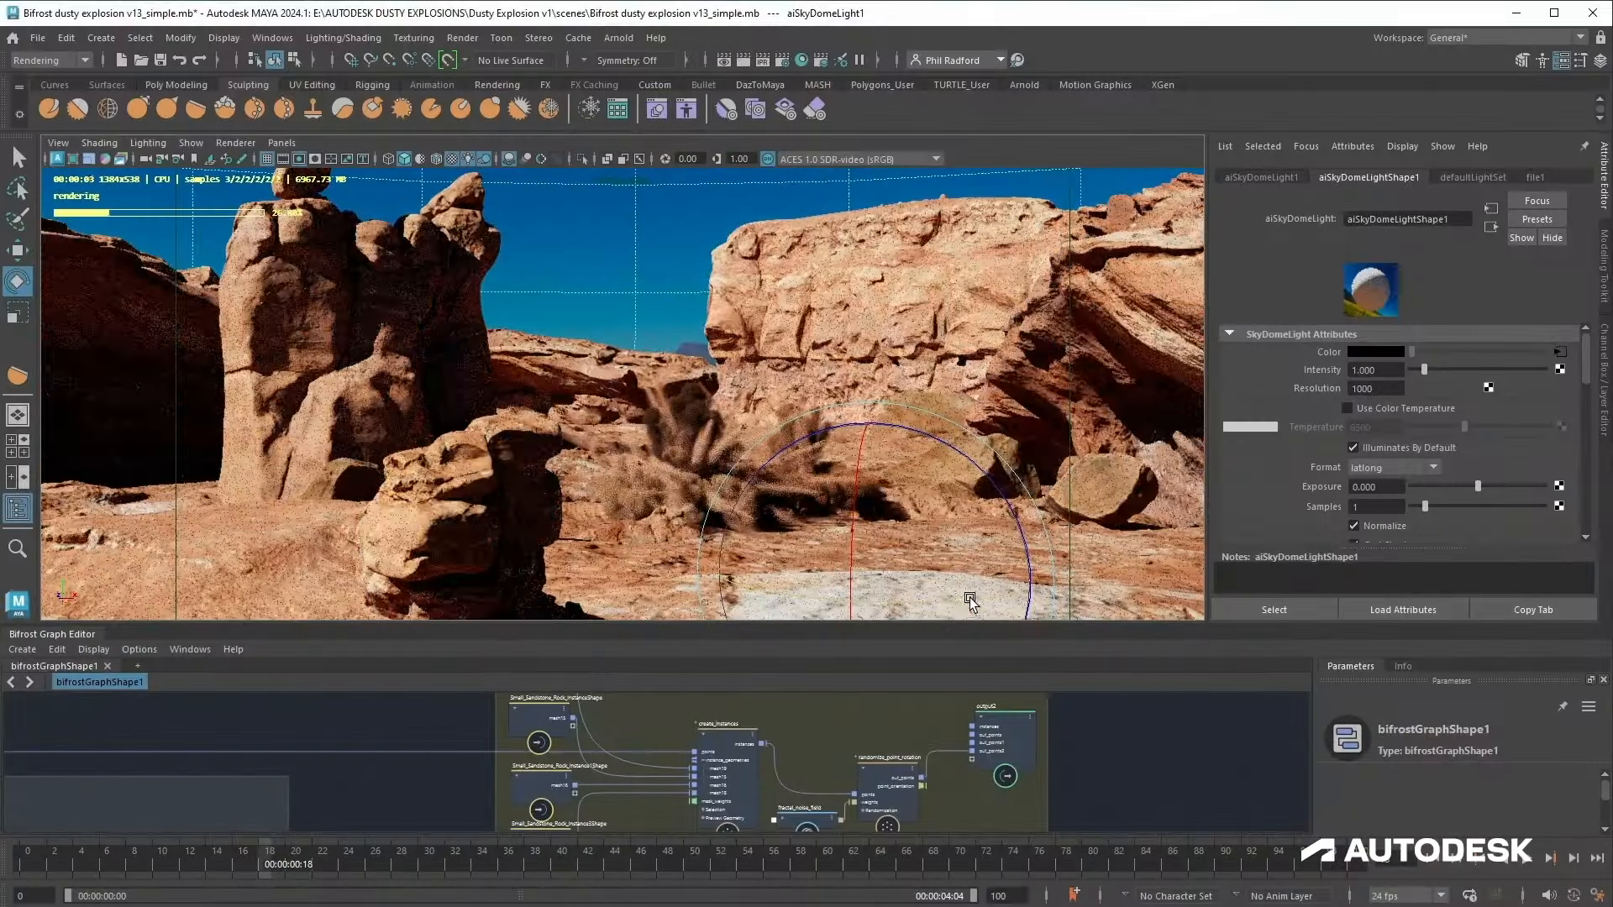
left_click_drag(906, 604, 808, 602)
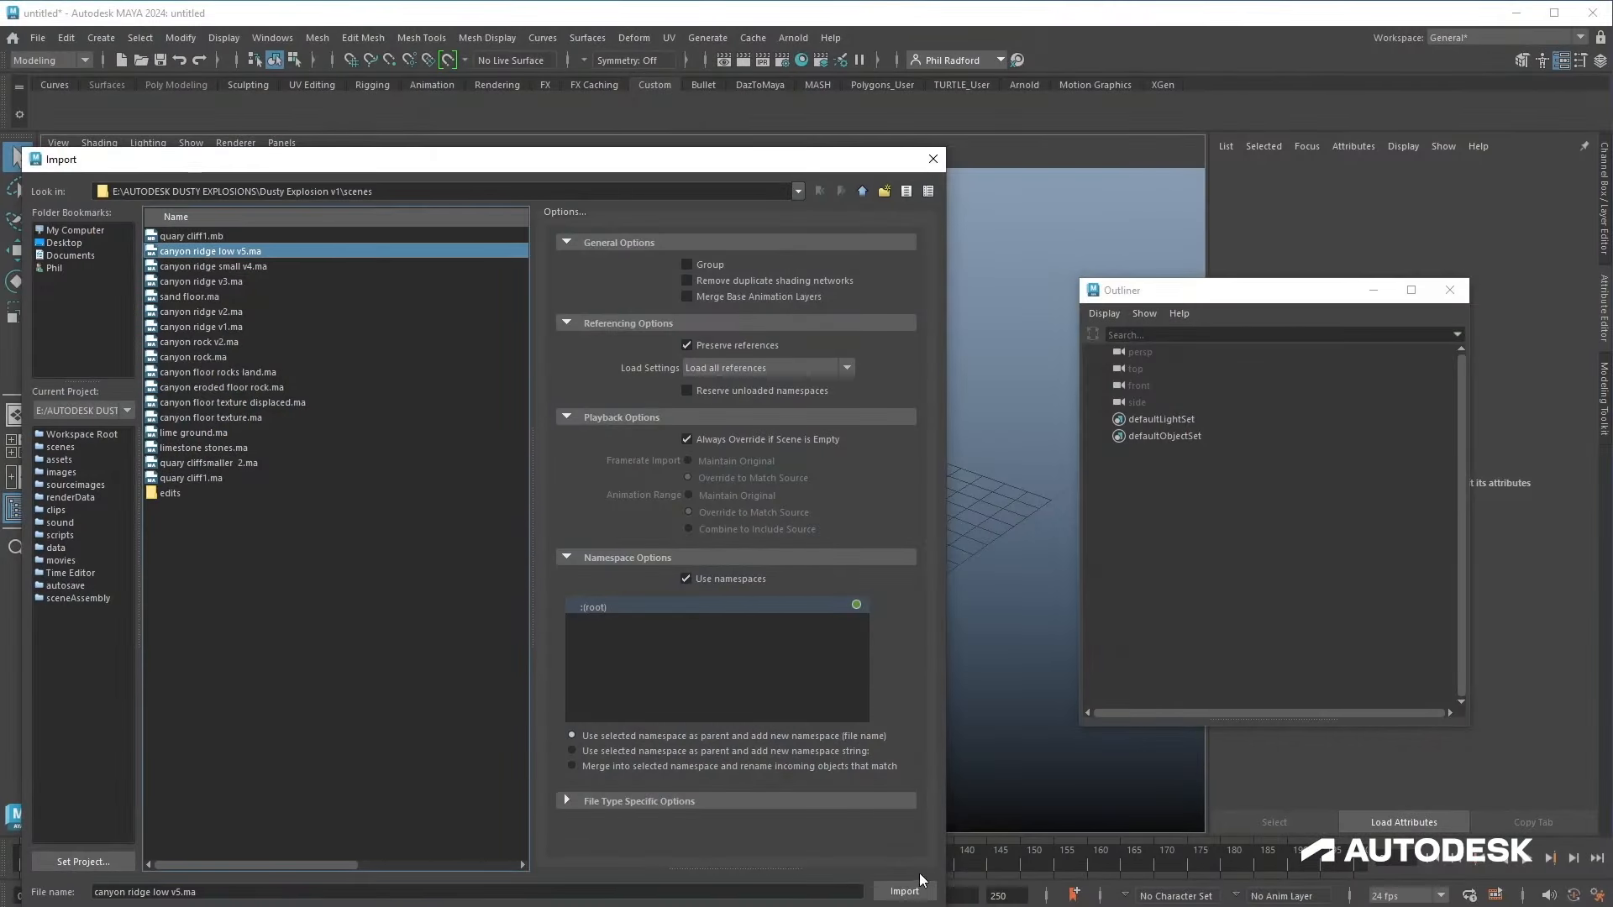
Step: Import the canyon ridge scenes into a new empty scene
left_click(920, 889)
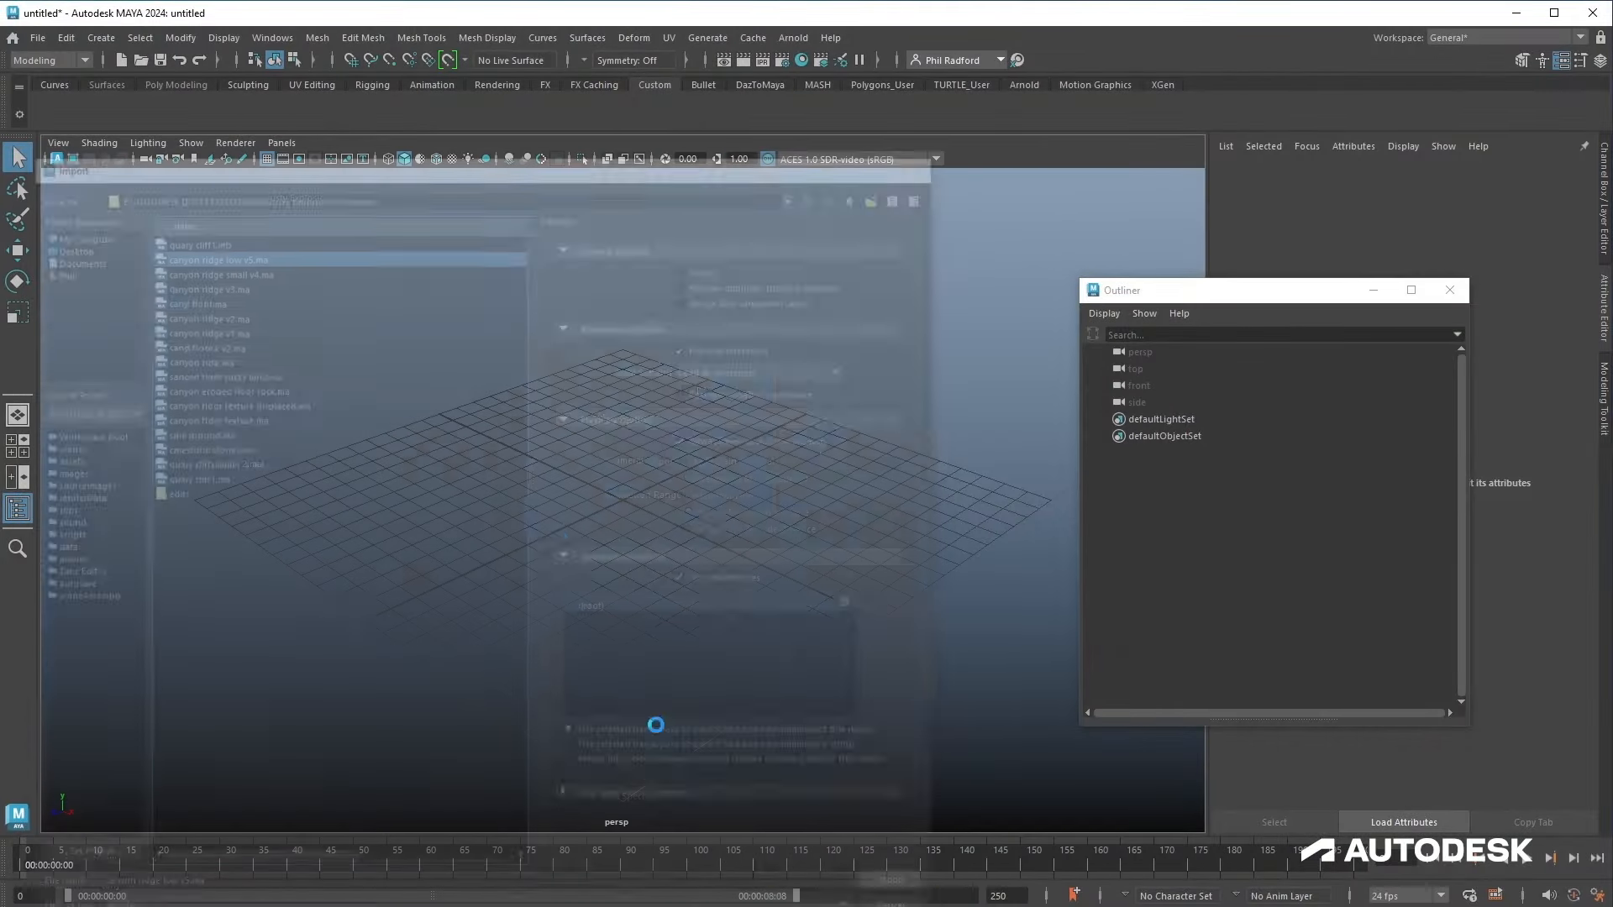
left_click(38, 38)
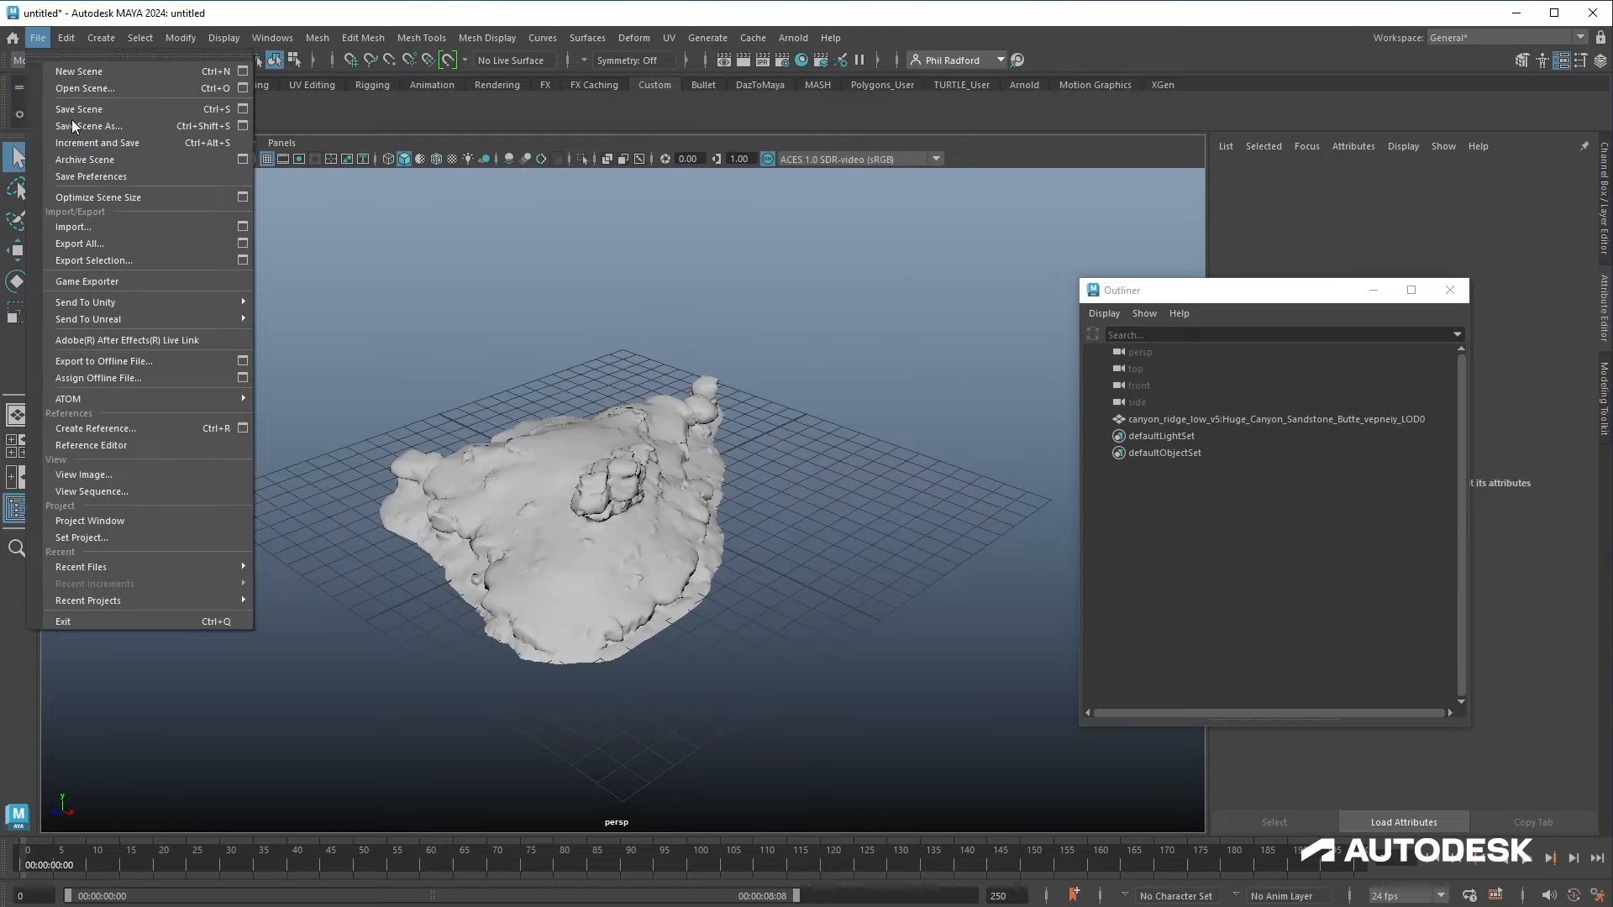
left_click(94, 222)
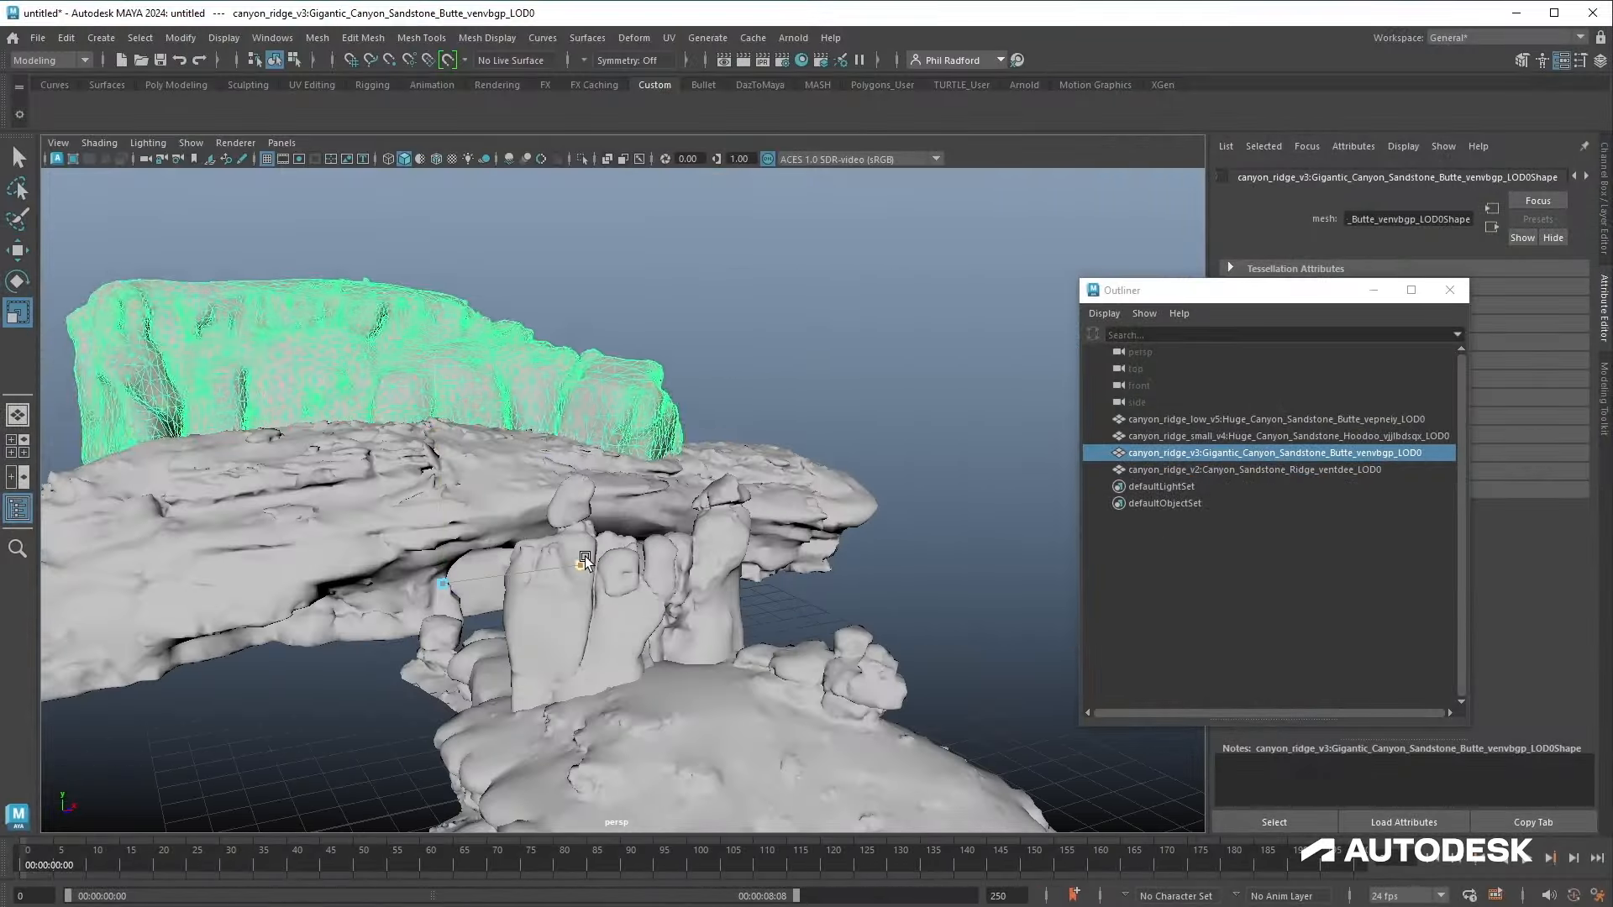
Step: Move the gigantic sandstone butte piece into place and switch to textured display
left_click_drag(437, 434, 436, 345)
key("w")
key("6")
middle_click_drag(583, 477, 800, 427, "alt")
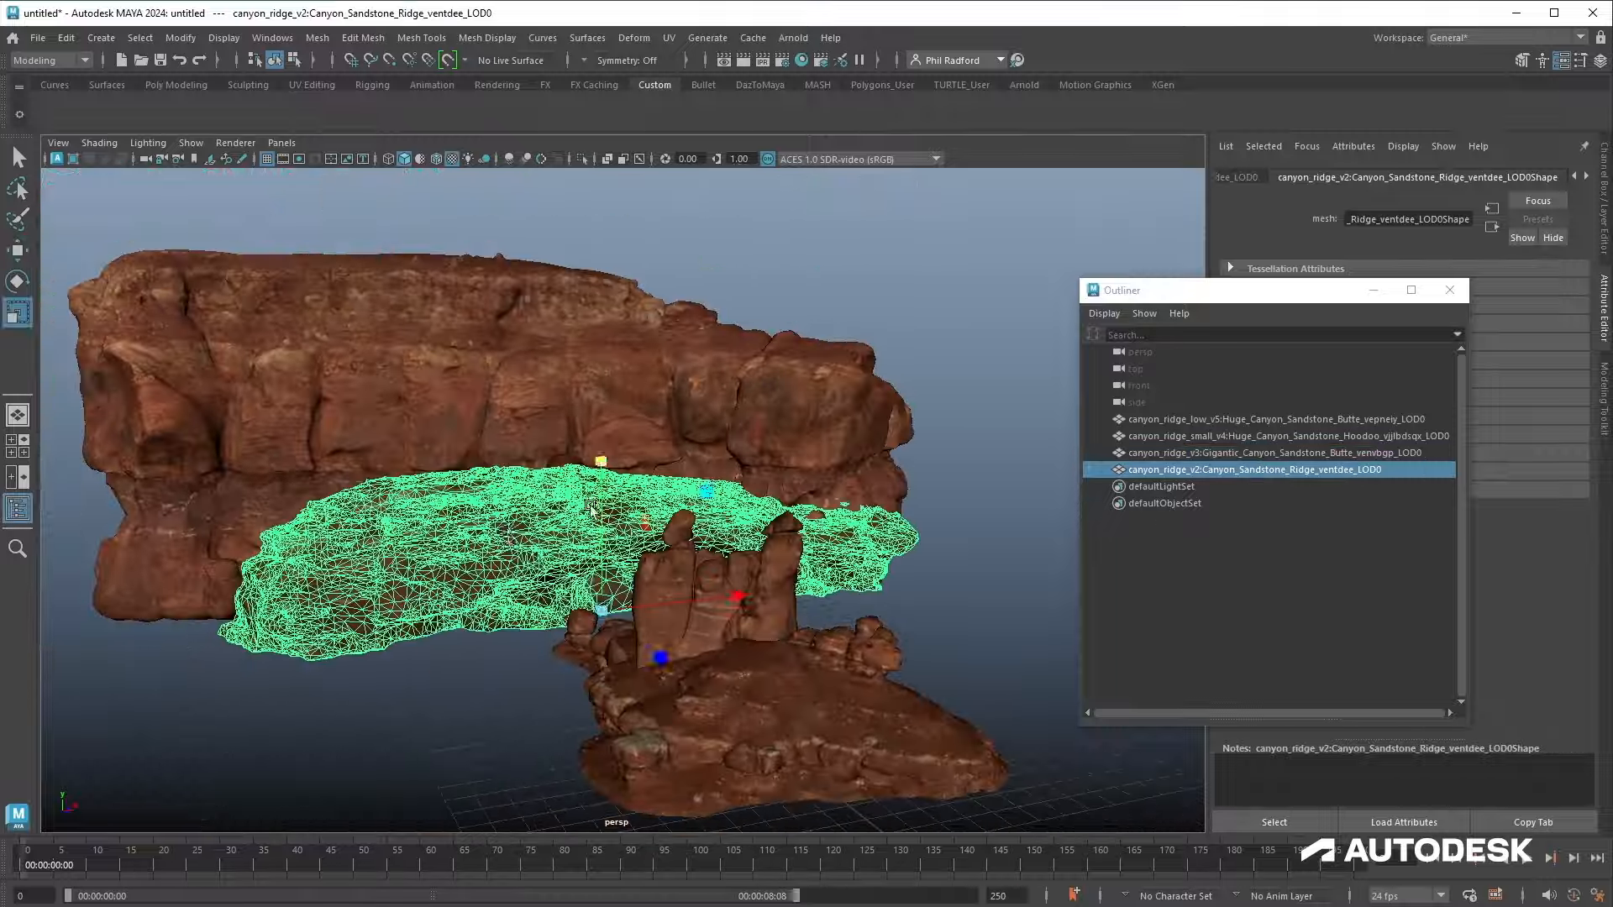
left_click_drag(622, 622, 640, 626)
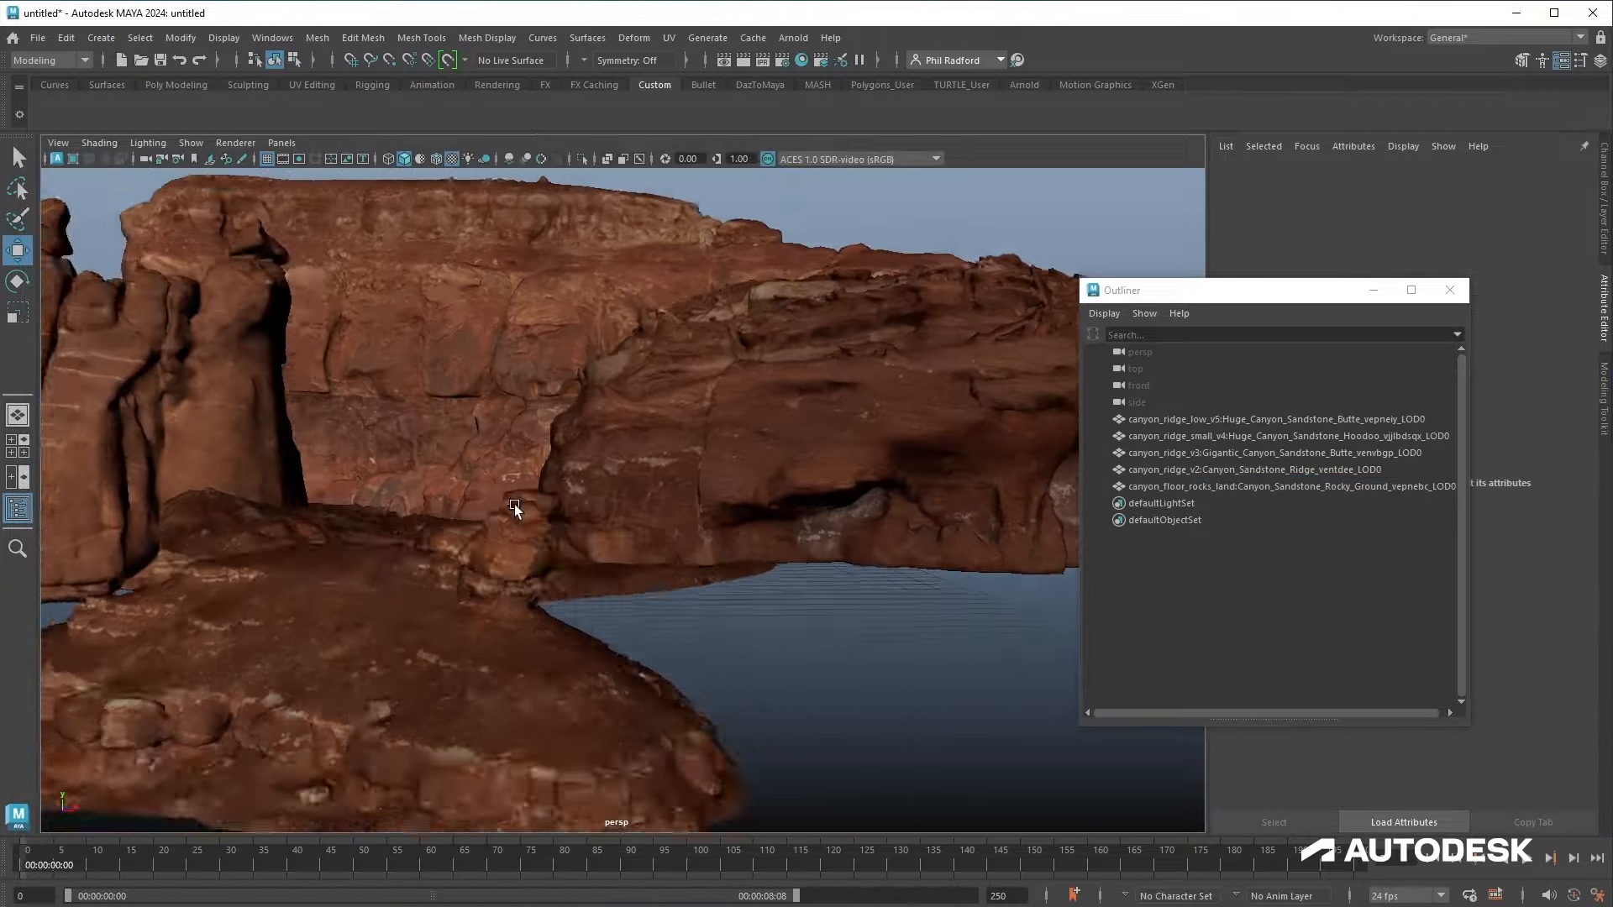
Step: Move and rotate the canyon floor rocks piece into position under the ridges
left_click(530, 552)
key("r")
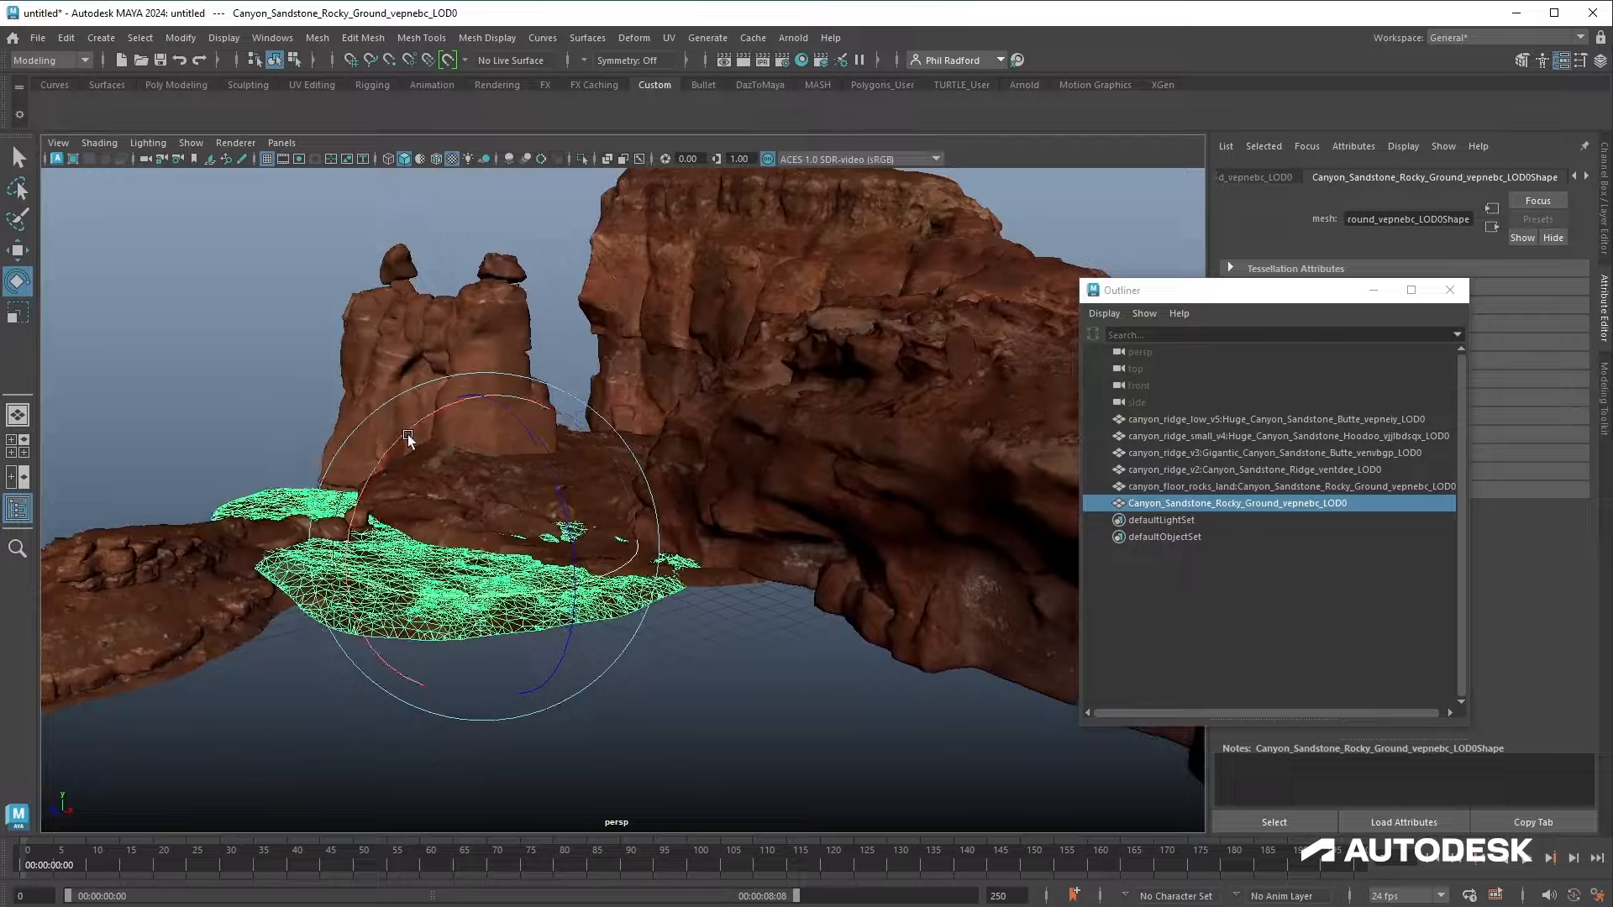
key("w")
left_click_drag(467, 427, 449, 410)
key("e")
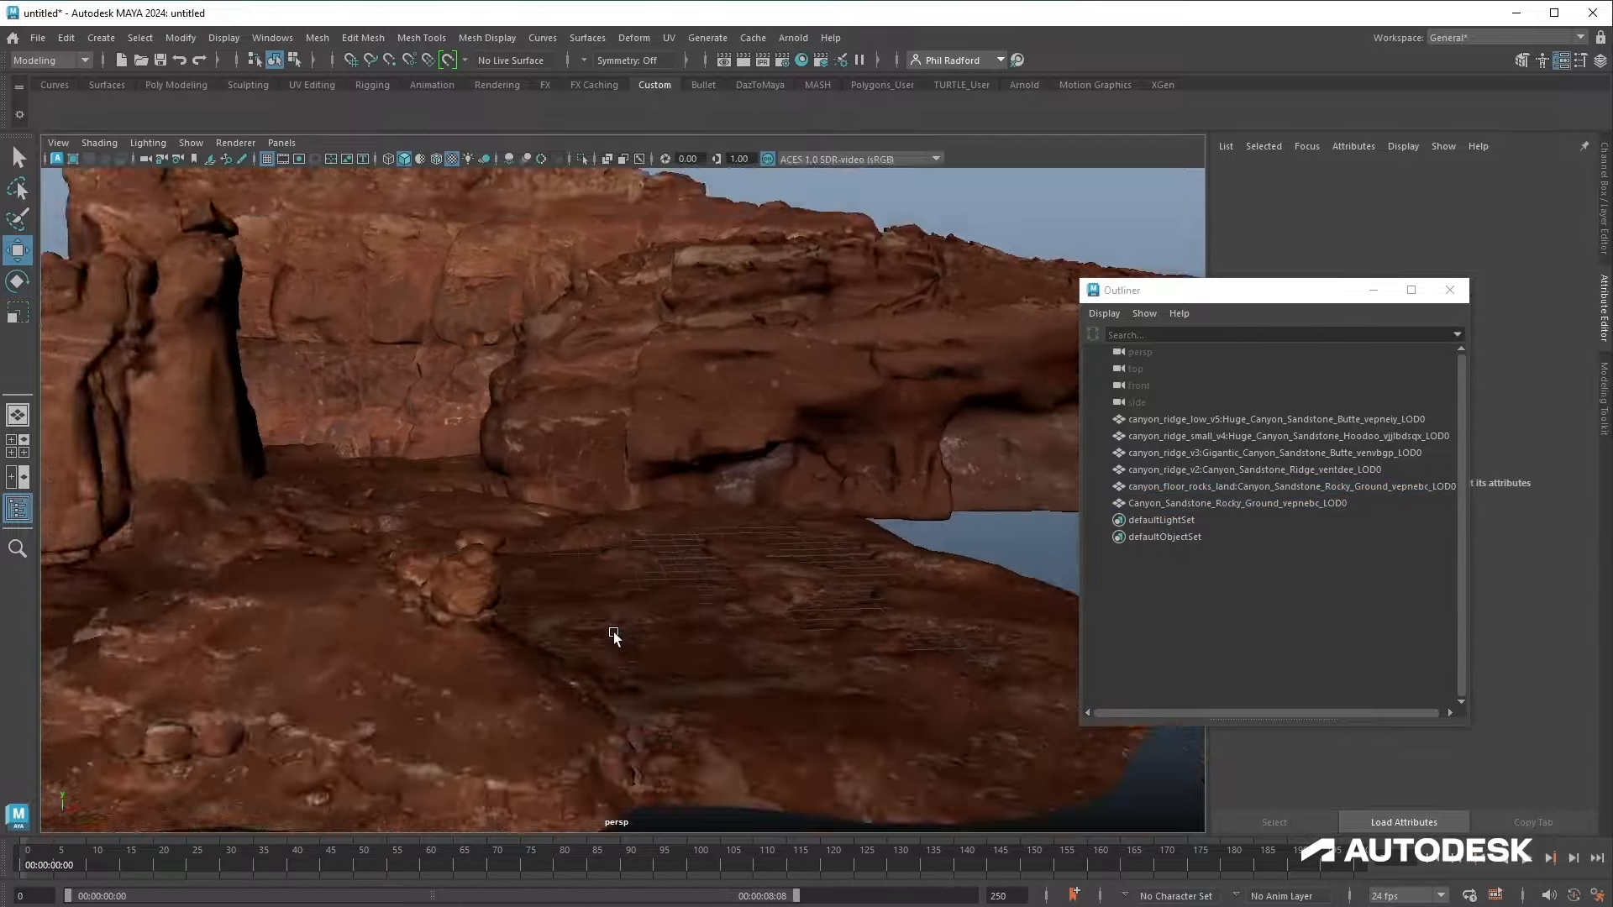
left_click_drag(613, 632, 799, 664, "alt")
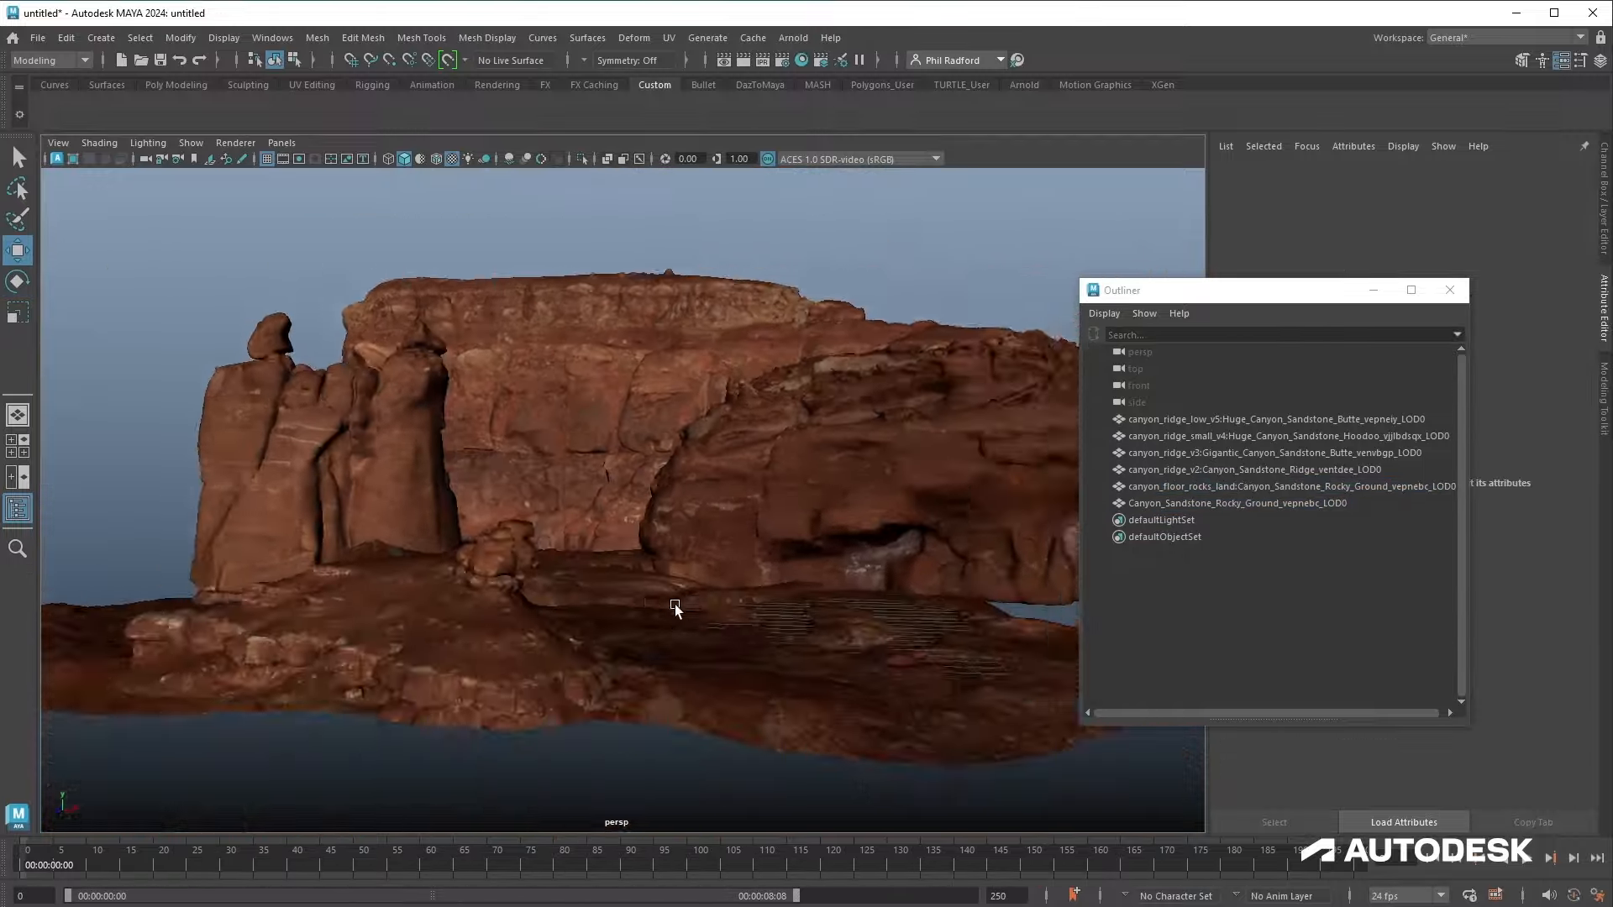
Step: Import canyon ridge v2.ma as another ridge piece
left_click(778, 461)
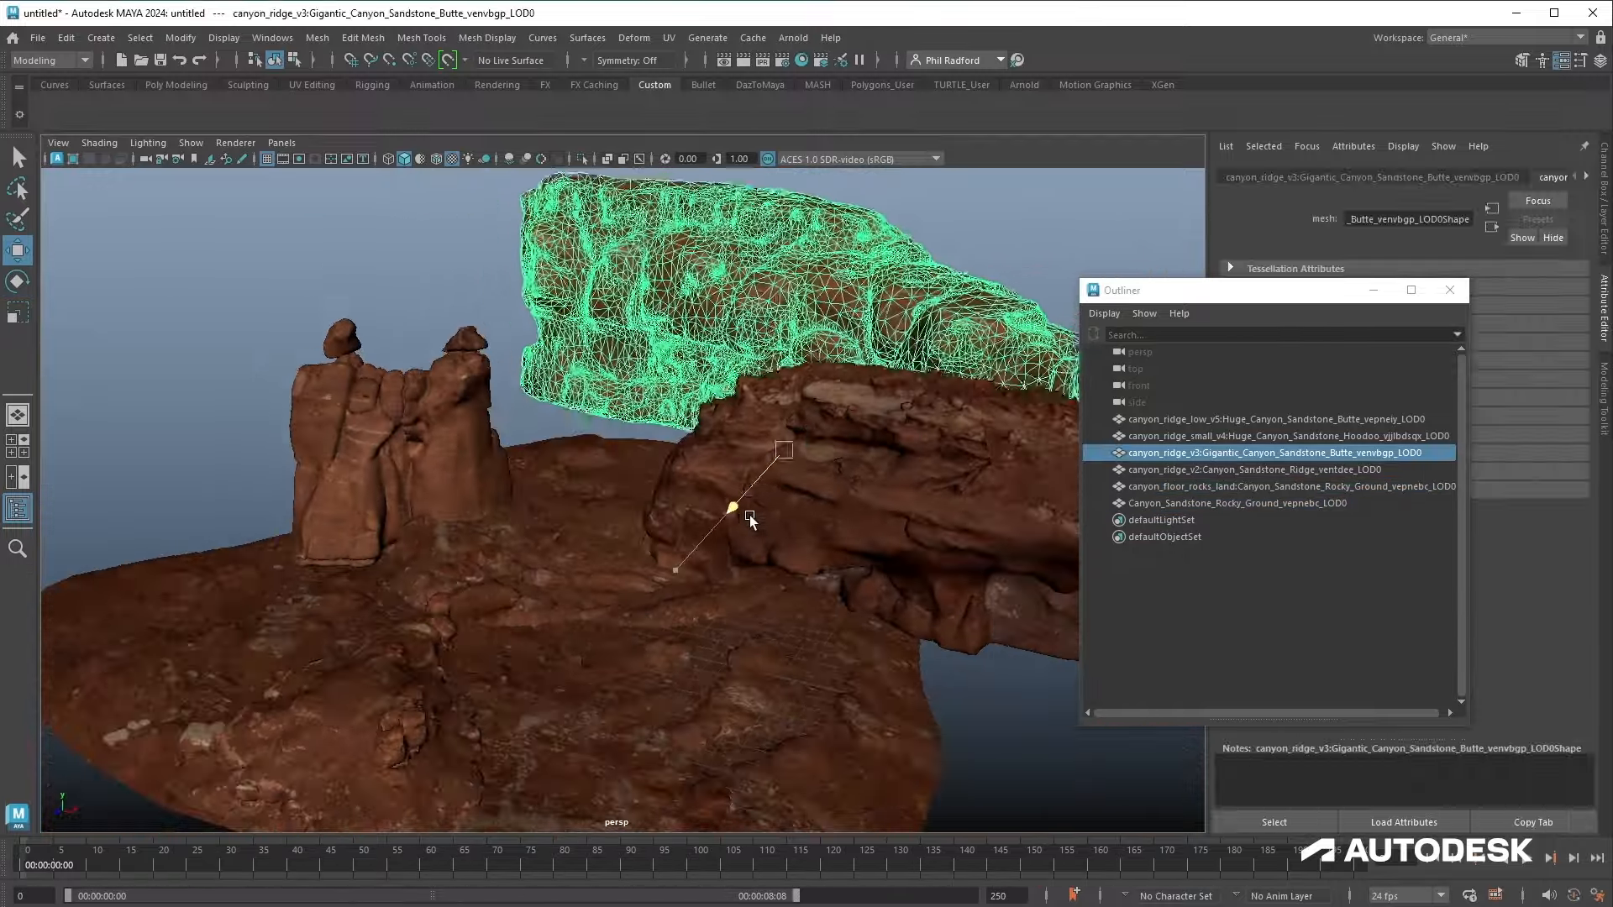
left_click(587, 468)
left_click(828, 410)
left_click(670, 619)
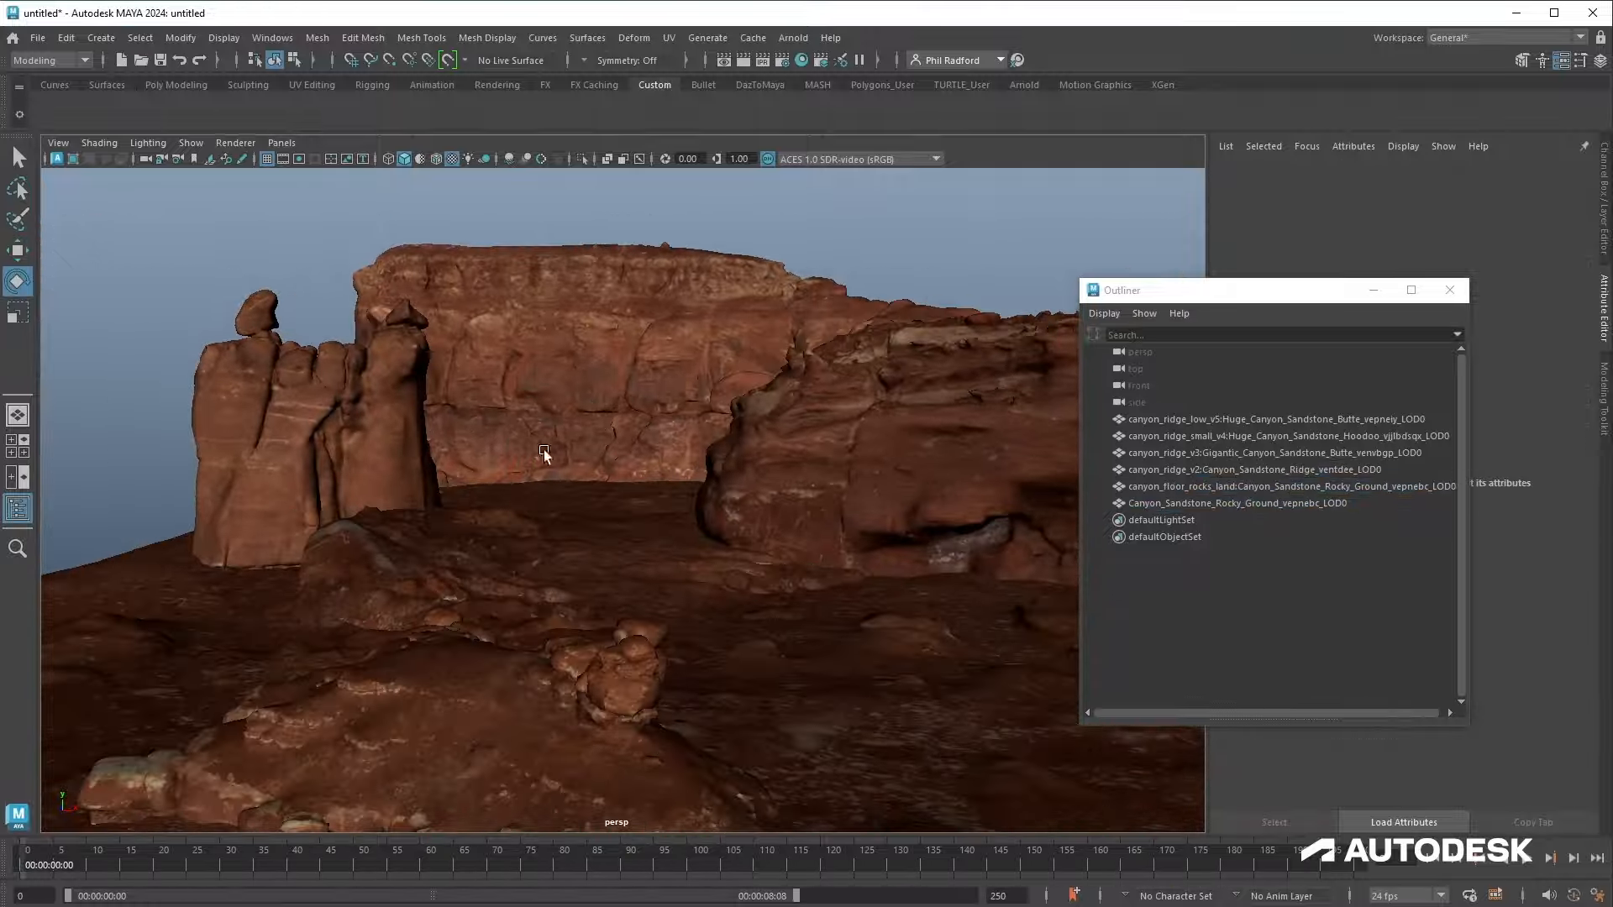
left_click(38, 38)
left_click(84, 227)
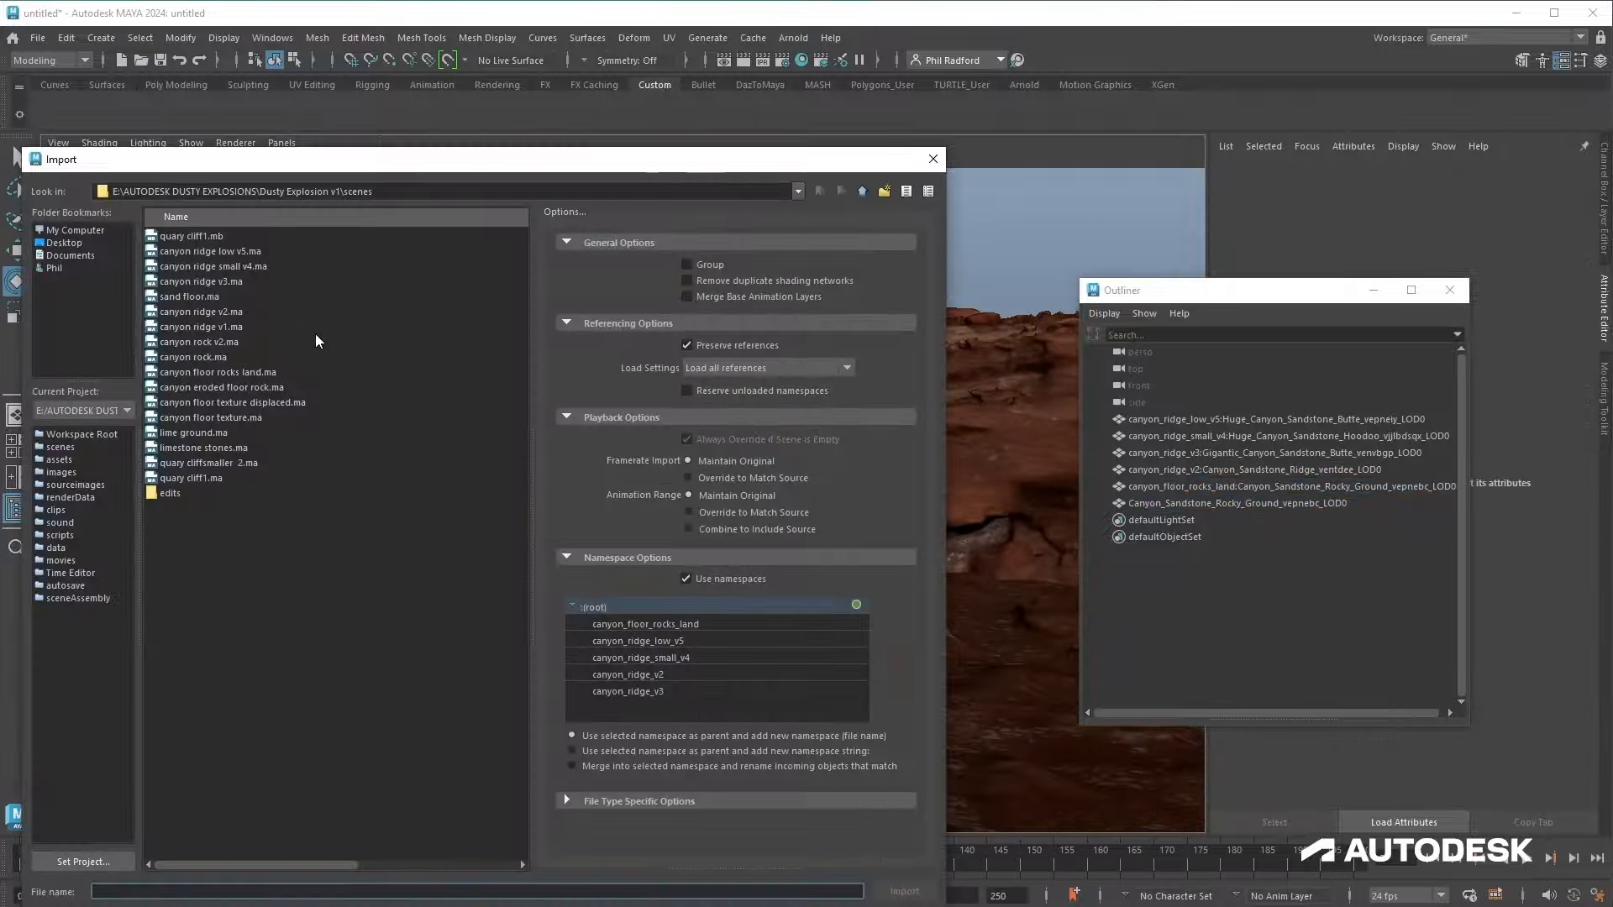
double_click(316, 313)
Step: Move the newly imported ridge piece upward and sideways into the backdrop
left_click(591, 506)
key("w")
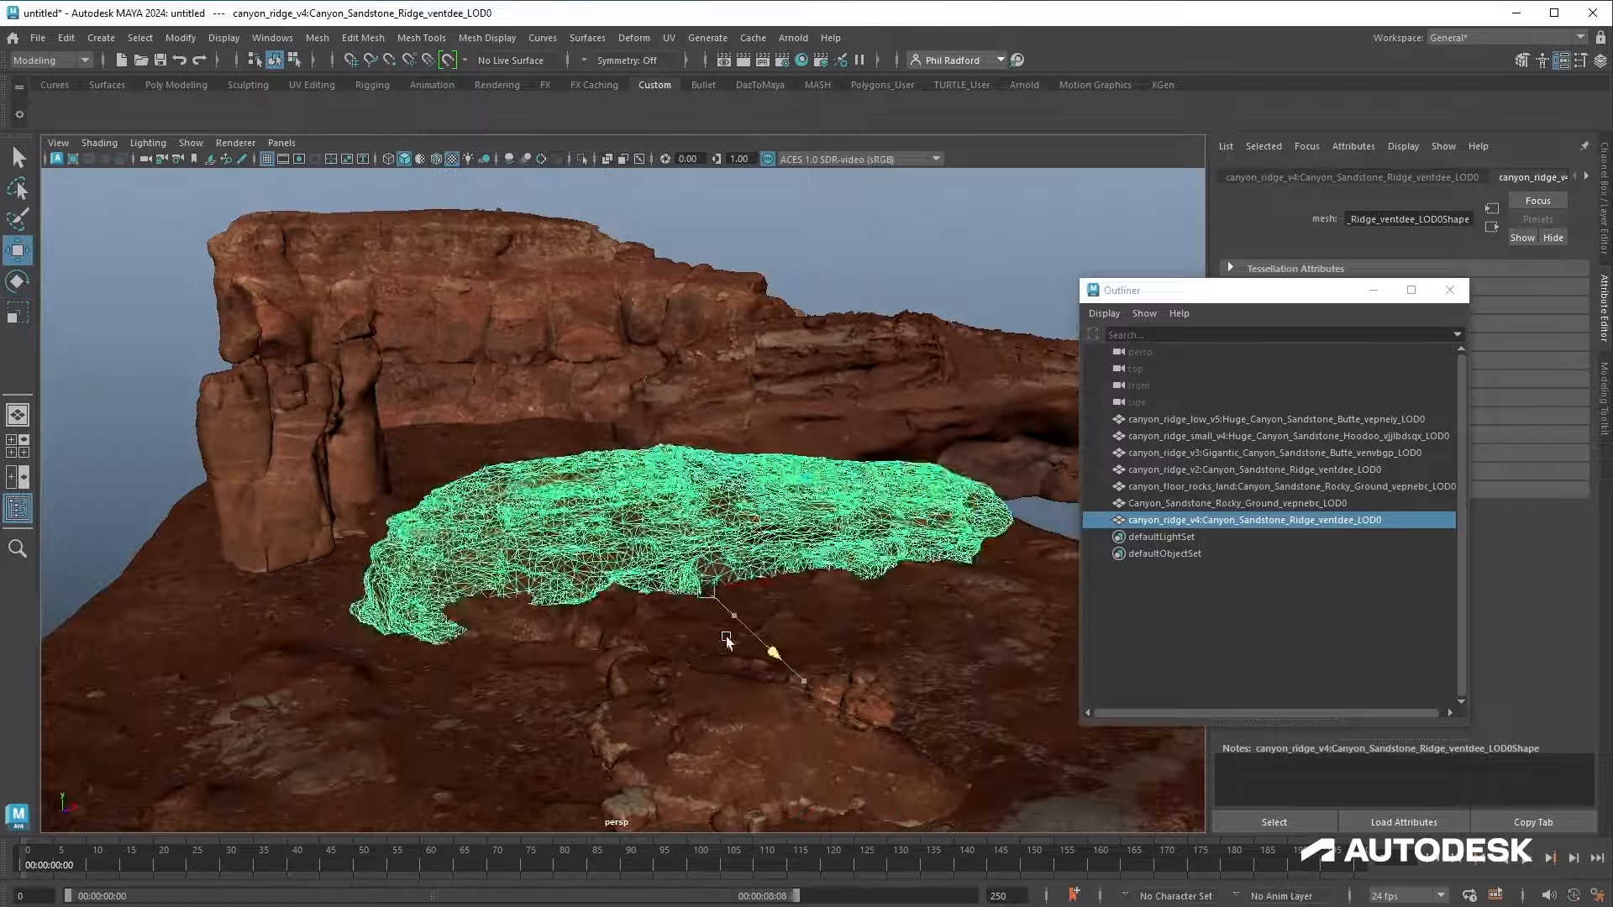
left_click_drag(767, 654, 613, 501)
left_click_drag(561, 303, 561, 277)
left_click_drag(627, 478, 862, 494)
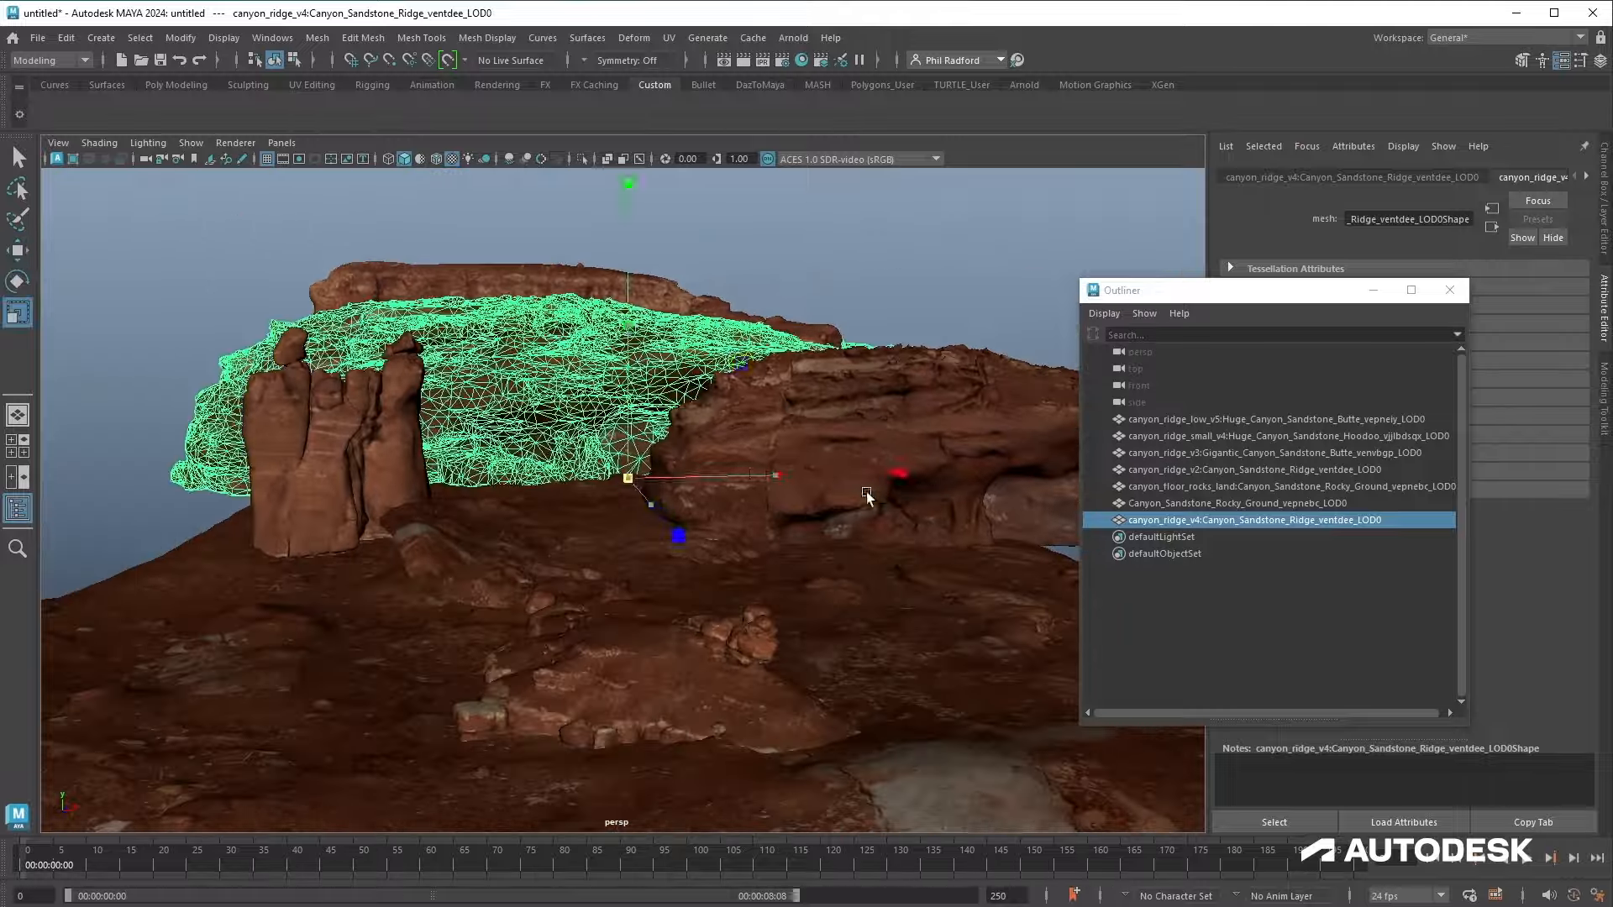
key("e")
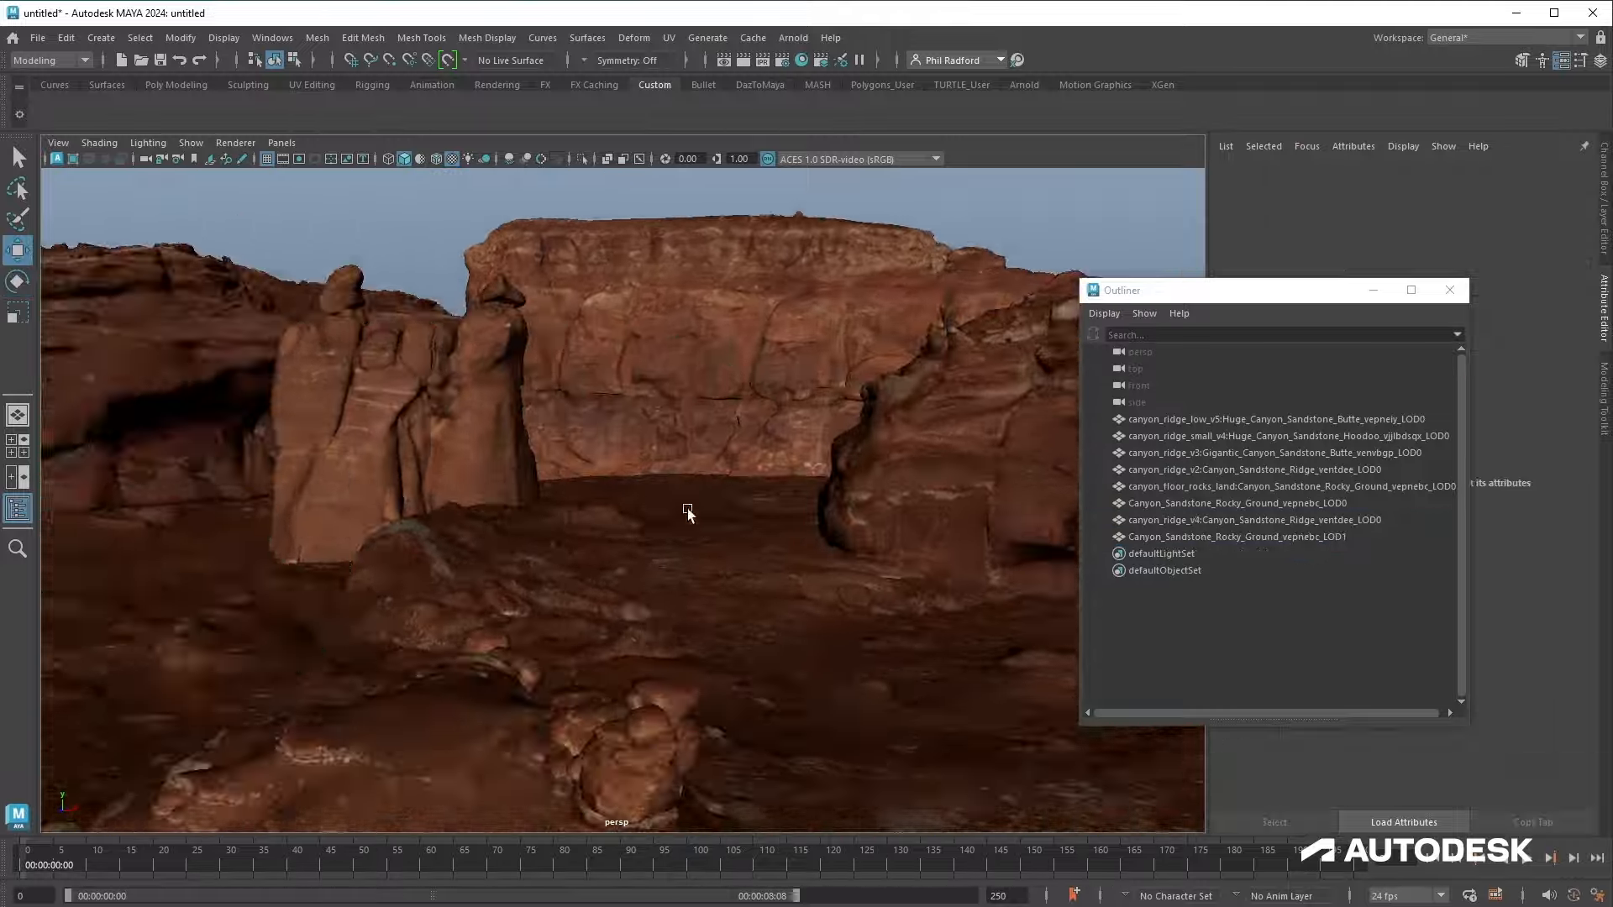
Step: Import canyon rock v2.ma into the scene
left_click(38, 37)
left_click(126, 233)
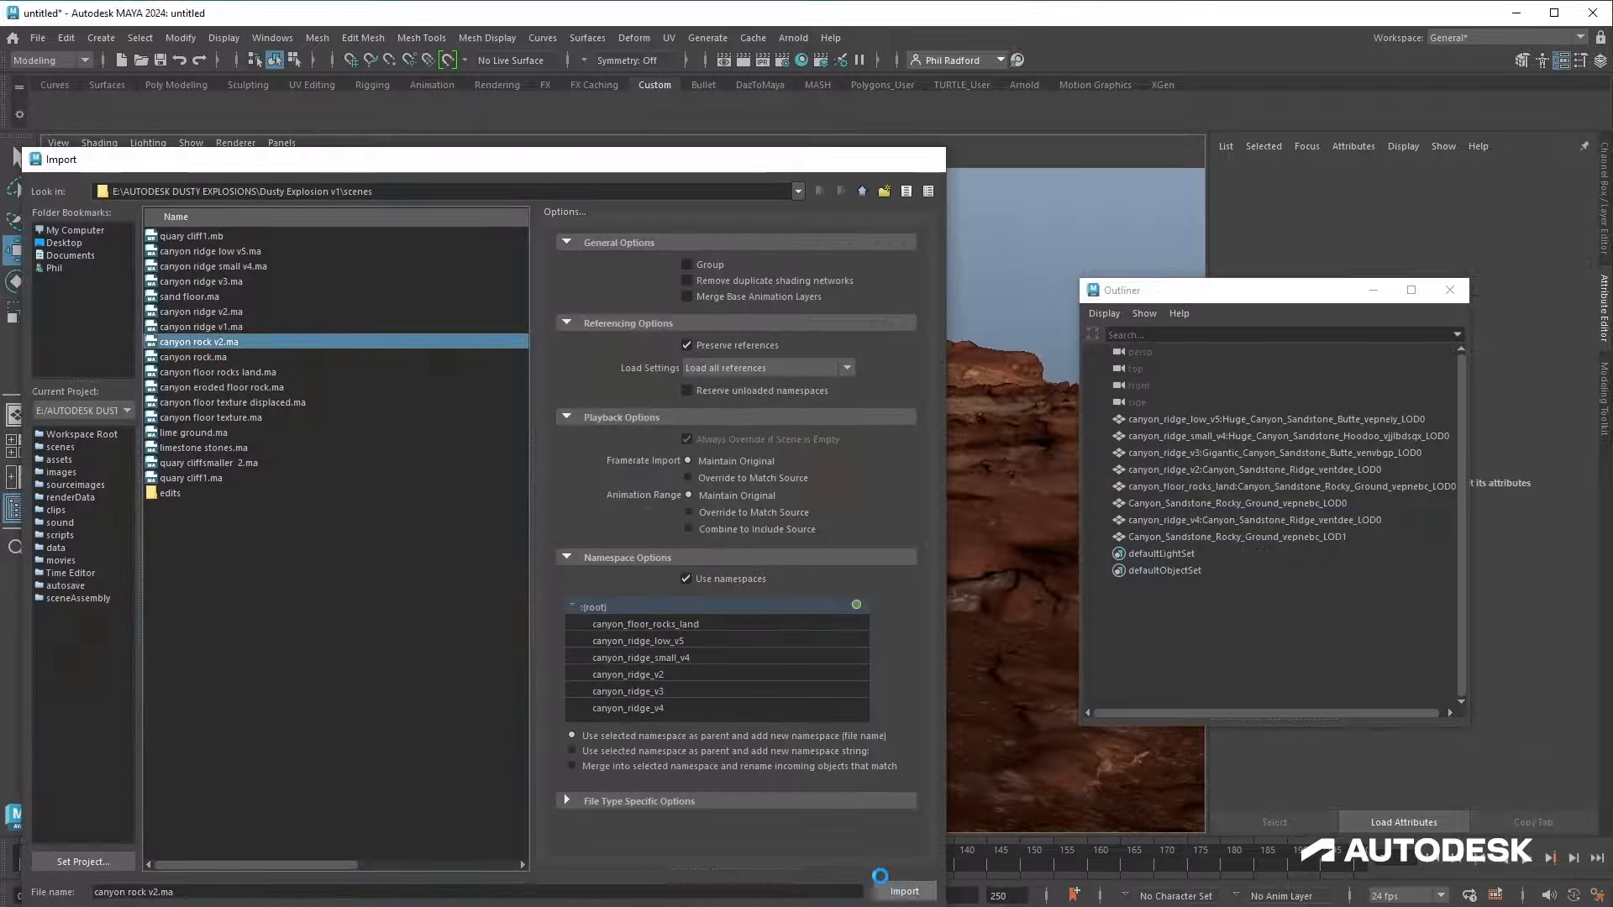
left_click(902, 891)
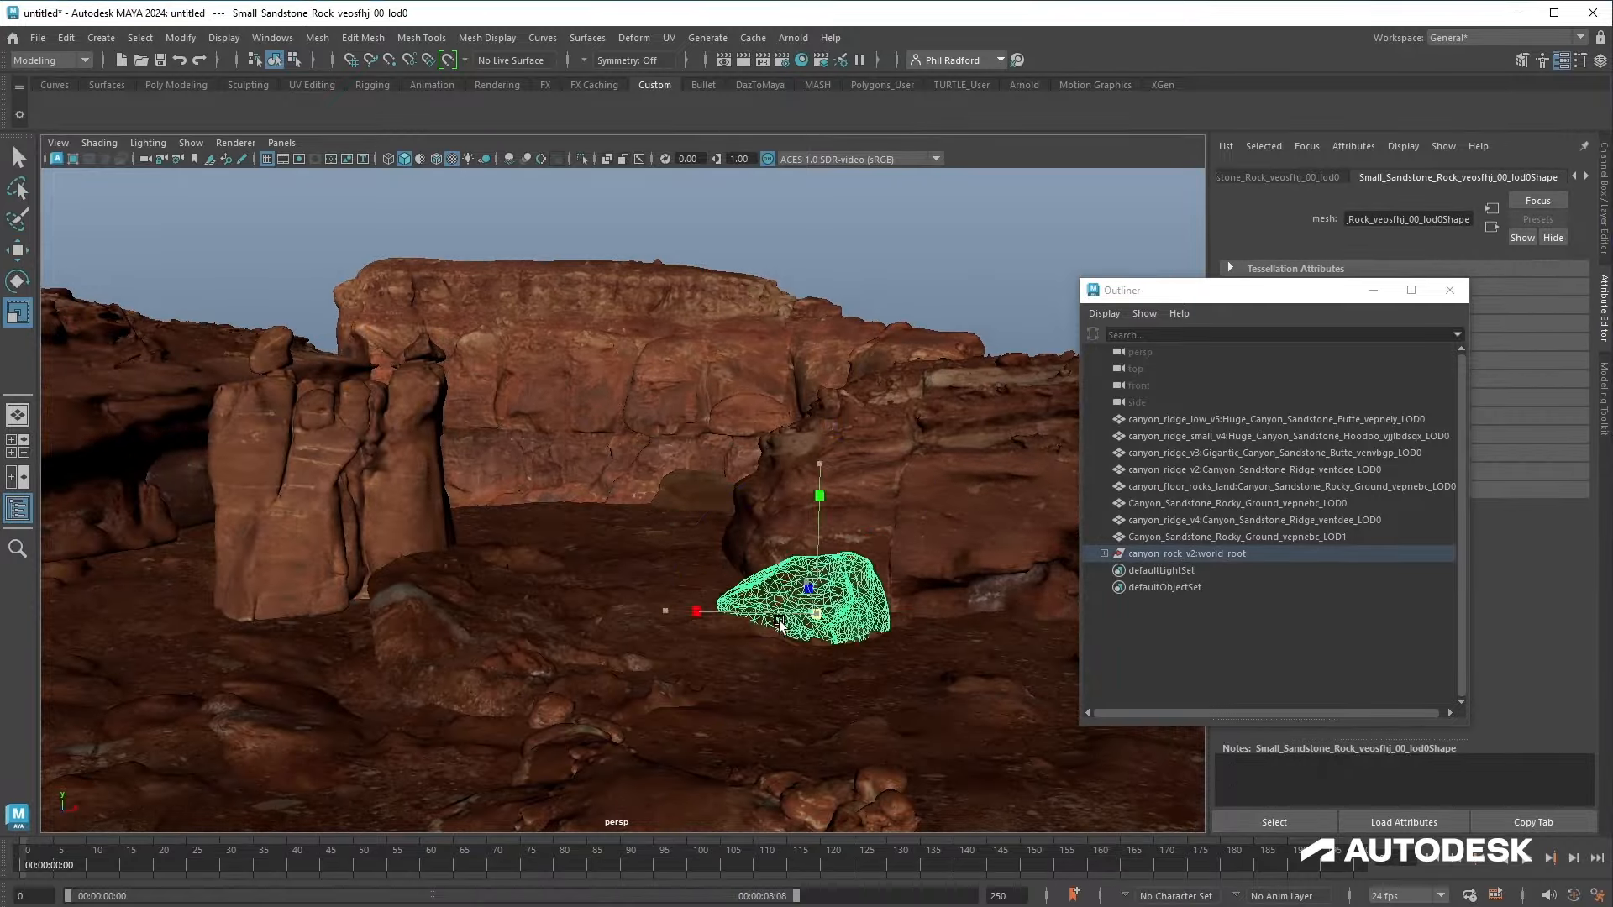
Step: Slide the imported rock along X and reposition the hoodoo pillar in the foreground
left_click_drag(823, 611, 983, 611)
key("e")
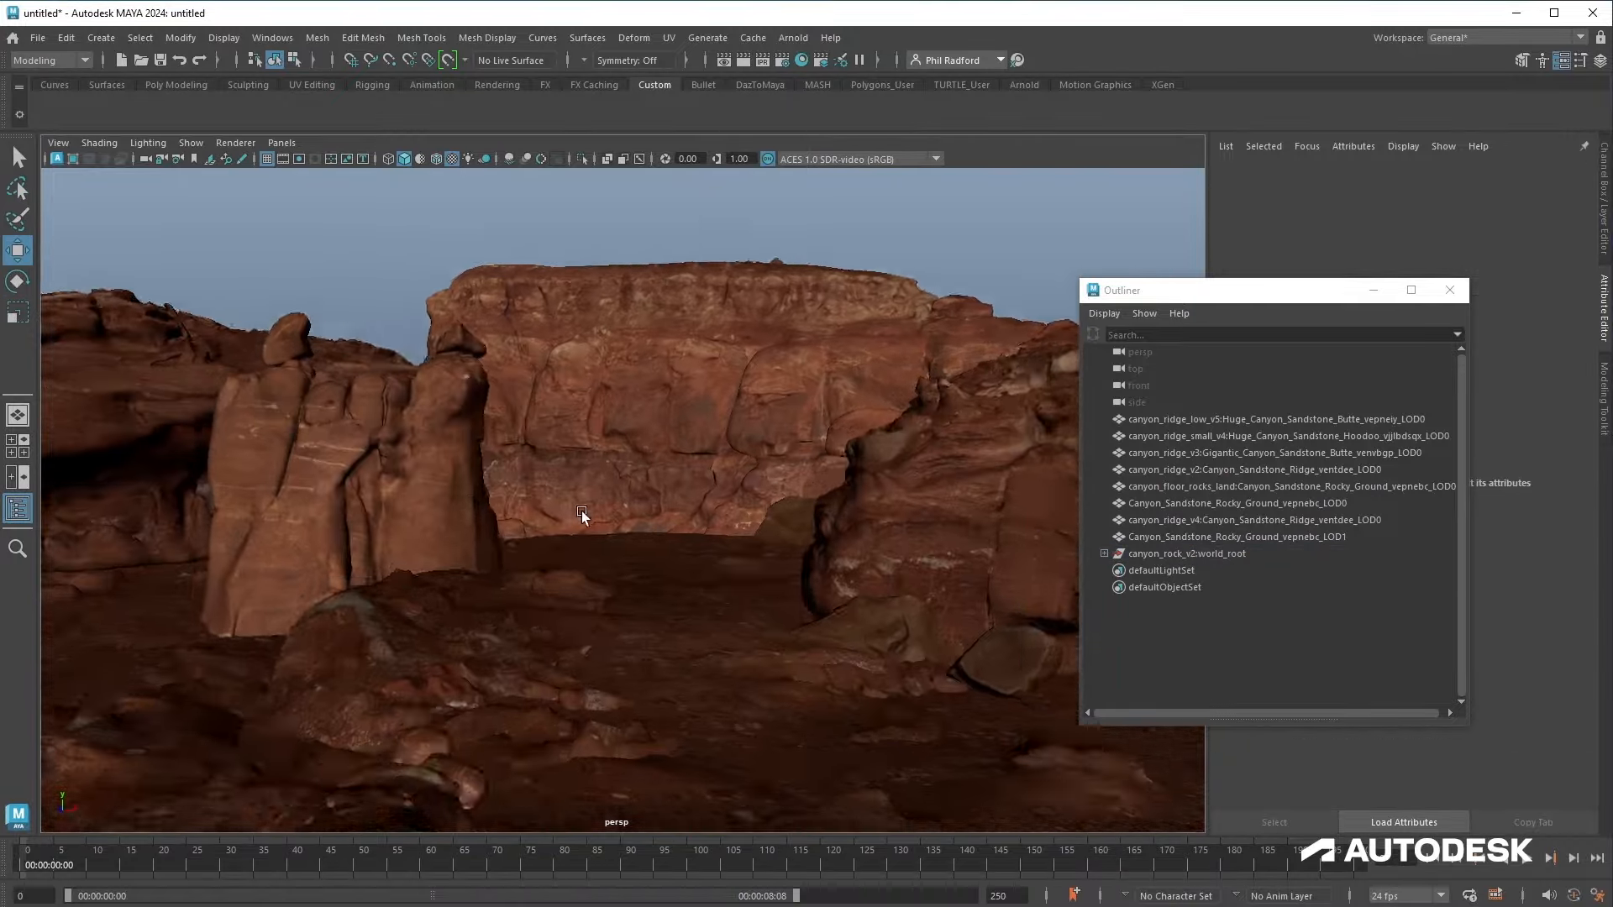
left_click_drag(583, 519, 515, 515, "alt")
left_click(420, 471)
mouse_move(501, 602)
left_mouse_down()
mouse_move(531, 607)
mouse_move(504, 622)
left_mouse_up()
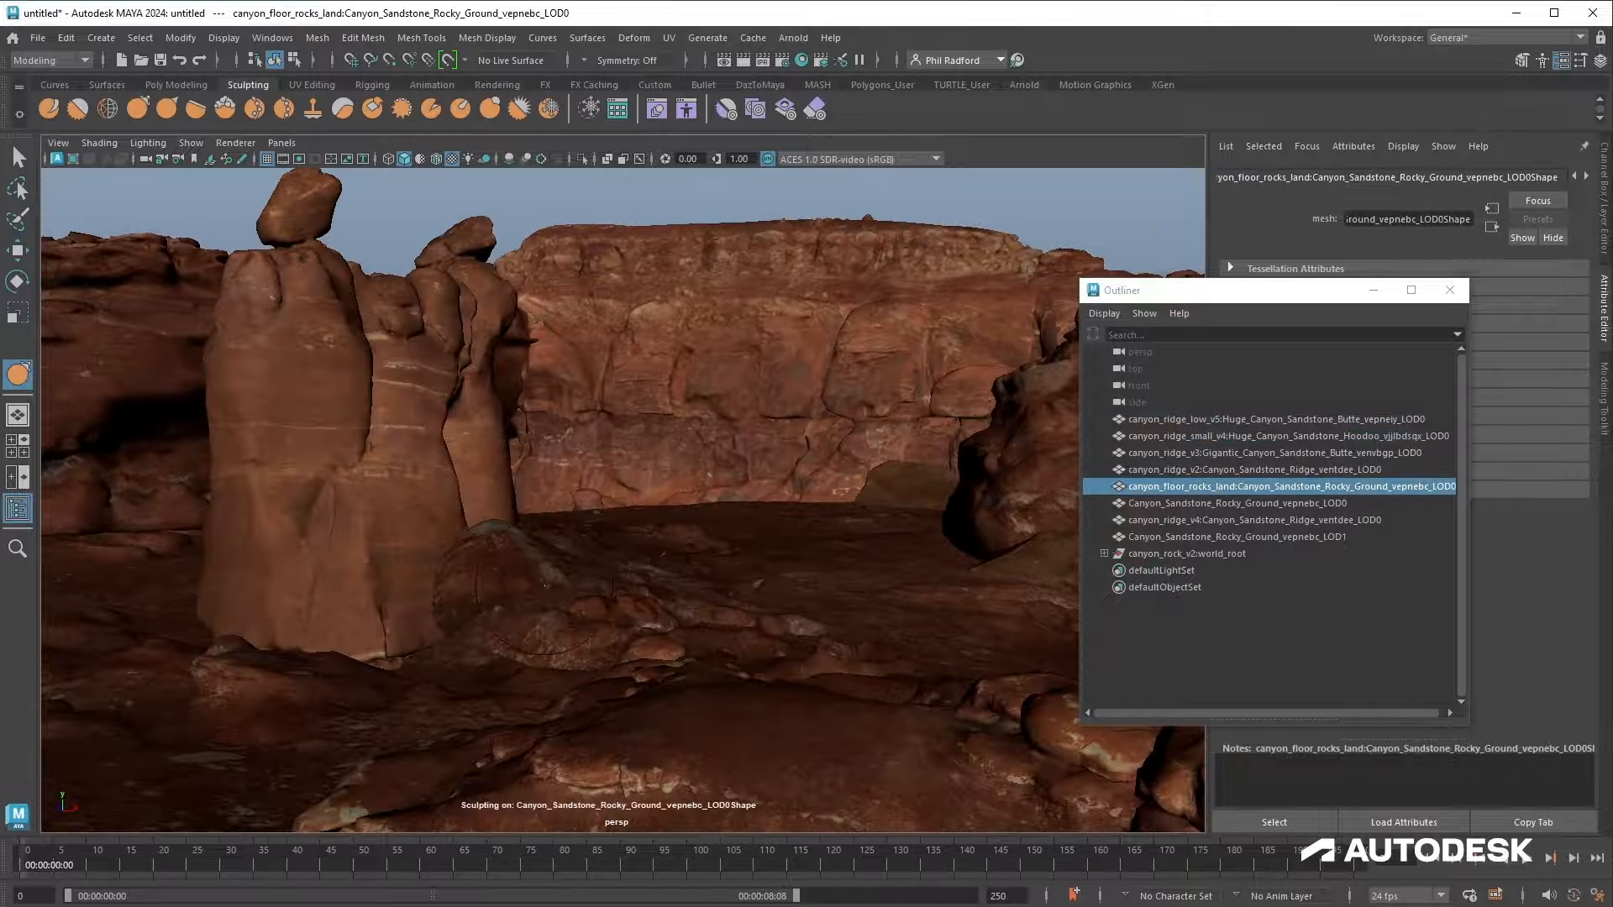
left_click_drag(505, 588, 456, 582, "alt")
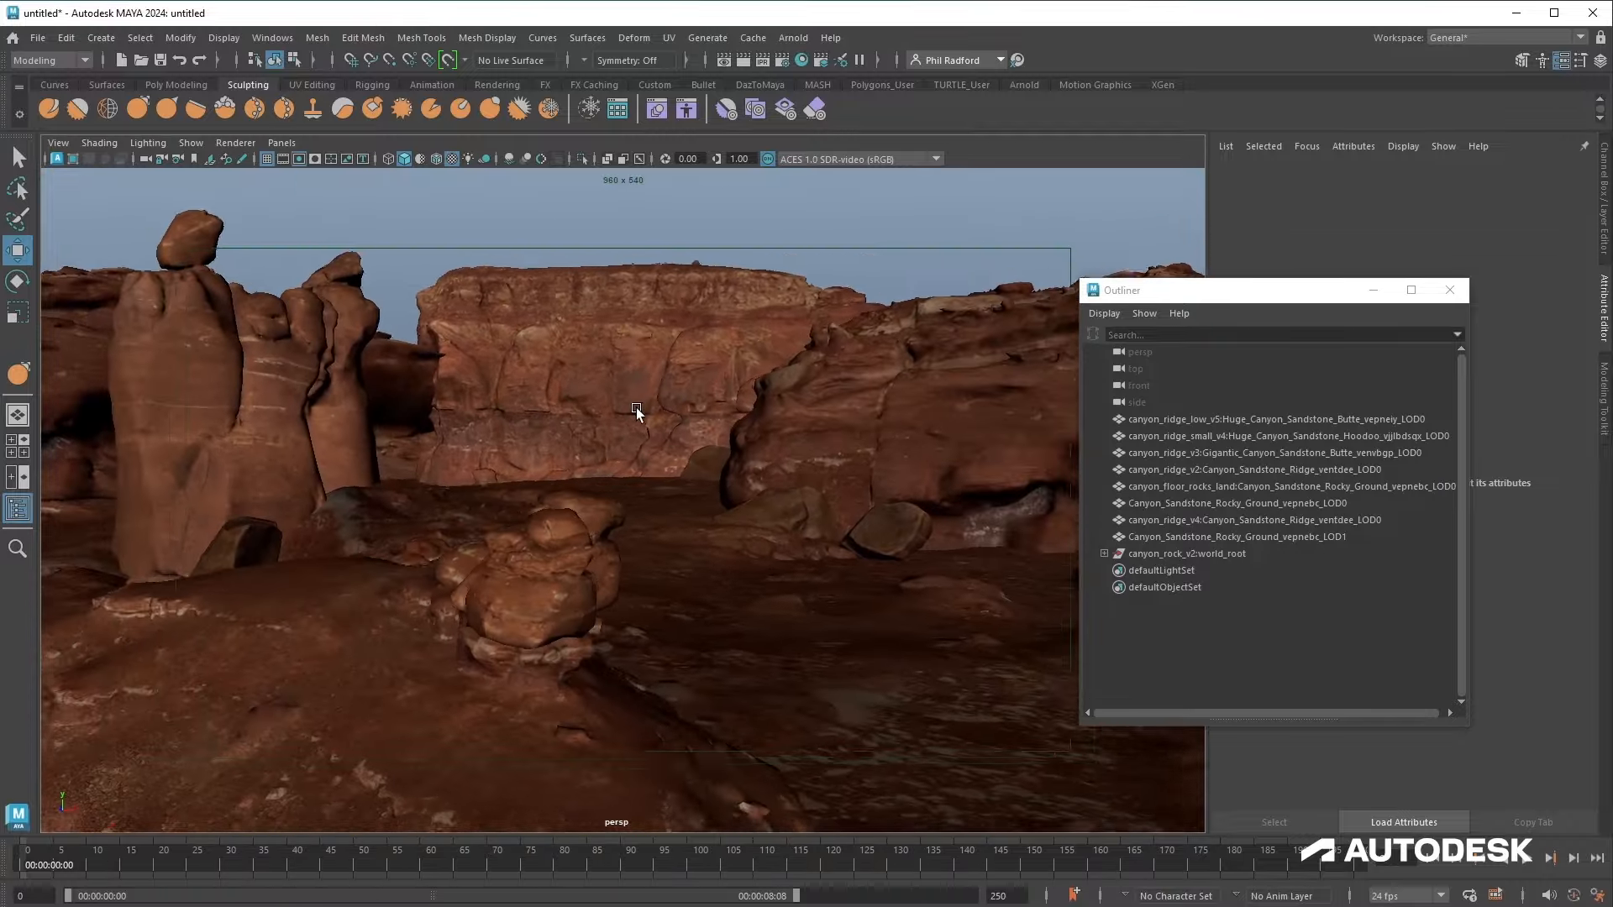
left_click_drag(641, 406, 605, 414, "alt")
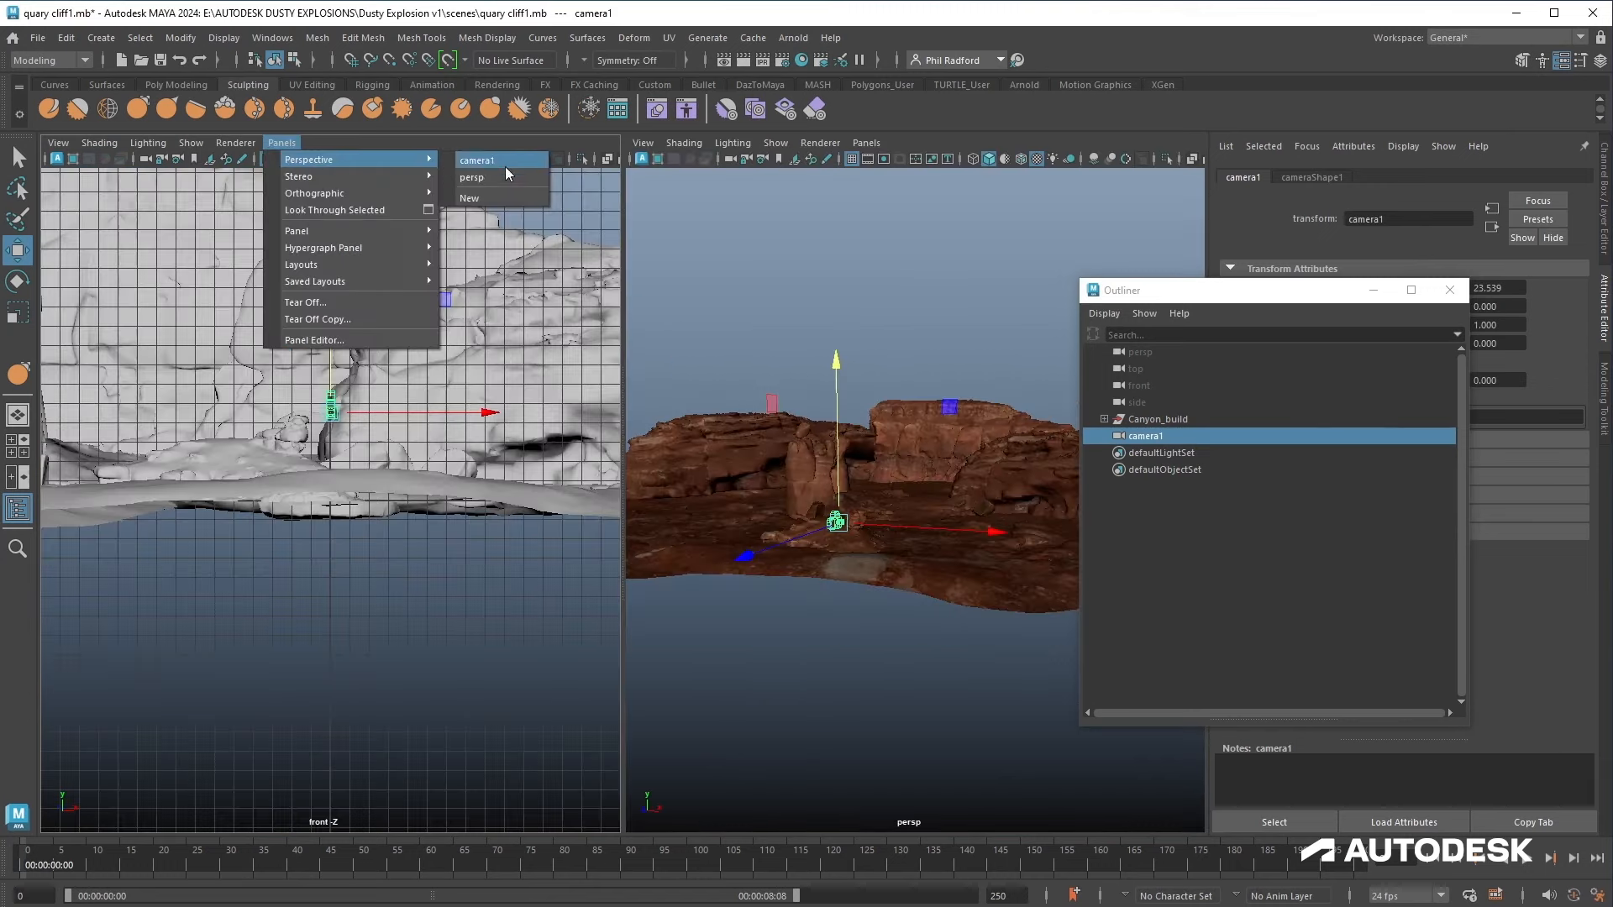
Step: Frame camera1's view of the canyon in the quary cliff1 scene and key its position
left_click(503, 161)
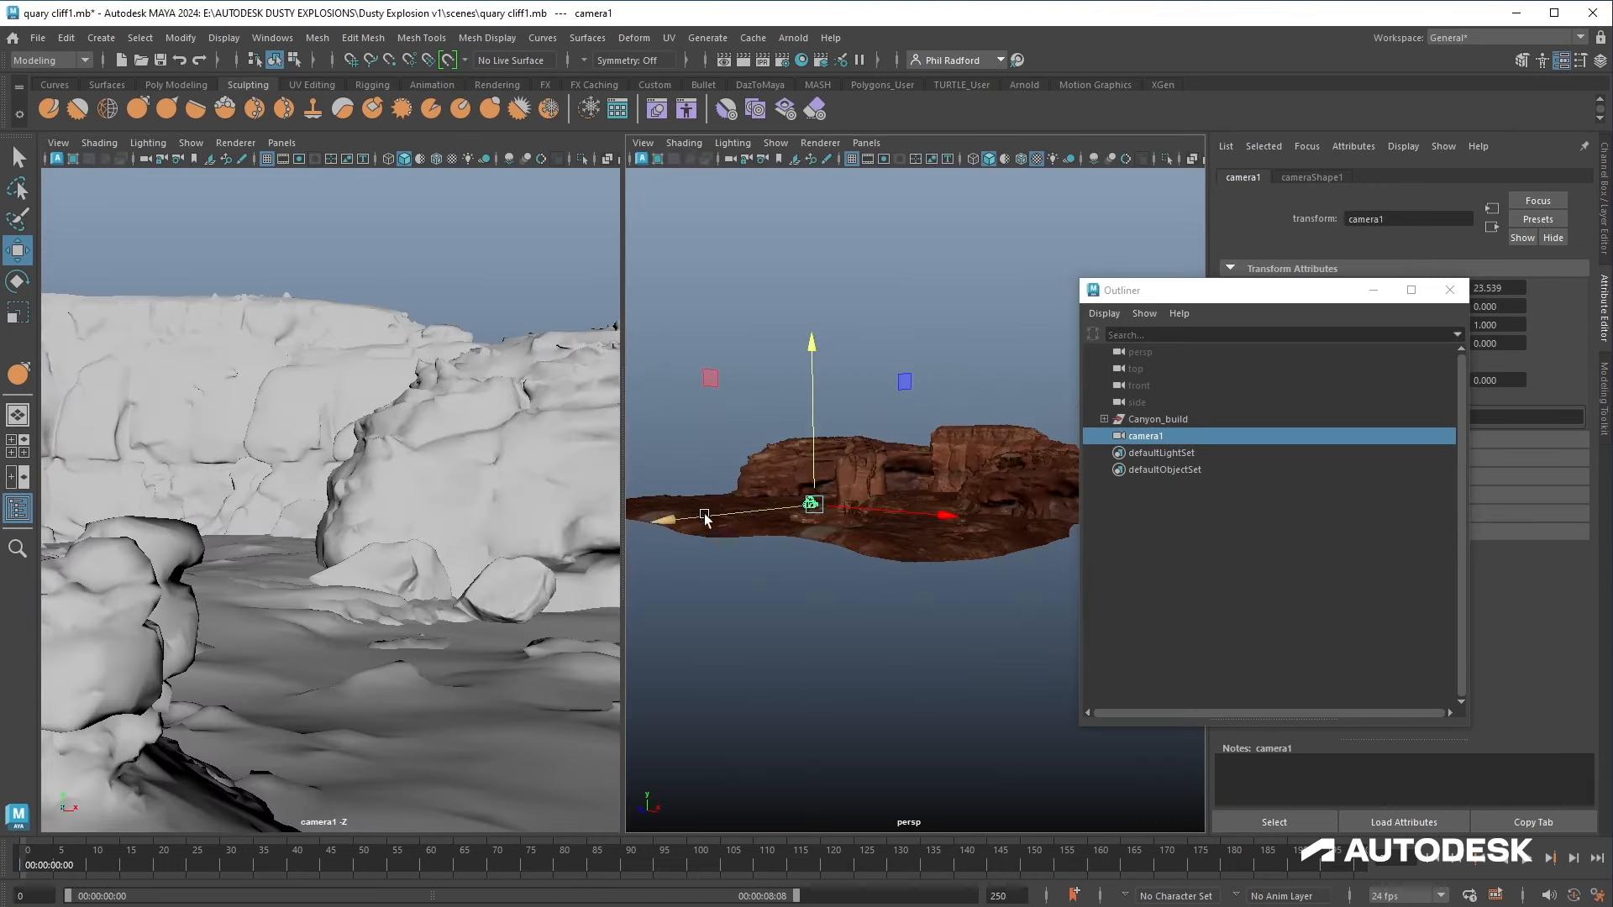
key("6")
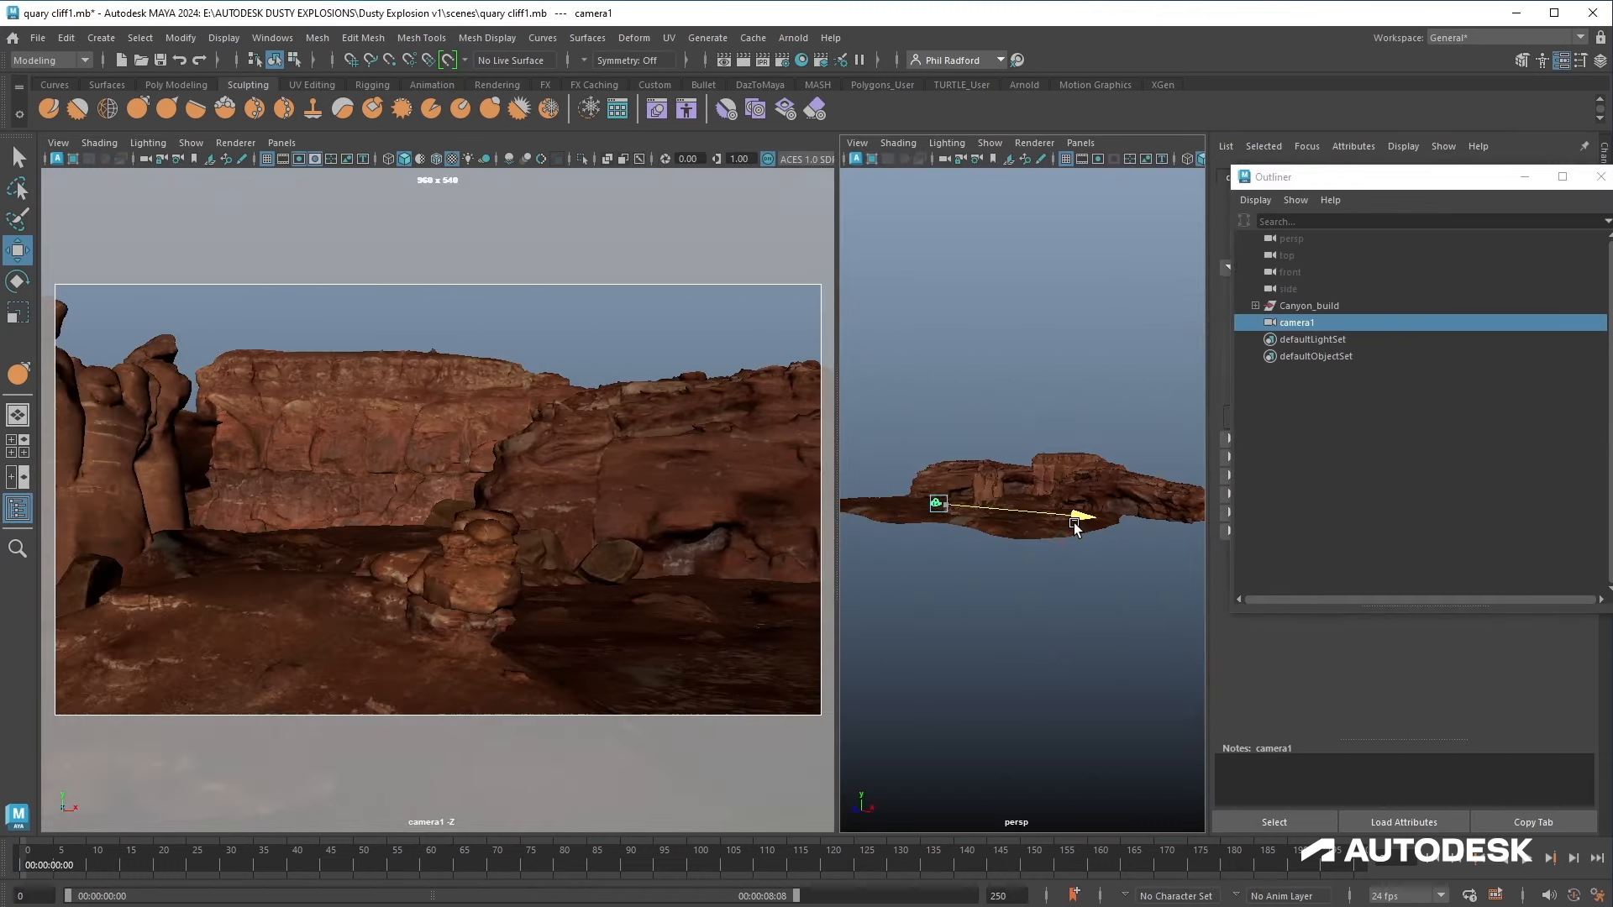
left_click_drag(1073, 525, 1088, 527)
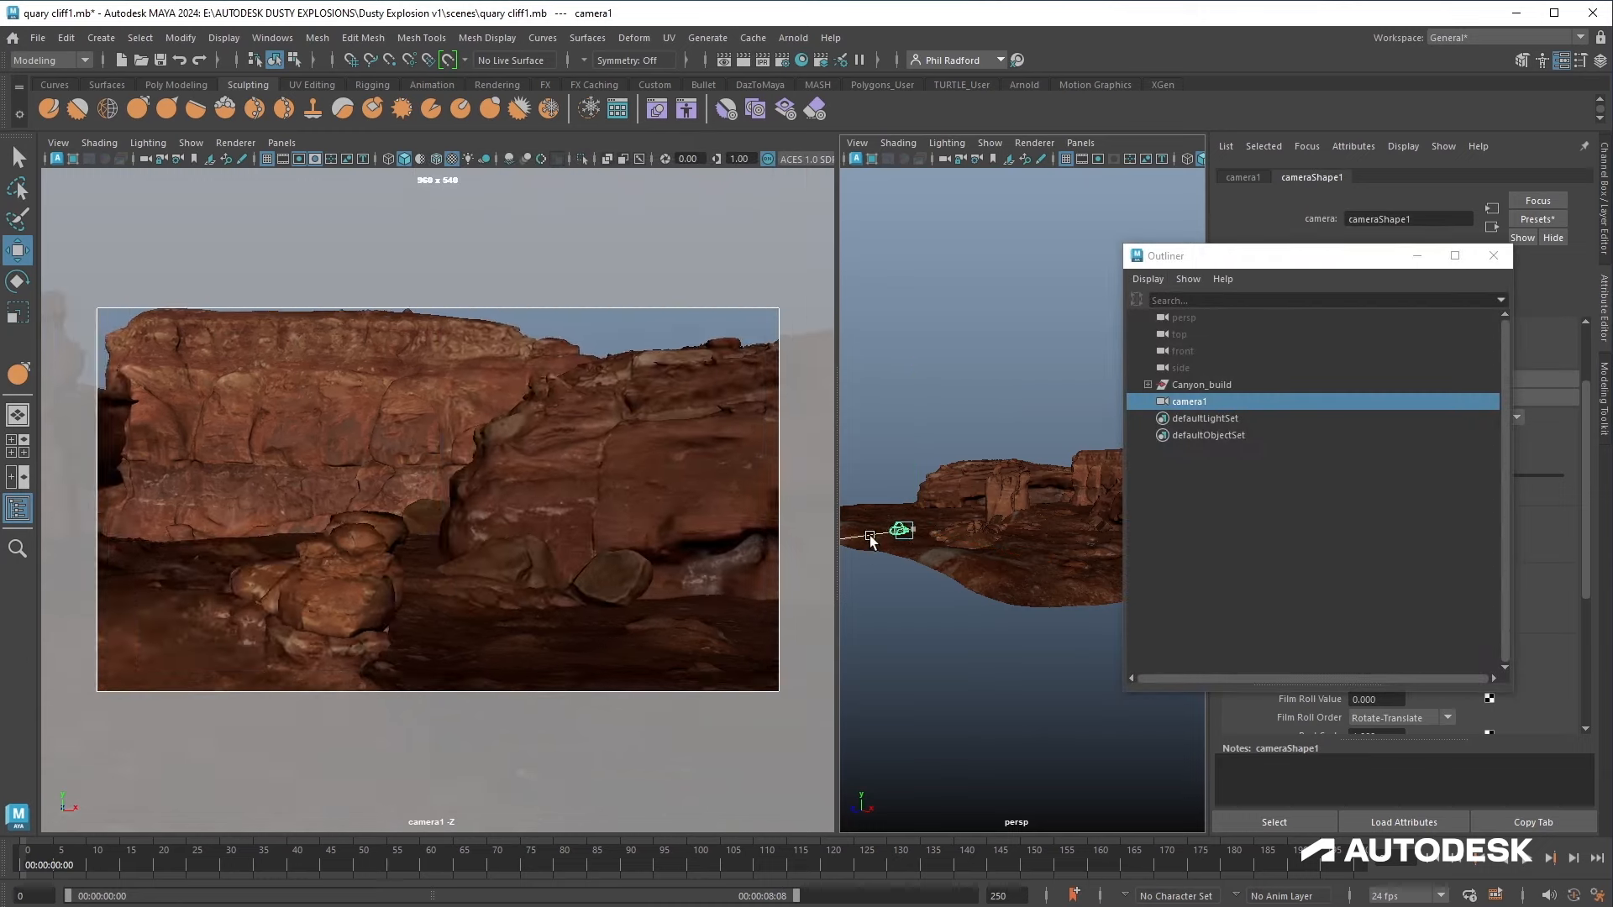
left_click_drag(966, 588, 931, 548)
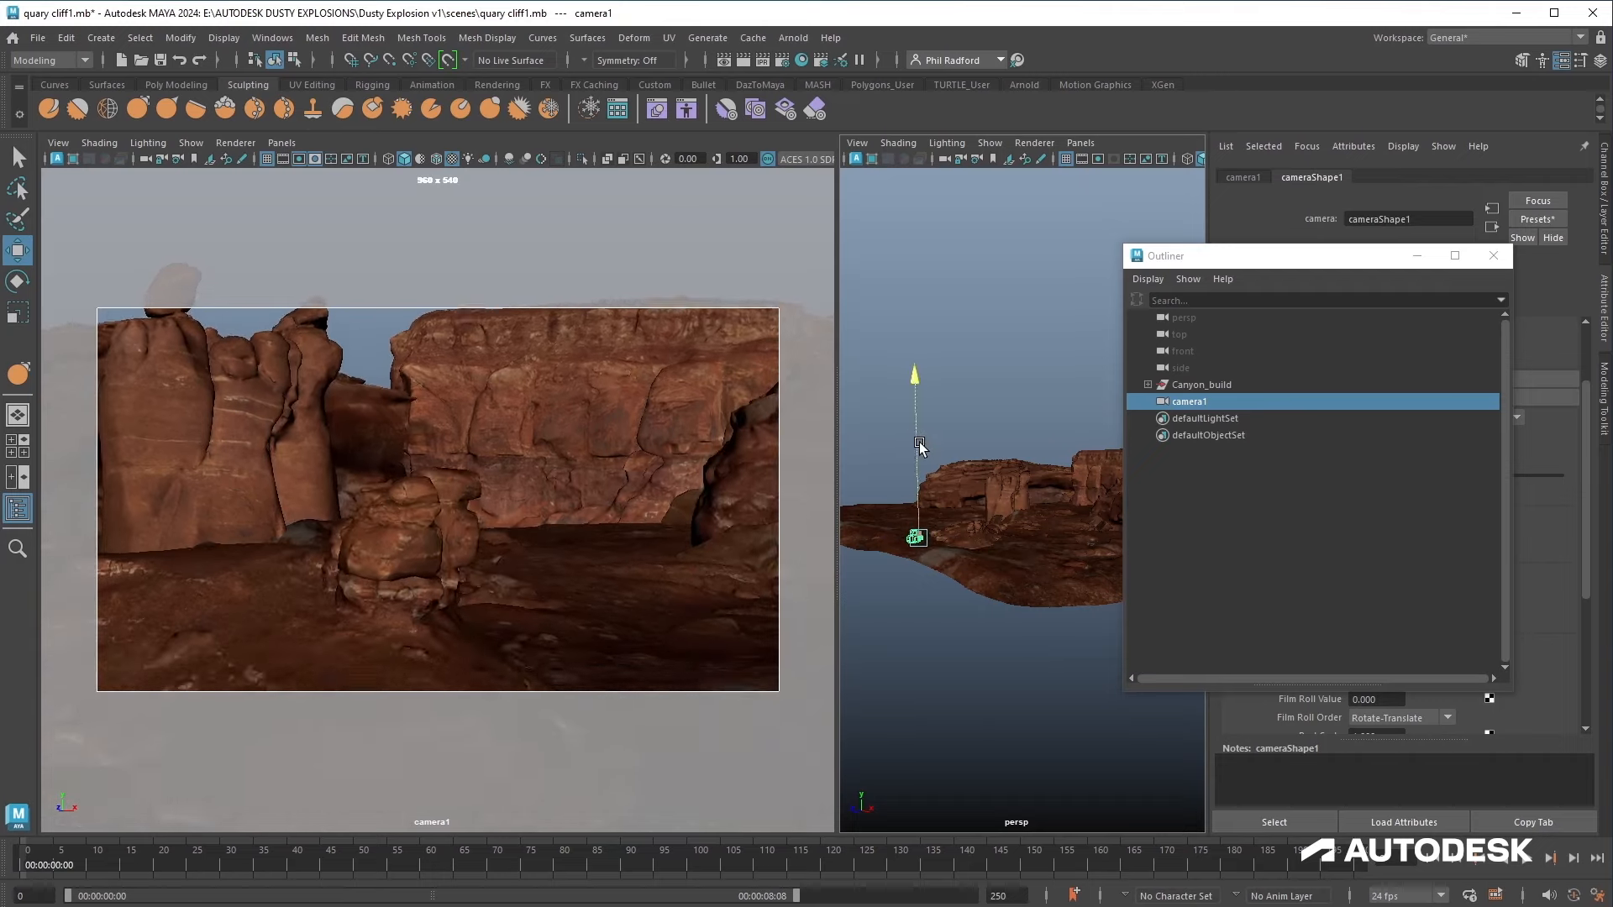
key("s")
left_click(1373, 857)
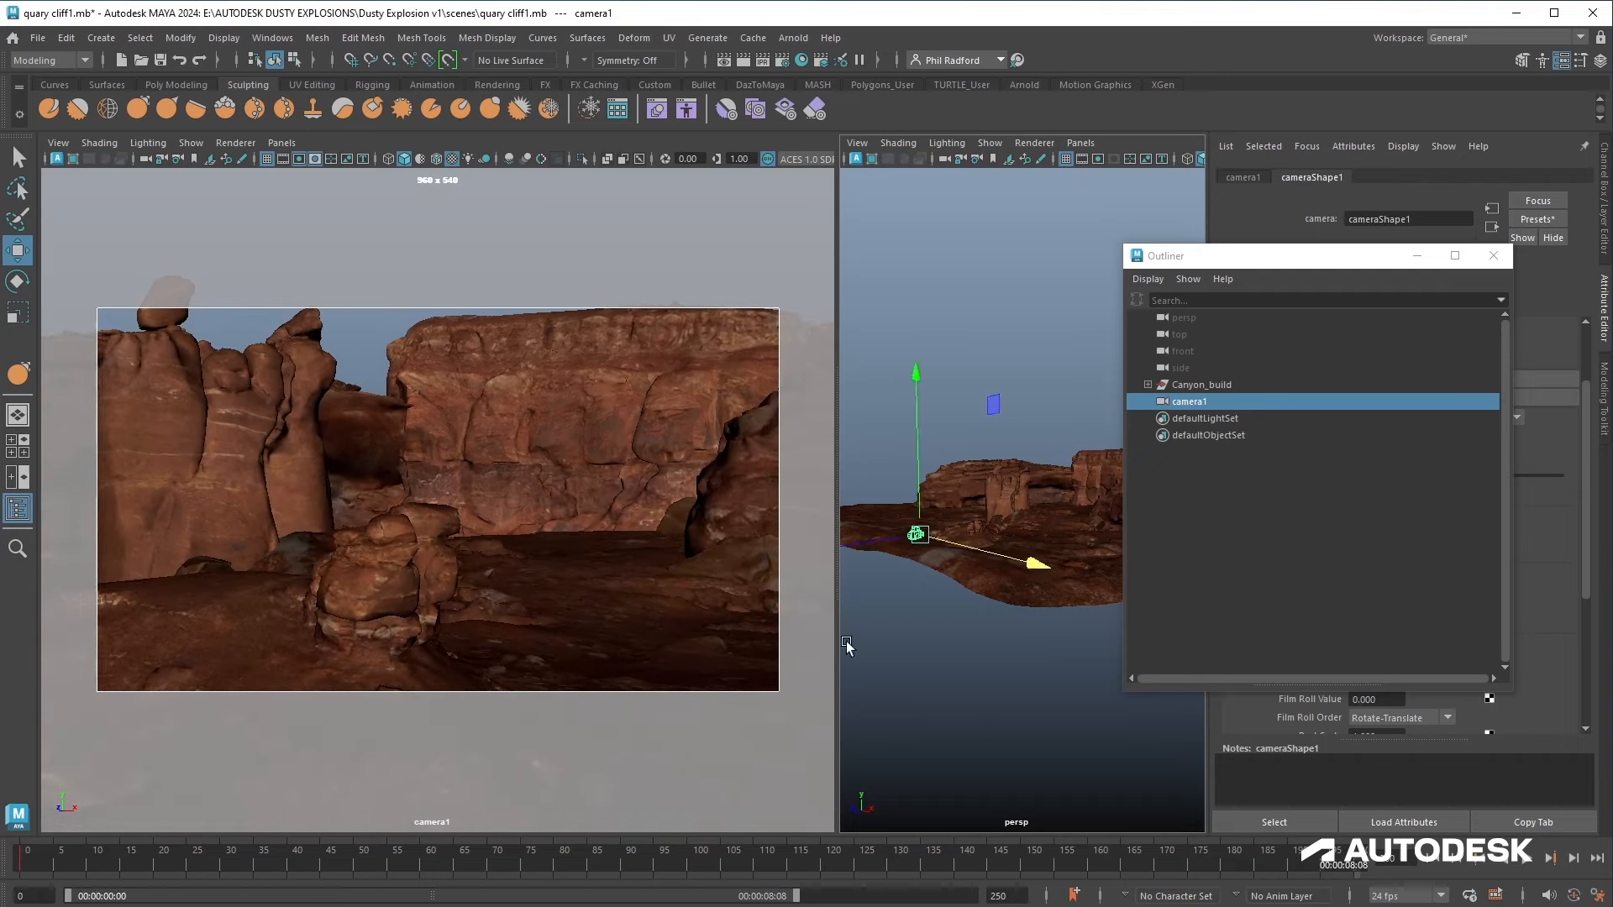
Step: Adjust camera1's framing of the canyon slightly and set a key on it
left_click_drag(1039, 564, 1047, 569)
key("s")
Step: Play back the camera move through the canyon scene to review the framing
left_click(272, 37)
mouse_move(390, 158)
left_click(497, 169)
left_click(1267, 10)
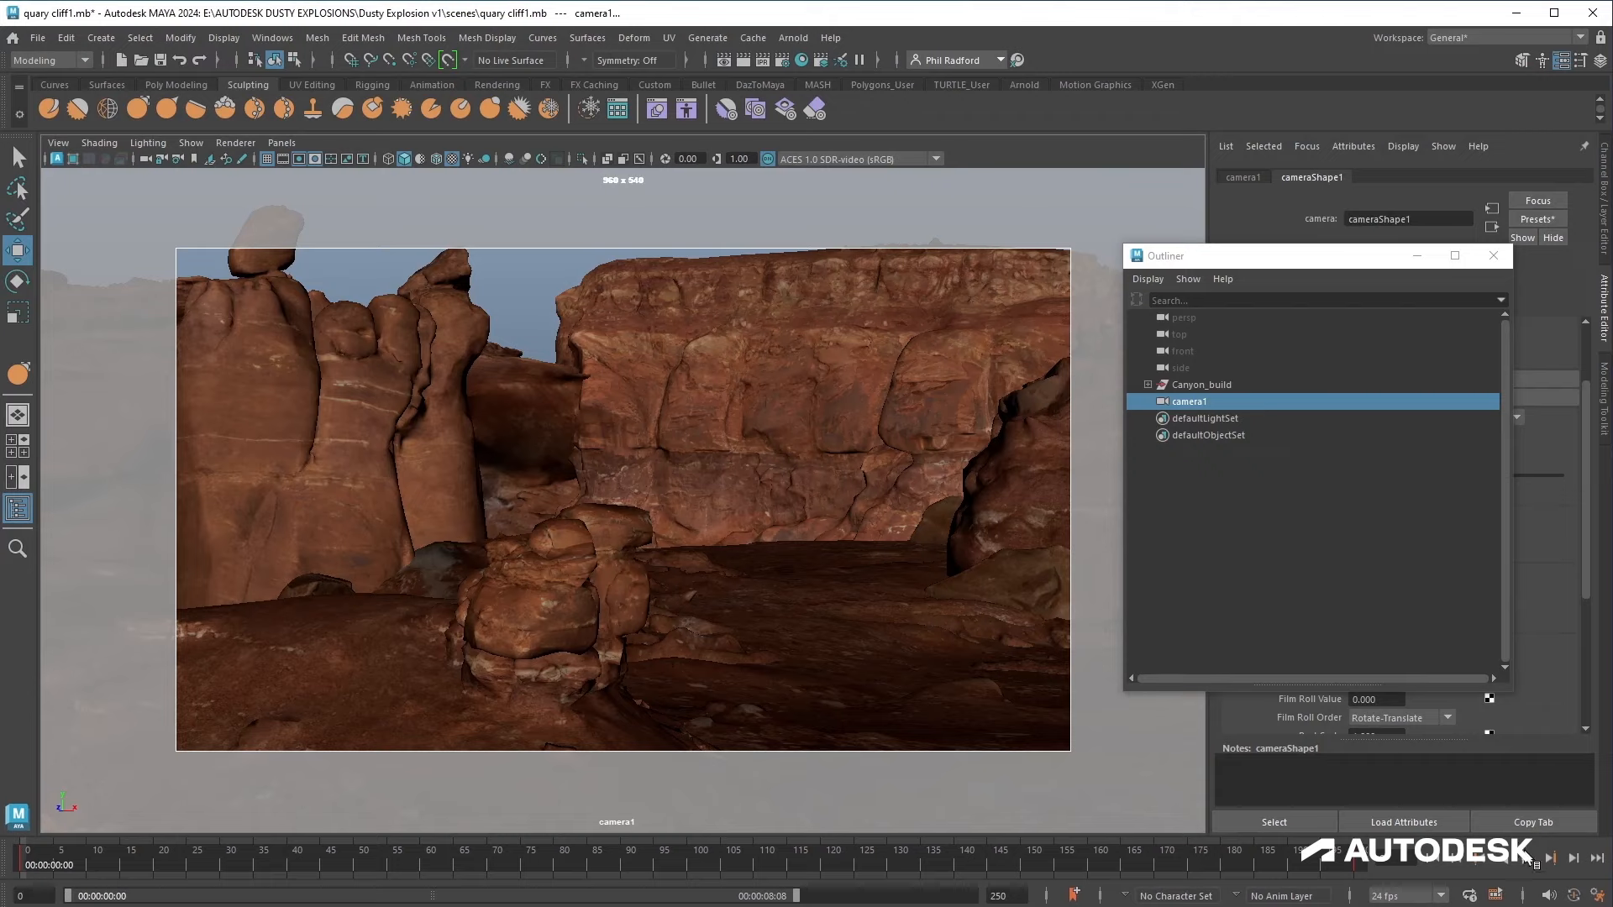
left_click(1525, 858)
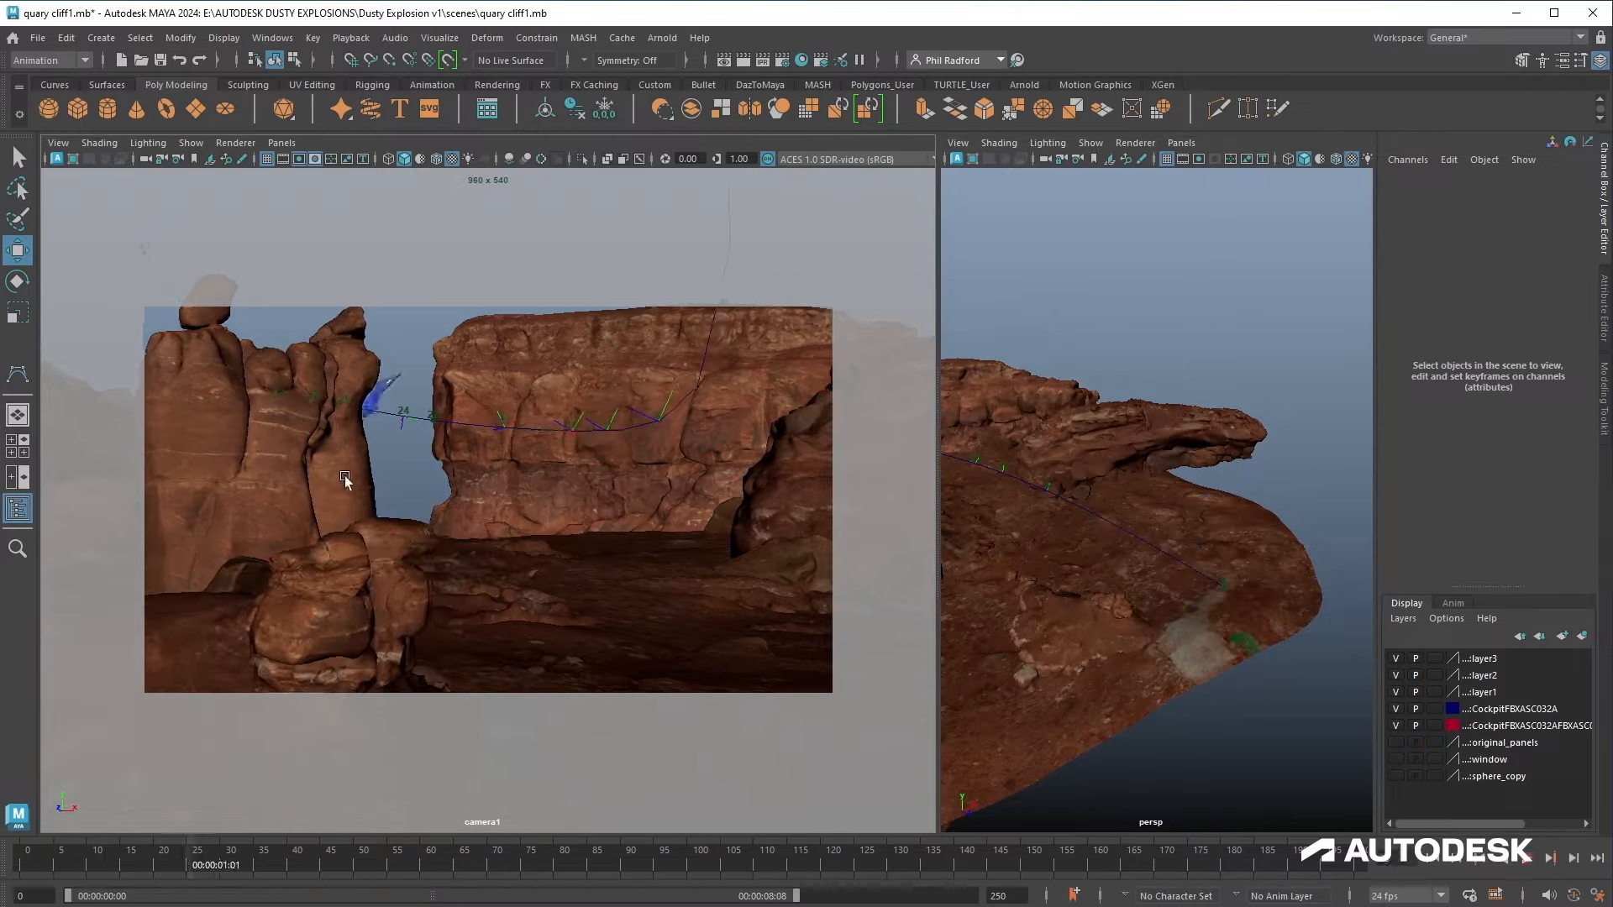
left_click(1606, 302)
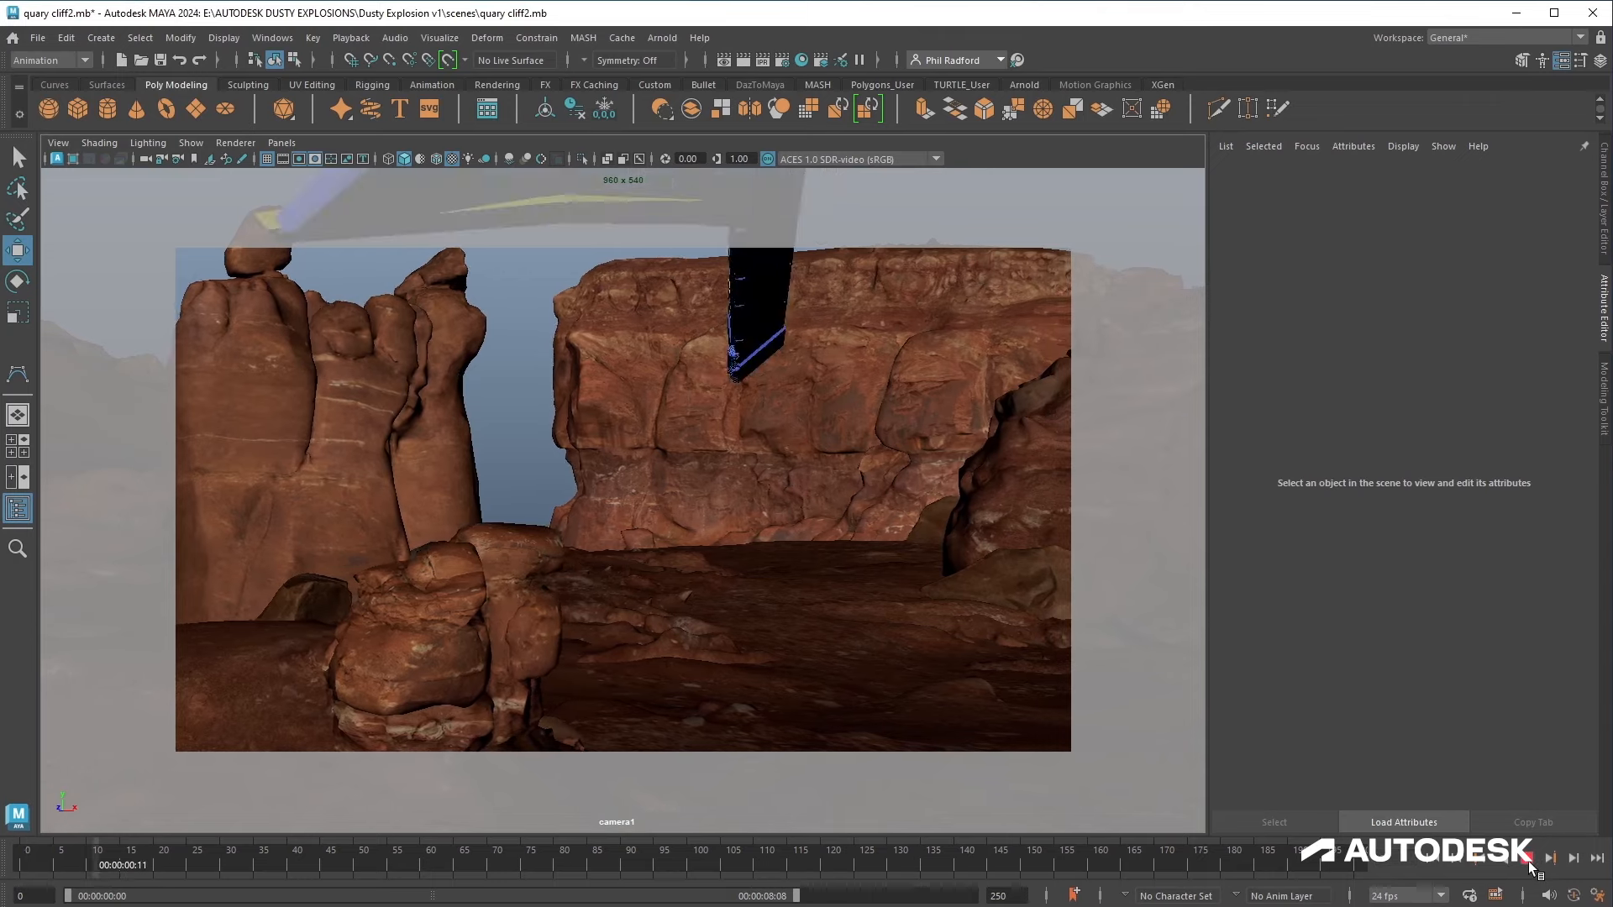
left_click(36, 39)
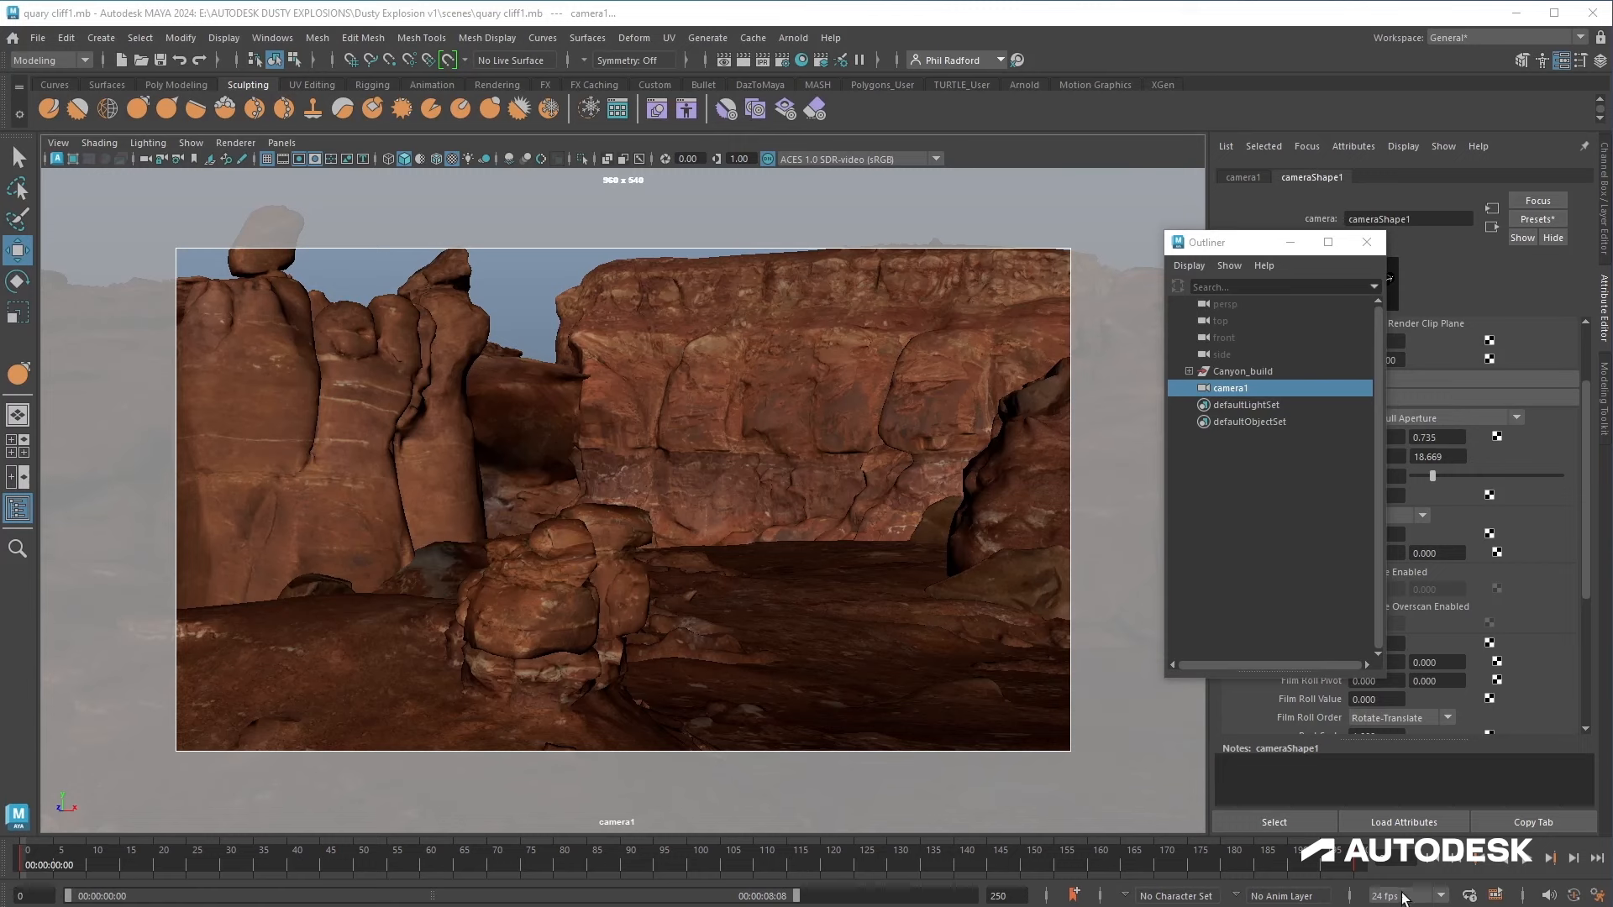
Step: Open the preferences and inspect the working linear units setting
left_click(1598, 896)
left_click(361, 382)
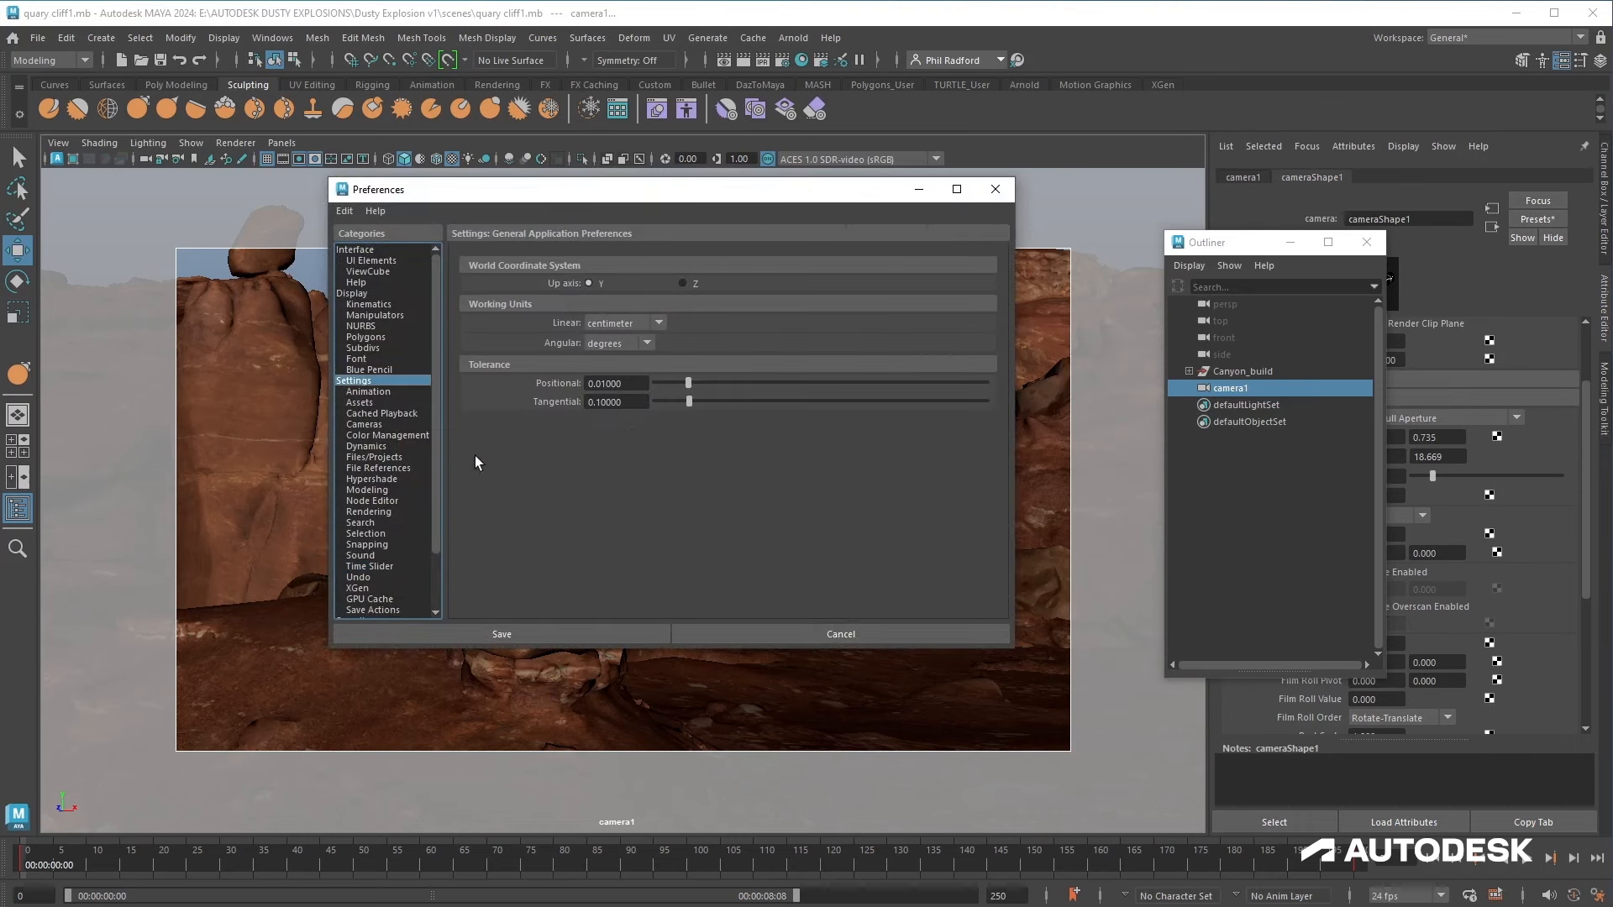
left_click(659, 325)
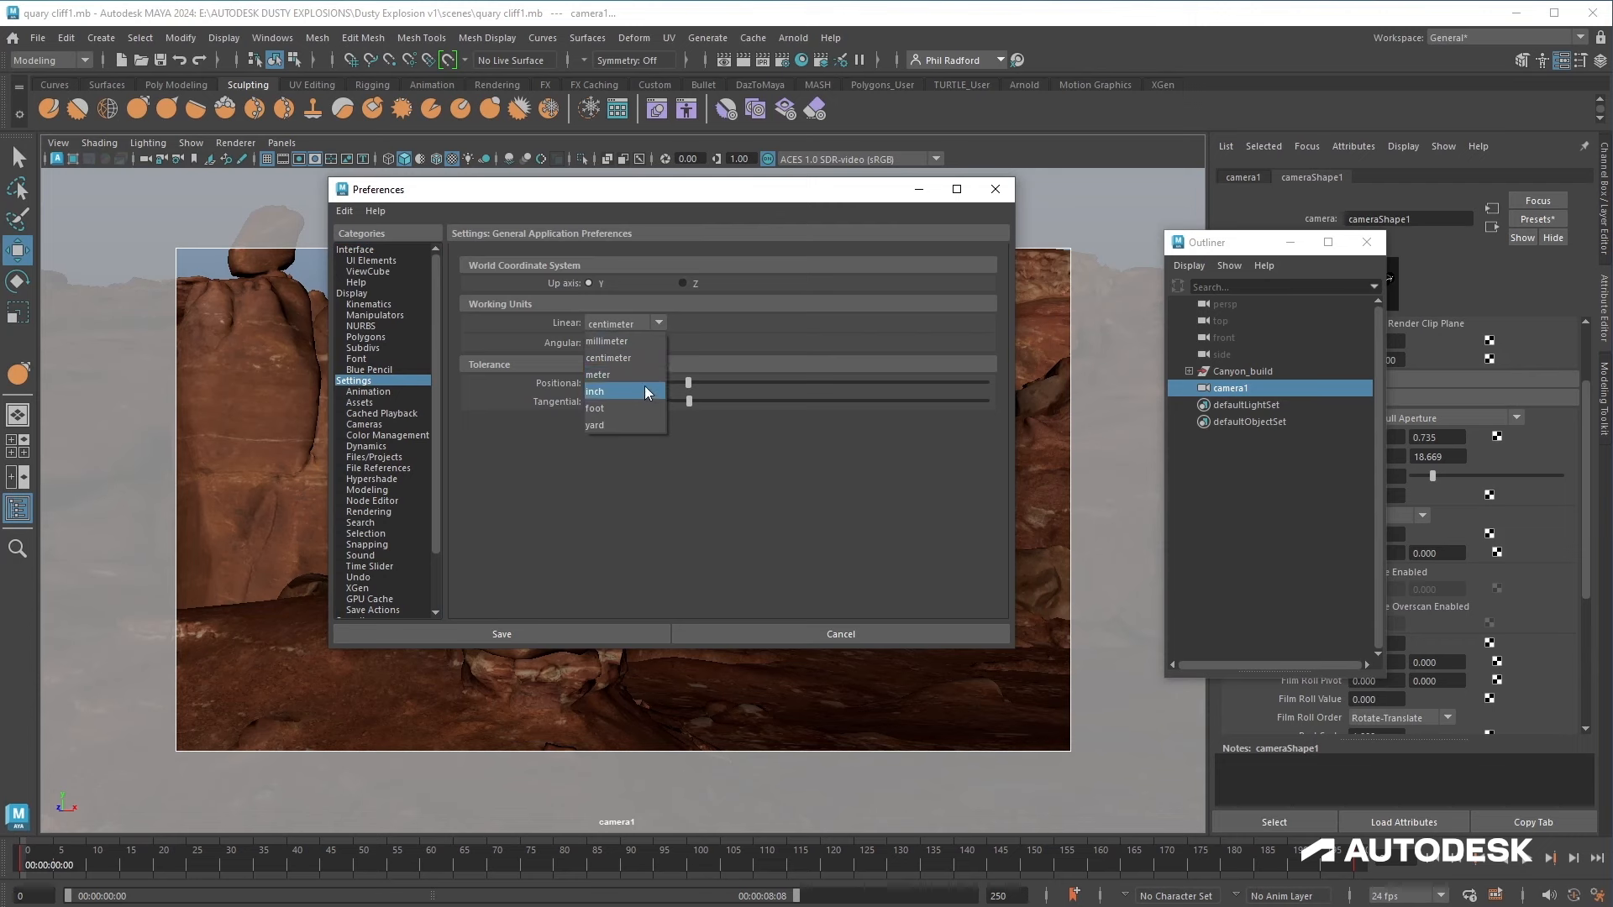
left_click(658, 326)
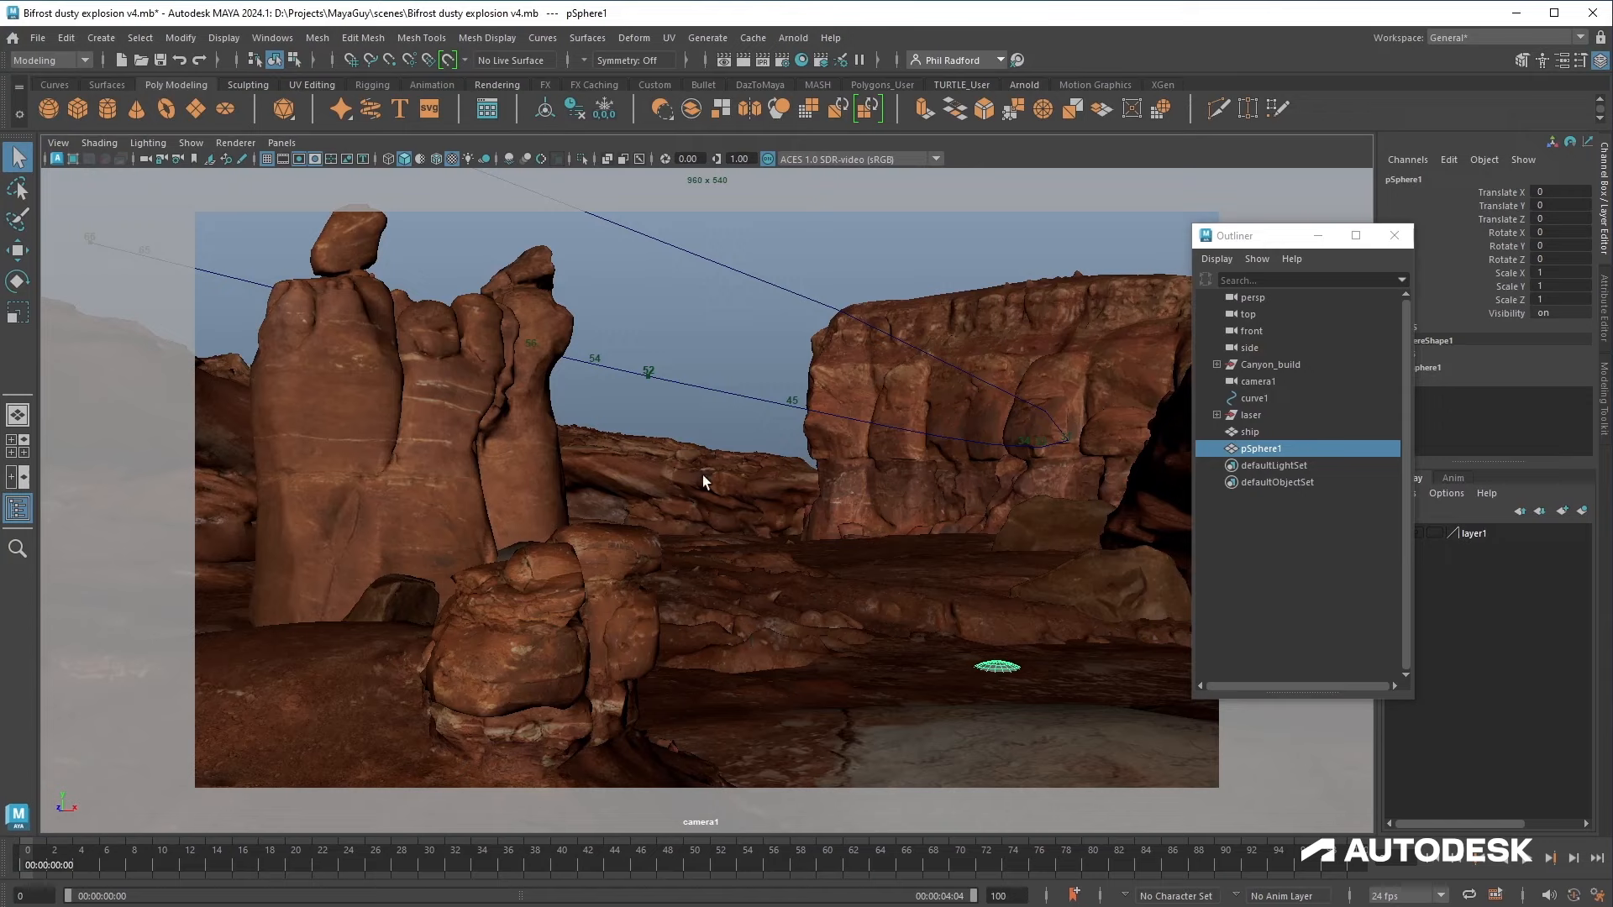
Step: Switch to the perspective view and move the sphere onto the canyon floor beside the flight path
left_click(149, 158)
left_click(169, 189)
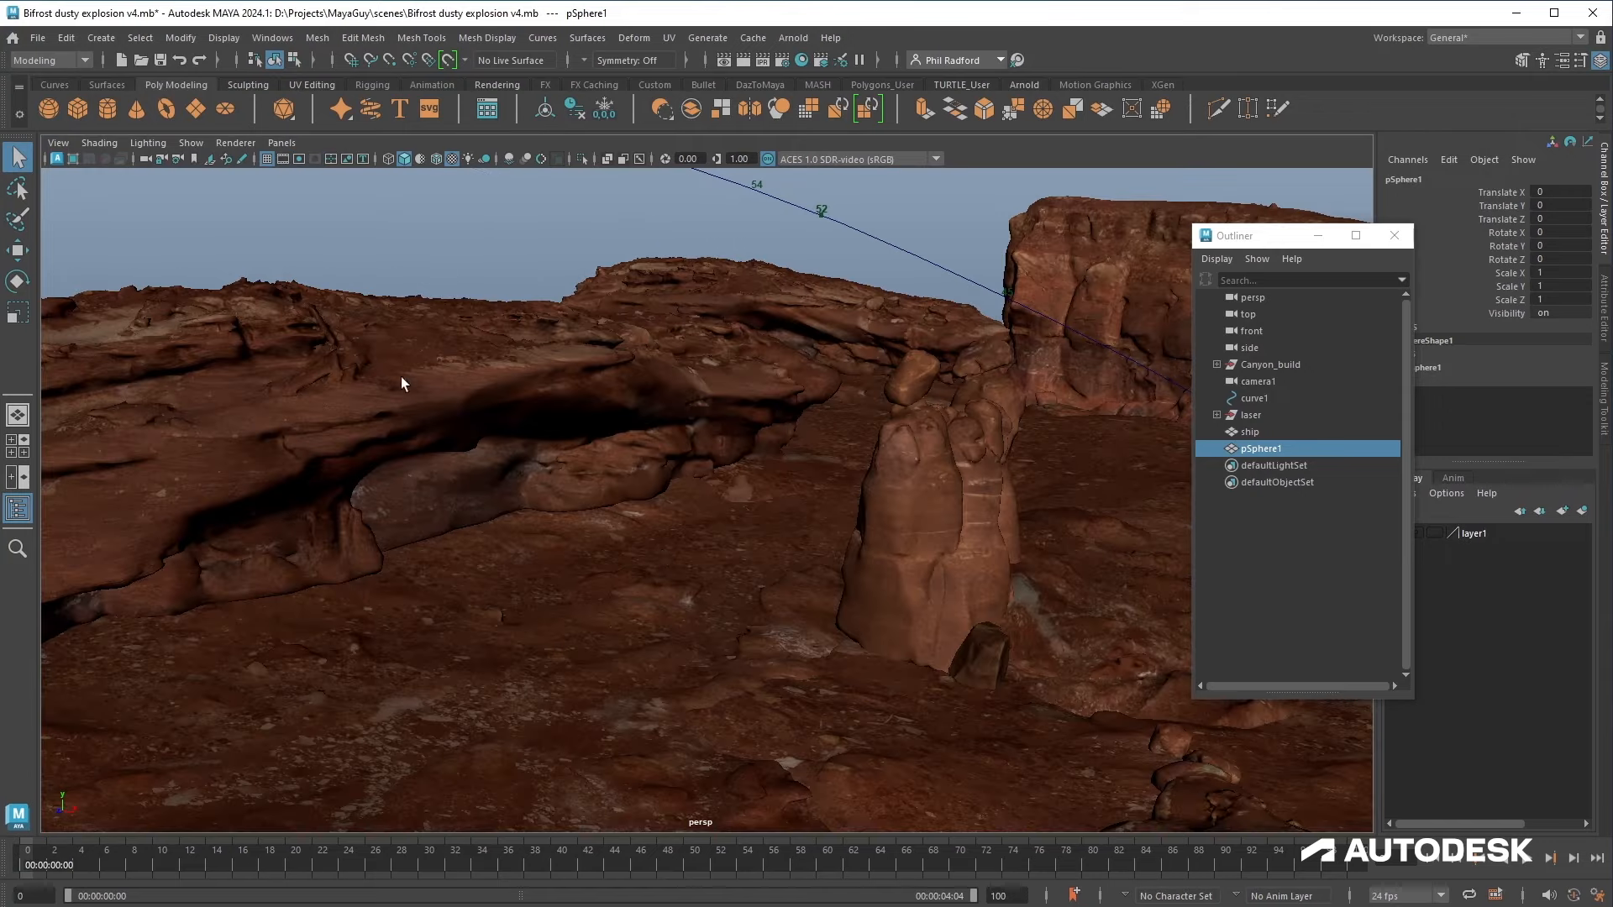
key("f")
key("w")
scroll(823, 544, "down", 8)
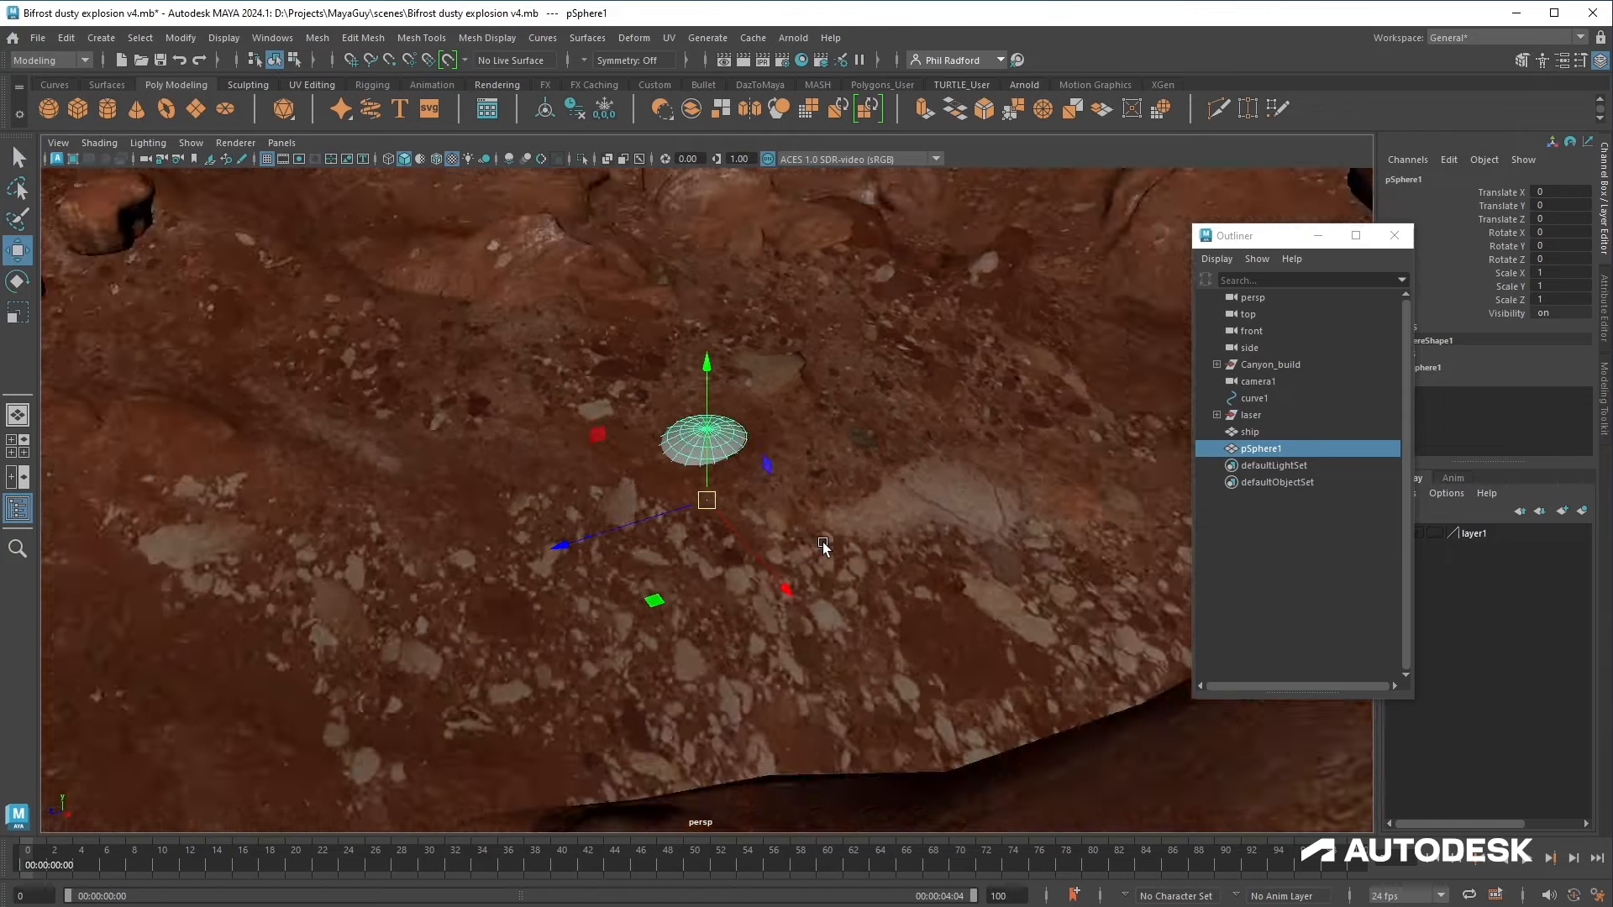
left_click_drag(640, 625, 548, 569, "alt")
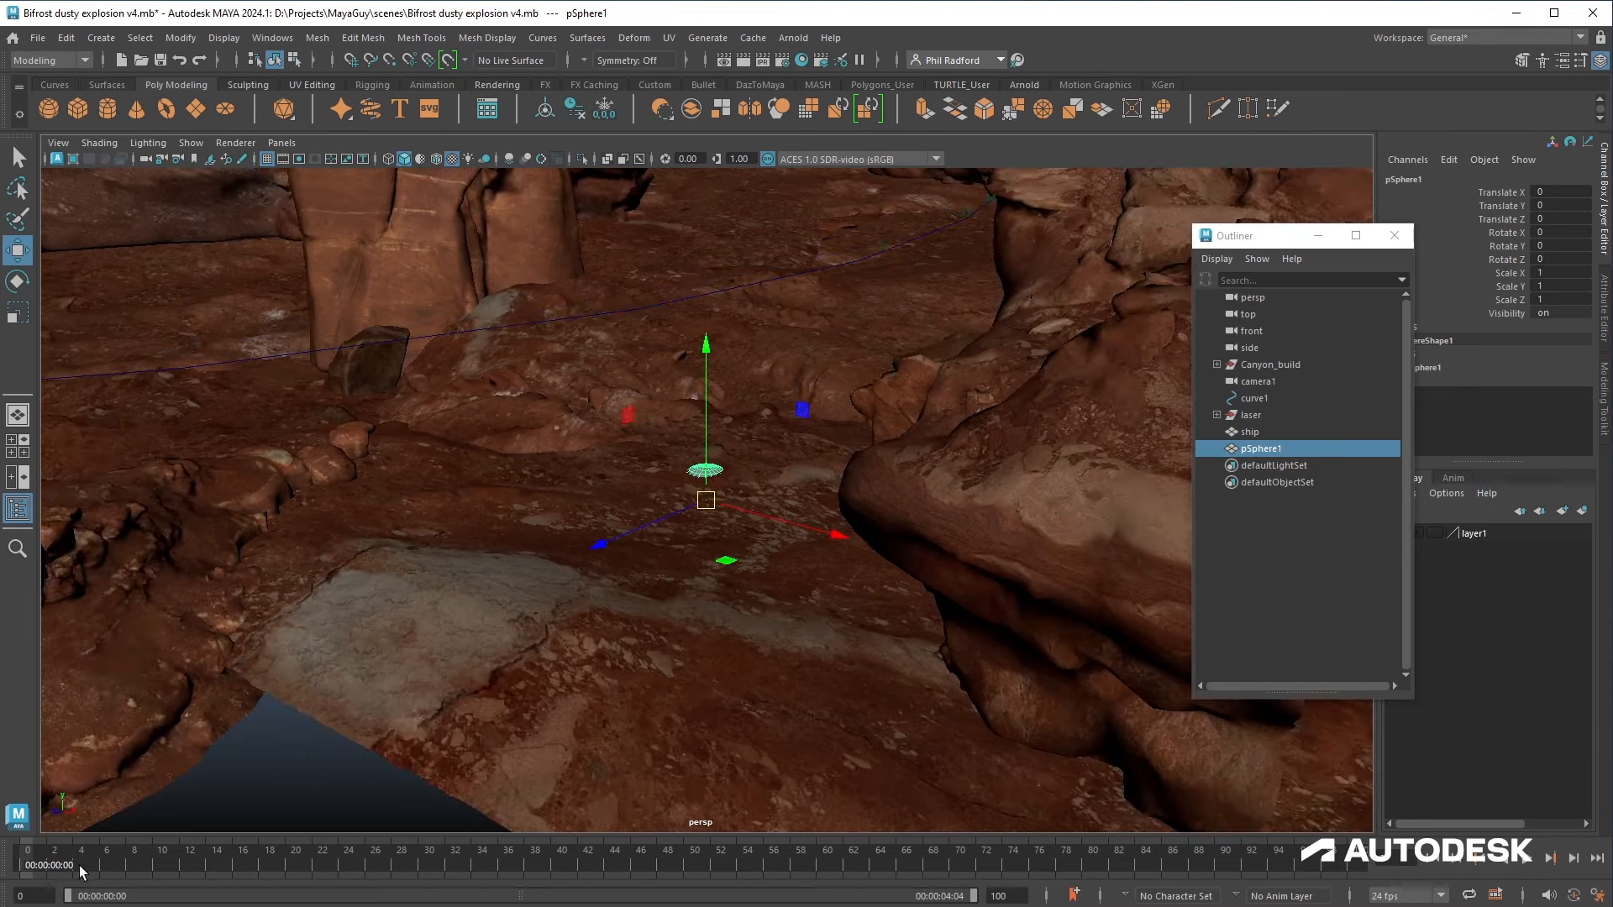
left_click_drag(55, 866, 163, 859)
left_click_drag(802, 528, 684, 489)
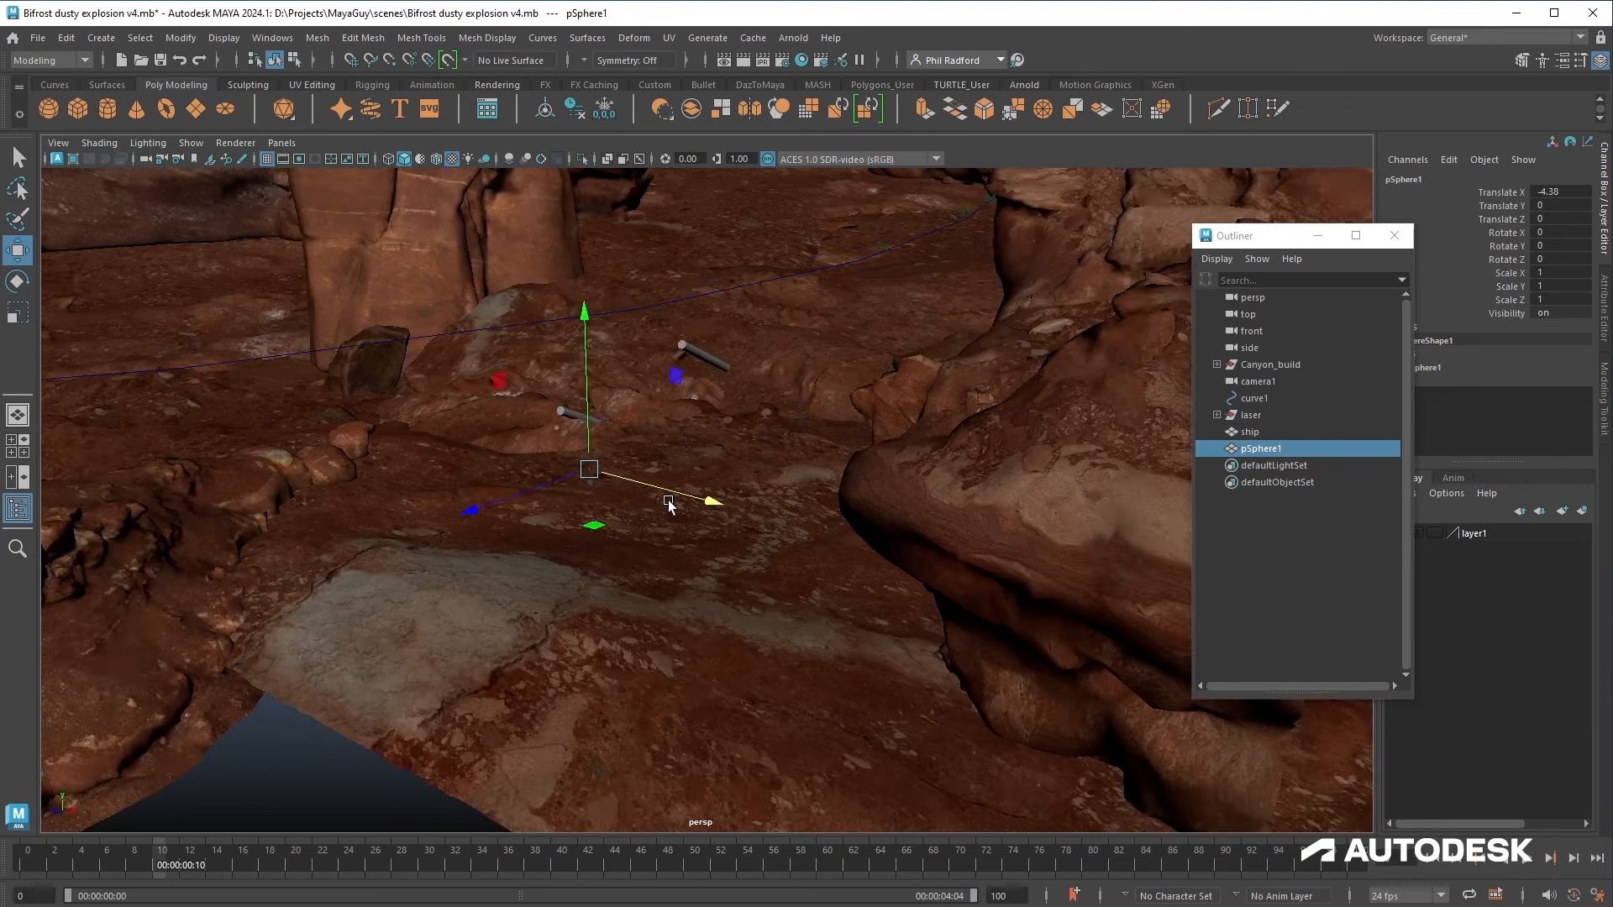
left_click_drag(601, 417, 601, 404)
left_click_drag(540, 474, 675, 492)
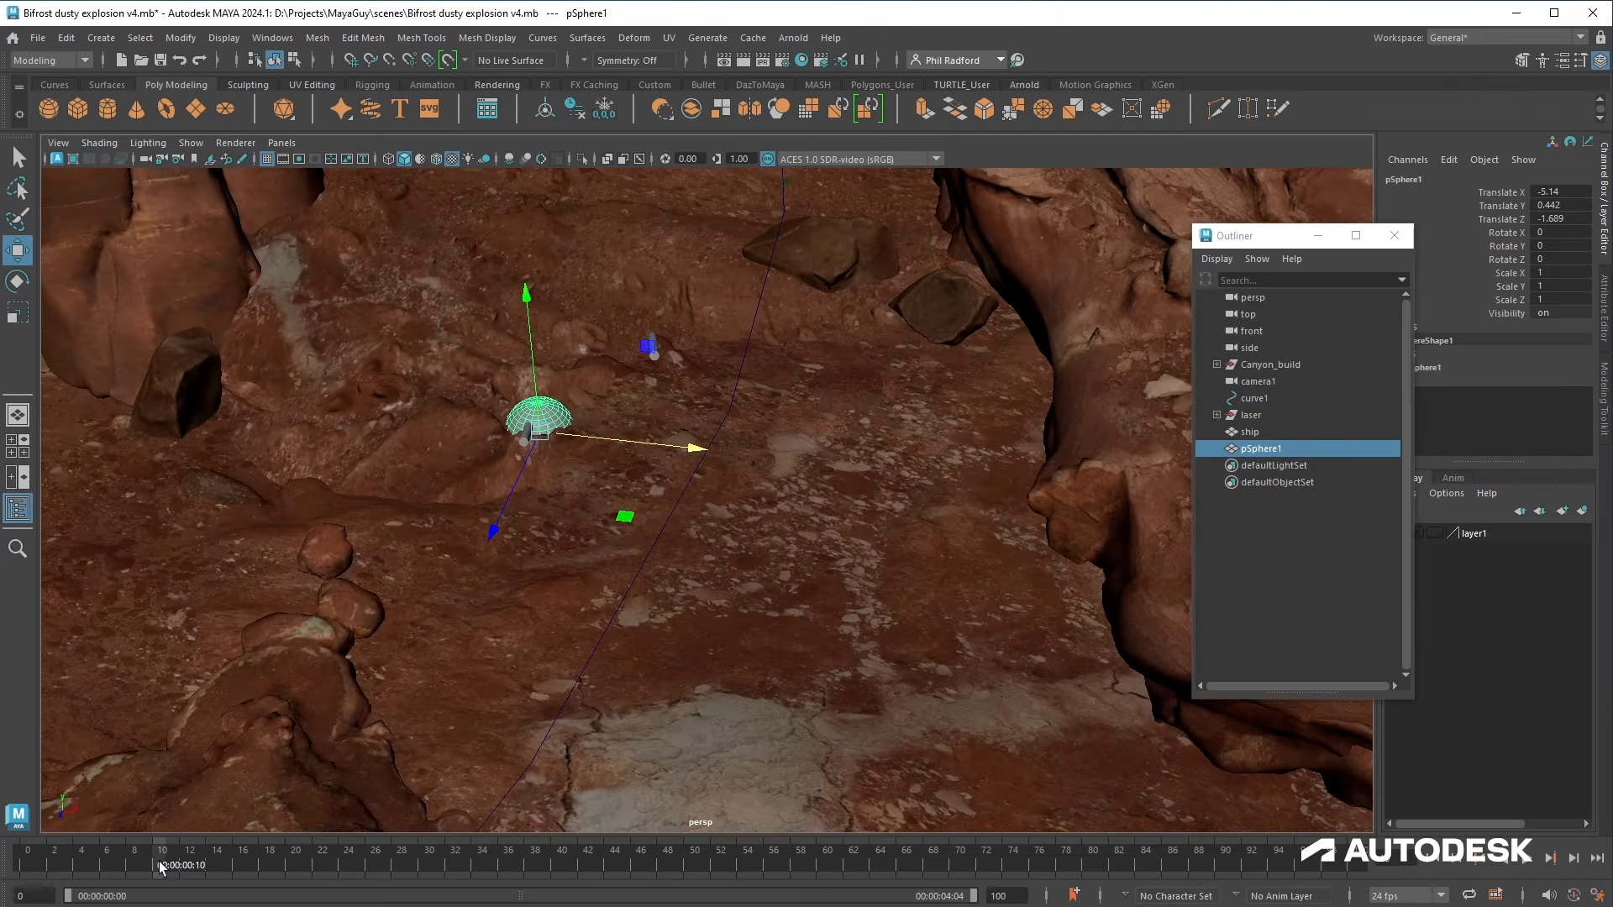
left_click_drag(163, 868, 188, 860)
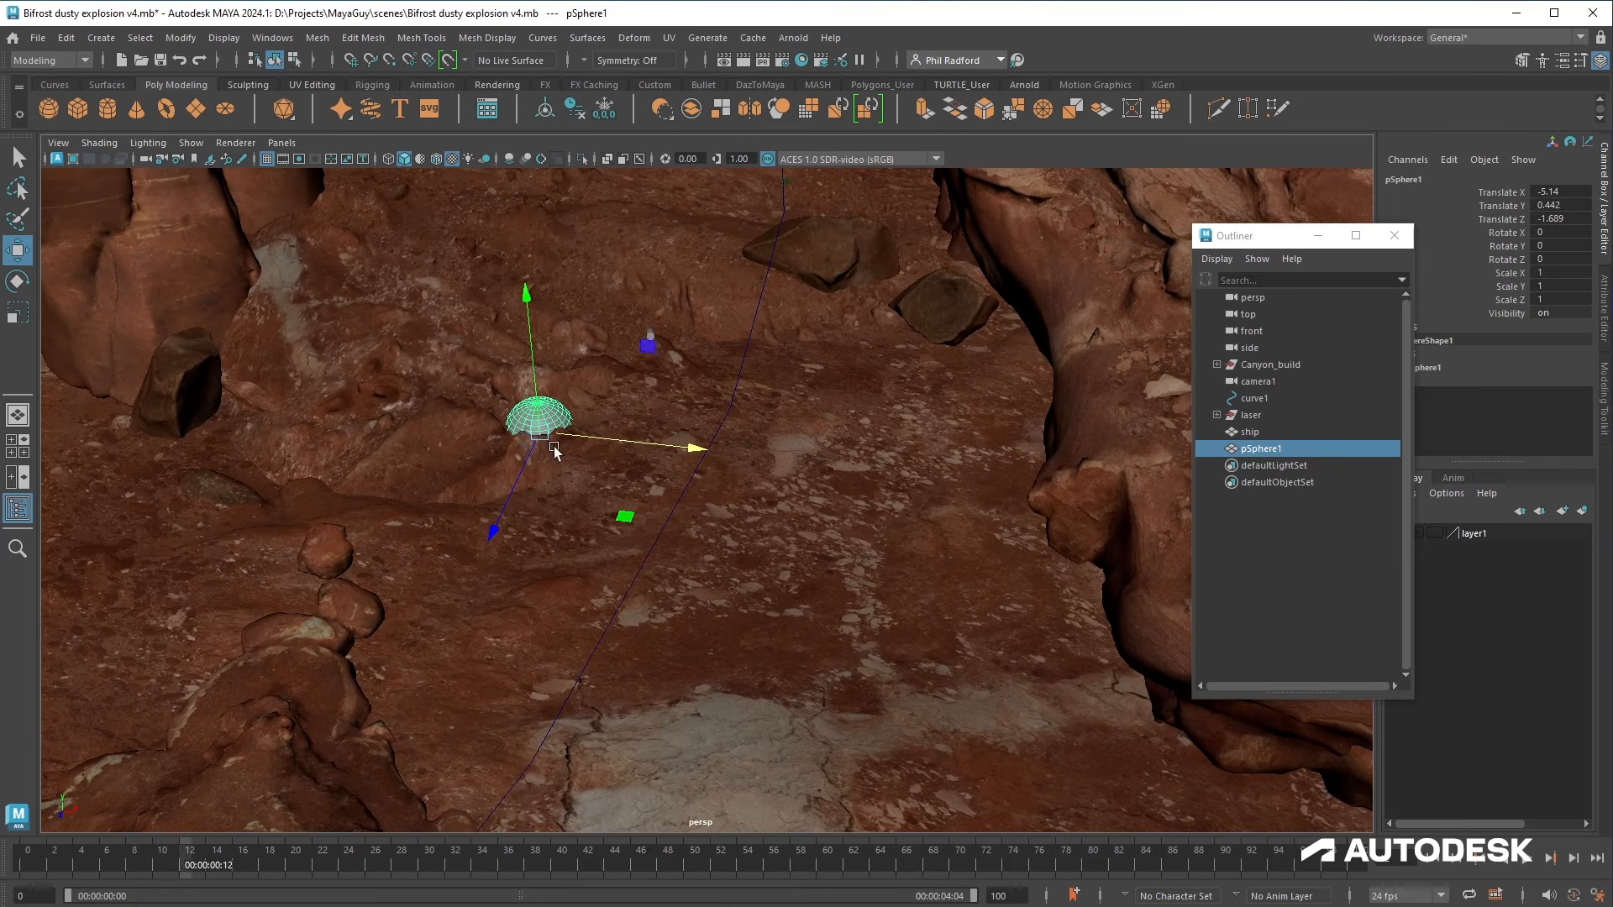
Step: Create a second polygon sphere and place it on the ground near the first one
left_click(48, 110)
left_click_drag(865, 521, 756, 508)
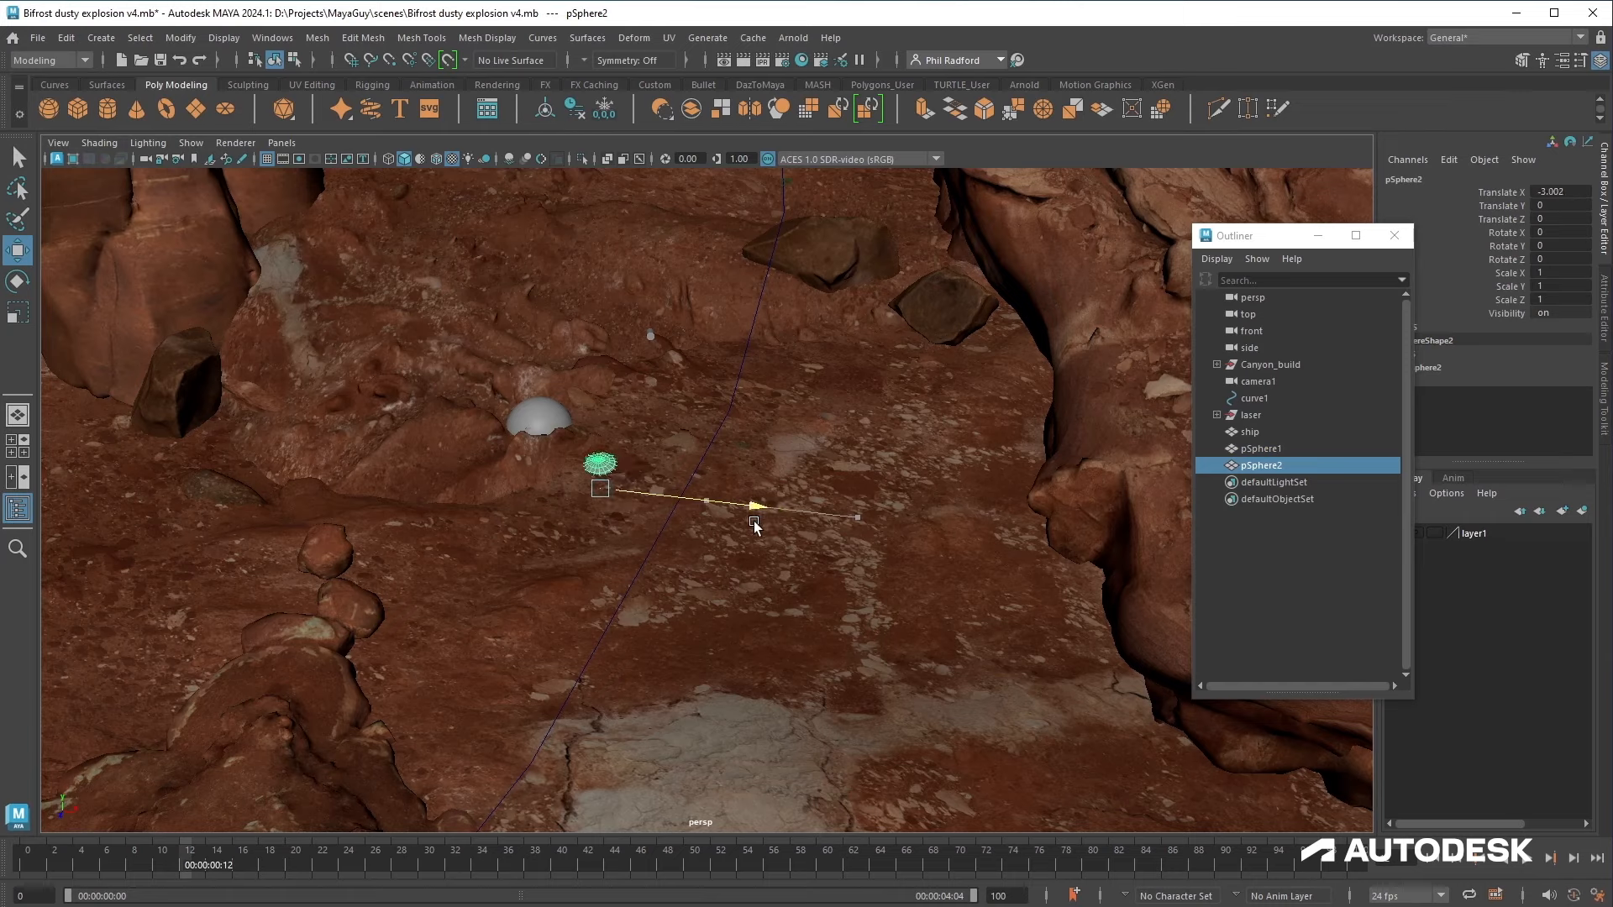
left_click_drag(571, 573, 710, 357)
key("f")
left_click_drag(630, 480, 714, 471)
left_click_drag(819, 487, 812, 480)
left_click_drag(438, 351, 475, 454, "alt")
middle_click_drag(475, 454, 480, 525, "alt")
right_click_drag(480, 526, 807, 533, "alt")
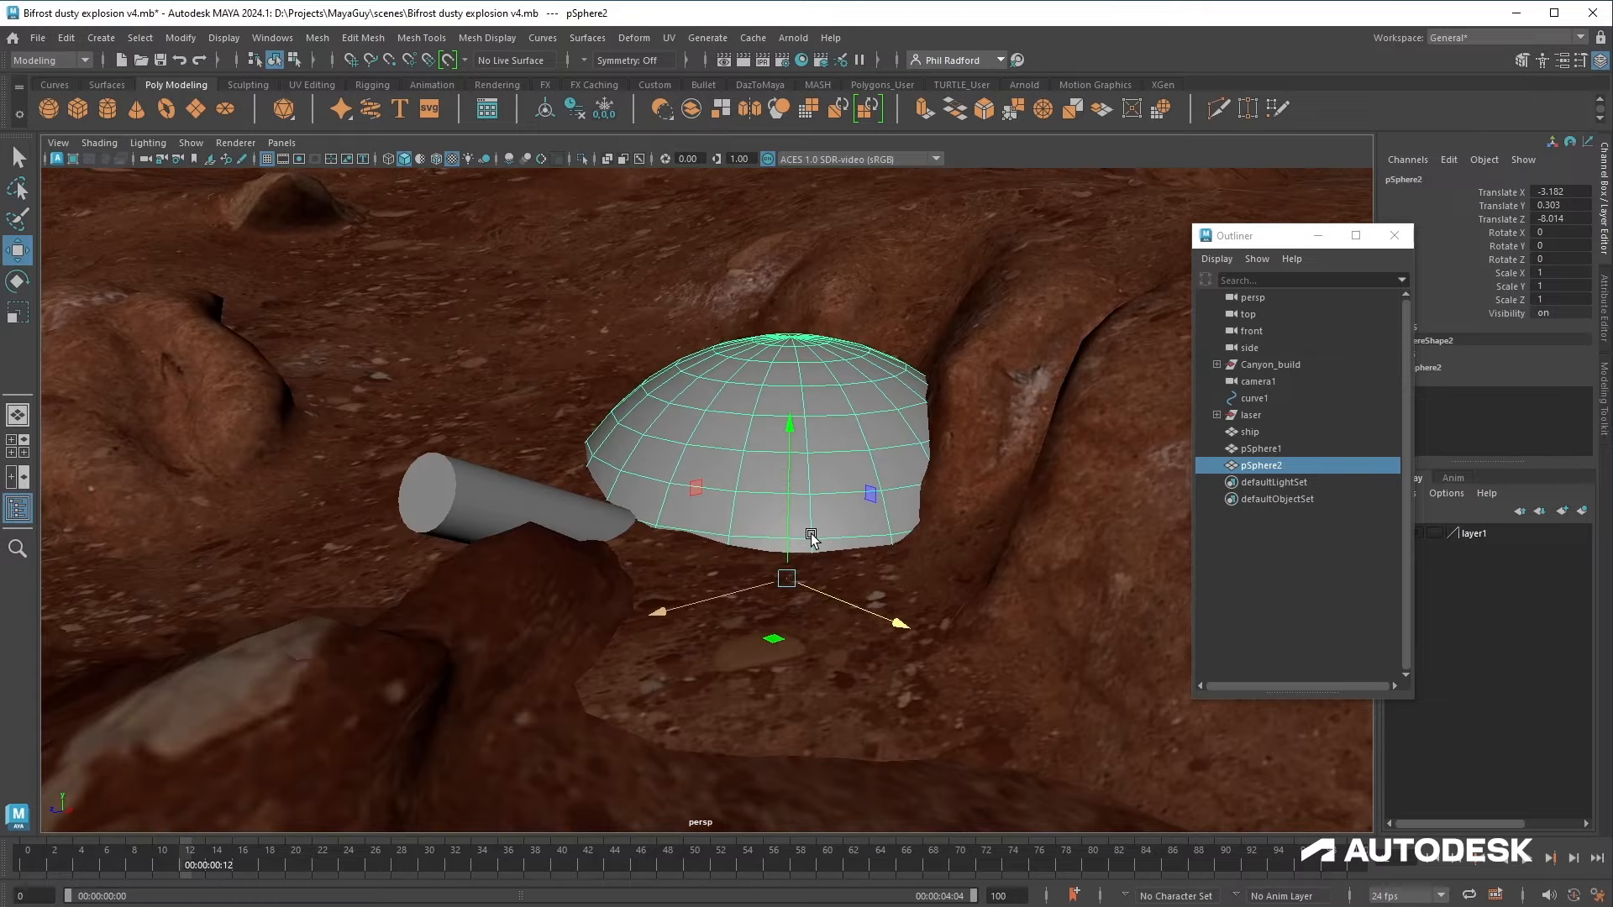
left_click_drag(789, 414, 788, 418)
Step: Delete the second sphere's lower face loops in isolation to leave a dome
key("ctrl+1")
right_click_drag(829, 370, 835, 404)
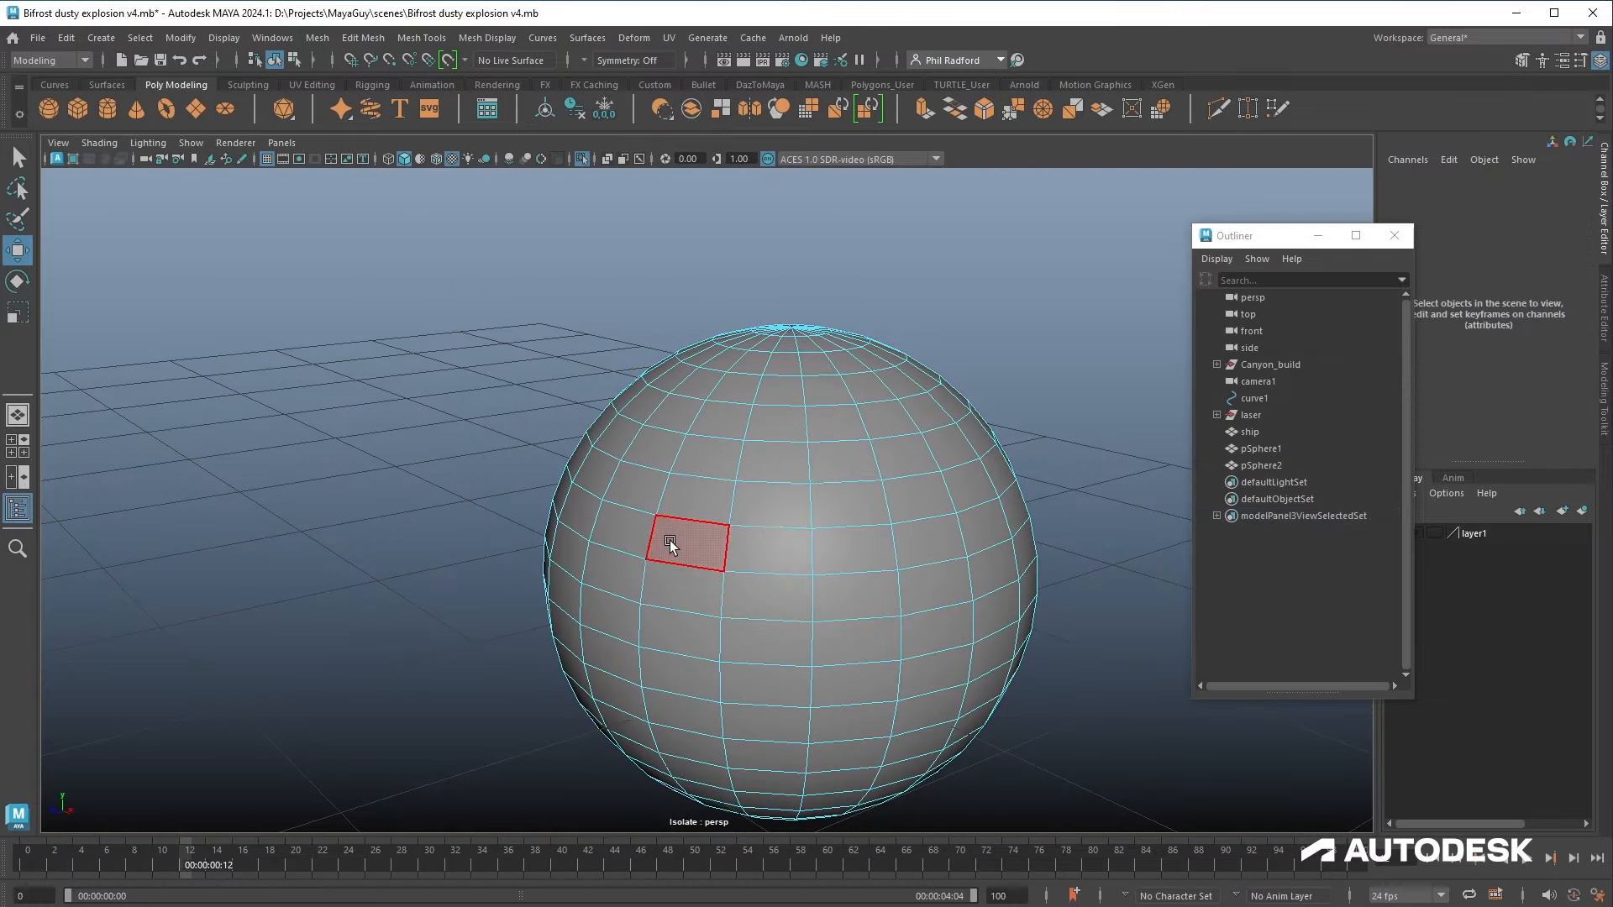
left_click(669, 541)
double_click(768, 542, "shift")
key("Delete")
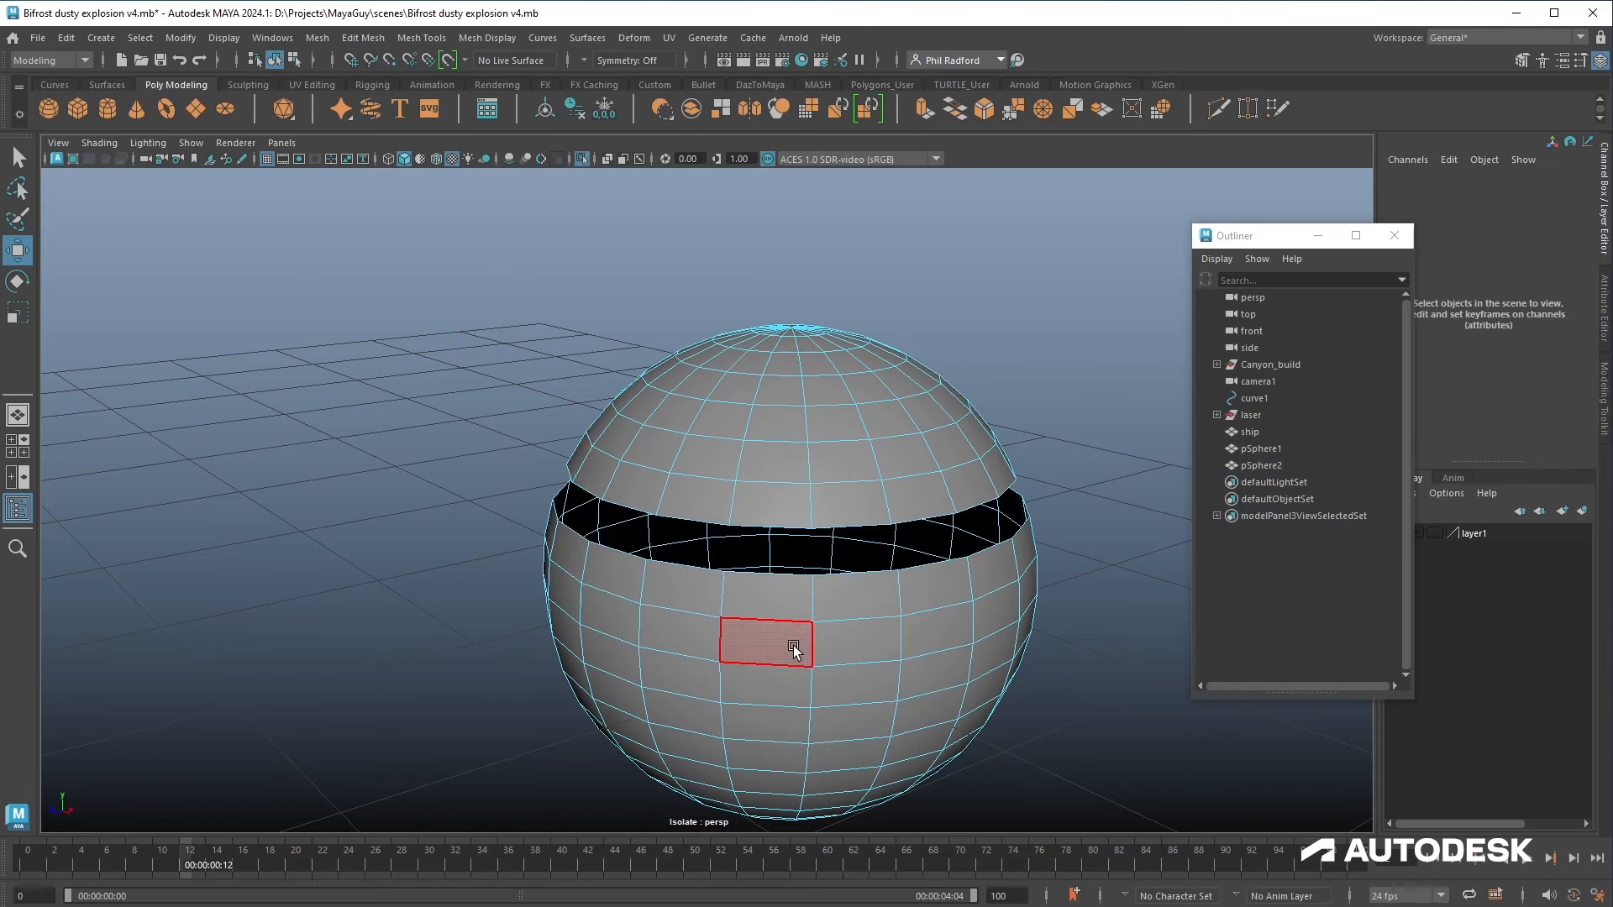
double_click(791, 644)
key("Delete")
right_click_drag(809, 359, 890, 297)
key("ctrl+1")
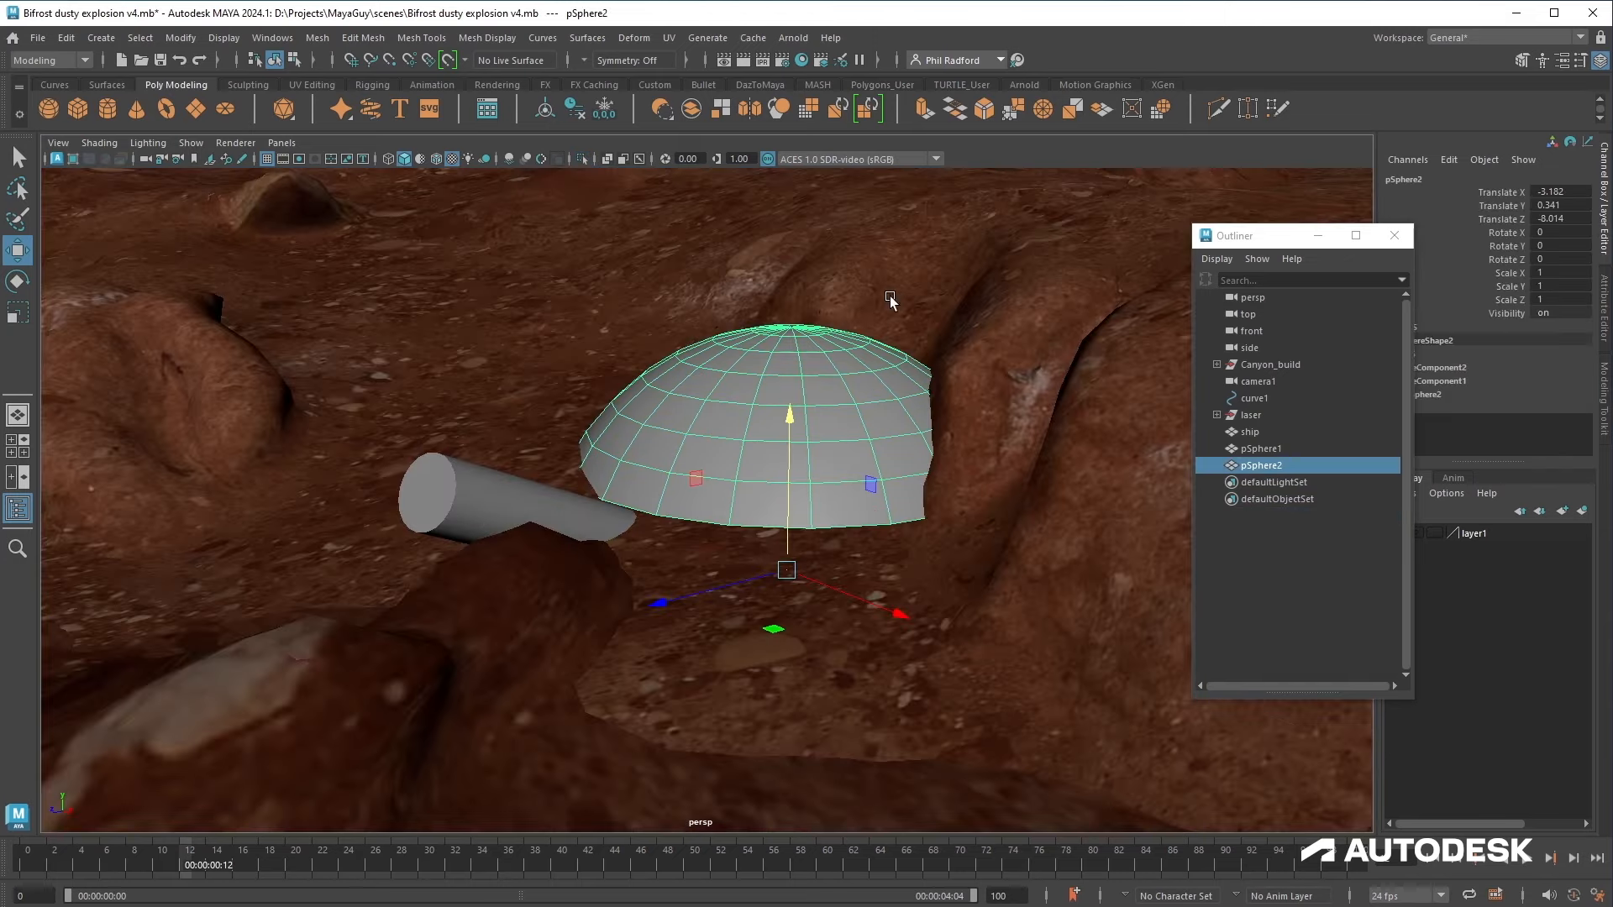
Step: Cut the first sphere down to a dome by deleting its lower face loops in isolation
scroll(475, 525, "down", 8)
middle_click_drag(475, 530, 809, 597, "alt")
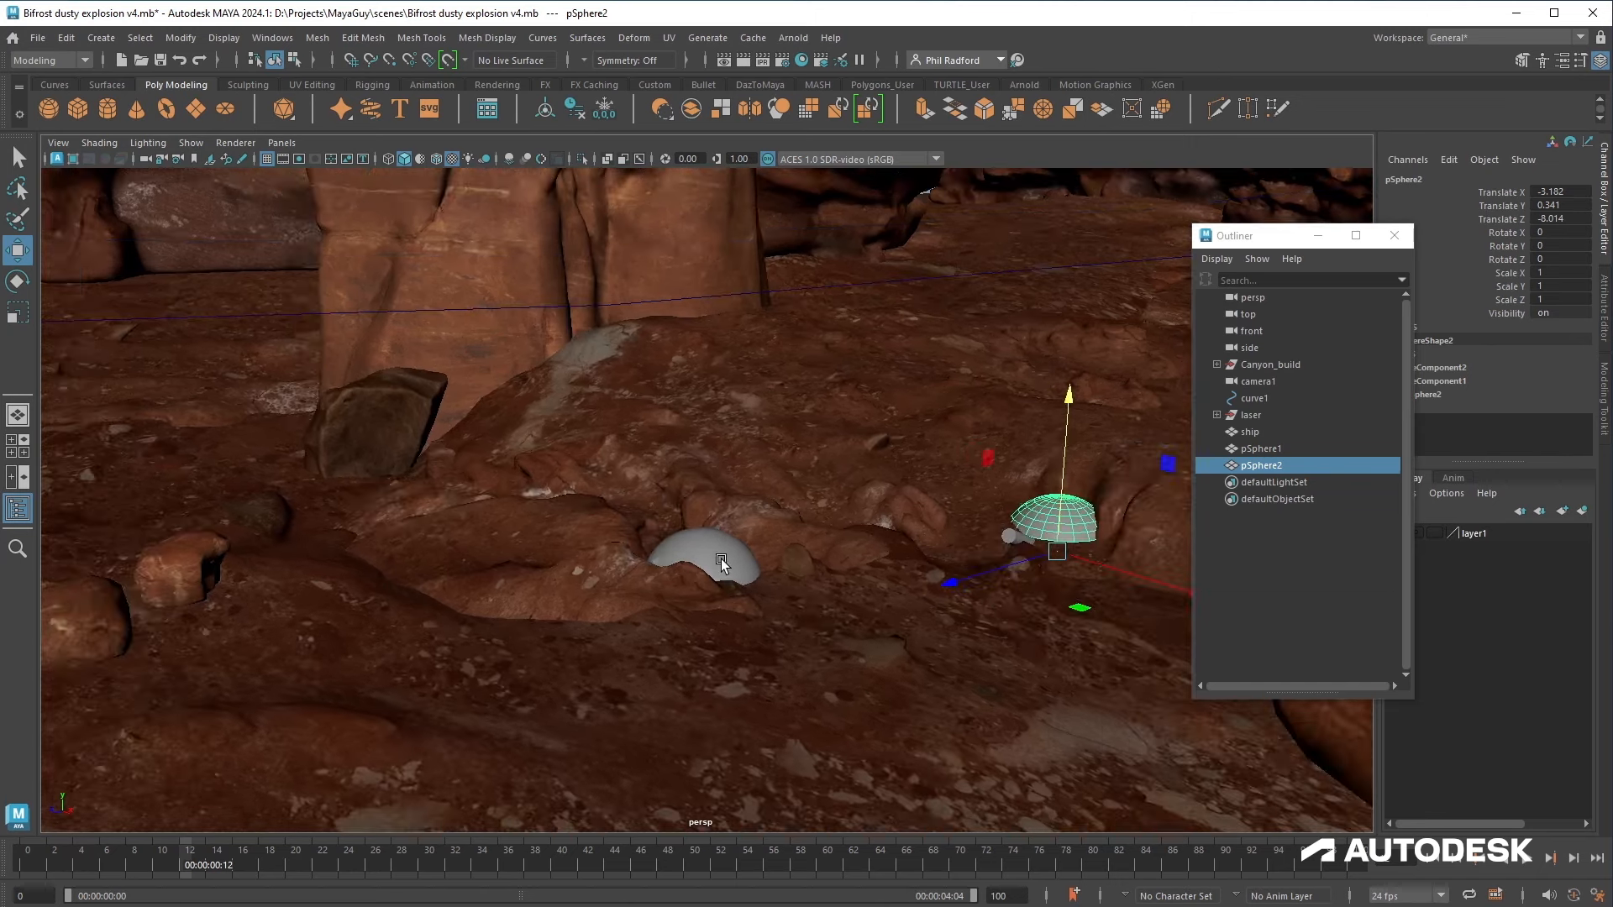
left_click(715, 551)
key("f")
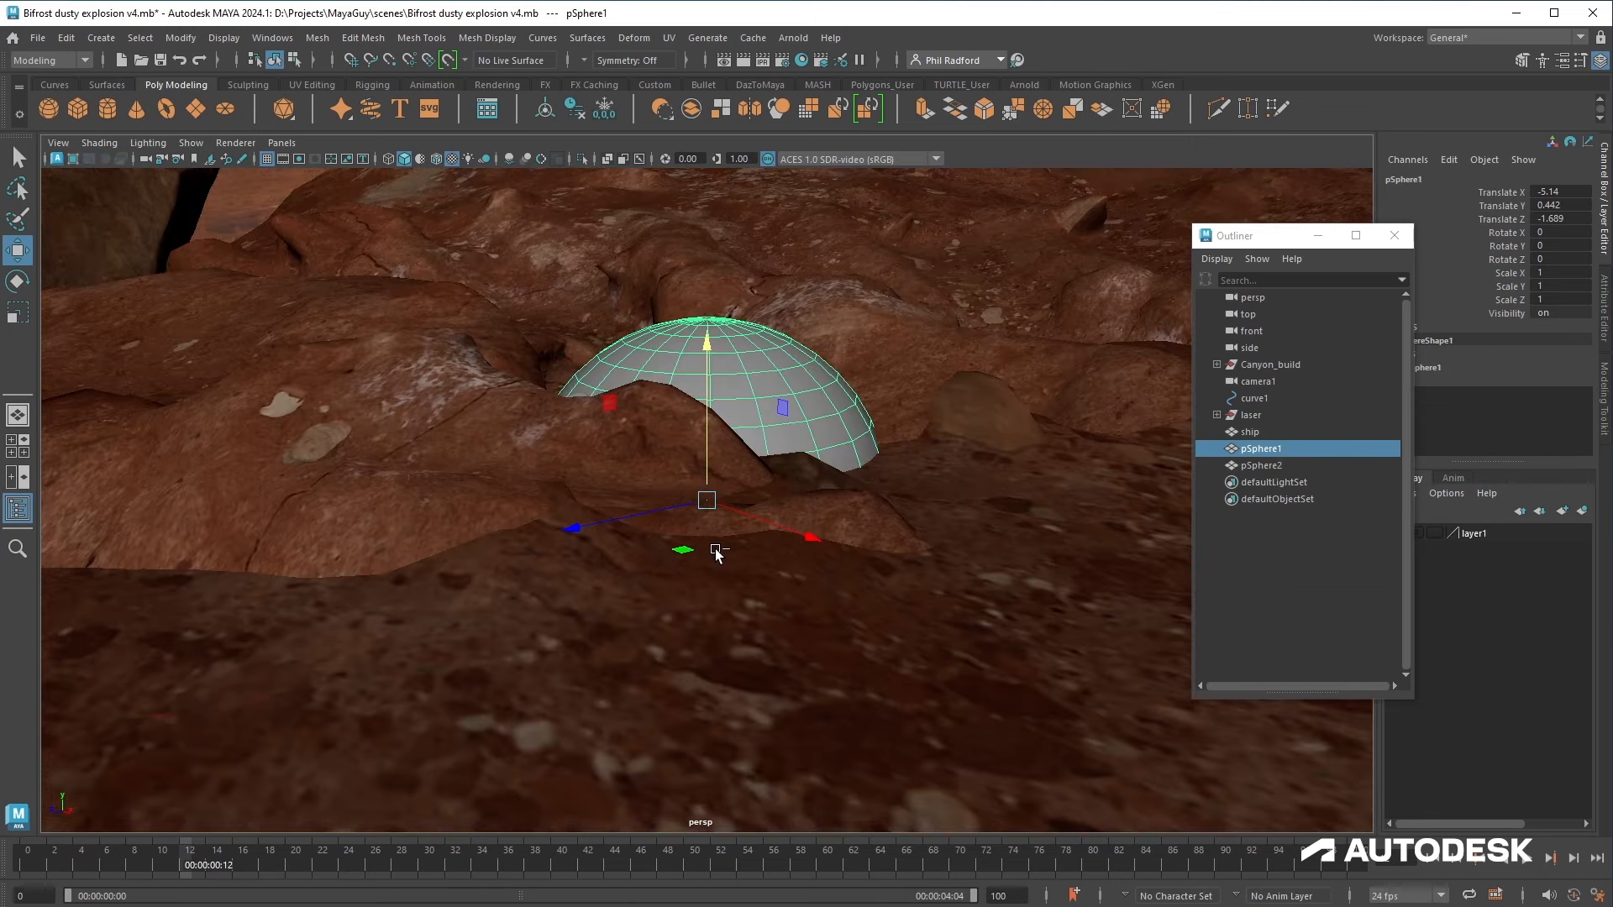
key("ctrl+1")
right_click(716, 550)
key("F11")
left_click(743, 476)
double_click(673, 474, "shift")
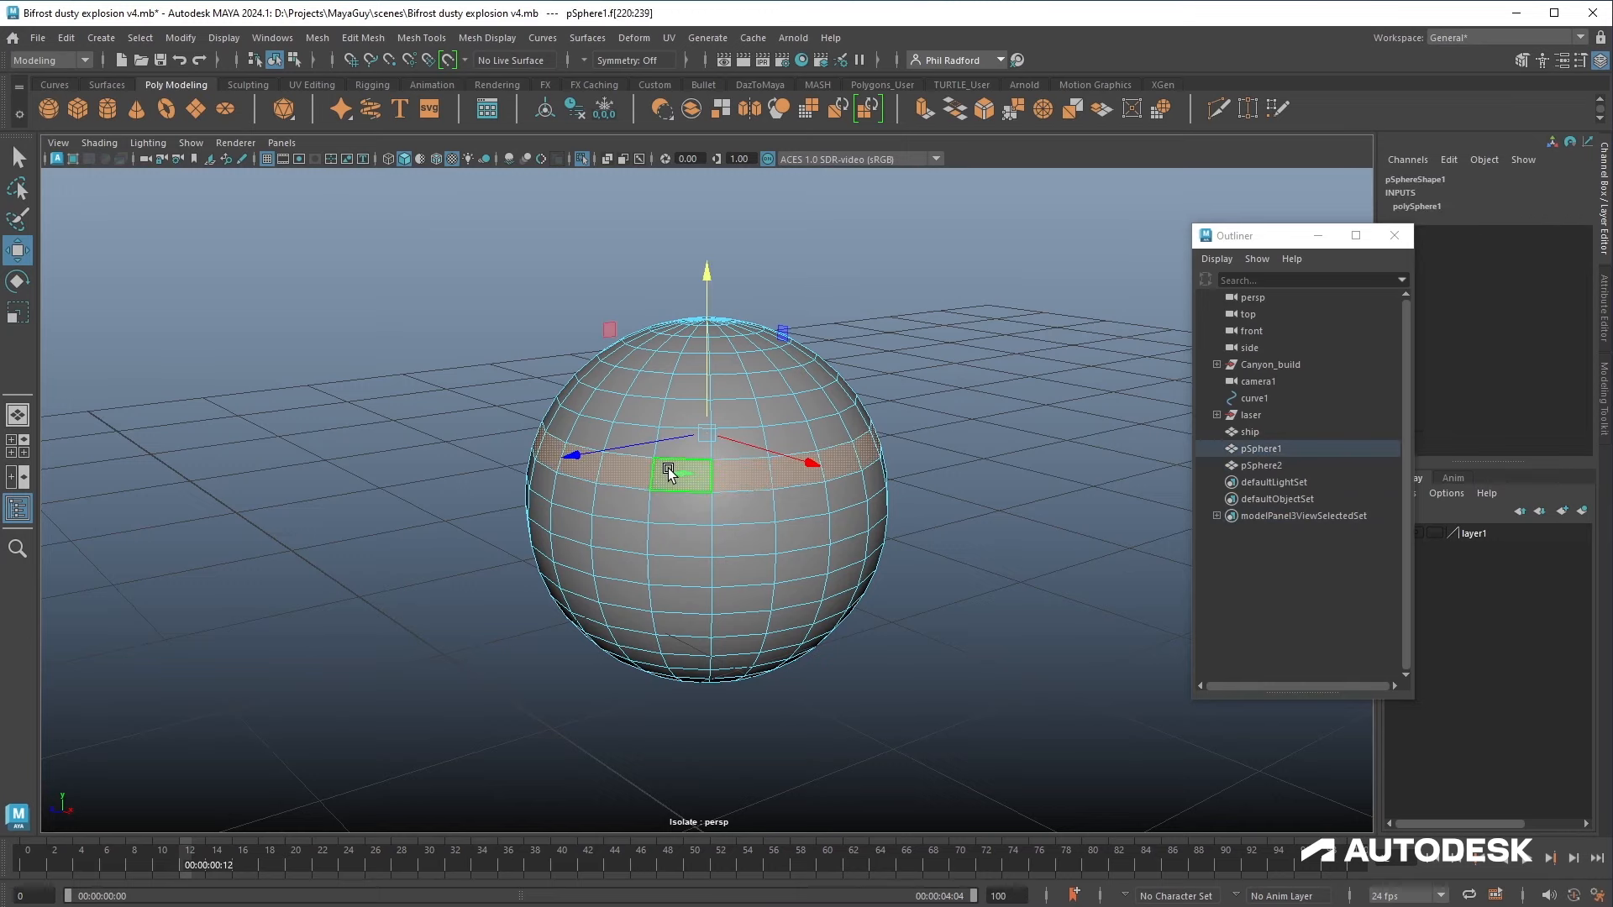
key("Delete")
double_click(675, 553)
key("Delete")
key("F8")
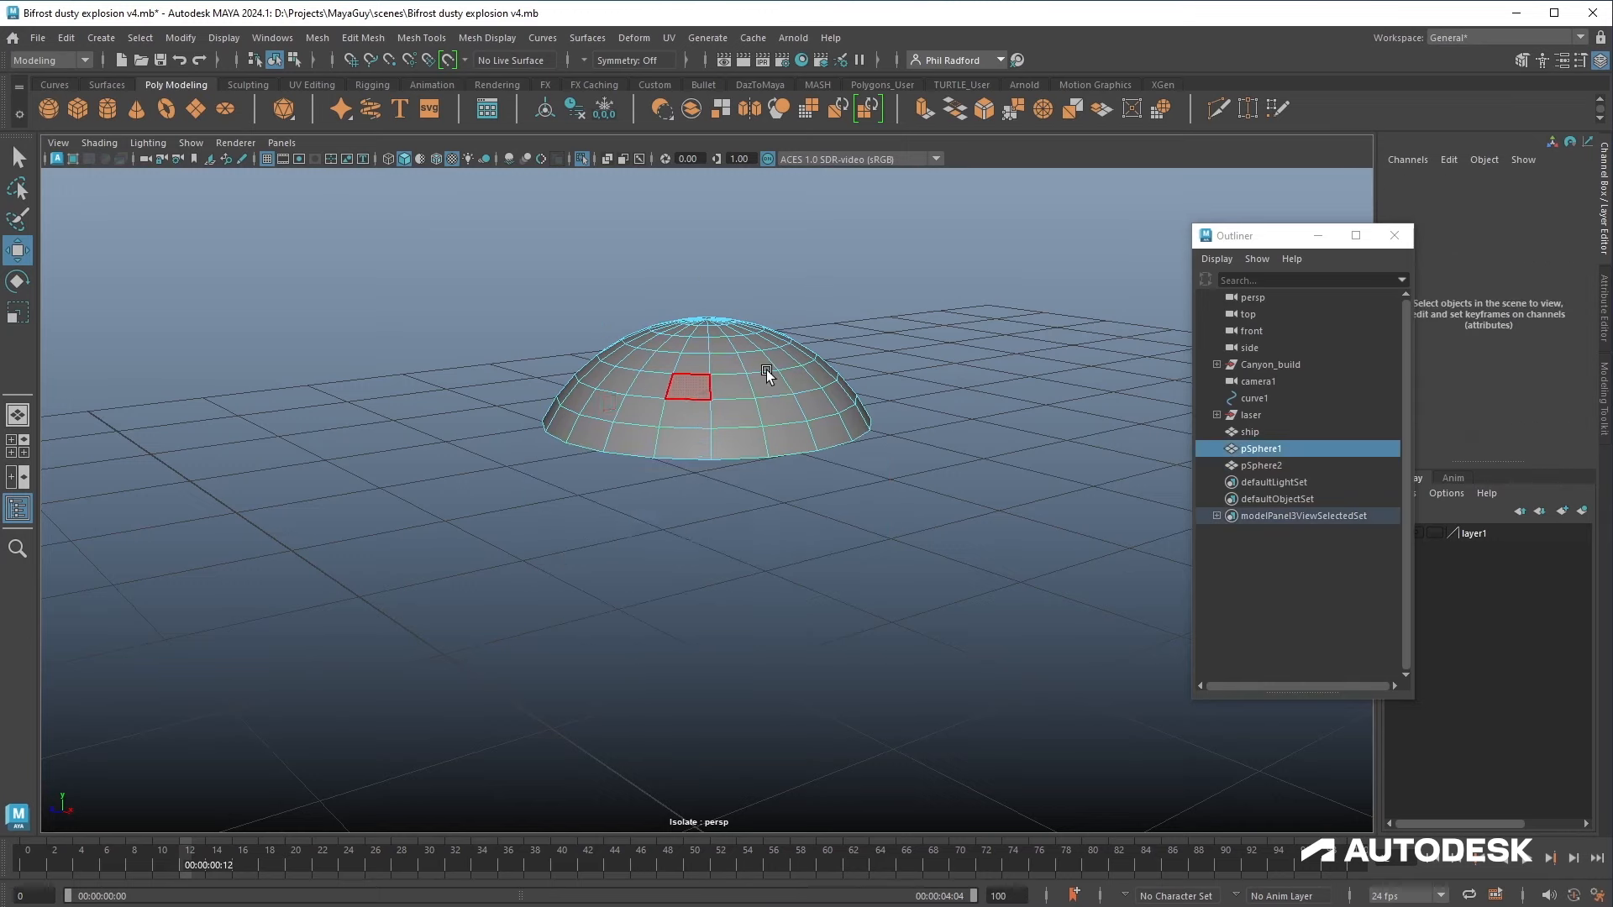
key("ctrl+1")
Step: Rename the first dome emiter_1
scroll(855, 477, "down", 6)
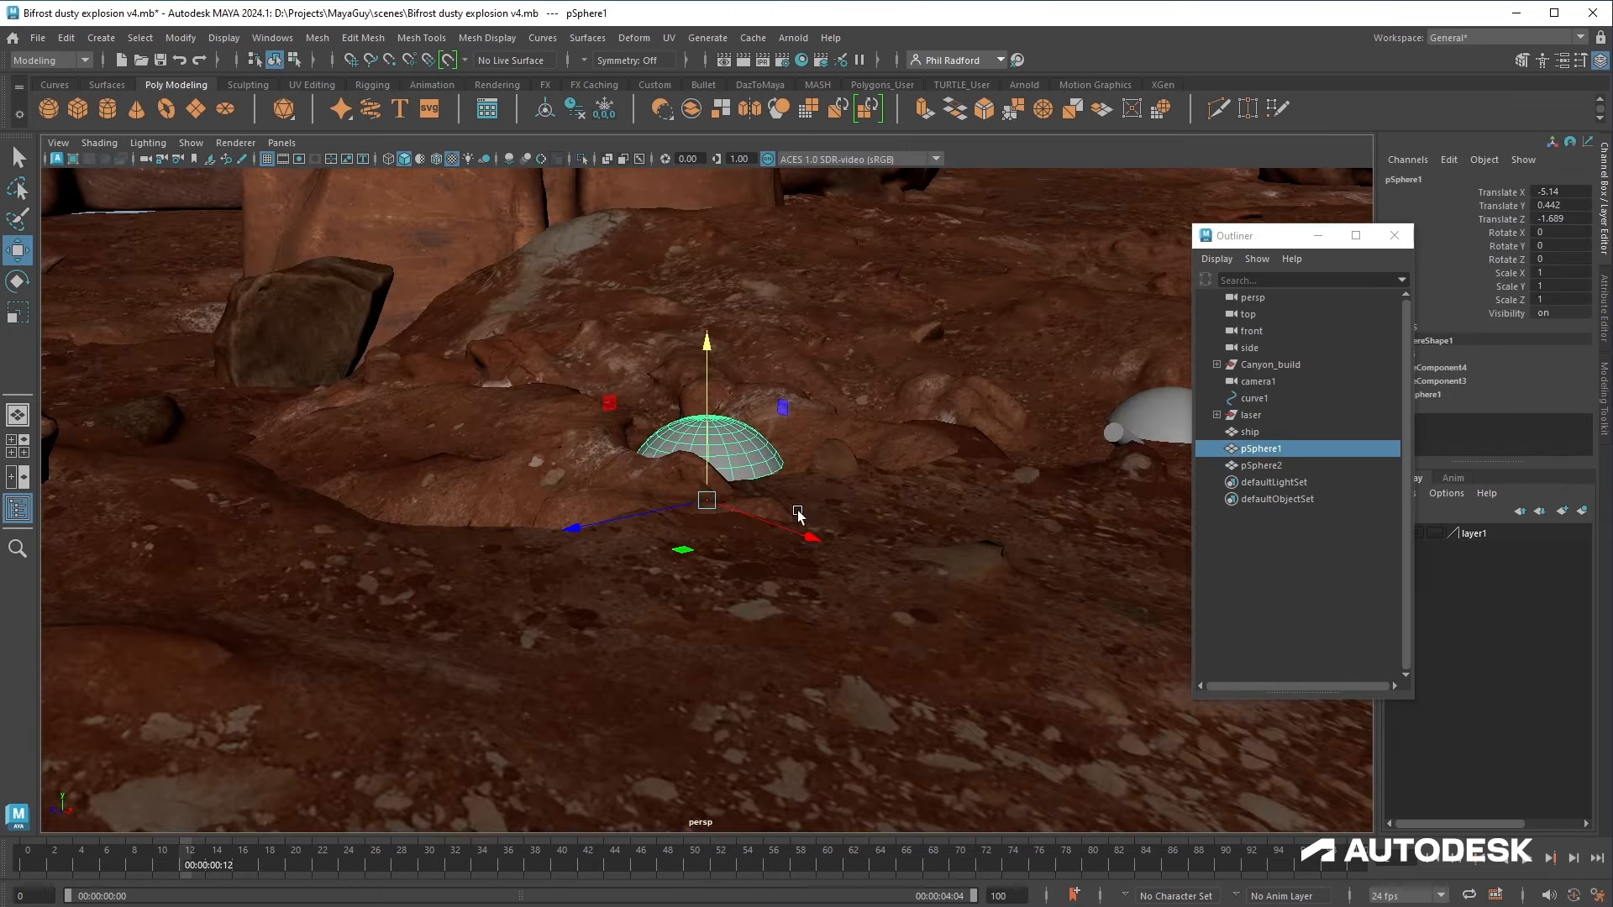
left_click_drag(799, 515, 840, 499, "alt")
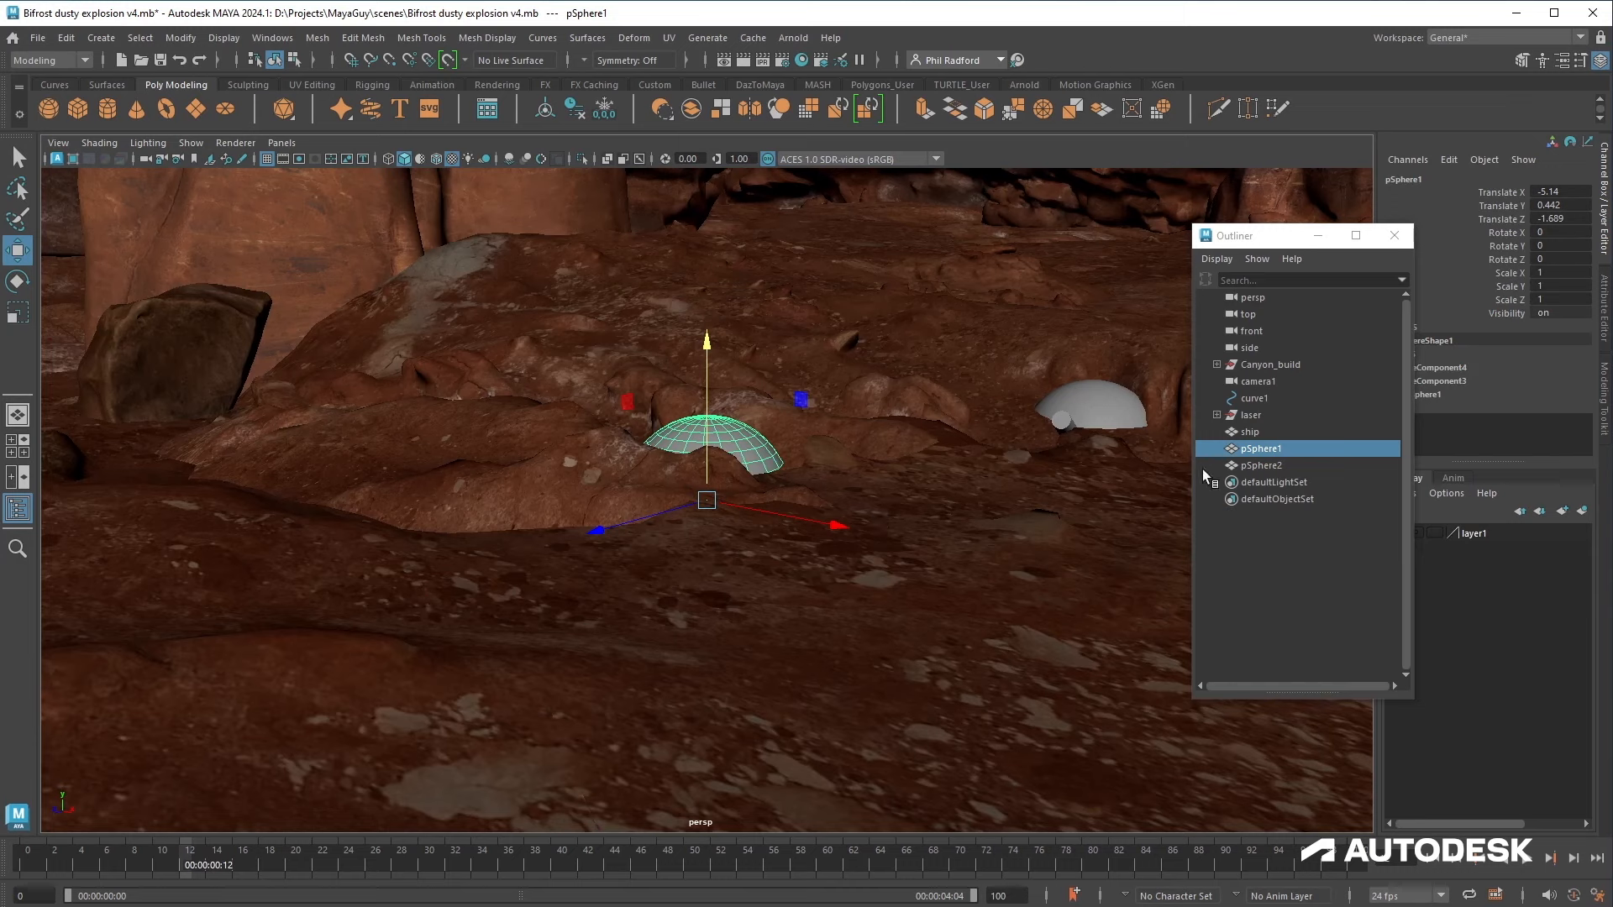
double_click(1258, 450)
type("emiter")
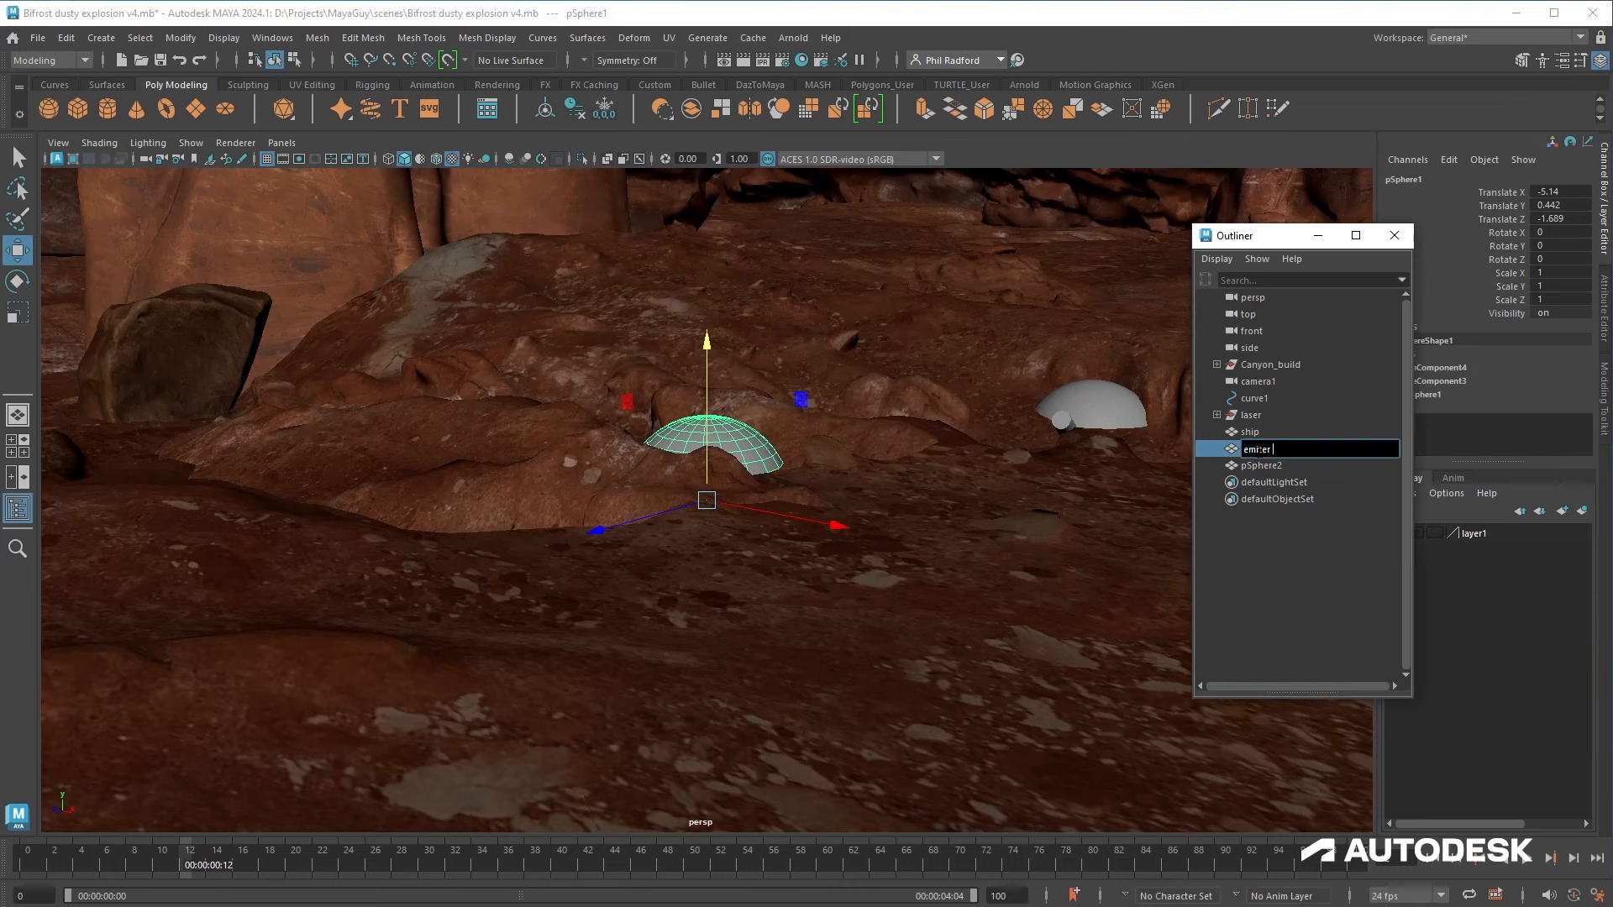
type("_1")
key("Return")
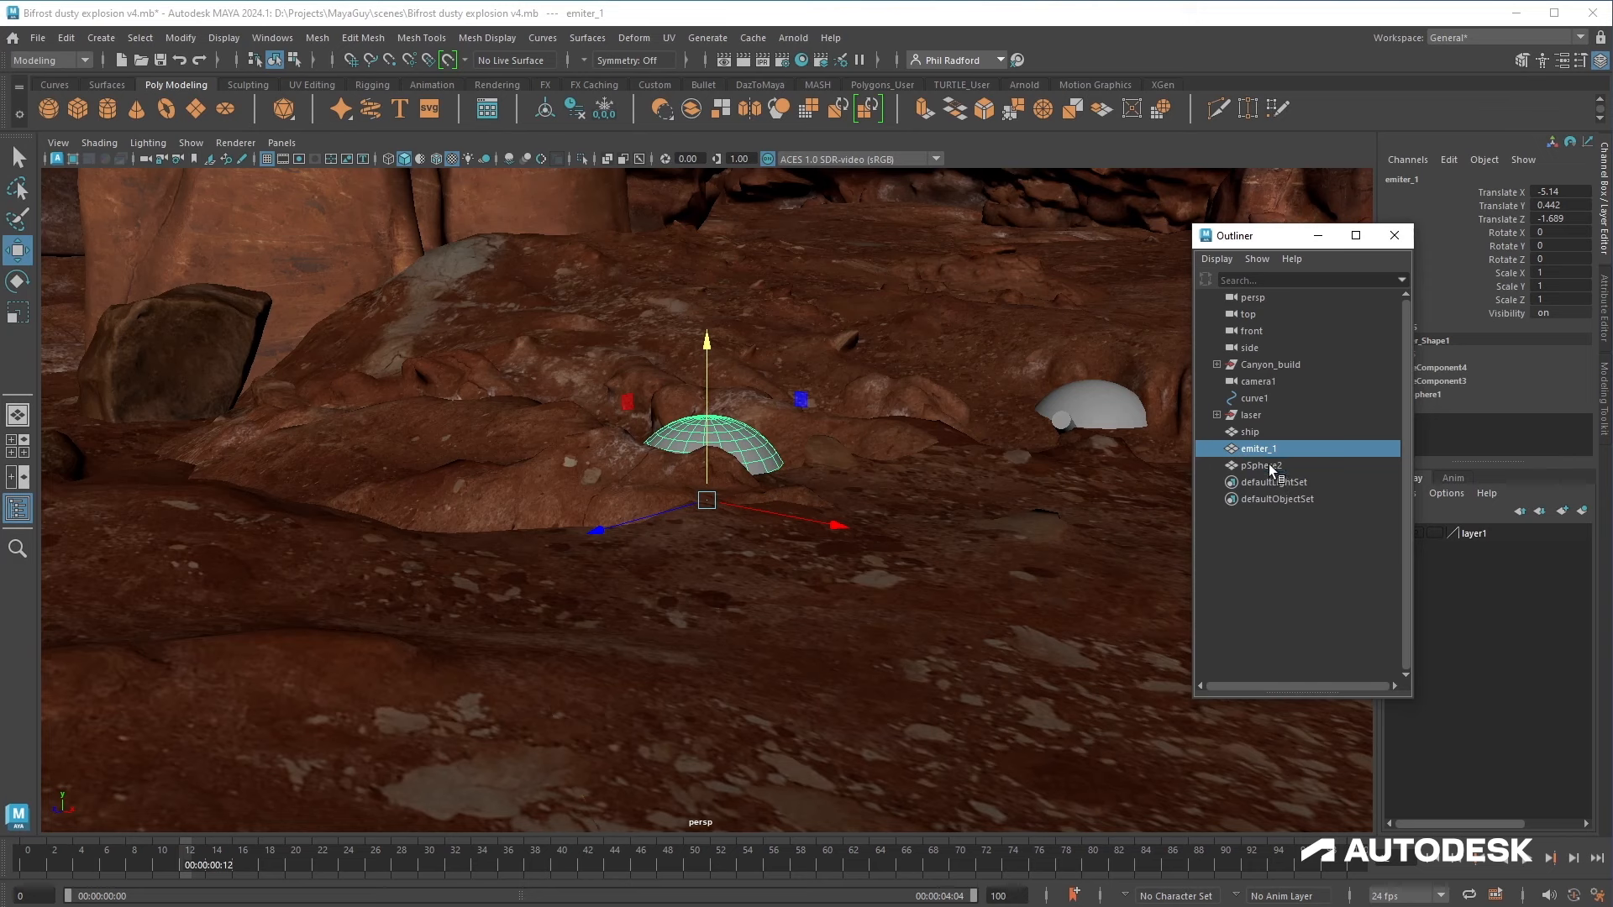
Step: Rename the second dome emiter_2
double_click(1269, 467)
type("emiter_2")
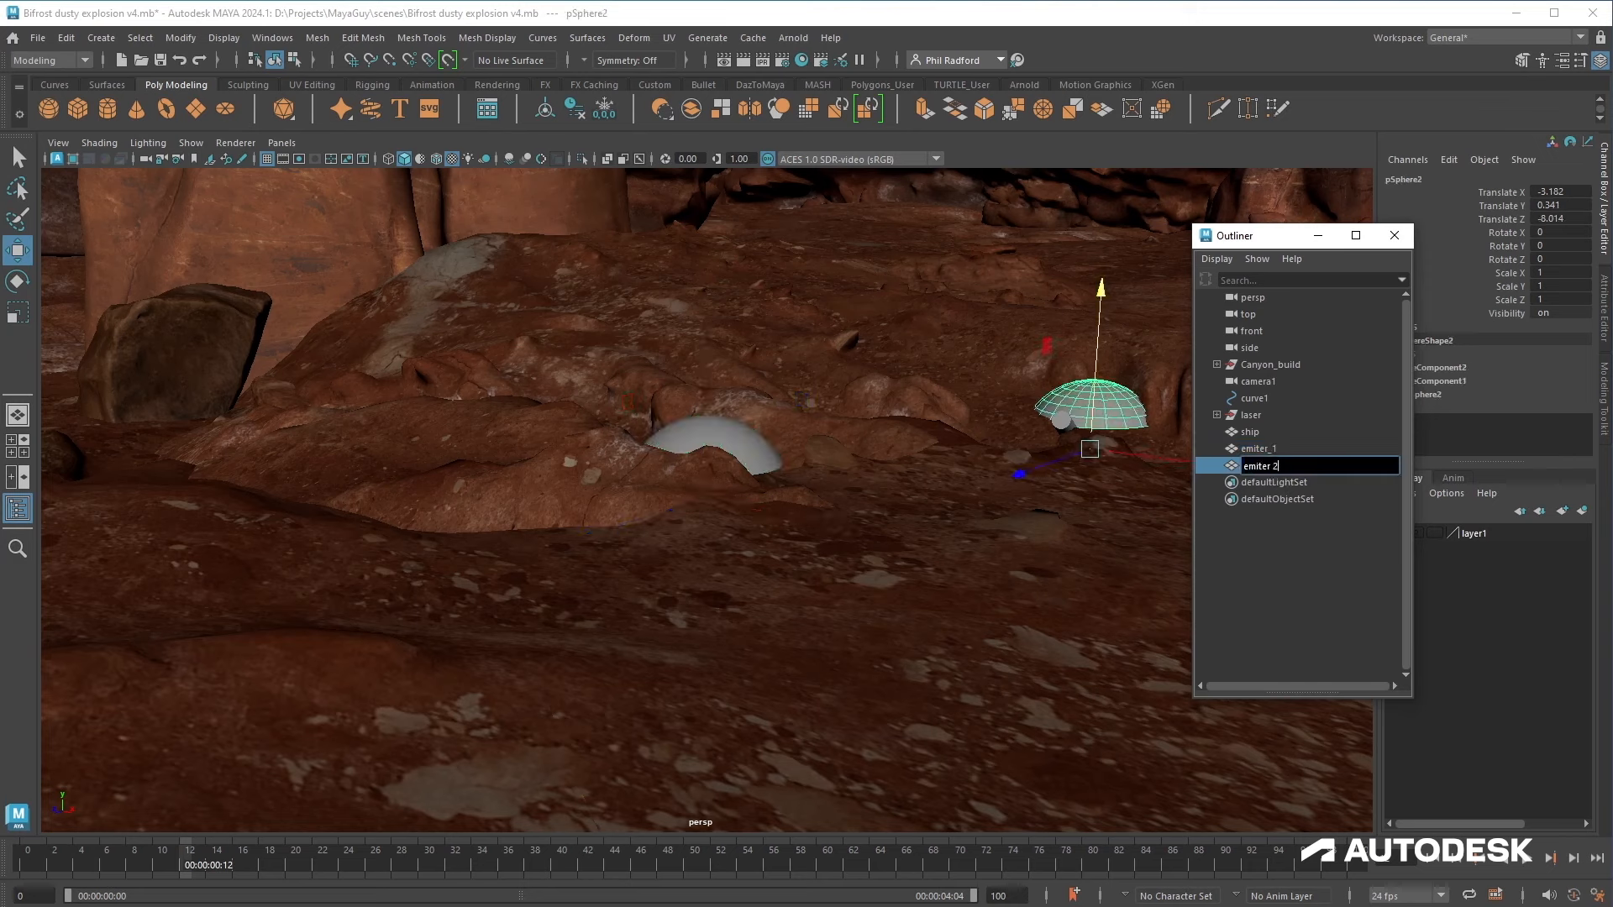
key("Return")
Step: Group both domes and name the group emiters
left_click(1267, 454, "ctrl")
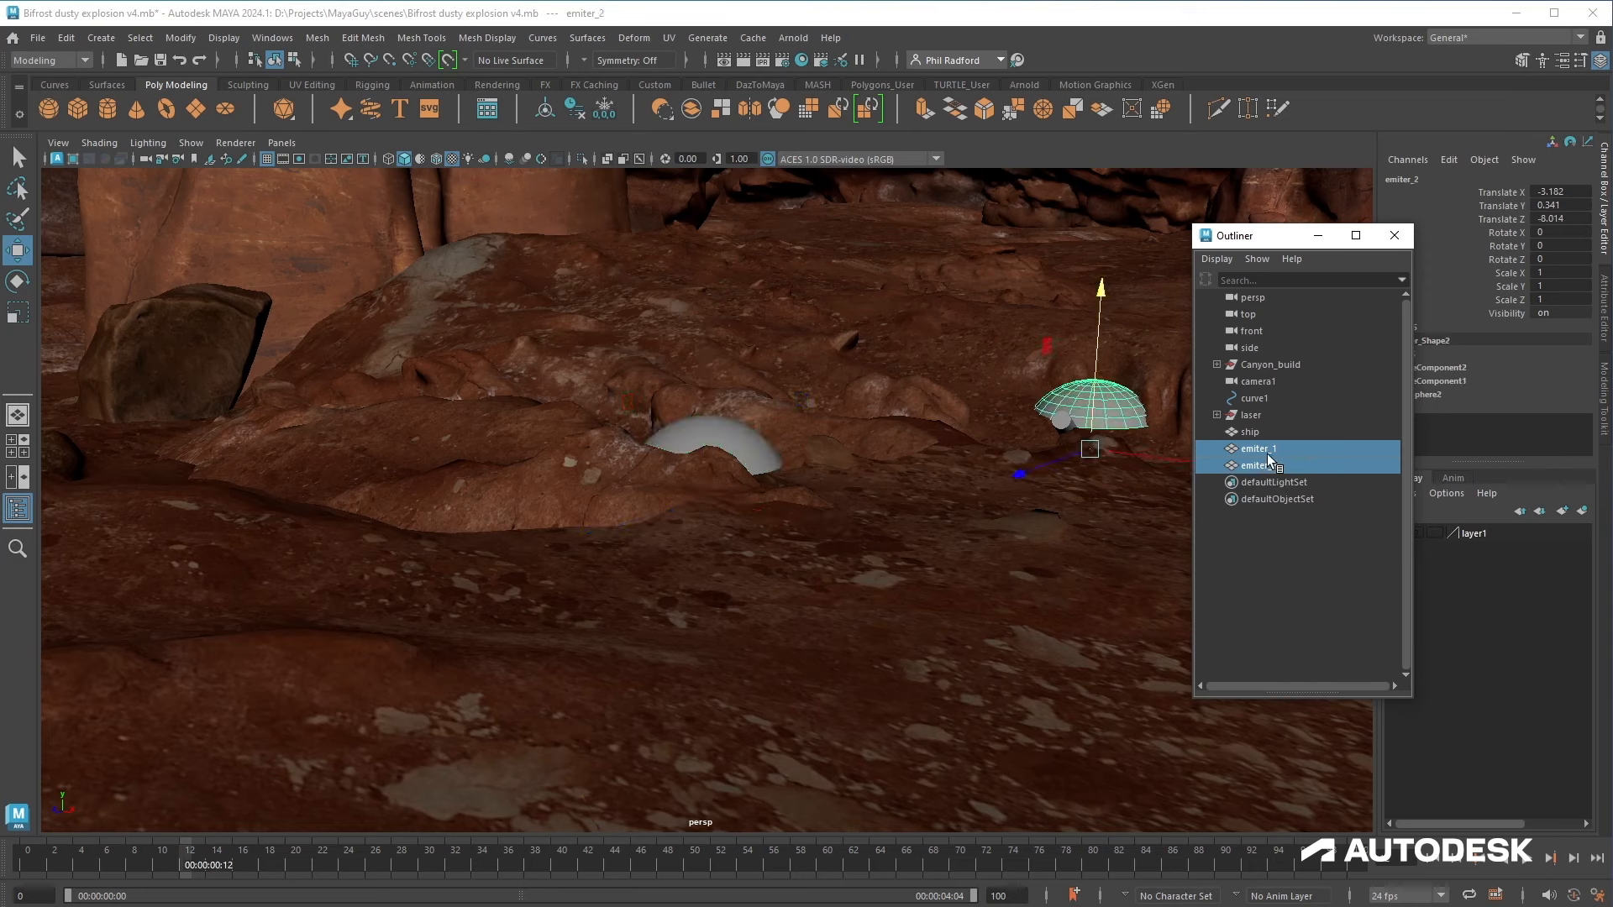
key("ctrl+g")
double_click(1267, 451)
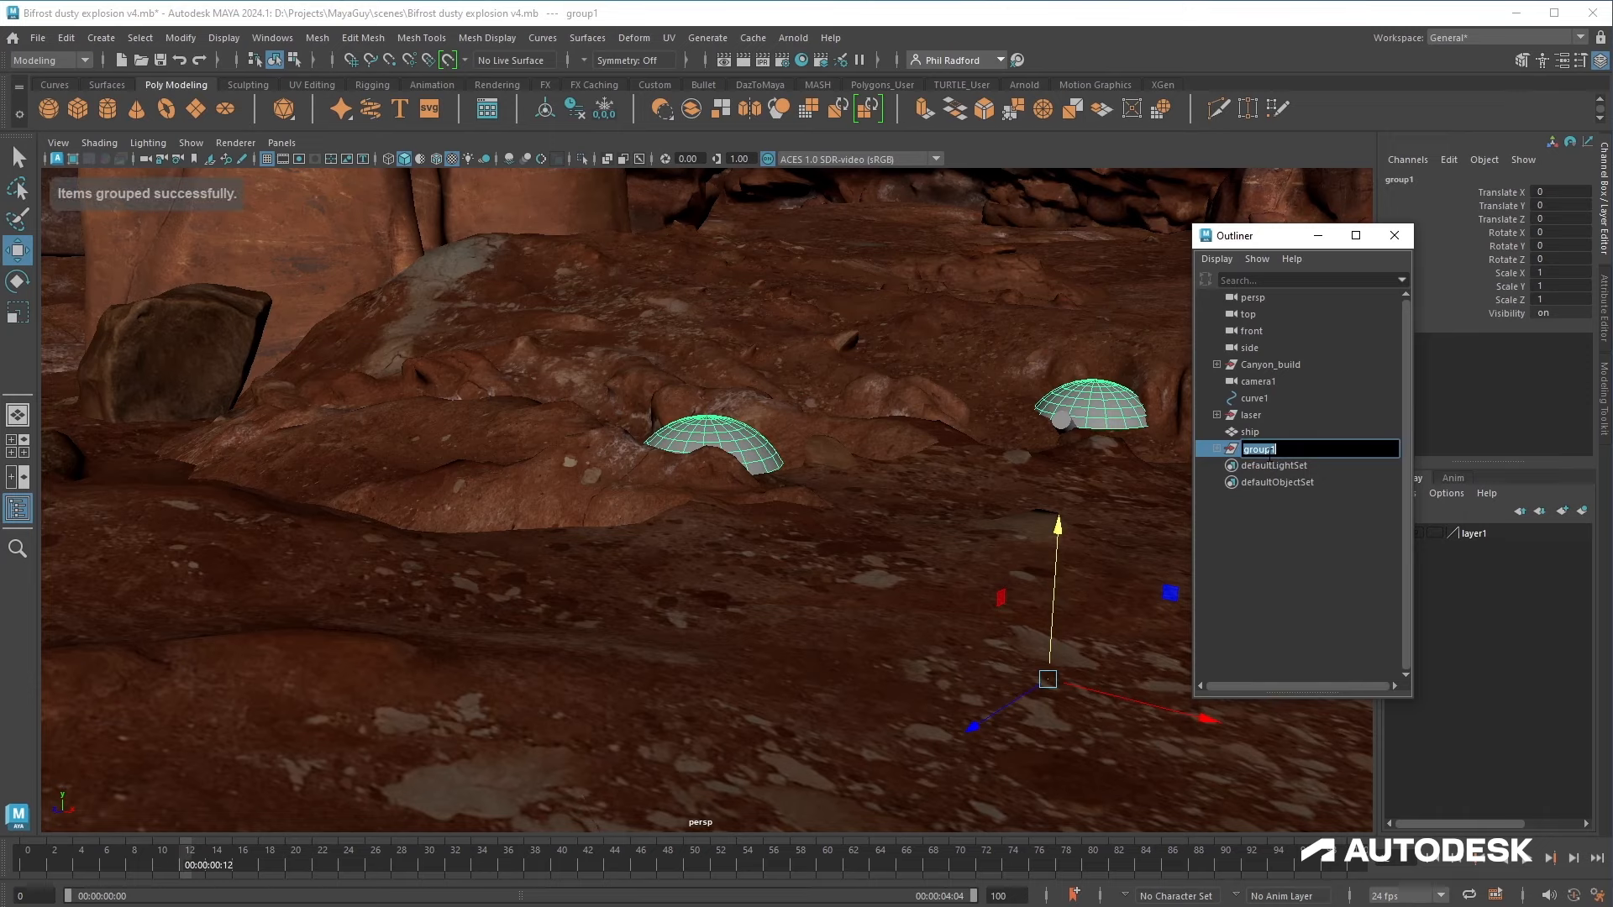
type("emiters")
key("Return")
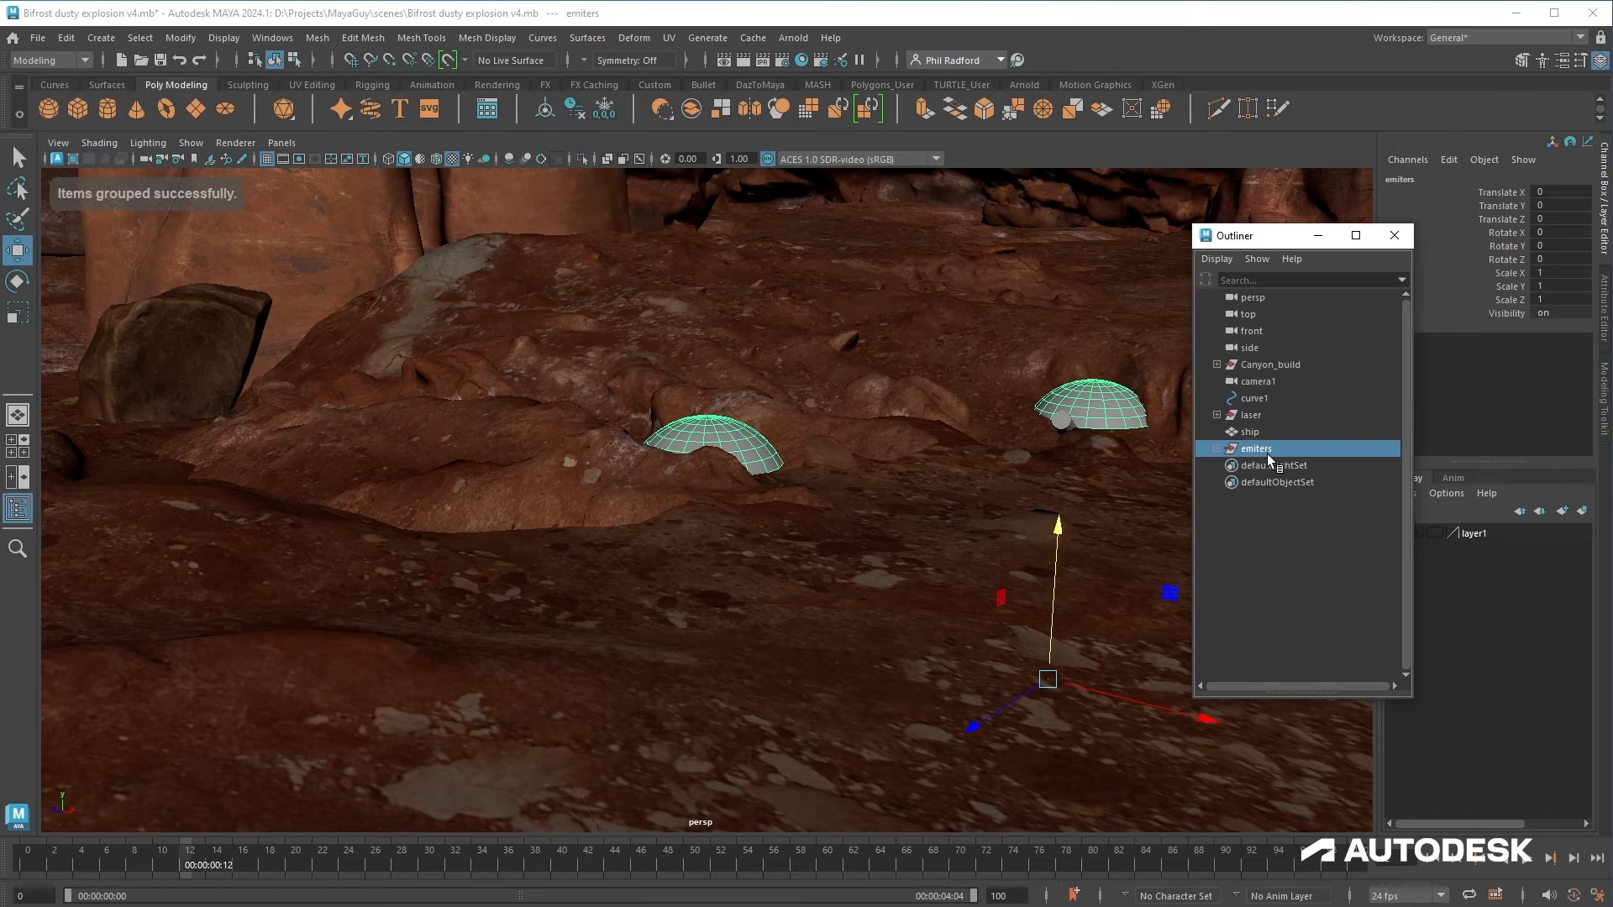
Step: Open the Bifrost Graph Editor and create a new graph
left_click_drag(869, 515, 679, 454, "alt")
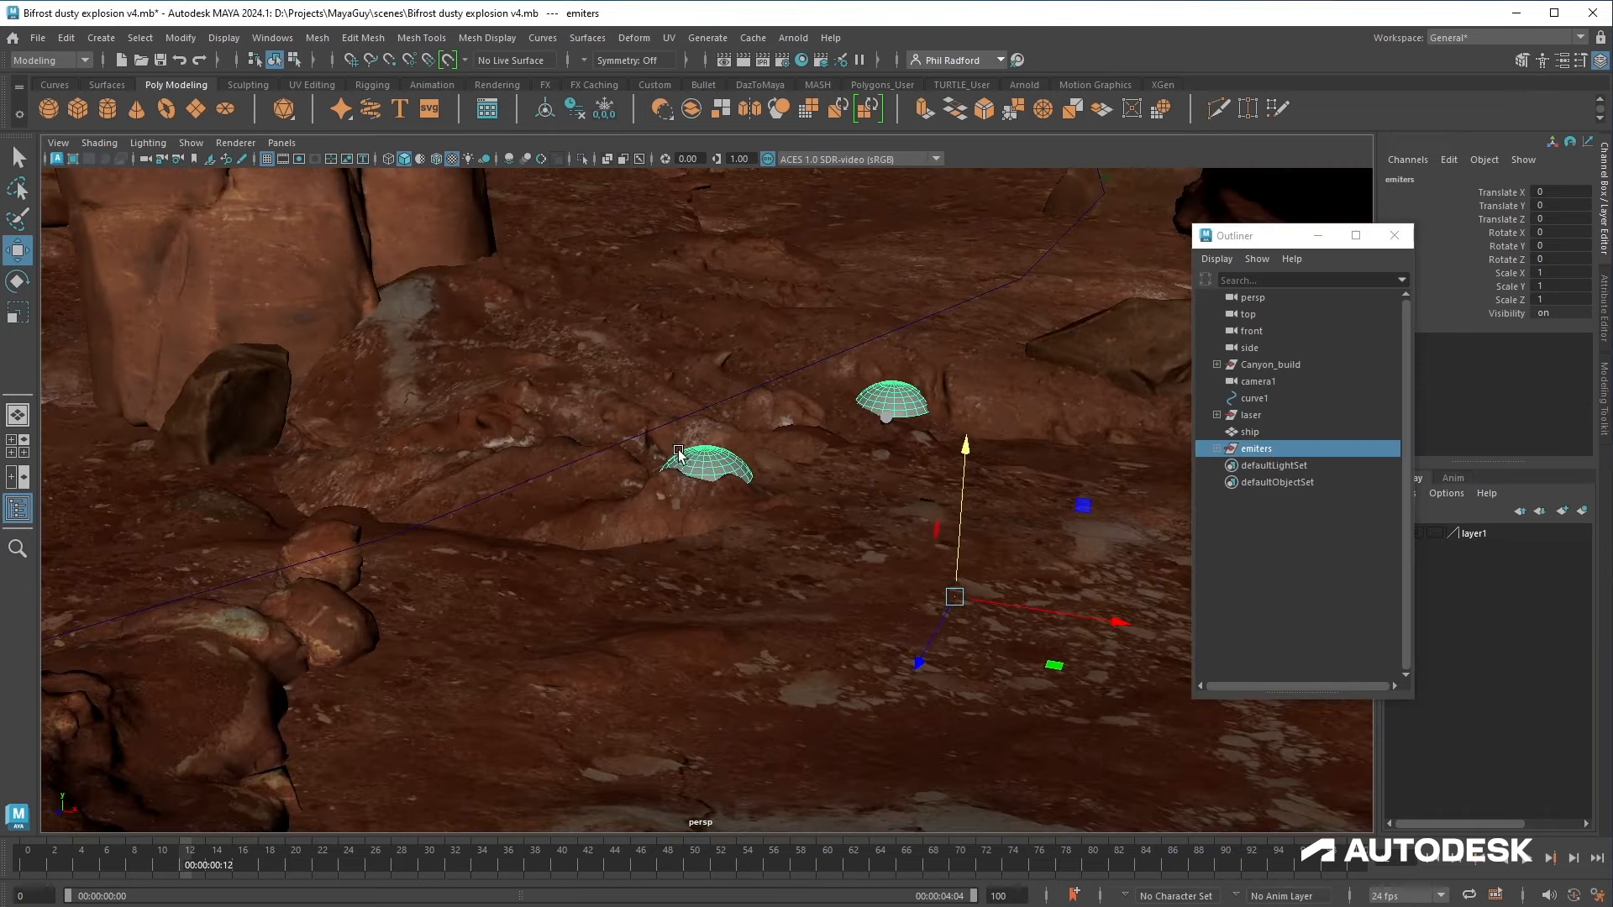
left_click_drag(743, 546, 790, 487, "alt")
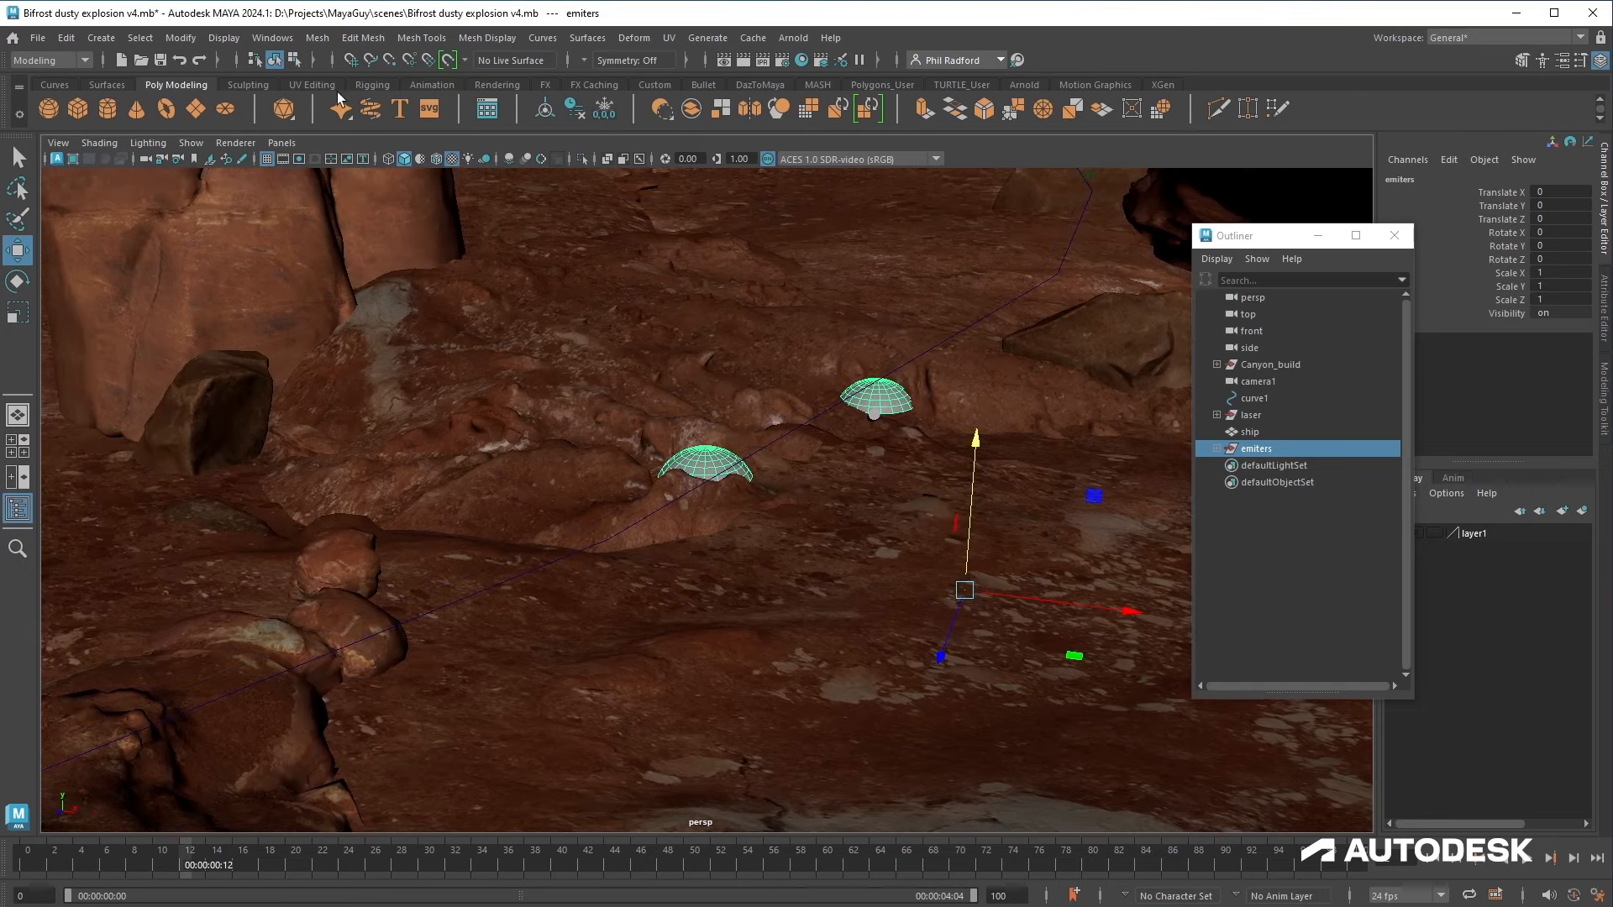
left_click(272, 38)
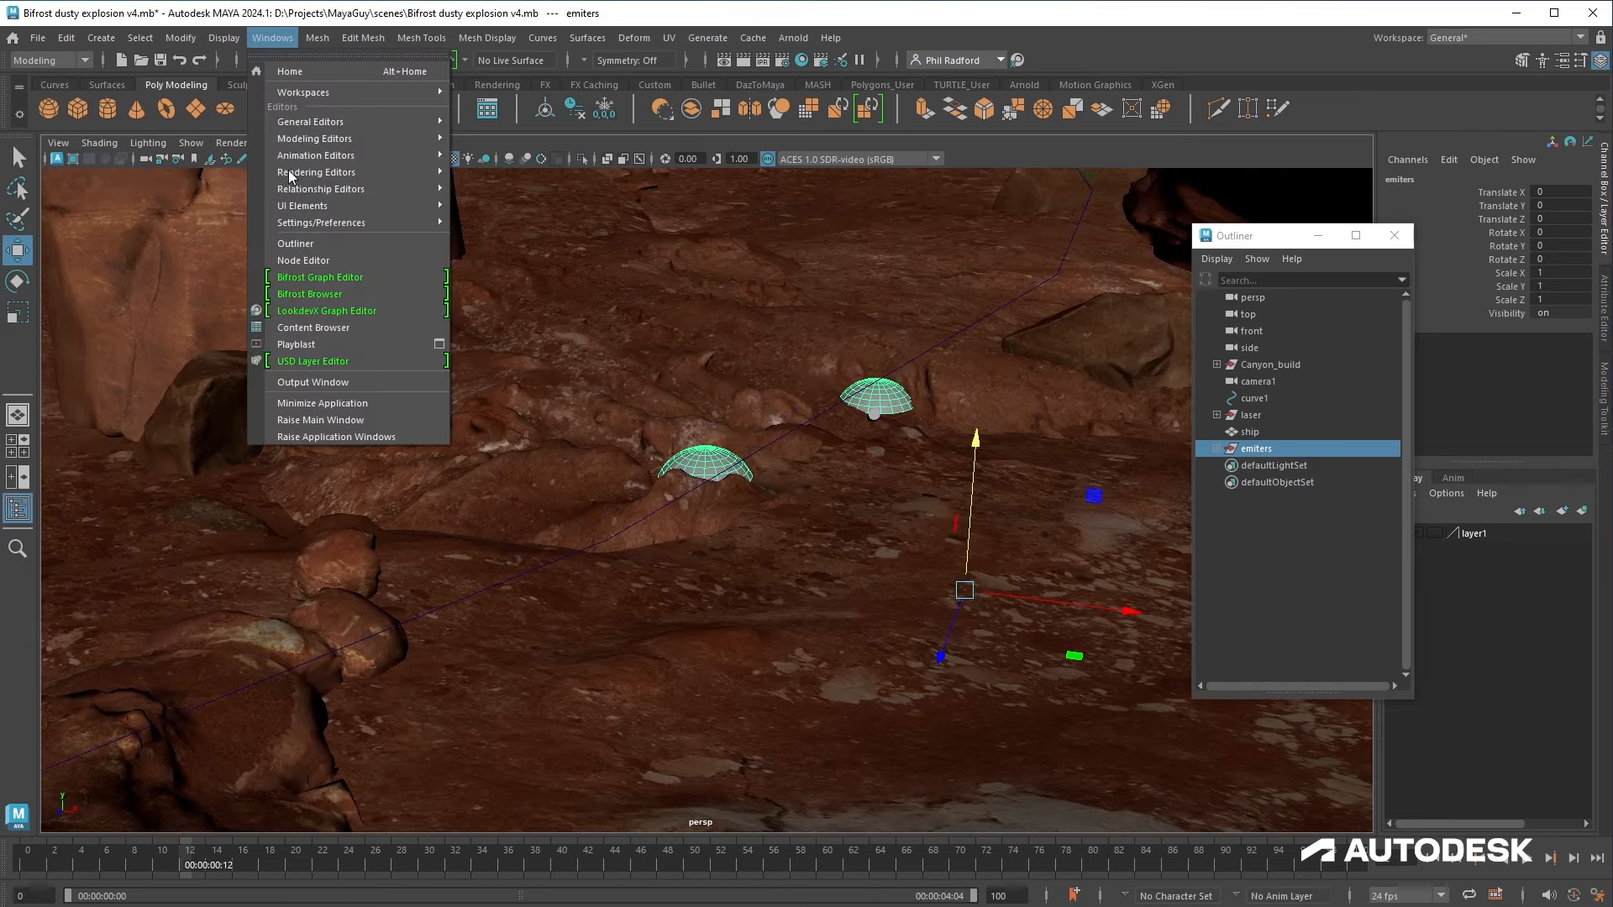
left_click(326, 278)
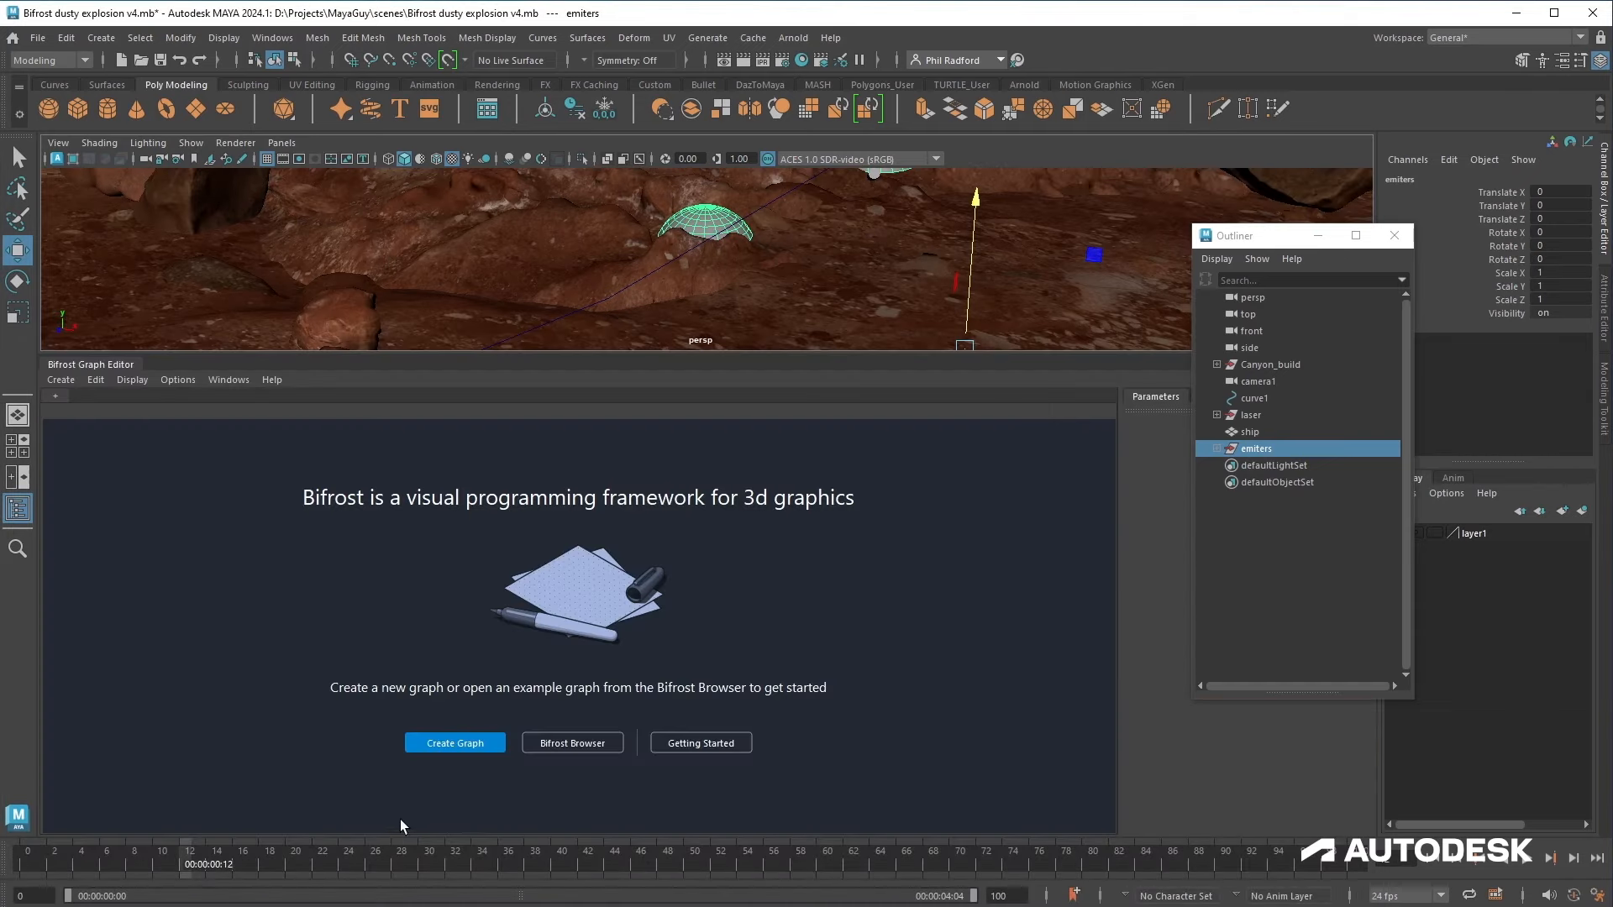
left_click(435, 745)
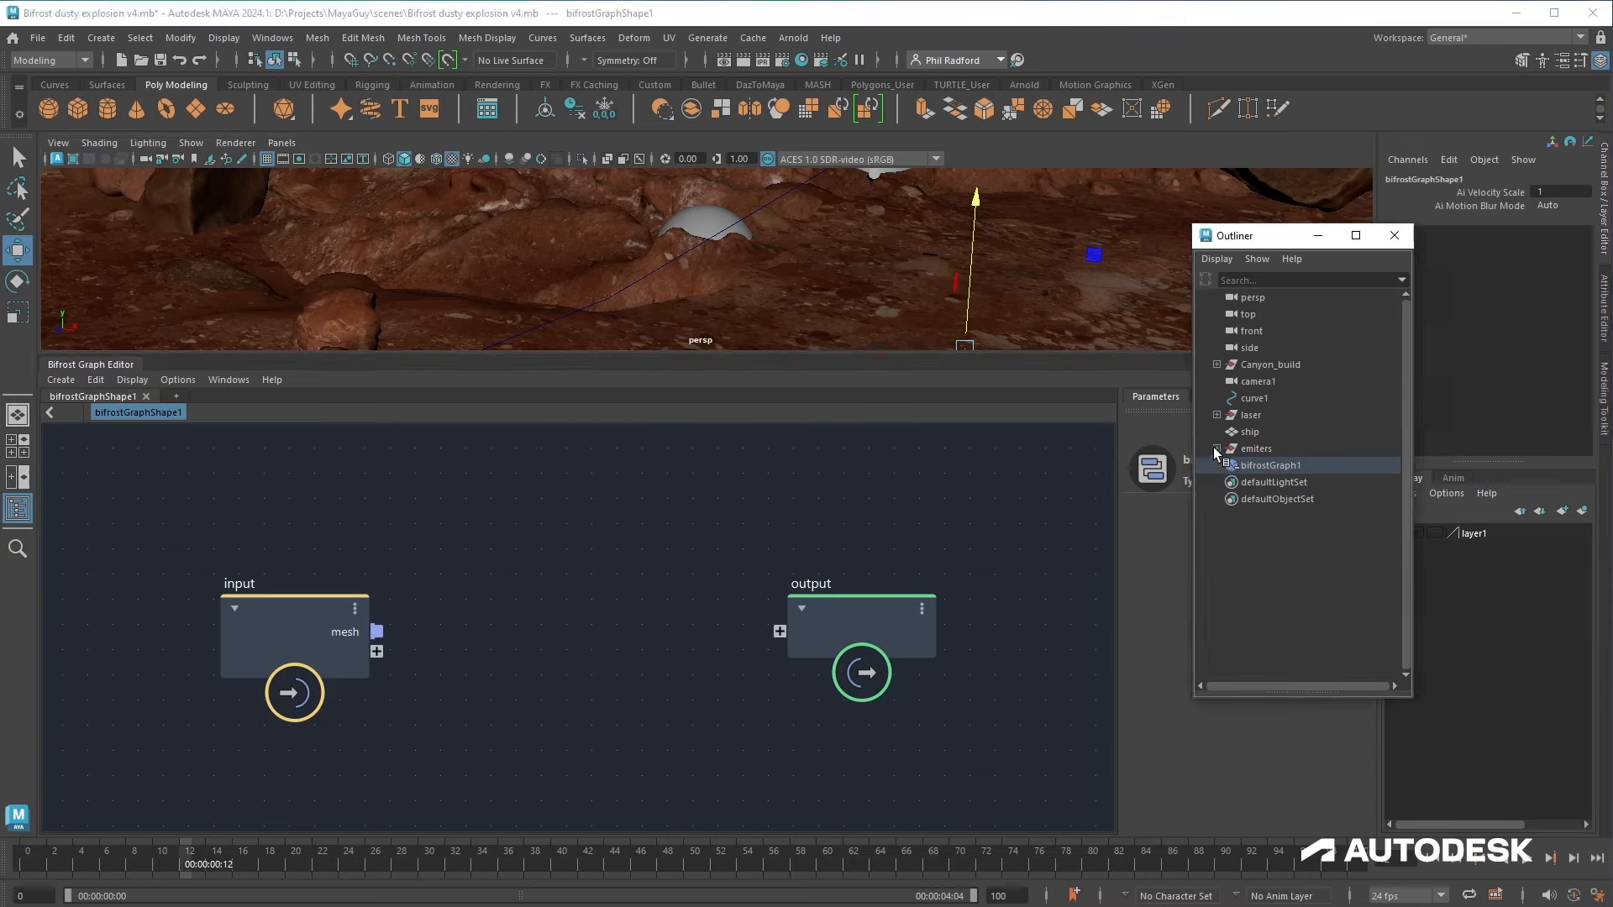
Step: Bring both emitter domes, emiter_1 and emiter_2, into the Bifrost graph as input nodes
left_click(1217, 449)
left_click(1269, 483)
middle_click_drag(397, 568, 397, 569)
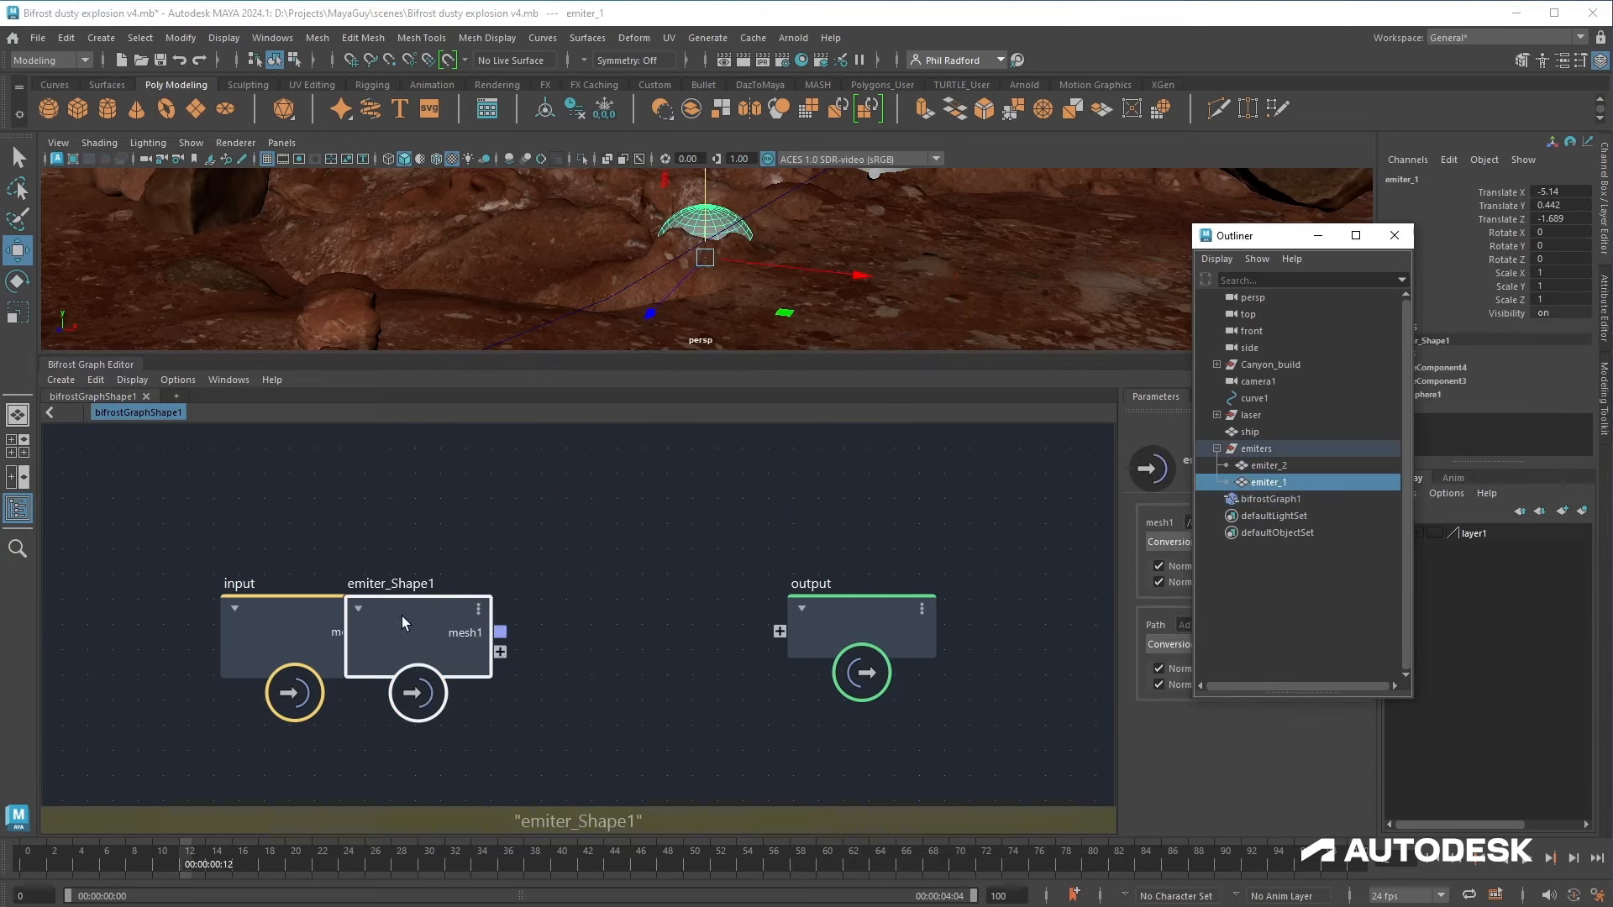
left_click_drag(402, 617, 354, 501)
left_click(1293, 463)
left_click_drag(1293, 465, 504, 744)
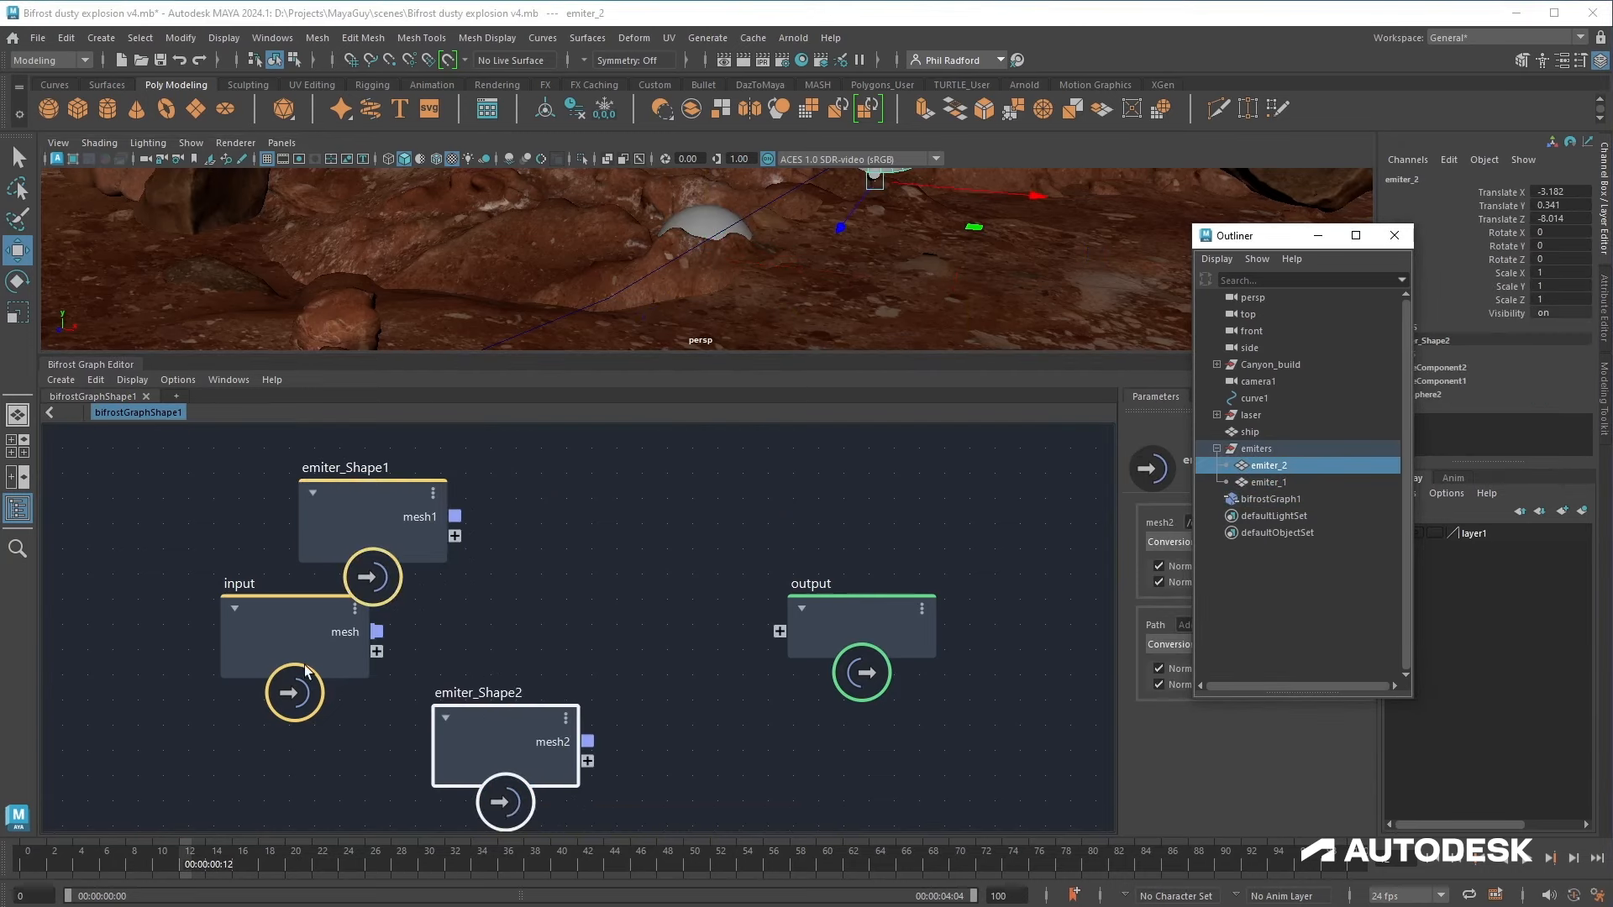
Step: Rearrange the input, emitter shape and output nodes in the graph
left_click_drag(277, 617, 4, 677)
scroll(677, 514, "down", 3)
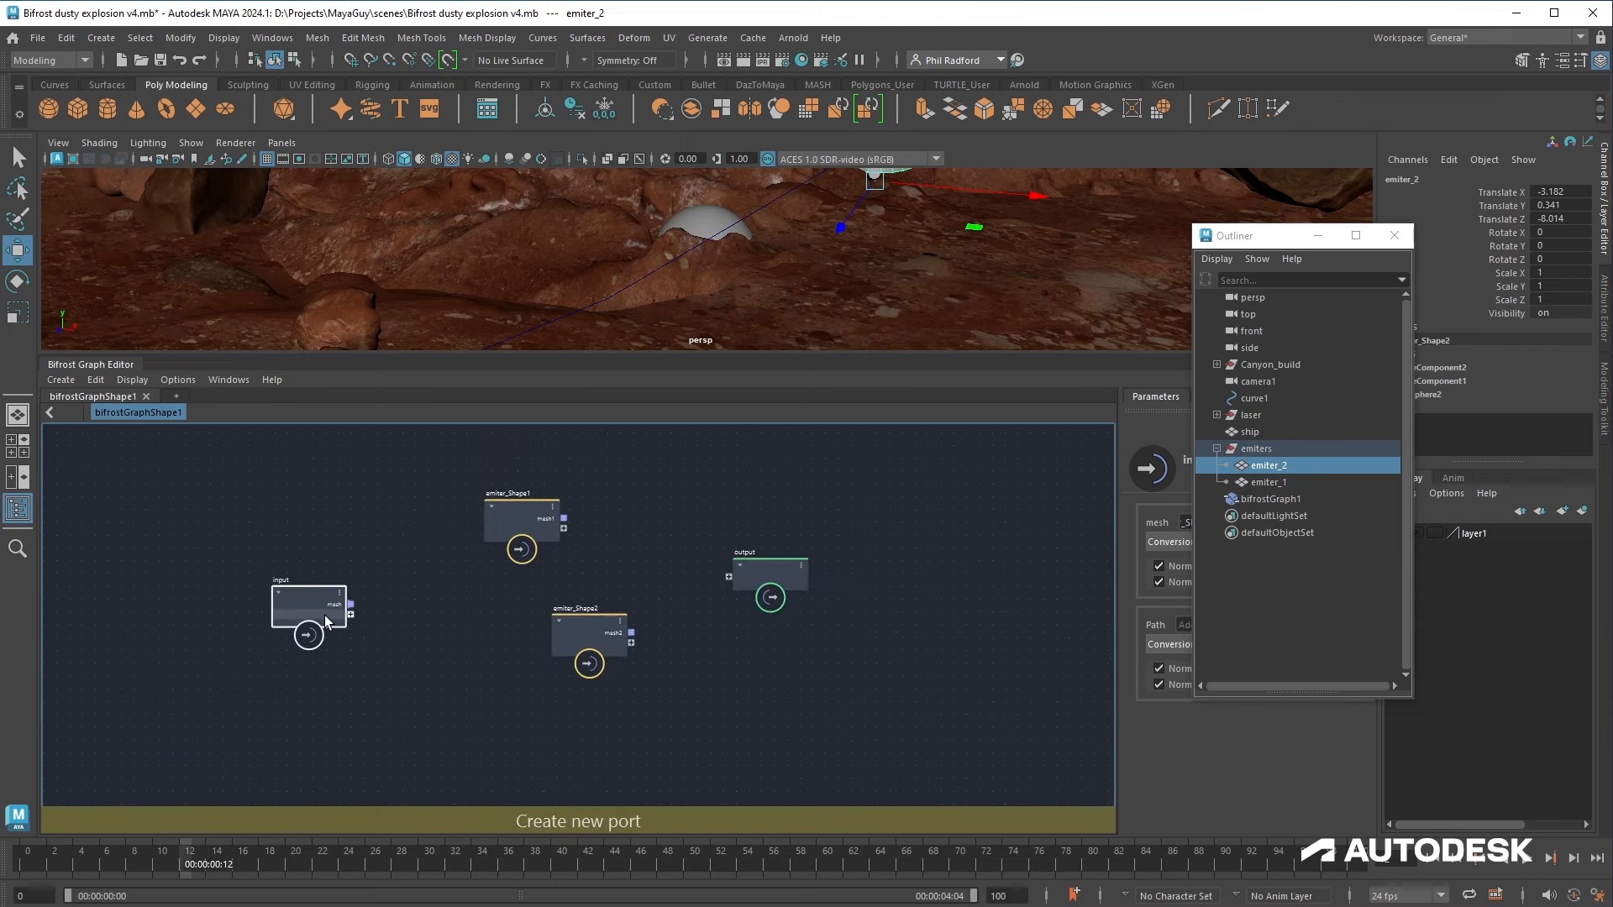
left_click_drag(325, 615, 120, 605)
left_click_drag(802, 575, 1169, 561)
left_click_drag(589, 647, 520, 639)
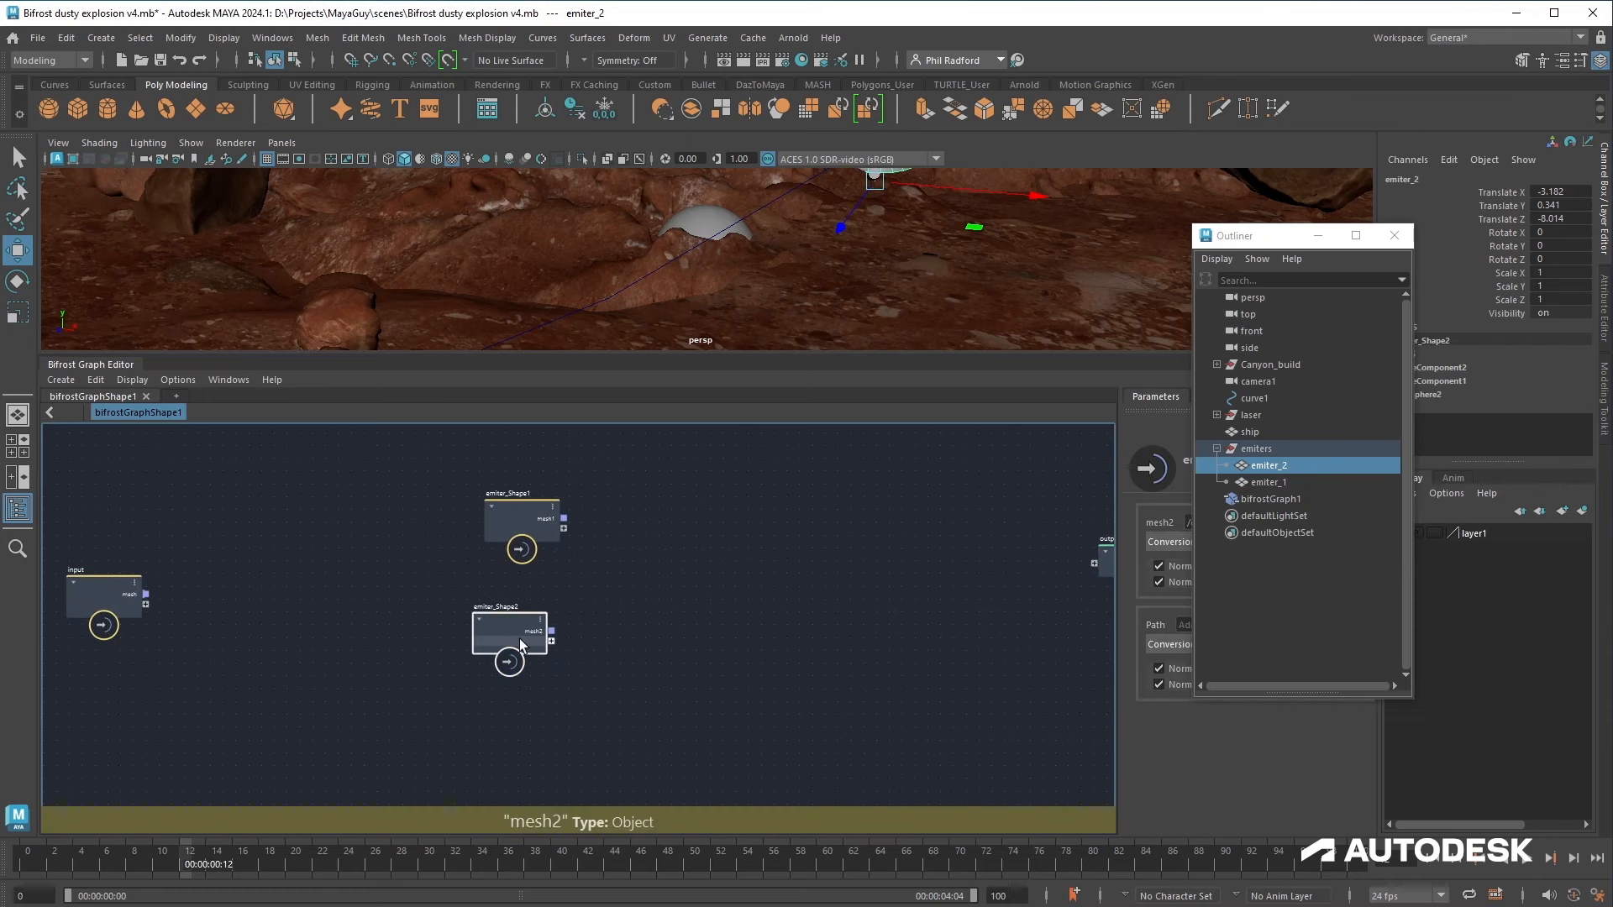
left_click_drag(621, 708, 458, 416)
left_click_drag(540, 610, 354, 631)
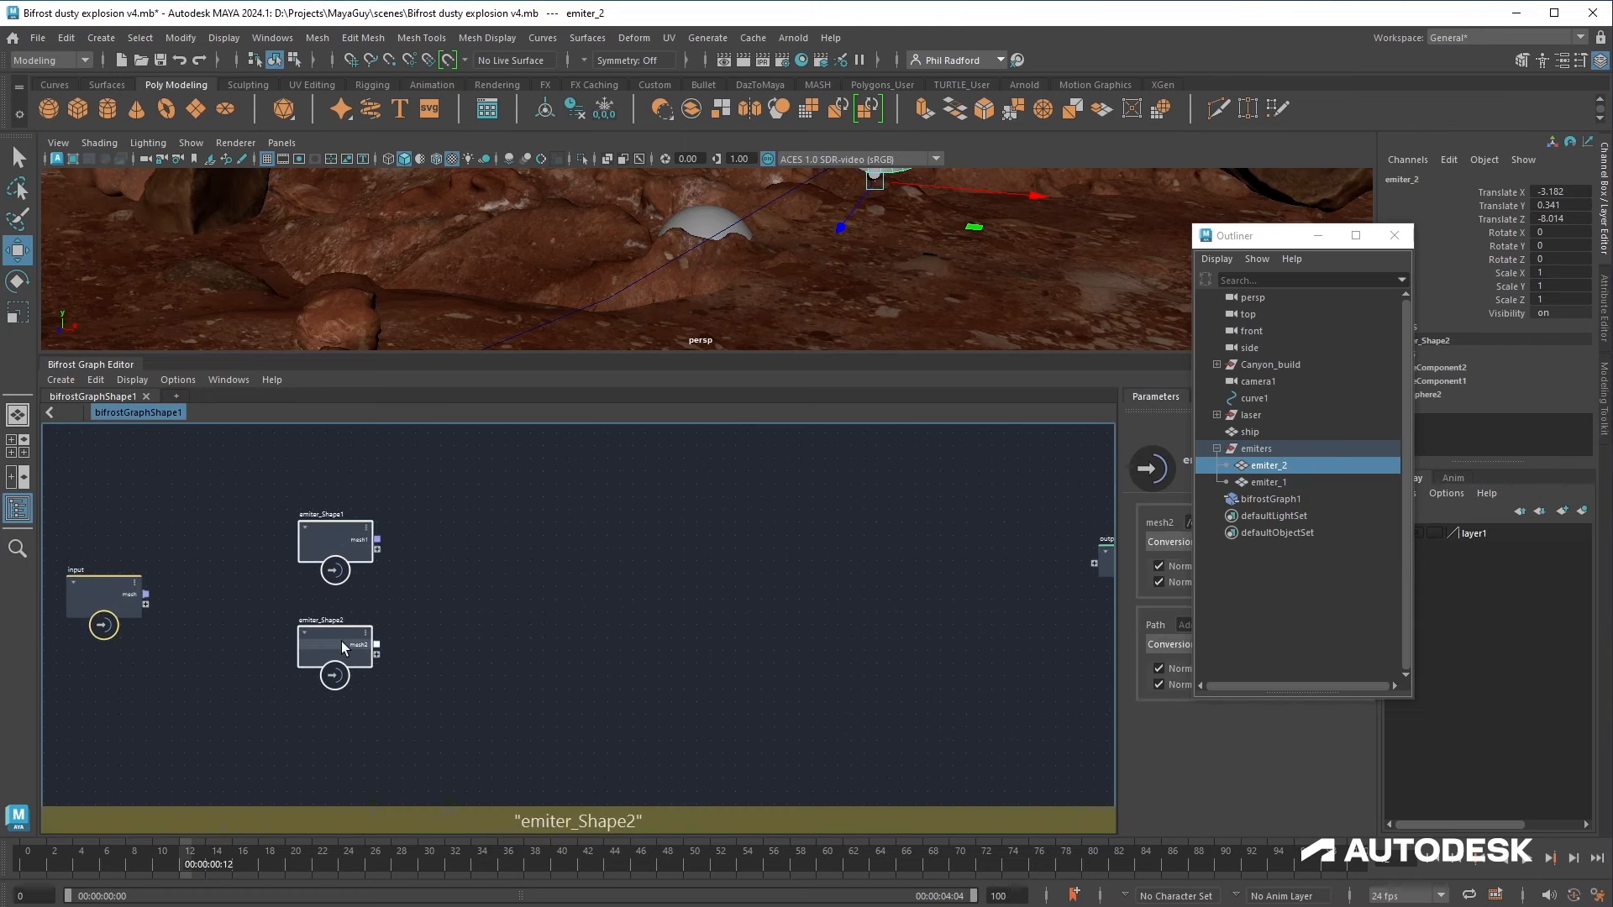
Step: Add a basic_particles_graph compound and explode it into its nodes
left_click(678, 606)
key("Tab")
type("basic")
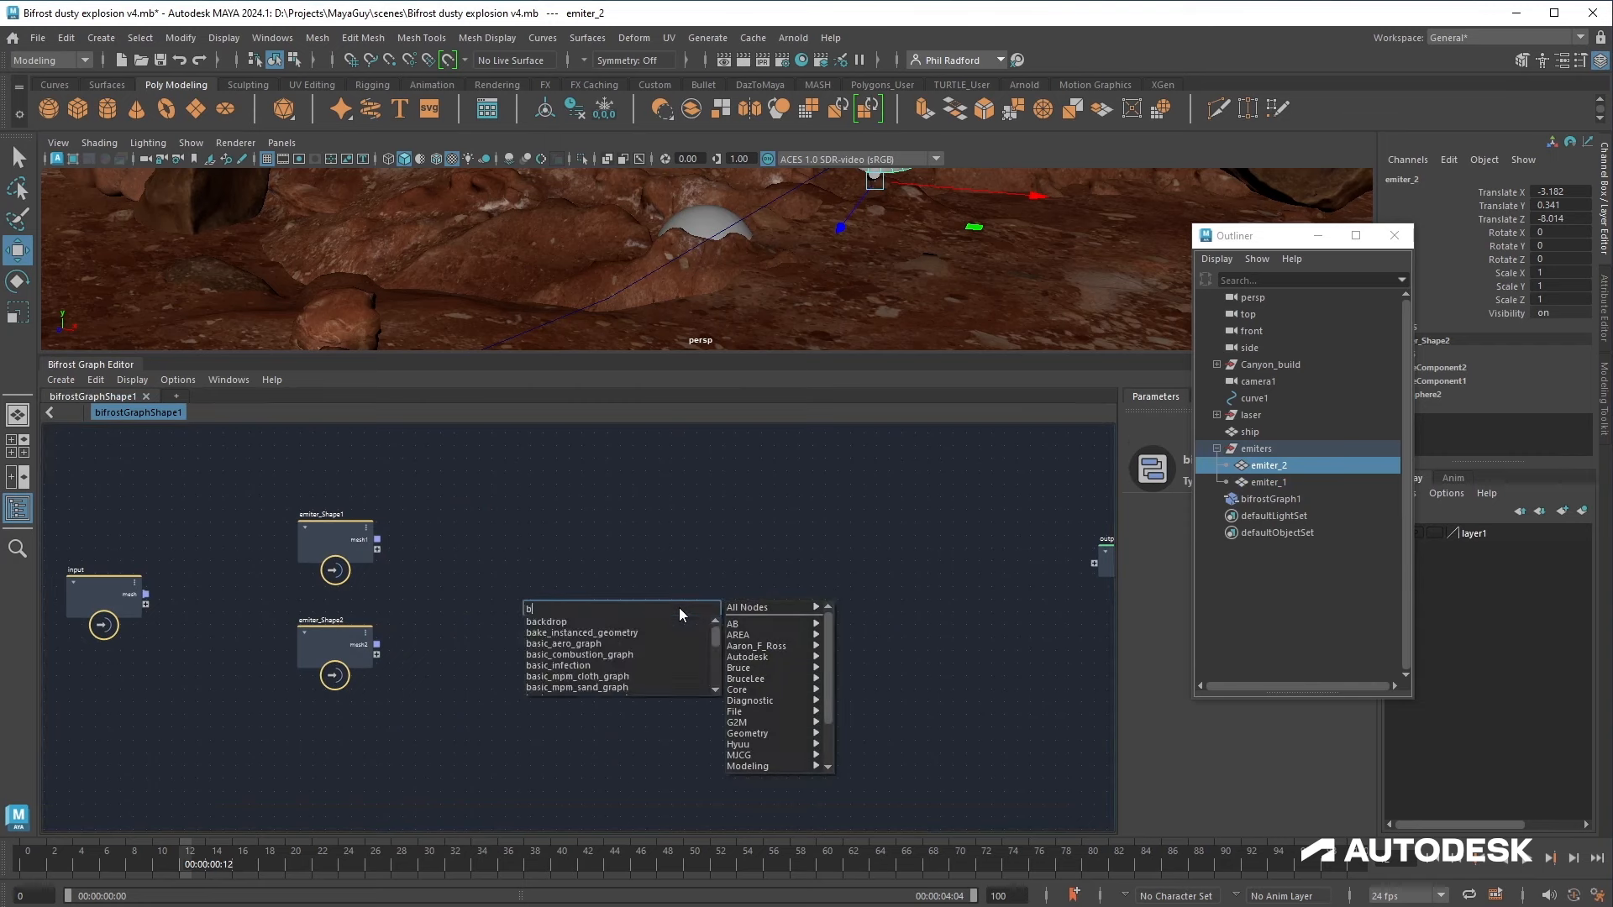
key("Down")
key("Down")
key("Down")
key("Down")
key("Down")
key("Down")
key("Down")
key("Down")
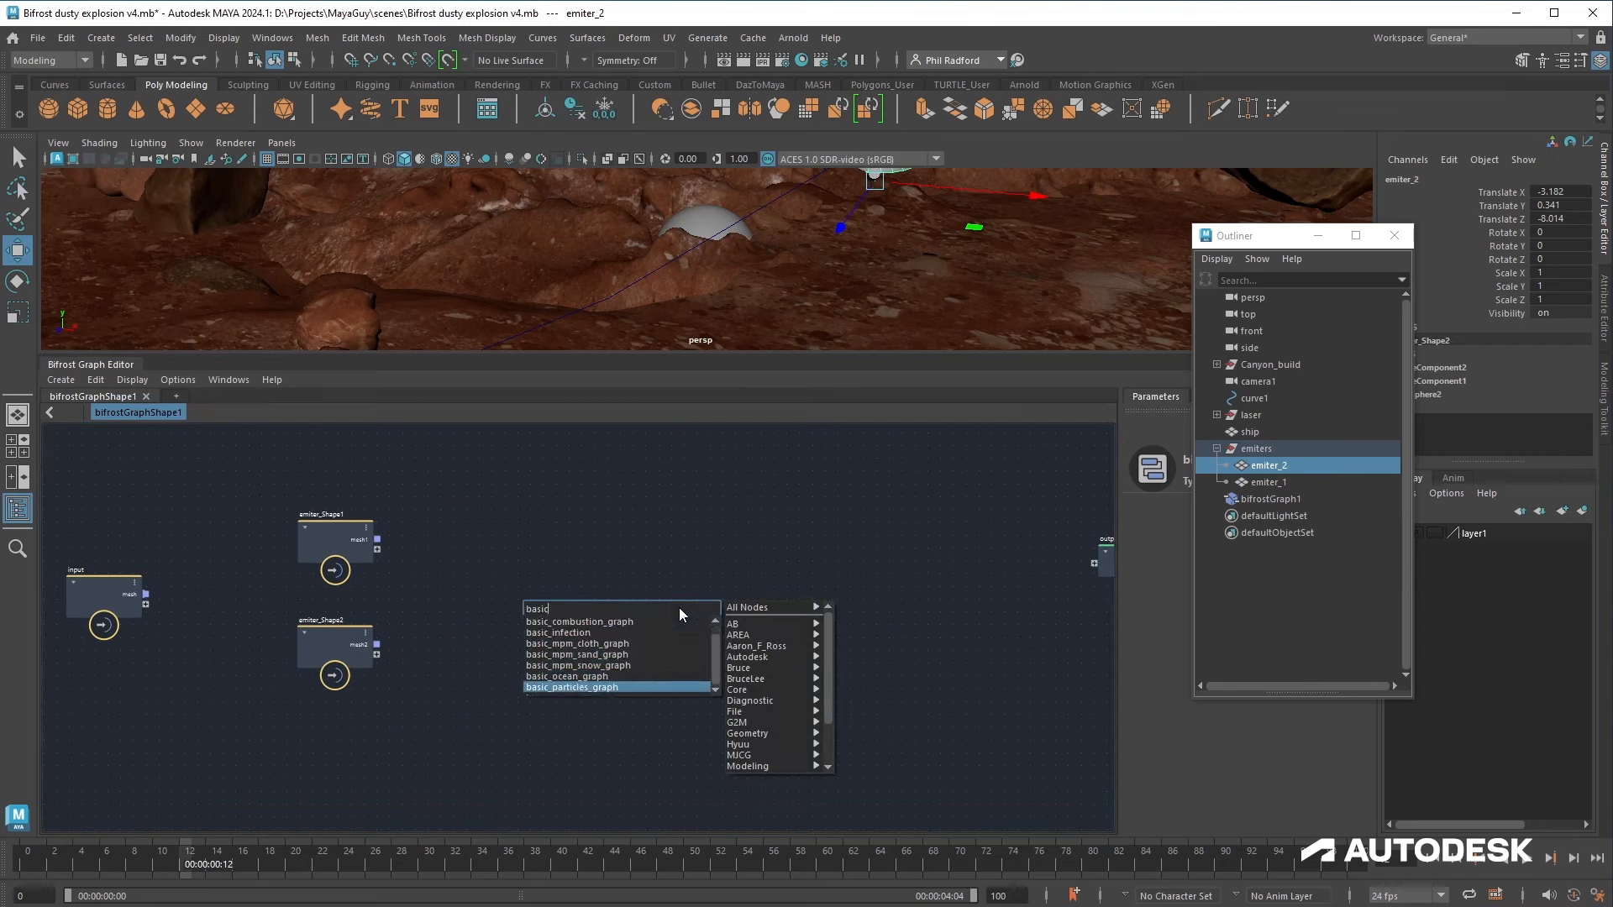
key("Return")
right_click(687, 634)
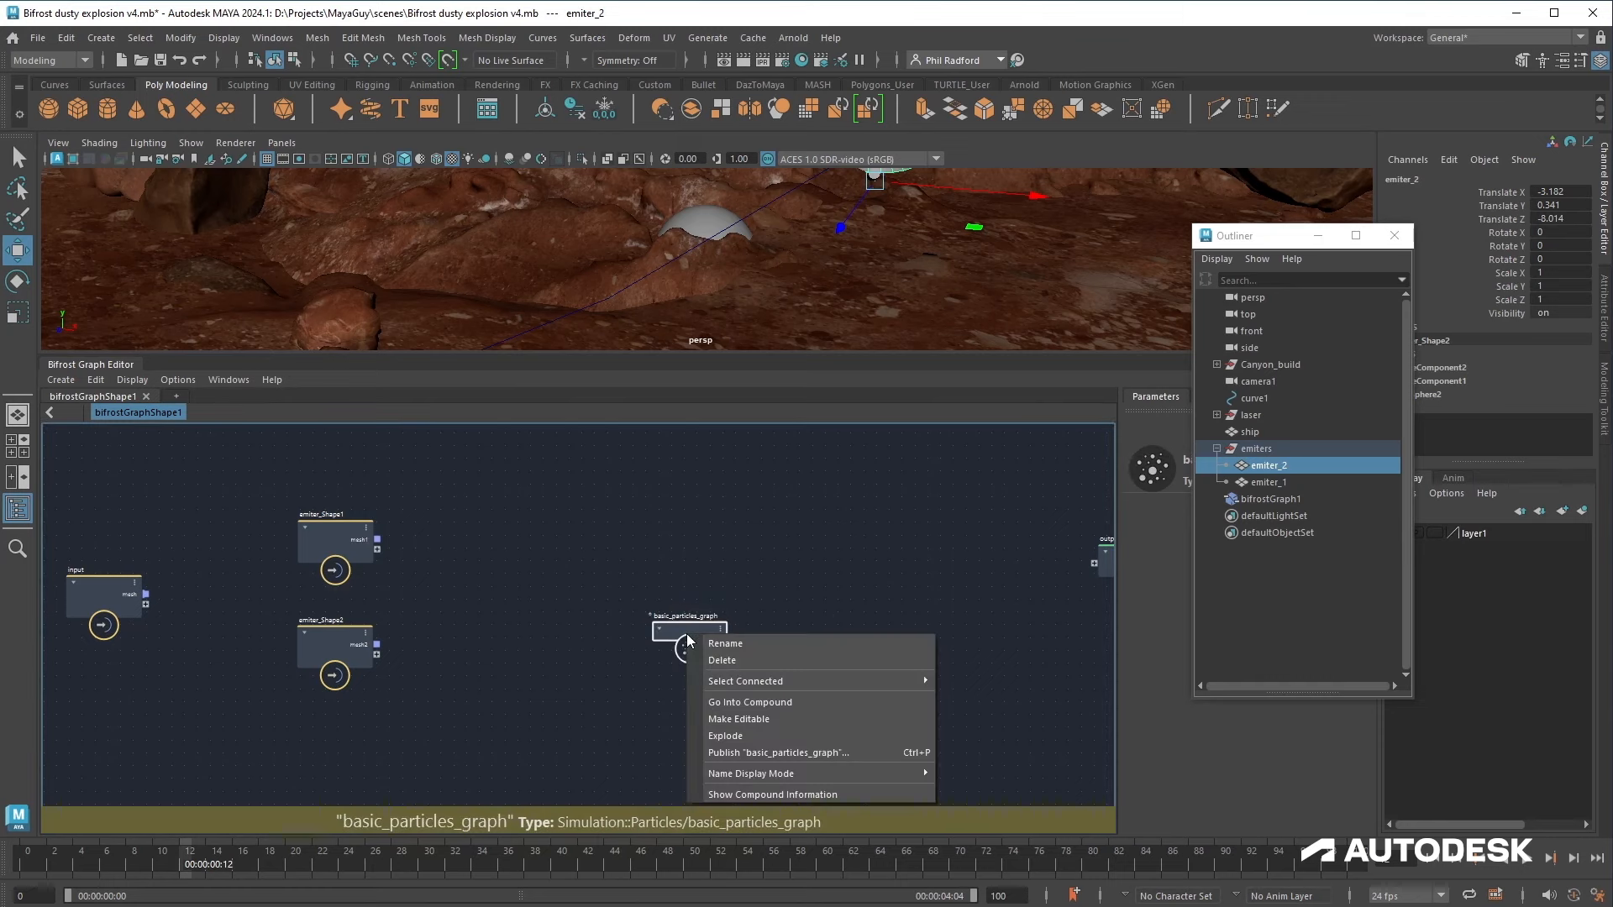
left_click(749, 730)
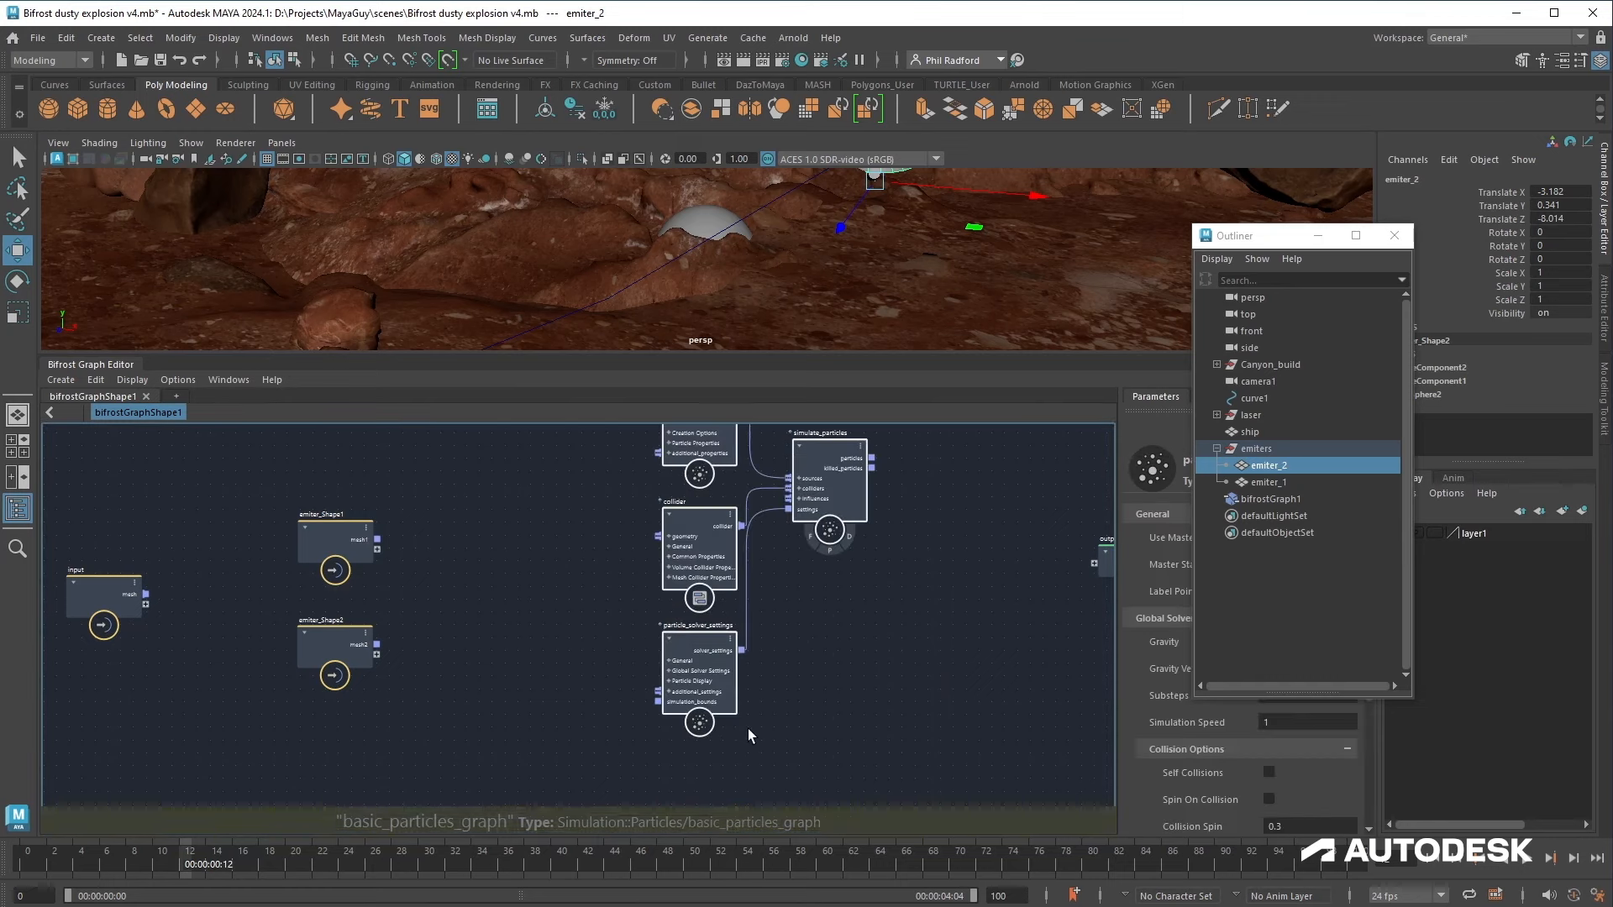
Step: Connect emiter_Shape1's mesh to source_particles geometry and simulate_particles output to the graph output
left_click_drag(672, 780, 664, 787)
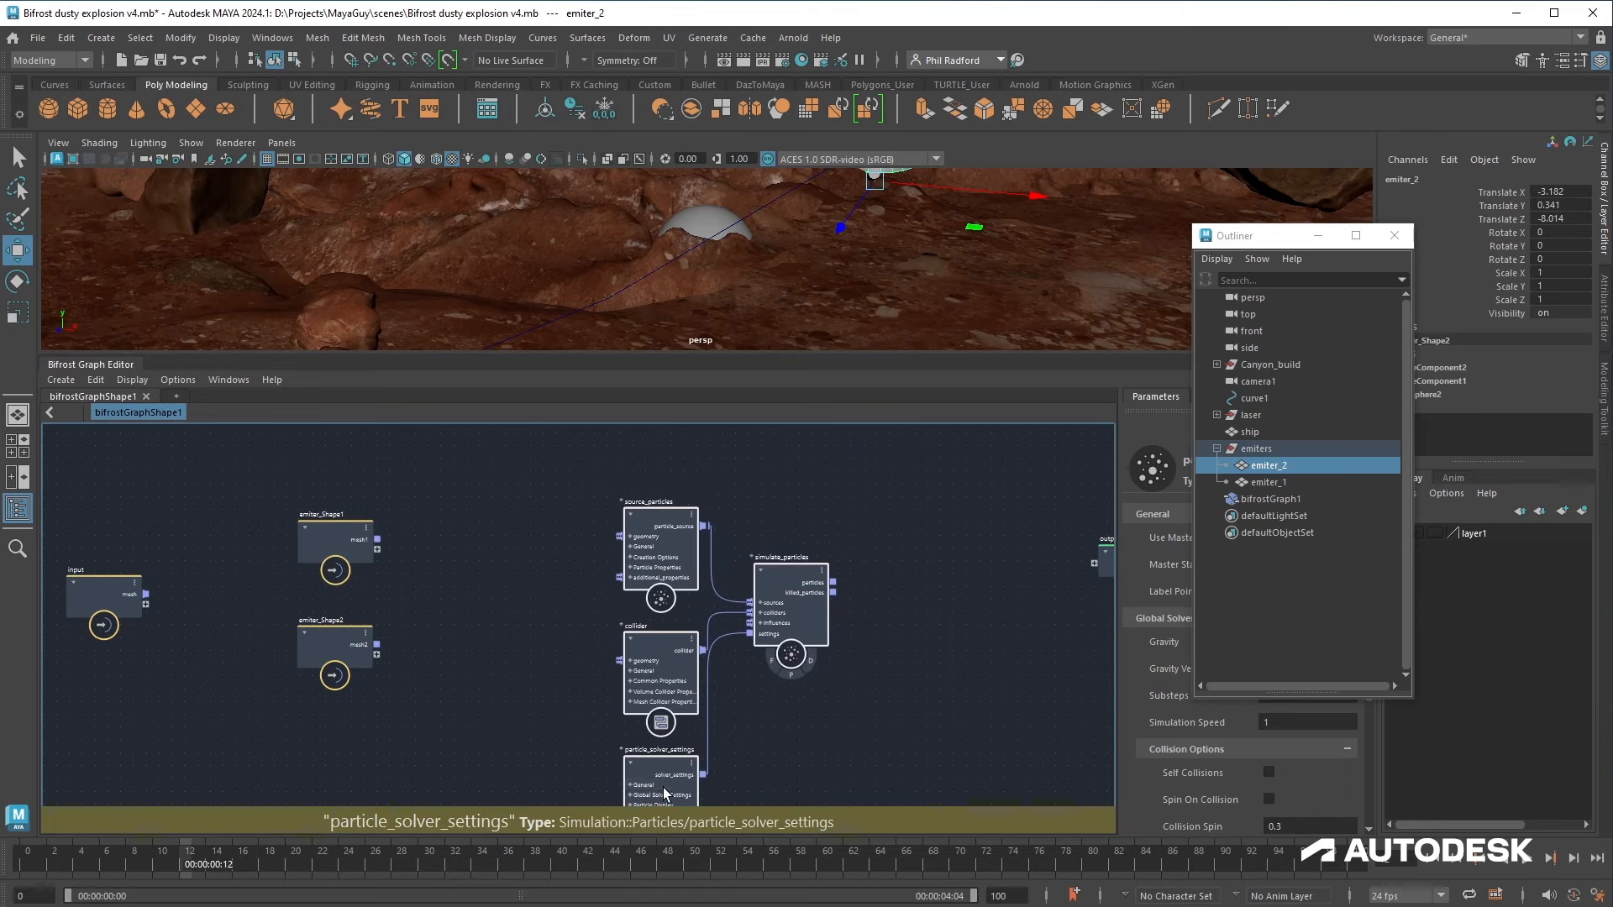
left_click_drag(322, 536, 331, 534)
left_click(684, 532)
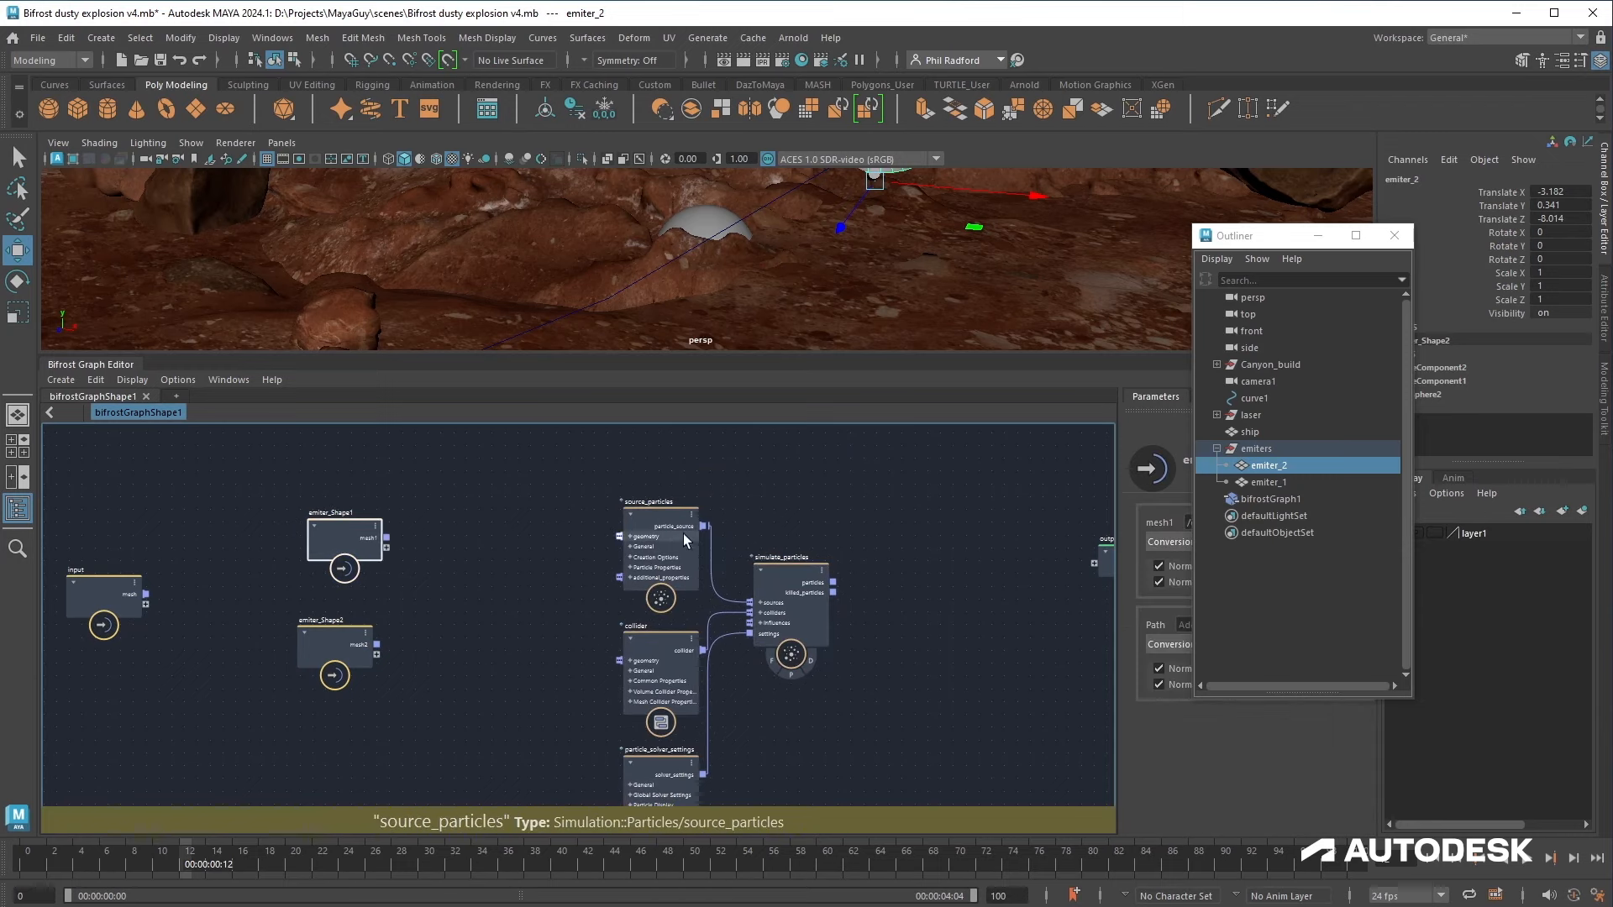
left_click(1318, 235)
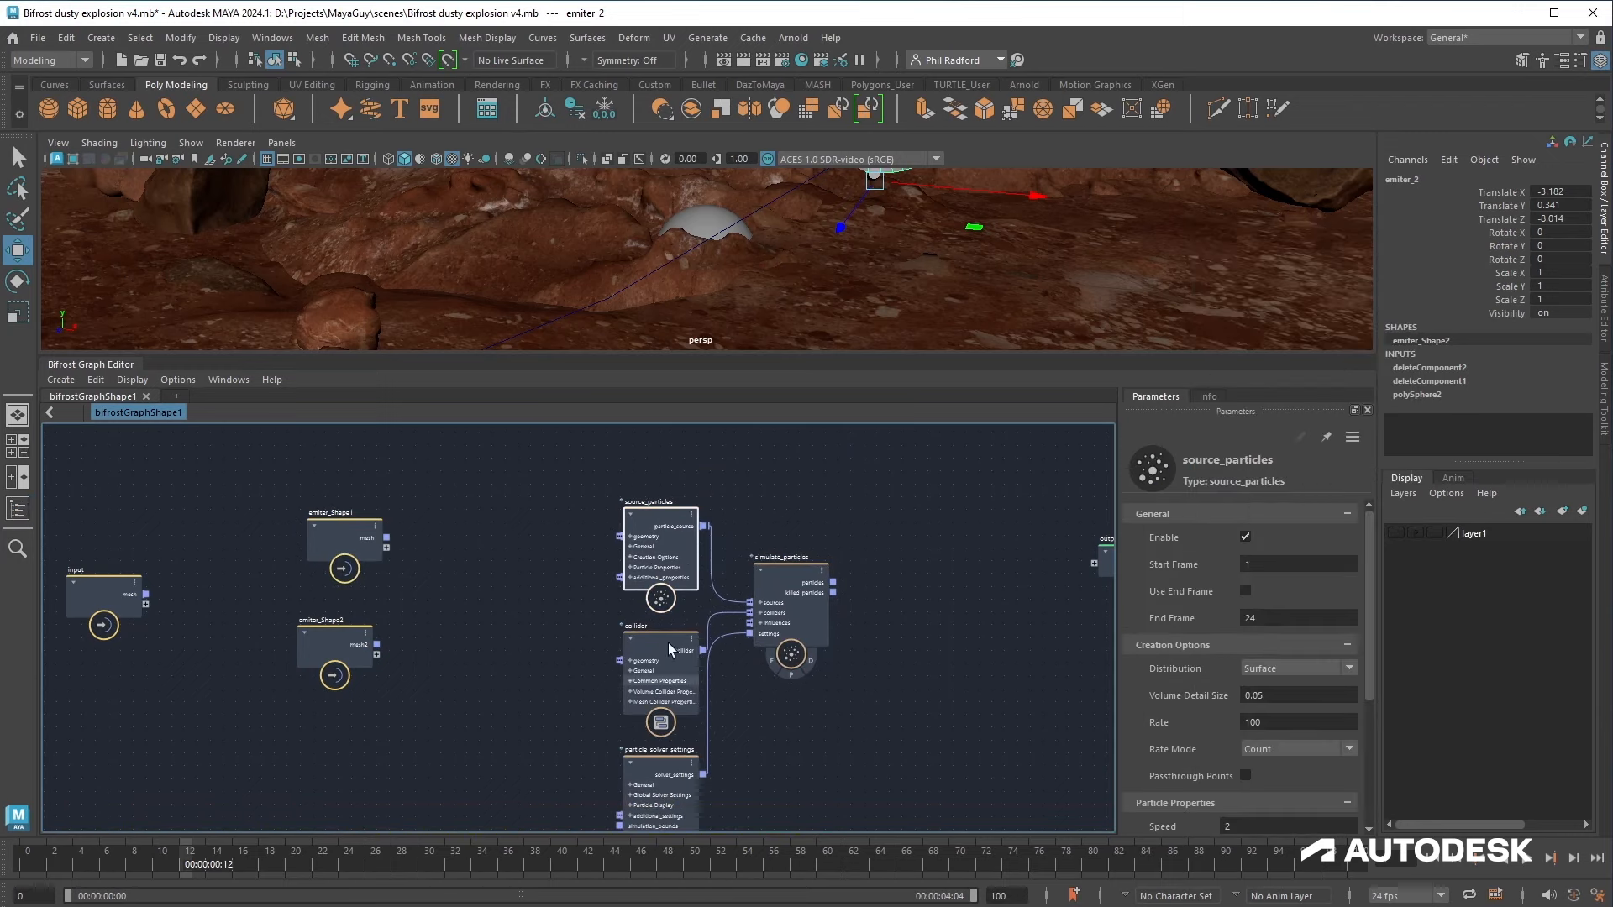
left_click_drag(384, 539, 668, 551)
left_click_drag(835, 582, 1094, 563)
Step: Play the simulation to preview the particle emission
left_click_drag(995, 261, 887, 318, "alt")
left_click(1432, 858)
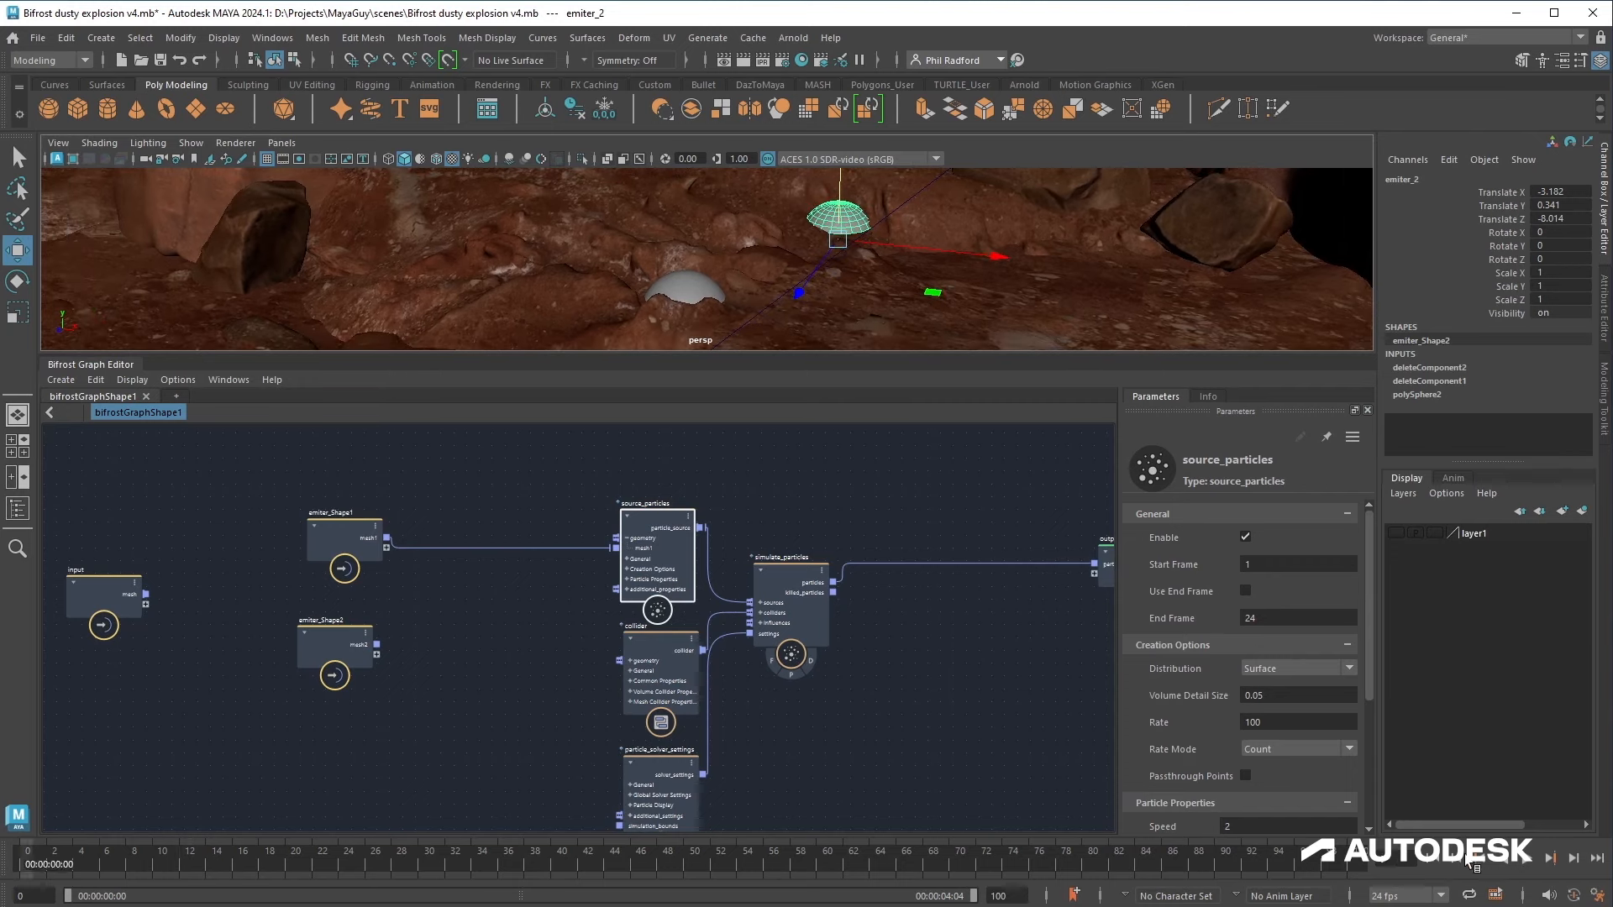
left_click(1523, 864)
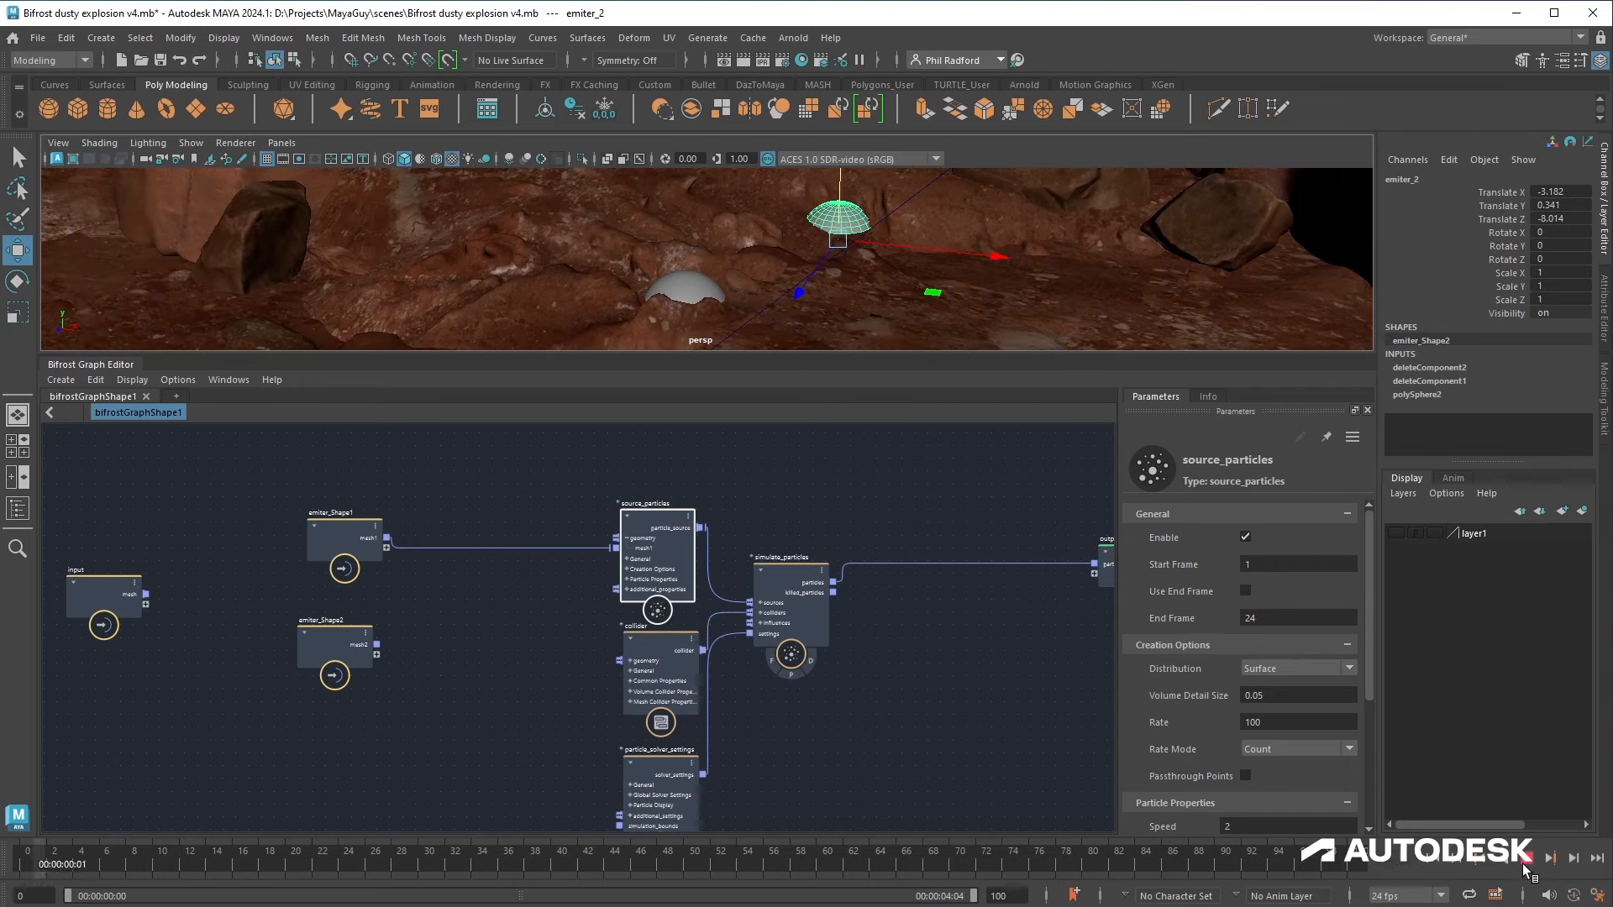
Step: Set source_particles Start Frame to 10, enable Use End Frame and set End Frame to 12
left_click(481, 632)
left_click(162, 863)
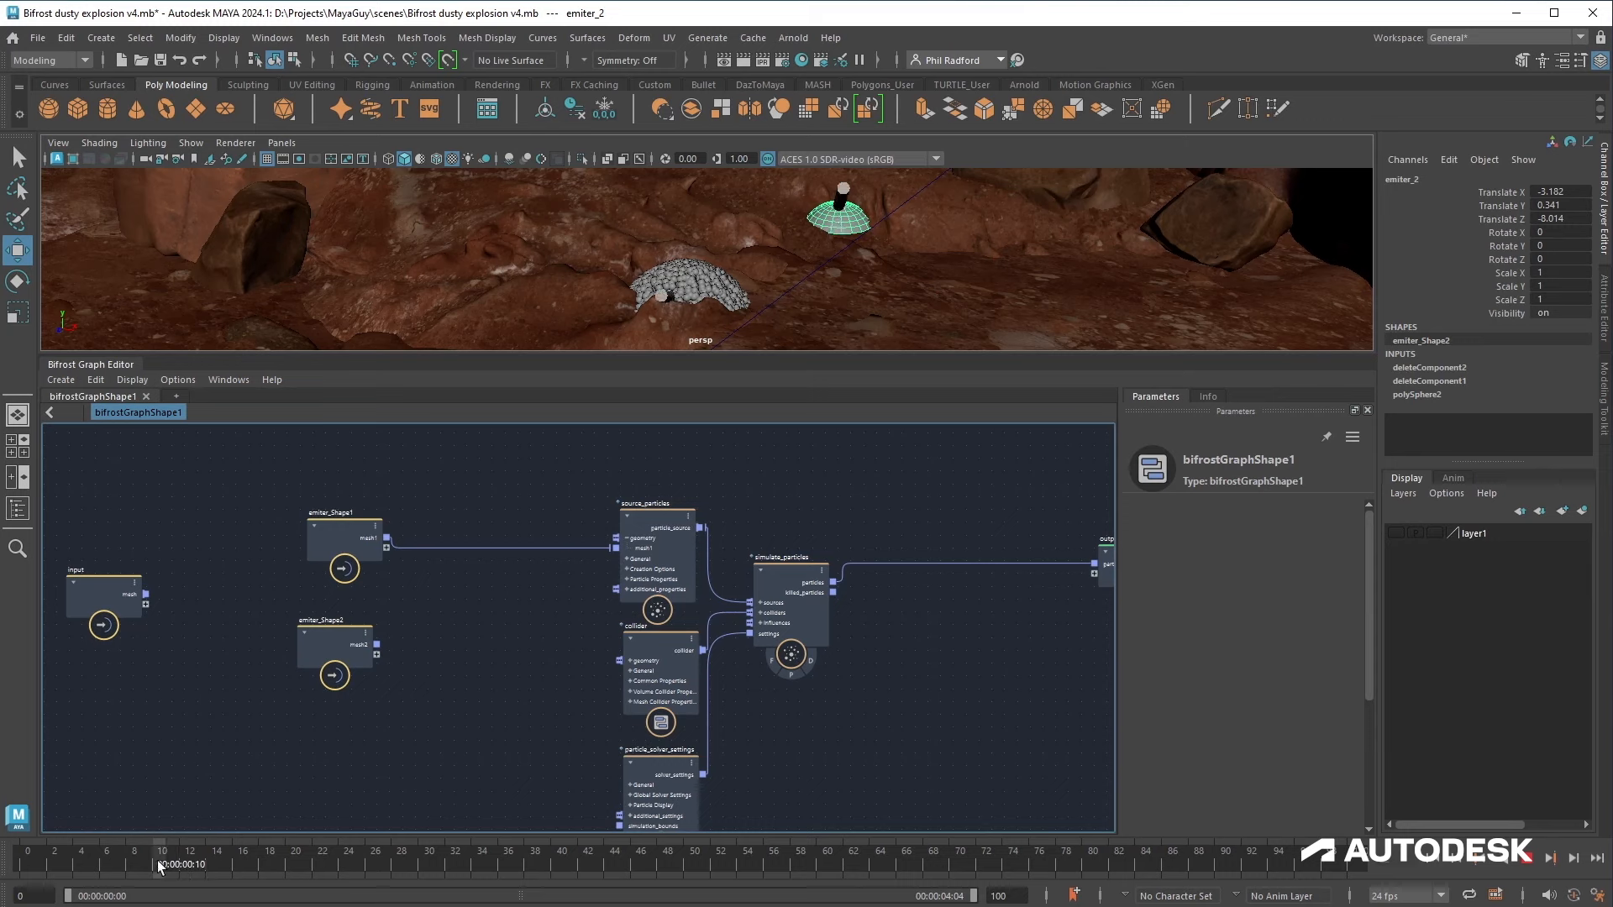
left_click_drag(659, 571, 650, 567)
left_click(1283, 568)
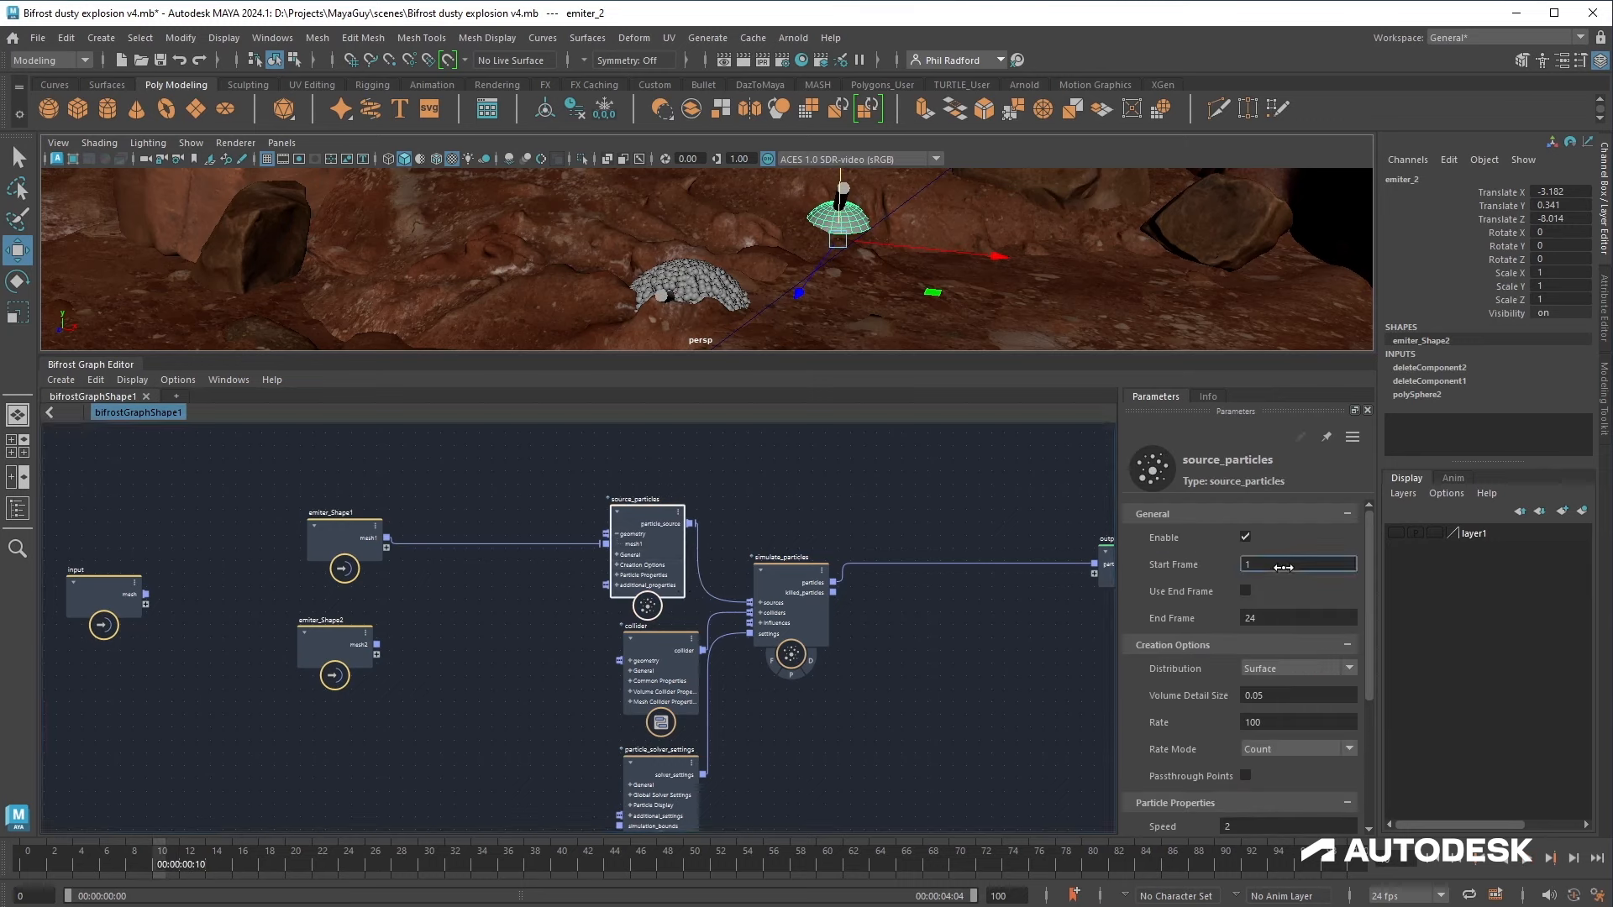
left_click(1245, 593)
left_click(1245, 593)
double_click(1270, 619)
type("12")
key("Return")
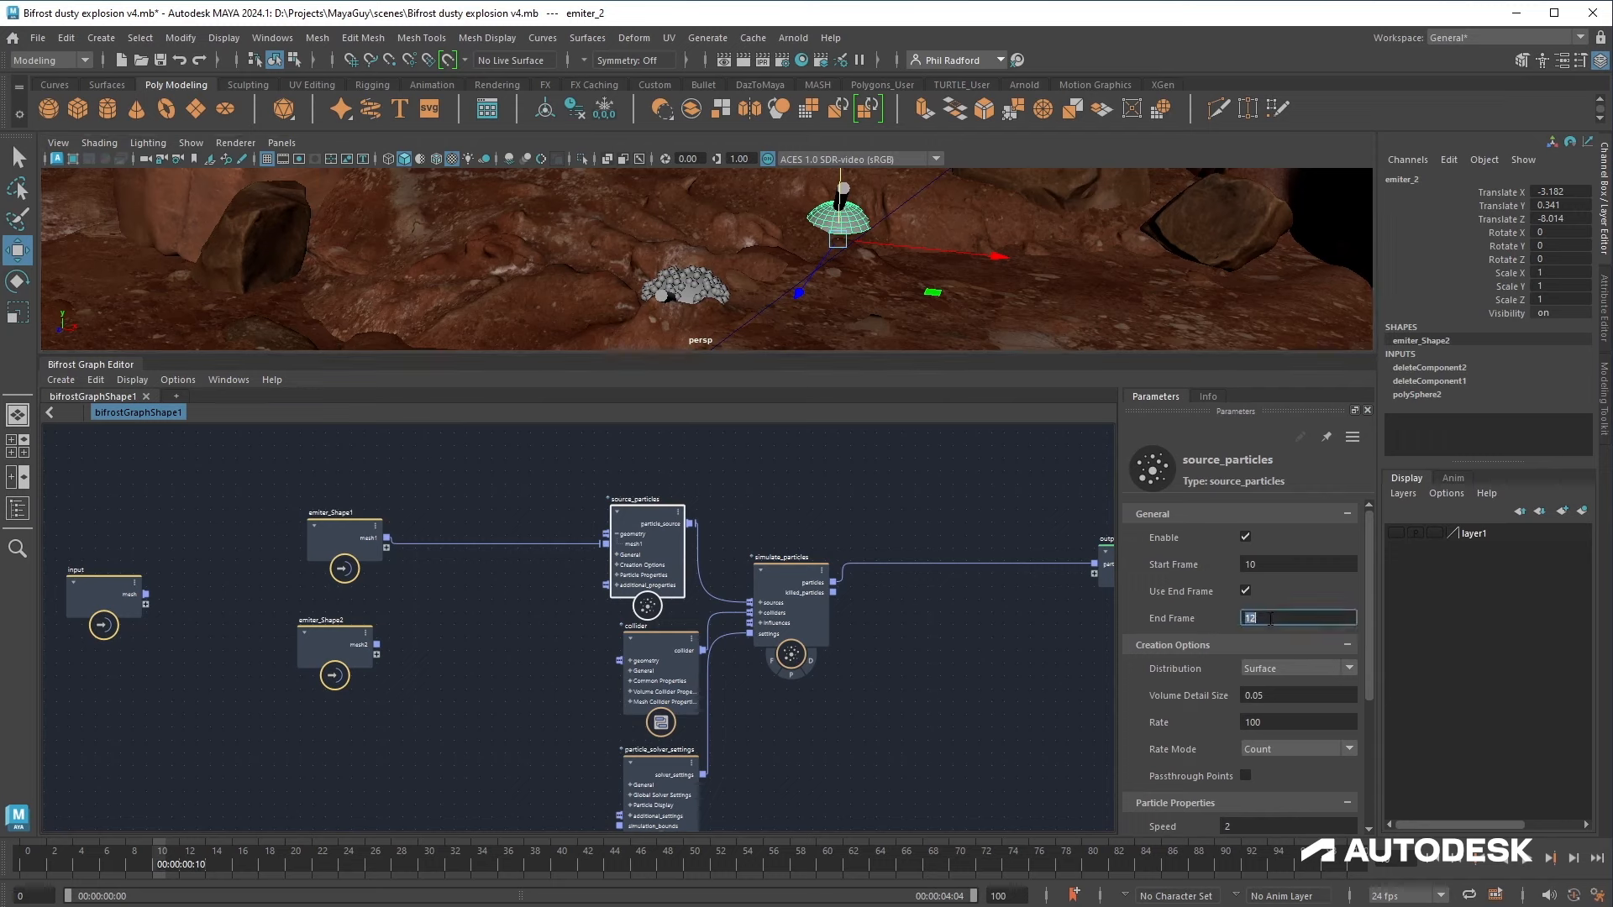
Step: Set the particle Direction to 0, 1, 0 and Speed to 5, then play the simulation
scroll(1247, 726, "down", 3)
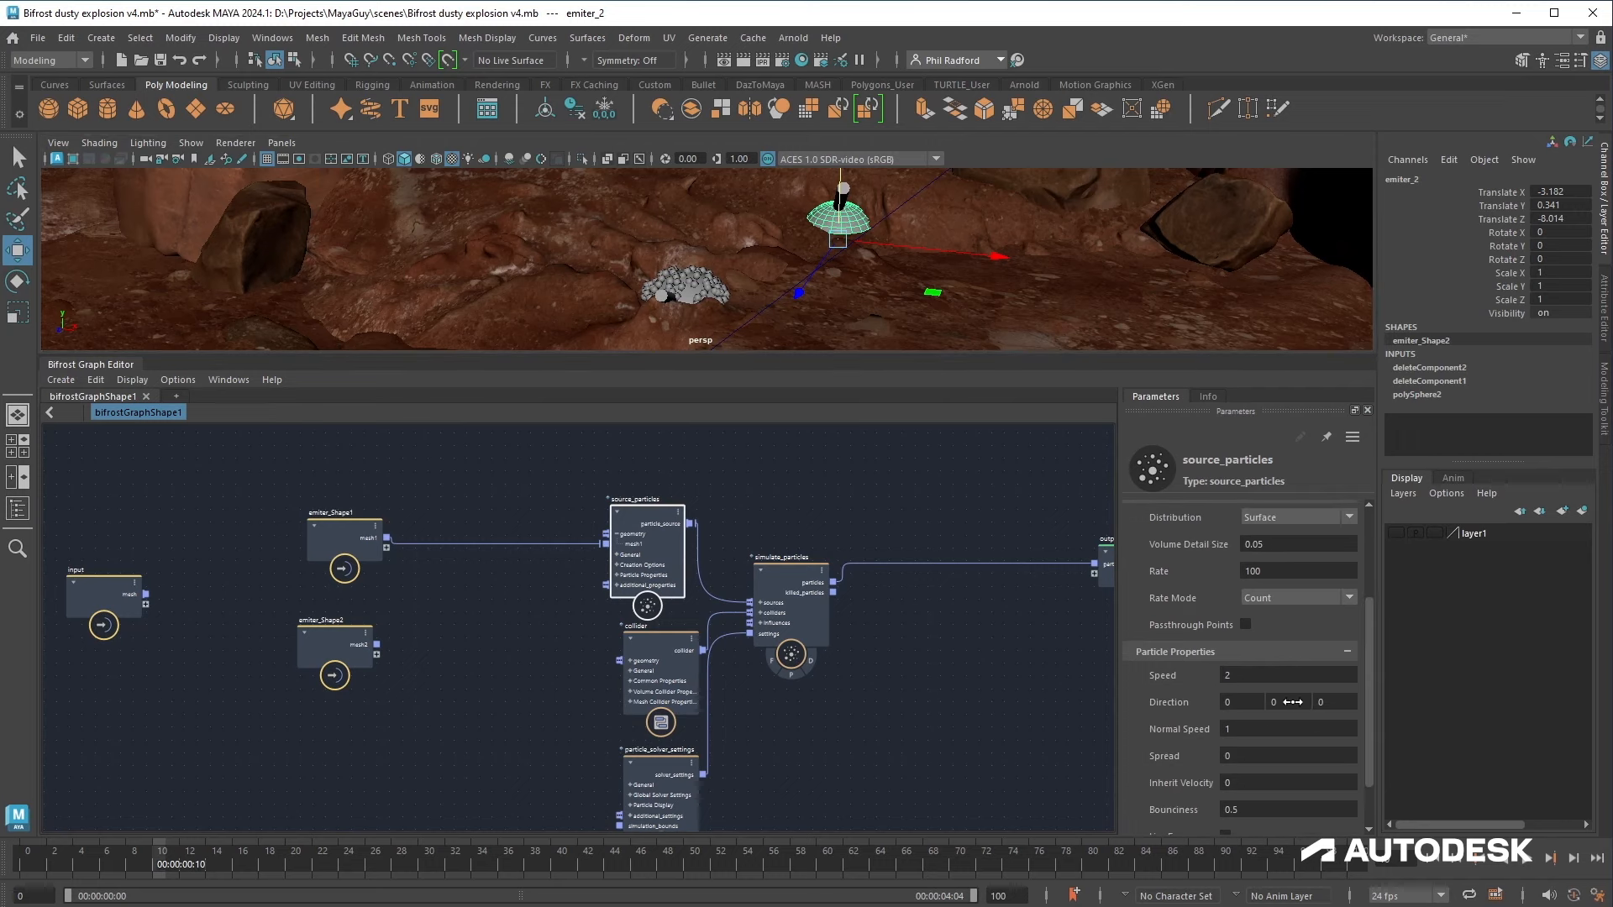
left_click(1292, 701)
type("1")
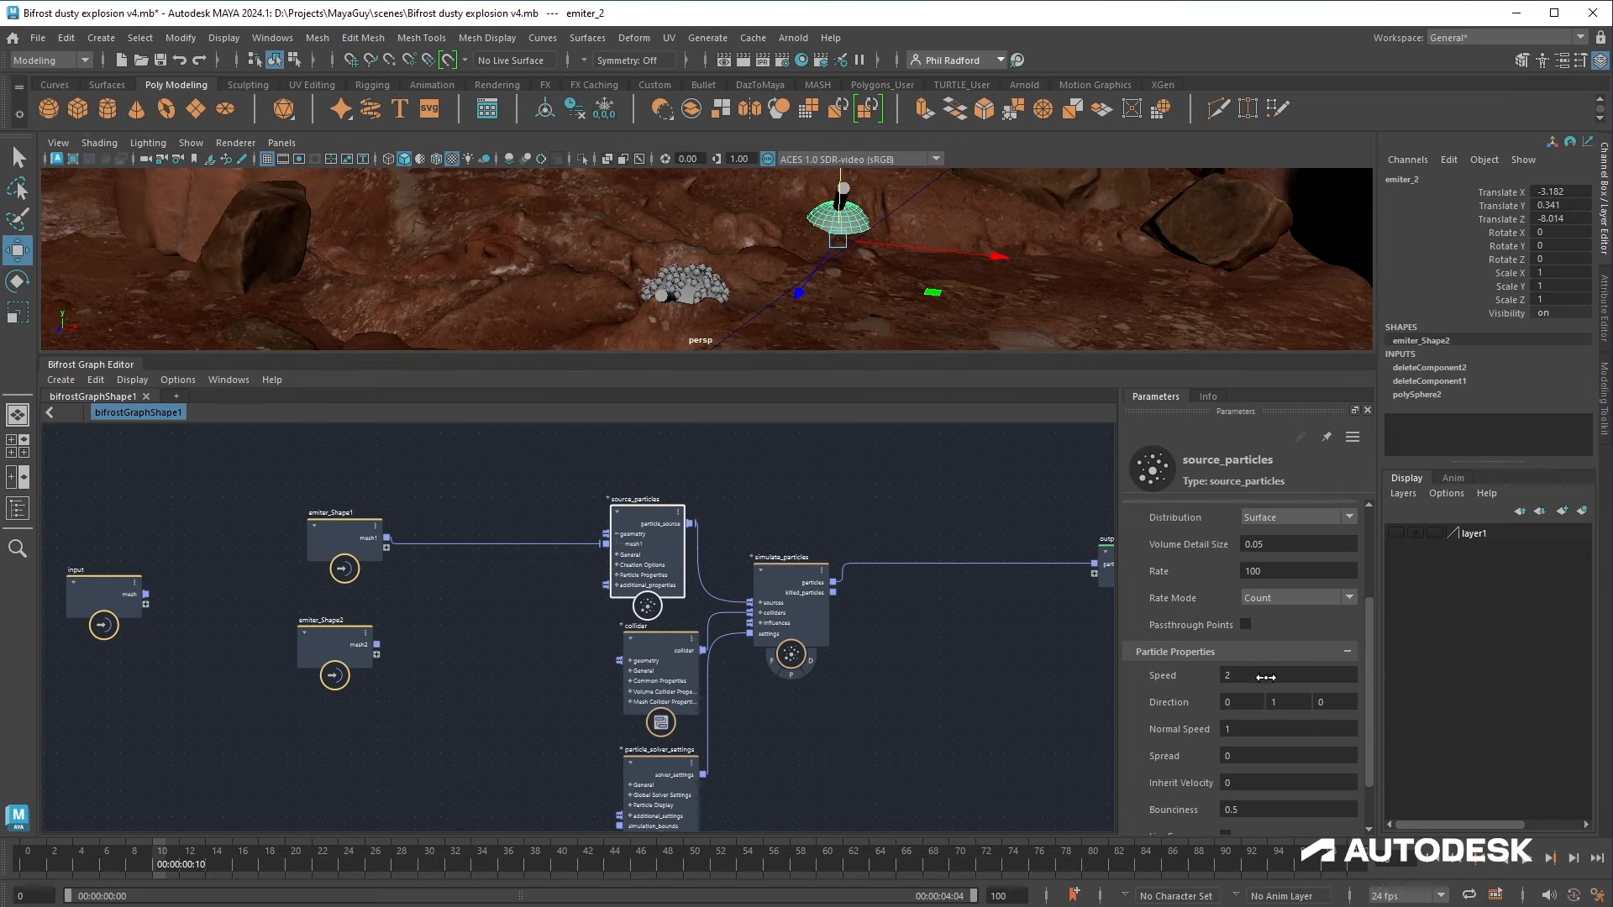
left_click(1266, 676)
type("5")
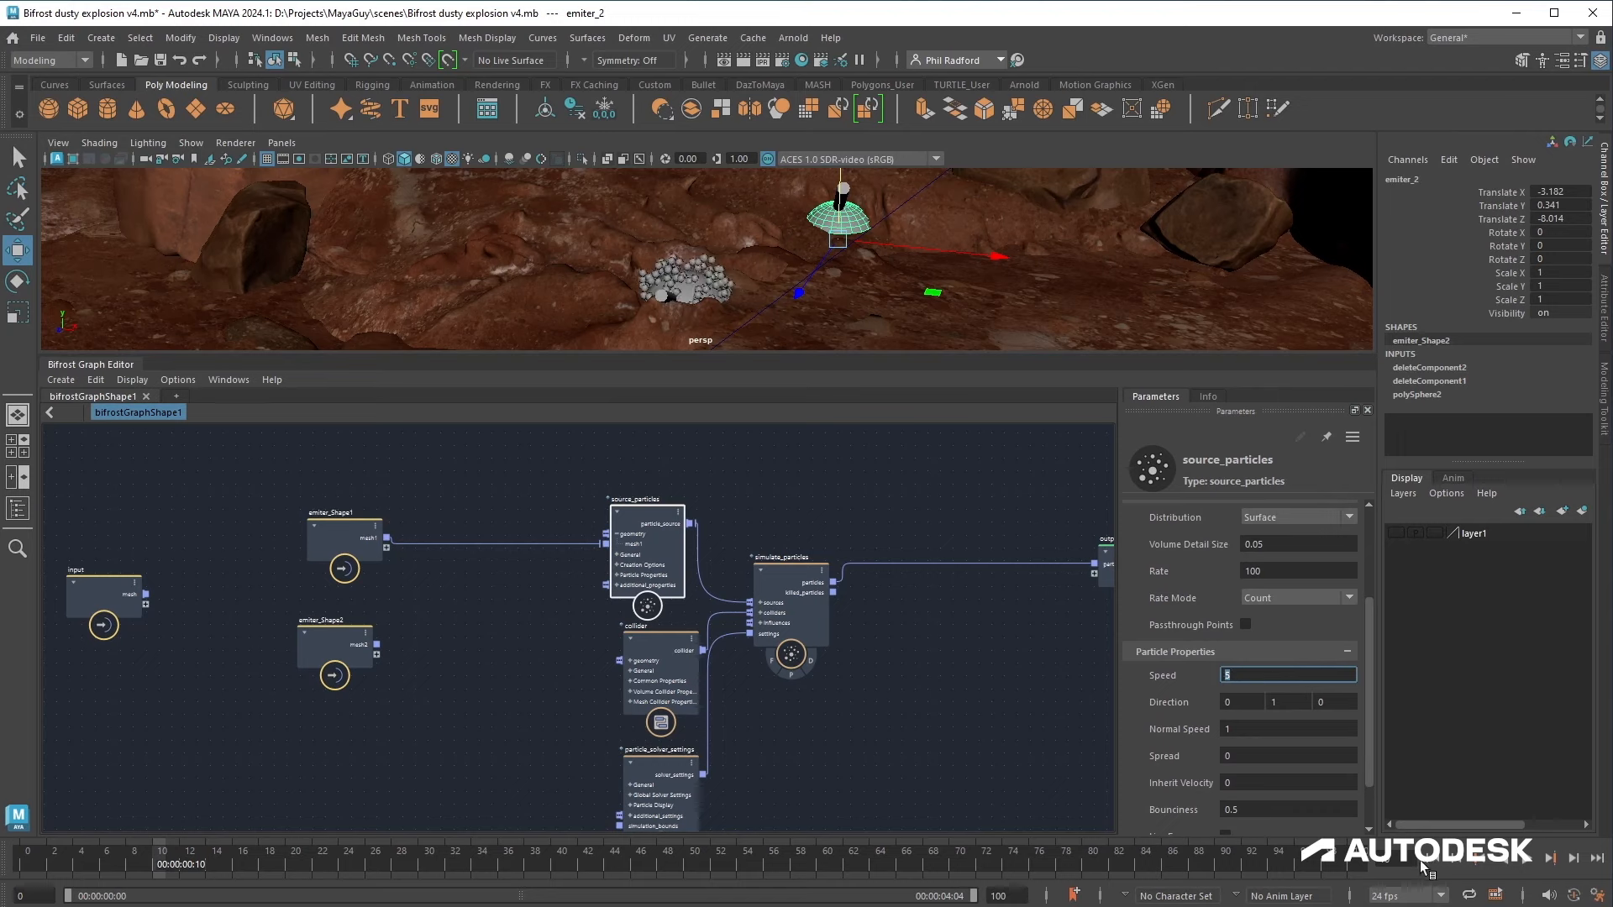
left_click(1529, 861)
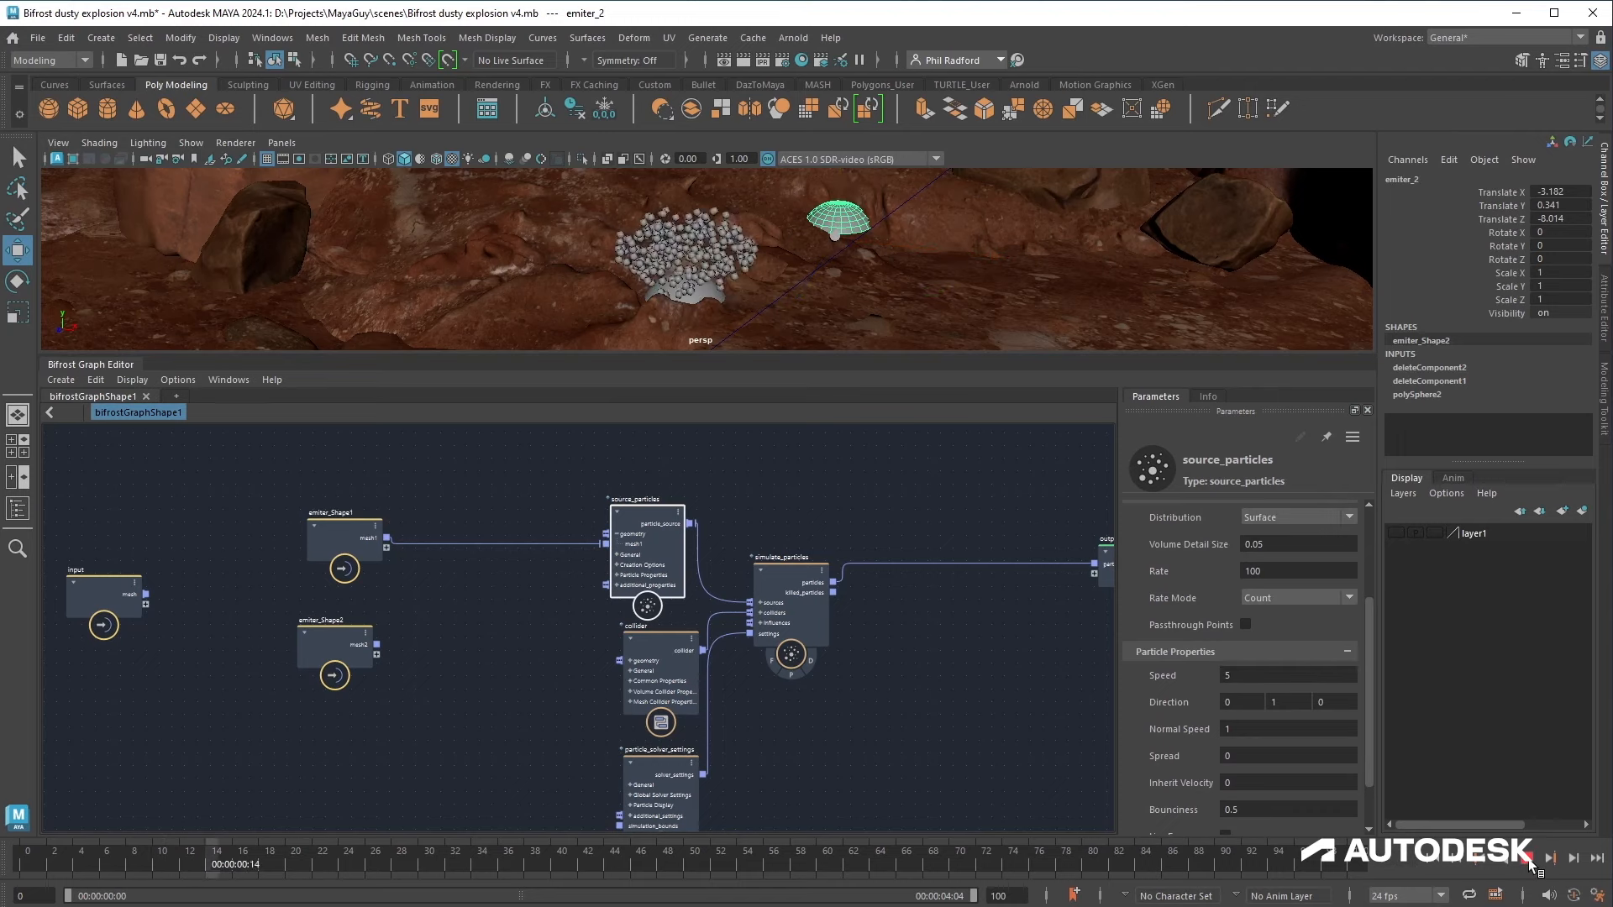
Step: Set the emission Rate to 15 and replay the simulation in a larger viewport
left_click(1290, 572)
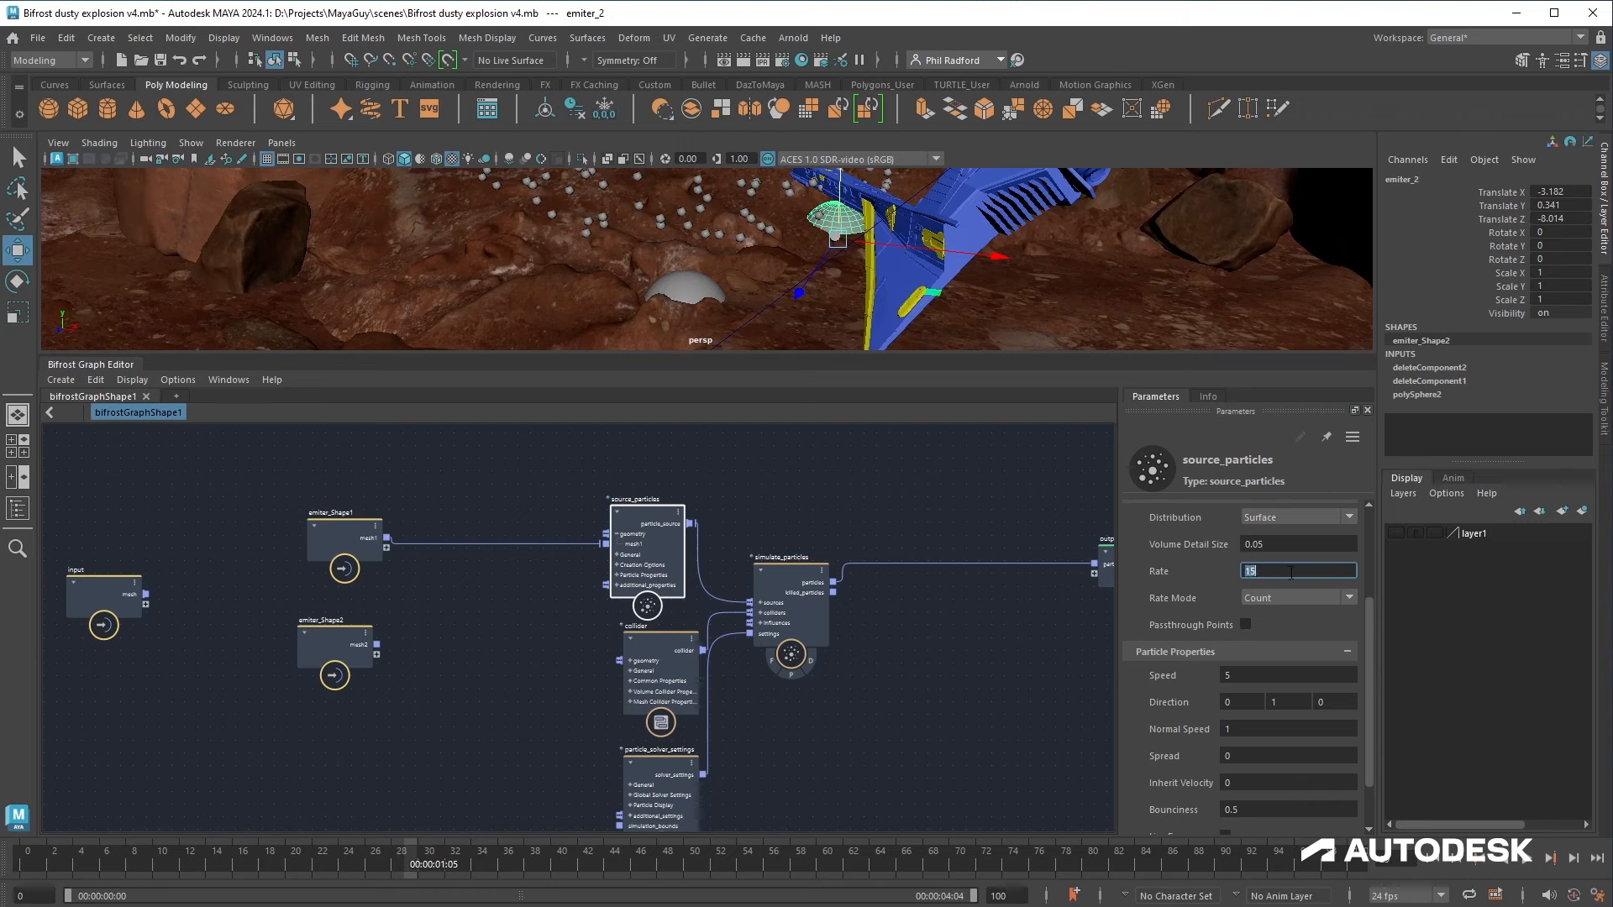
left_click_drag(1040, 324, 1005, 299, "alt")
left_click_drag(989, 353, 988, 499)
middle_click_drag(1020, 392, 1061, 422, "alt")
left_click_drag(1061, 421, 1040, 406, "alt")
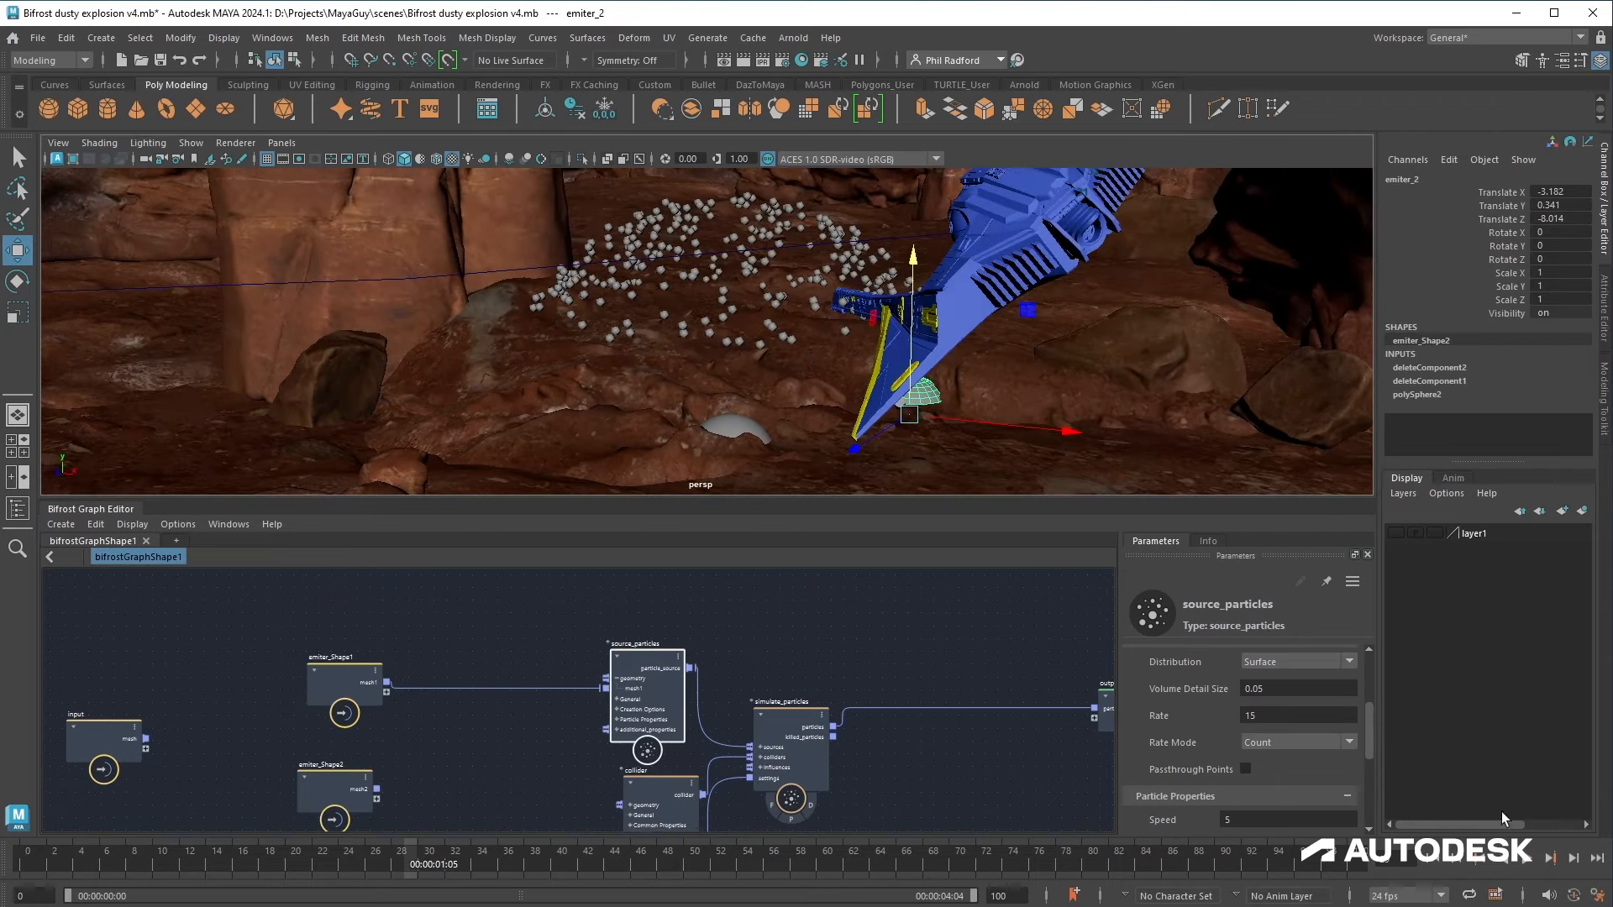
left_click(1442, 871)
left_click(1532, 864)
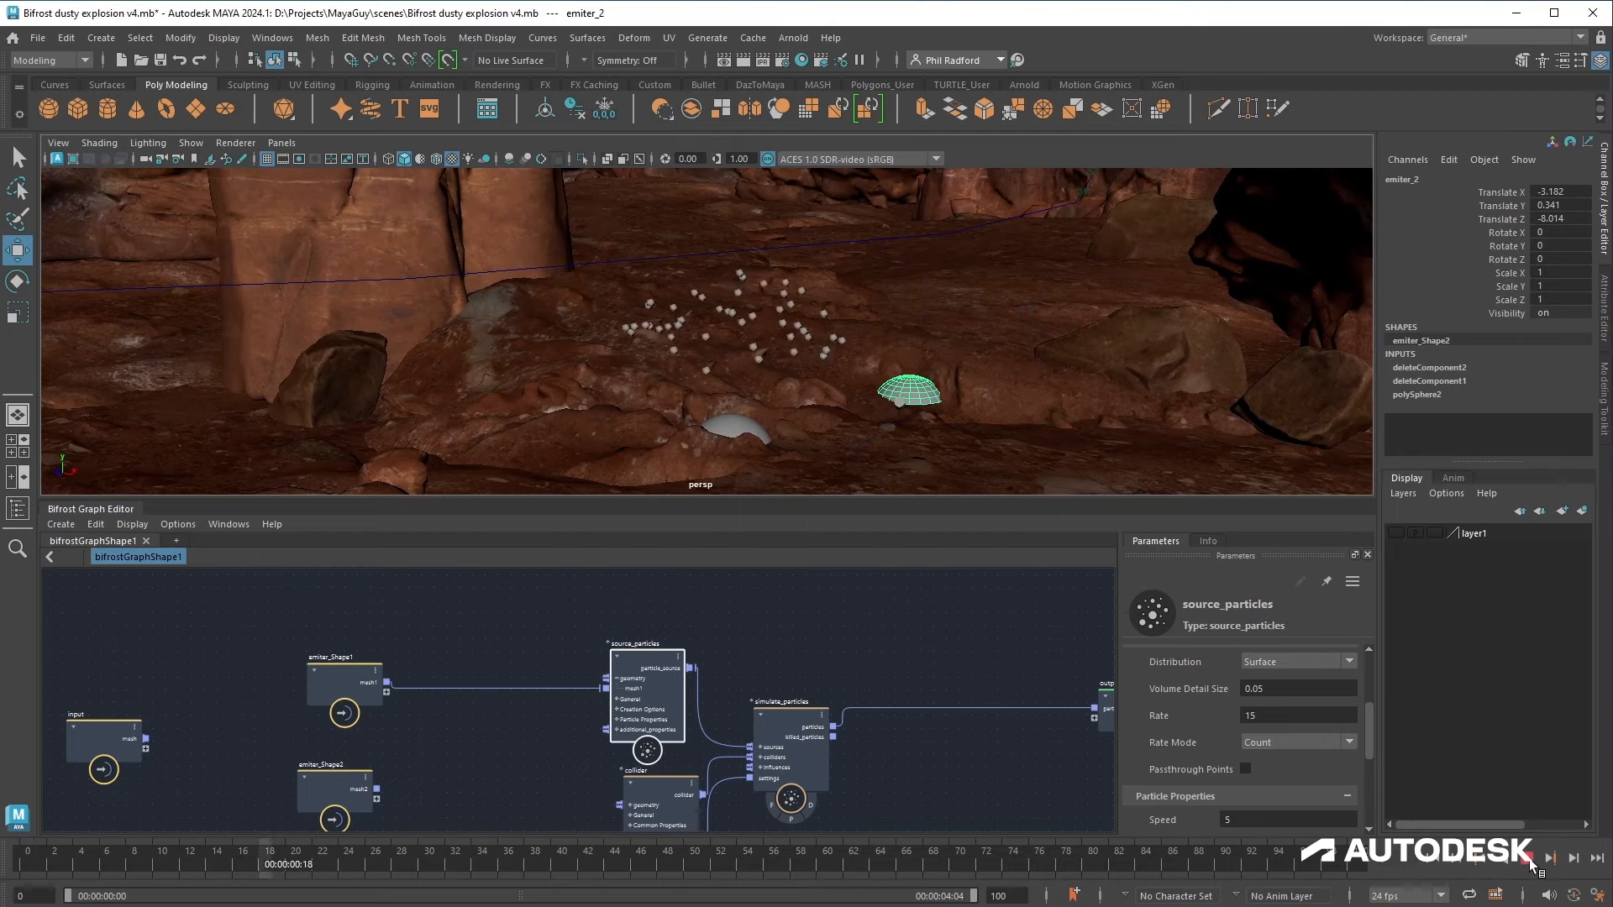
Step: Add a vary_source_property node to the graph with its Property set to speed
left_click_drag(811, 501, 808, 364)
middle_click_drag(447, 635, 522, 641, "alt")
right_click_drag(522, 641, 637, 687, "alt")
middle_click_drag(506, 601, 645, 758, "alt")
left_click_drag(491, 647, 240, 617)
left_click(608, 552)
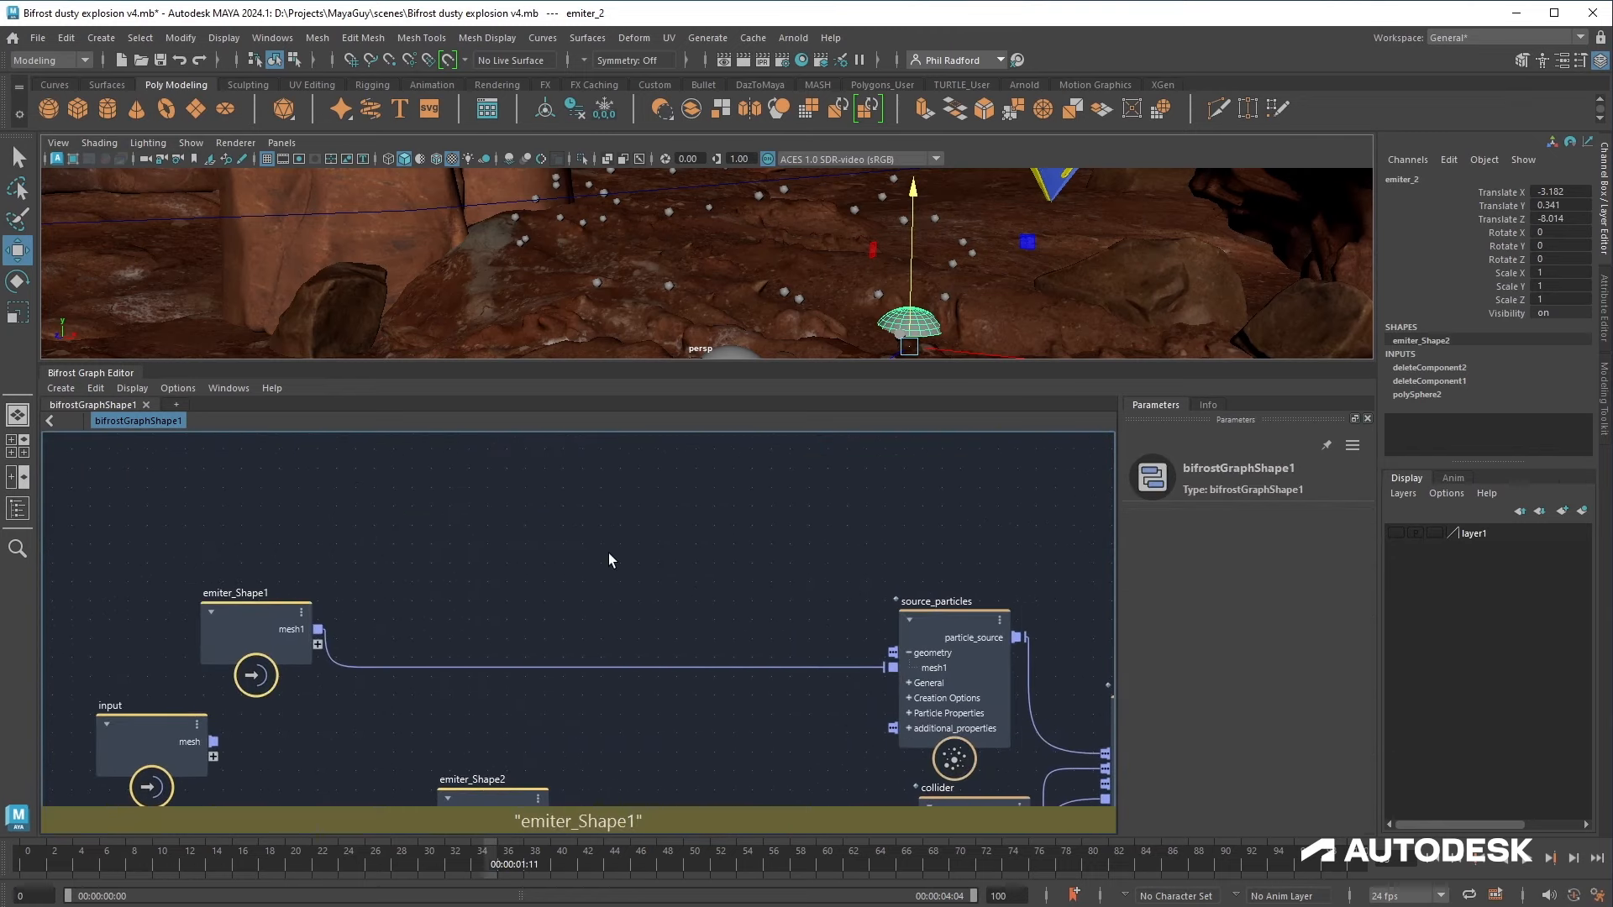
key("Tab")
type("vary")
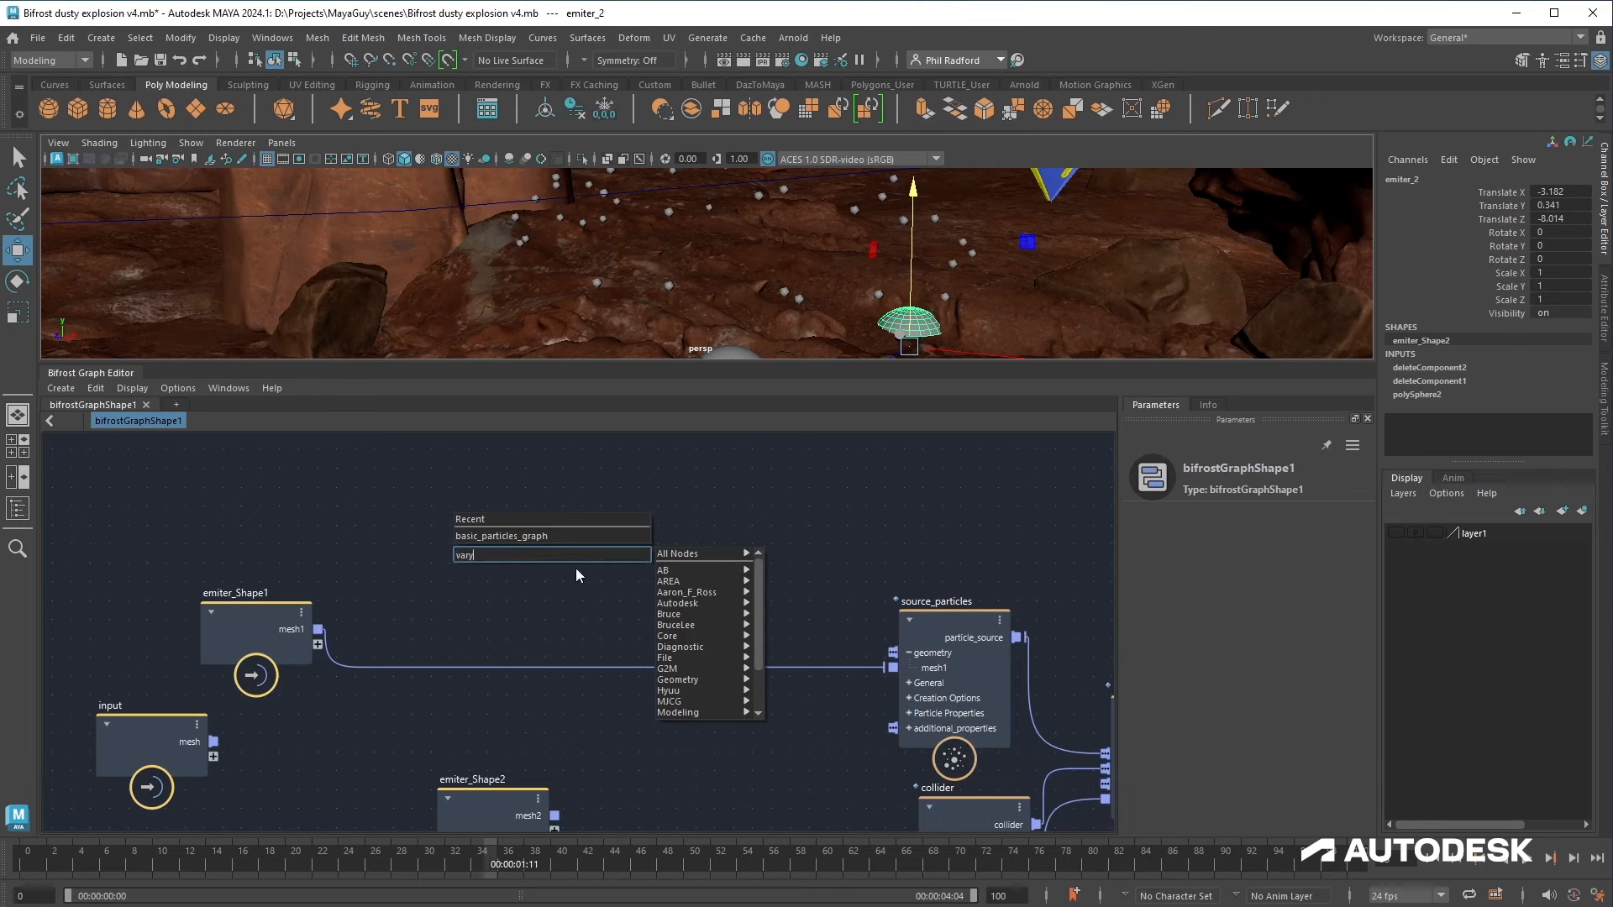
key("Return")
left_click_drag(611, 600, 653, 548)
left_click(1267, 573)
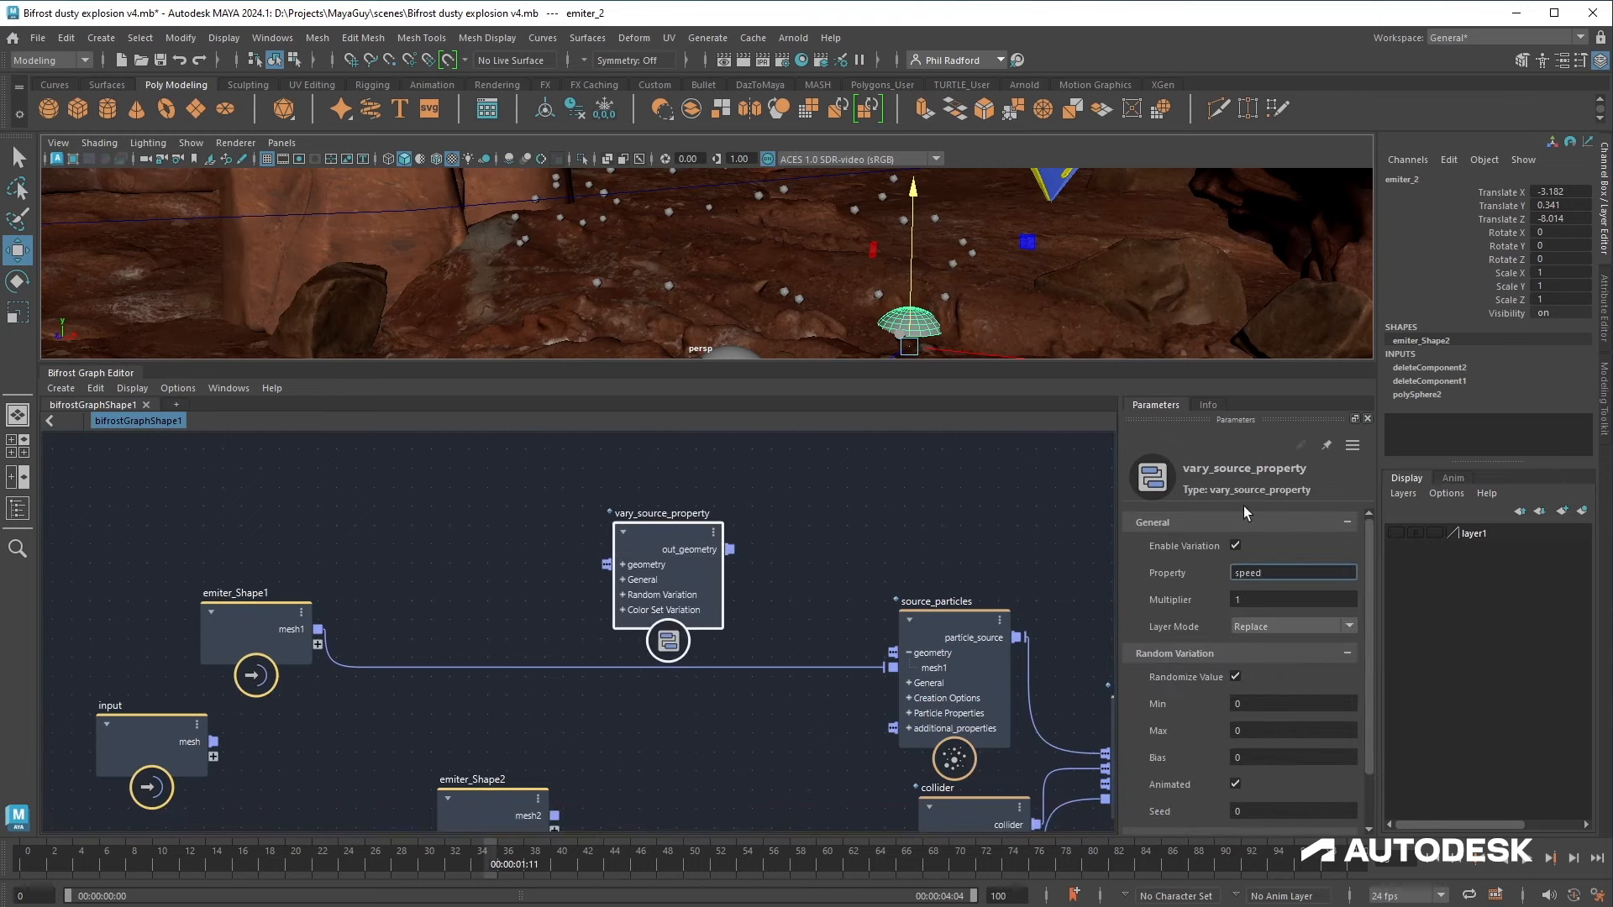
Step: Read the vary_source_property documentation listing which source properties can be varied
left_click(1210, 406)
scroll(1241, 619, "down", 10)
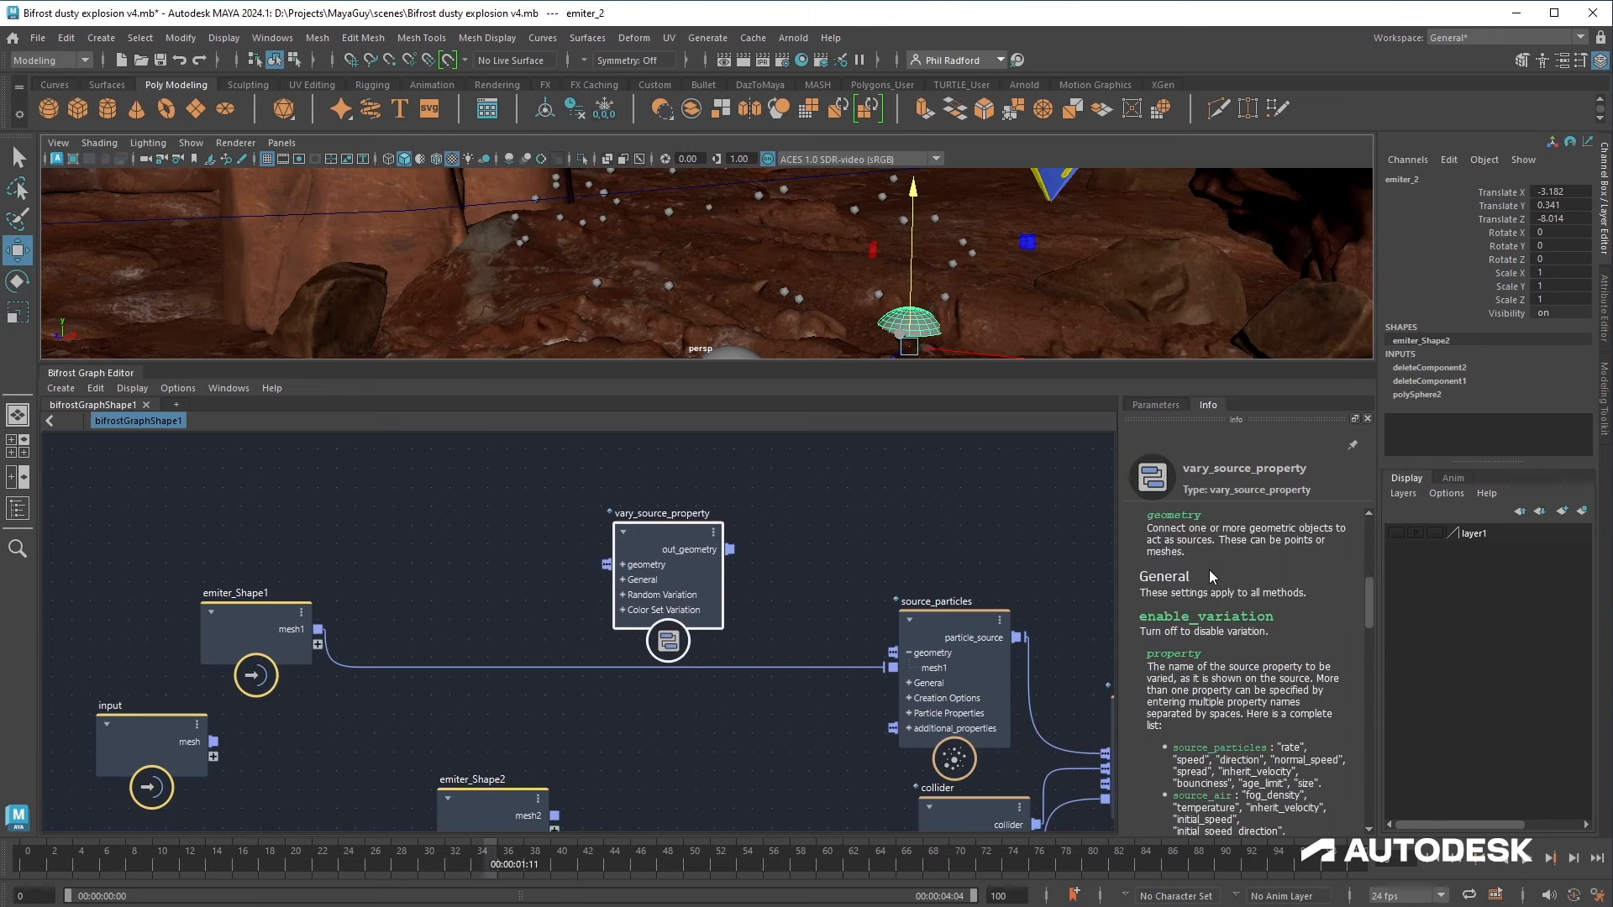
left_click_drag(1187, 600, 1337, 632)
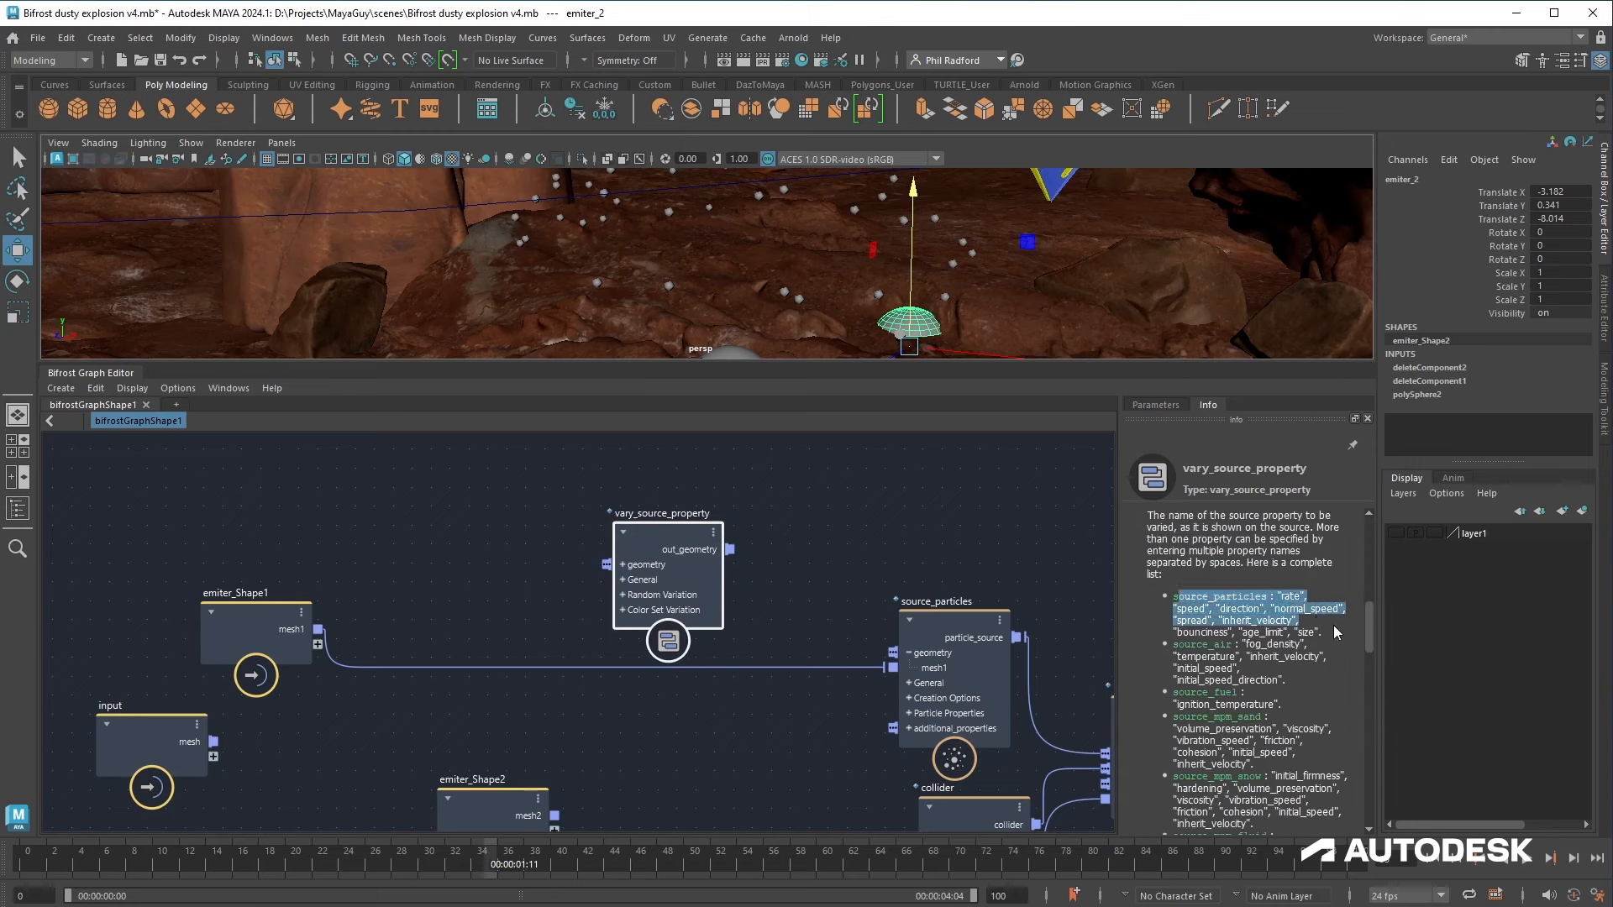
left_click_drag(695, 565, 608, 556)
left_click(1149, 406)
Step: Set the vary_source_property random Max to 5 and Min to 0.02
left_click(954, 685)
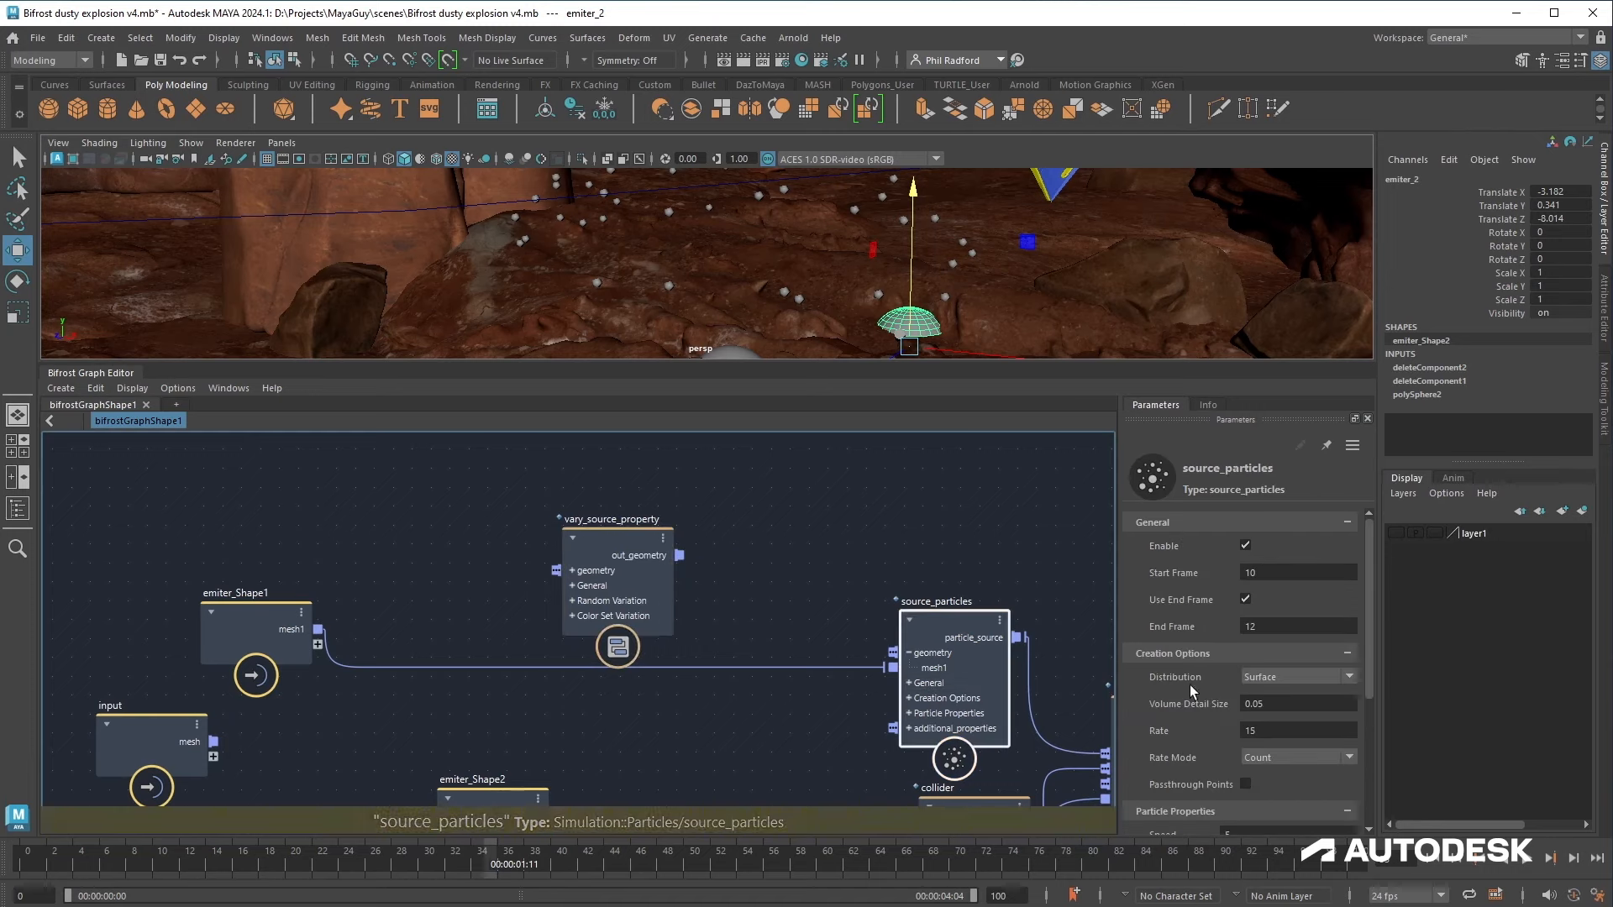
scroll(1244, 672, "down", 5)
left_click(1248, 611)
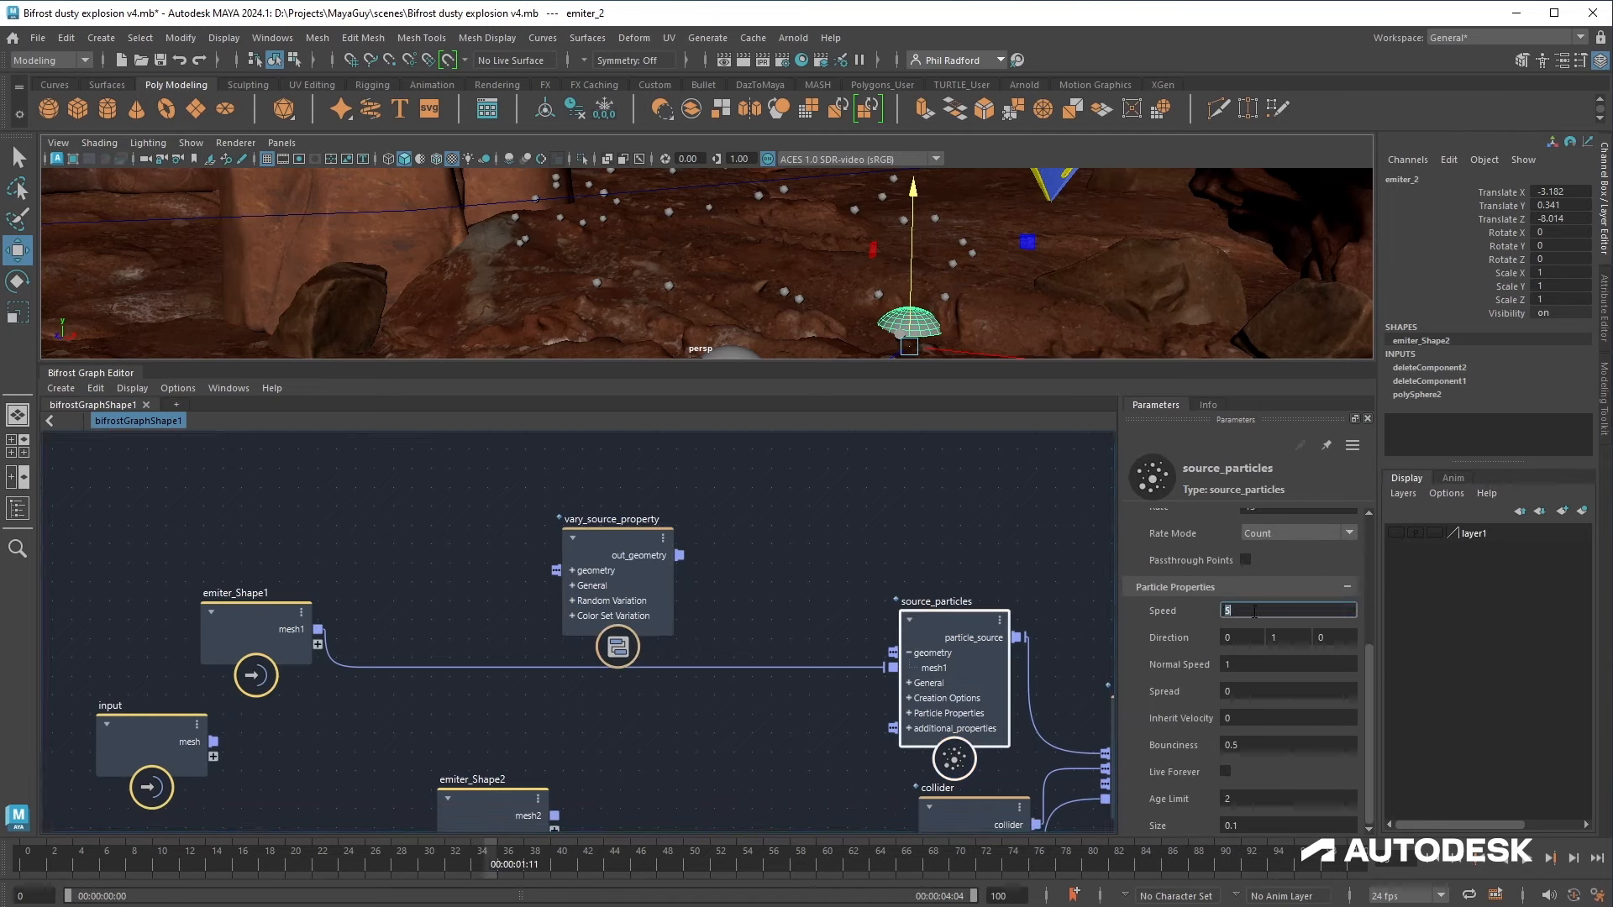
left_click(595, 574)
left_click(1283, 666)
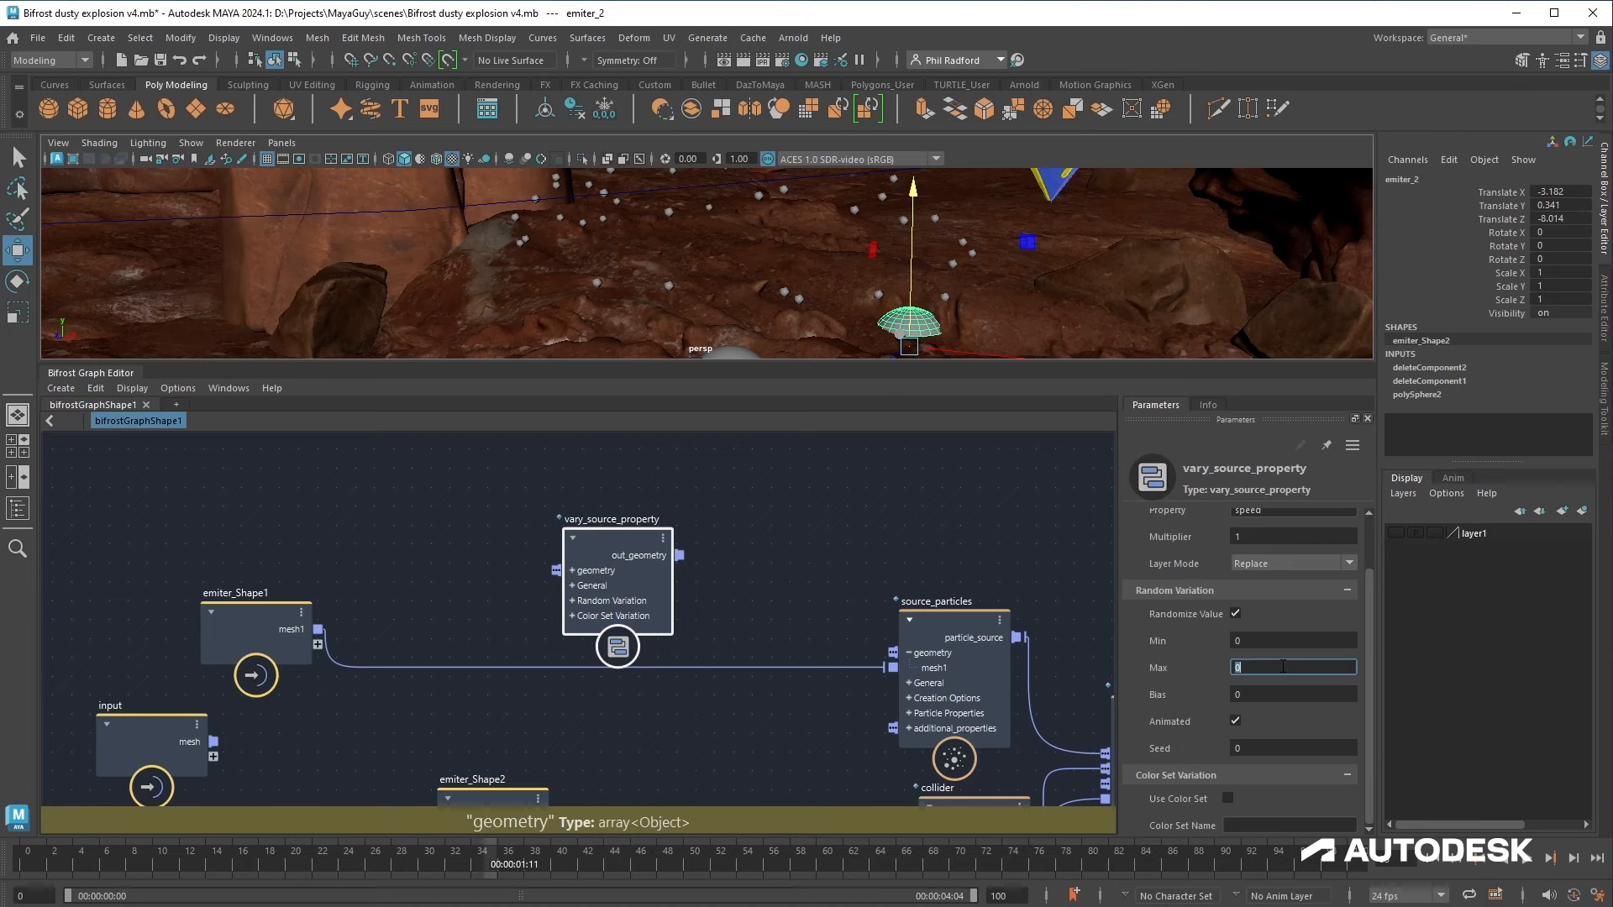
type("5")
left_click(1283, 643)
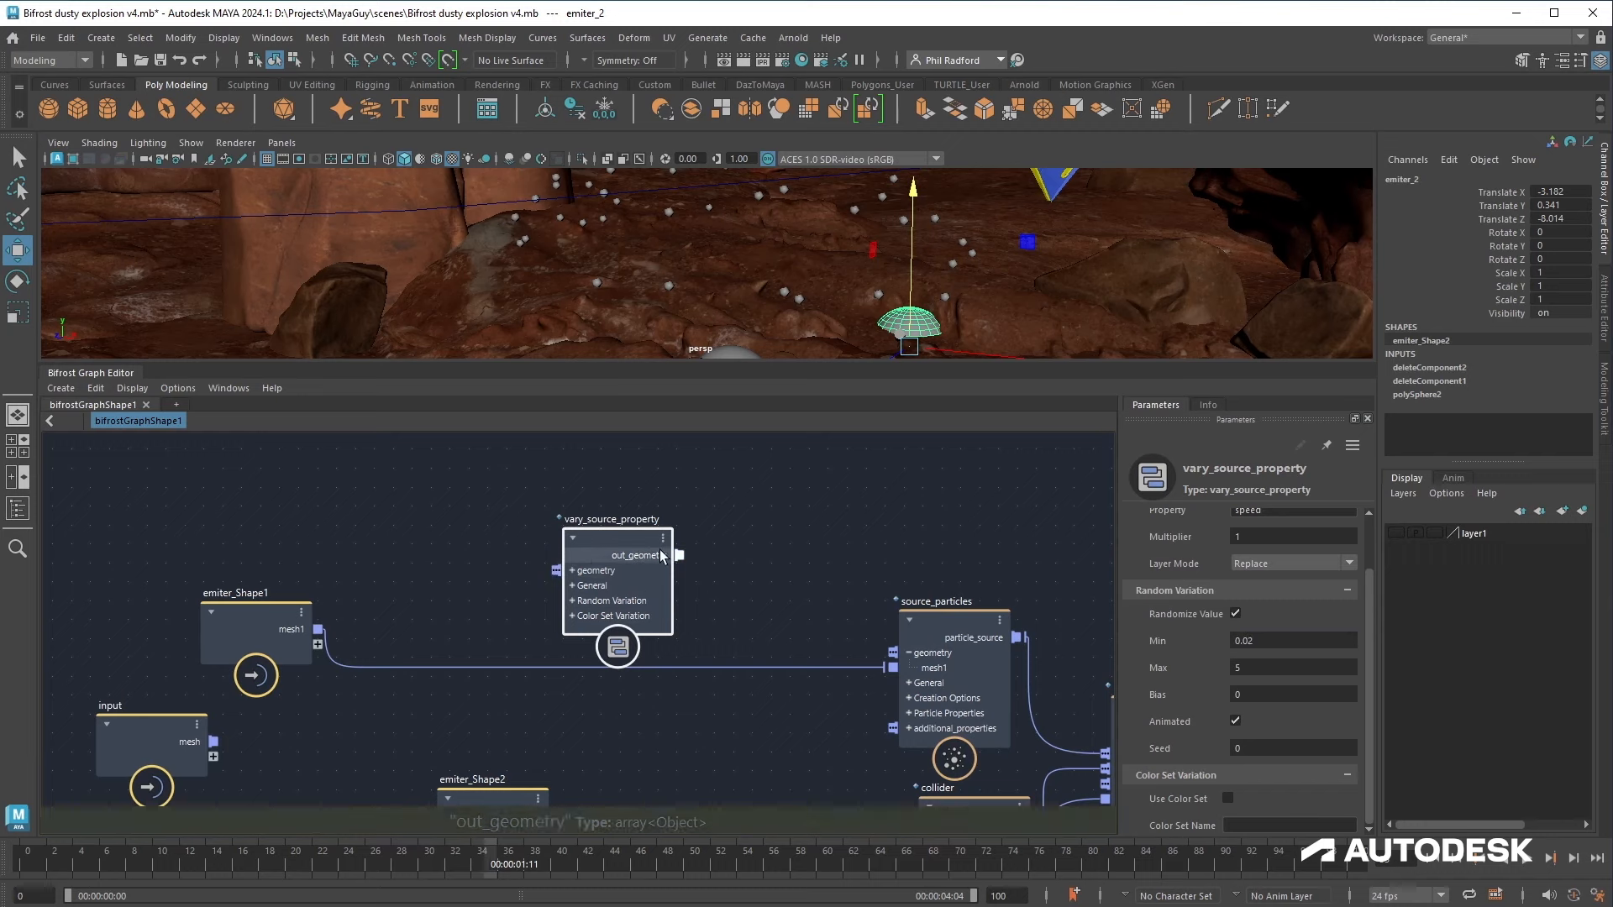
Step: Paste a duplicate of the vary_source_property node
left_click_drag(641, 556, 760, 551)
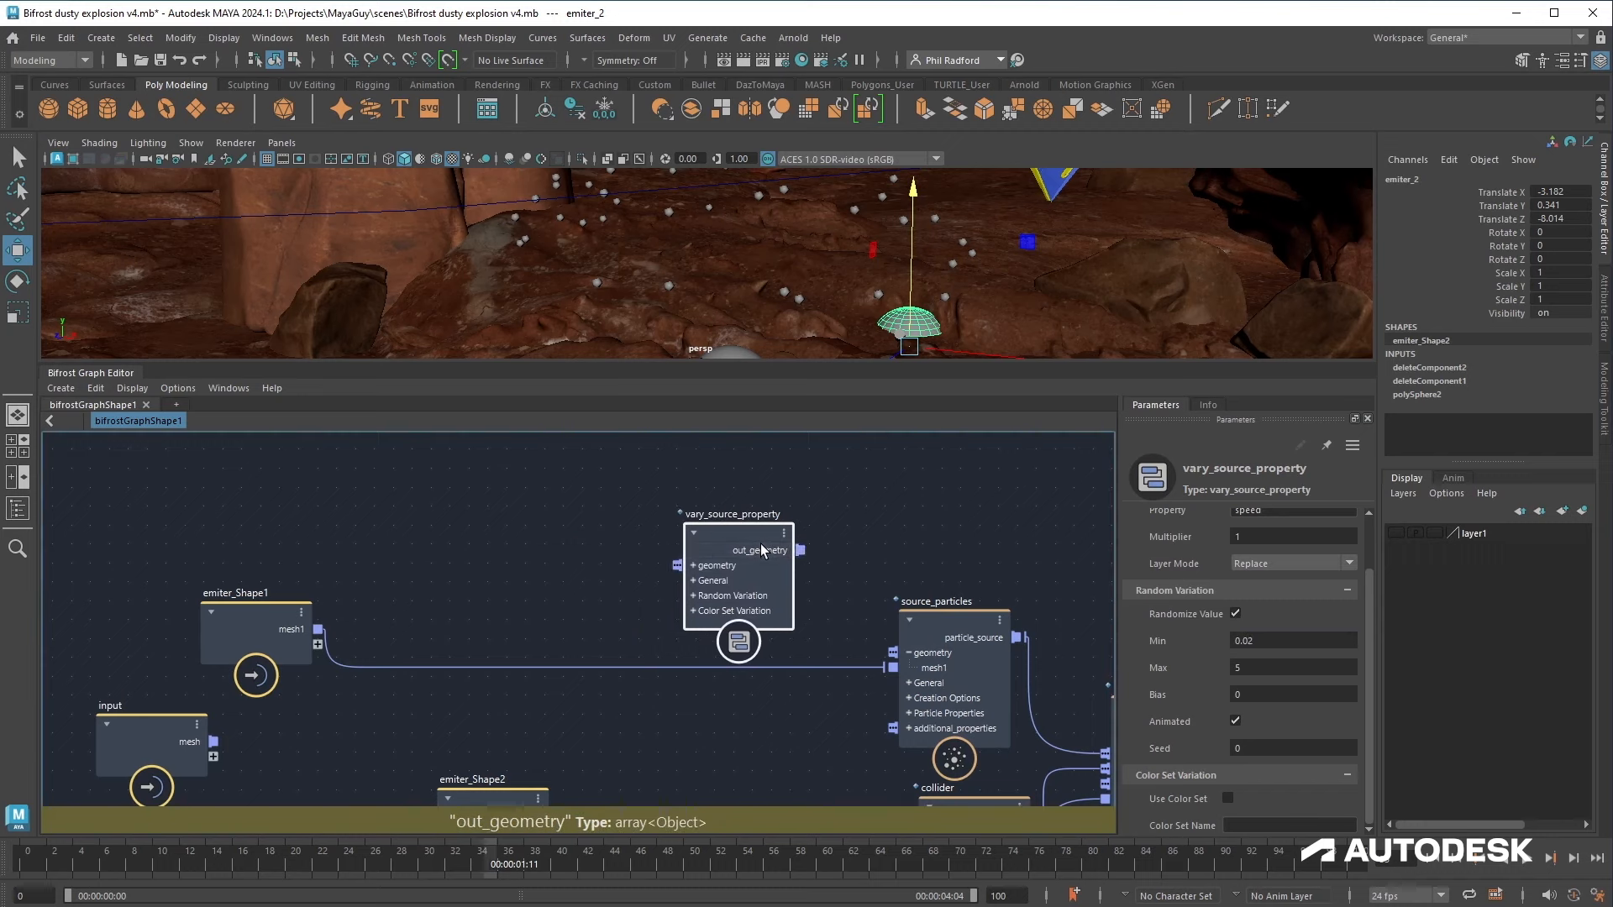
key("ctrl+v")
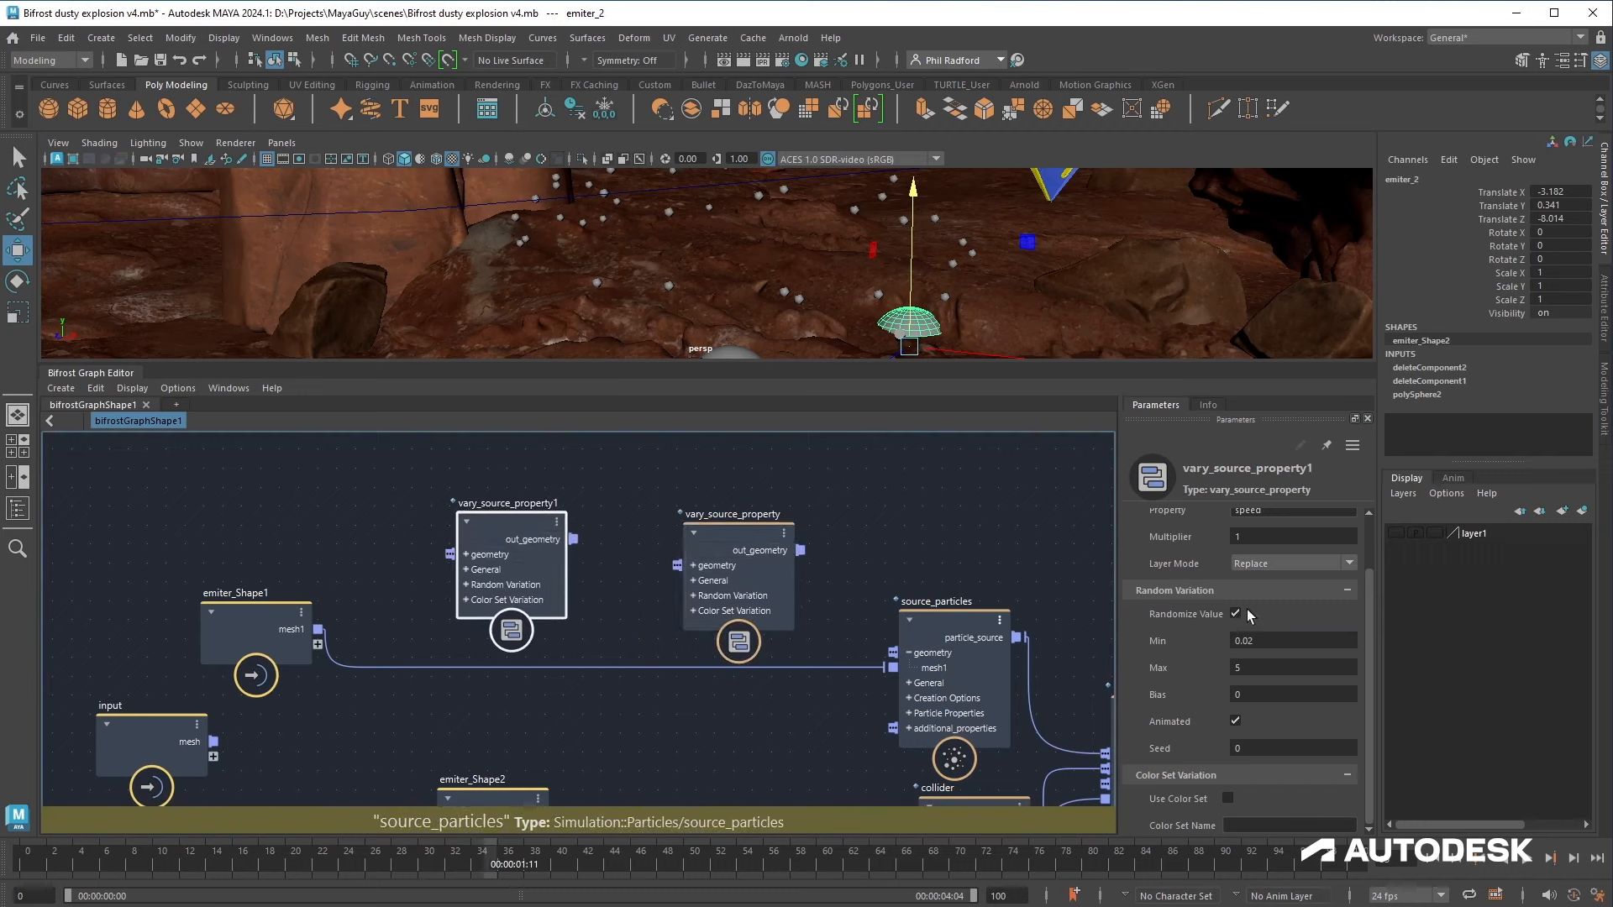
Step: Set vary_source_property1's Property to normal_speed with random Min 0.1 and Max 1
scroll(1250, 616, "up", 2)
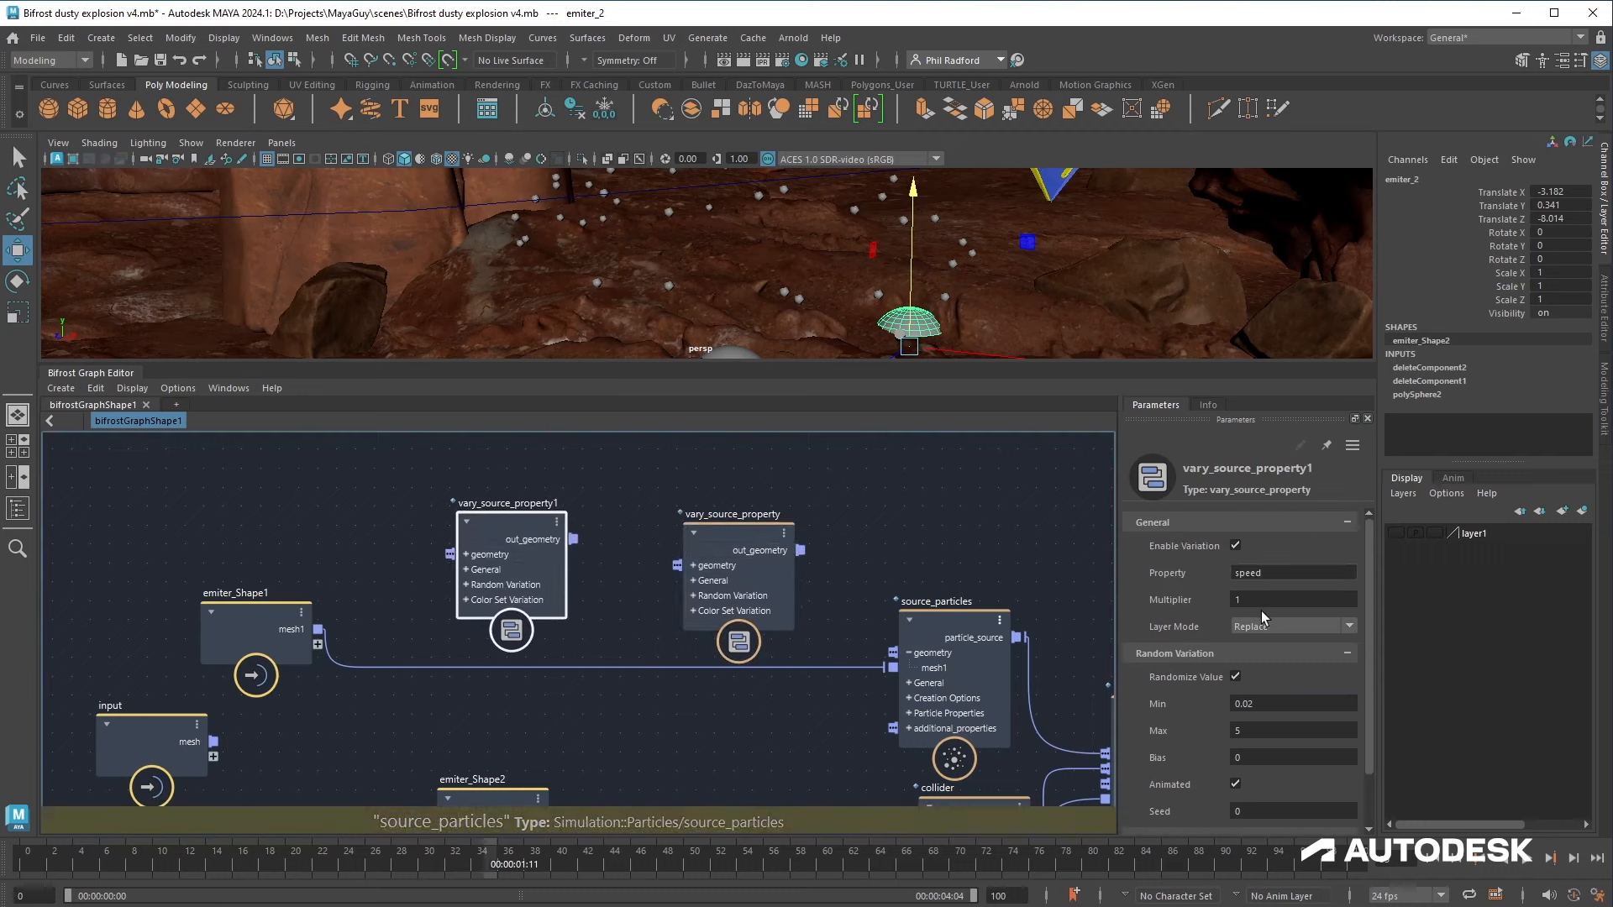
left_click(1236, 574)
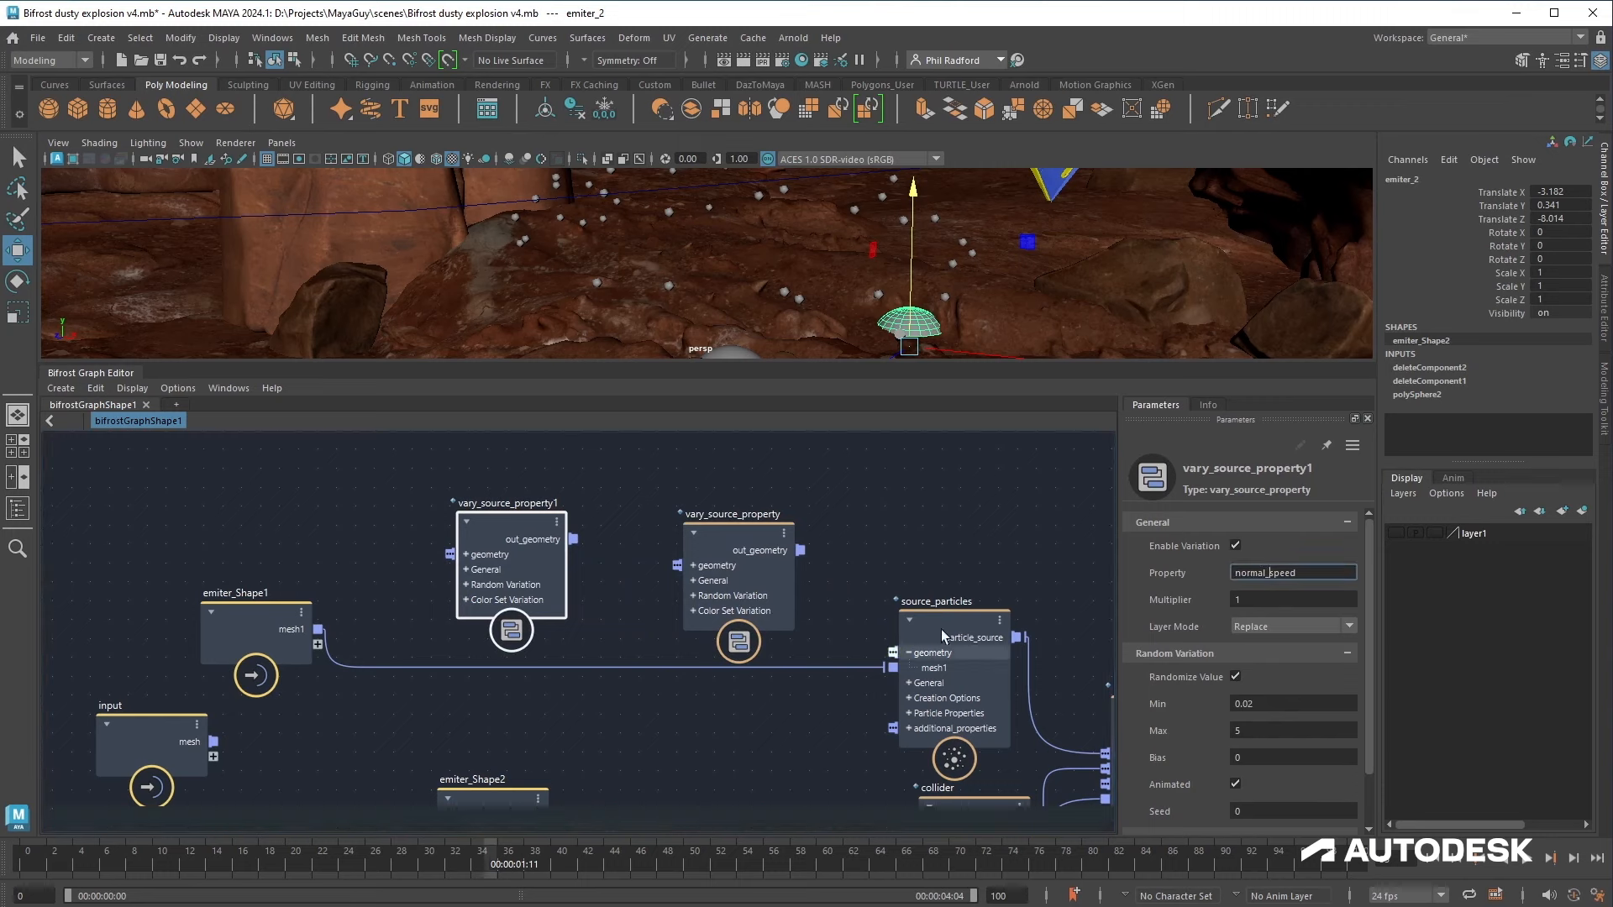
left_click(954, 759)
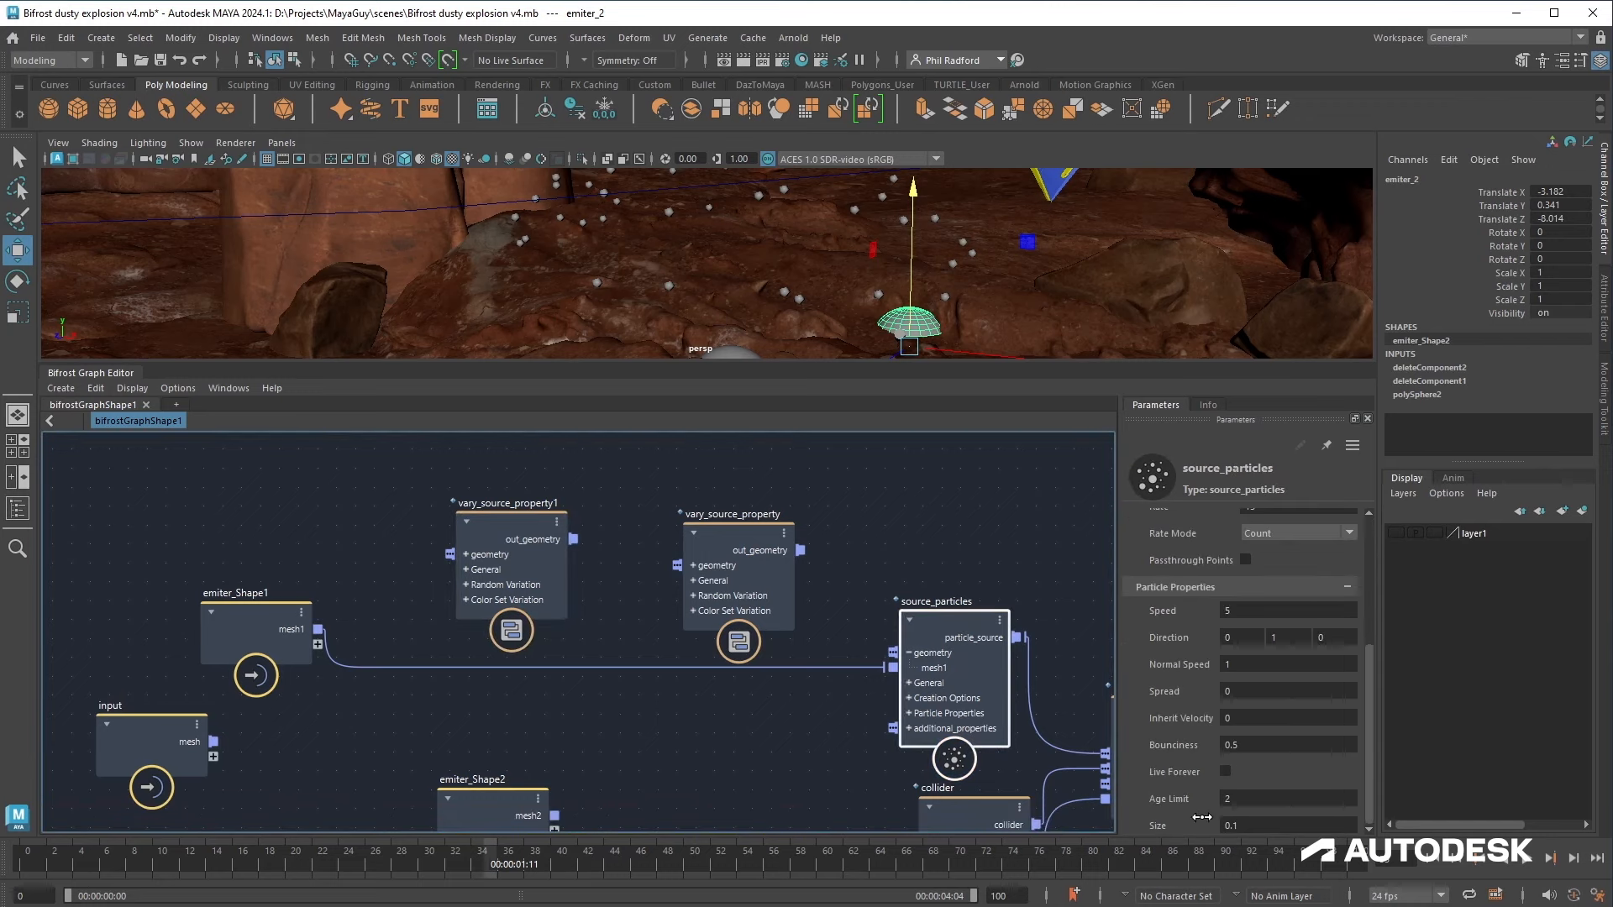
left_click(509, 570)
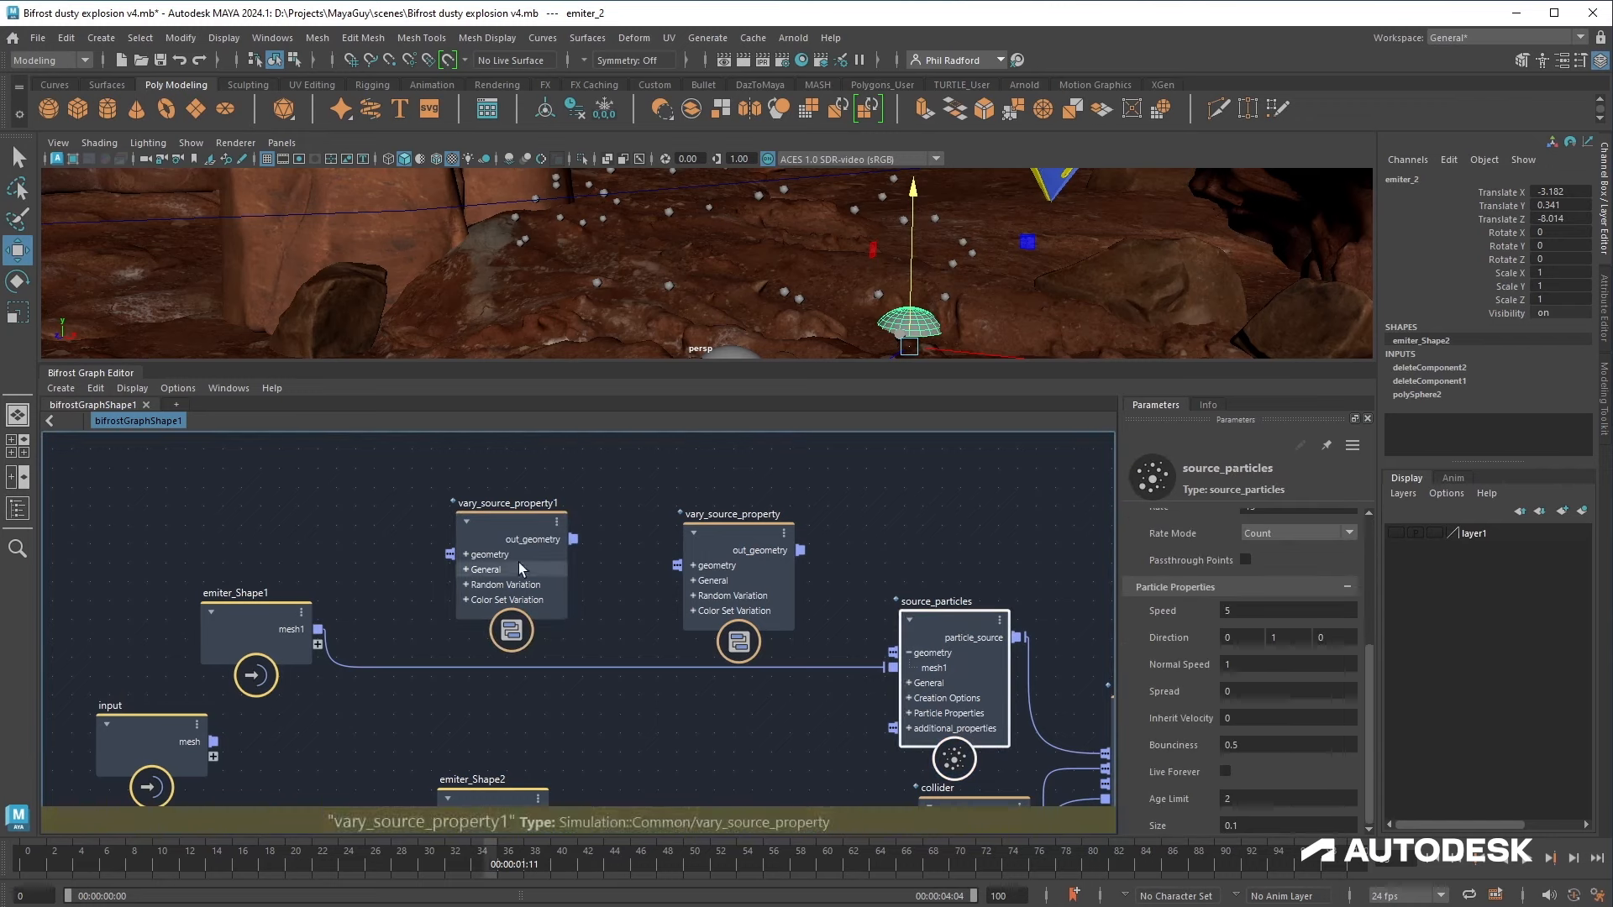
left_click(1257, 731)
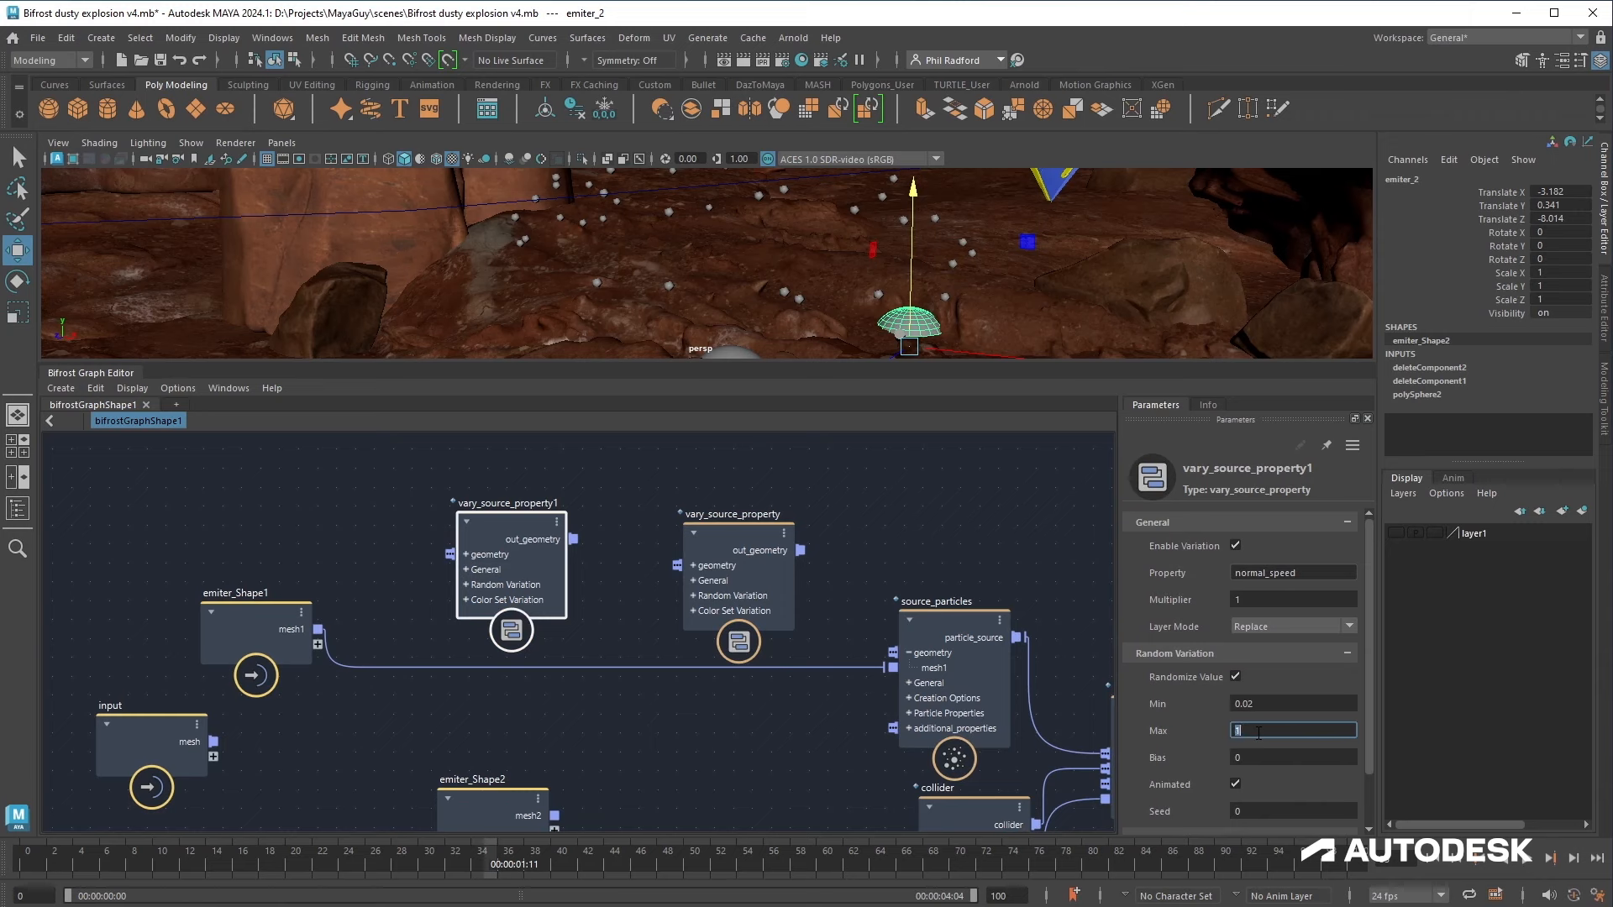
left_click(1278, 702)
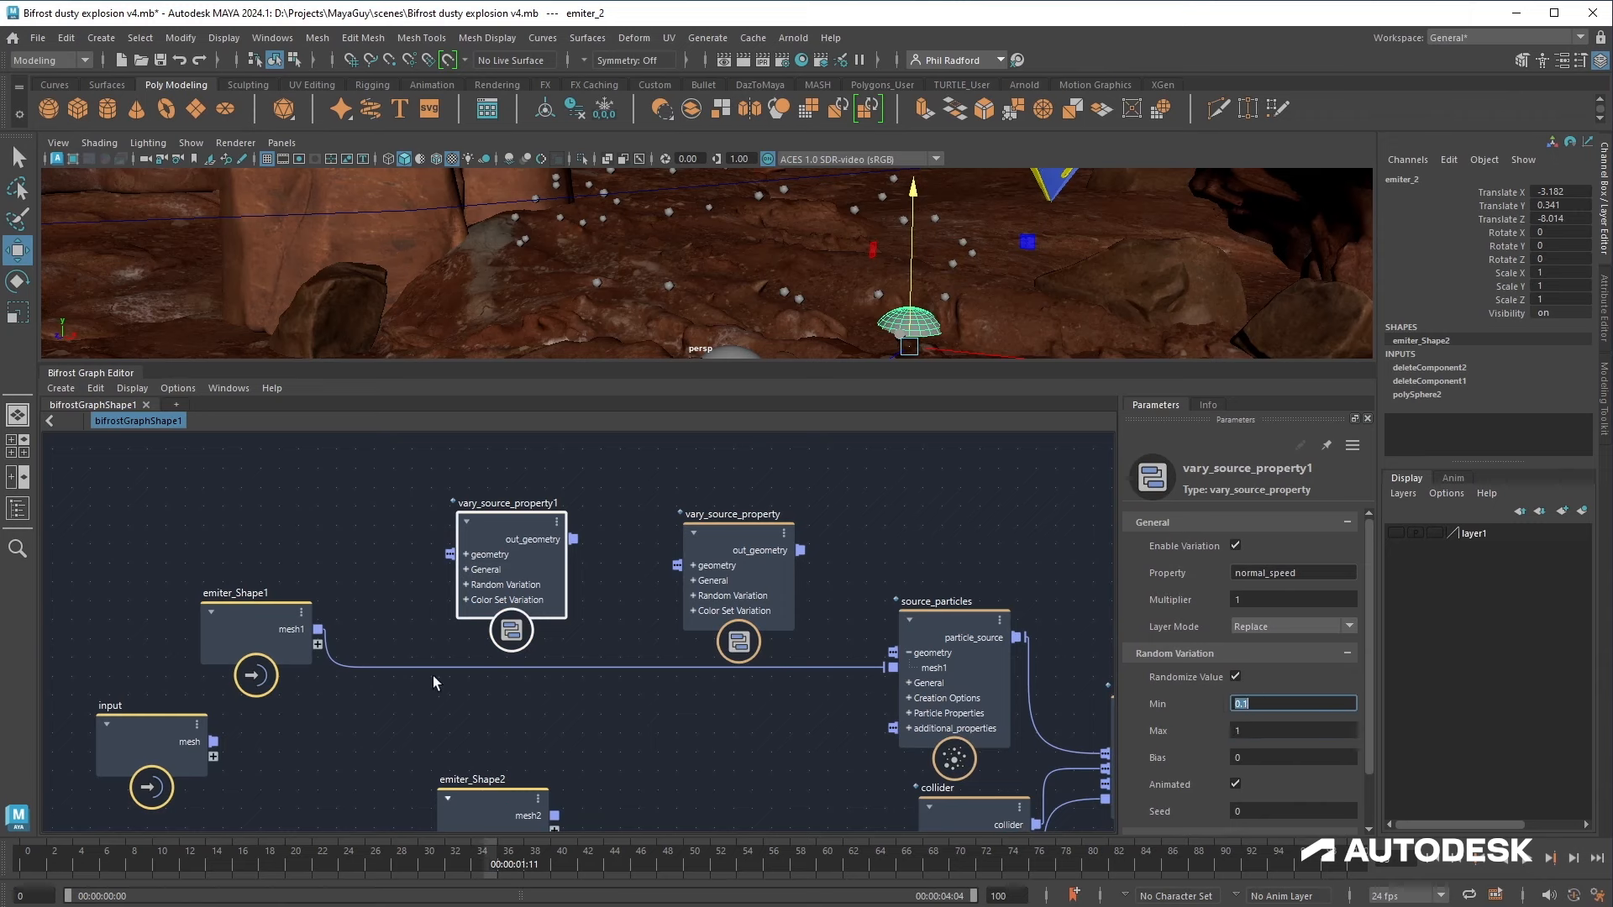
type("0.1")
key("Return")
Step: Duplicate vary_source_property1 and place the copy to its left
left_click_drag(533, 556, 398, 559)
key("ctrl+d")
left_click_drag(290, 620, 96, 605)
left_click_drag(426, 560, 409, 571)
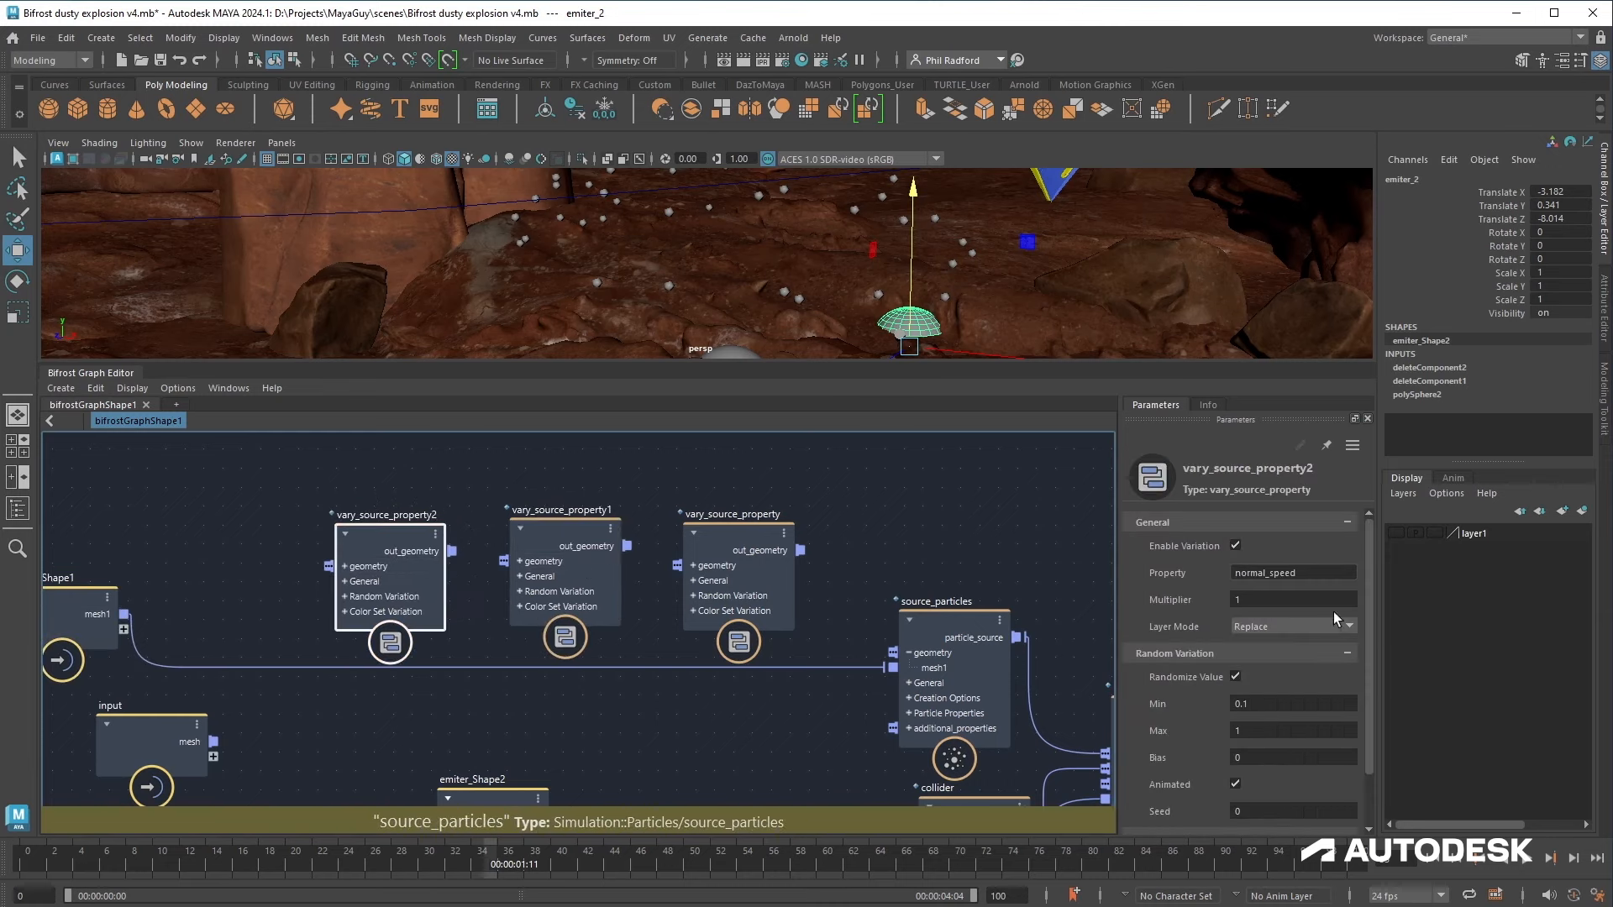
Step: Set vary_source_property2's Property to size with random Min 0.009 and Max 0.1
double_click(1317, 573)
type("size")
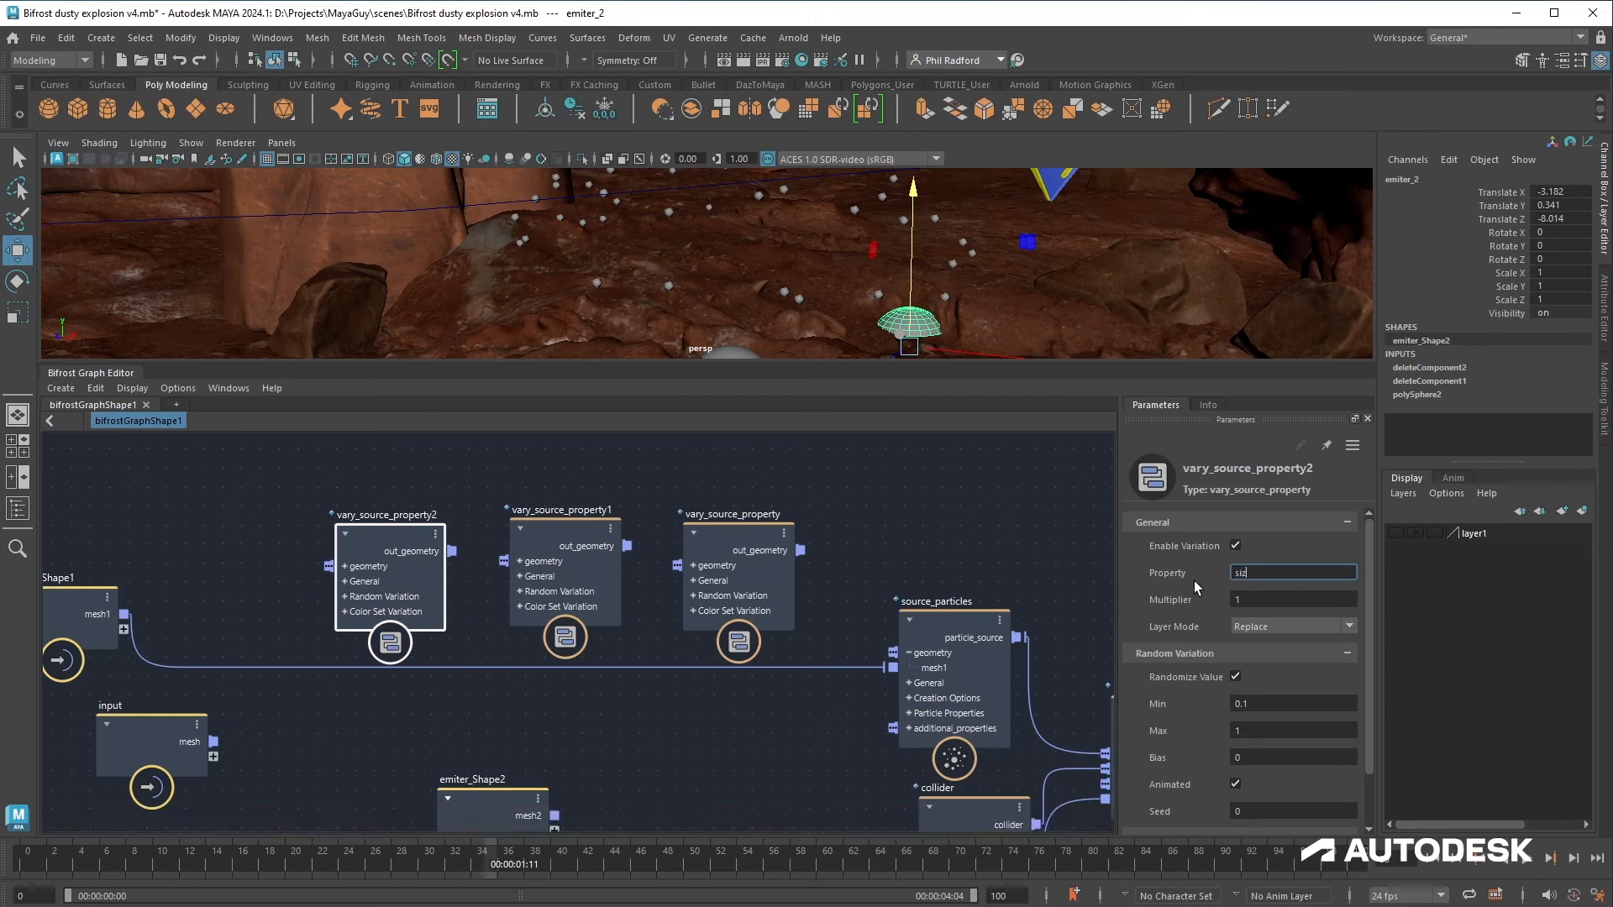
double_click(1267, 731)
double_click(1268, 704)
type("0.009")
key("Return")
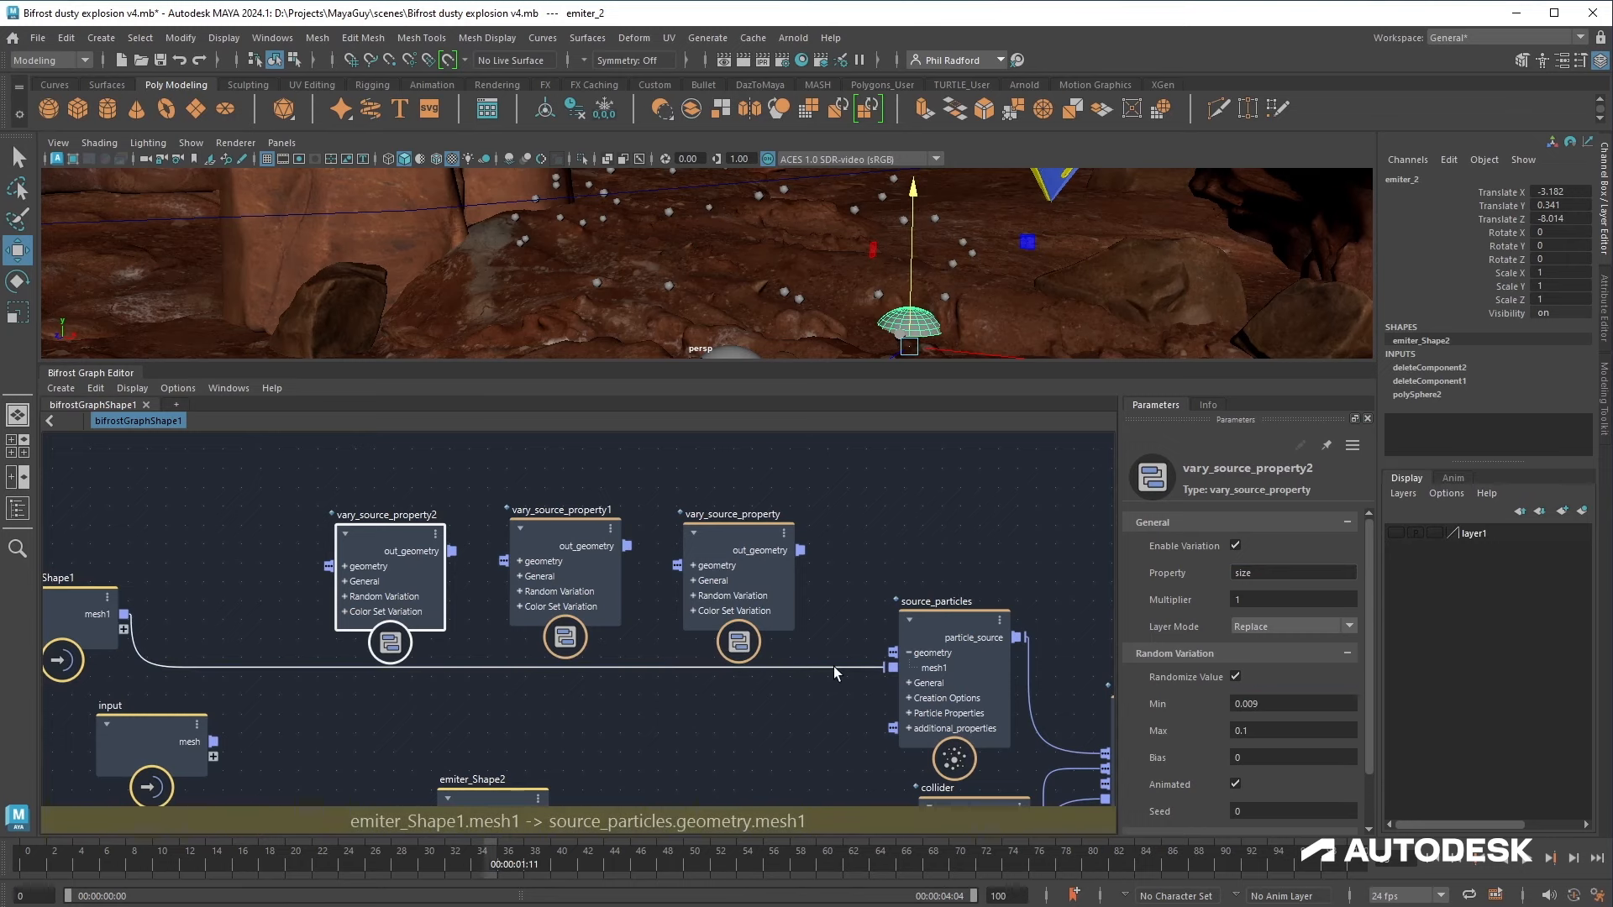
Step: Chain emiter_Shape1's mesh through vary_source_property2, vary_source_property1 and vary_source_property into source_particles' geometry
left_click_drag(883, 668, 353, 571)
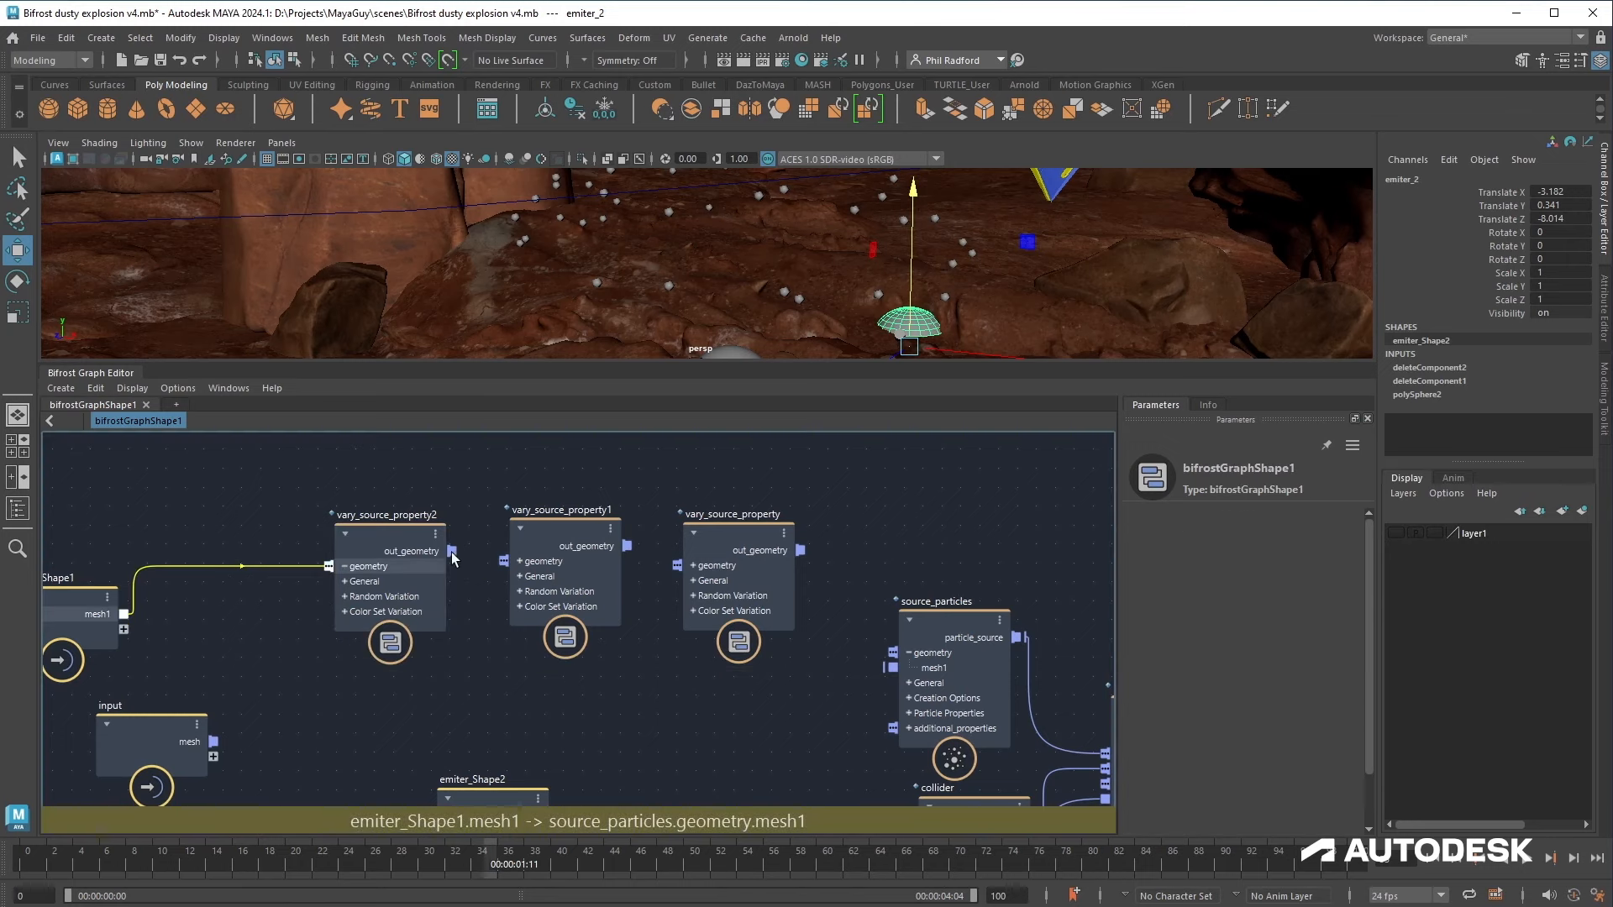
left_click_drag(452, 558, 504, 576)
left_click_drag(626, 546, 678, 566)
left_click_drag(801, 551, 892, 668)
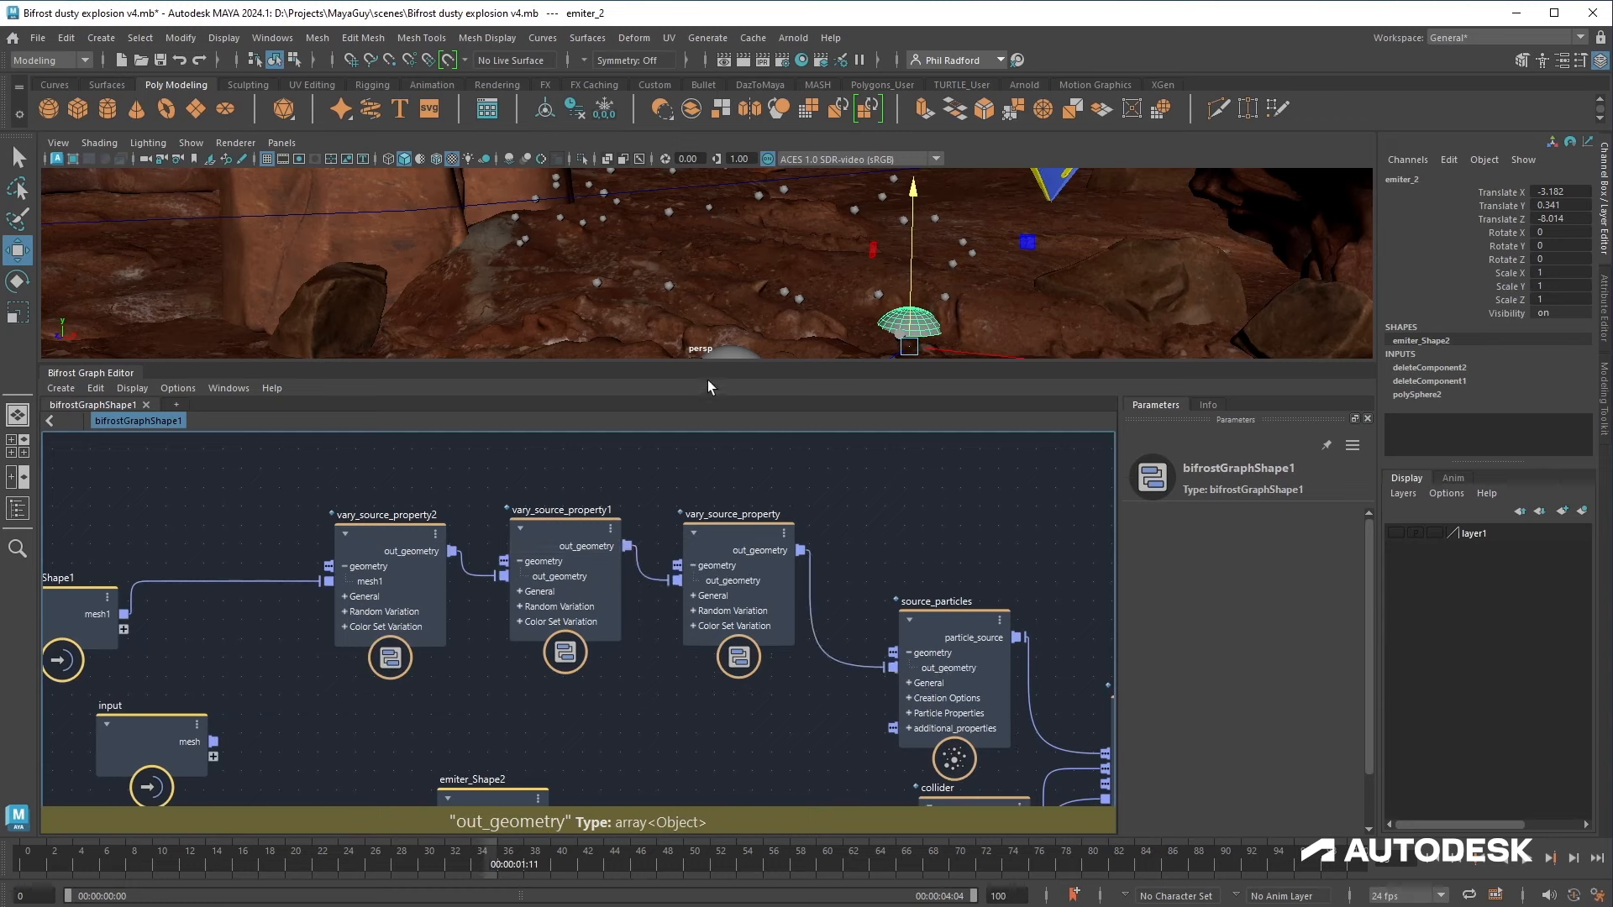
Step: Enlarge the viewport and play the simulation from the start to preview the varied particles
left_click_drag(710, 366, 714, 623)
left_click_drag(776, 461, 670, 471, "alt")
left_click(1426, 863)
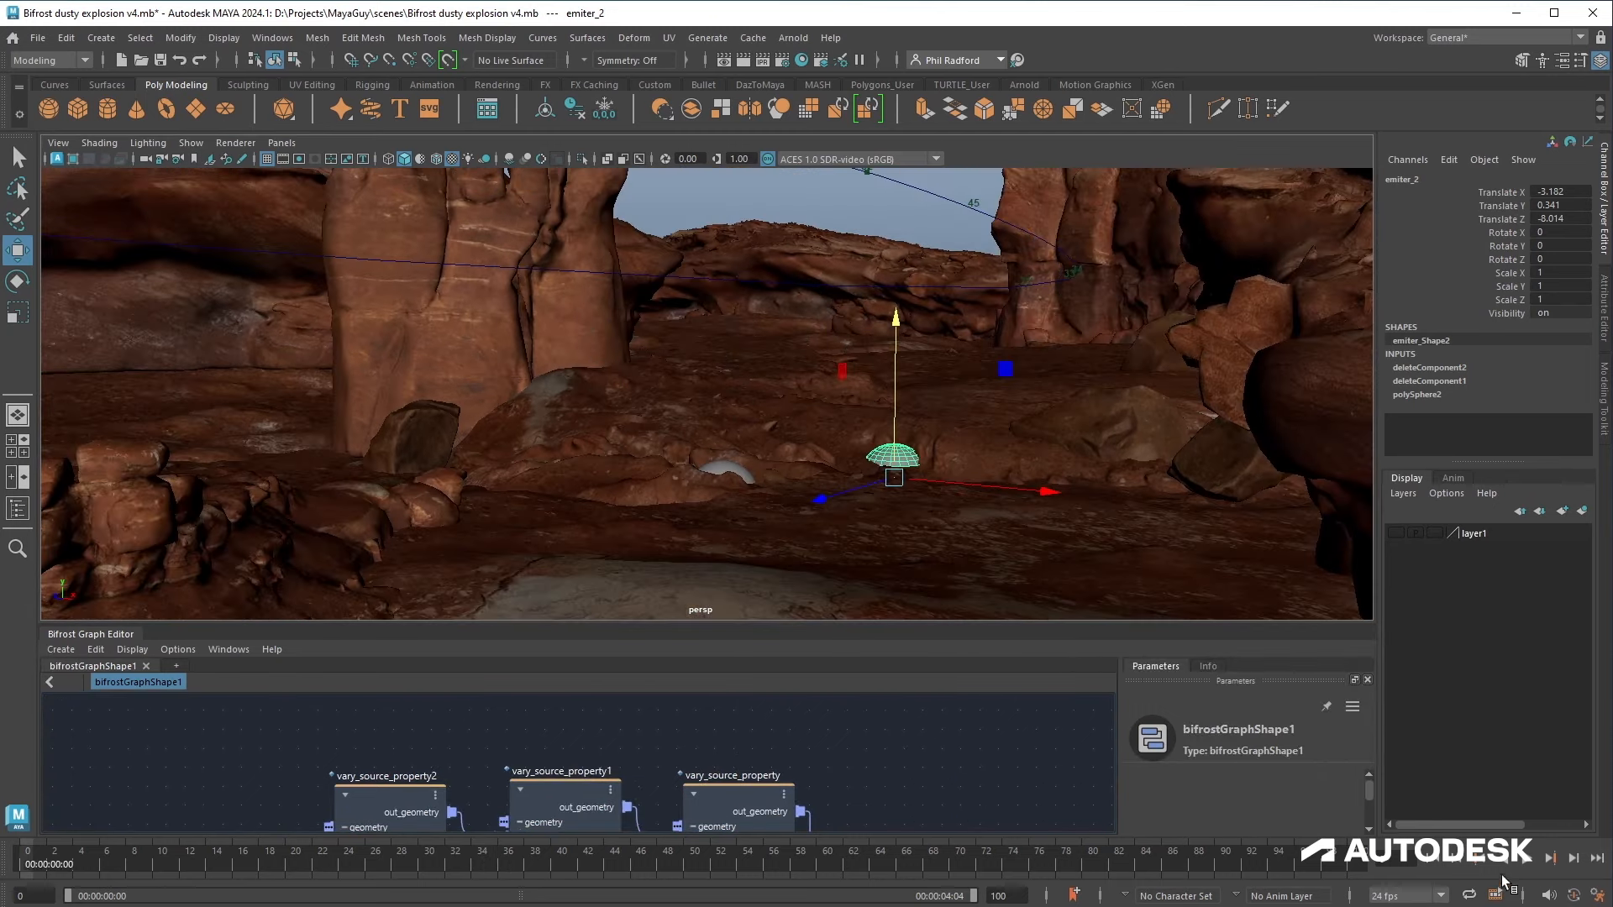
left_click(1529, 861)
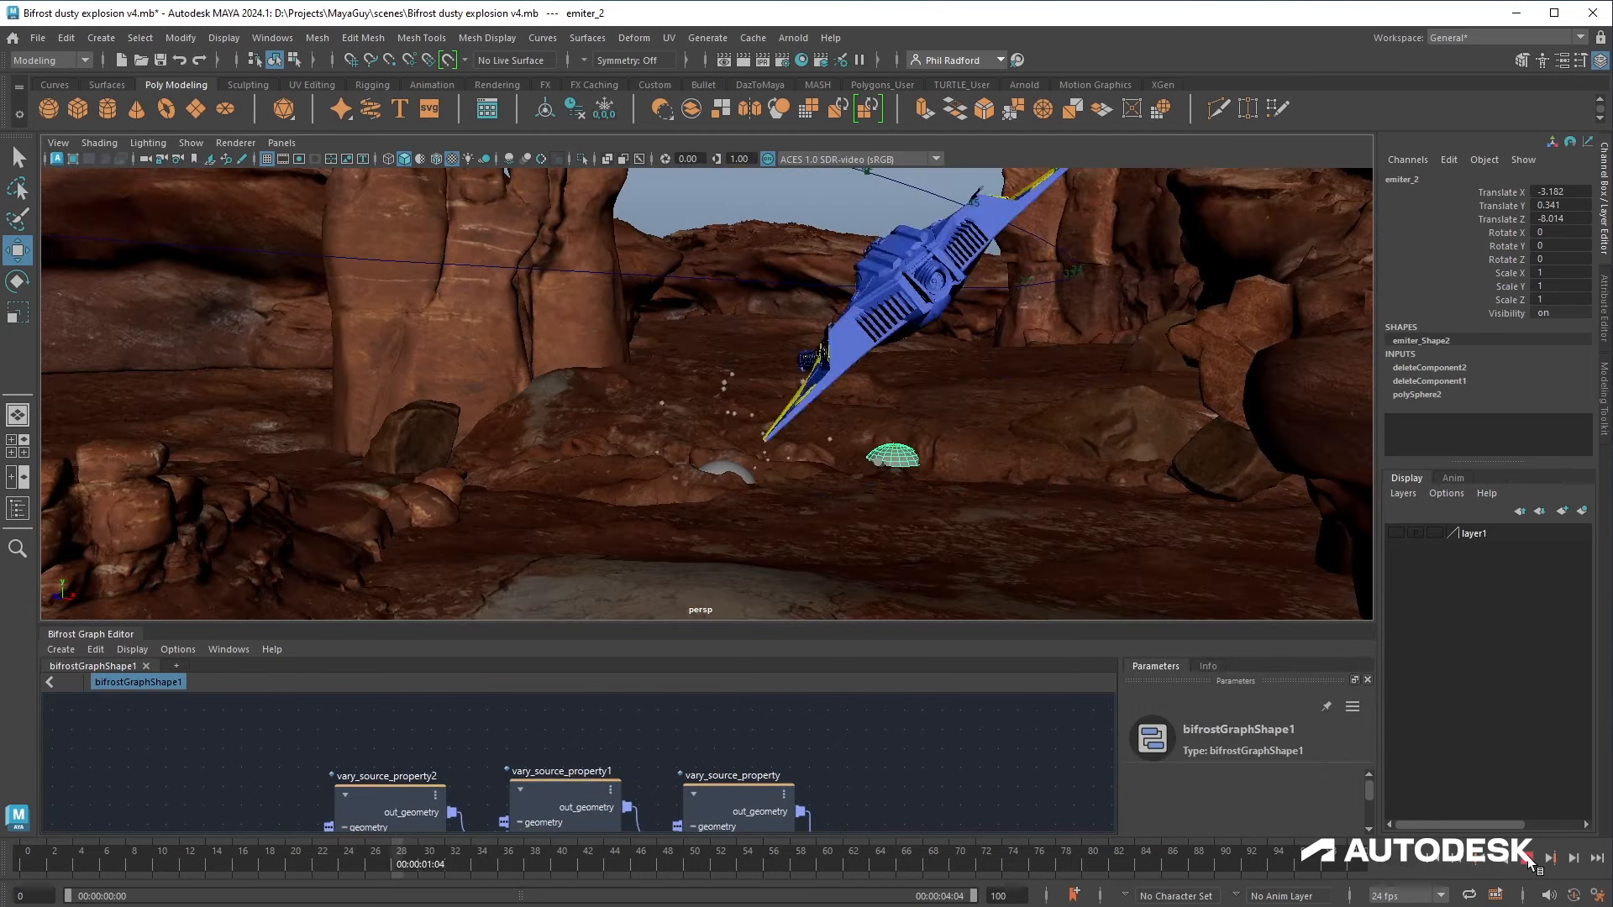
scroll(732, 544, "up", 3)
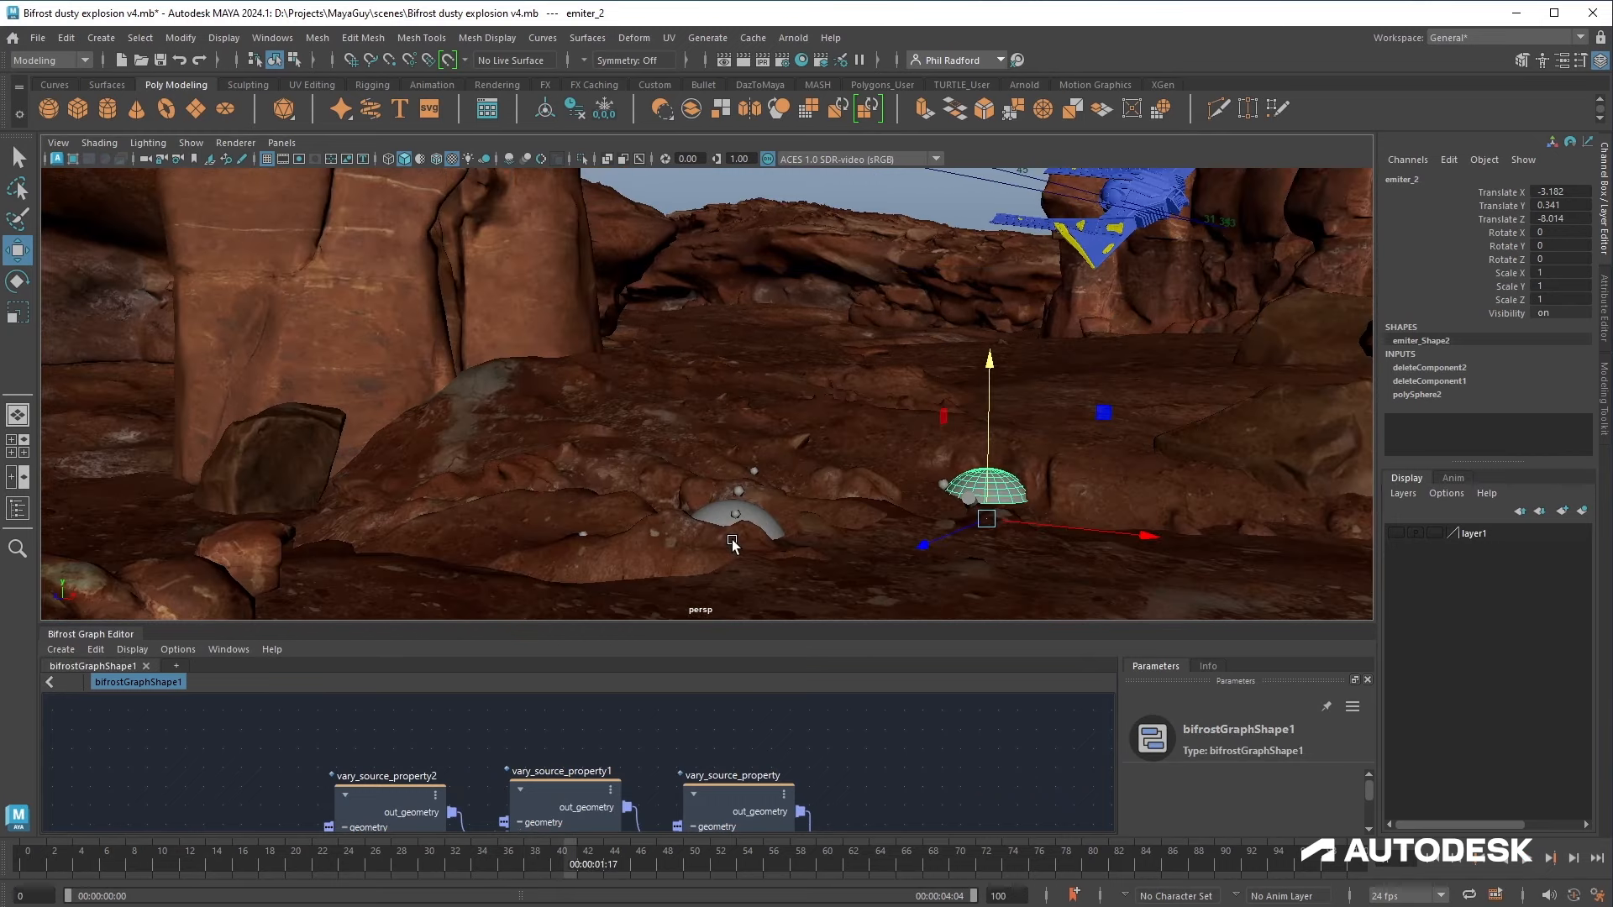
left_click(1428, 863)
left_click(1529, 861)
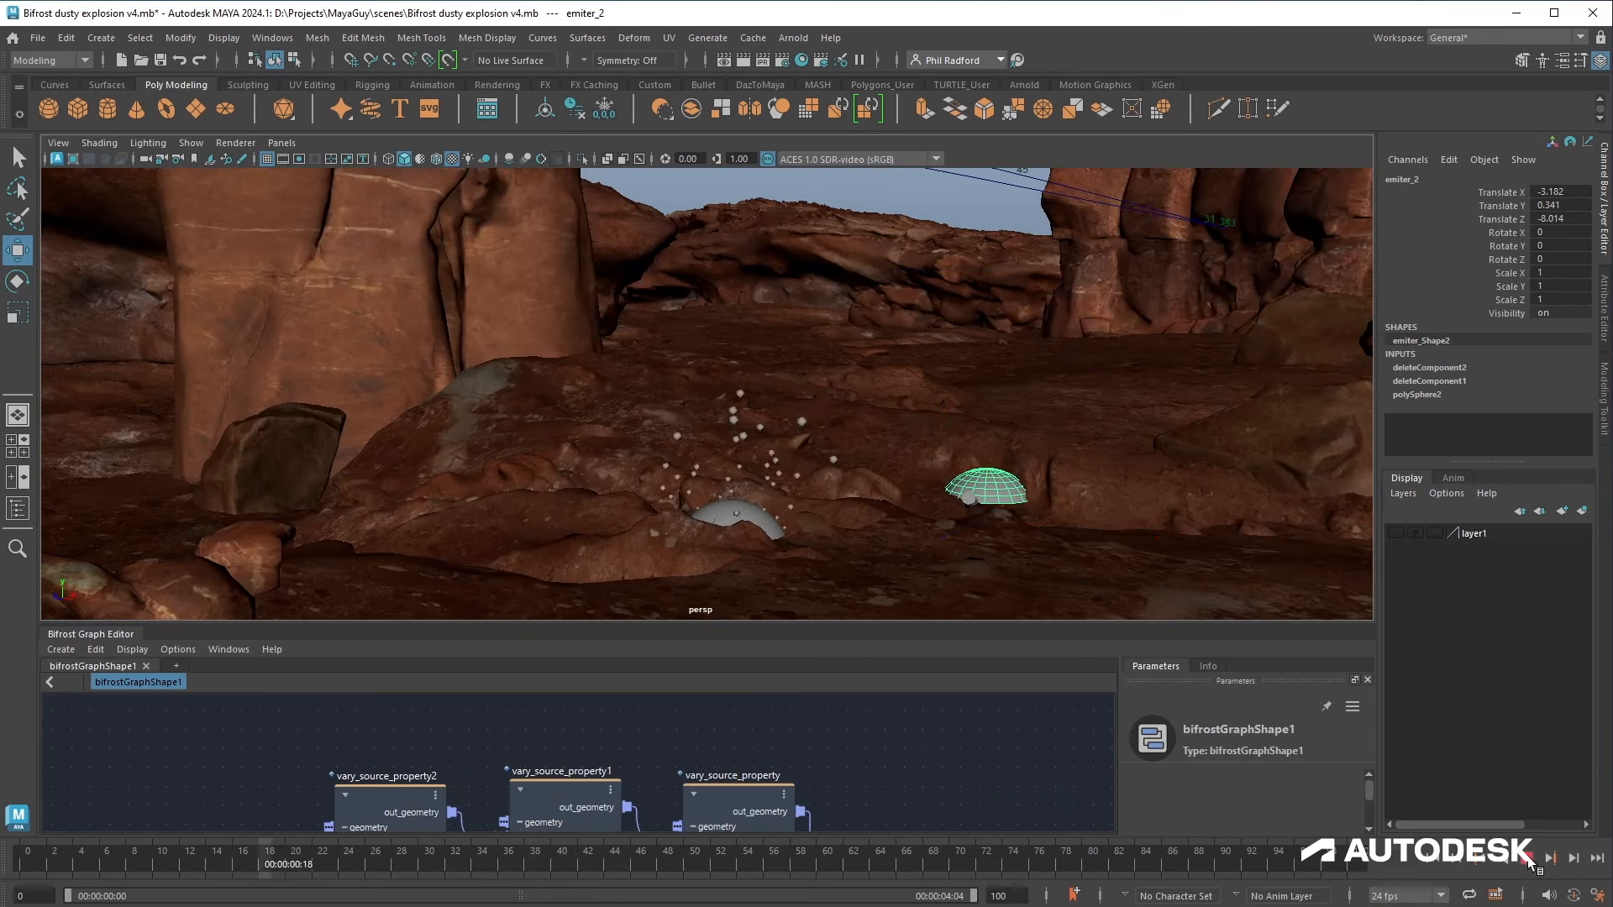
left_click(1433, 863)
left_click(1529, 861)
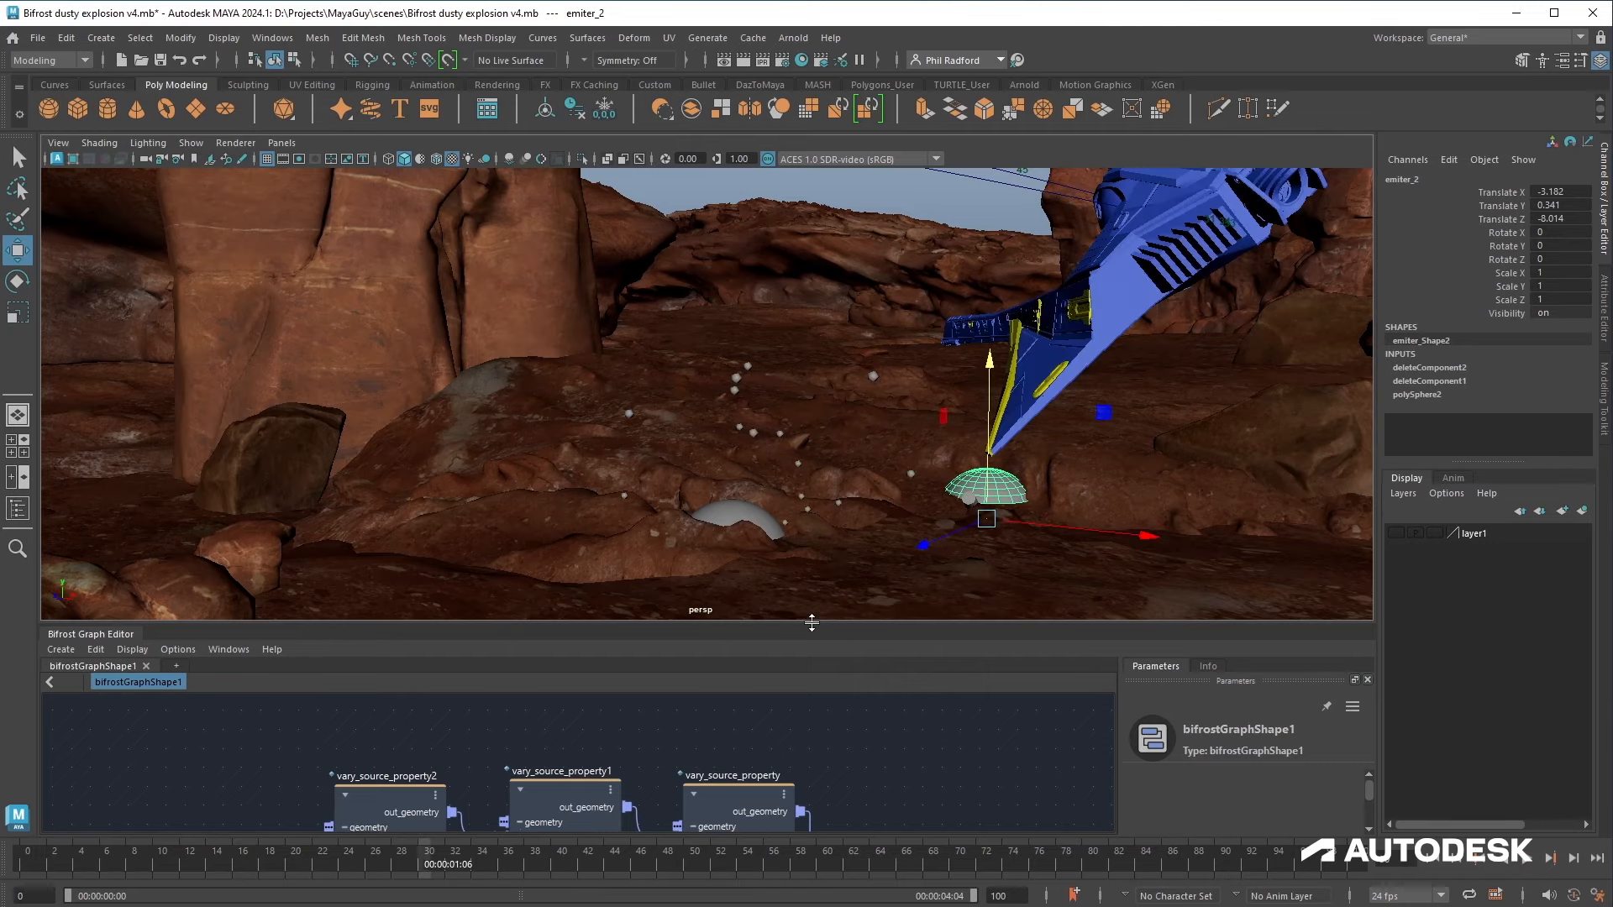
Step: Set the source_particles Rate to 20
left_click_drag(812, 623, 811, 418)
left_click(953, 697)
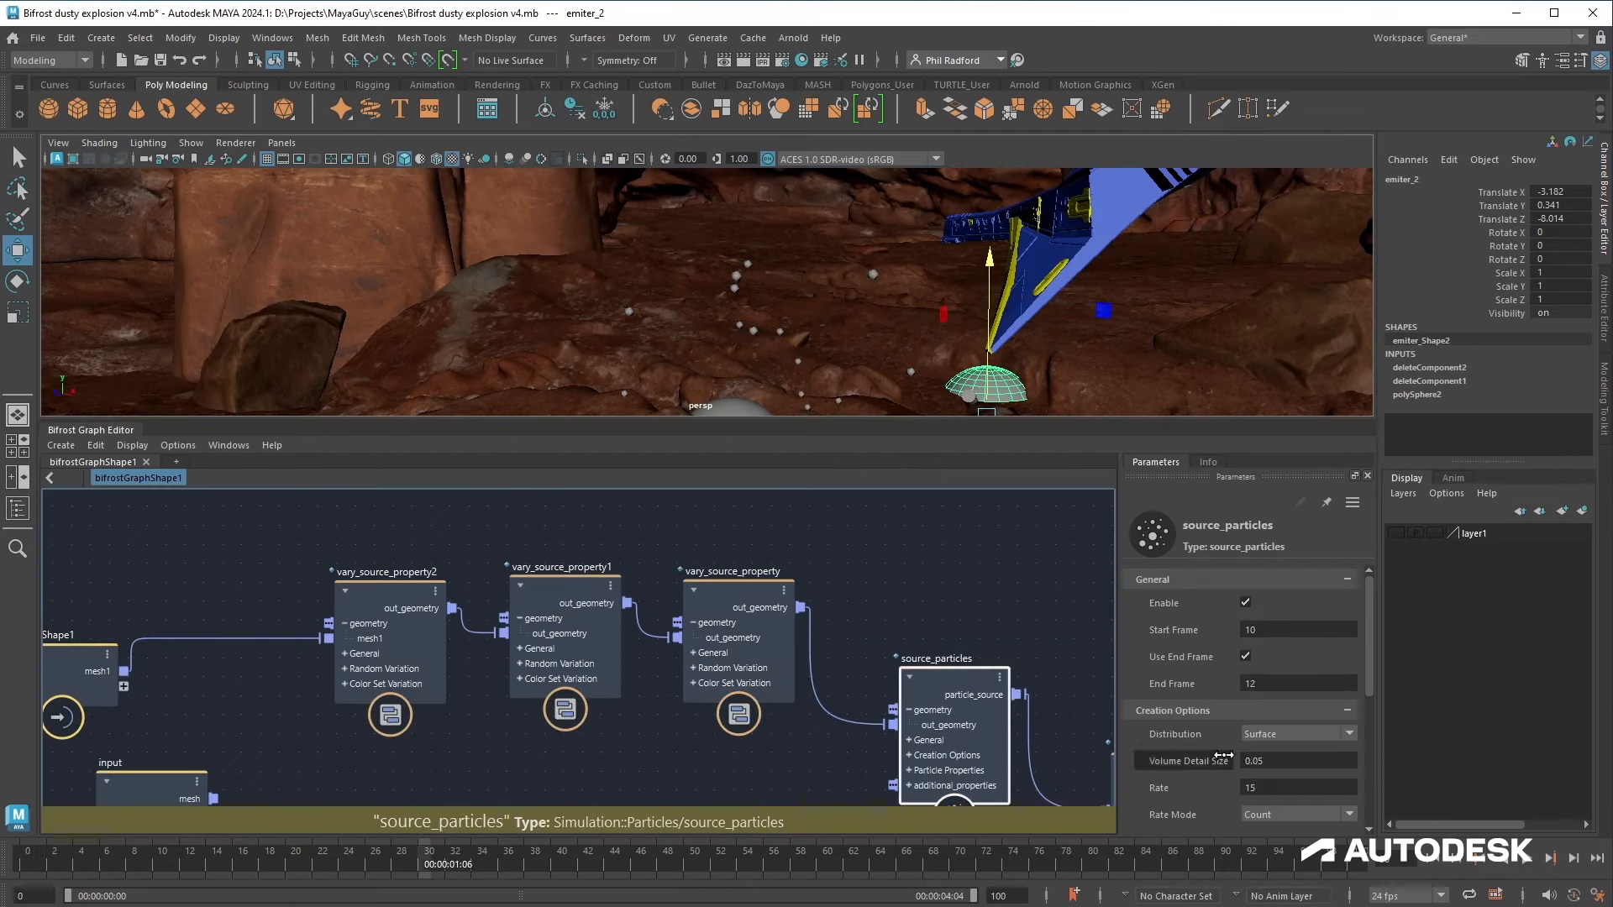
left_click(1265, 787)
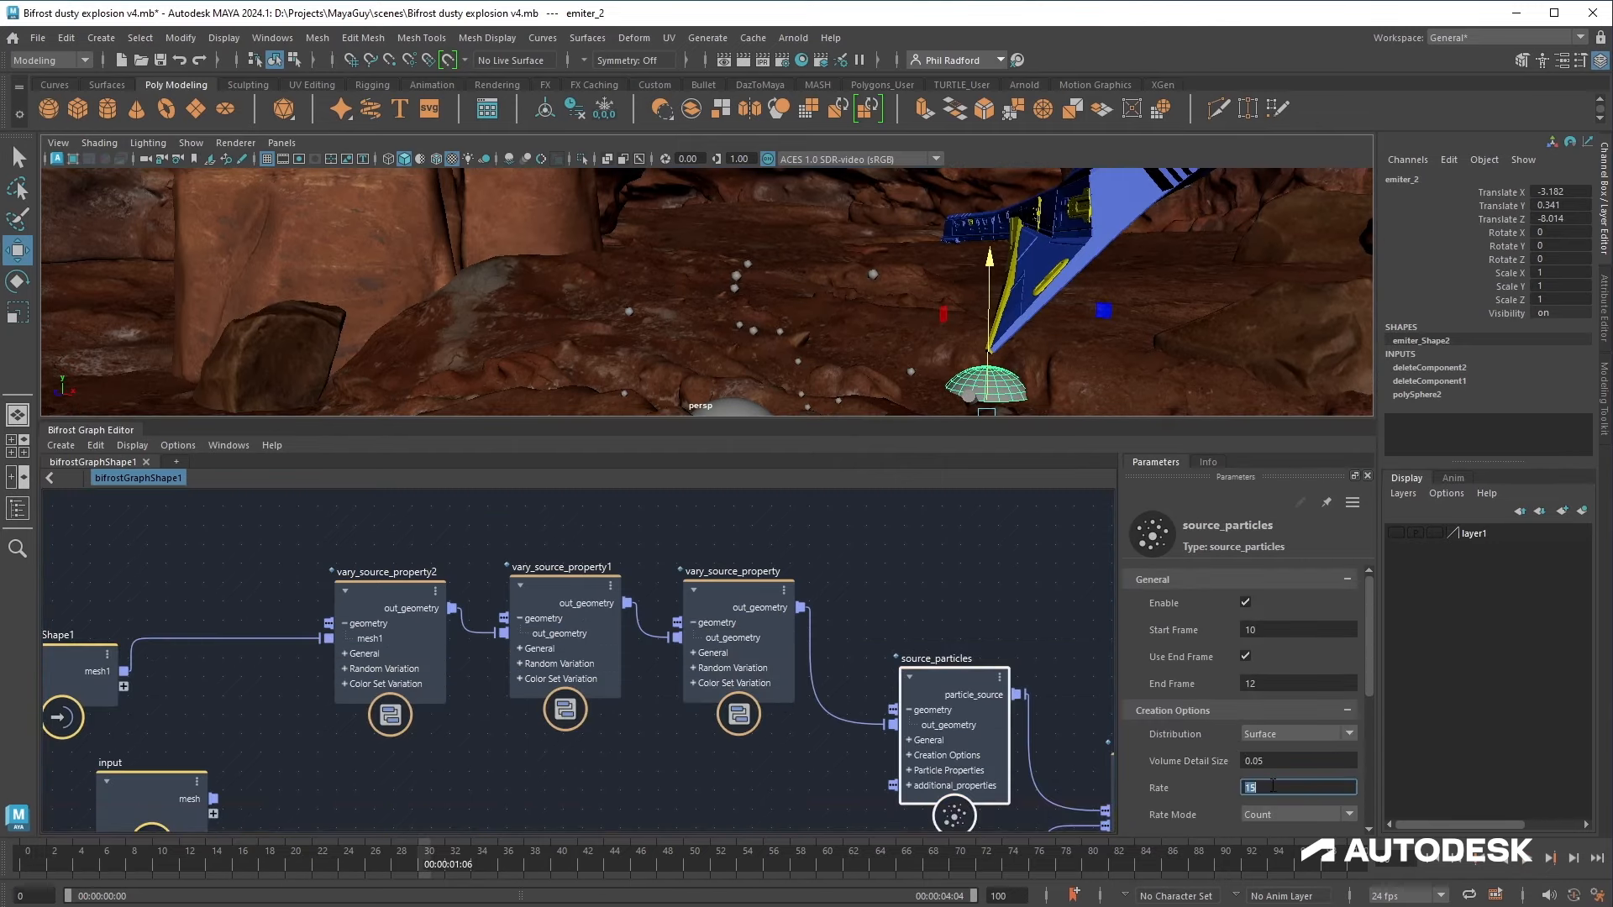
Step: Set the speed vary_source_property's Min to 0.2 and replay the simulation
left_click(721, 632)
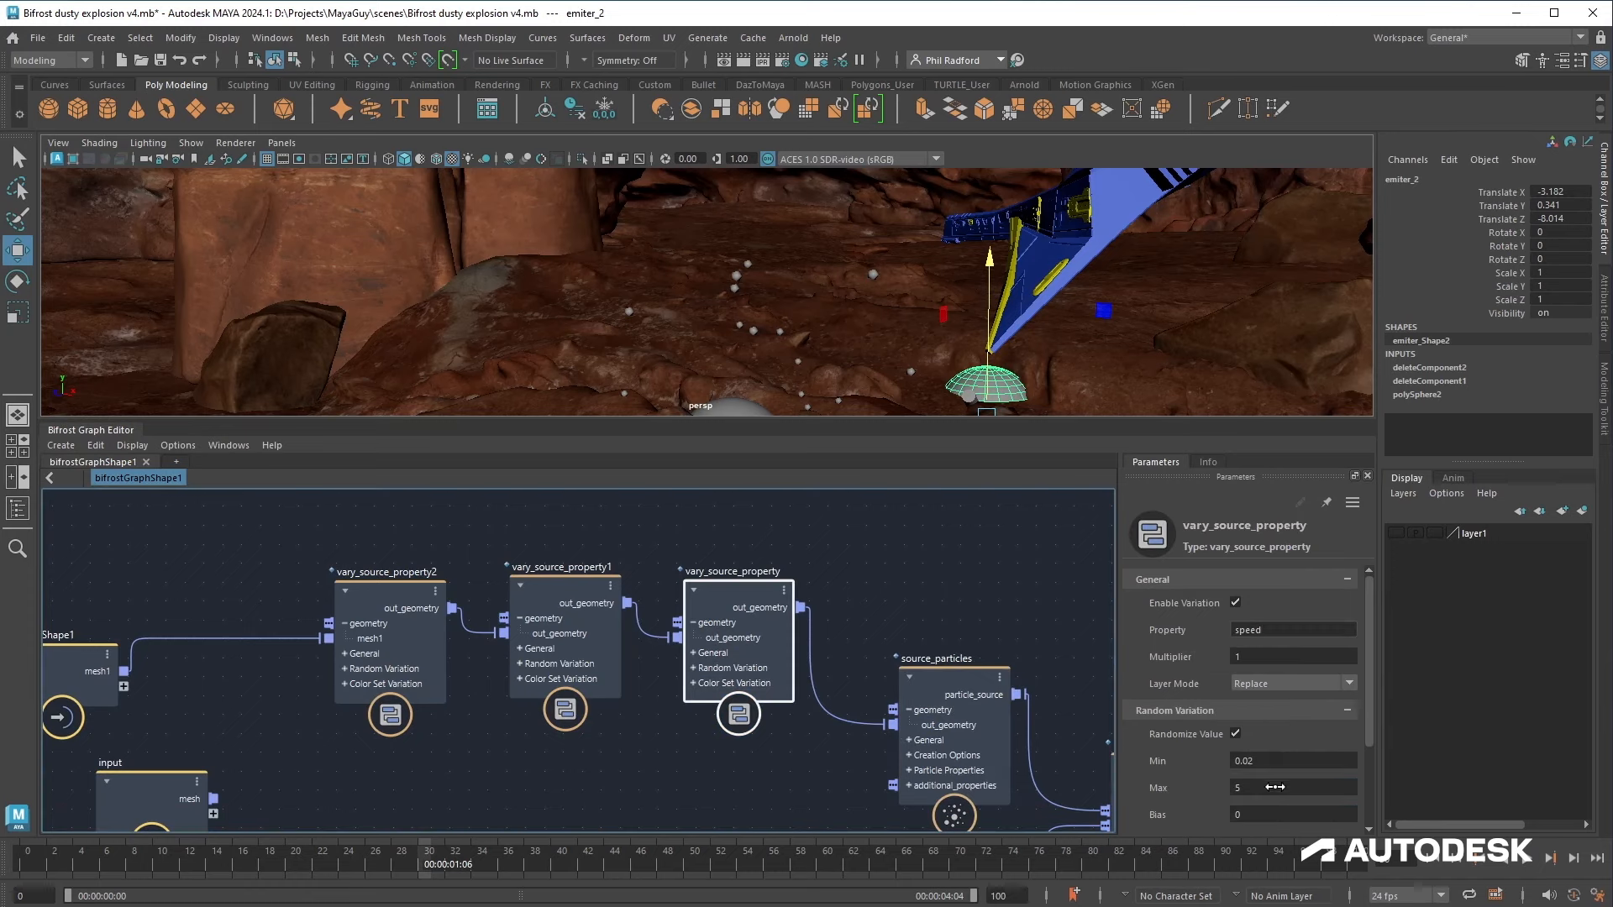
left_click(1270, 762)
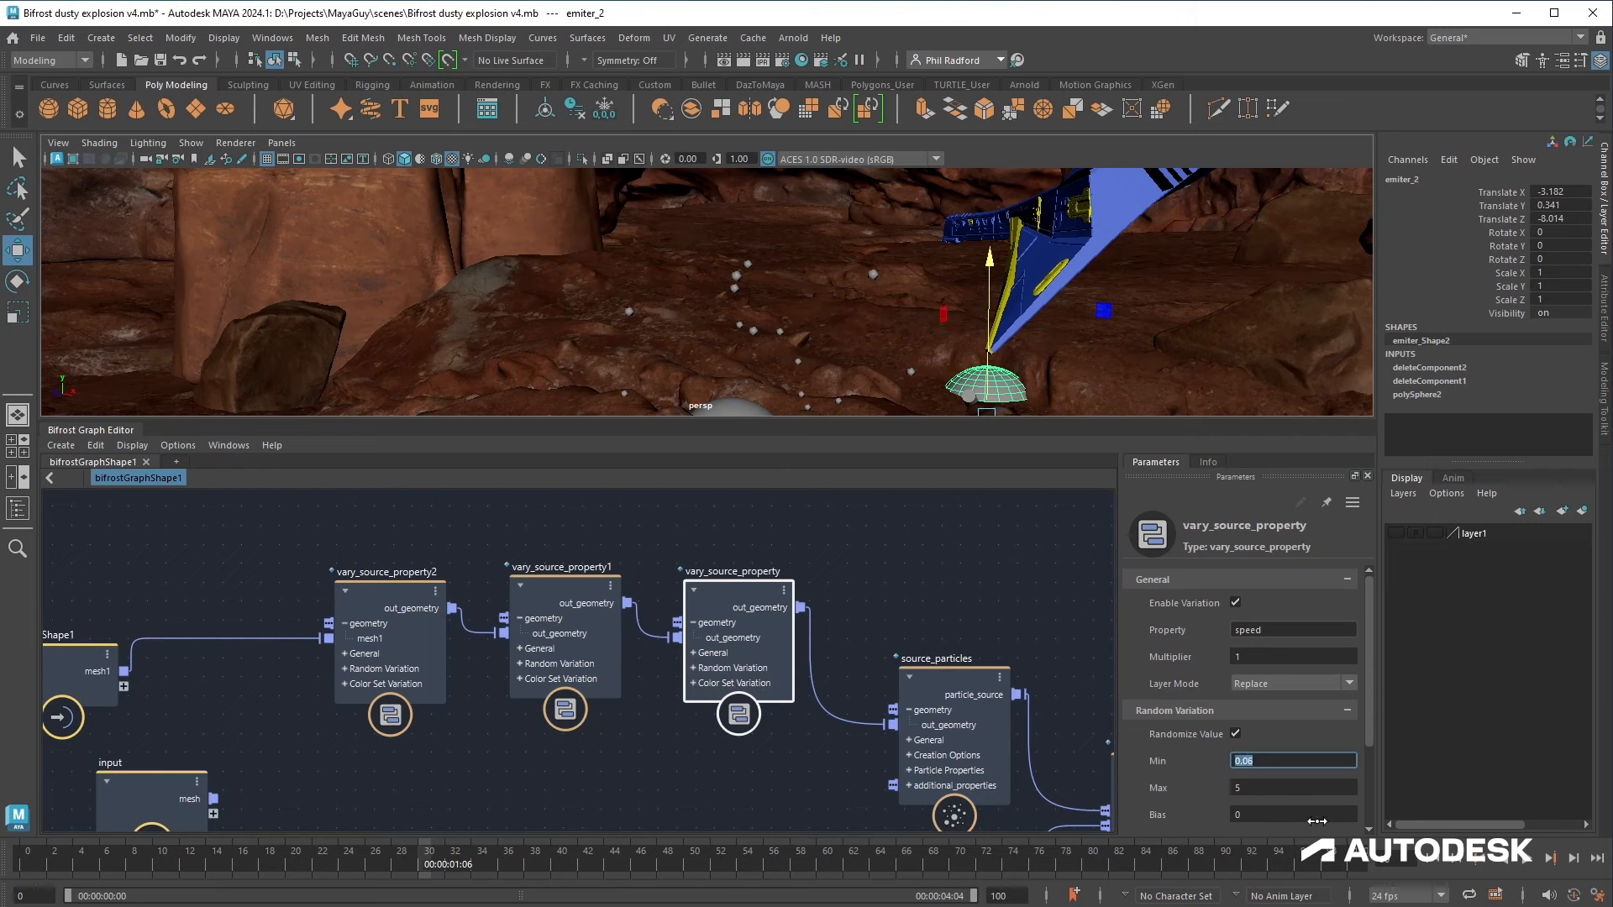
left_click(1434, 860)
left_click(1528, 858)
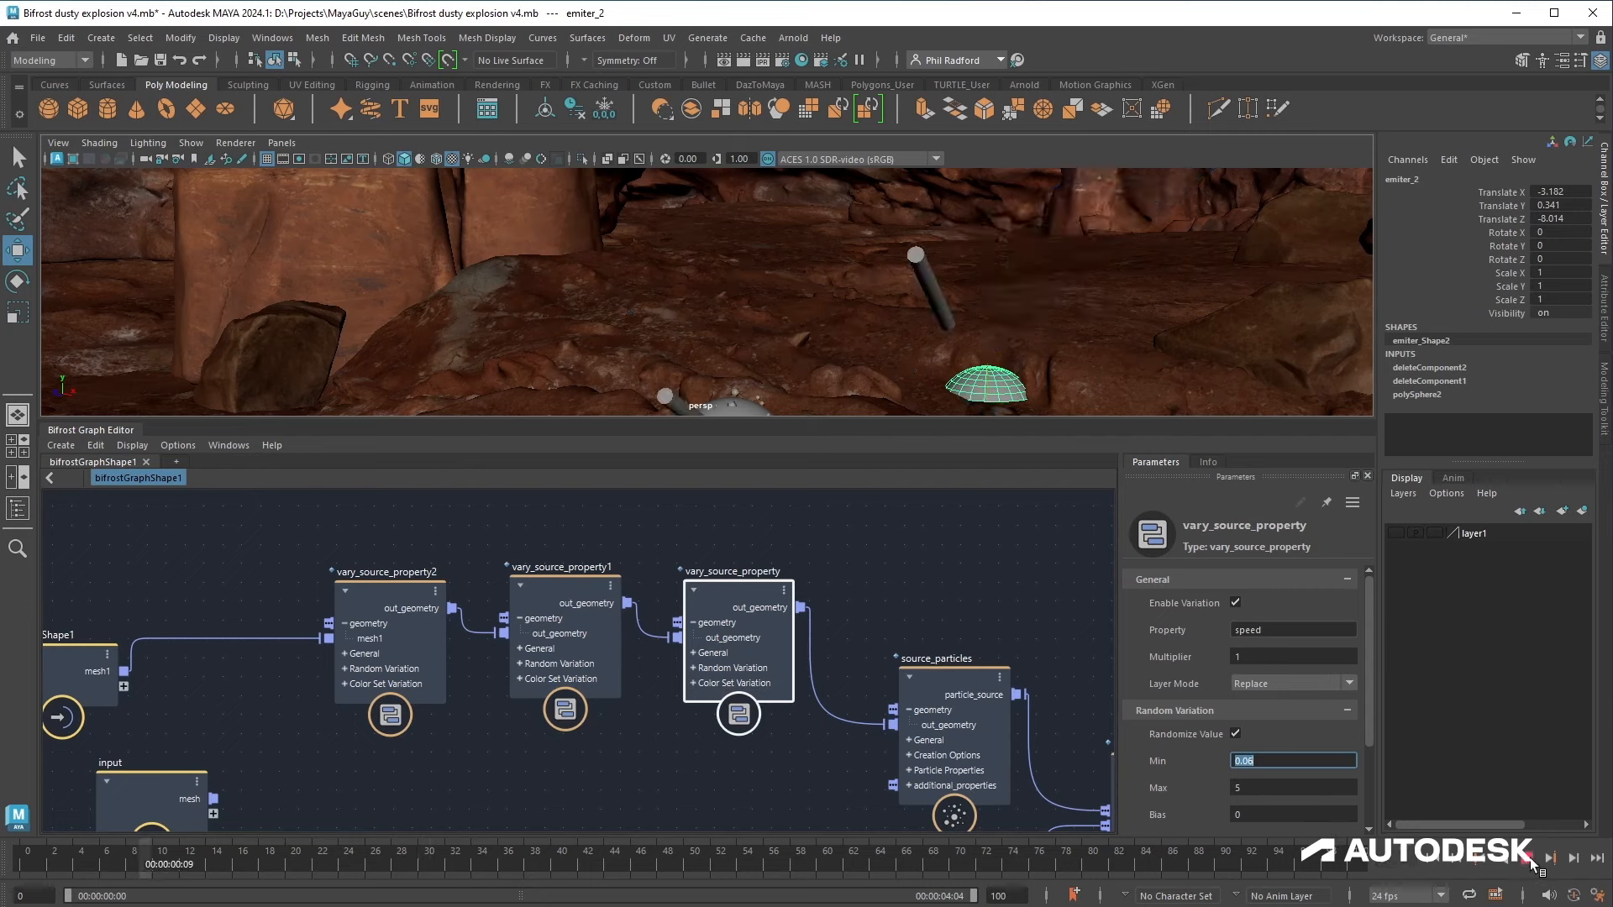
left_click(1530, 860)
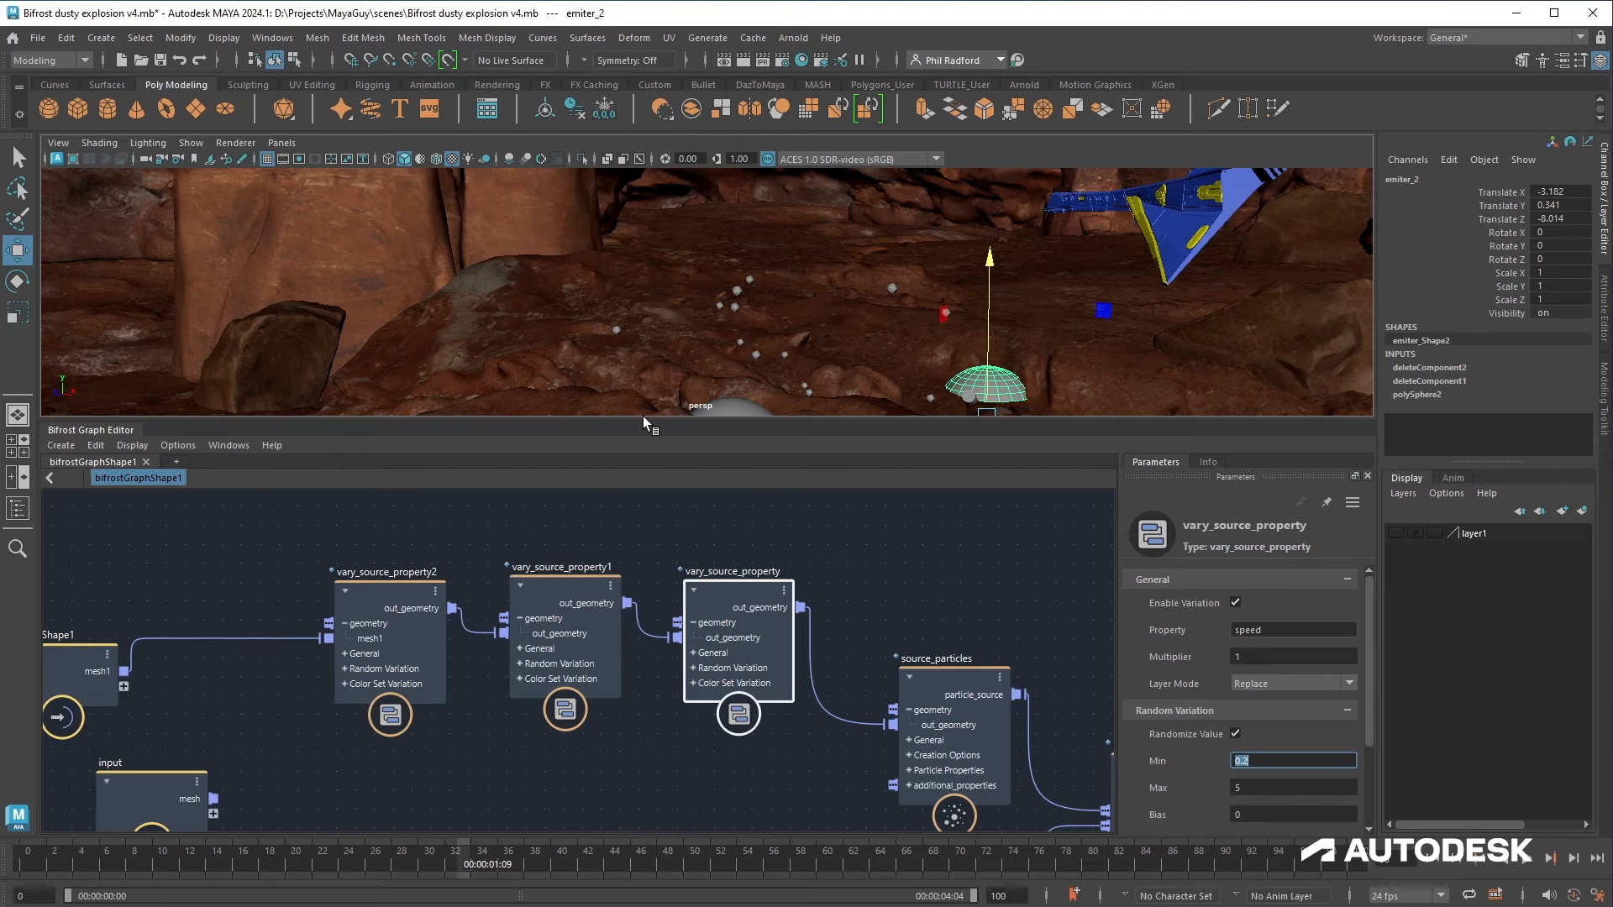
left_click_drag(645, 419, 645, 623)
left_click(1434, 860)
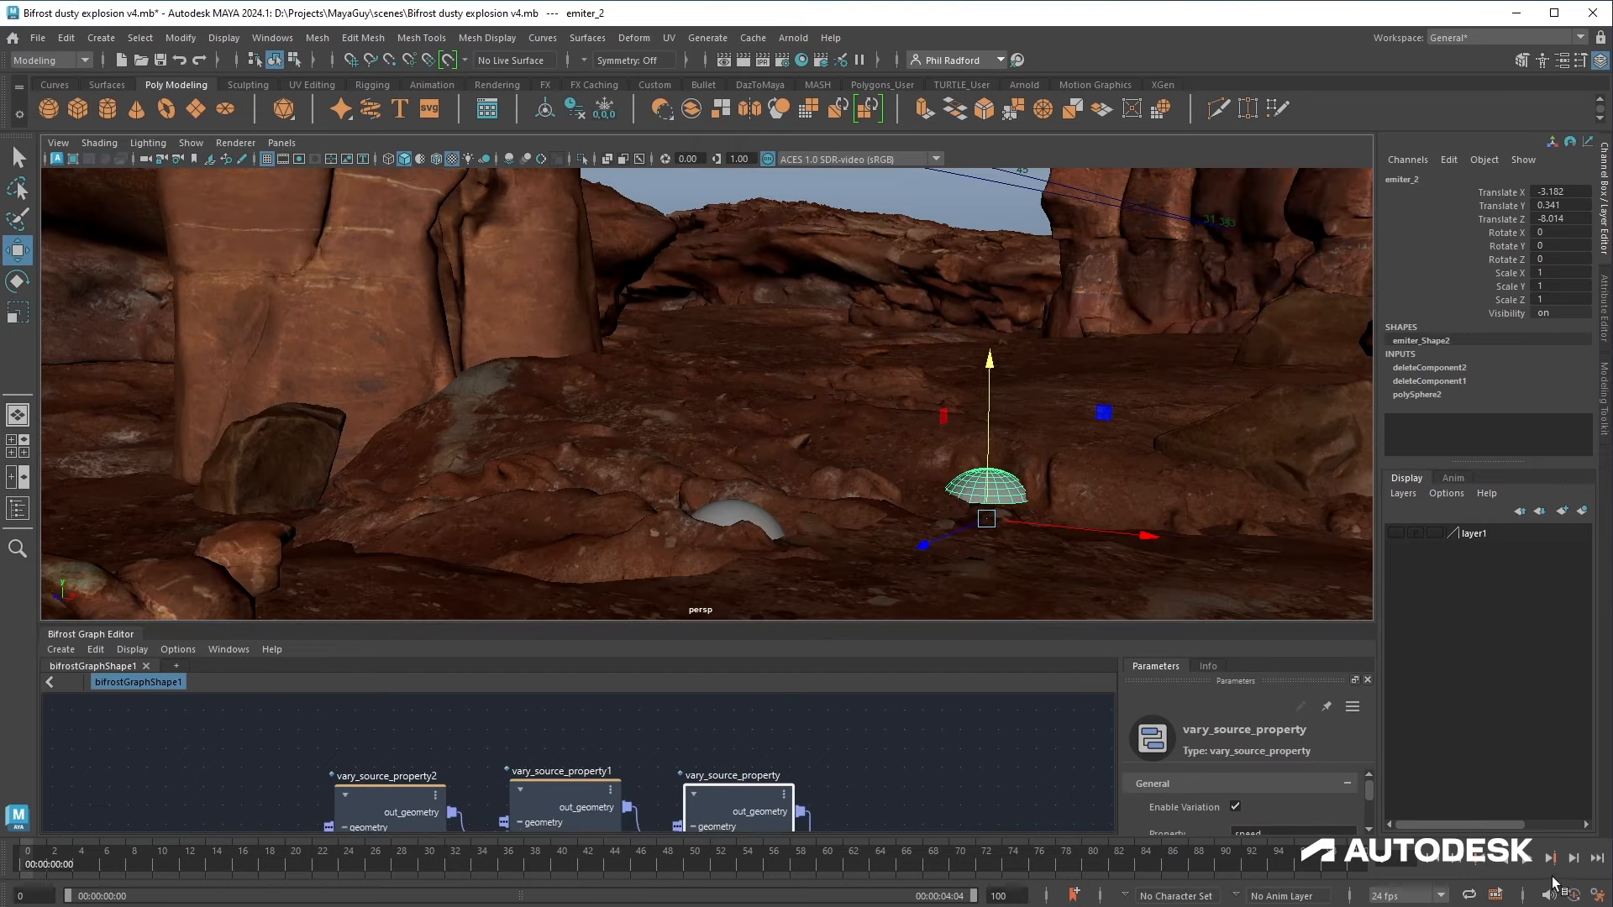
left_click(1530, 859)
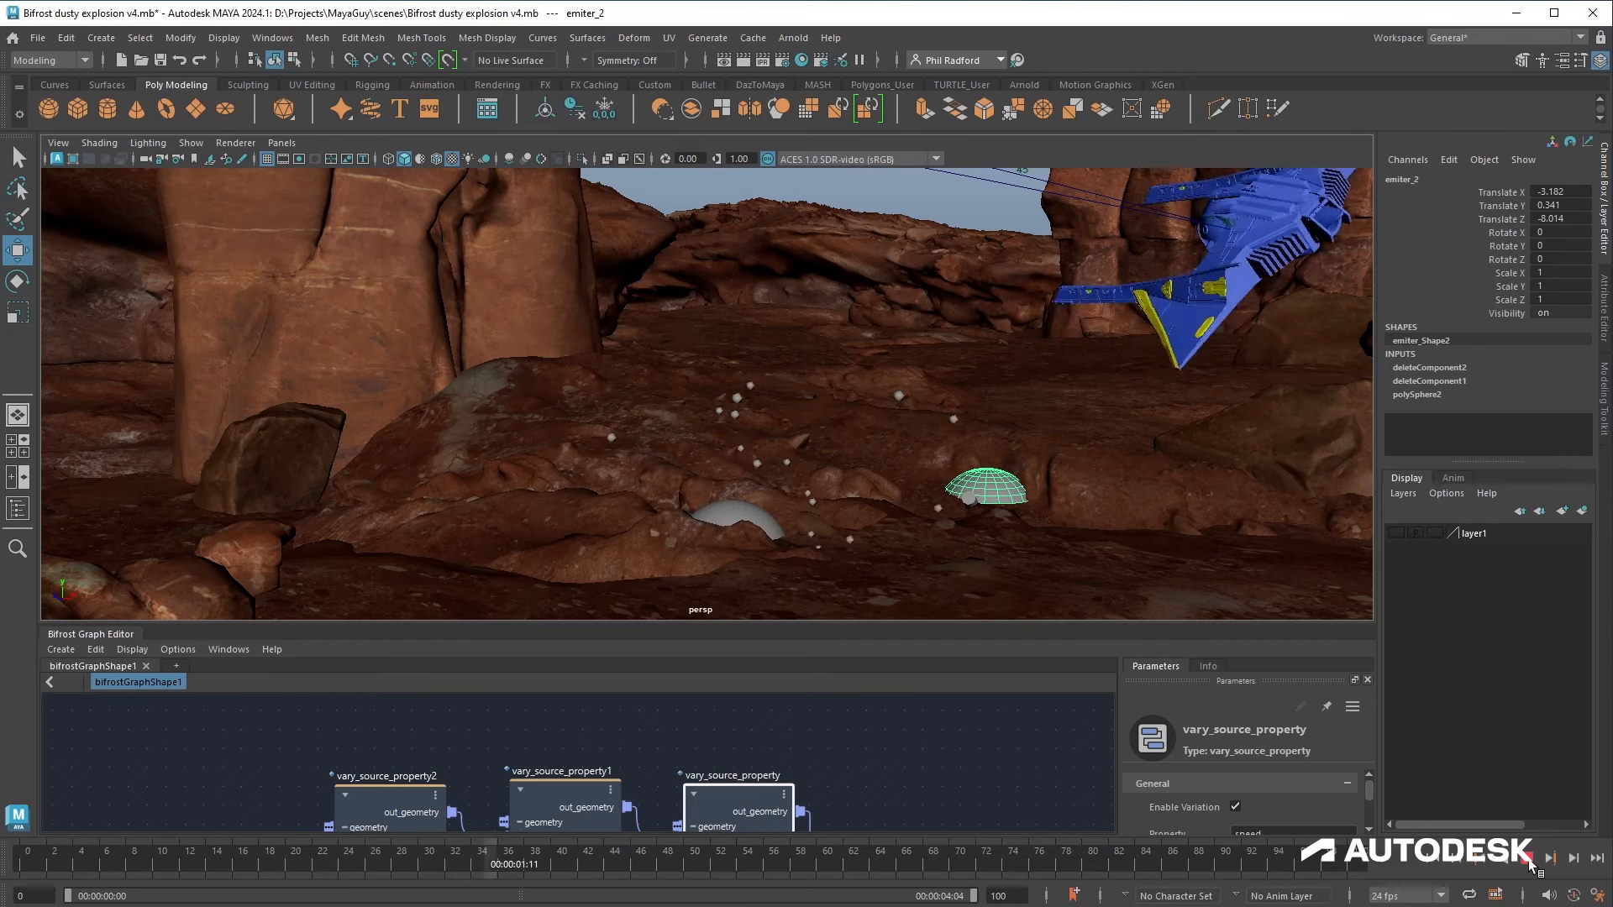
Step: Set the speed vary_source_property's Max to 6 and Min to 0.4, replaying the simulation after each change
left_click_drag(655, 623, 654, 559)
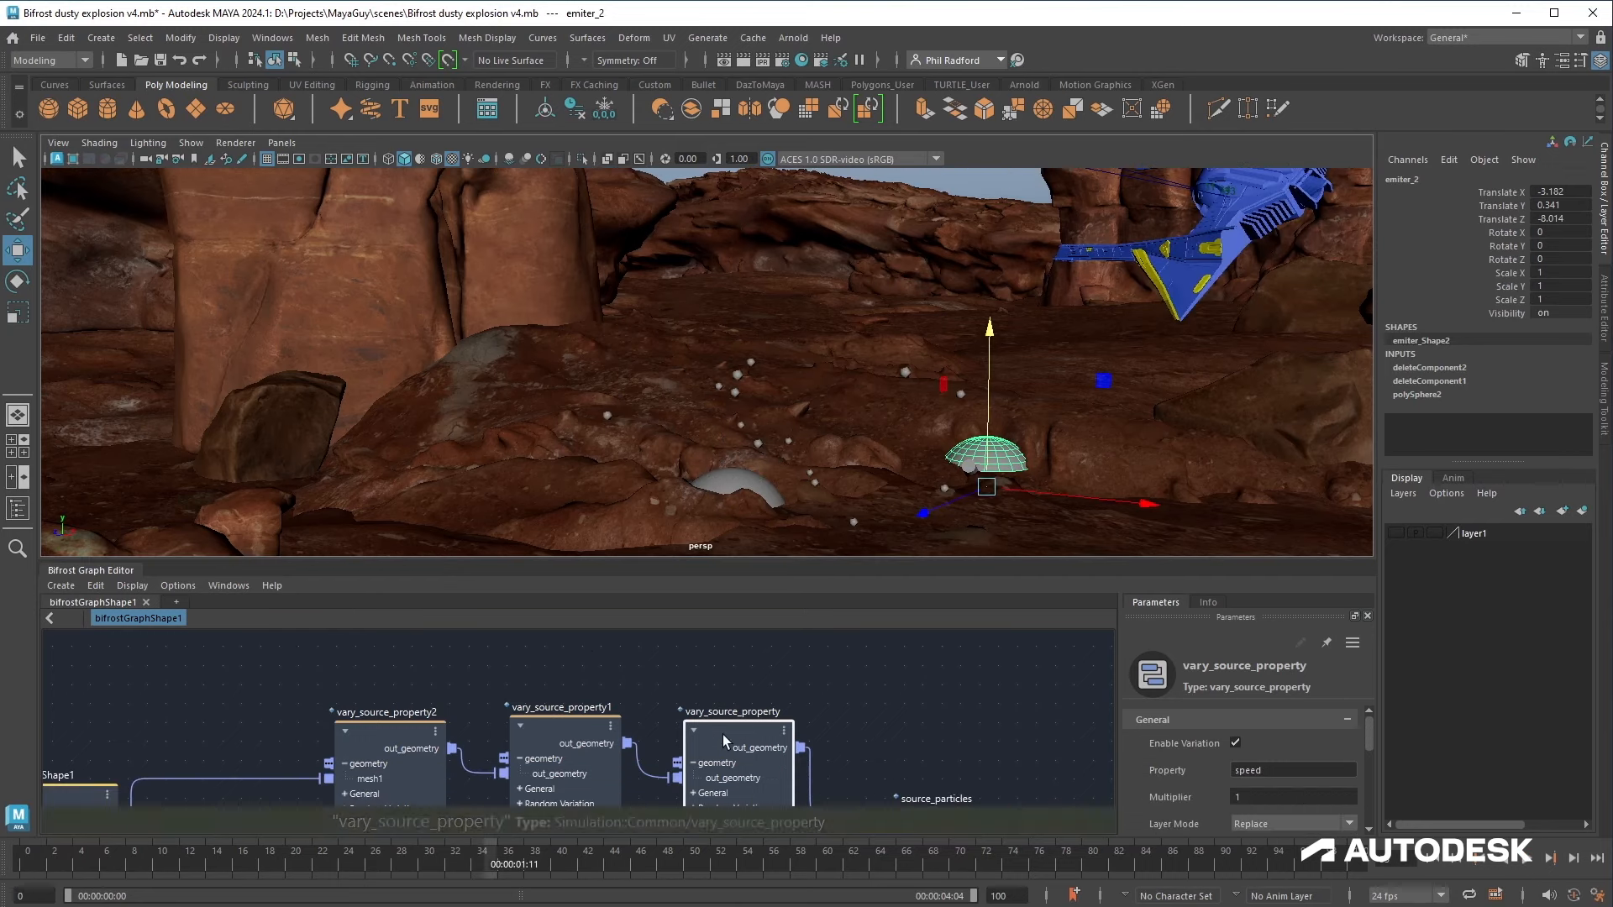
scroll(1199, 792, "down", 2)
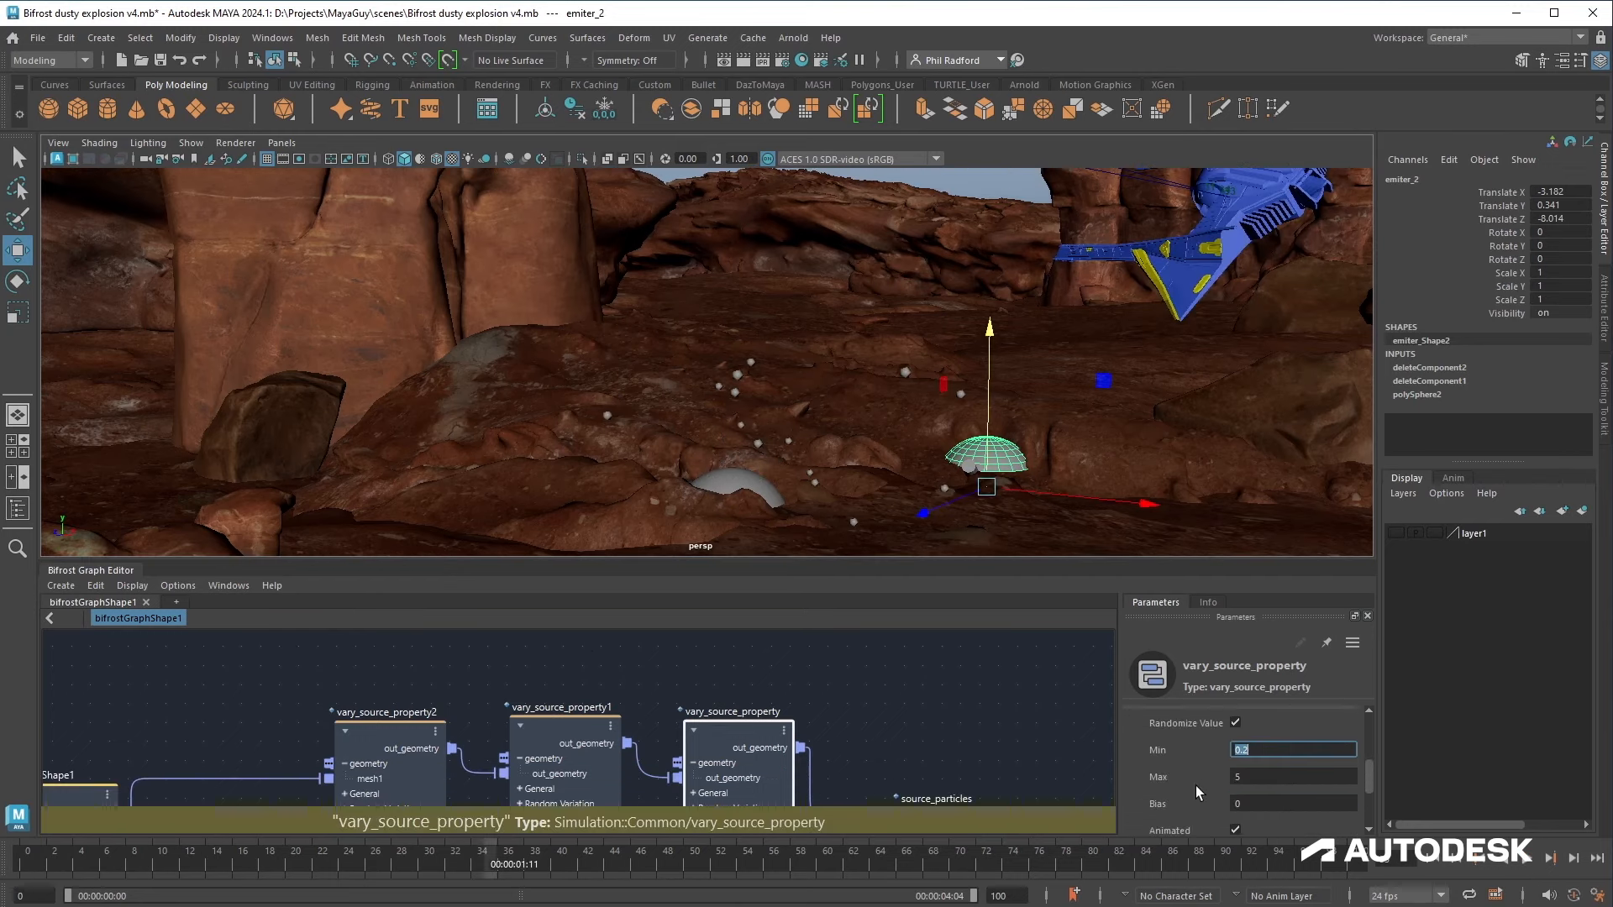
left_click(1272, 777)
type("6")
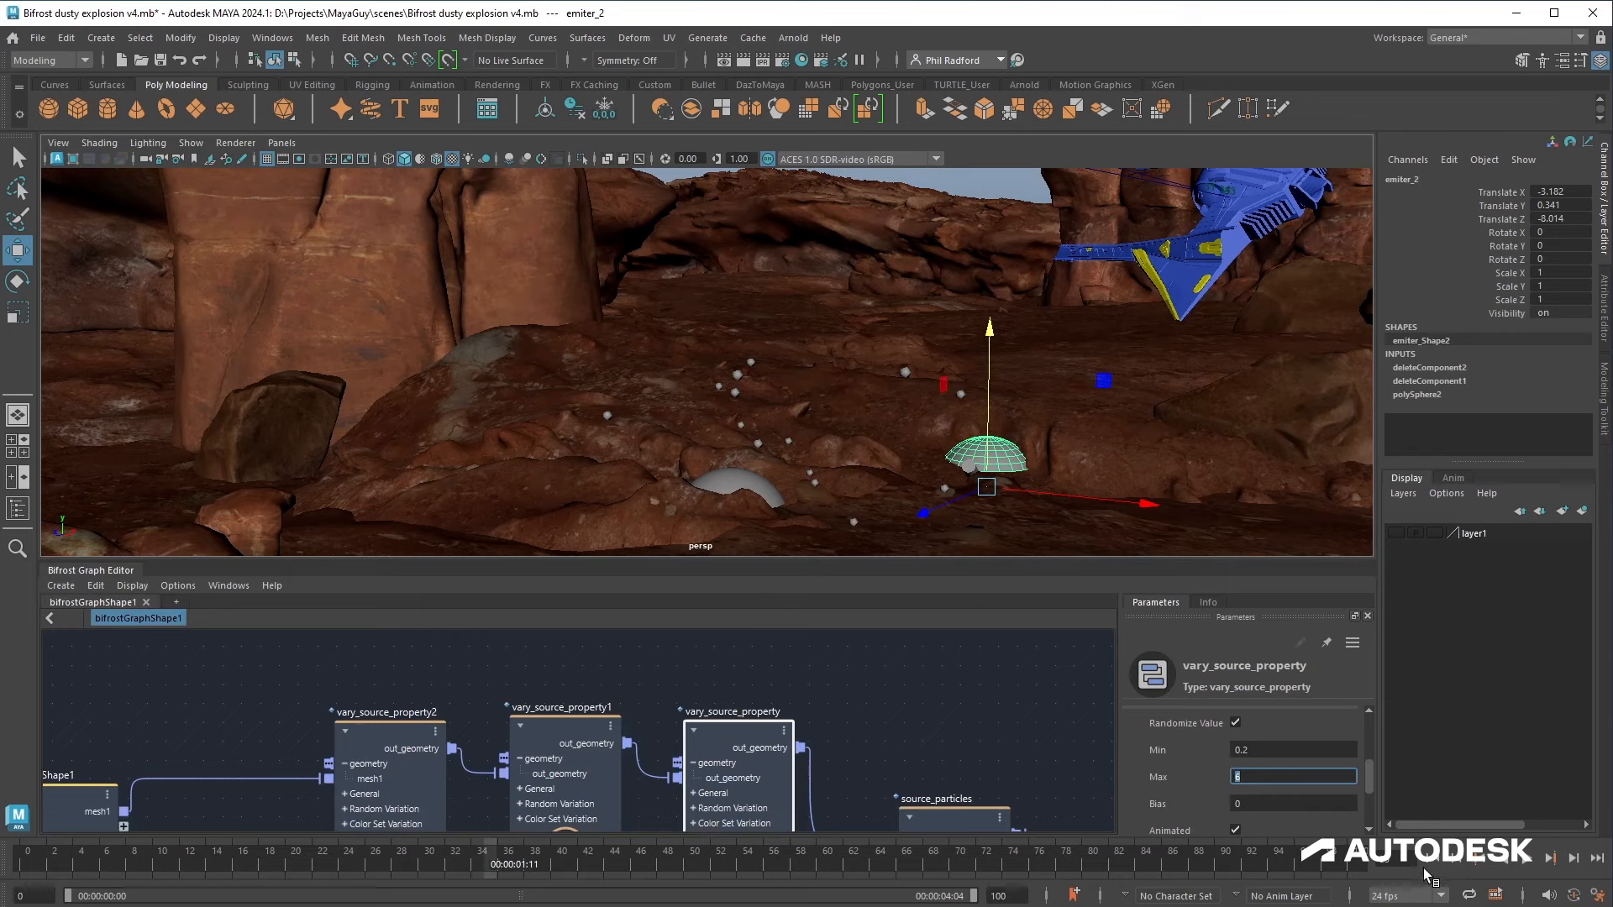
left_click(1433, 863)
left_click(1526, 862)
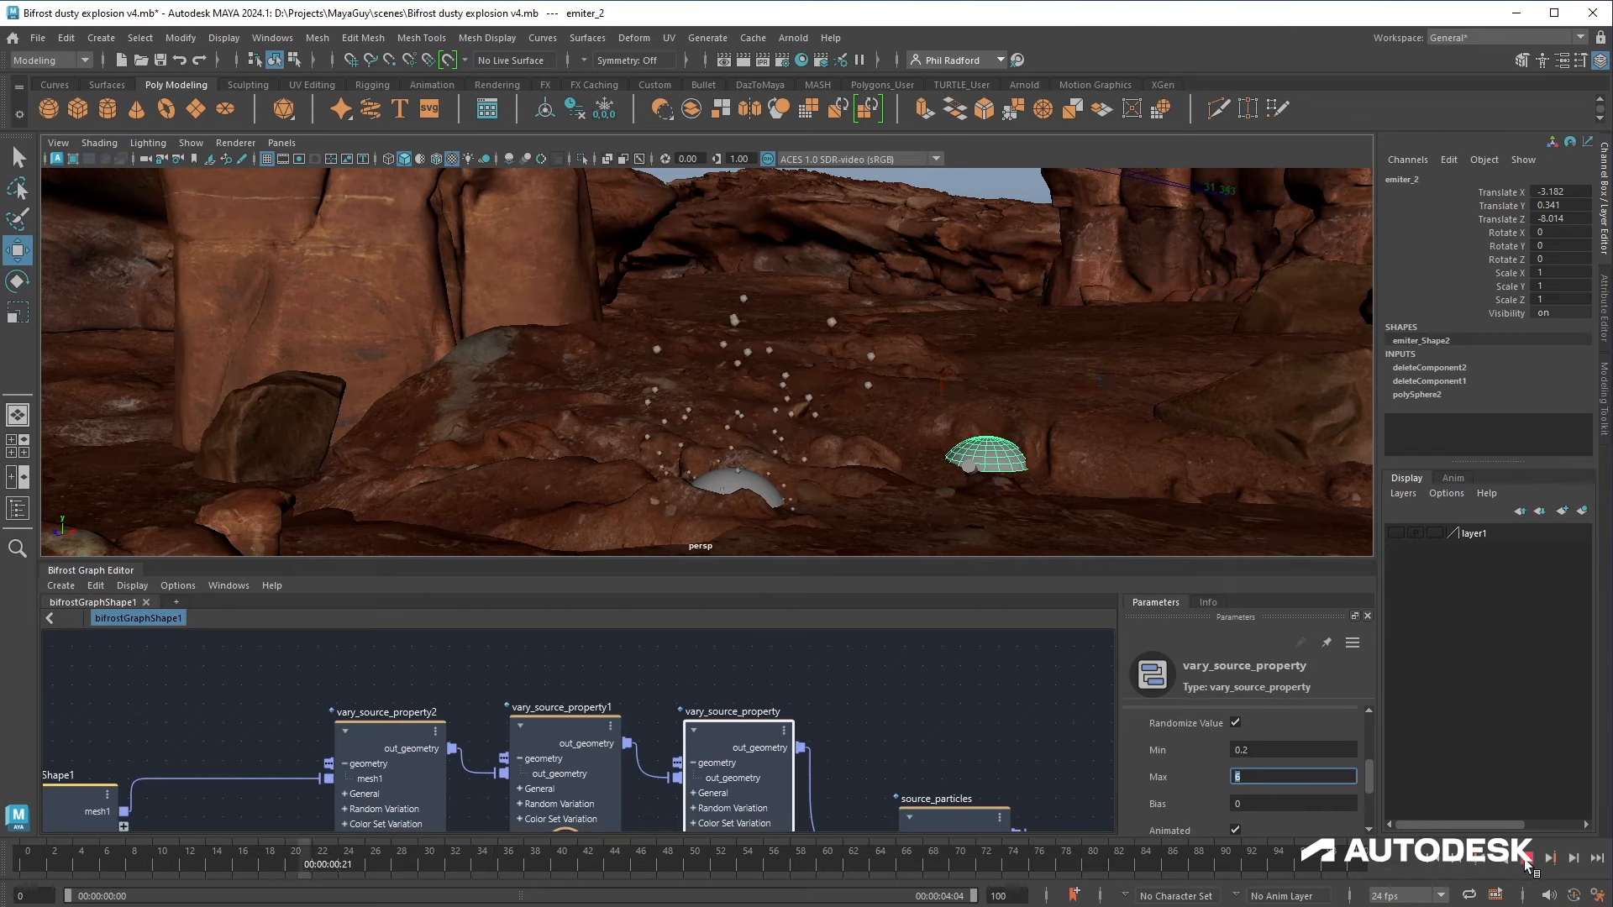
left_click(1525, 861)
left_click(1253, 749)
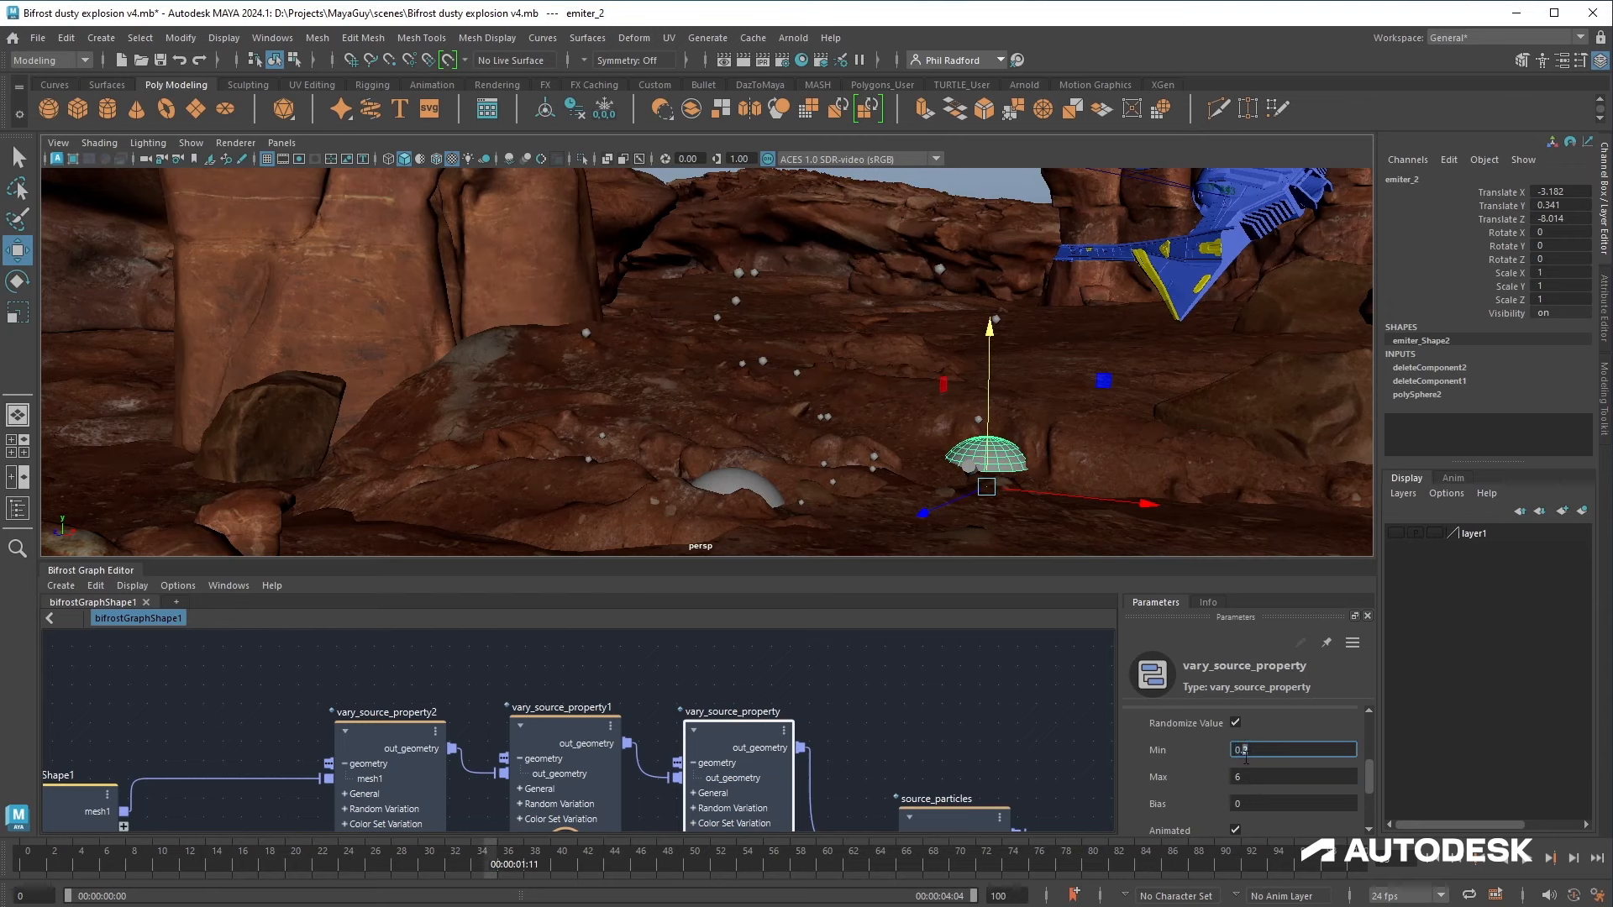
left_click(1434, 863)
left_click(1528, 861)
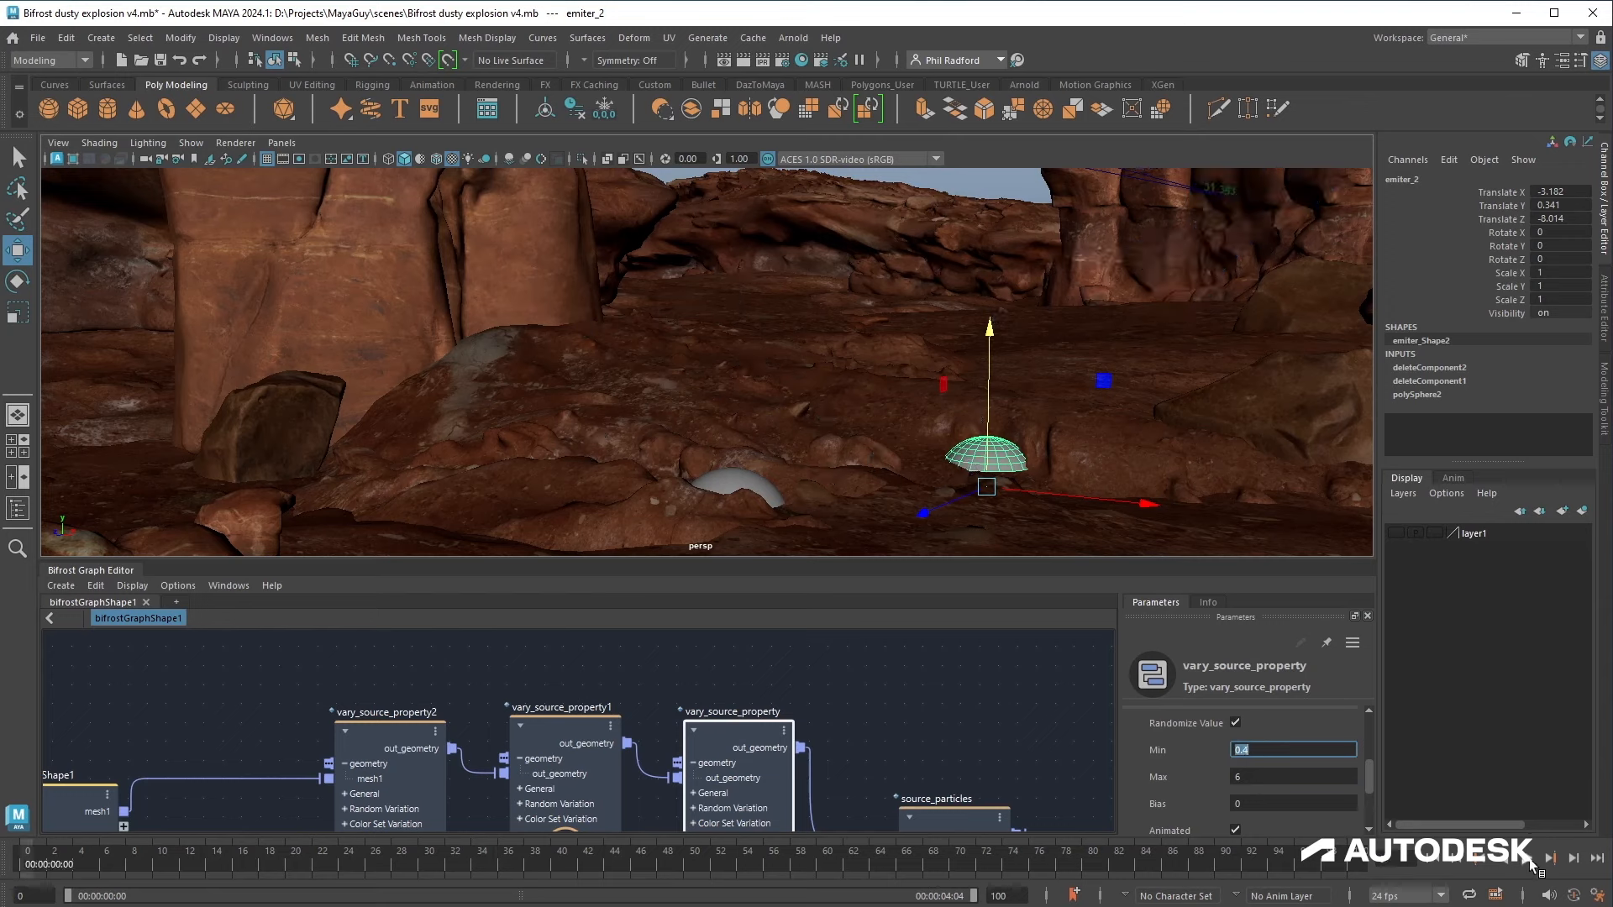
left_click(1529, 861)
Step: Collapse the three vary_source_property nodes to their compact display
left_click_drag(840, 462, 890, 464, "alt")
middle_click_drag(890, 606, 940, 572, "alt")
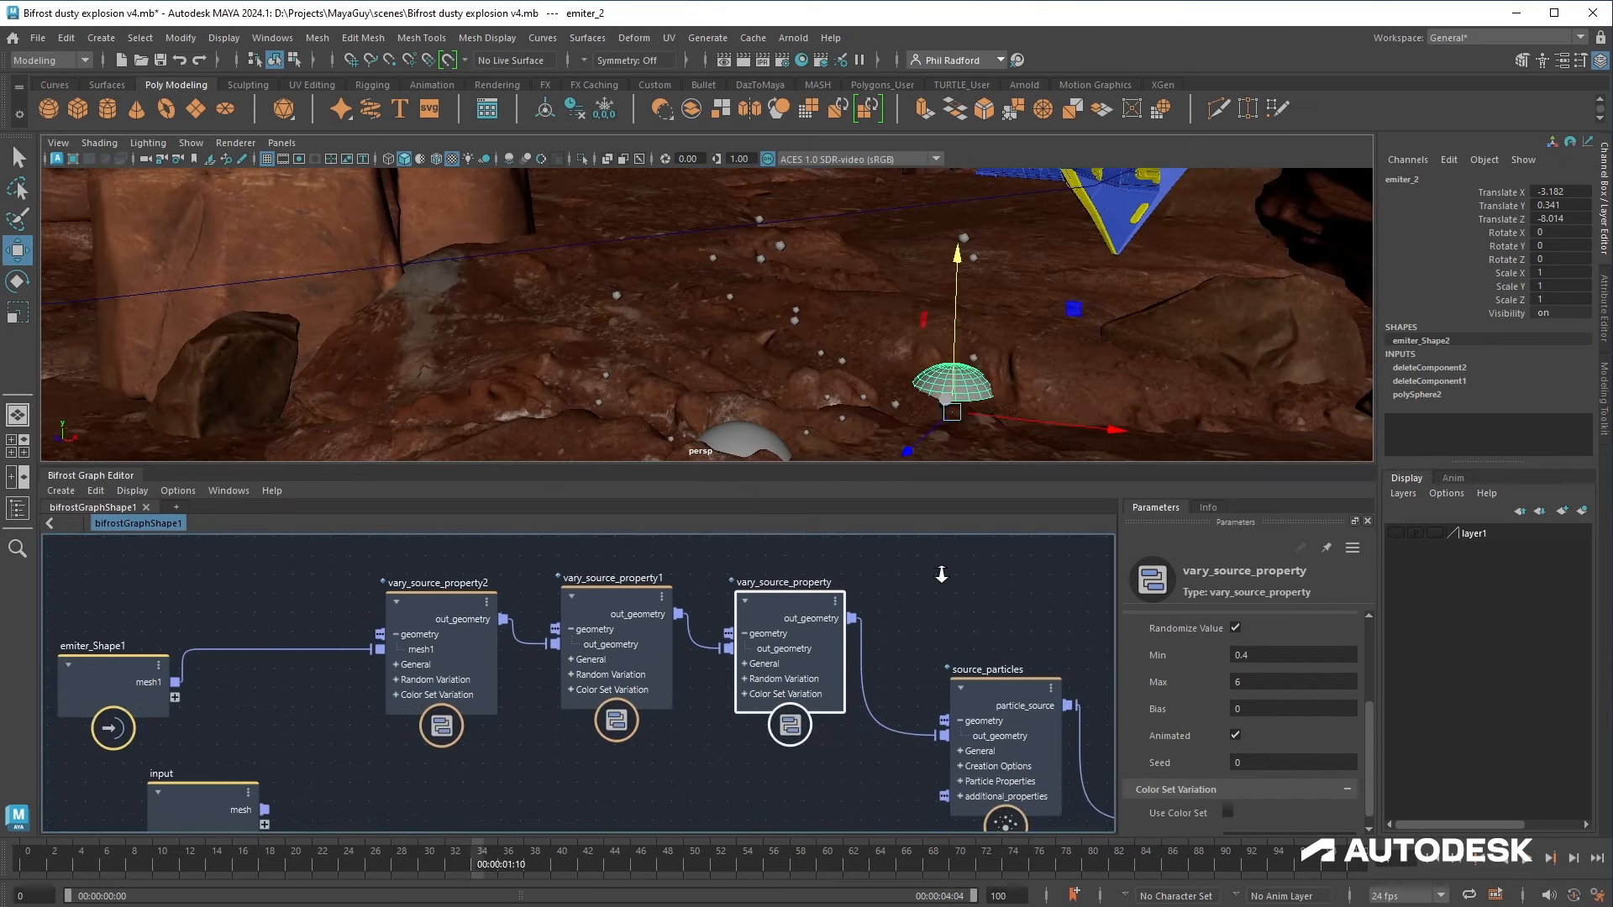
right_click_drag(943, 576, 891, 577, "alt")
middle_click_drag(892, 576, 786, 544, "alt")
left_click(886, 602)
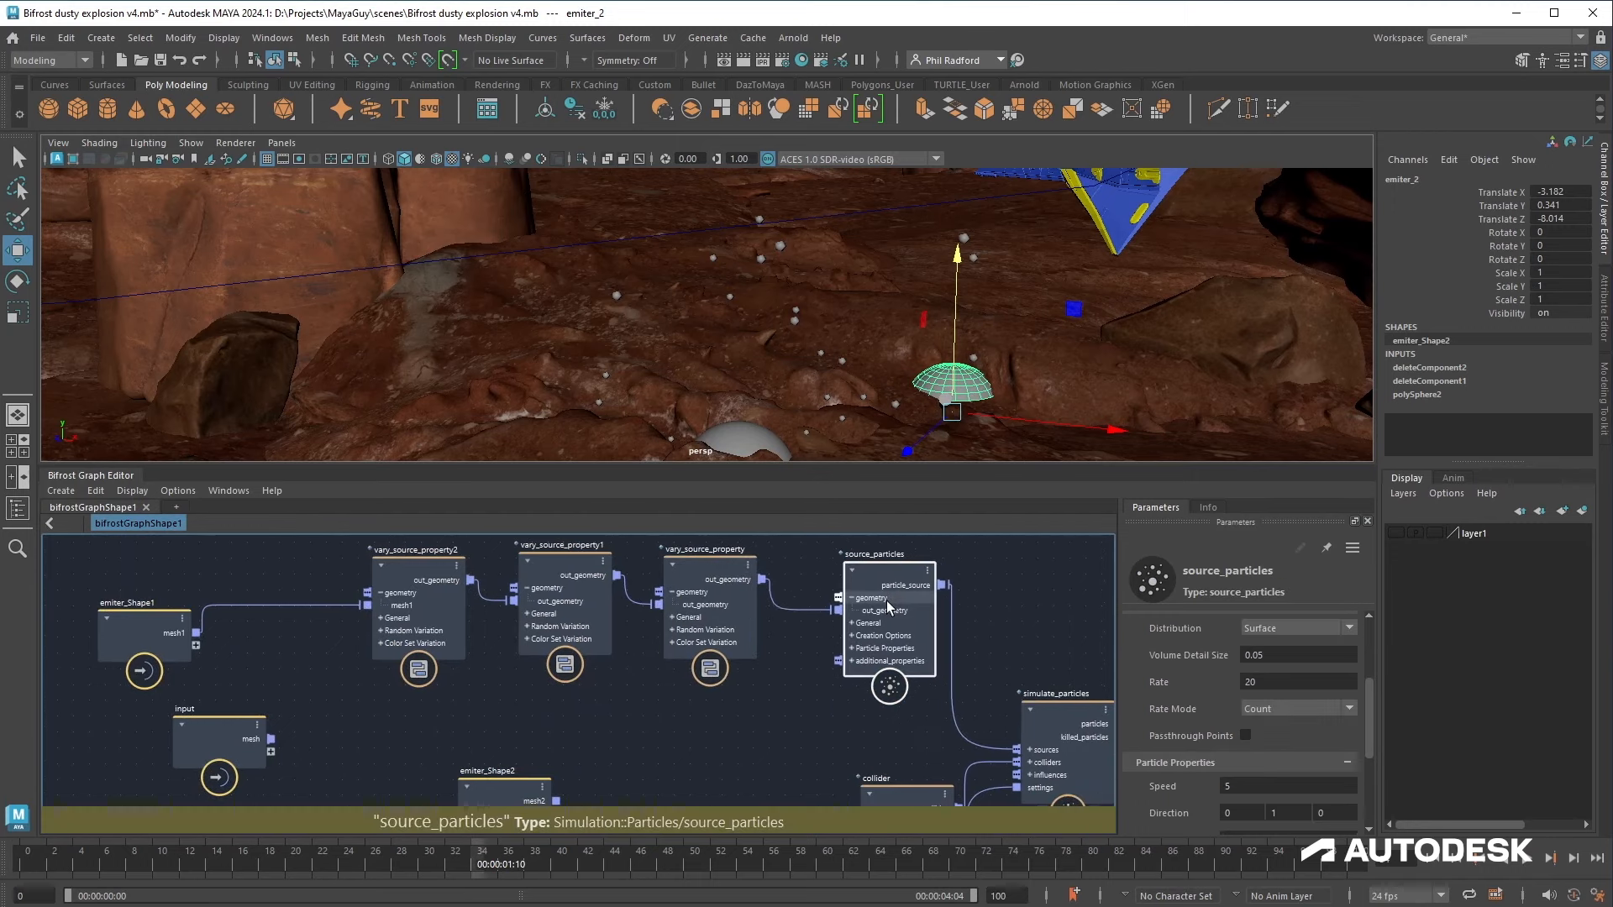
middle_click_drag(506, 695, 548, 707, "alt")
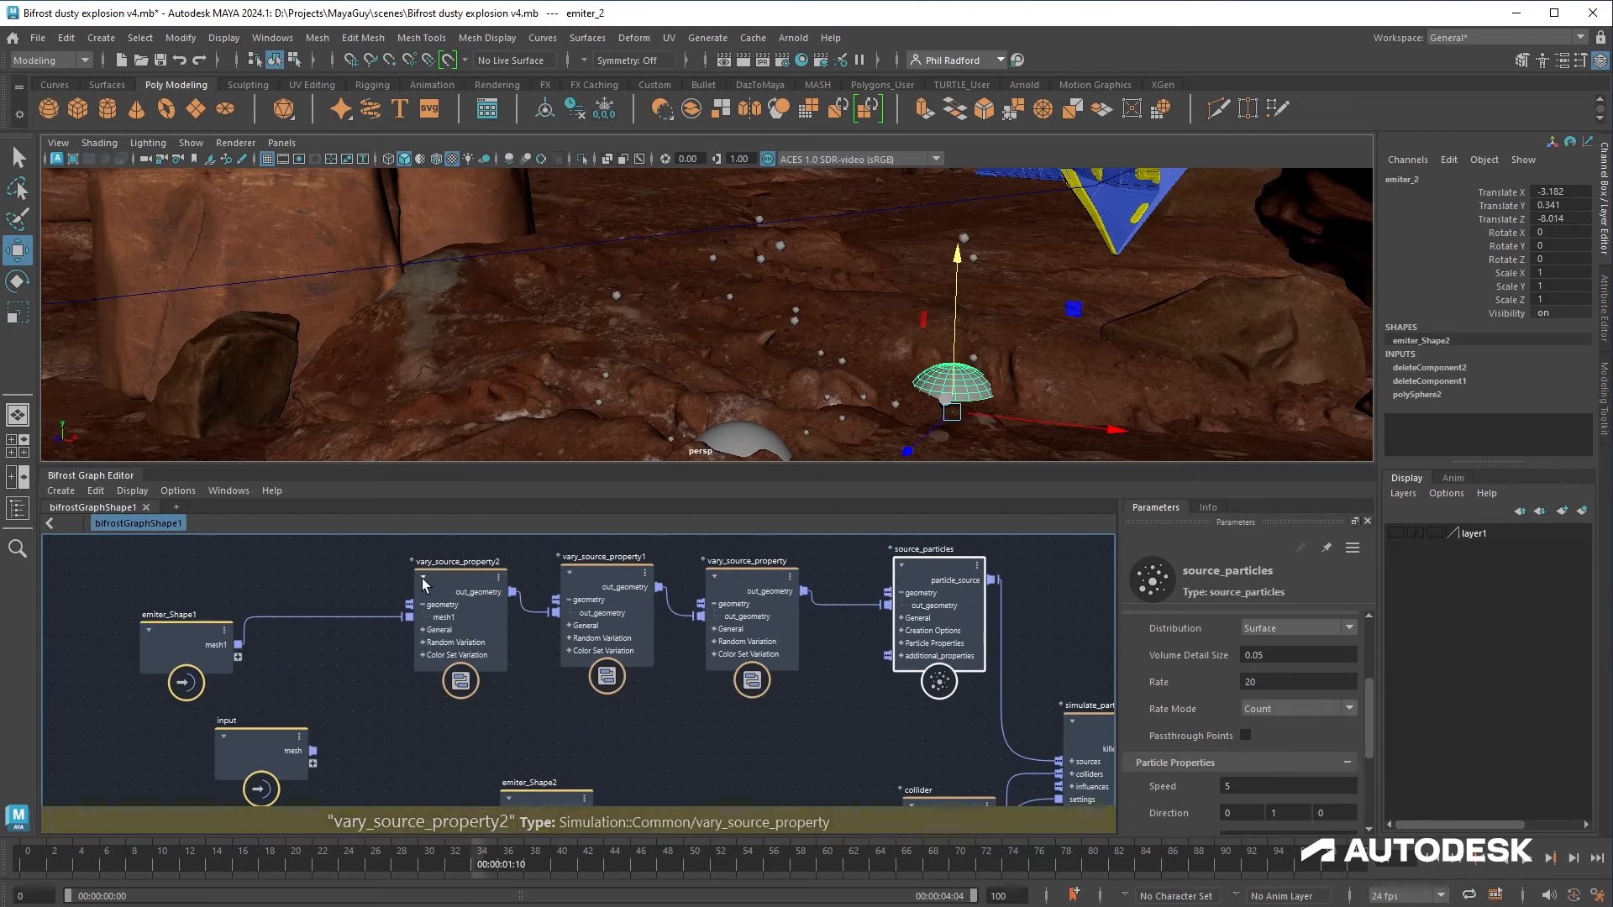
left_click(423, 578)
left_click(569, 573)
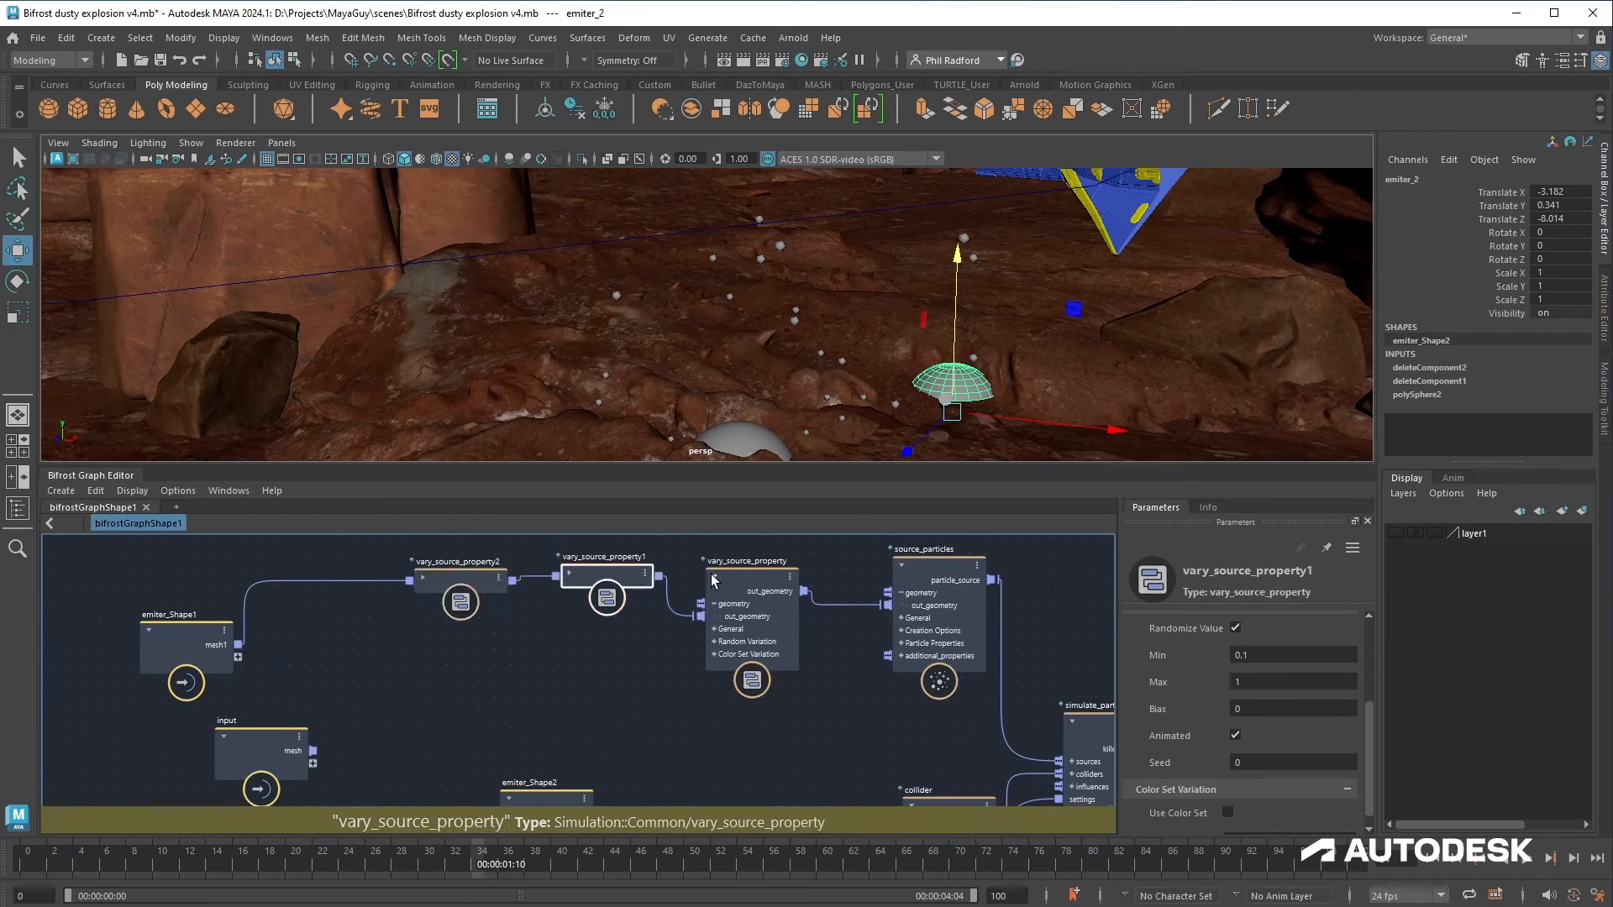
left_click(714, 577)
Step: Stack the collapsed vary_source_property nodes vertically beside source_particles
left_click_drag(605, 575, 750, 631)
left_click_drag(465, 585, 758, 693)
left_click_drag(790, 762, 676, 524)
left_click_drag(731, 703, 731, 682)
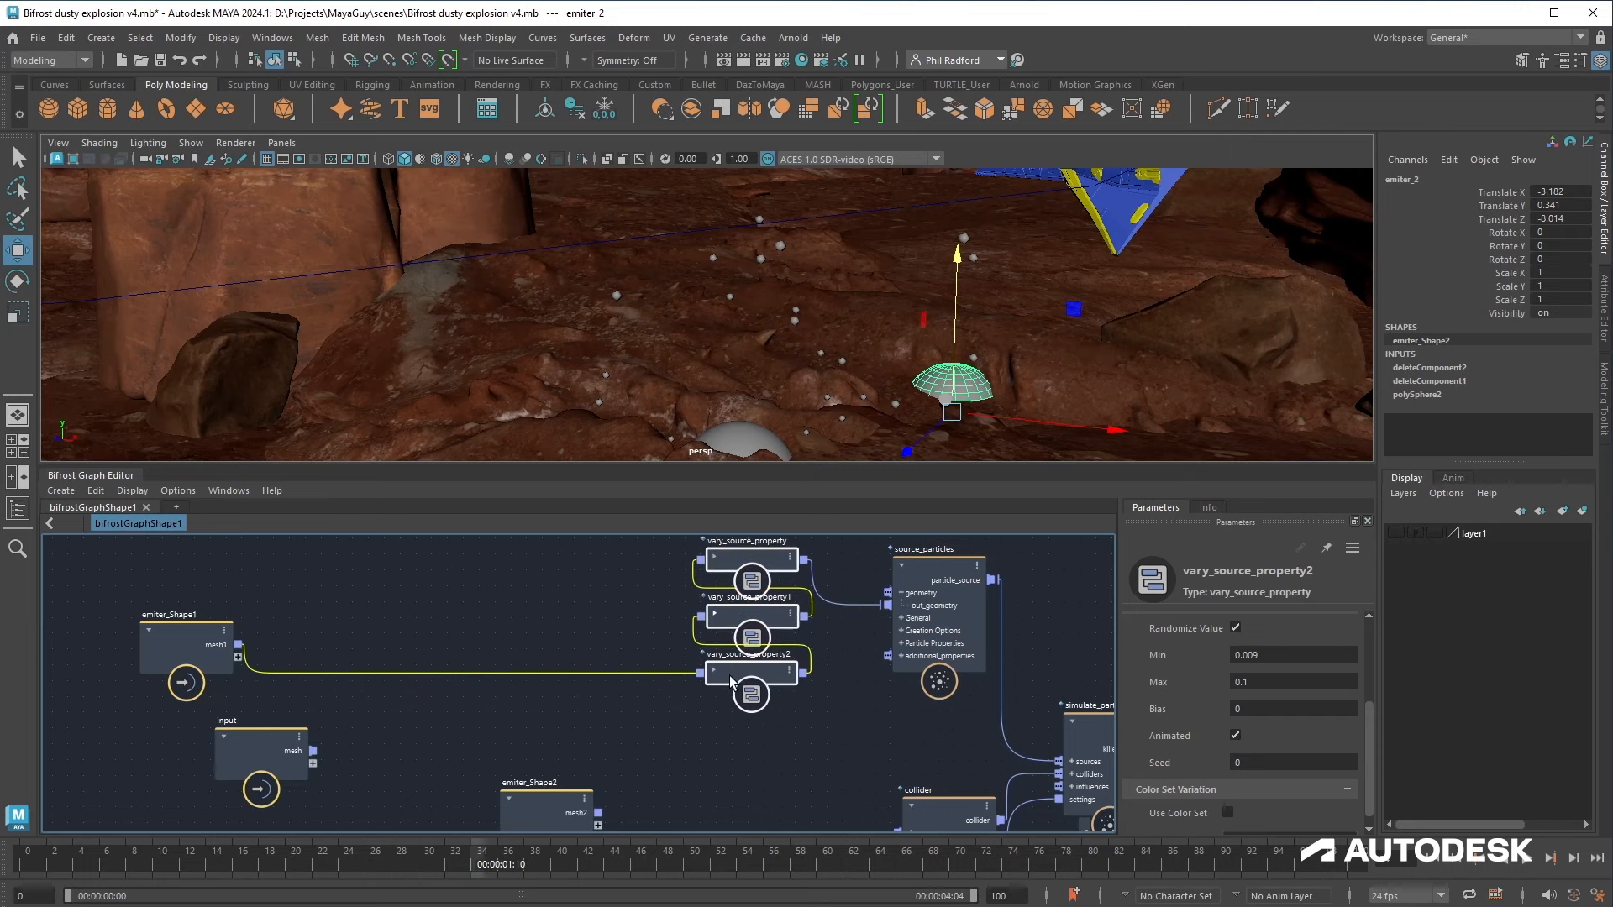
Step: Rearrange the graph nodes so the vary_source_property nodes sit compactly beside source_particles
left_click_drag(224, 626, 326, 649)
left_click(487, 640)
middle_click_drag(728, 683, 485, 651, "alt")
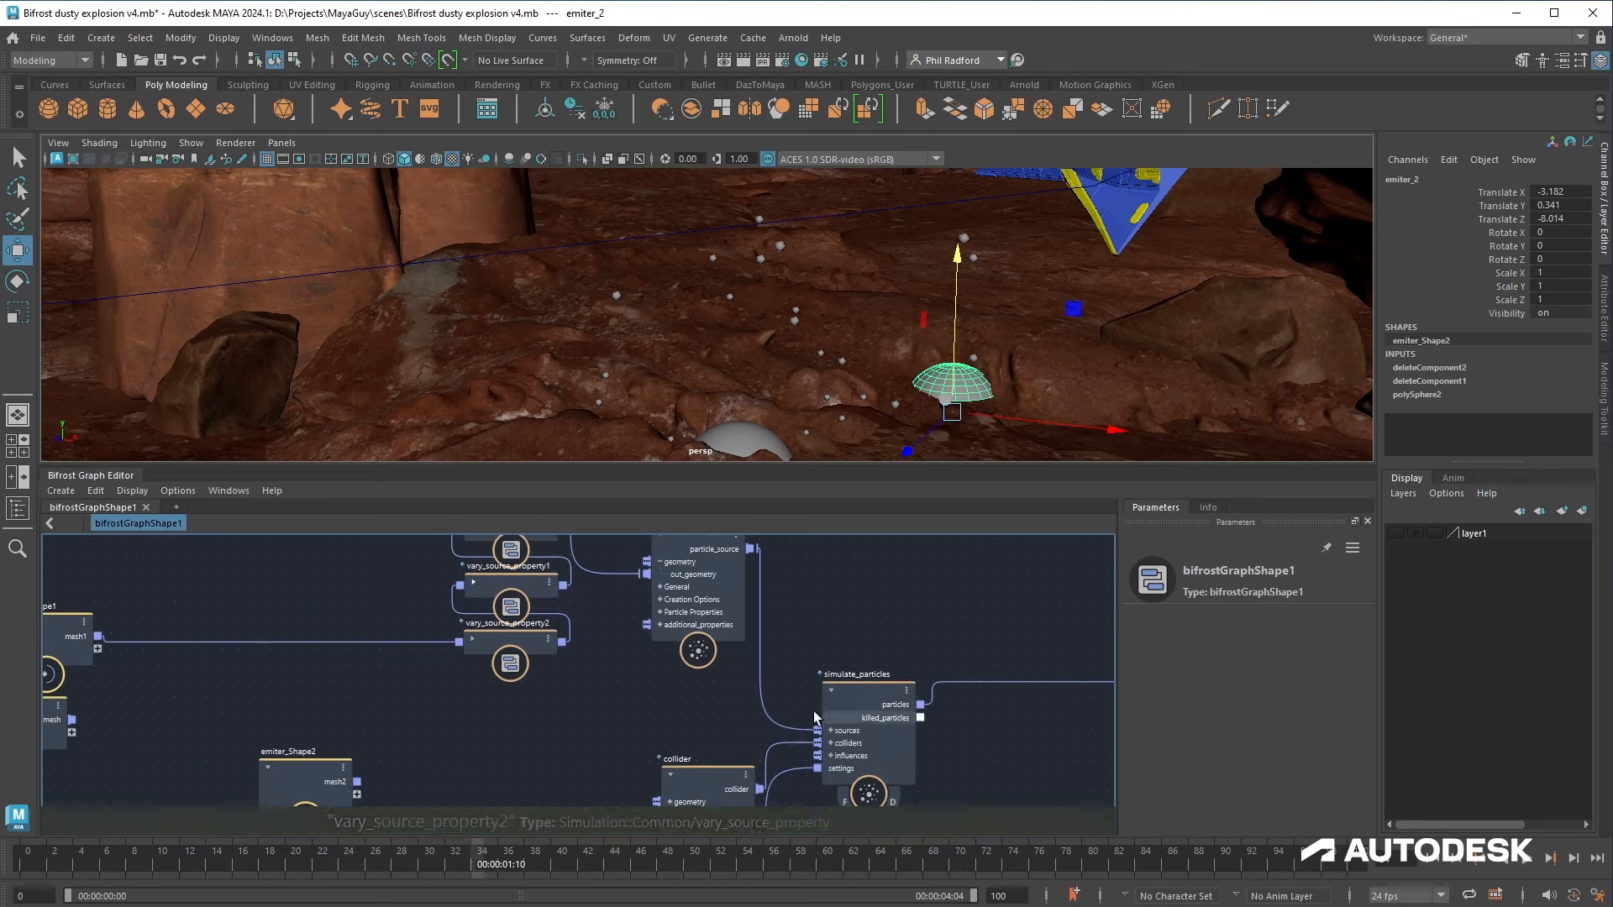
right_click_drag(654, 726, 589, 706, "alt")
middle_click_drag(589, 706, 568, 622, "alt")
left_click_drag(590, 637, 855, 799)
left_click_drag(798, 670, 996, 672)
middle_click_drag(667, 641, 720, 745, "alt")
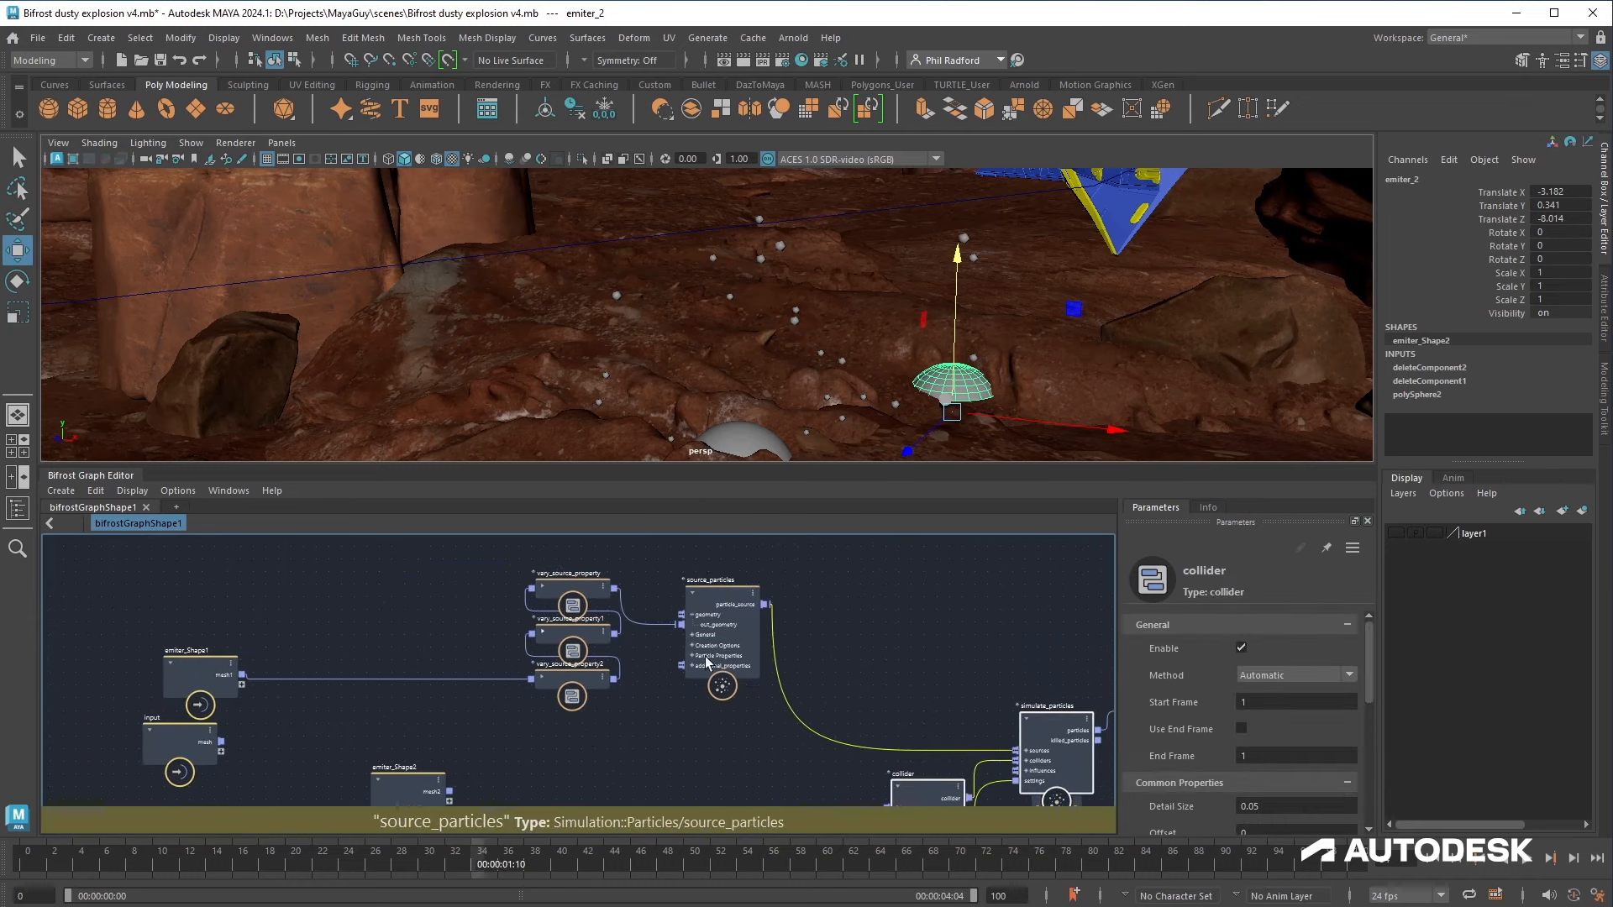
left_click(718, 628)
left_click_drag(719, 632, 723, 628)
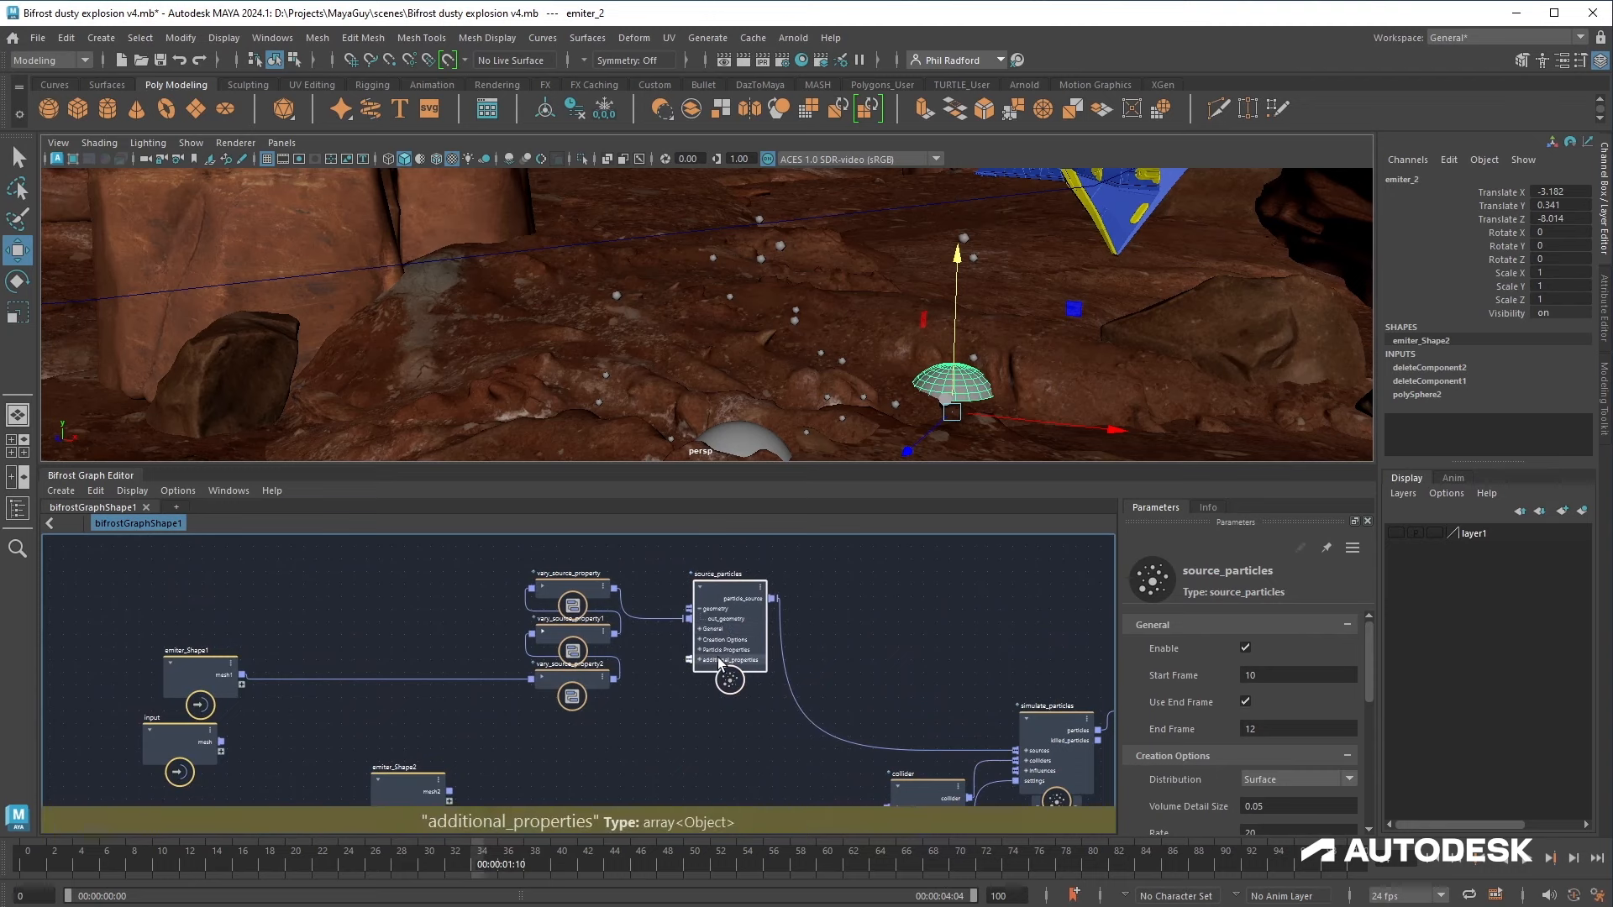
Step: Add a source_color_property node to source_particles' additional properties and sample its Base Color from the canyon rock
right_click(720, 662)
mouse_move(779, 709)
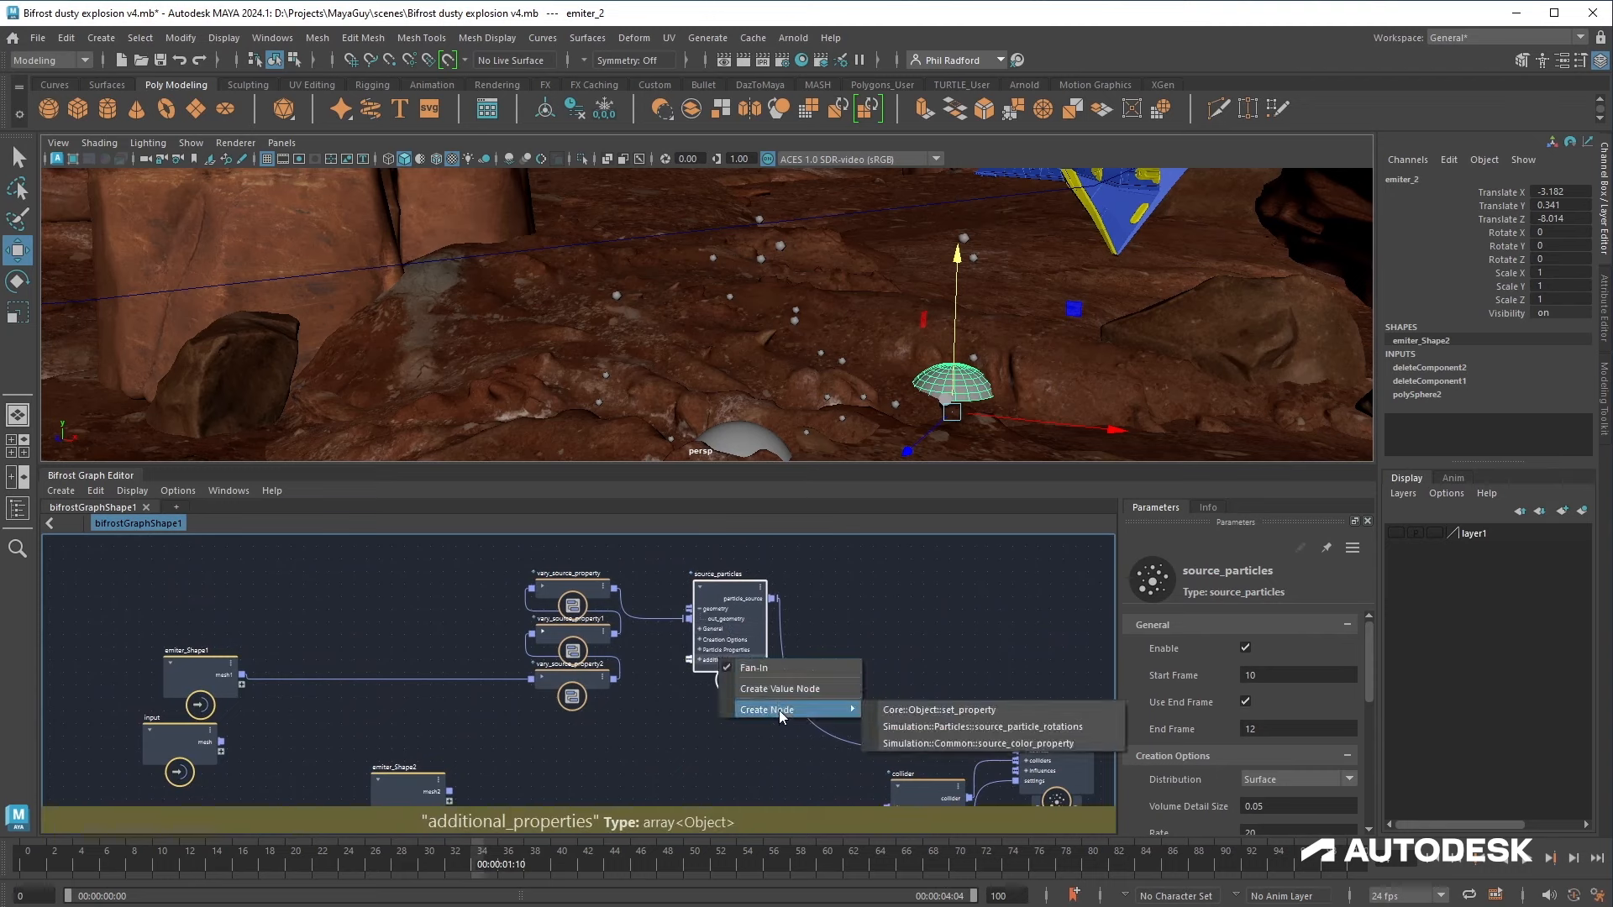
left_click(939, 746)
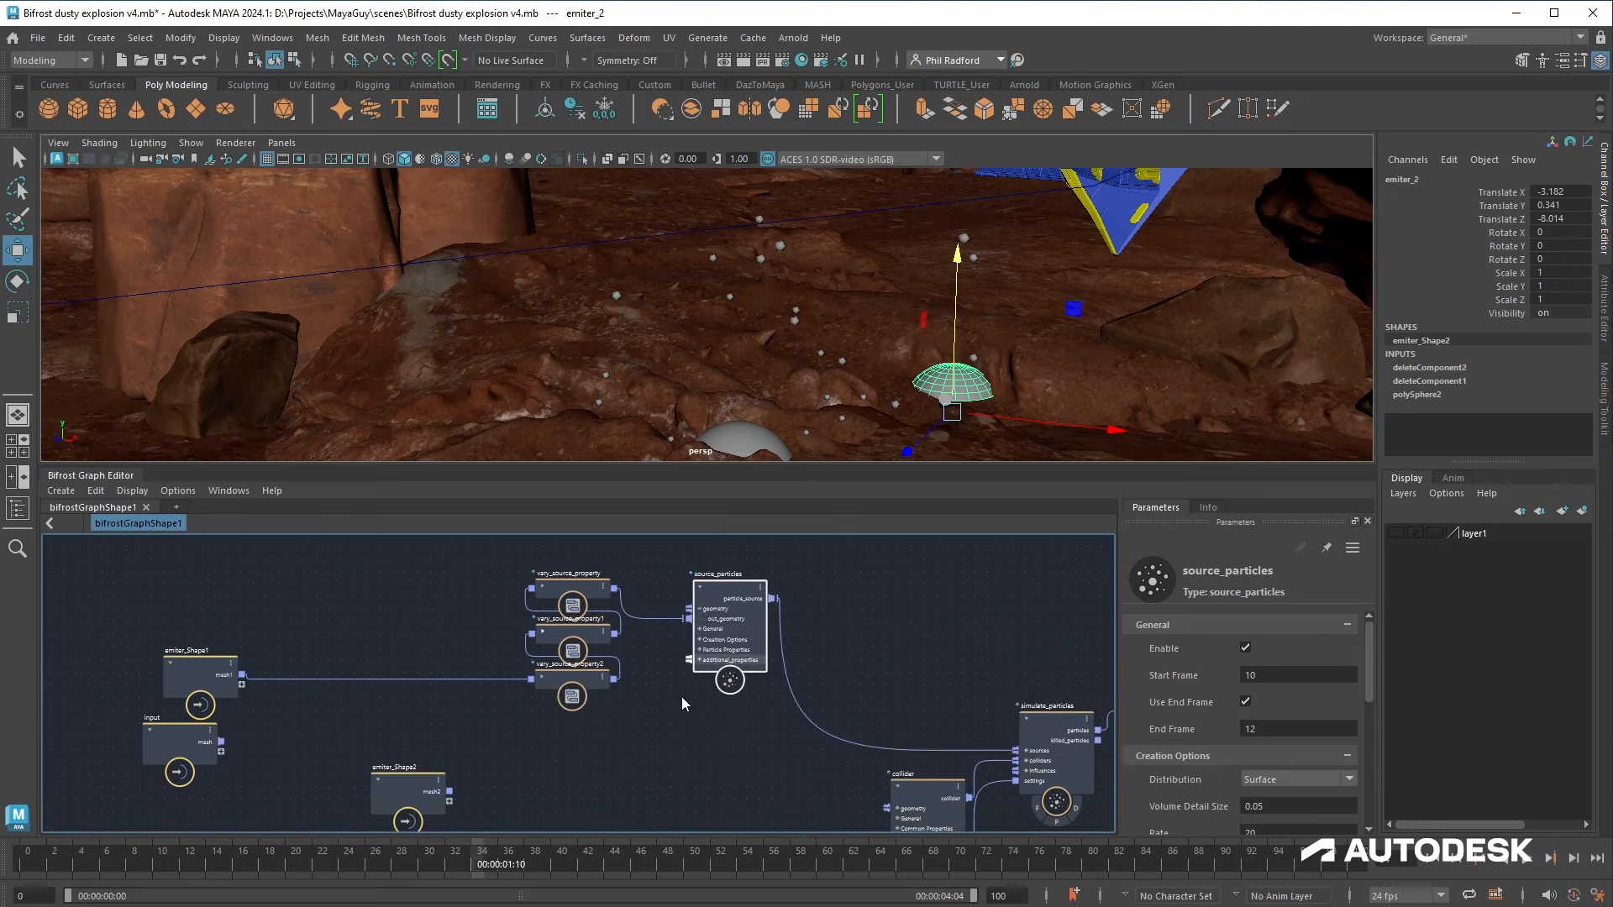
left_click_drag(618, 751, 633, 747)
left_click(1194, 654)
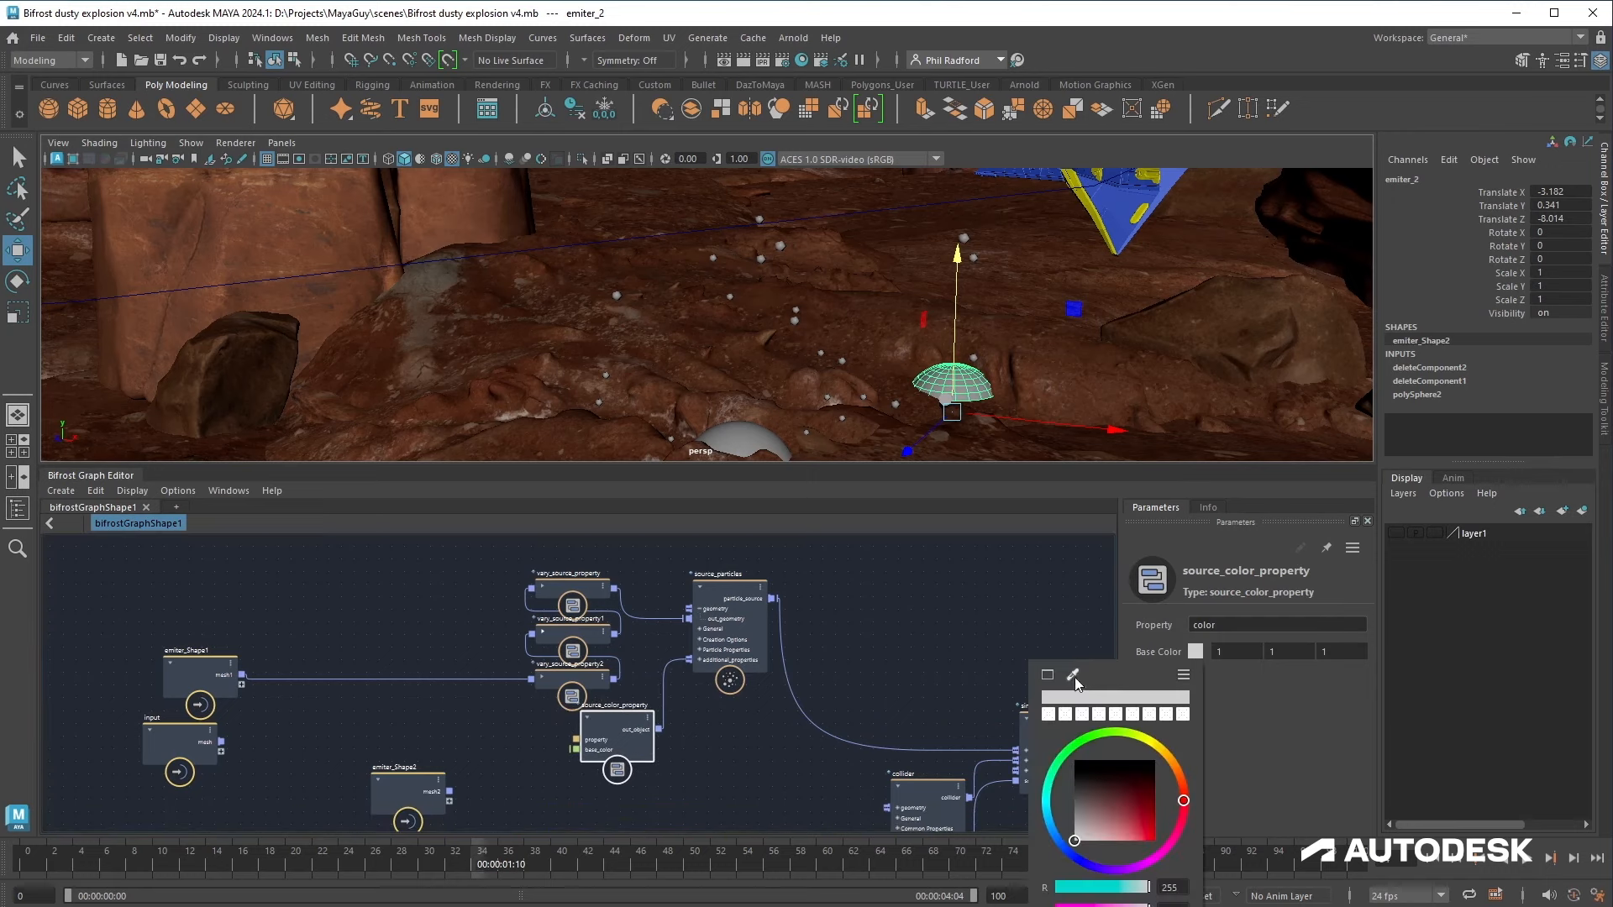
left_click(1074, 675)
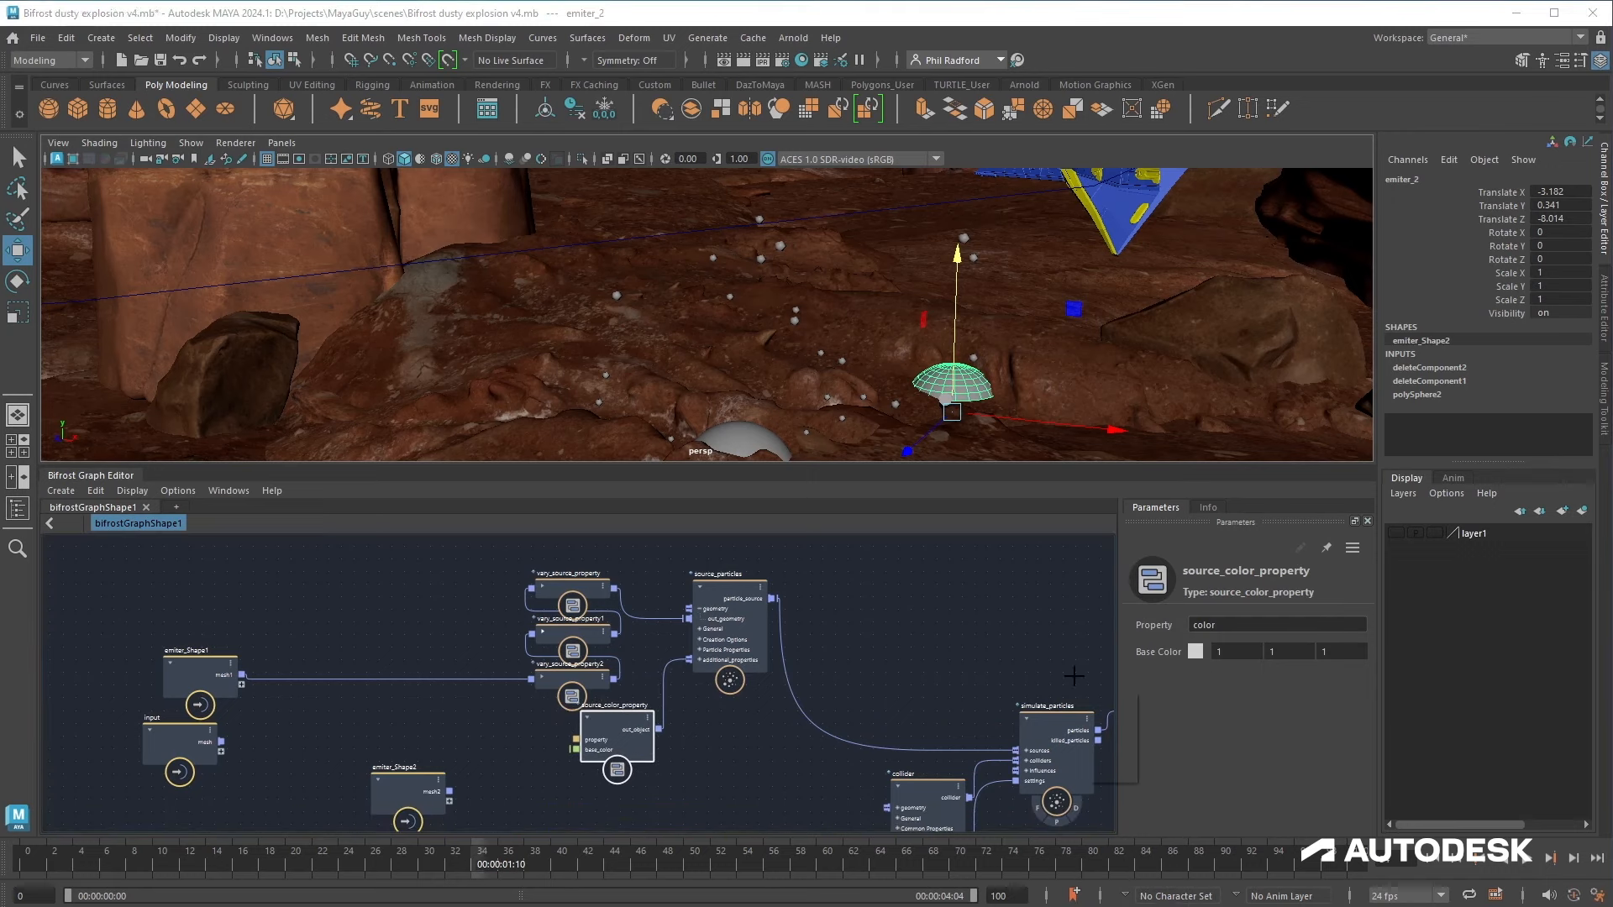
left_click(783, 431)
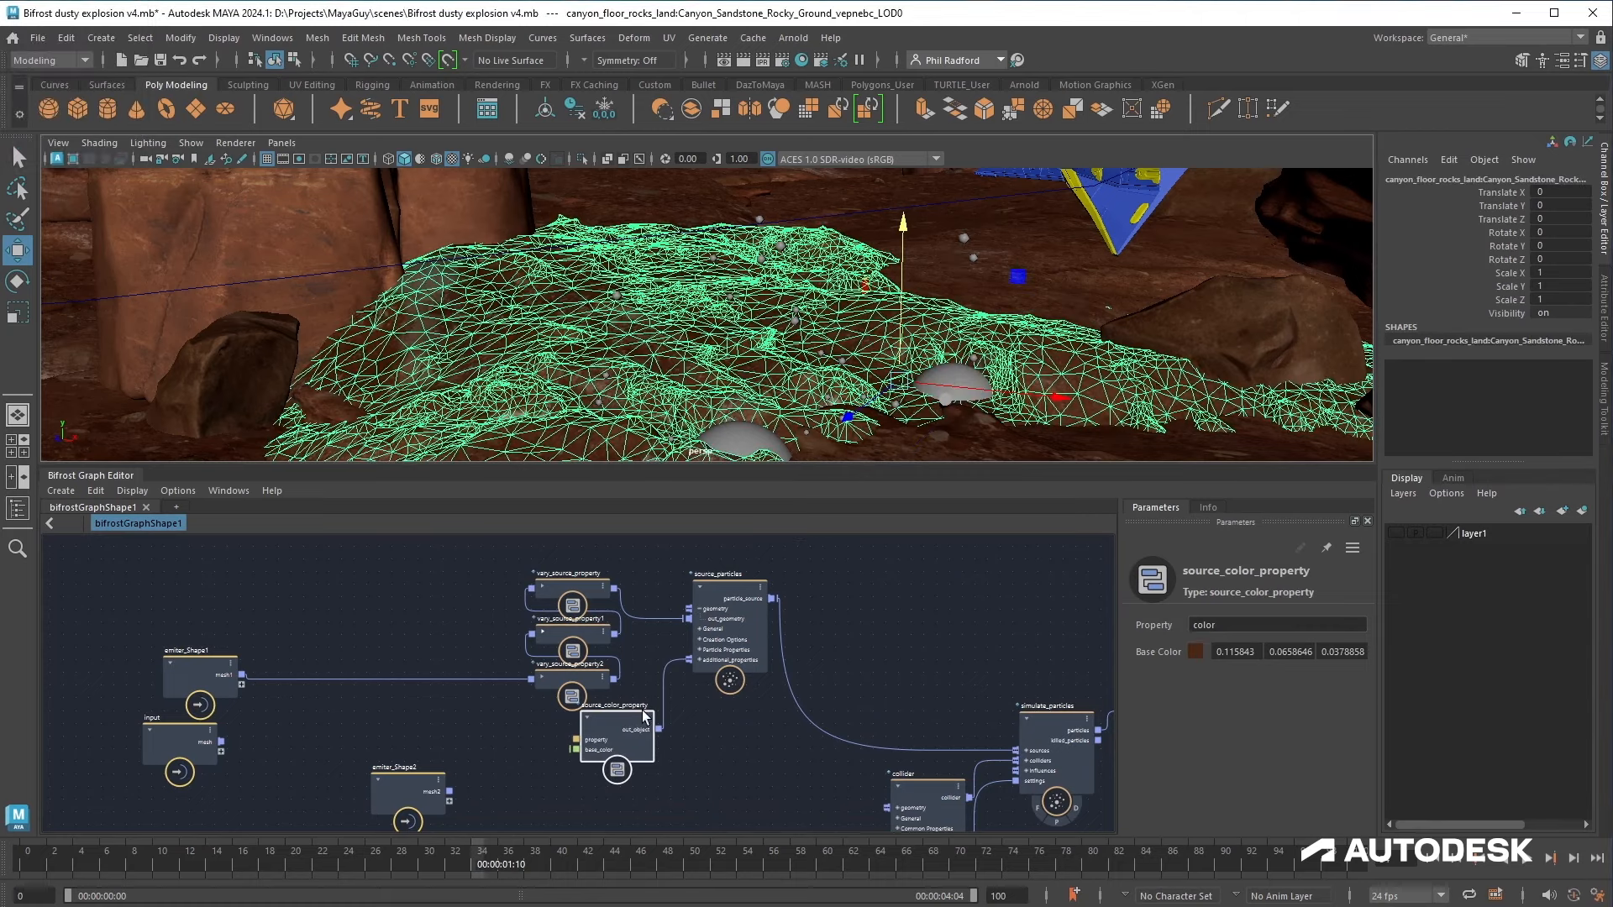
Step: Add an assign_material node below the output node
middle_click_drag(882, 641, 529, 572)
left_click_drag(832, 622, 948, 617)
middle_click_drag(811, 709, 790, 699)
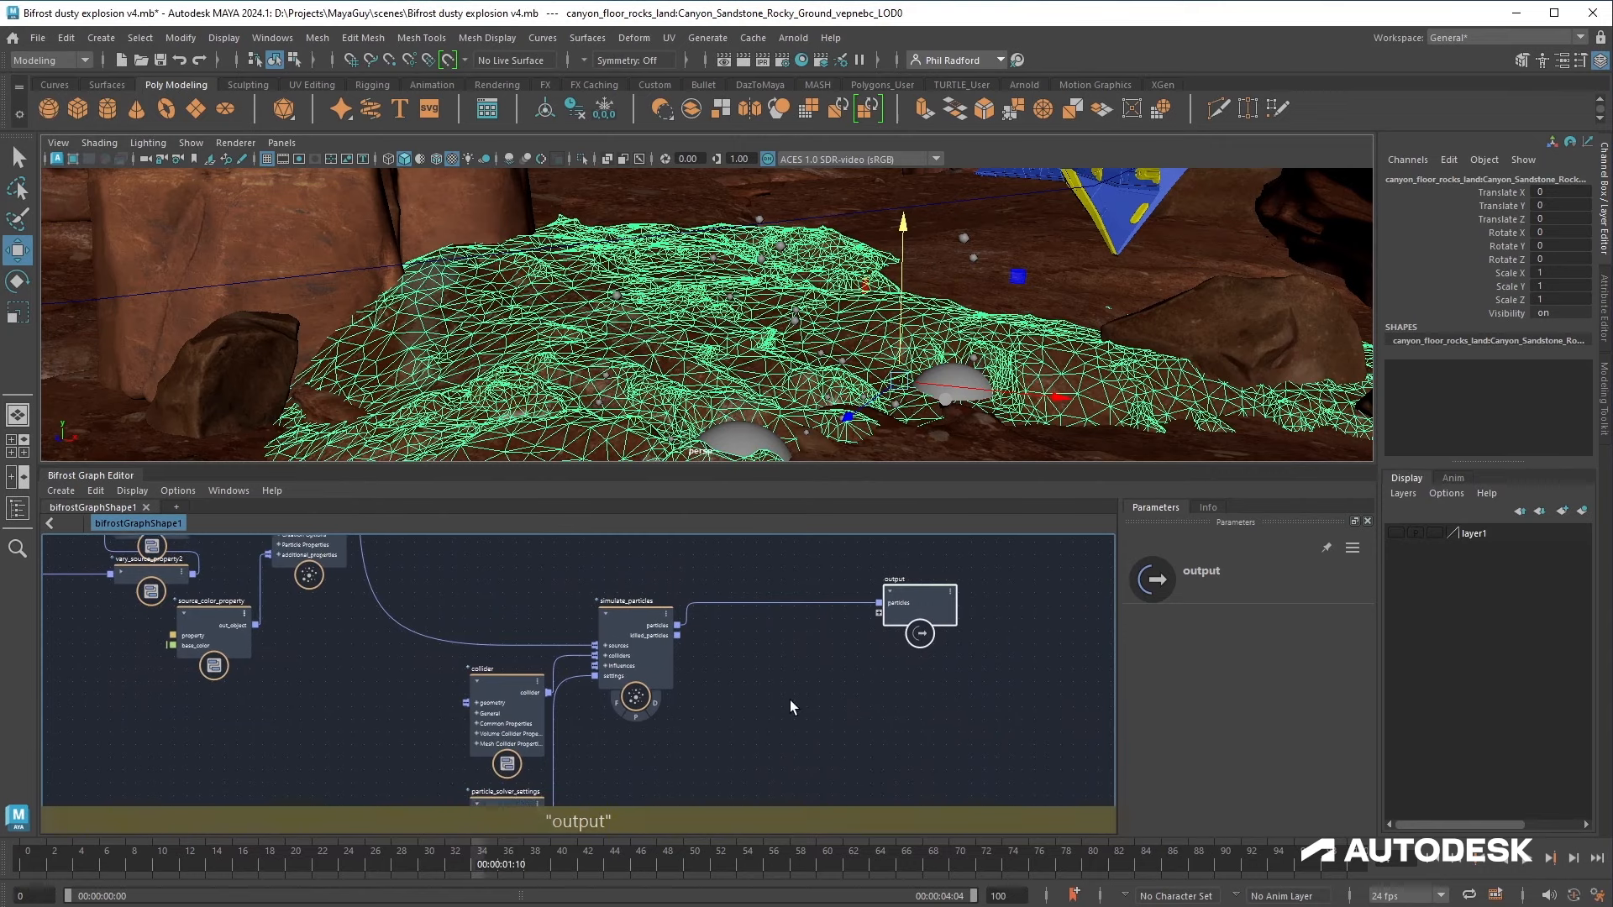
key("Tab")
type("ass")
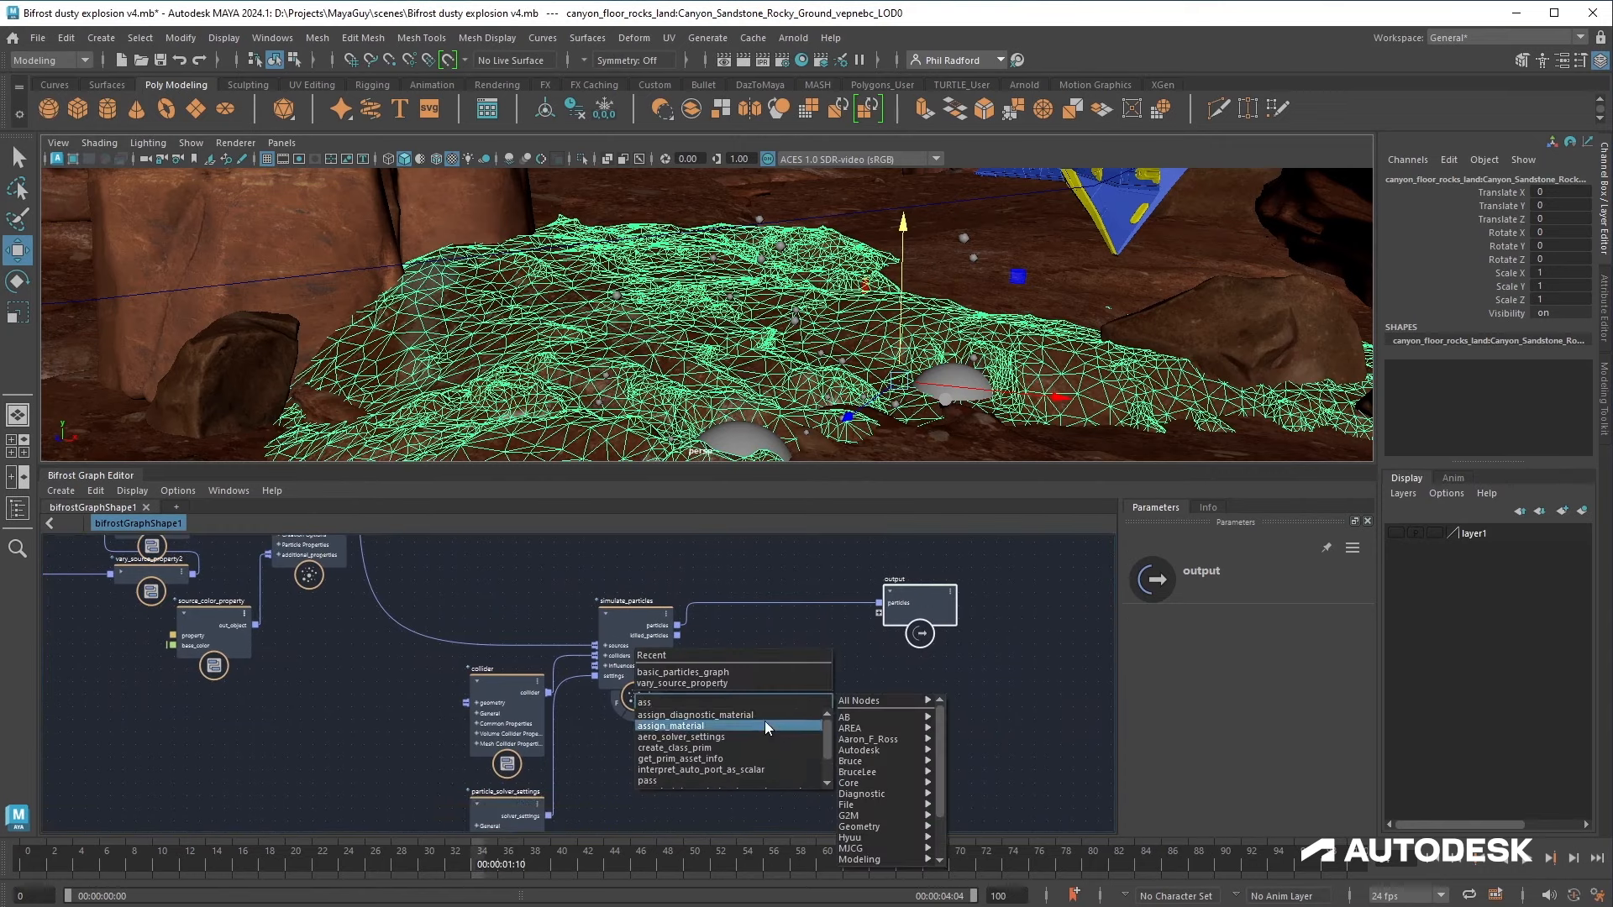
left_click(763, 725)
left_click_drag(798, 721, 908, 697)
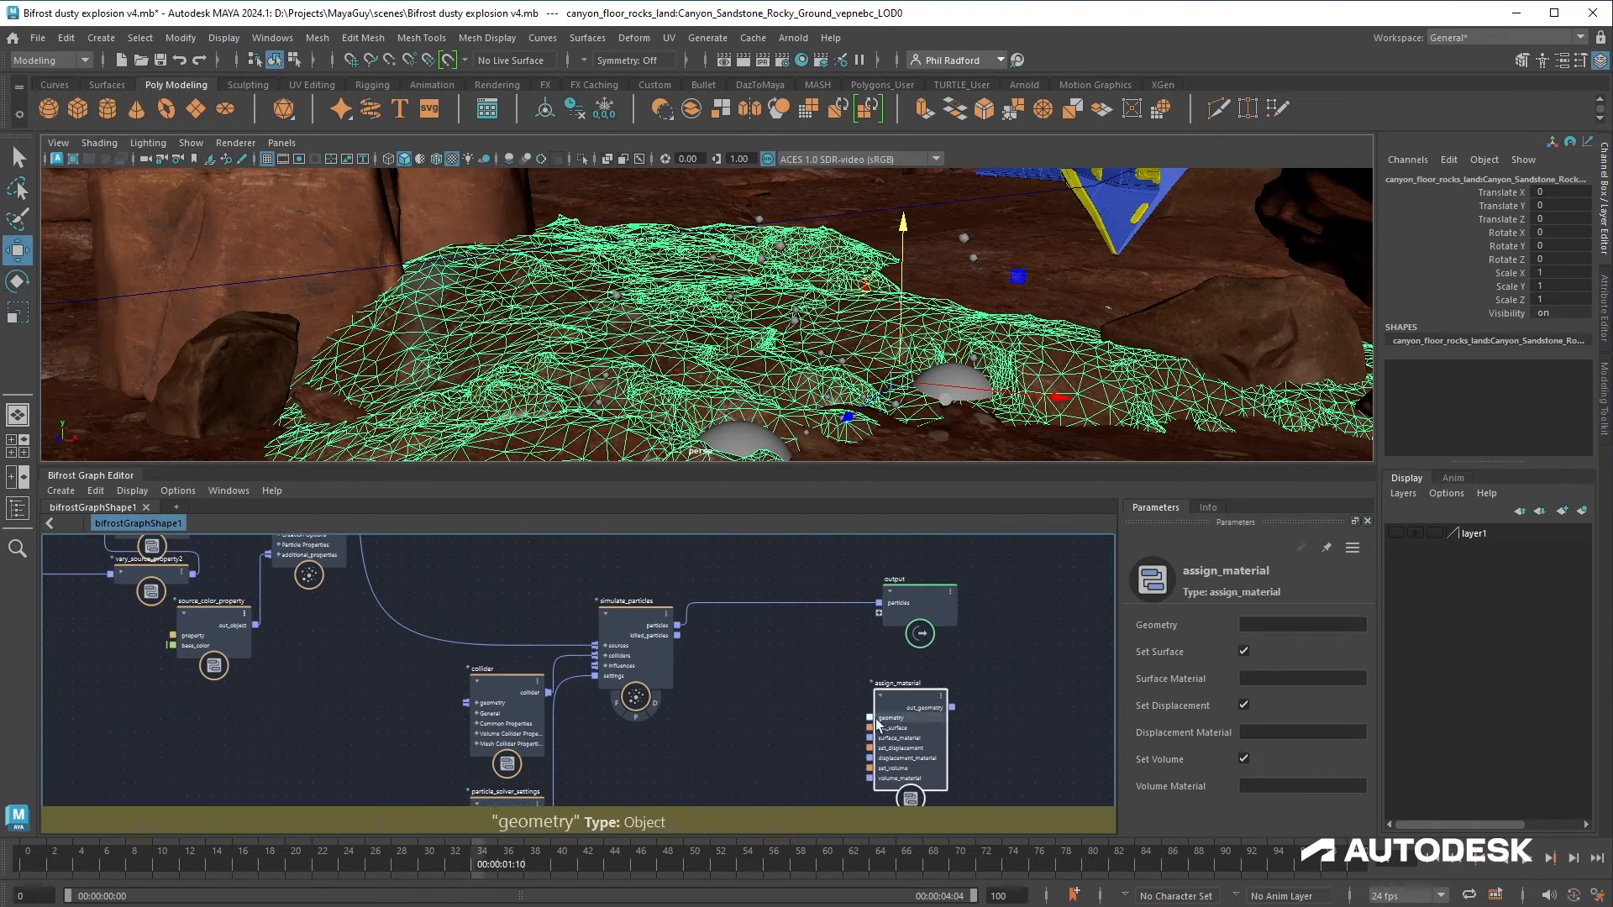
left_click(778, 721)
Step: Search for and add a set_geo_property_reference node beside assign_material
key("Tab")
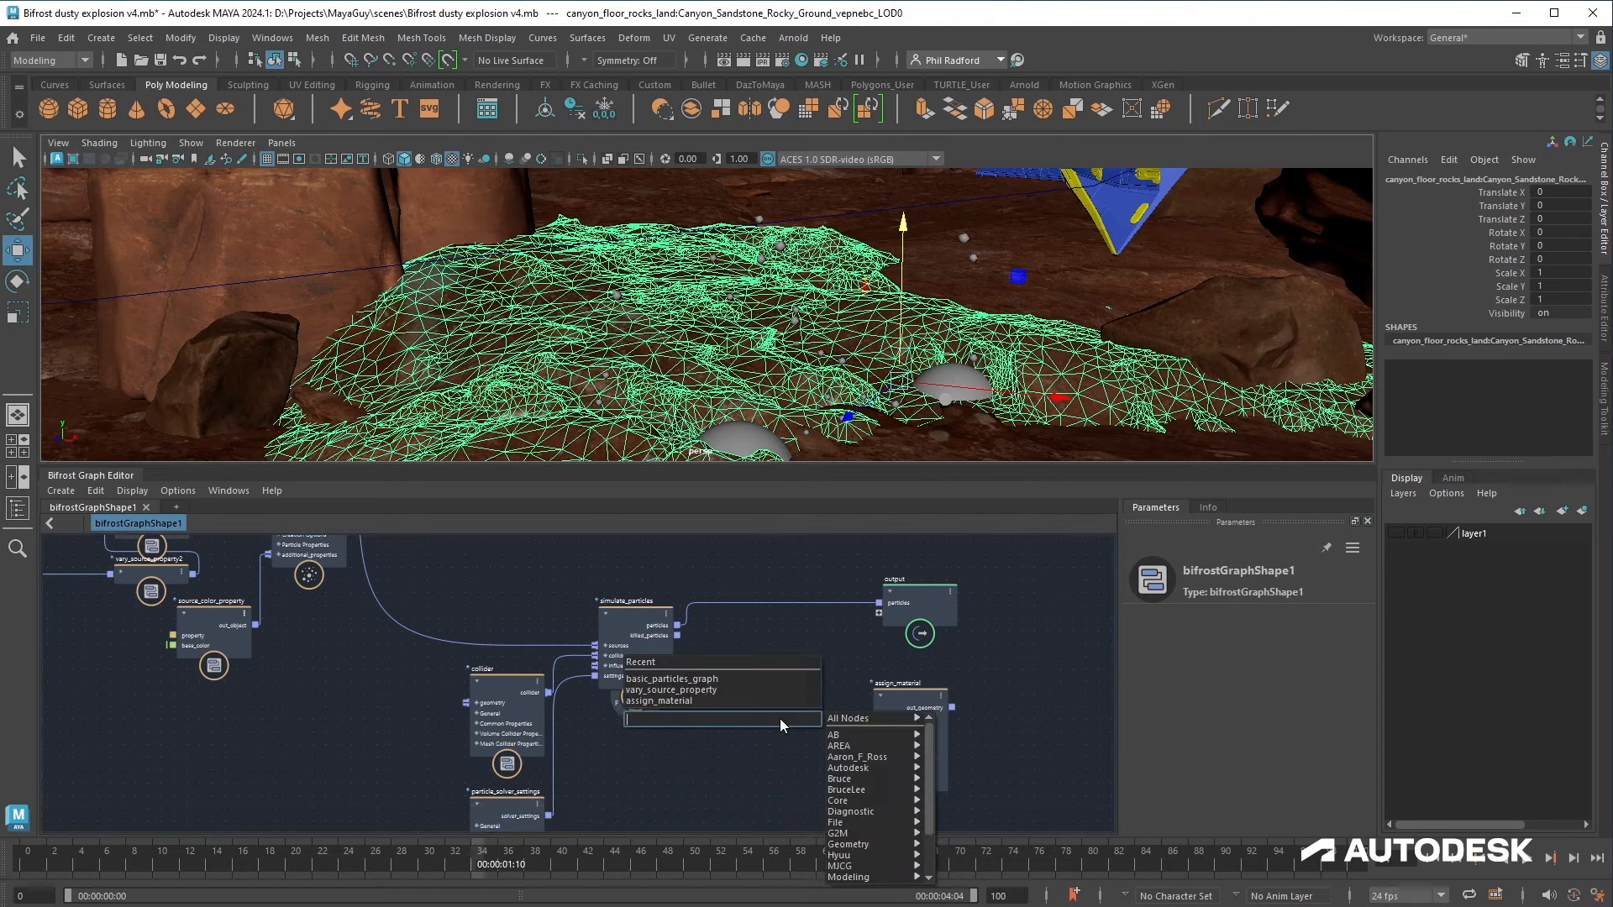
type("g")
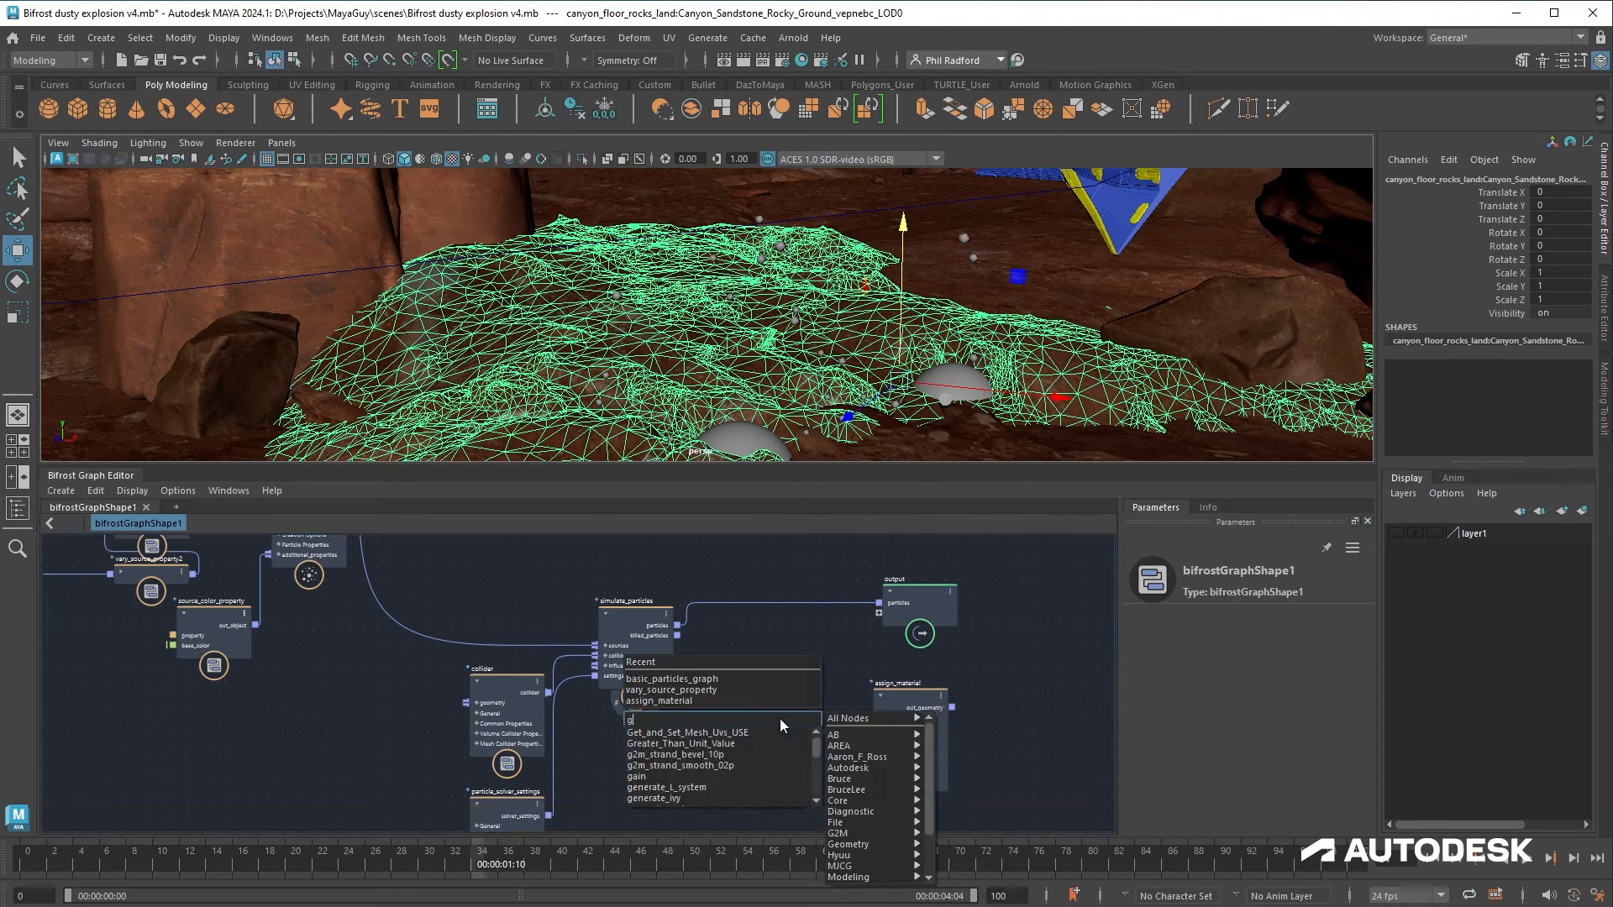
type("et_geo")
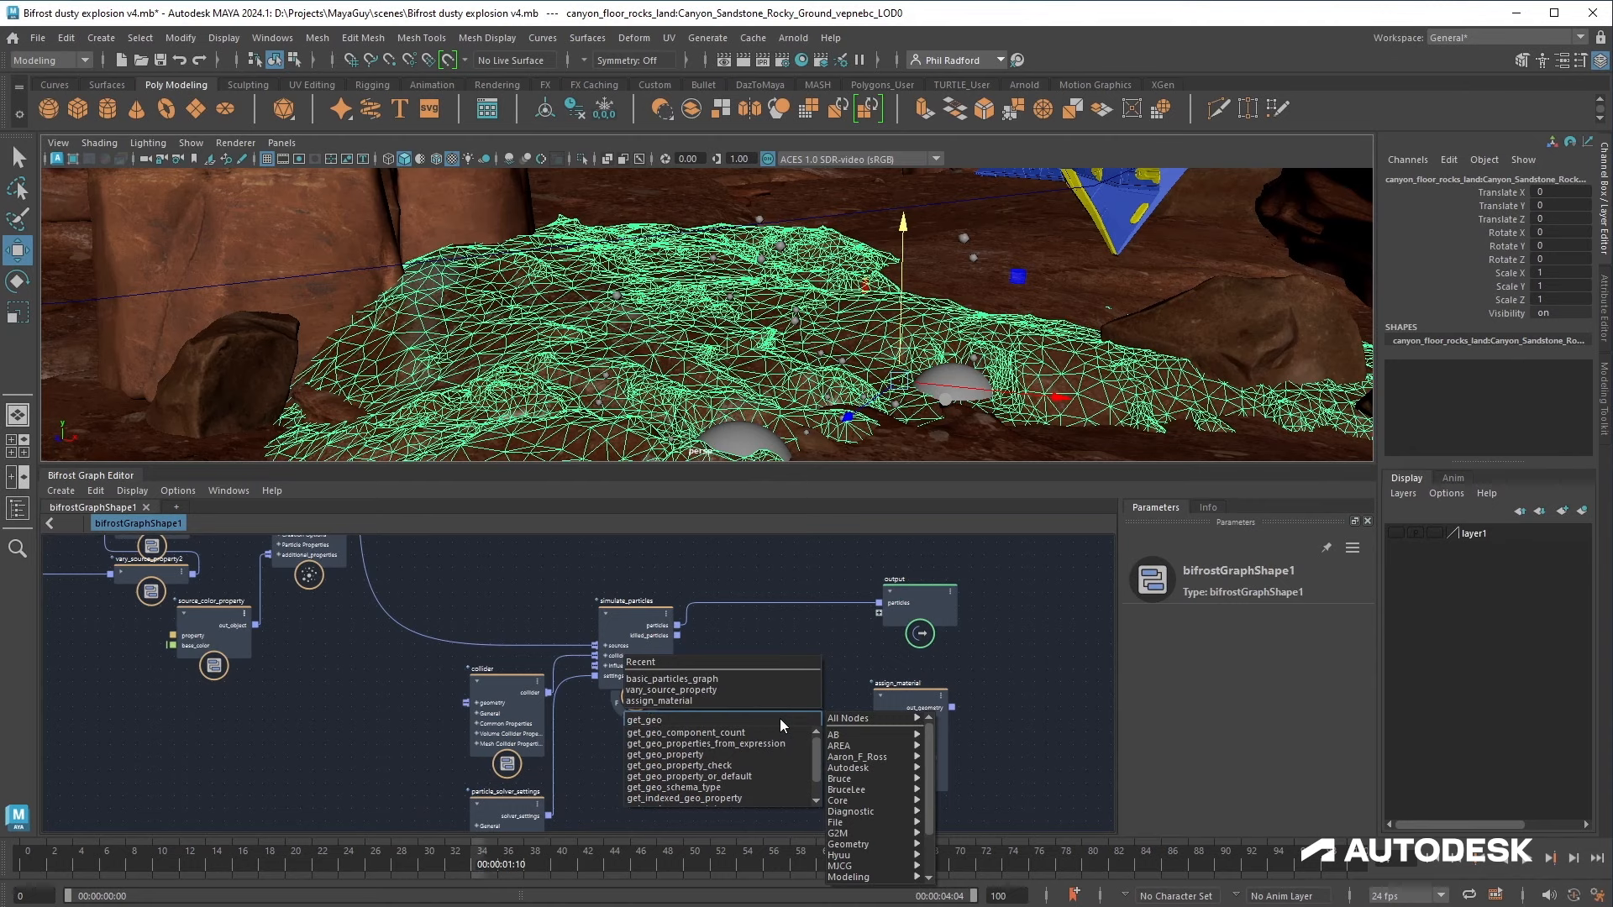
scroll(790, 747, "down", 1)
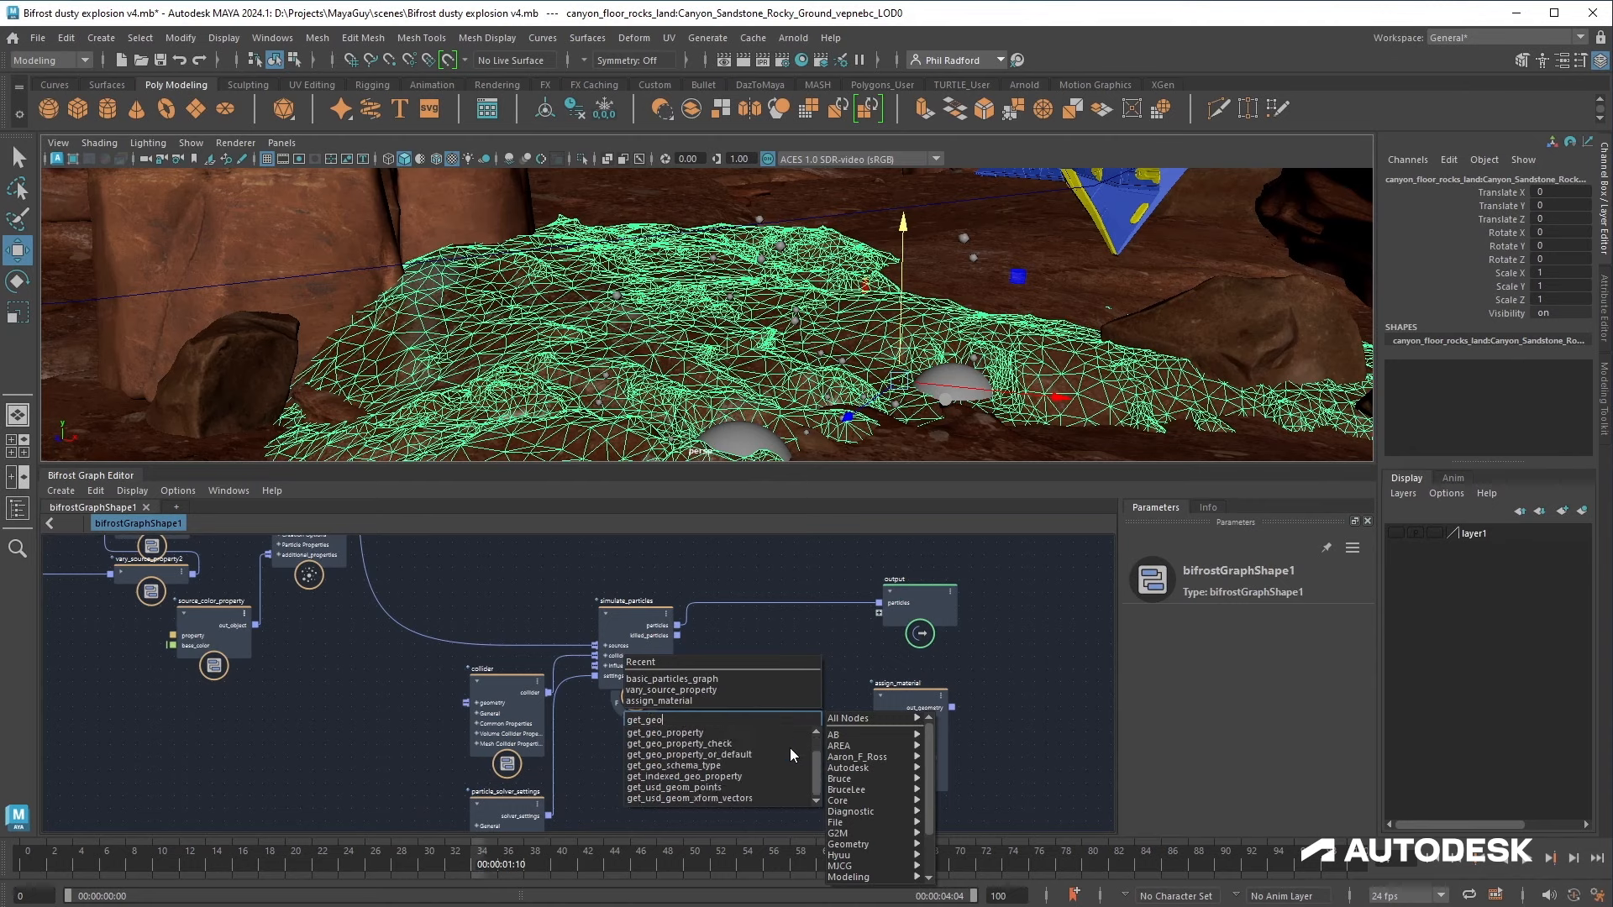
scroll(792, 755, "up", 1)
key("BackSpace")
key("BackSpace")
key("BackSpace")
key("BackSpace")
key("BackSpace")
key("BackSpace")
key("BackSpace")
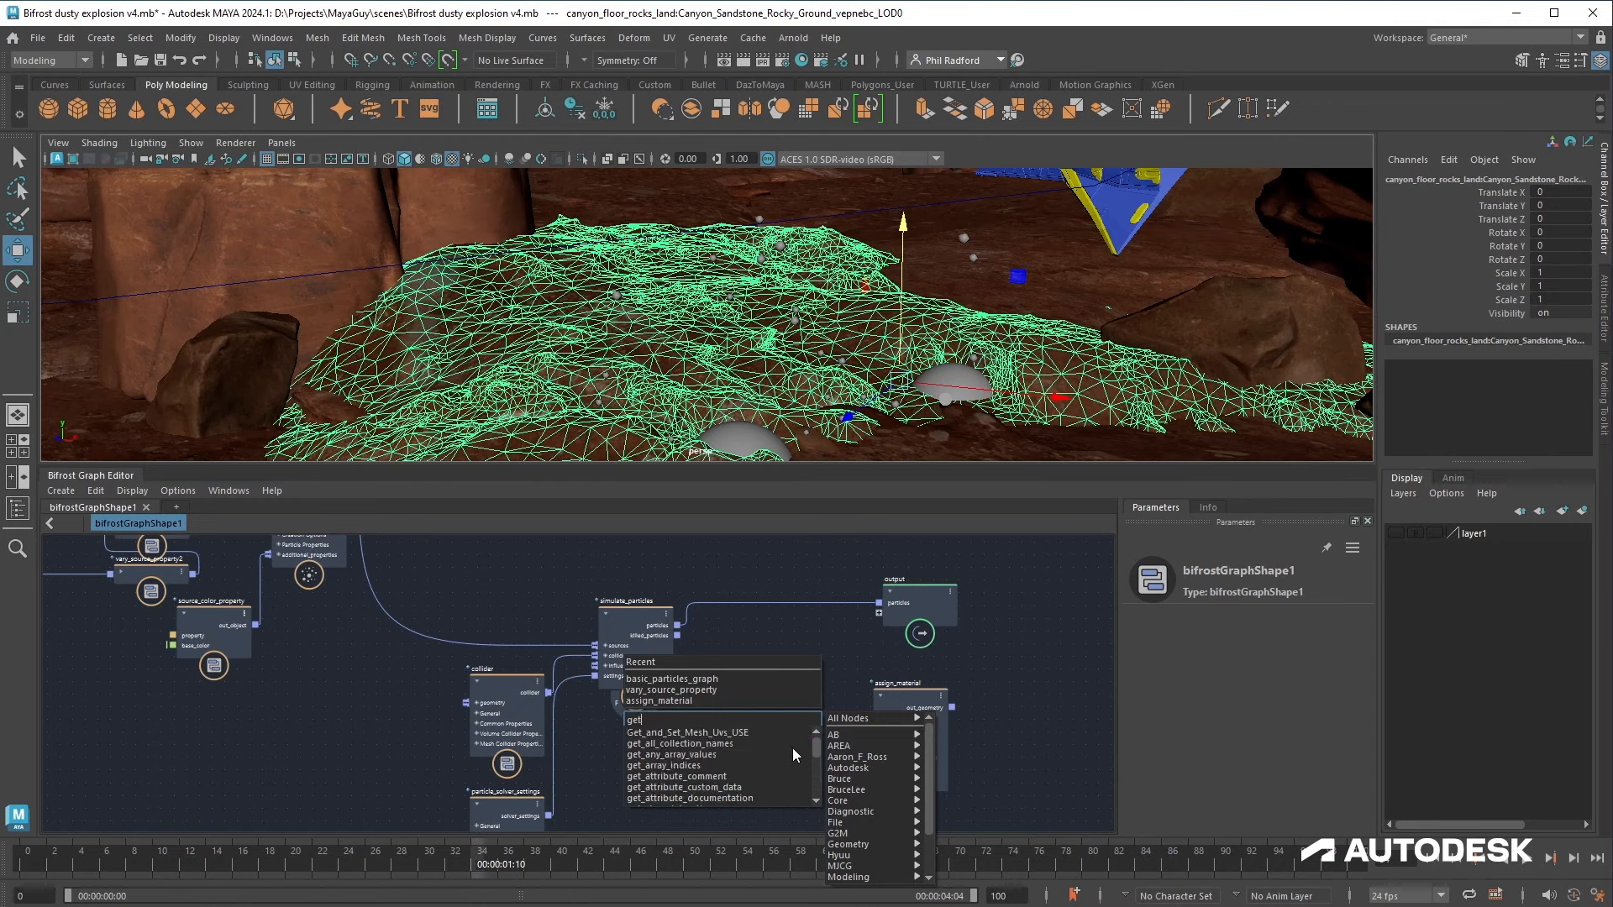
type("set_geo")
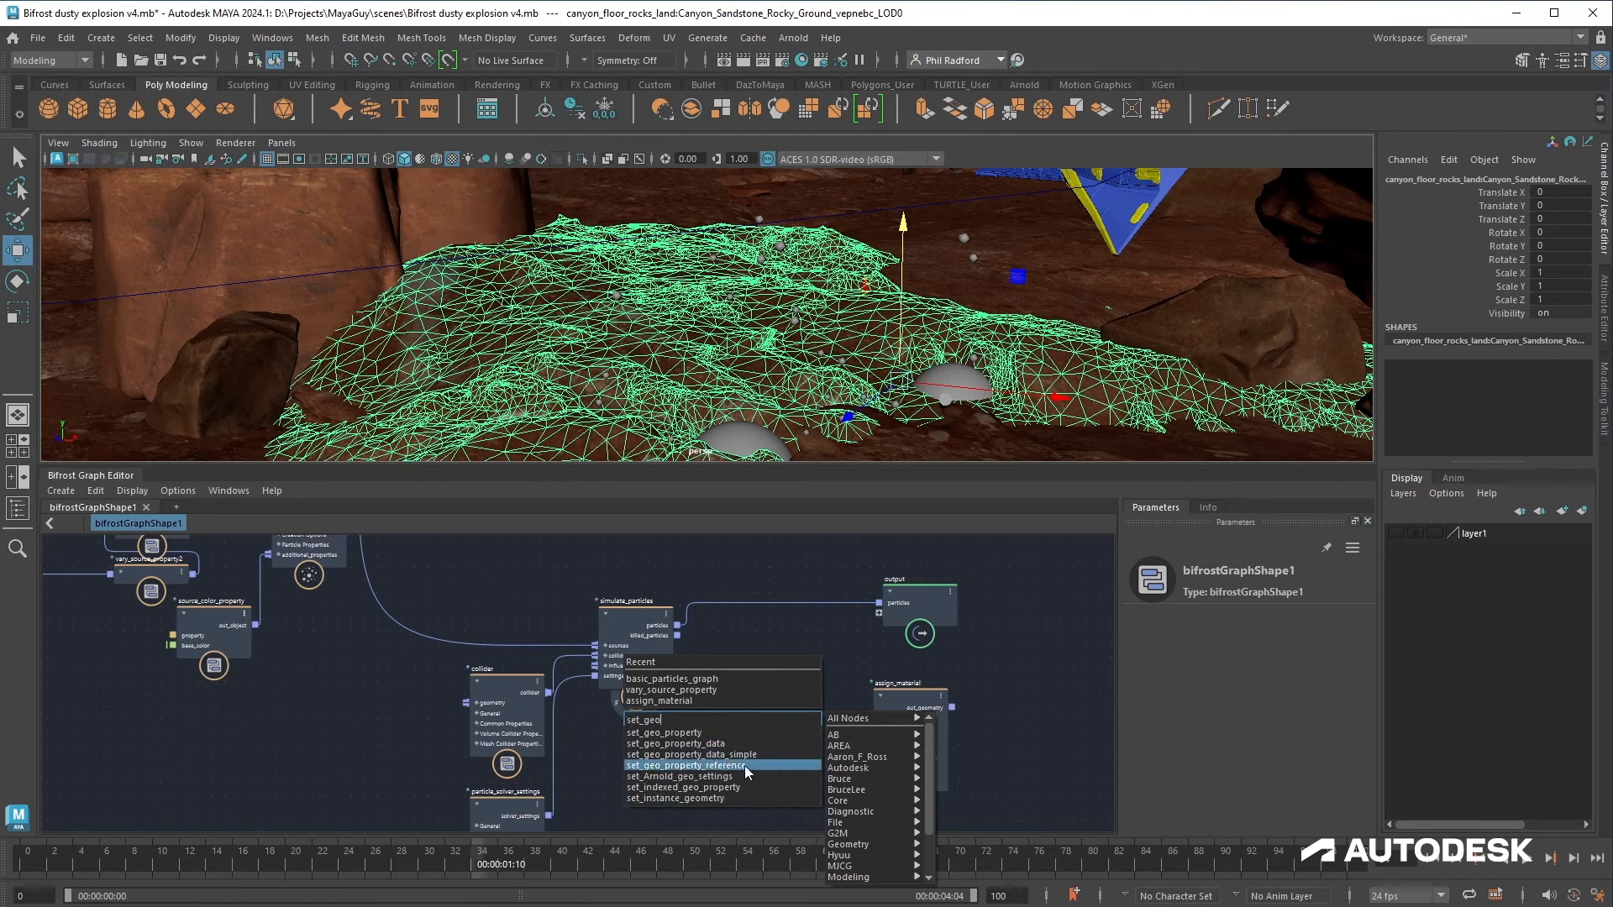
left_click(745, 764)
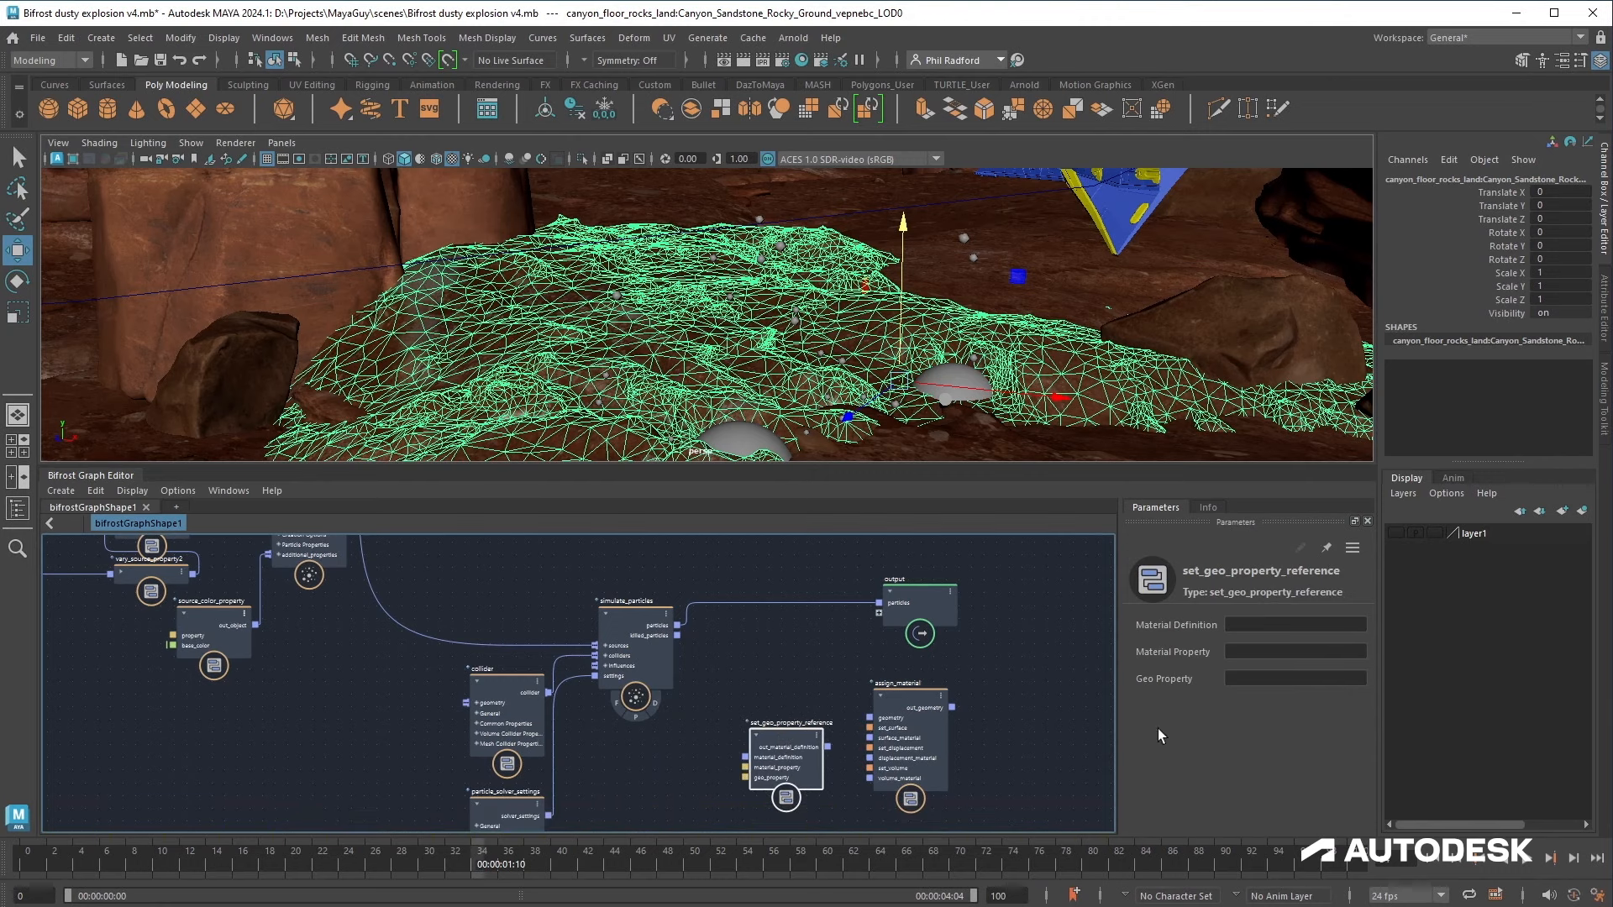
Step: Set the set_geo_property_reference's Material Property to base_color and Geo Property to color
left_click(1275, 653)
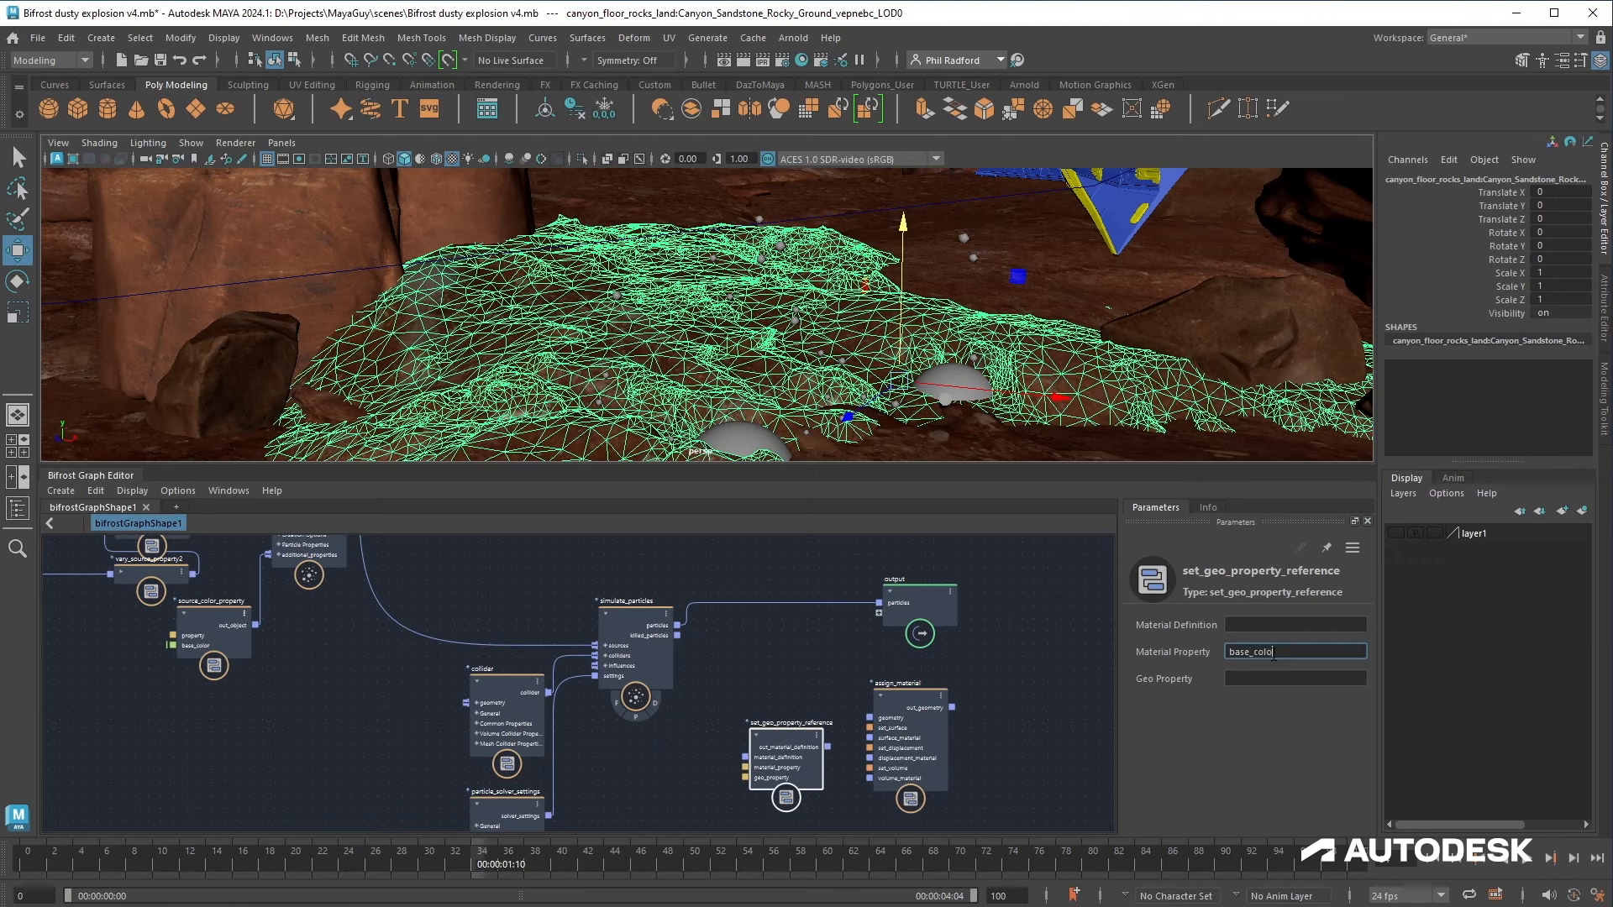
left_click(1267, 678)
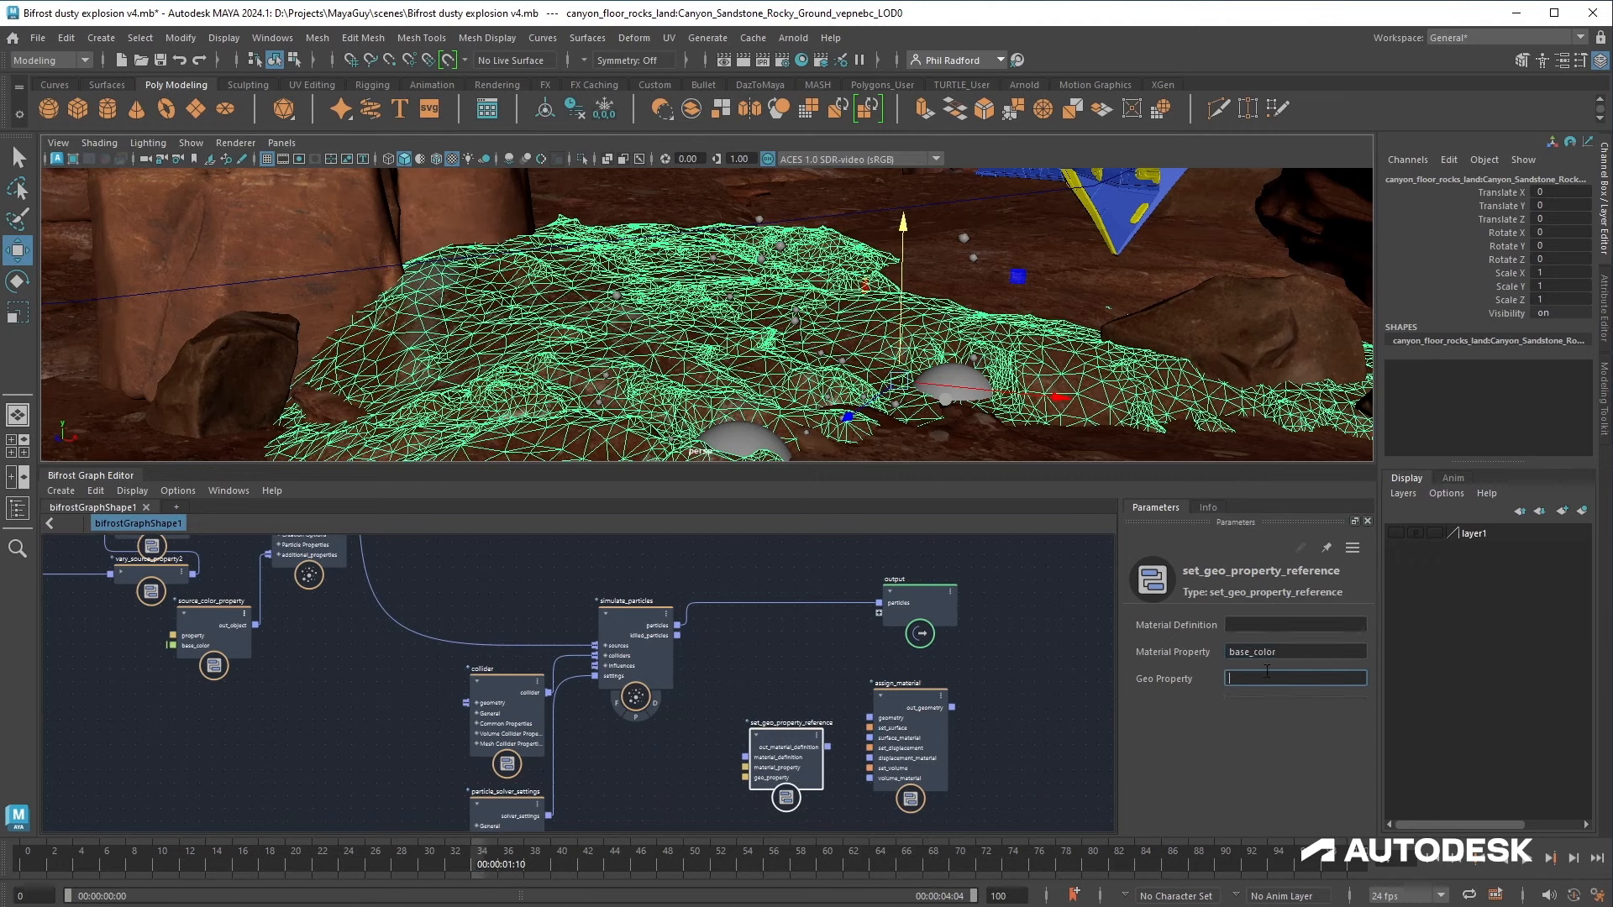
type("color")
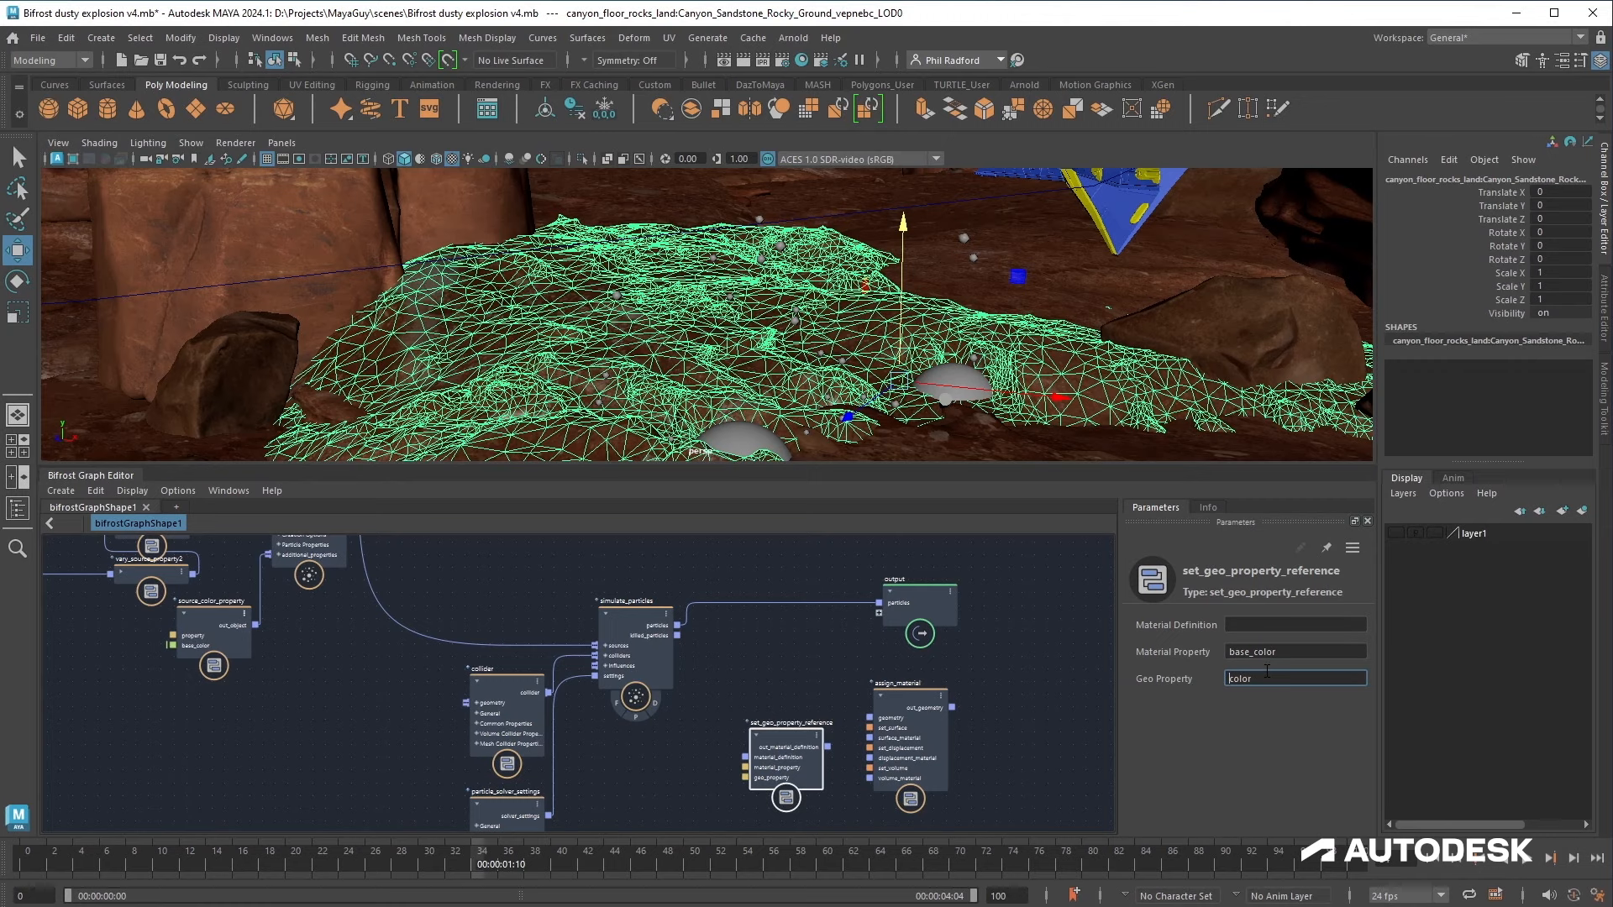
left_click(643, 755)
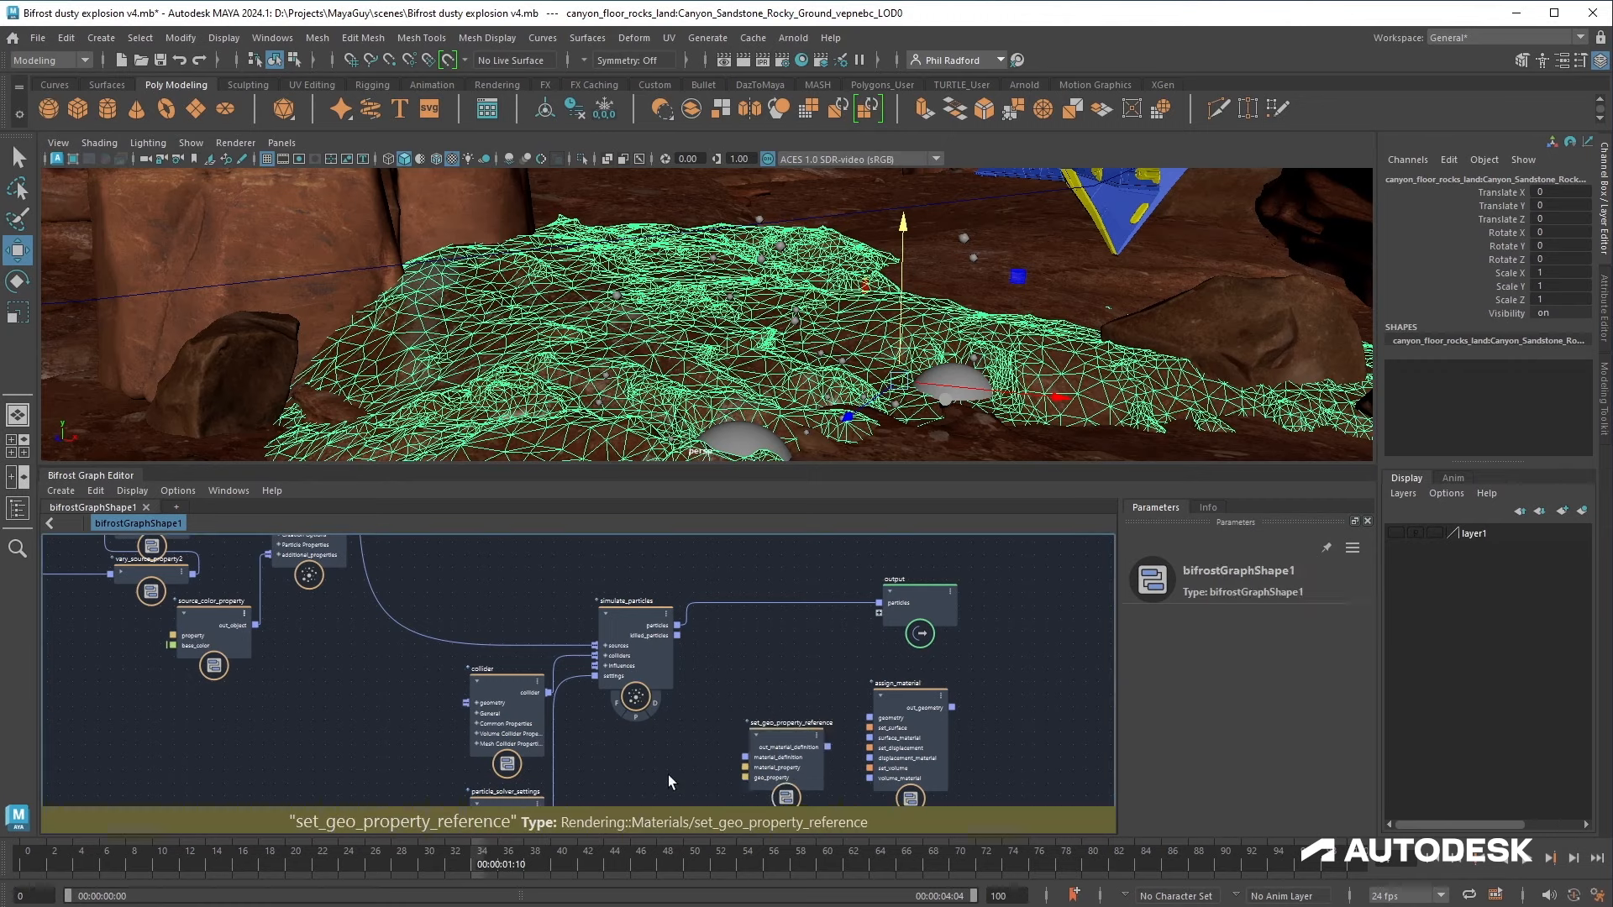
Step: Add a standard_surface_mat node below set_geo_property_reference
key("Tab")
type("stan")
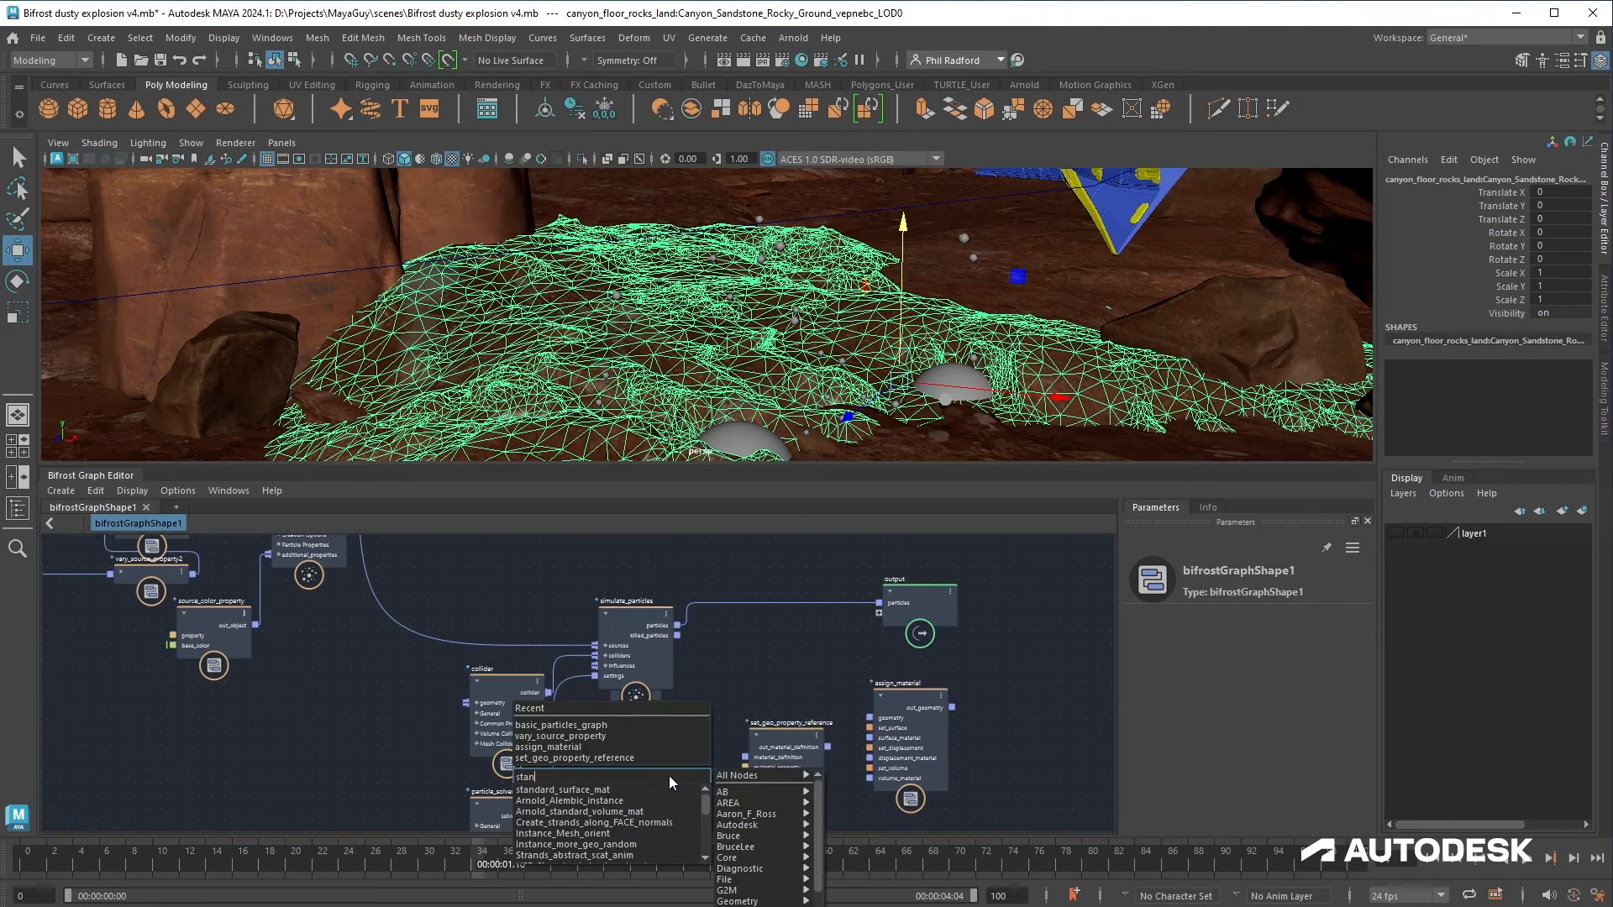
left_click(649, 789)
middle_click_drag(689, 754, 658, 673)
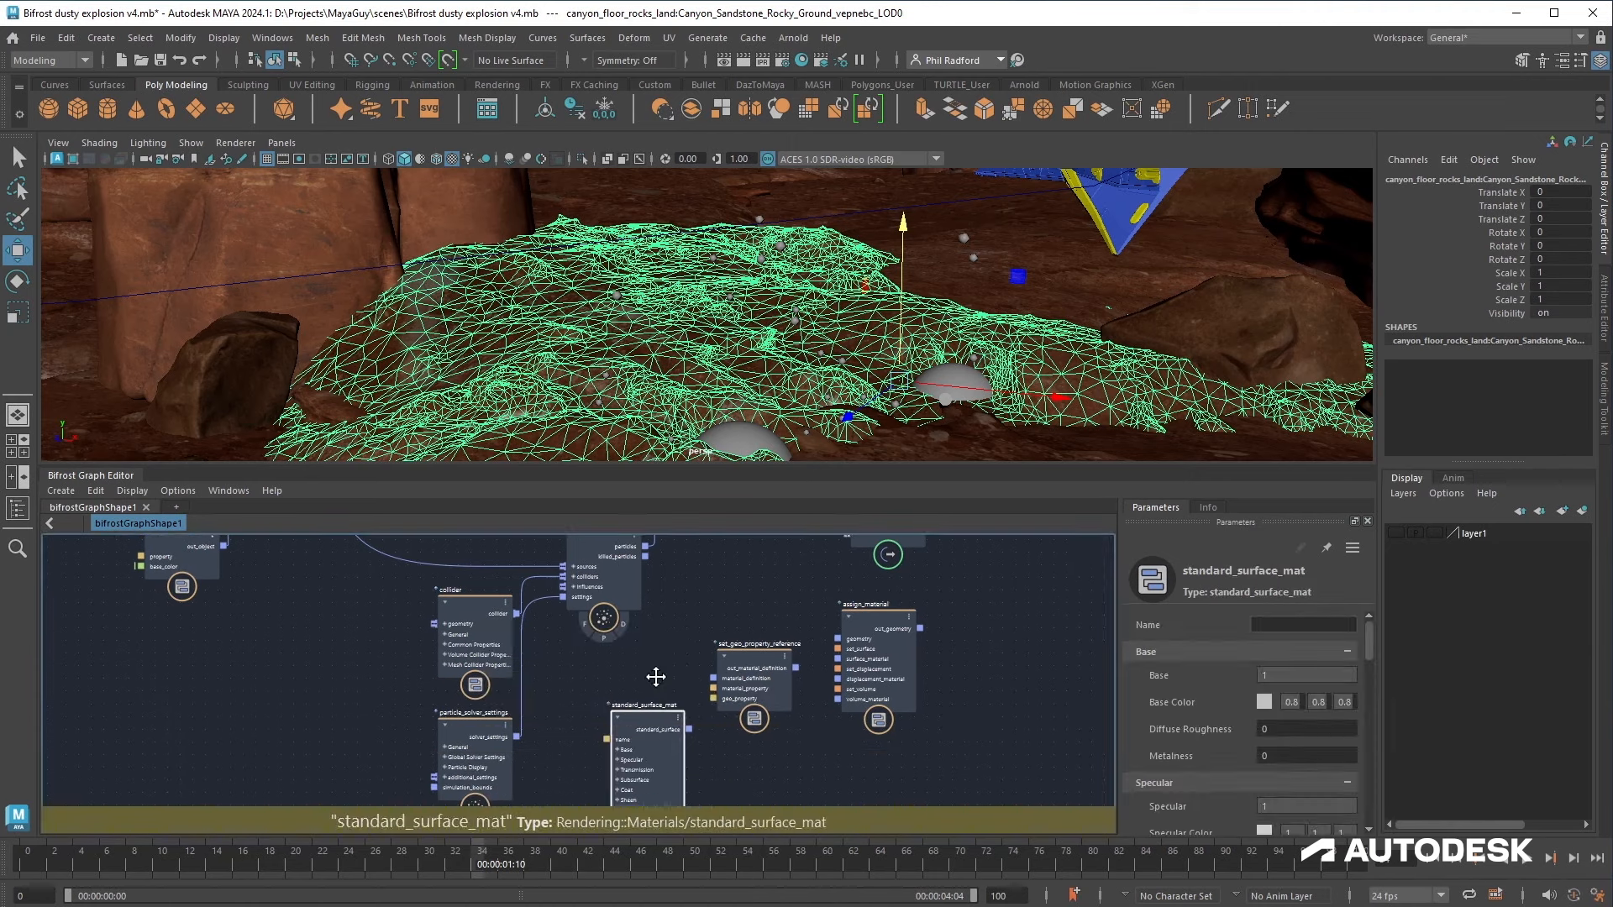
Step: Wire standard_surface_mat through set_geo_property_reference and assign_material into the output, and replay the simulation
left_click_drag(689, 729, 838, 658)
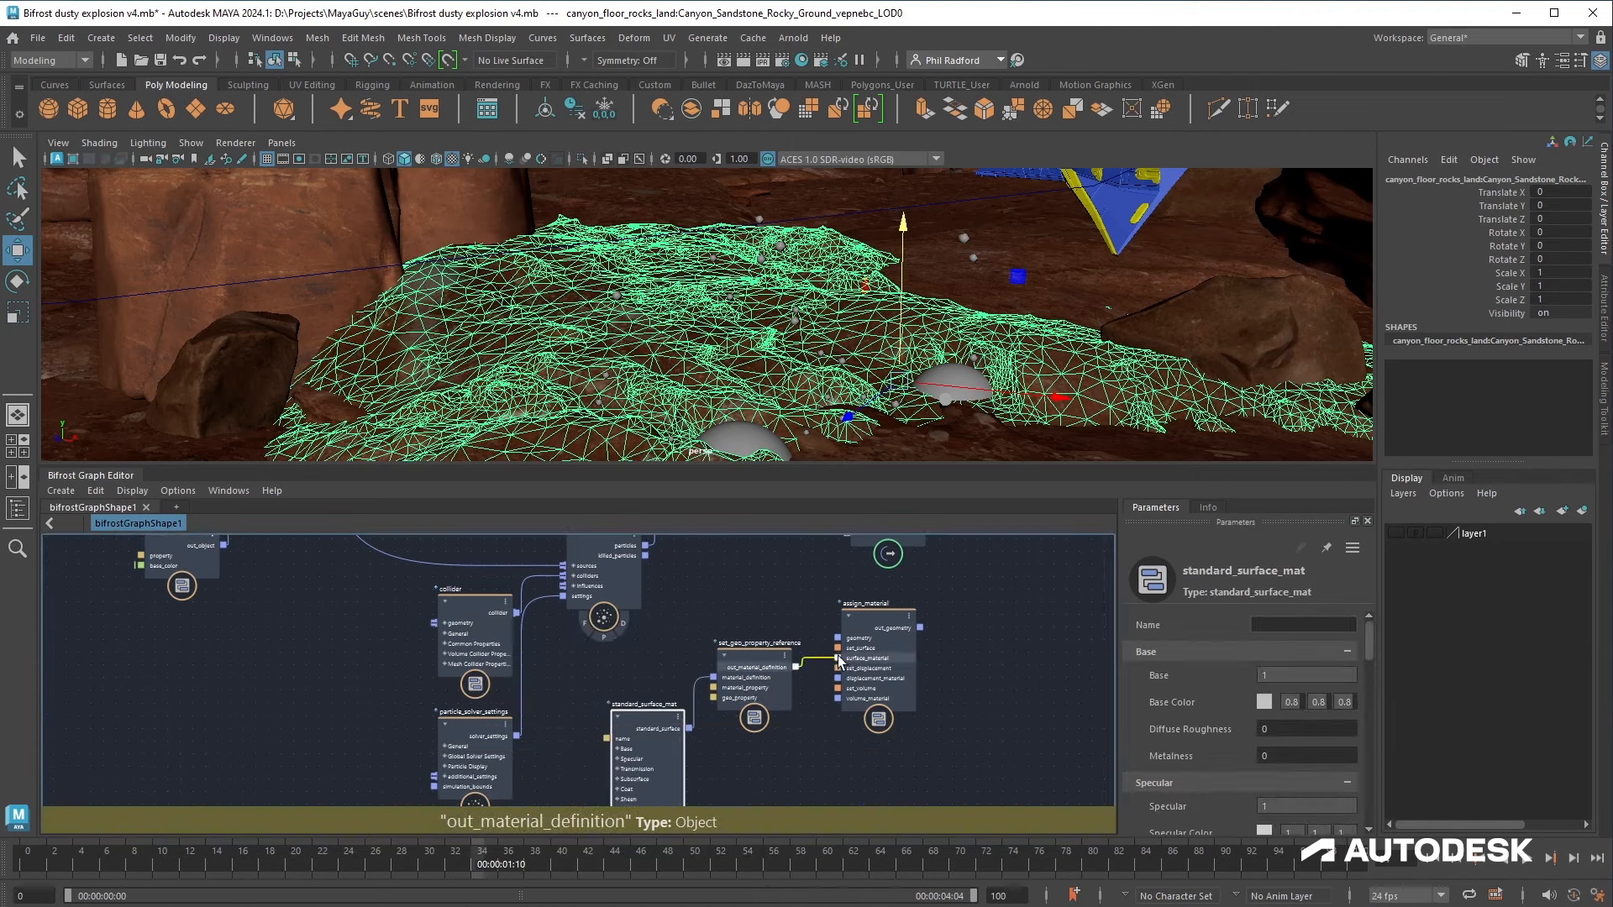
middle_click_drag(781, 571, 805, 629)
scroll(803, 656, "up", 1)
left_click_drag(862, 584, 860, 714)
left_click_drag(904, 588, 1043, 622)
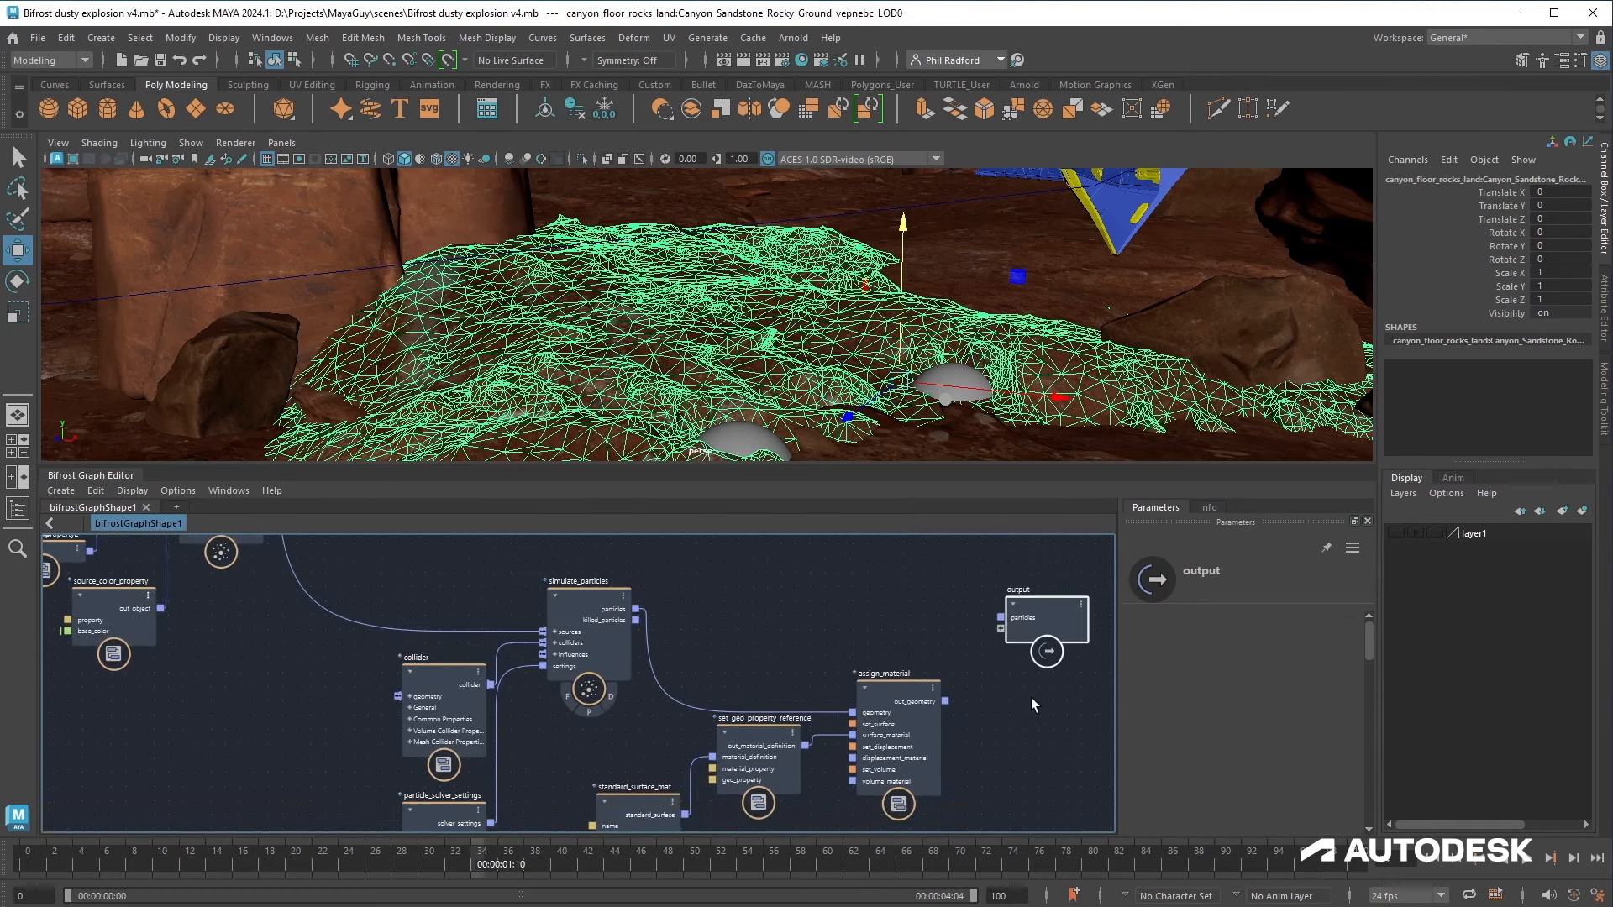
left_click_drag(945, 700, 1002, 628)
left_click(1442, 860)
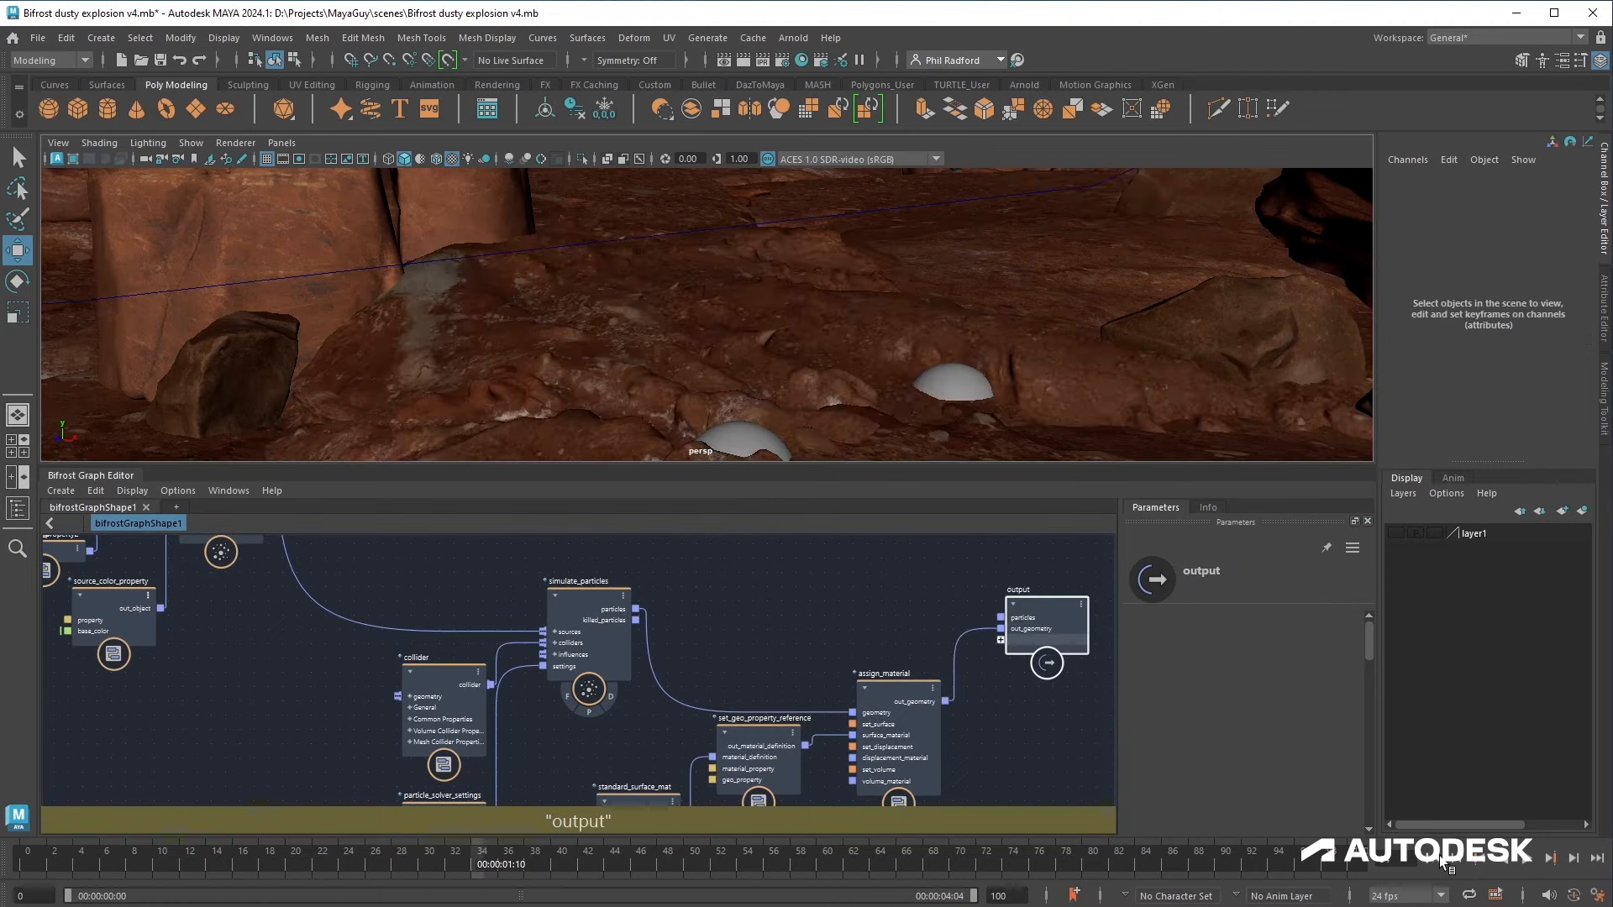
left_click(1529, 861)
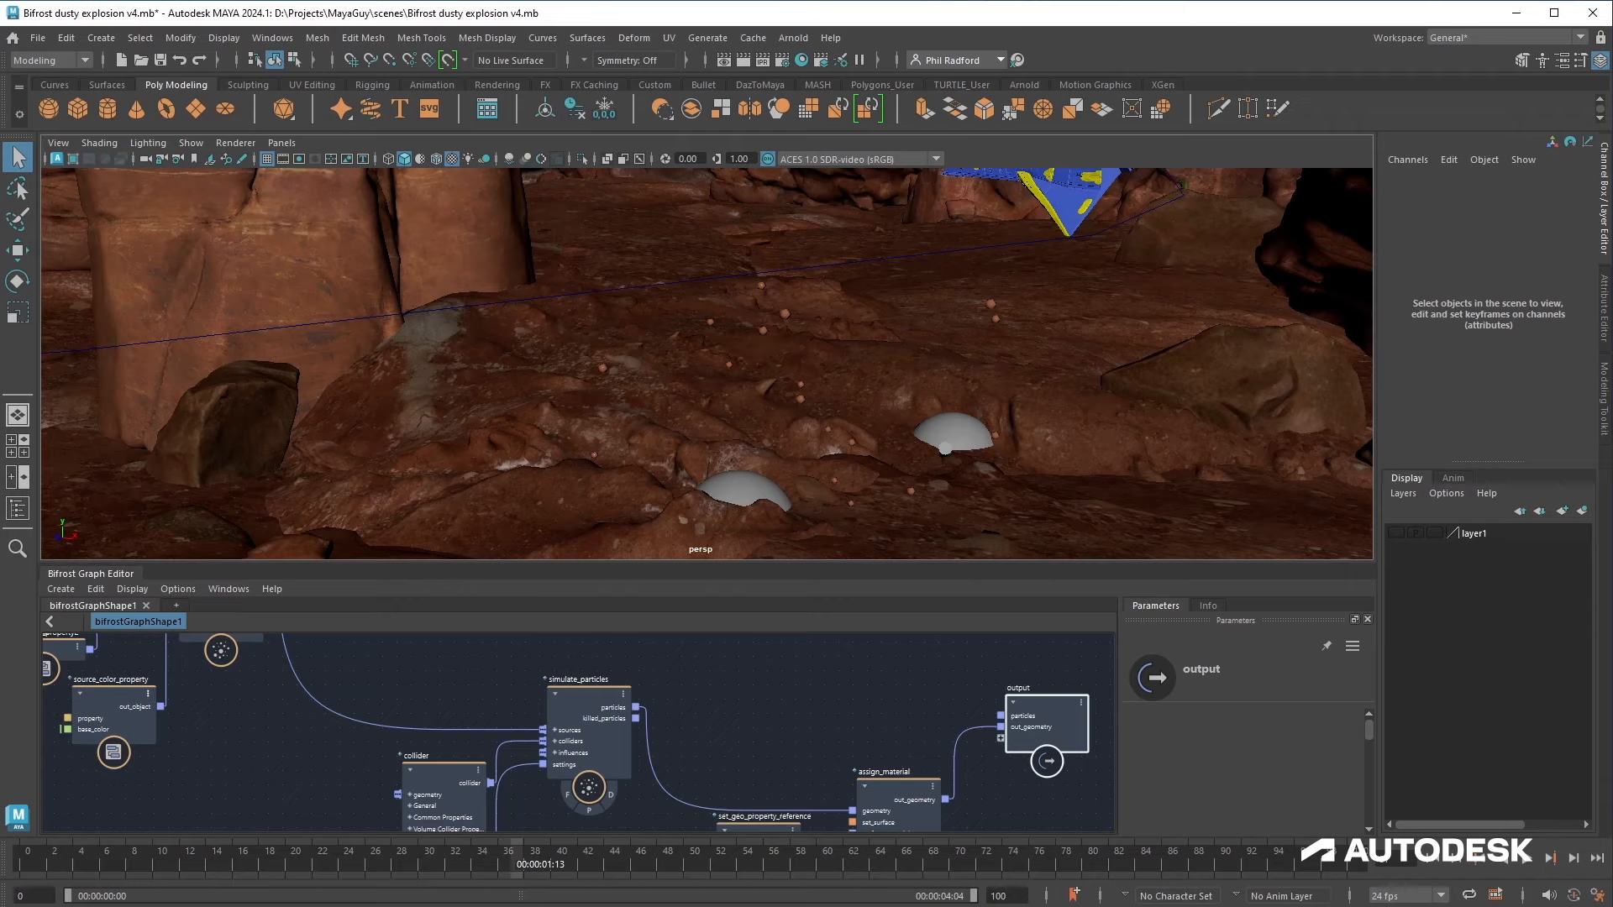
Step: Select the inner dome emitter, scale it down to about 0.555 and raise it slightly
key("w")
left_click_drag(702, 482, 663, 462, "alt")
middle_click_drag(663, 462, 673, 378, "alt")
right_click_drag(673, 377, 807, 399, "alt")
left_click(742, 442)
left_click_drag(688, 446, 740, 370, "alt")
right_click_drag(740, 370, 832, 439, "alt")
key("r")
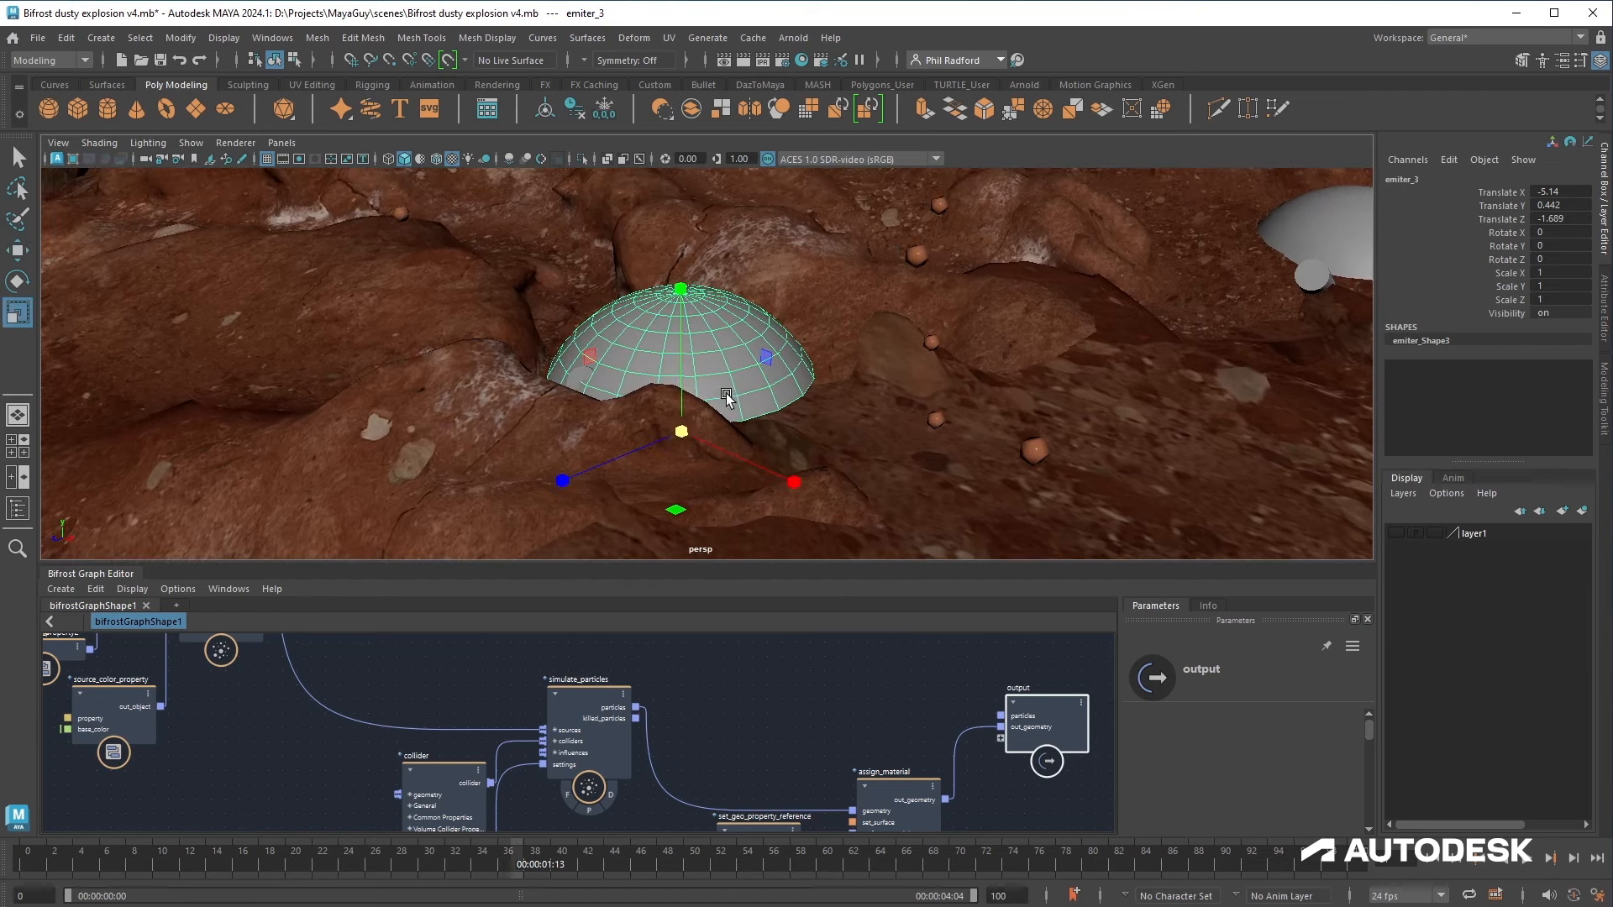
left_click_drag(693, 427, 578, 467)
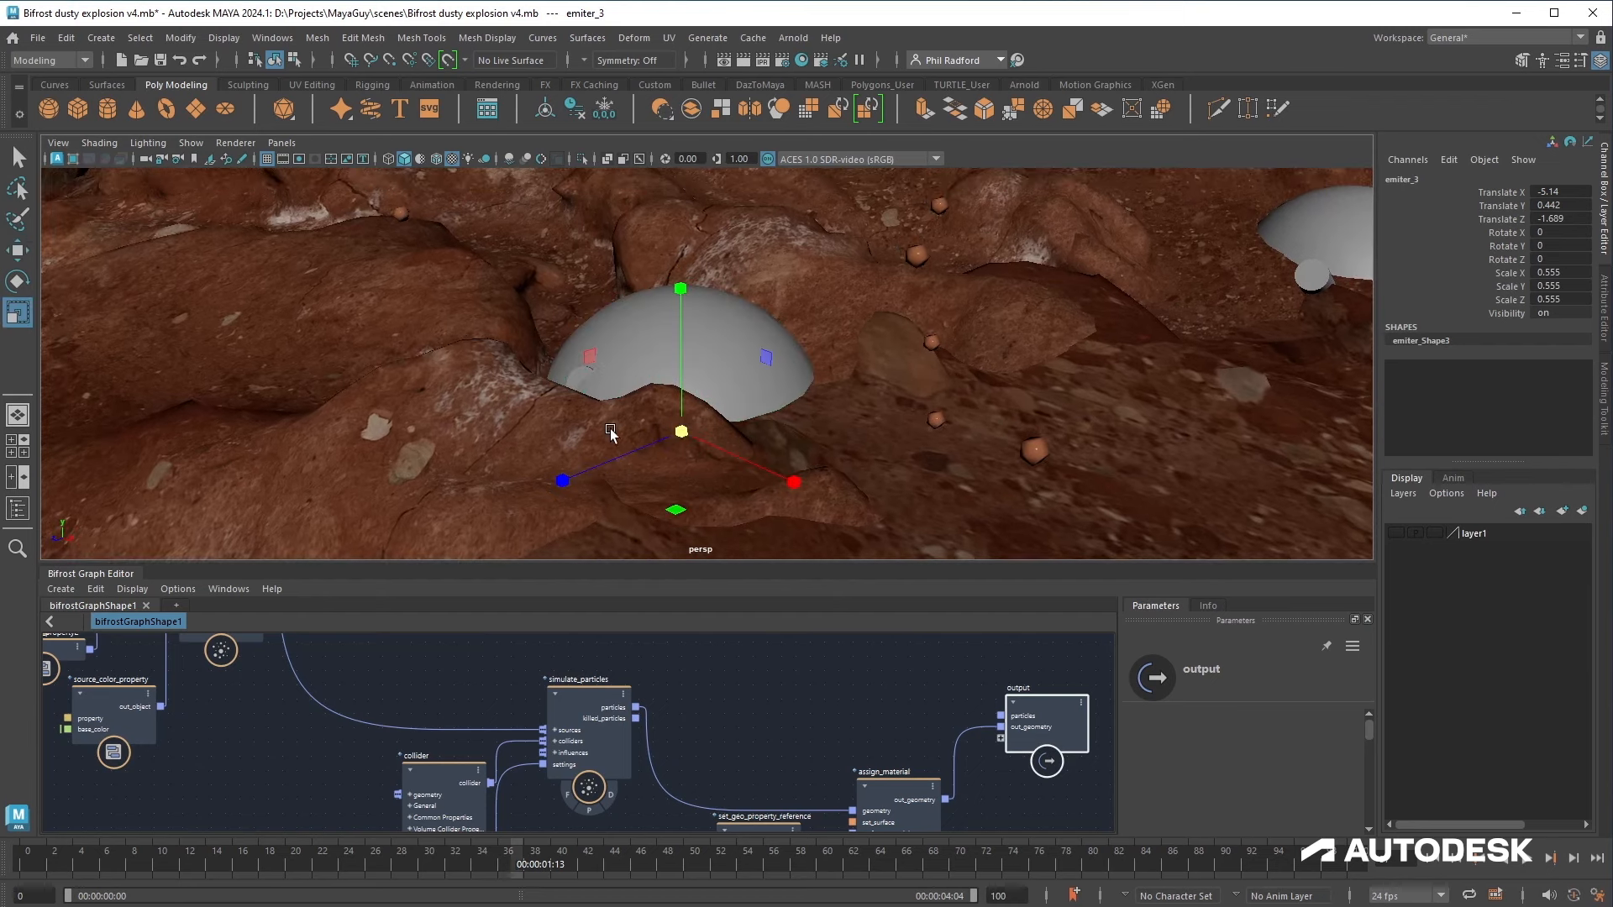
key("w")
left_click_drag(679, 331, 891, 344)
scroll(891, 344, "down", 2)
Step: Rename the inner dome emitter to emiter_1_inner
left_click(272, 38)
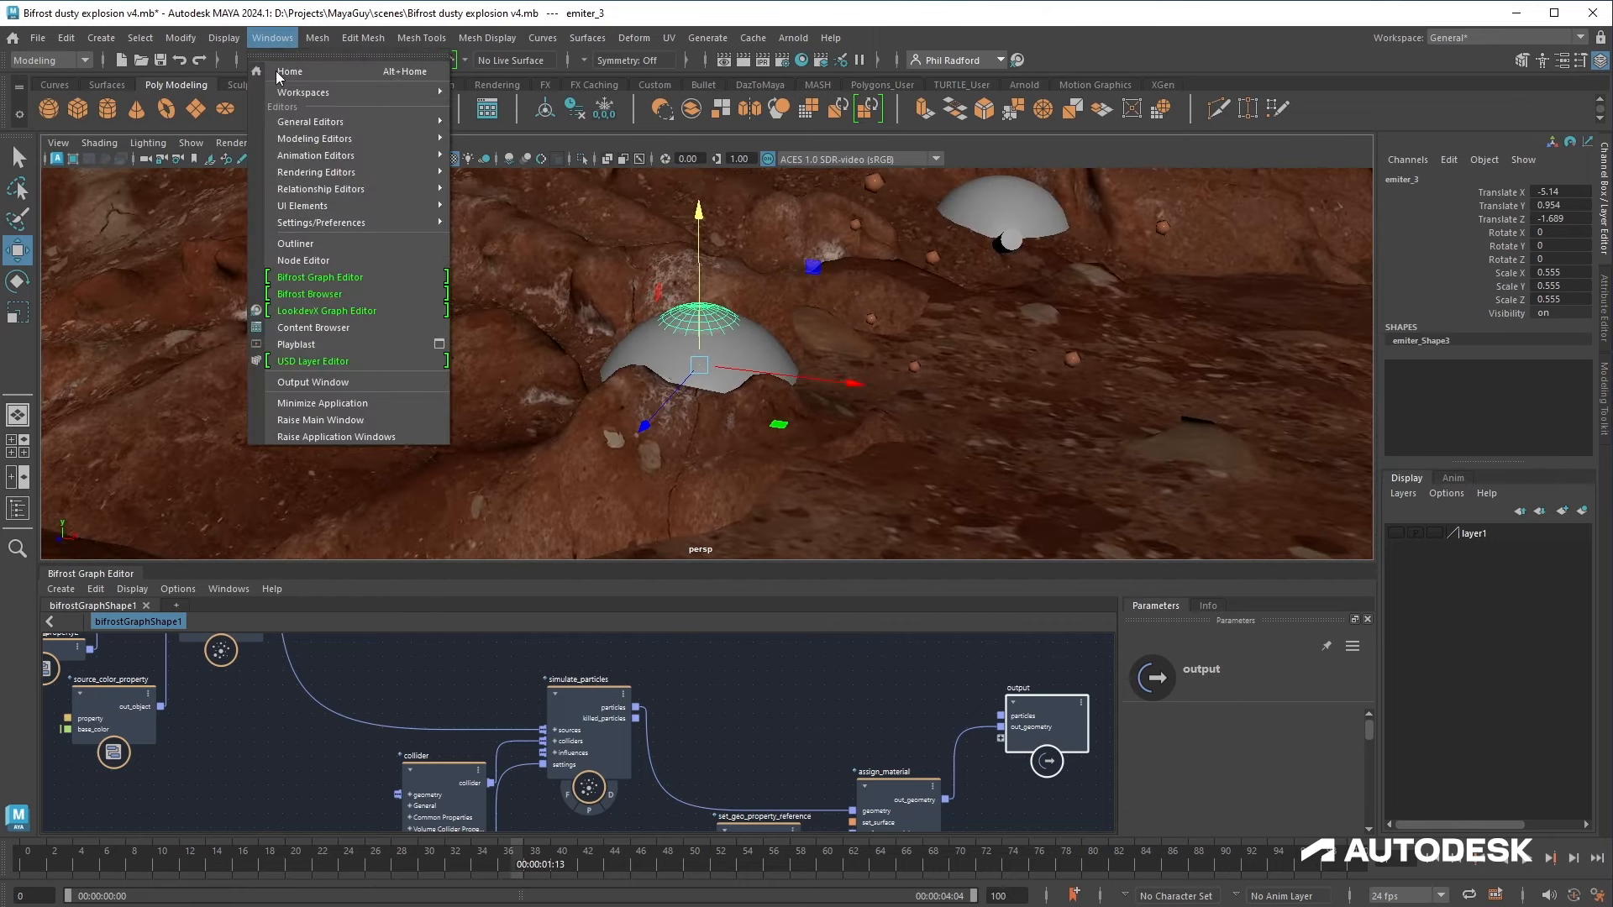
left_click(316, 243)
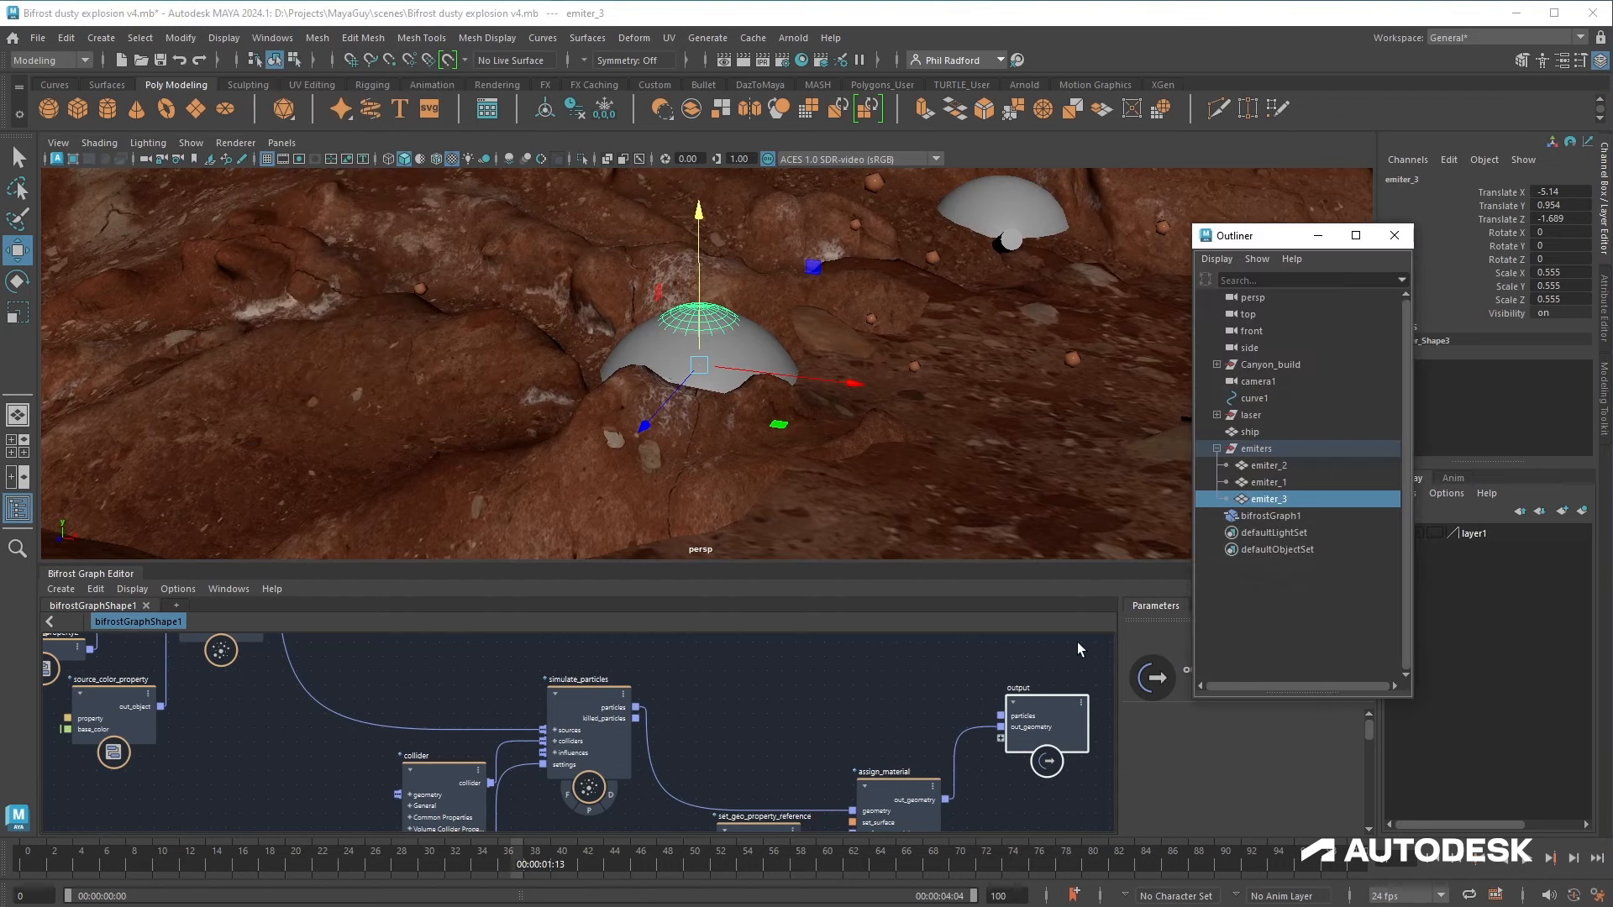
double_click(1294, 499)
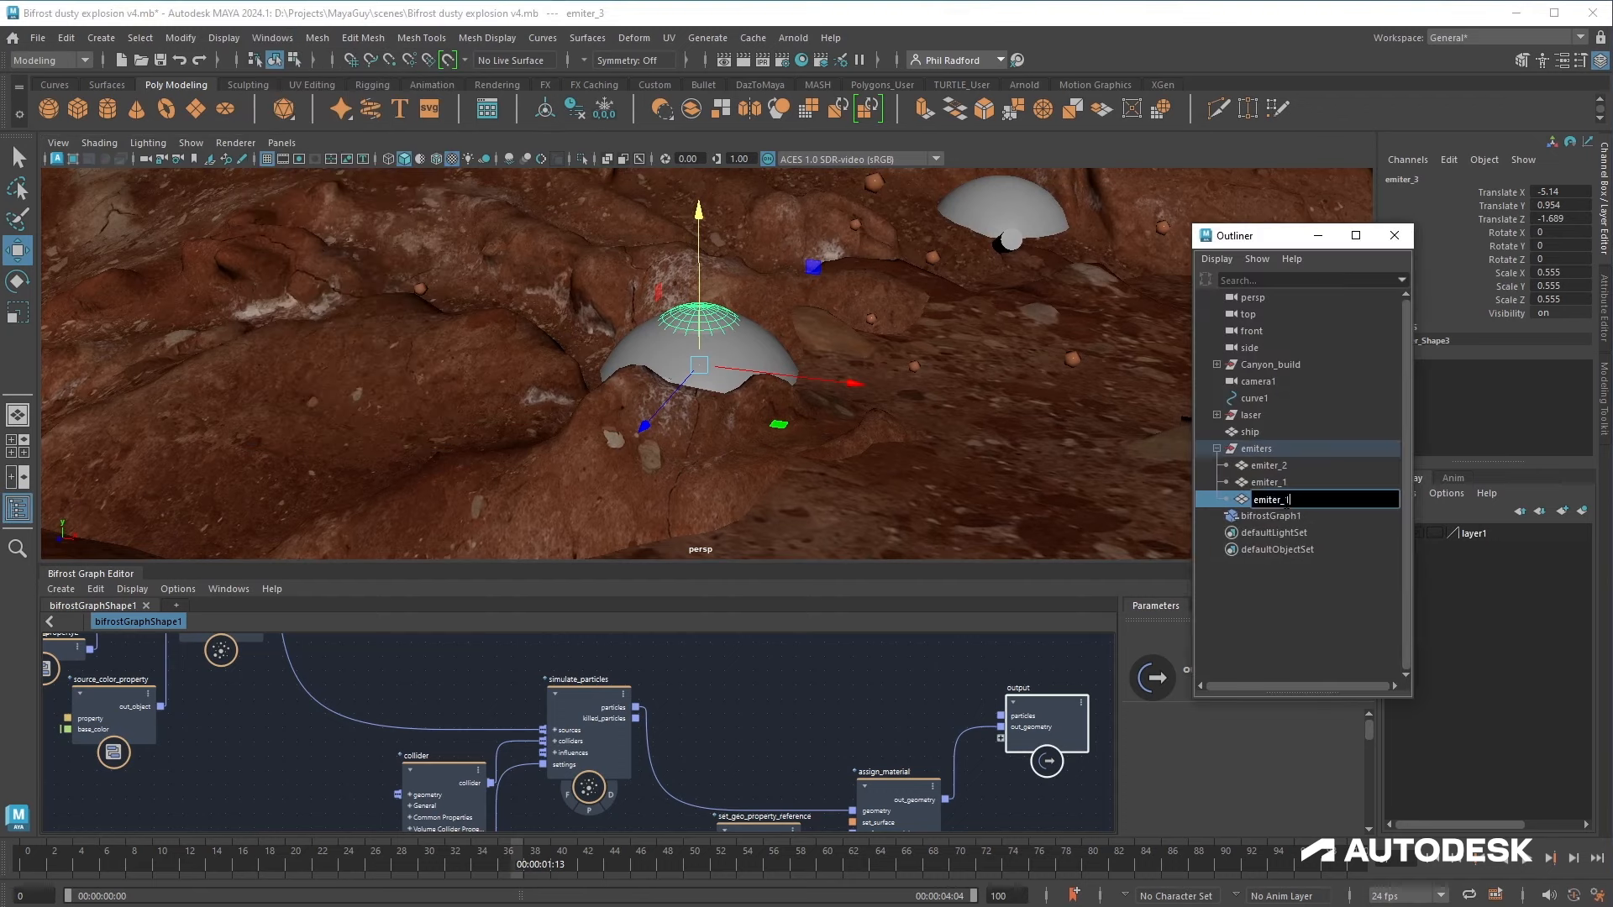
type("emiter_1_inner")
key("Return")
Step: Duplicate emitter_2 and scale the copy down to about 0.819
left_click(1268, 465)
key("f")
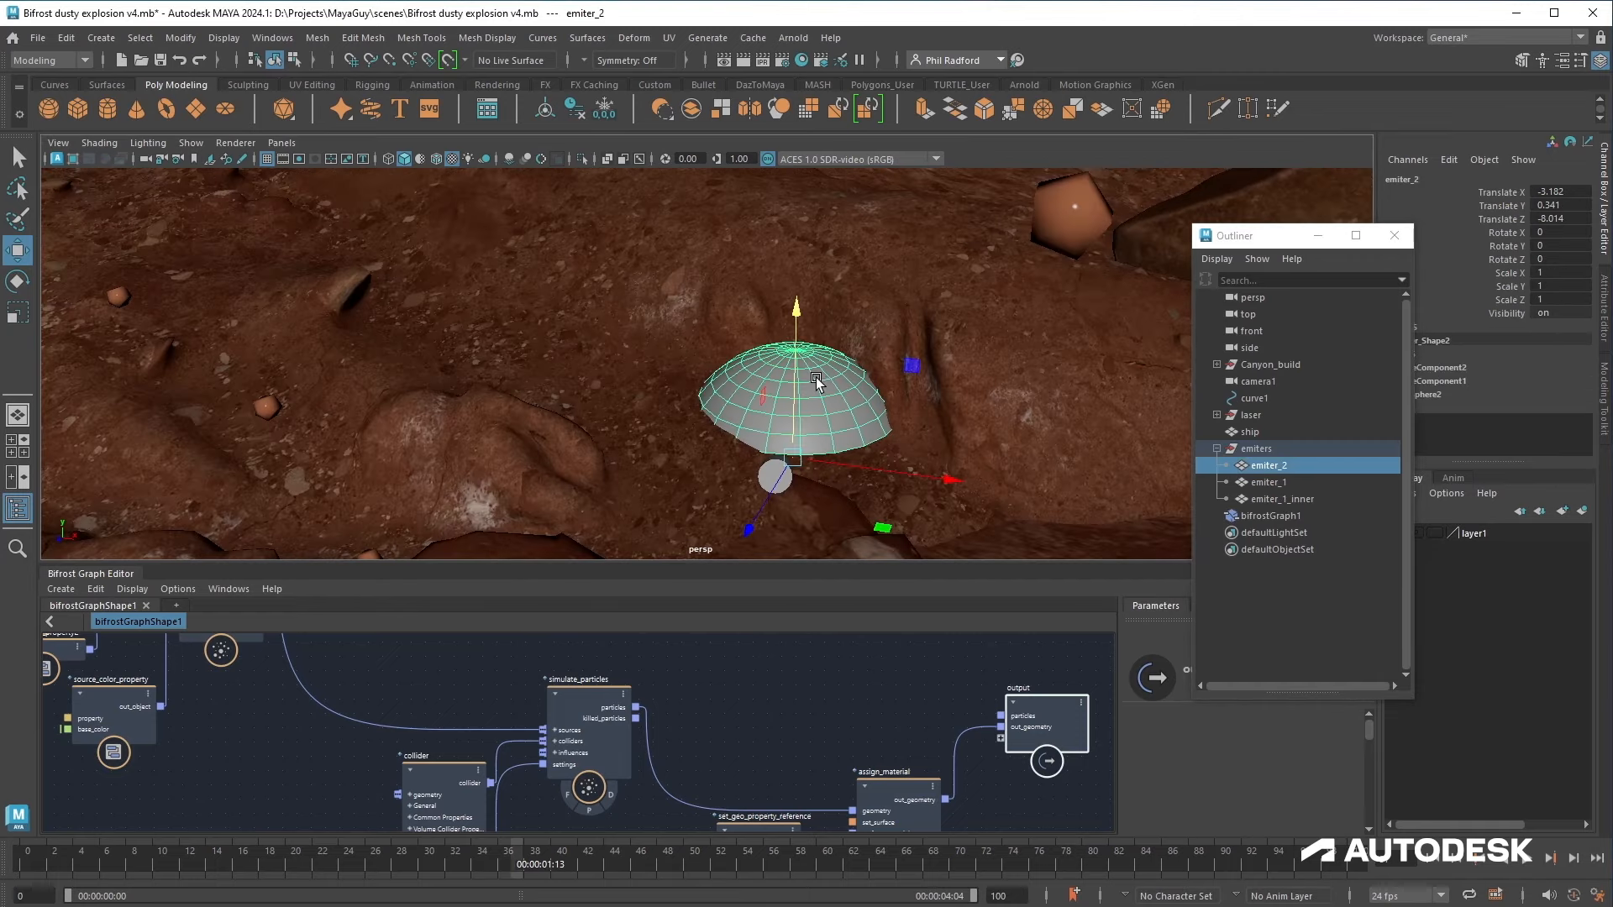
key("ctrl+d")
key("r")
left_click_drag(795, 456, 777, 467)
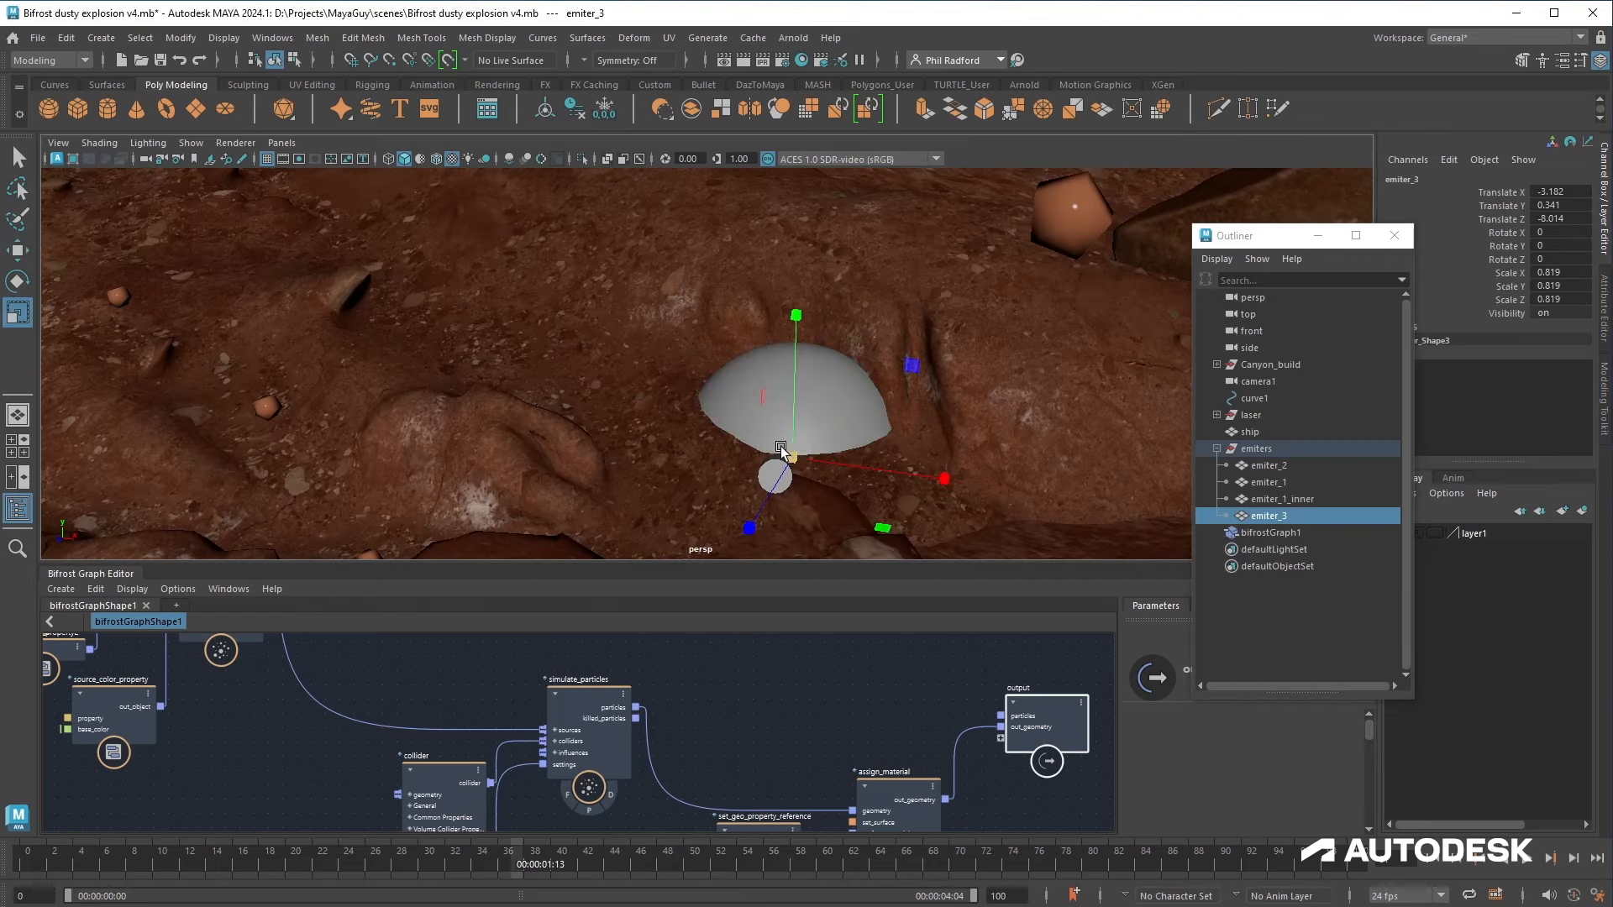
Step: Raise the copied emitter slightly and scale it down to about 0.658
key("w")
left_click_drag(792, 402, 763, 444)
key("r")
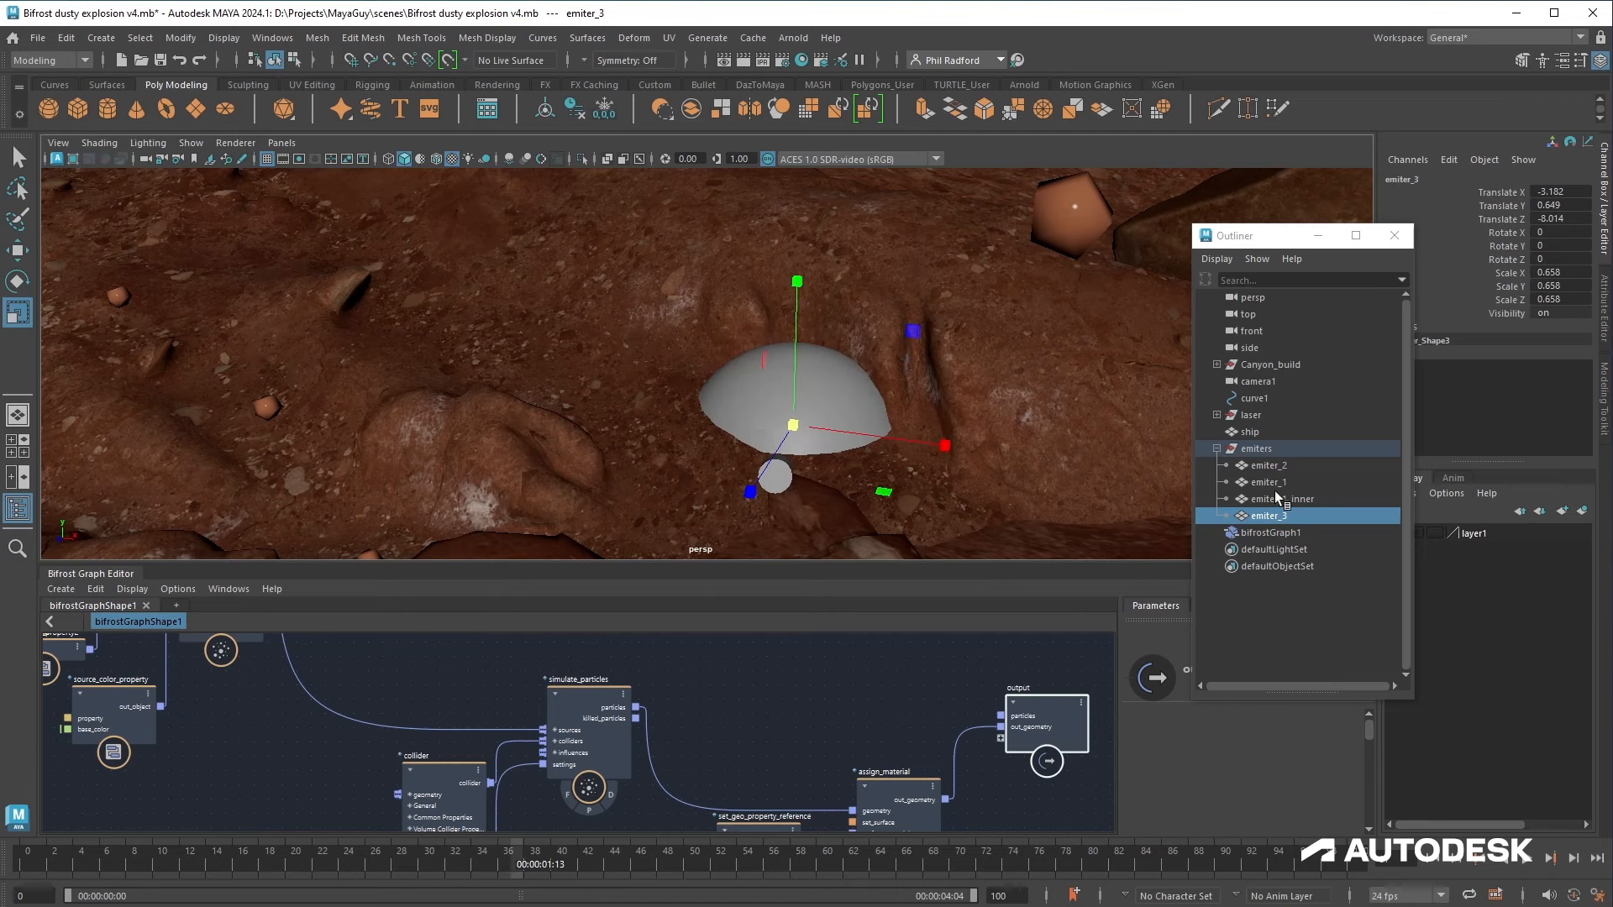
Step: Rename the copied emitter to emiter_2_inner
double_click(1272, 516)
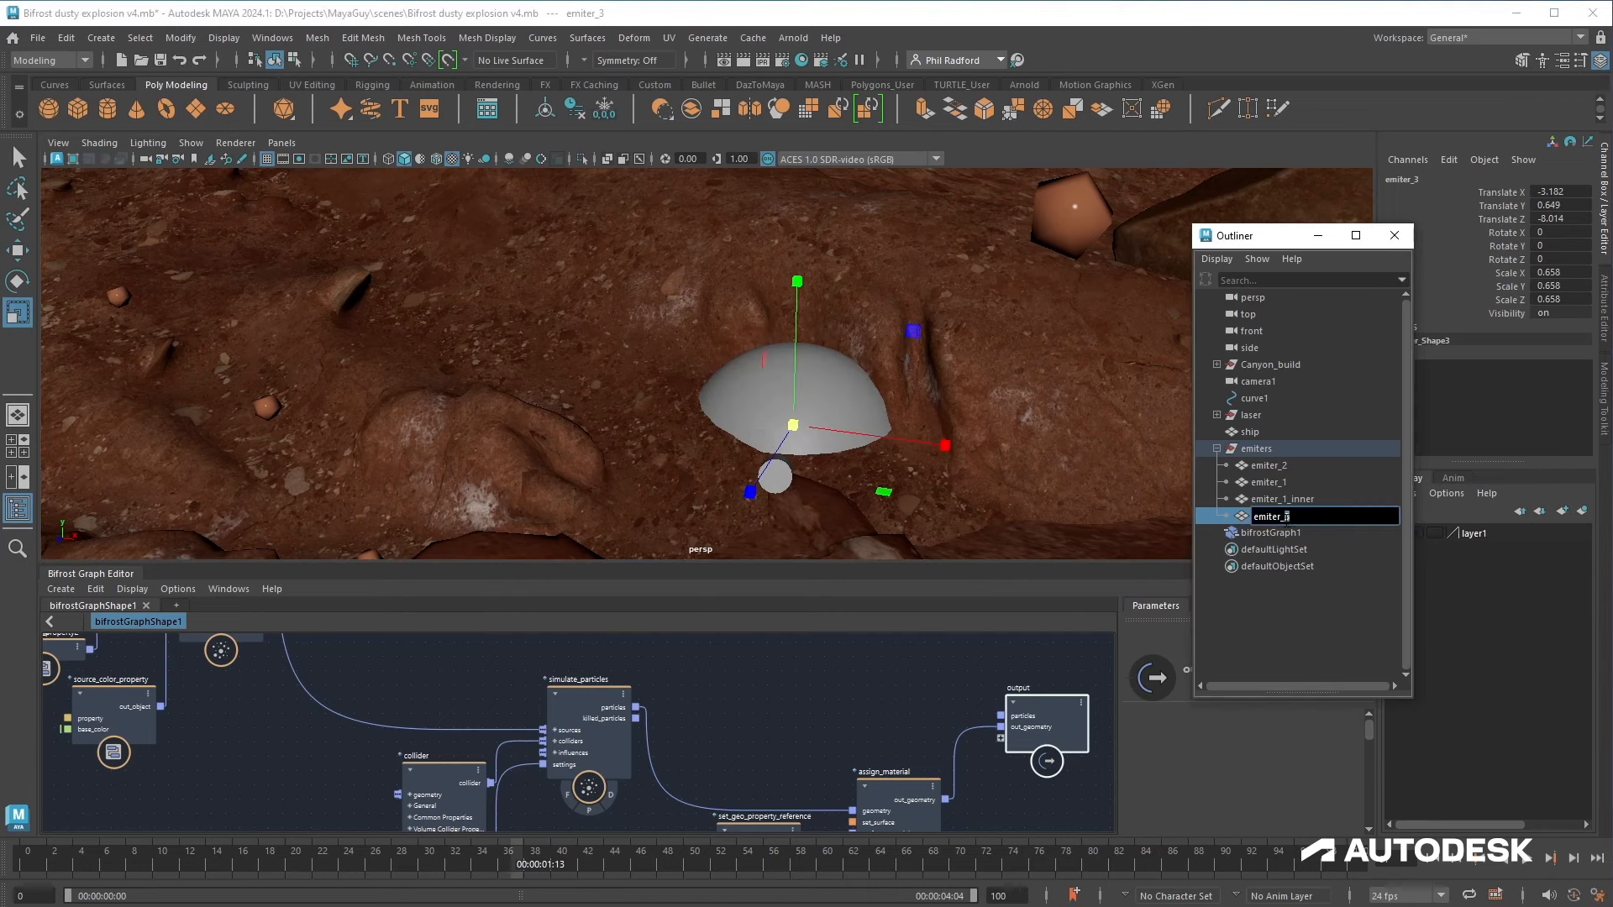
type("emiter_2_inner")
key("Return")
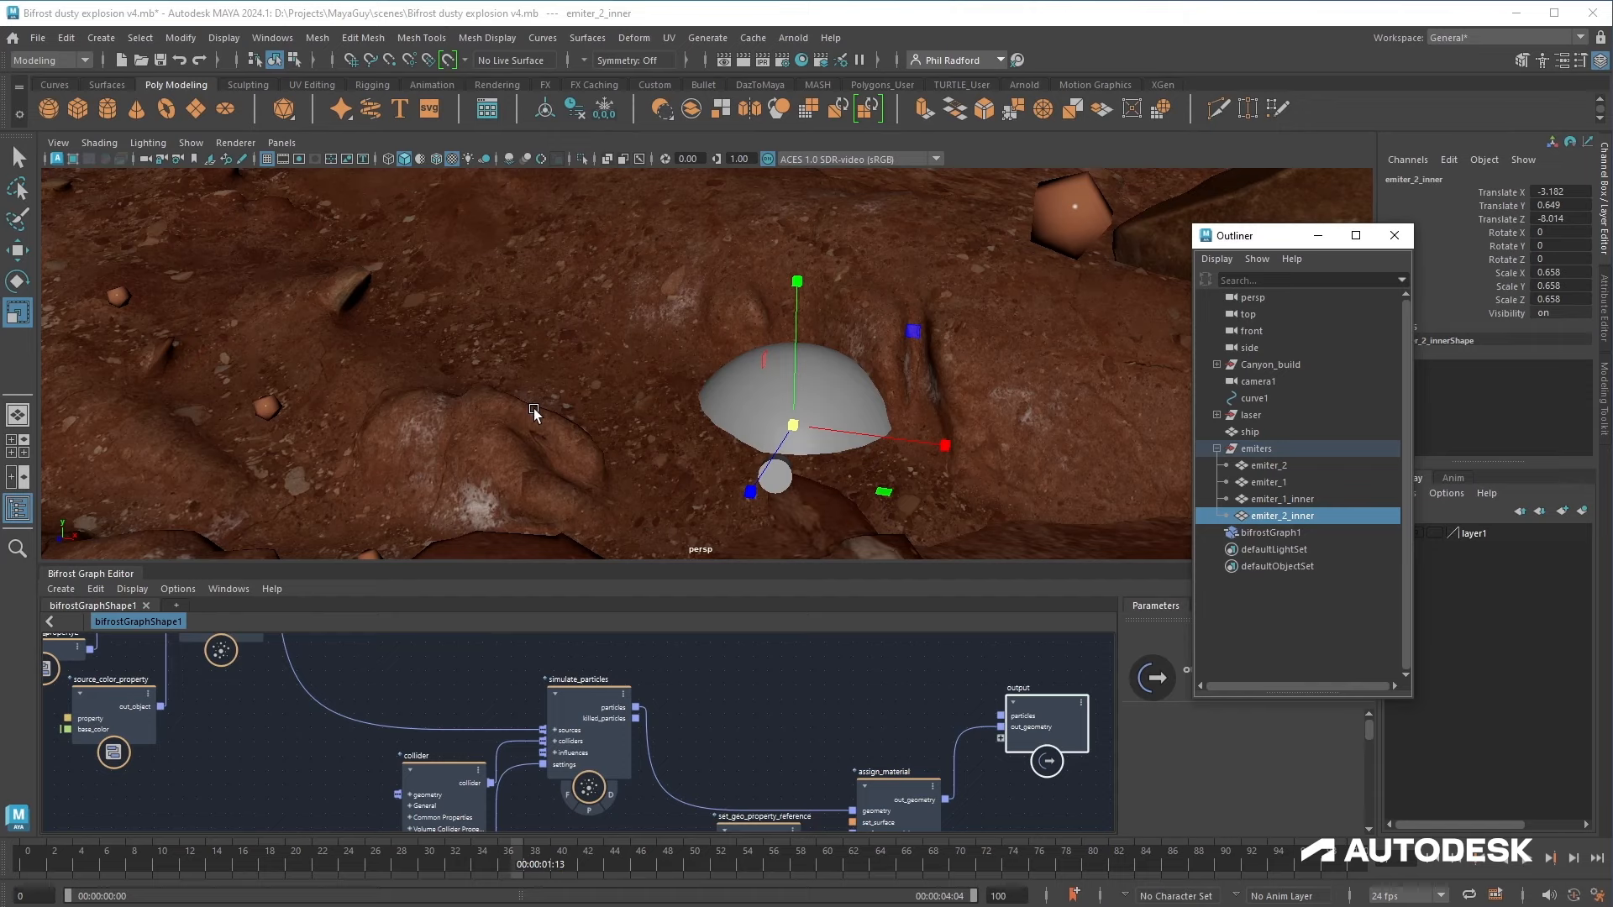
Step: Select emiter_1_inner and bring its shape into the Bifrost graph as an input node
right_click_drag(562, 397, 258, 465, "alt")
middle_click_drag(323, 509, 508, 364, "alt")
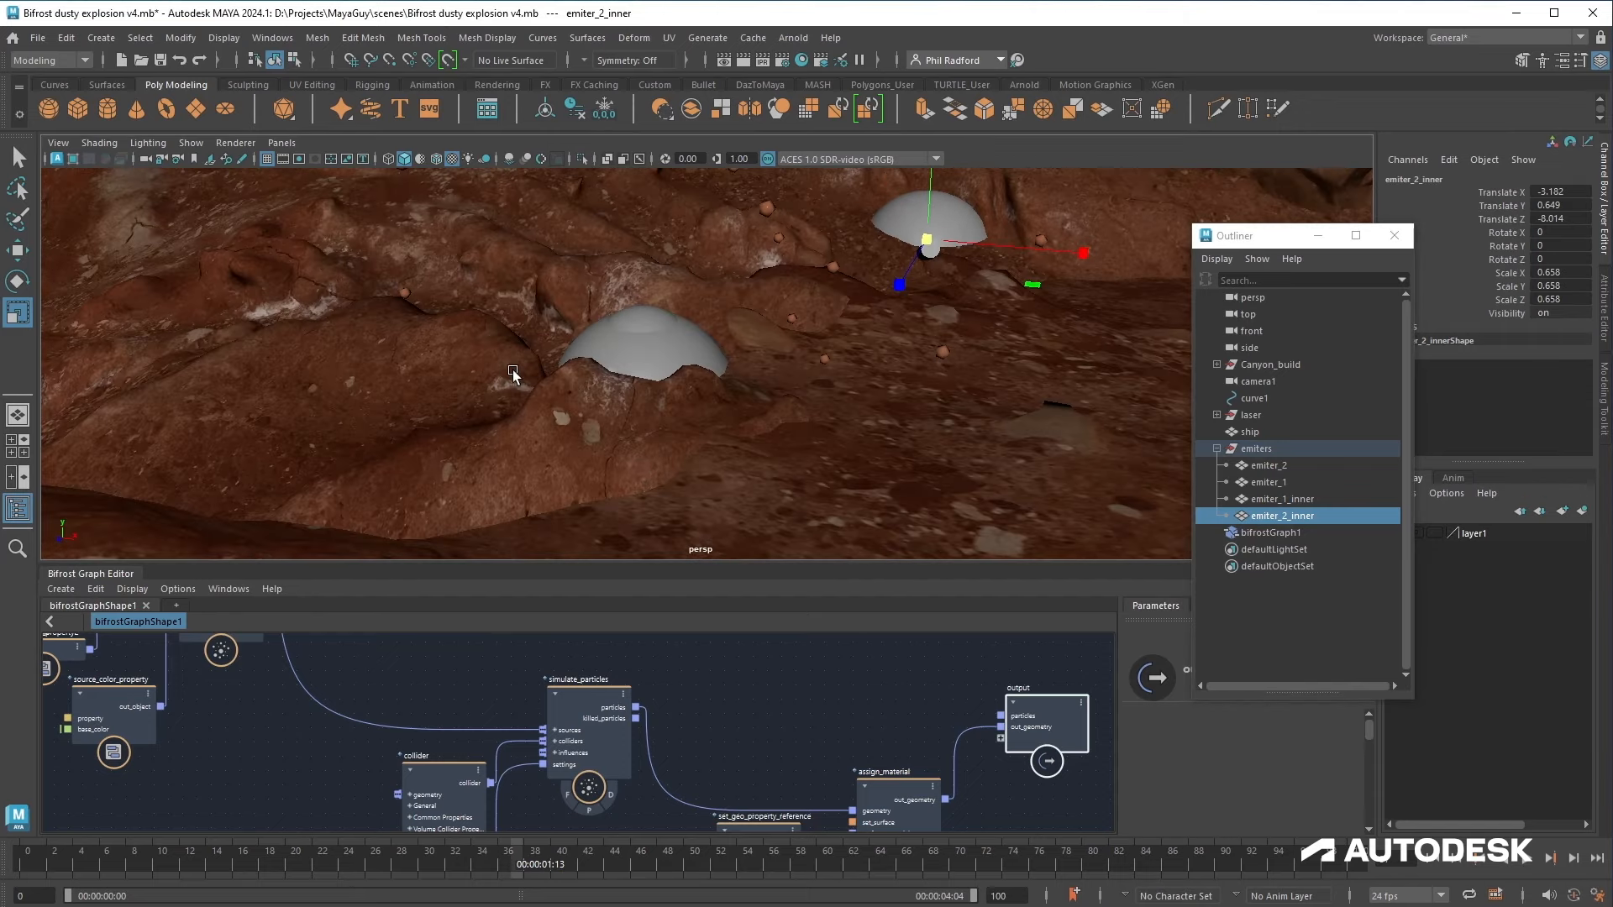
left_click(1298, 499)
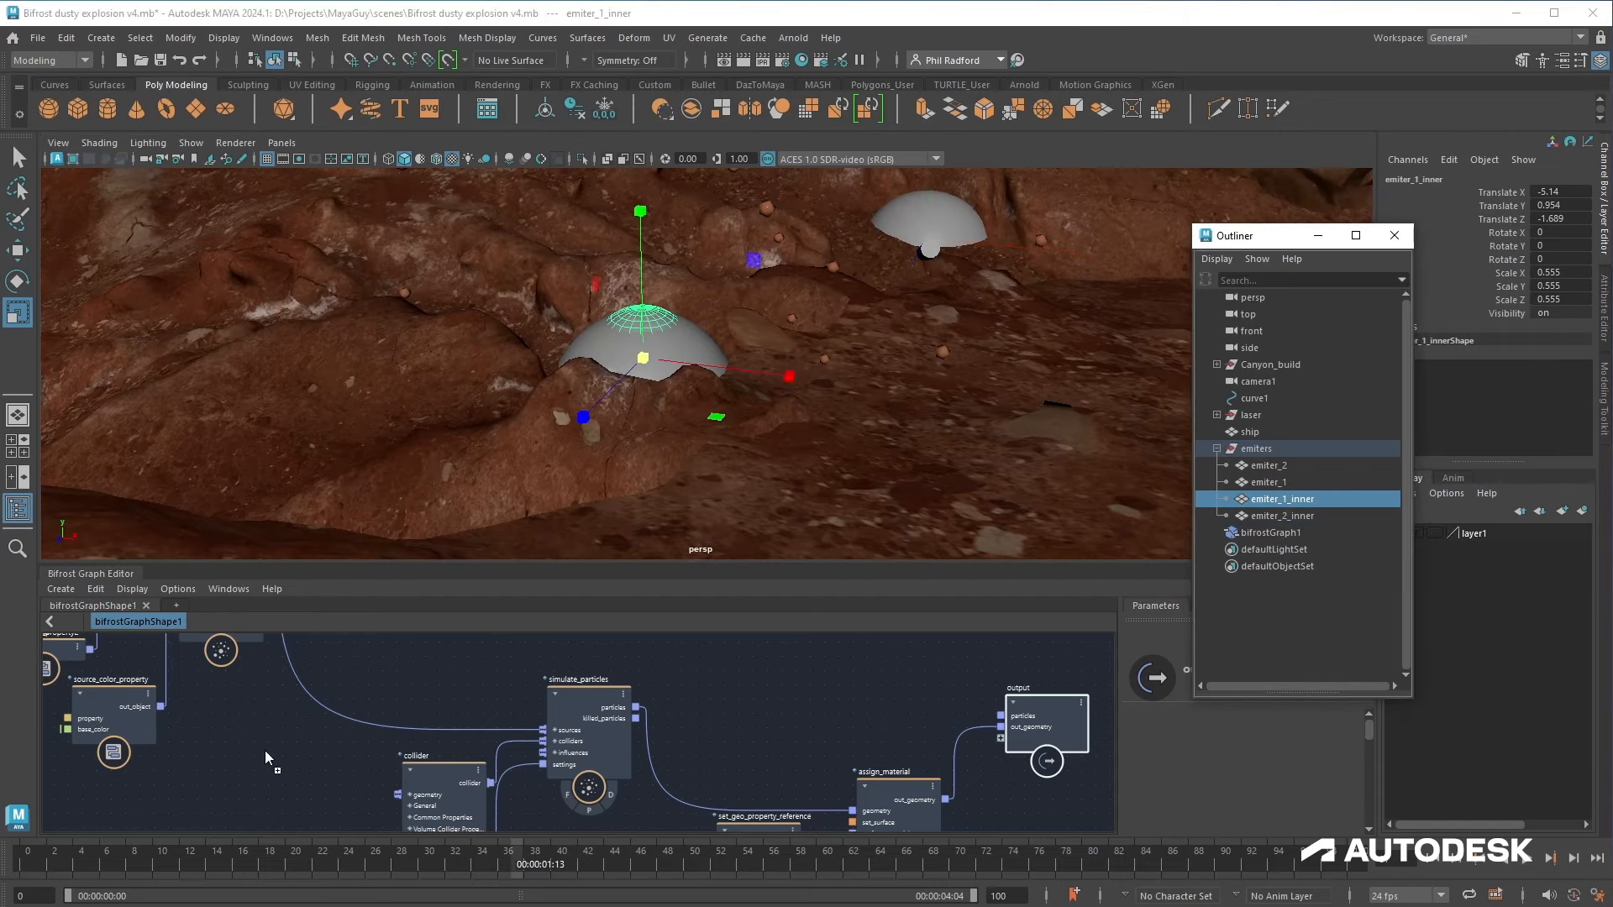
left_click_drag(265, 750, 265, 749)
left_click_drag(602, 561, 602, 363)
middle_click_drag(360, 677, 808, 825, "alt")
left_click_drag(719, 730, 329, 491)
middle_click_drag(340, 578, 355, 656, "alt")
right_click_drag(354, 656, 252, 656, "alt")
left_click_drag(351, 576, 201, 471)
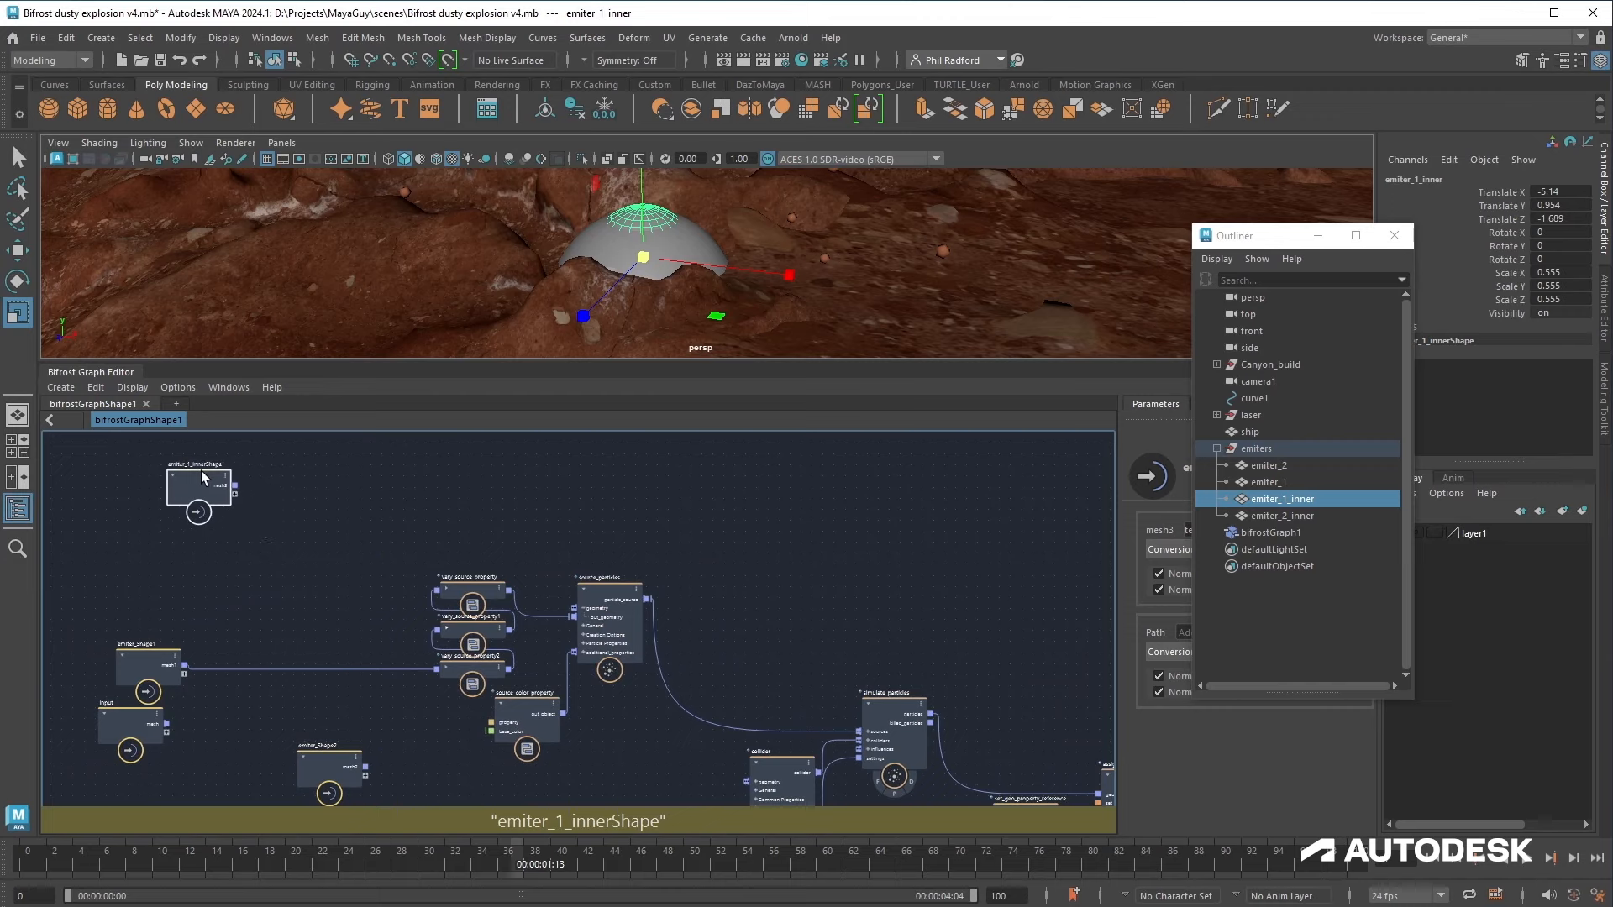
Step: Bring emiter_2_inner into the Bifrost graph as another shape input node
right_click_drag(346, 578, 432, 602, "alt")
mouse_move(432, 602)
middle_mouse_down("alt")
mouse_move(407, 615)
mouse_move(369, 586)
mouse_move(471, 601)
mouse_move(427, 625)
middle_mouse_up("alt")
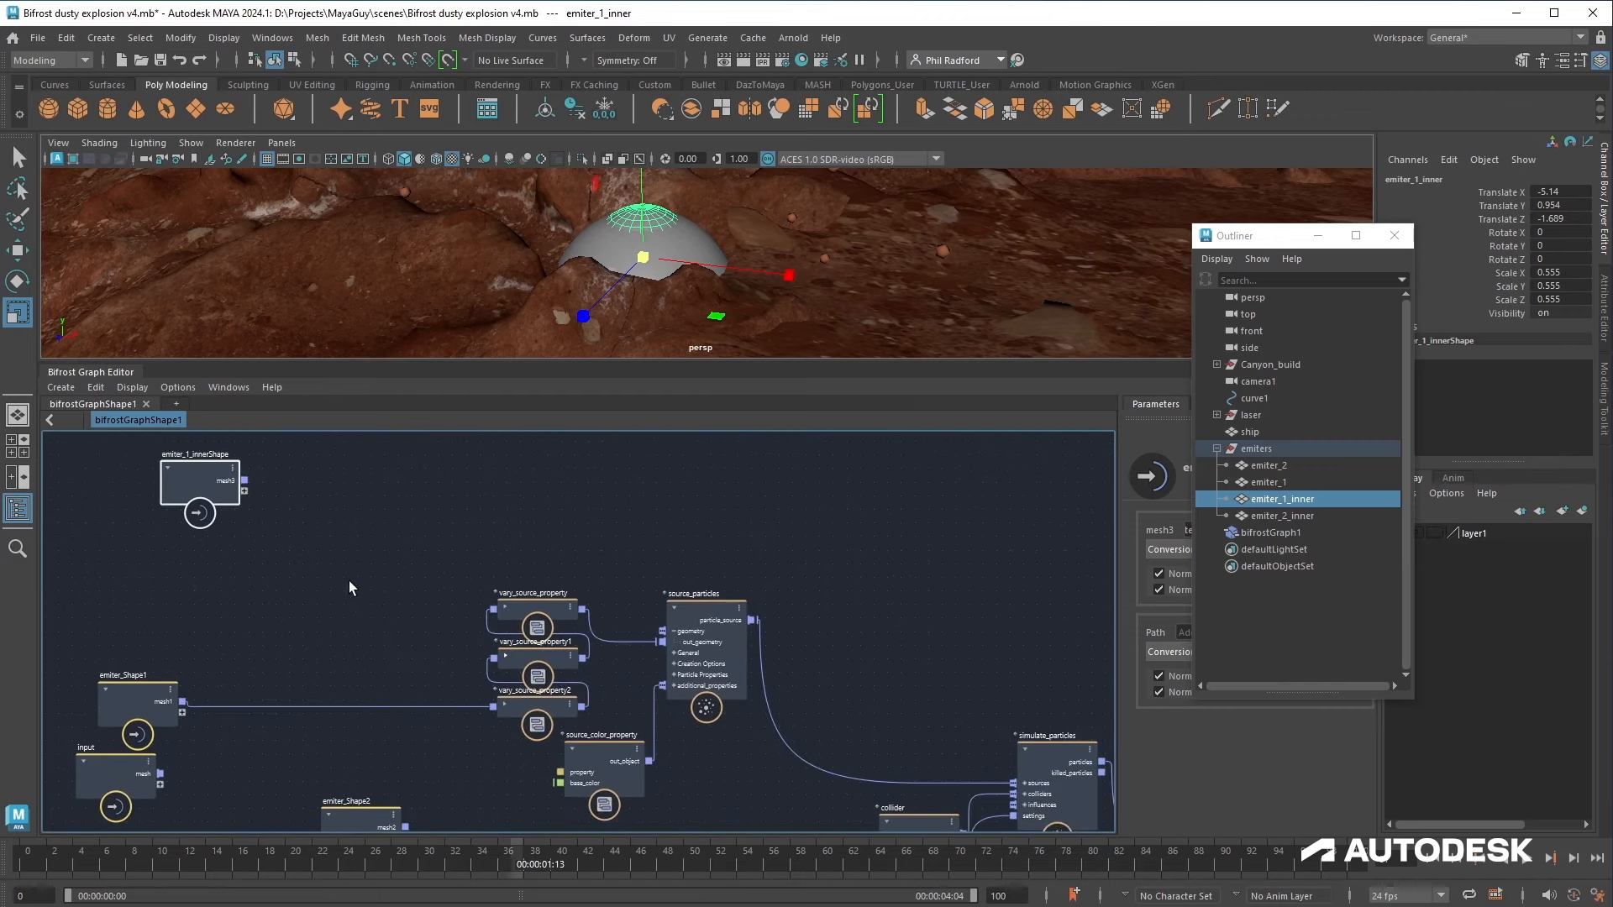
middle_click_drag(349, 587, 387, 607, "alt")
left_click_drag(1279, 517, 236, 504)
left_click_drag(243, 574, 247, 418)
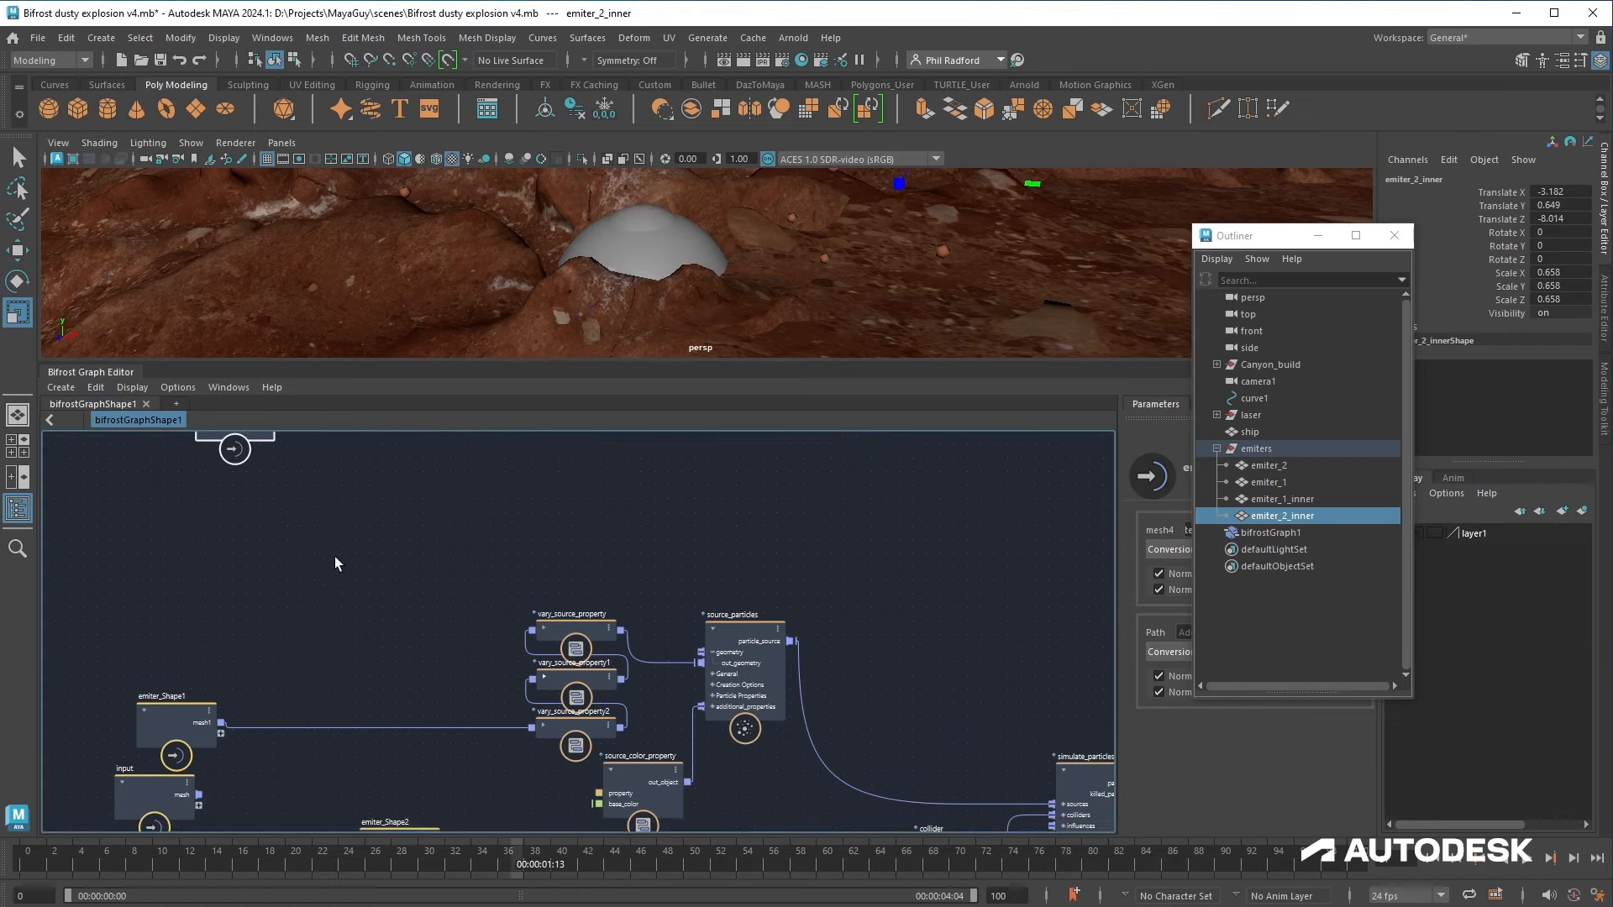
Step: Reposition the emitter shape nodes within the Bifrost graph
middle_click_drag(378, 584, 280, 594, "alt")
right_click_drag(303, 591, 205, 580, "alt")
middle_click_drag(277, 591, 426, 583, "alt")
right_click_drag(425, 582, 406, 640, "alt")
middle_click_drag(405, 642, 402, 585, "alt")
left_click_drag(234, 718, 44, 691)
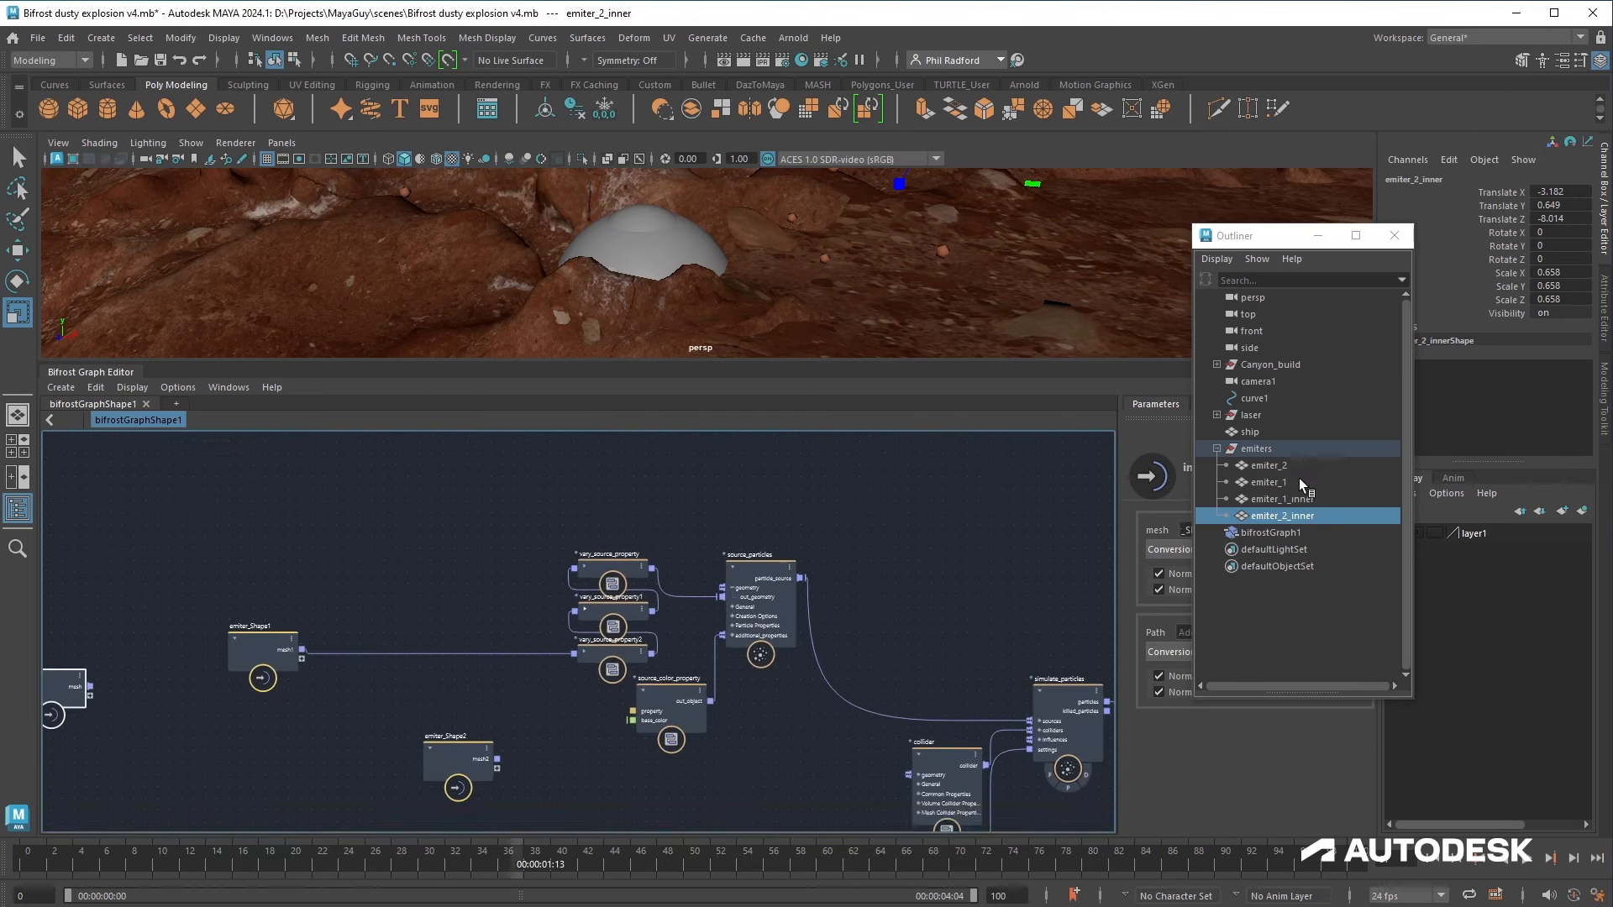
left_click_drag(456, 749, 265, 457)
middle_click_drag(404, 546, 393, 634, "alt")
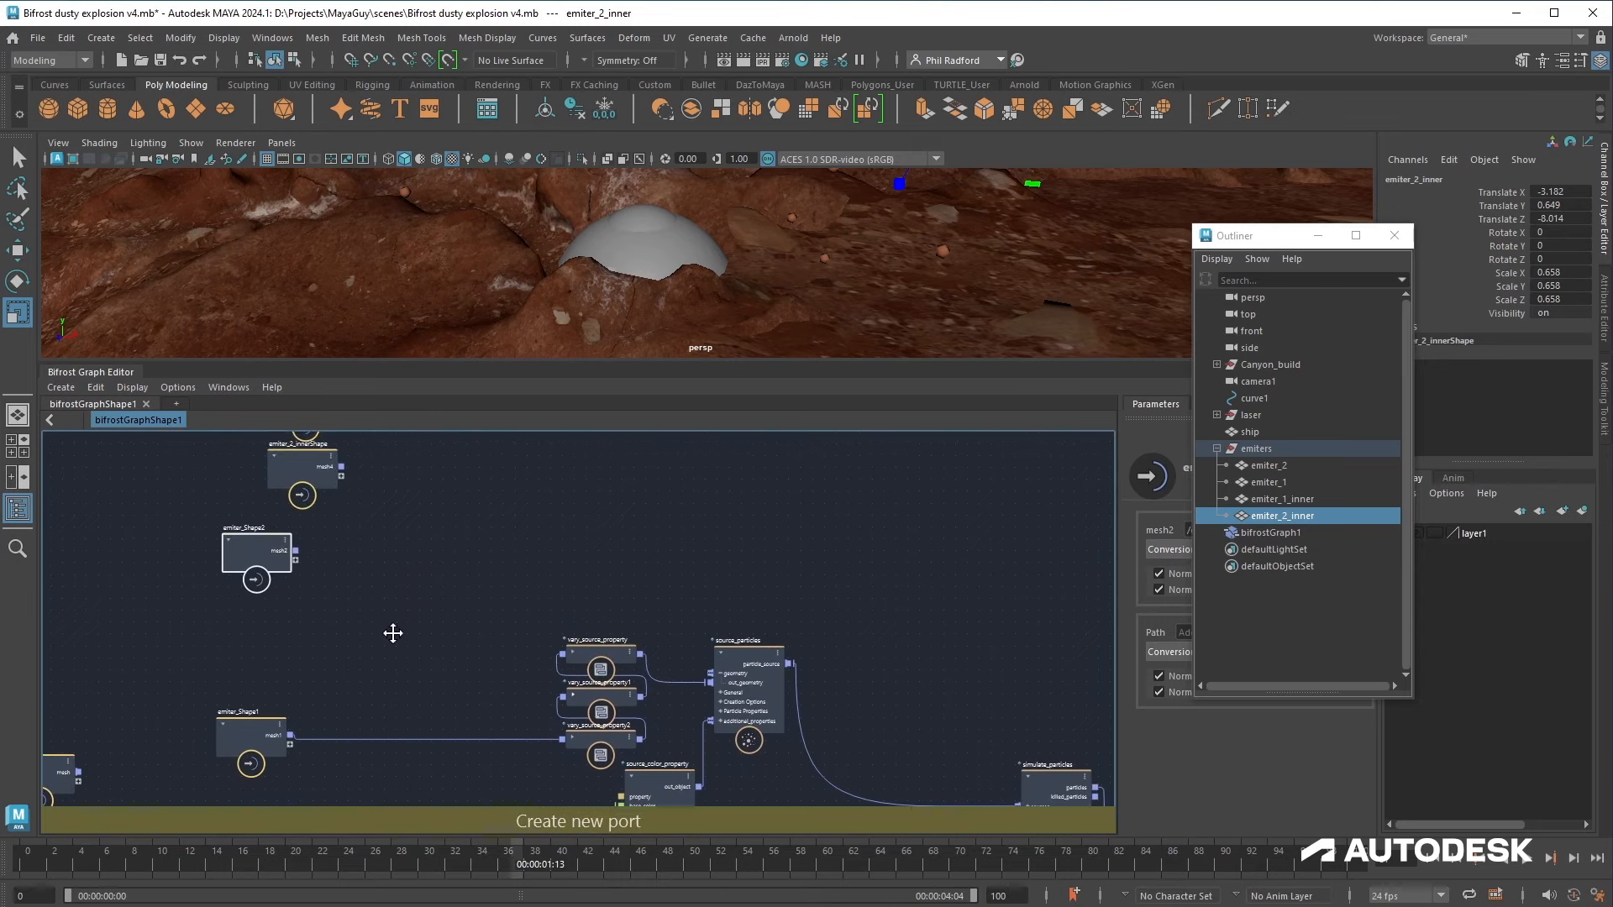
Step: Duplicate the vary_source_property, source_particles and source_color_property node chain and place the copy above the original
left_click_drag(558, 586, 729, 753)
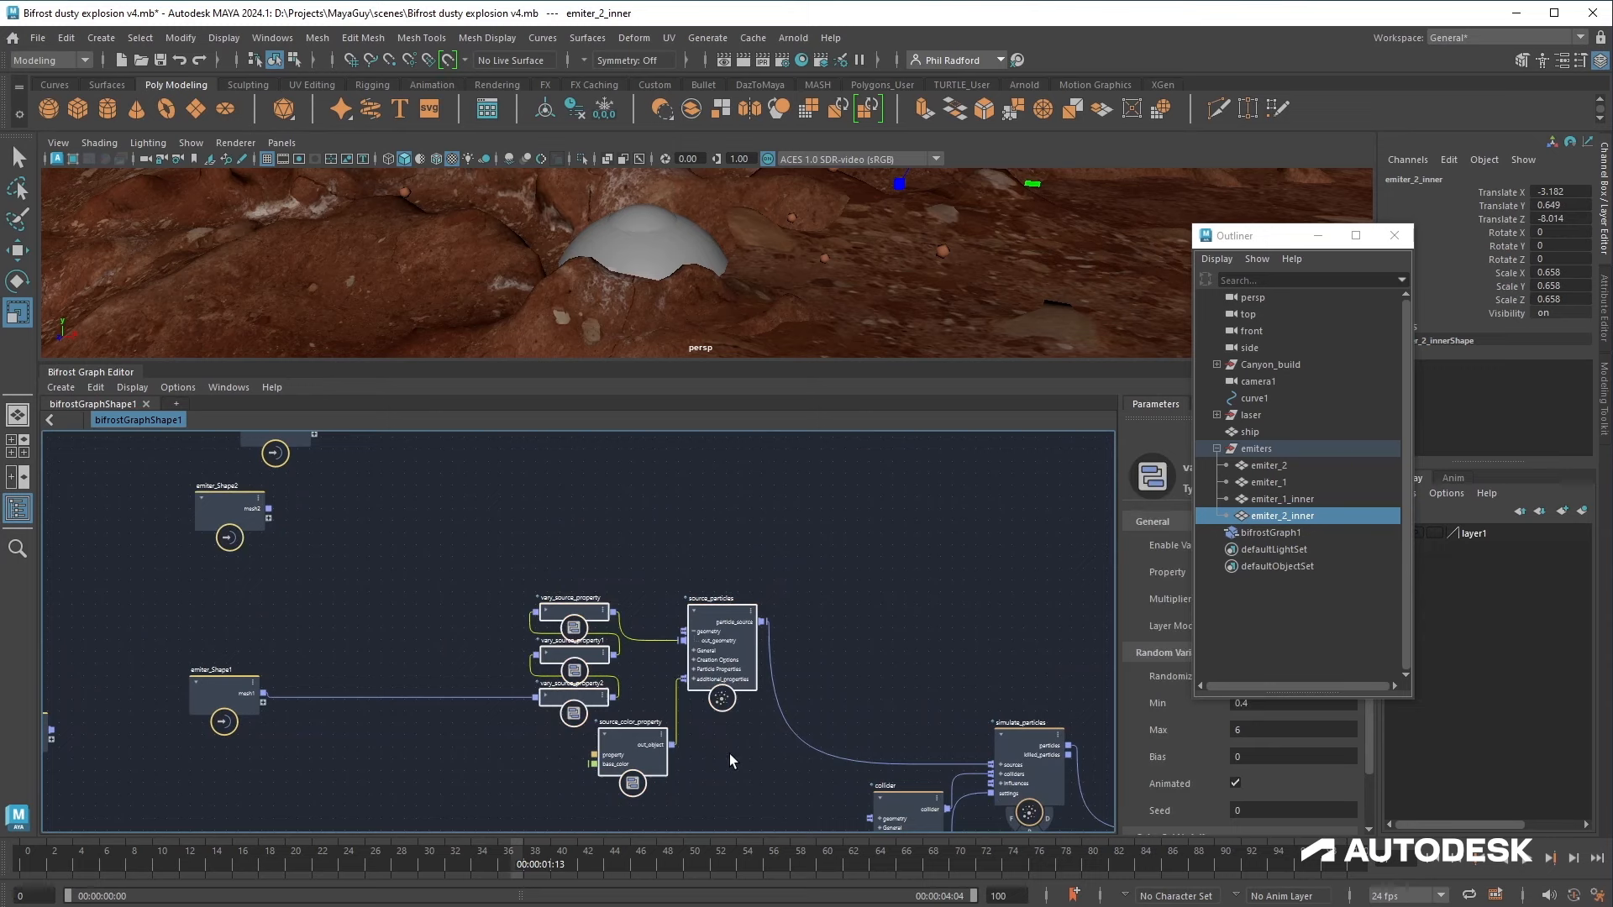
key("ctrl+v")
left_click_drag(659, 529, 582, 495)
scroll(872, 542, "up", 2)
middle_click_drag(872, 542, 916, 677, "alt")
left_click(915, 677)
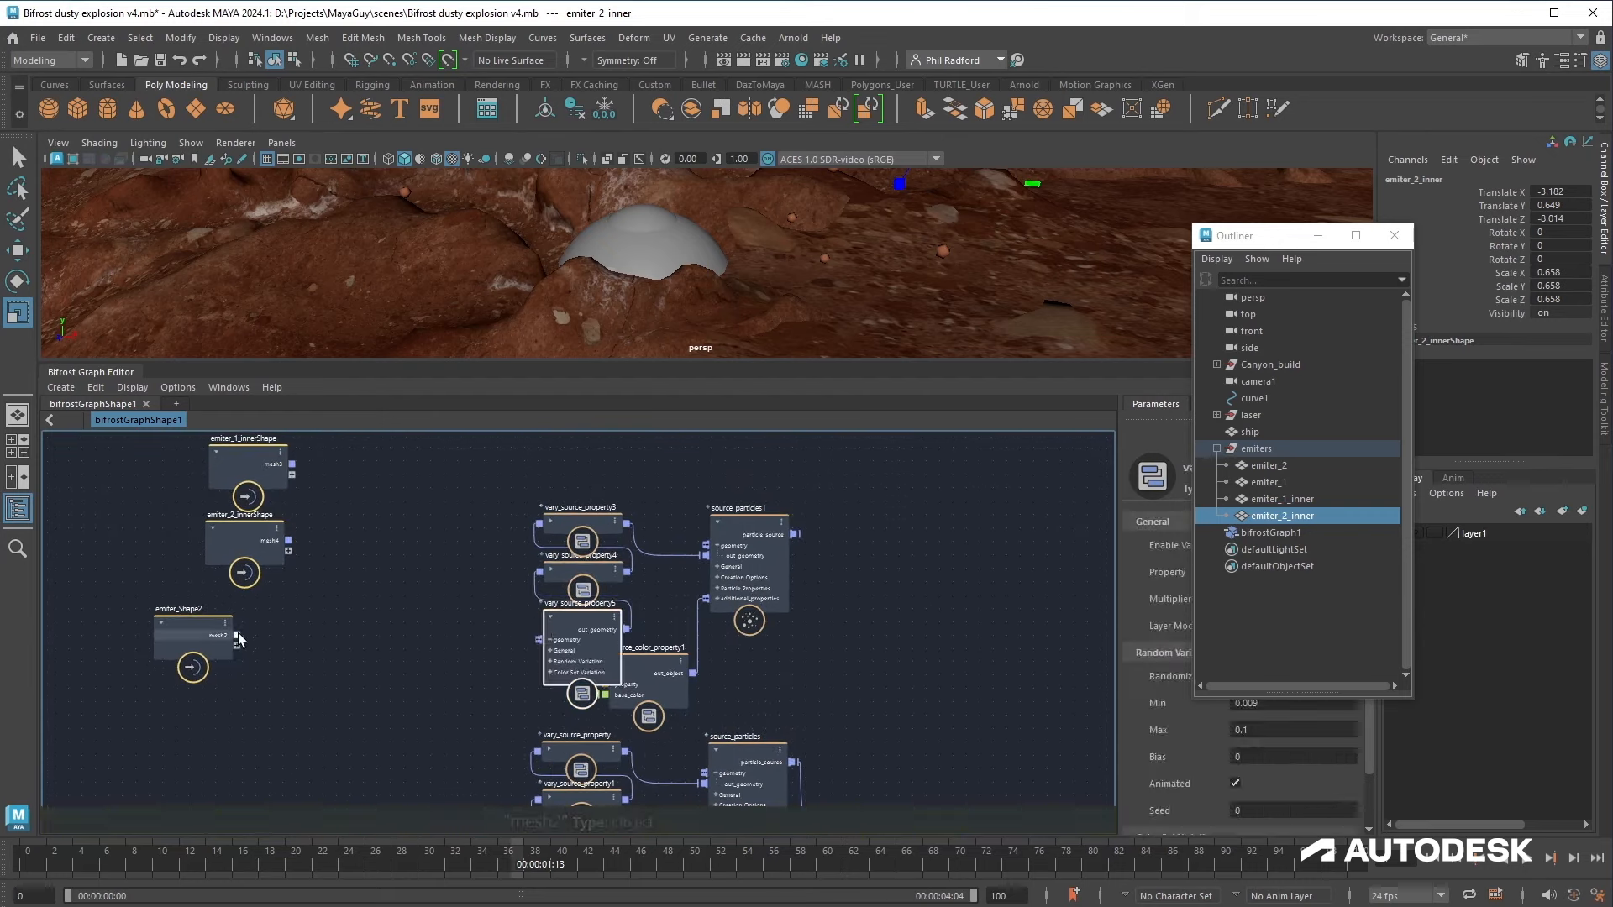
Step: Feed emitter_Shape2 into the copied source chain and connect source_particles1 to simulate_particles' sources
left_click_drag(239, 636, 551, 617)
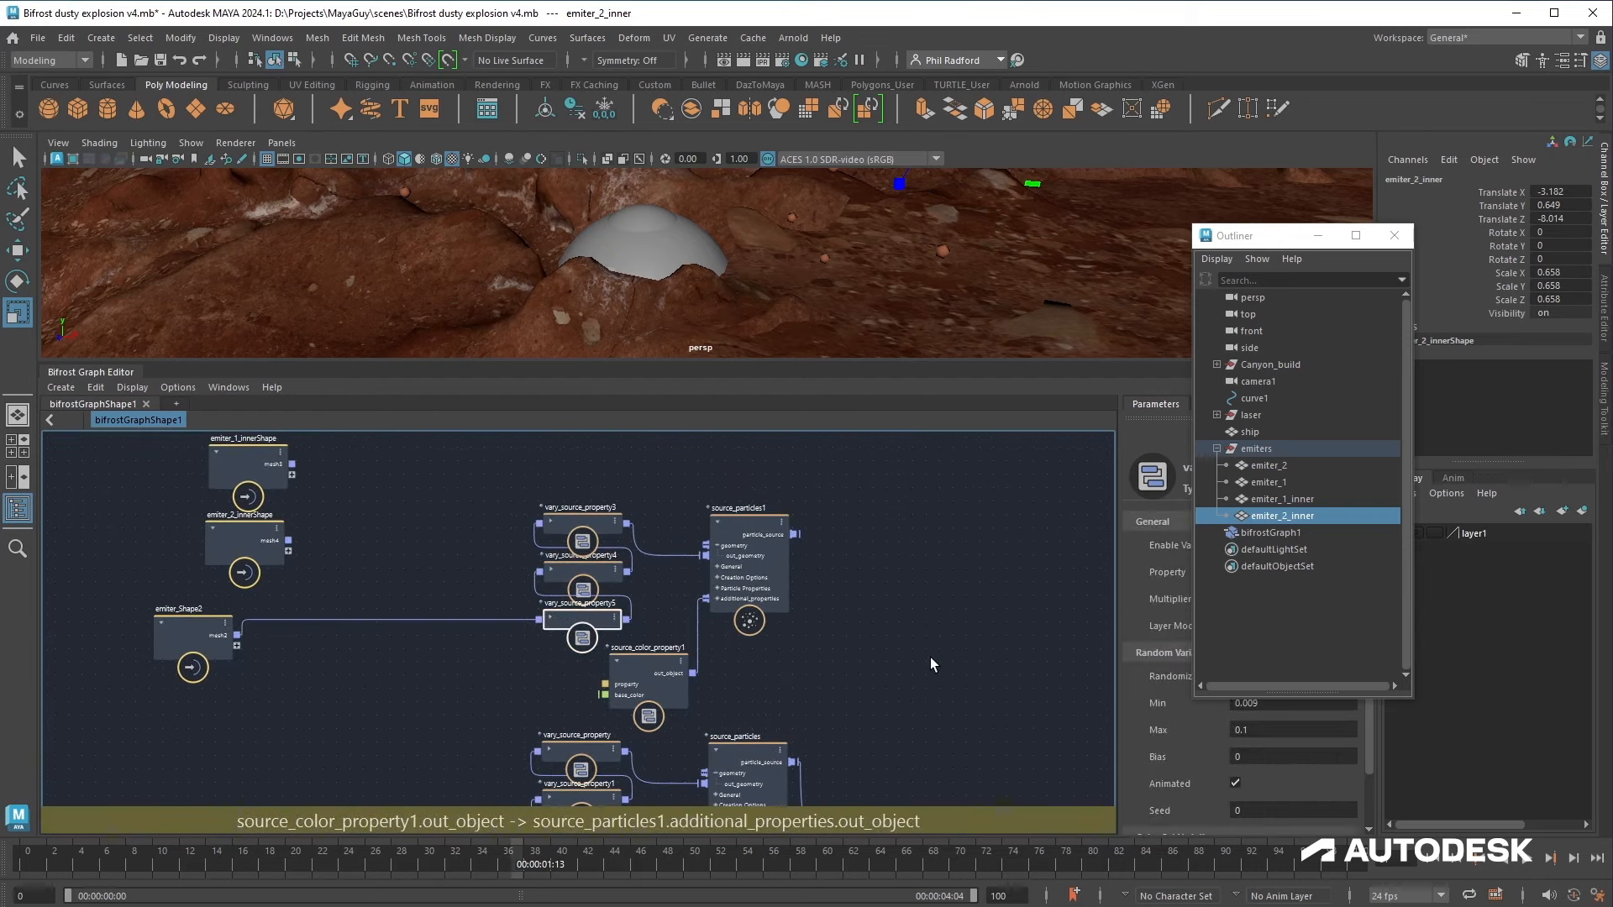
middle_click_drag(930, 657, 769, 536, "alt")
middle_click_drag(930, 785, 709, 663, "alt")
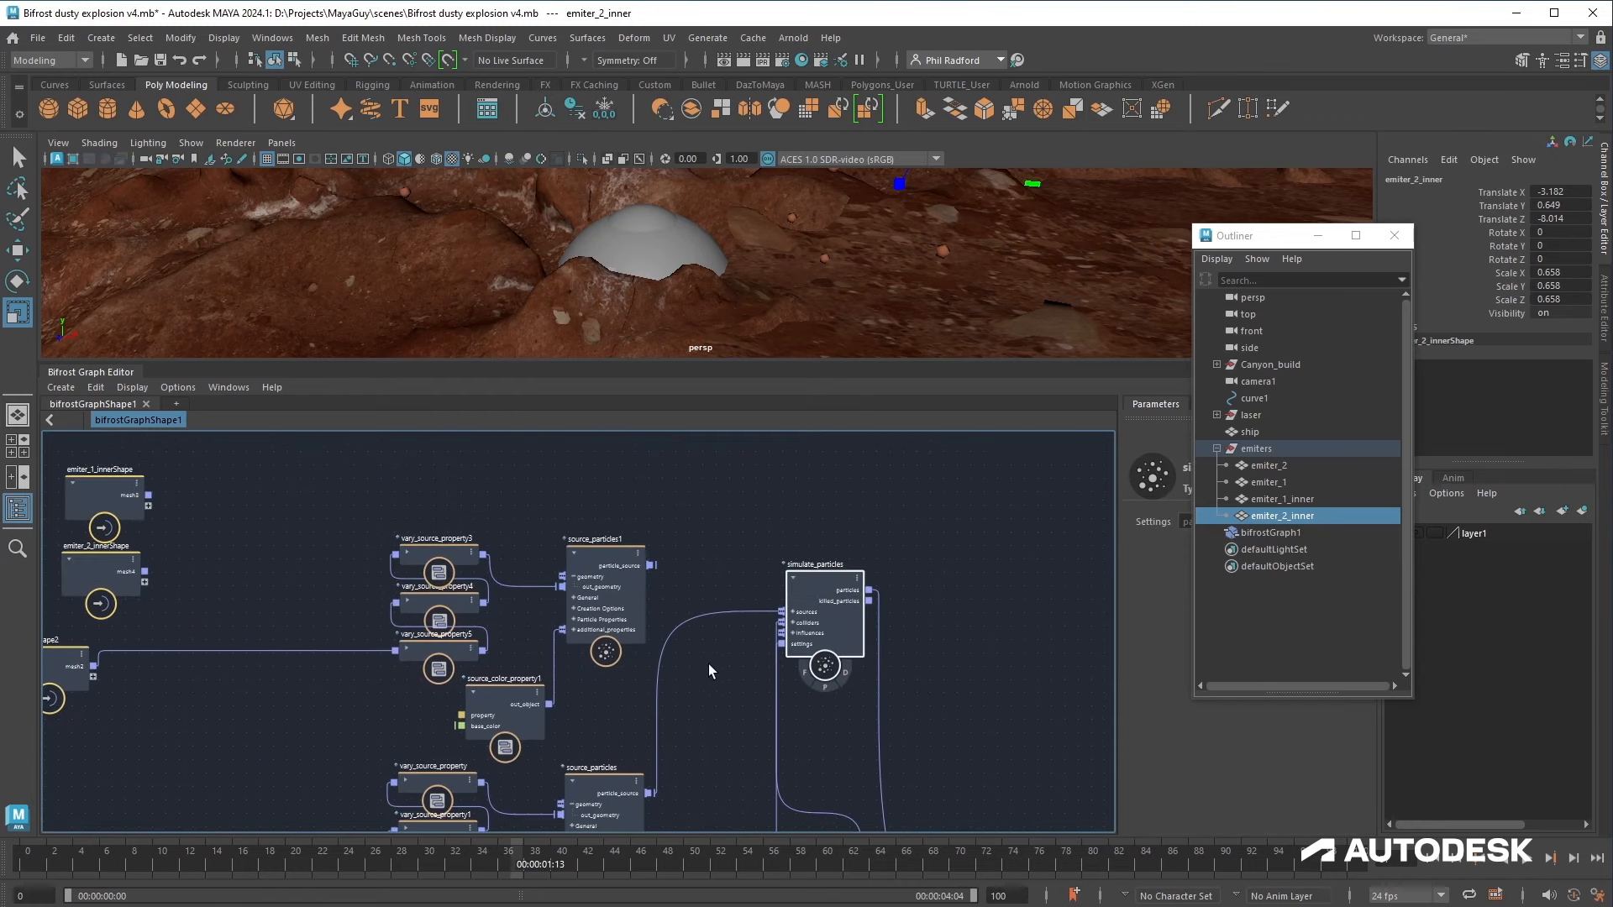
left_click_drag(651, 565, 860, 769)
scroll(805, 562, "down", 2)
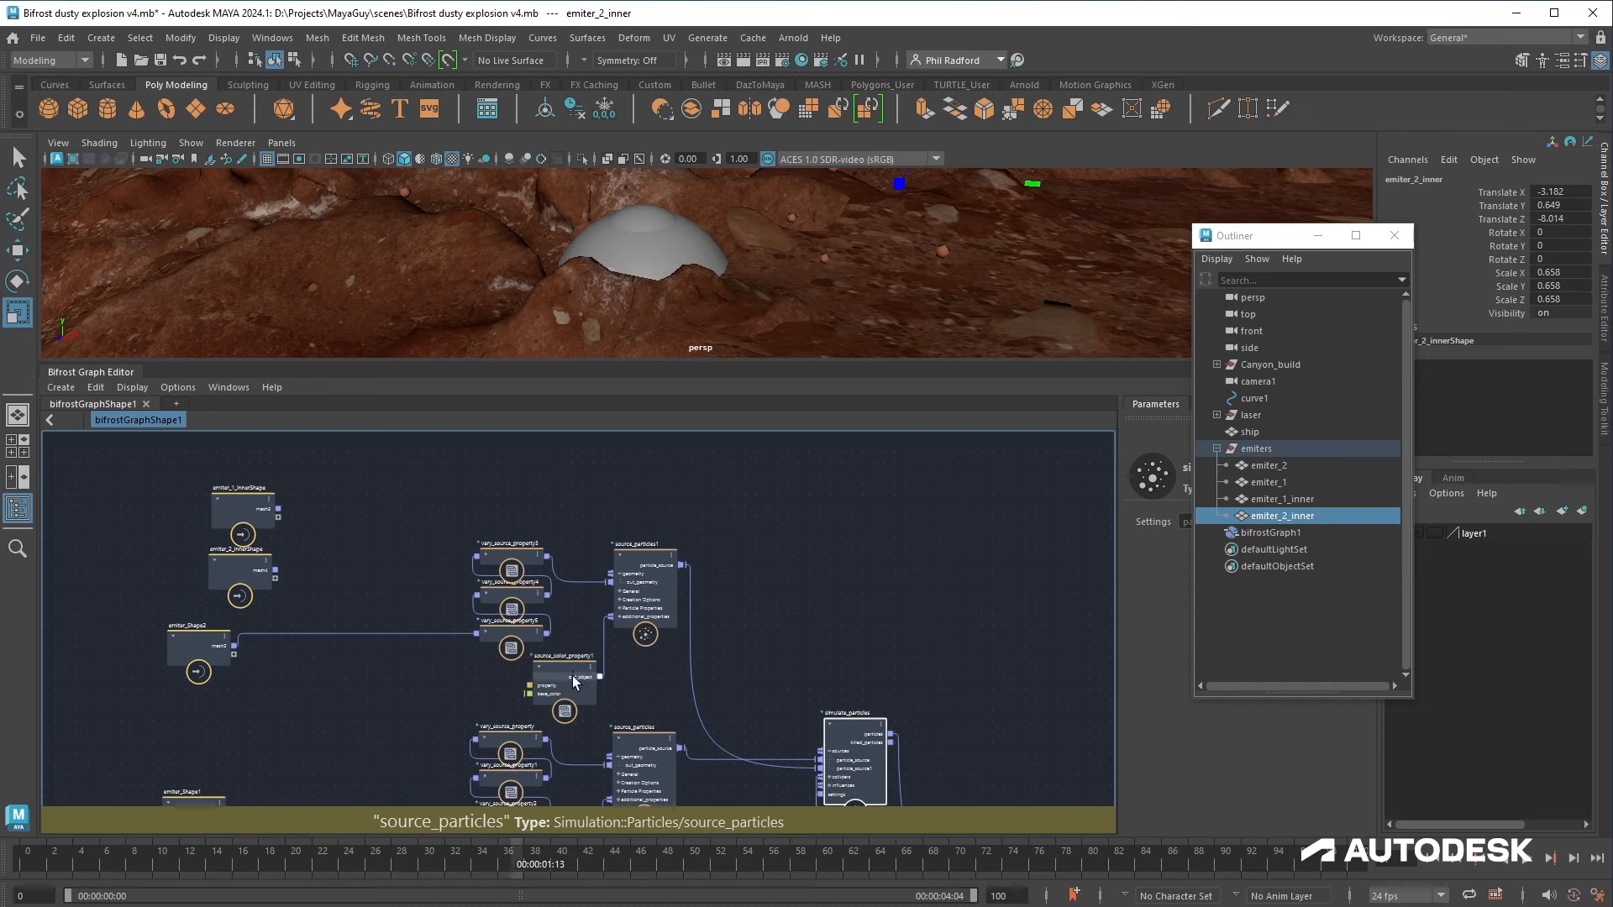
Step: Select source_color_property1 and sample its base colour from the canyon ground with the eyedropper
left_click(573, 677)
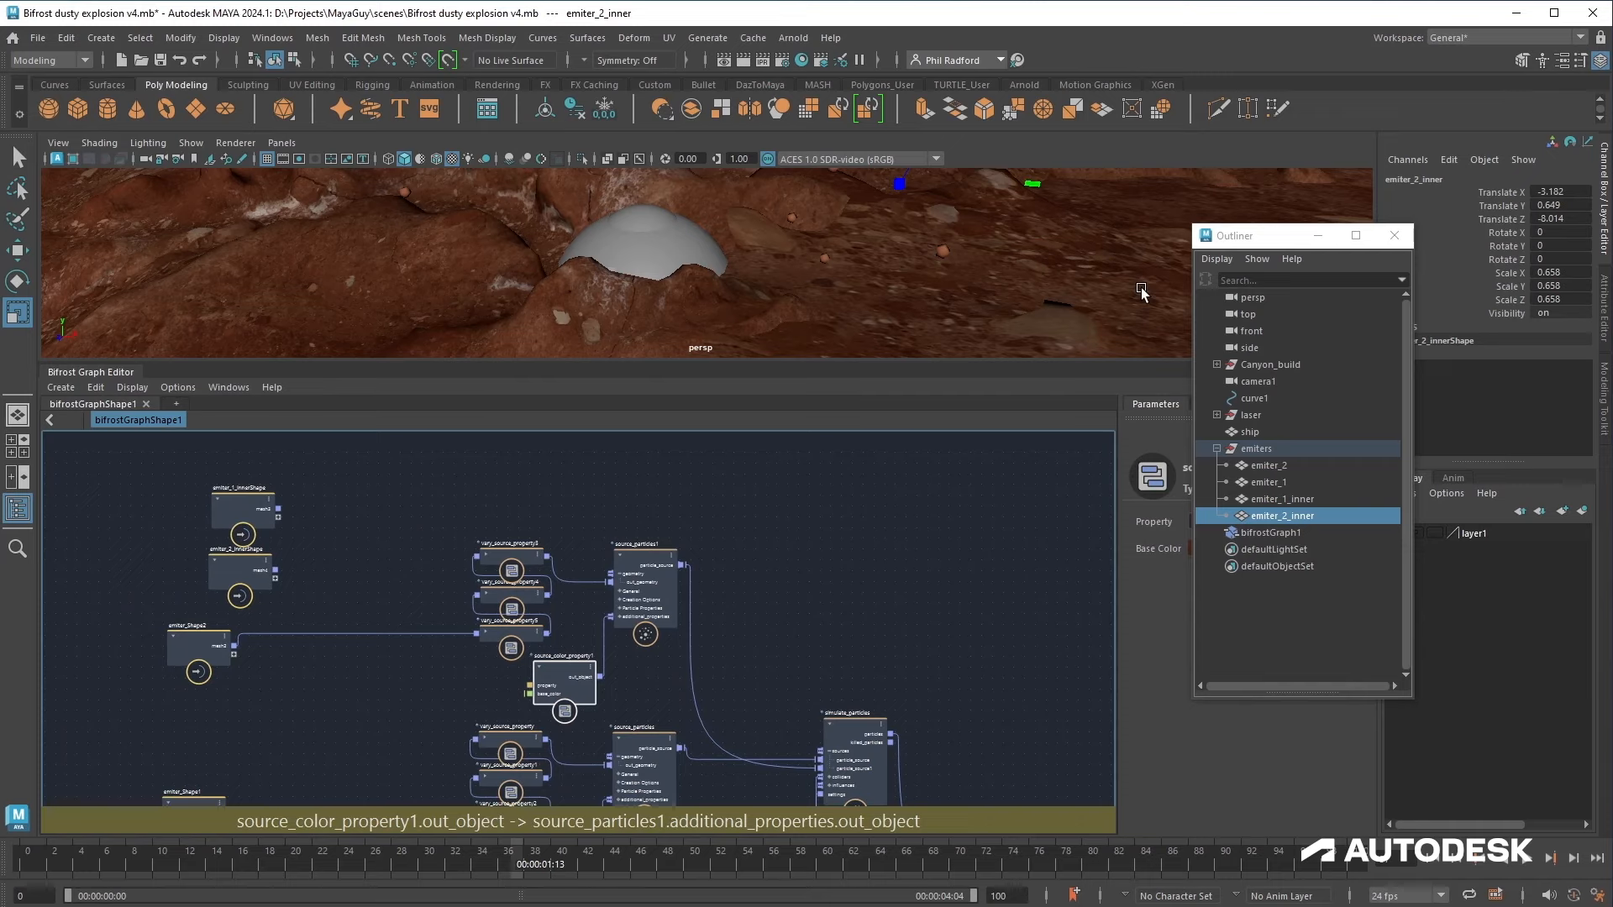
left_click(1317, 235)
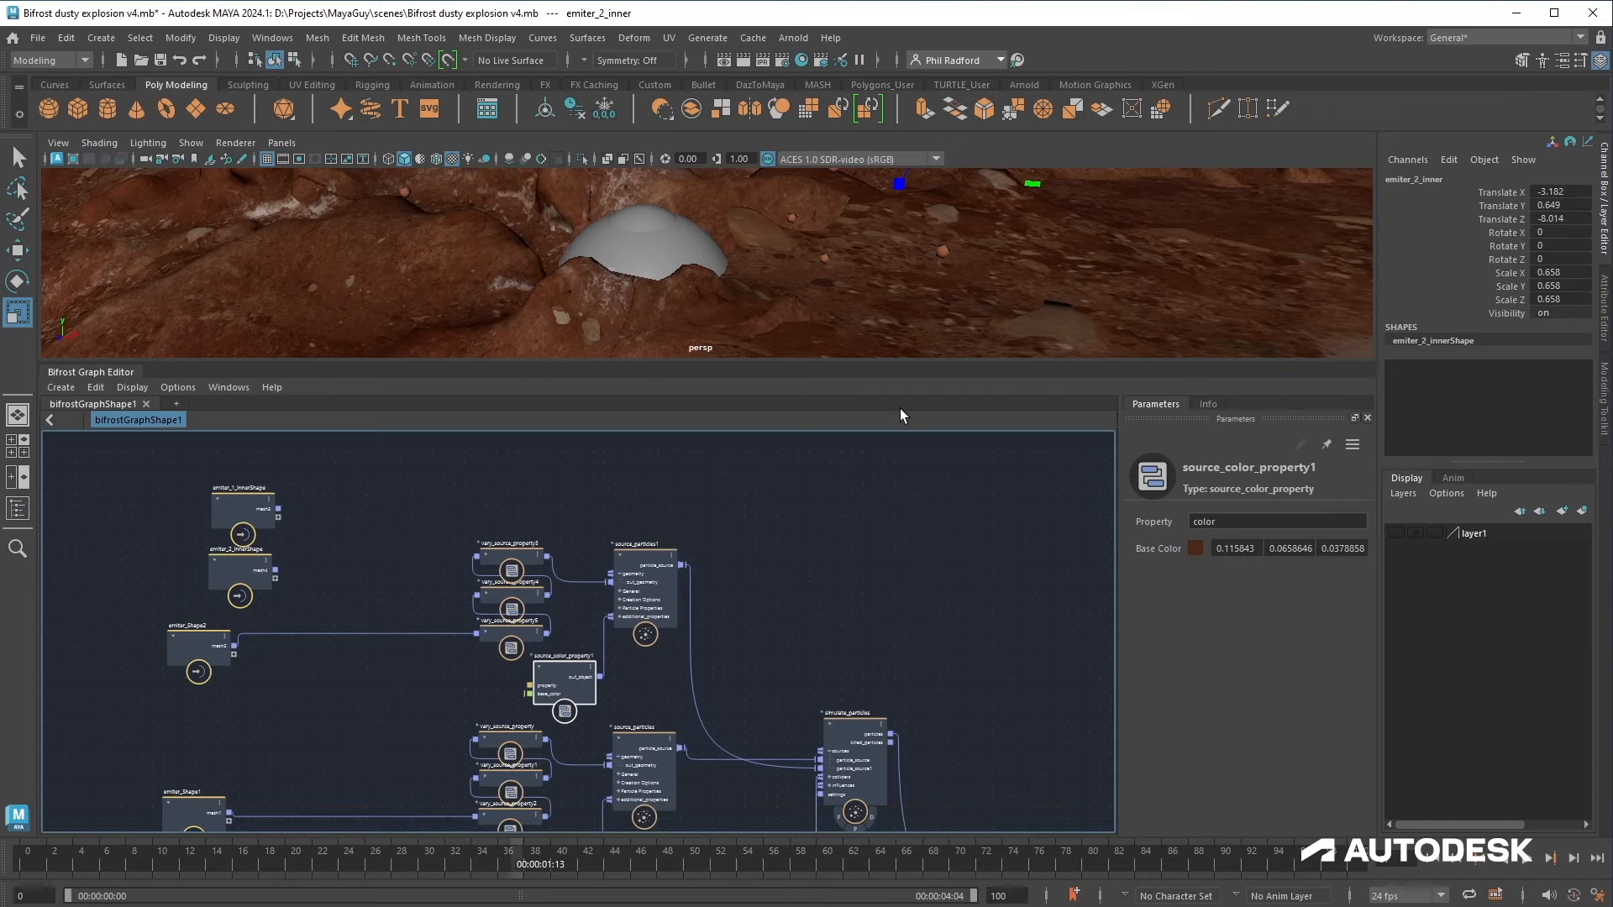
left_click_drag(913, 365, 908, 605)
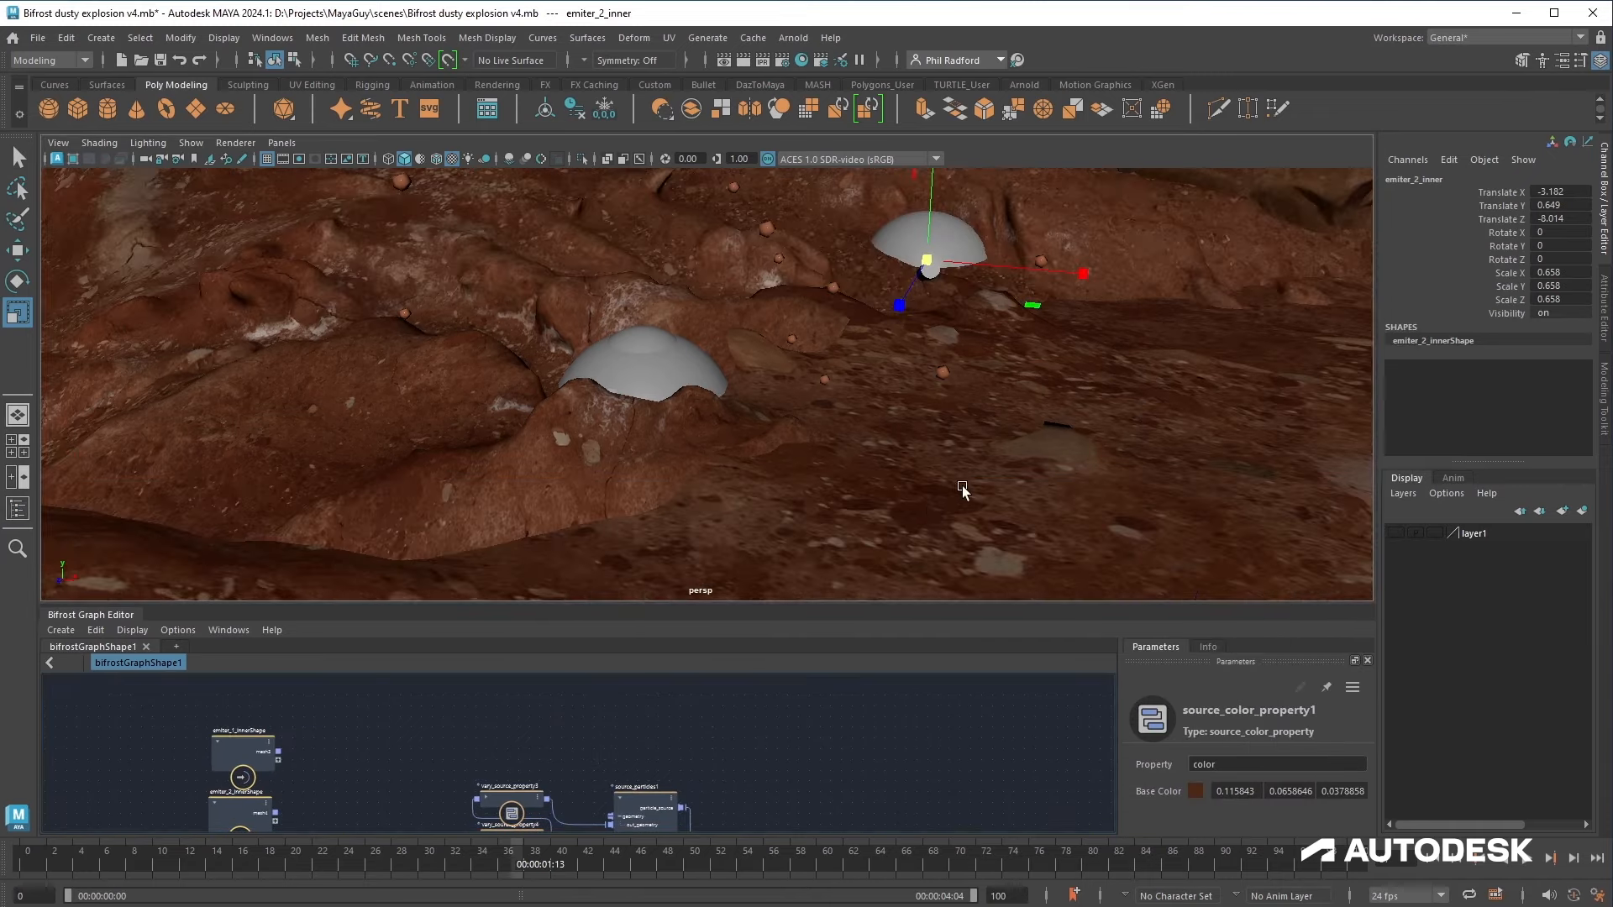
middle_click_drag(887, 376, 798, 465, "alt")
middle_click_drag(828, 791, 776, 642, "alt")
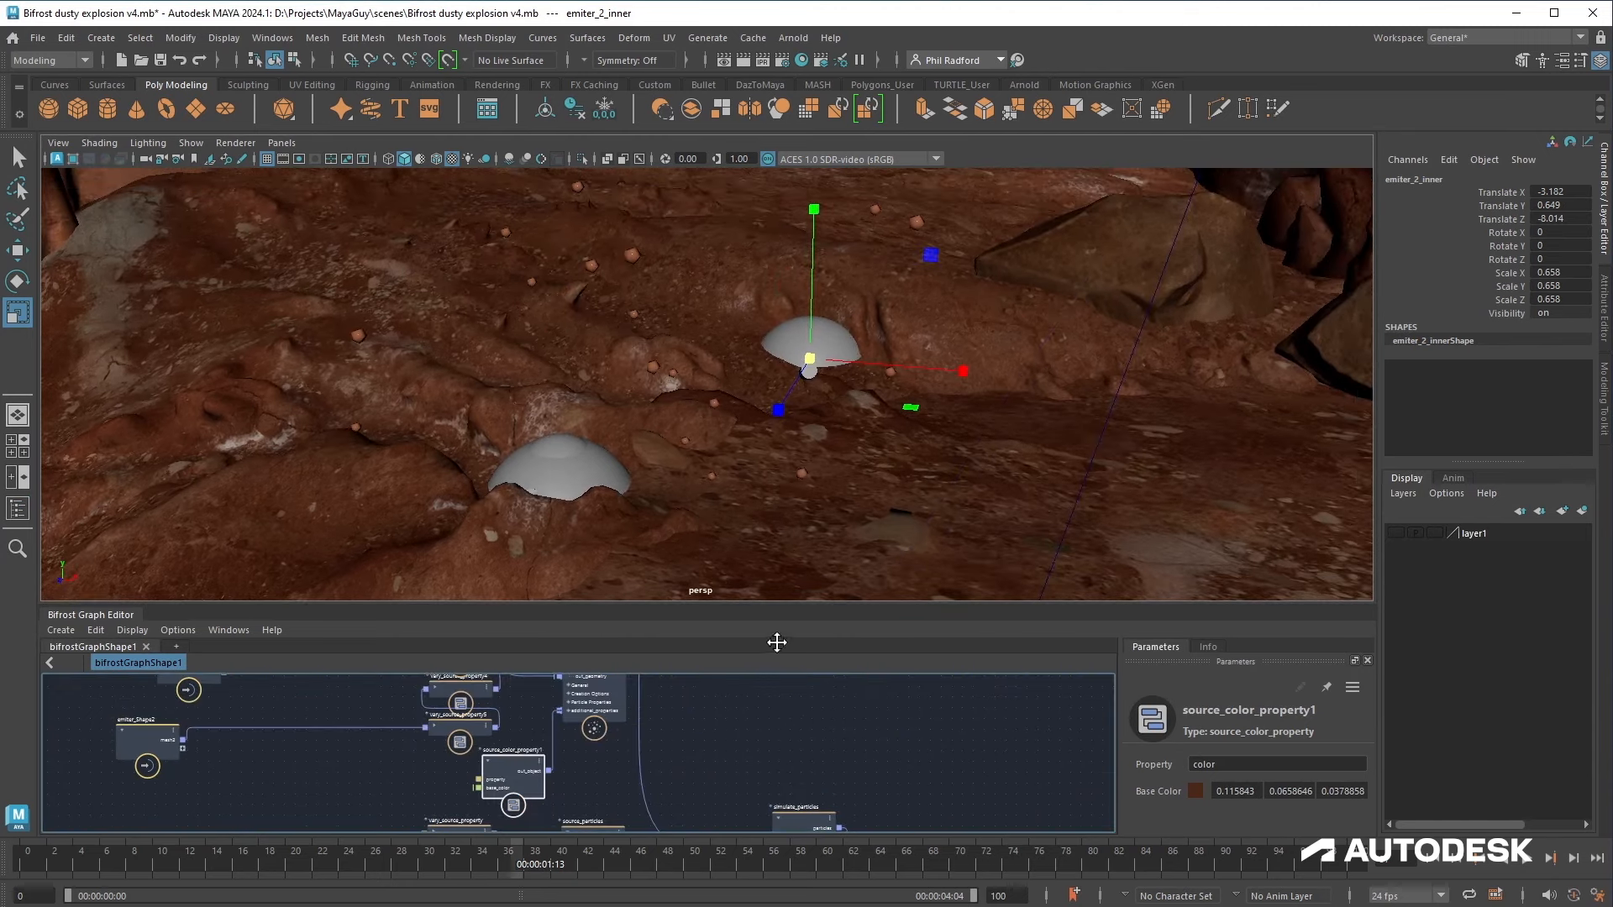
left_click(1194, 791)
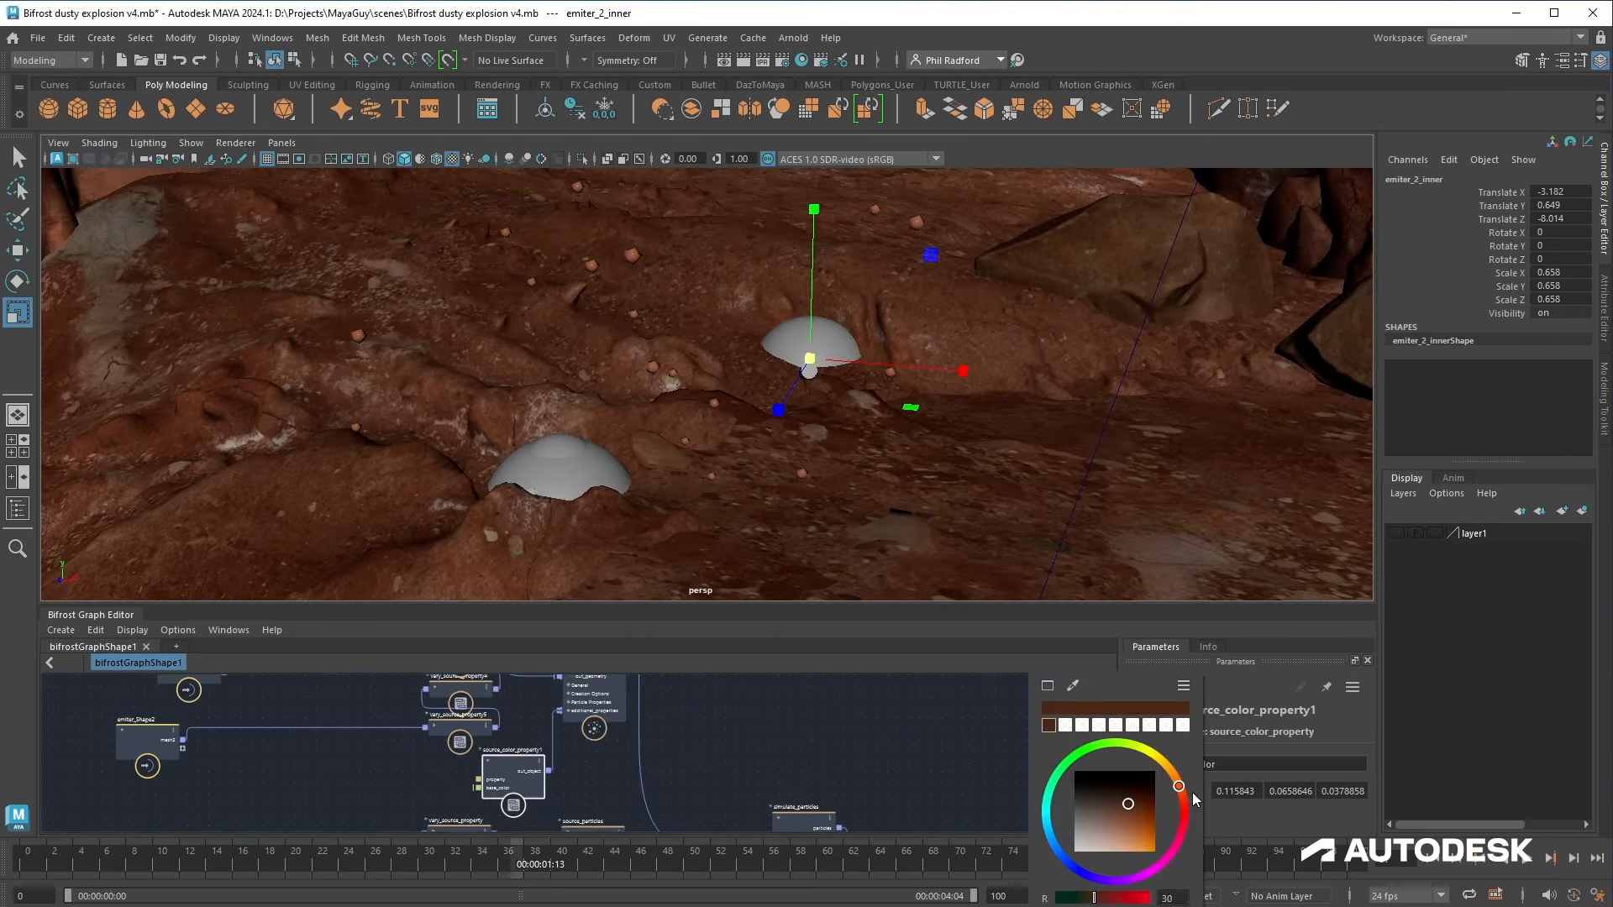
left_click(1074, 688)
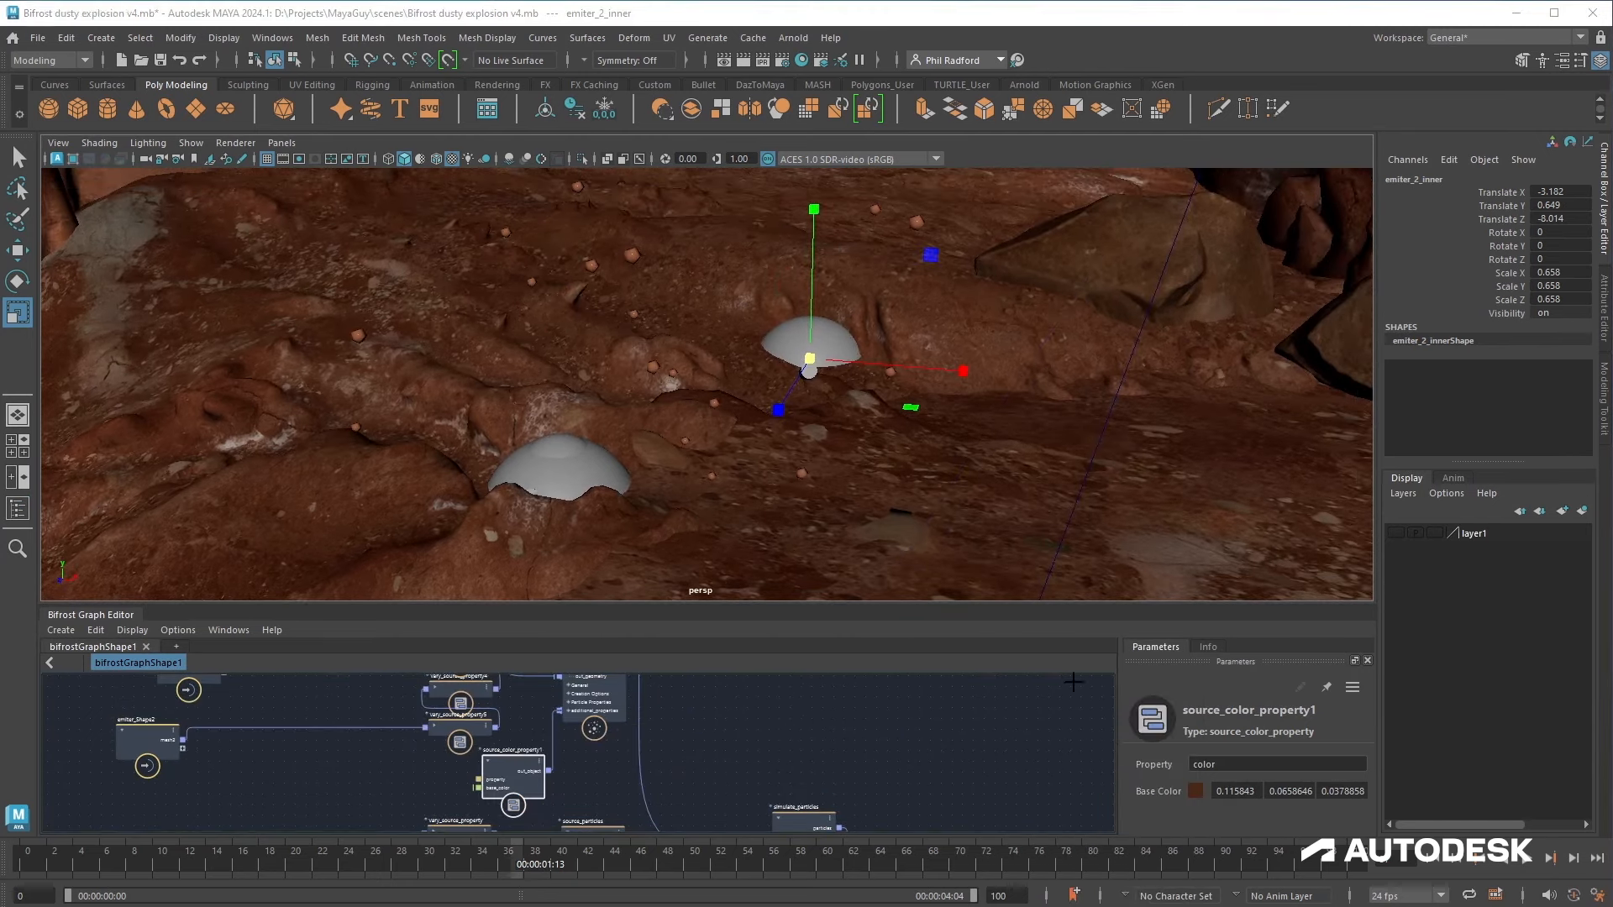
left_click(956, 437)
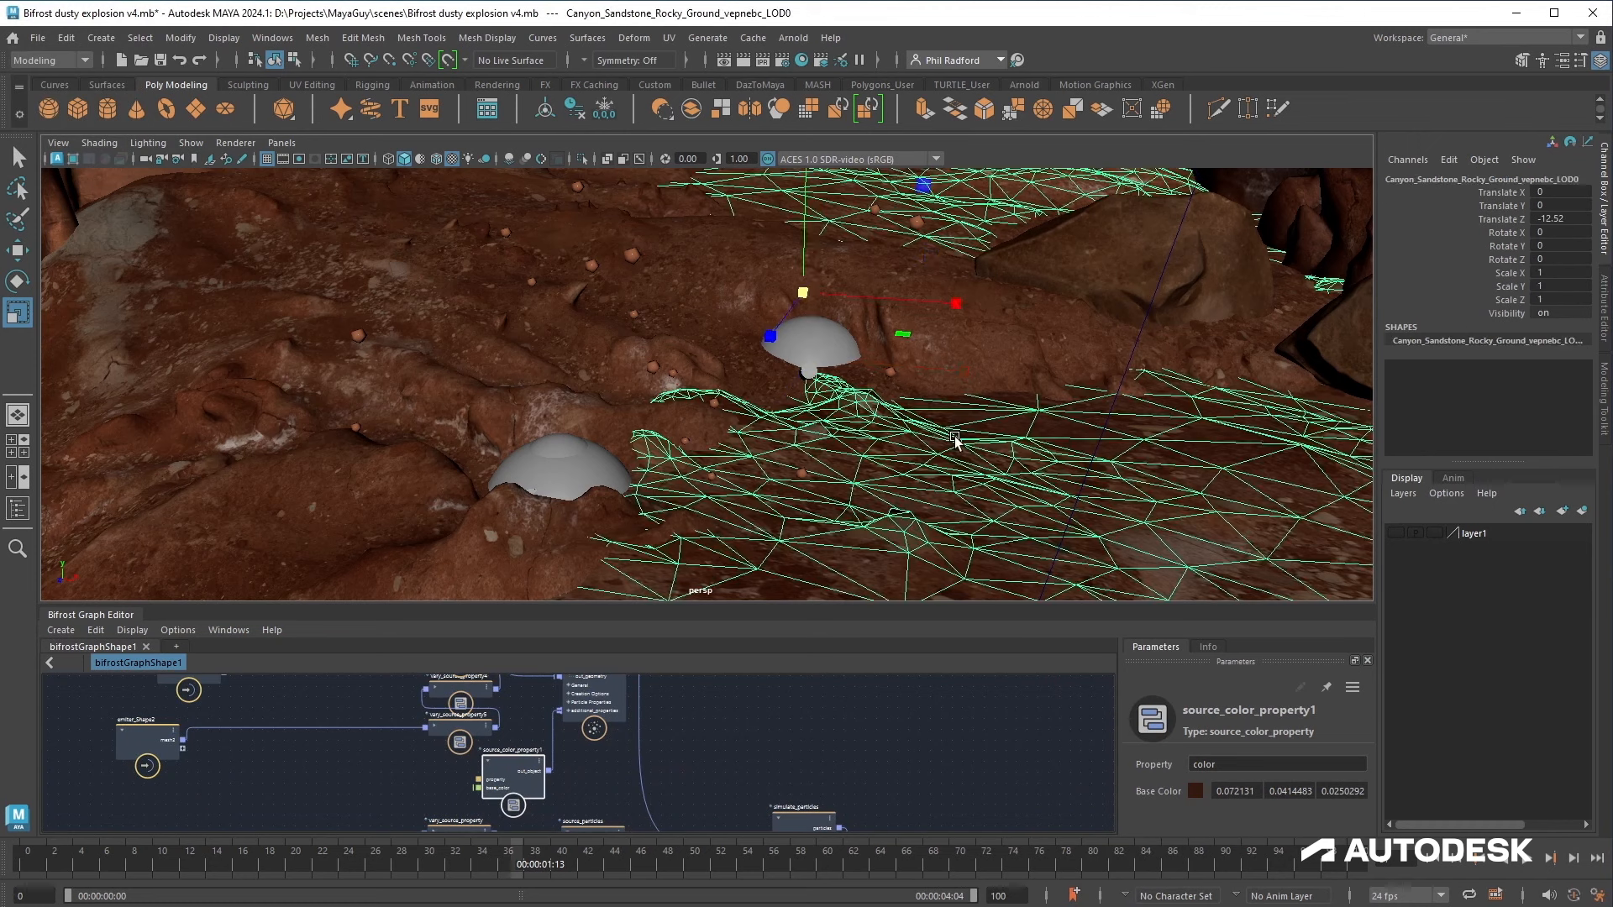
Step: Resample source_color_property1's base colour from the canyon rocks and undo the accidental rock selection
left_click(1194, 793)
left_click(1073, 684)
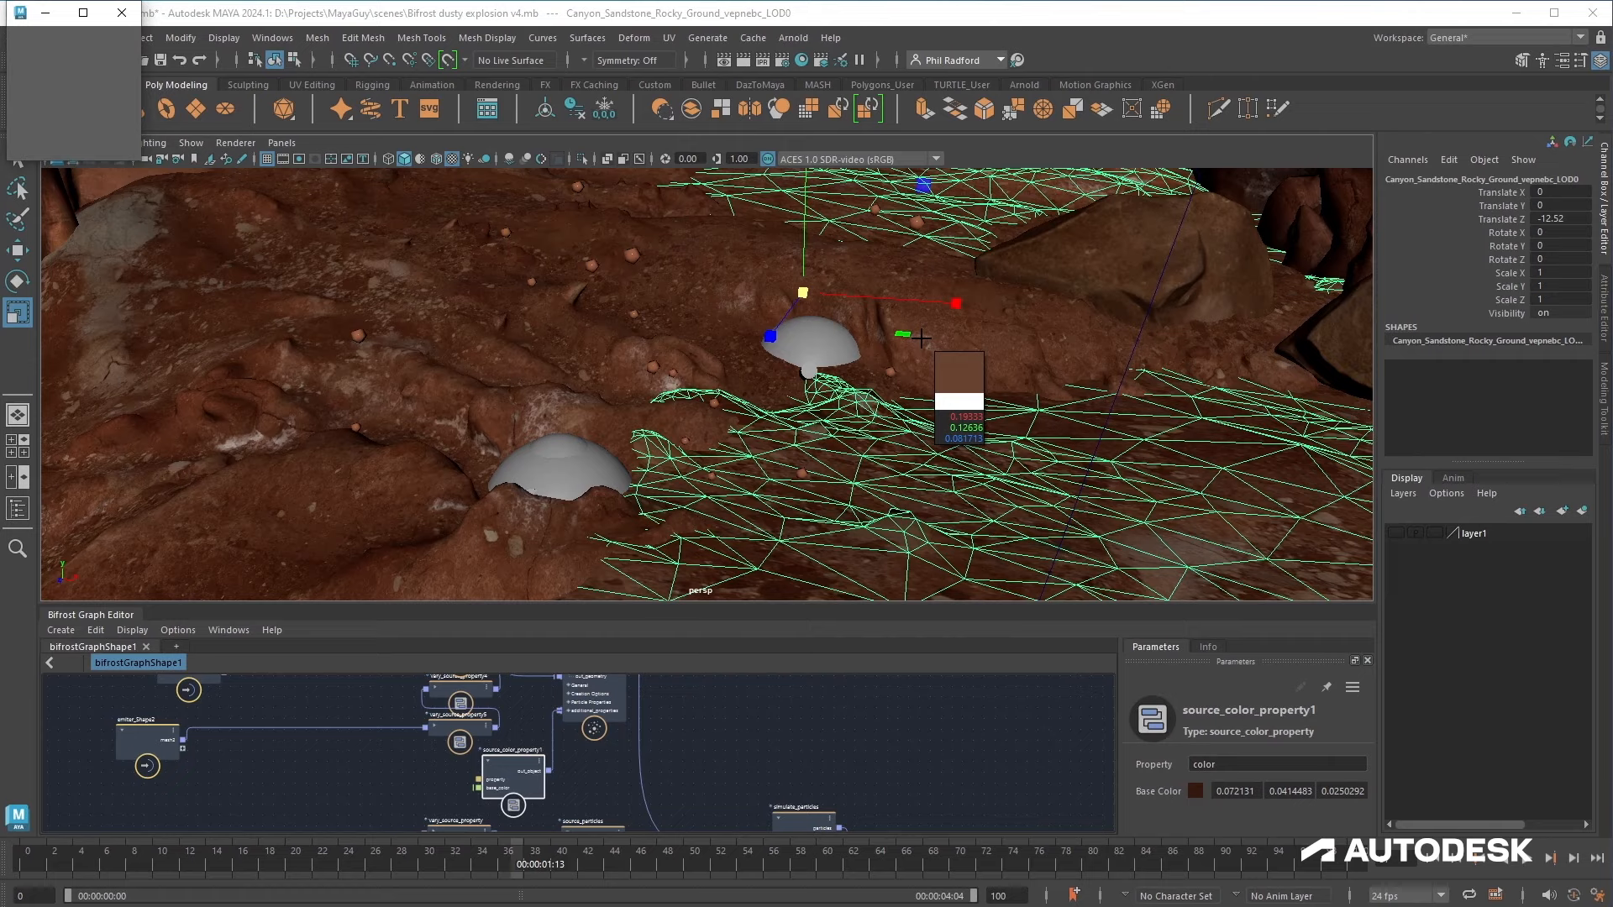
left_click(922, 339)
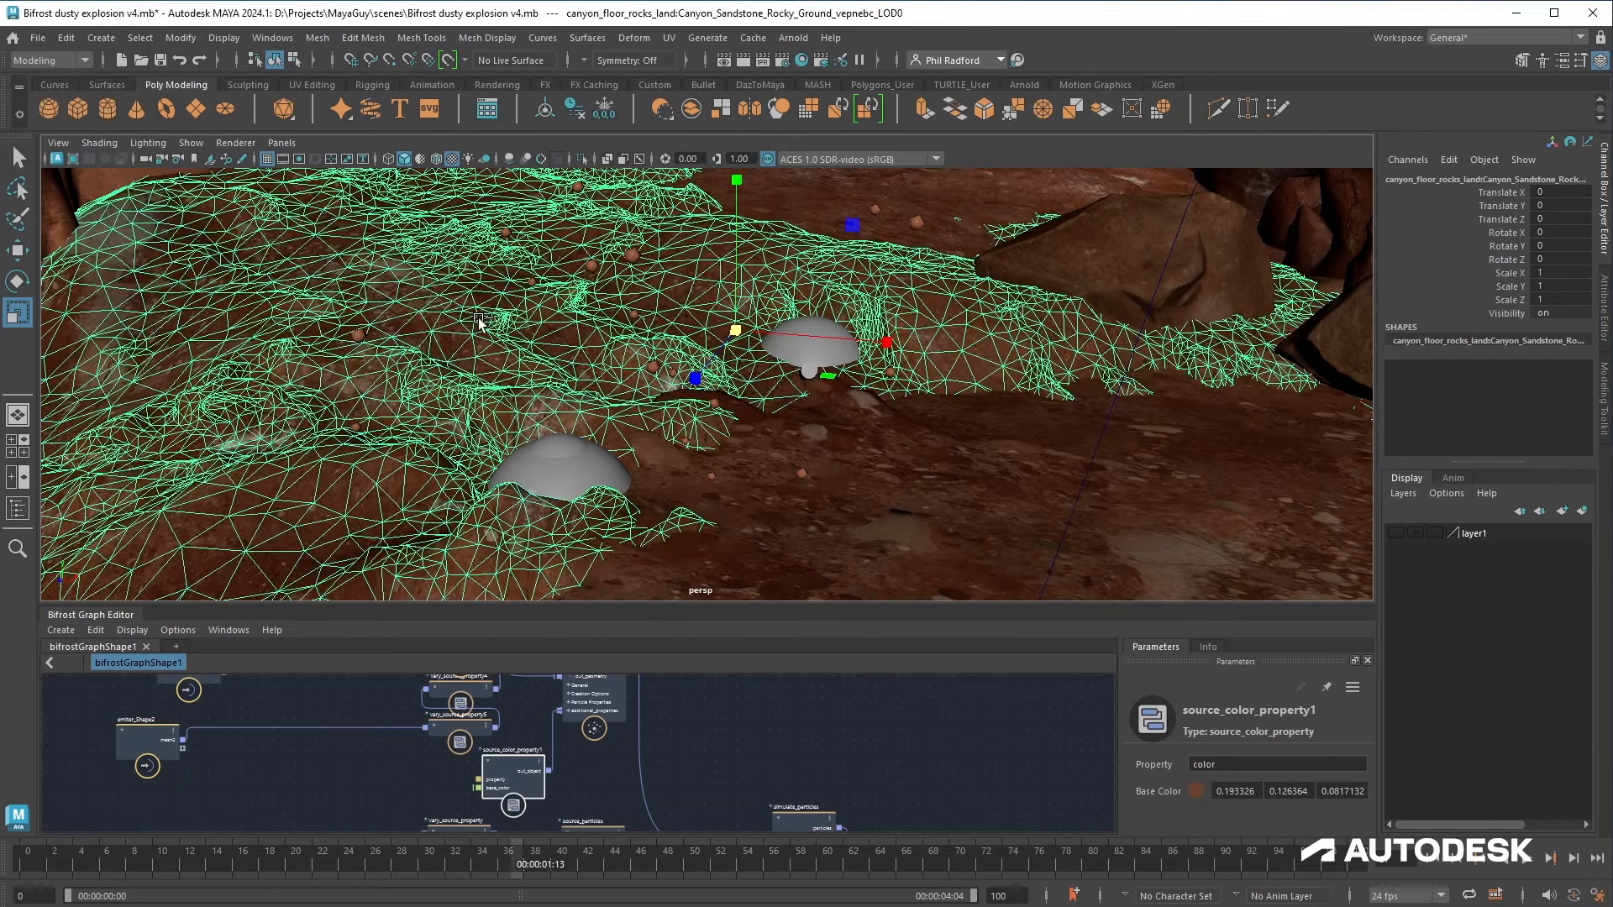
key("ctrl+z")
left_click_drag(863, 455, 736, 456, "alt")
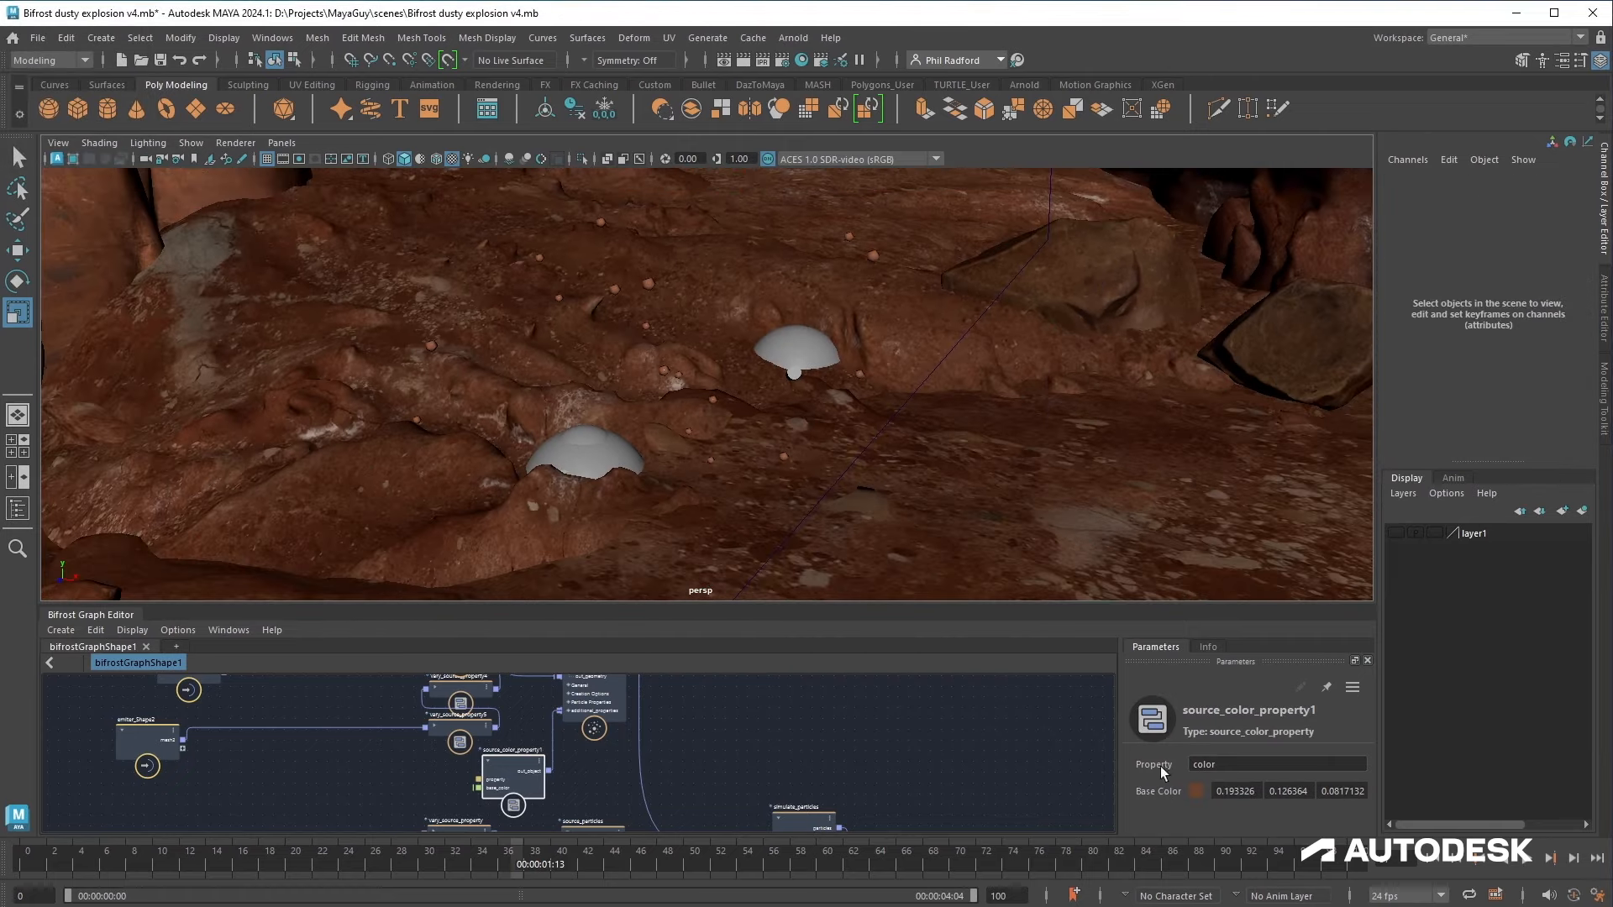
Step: Replay the simulation from the start to preview the new emitters
left_click(1435, 858)
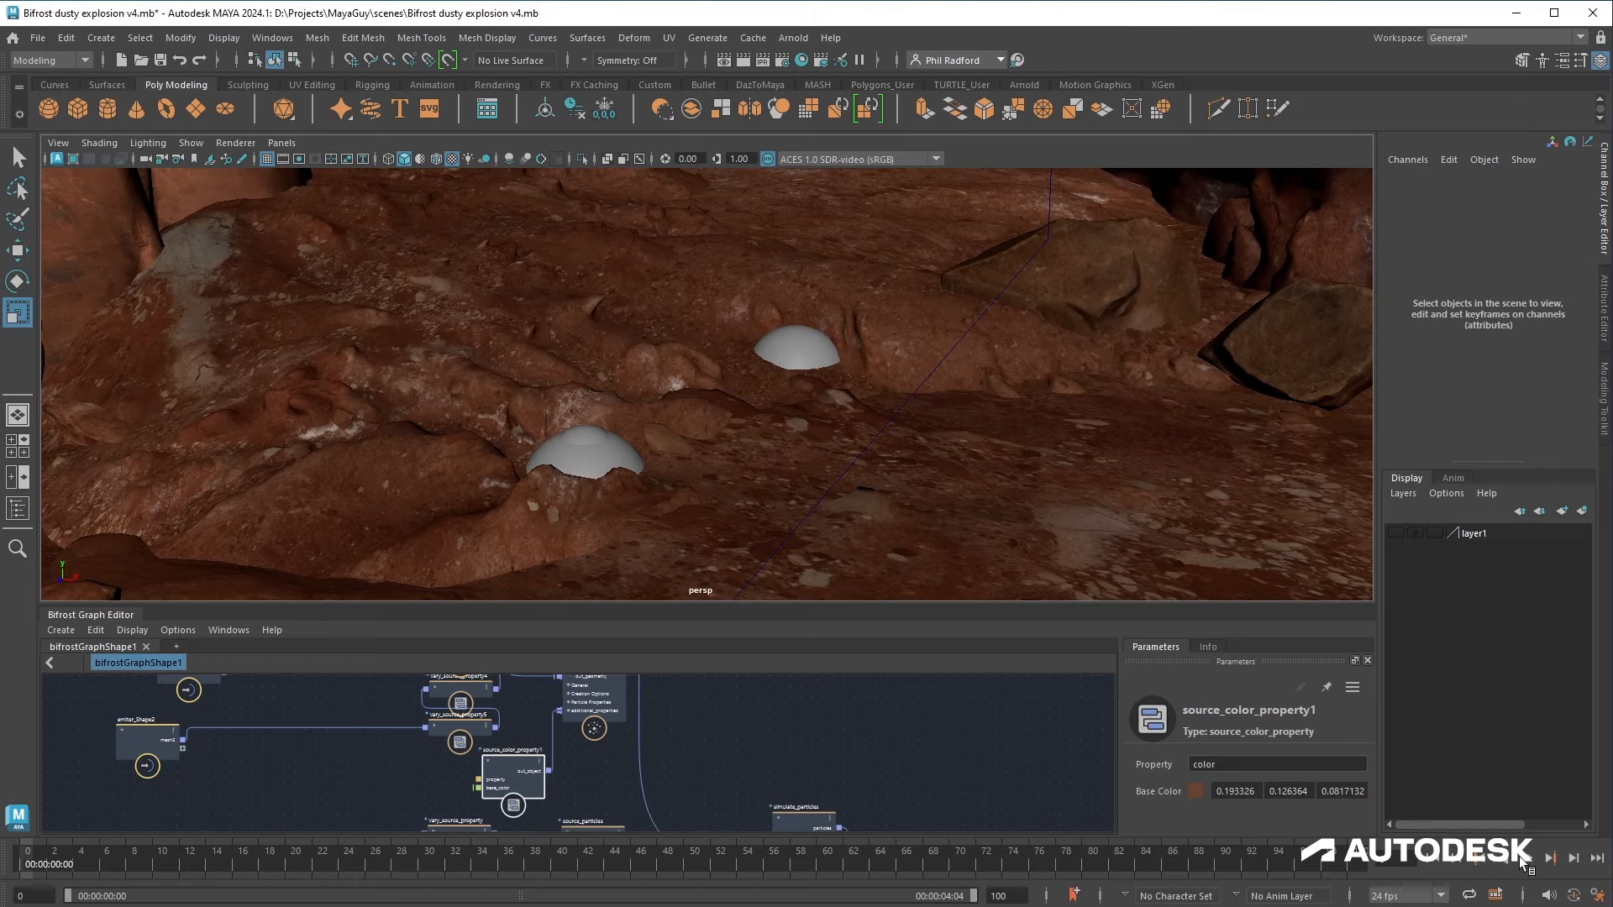
left_click(1526, 858)
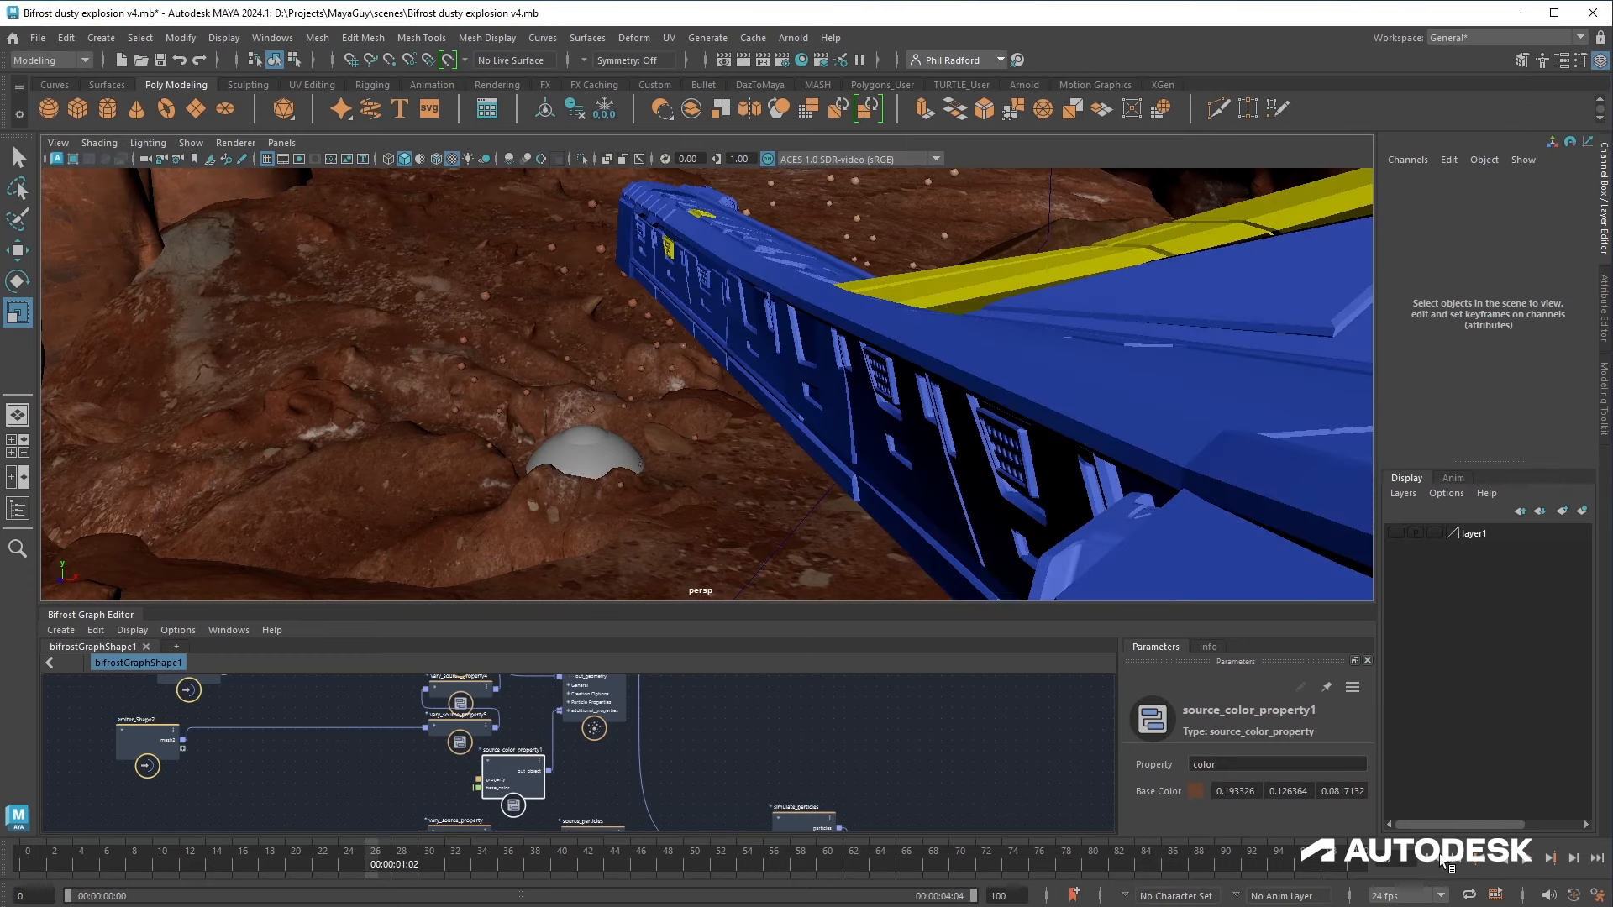
left_click(1439, 857)
left_click(1526, 857)
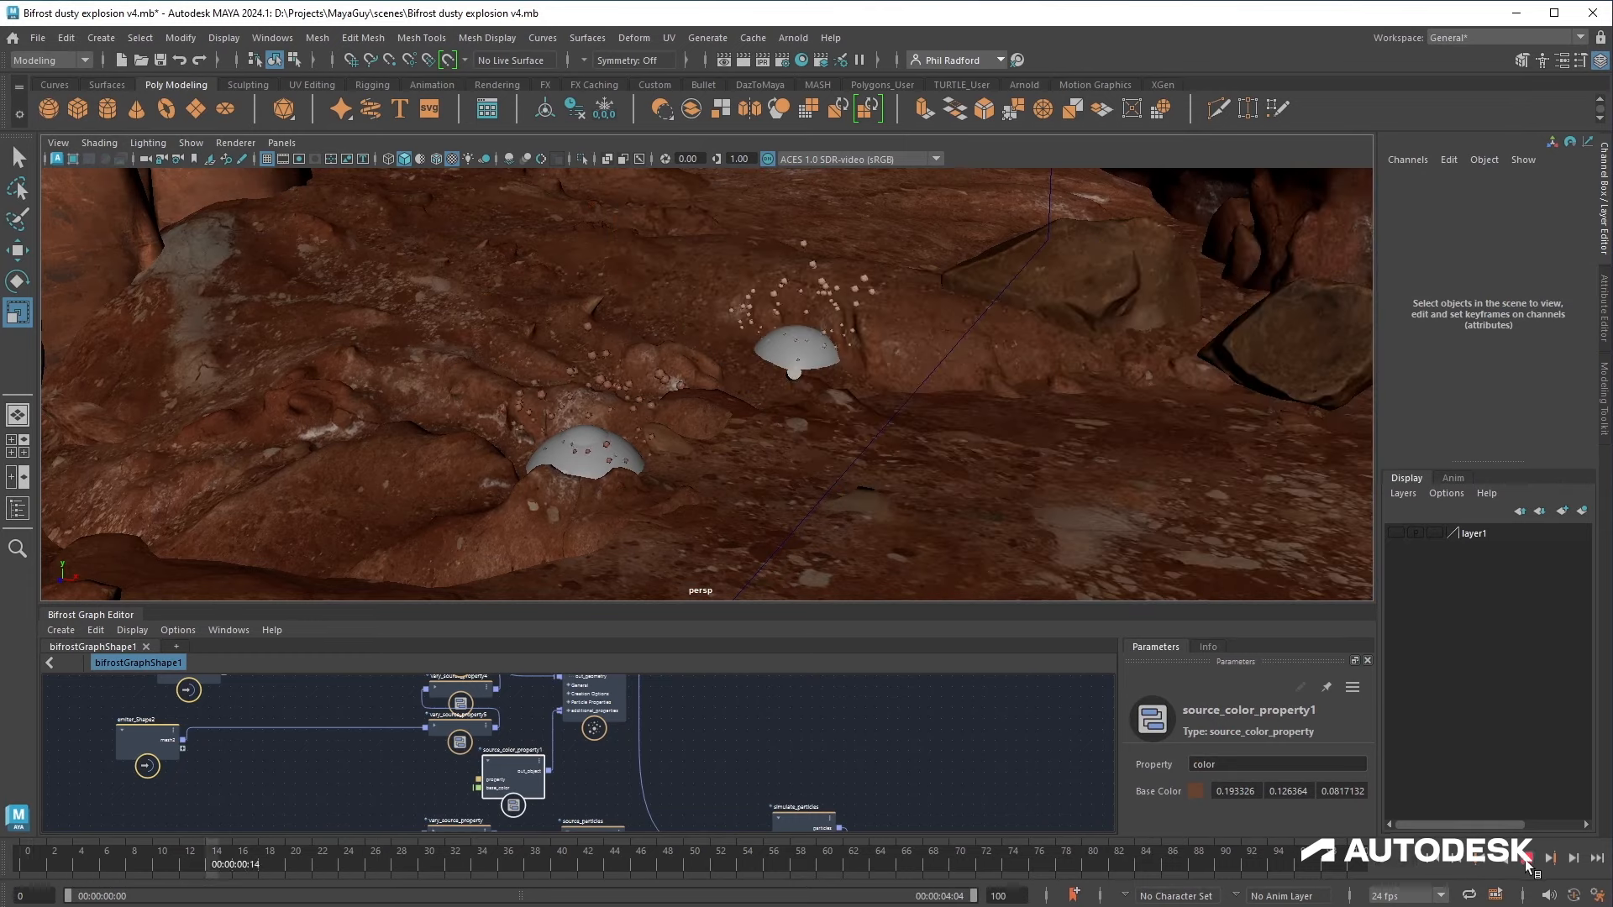
left_click(1525, 861)
Step: Set source_particles1's start frame to 11 and end frame to 13
middle_click_drag(659, 741, 670, 764, "alt")
left_click(615, 716)
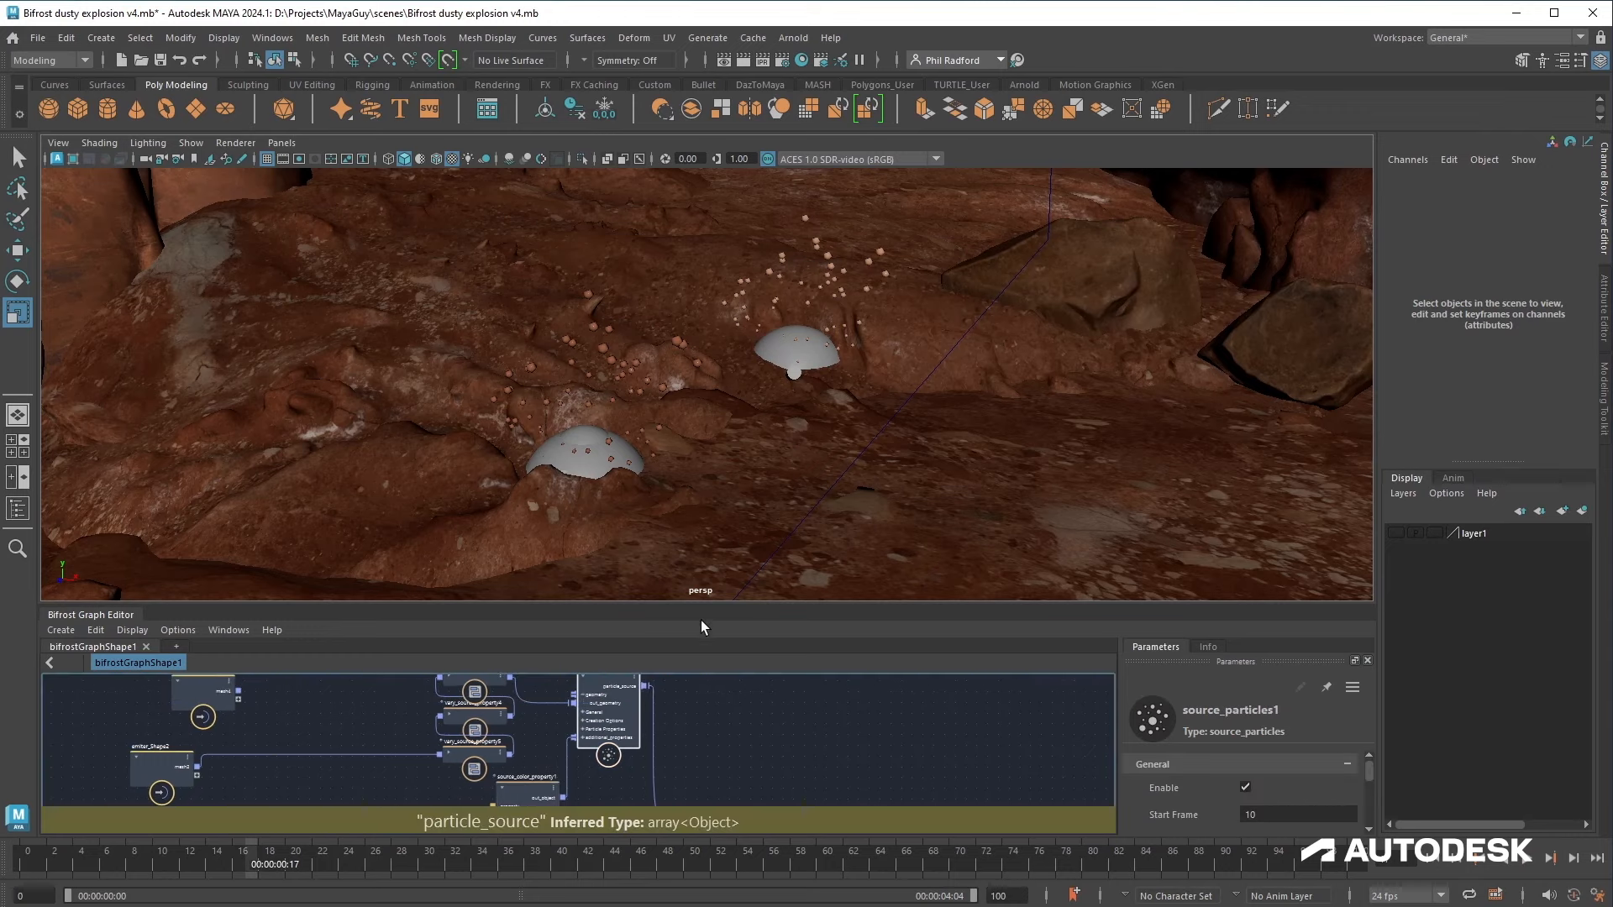
left_click_drag(698, 604, 693, 388)
left_click(1271, 590)
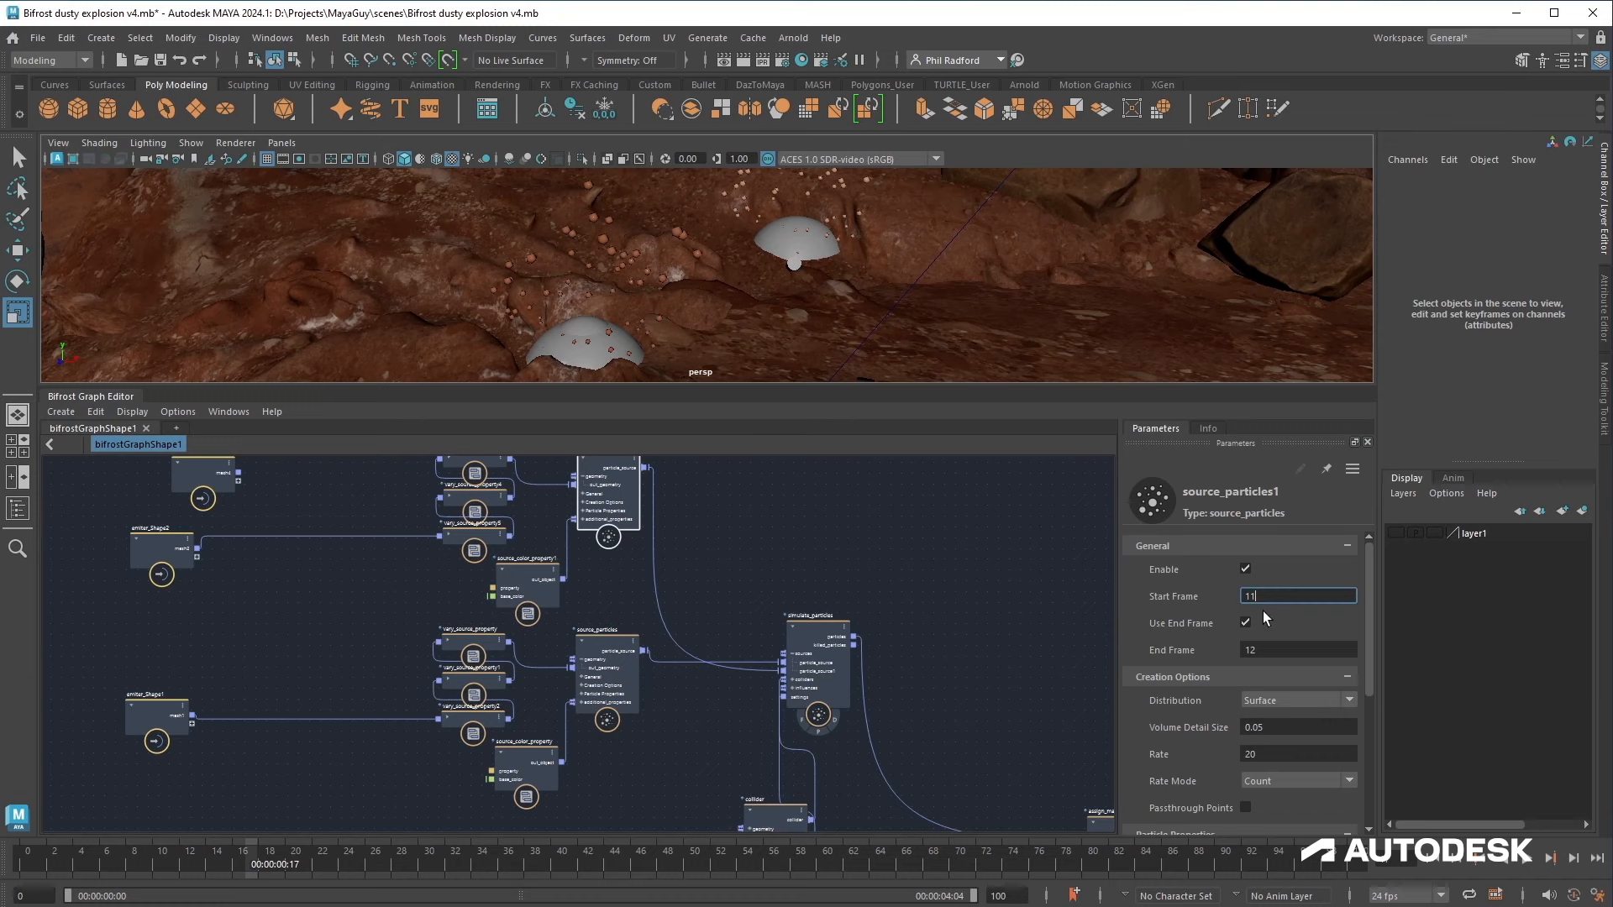
left_click(1271, 648)
type("13")
key("Return")
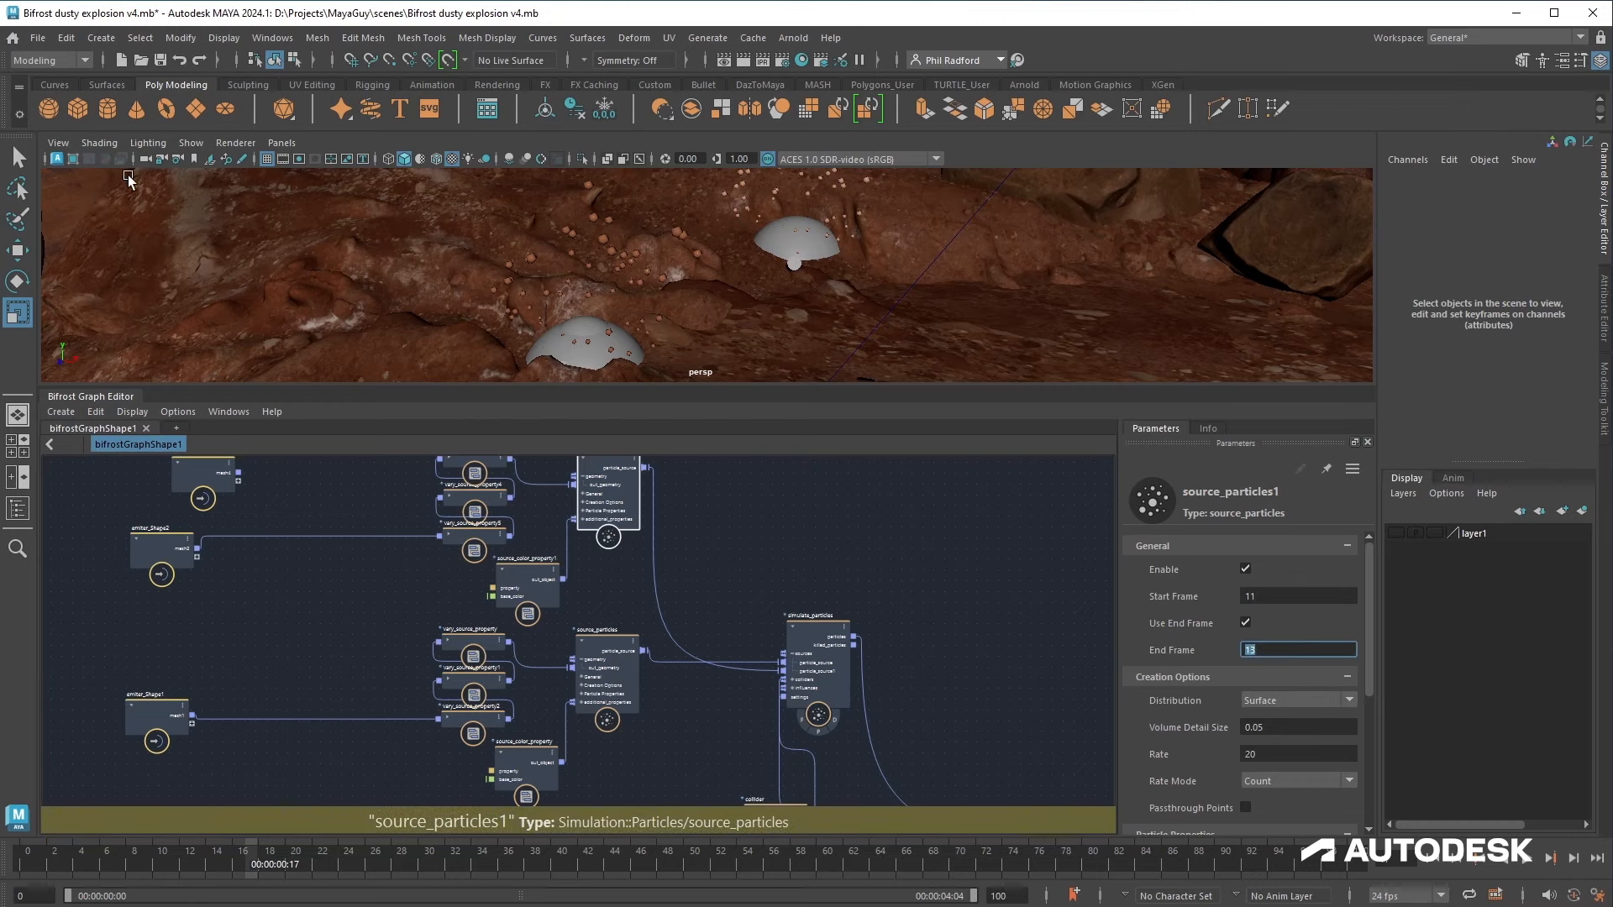
Step: Look through camera1 and play the simulation from the start
left_click(147, 159)
left_click(181, 174)
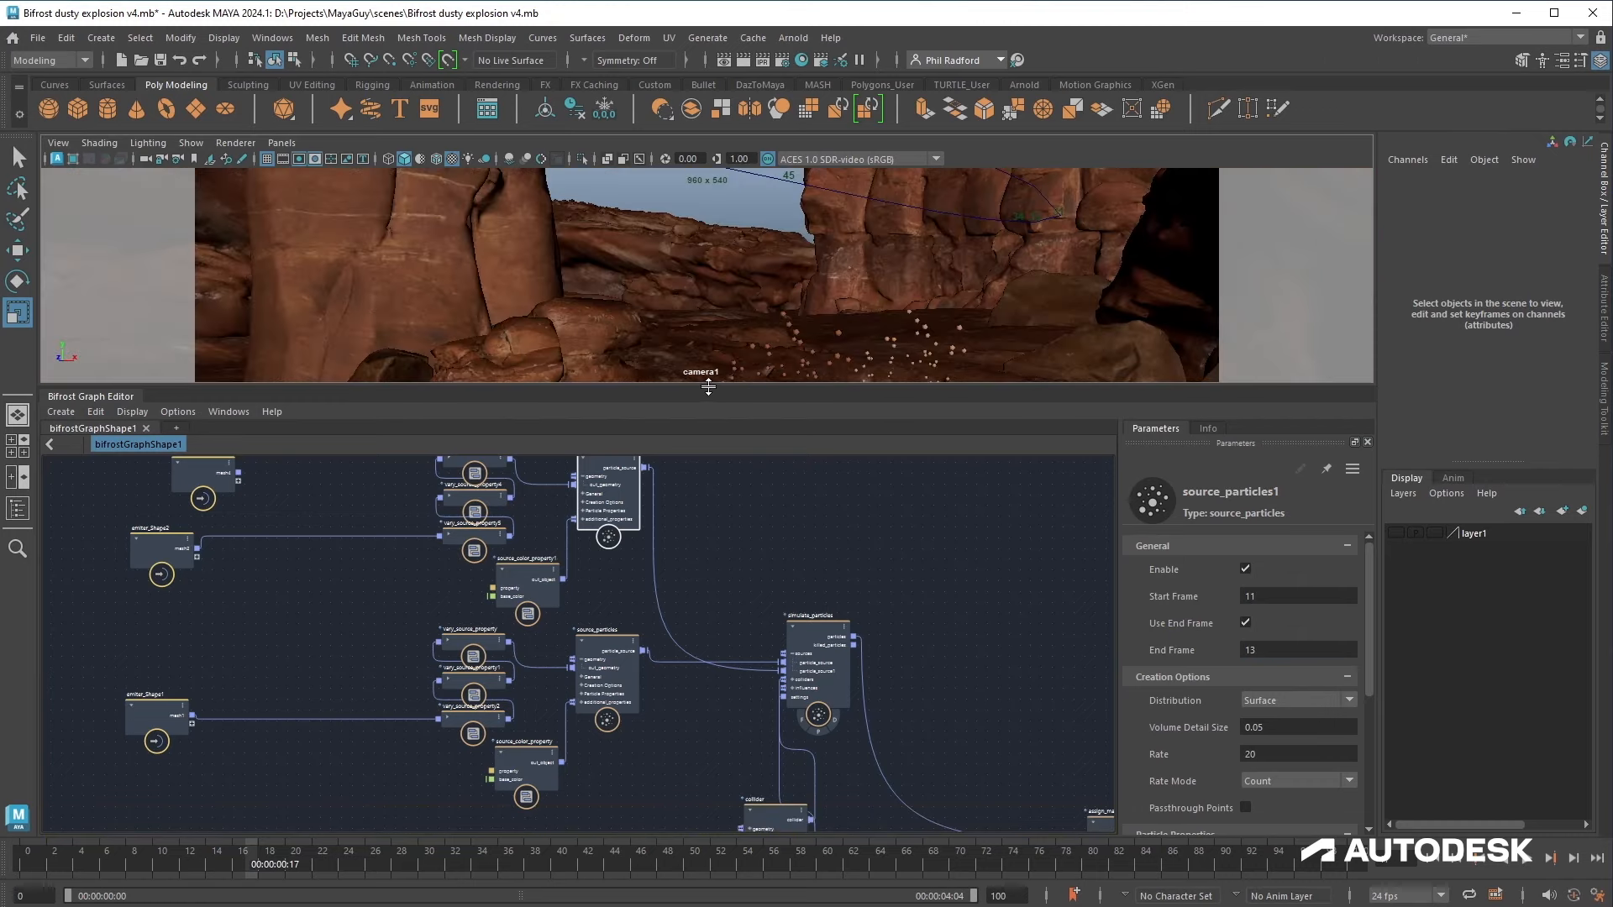
left_click_drag(708, 387, 672, 625)
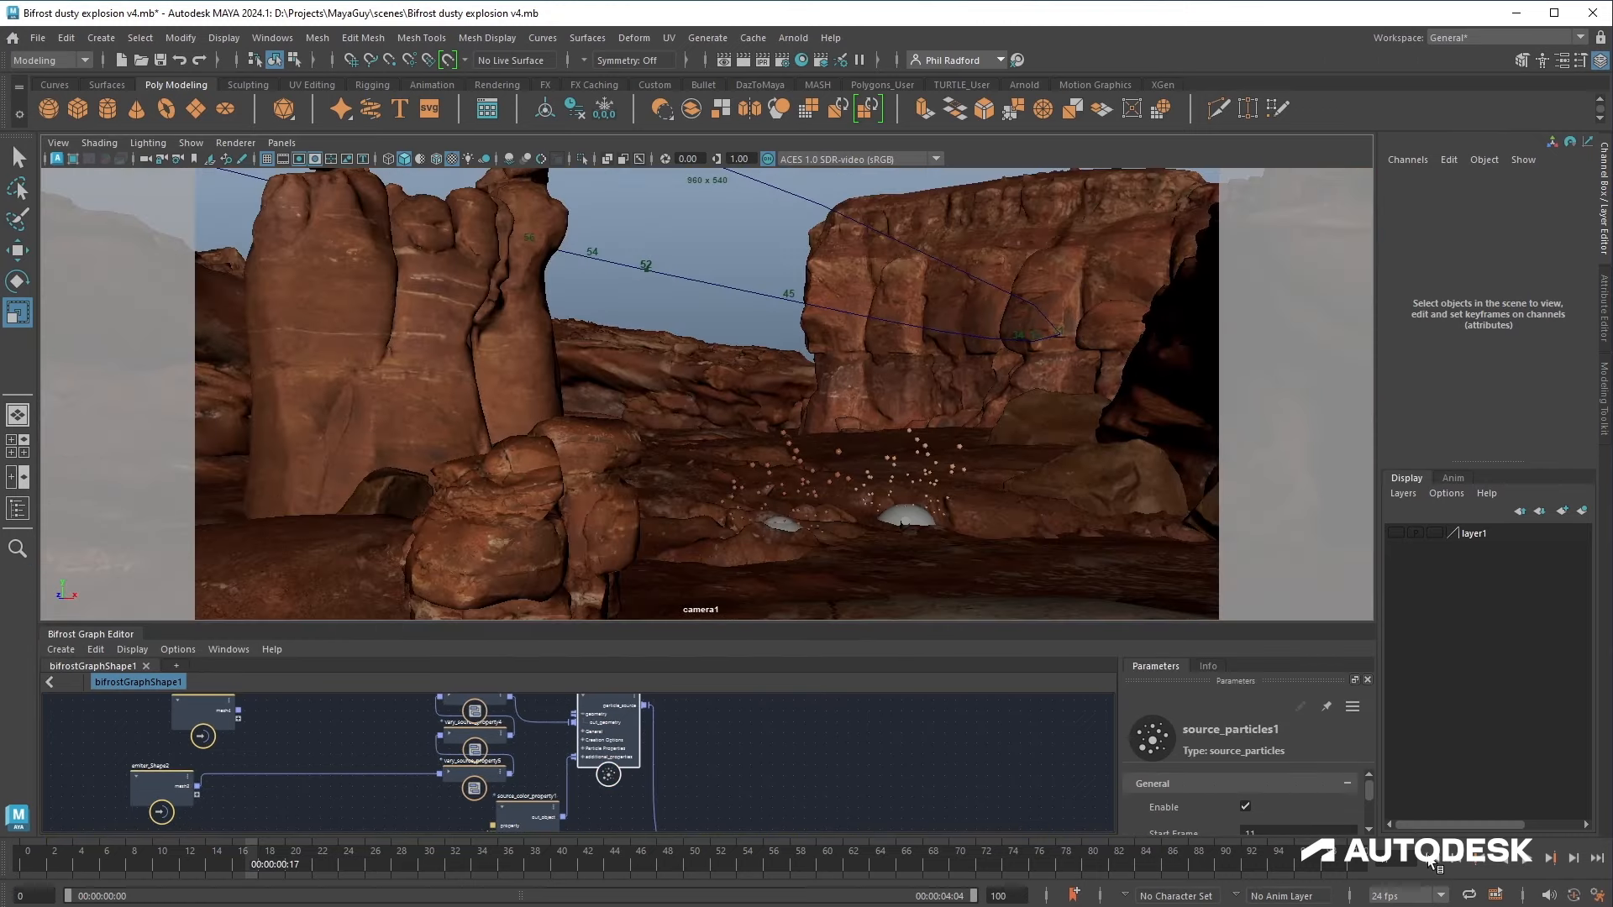
left_click(1553, 859)
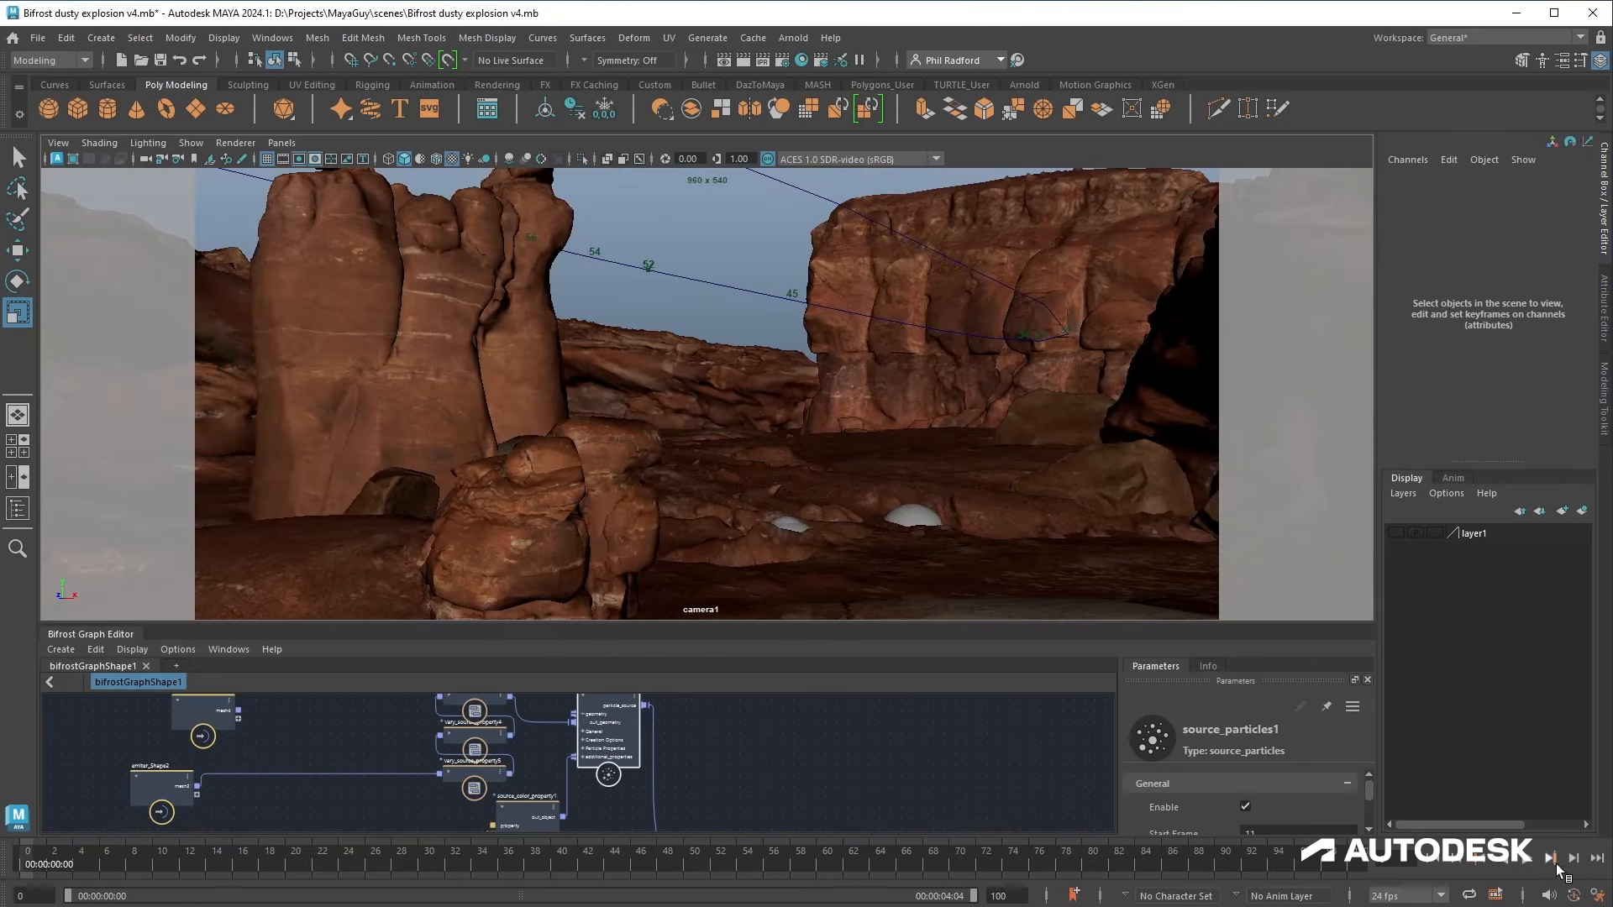
left_click(1527, 859)
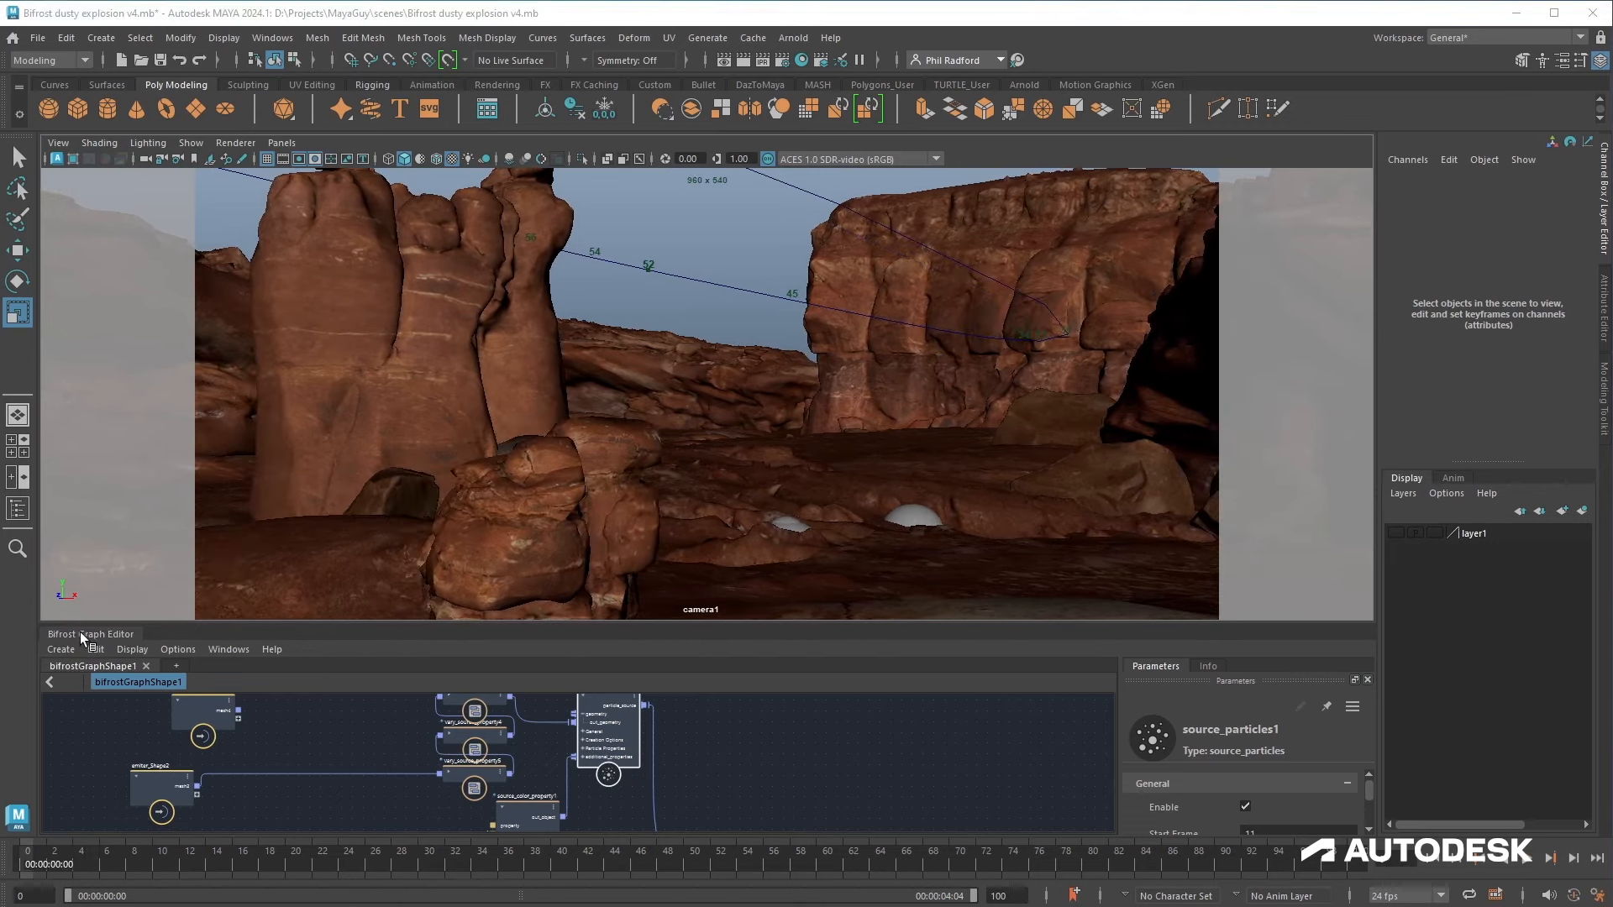
Step: Undock the Bifrost Graph Editor into a maximized window and pan around the node graph
left_click_drag(68, 634, 488, 460)
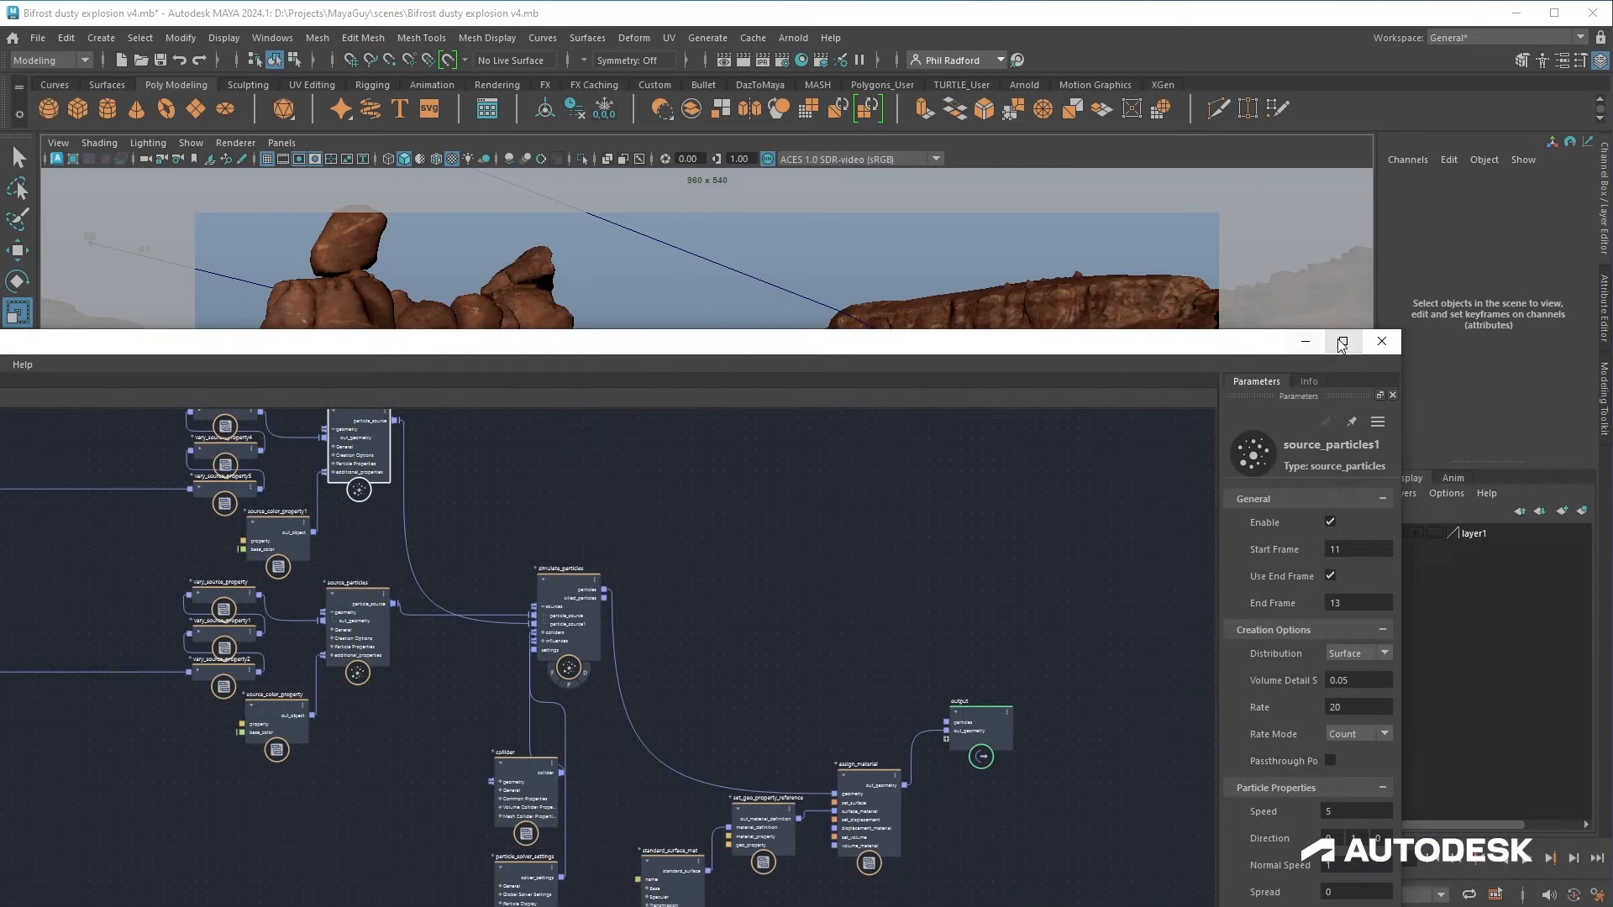
left_click(1361, 346)
middle_click_drag(561, 537, 674, 754, "alt")
right_click_drag(646, 709, 713, 714, "alt")
left_click_drag(274, 238, 123, 92)
middle_click_drag(352, 193, 320, 388, "alt")
left_click_drag(149, 311, 46, 28)
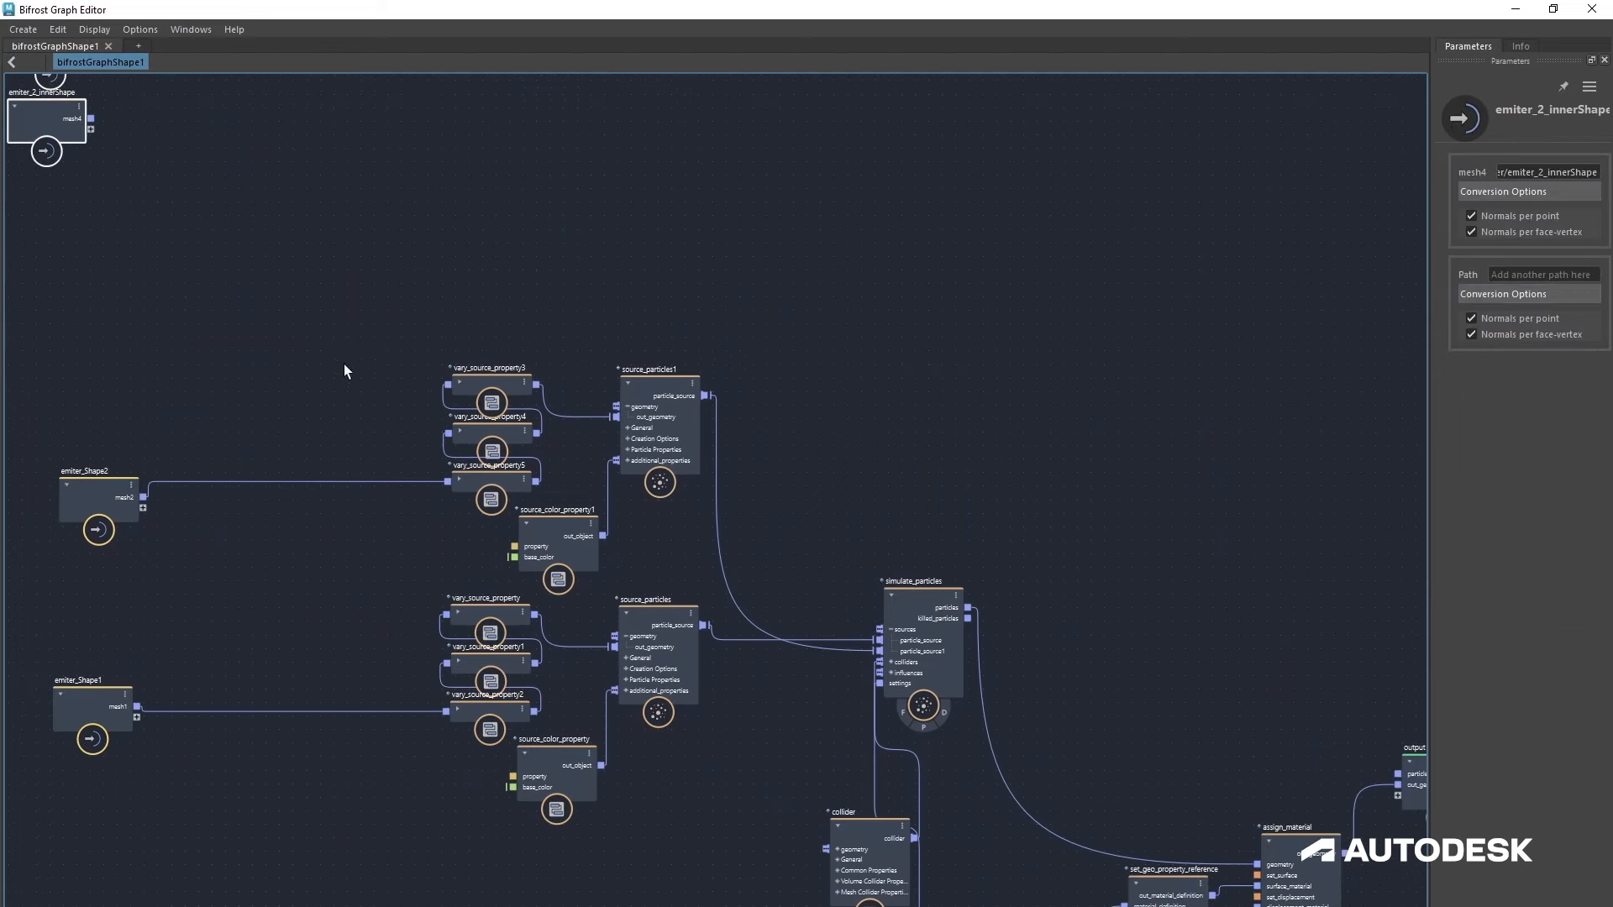
Step: Group the second emitter's source nodes into a backdrop named source 2
middle_click_drag(278, 450, 432, 364, "alt")
right_click_drag(378, 328, 473, 363, "alt")
middle_click_drag(473, 362, 349, 358, "alt")
right_click_drag(361, 301, 265, 315, "alt")
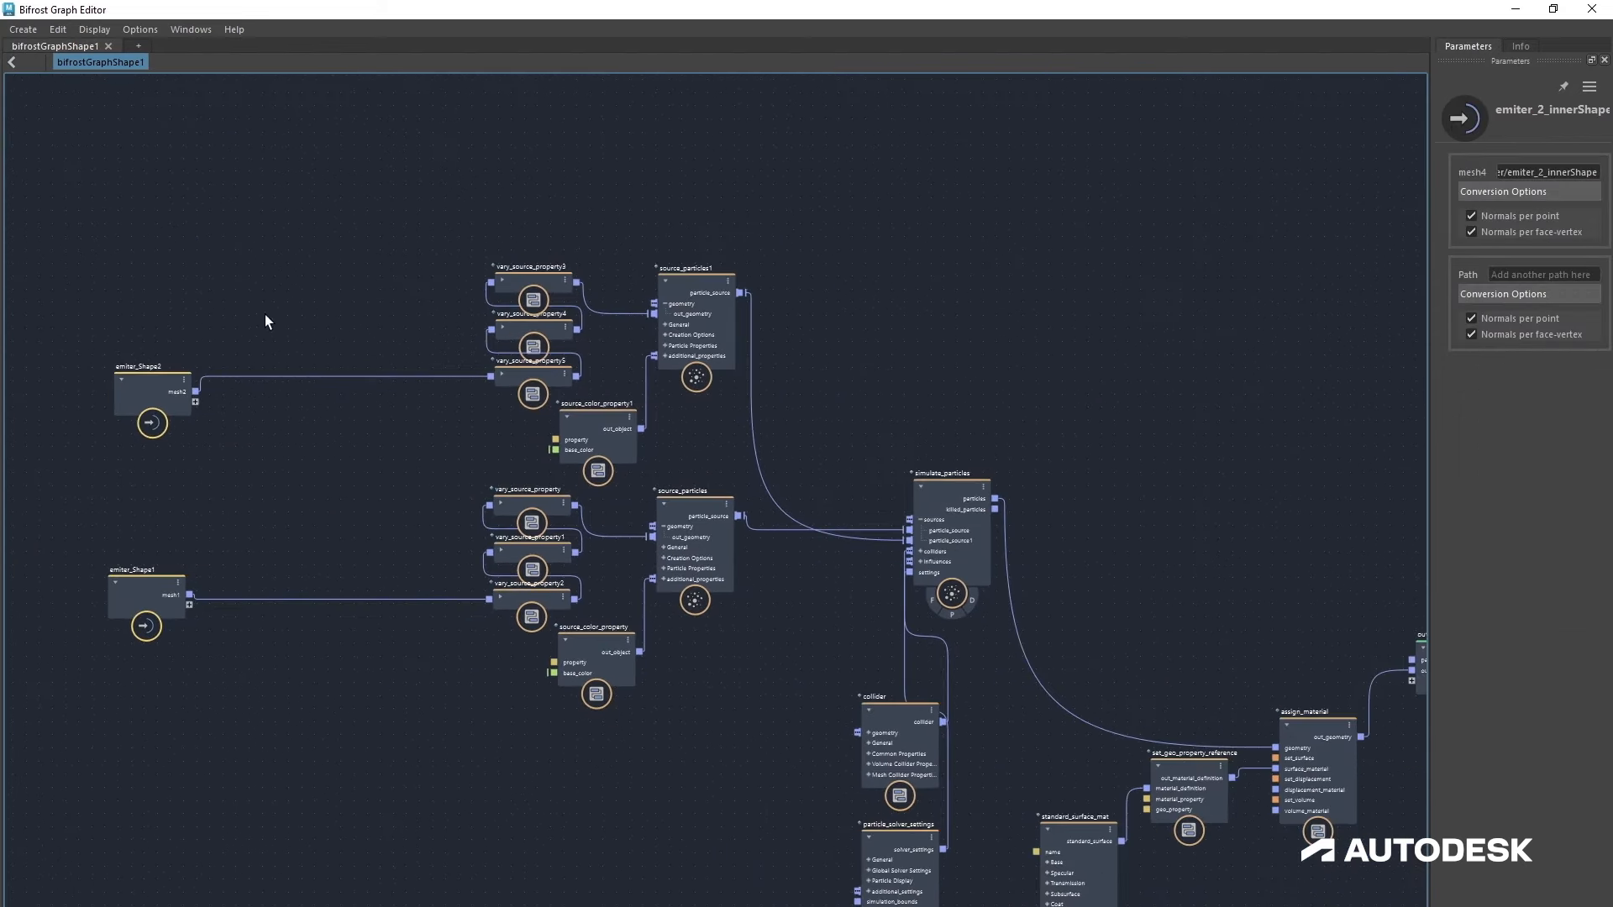
middle_click_drag(265, 318, 263, 299, "alt")
left_click_drag(119, 252, 828, 461)
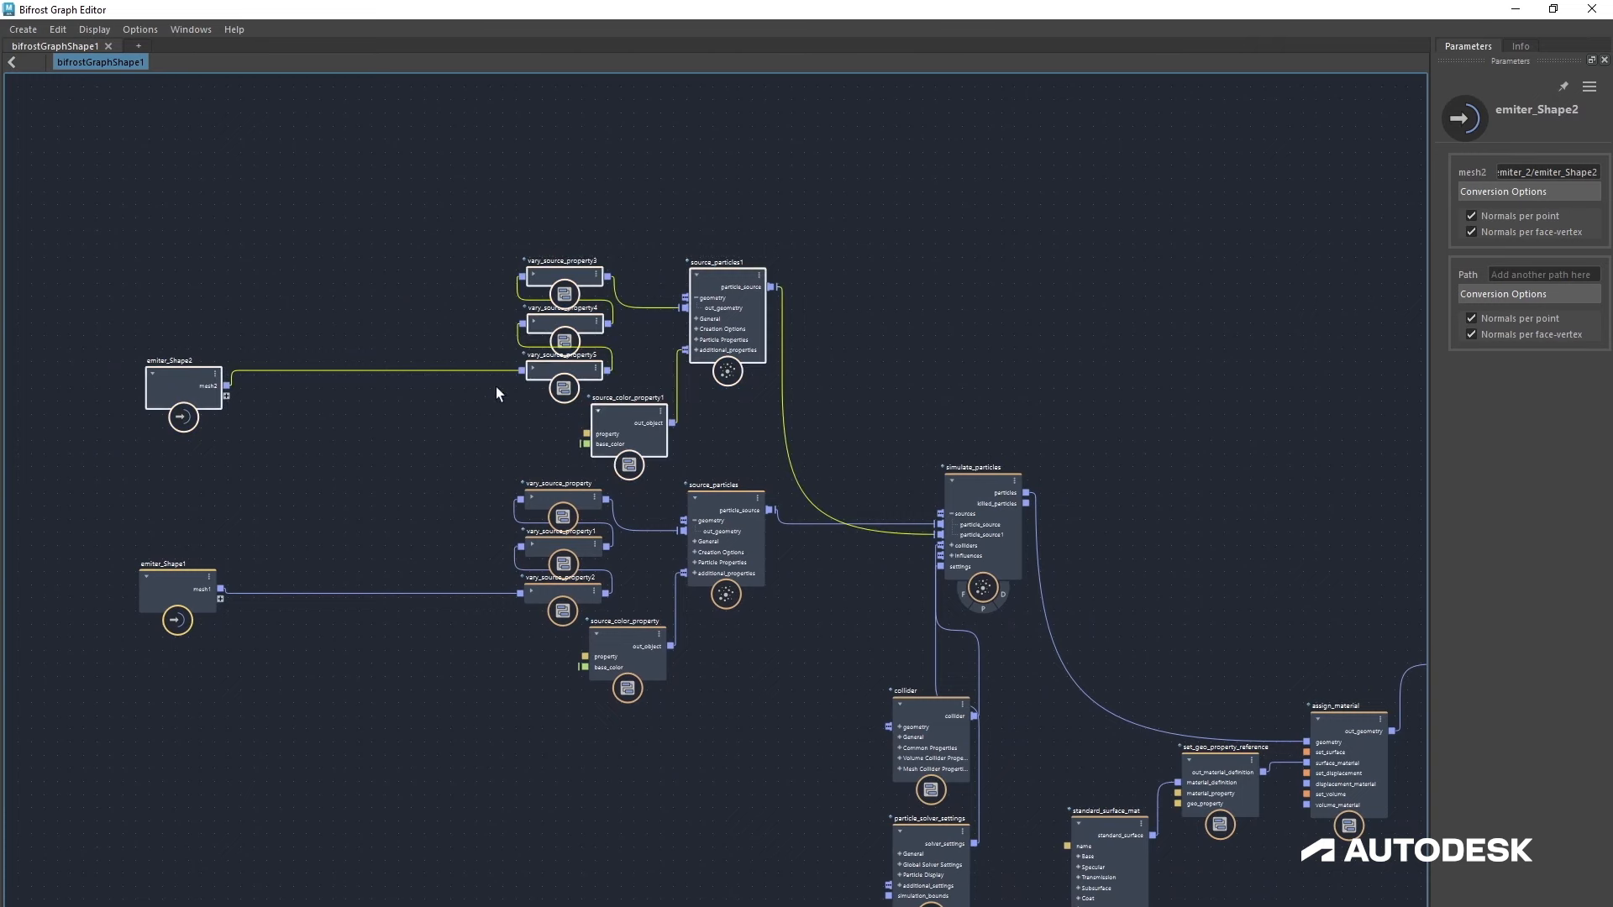
right_click(395, 274)
left_click(446, 294)
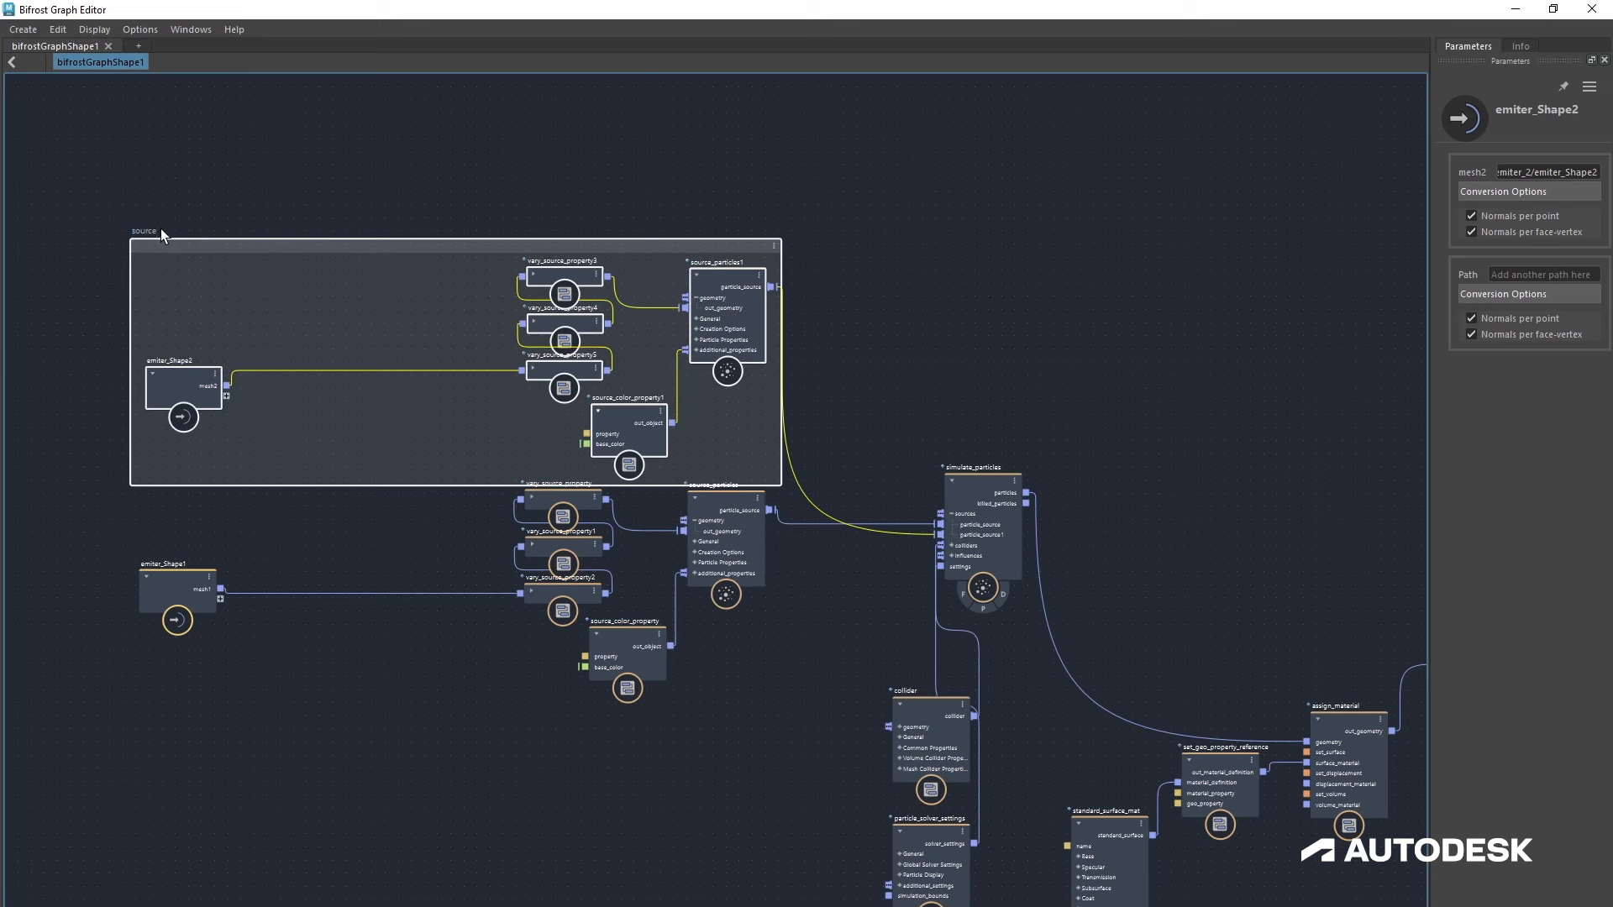
left_click_drag(245, 244, 276, 156)
Step: Group the first emitter's source nodes into a backdrop named source 1
left_click_drag(119, 435, 810, 694)
right_click(798, 622)
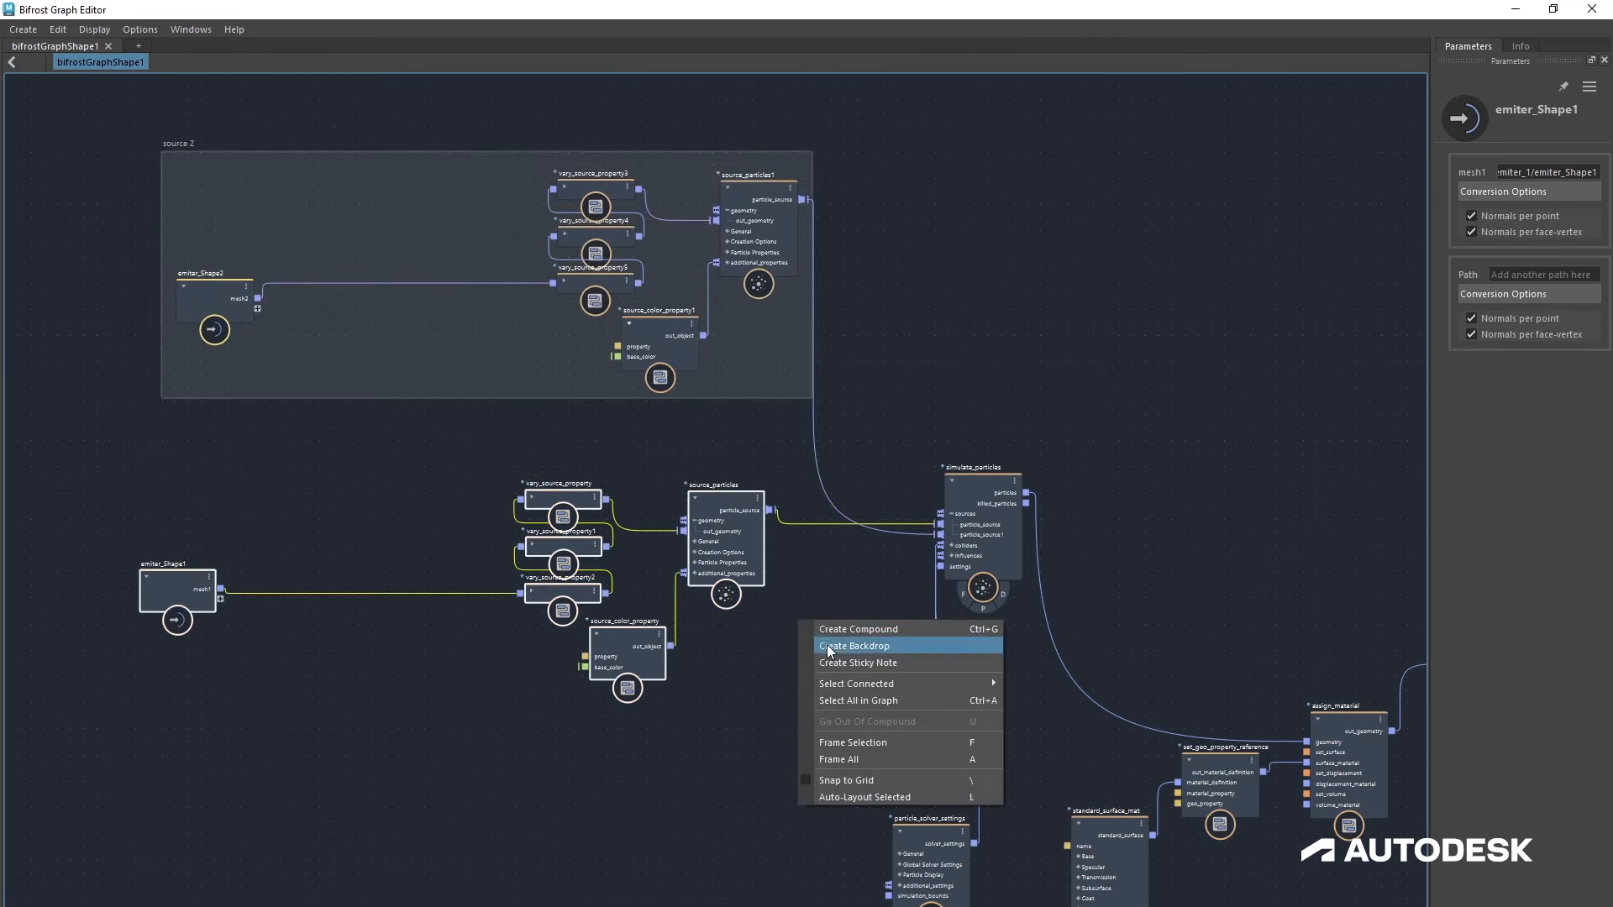
left_click(826, 645)
type("source")
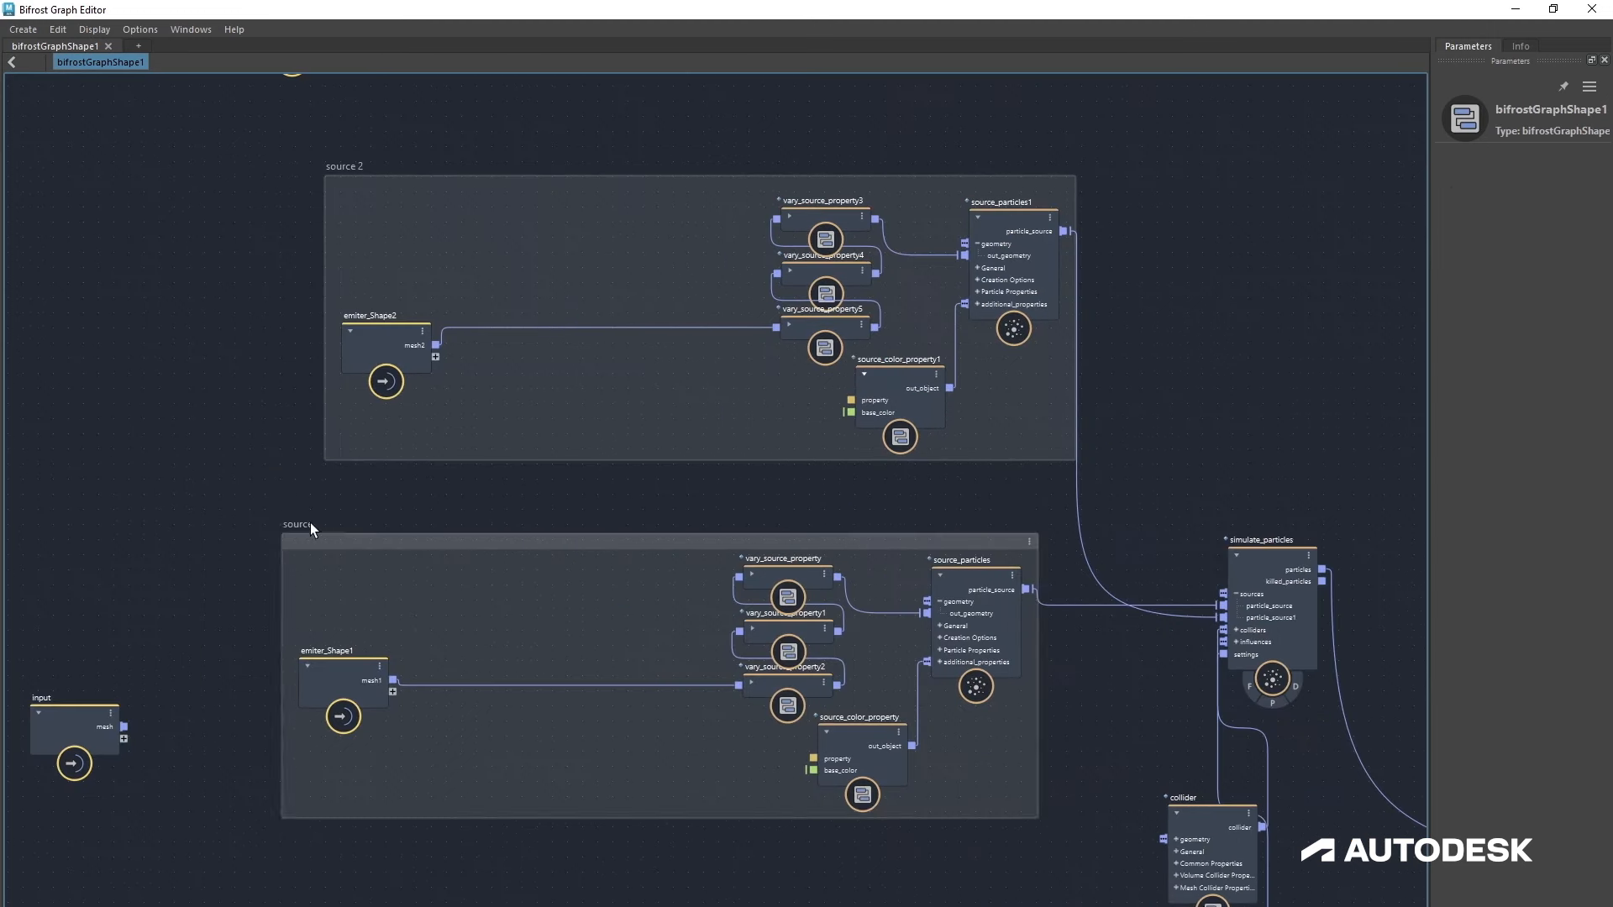
left_click(311, 522)
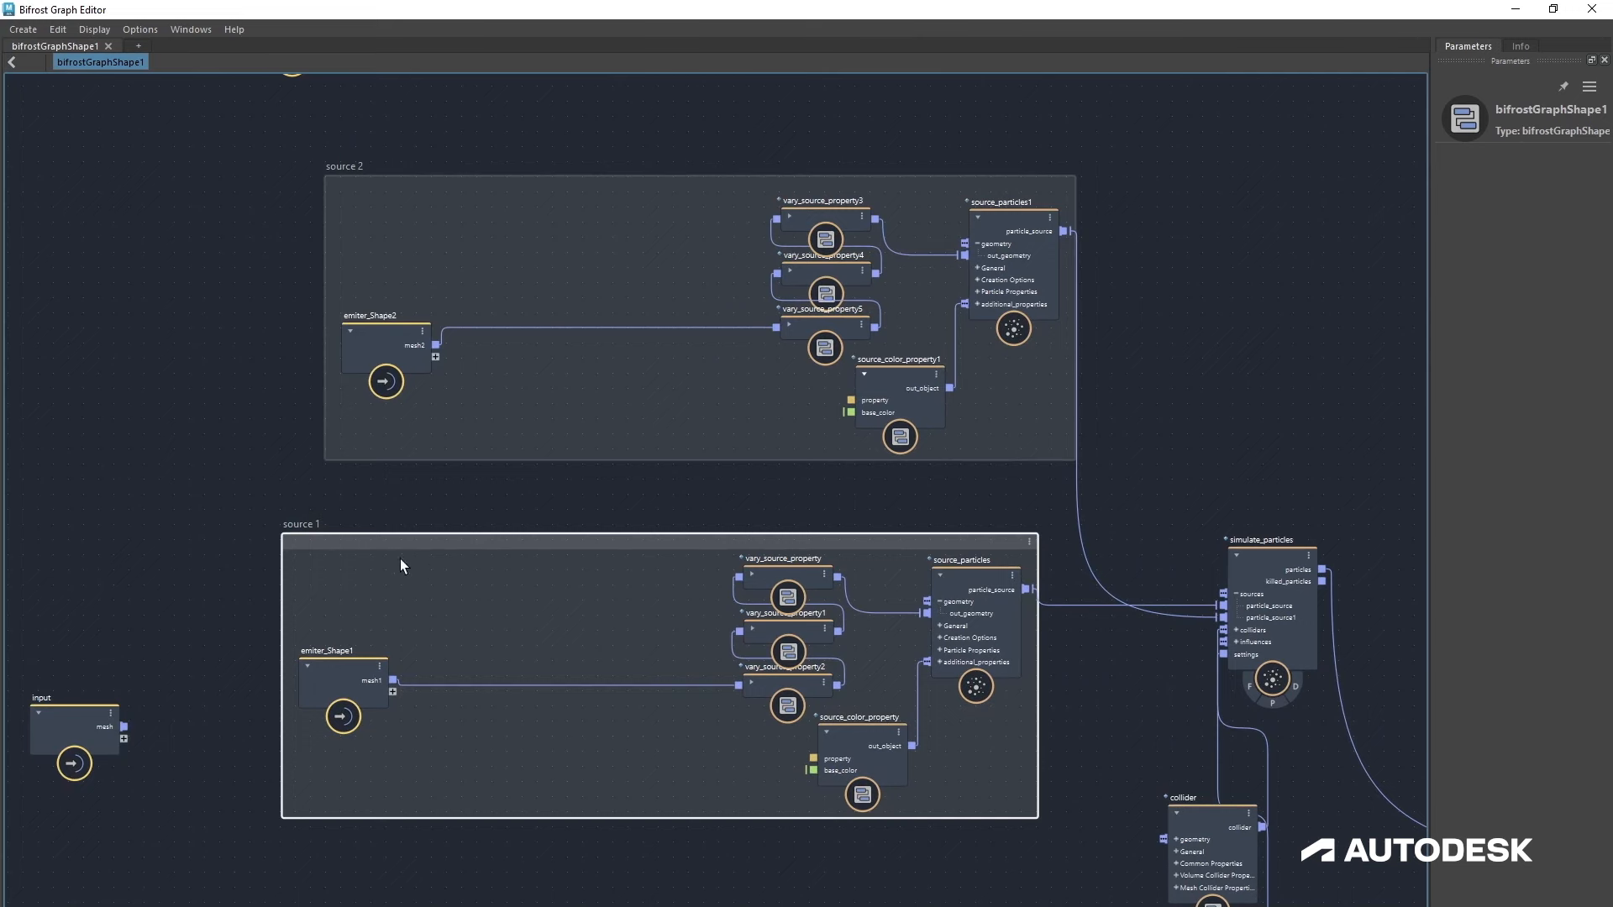
left_click_drag(396, 541, 435, 534)
Step: Place simulate_particles and particle_solver_settings together inside a backdrop named solver
left_click(296, 647)
right_click_drag(727, 866, 694, 858, "alt")
middle_click_drag(966, 860, 512, 729, "alt")
scroll(798, 684, "up", 2)
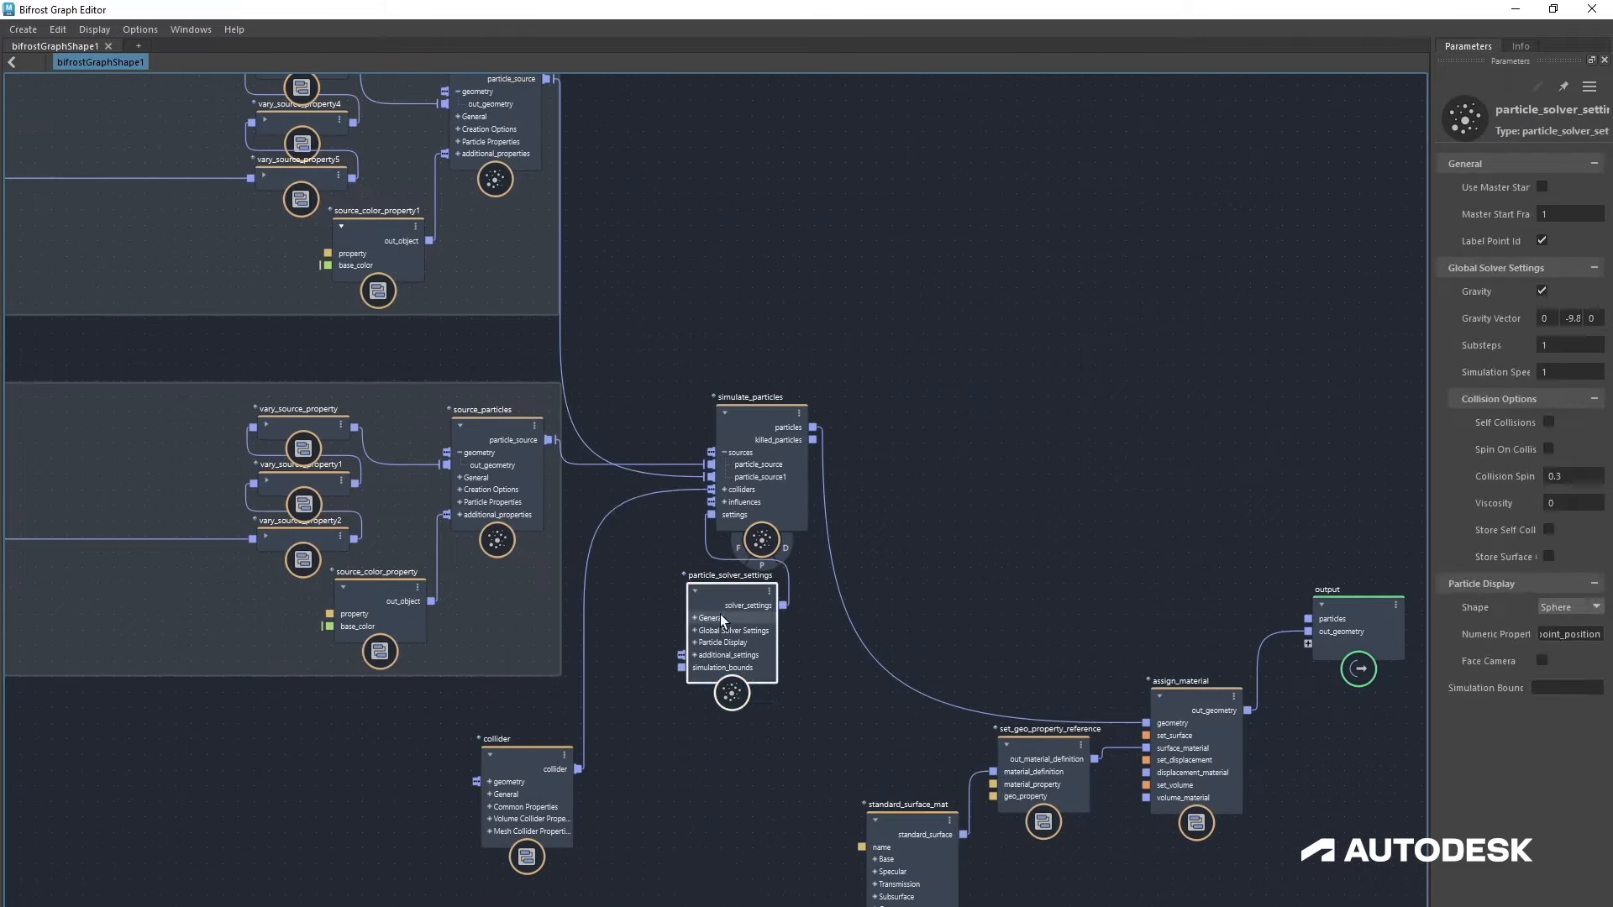
right_click(783, 672)
left_click(832, 690)
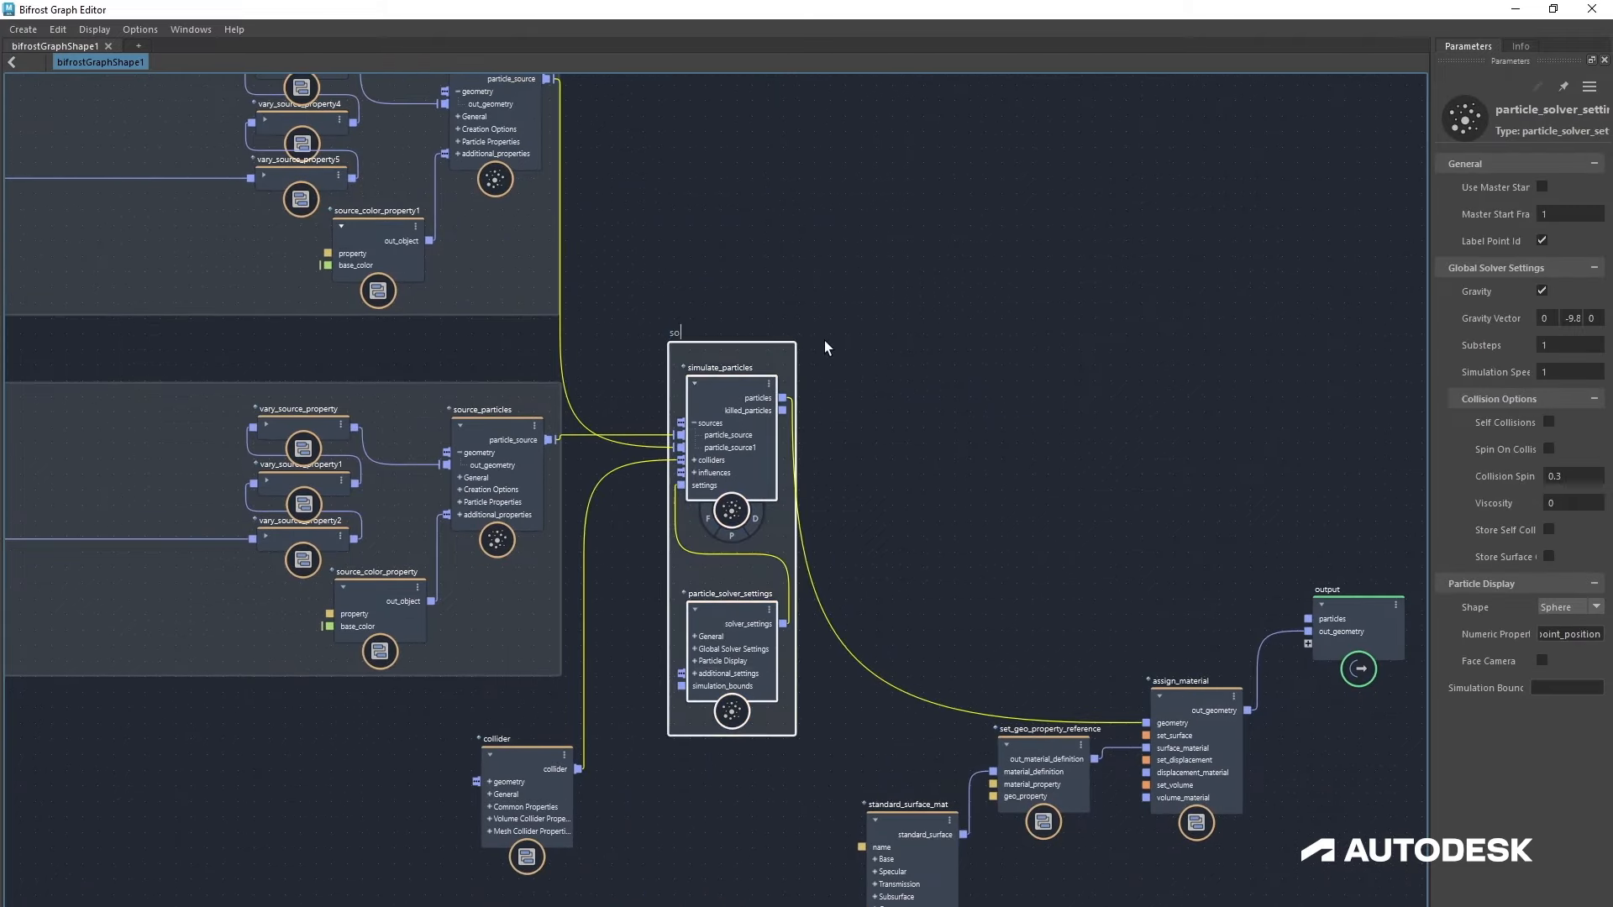
left_click(825, 341)
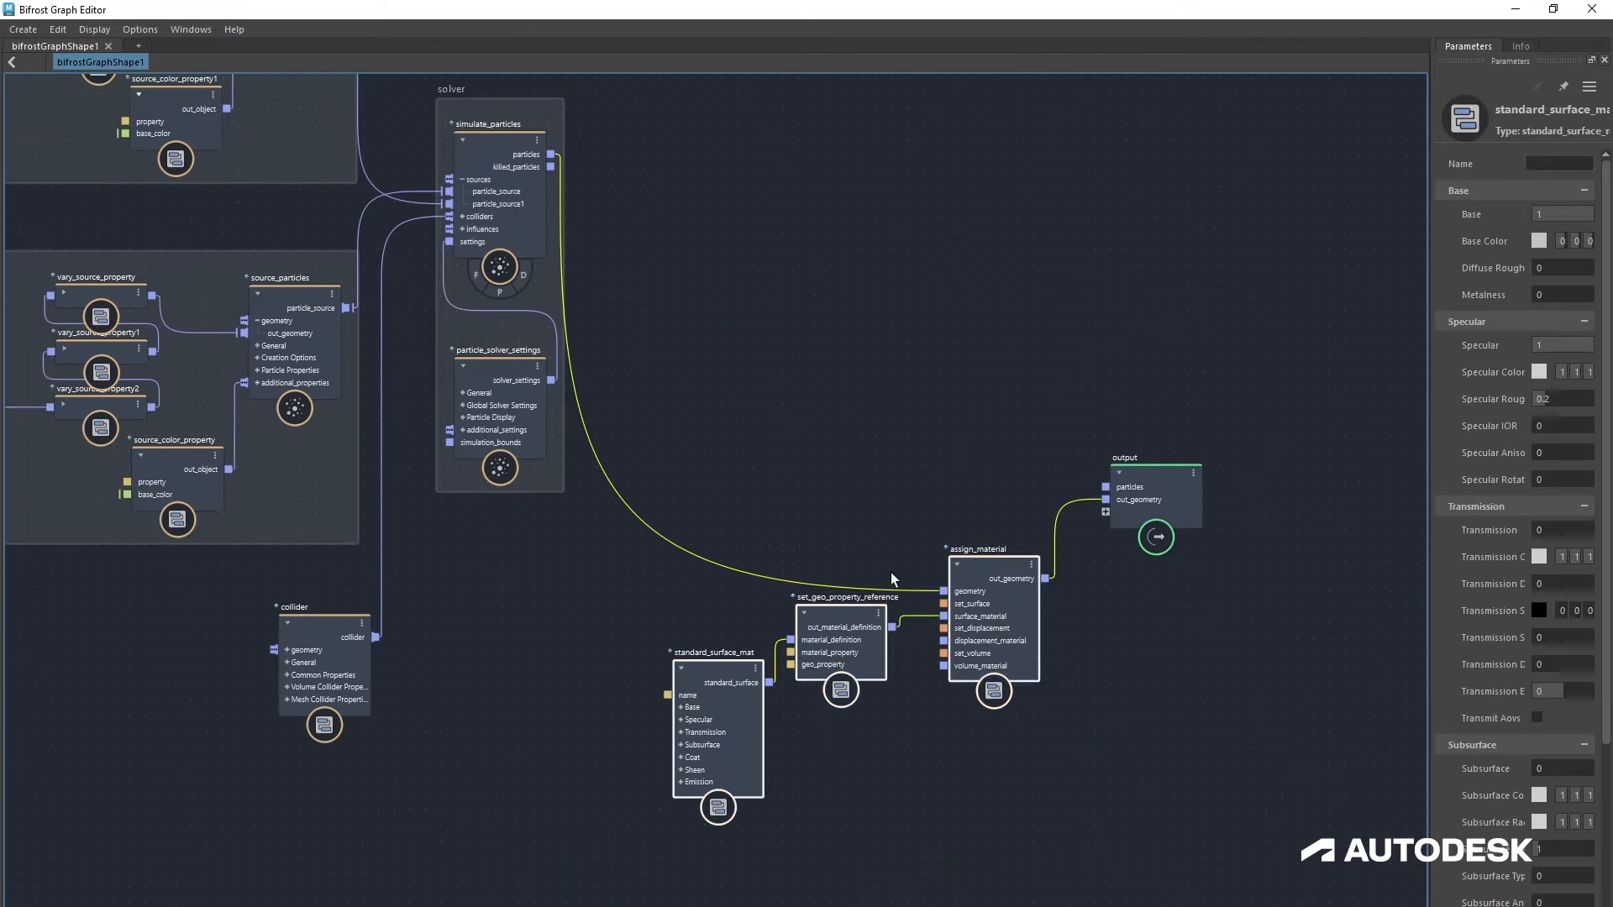
Step: Create a backdrop named rendering around the material and assign_material nodes
right_click(891, 573)
left_click(939, 591)
type("rendering")
key("Return")
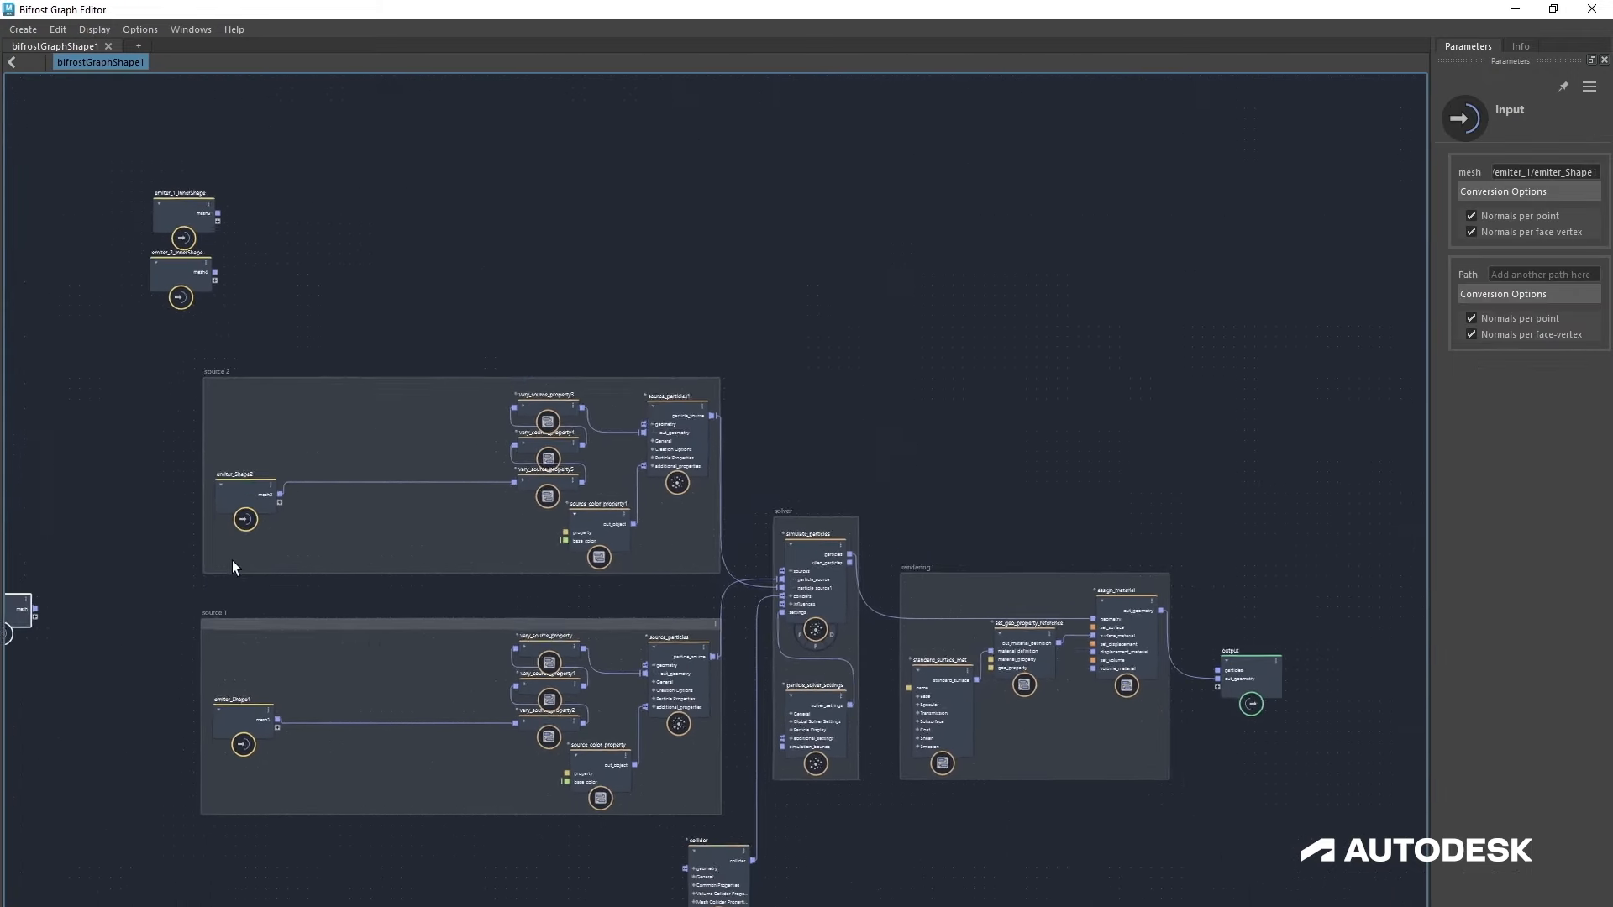
Step: Rearrange the backdrops and the collider node into a tidy, compact layout
left_click(252, 727)
left_click_drag(252, 727, 428, 718)
left_click_drag(205, 714, 379, 714)
left_click_drag(205, 547, 377, 547)
left_click_drag(632, 392, 628, 423)
left_click(275, 629)
left_click_drag(428, 421, 435, 423)
left_click(720, 504)
mouse_move(898, 554)
middle_mouse_down("alt")
mouse_move(805, 583)
mouse_move(891, 557)
middle_mouse_up("alt")
scroll(890, 557, "up", 1)
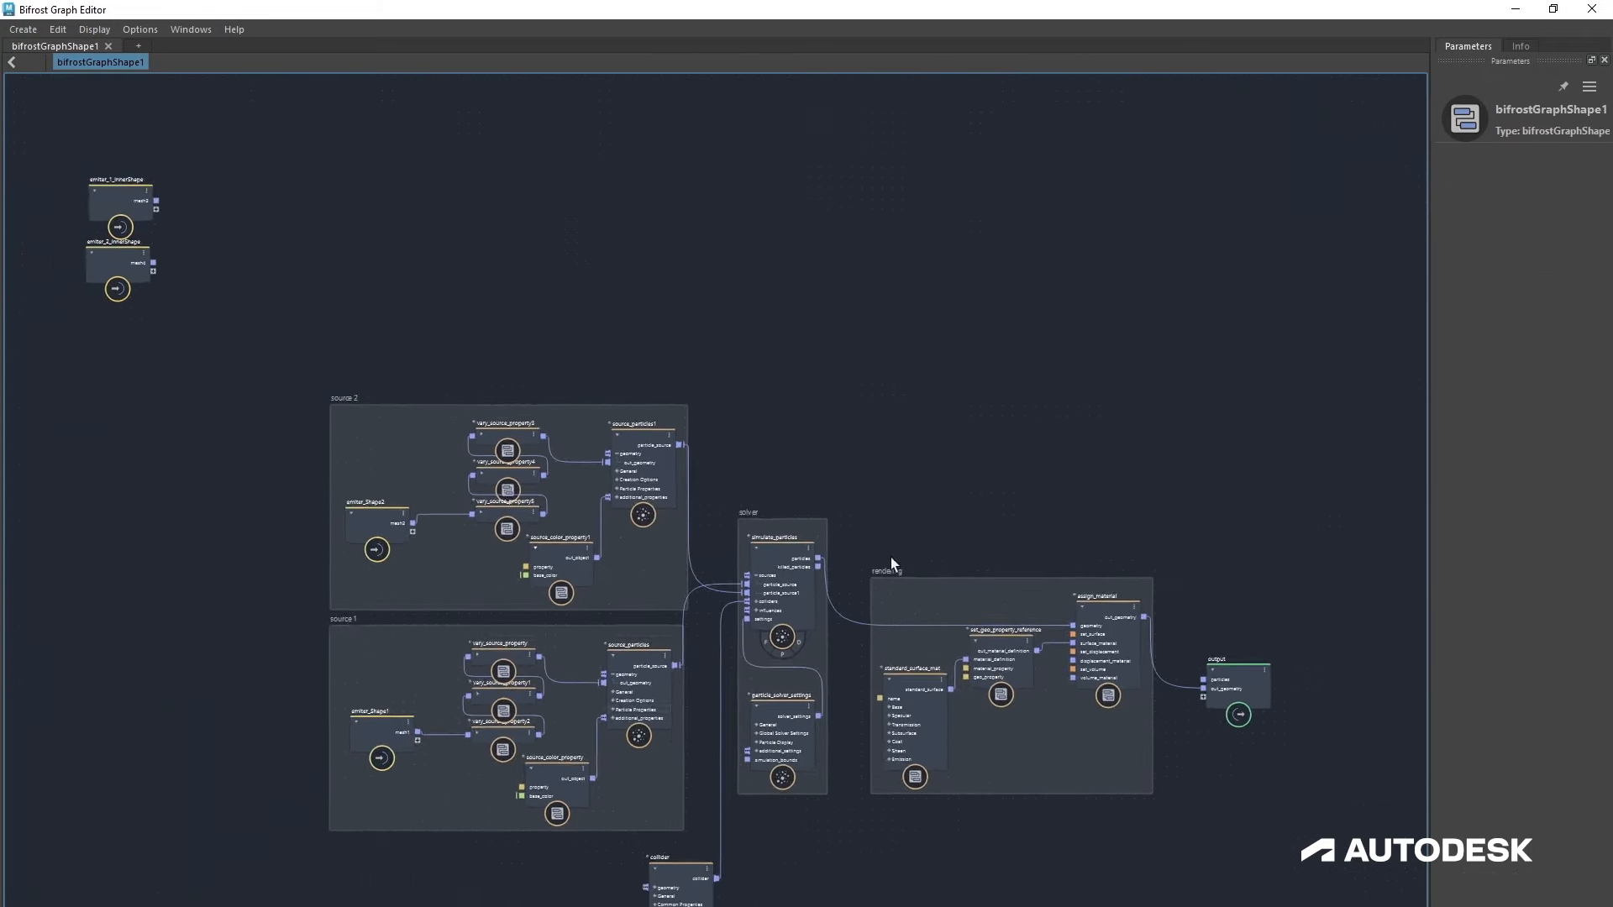
Step: Copy the source 1 nodes with the solver and rendering nodes and paste a duplicate set above
left_click(567, 773)
left_click(496, 690, "shift")
left_click(512, 658, "shift")
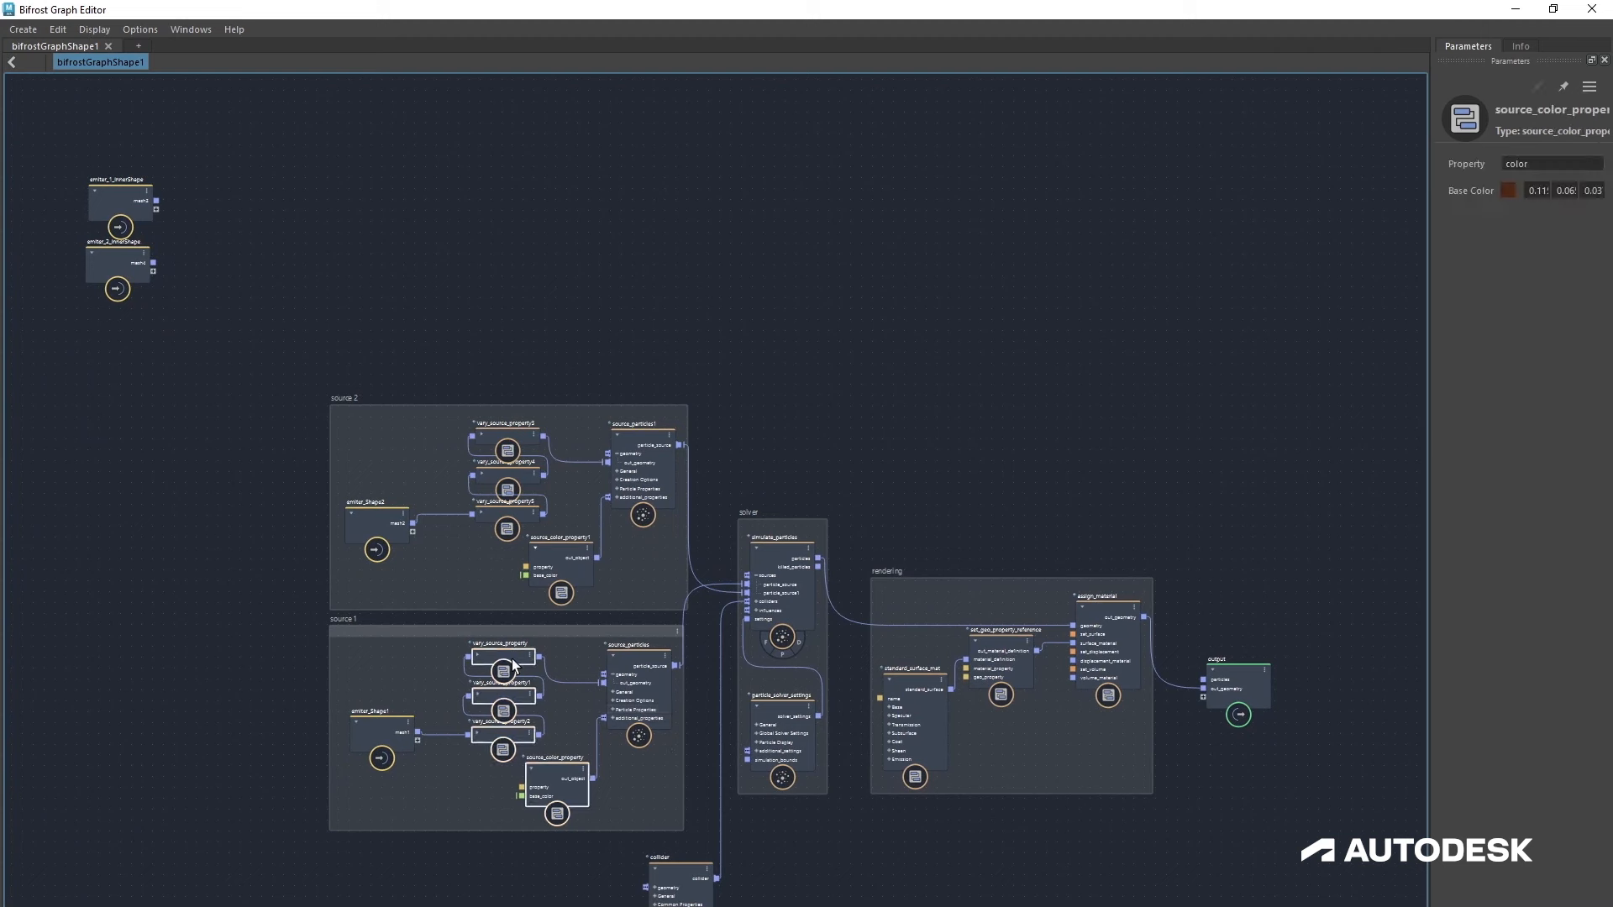
left_click(627, 678, "shift")
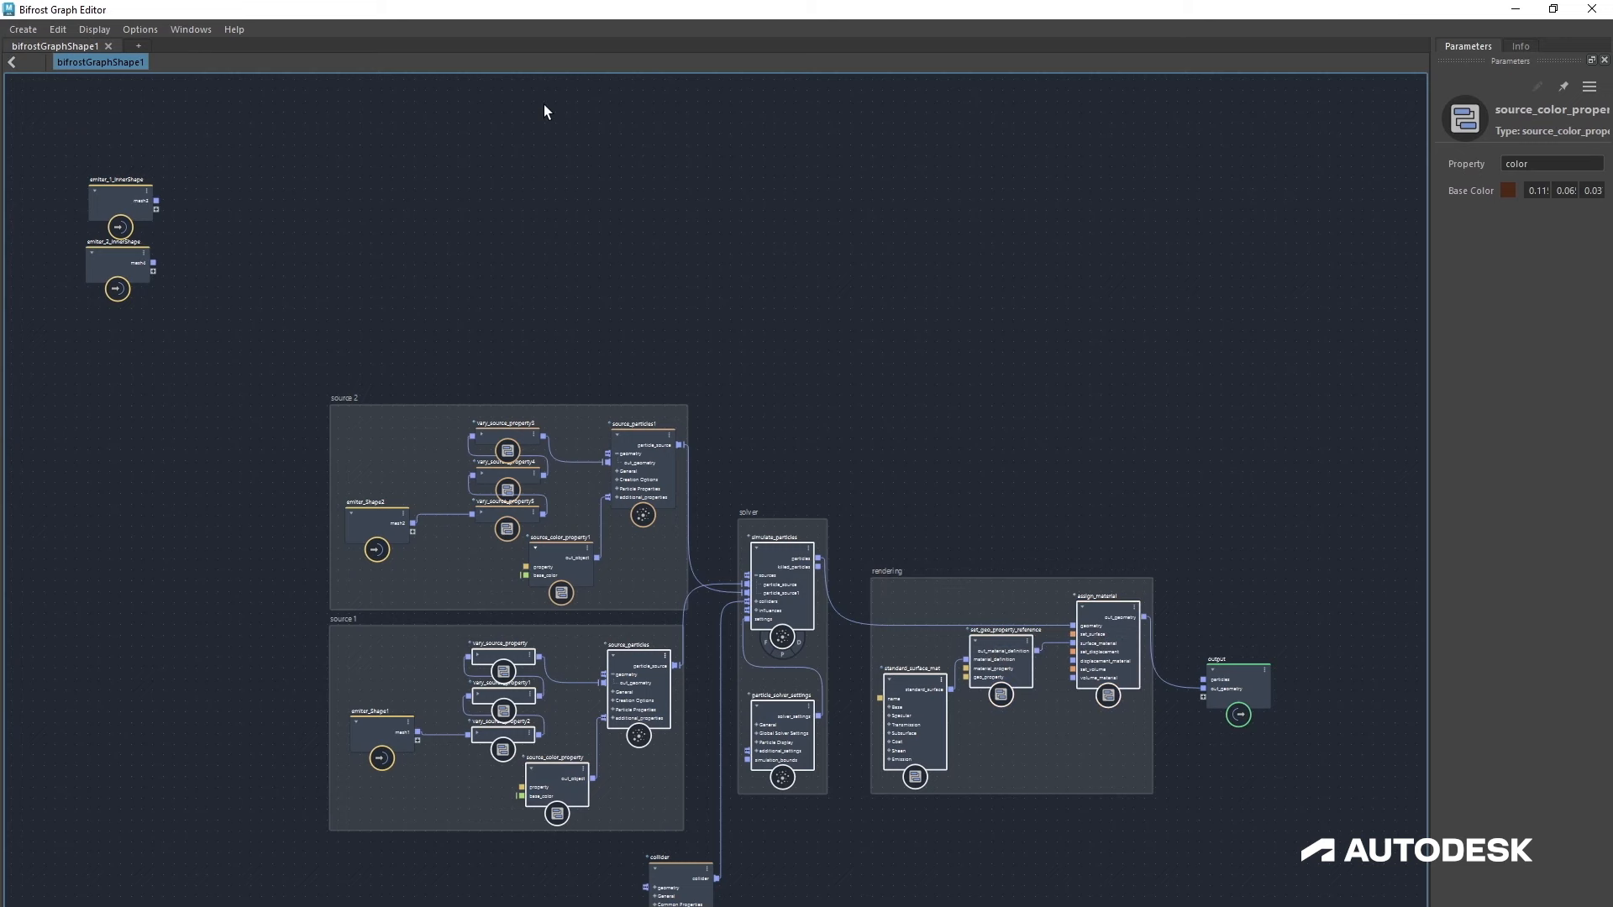
key("ctrl+v")
scroll(543, 104, "down", 2)
middle_click_drag(515, 172, 618, 420, "alt")
scroll(689, 357, "up", 1)
left_click_drag(710, 310, 724, 447)
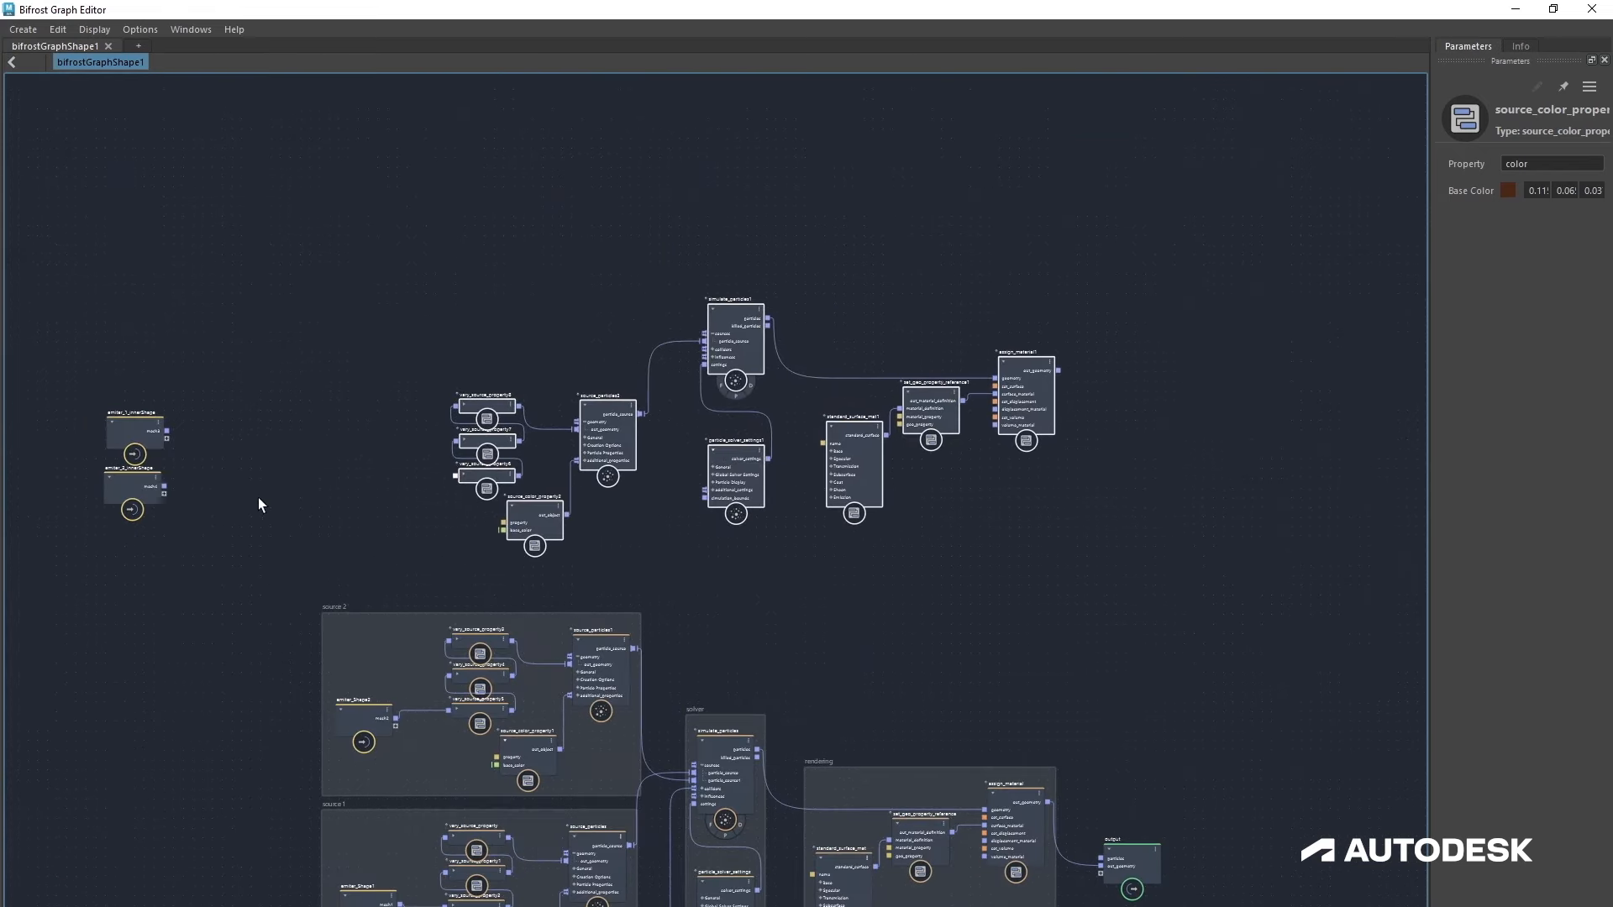
Step: Connect emitter_1_innerShape's mesh into the pasted vary_source_property6 geometry input
left_click(288, 502)
scroll(442, 457, "up", 3)
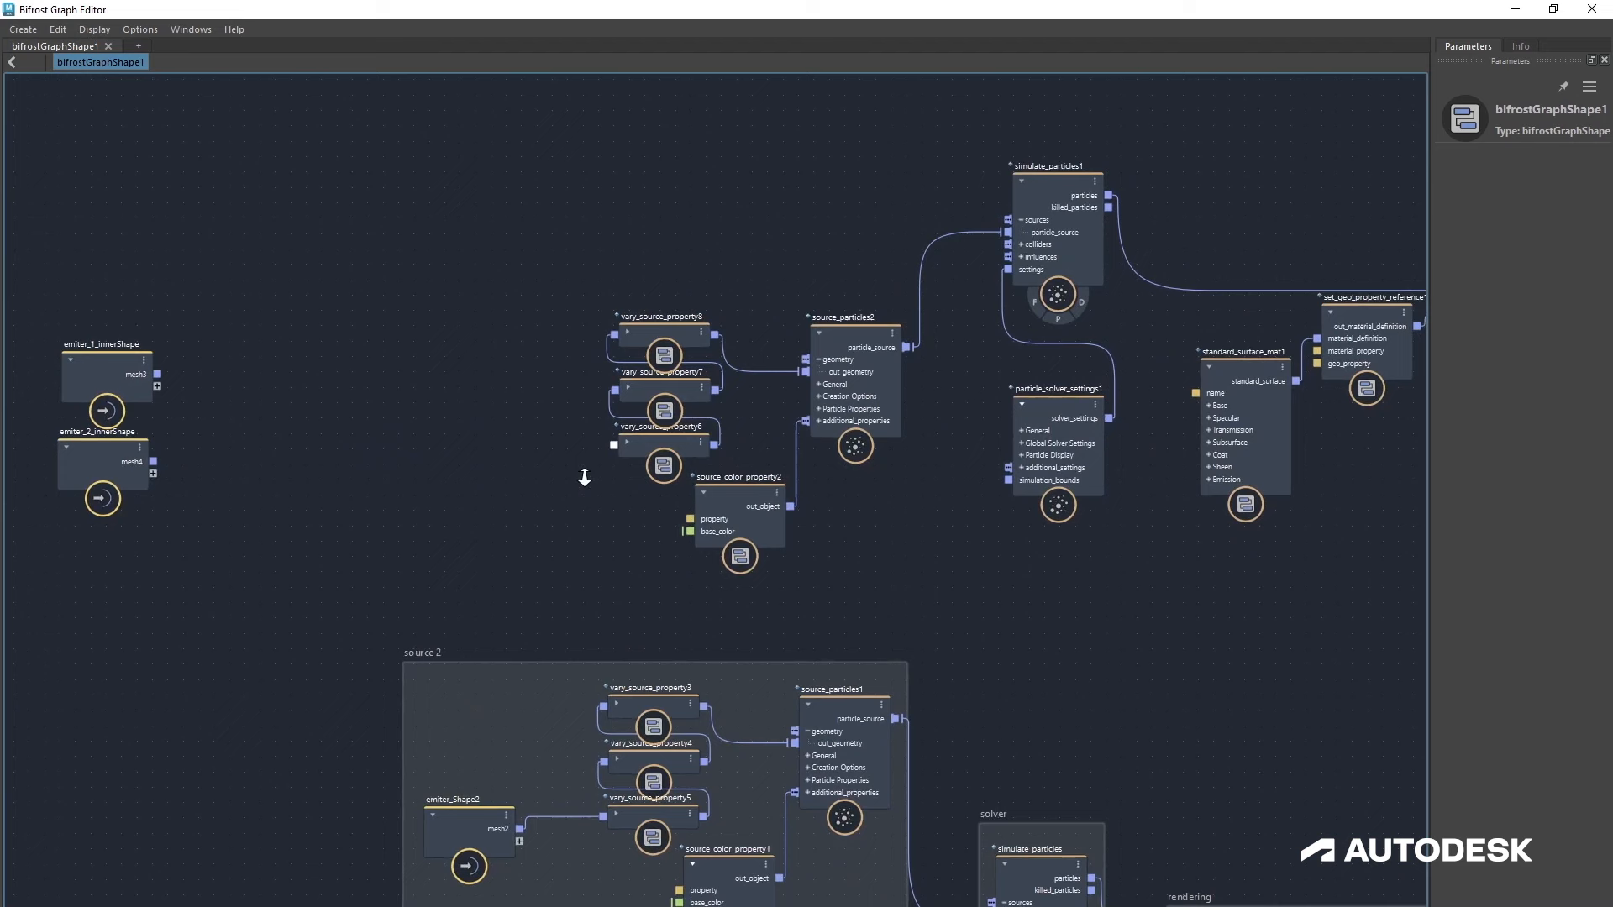
left_click(629, 442)
left_click_drag(610, 439, 547, 449)
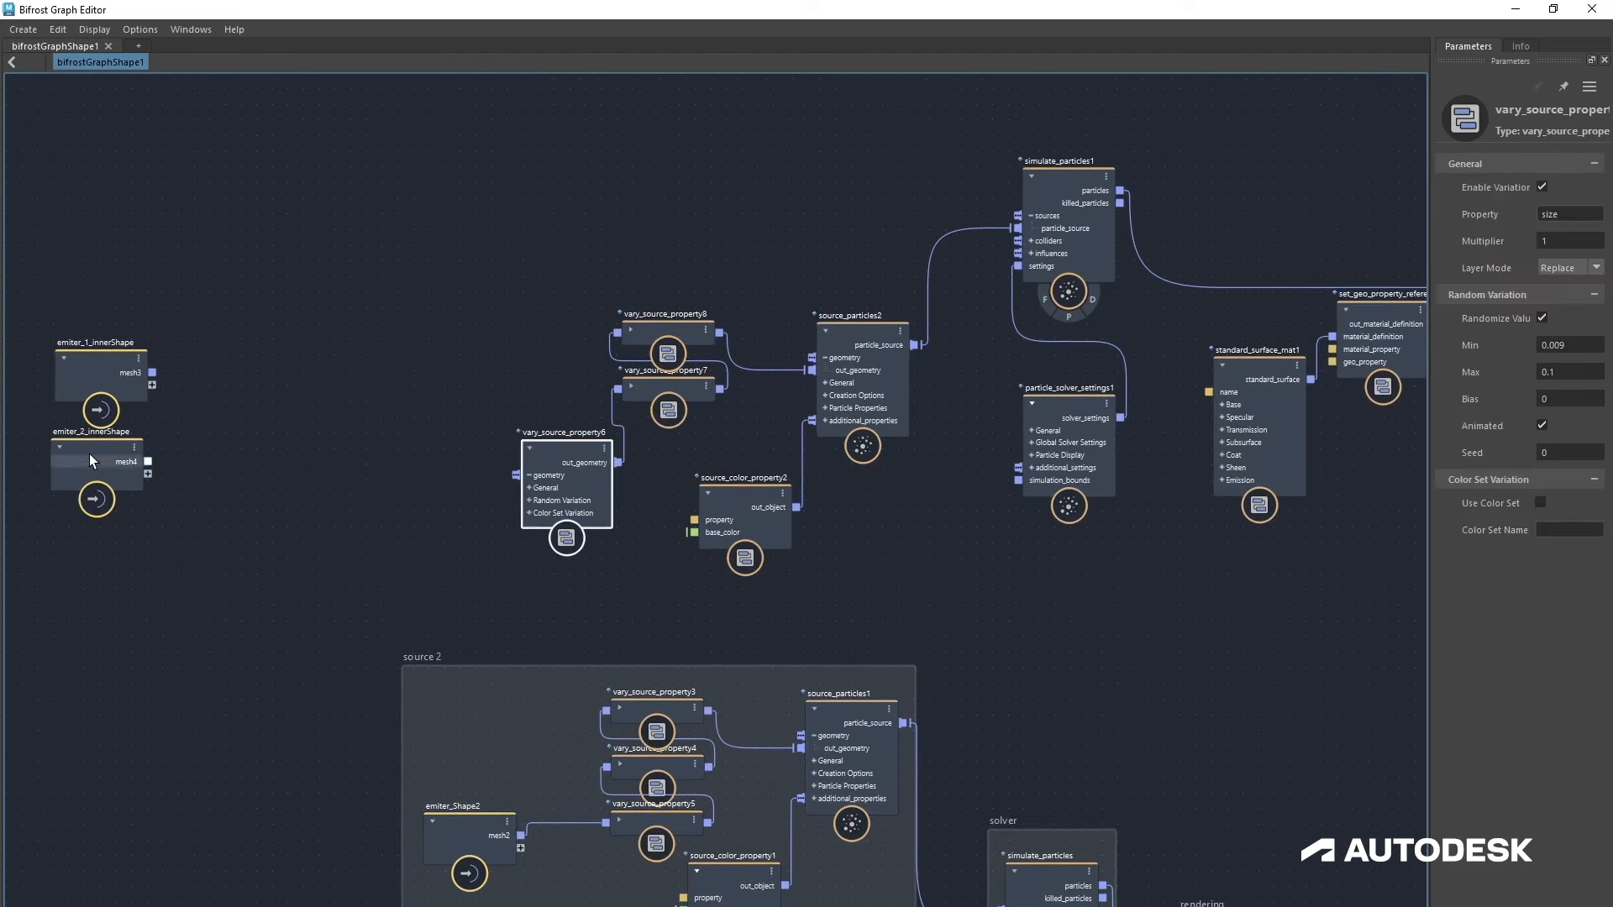
left_click_drag(101, 377, 545, 452)
left_click(527, 448)
left_click_drag(300, 517, 310, 472)
Step: Set source_particles2's rate to 50
left_click(903, 388)
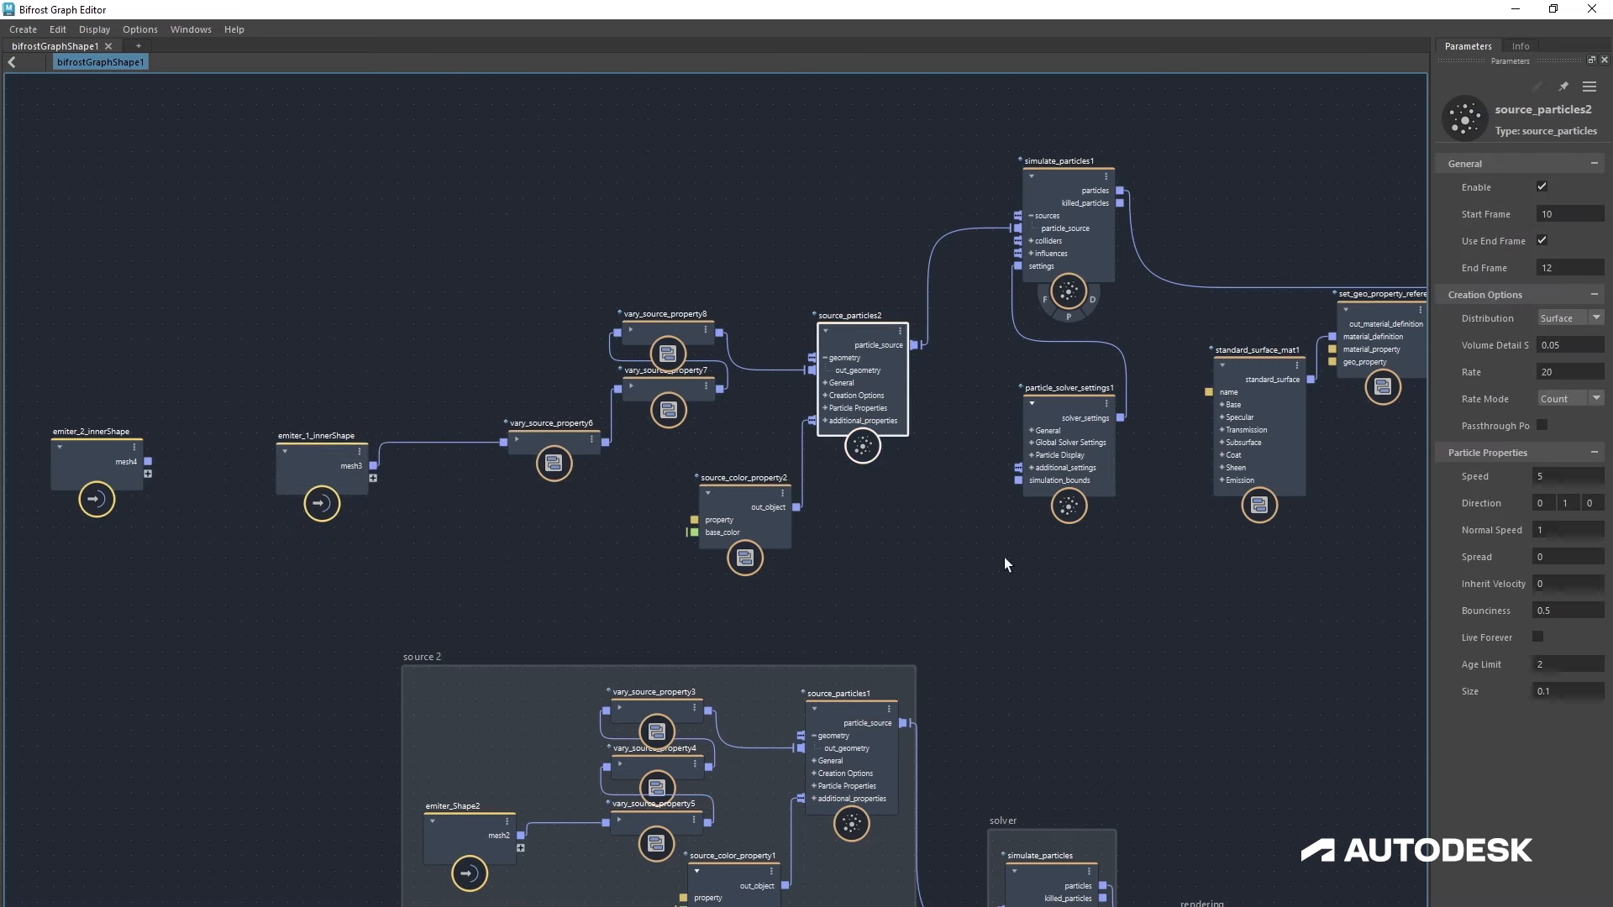
middle_click_drag(1005, 557, 920, 554, "alt")
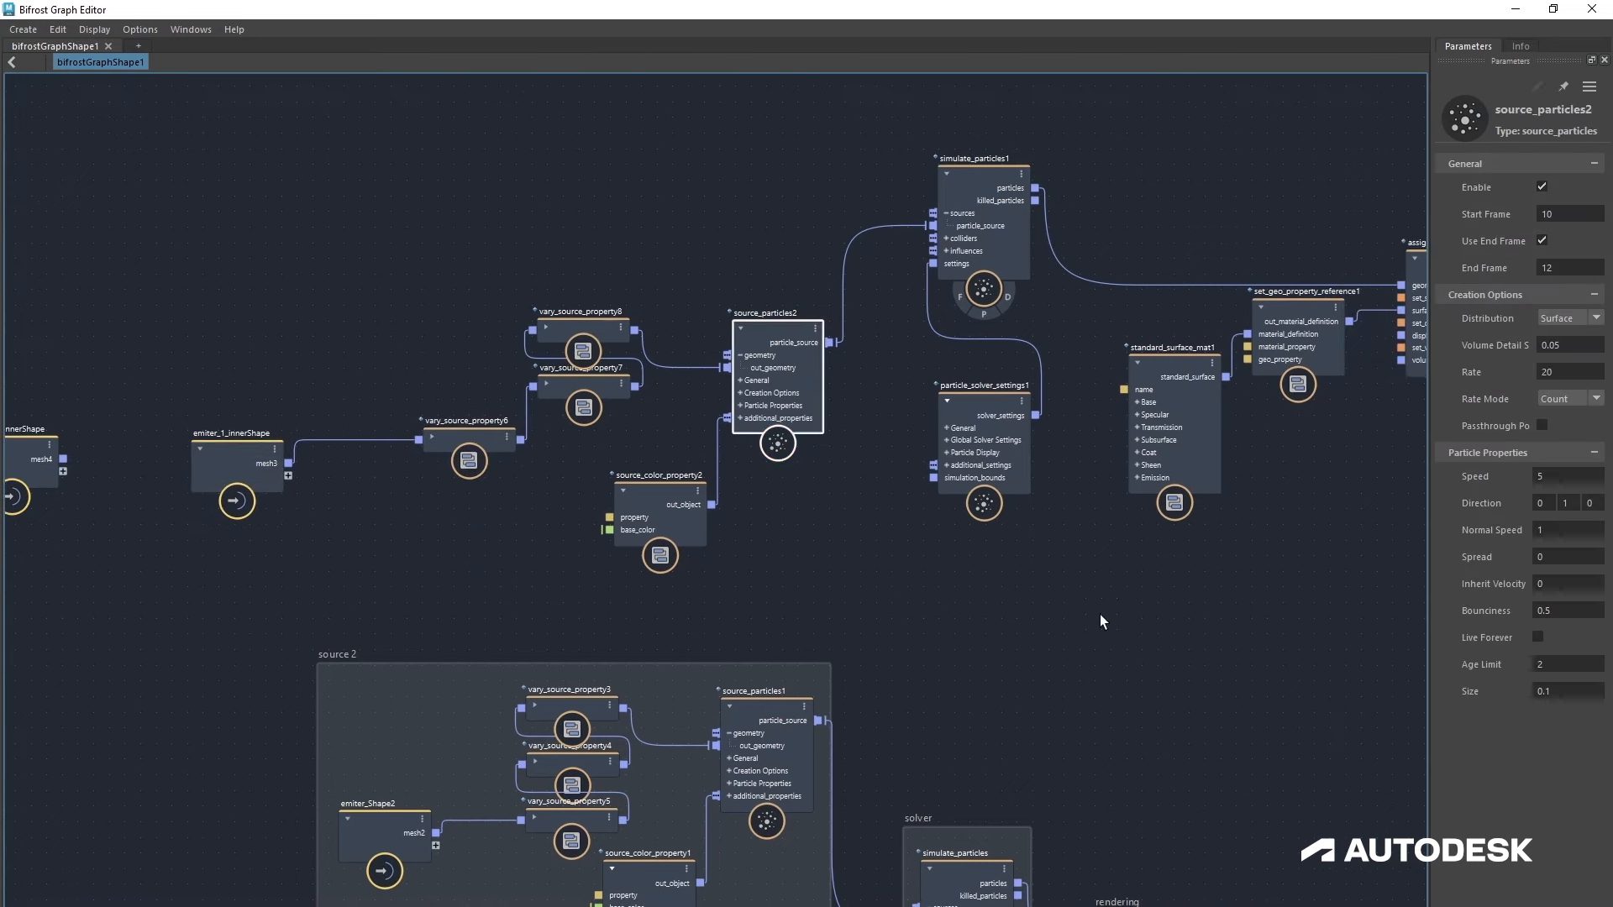
left_click(1567, 369)
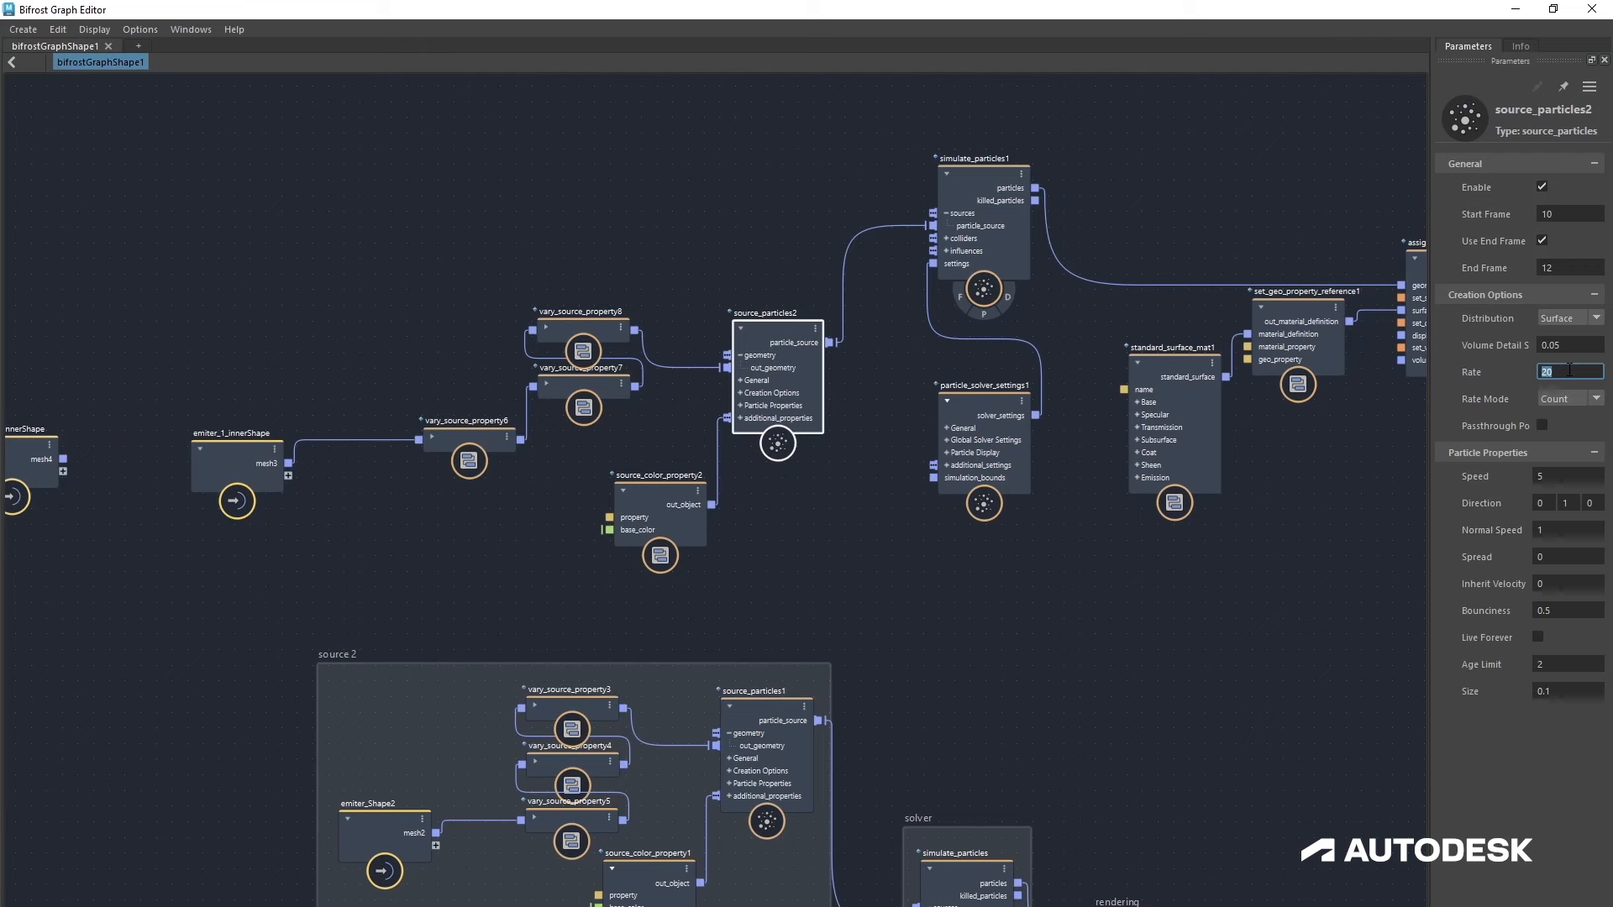
left_click(962, 561)
Step: Connect the duplicated assign_material1 output geometry into the output node
scroll(960, 560, "down", 3)
middle_click_drag(853, 523, 454, 458, "alt")
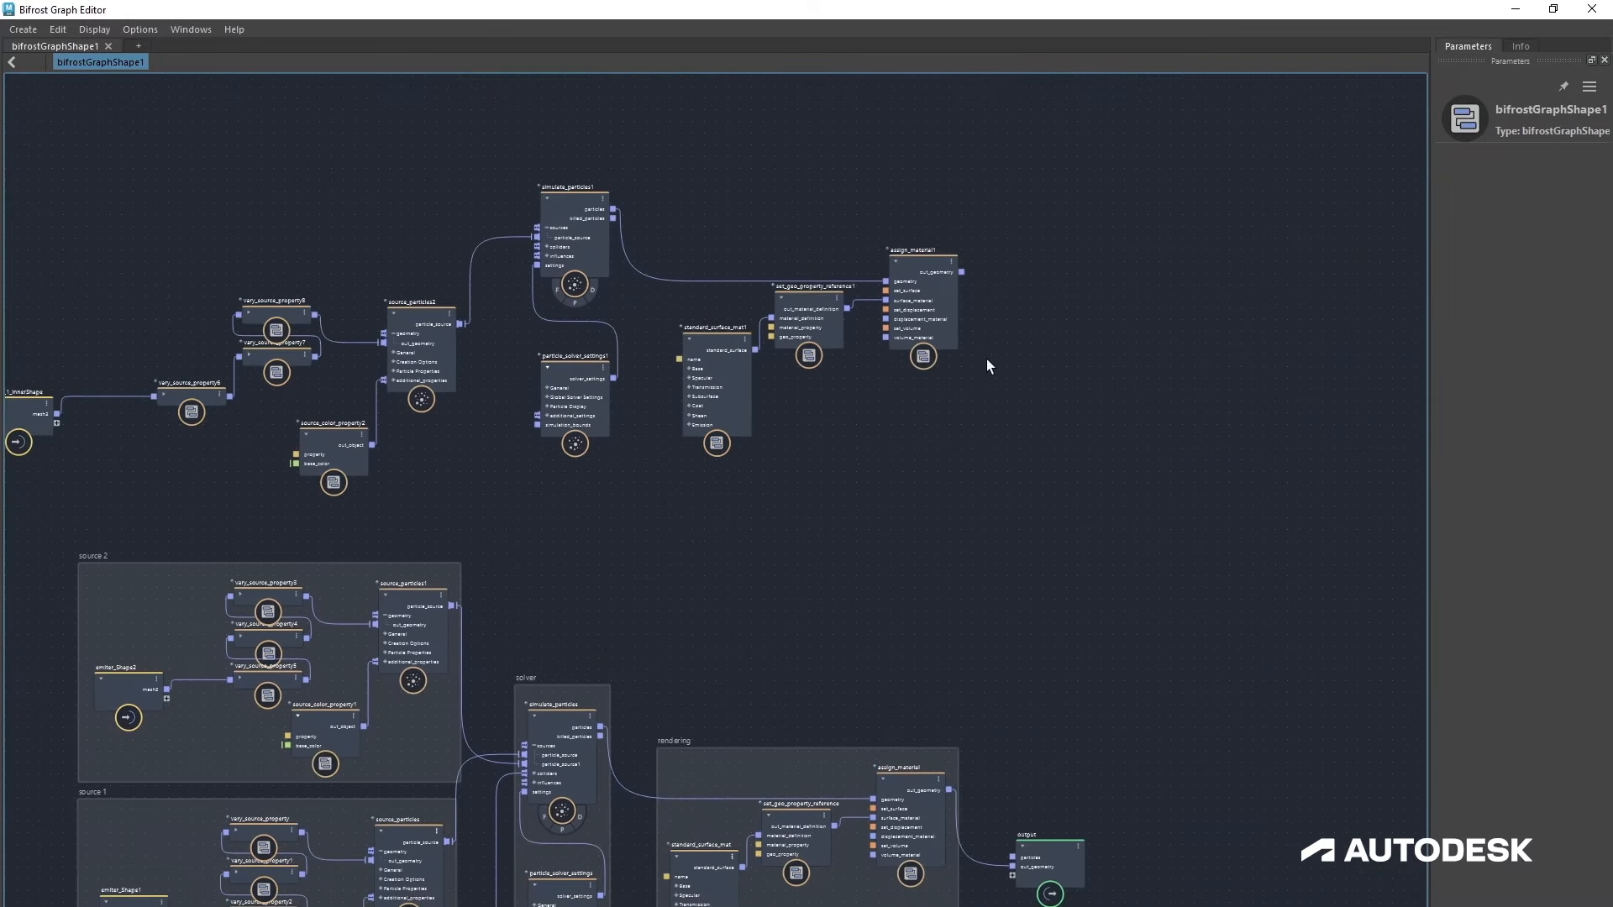
left_click_drag(1051, 847, 1089, 535)
left_click_drag(960, 272, 1052, 563)
middle_click_drag(558, 530, 829, 563, "alt")
Step: Set source_color_property2's base colour to a darker brown, about RGB 8, 5, 3
left_click(610, 497)
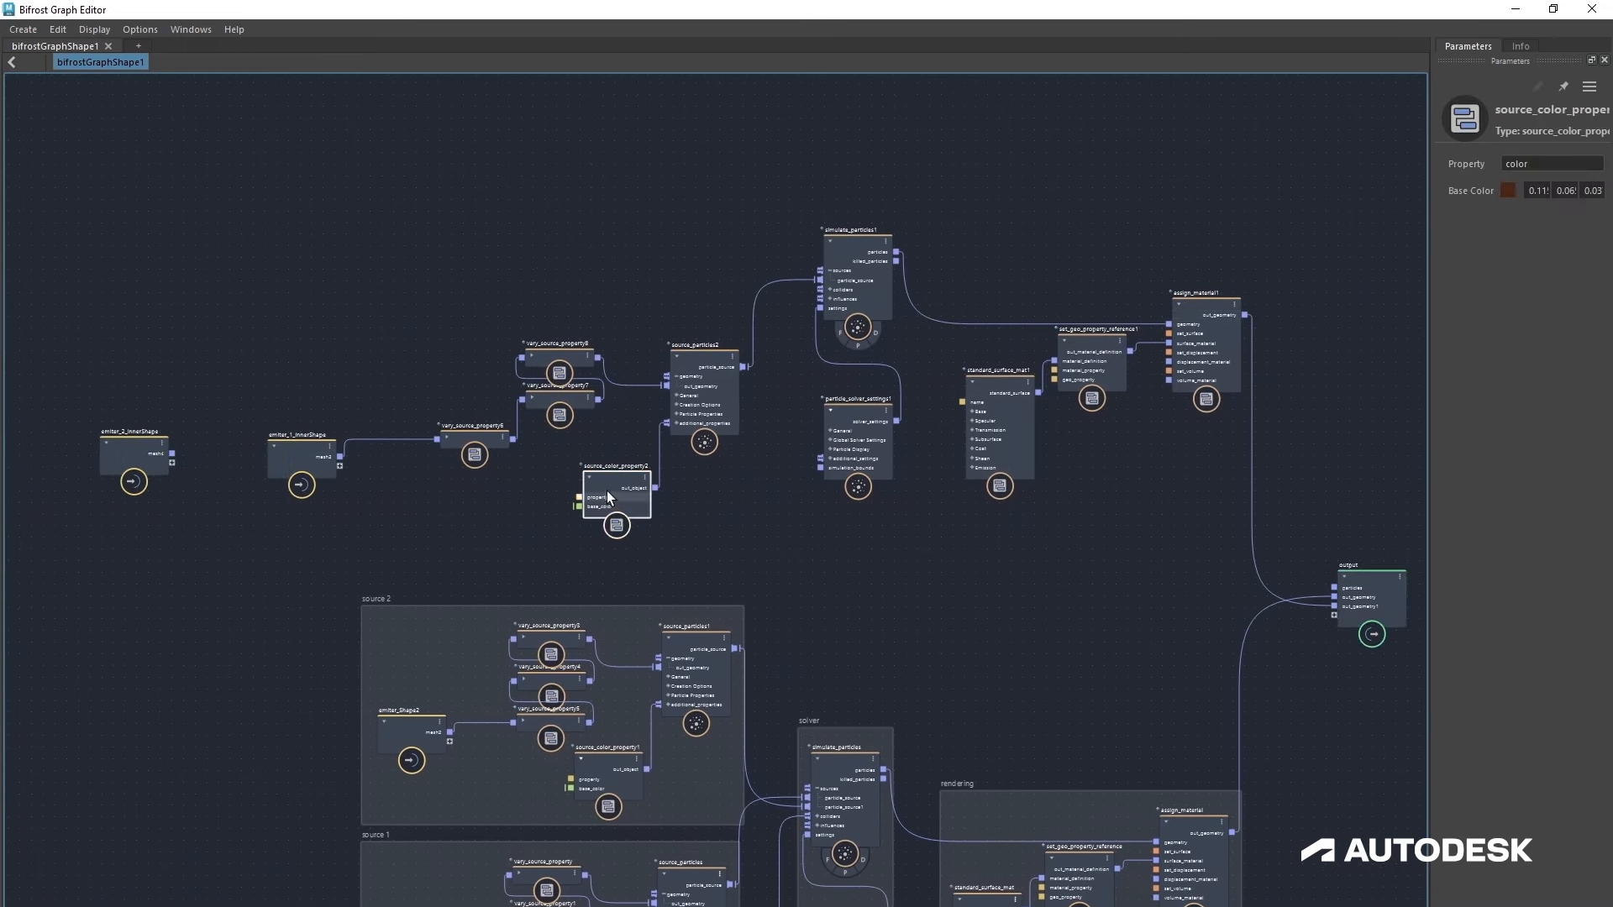
left_click(1509, 189)
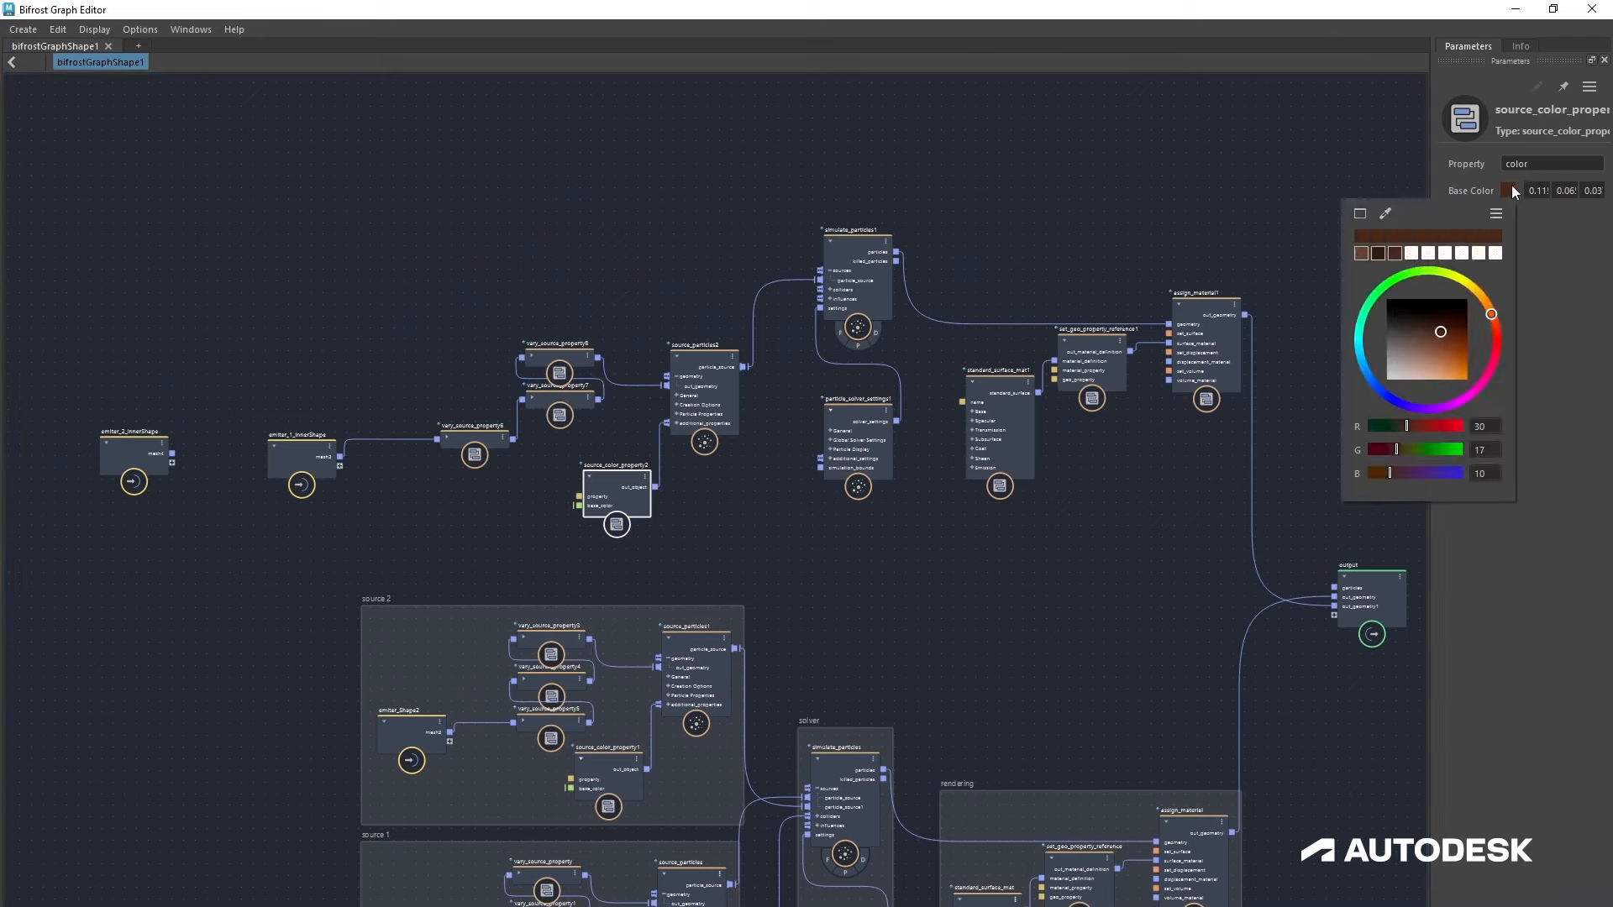
left_click(1441, 330)
left_click_drag(1442, 330, 1437, 322)
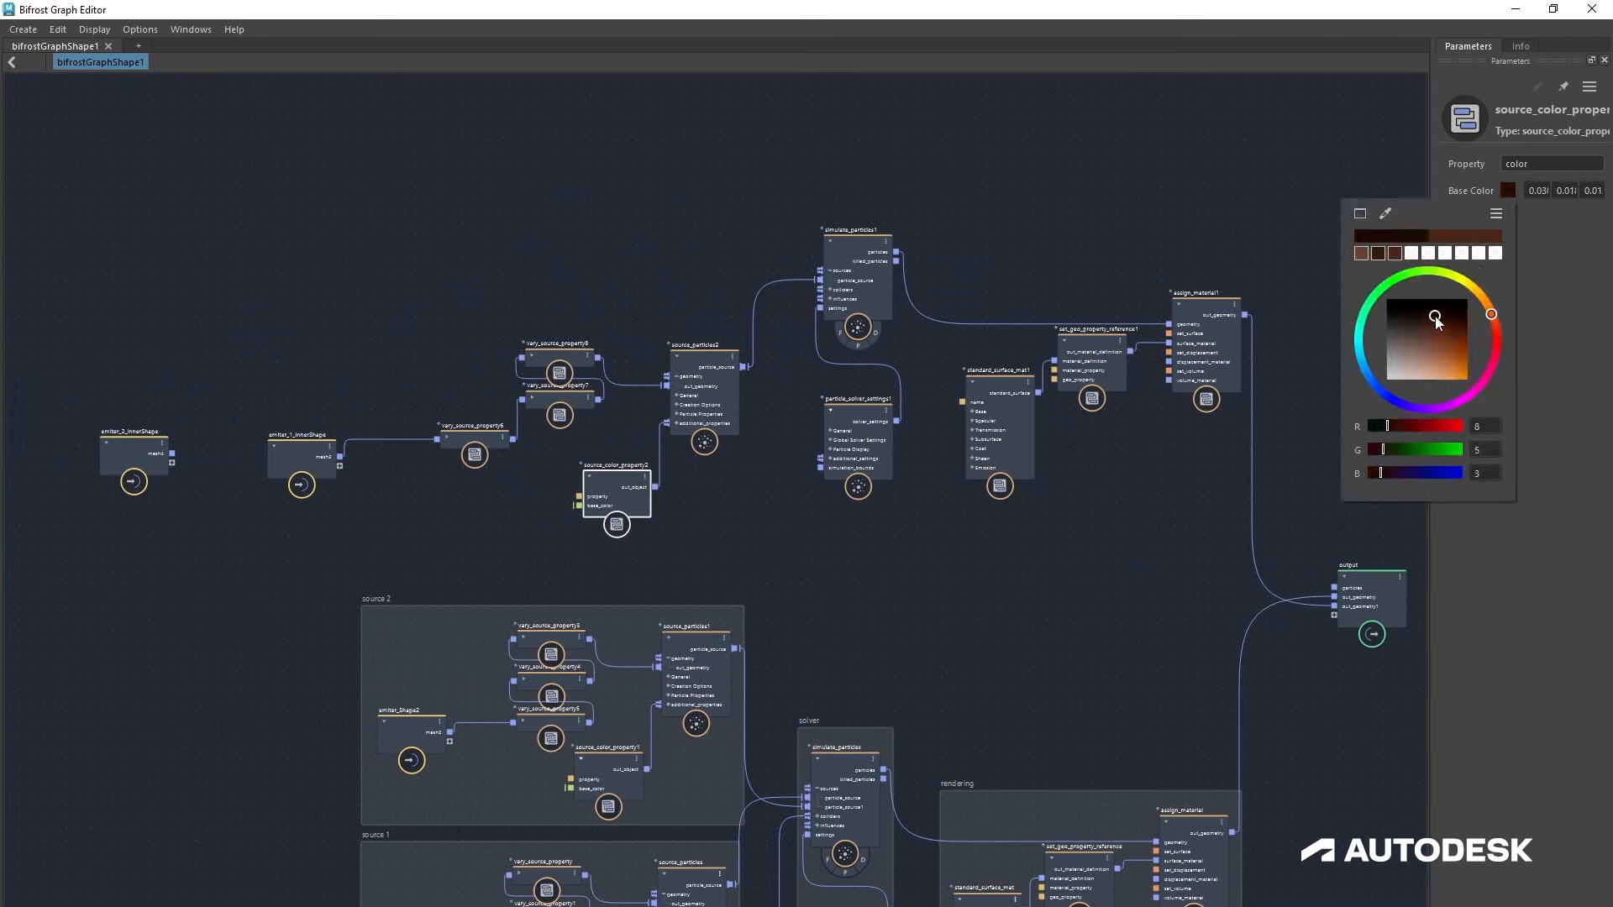
left_click(719, 536)
Step: Dock the Bifrost Graph Editor back into the Maya window and play the simulation
left_click_drag(981, 14, 931, 837)
left_click_drag(834, 356, 902, 805)
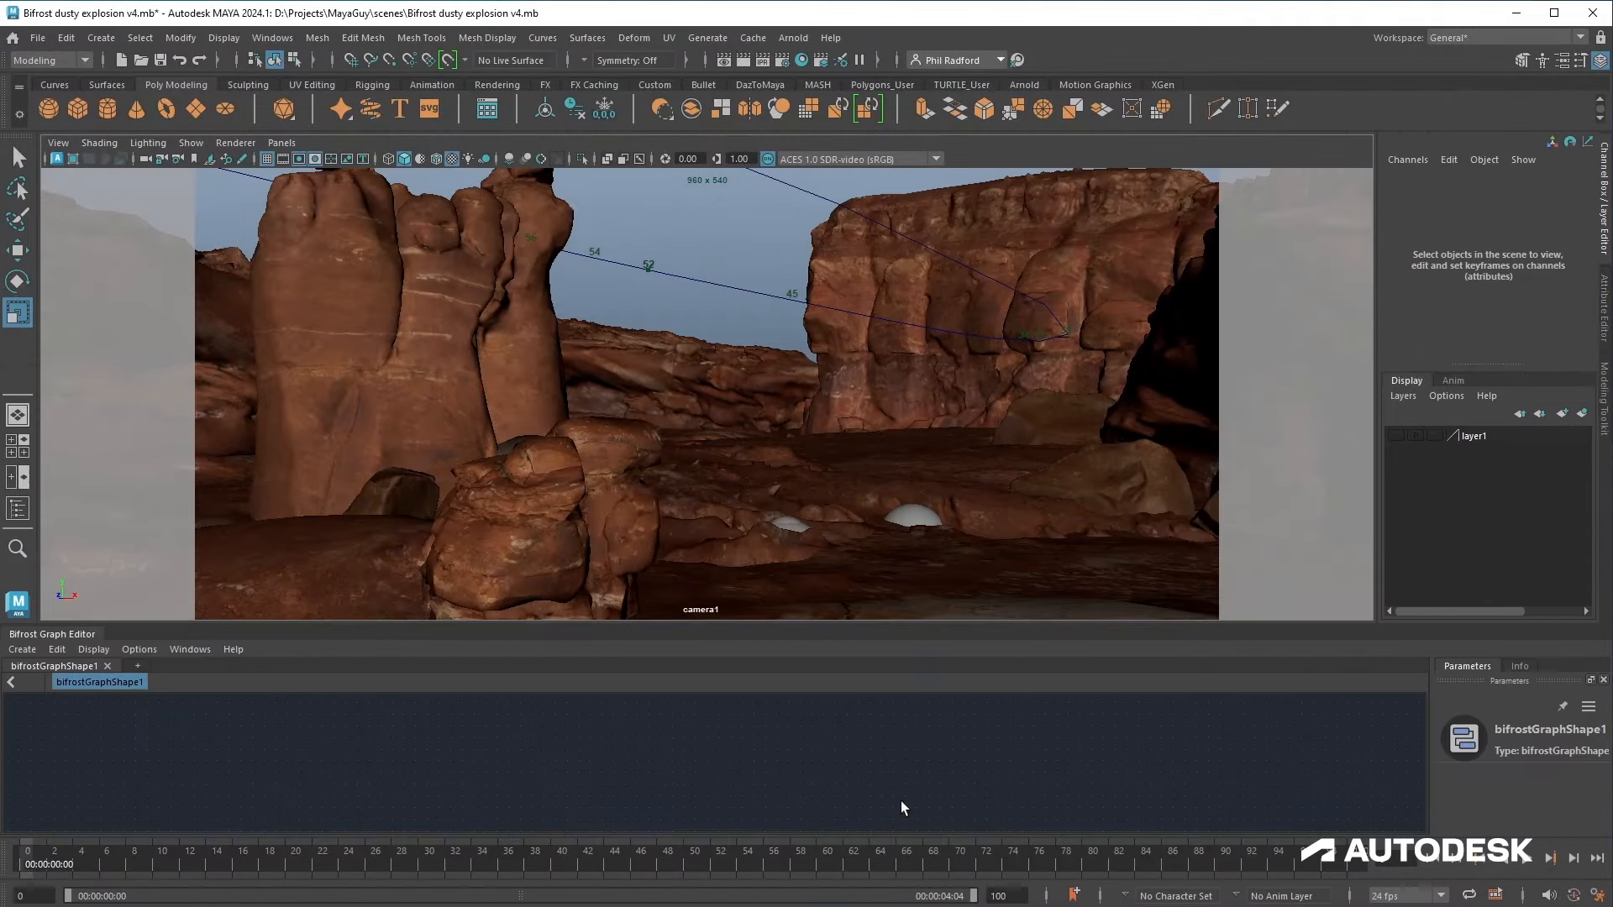
left_click(1524, 858)
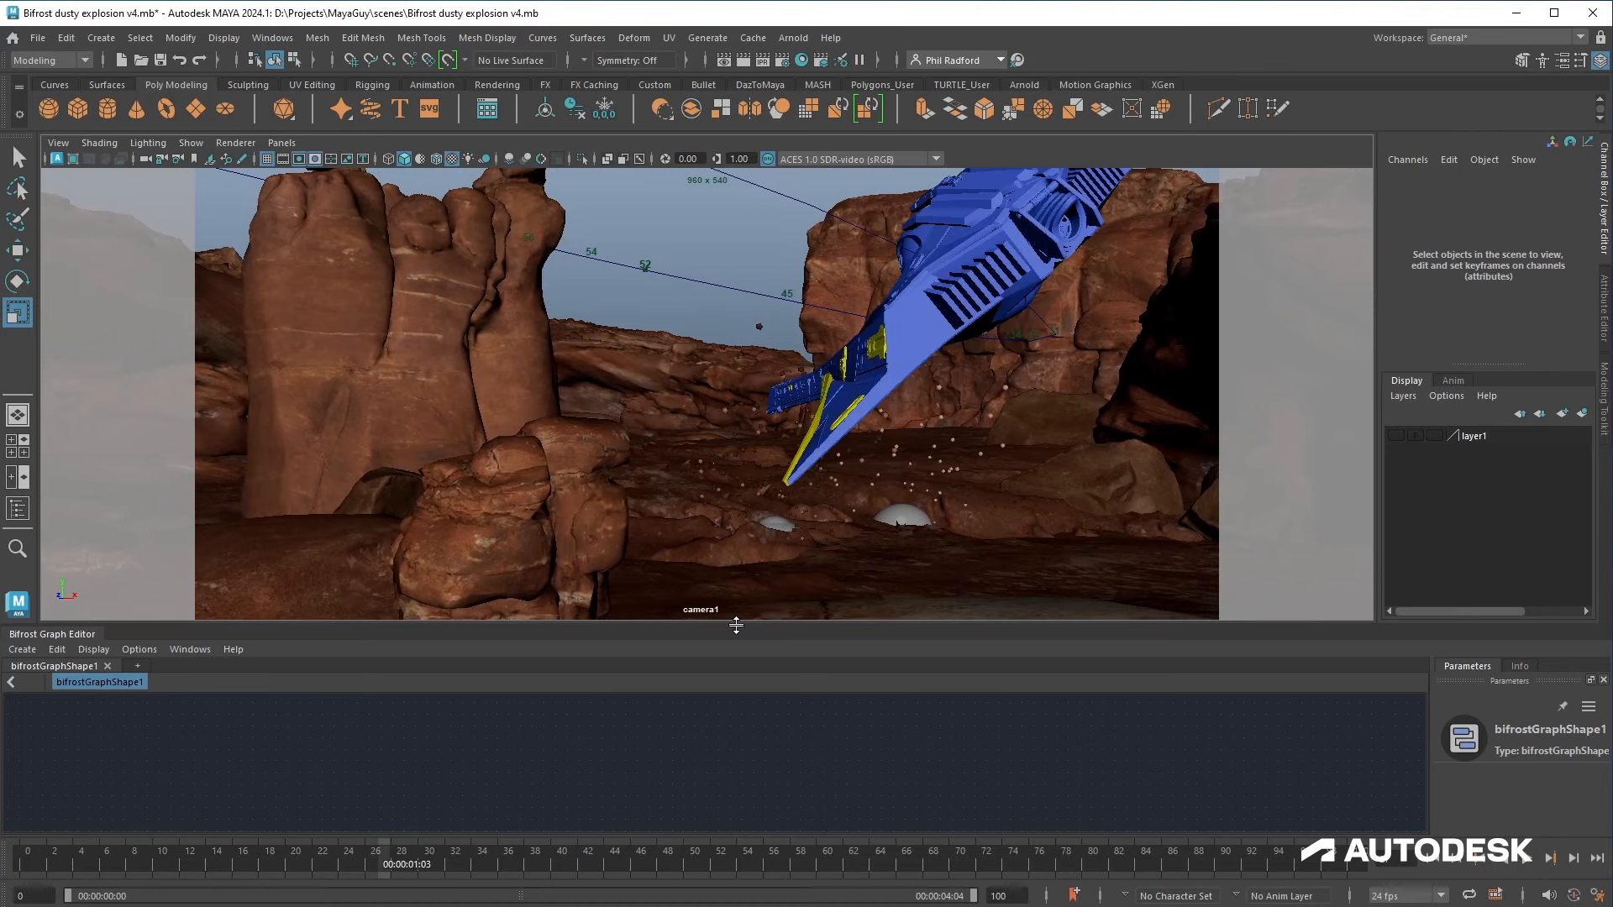
Step: Set source_particles2's rate to 100
left_click_drag(736, 625, 720, 536)
key("a")
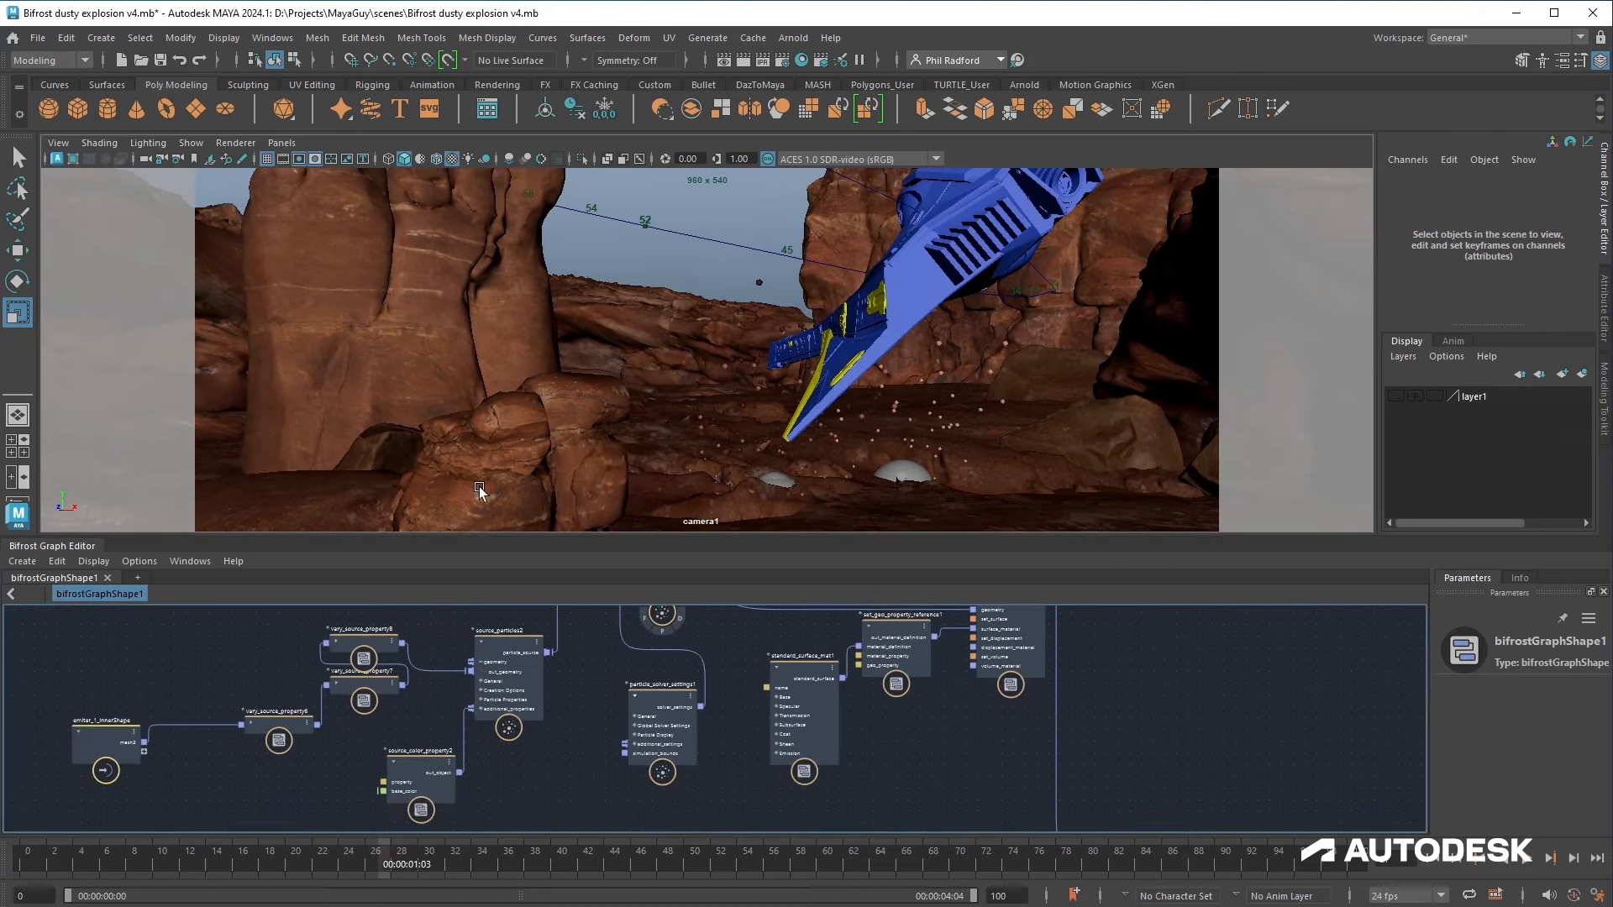
left_click(494, 667)
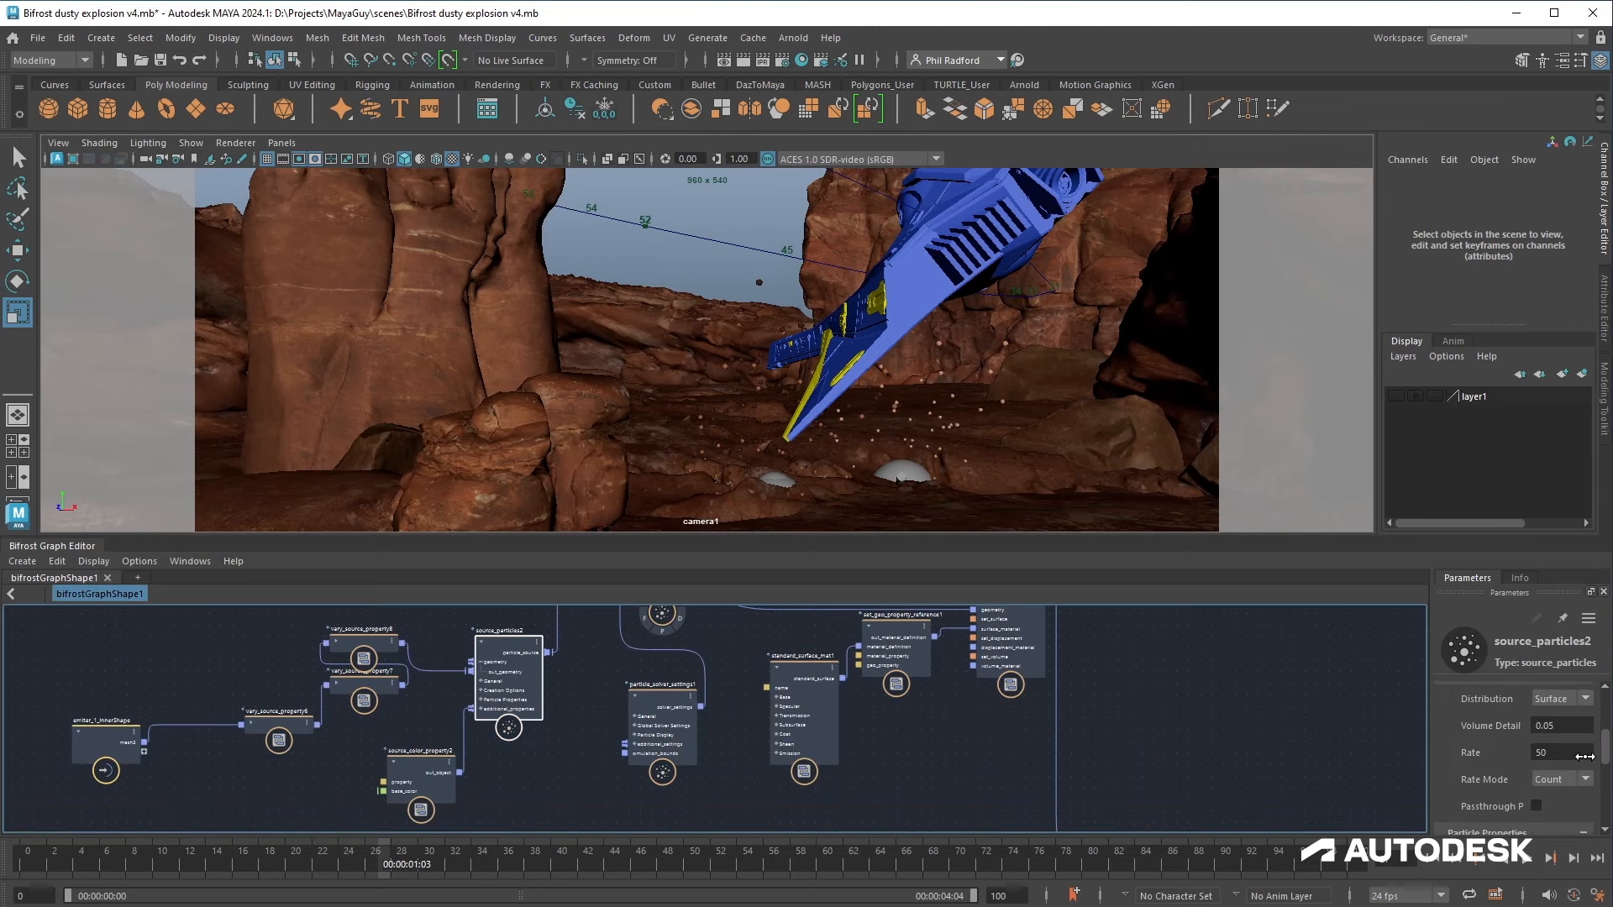
left_click(1570, 752)
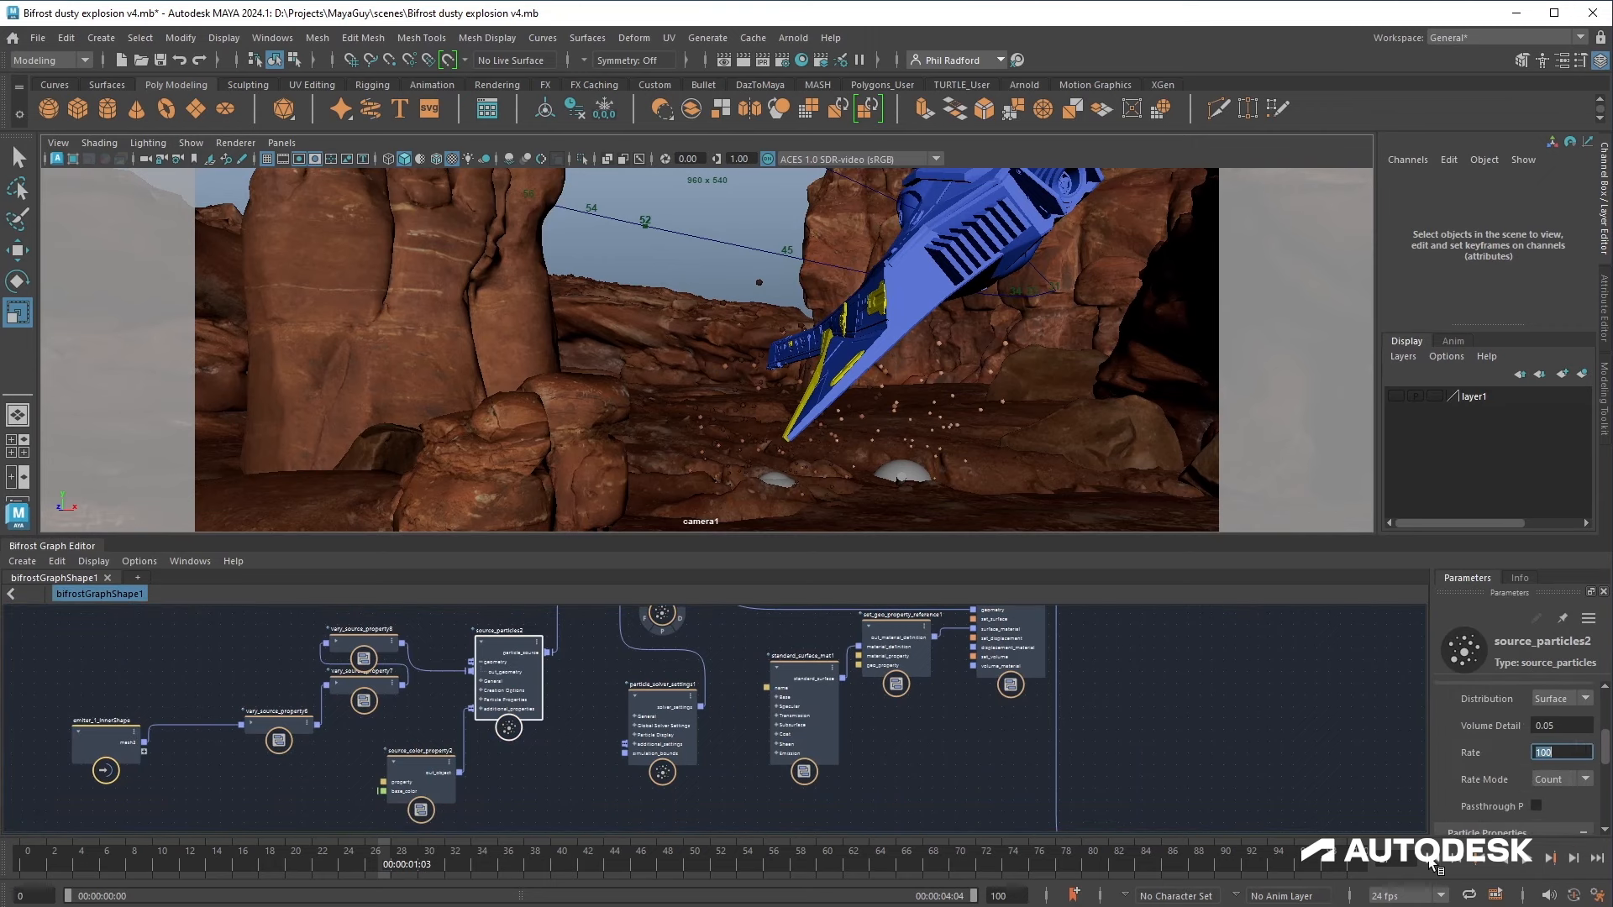
Step: Replay the simulation from the start to preview the new emitter
left_click(1440, 859)
left_click(1528, 859)
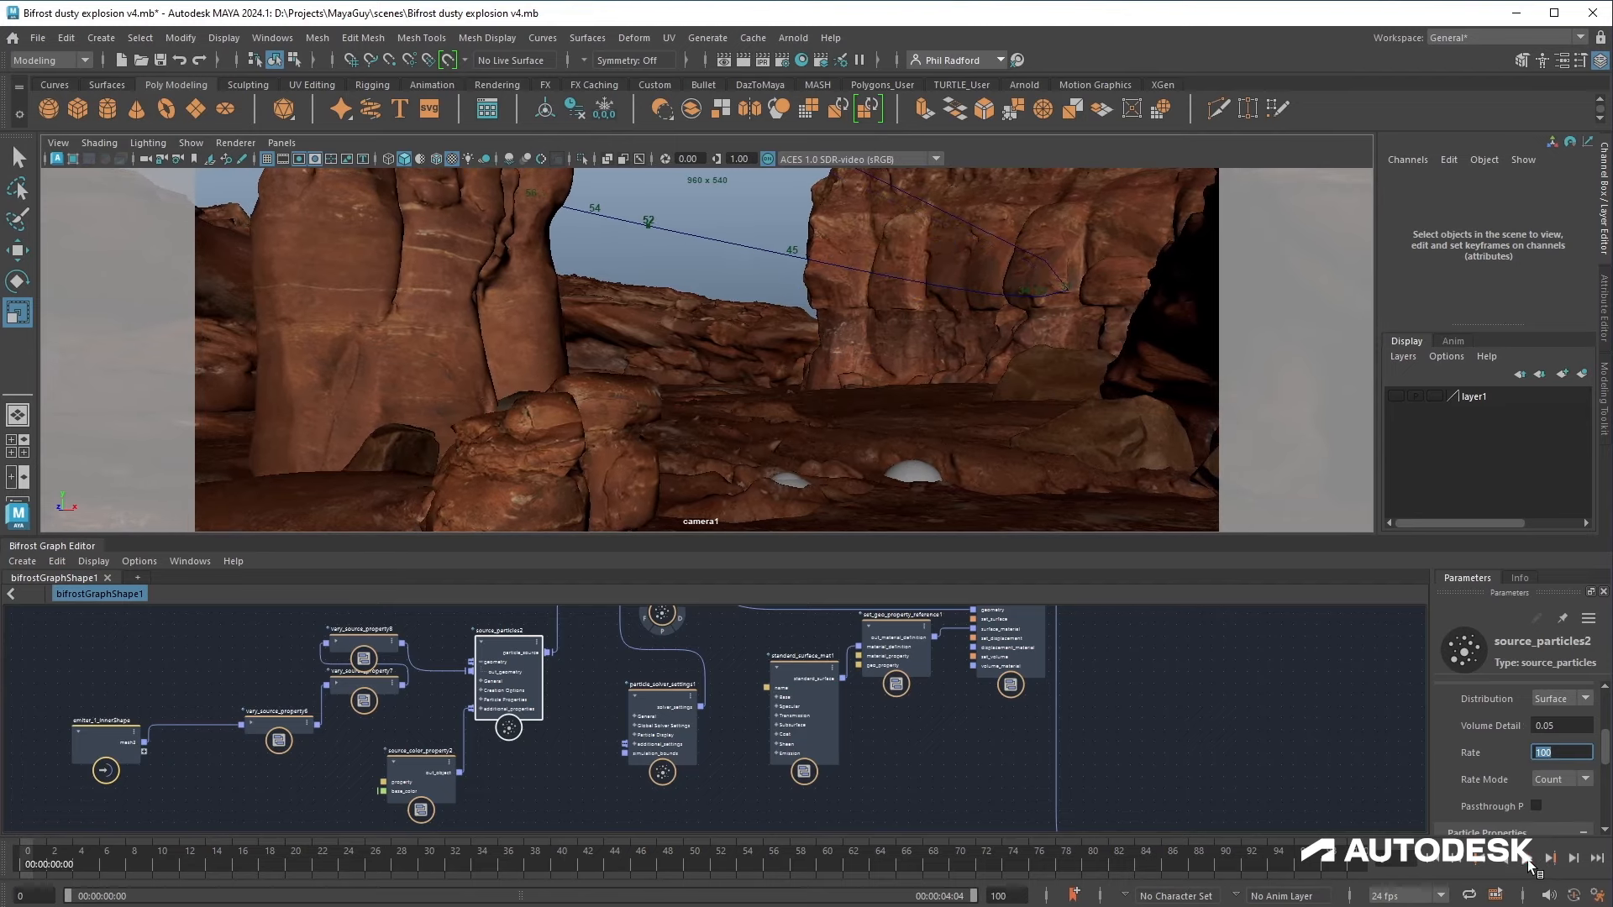
left_click(1528, 860)
Step: Open vary_source_property8's parameters for editing
middle_click_drag(573, 762, 704, 778, "alt")
left_click(509, 661)
scroll(1445, 733, "up", 4)
left_click(498, 697)
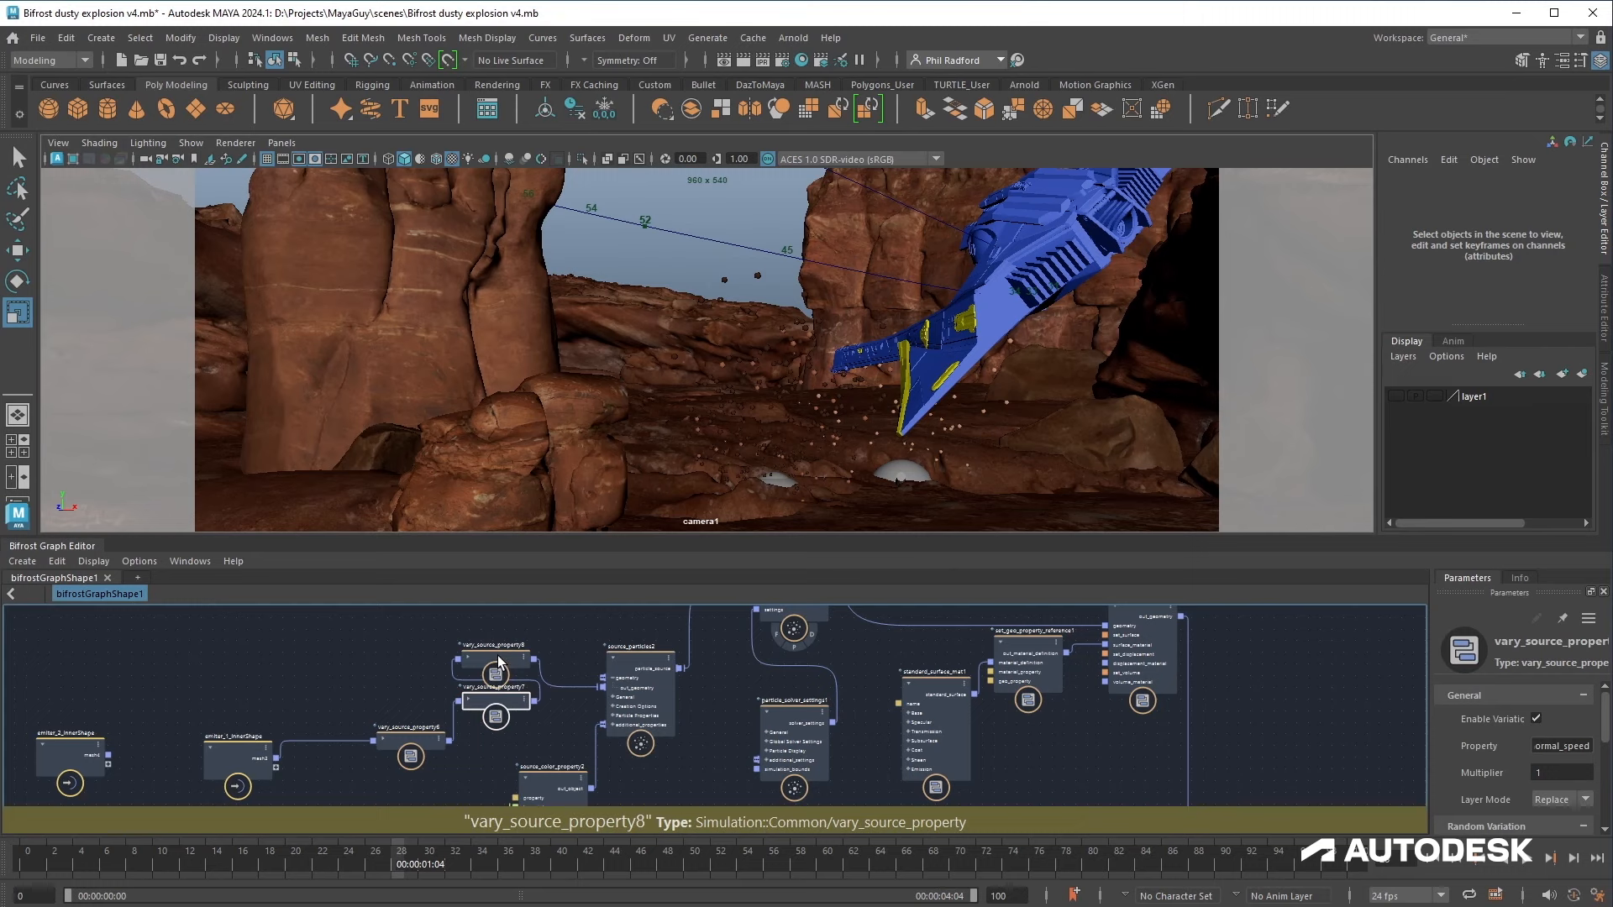
Step: Set vary_source_property8's minimum value to 1 and replay the simulation
left_click(498, 661)
scroll(1502, 738, "down", 5)
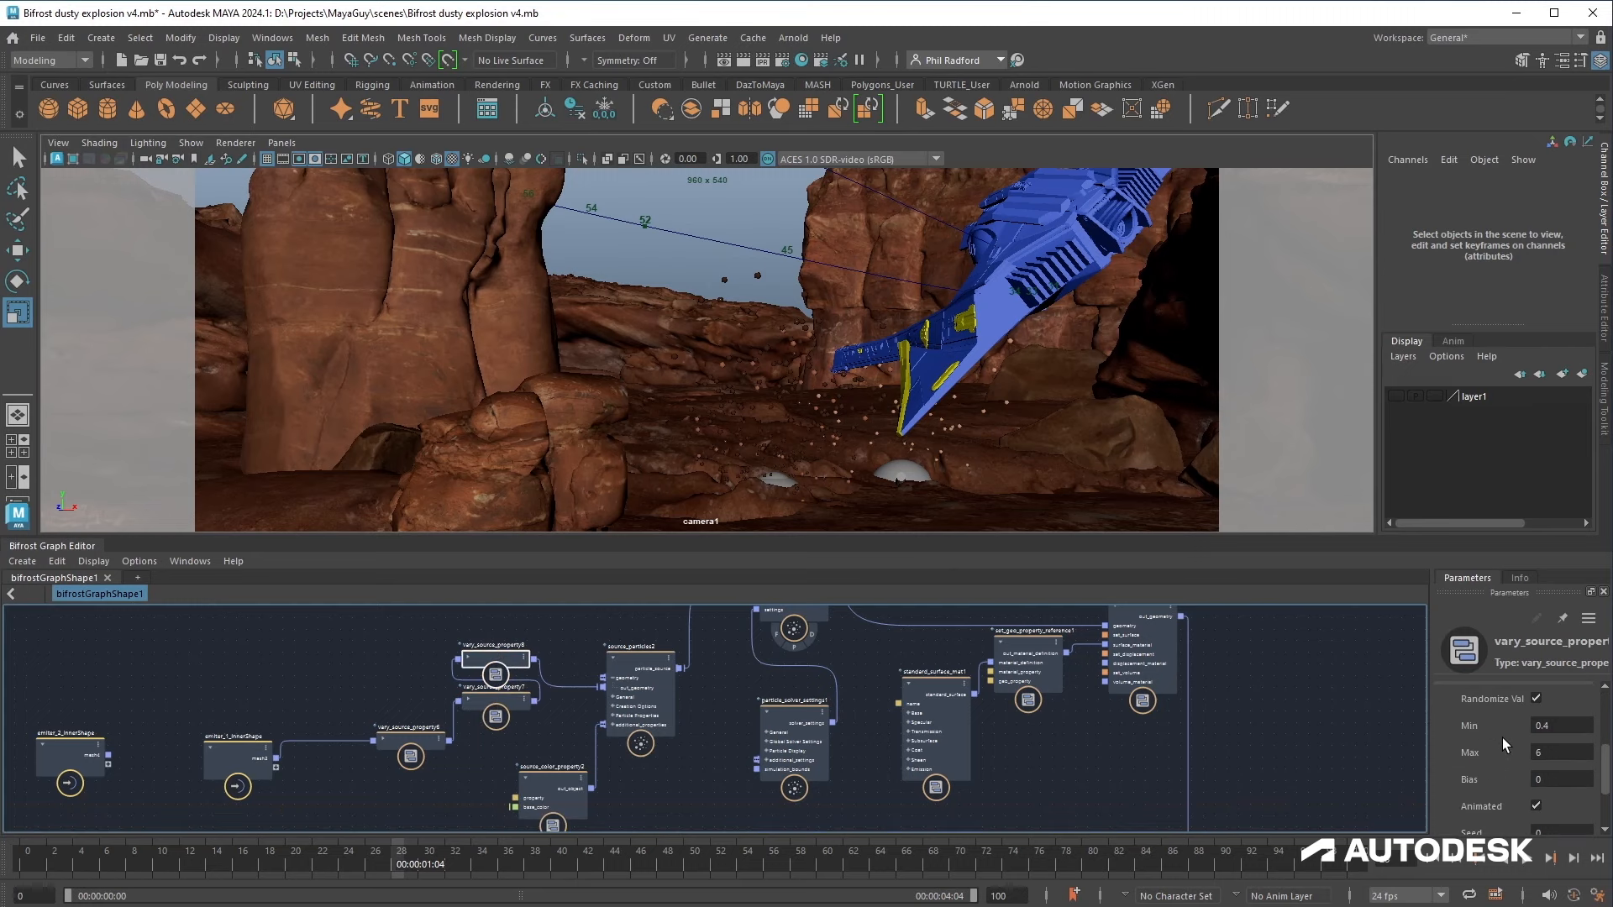
left_click(1555, 727)
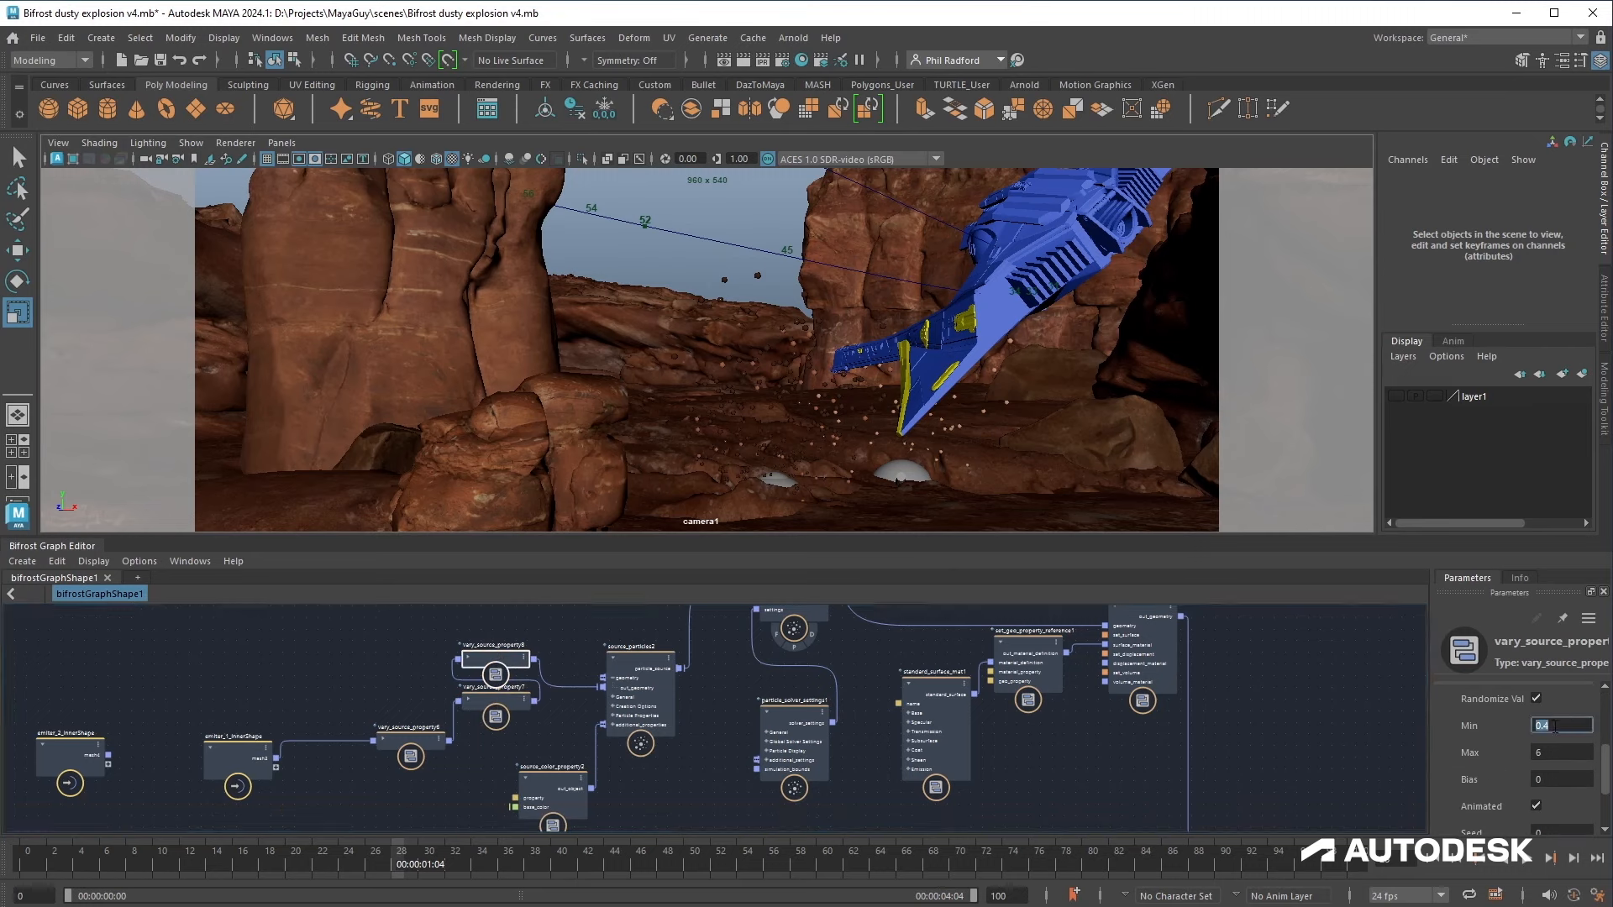
left_click(1434, 860)
left_click(1530, 861)
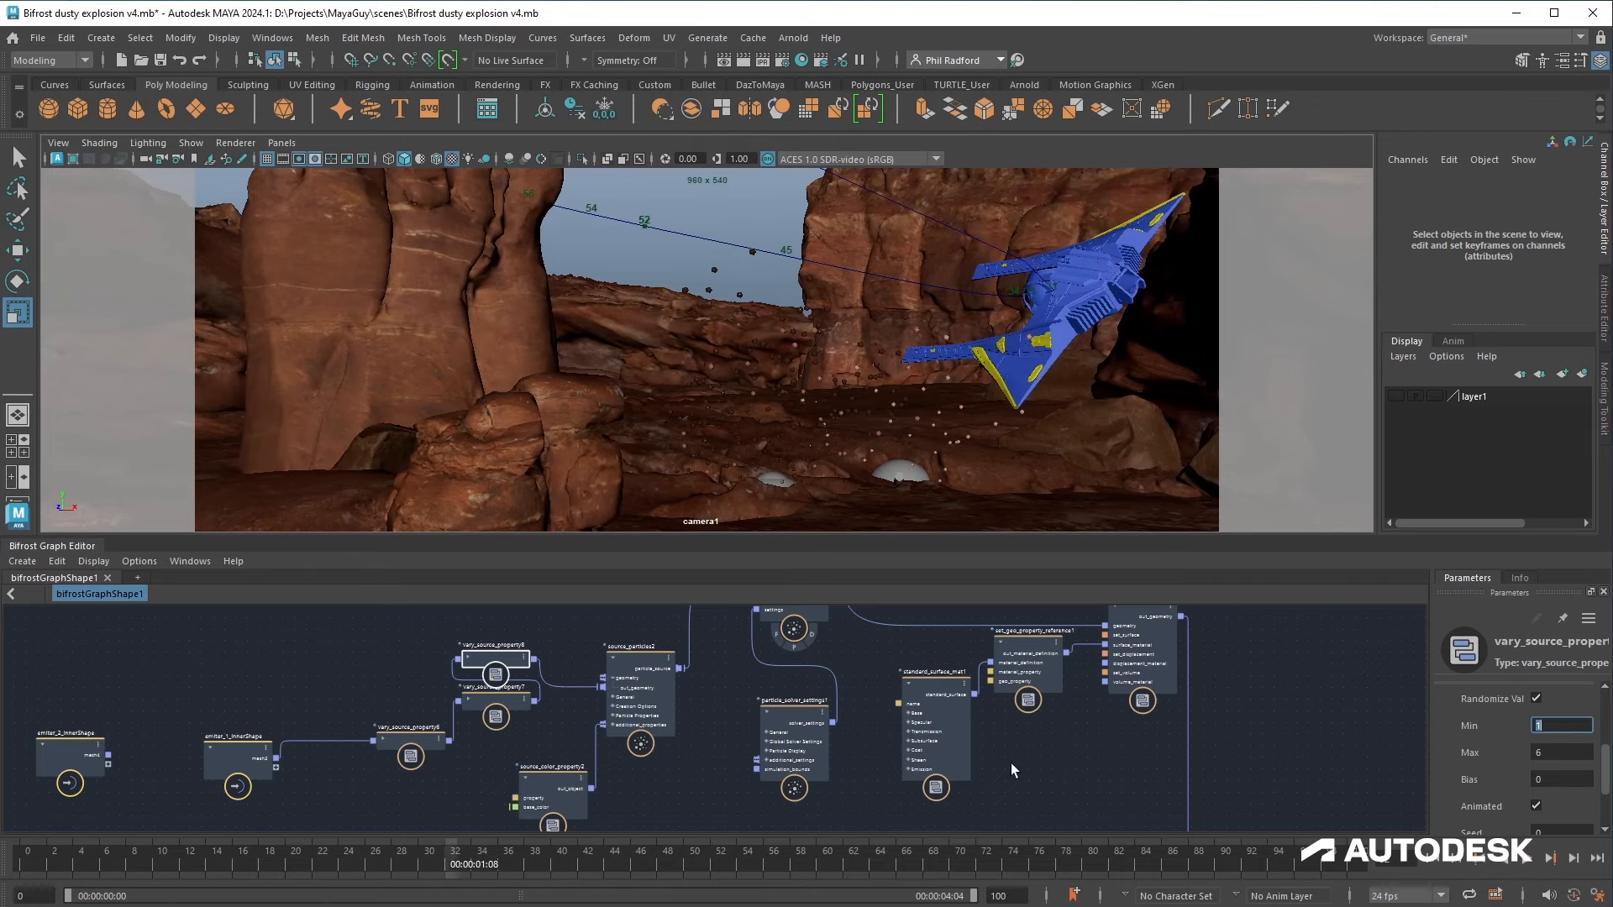
Step: Edit vary_source_property7's maximum value and replay the simulation to compare
left_click(501, 703)
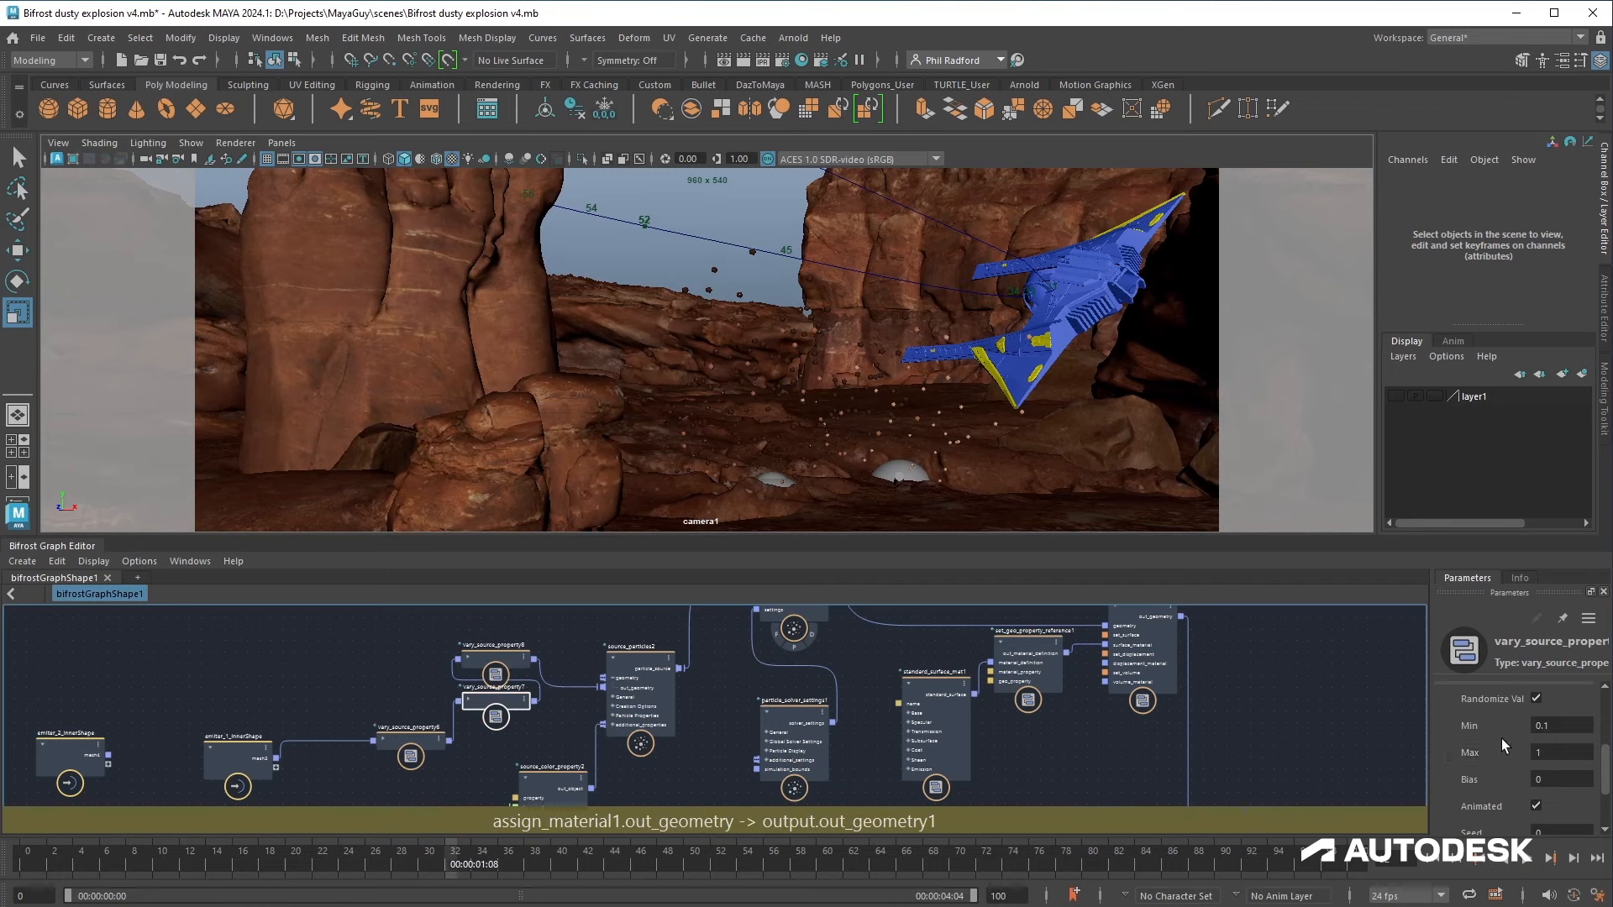
left_click(1559, 753)
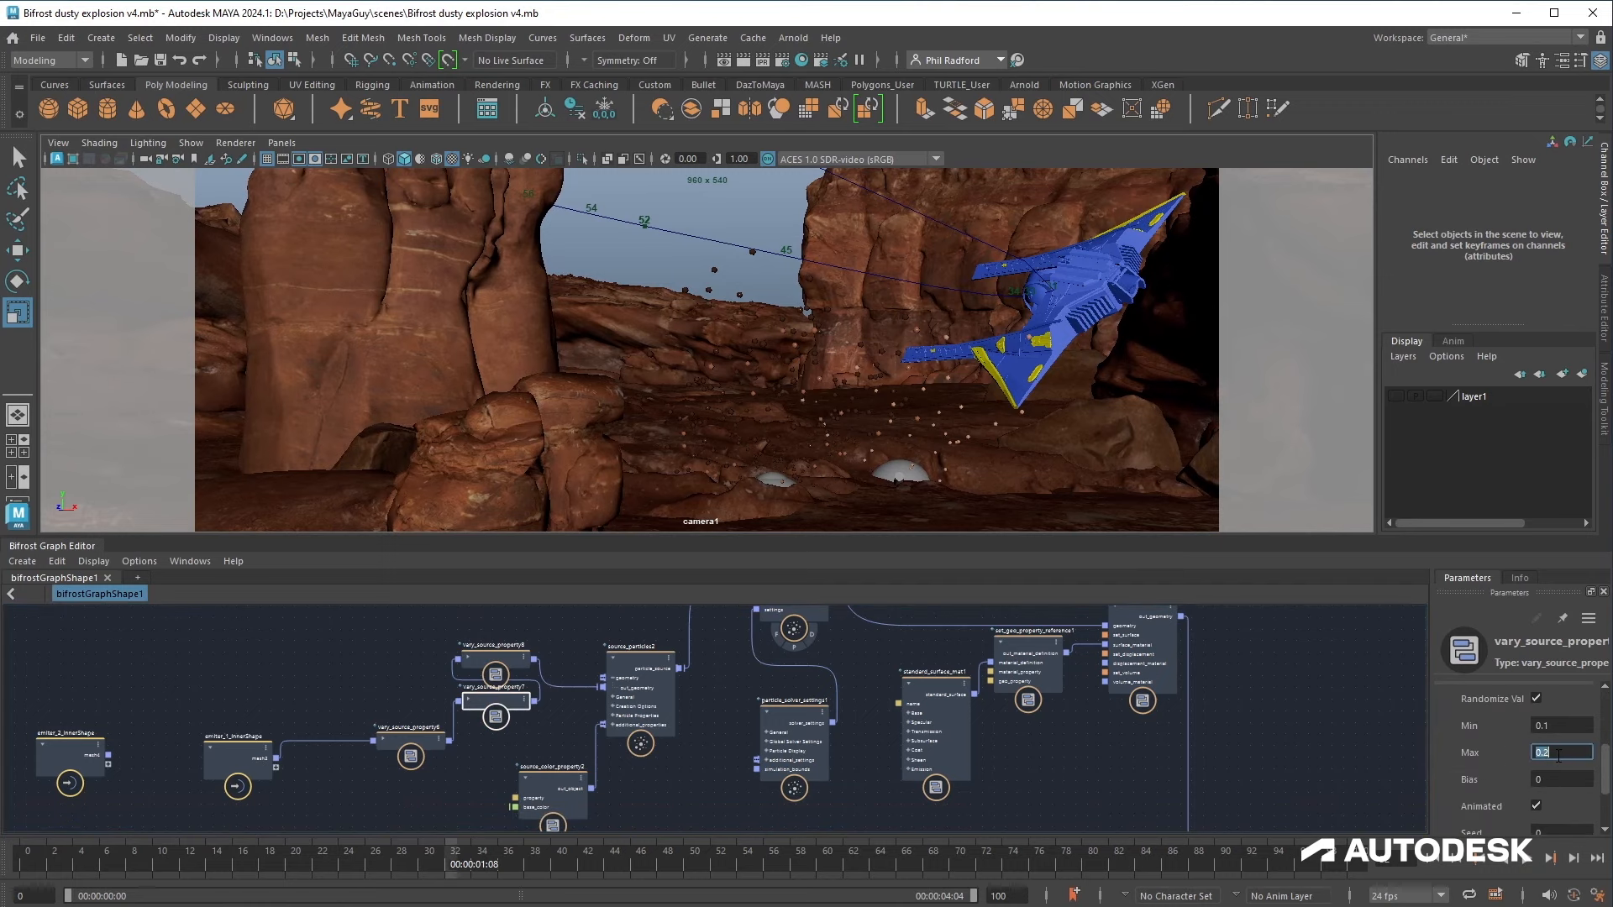
left_click(1437, 858)
left_click(1528, 858)
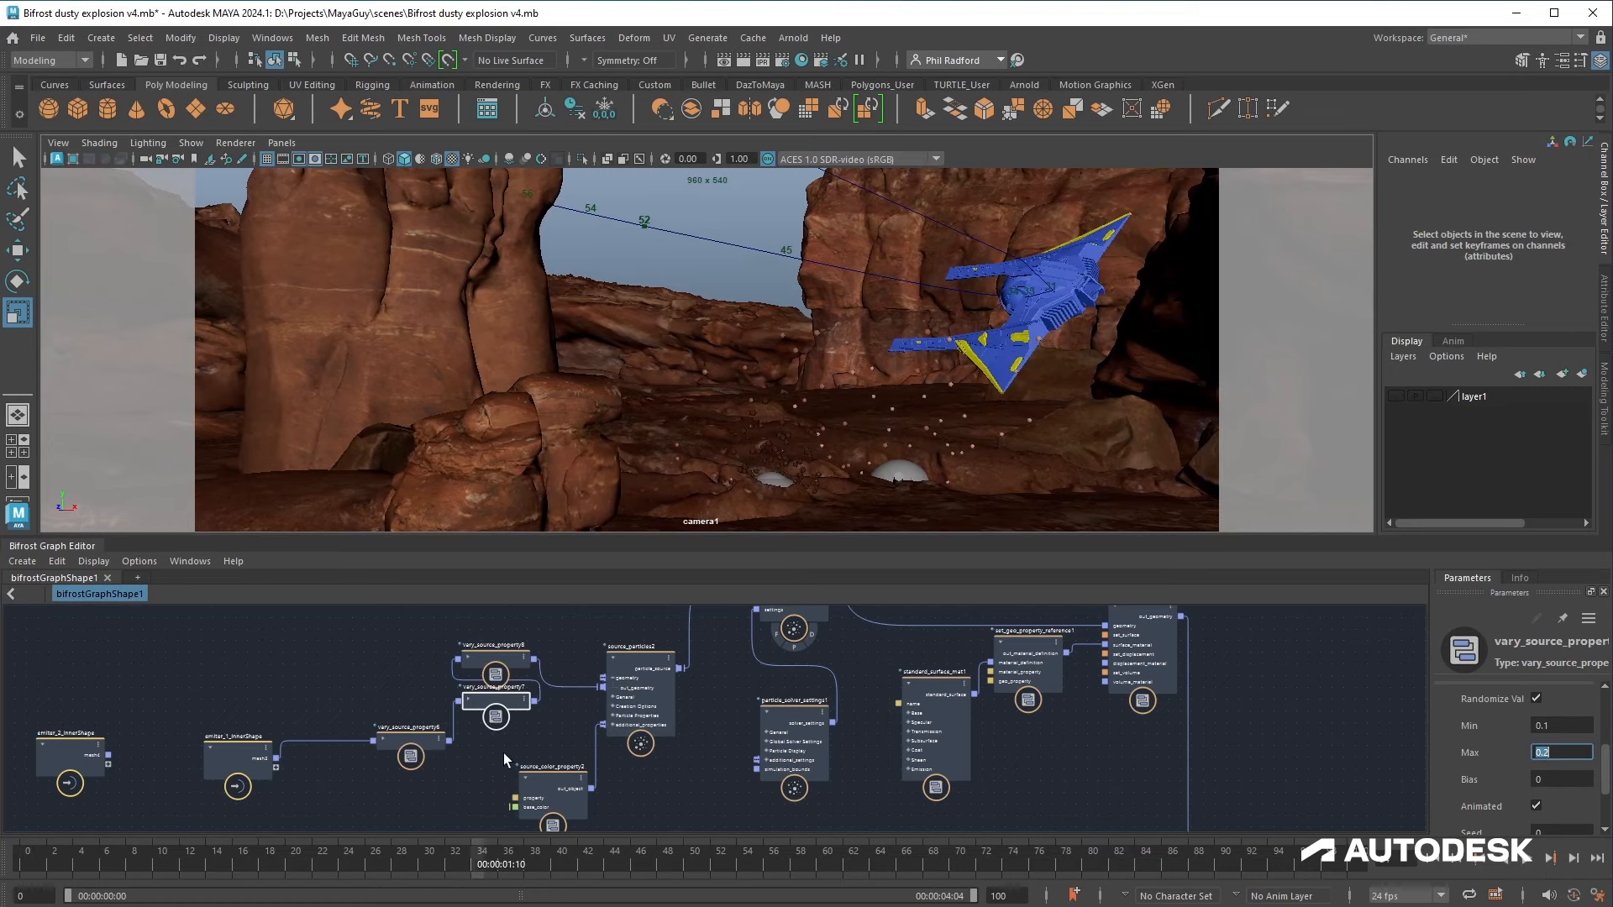
Step: Set vary_source_property8's minimum to 3, edit its maximum, and replay the simulation
left_click(497, 660)
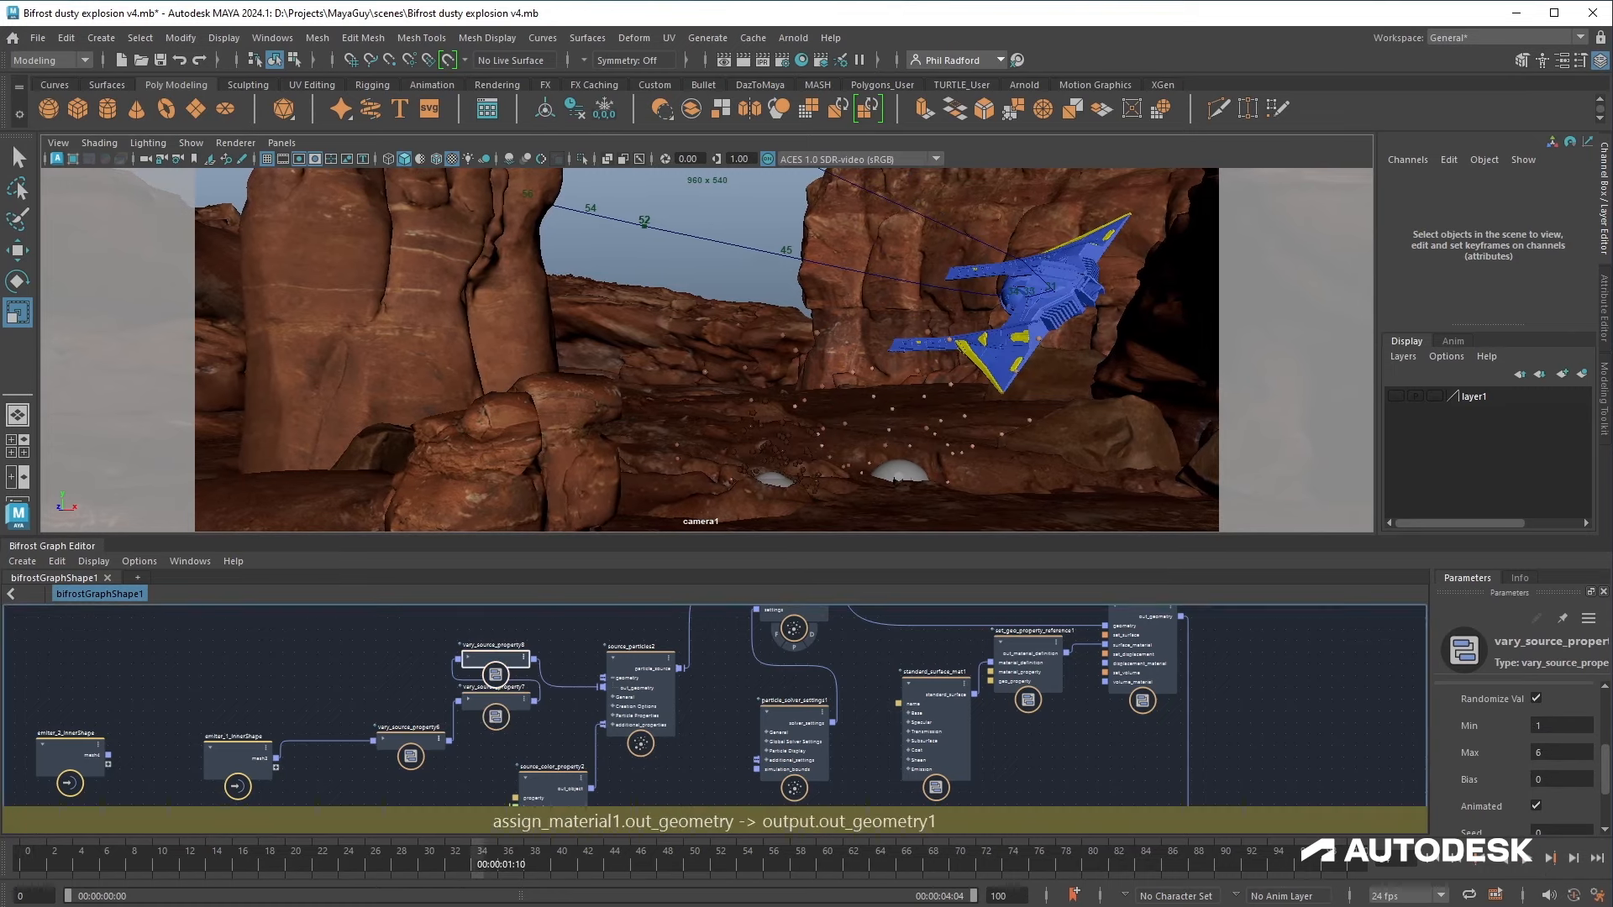
scroll(1565, 724, "up", 2)
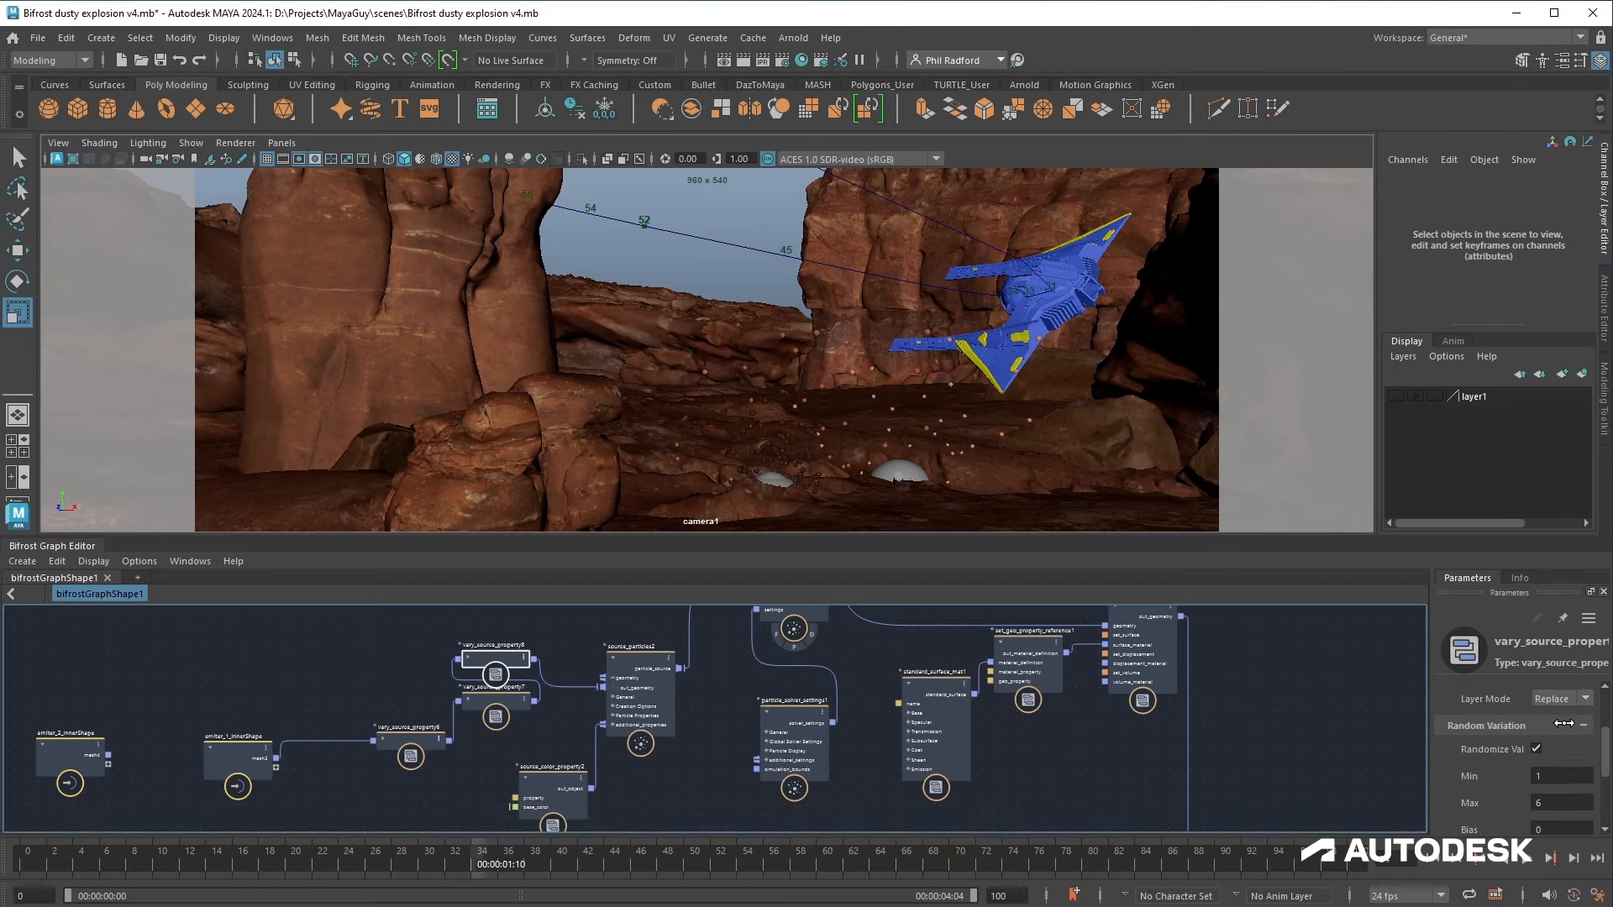
left_click(1566, 776)
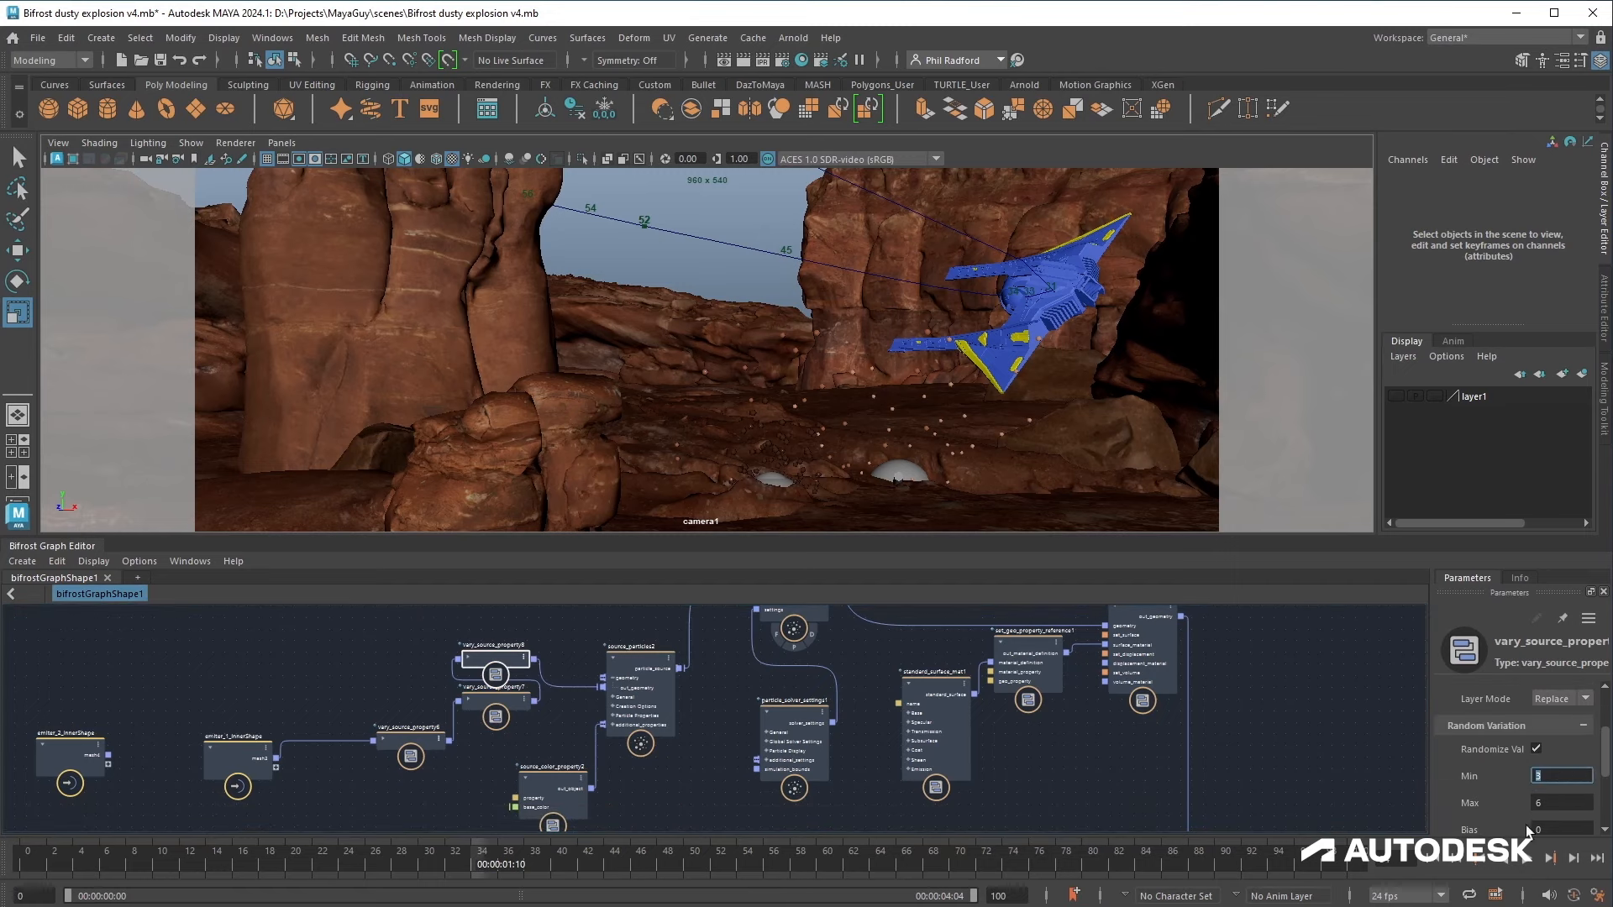
left_click(1445, 861)
left_click(1527, 861)
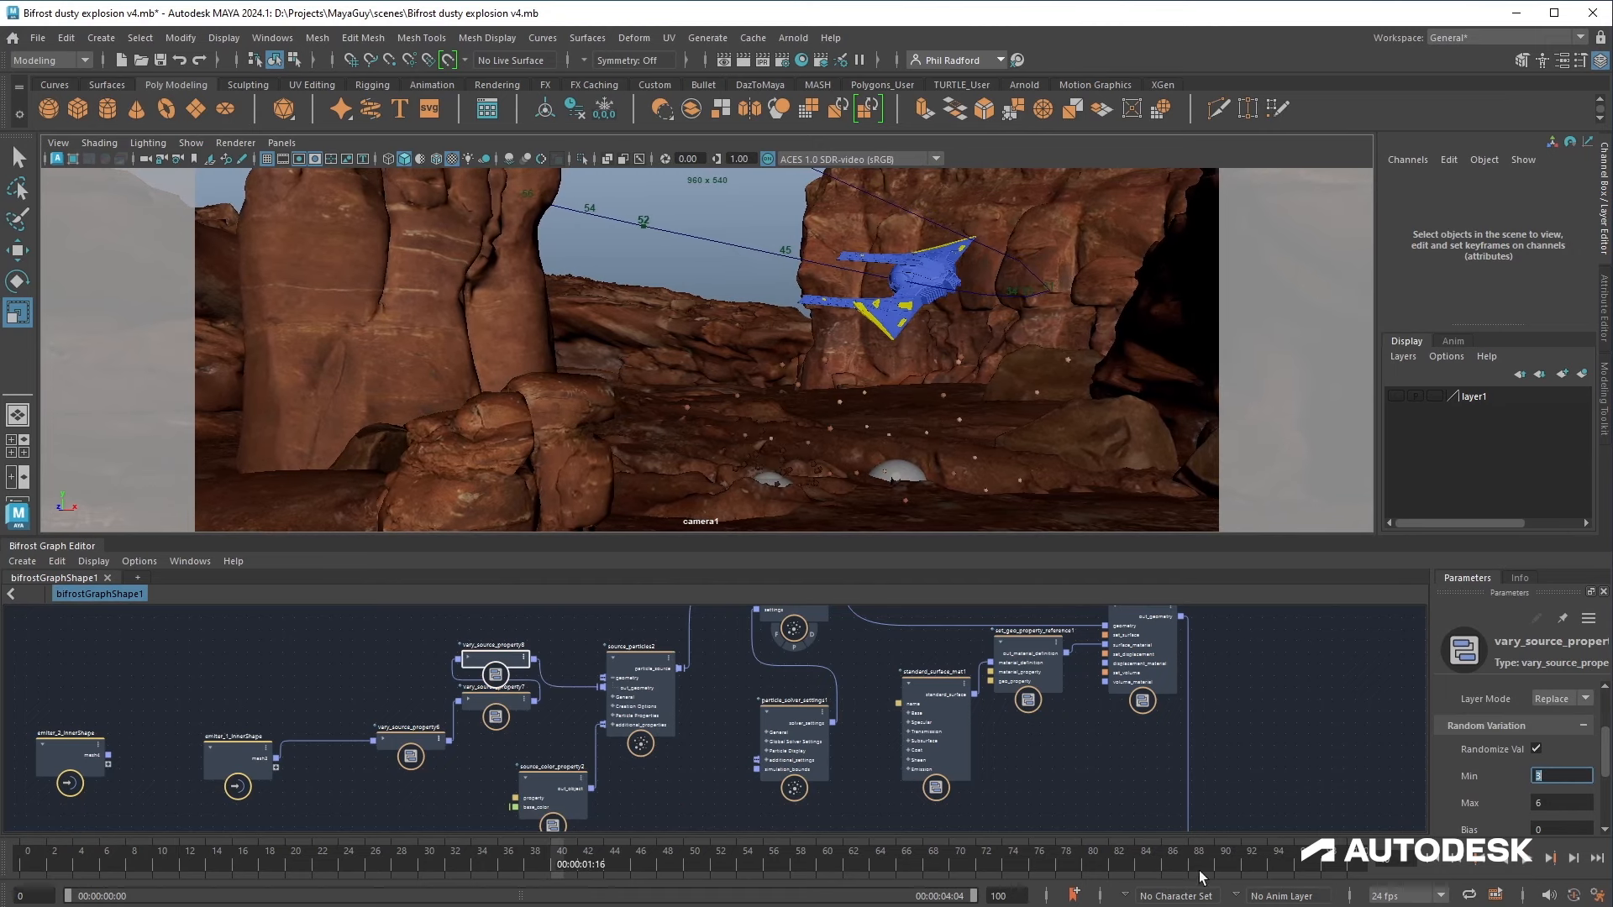
key("Tab")
left_click(1447, 866)
left_click(1529, 864)
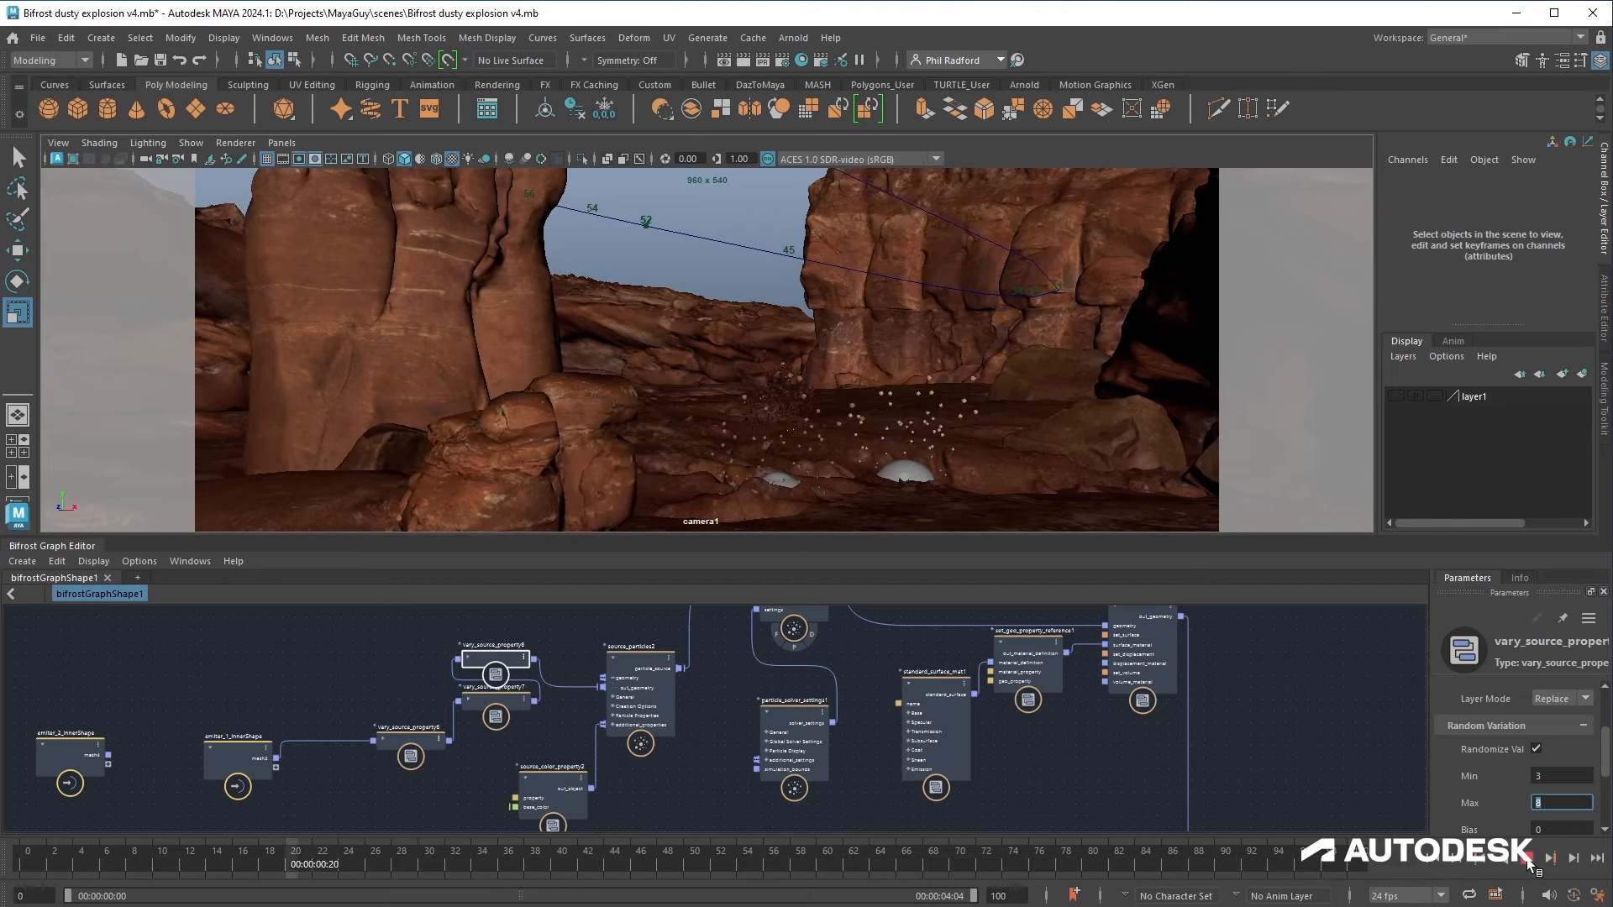
Step: Set vary_source_property6's maximum size variation to 0.03
left_click(410, 739)
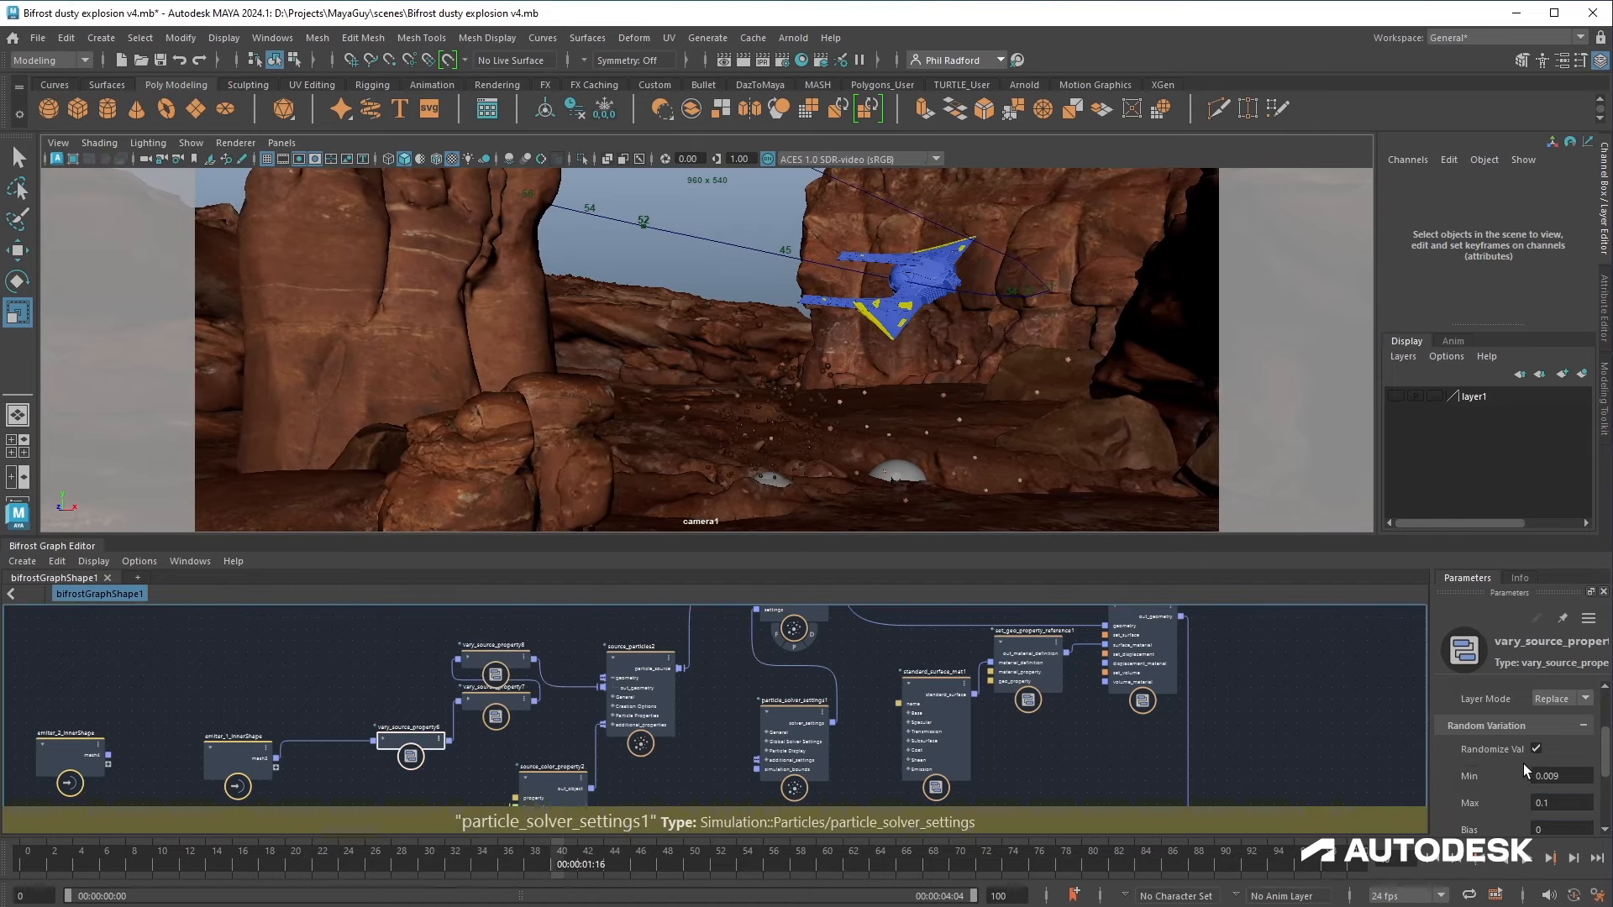
scroll(1523, 759, "up", 3)
scroll(1495, 750, "down", 2)
left_click(1543, 803)
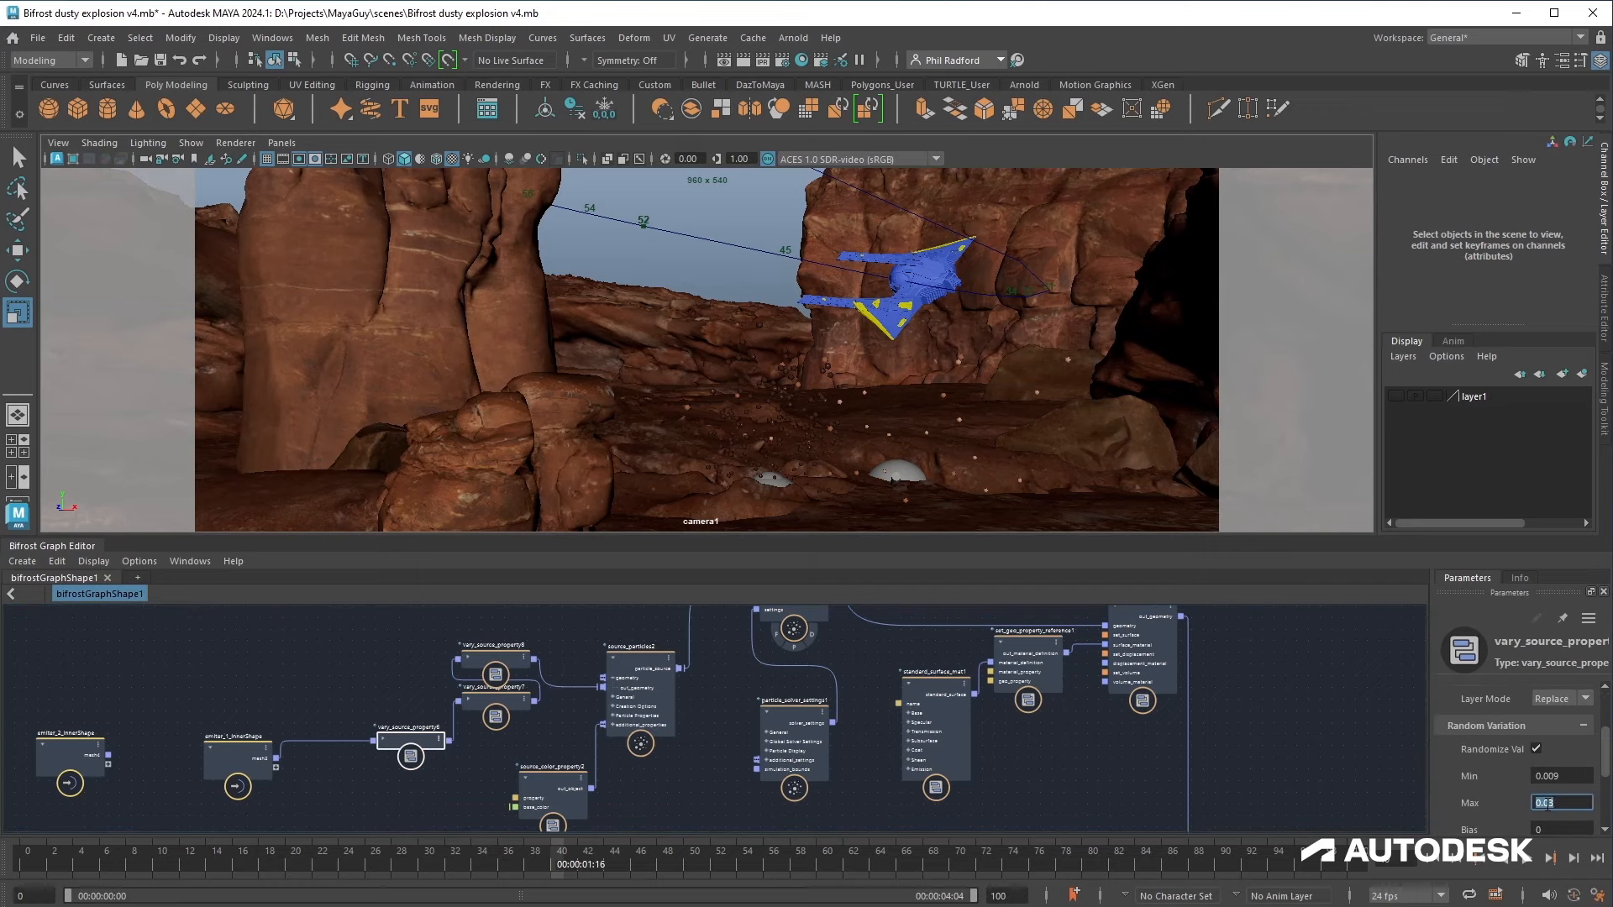
Step: Undock the Bifrost Graph Editor into a maximised window and tidy the first inner emitter's nodes
left_click_drag(41, 545, 74, 539)
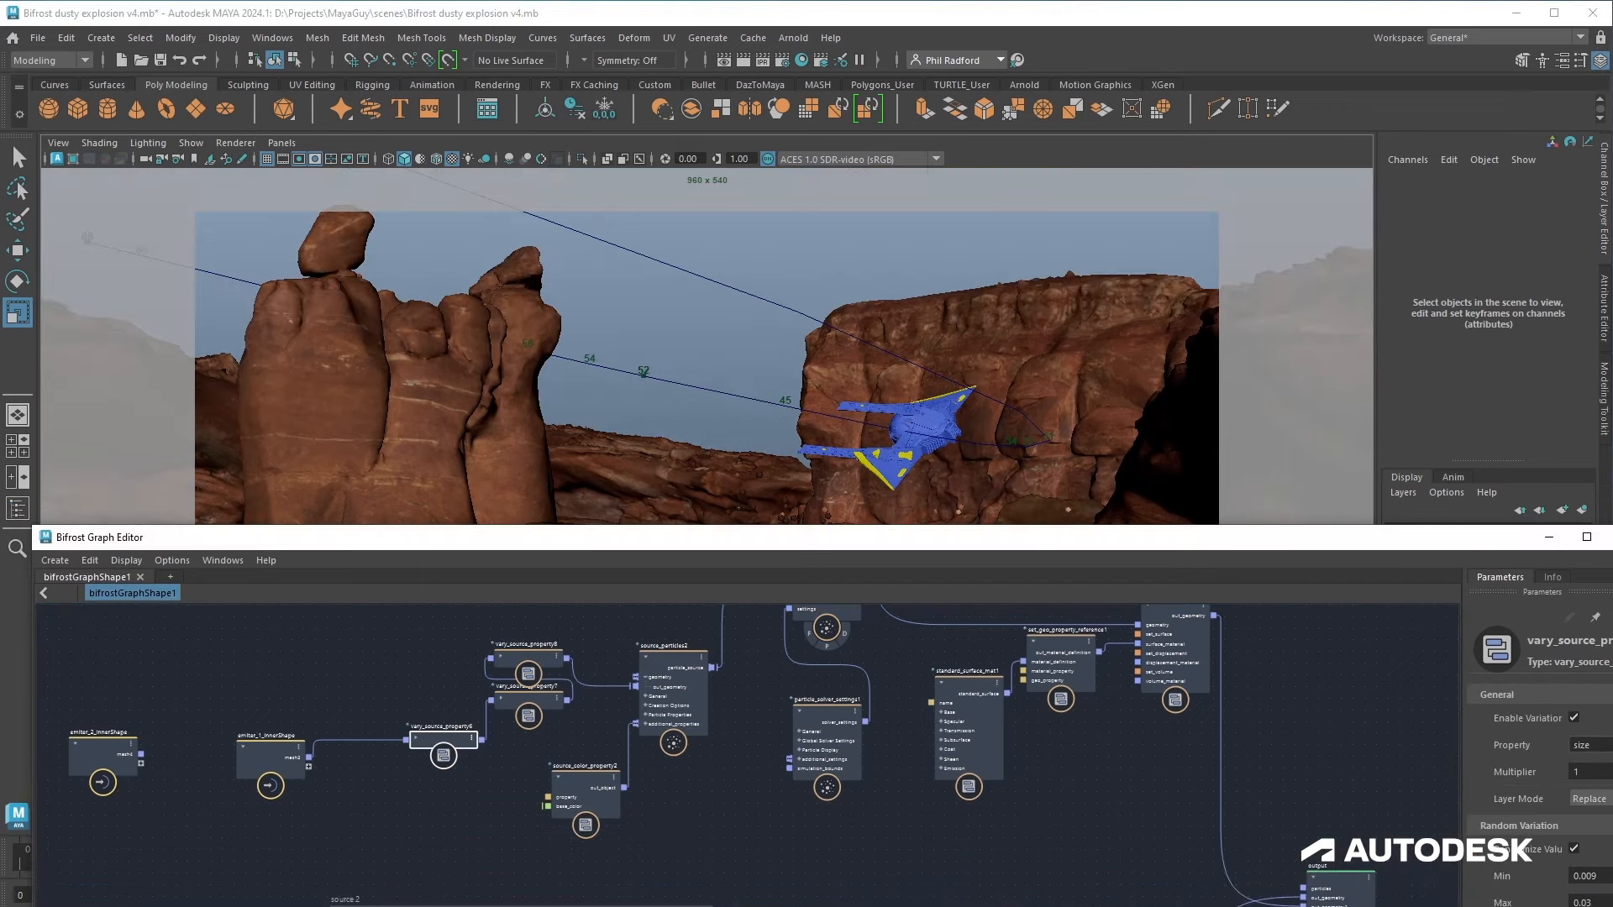
left_click(1586, 537)
middle_click_drag(818, 359, 950, 535)
scroll(950, 535, "up", 1)
left_click_drag(602, 425, 684, 422)
left_click_drag(758, 481, 764, 471)
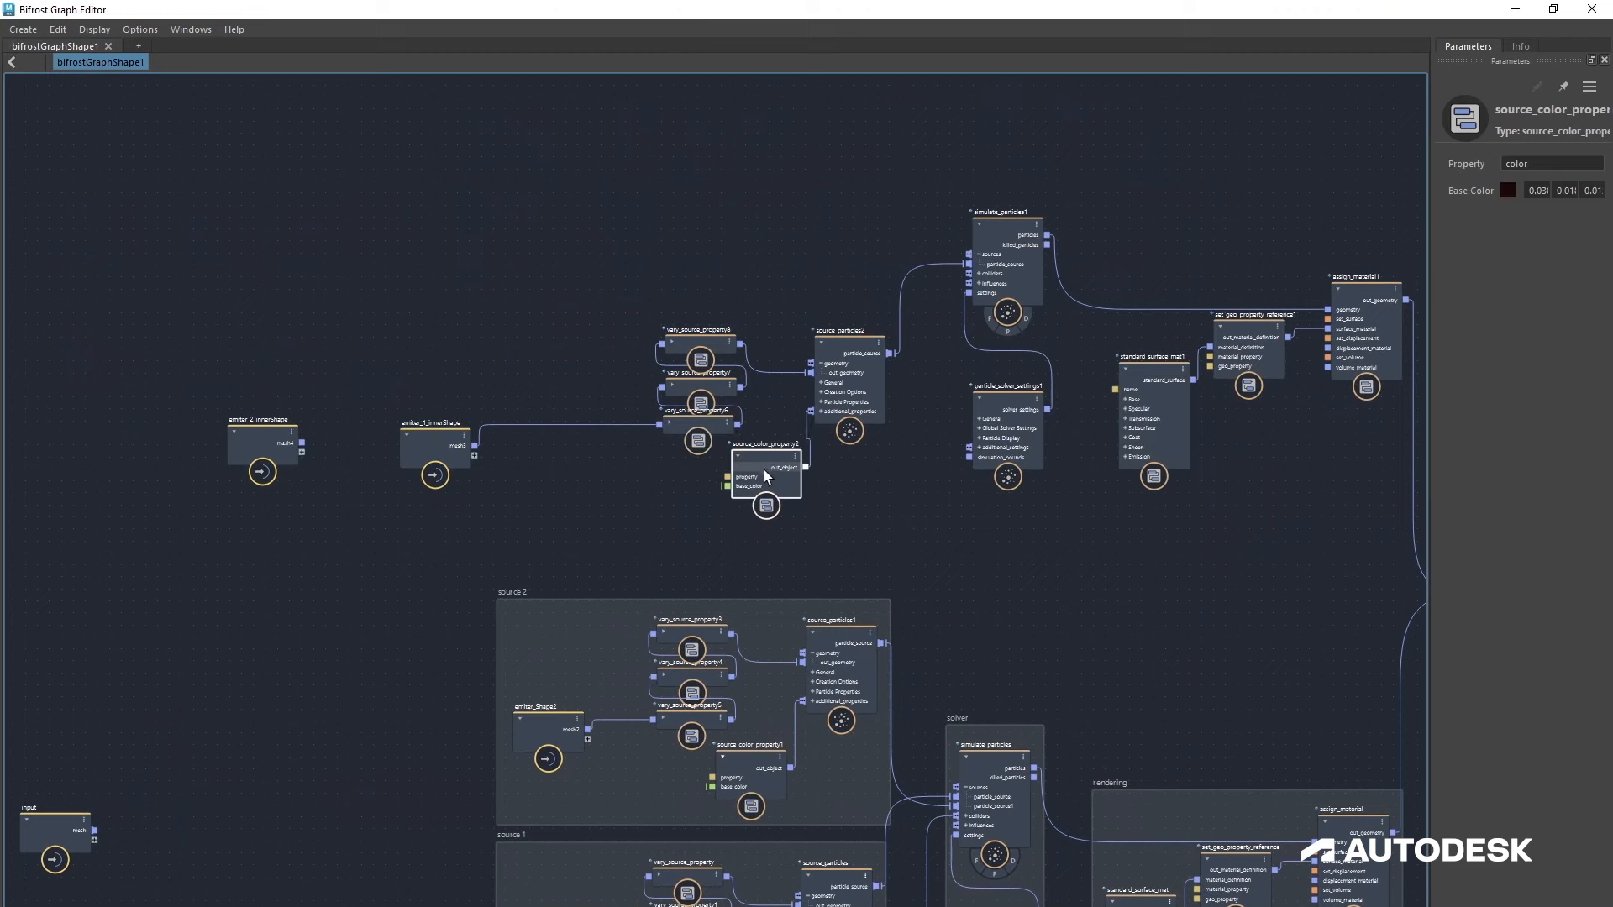
Step: Move emitter_1_innerShape beside its source nodes and wrap that emitter group in a backdrop
left_click_drag(444, 446, 518, 410)
left_click_drag(461, 295, 899, 514)
right_click(862, 479)
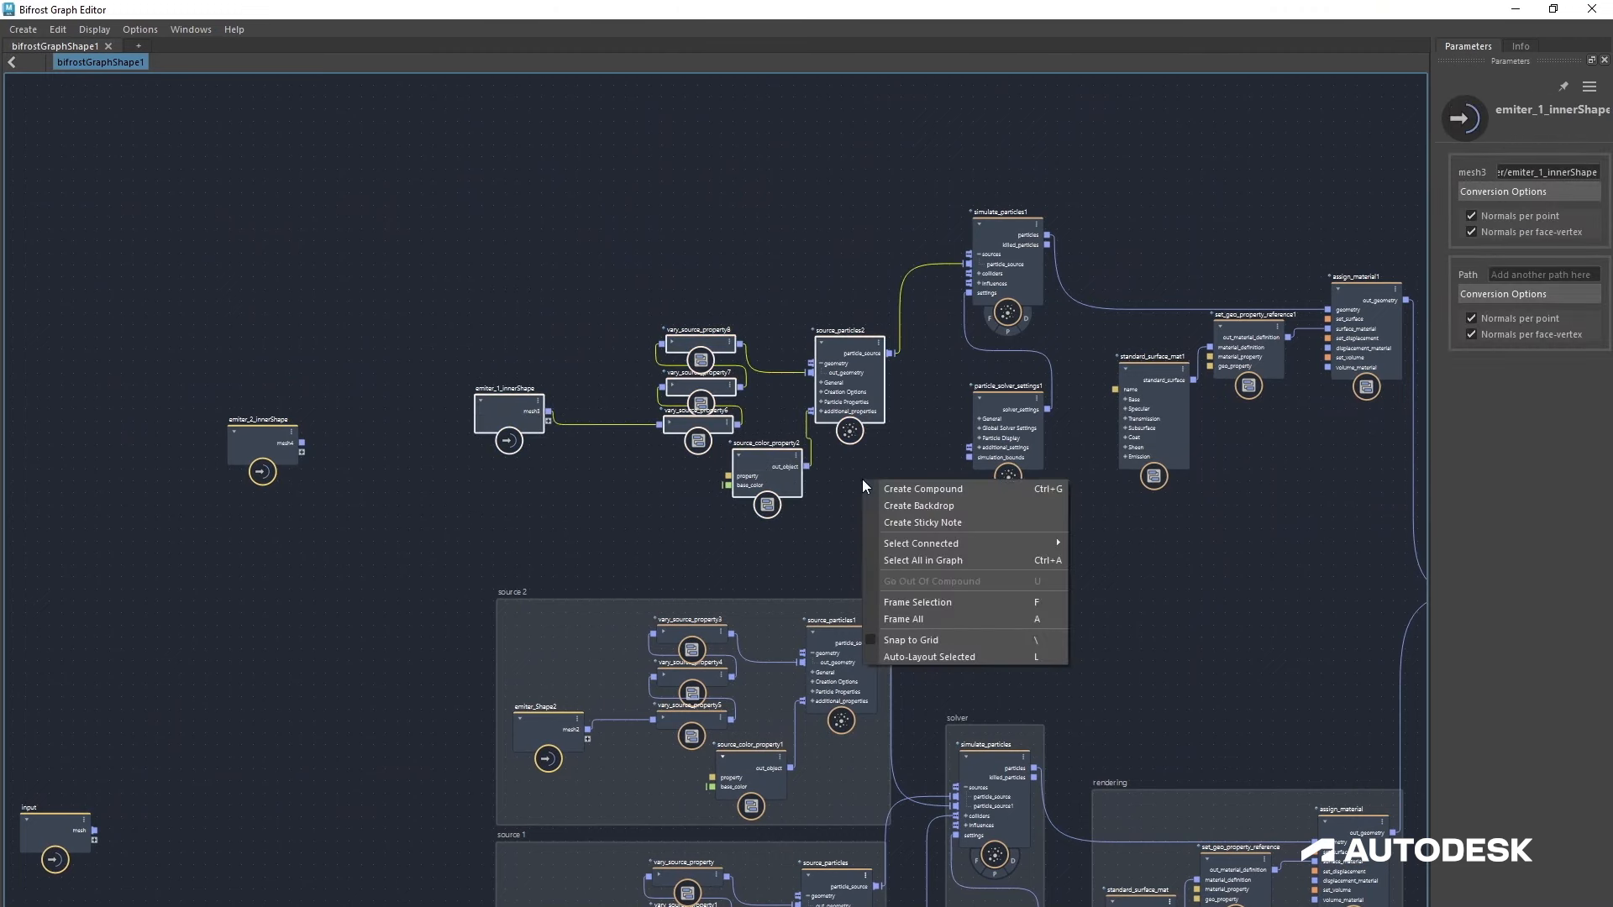
left_click(901, 508)
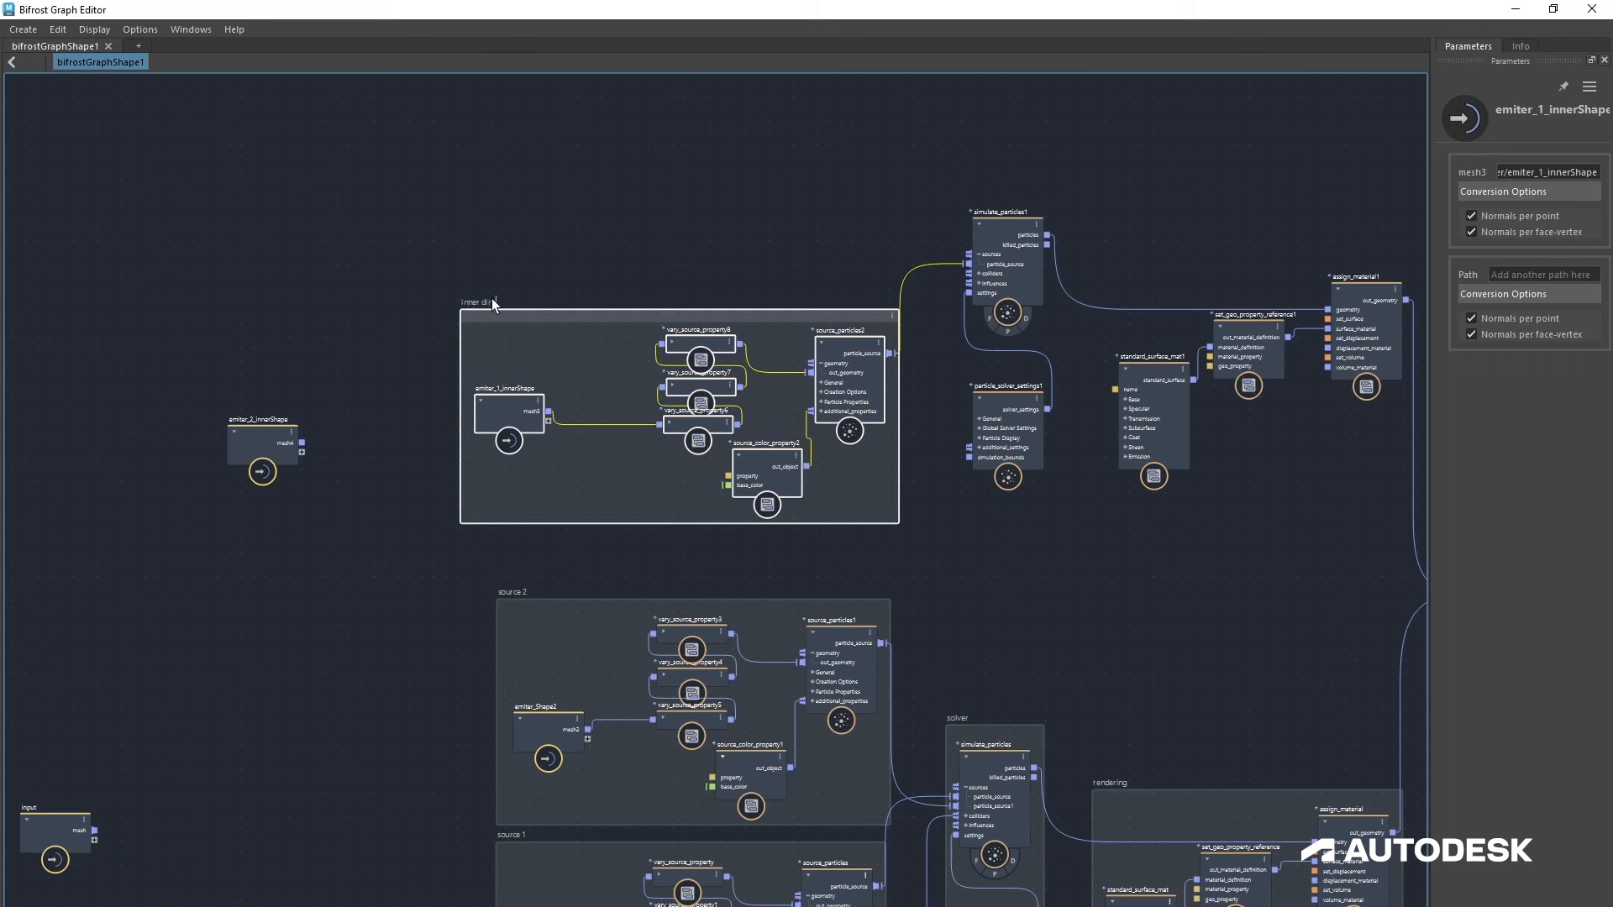
Step: Reposition the new inner dirt backdrop and give it a brown colour
left_click(599, 225)
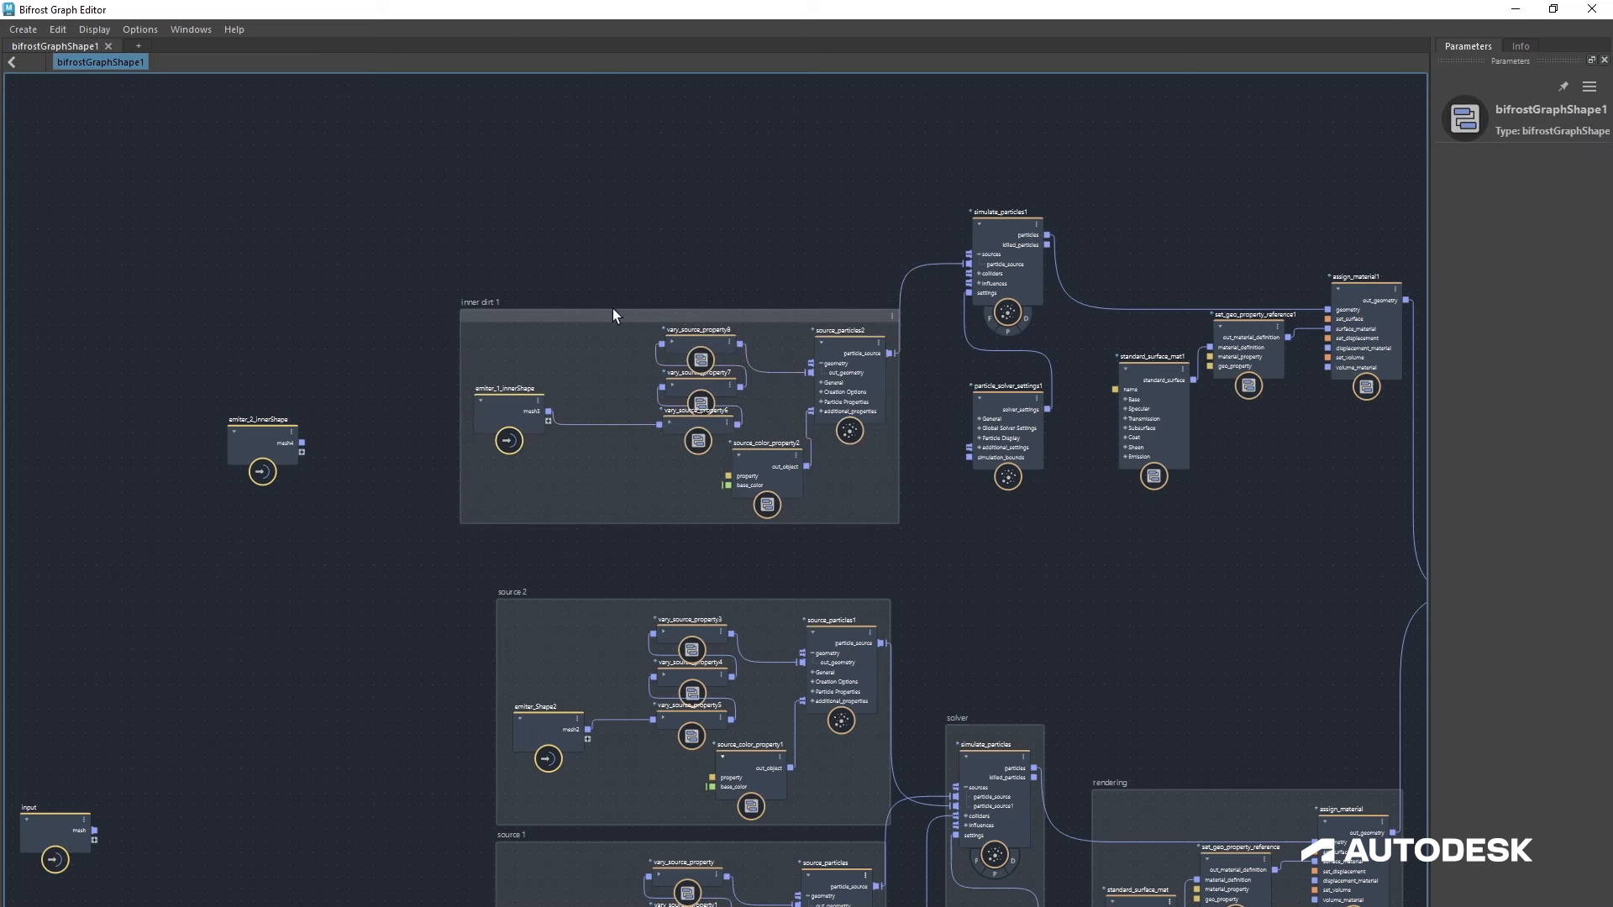
left_click_drag(616, 311, 627, 308)
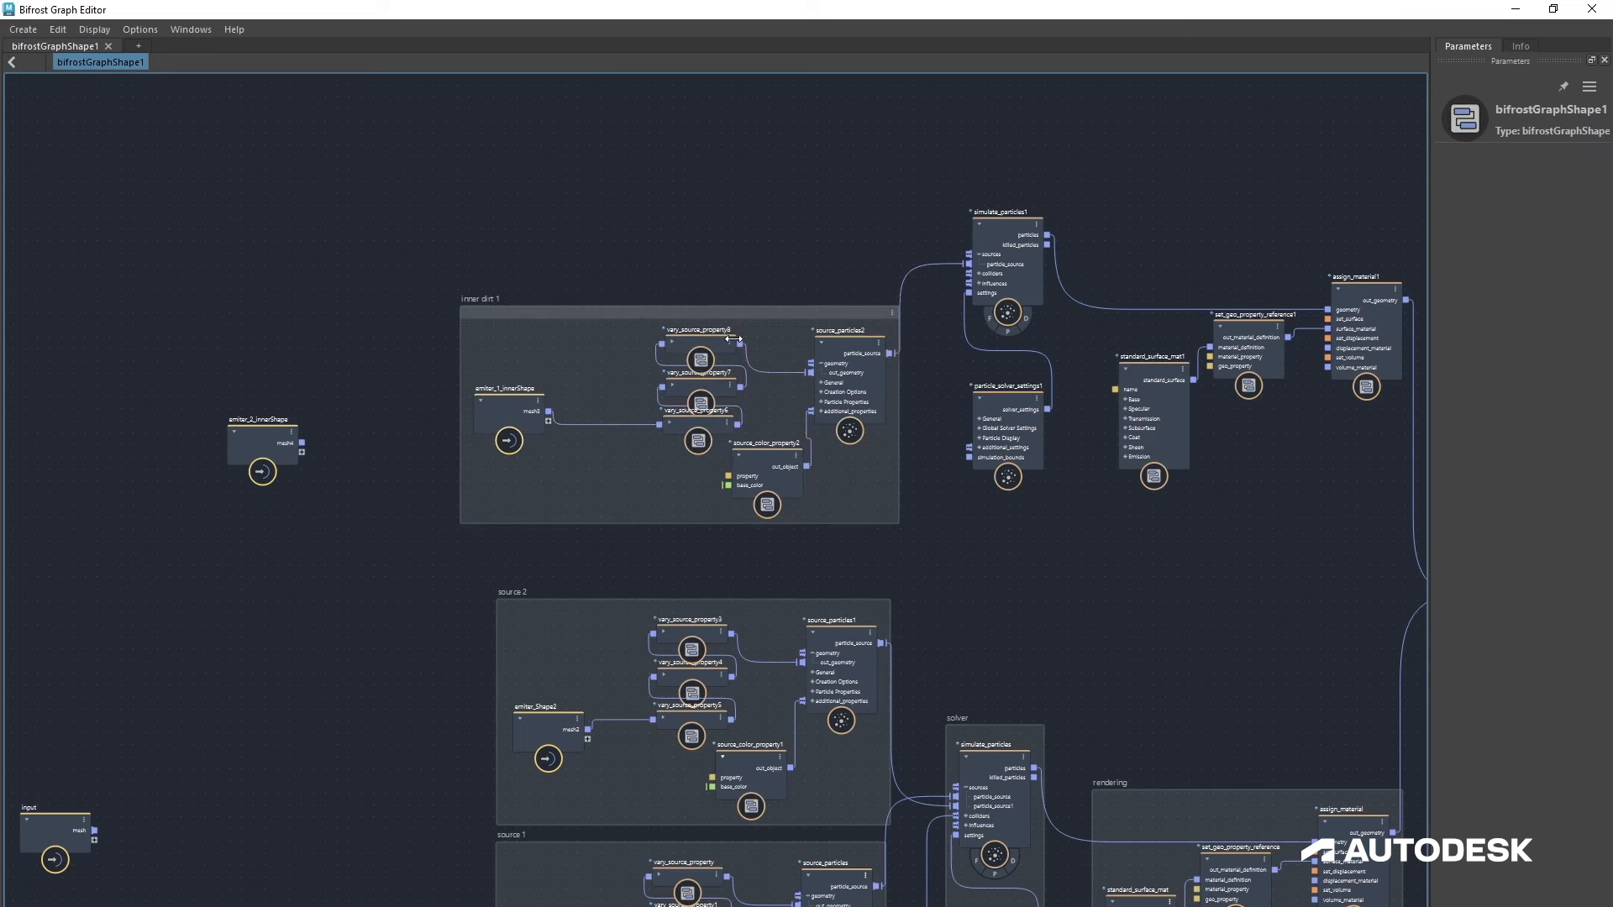
left_click(893, 311)
left_click(924, 359)
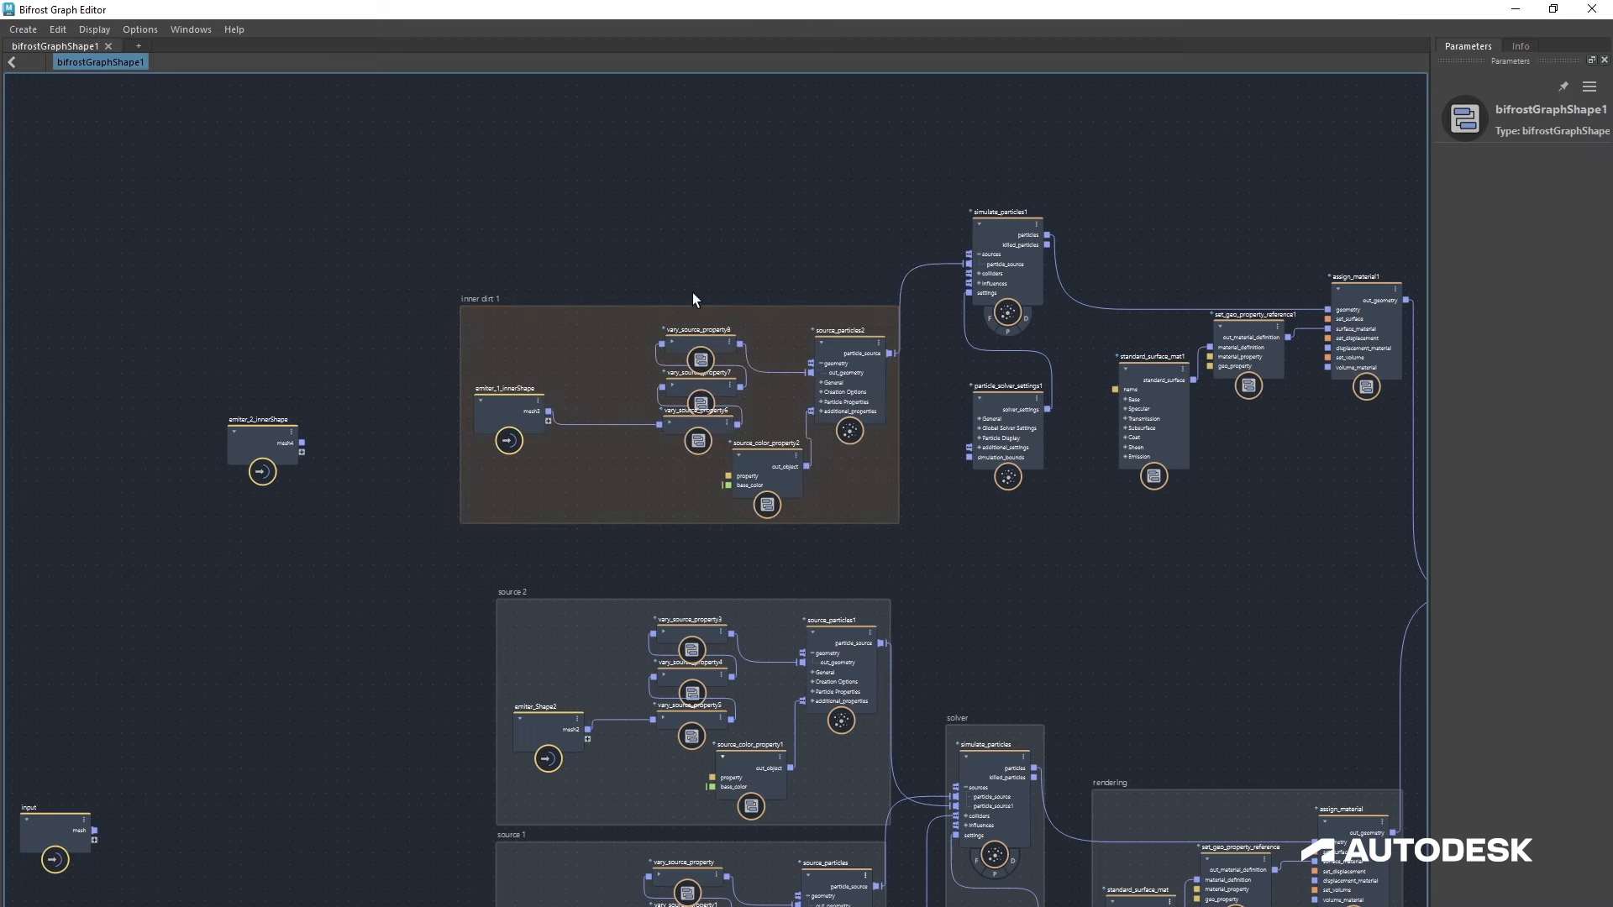
mouse_move(702, 318)
left_mouse_down()
mouse_move(718, 305)
mouse_move(706, 291)
left_mouse_up()
middle_click_drag(975, 561, 916, 608)
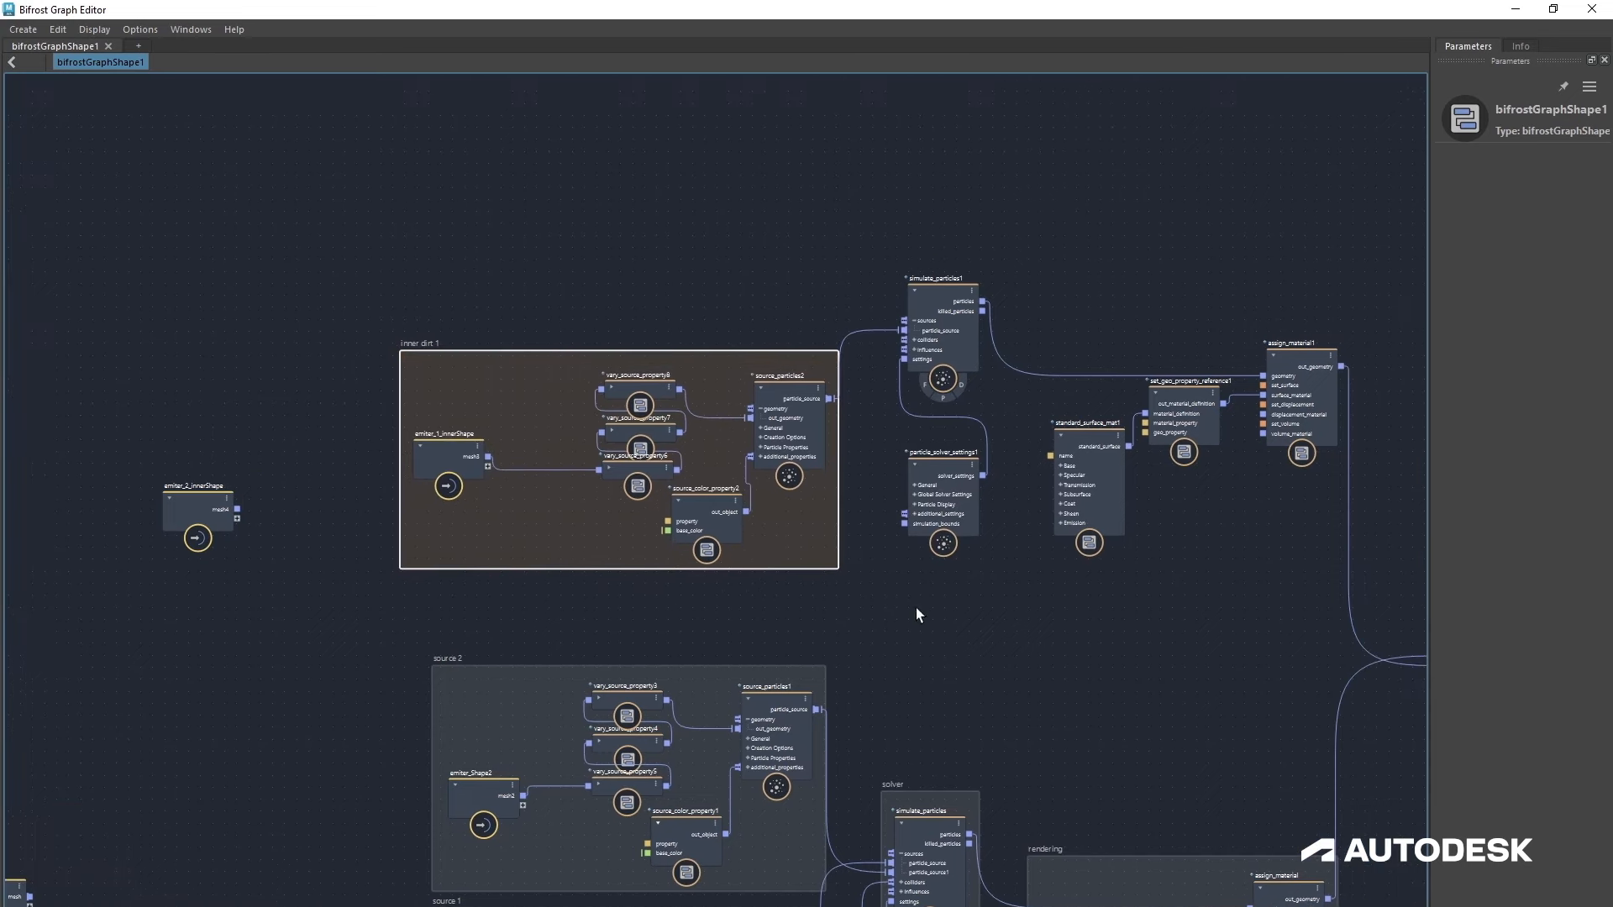
Step: Duplicate the inner dirt backdrop with its nodes and place the copy above the original
left_click_drag(353, 320, 794, 570)
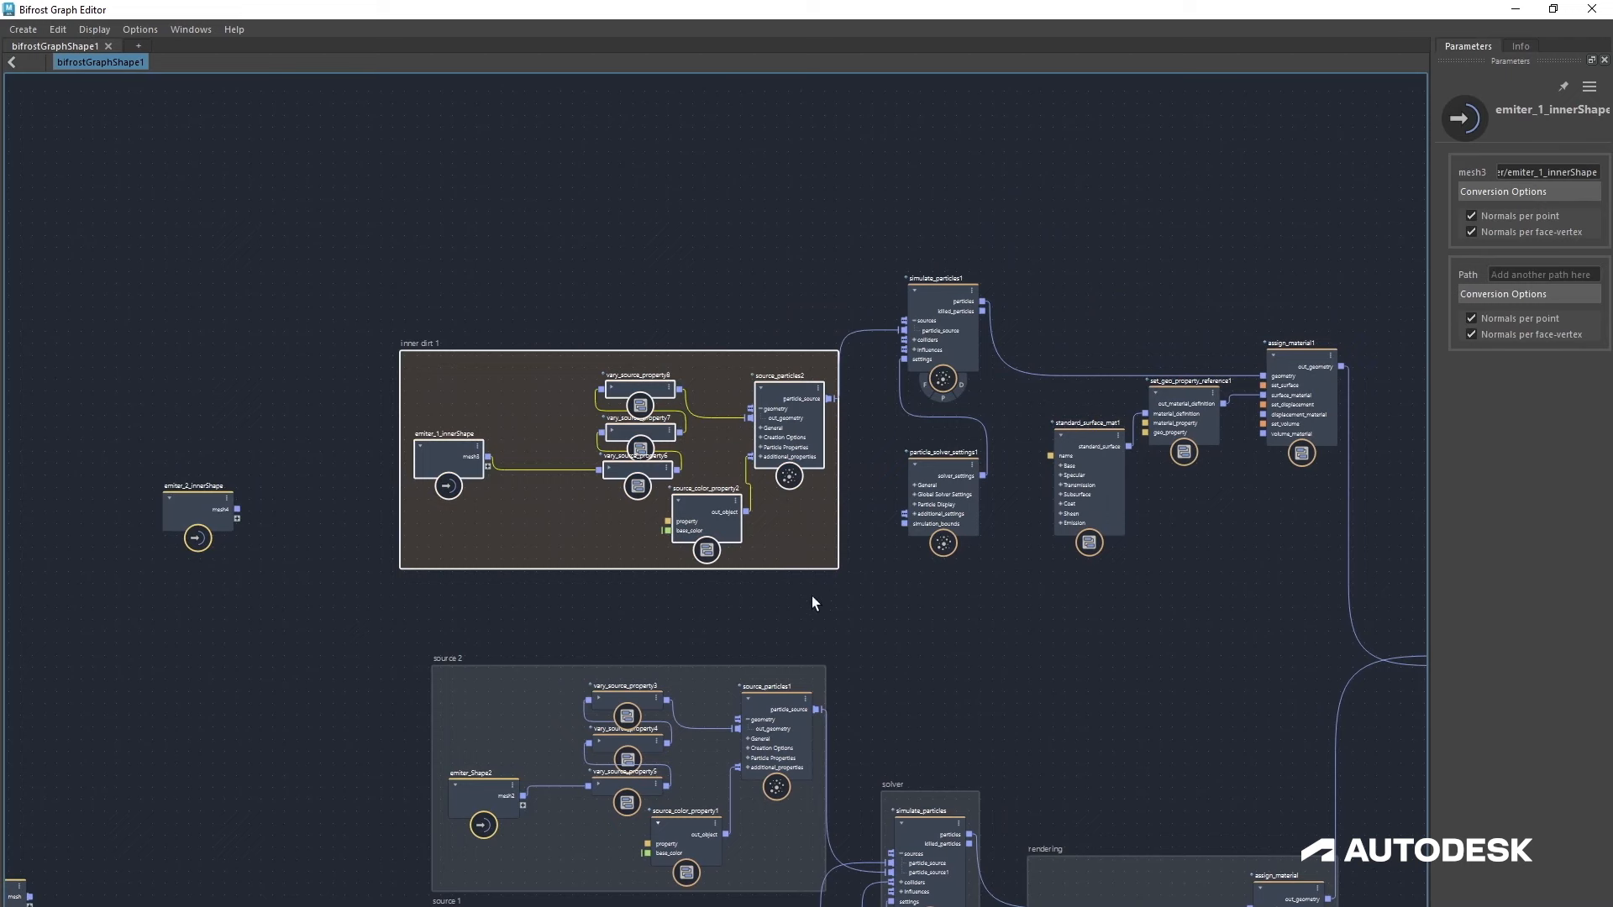
middle_click_drag(813, 602, 837, 756)
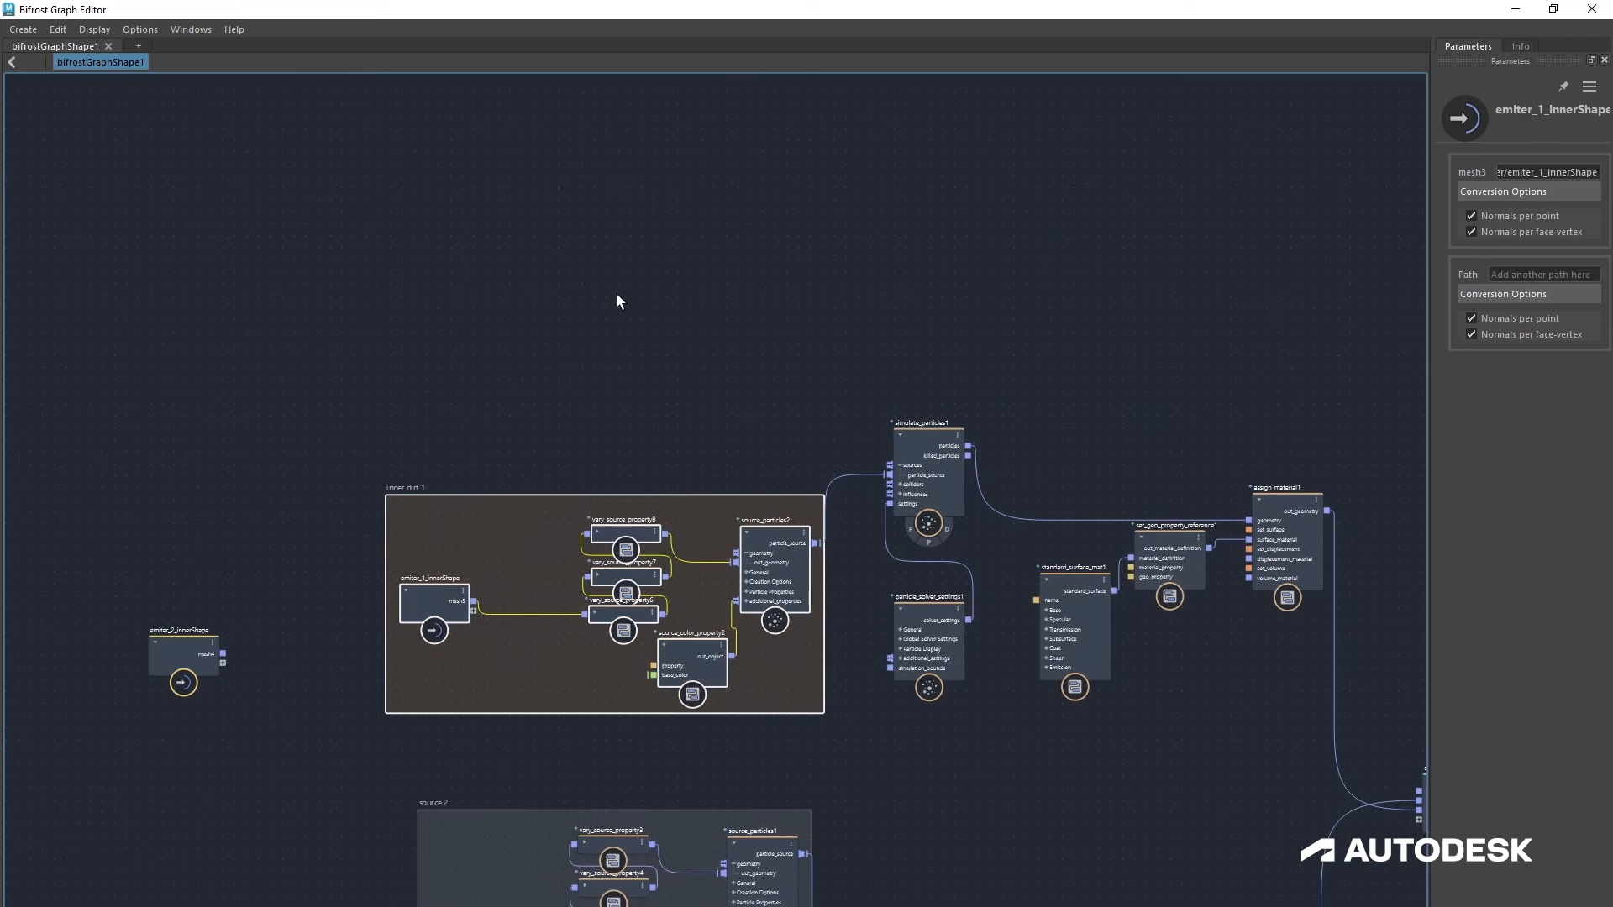
key("ctrl+v")
left_click_drag(655, 229, 449, 219)
left_click(844, 296)
Step: Set source_particles3's start frame to 11 and adjust its end frame
left_click(773, 269)
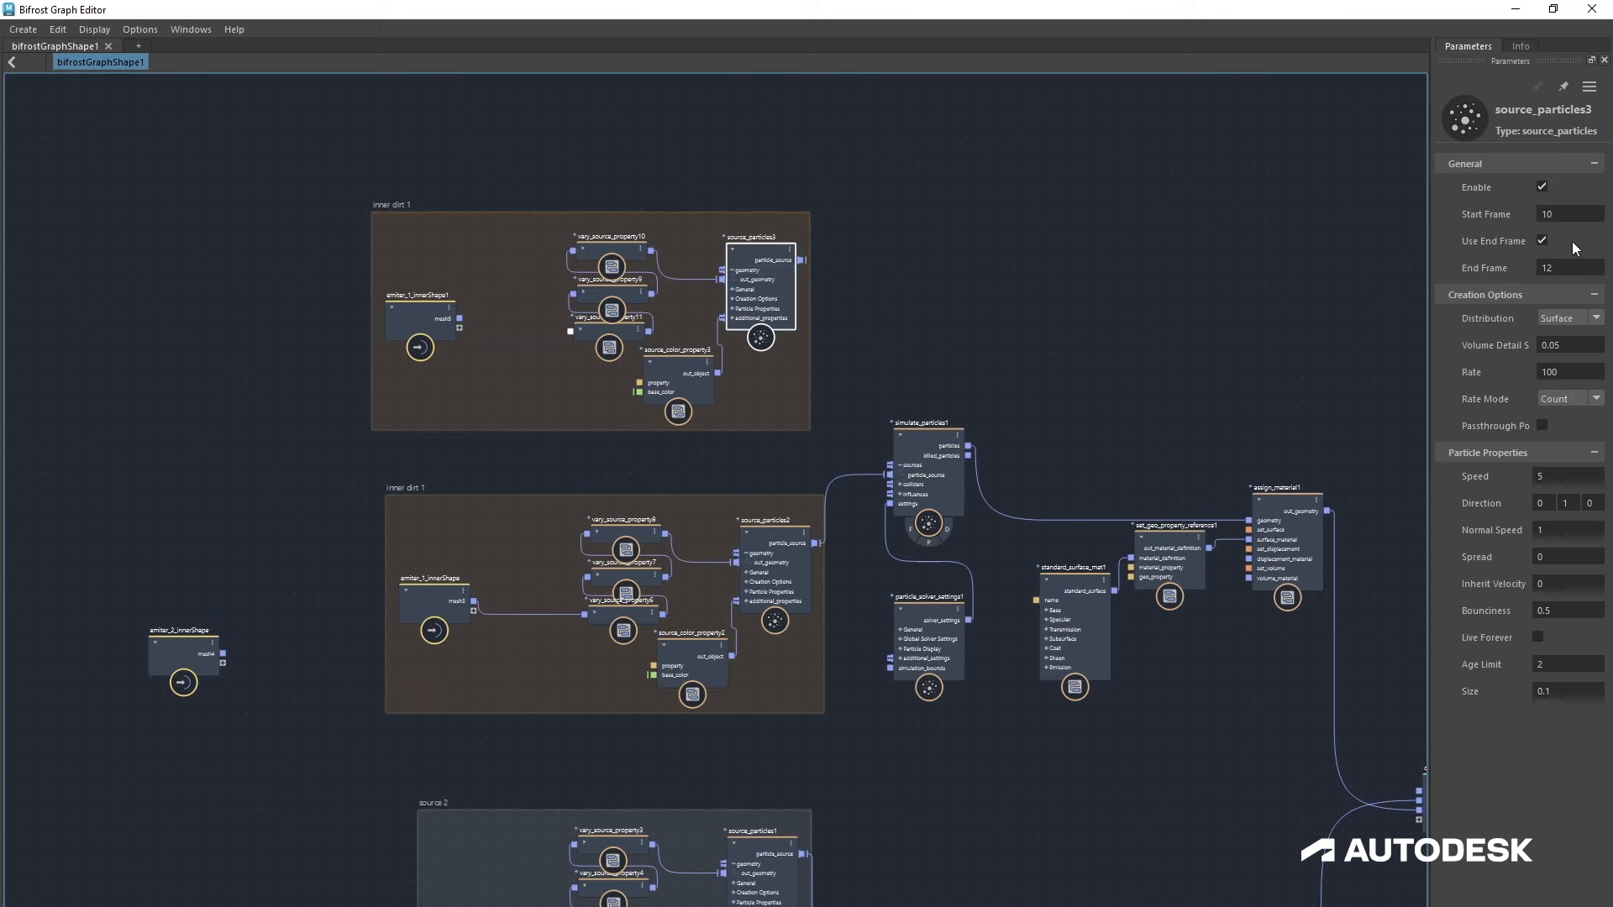
left_click(1577, 214)
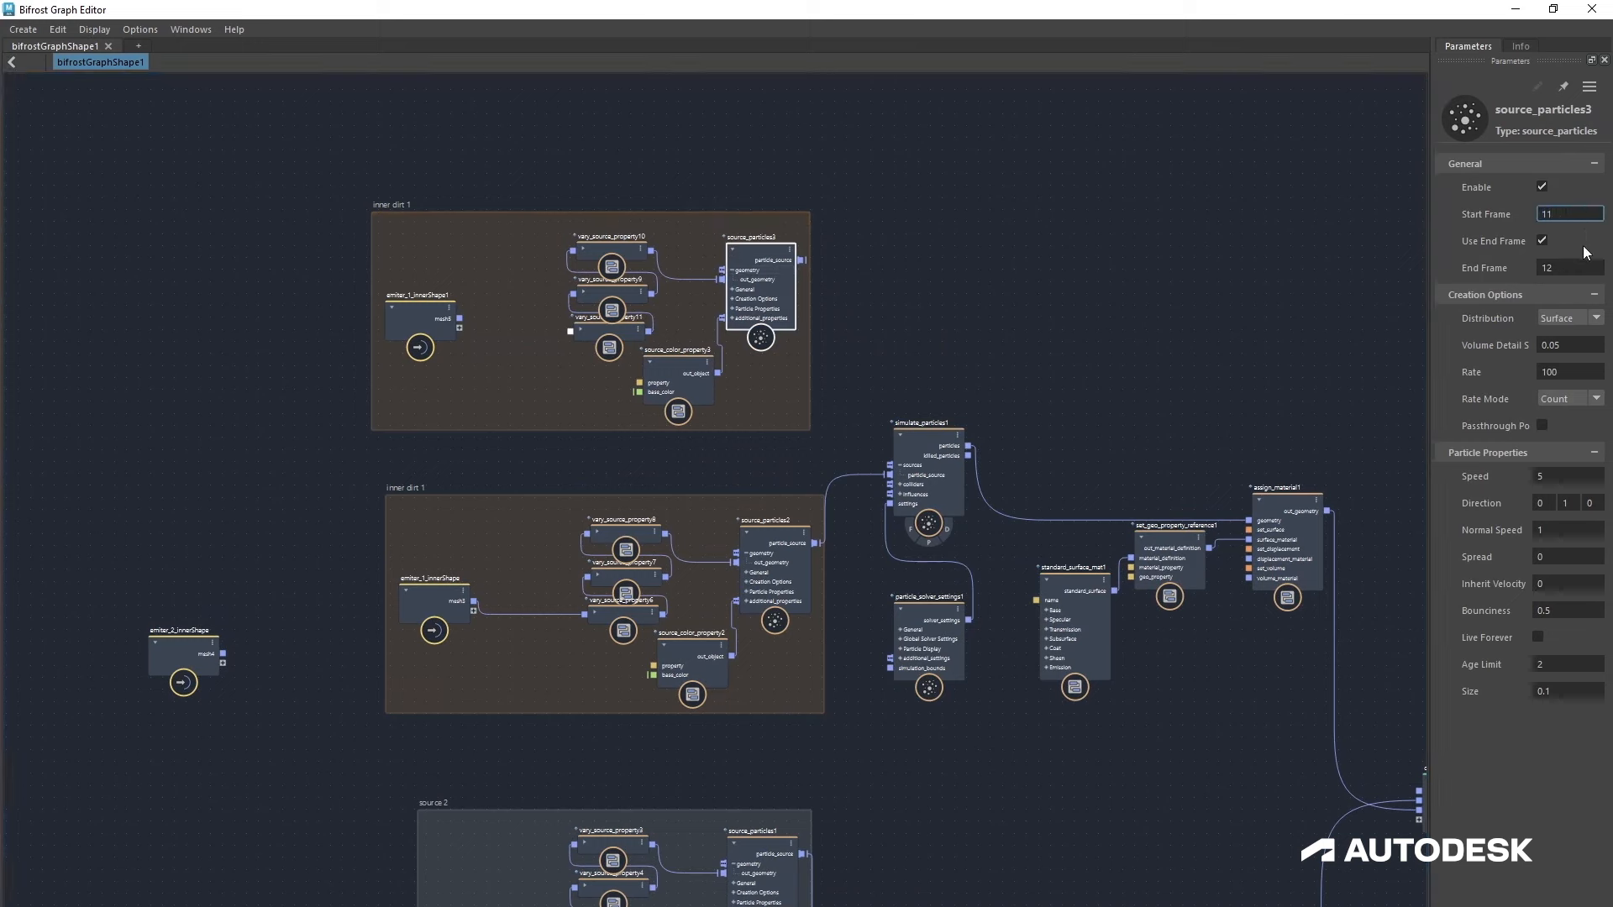
left_click(1573, 268)
Step: Place emitter_2_innerShape in the copied backdrop and connect its mesh to the copied vary_source nodes
left_click_drag(164, 667, 580, 346)
left_click(427, 323)
left_click(579, 329)
Step: Group simulate_particles1 and particle_solver_settings1 inside a solver backdrop
left_click_drag(800, 260, 889, 485)
left_click_drag(859, 361, 969, 693)
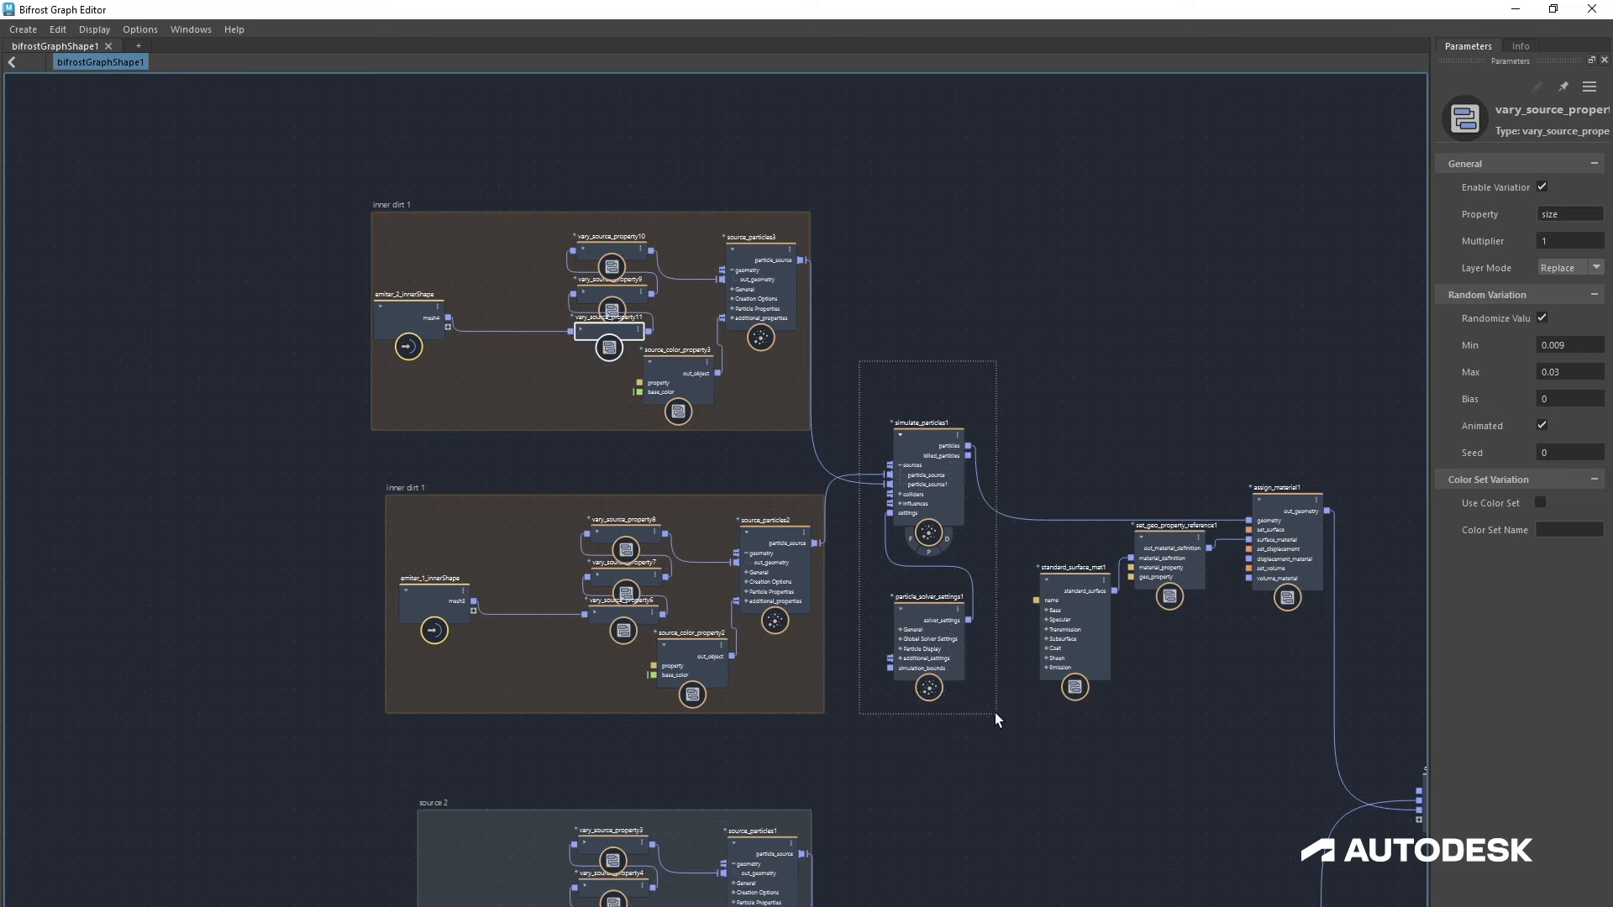
right_click(994, 713)
left_click(1012, 690)
middle_click_drag(1086, 711, 914, 721, "alt")
Step: Group the second material and assign nodes in a backdrop titled rendering 2
scroll(914, 721, "up", 1)
left_click_drag(852, 422, 1201, 718)
right_click(1073, 638)
left_click(1100, 657)
type("rendering 2")
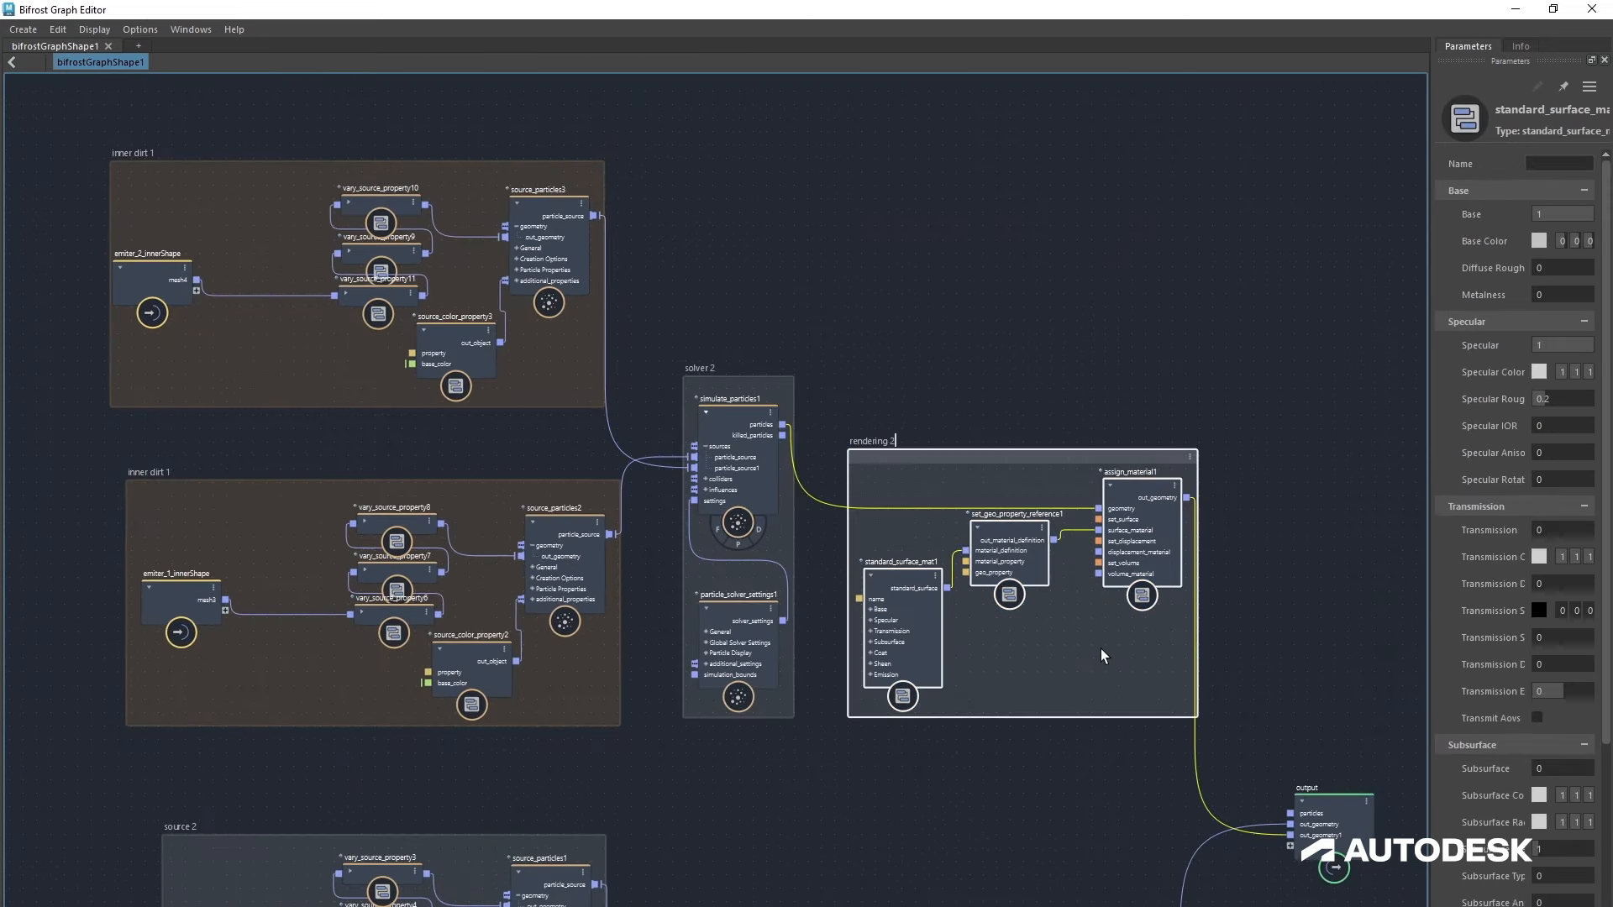
Step: Wrap the original source, solver and rendering groups in a backdrop titled Outer spray
left_click(1253, 701)
scroll(840, 757, "down", 4)
middle_click_drag(747, 798, 767, 488, "alt")
scroll(734, 491, "up", 1)
left_click_drag(314, 437, 1076, 886)
right_click(812, 532)
left_click(865, 558)
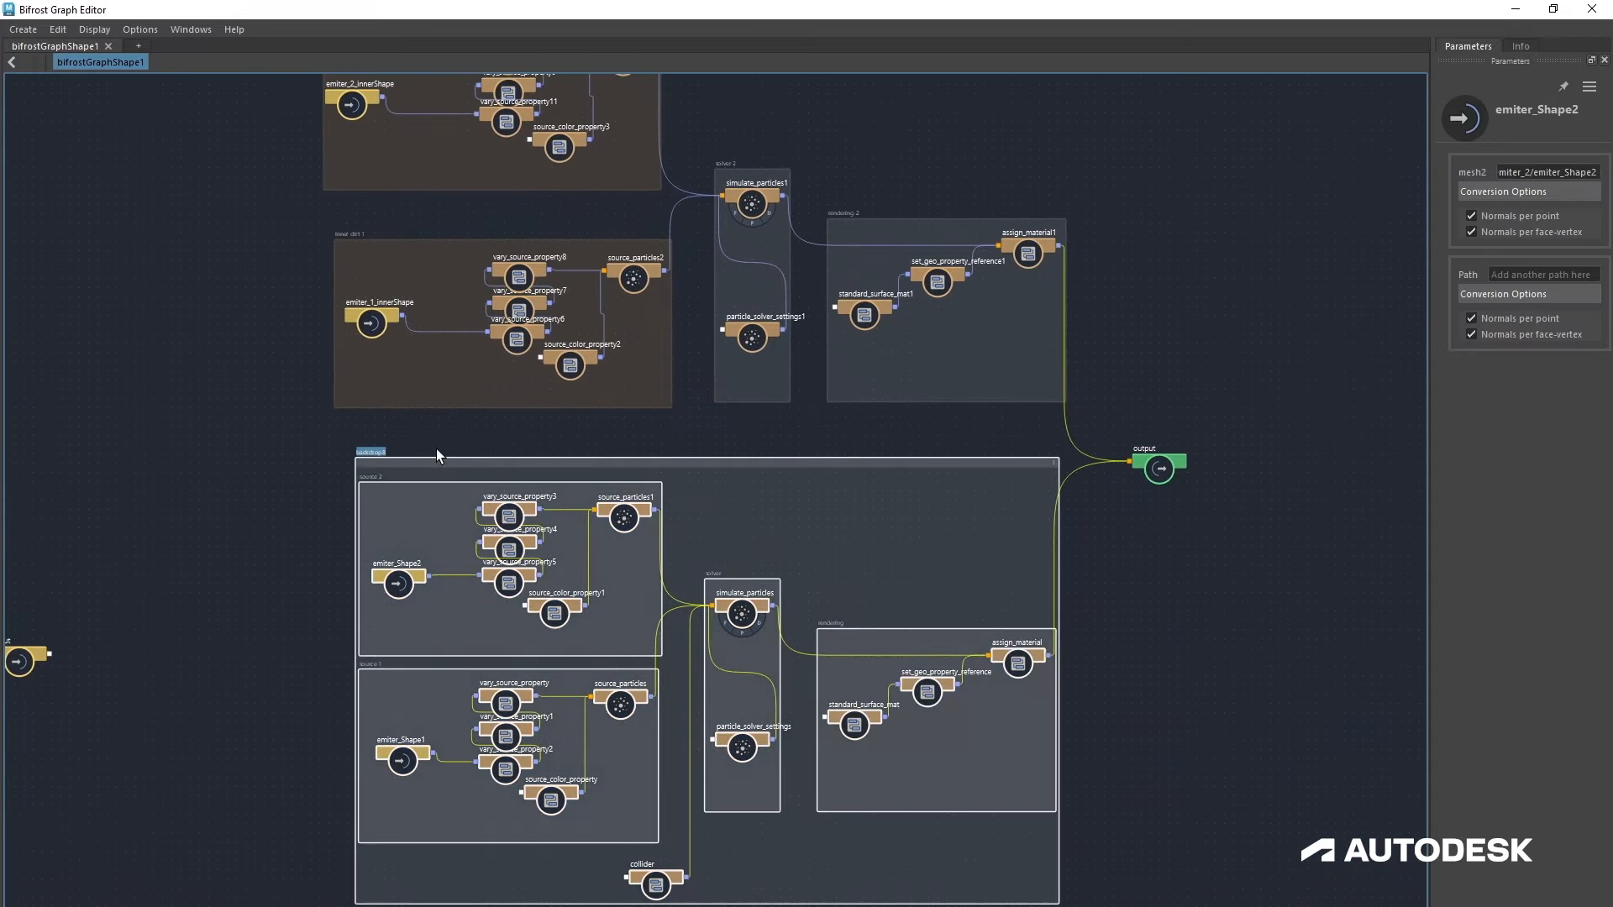
type("Outer spray")
Step: Wrap both inner dirt groups with the solver 2 and rendering 2 groups in a backdrop titled Inner dirt
middle_click_drag(274, 378, 337, 583, "alt")
mouse_move(366, 200)
left_mouse_down()
mouse_move(1063, 633)
mouse_move(1138, 628)
left_mouse_up()
right_click(862, 207)
left_click(899, 232)
type("Inner dirt")
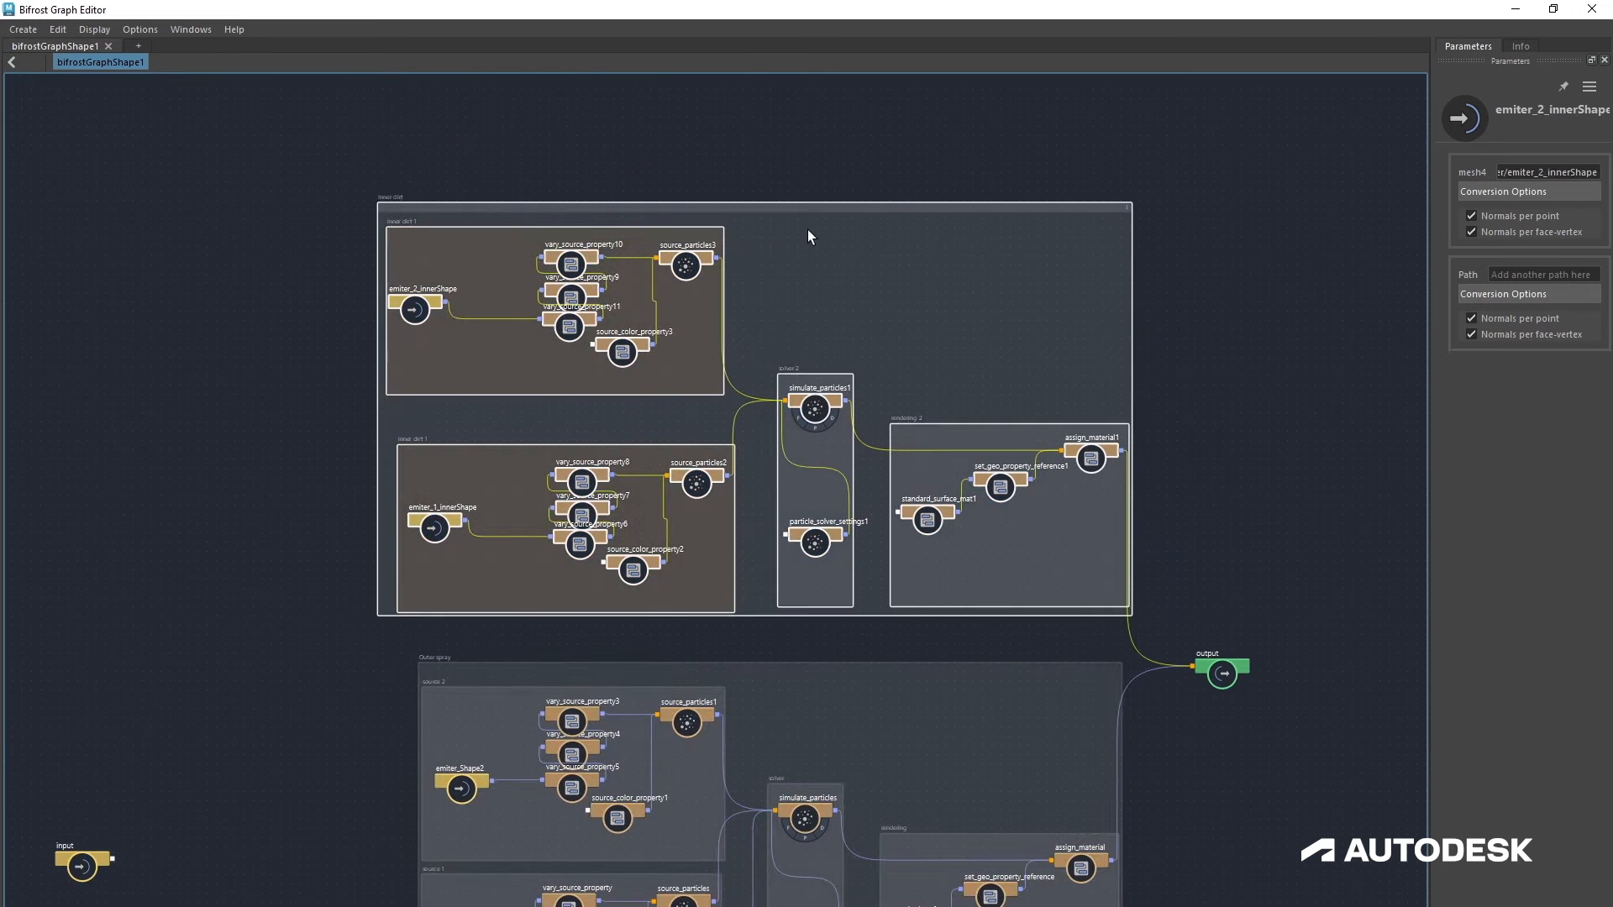
Step: Colour the Inner dirt backdrop blue and the Outer spray backdrop purple
left_click(812, 231)
left_click_drag(980, 207, 1007, 196)
left_click(1154, 199)
left_click(1179, 293)
middle_click_drag(1120, 672, 1048, 386, "alt")
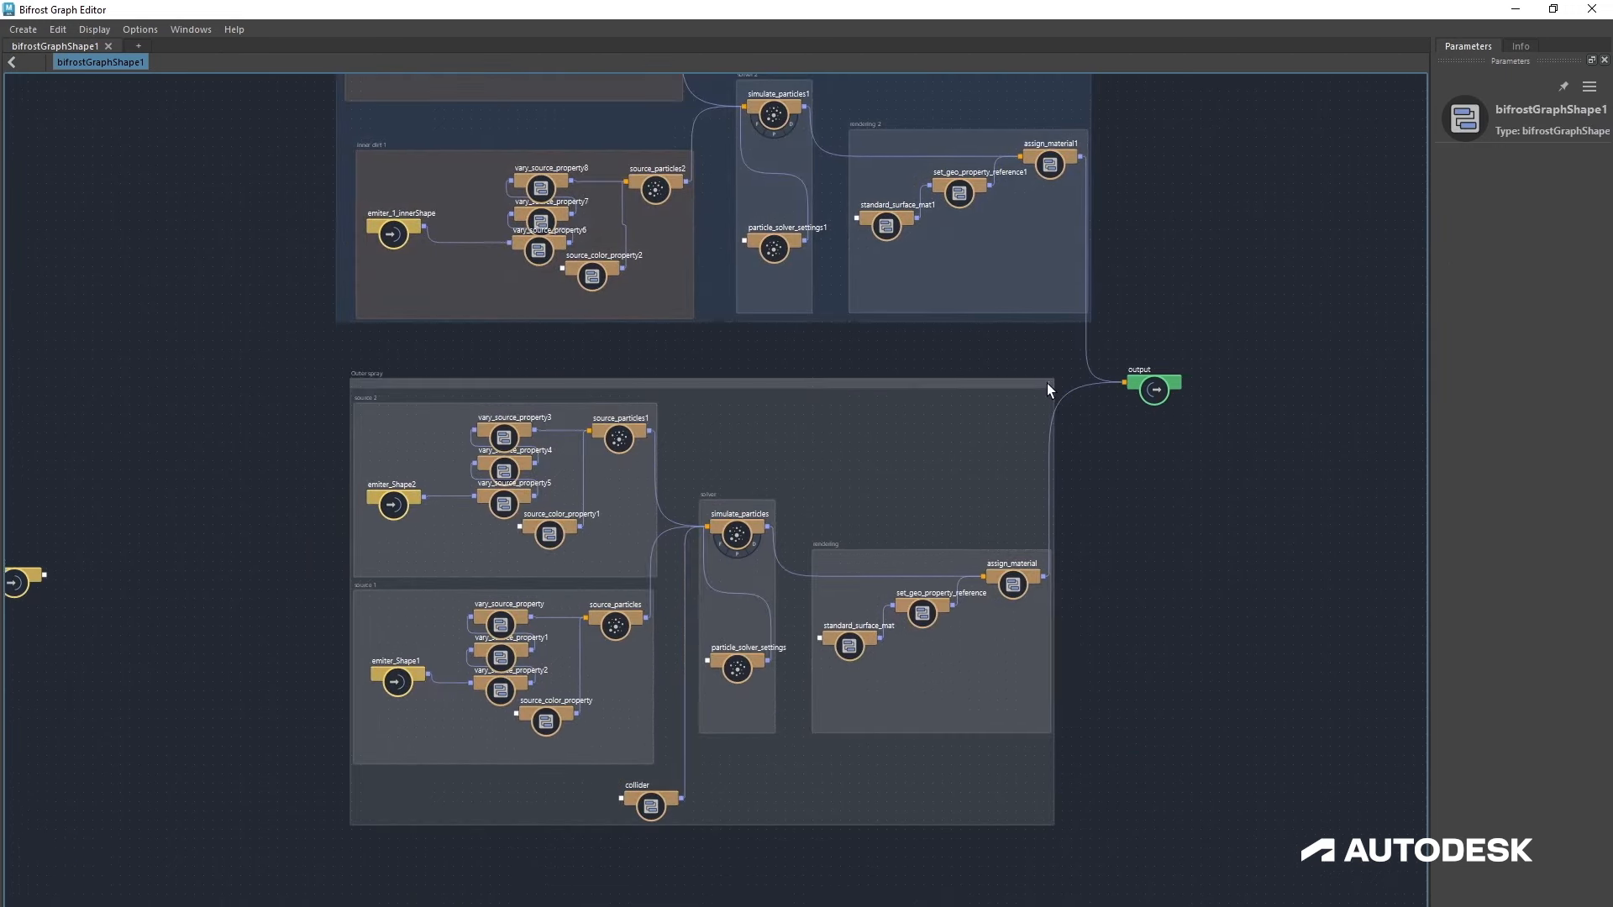
left_click(1047, 383)
left_click(1075, 496)
Step: Resize and tidy the Outer spray backdrop and its nested groups around their nodes
scroll(1127, 529, "down", 2)
right_click_drag(1127, 529, 1210, 479, "alt")
middle_click_drag(1210, 479, 1102, 670, "alt")
left_click_drag(1039, 602, 1120, 614)
middle_click_drag(1022, 689, 1006, 524, "alt")
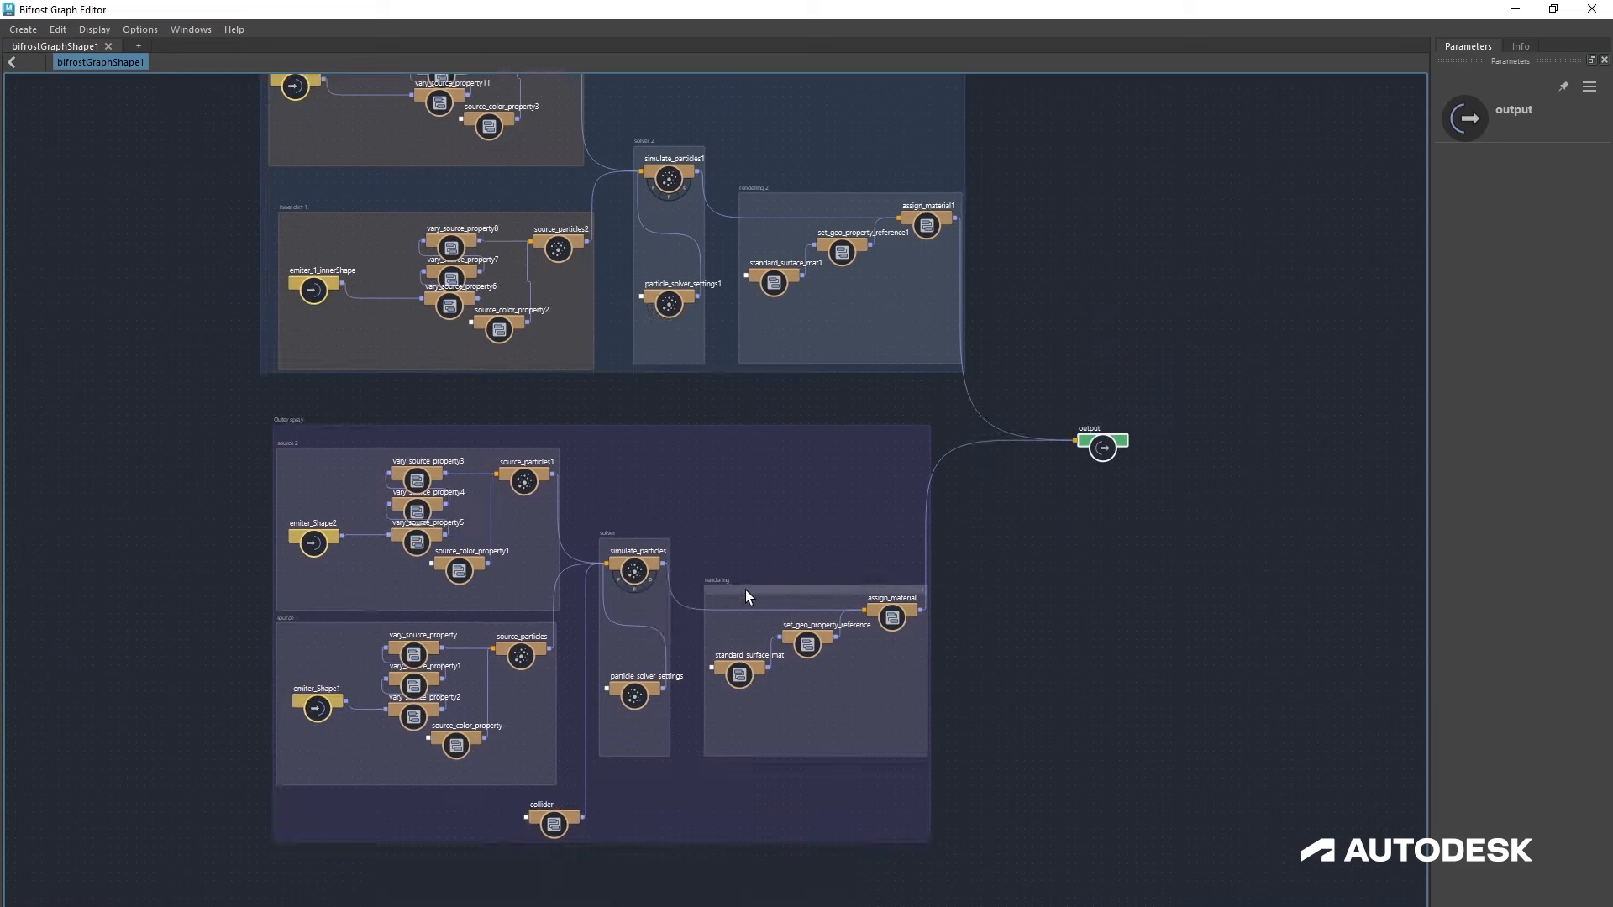
left_click_drag(744, 591, 745, 456)
left_click_drag(627, 545, 629, 461)
left_click_drag(490, 785, 487, 763)
mouse_move(460, 611)
left_mouse_down()
mouse_move(463, 590)
mouse_move(477, 604)
left_mouse_up()
left_click_drag(569, 819, 610, 716)
left_click_drag(630, 843, 630, 750)
middle_click_drag(1021, 583, 1093, 780, "alt")
Step: Resize and rearrange the nested groups inside the Inner dirt backdrop
left_click_drag(729, 358, 699, 209)
left_click_drag(721, 246, 705, 244)
left_click_drag(905, 388, 862, 210)
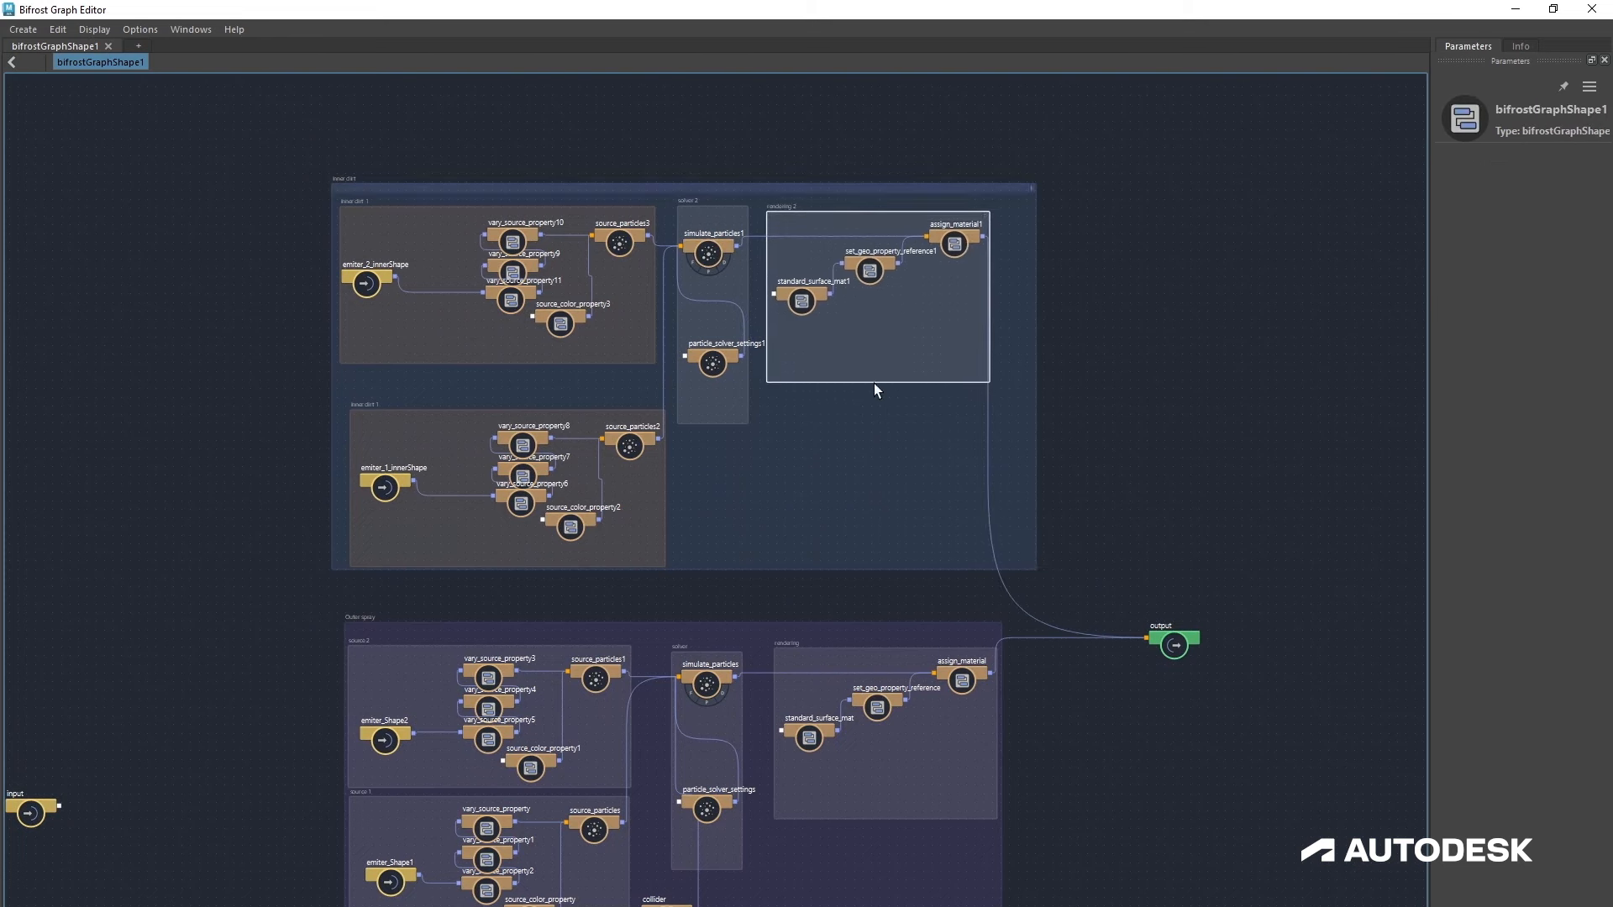
left_click_drag(874, 381, 874, 327)
left_click_drag(852, 820, 852, 768)
left_click_drag(562, 414, 551, 379)
left_click_drag(593, 569, 597, 543)
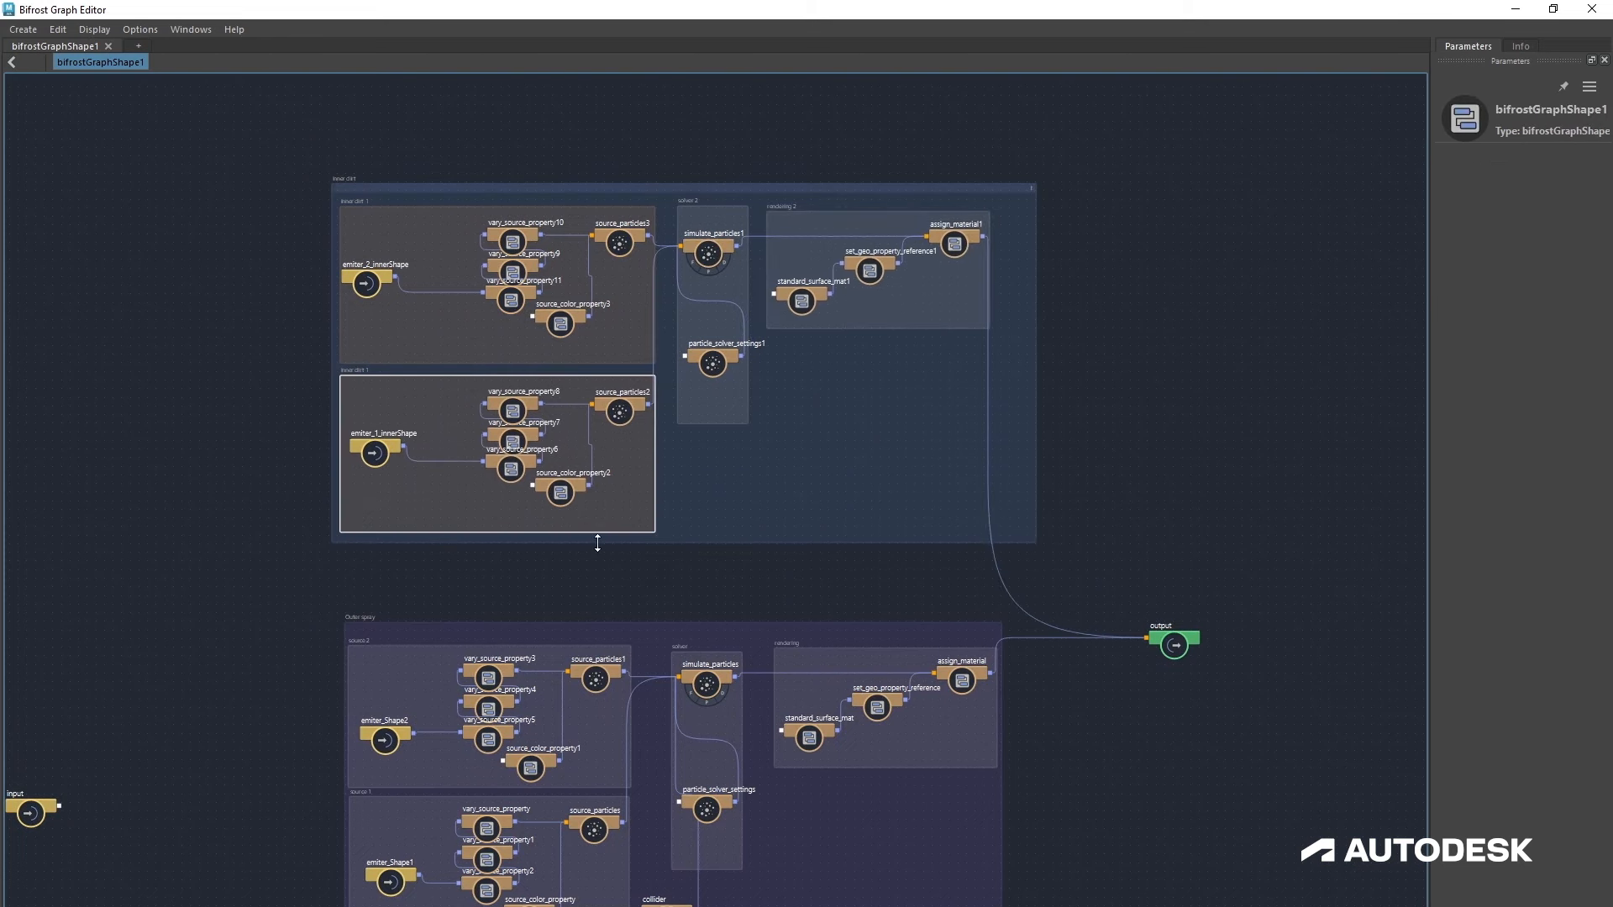
left_click_drag(770, 188, 785, 228)
left_click(1115, 390)
middle_click_drag(1108, 454, 952, 355, "alt")
Step: Dock the Bifrost Graph Editor below the camera viewport and resize the split between them
key("alt+Tab")
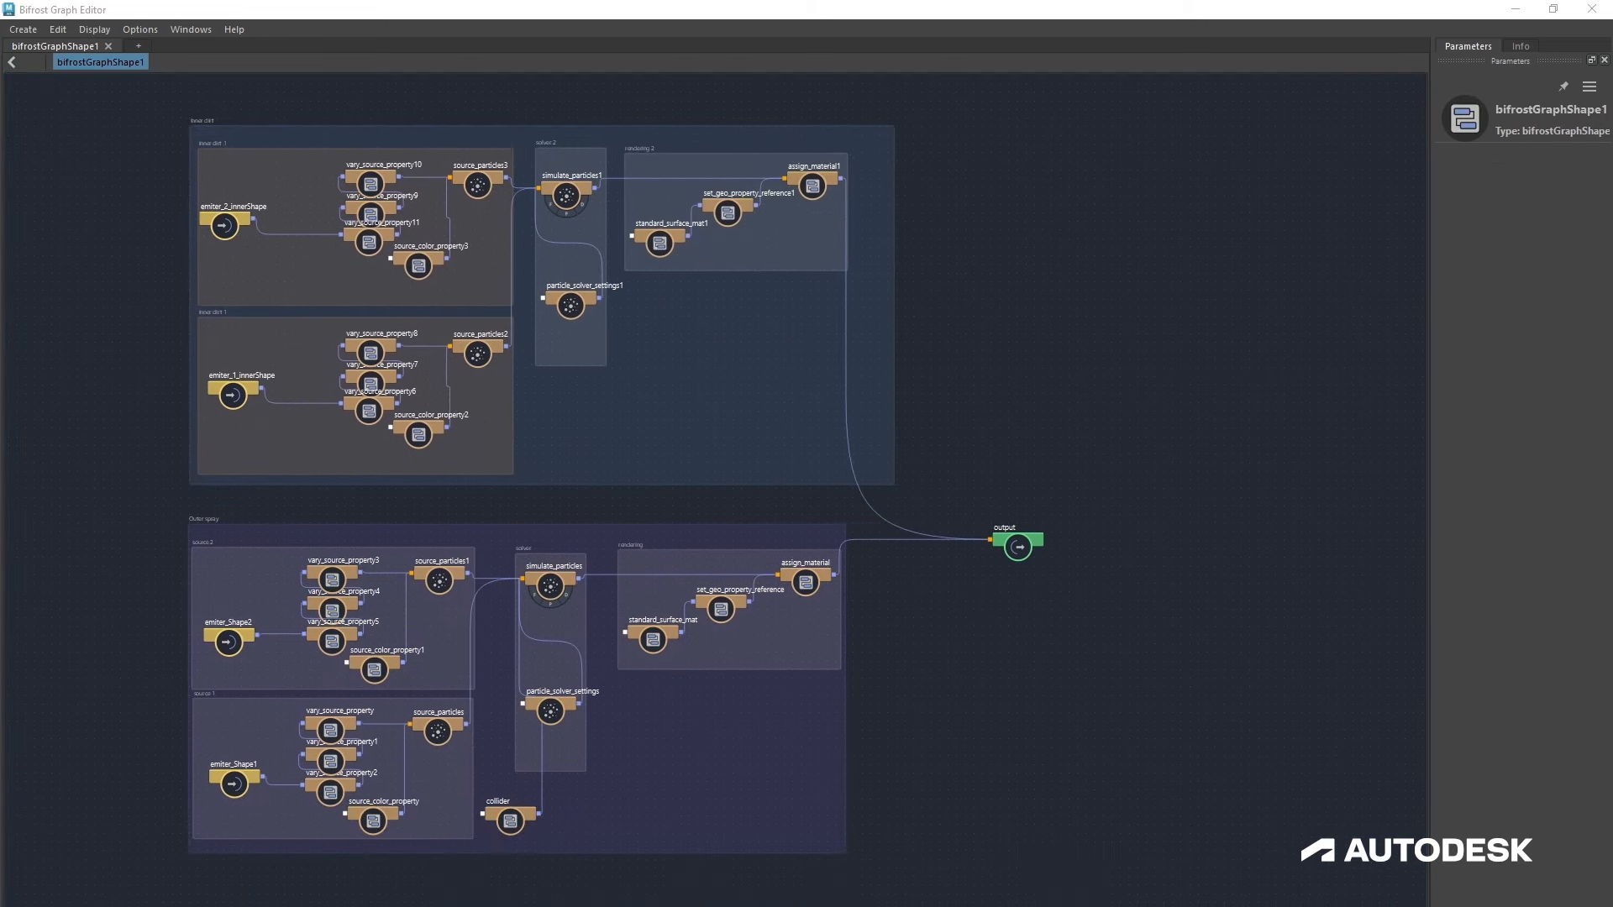
left_click_drag(1302, 8, 1147, 842)
left_click_drag(1126, 834, 901, 839)
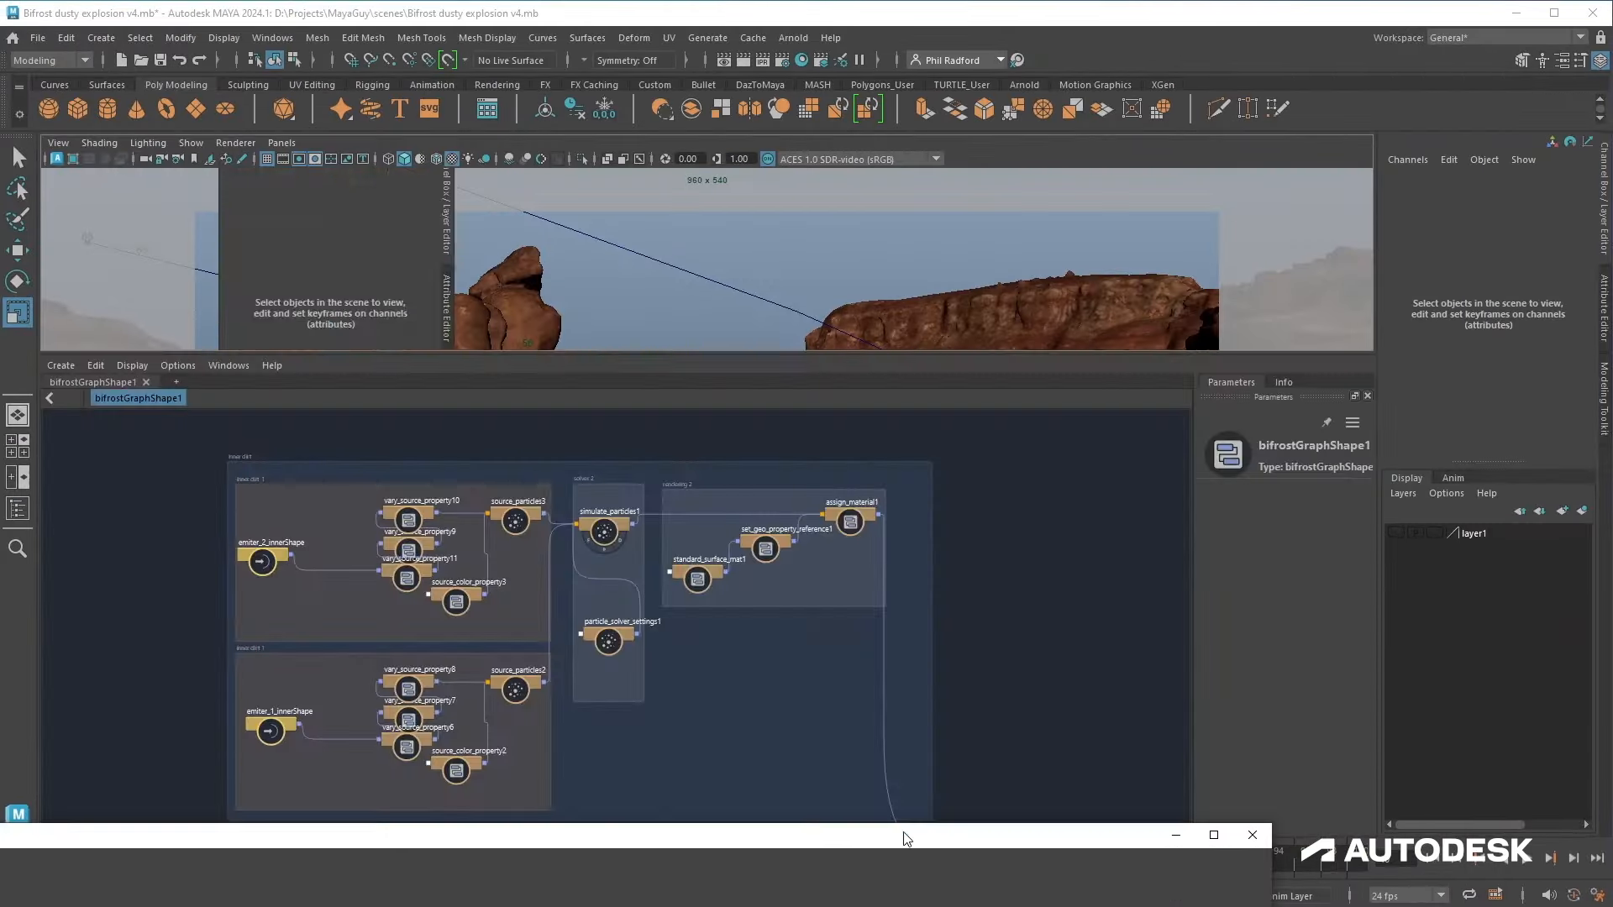
left_click_drag(965, 349, 964, 623)
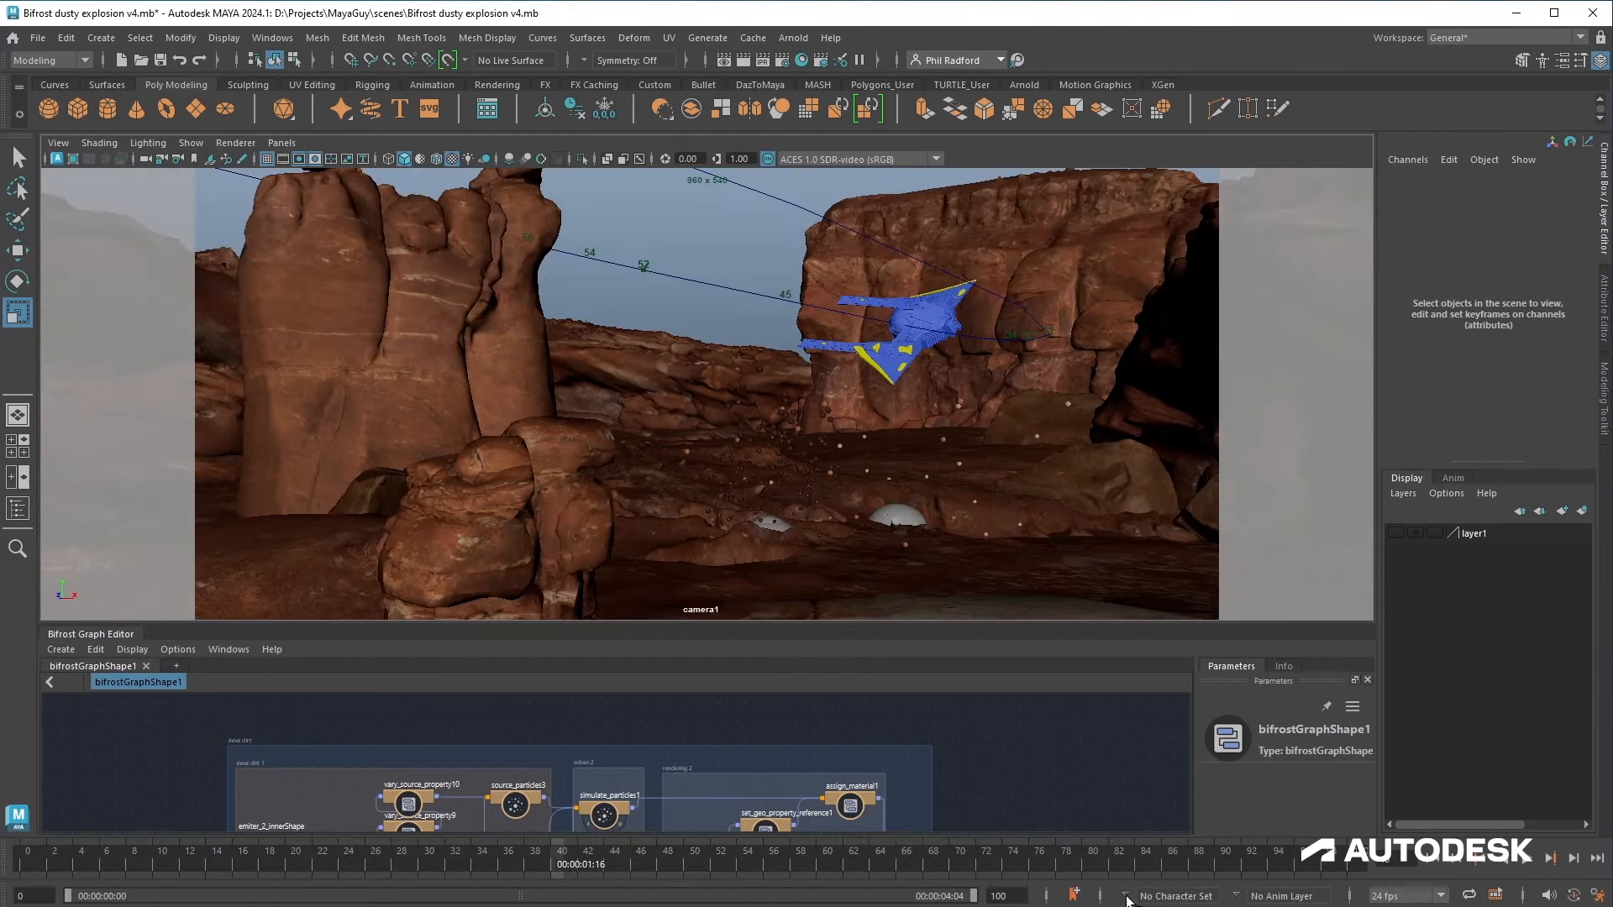
Step: Play back the particle simulation through the camera view
left_click(1434, 859)
left_click(1527, 860)
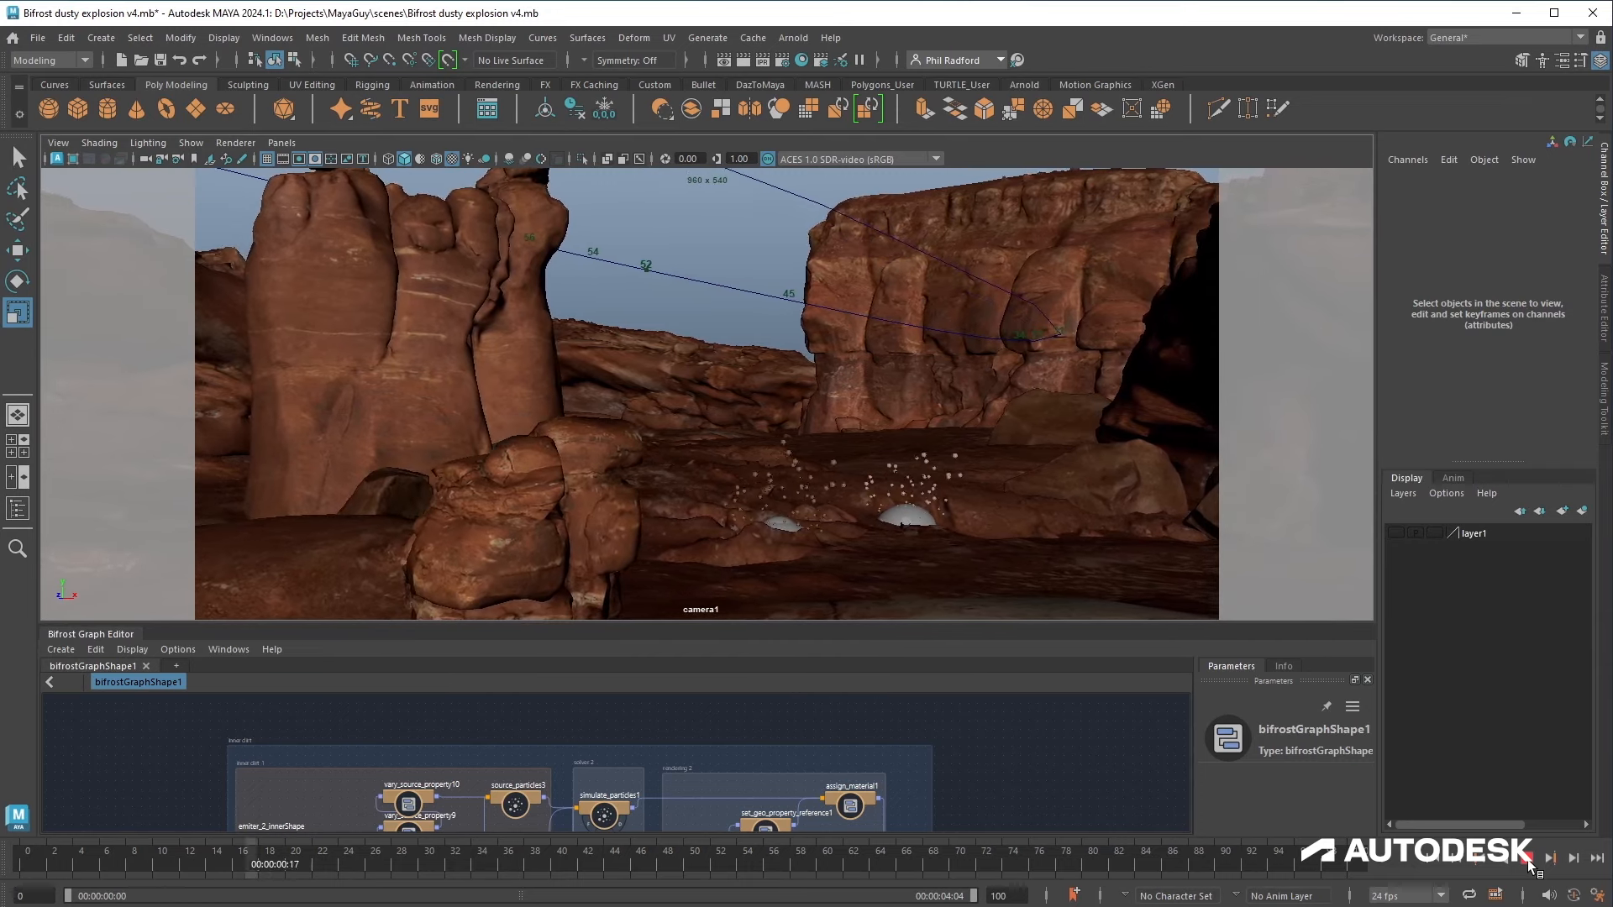
left_click(1527, 860)
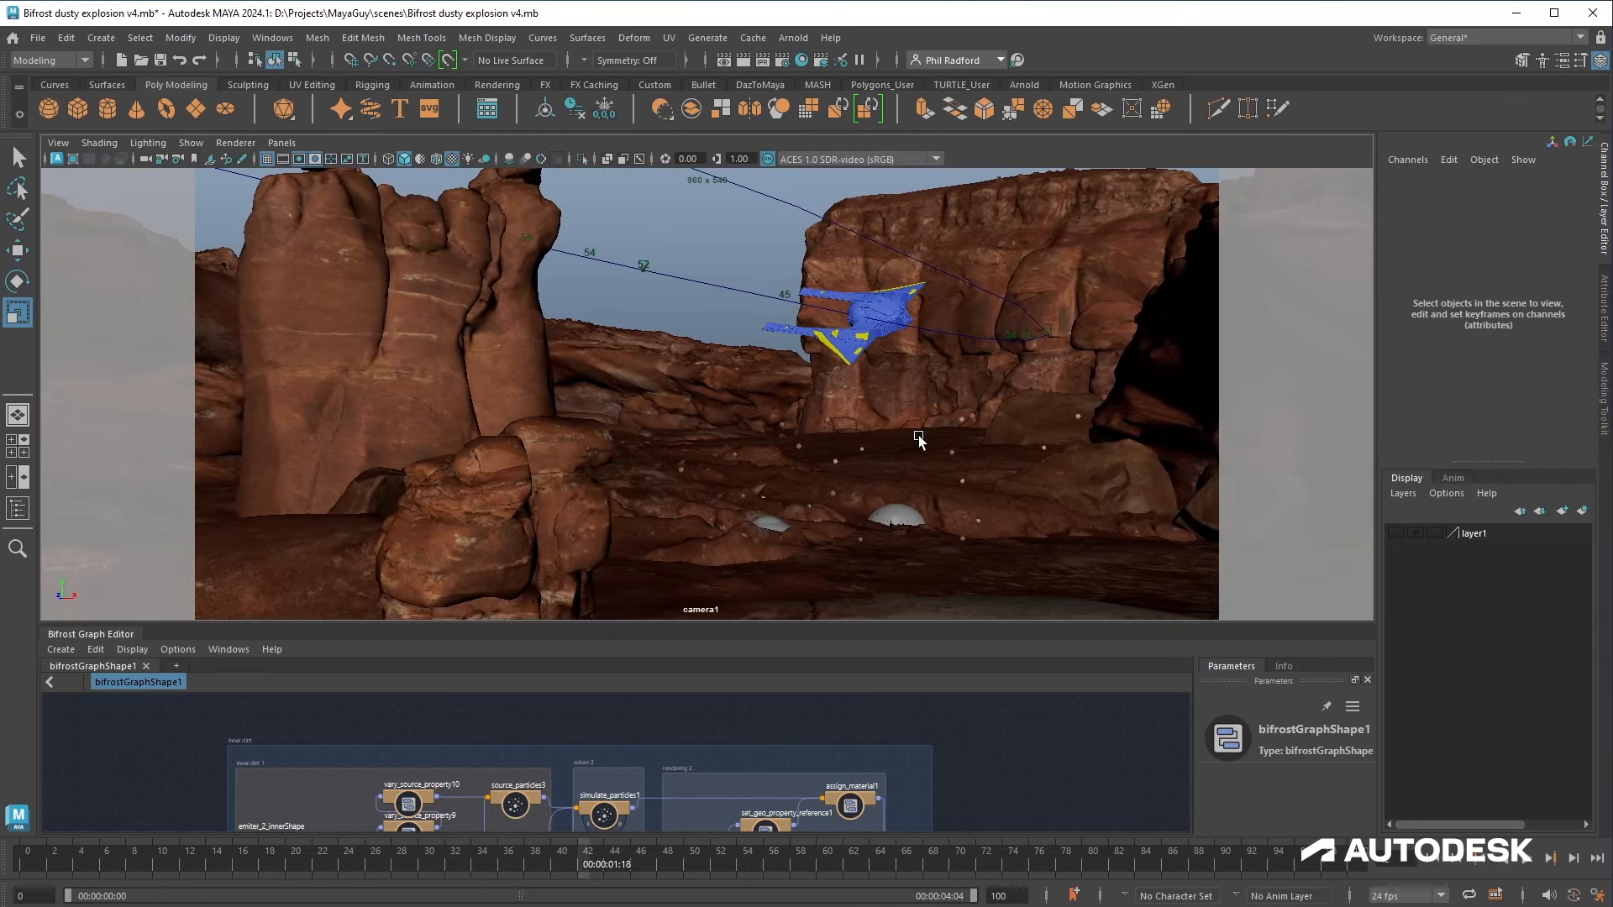
left_click(920, 467)
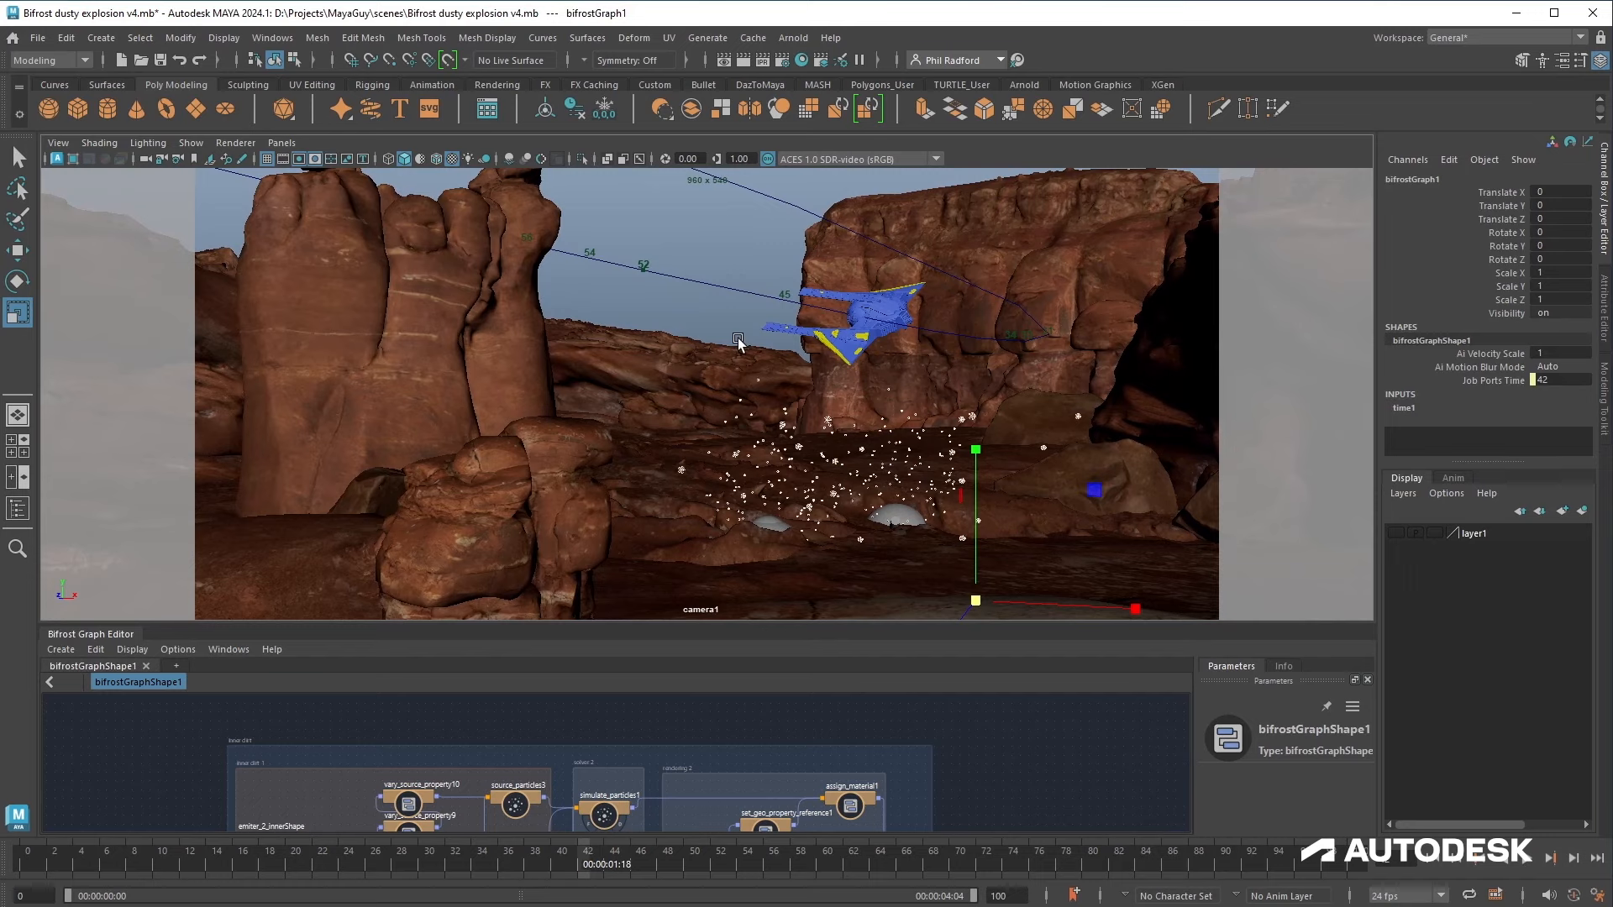
left_click(707, 249)
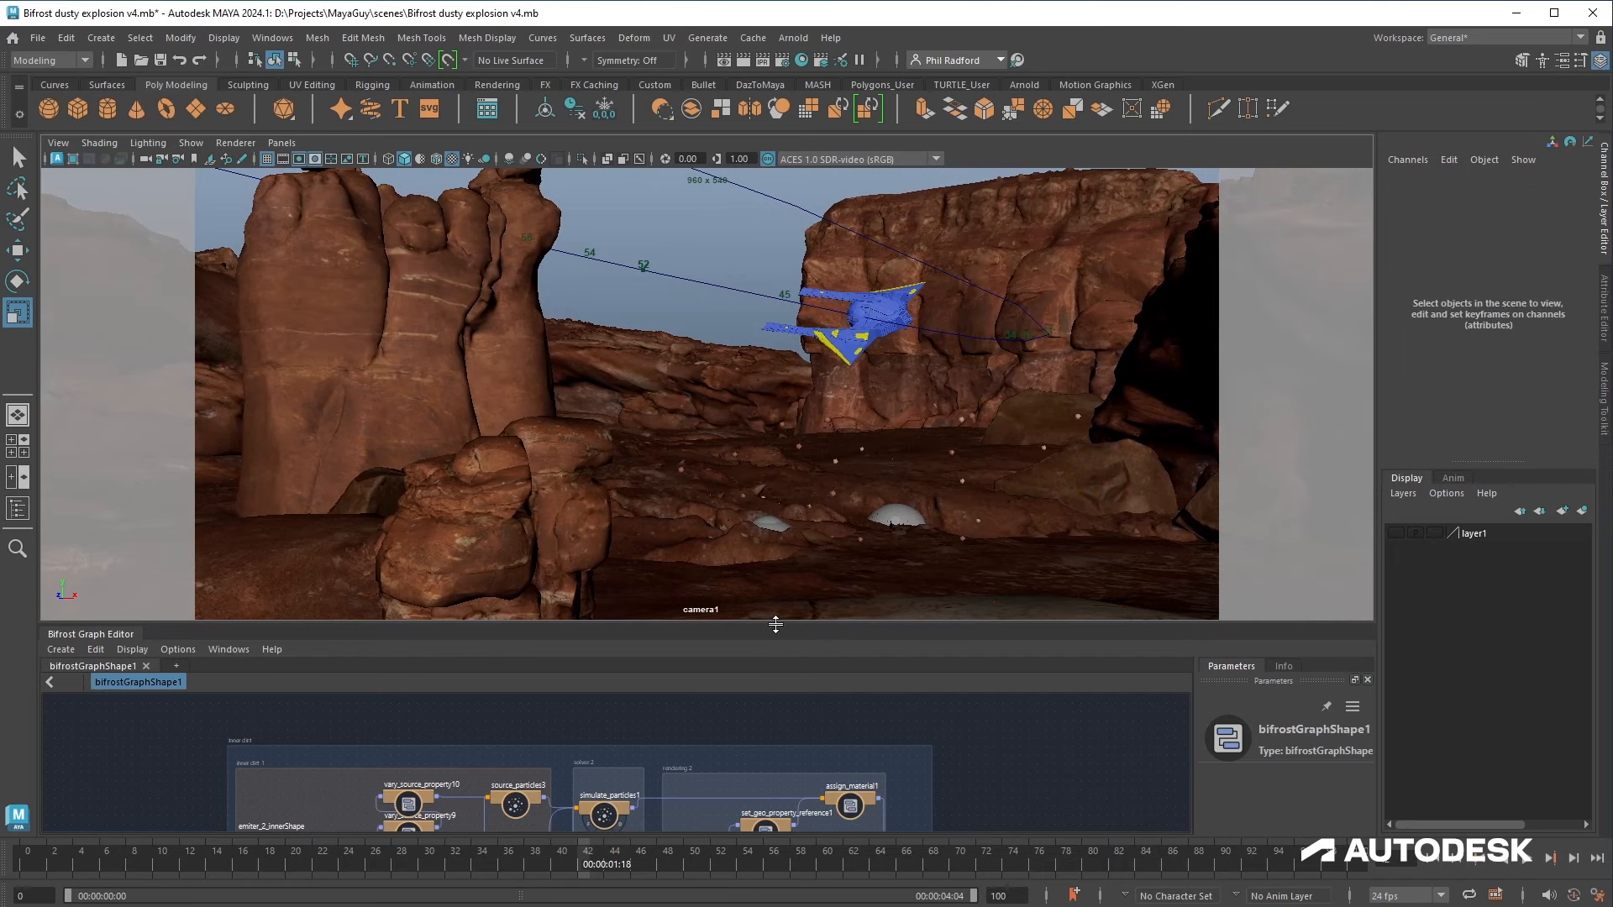
Step: Set the Inner dirt source_particles3 node's rate to 200 and replay the simulation
left_click_drag(774, 625, 774, 529)
middle_click_drag(620, 632, 615, 569)
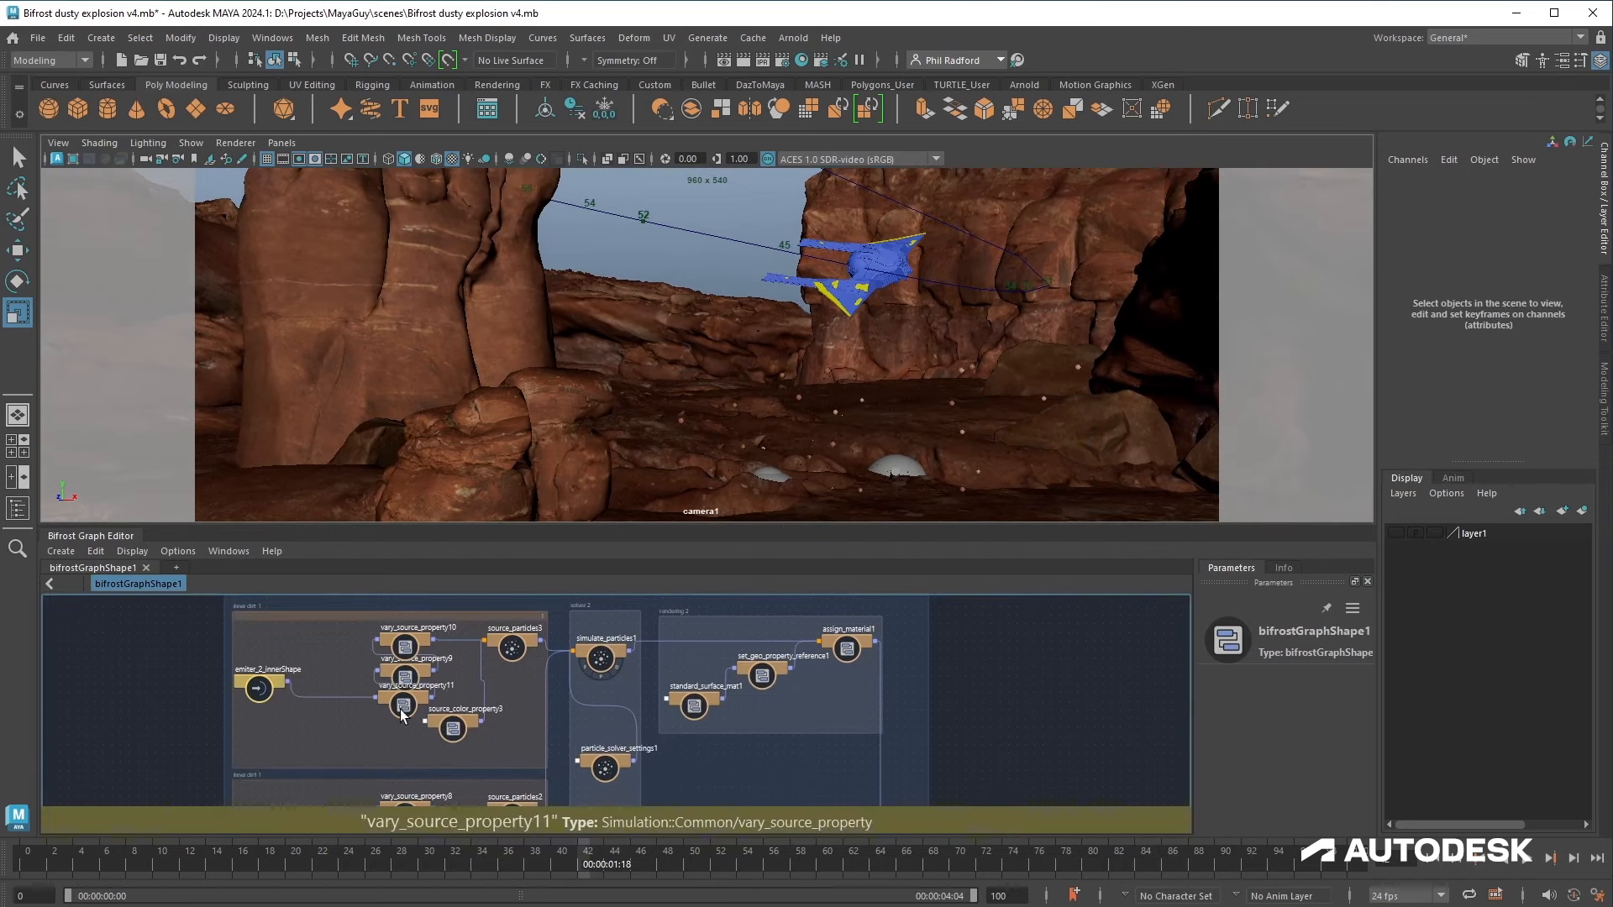
left_click(512, 647)
scroll(1269, 746, "down", 2)
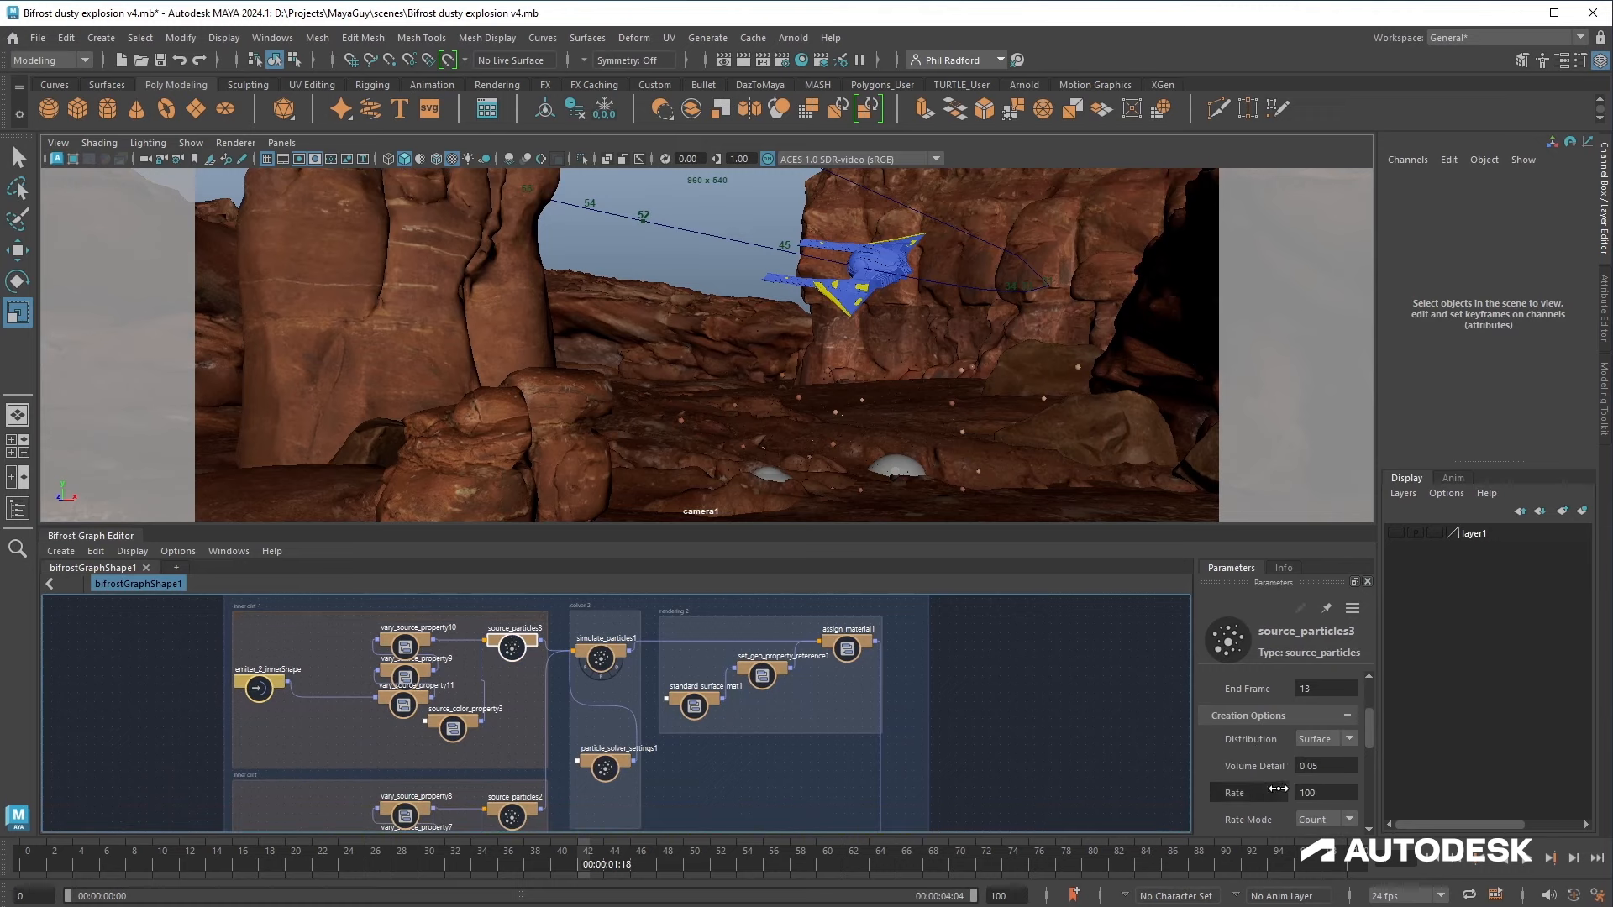
left_click(1330, 794)
type("200")
key("Return")
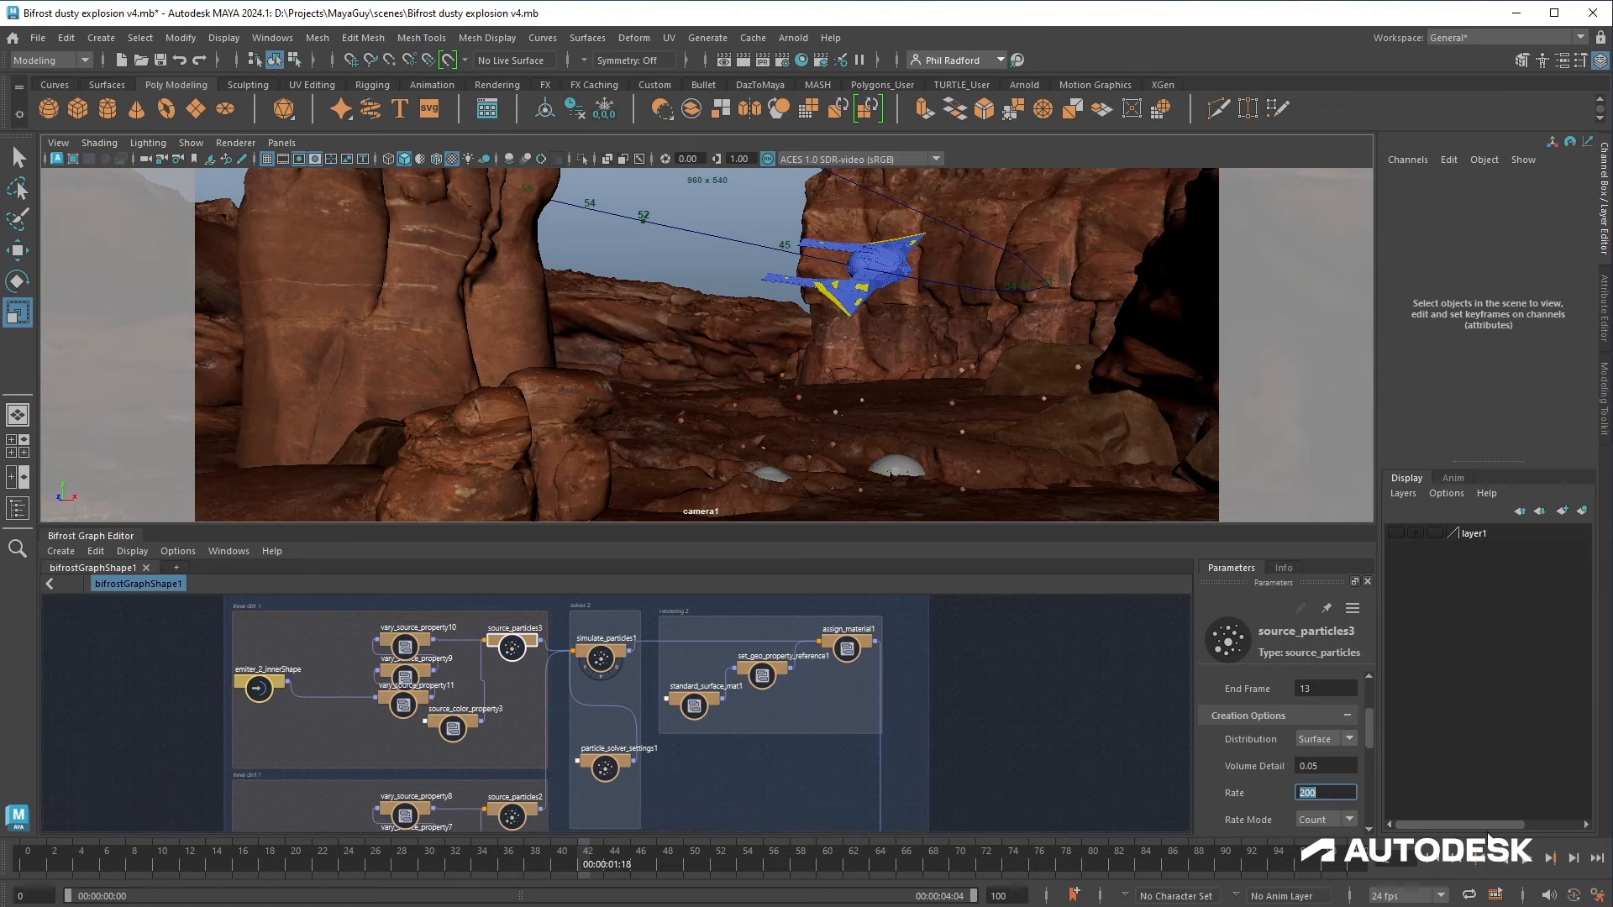
left_click(1434, 859)
left_click(1527, 862)
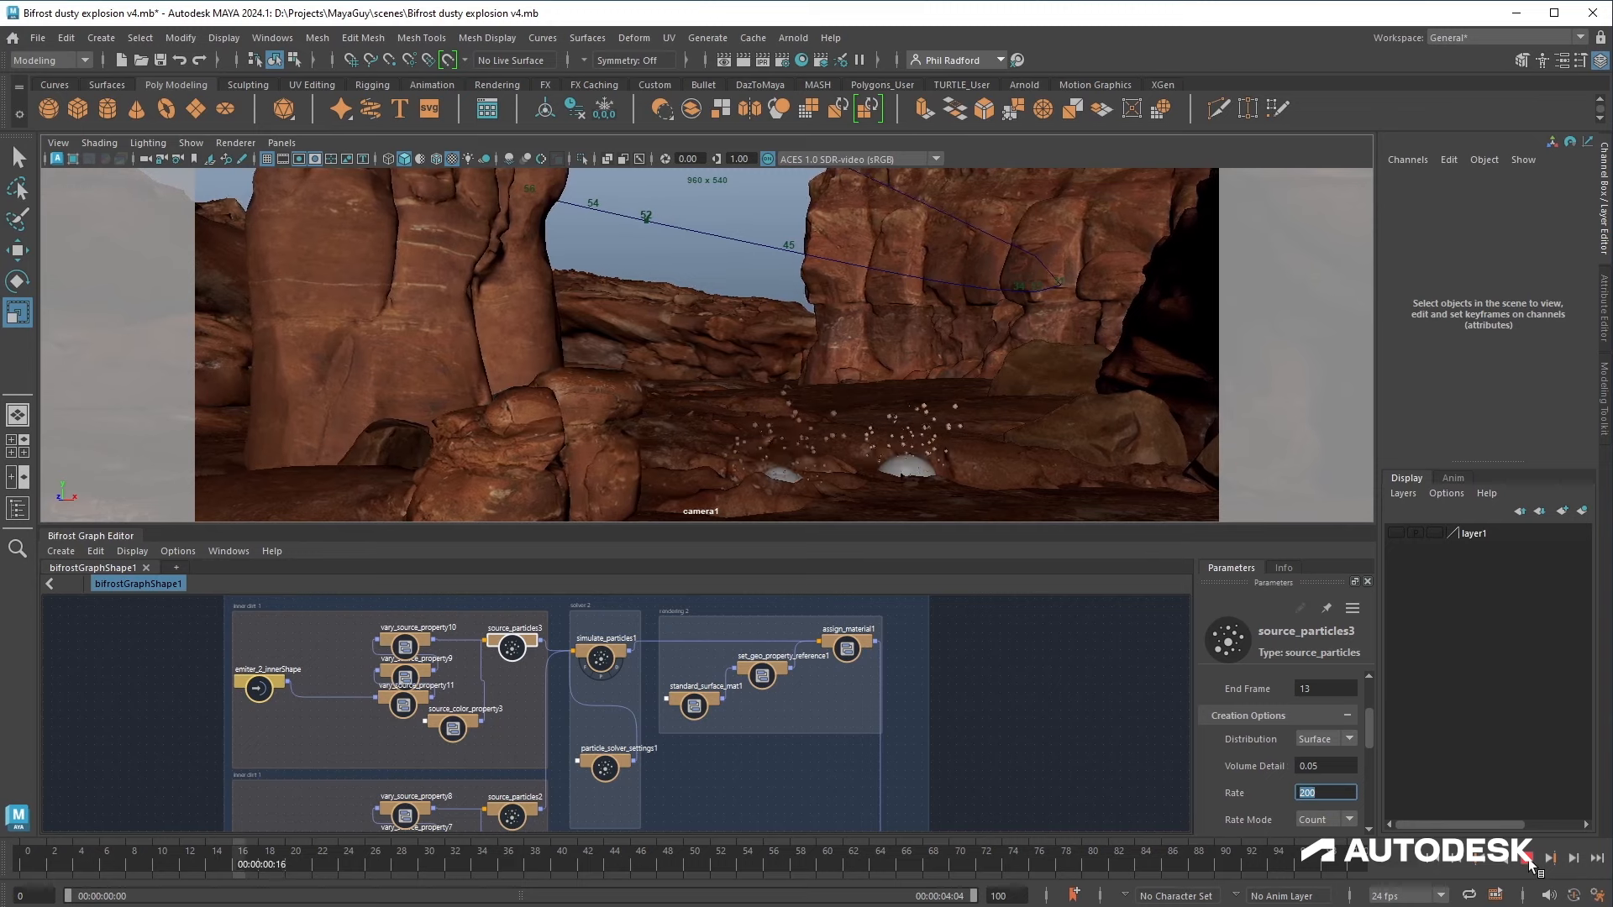
Step: Set the maximum size variation of vary_source_property11 to 0.06
left_click(388, 699)
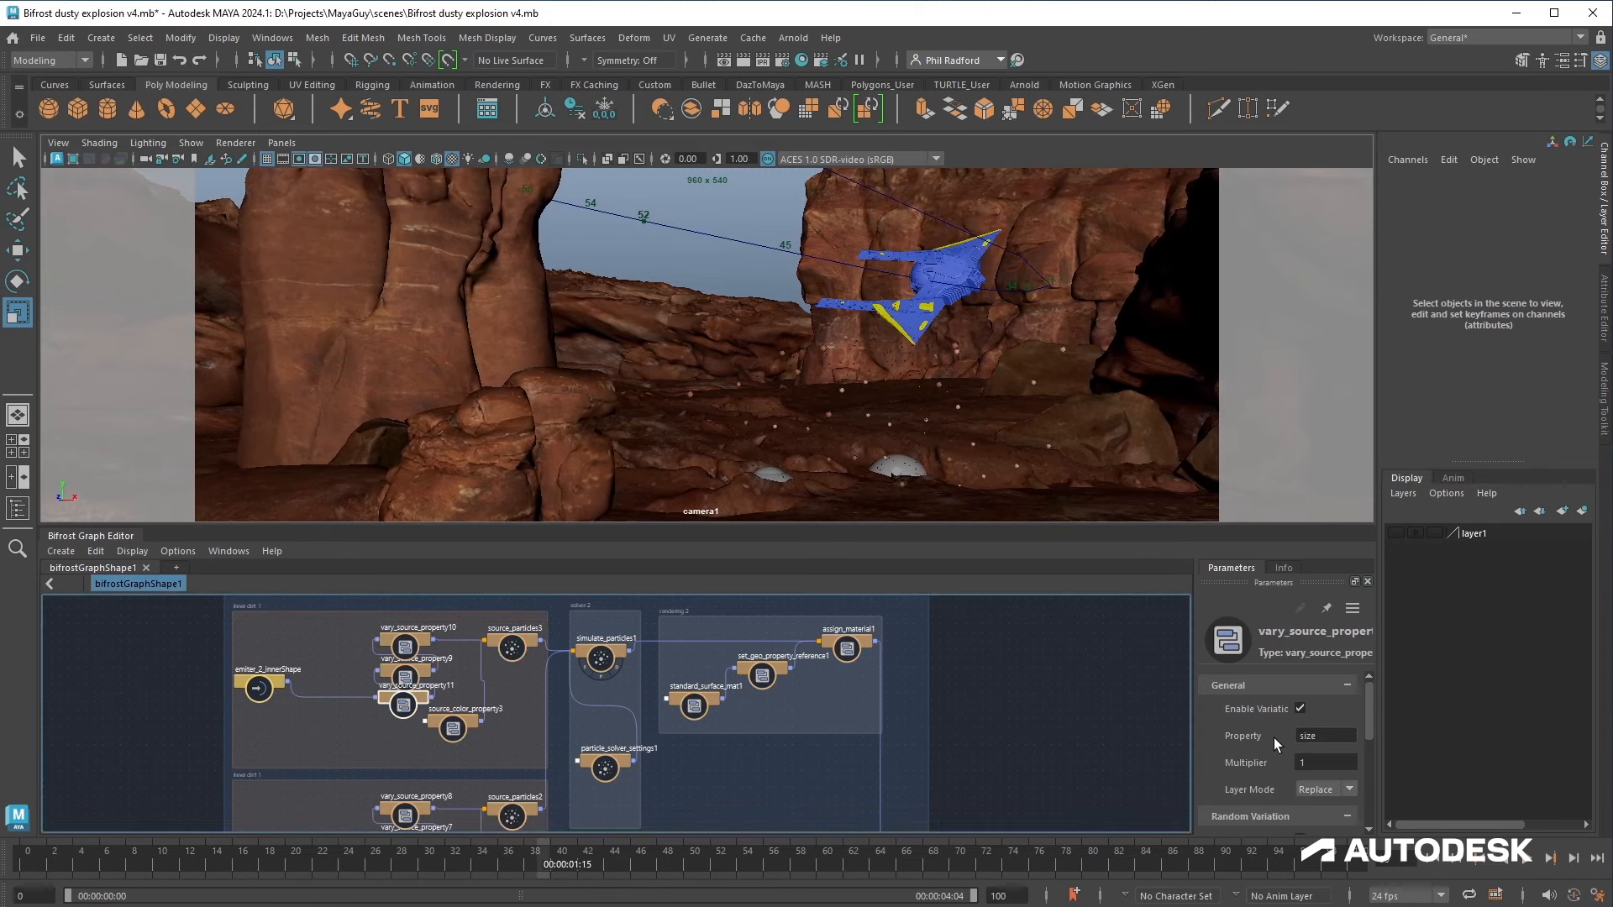
scroll(1274, 745, "down", 3)
left_click(1320, 745)
left_click(1320, 746)
key("BackSpace")
type("5")
key("BackSpace")
type("6")
key("Return")
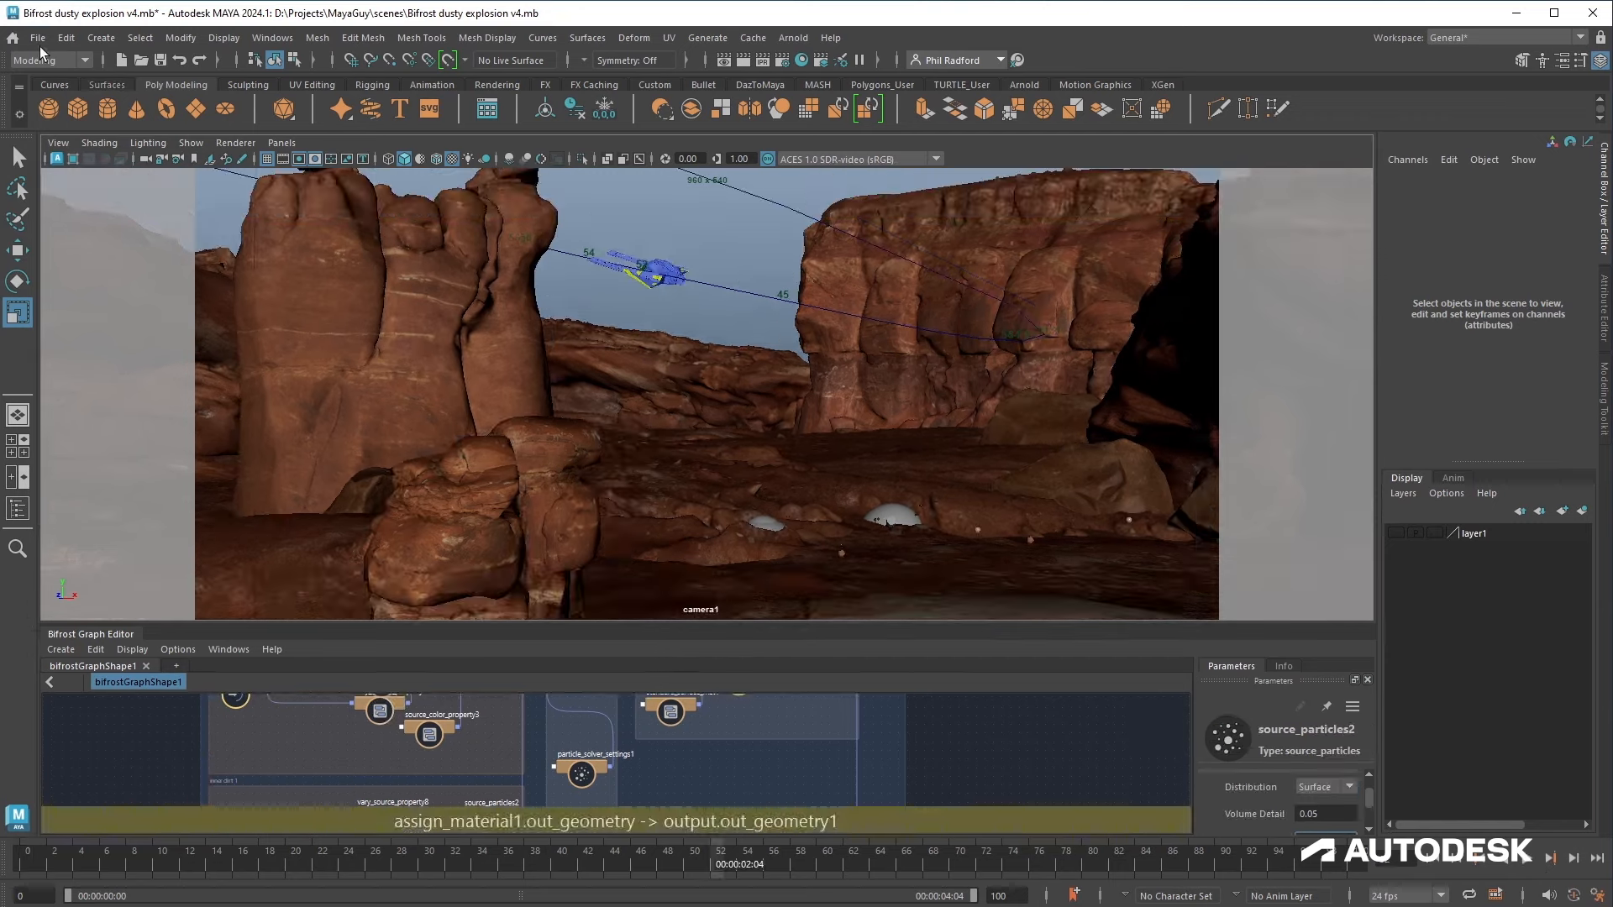
Step: Save the scene
left_click(39, 40)
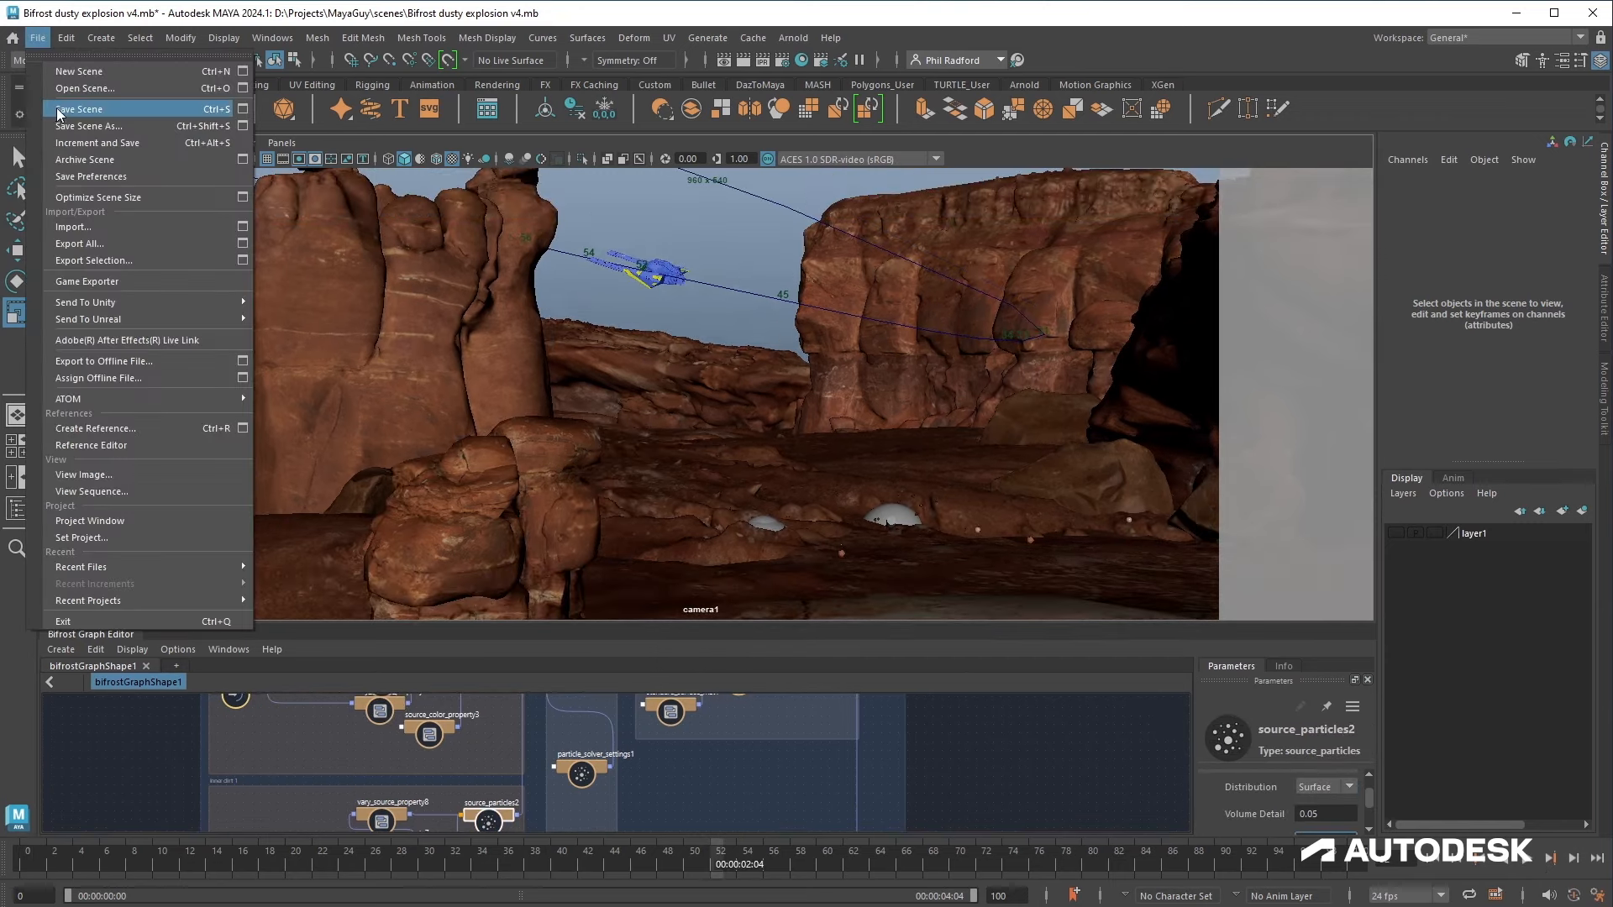
left_click(57, 108)
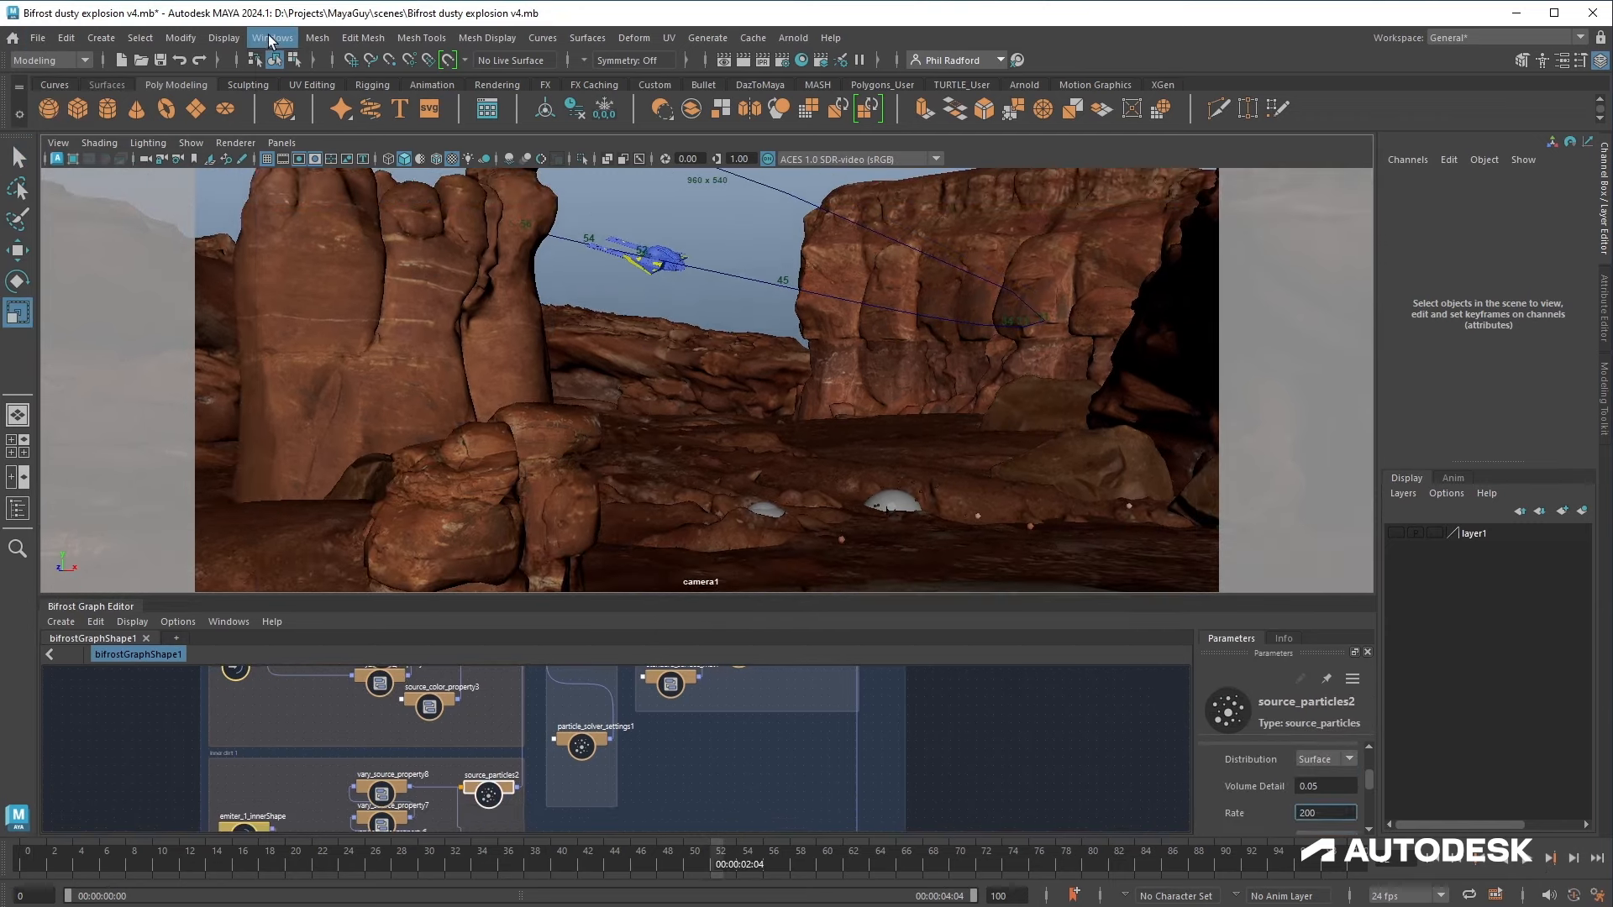
Step: Open the Outliner, select the emitters group and add it to a new display layer
left_click(273, 39)
left_click(358, 242)
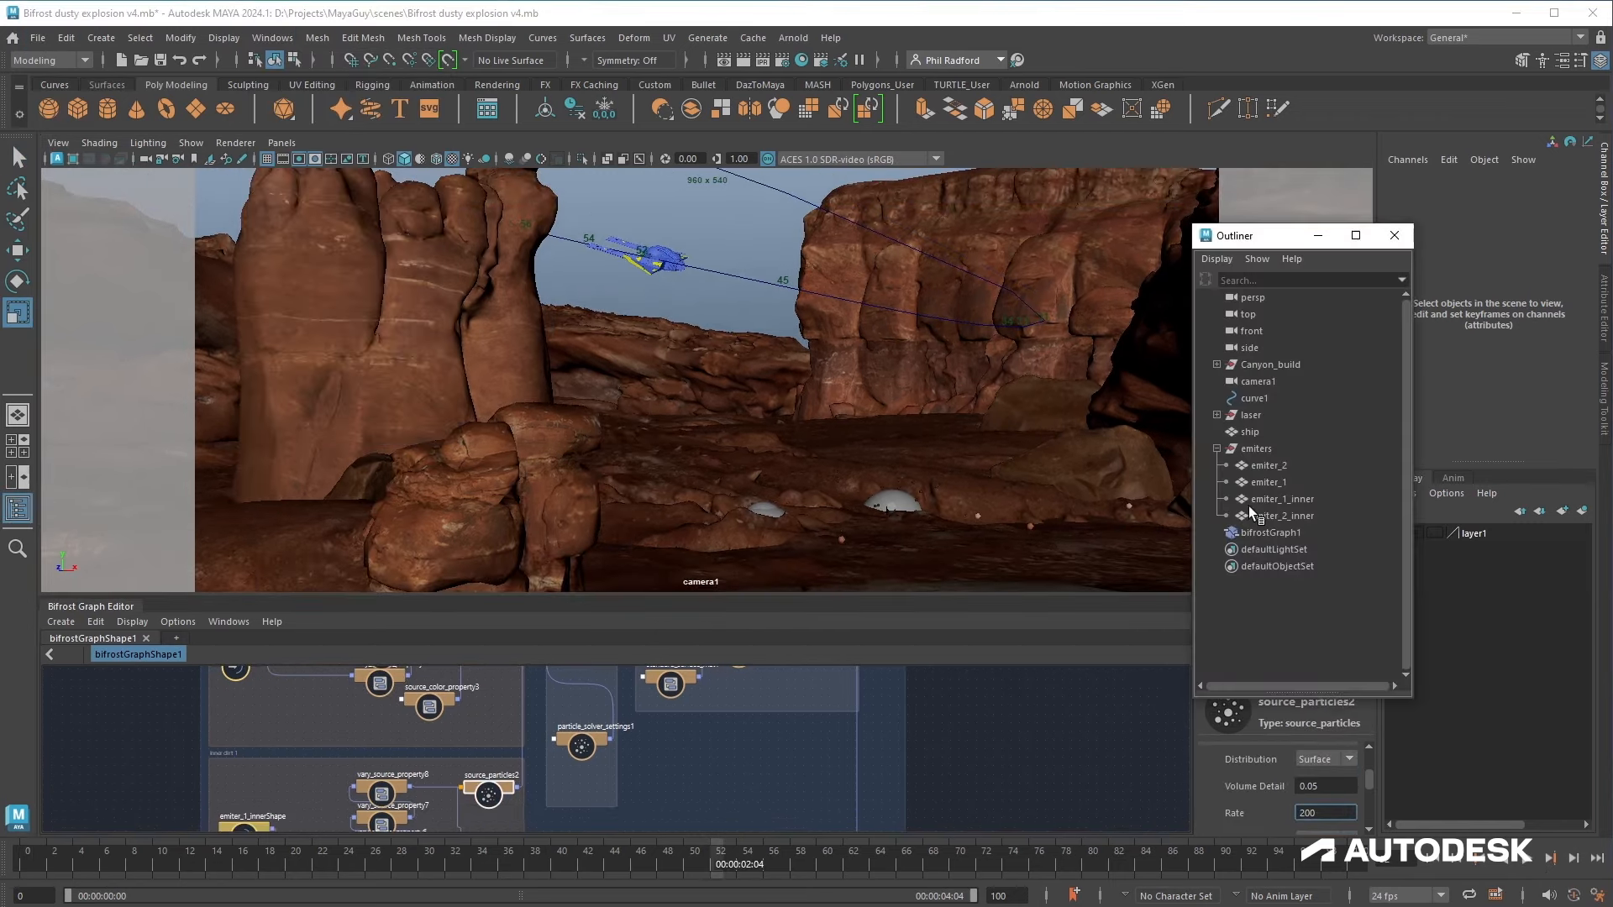
left_click(1216, 448)
left_click(1256, 449)
left_click(1582, 511)
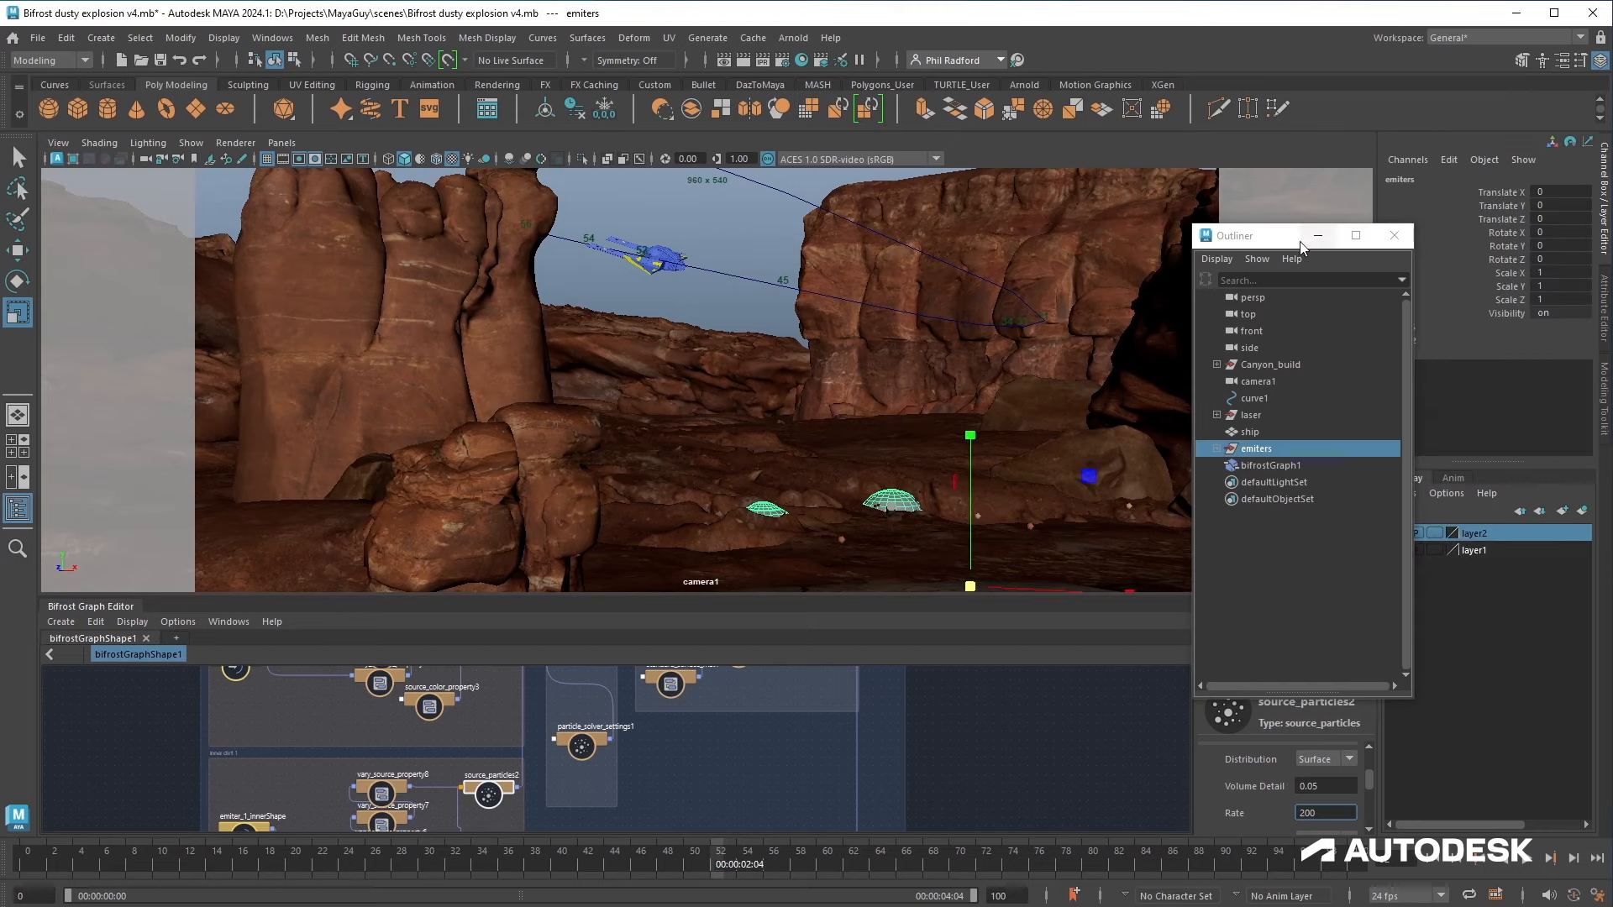
left_click_drag(1288, 236, 1179, 230)
Step: Hide the new display layer and rename it Emitters
left_click(1395, 535)
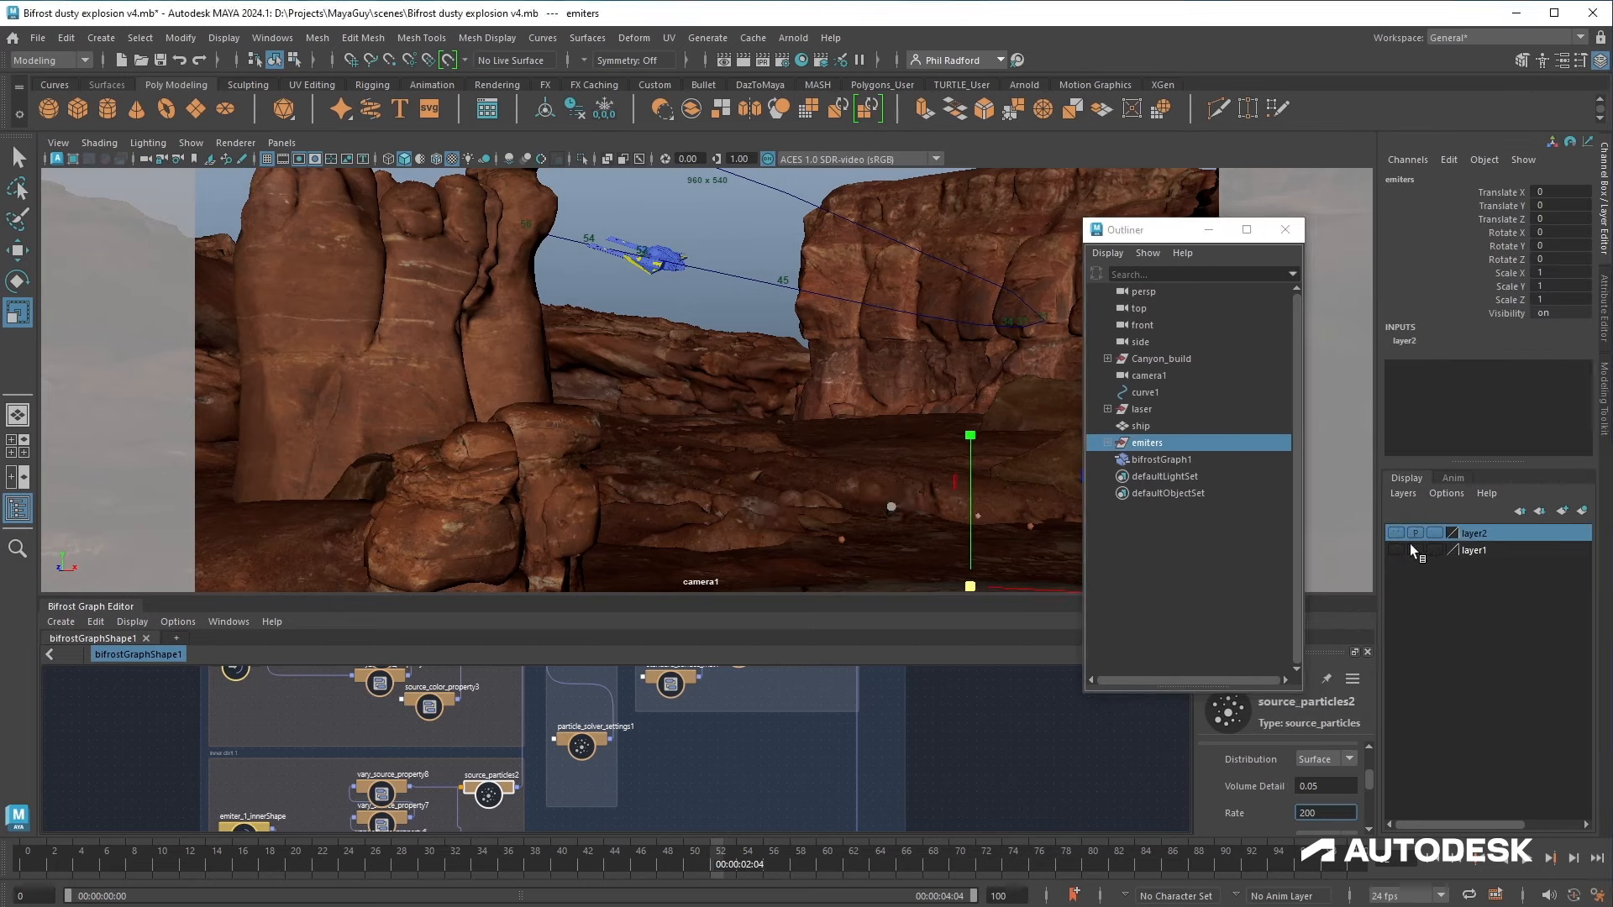
double_click(1473, 534)
double_click(623, 363)
type("Emitters")
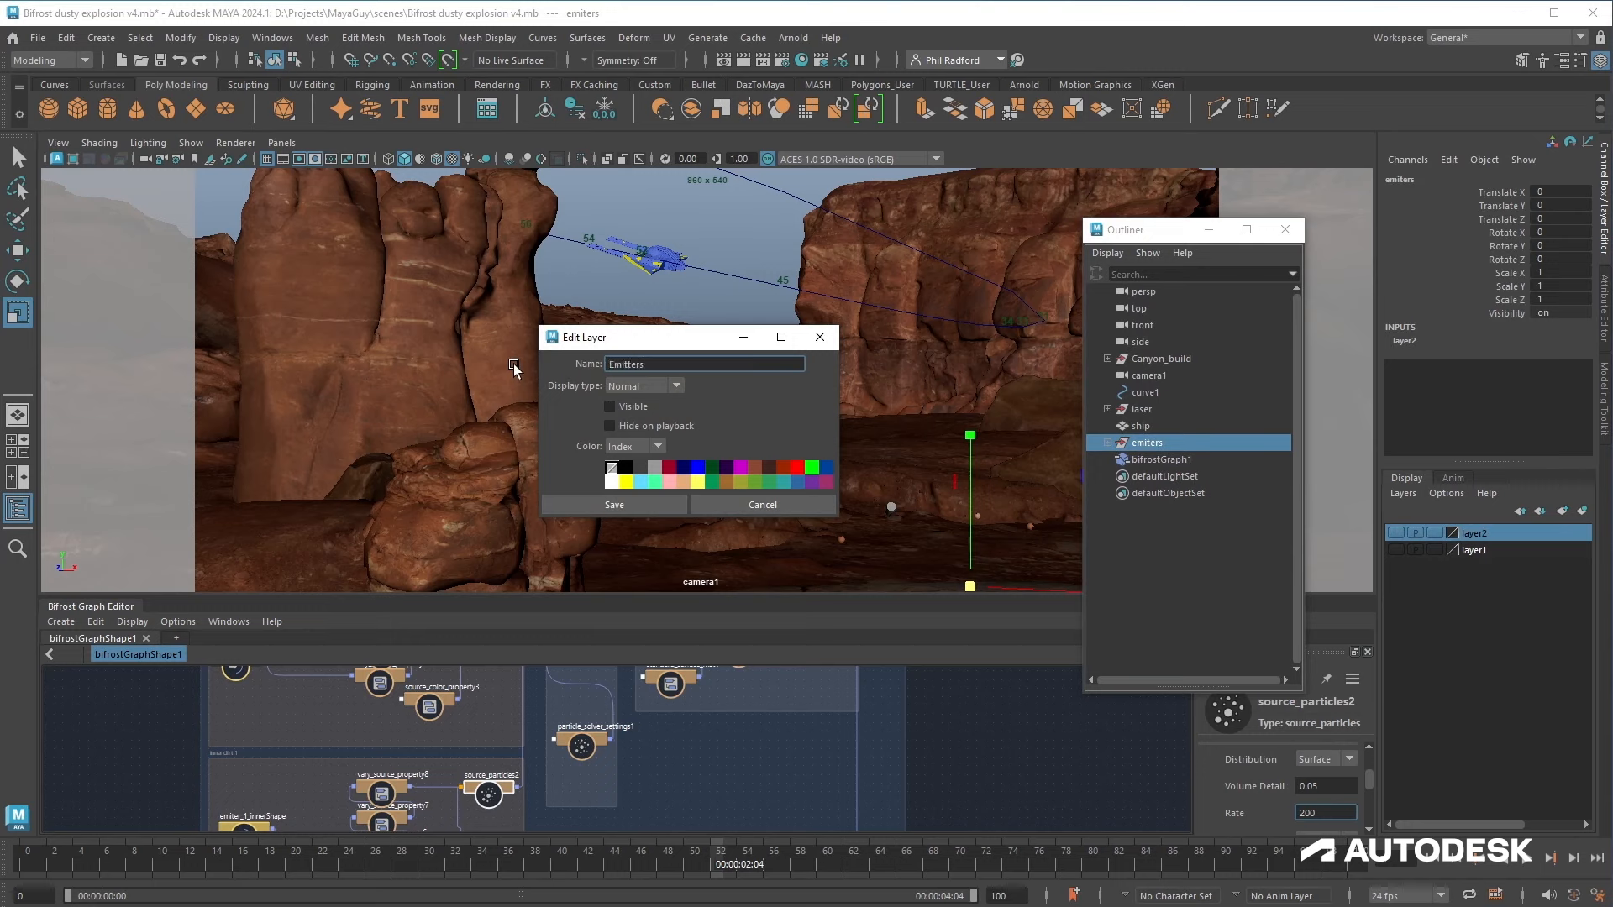
left_click(655, 505)
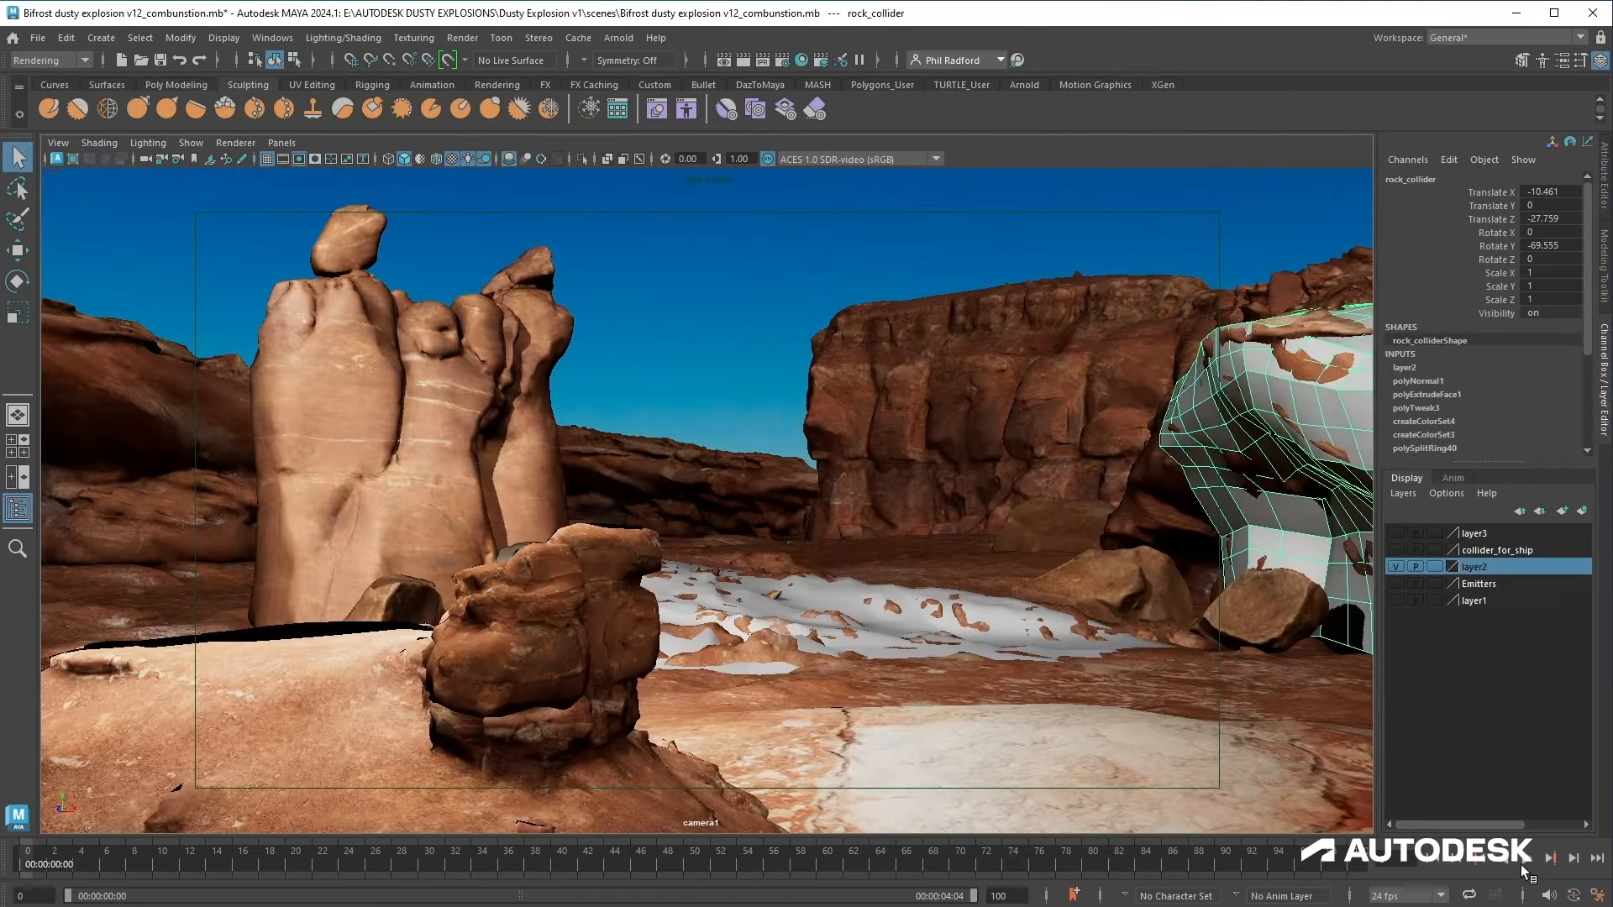
Step: Play back the combustion scene and hide the rock collider layer2
left_click(1530, 857)
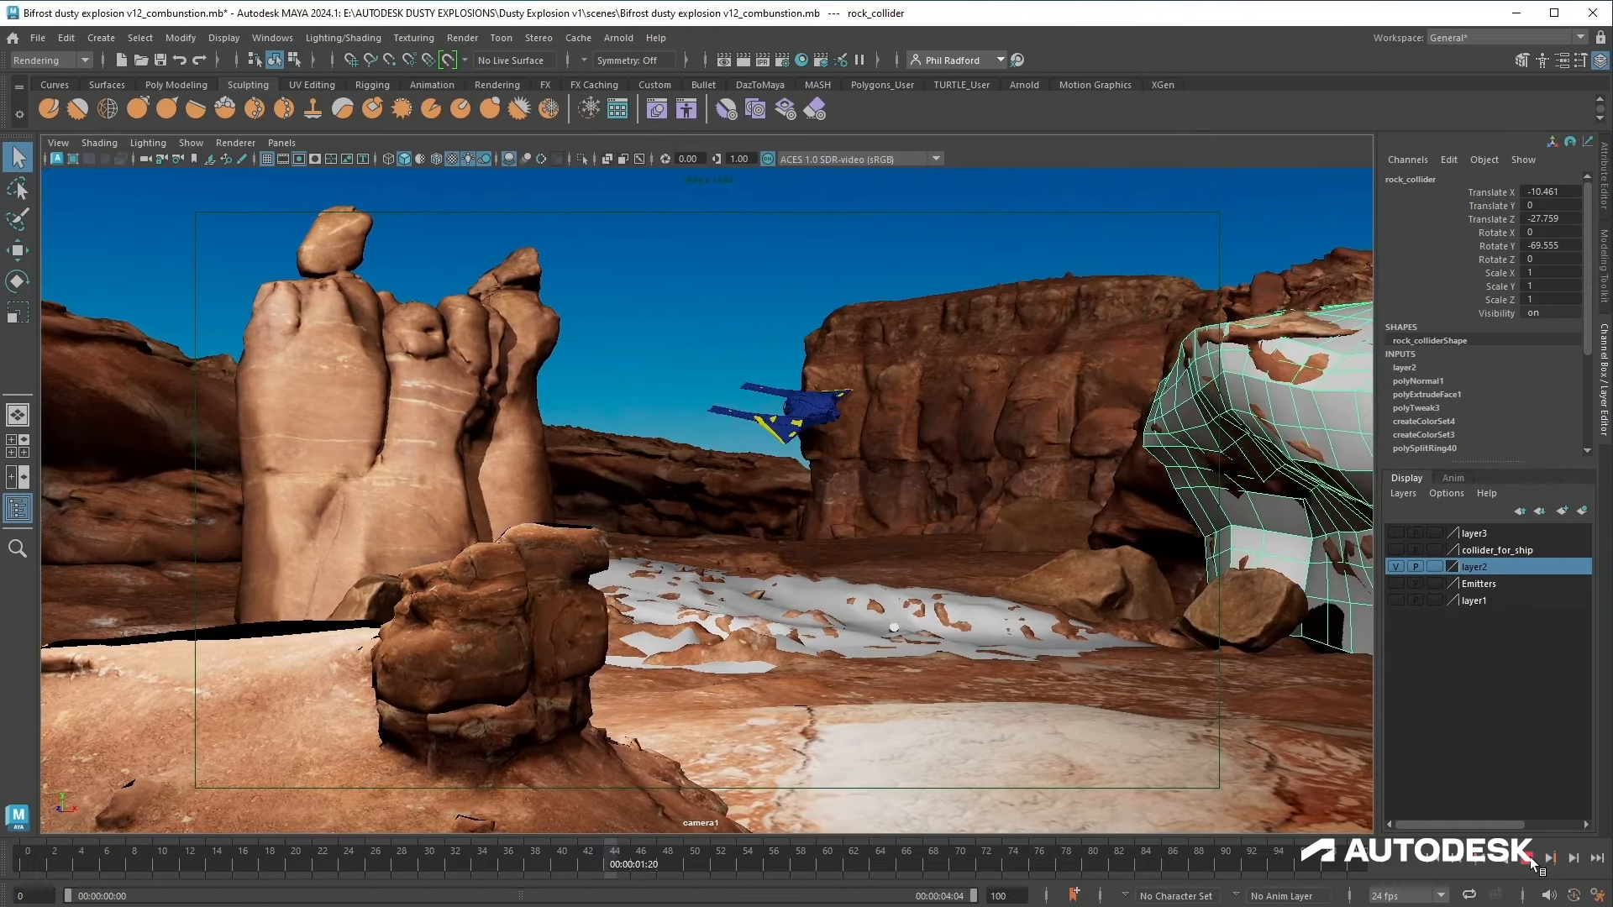
left_click(1530, 857)
left_click(1439, 856)
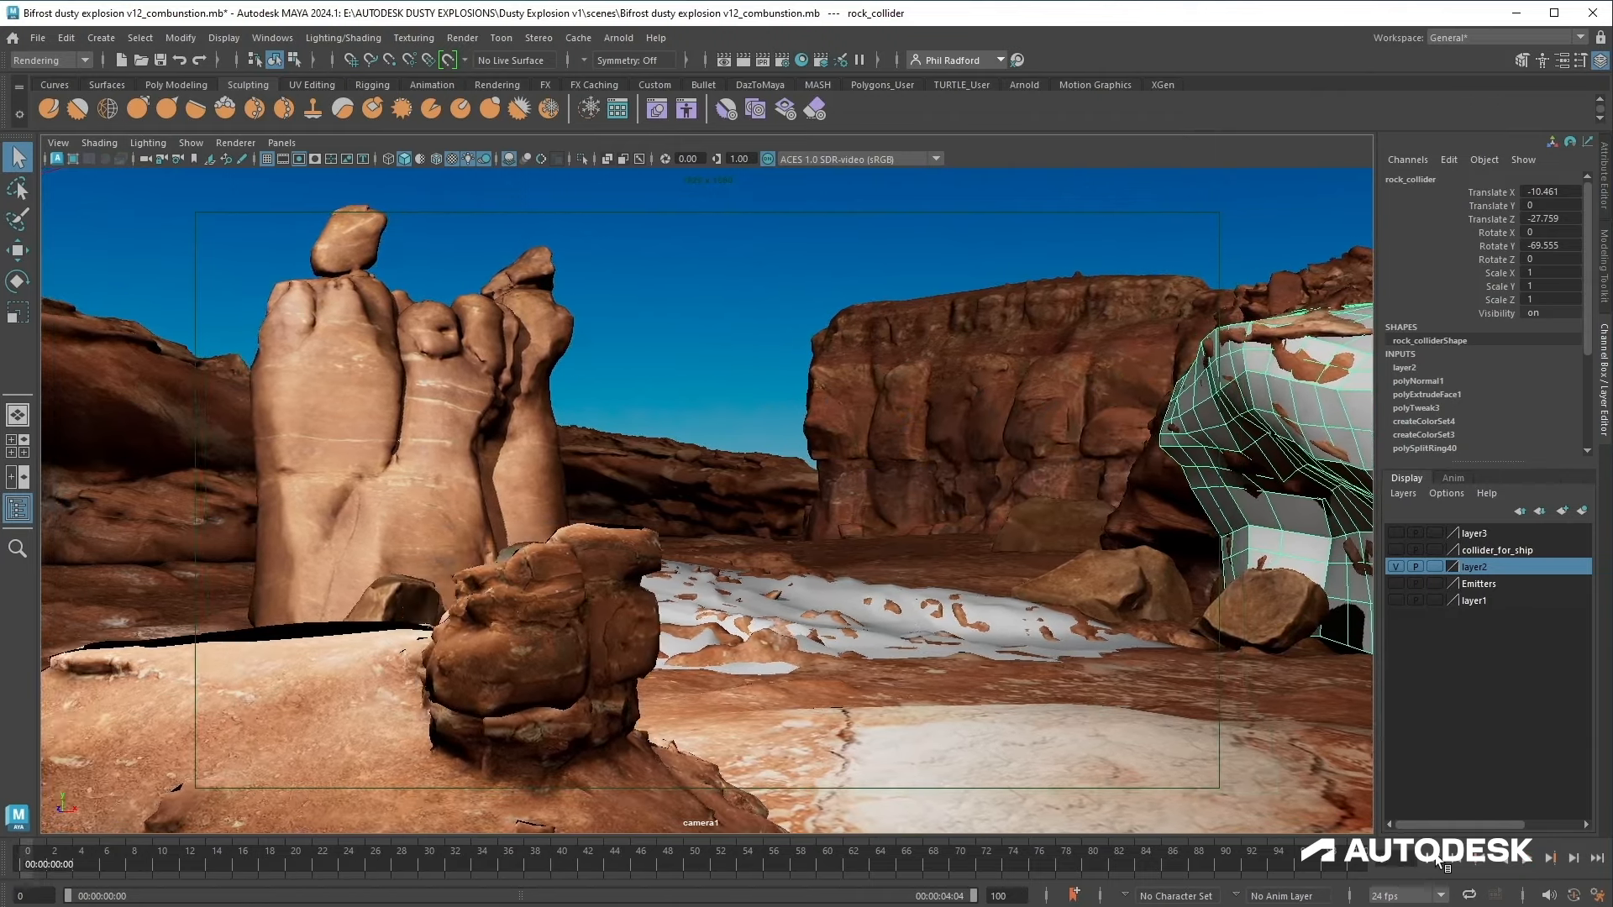
left_click(1395, 566)
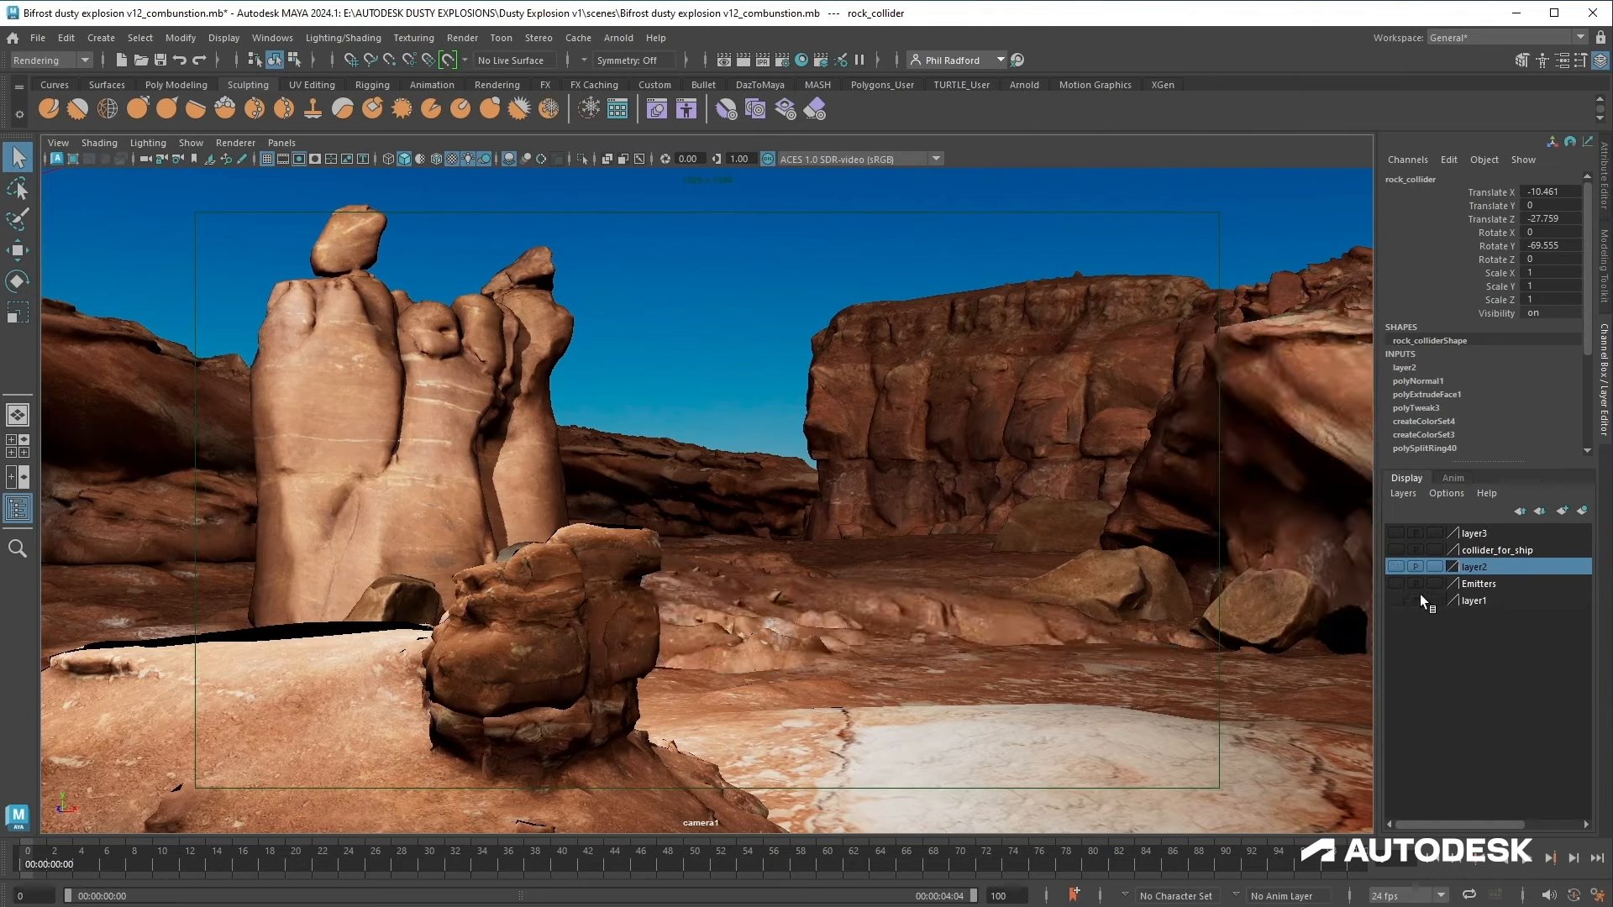
Step: Show layer3 while replaying the simulation, then hide it again
left_click(1396, 533)
left_click(1528, 858)
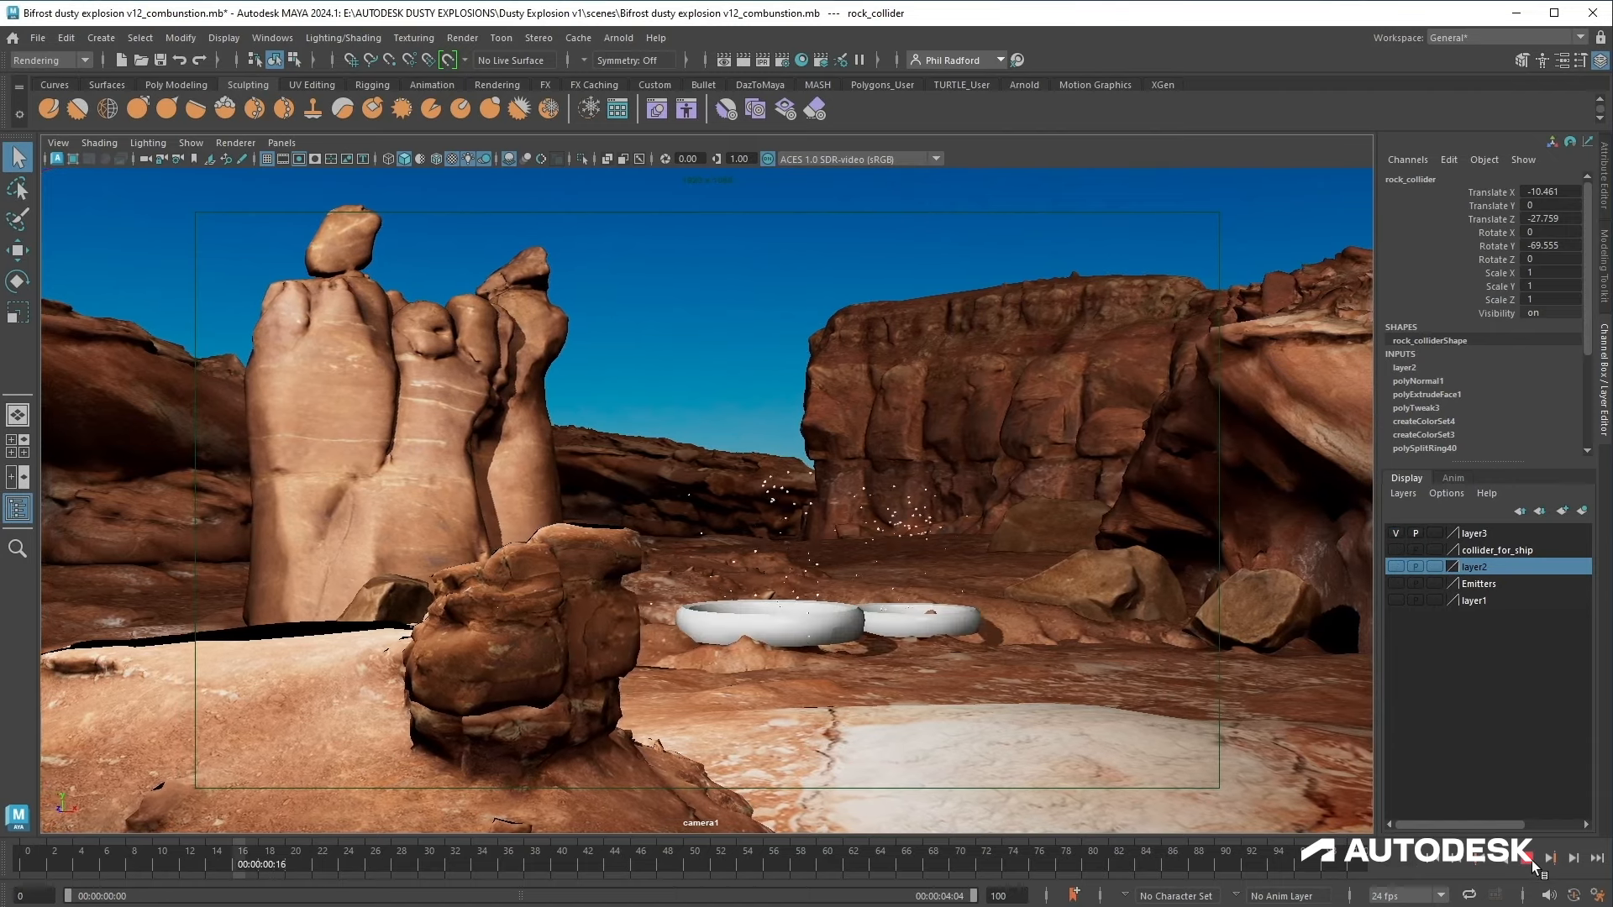
left_click(1527, 859)
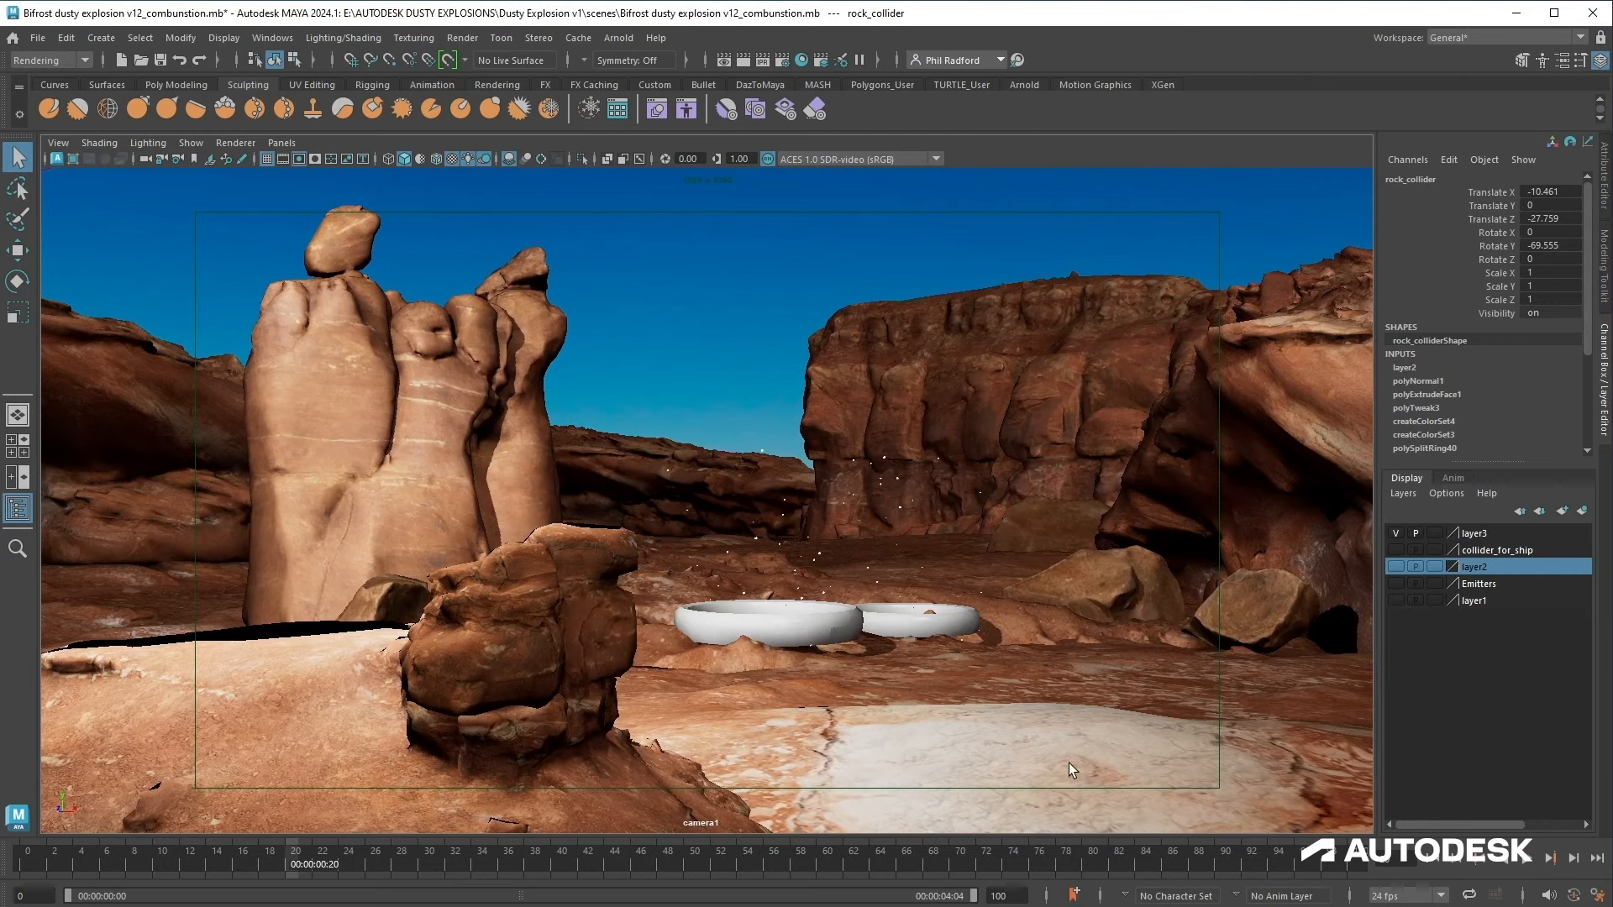
left_click(1395, 533)
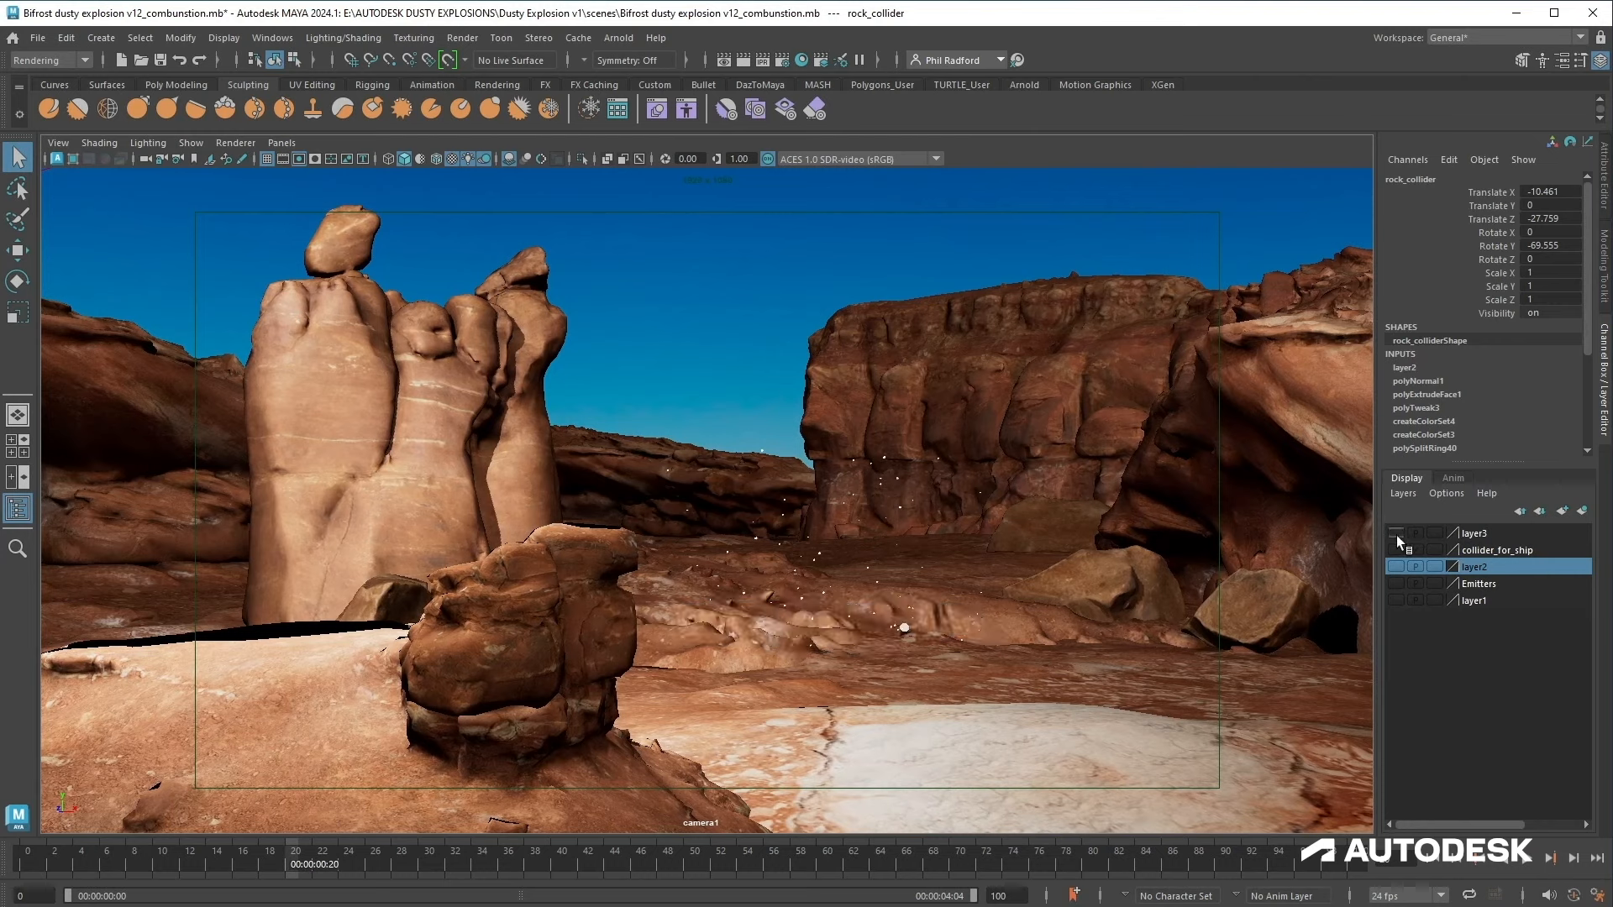
Step: Select the ship collider and frame it in the viewport
left_click(1432, 866)
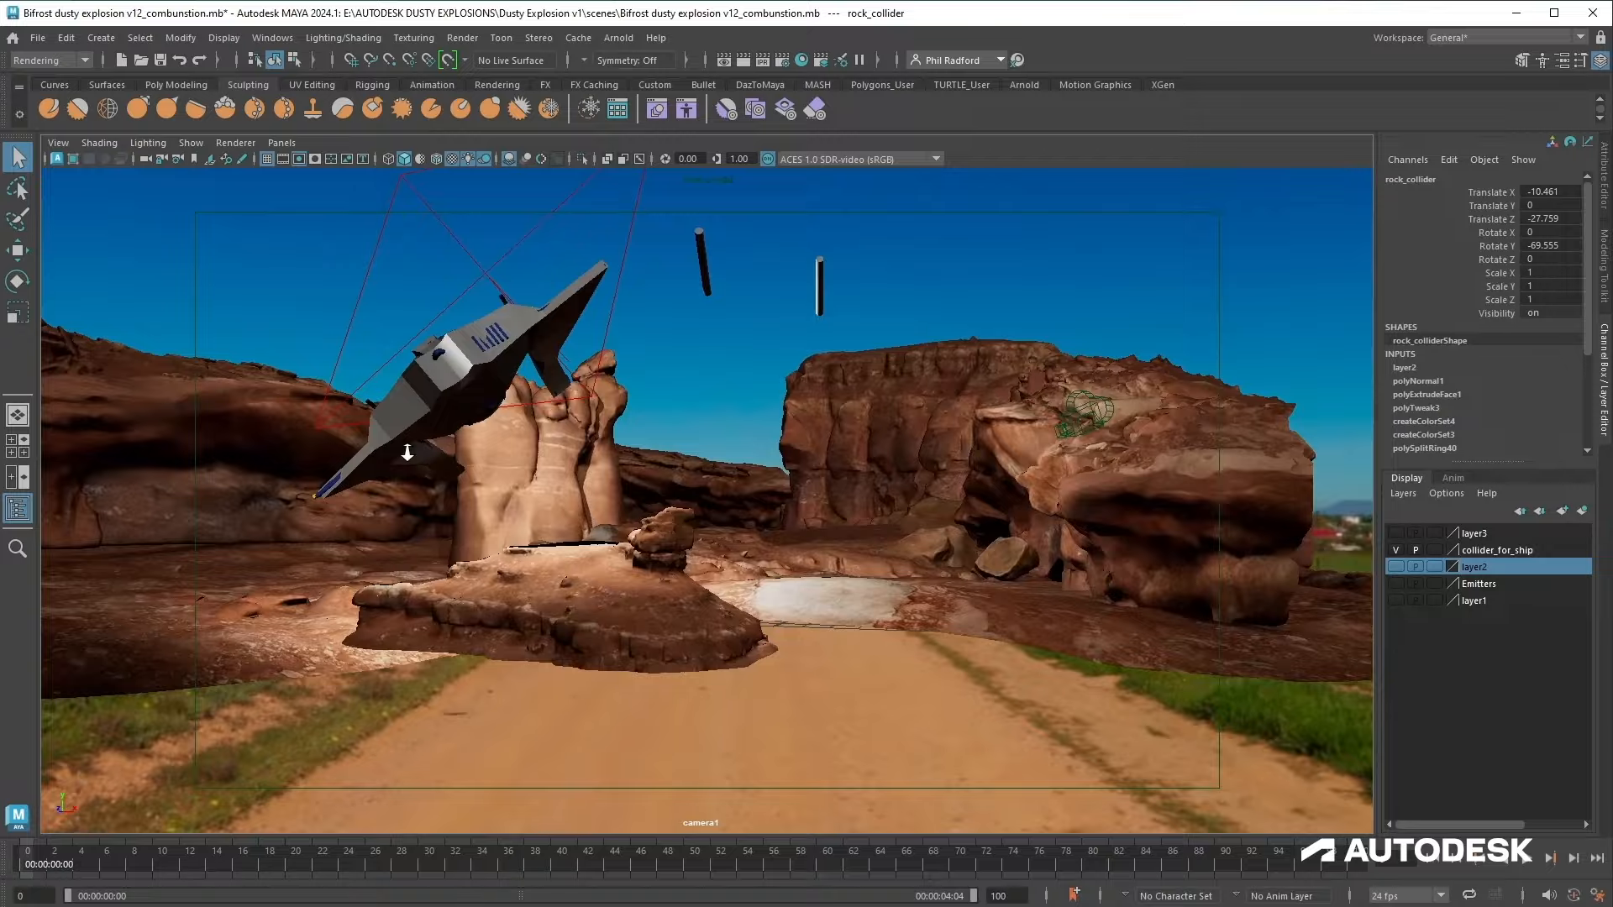
left_click(464, 390)
key("f")
left_click_drag(700, 577, 666, 644, "alt")
middle_click_drag(666, 644, 679, 622, "alt")
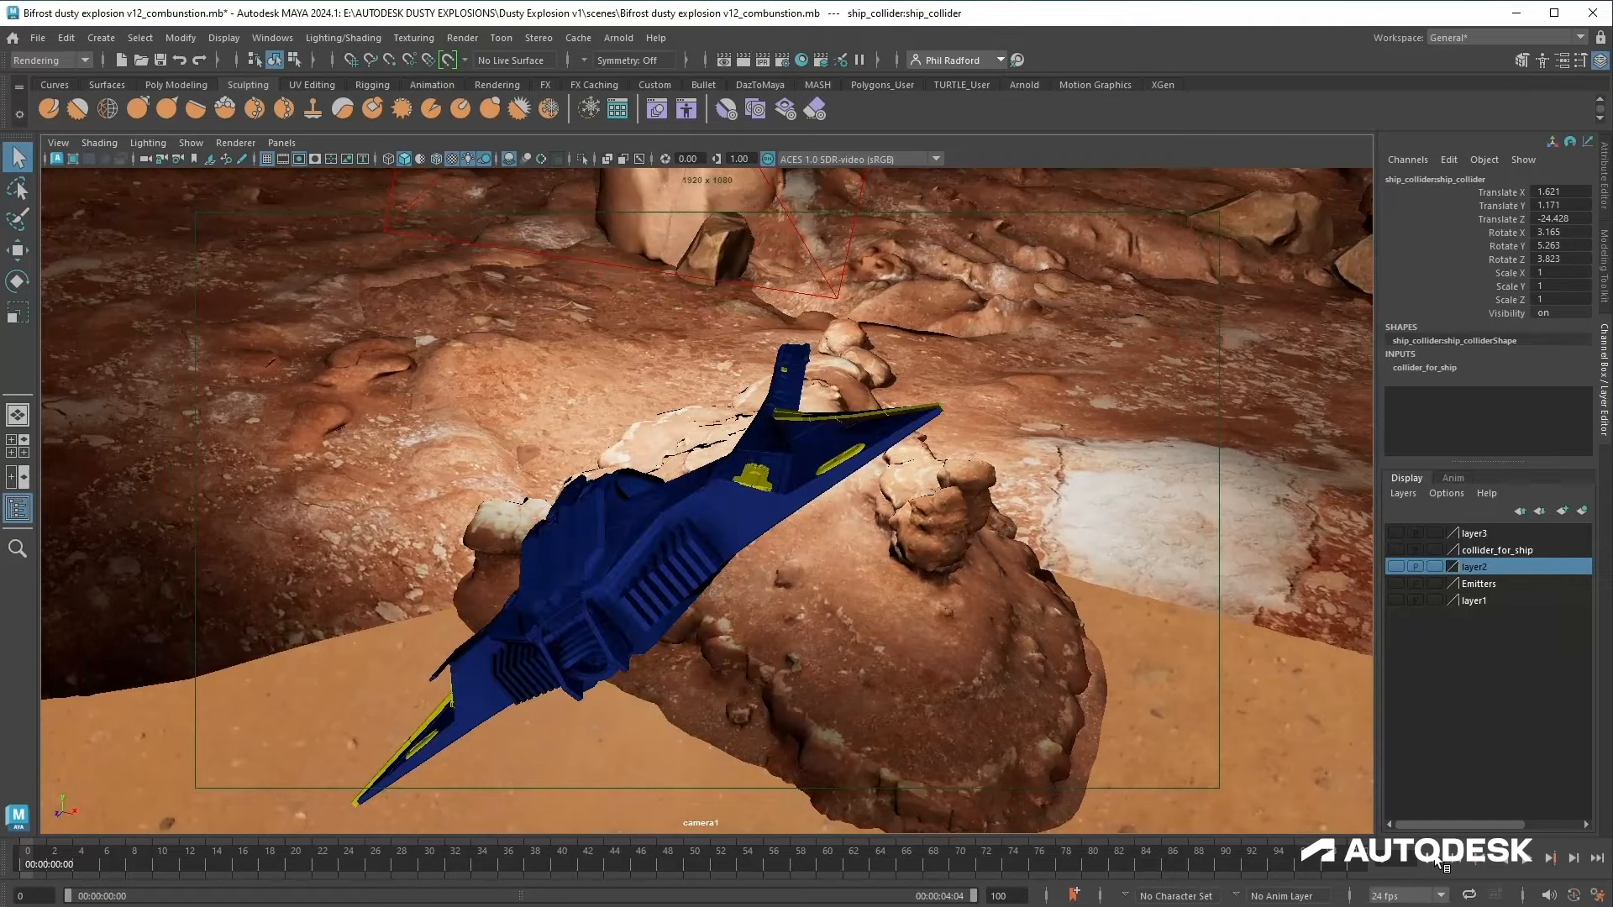
Step: Open the Bifrost graph and add a basic_aero_graph node beside the output
double_click(1176, 280)
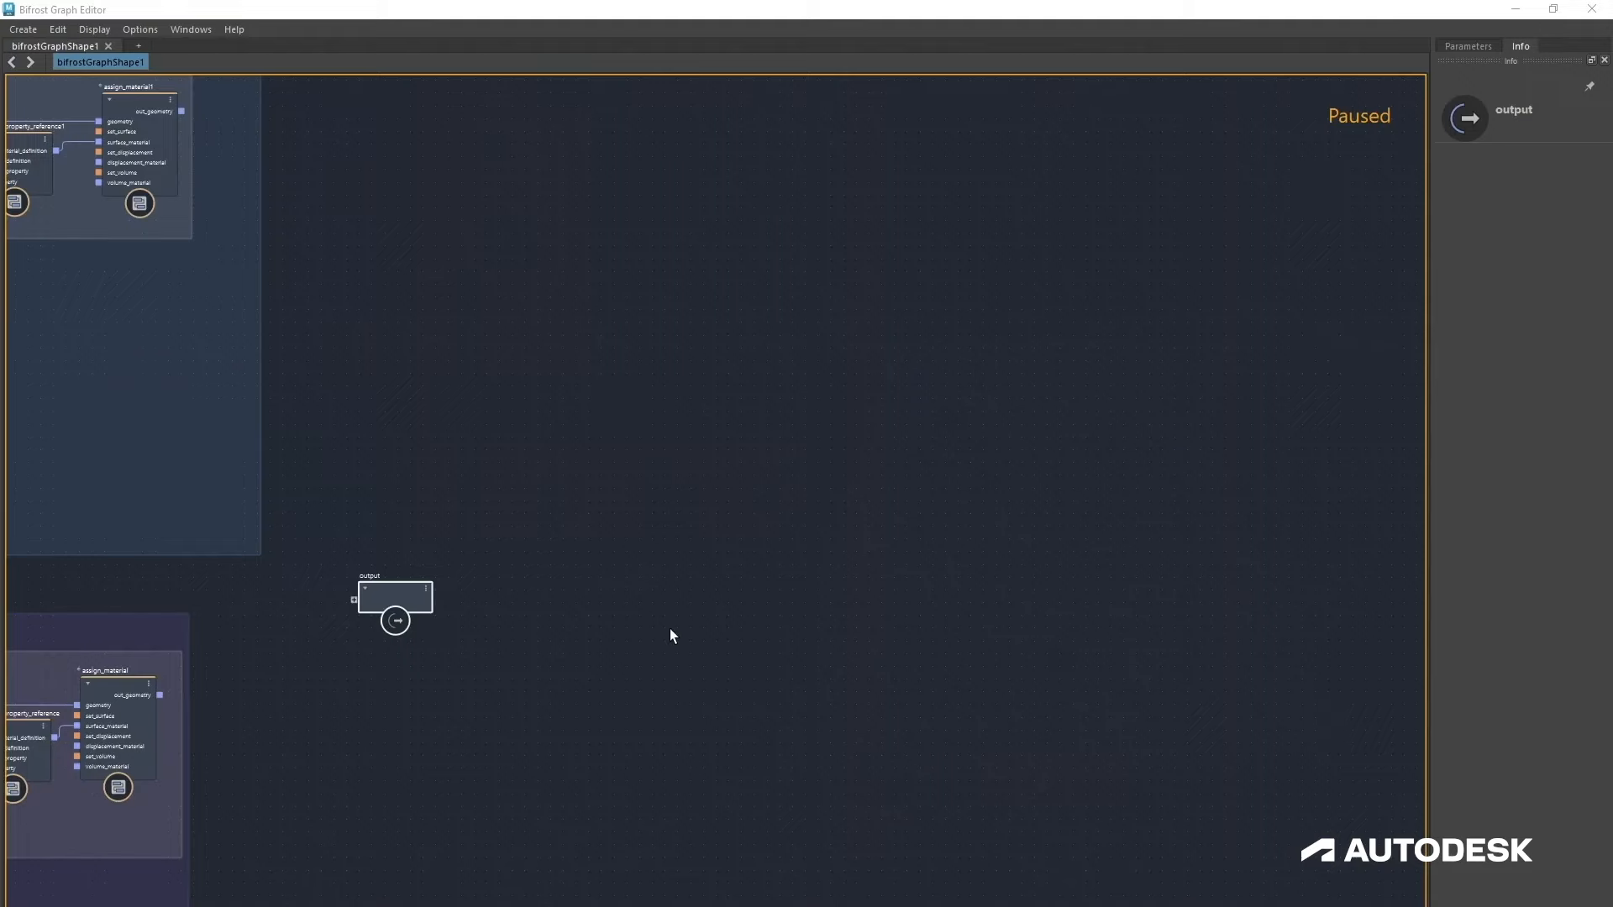
left_click(669, 629)
key("Tab")
type("ba")
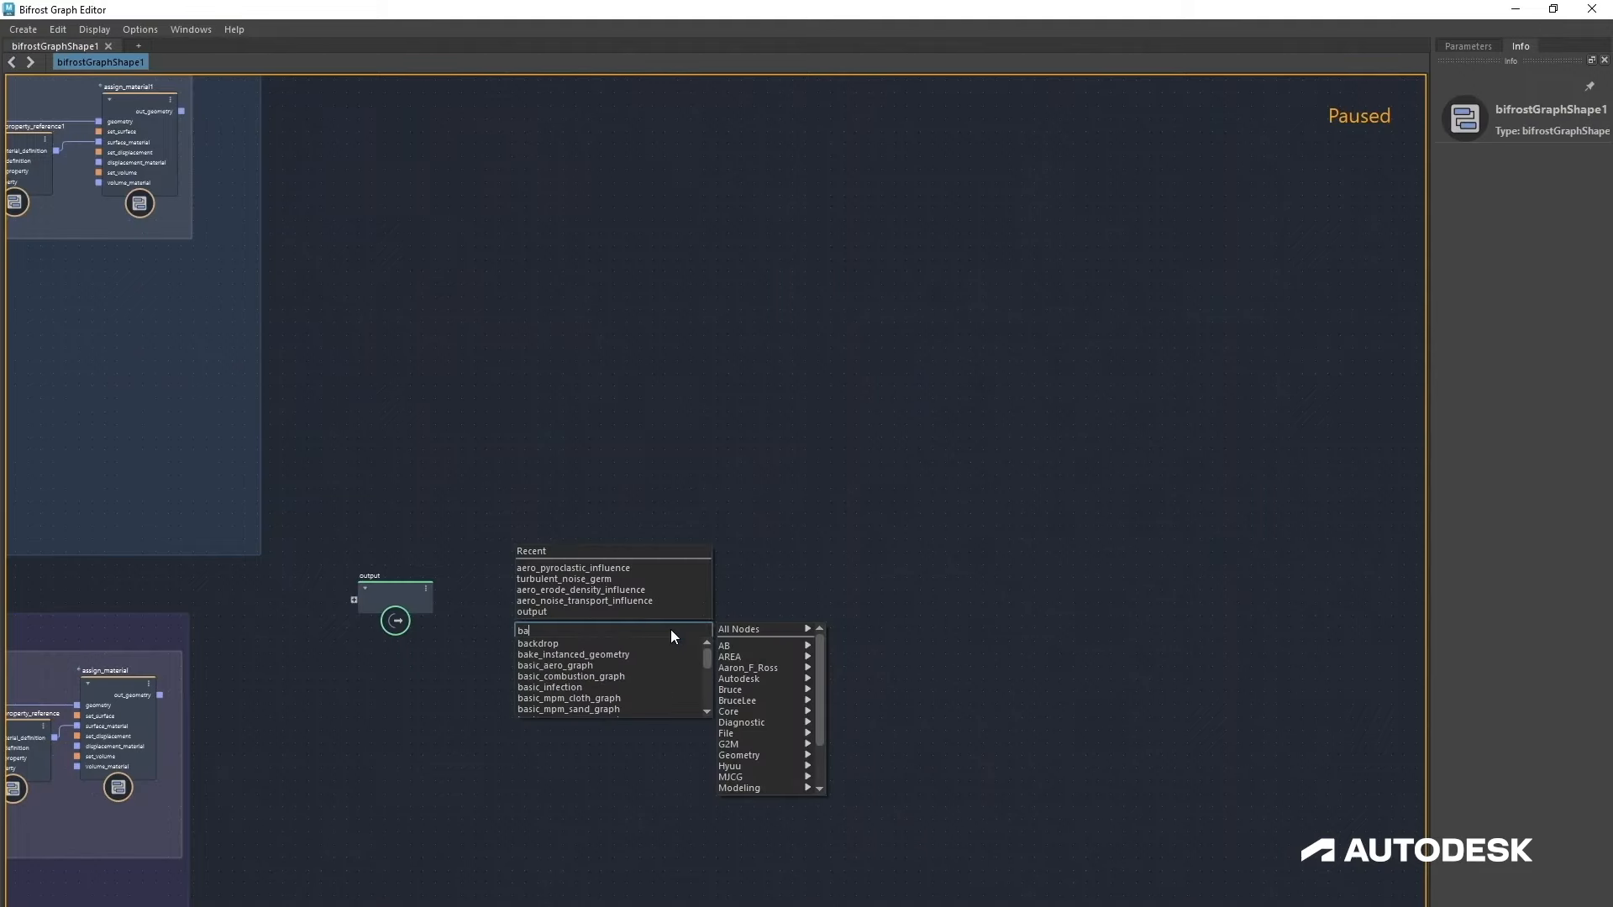
type("sic")
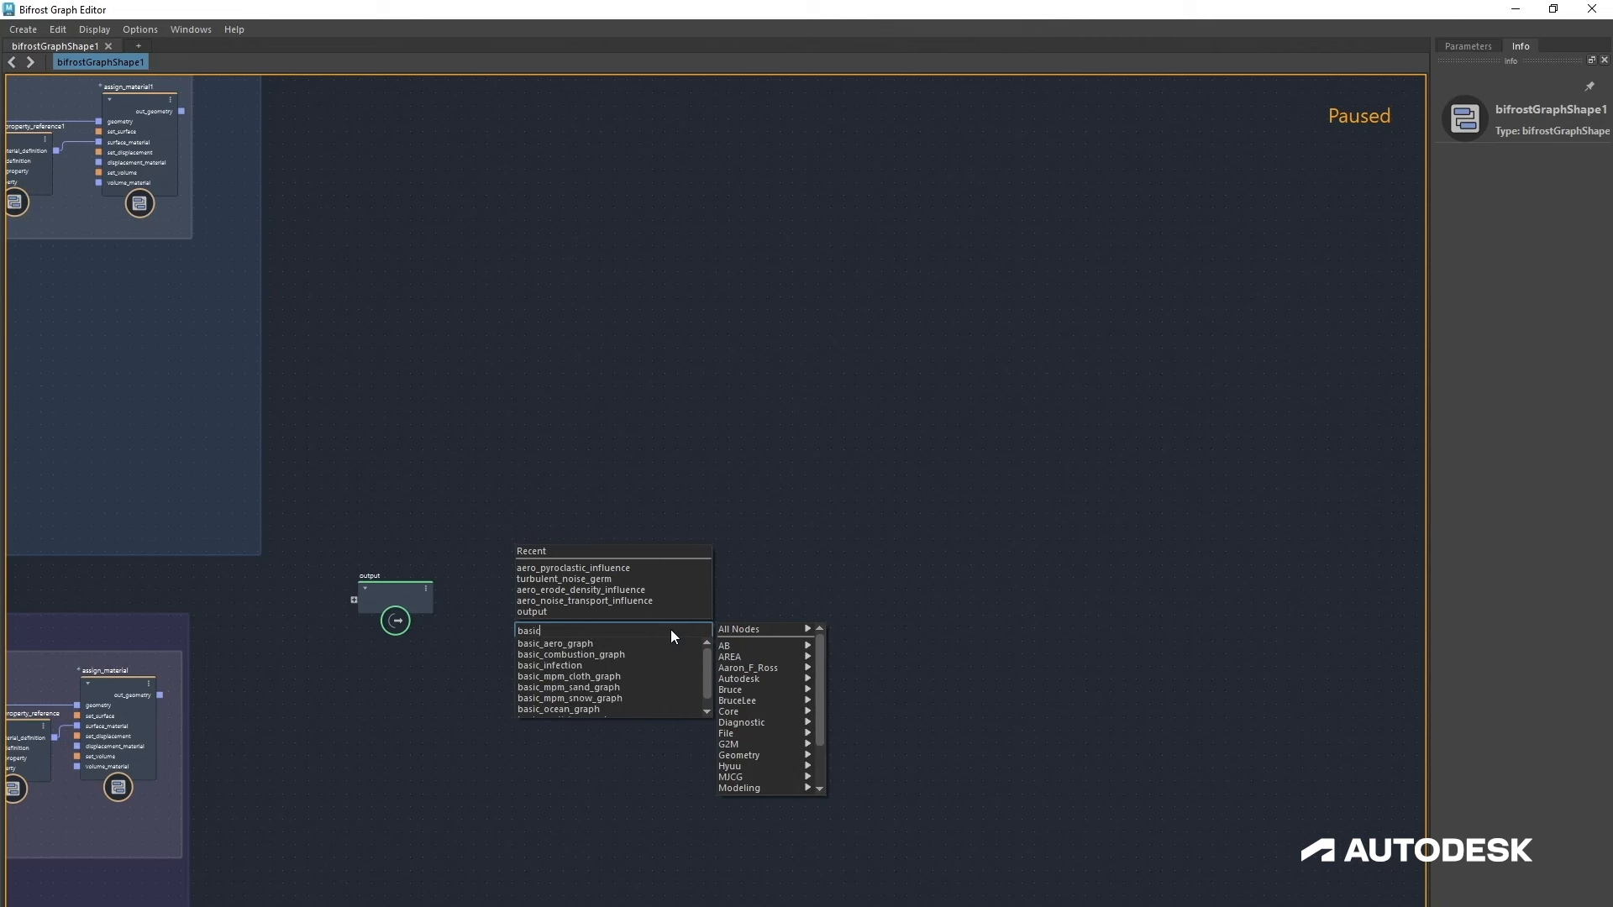
key("Down")
key("Return")
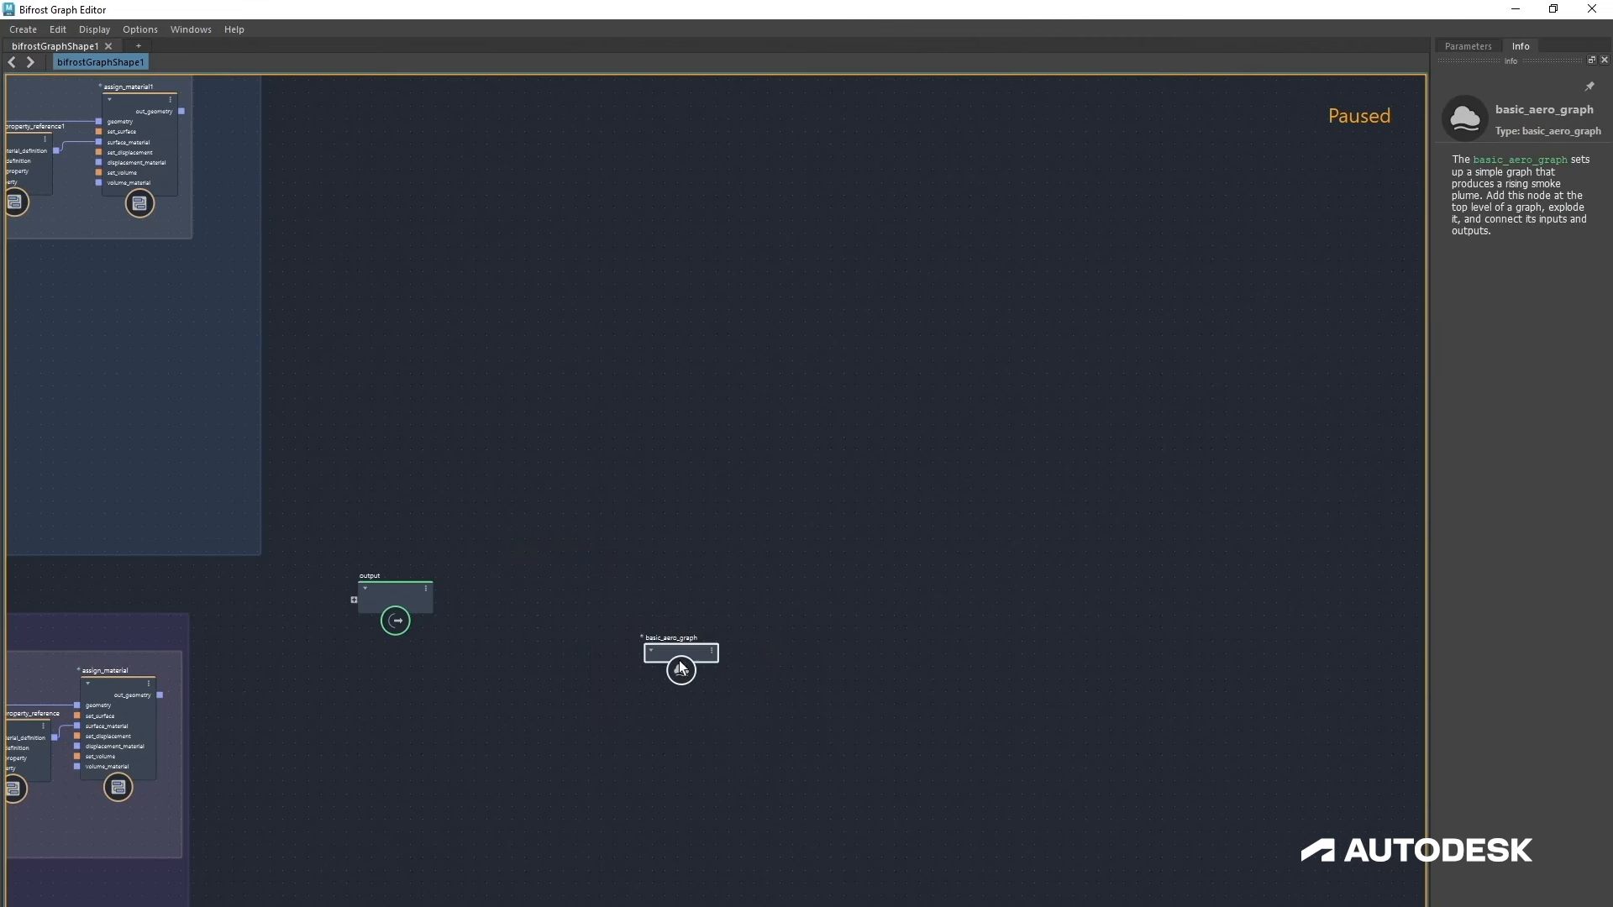
Step: Explode the basic_aero_graph node into its parts and move the collider2 node aside
left_click_drag(750, 564, 798, 521)
right_click(798, 521)
left_click(887, 635)
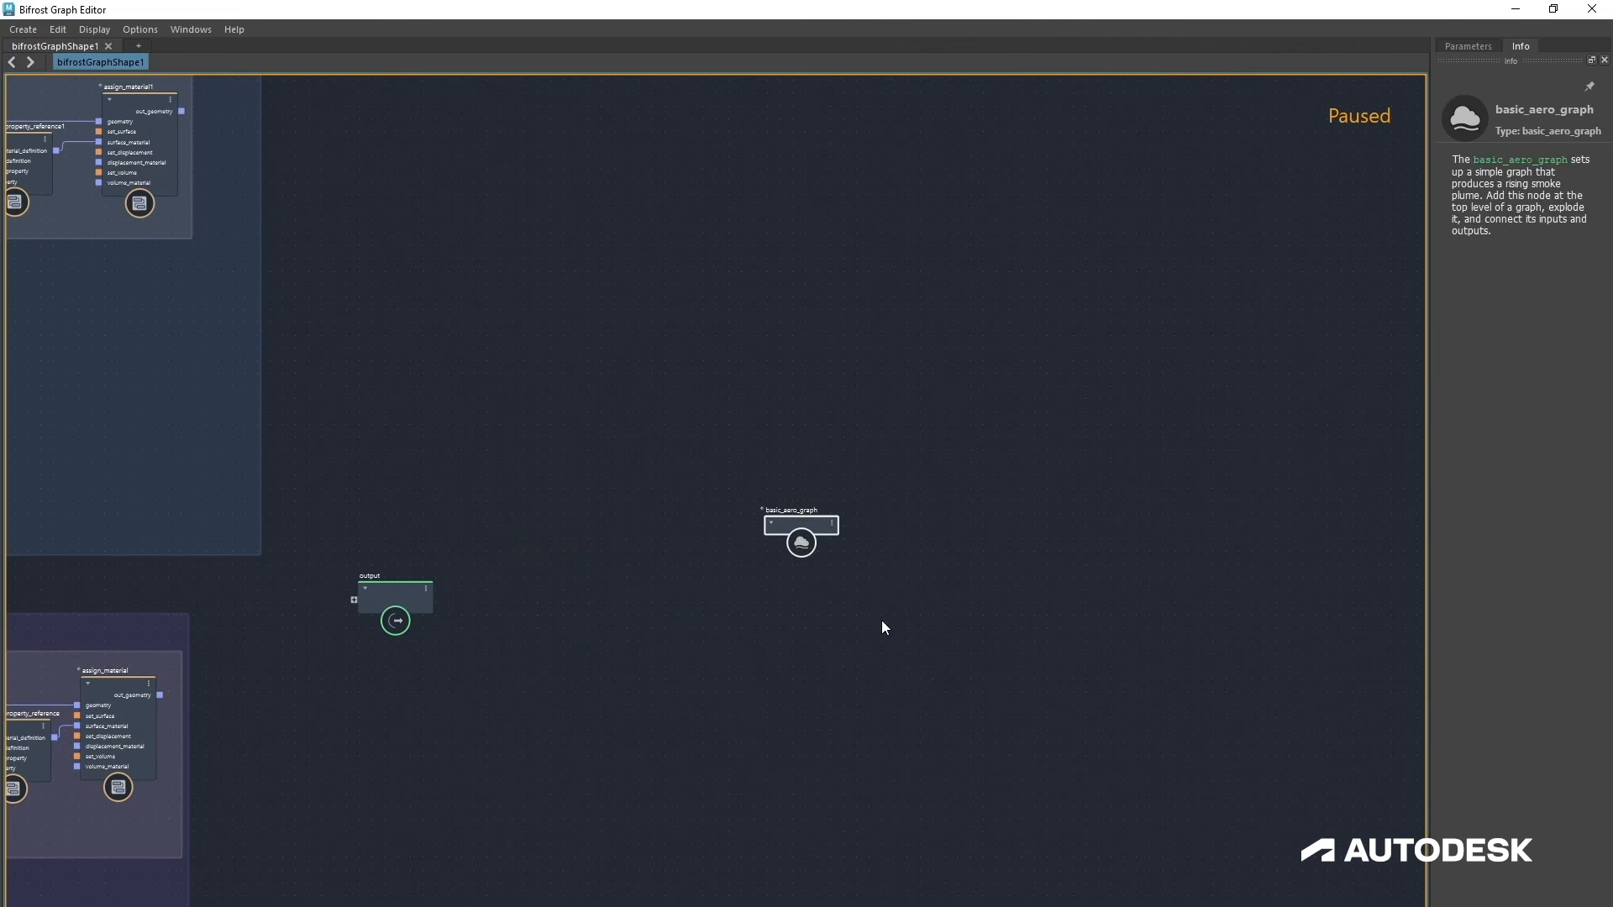
left_click(901, 627)
left_click_drag(729, 417, 852, 635)
left_click_drag(816, 571, 860, 679)
left_click(788, 618)
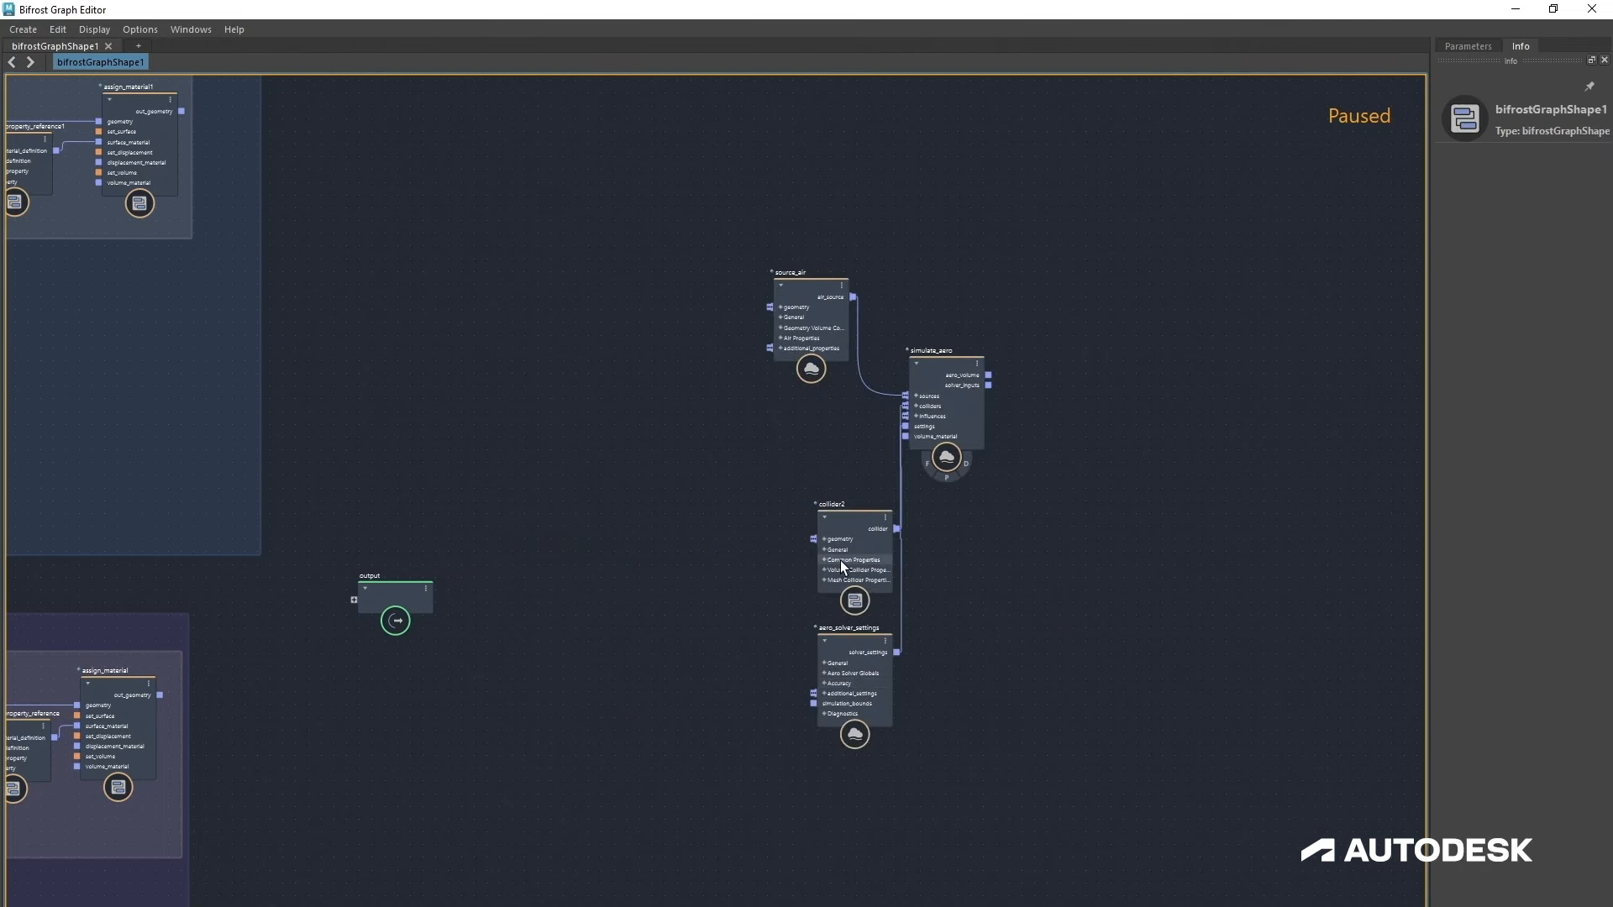
left_click_drag(840, 561, 715, 506)
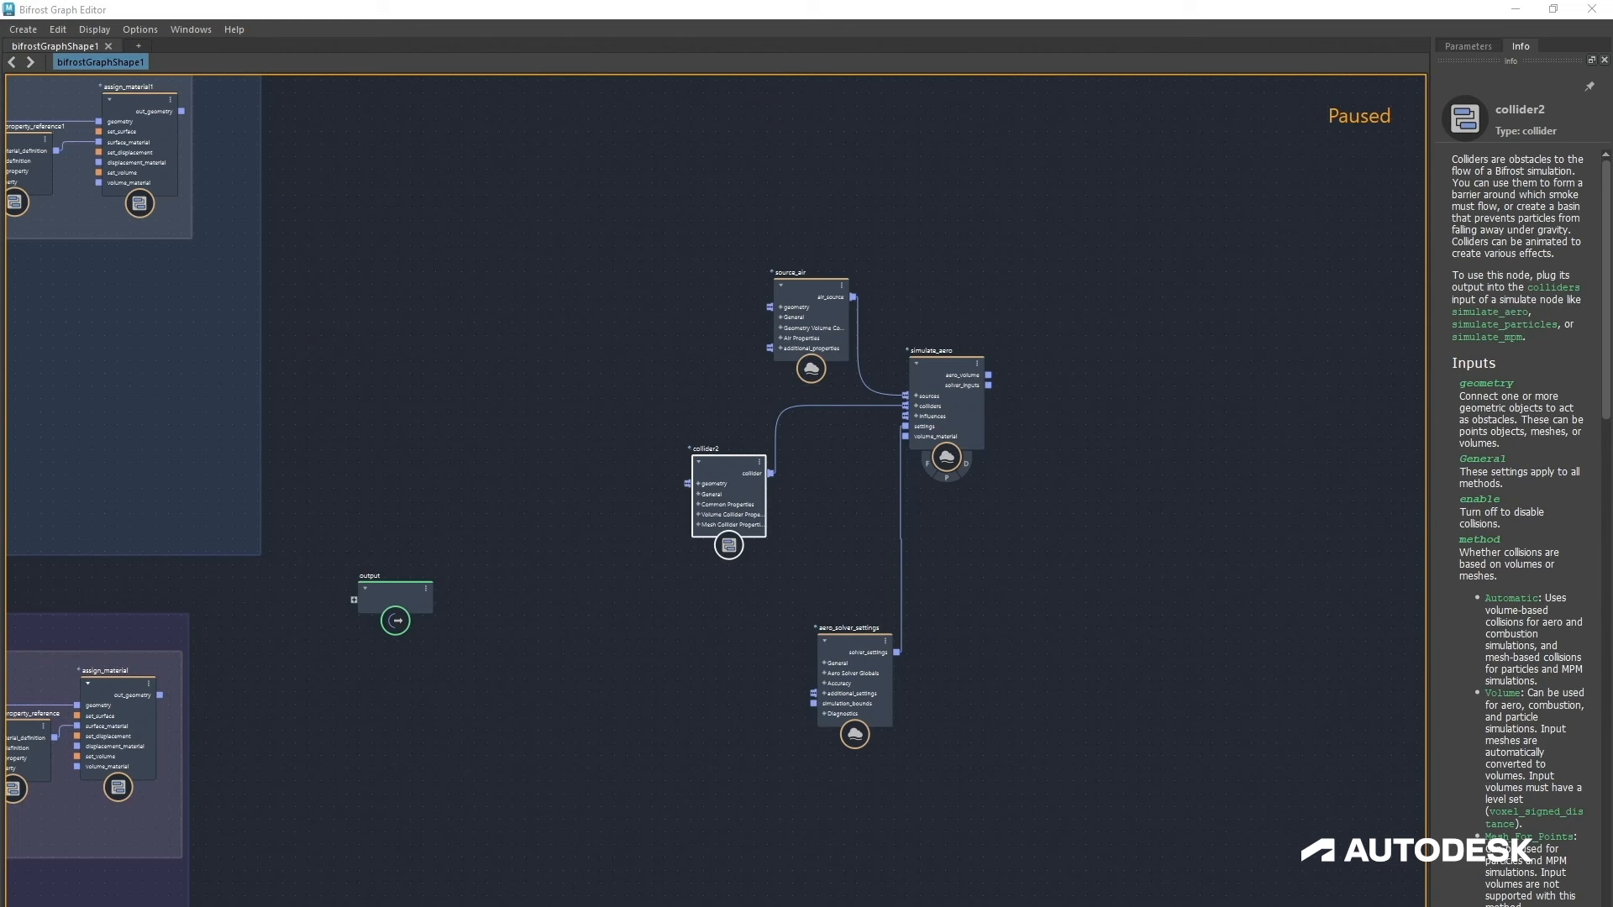
Step: Bring the surface and rock colliders into the graph as an Input_by_Path node and connect it to collider2's geometry
left_click_drag(550, 460, 547, 476)
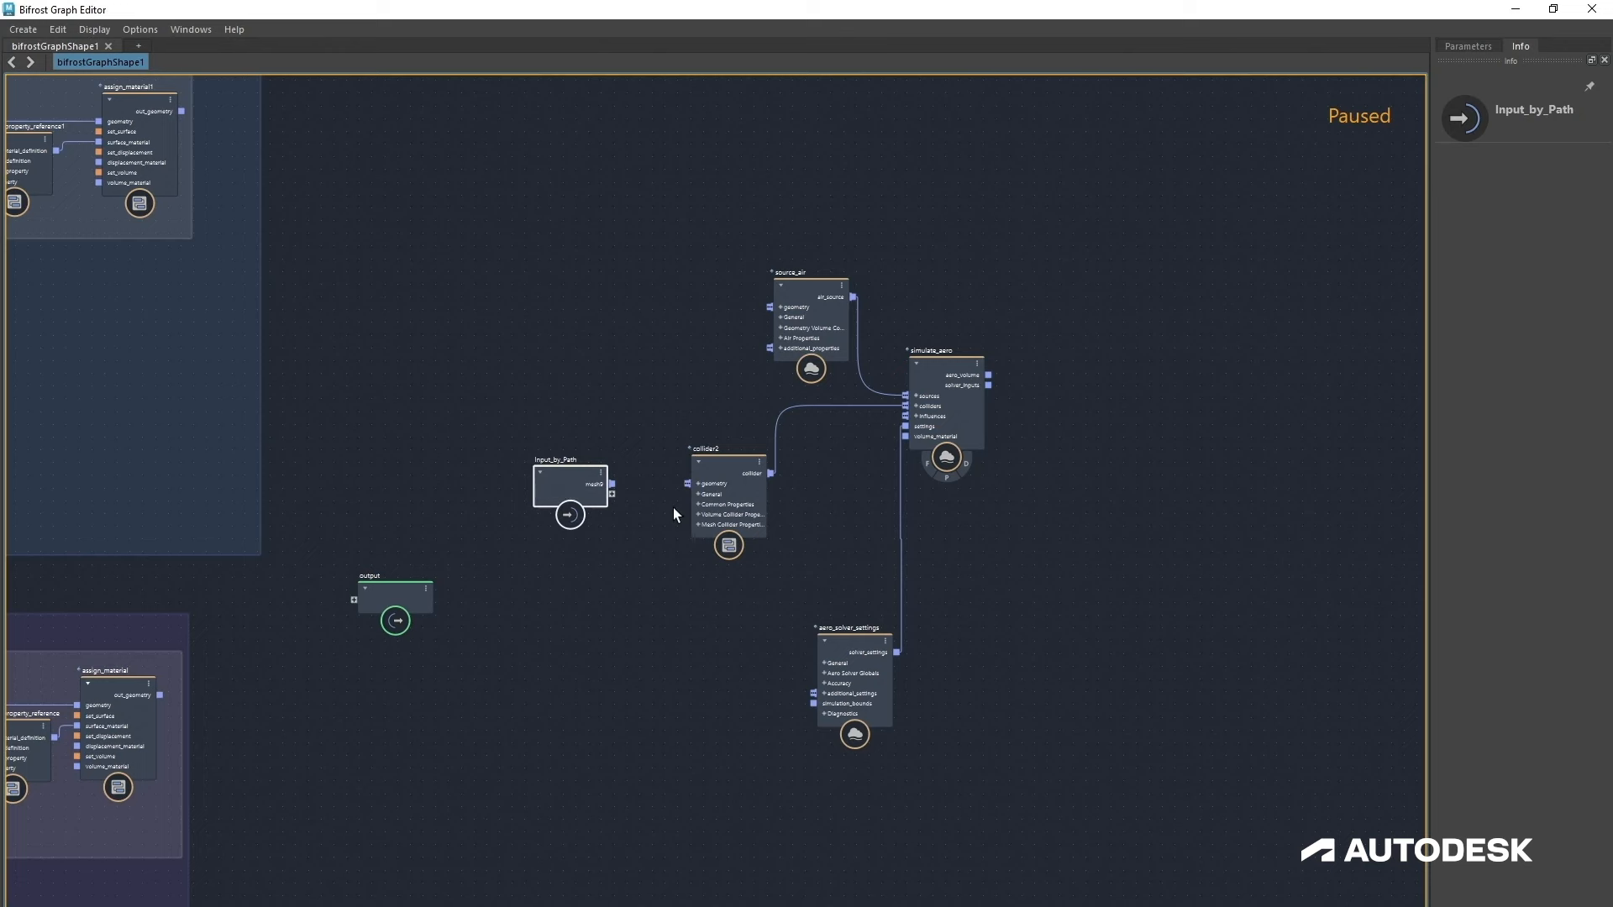
left_click_drag(612, 484, 688, 484)
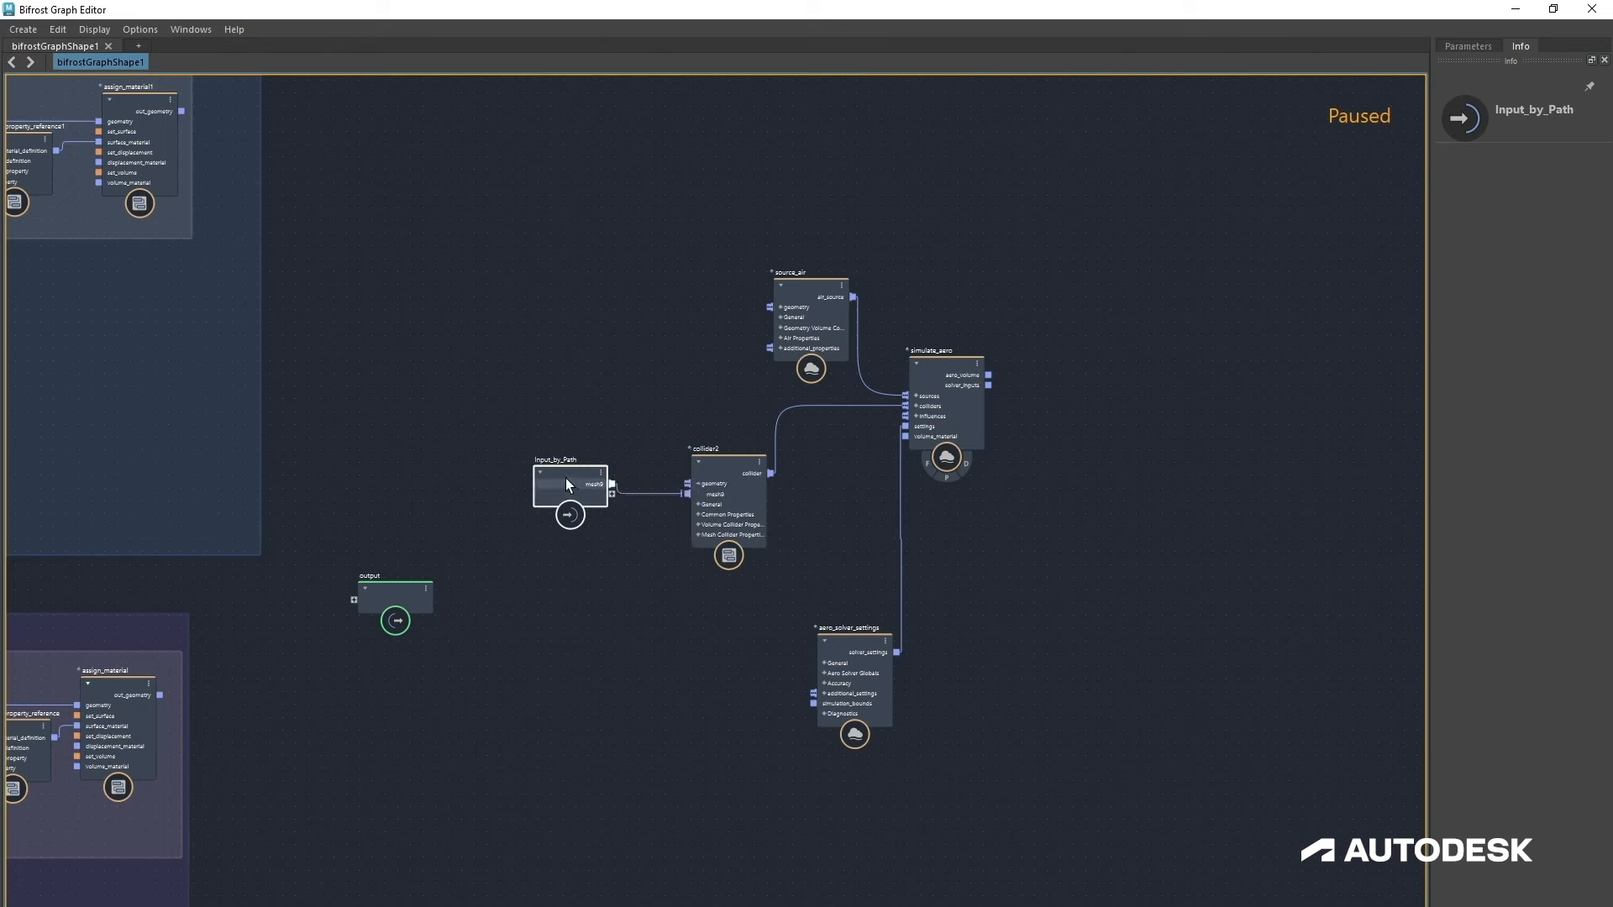
left_click_drag(586, 518, 589, 516)
left_click(727, 502)
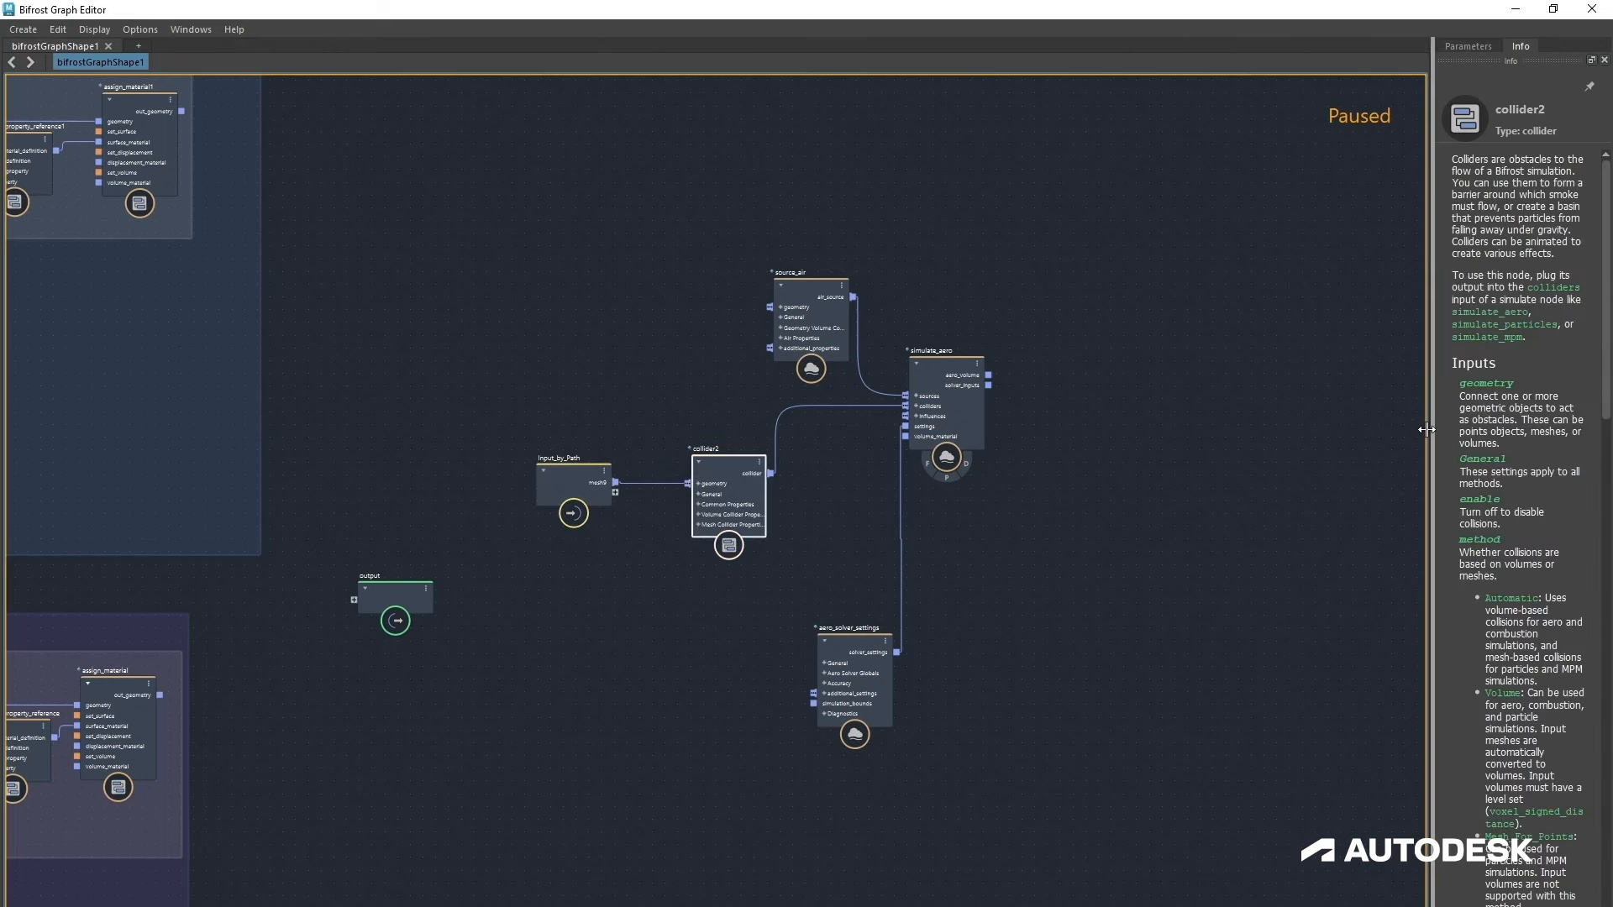
Step: Set collider2's Resolution Mode to Absolute and its Bounciness and Friction to 0
left_click_drag(1425, 436, 1277, 436)
left_click(1316, 46)
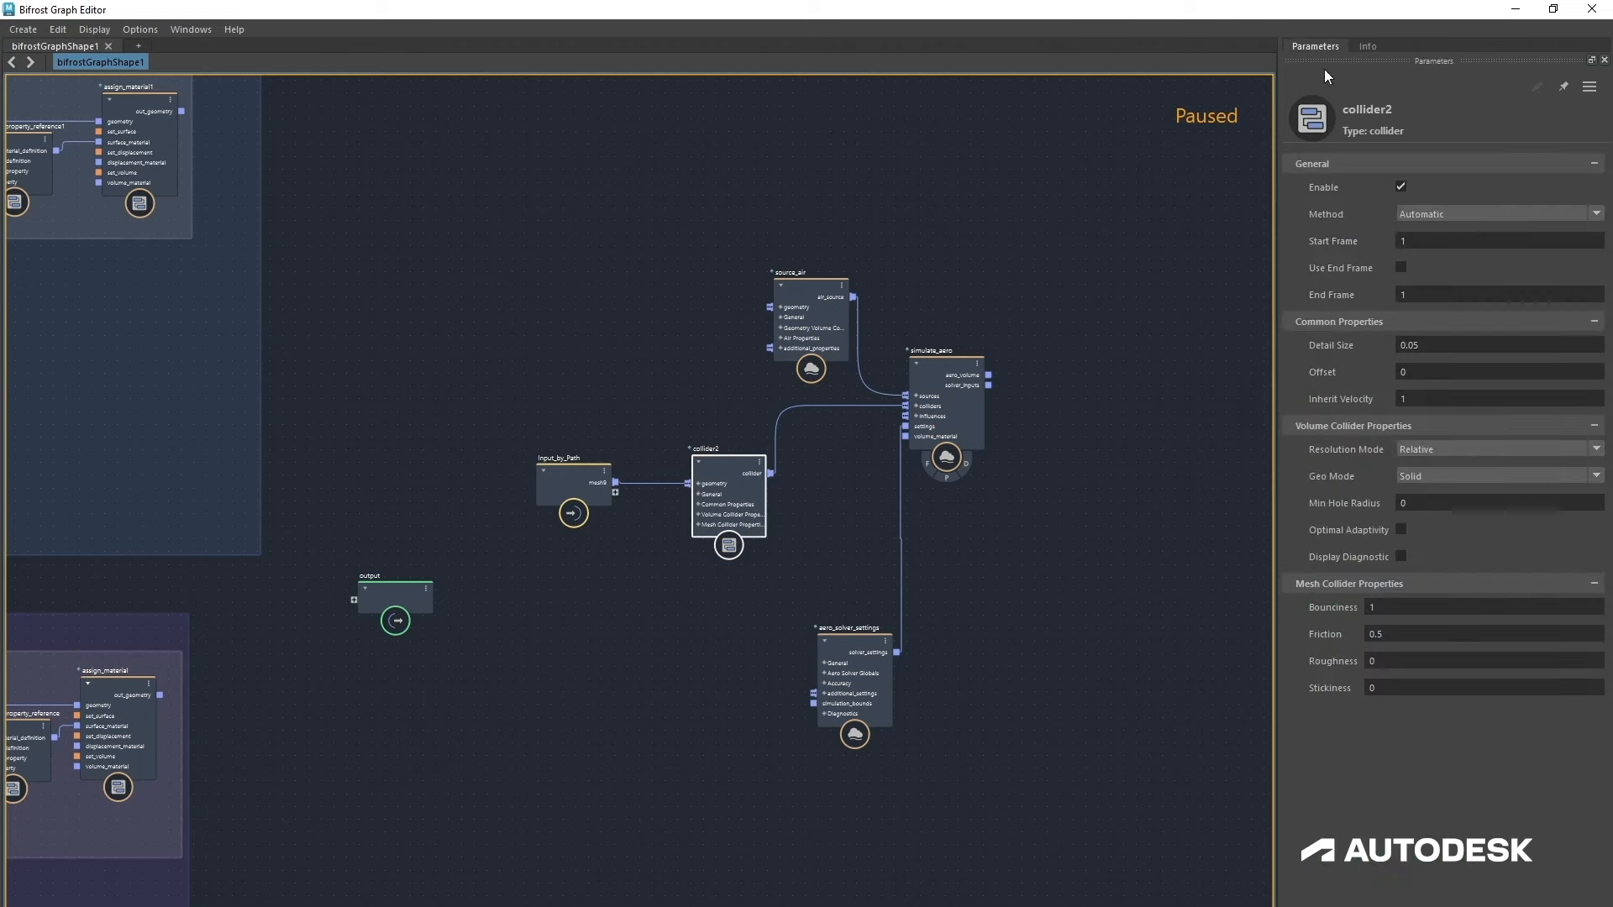
left_click(1442, 452)
left_click(1422, 468)
key("BackSpace")
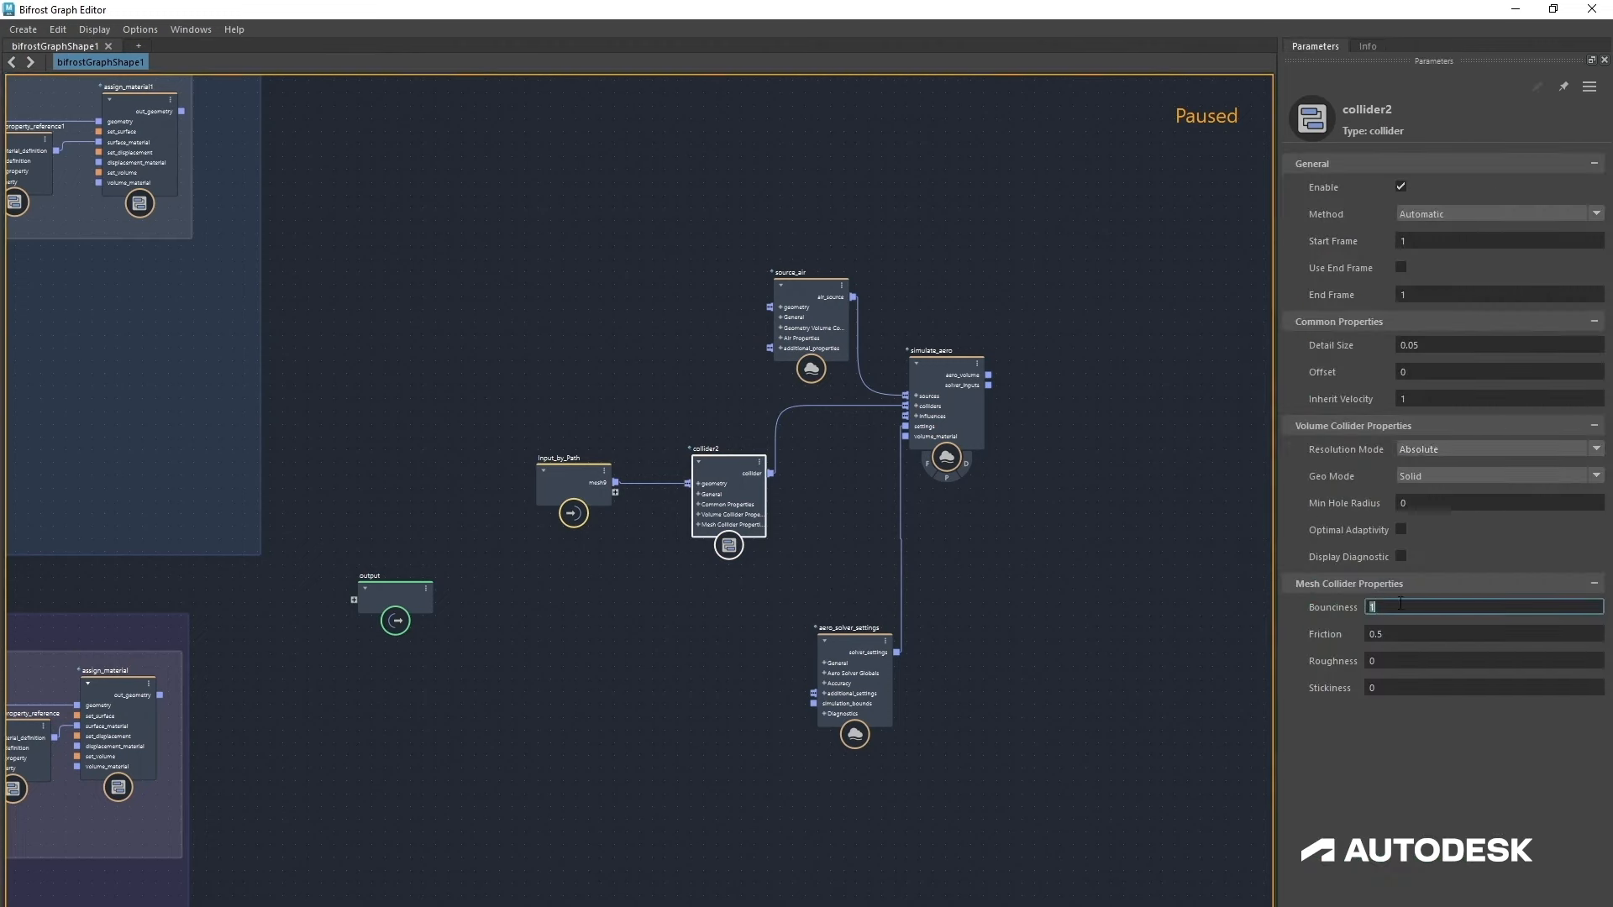
type("0")
left_click(1408, 634)
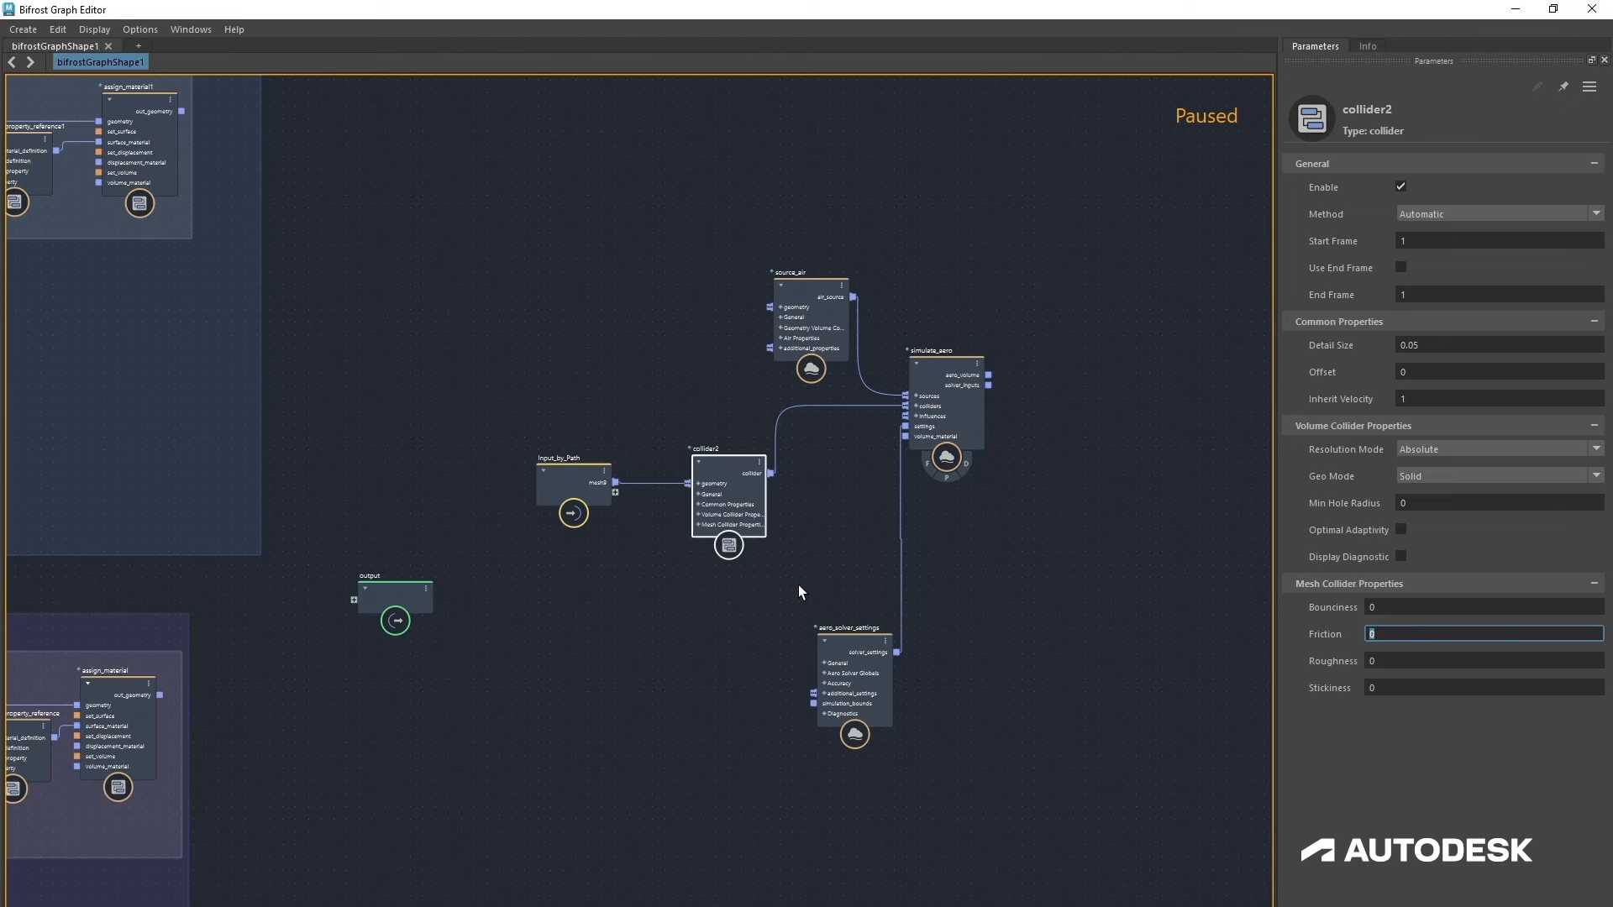
Step: Duplicate collider2 and connect the copy into simulate_aero's colliders input
left_click(709, 483)
key("ctrl+c")
key("ctrl+v")
left_click_drag(741, 557, 935, 410)
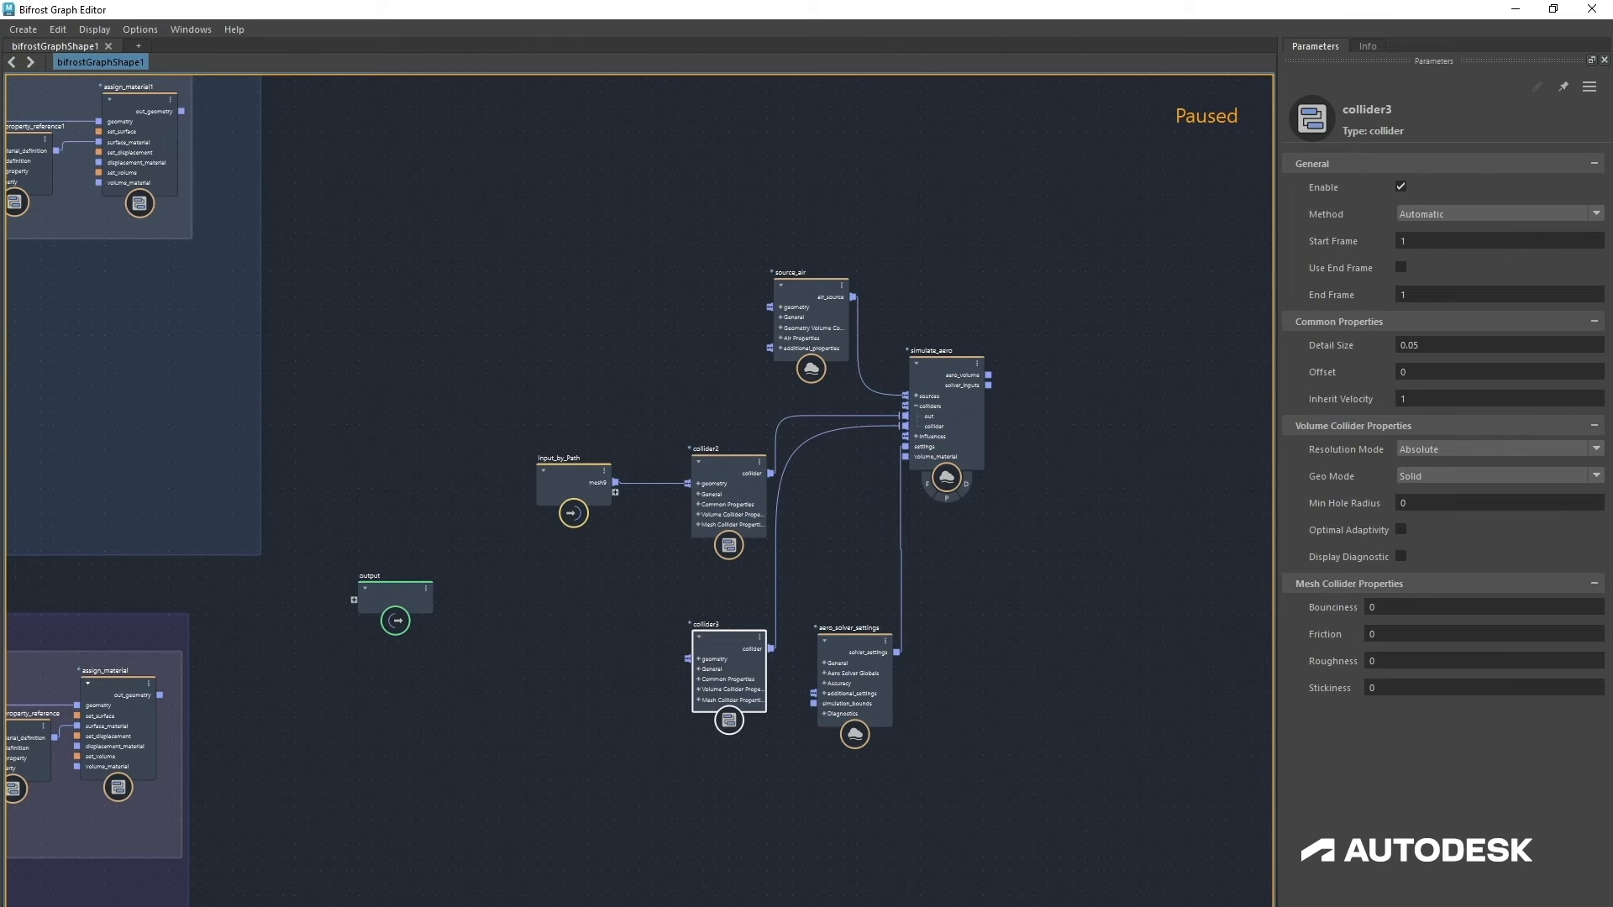
Step: Bring the ship_collider shape from the Outliner into the graph and connect it to collider3's geometry
left_click_drag(438, 265, 352, 243)
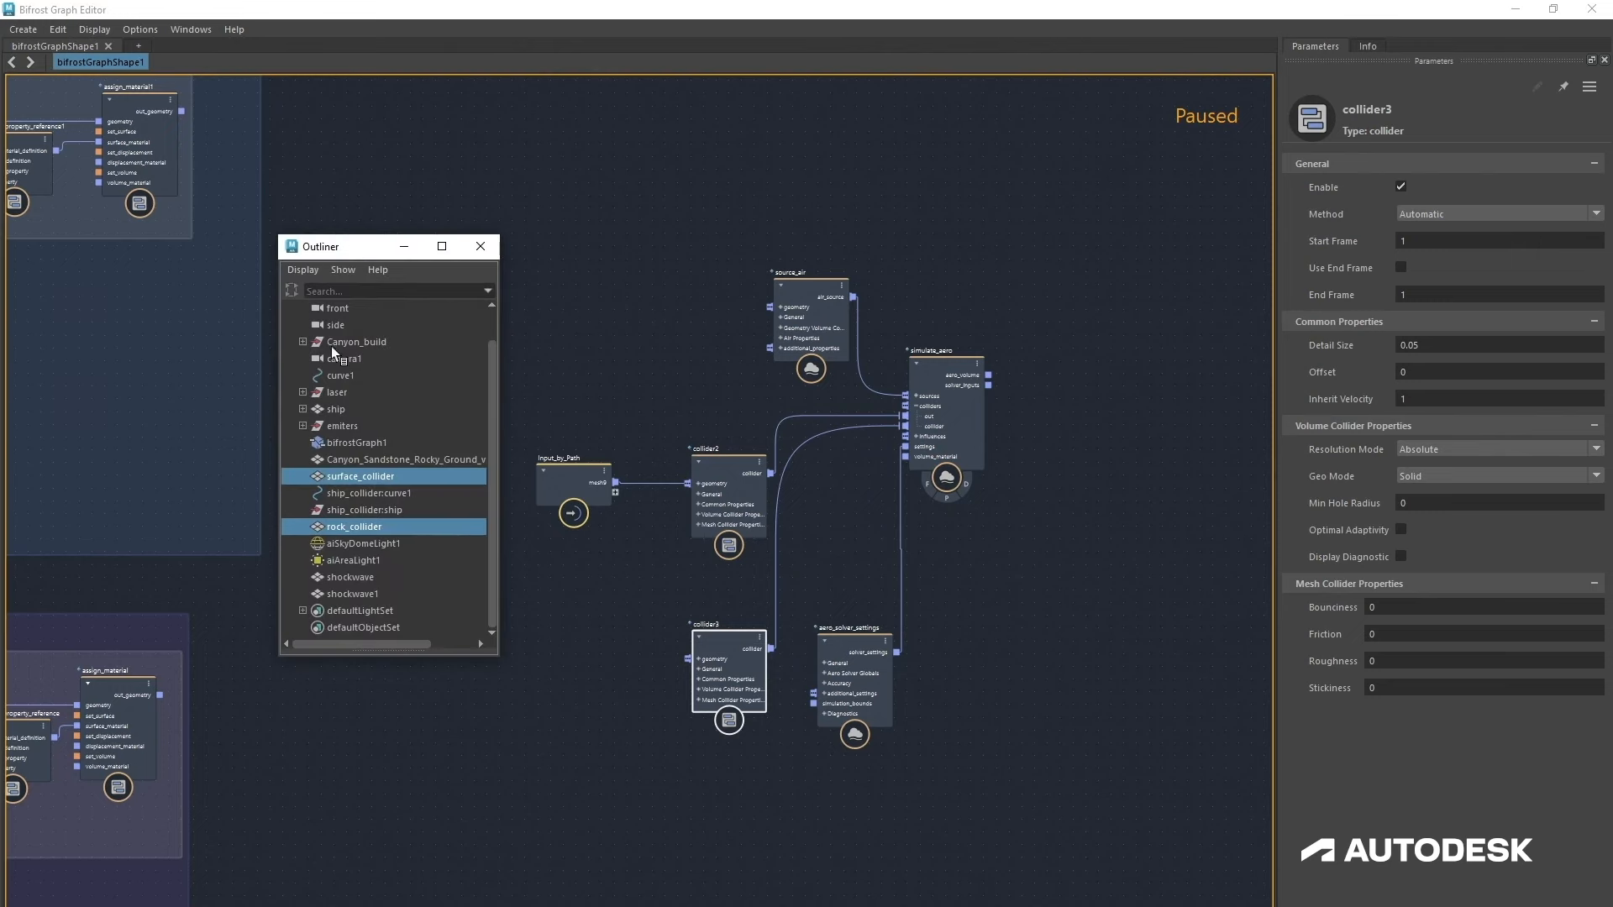
left_click(302, 410)
left_click(356, 424)
left_click_drag(620, 690, 727, 628)
left_click(662, 719)
Step: Set collider3's Inherit Velocity to 0.3
left_click(1441, 399)
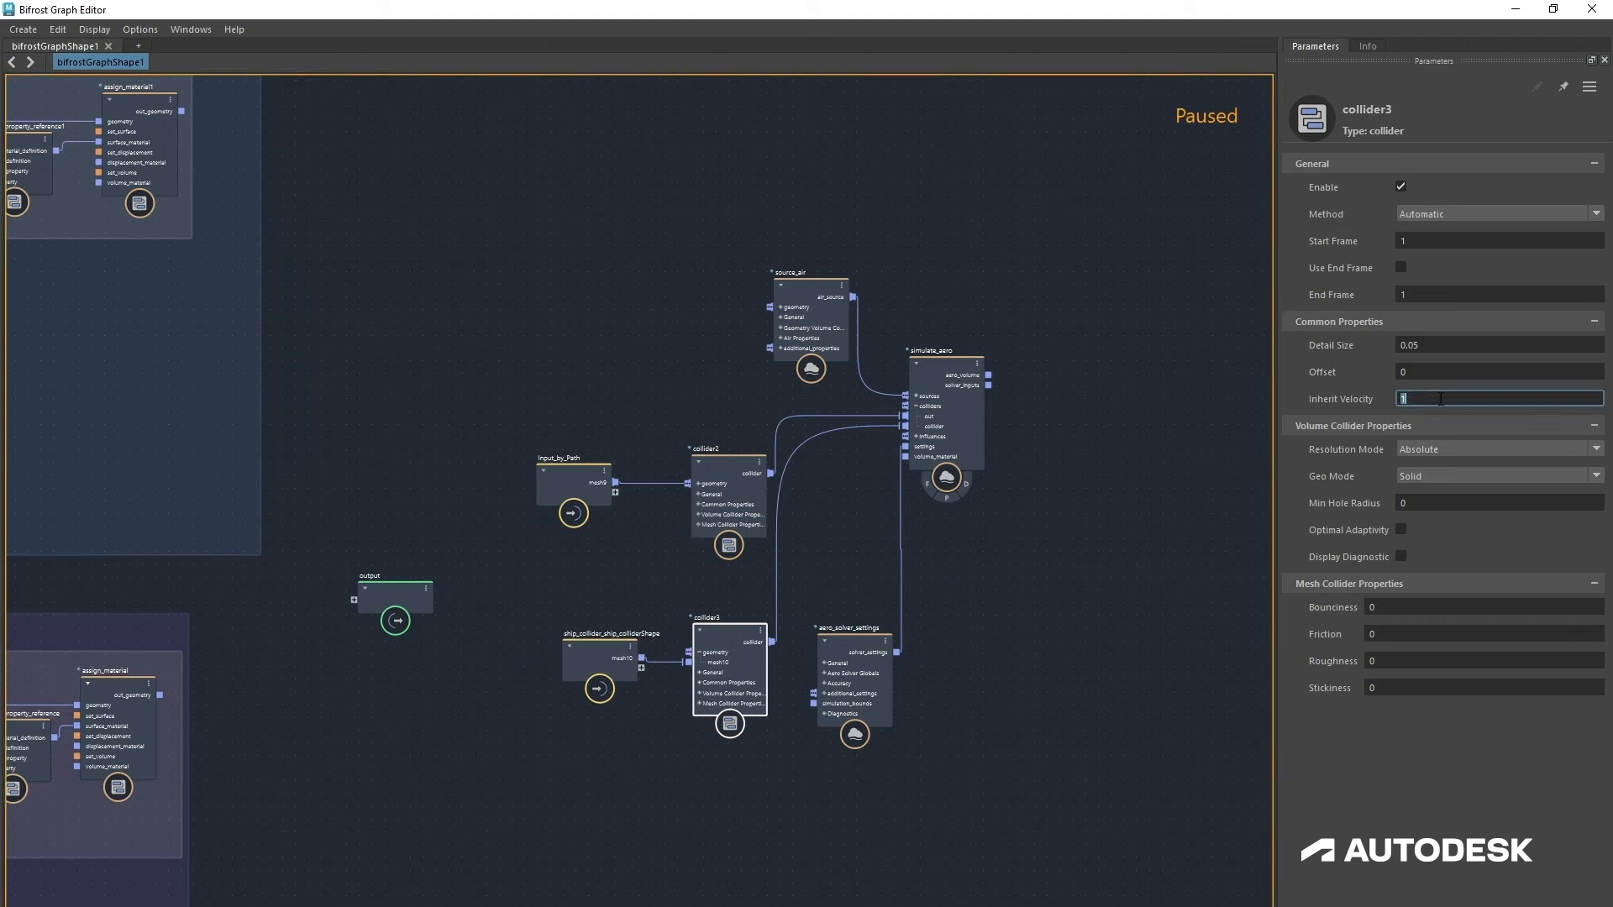
type("0.3")
key("Return")
left_click(533, 426)
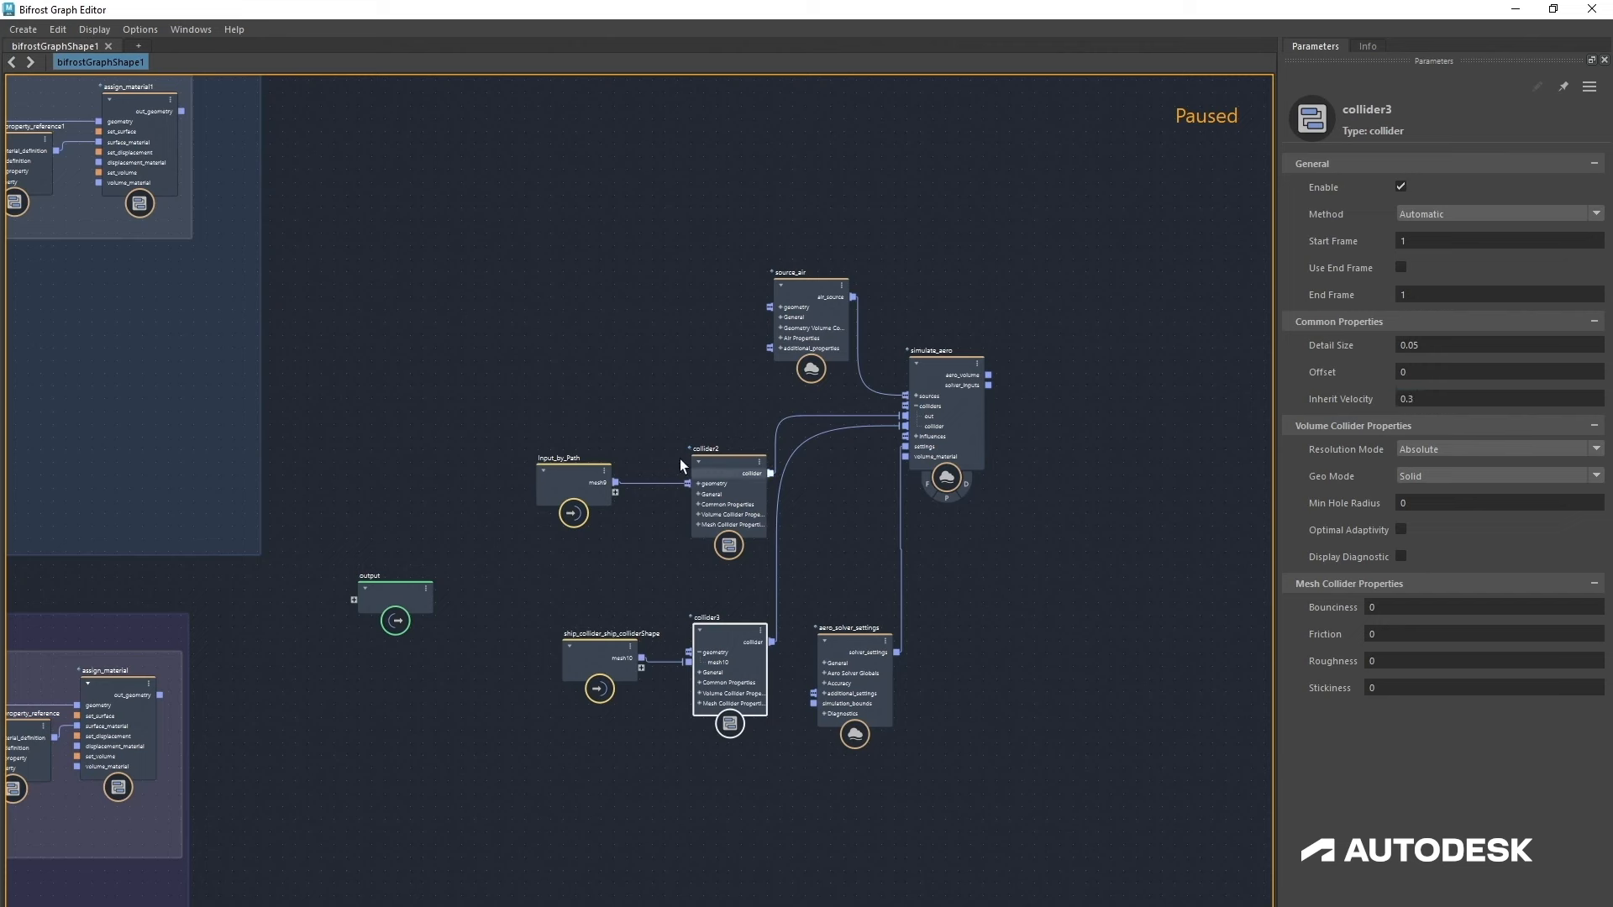
Step: Move the Input_by_Path and collider2 nodes into line above the ship collider nodes
left_click_drag(523, 415, 740, 504)
left_click_drag(712, 472, 712, 527)
left_click(614, 471)
left_click_drag(567, 544, 579, 549)
Step: Group the four collider nodes in a backdrop named "collider" and move it down out of the way
left_click_drag(496, 472, 788, 759)
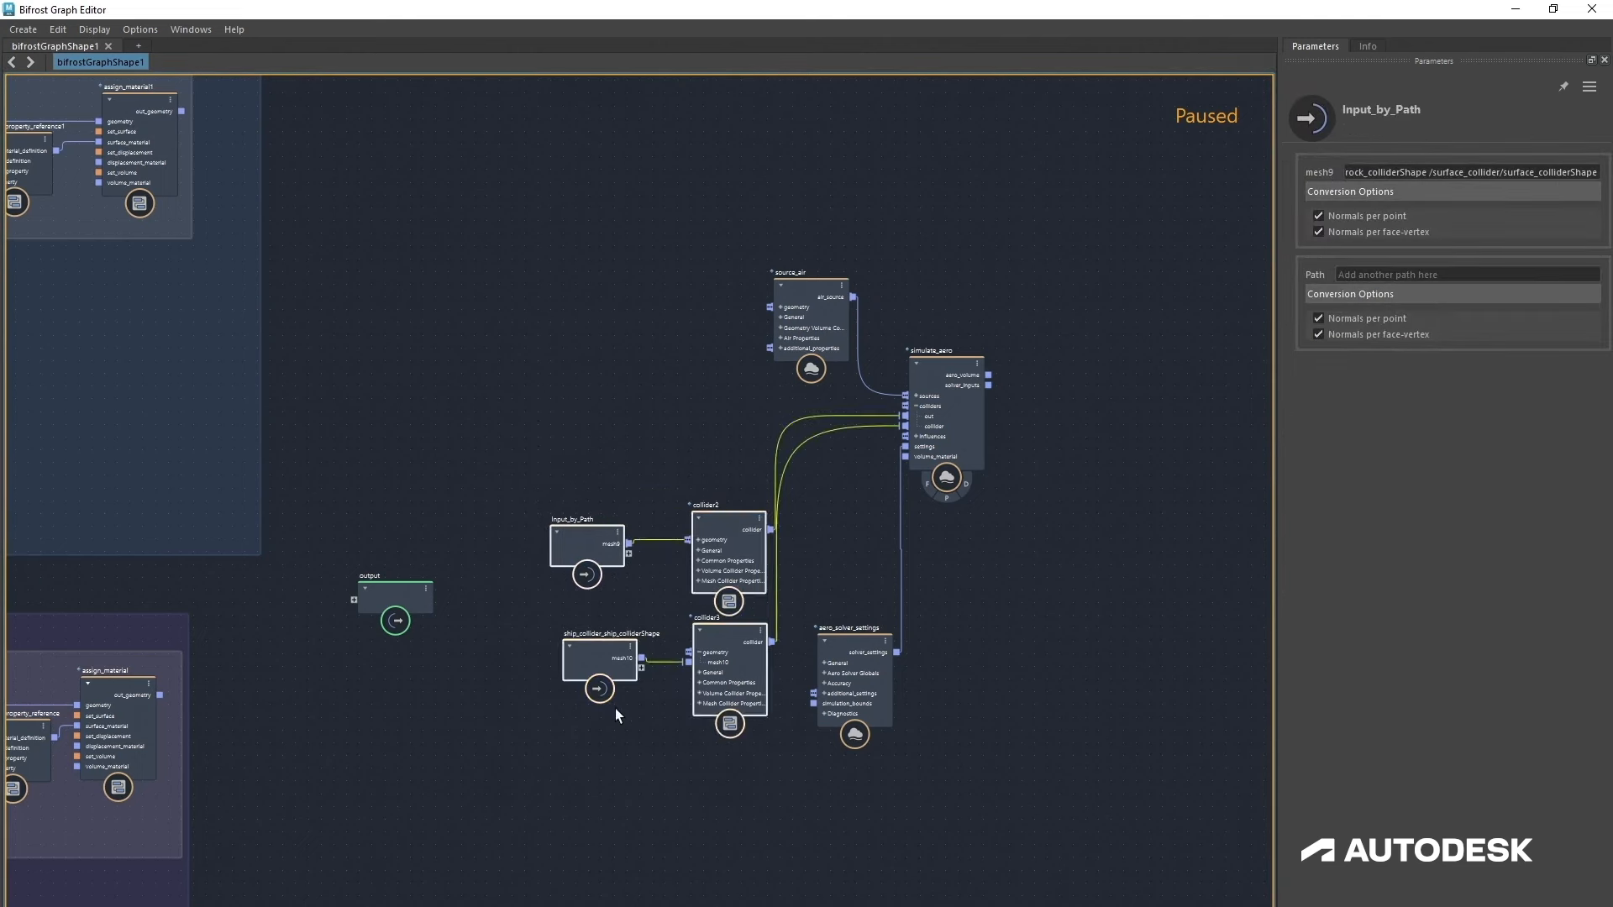
right_click(645, 715)
left_click(669, 736)
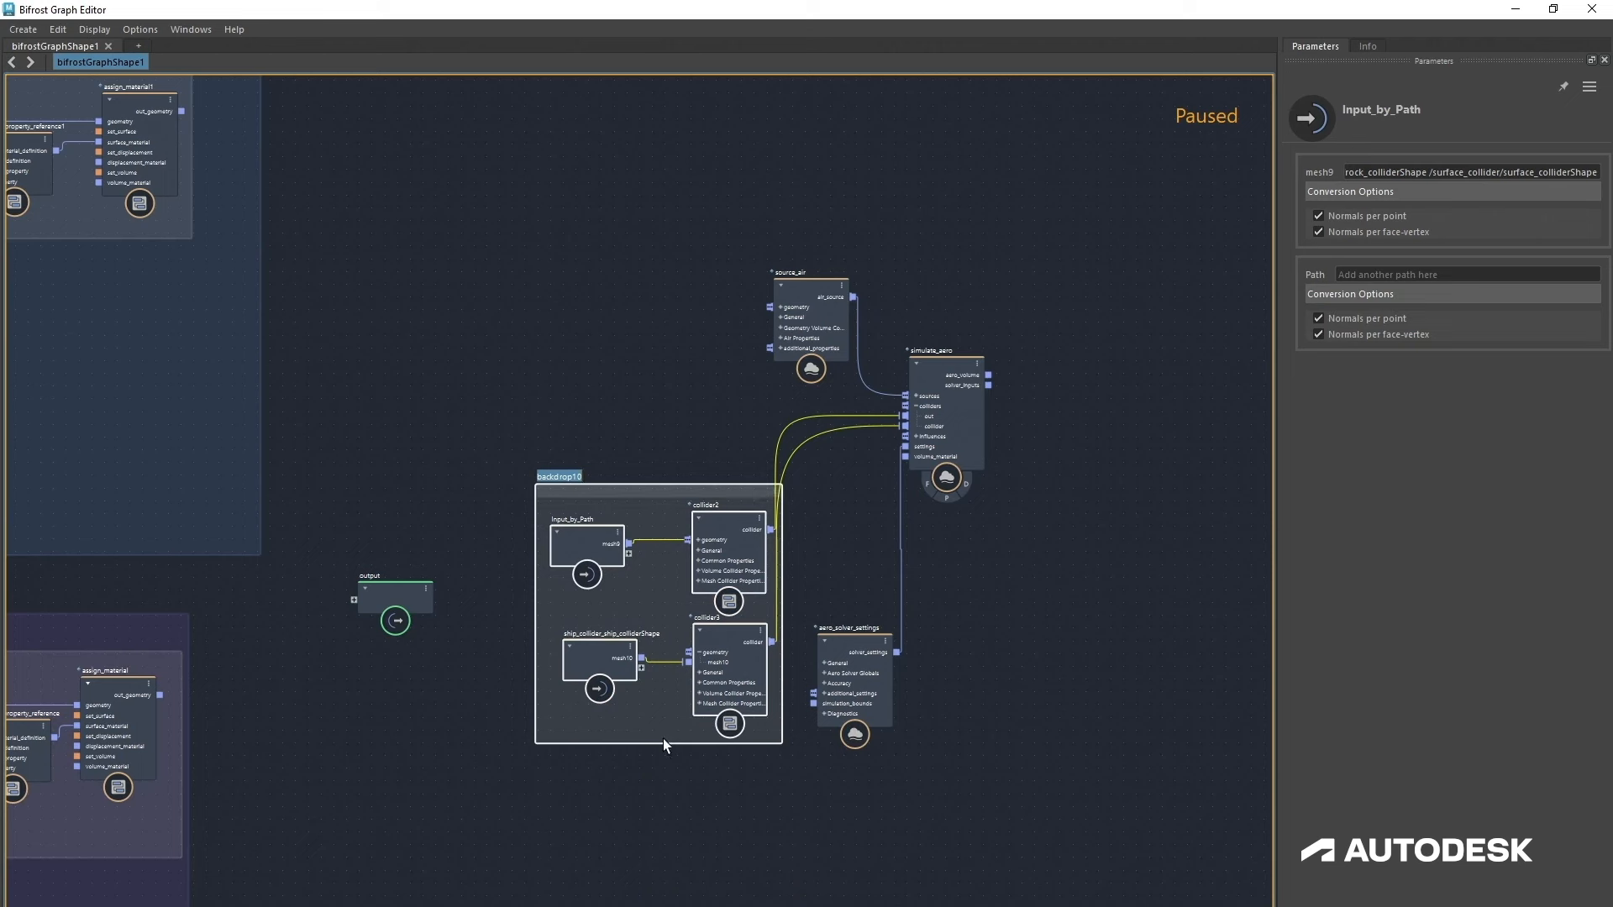
type("colliders")
left_click(689, 783)
left_click_drag(663, 499, 648, 793)
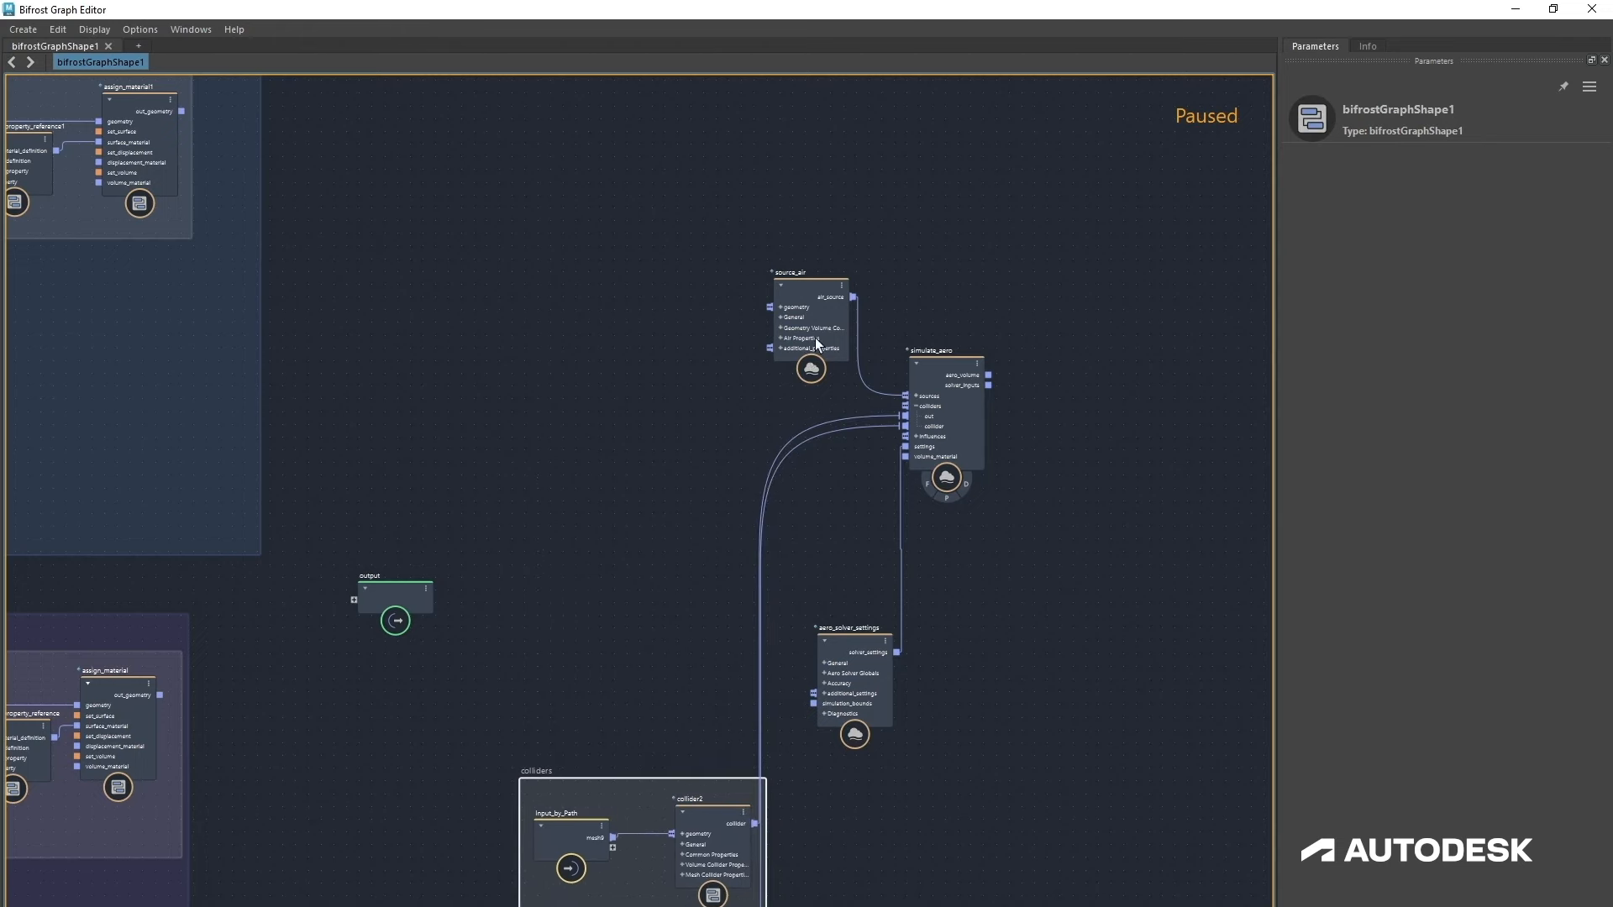
Step: Connect the lower assign_material's output geometry to source_air's geometry input
left_click_drag(816, 324, 662, 437)
middle_click_drag(595, 604, 721, 613, "alt")
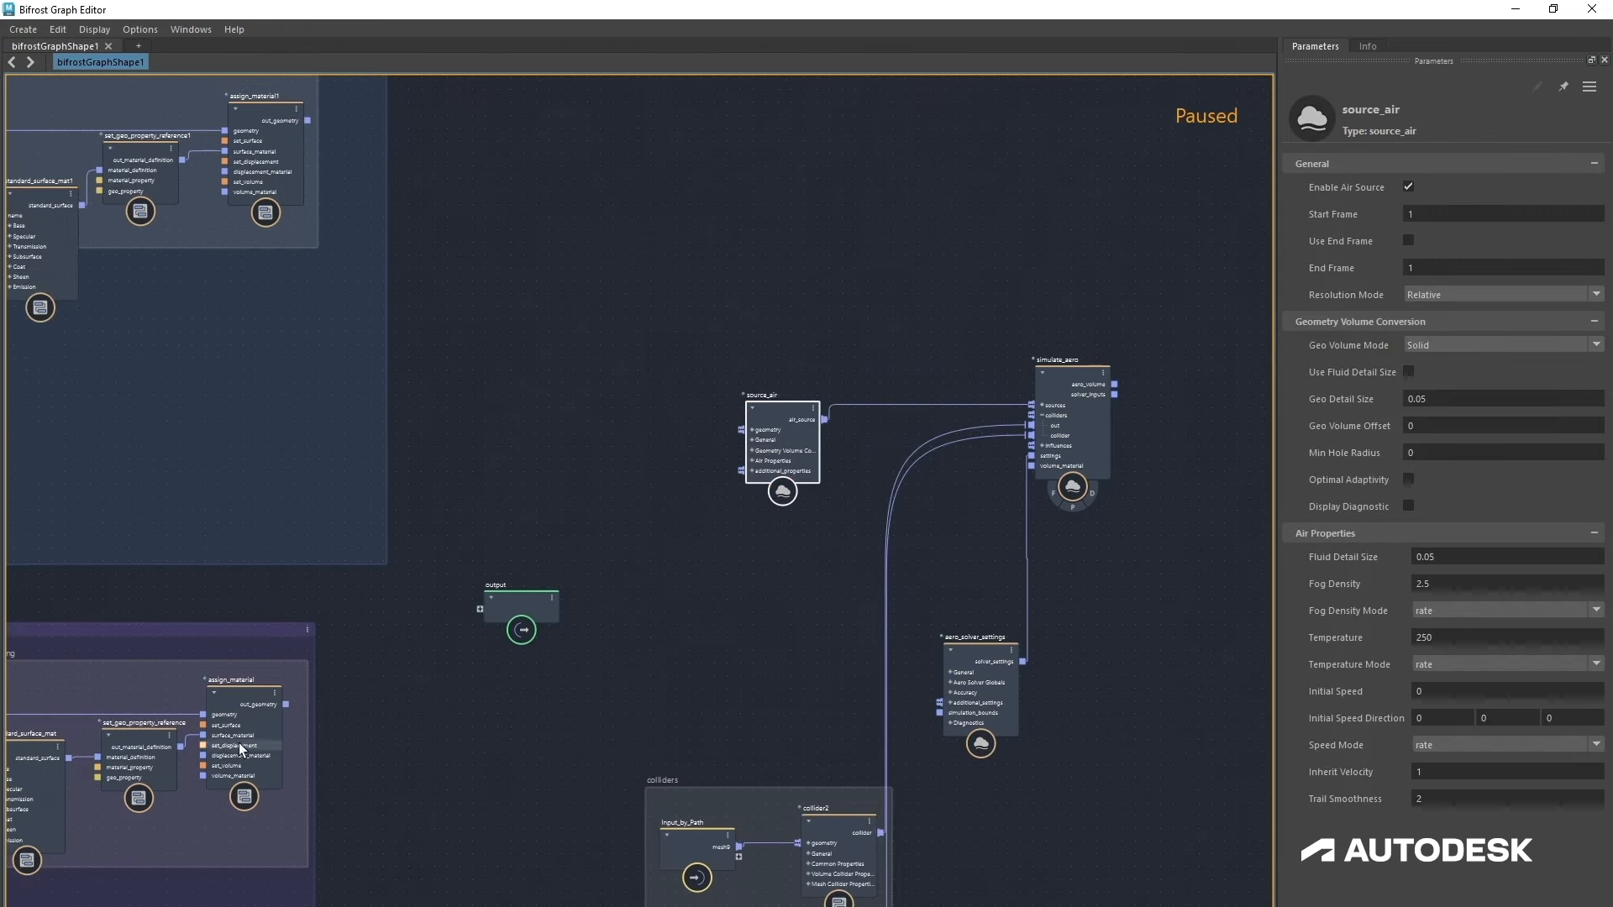
scroll(284, 704, "up", 1)
scroll(285, 704, "up", 1)
left_click_drag(285, 705, 808, 391)
left_click_drag(809, 393, 809, 395)
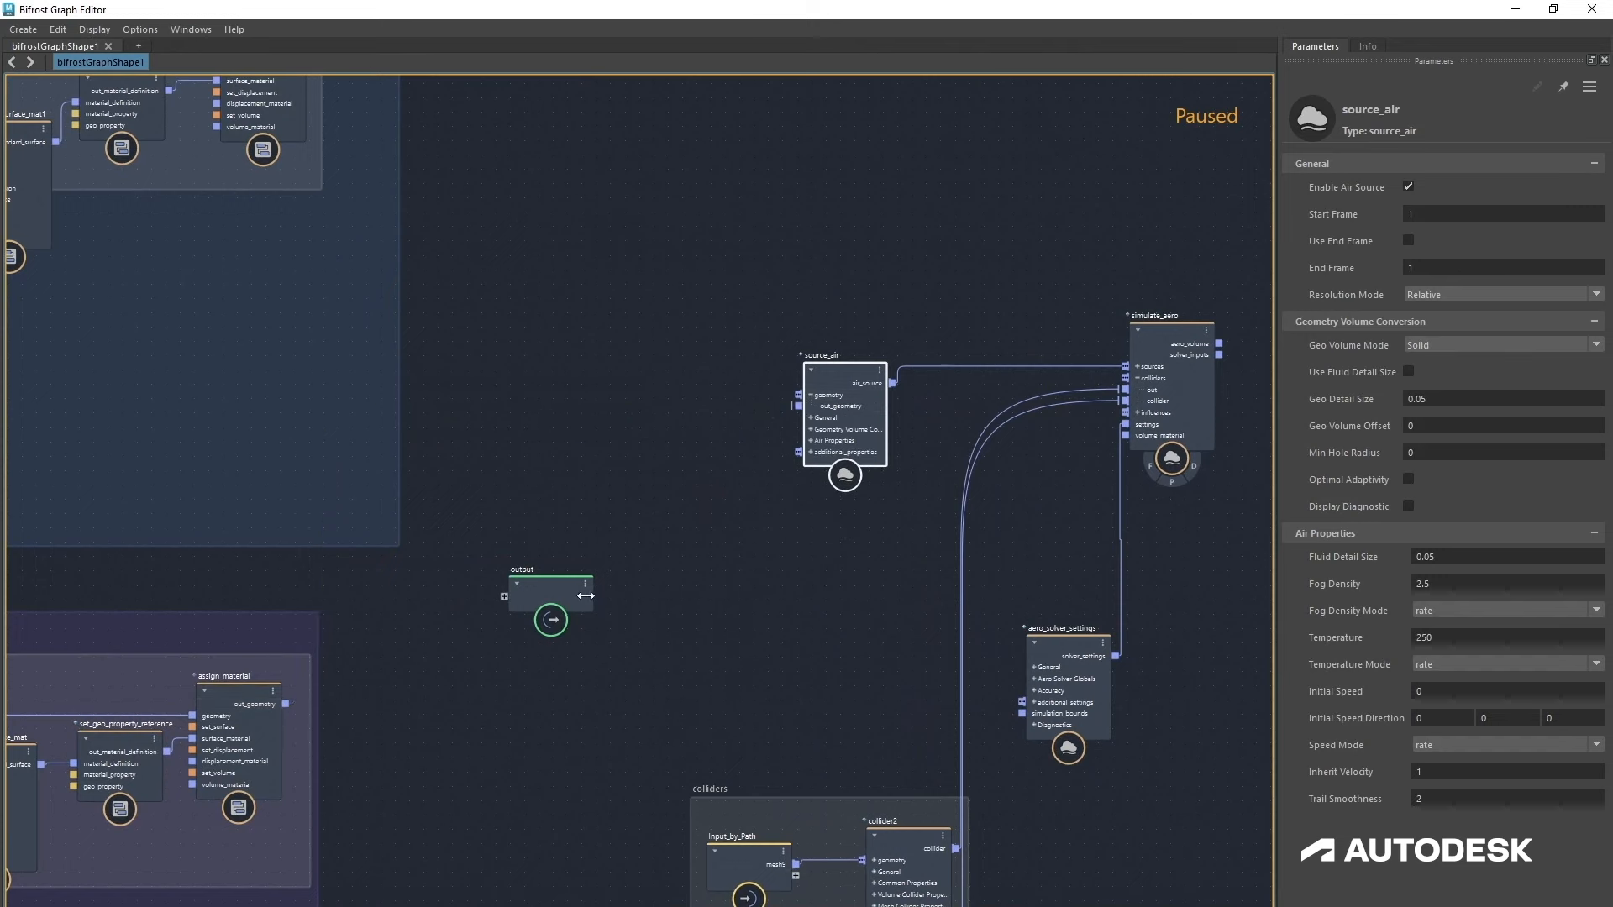
Step: Move the output node below the source_air node
left_click_drag(587, 603, 875, 650)
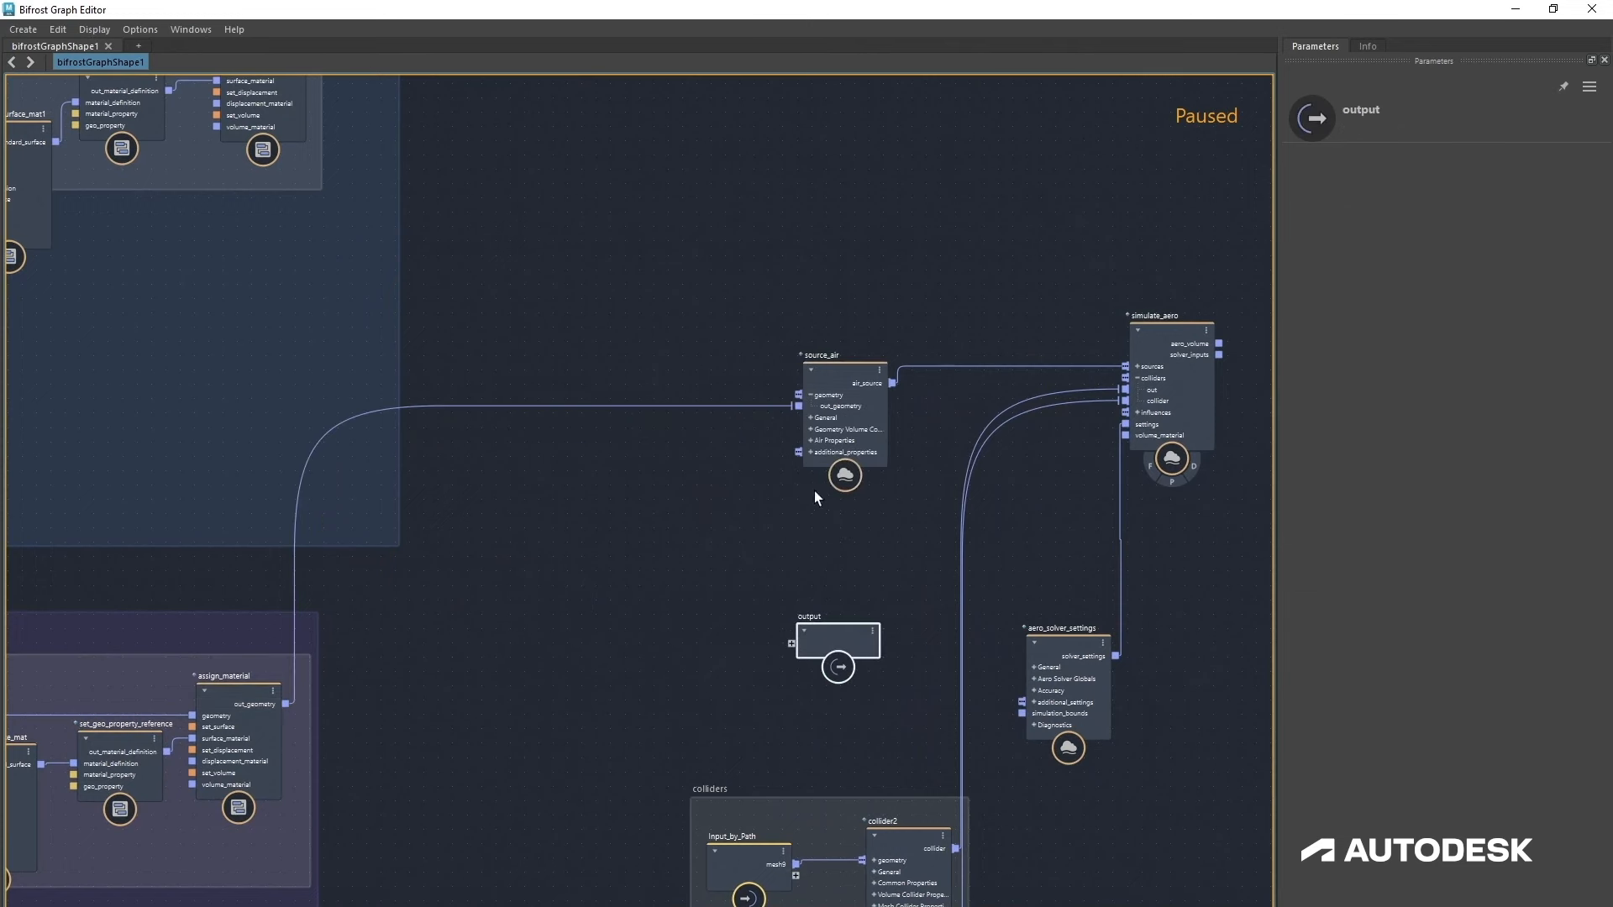
left_click_drag(844, 417, 836, 414)
middle_click_drag(567, 630, 552, 642)
Step: Create an aero_source_color_property node on source_air's additional properties input and place it beside source_air
right_click(844, 468)
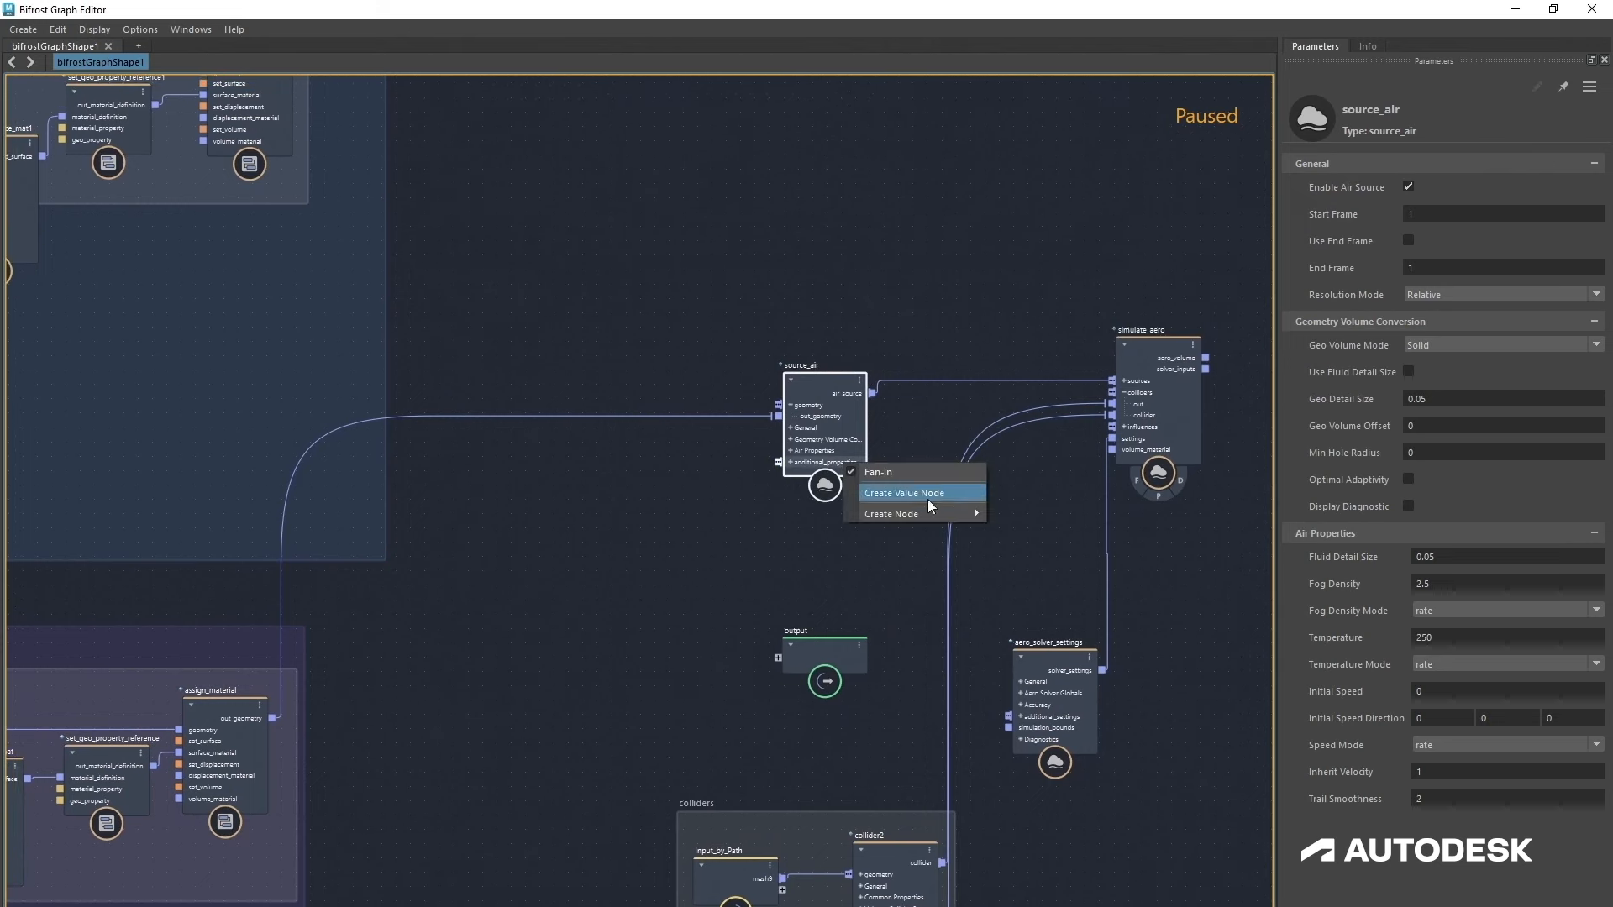
mouse_move(920, 510)
left_click(1067, 548)
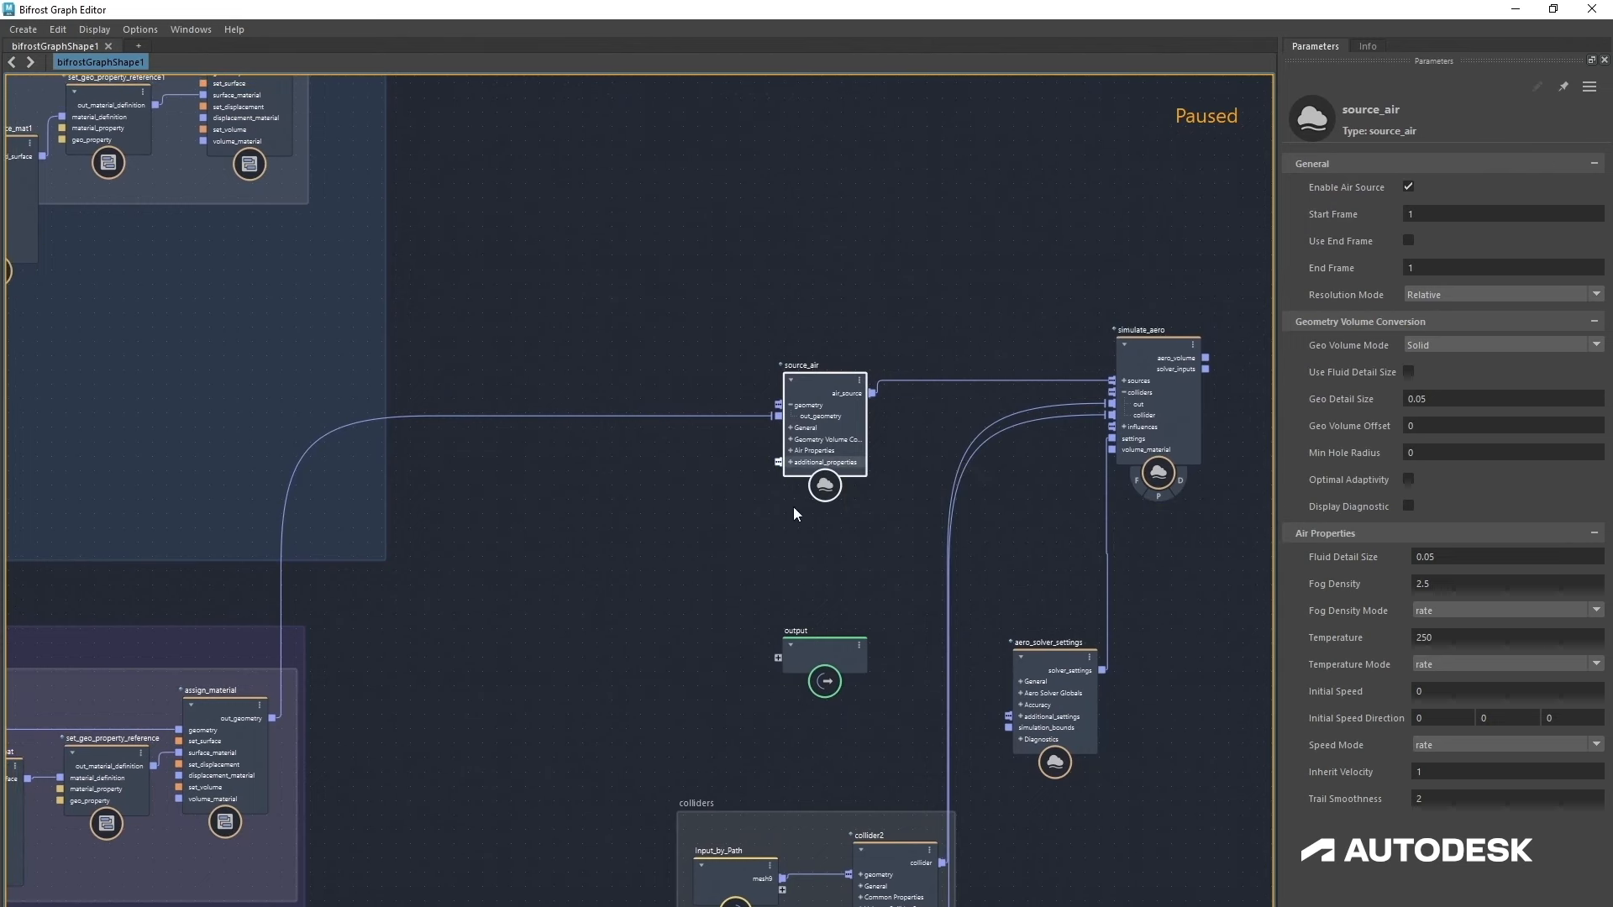
left_click_drag(892, 444, 664, 522)
Step: Inspect the property name of the source_color_property1 node in the particle emitter group
scroll(646, 619, "down", 3)
middle_click_drag(647, 618, 975, 534)
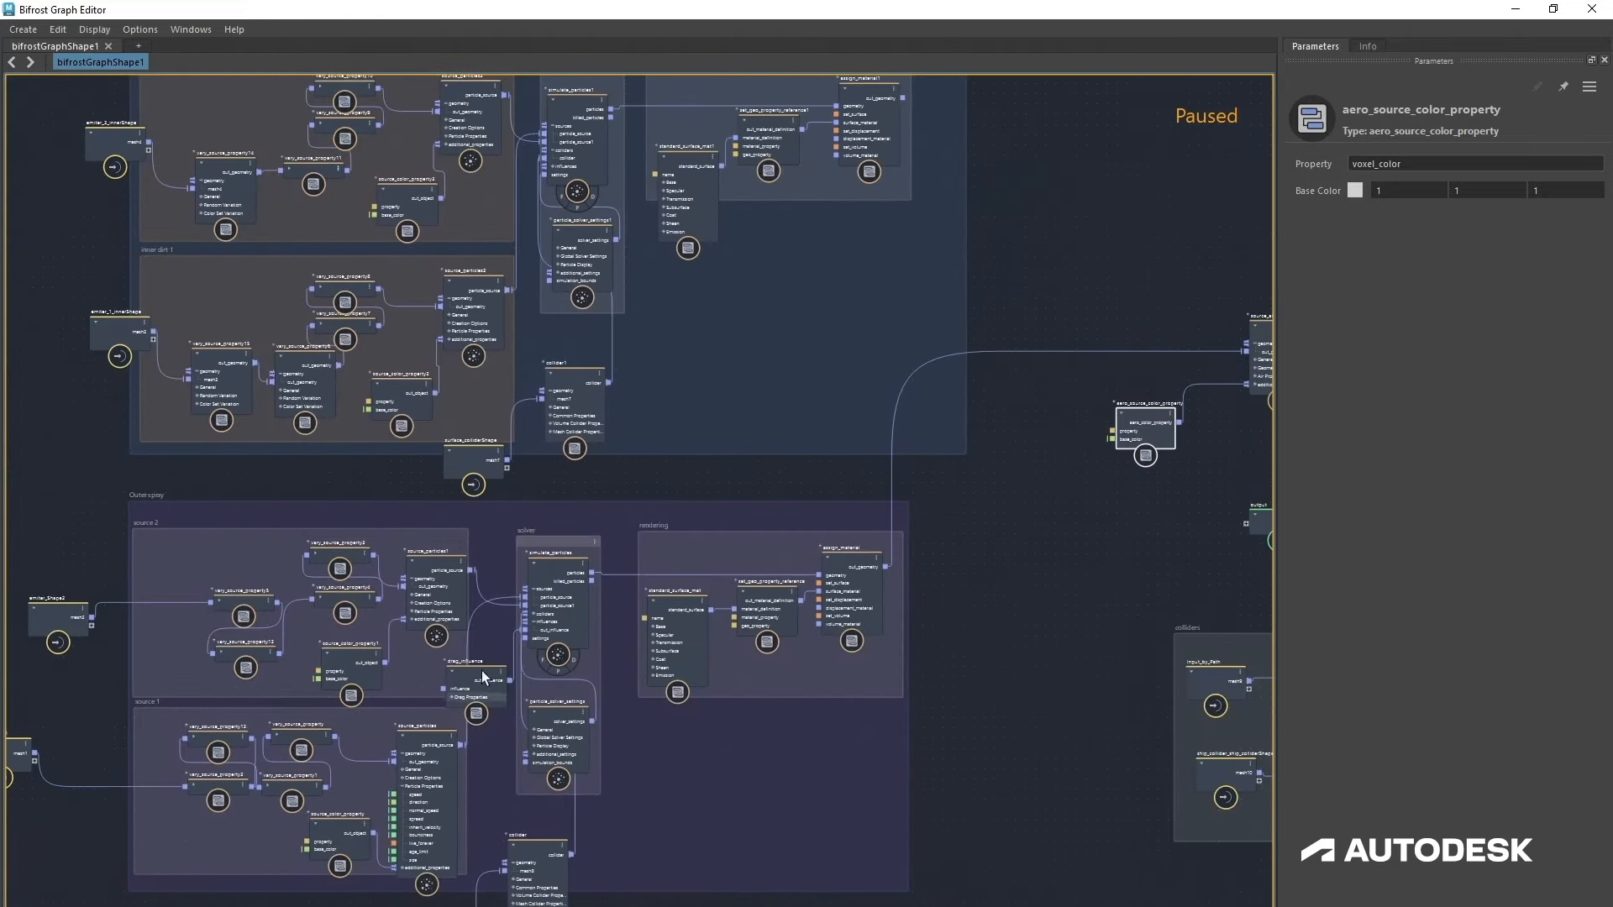
left_click(352, 668)
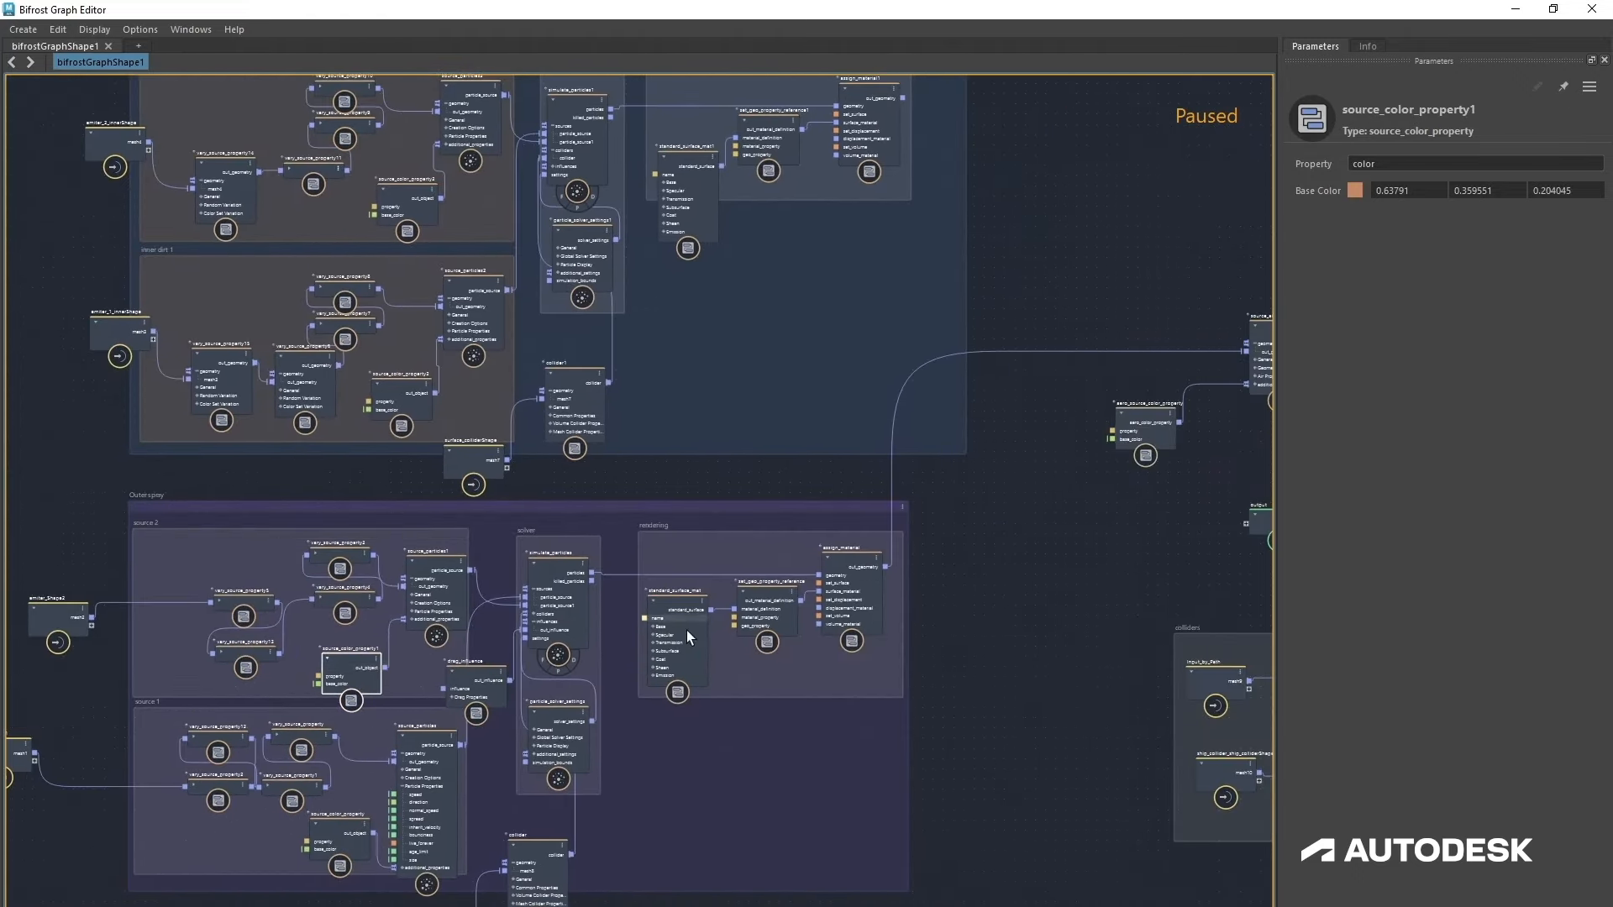
middle_click_drag(1075, 541, 821, 583)
scroll(796, 600, "up", 2)
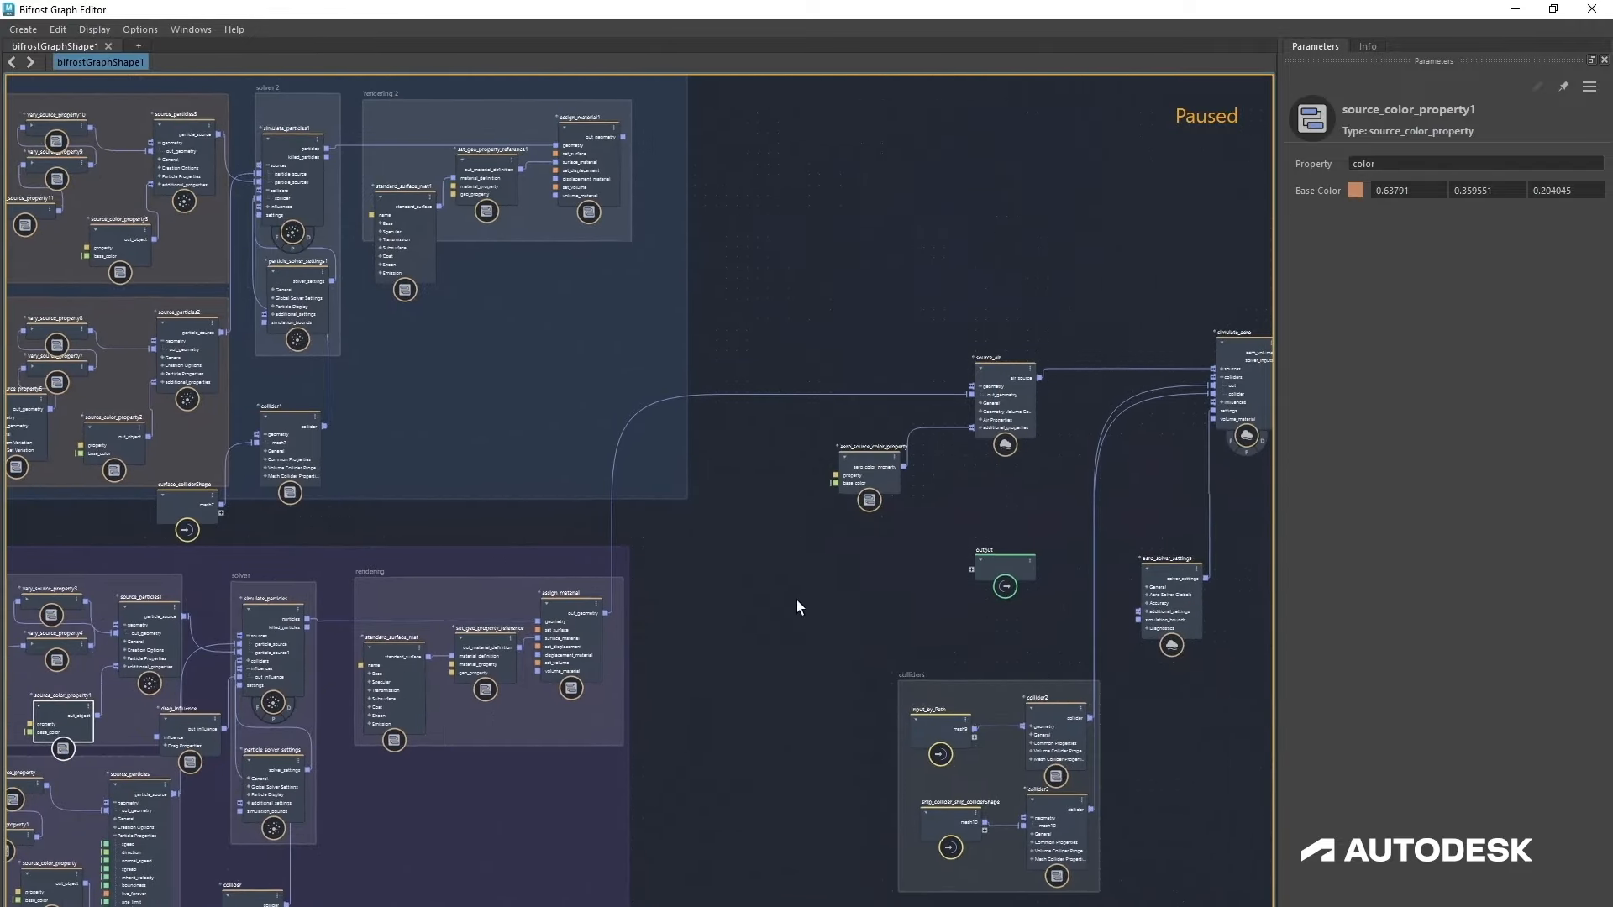
Step: Add a get_geo_property node and connect the assign_material output geometry into its geometry input
key("Tab")
type("get")
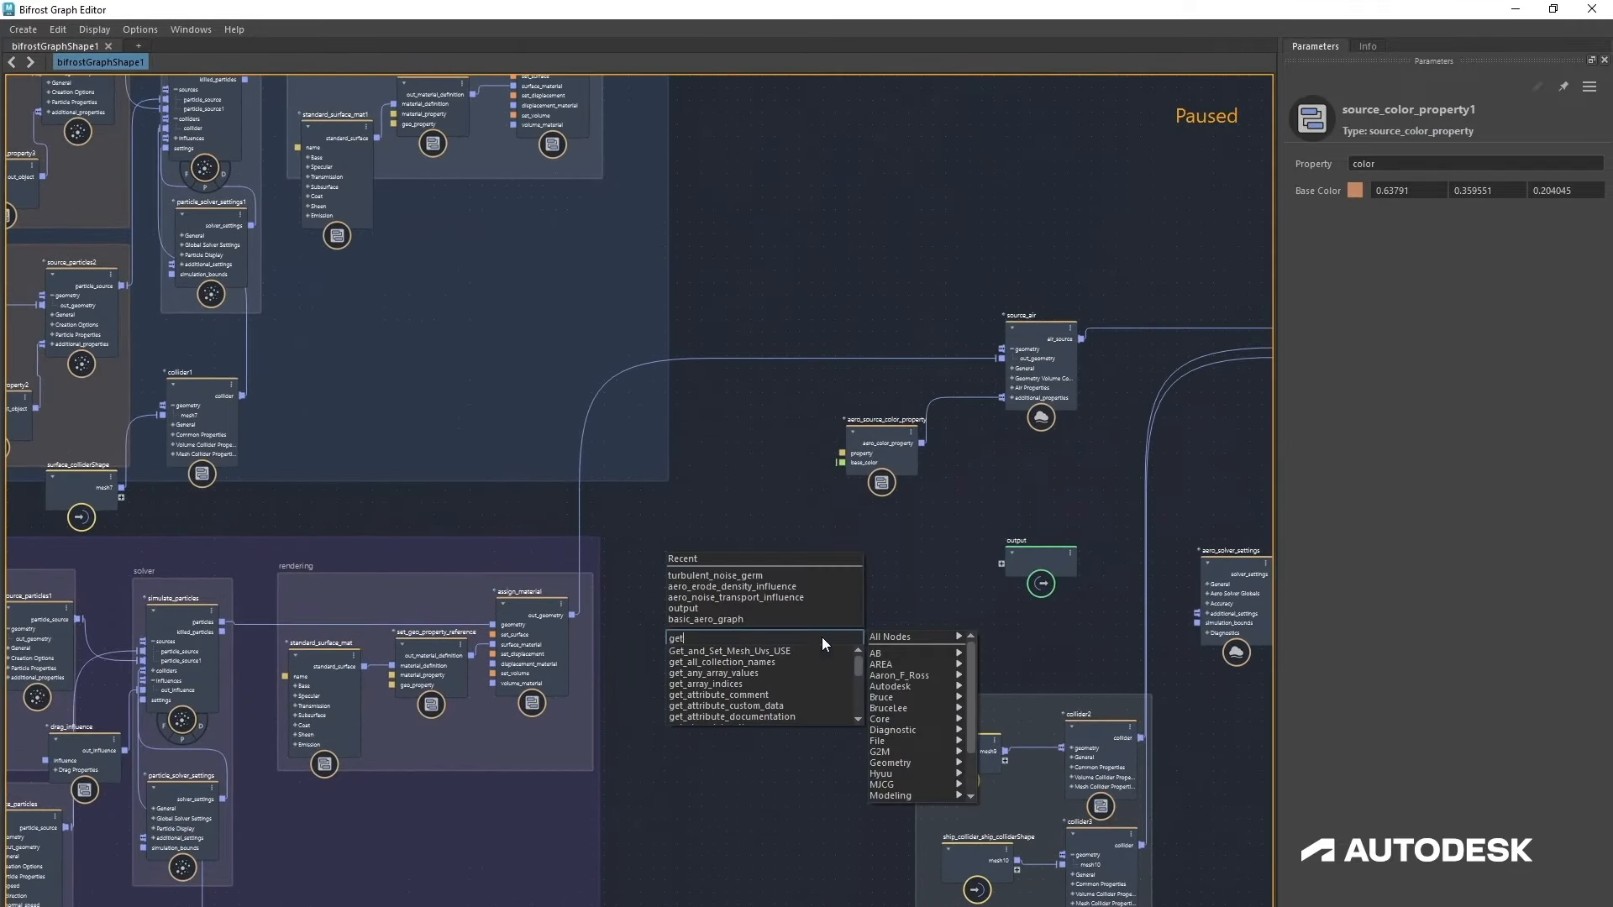
type("geo")
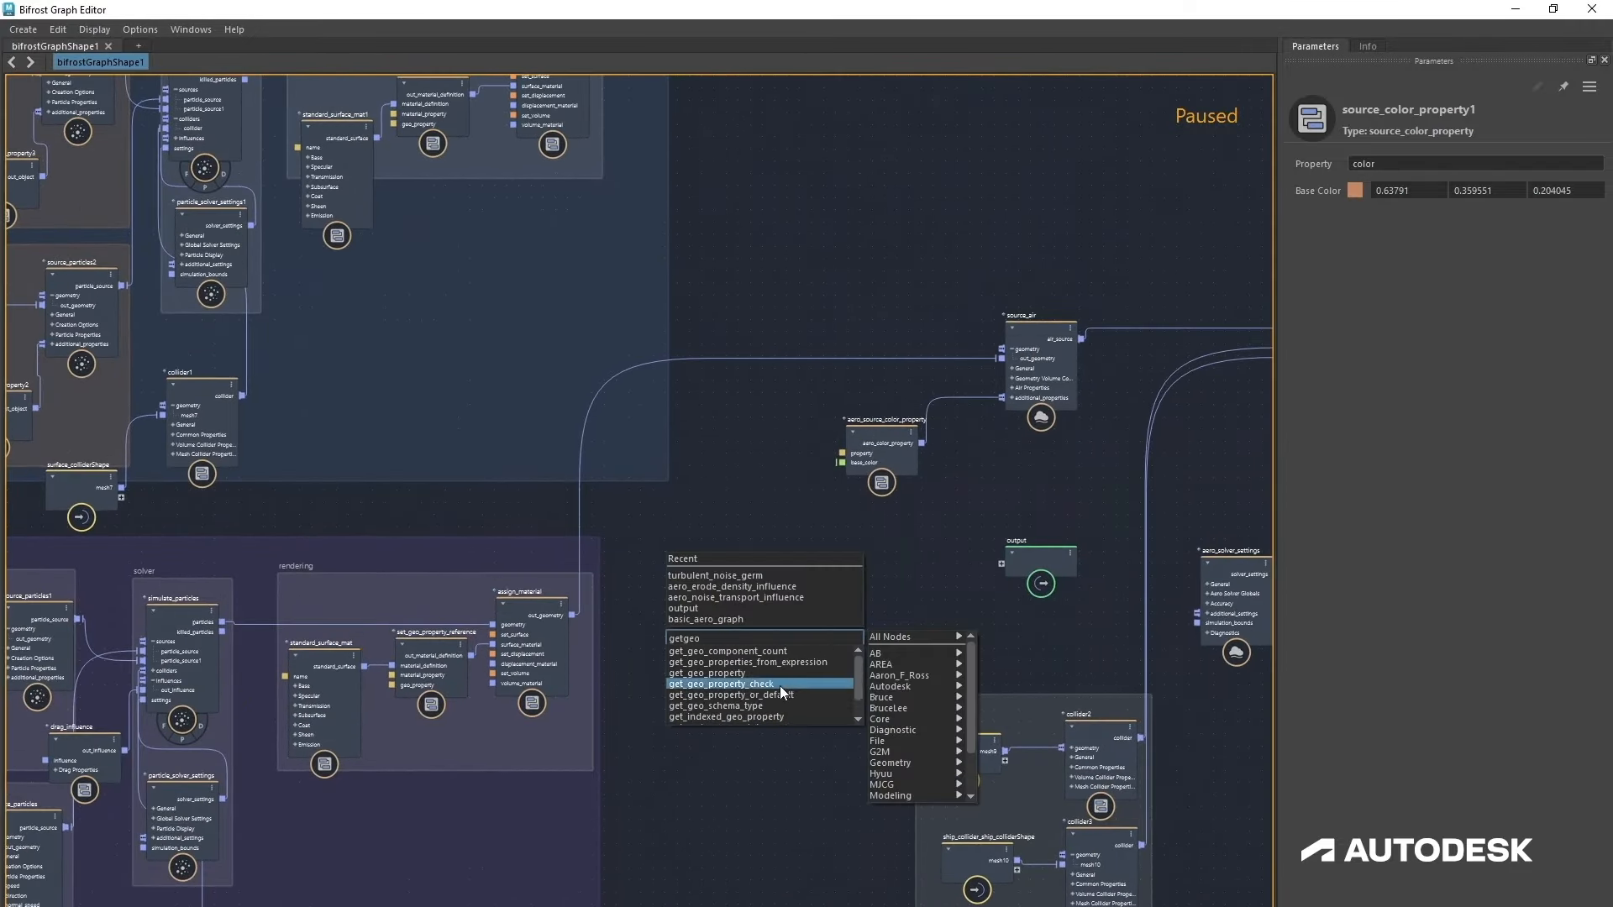
key("Return")
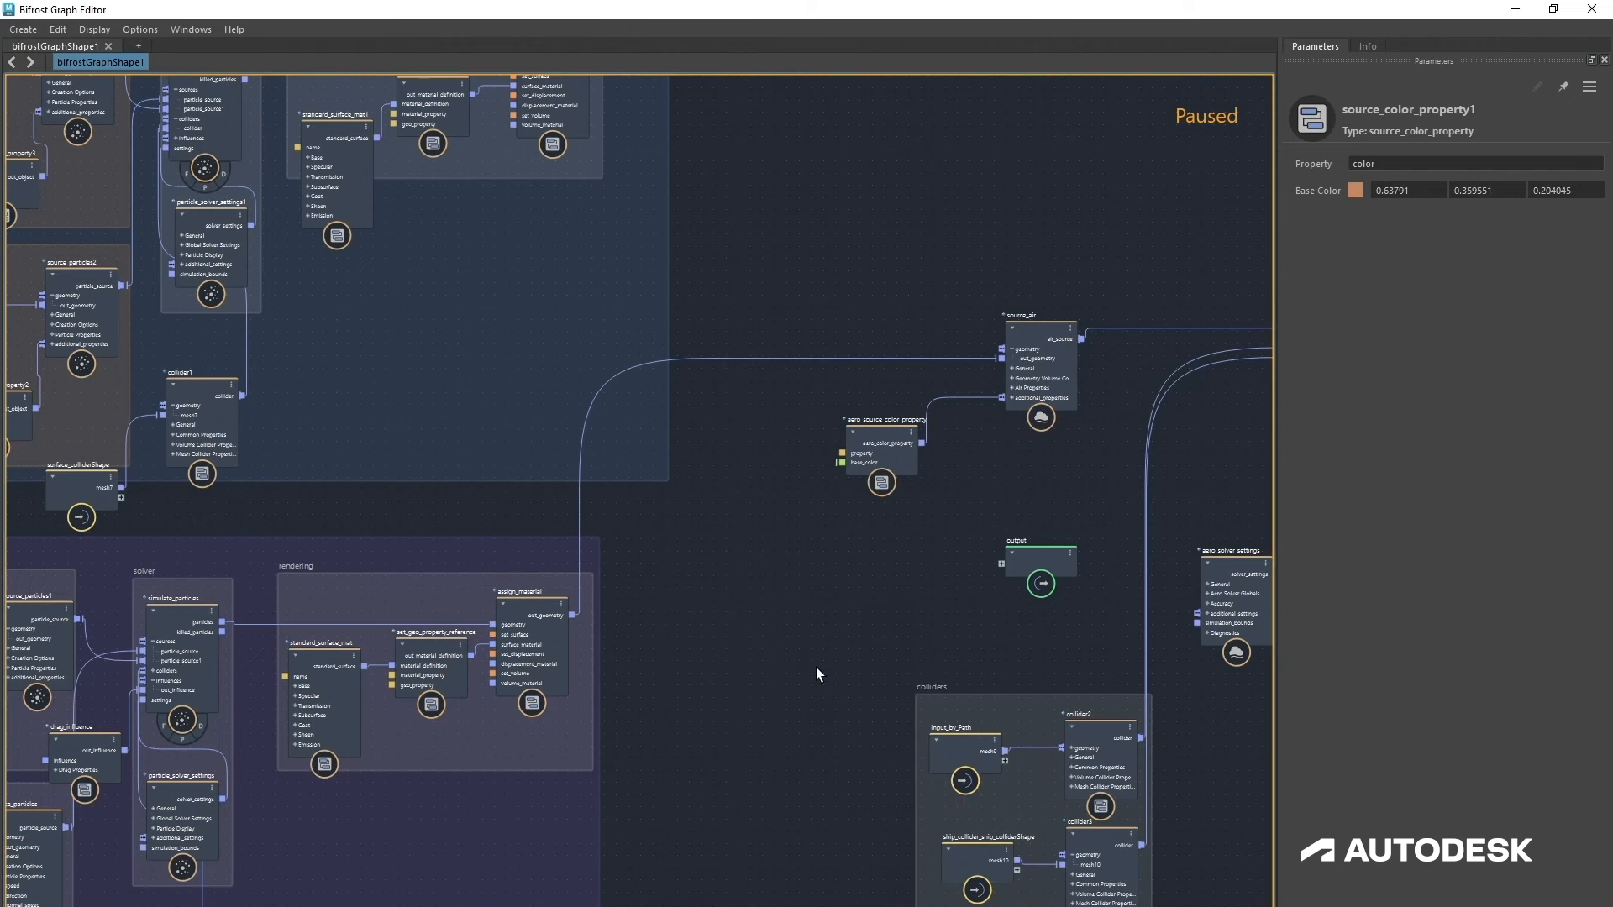
left_click_drag(815, 667, 803, 609)
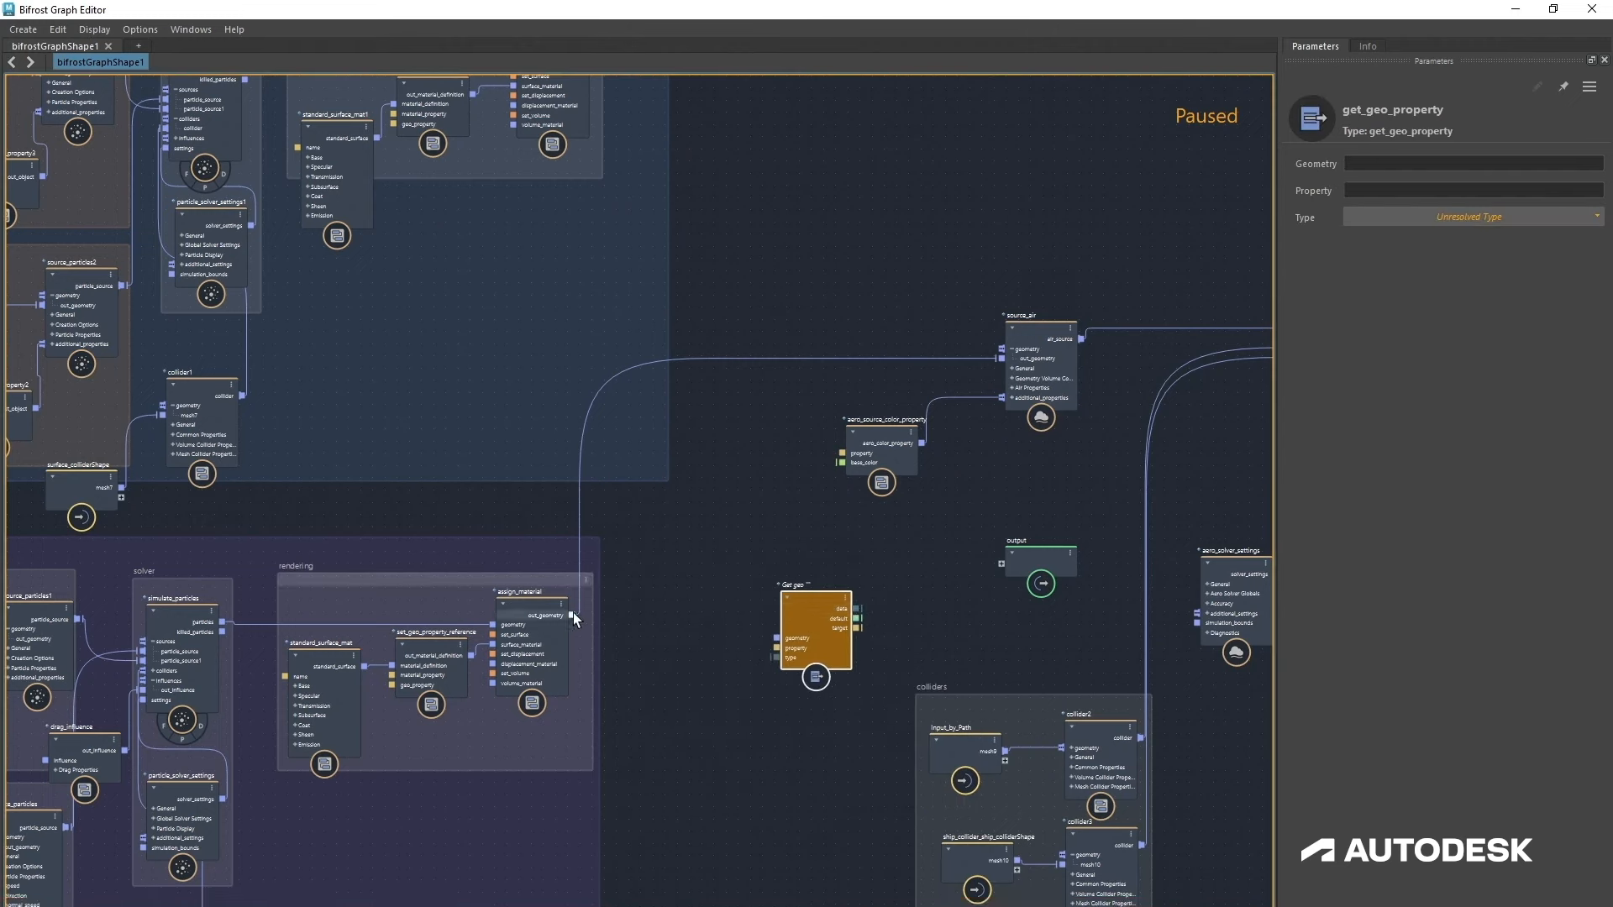
left_click_drag(572, 615, 798, 596)
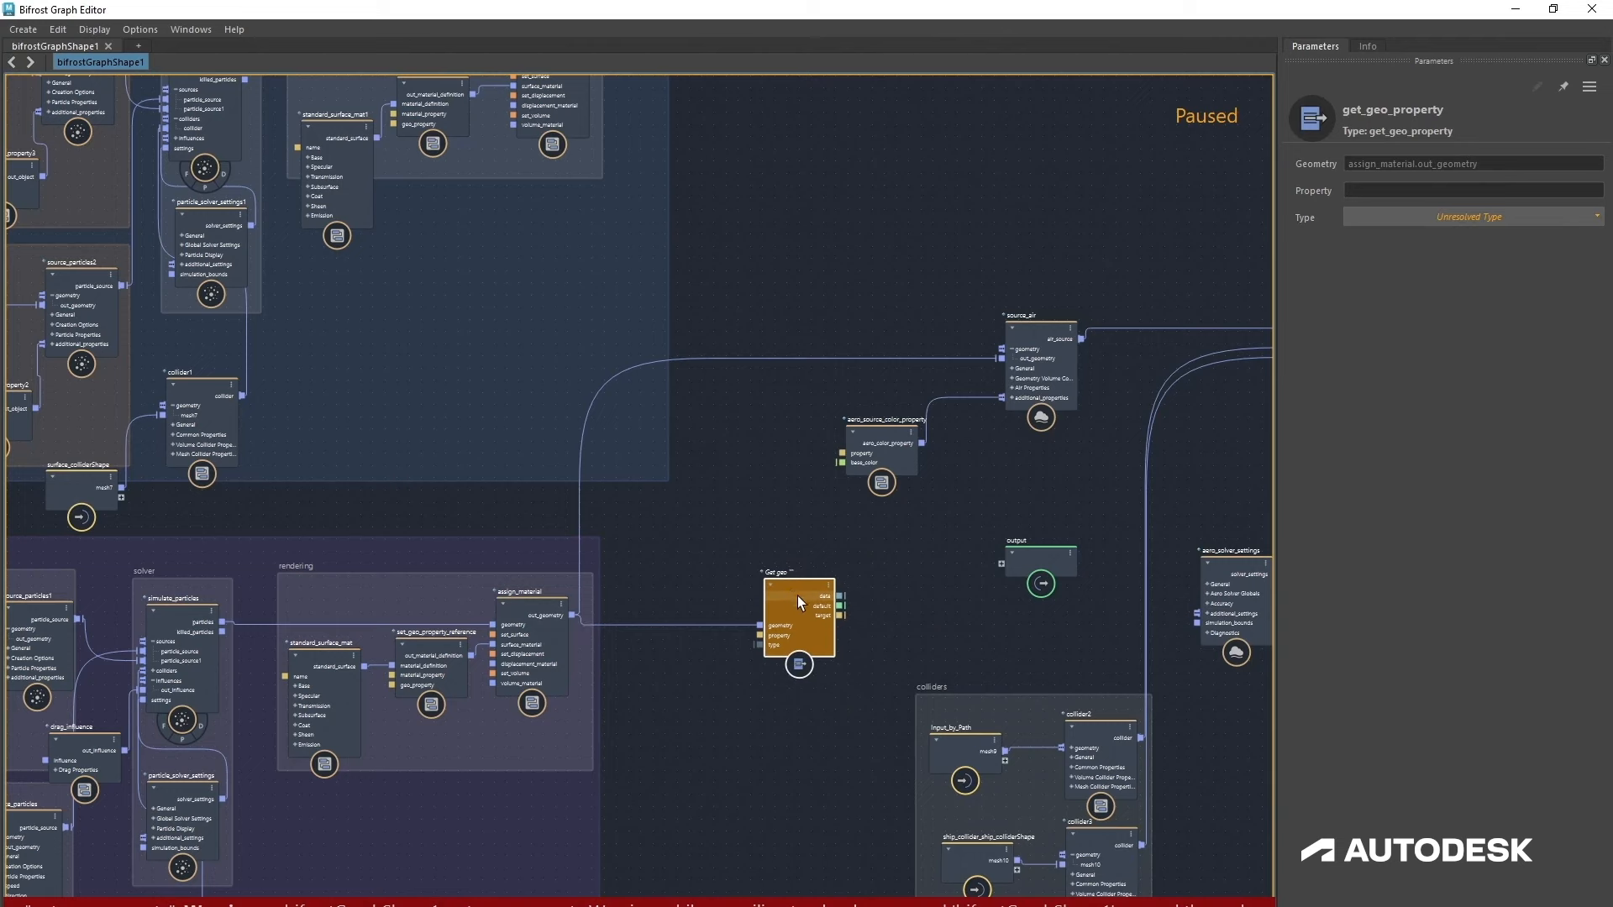
Step: Copy source_color_property1's property name into get_geo_property's Property as color, with type array<Math::float3>
middle_click_drag(2, 786, 160, 711)
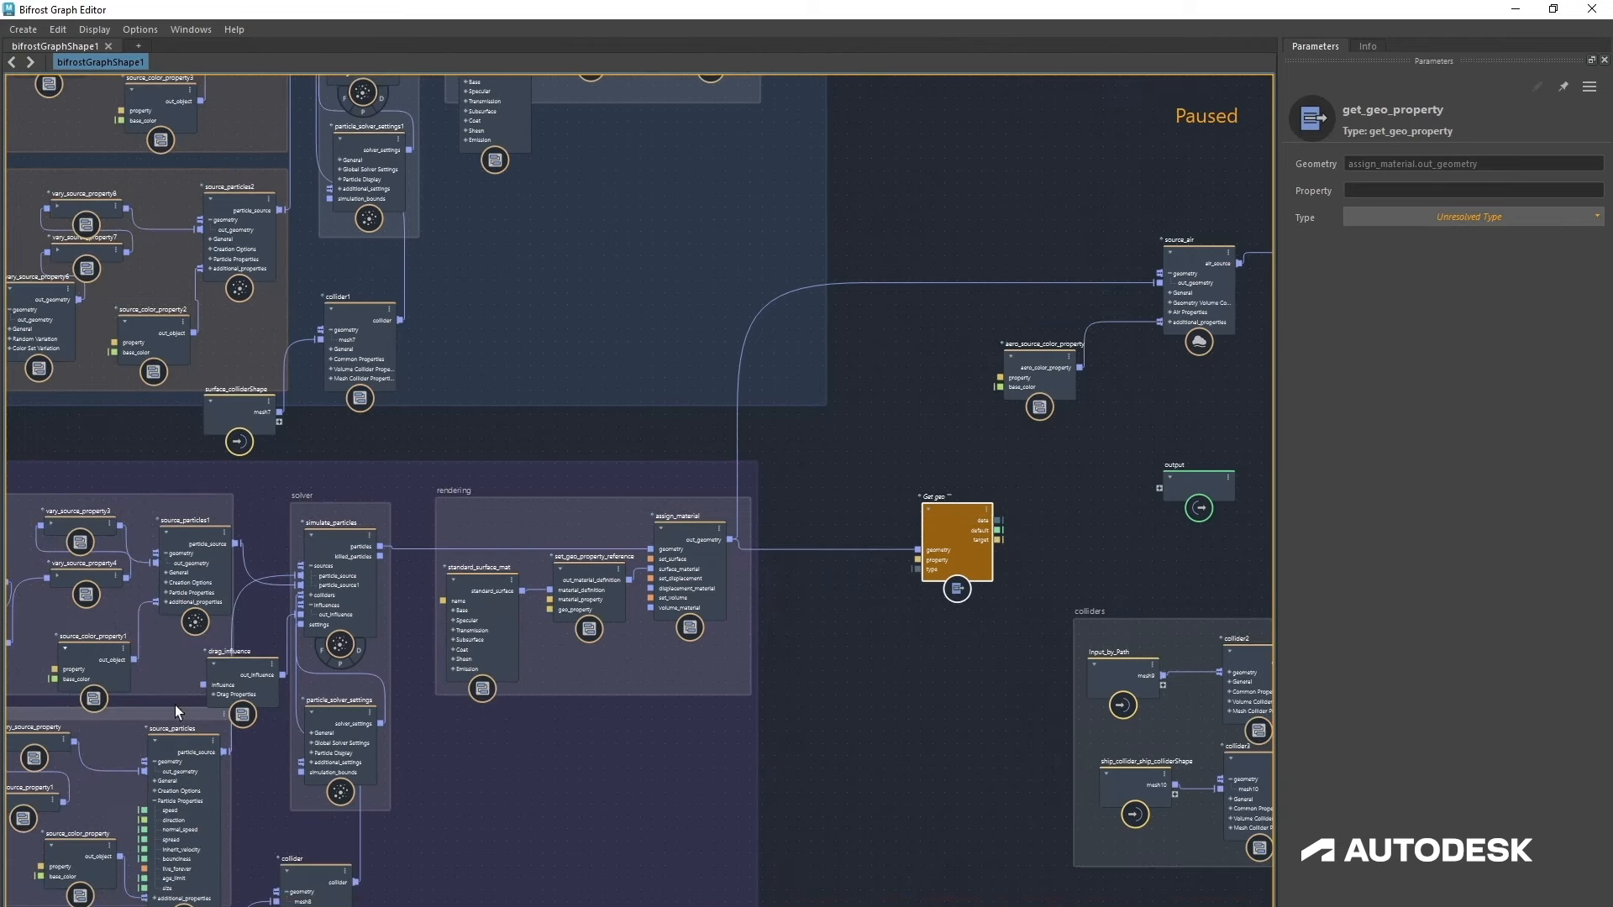
left_click(233, 662)
left_click(110, 663)
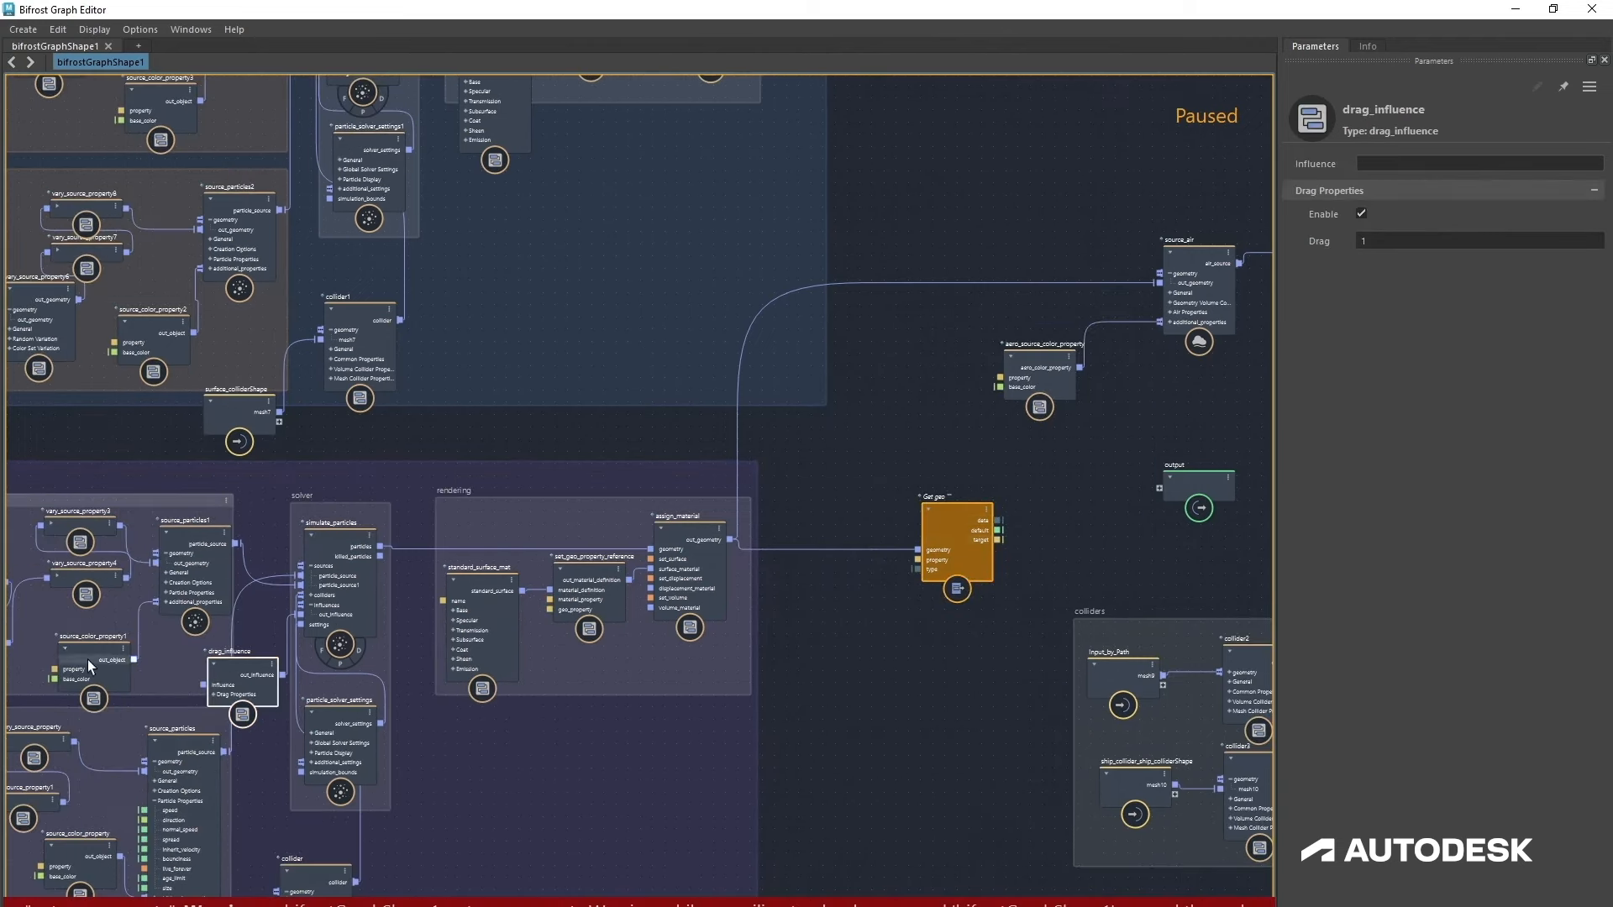
double_click(1397, 164)
key("ctrl+c")
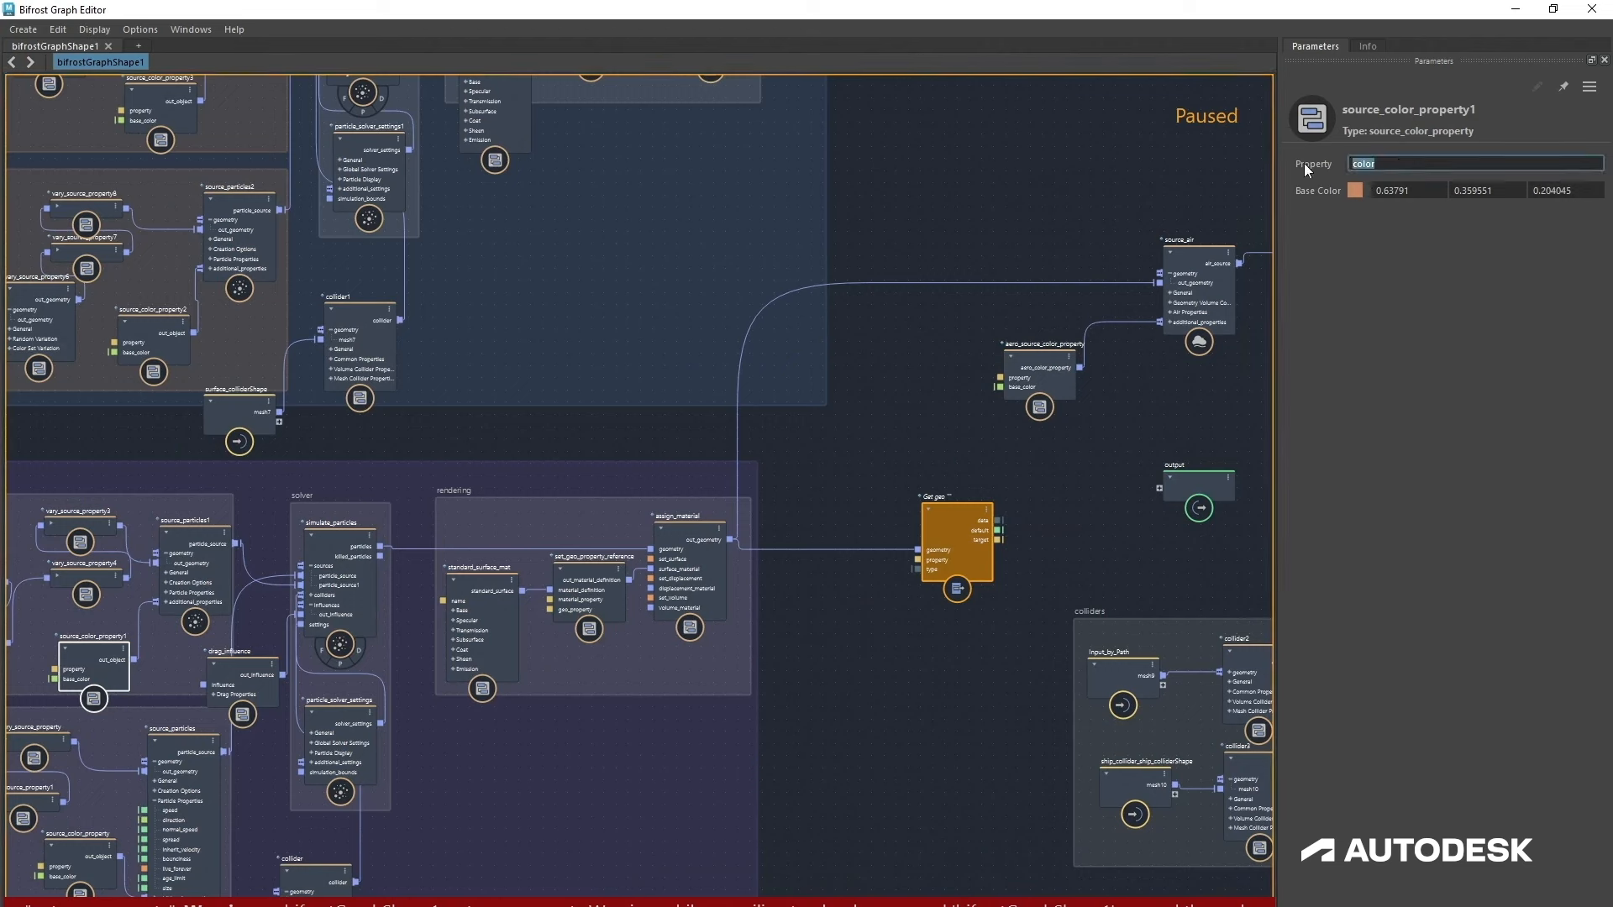
left_click(974, 521)
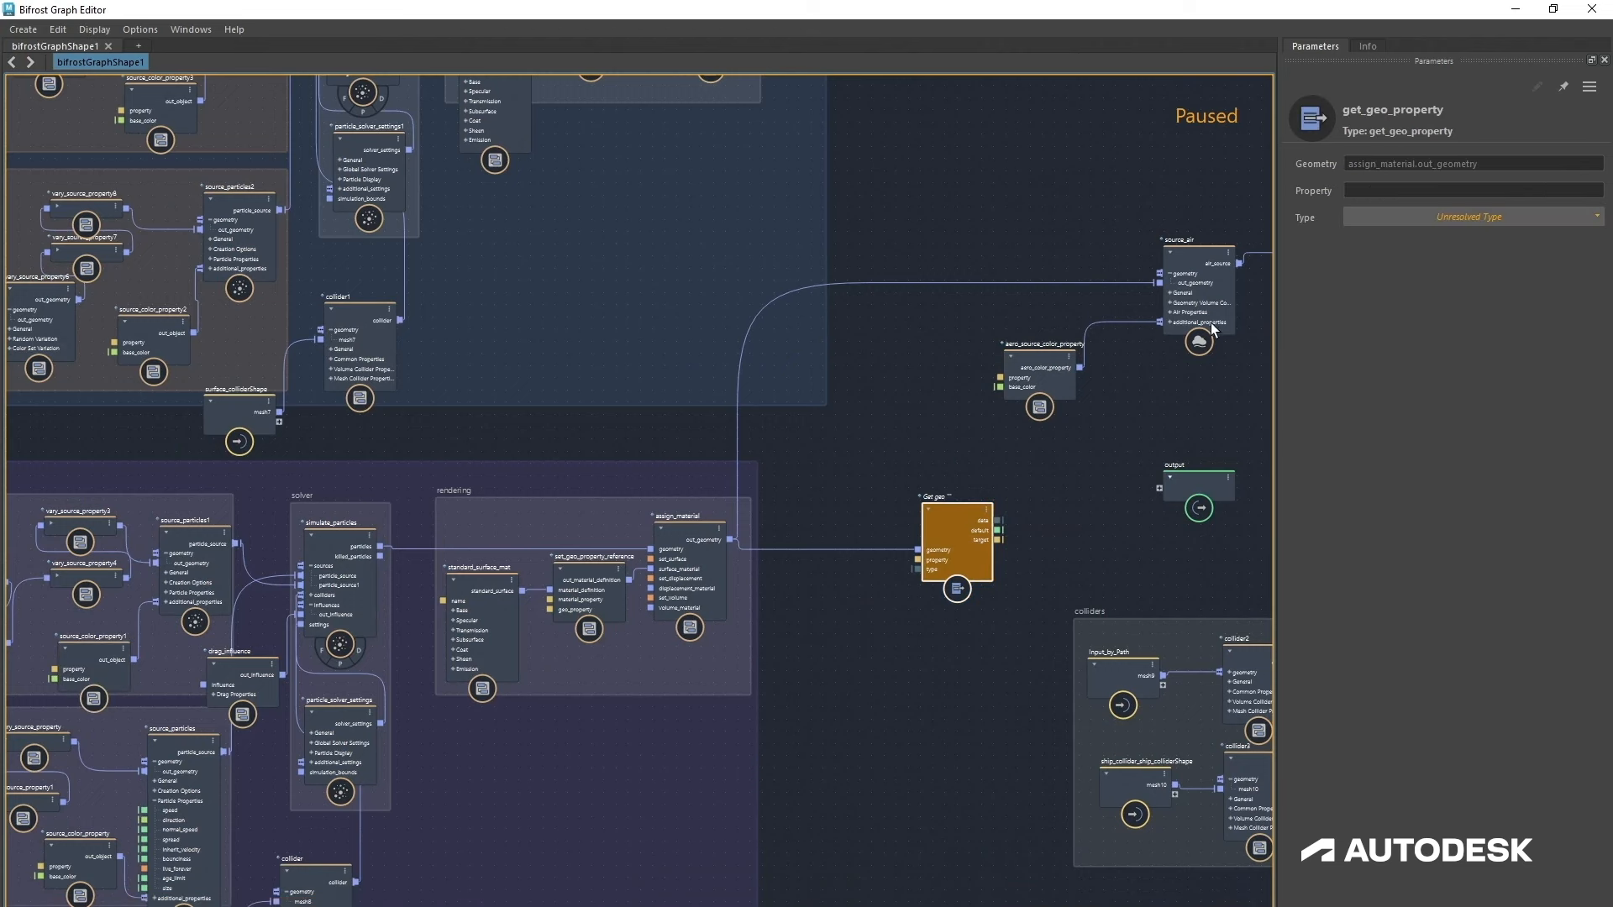
left_click(1367, 190)
key("ctrl+v")
left_click(1405, 212)
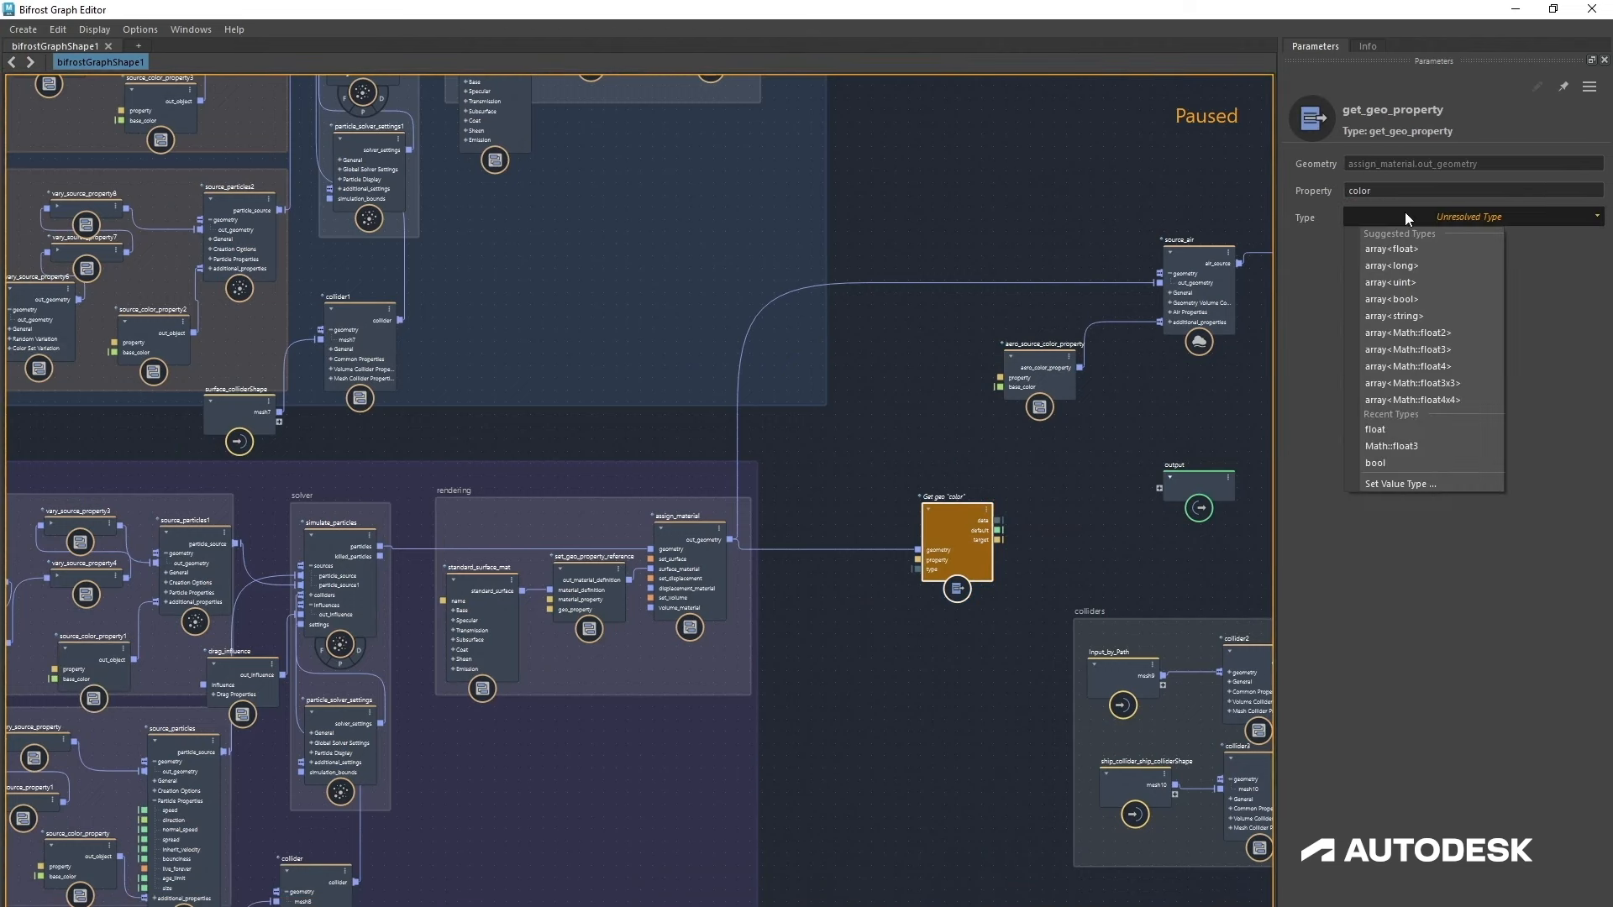
left_click(1419, 350)
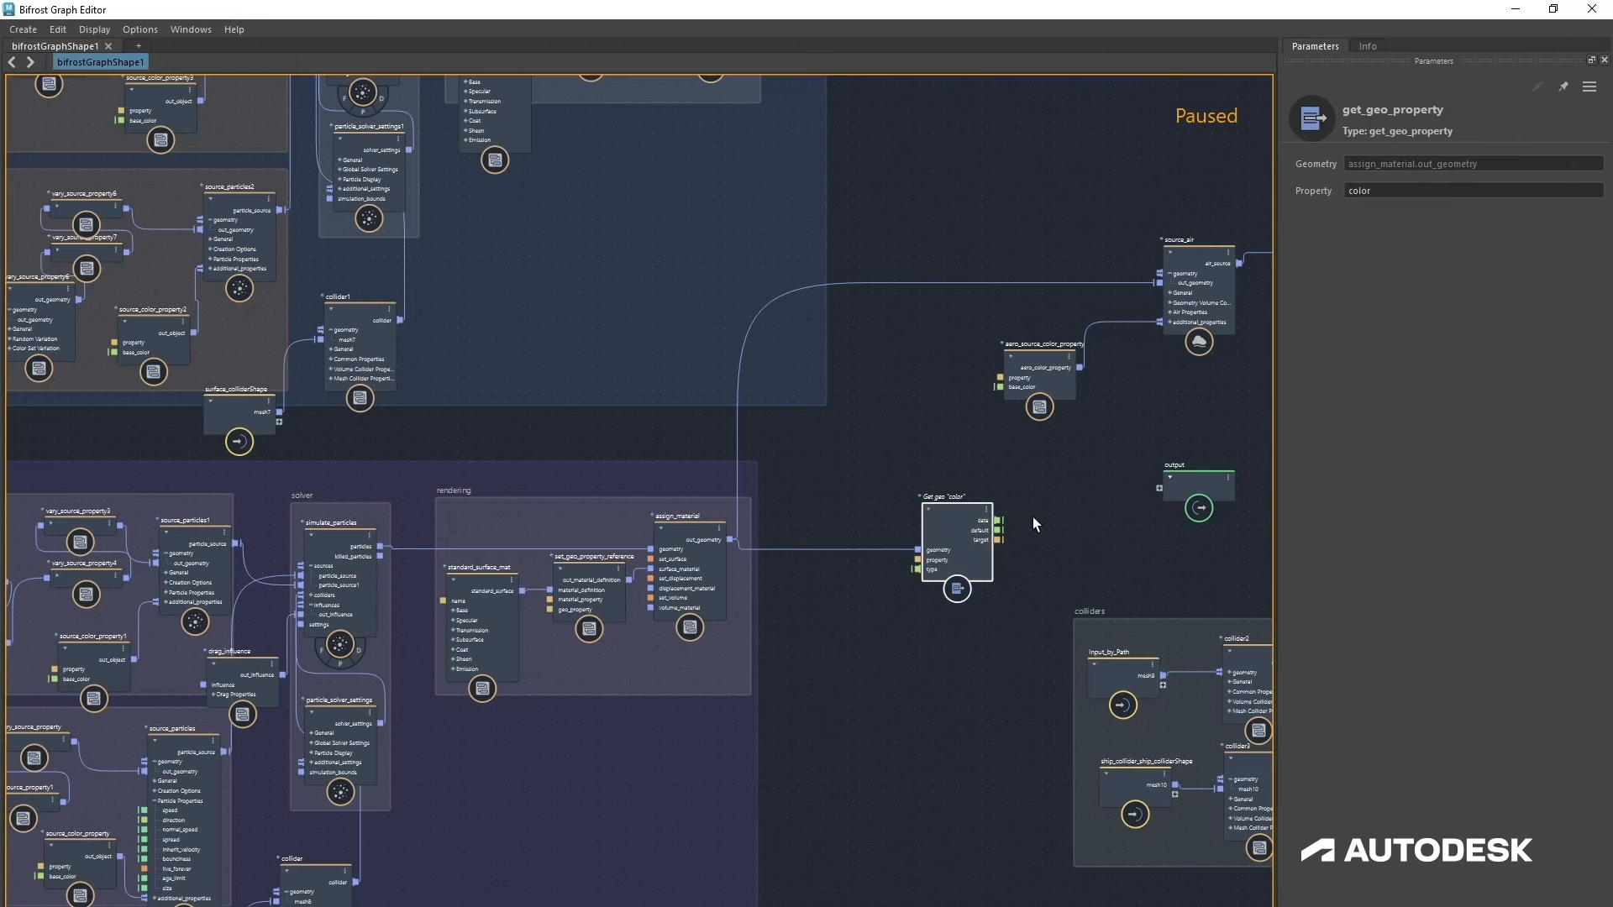
Step: Connect get_geo_property's data output to the aero_source_color_property base color input
middle_click_drag(1040, 501, 835, 562)
left_click_drag(739, 613, 877, 440)
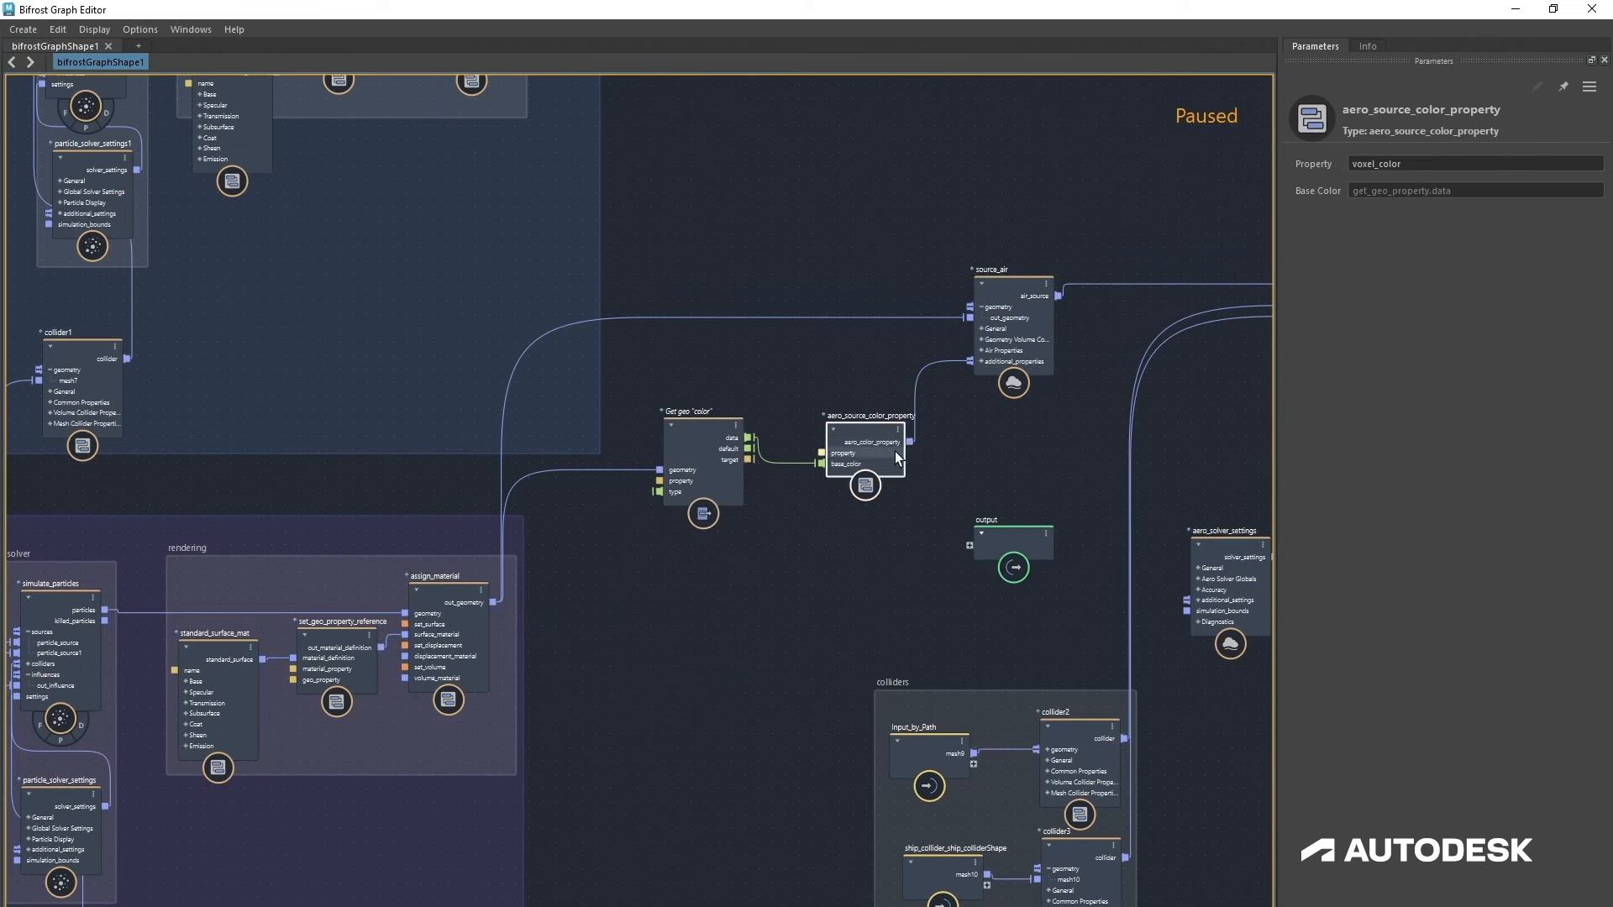
double_click(1431, 160)
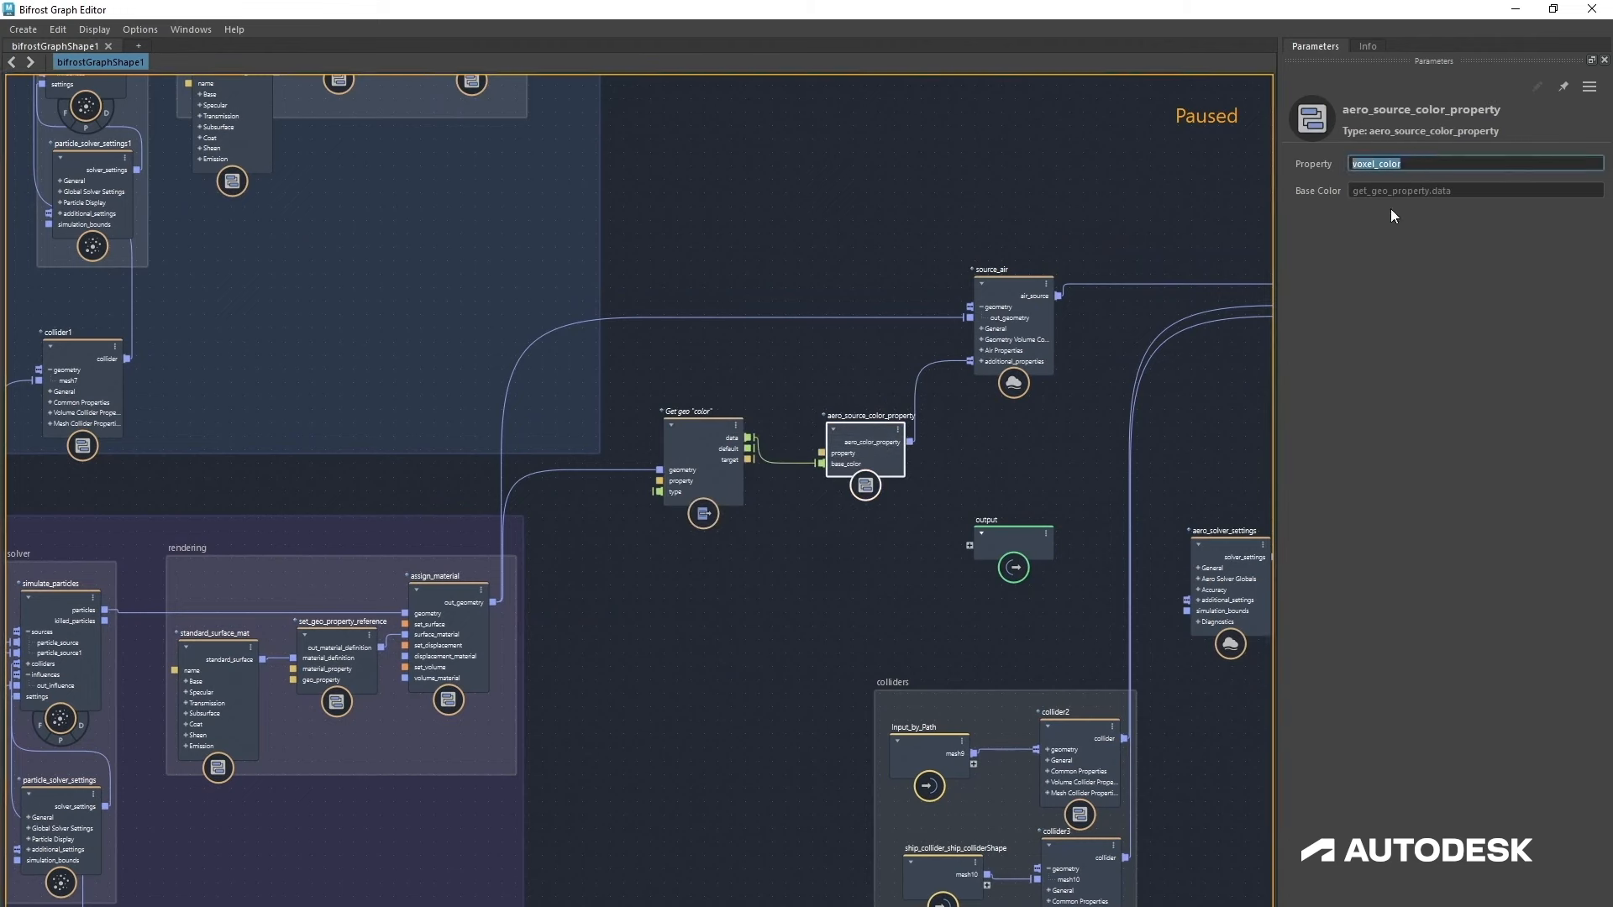
left_click_drag(702, 450, 739, 454)
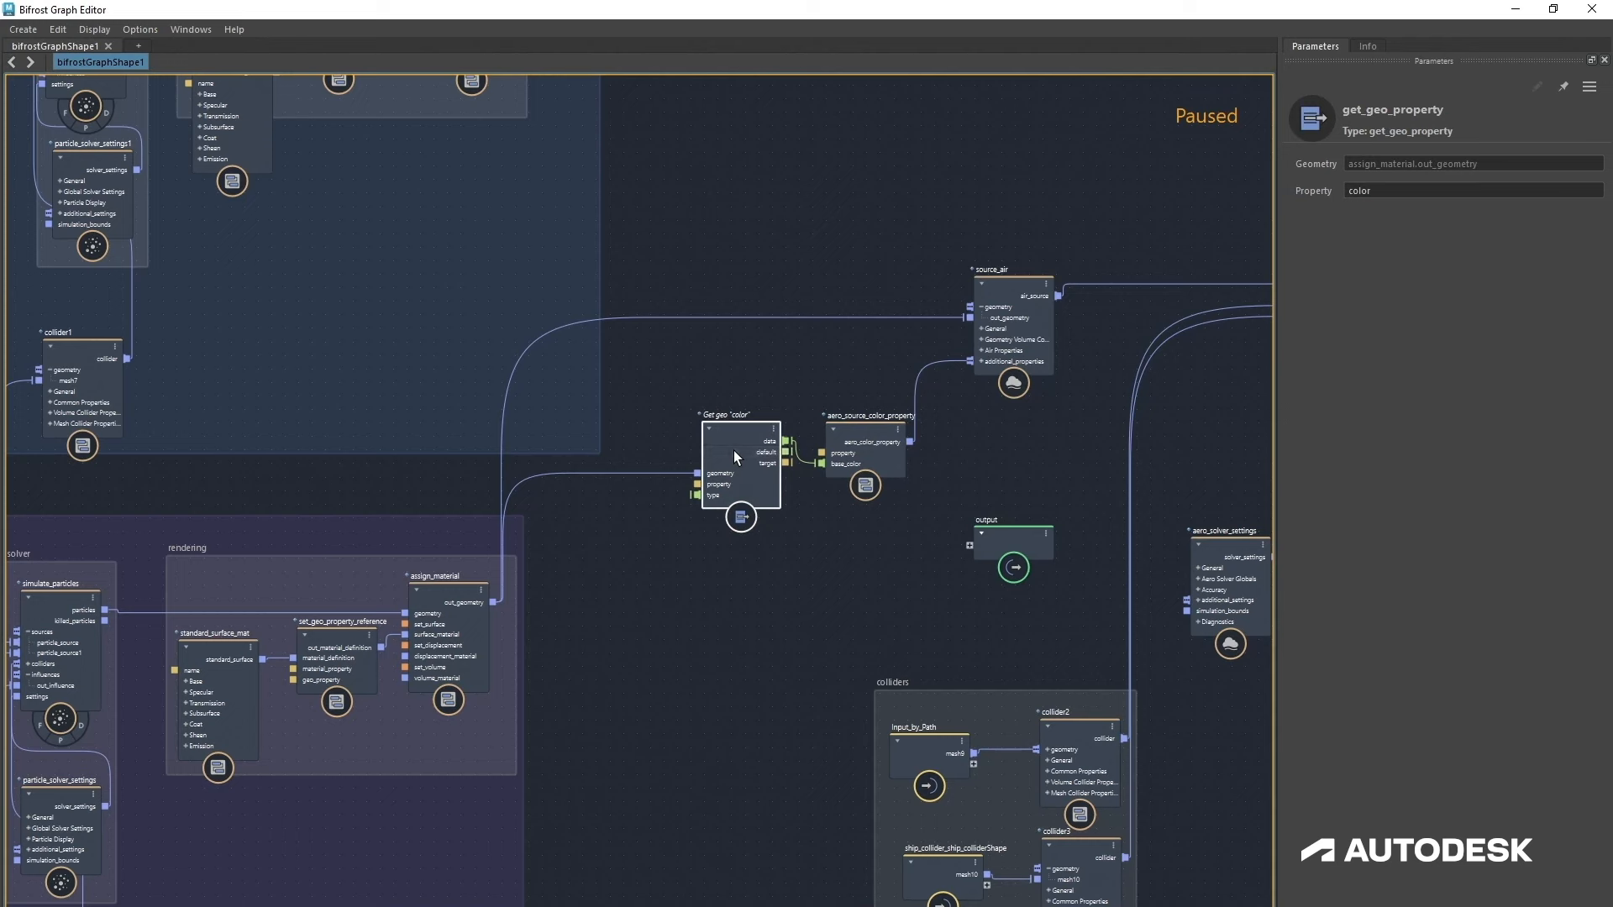
Step: Group the get geo color, aero_source_color_property and source_air nodes into a backdrop named trails and reposition it
left_click_drag(865, 455, 909, 399)
left_click_drag(713, 257, 1079, 499)
right_click(996, 436)
left_click(1035, 463)
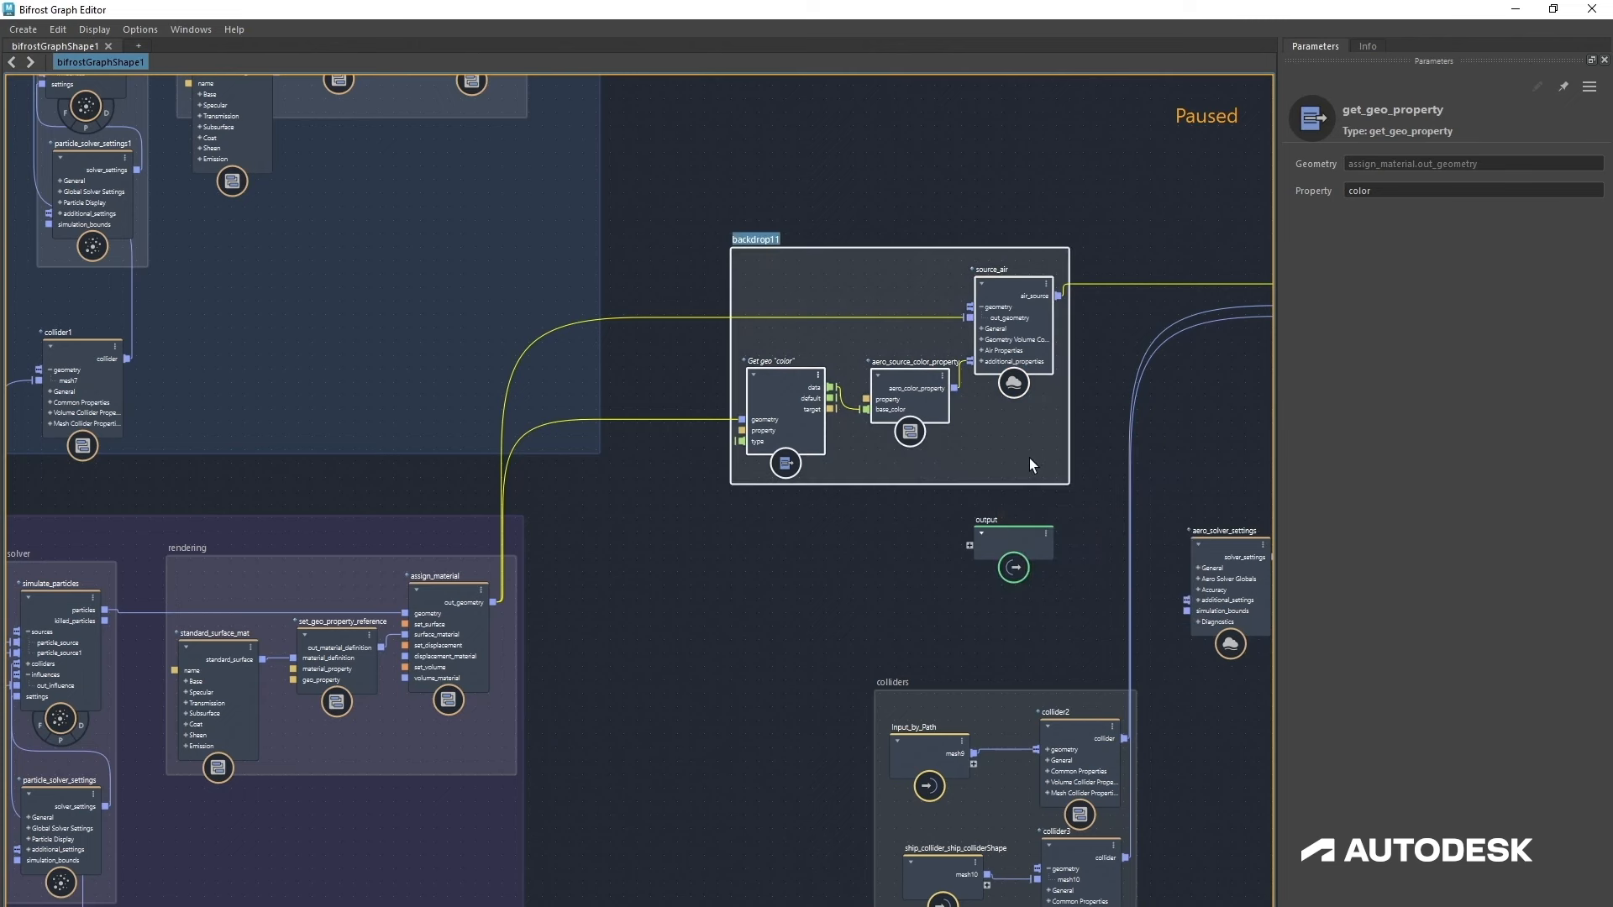
type("trails")
left_click(900, 590)
middle_click_drag(770, 571, 576, 562, "alt")
right_click_drag(576, 561, 481, 555, "alt")
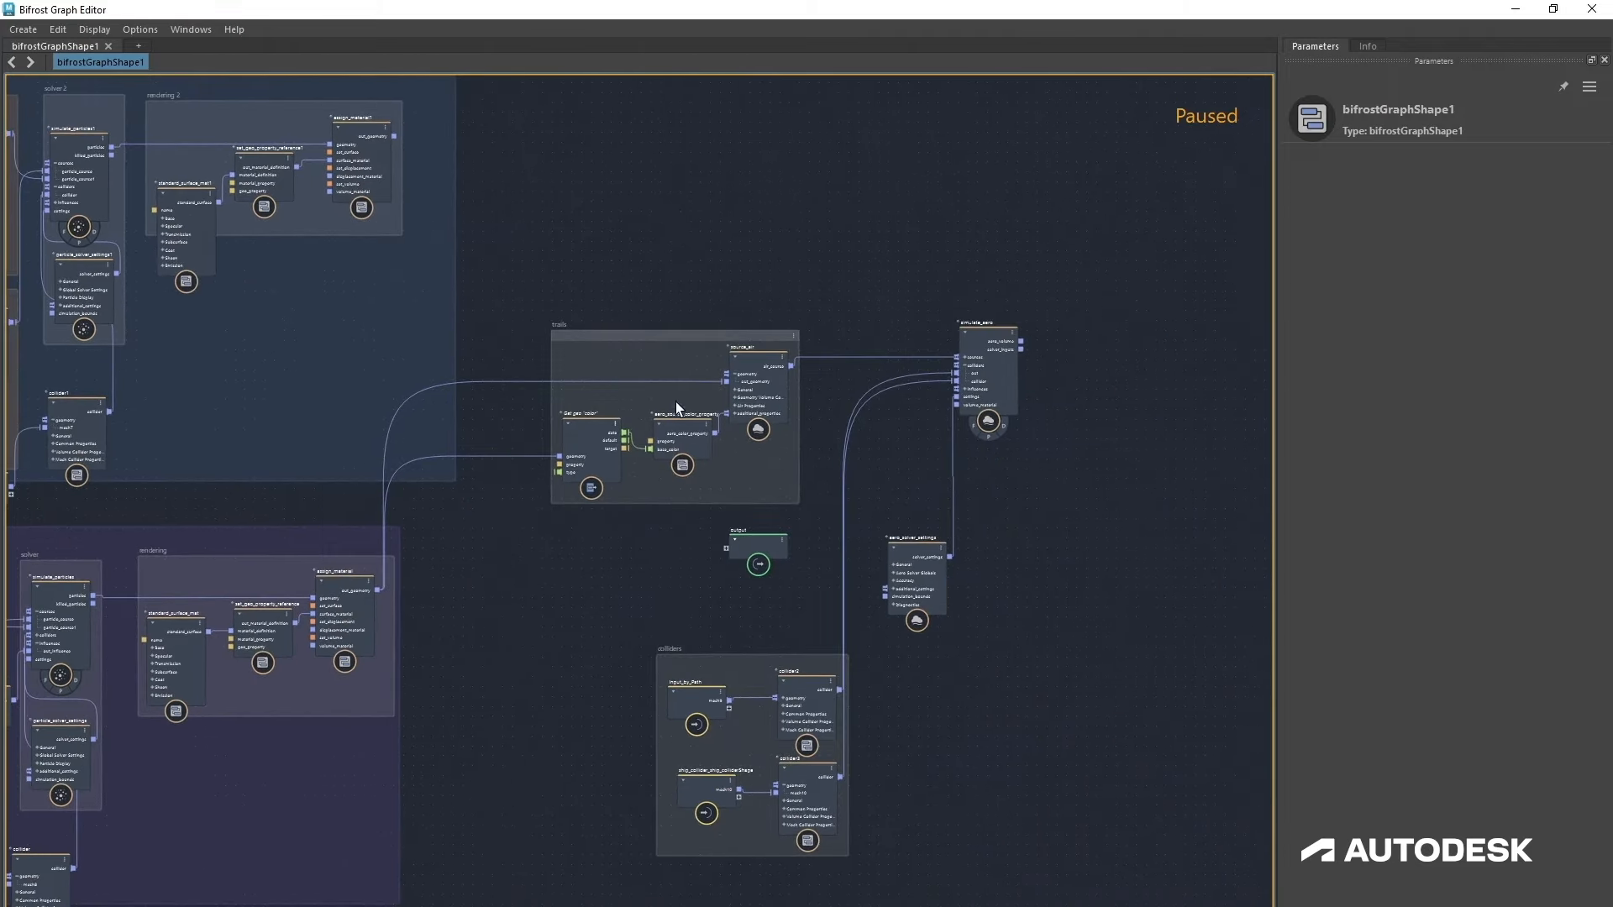
left_click_drag(642, 334, 677, 335)
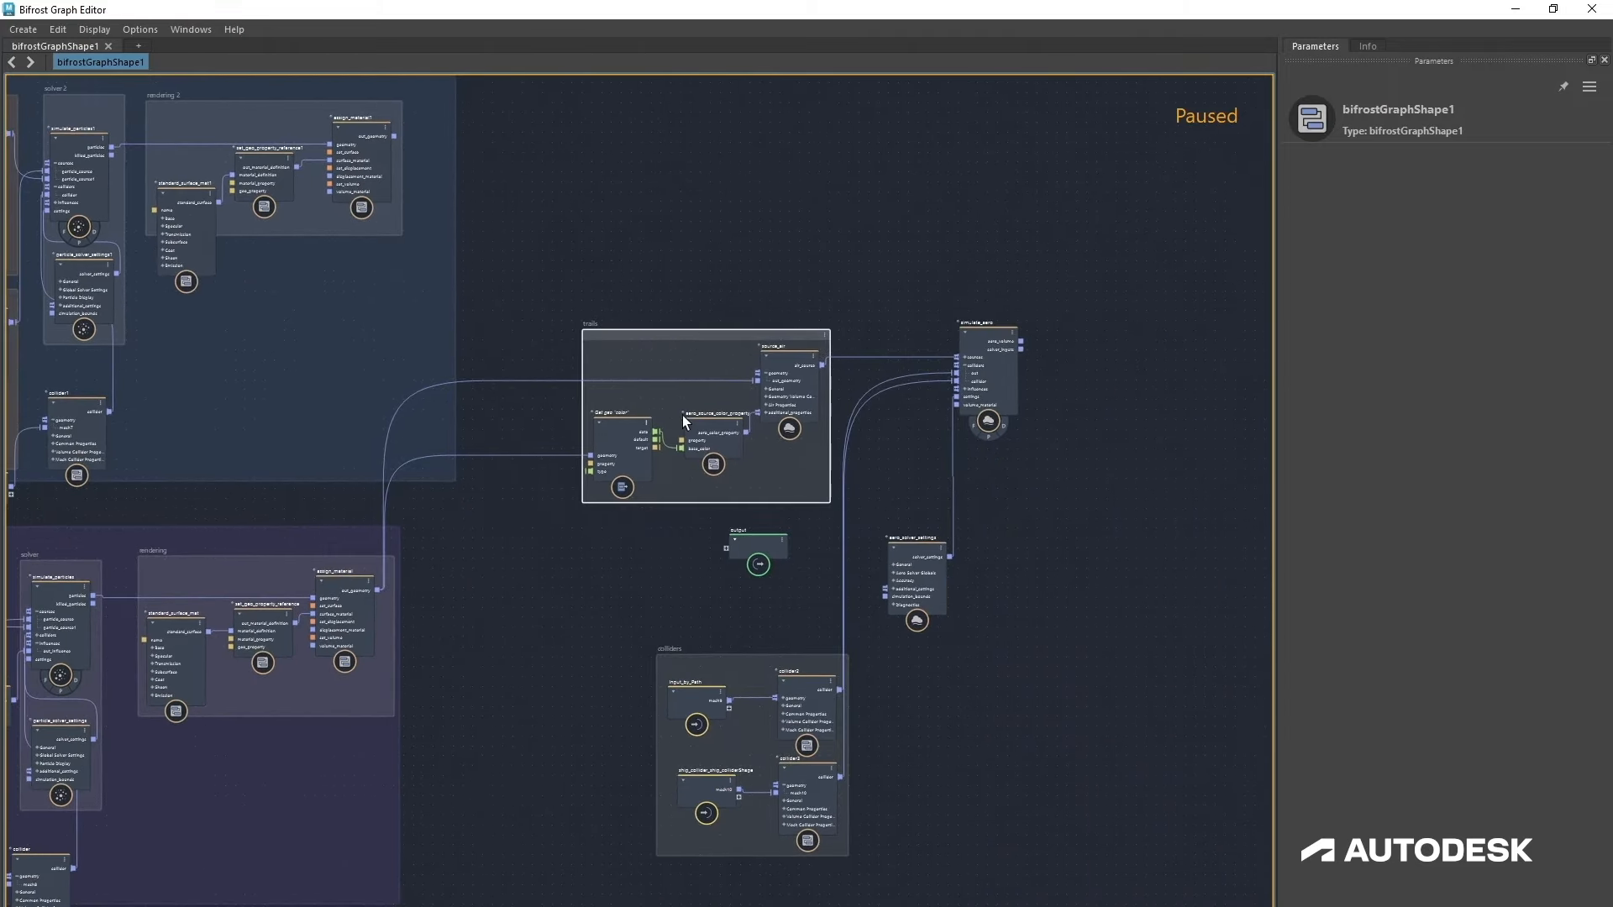
Step: Add an aero_color_post_process node fed by simulate_aero's aero_volume output
middle_click_drag(1011, 471, 790, 507, "alt")
scroll(884, 518, "up", 3)
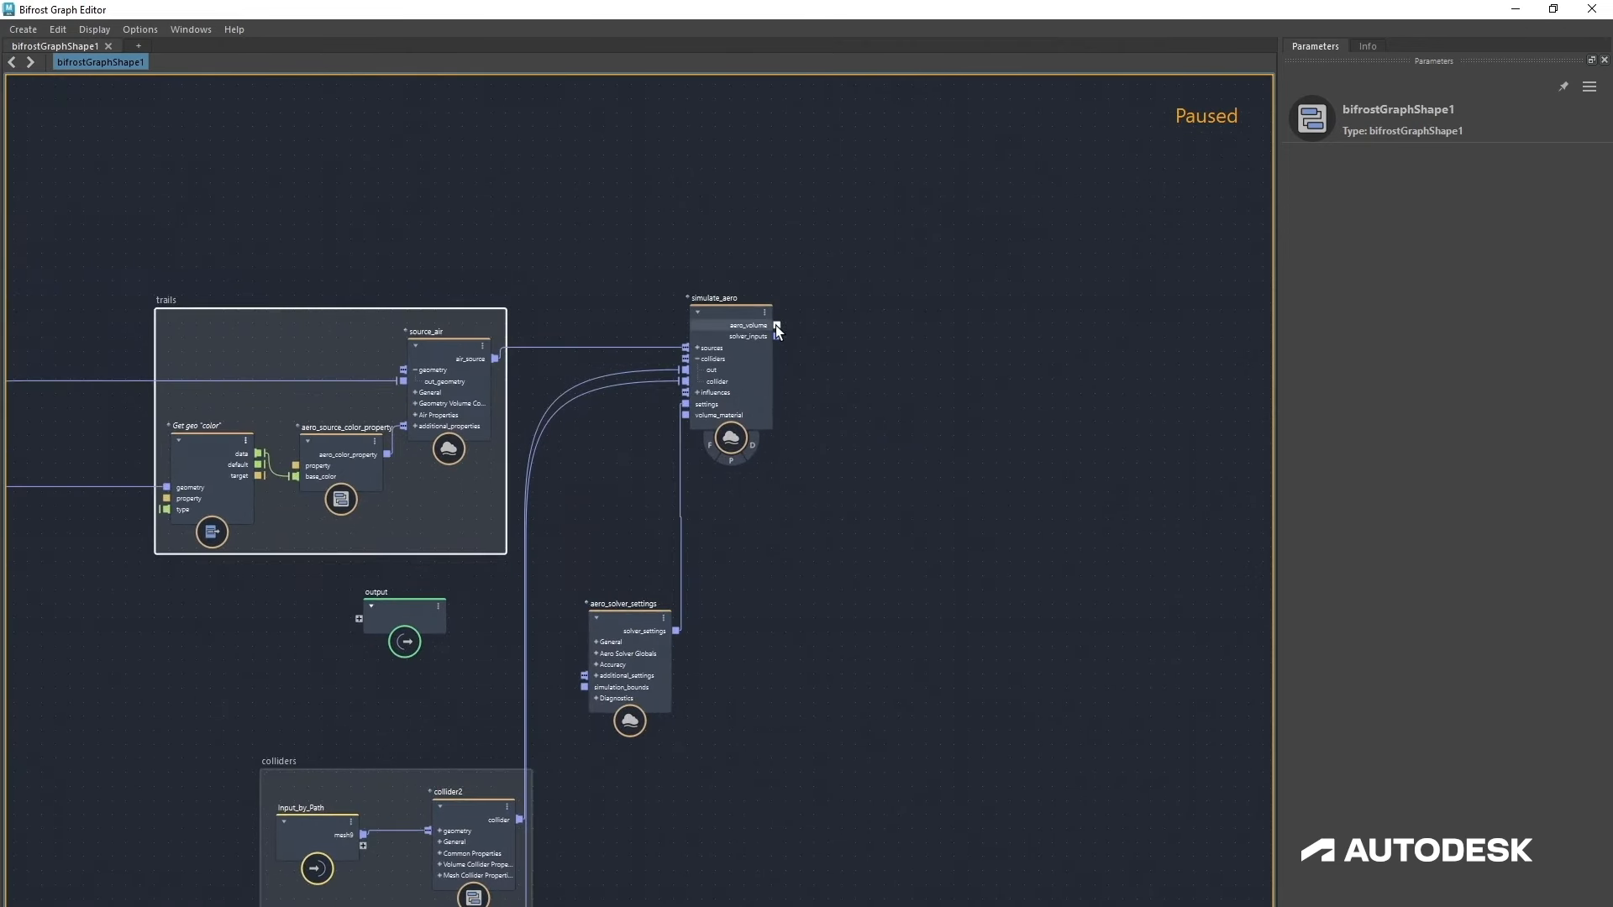
left_click_drag(775, 325, 1176, 568)
type("aero")
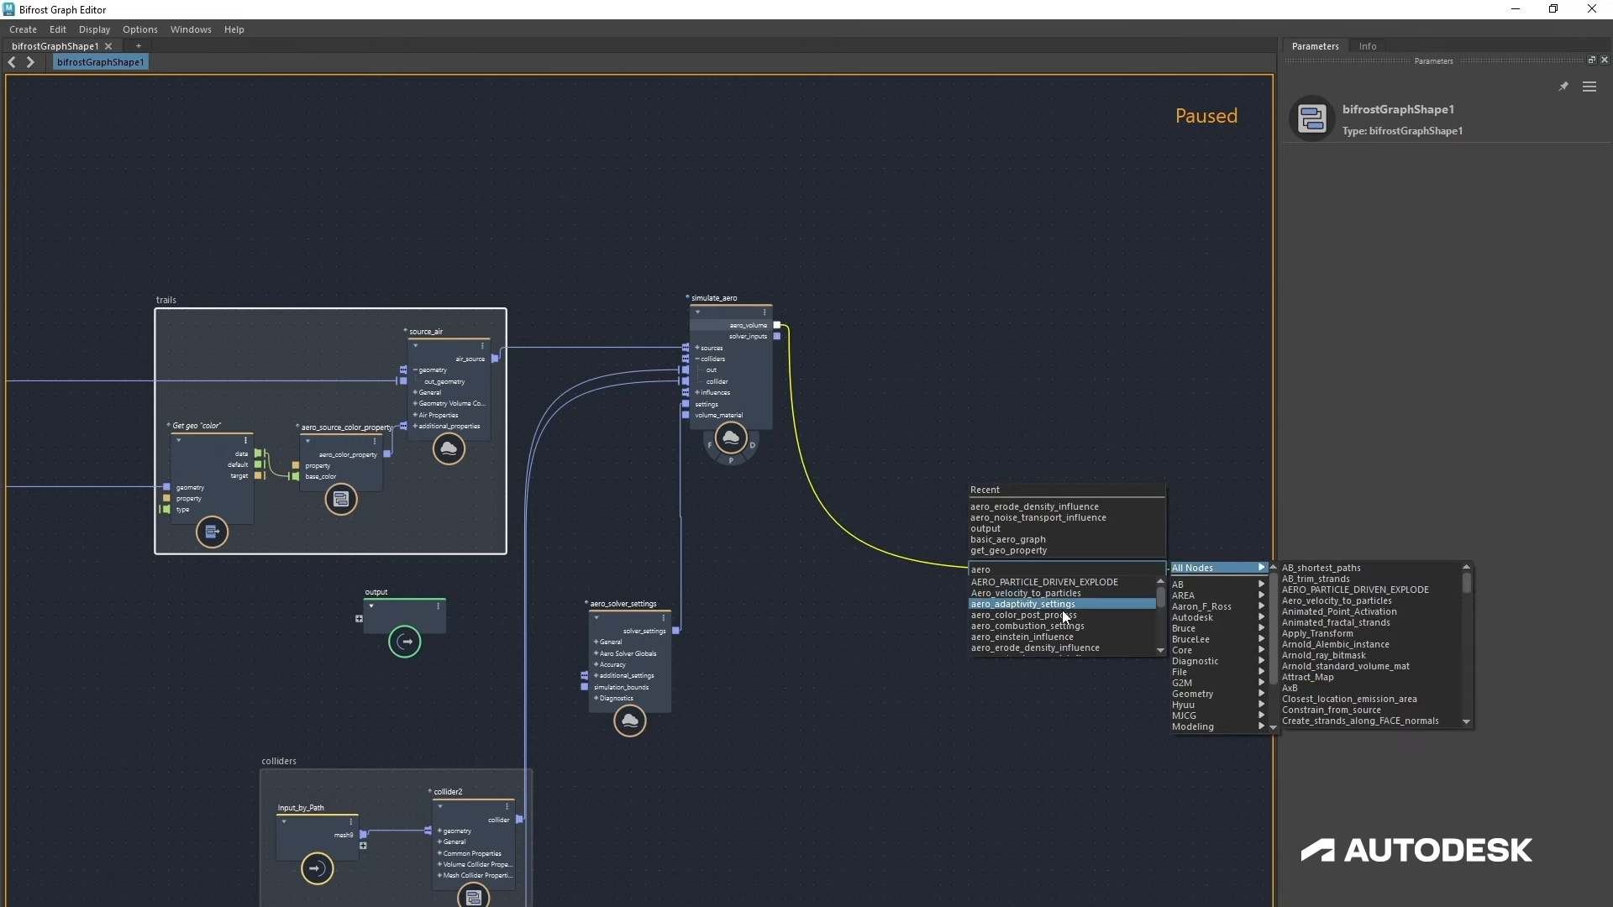
key("Escape")
left_click_drag(1126, 602, 938, 367)
left_click(906, 667)
middle_click_drag(1006, 539, 789, 586, "alt")
left_click(857, 502)
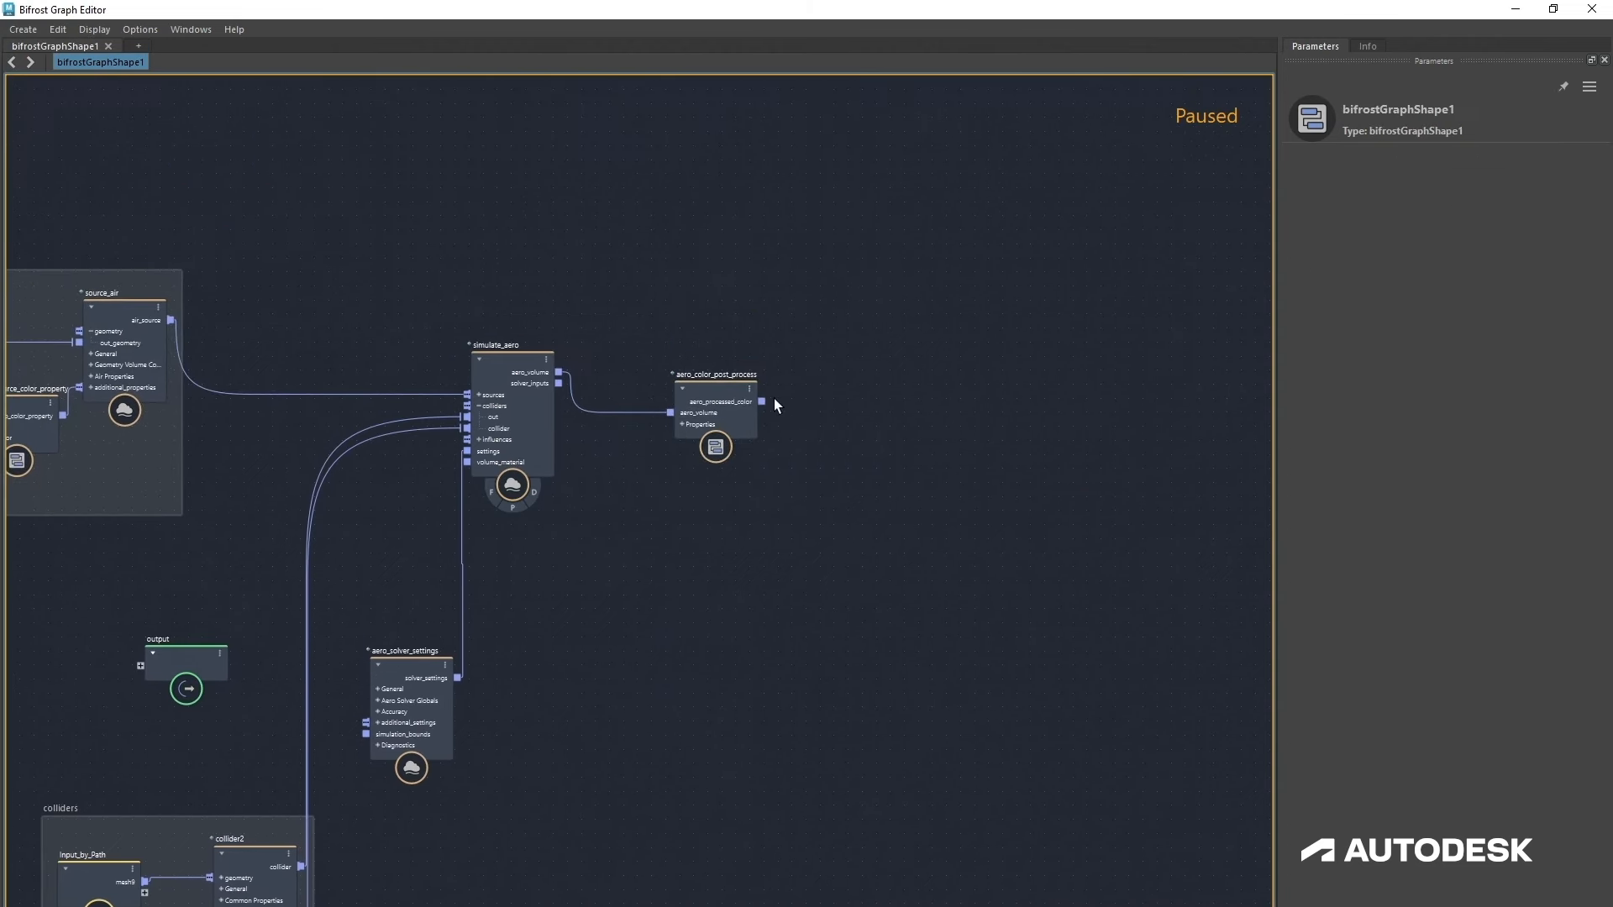
Step: Add an assign_material node connected to aero_color_post_process's aero_processed_color output
left_click_drag(761, 402, 990, 472)
type("ass")
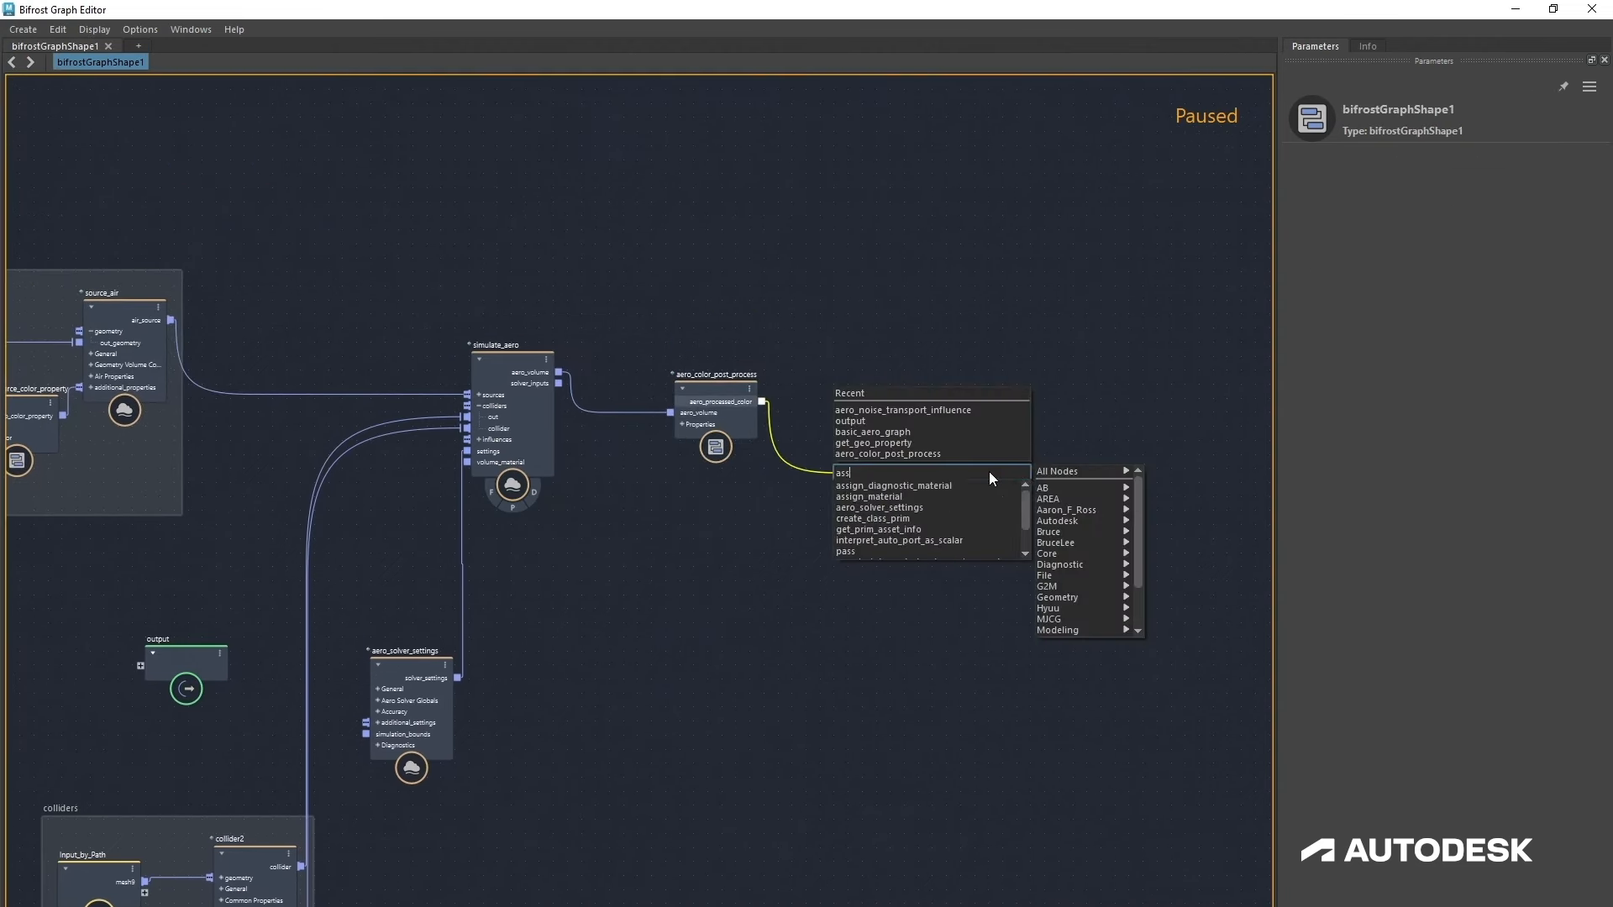
left_click(914, 496)
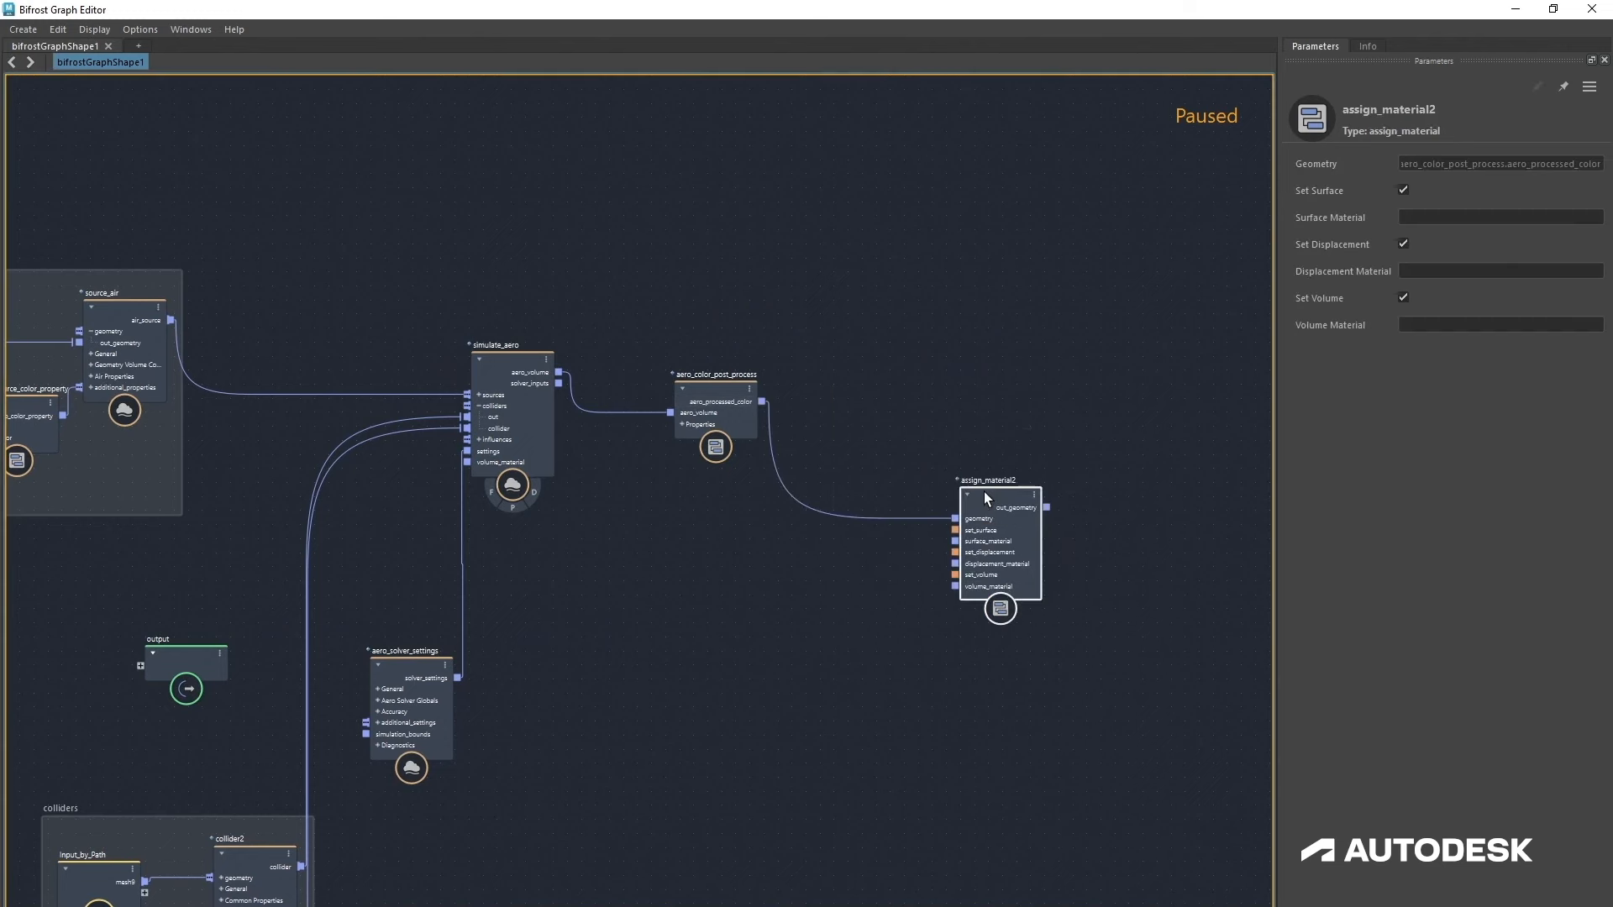
left_click_drag(1017, 506, 1015, 423)
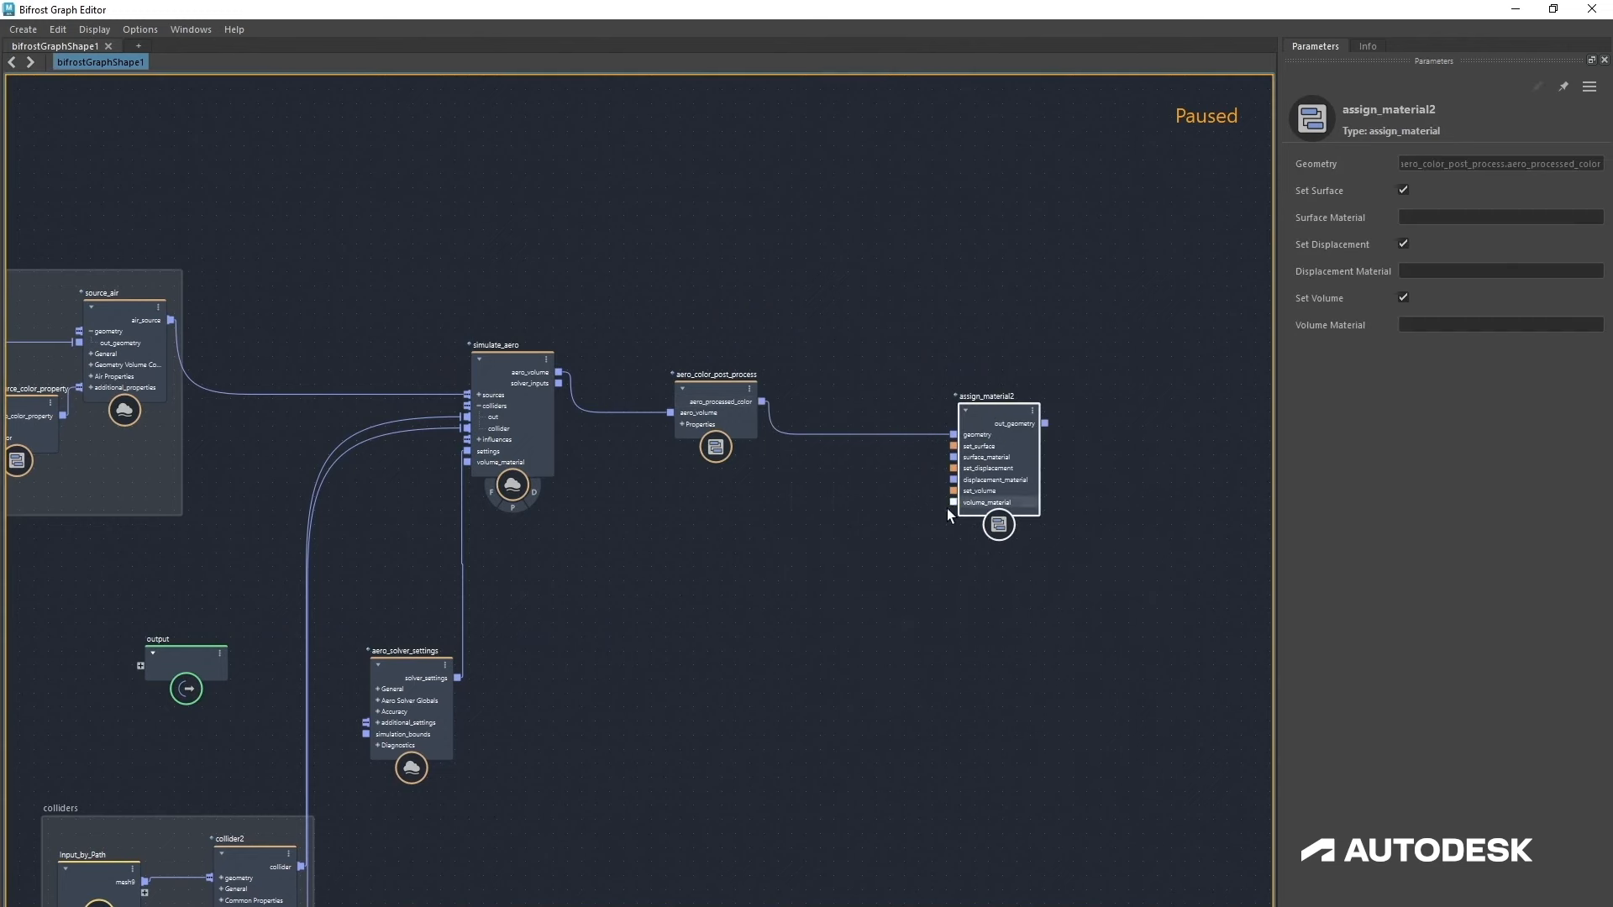
Step: Add an Arnold_standard_volume_mat node connected to the new assign_material's volume_material input
left_click_drag(879, 555, 882, 557)
type("st")
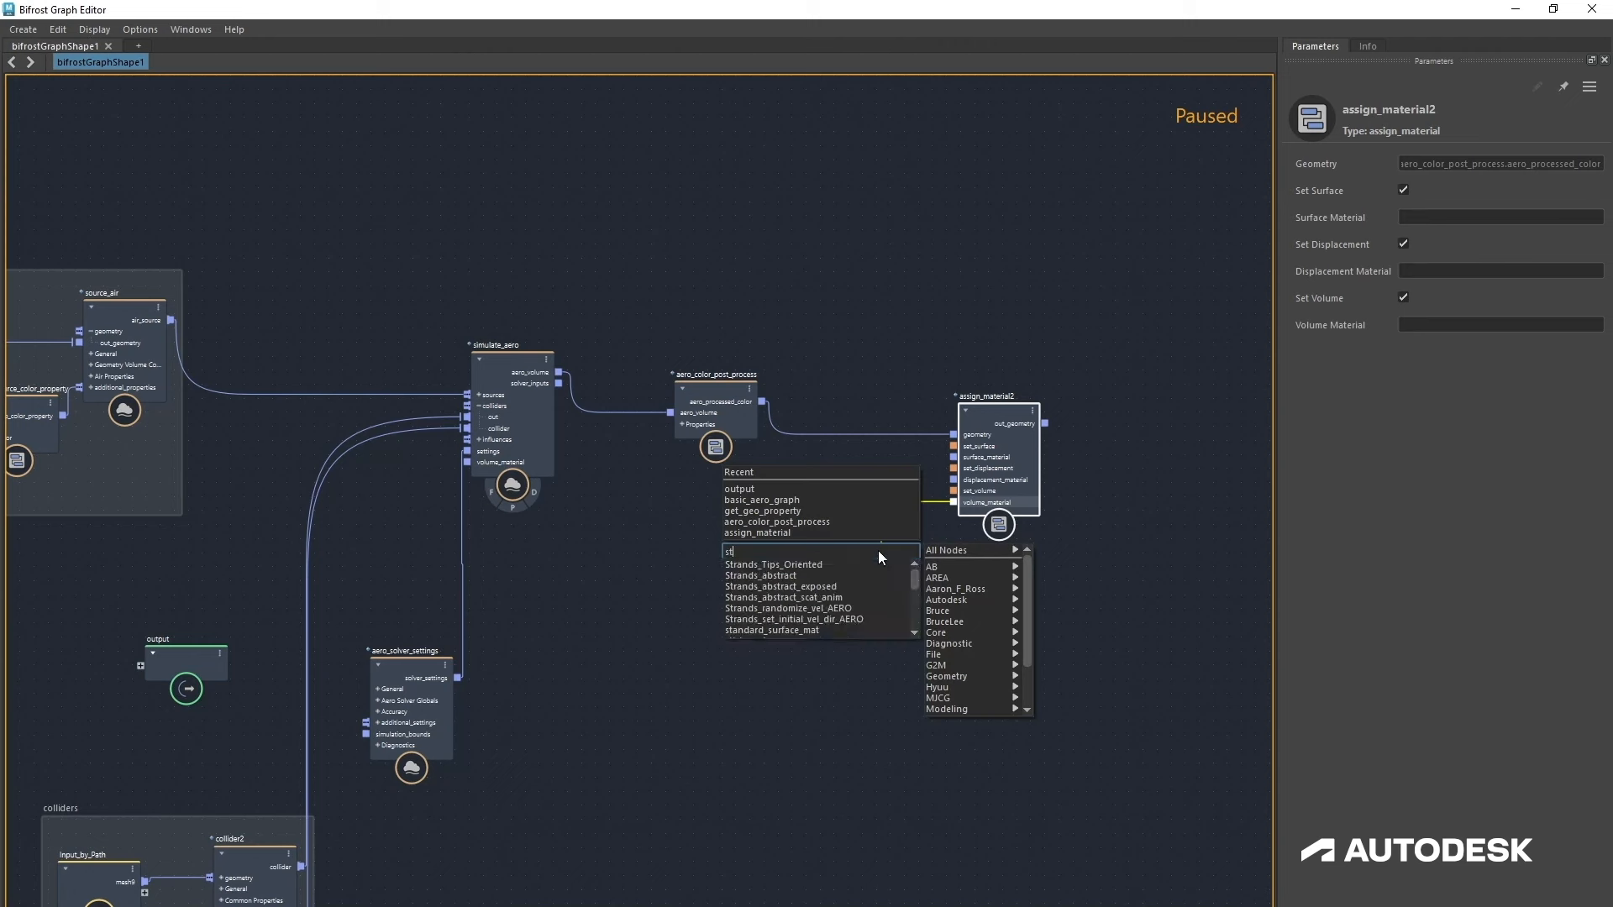
type("an")
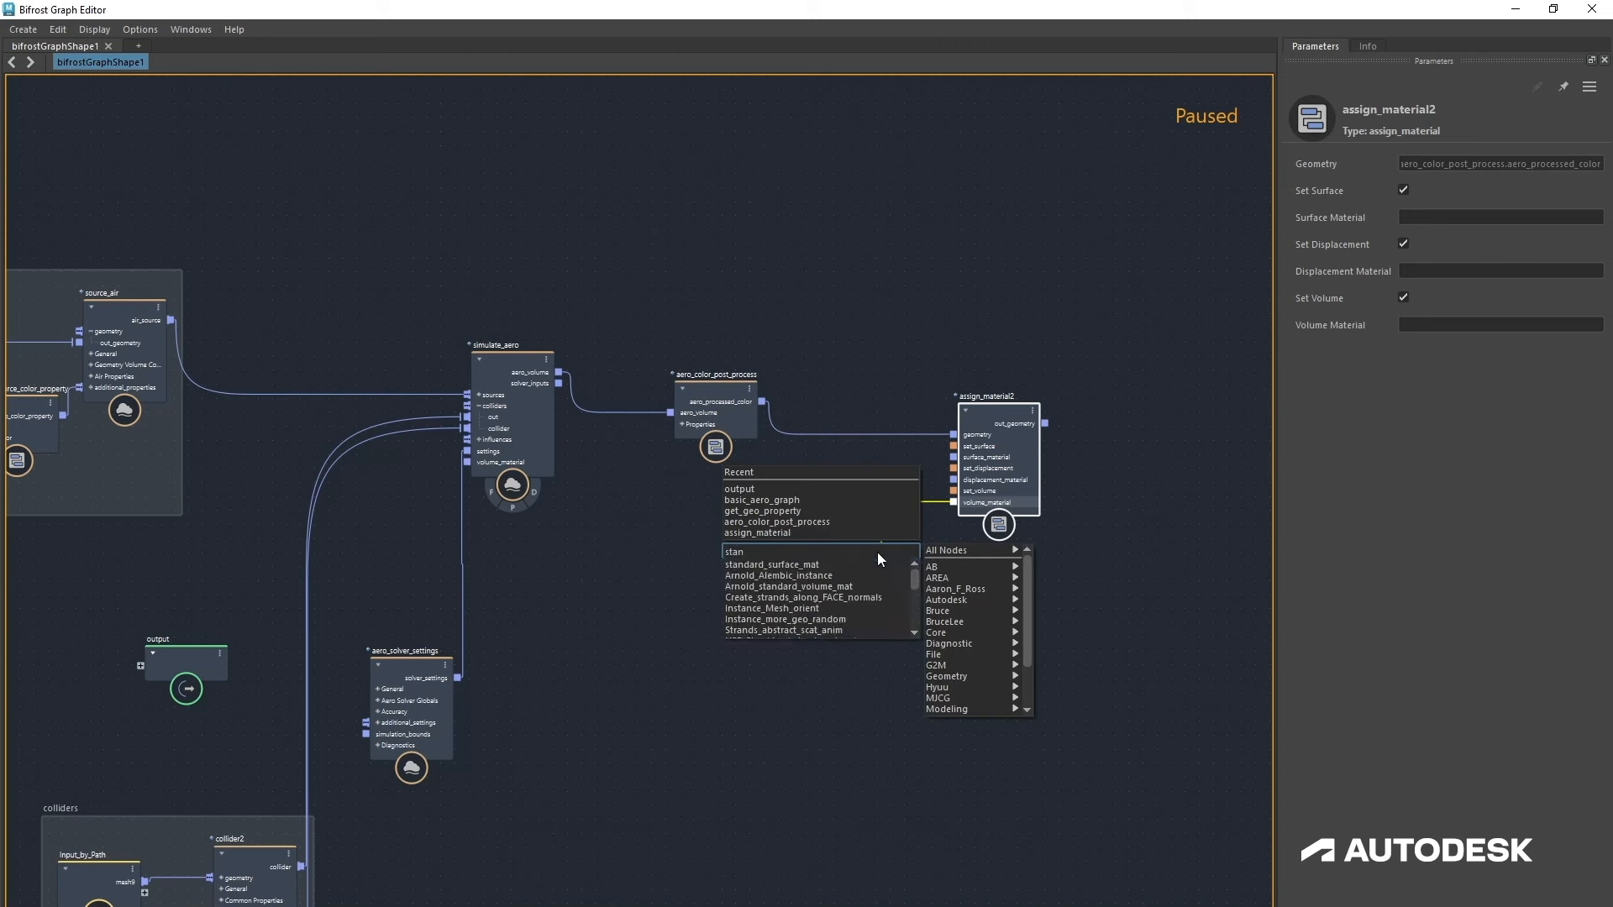
left_click(840, 587)
left_click(884, 591)
left_click_drag(884, 564, 824, 546)
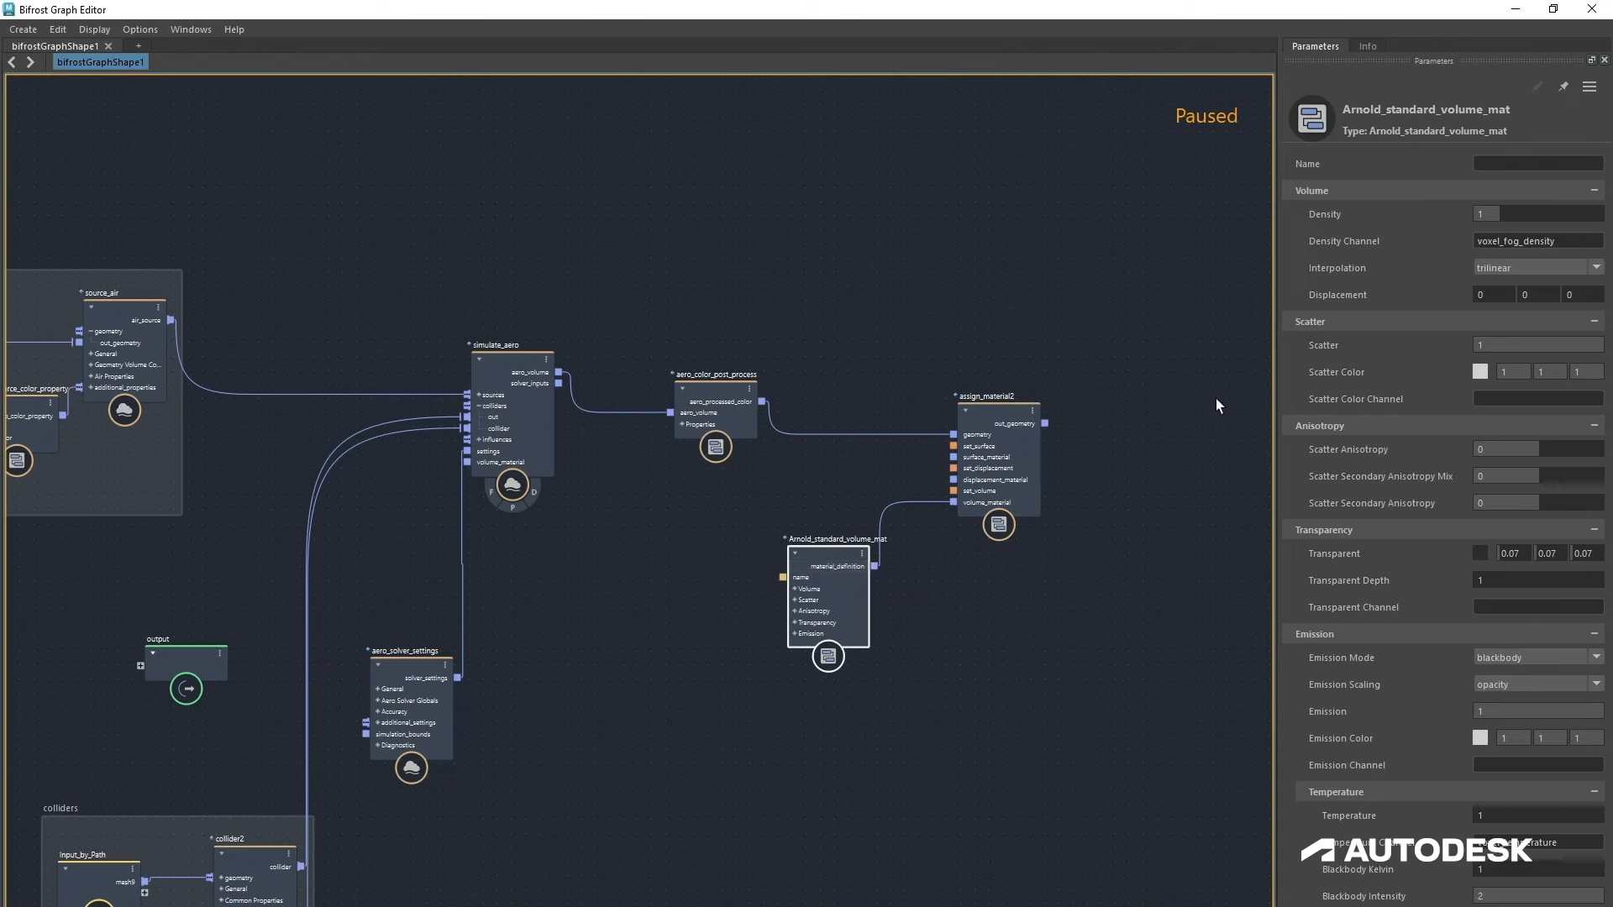
Step: Set the volume material's Scatter Color Channel to voxel_color
left_click(1506, 399)
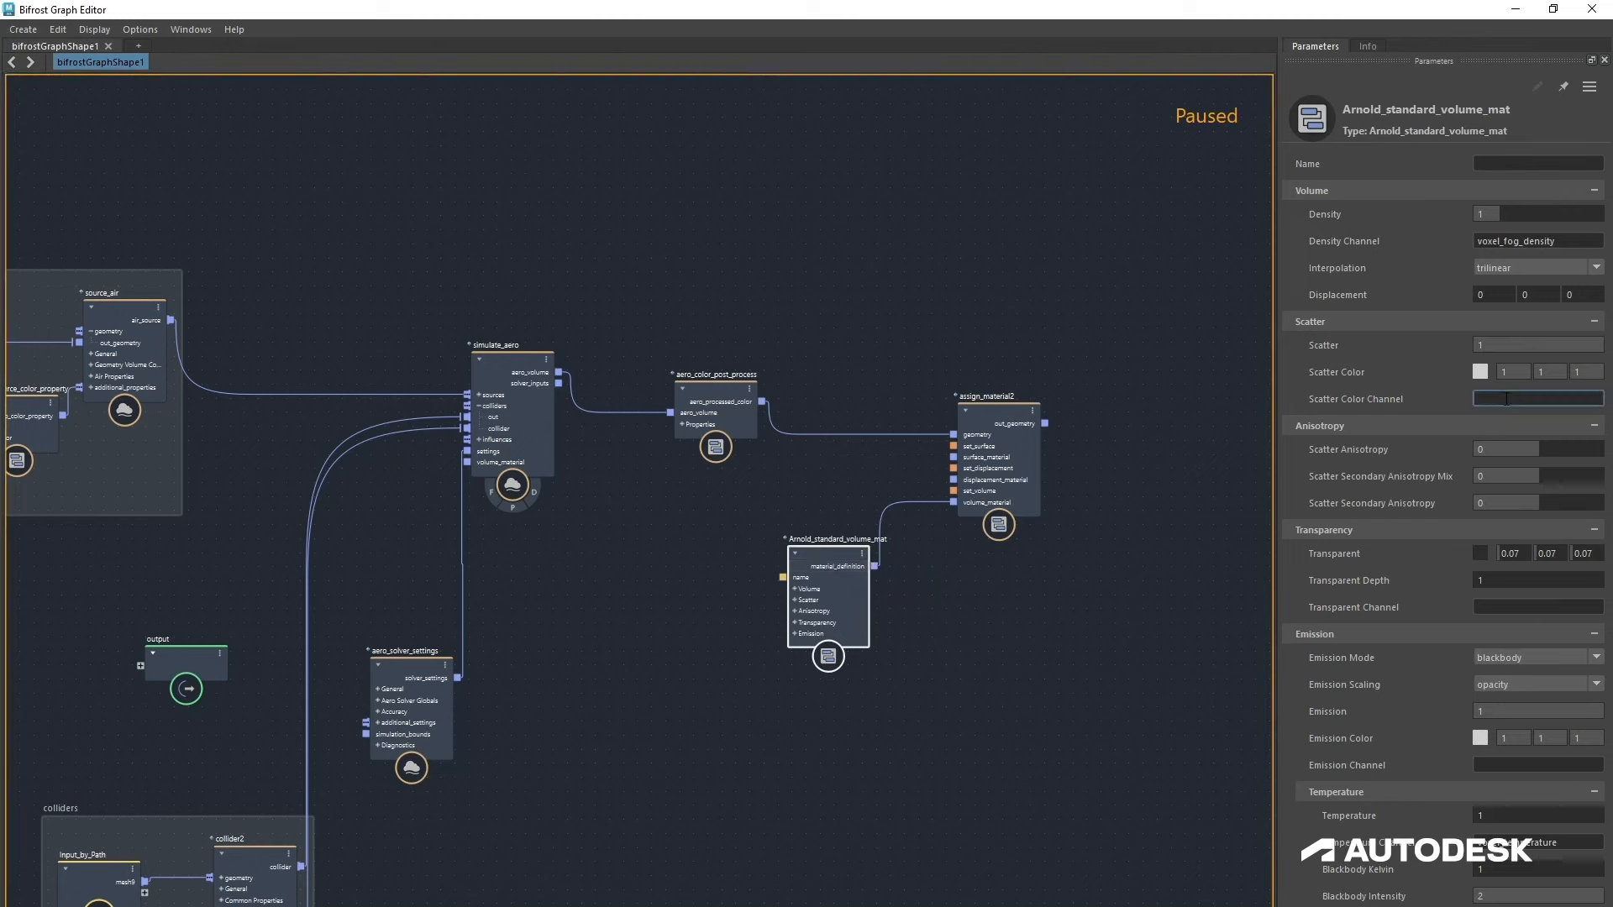
type("voxel_color")
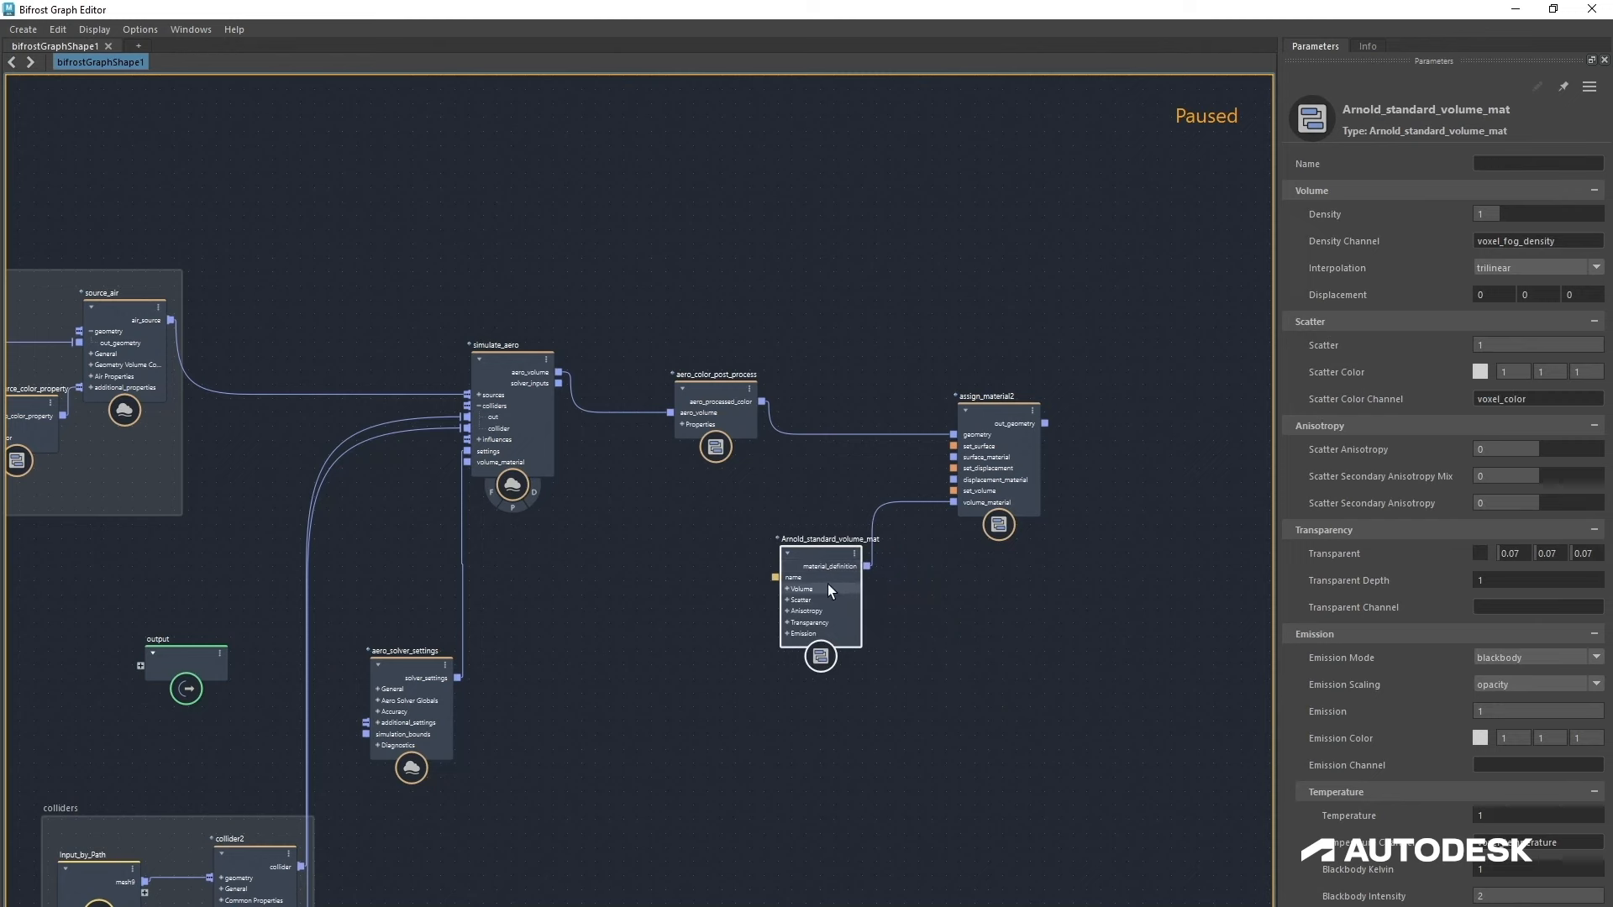
left_click_drag(828, 584, 820, 583)
Step: Add an output node and connect the new assign_material's out_geometry to it
left_click_drag(1002, 437, 993, 420)
left_click(1082, 446)
key("Tab")
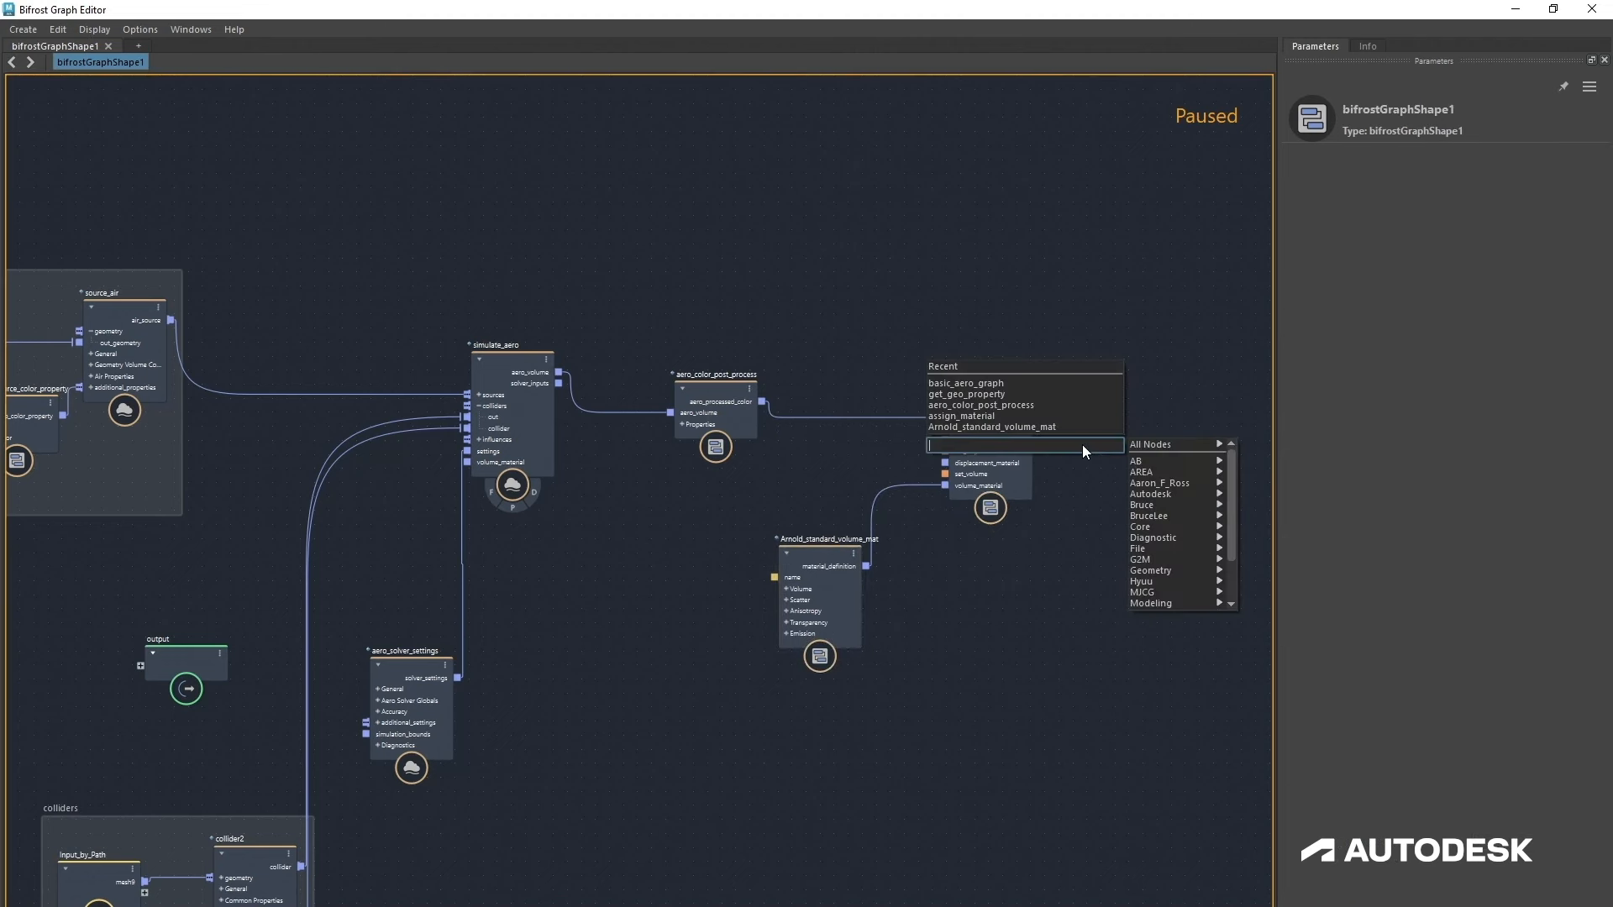
type("out")
key("Down")
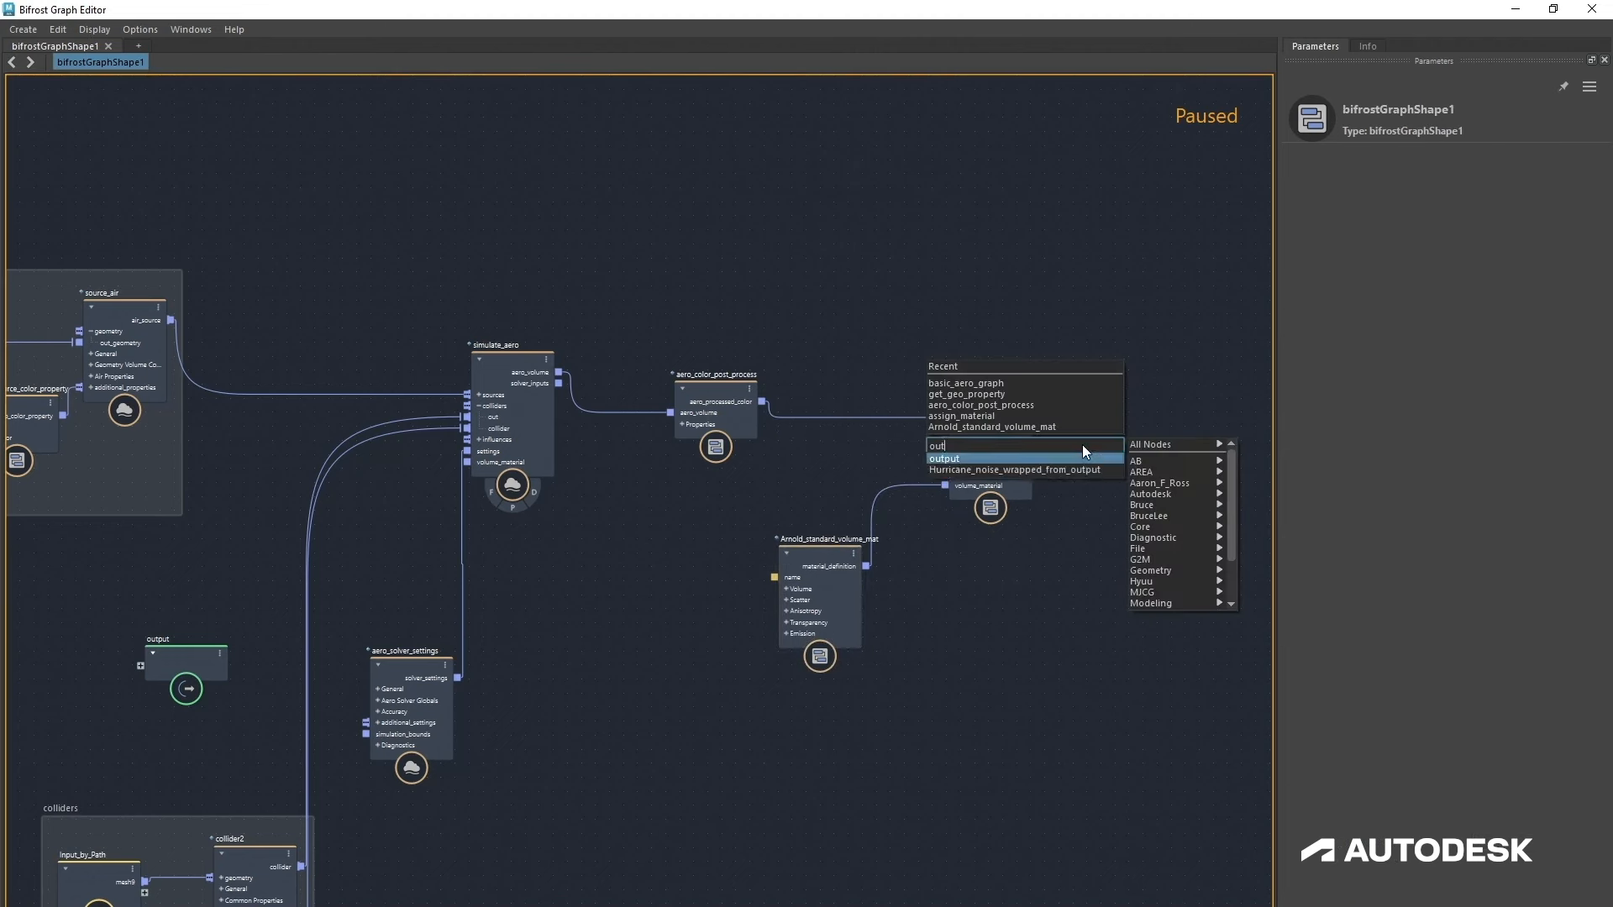
key("Return")
left_click_drag(1079, 479, 1117, 396)
Step: Arrange the color post-process, assign material and volume material nodes and group them into a backdrop named shading
left_click_drag(705, 411, 827, 421)
left_click_drag(799, 587, 827, 528)
left_click_drag(739, 316, 1035, 622)
right_click(968, 548)
mouse_move(1033, 614)
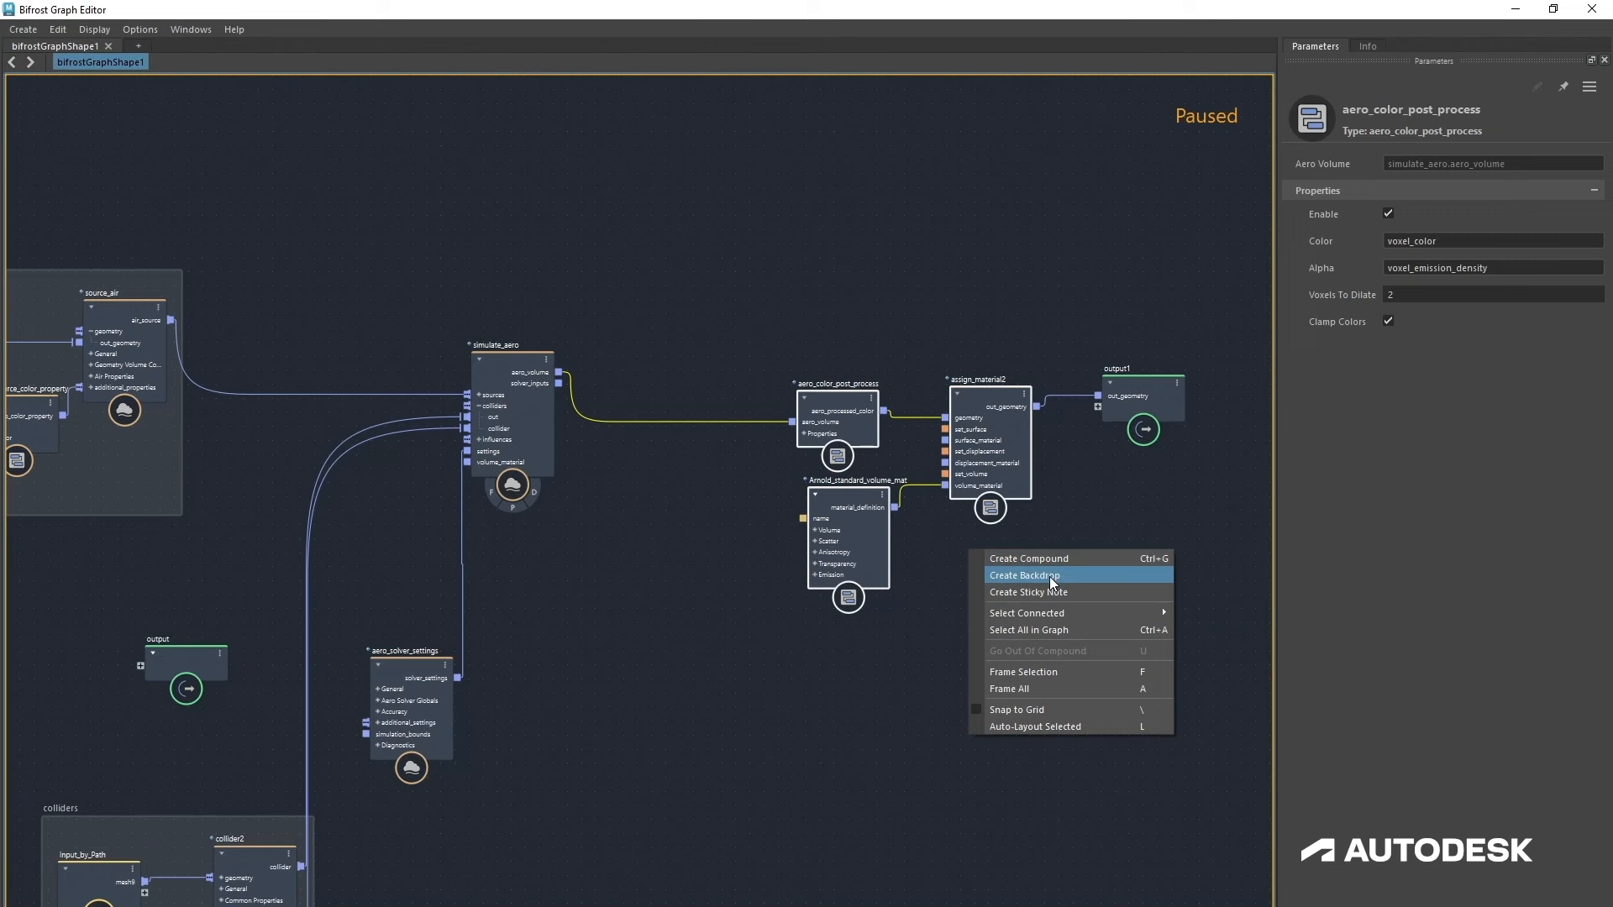
left_click(1050, 577)
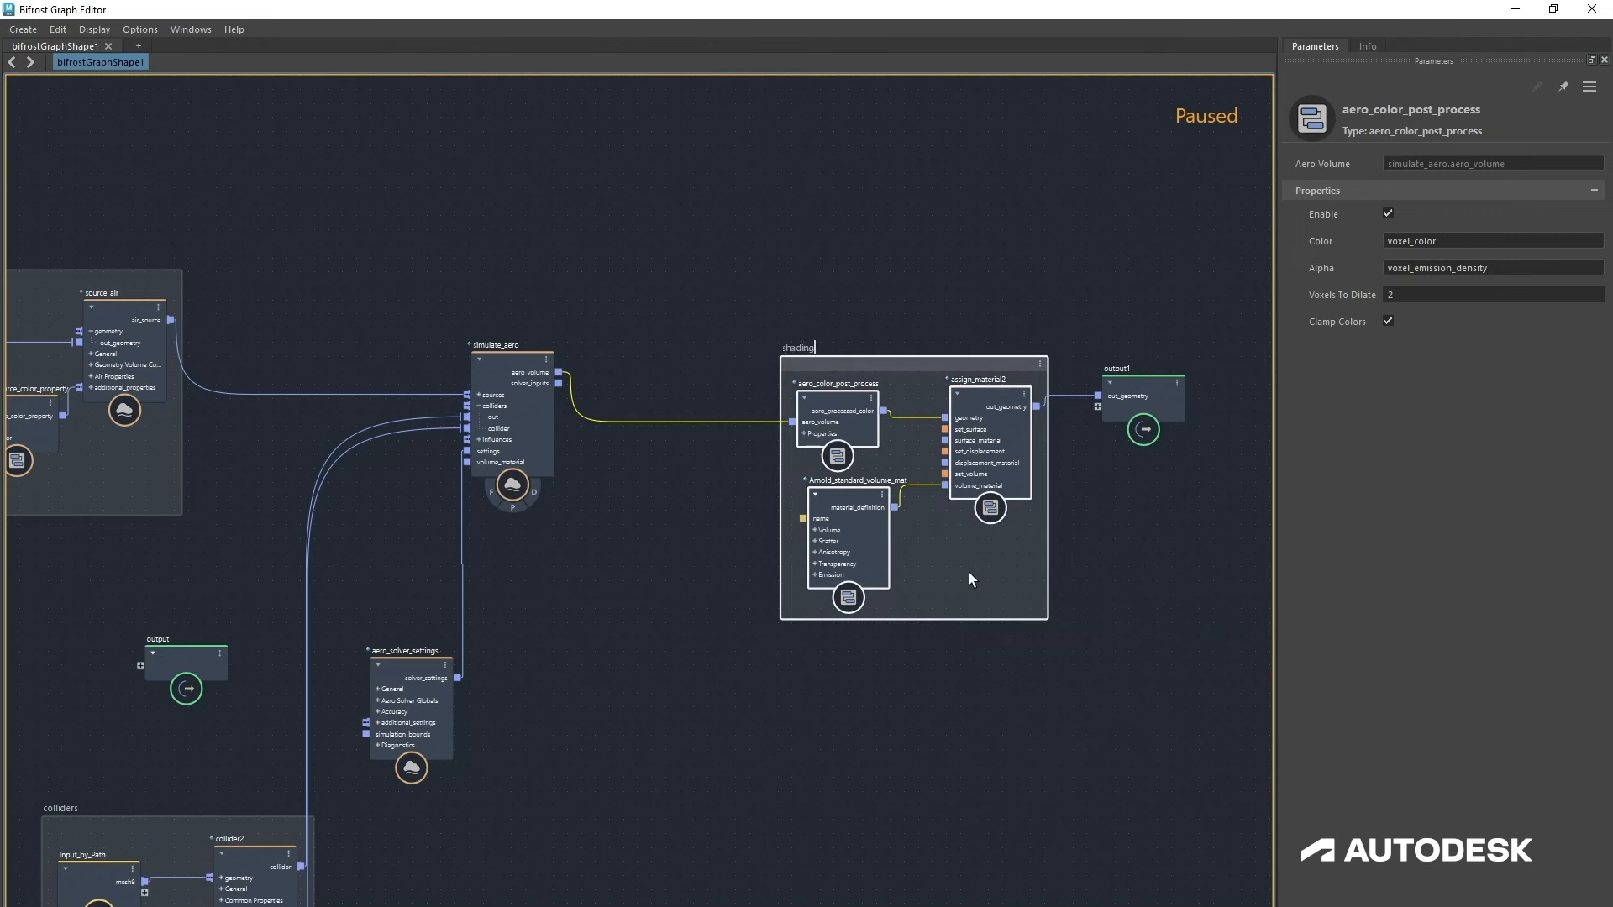
left_click(965, 693)
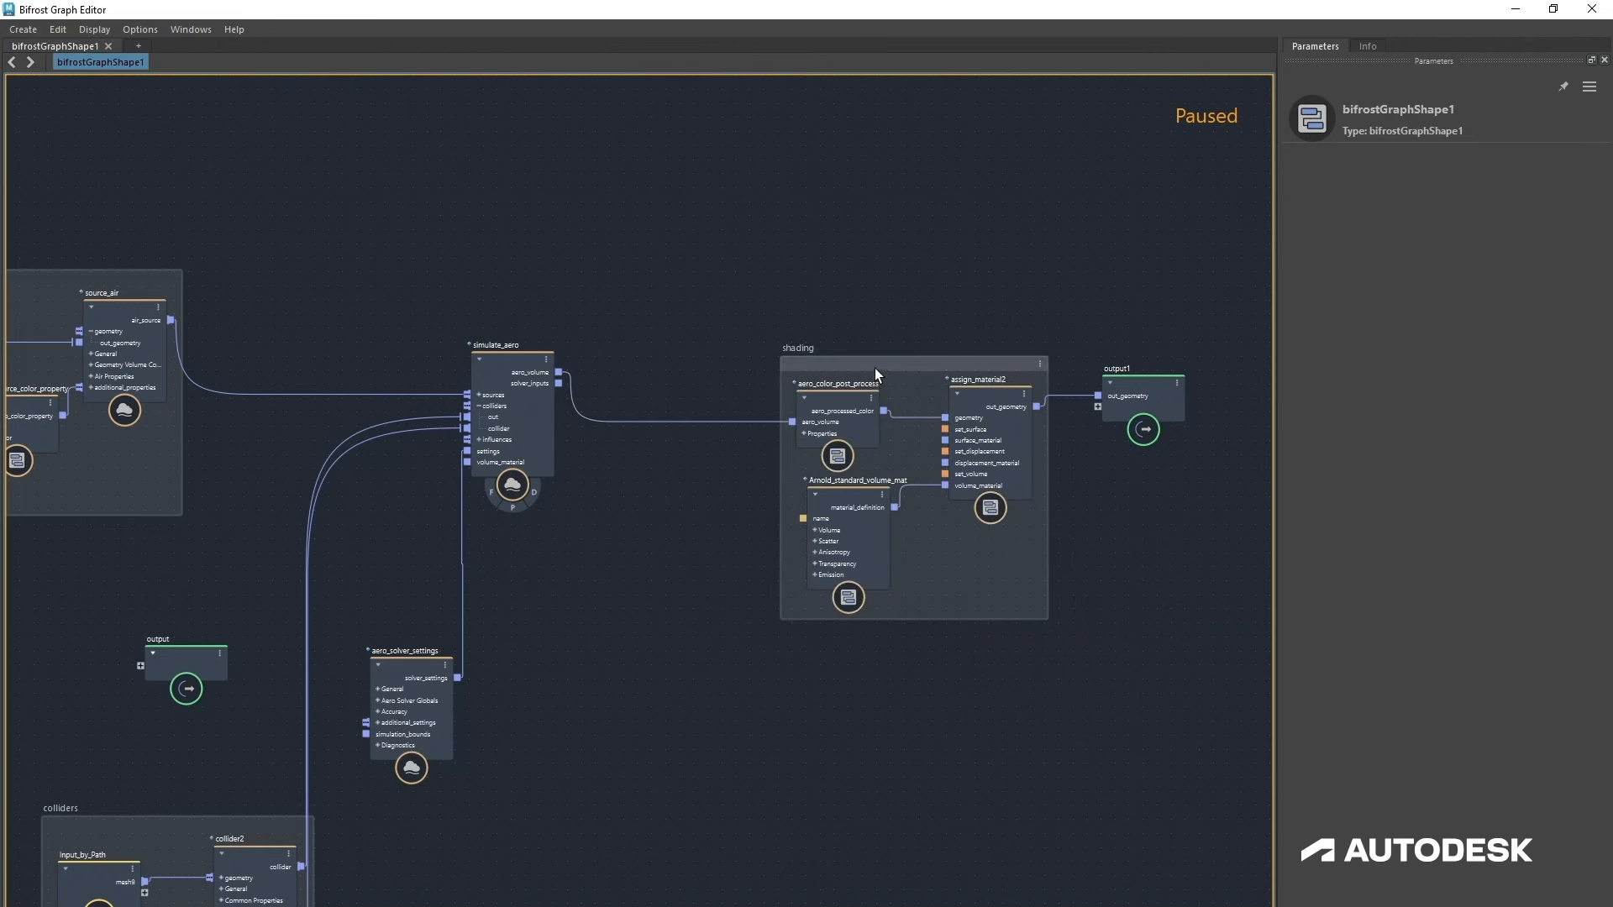
left_click_drag(875, 368, 739, 350)
Step: On source_air, enable Use Fluid Detail Size, set Resolution Mode to Absolute and Fluid Detail Size to 0.035
middle_click_drag(504, 686, 886, 739, "alt")
scroll(887, 740, "down", 2)
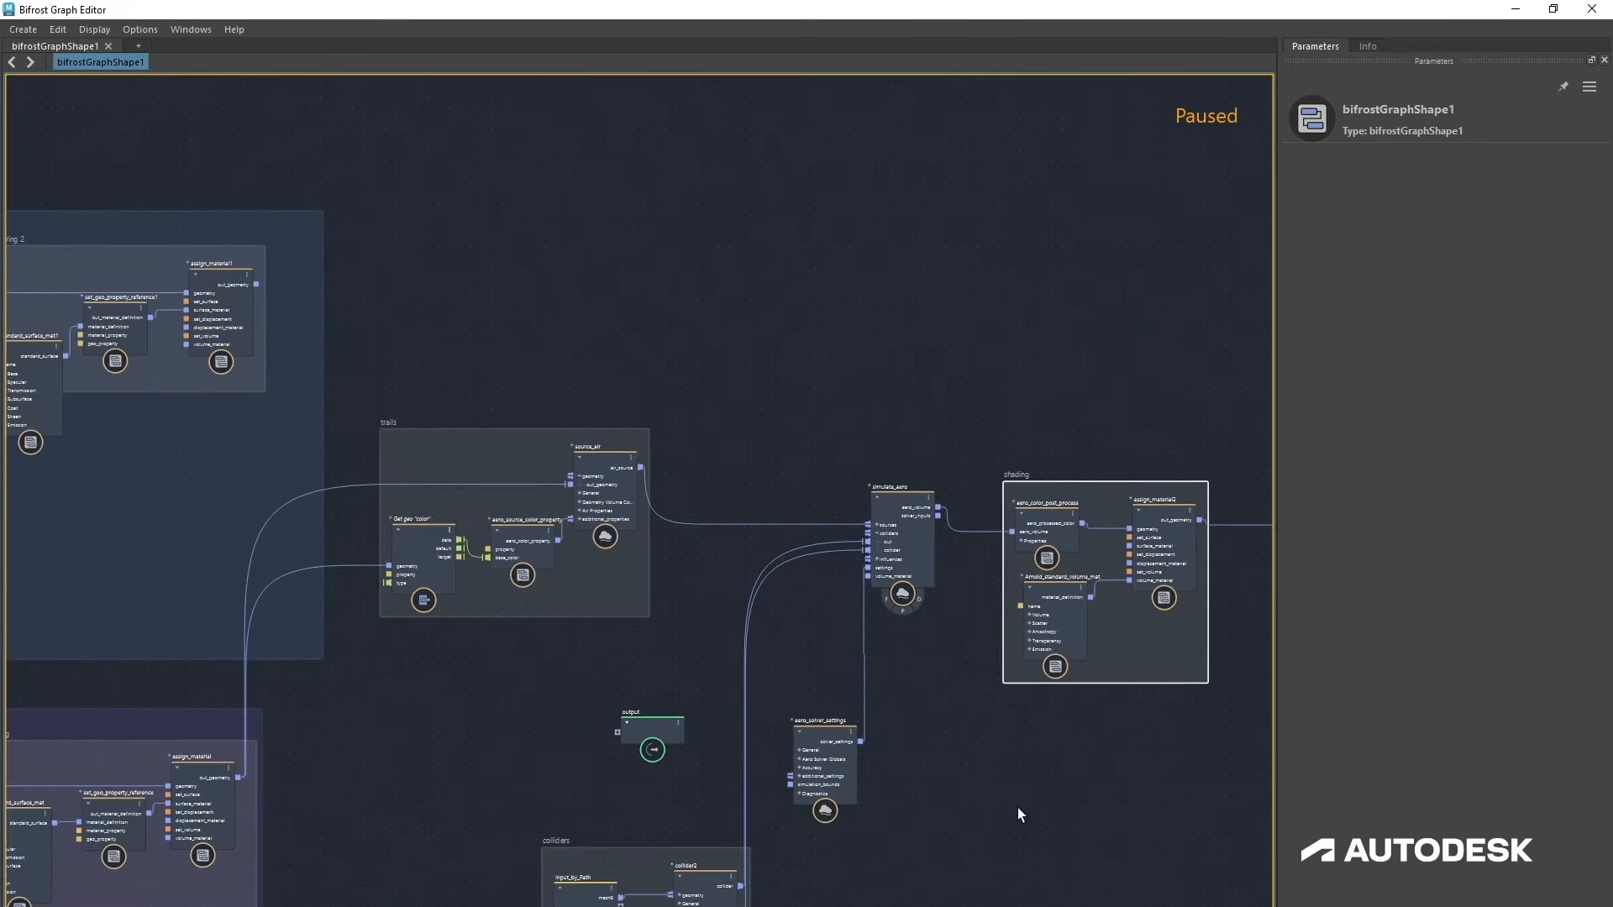
middle_click_drag(983, 775, 1008, 792, "alt")
scroll(1008, 792, "up", 1)
middle_click_drag(481, 715, 502, 723, "alt")
scroll(503, 723, "up", 4)
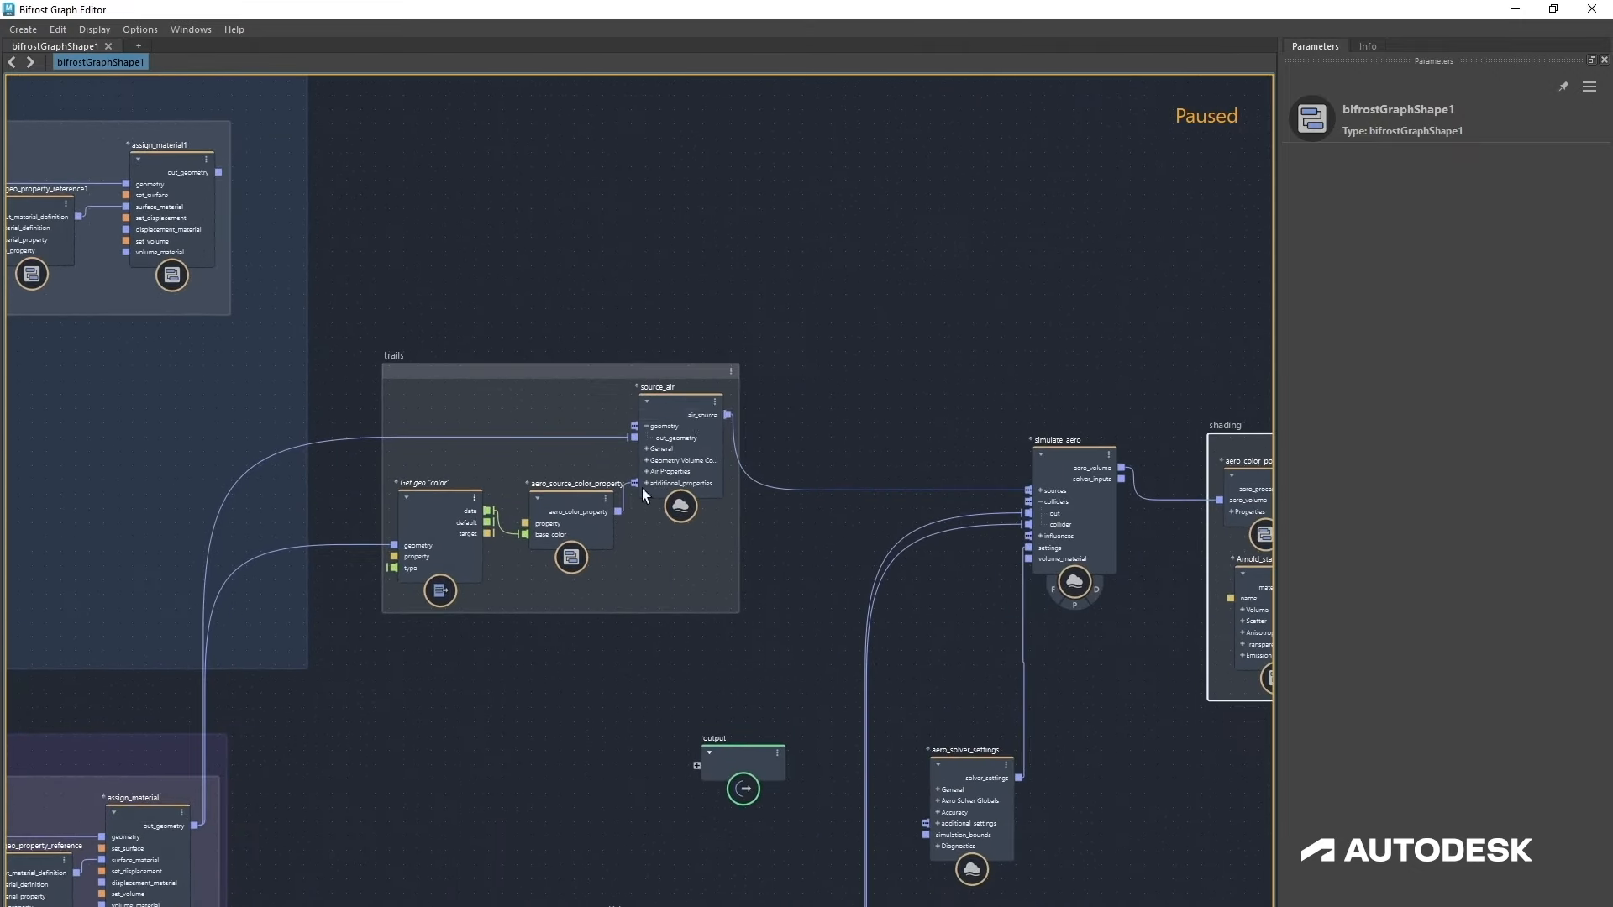
left_click(694, 417)
left_click(1409, 372)
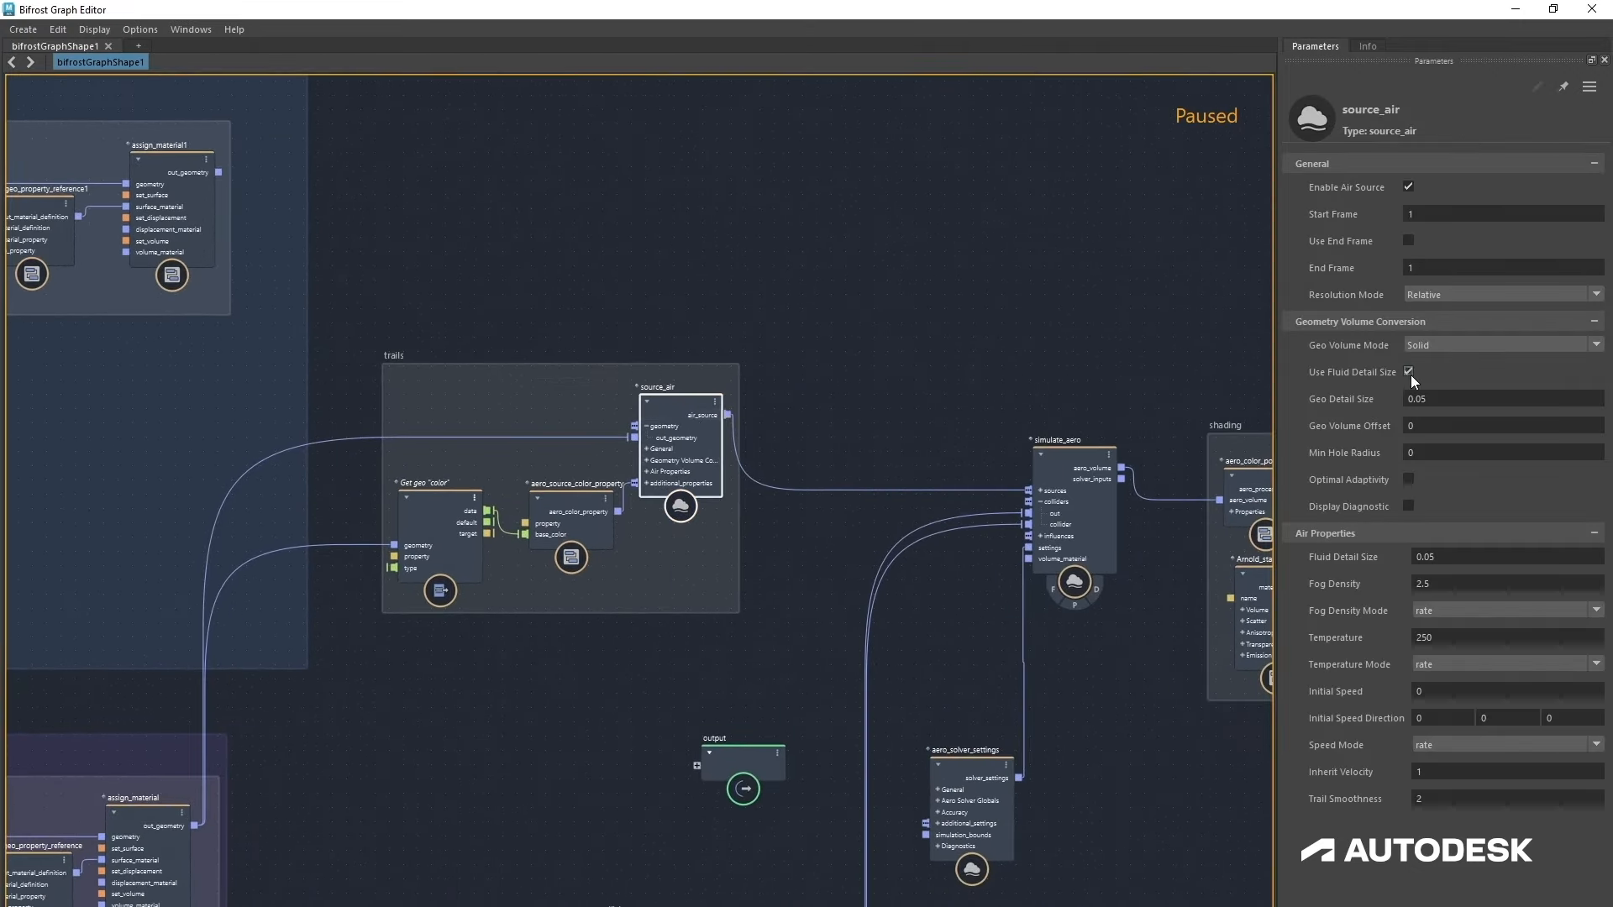
left_click(1450, 294)
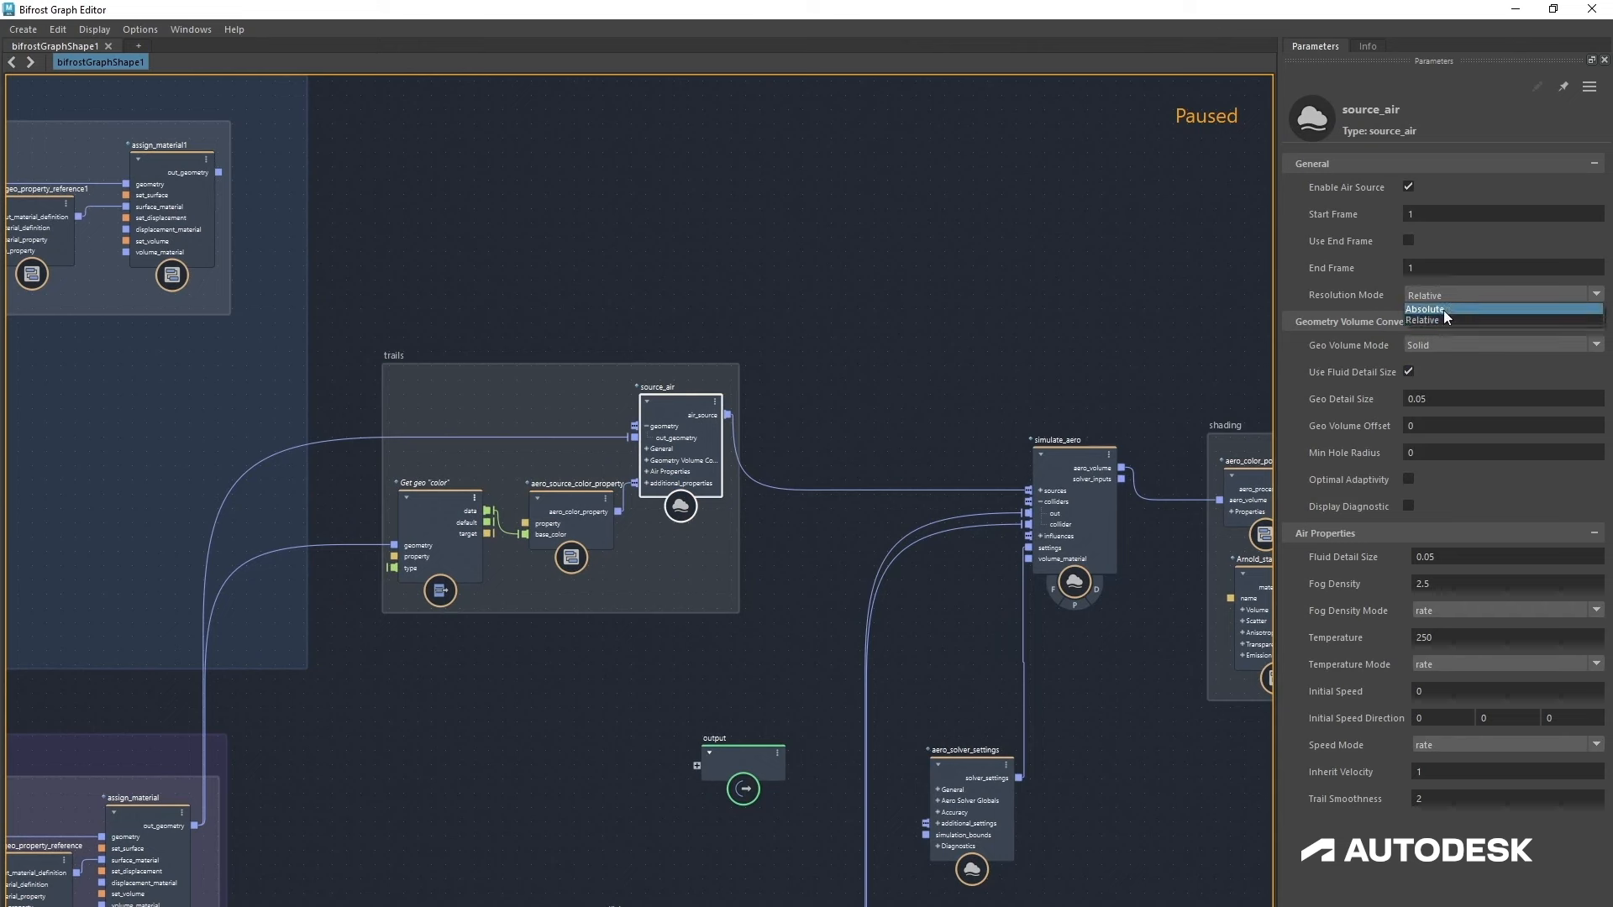
left_click(1443, 310)
left_click(1455, 557)
left_click(1434, 558)
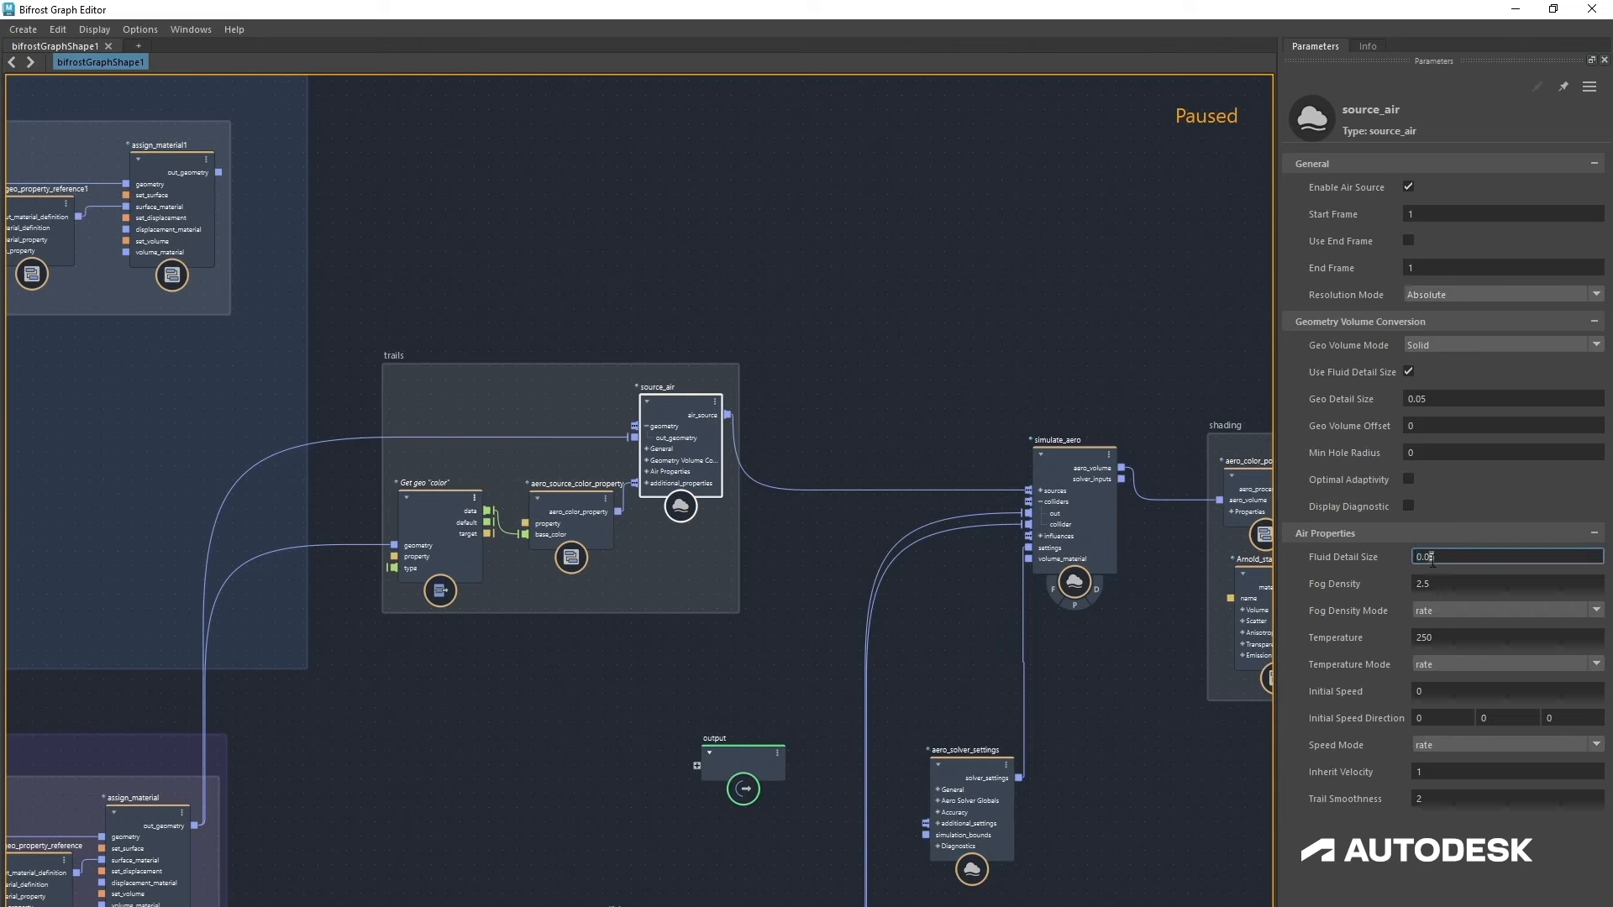
key("Return")
Step: Set source_air's Fog Density Mode and Temperature Mode both to max
left_click(1440, 608)
left_click(1436, 687)
left_click(1442, 665)
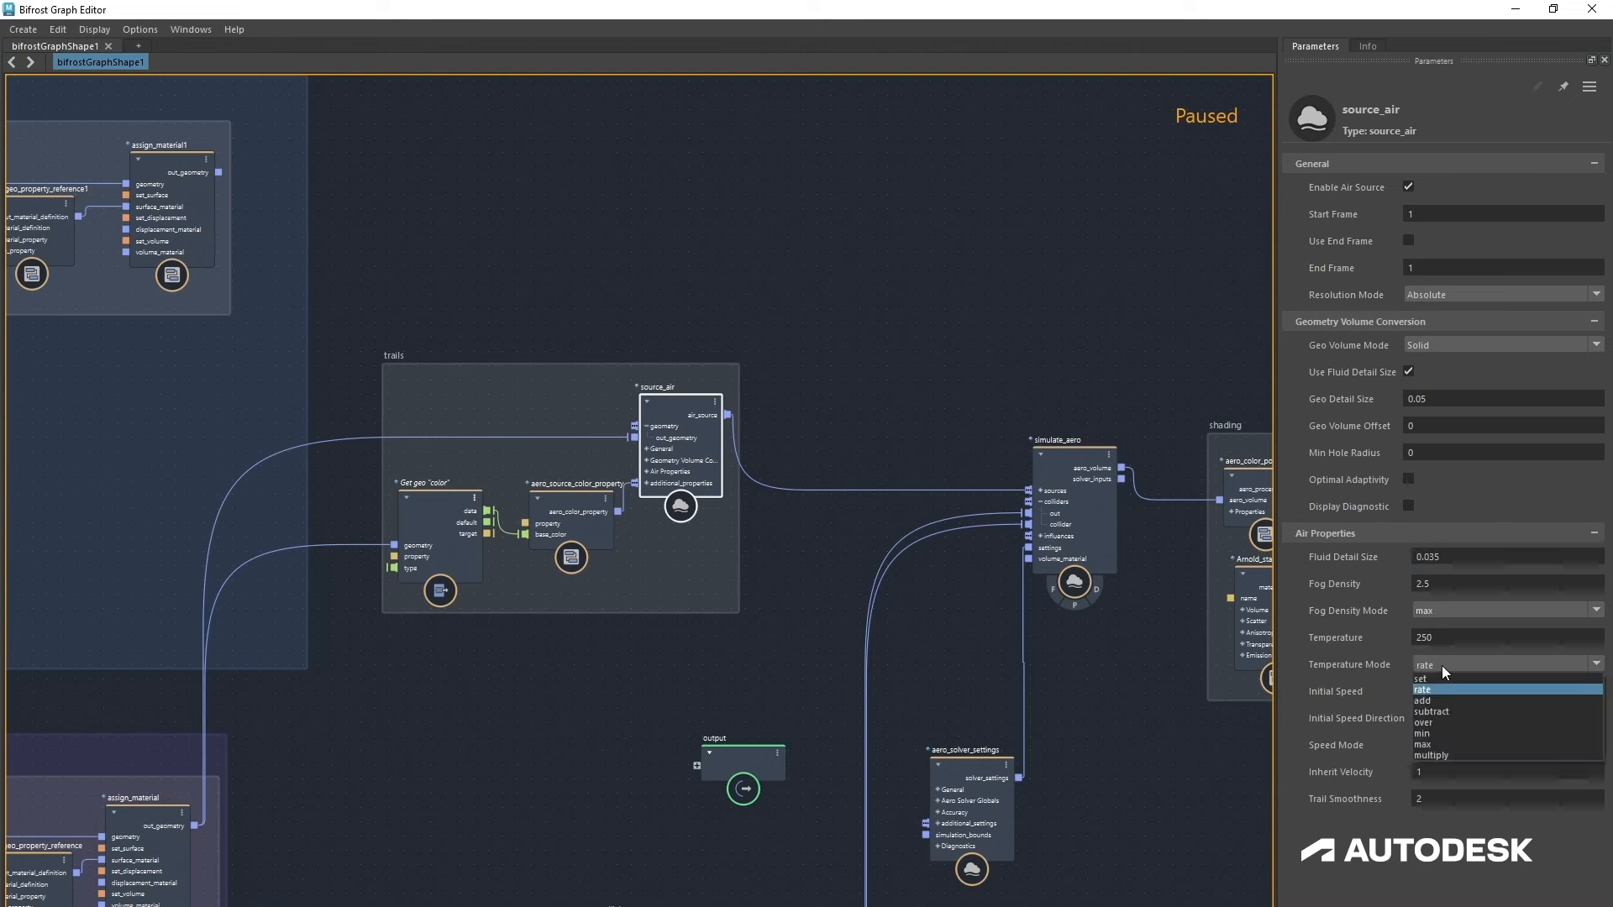
left_click(1445, 741)
Step: Set source_air's Speed Mode to set and Inherit Velocity to 0.2
left_click(1439, 746)
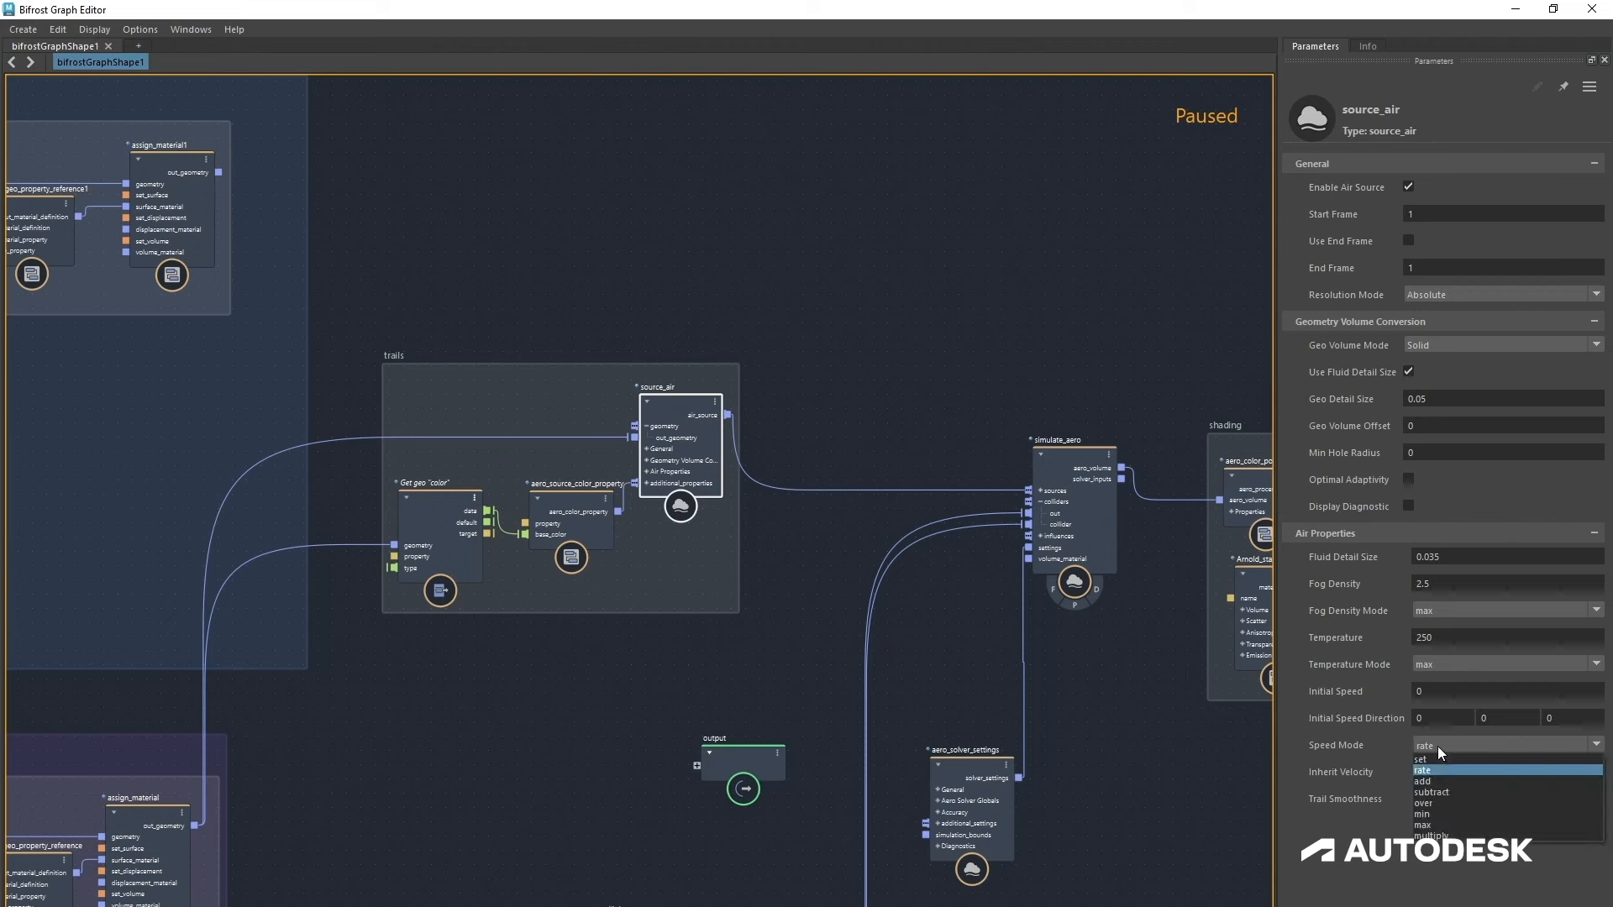
left_click(1440, 759)
left_click(1439, 773)
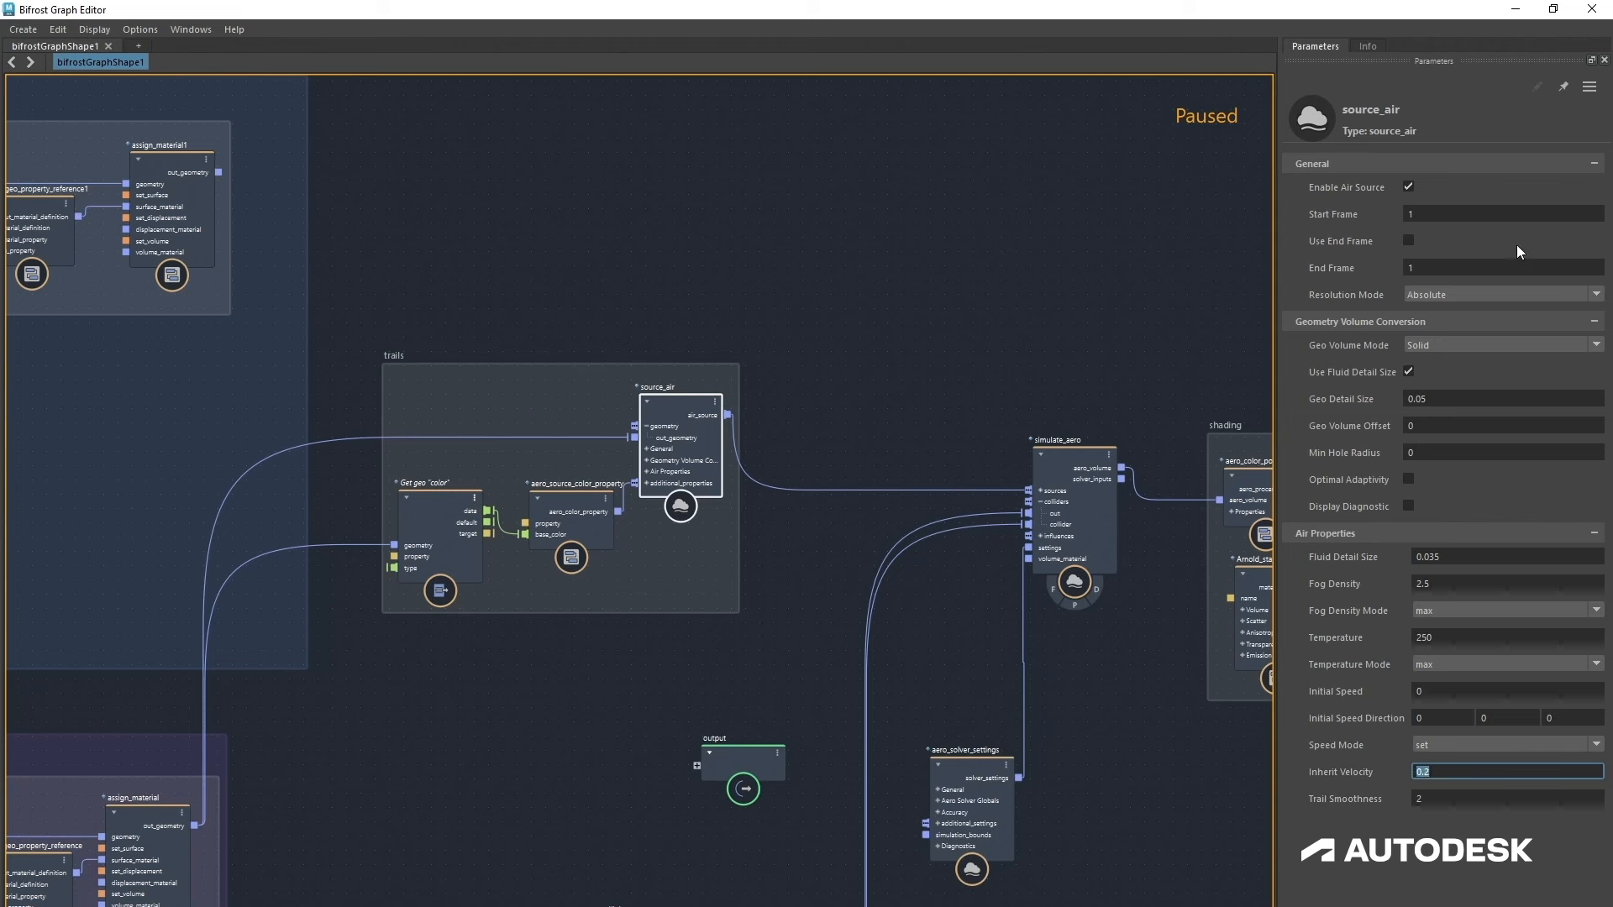
key("Return")
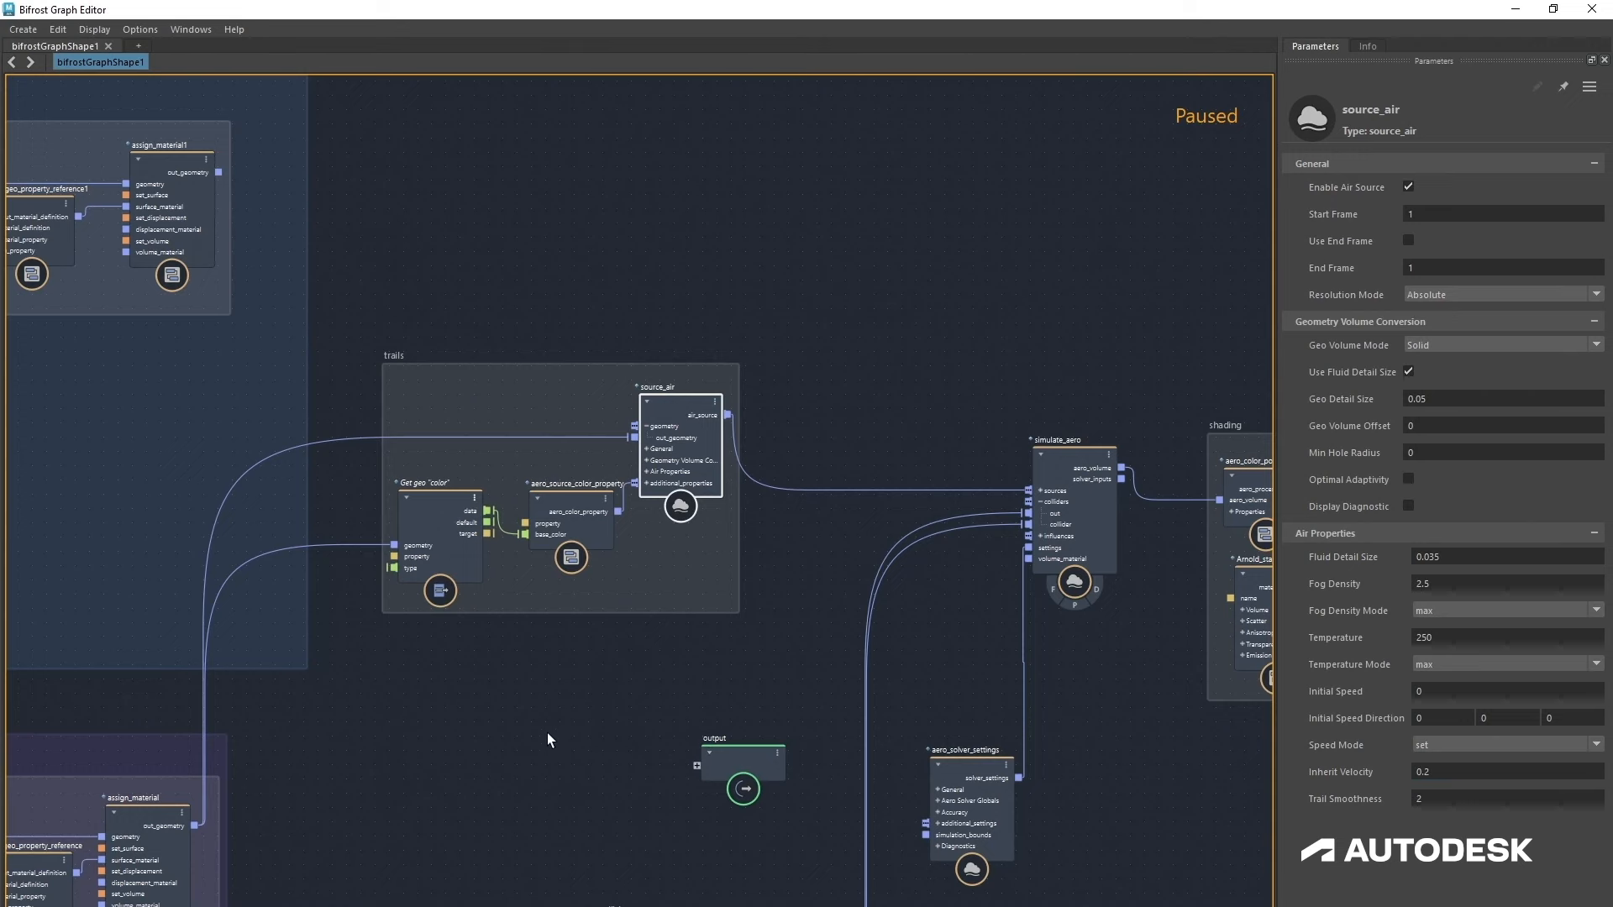
Step: Paste a copy of the trails source nodes above the trails backdrop
middle_click_drag(592, 699, 623, 798, "alt")
scroll(603, 774, "down", 3)
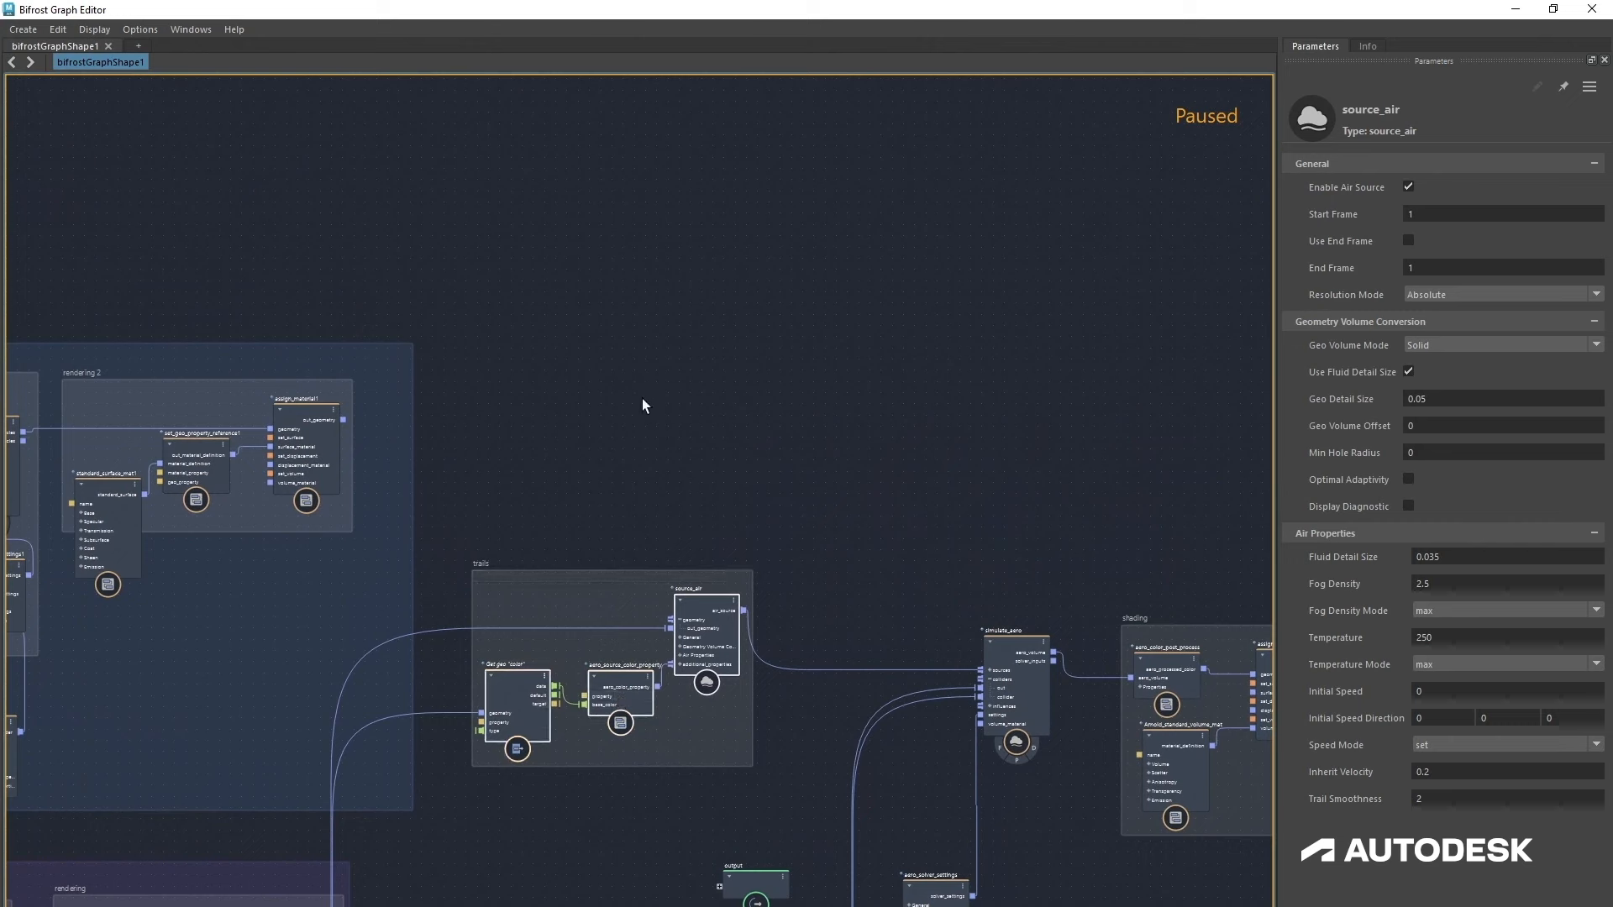
key("ctrl+v")
left_click_drag(649, 446, 719, 404)
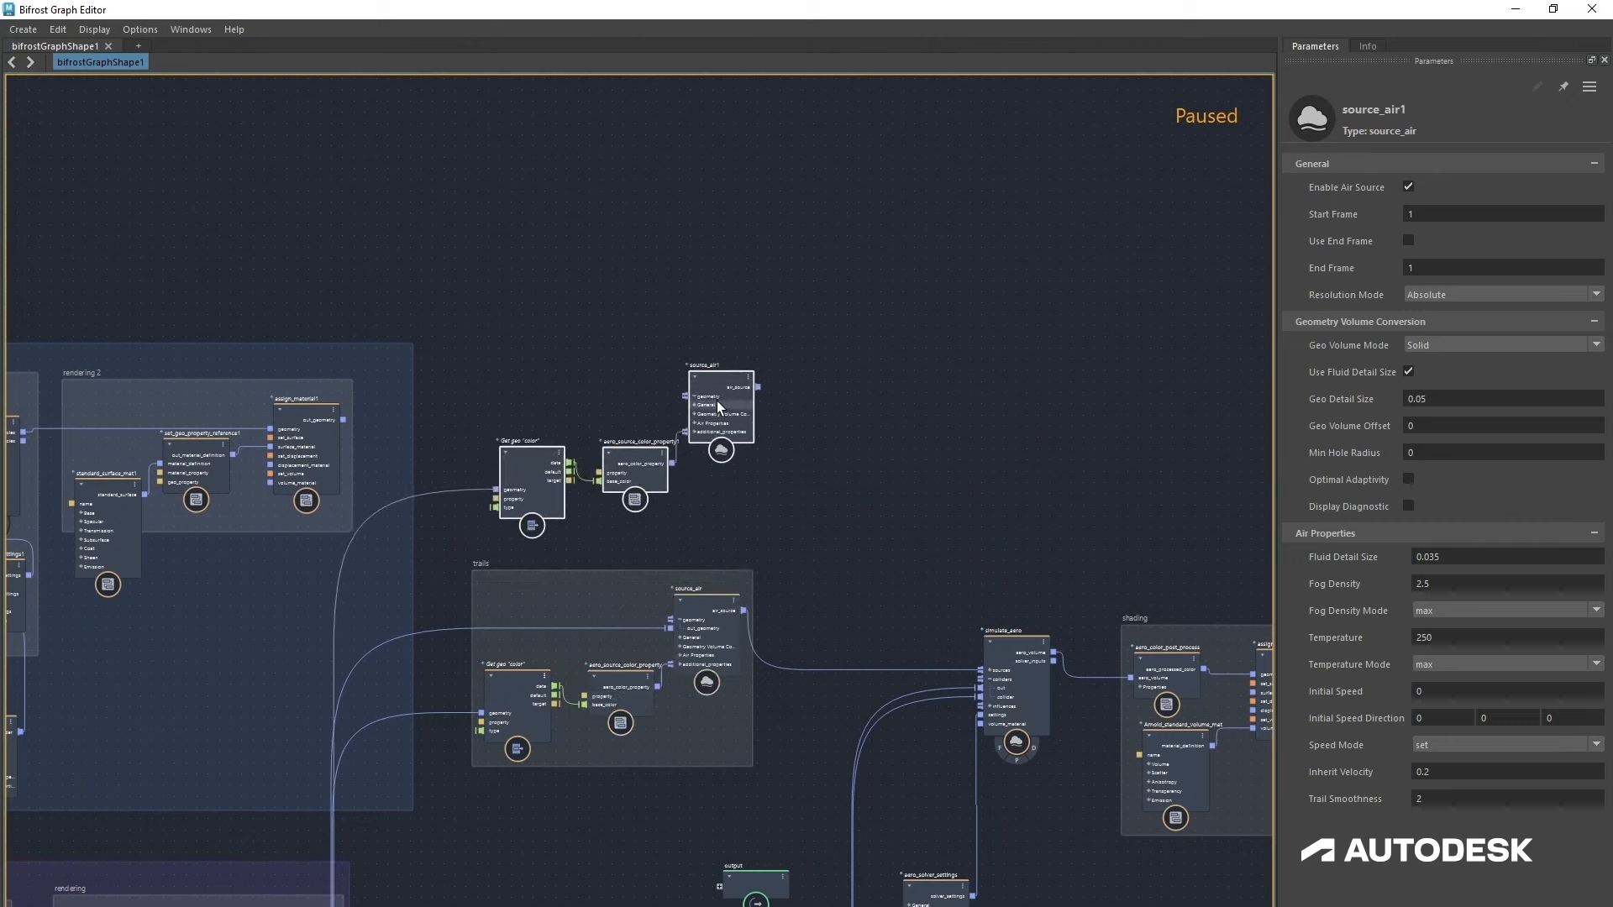
left_click(628, 536)
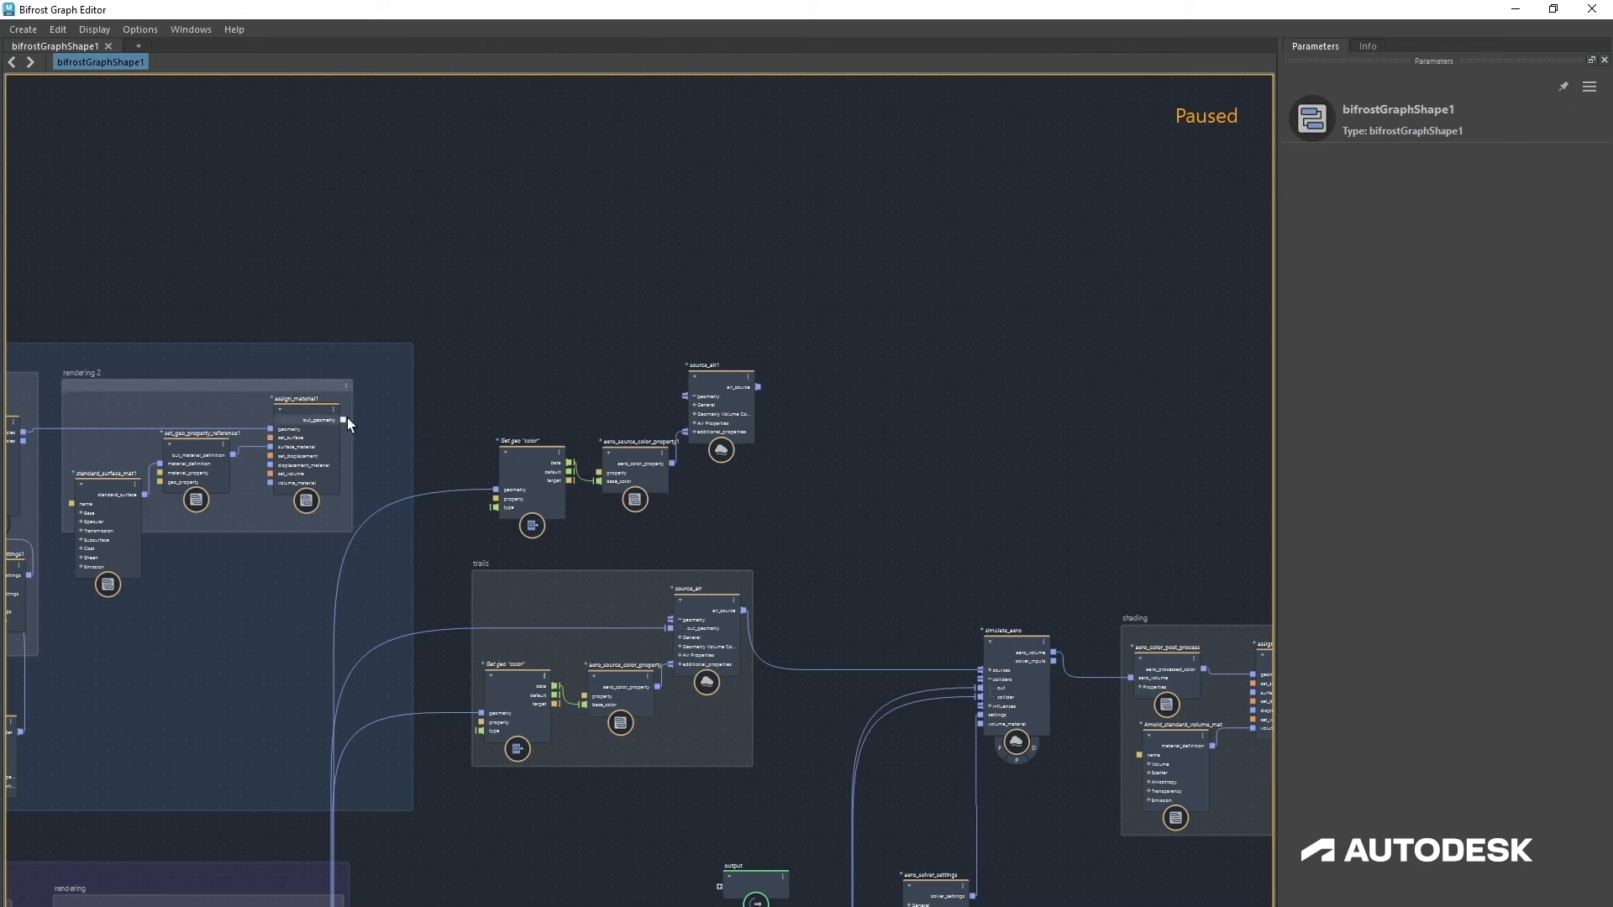
Step: Connect assign_material1's out_geometry to the copied get geo property's geometry and to simulate_aero's sources
left_click_drag(344, 421, 502, 489)
left_click_drag(345, 420, 1002, 649)
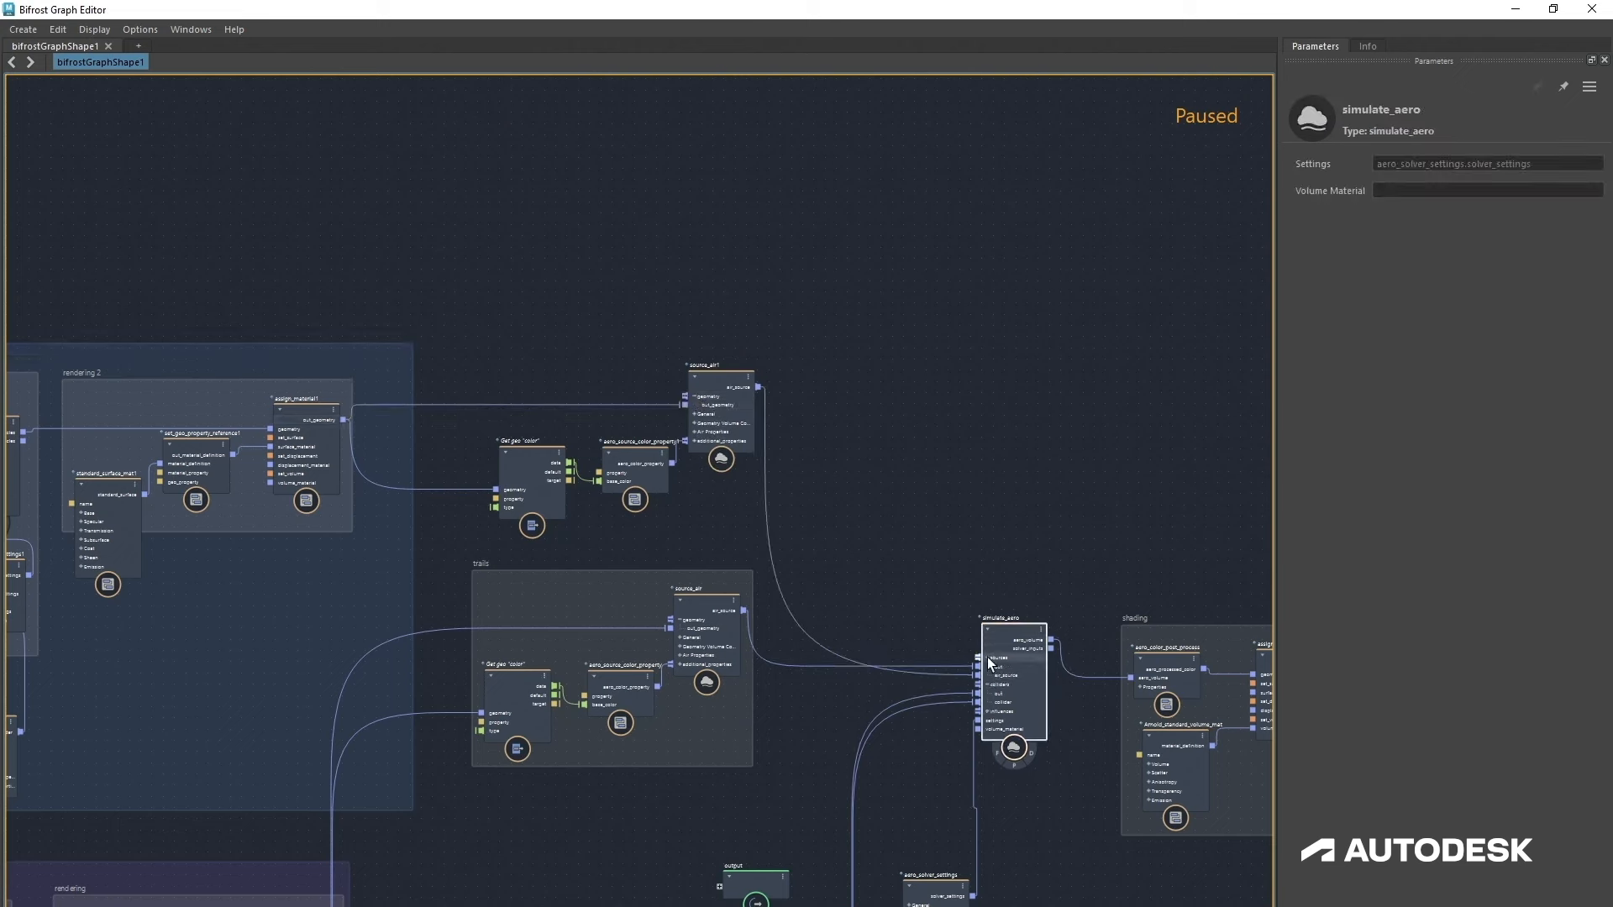
Step: Group the copied source nodes into a new backdrop named inner
left_click_drag(468, 339, 755, 555)
right_click(690, 506)
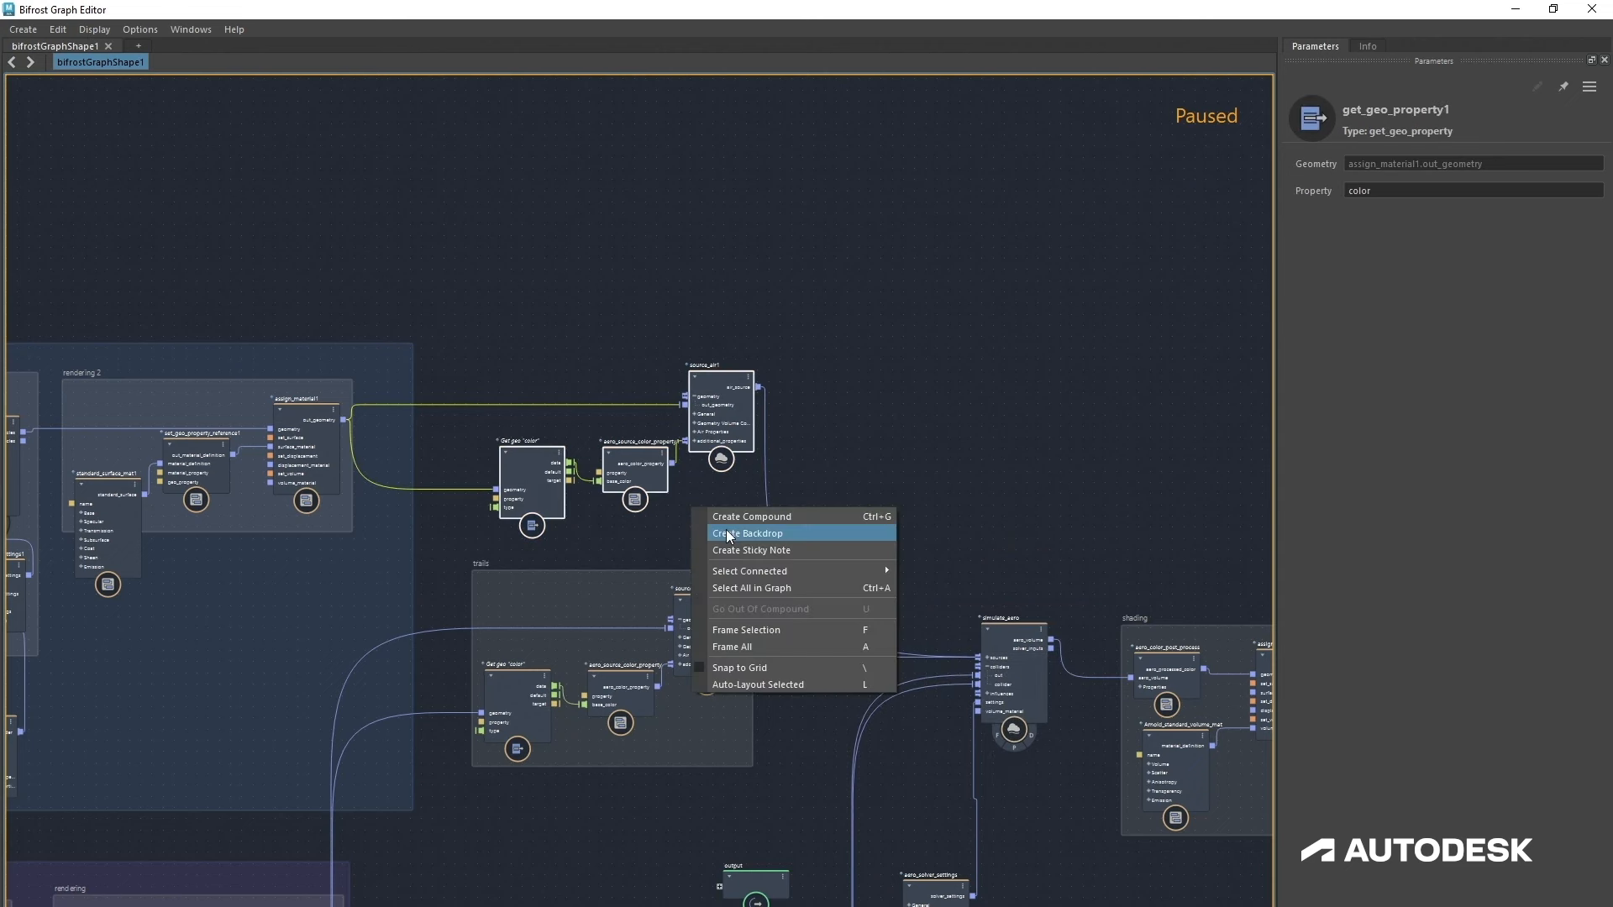
left_click(726, 532)
key("BackSpace")
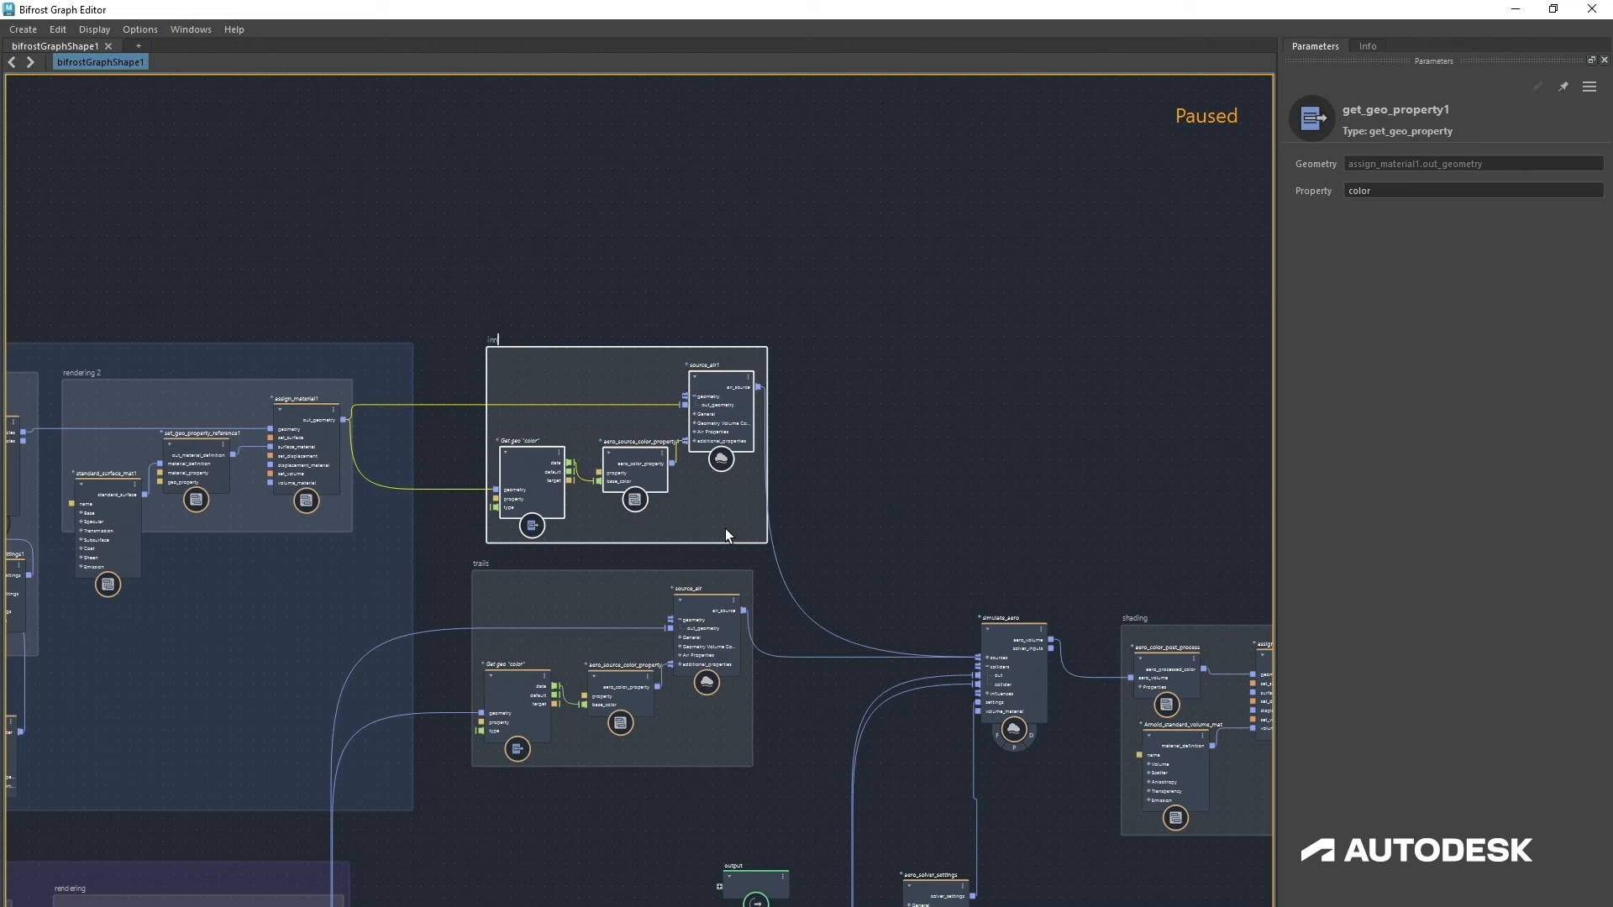
left_click(724, 527)
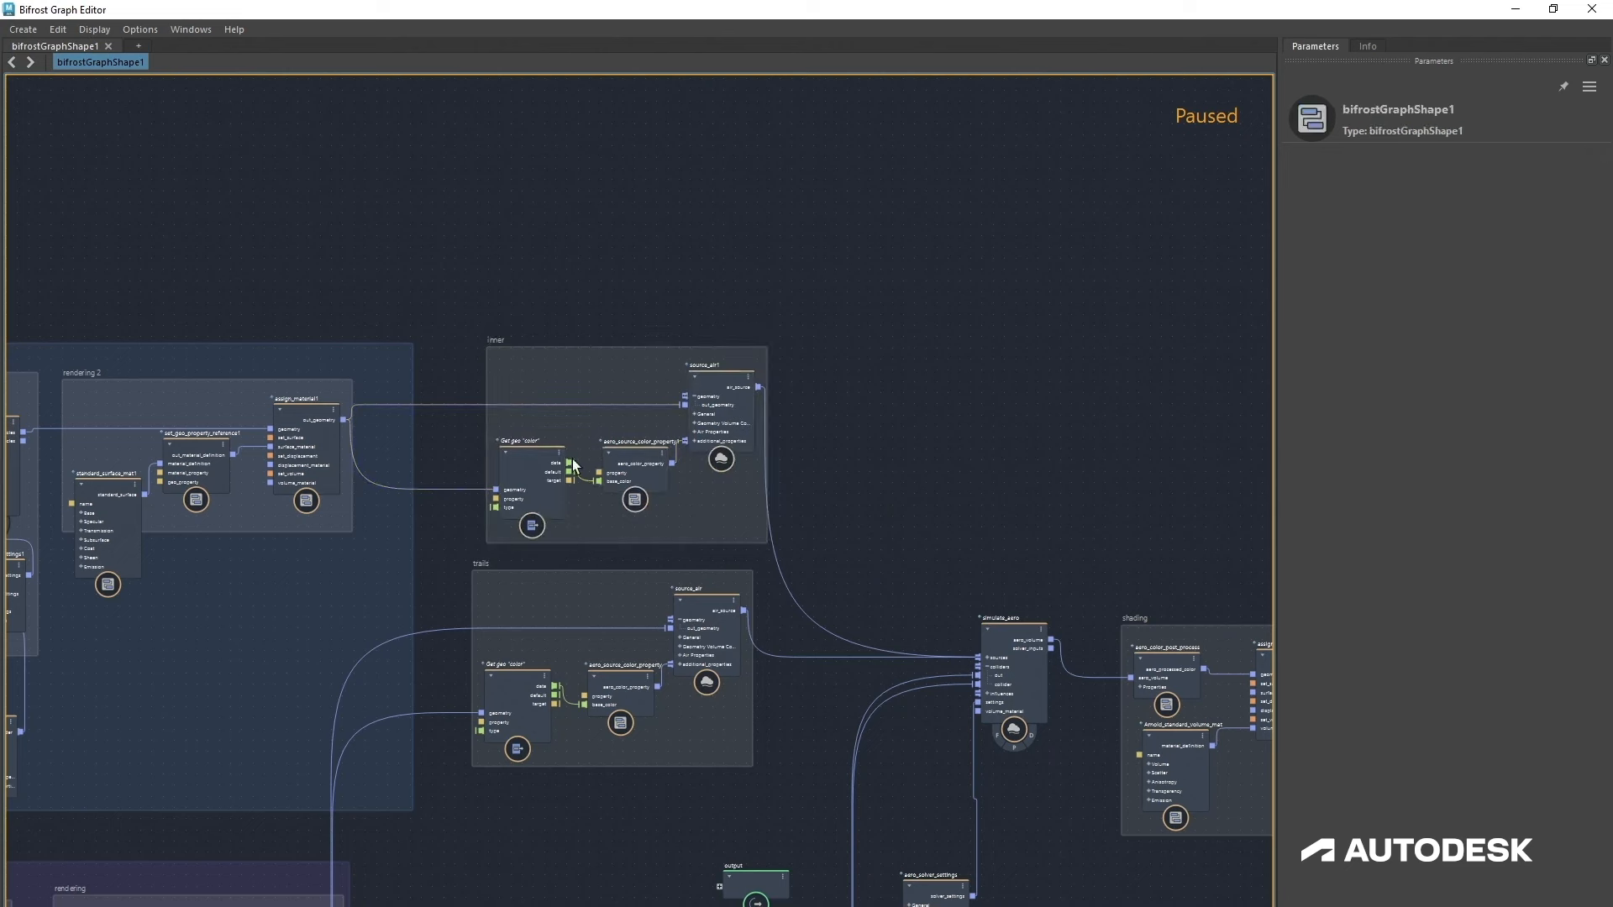
Step: Rearrange the inner and trails backdrops, simulate_aero, output node and colliders backdrop into a tidier layout
left_click_drag(597, 359, 588, 367)
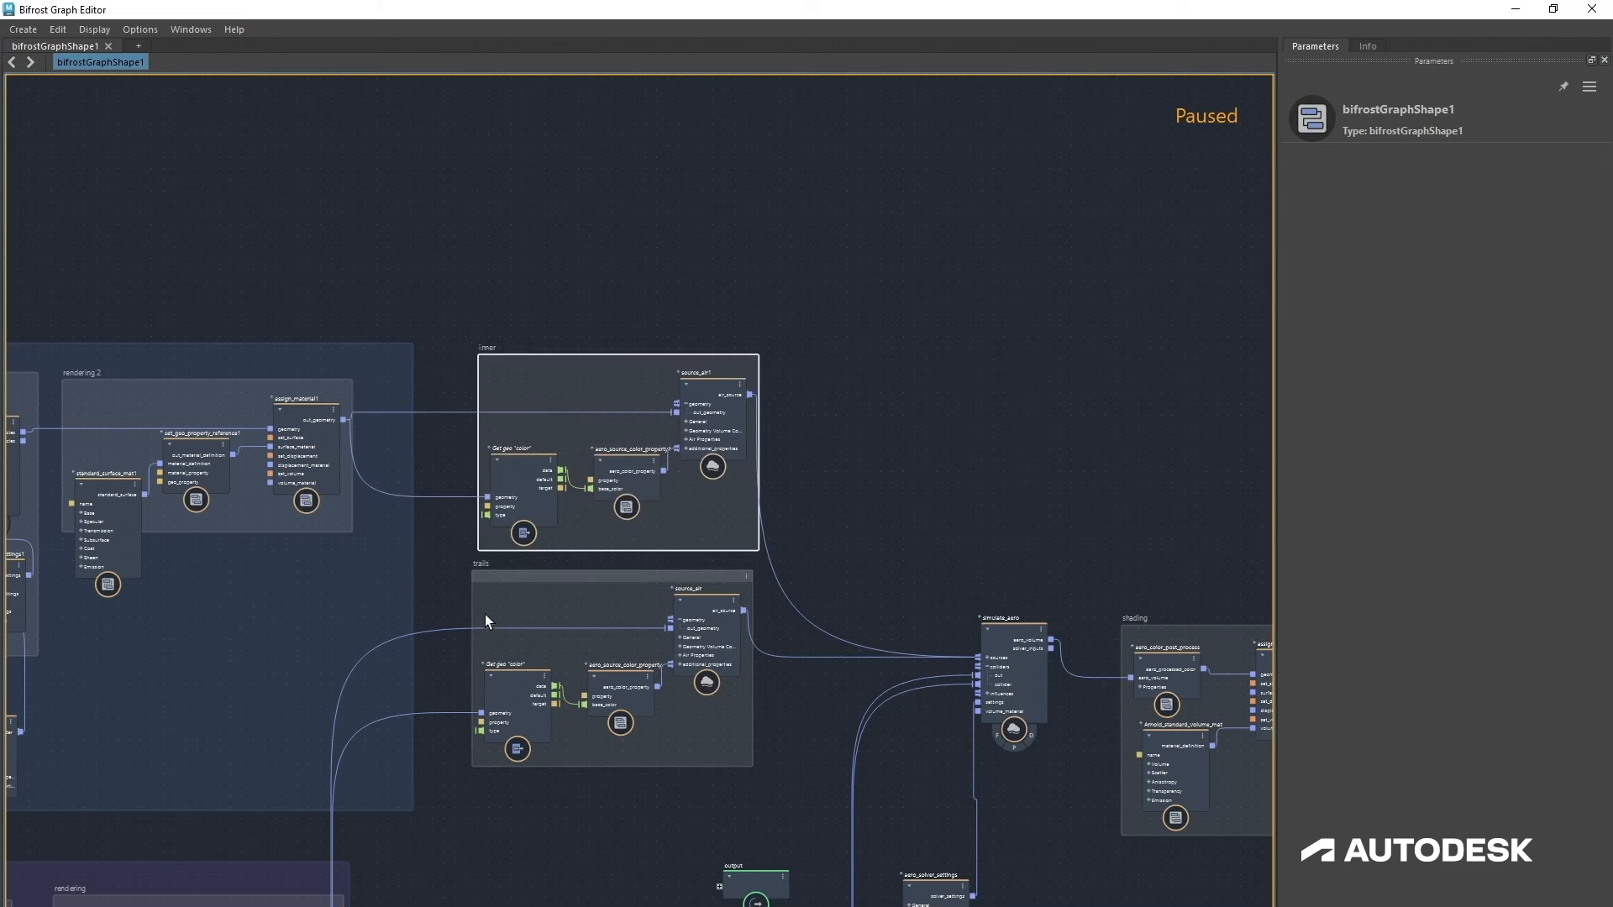
left_click(541, 582, "shift")
left_click_drag(541, 581, 666, 497)
middle_click_drag(615, 653, 436, 390, "alt")
left_click_drag(830, 410, 836, 549)
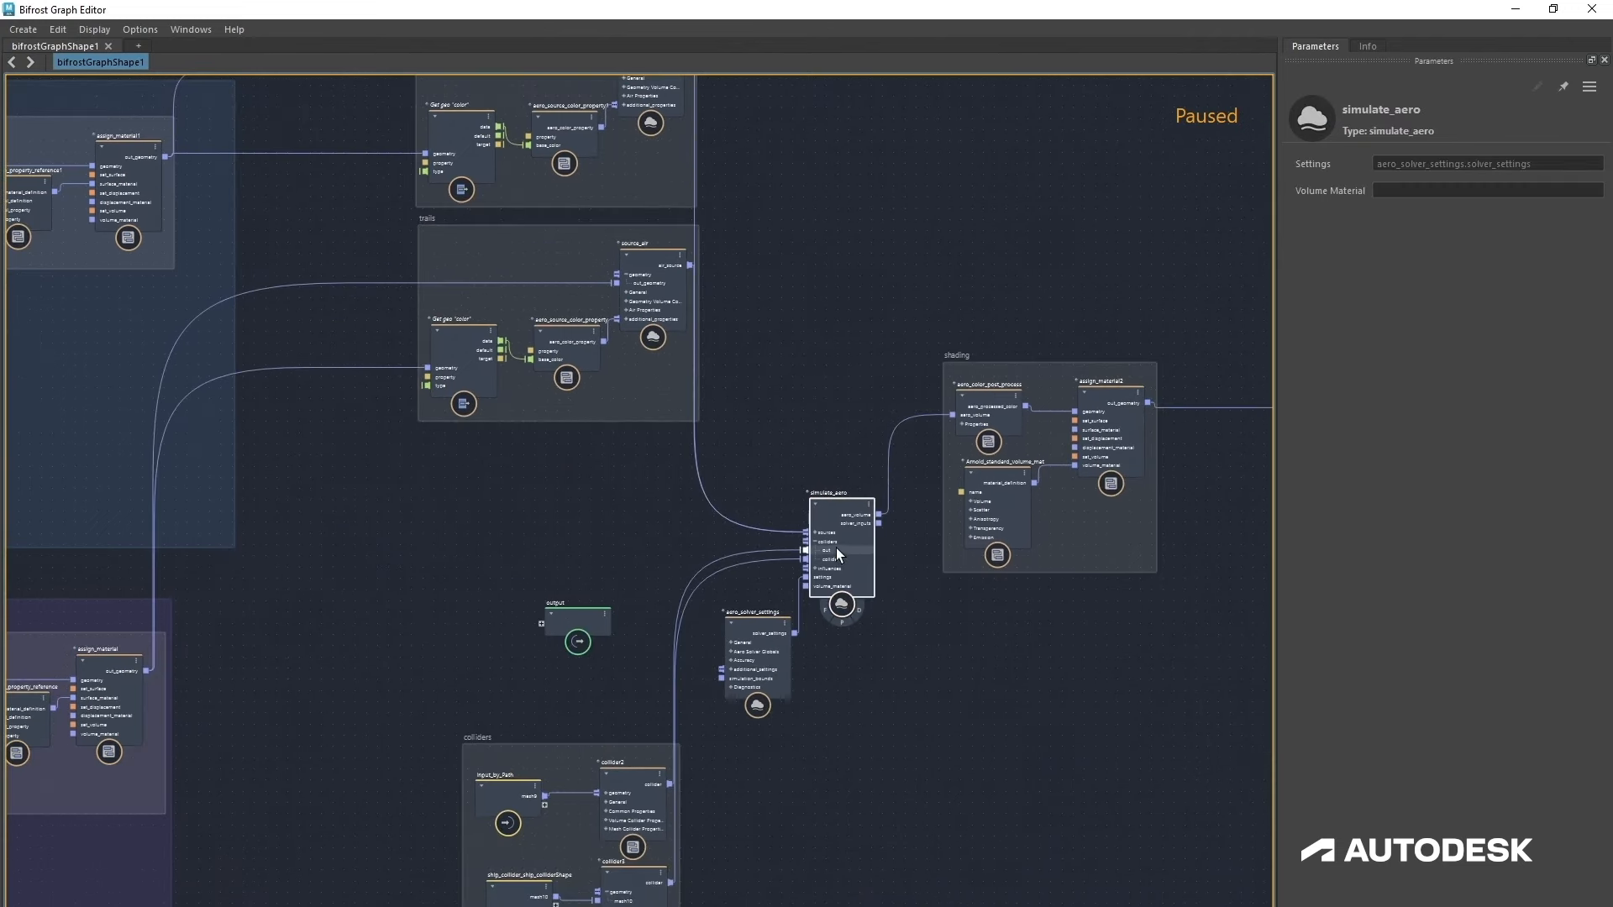
left_click_drag(578, 632, 347, 568)
middle_click_drag(571, 543, 315, 594, "alt")
scroll(315, 595, "up", 1)
scroll(829, 713, "down", 2)
middle_click_drag(790, 727, 827, 743, "alt")
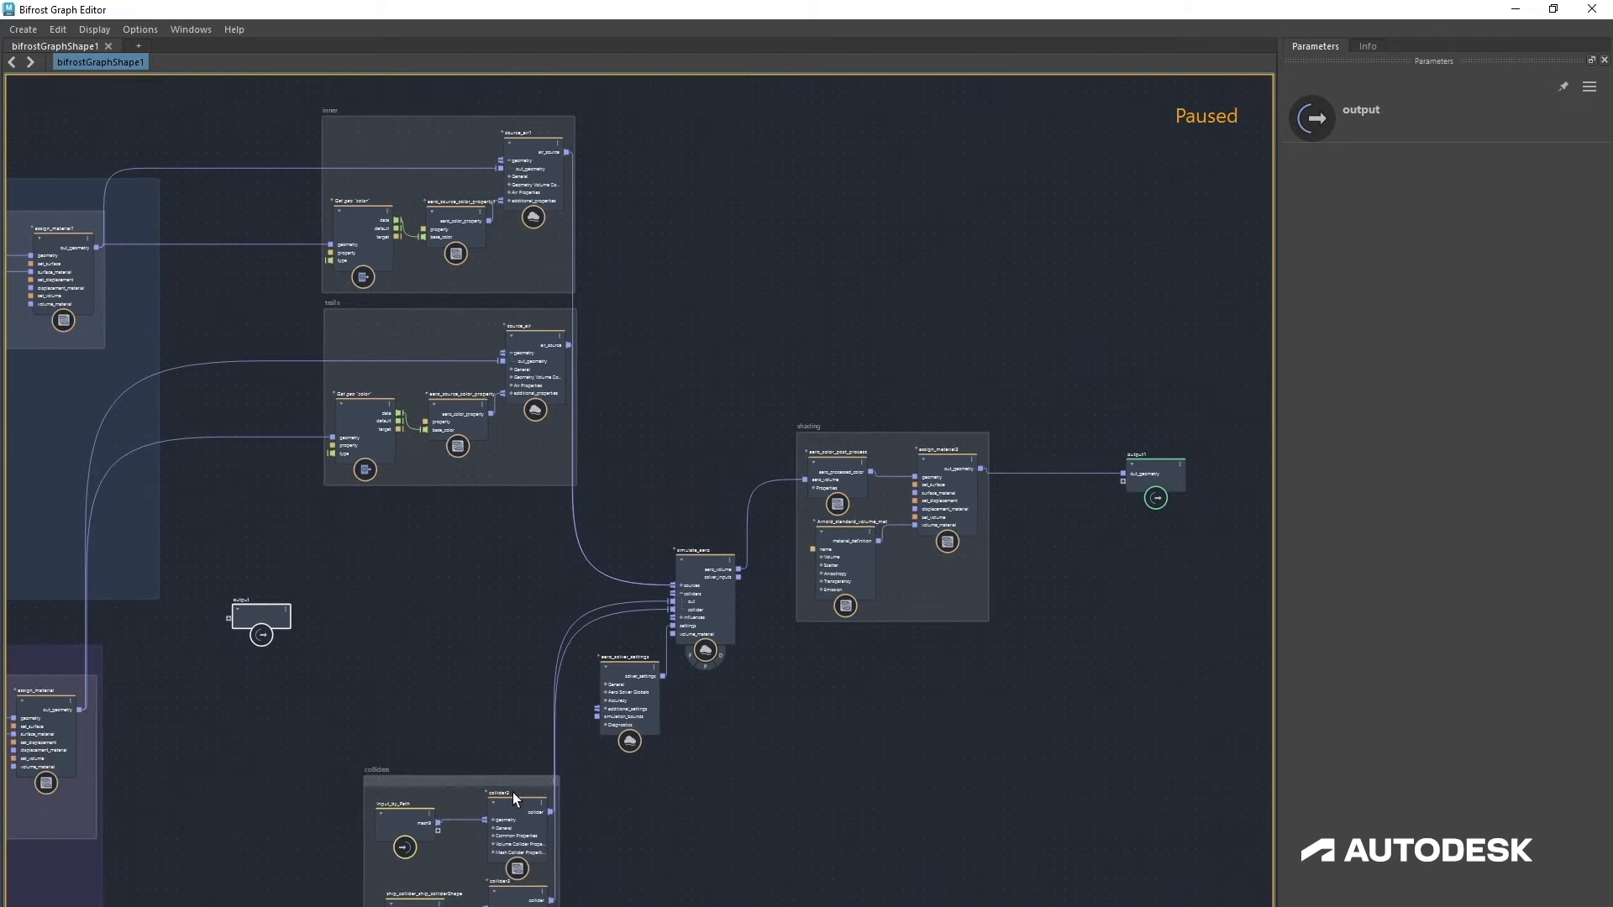
left_click_drag(475, 779, 455, 638)
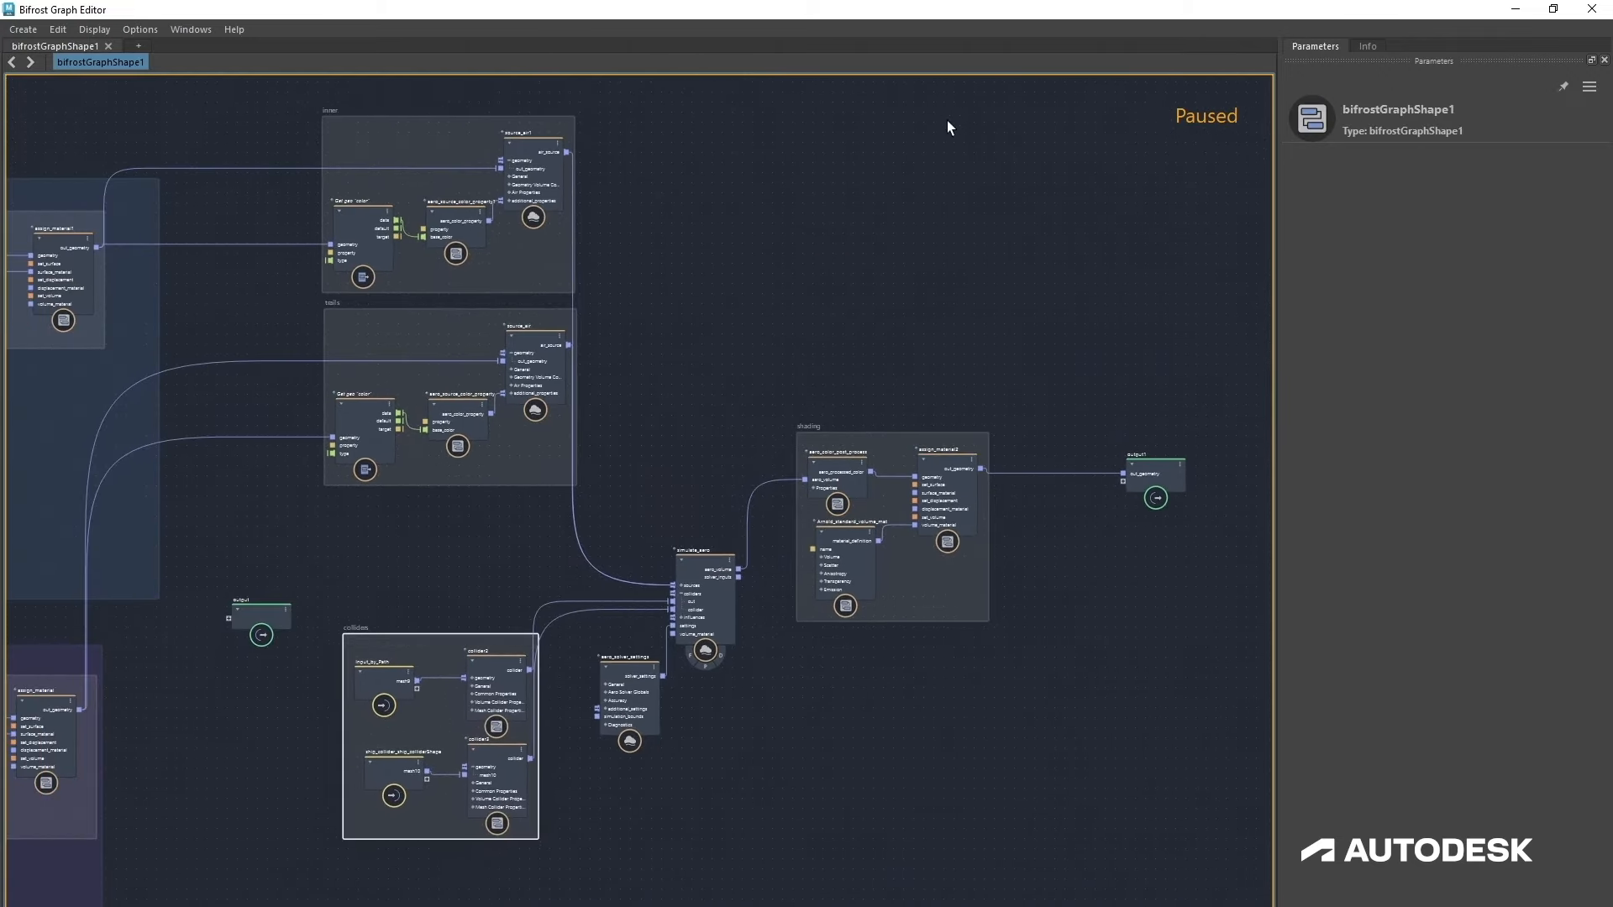
Step: Dock the Bifrost Graph Editor beneath the Maya viewport and enlarge the viewport
left_click_drag(1002, 13, 1178, 834)
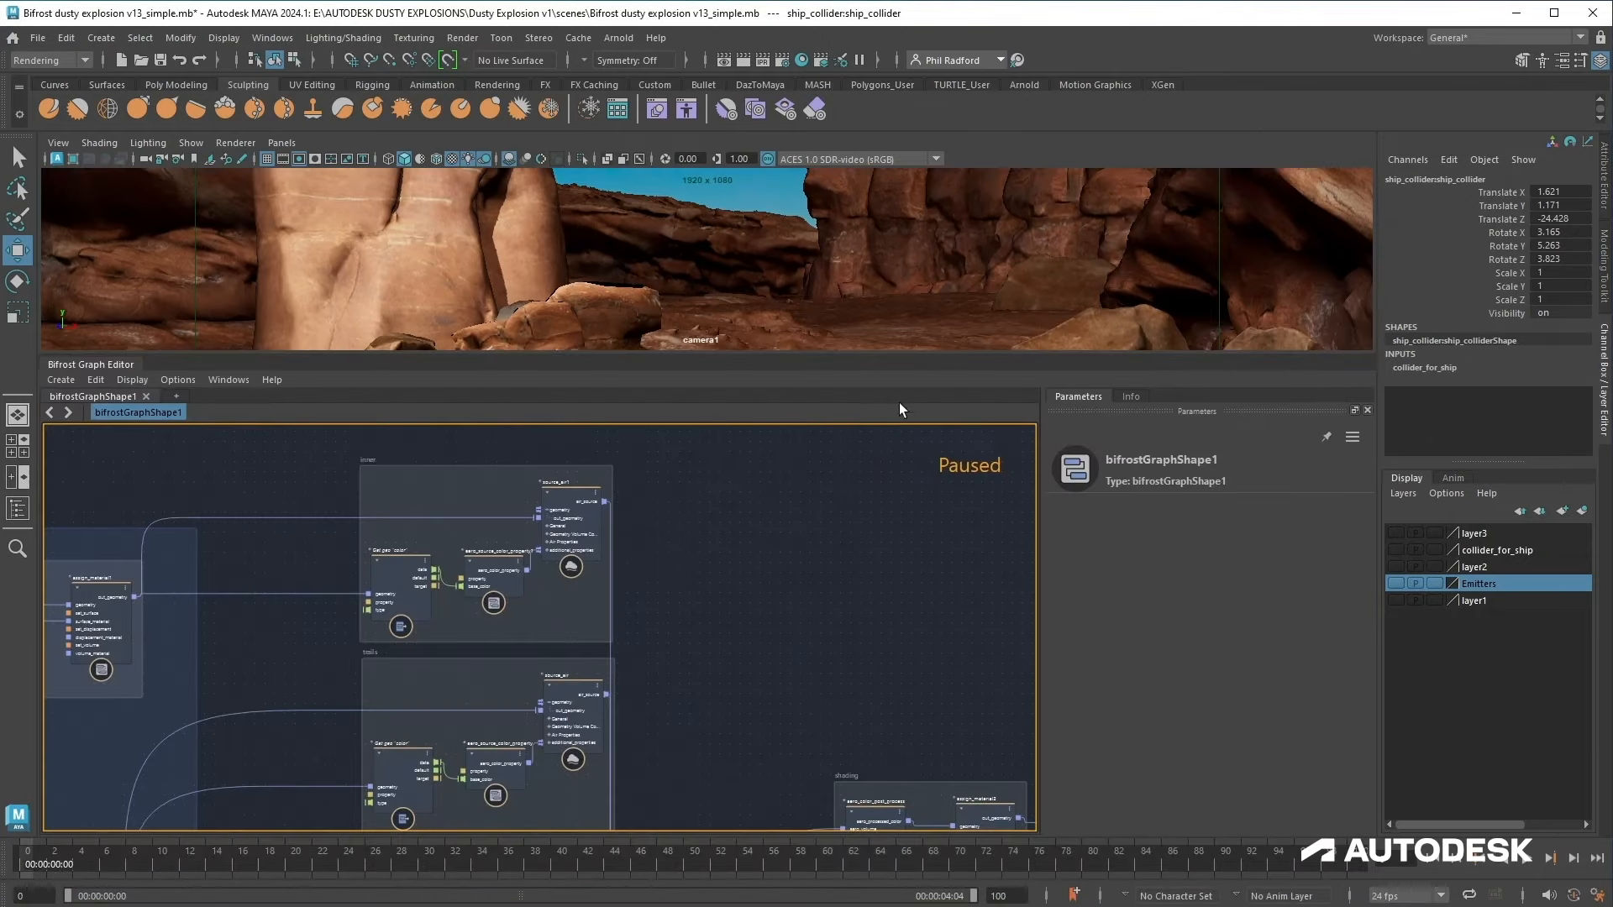
left_click_drag(874, 353, 874, 550)
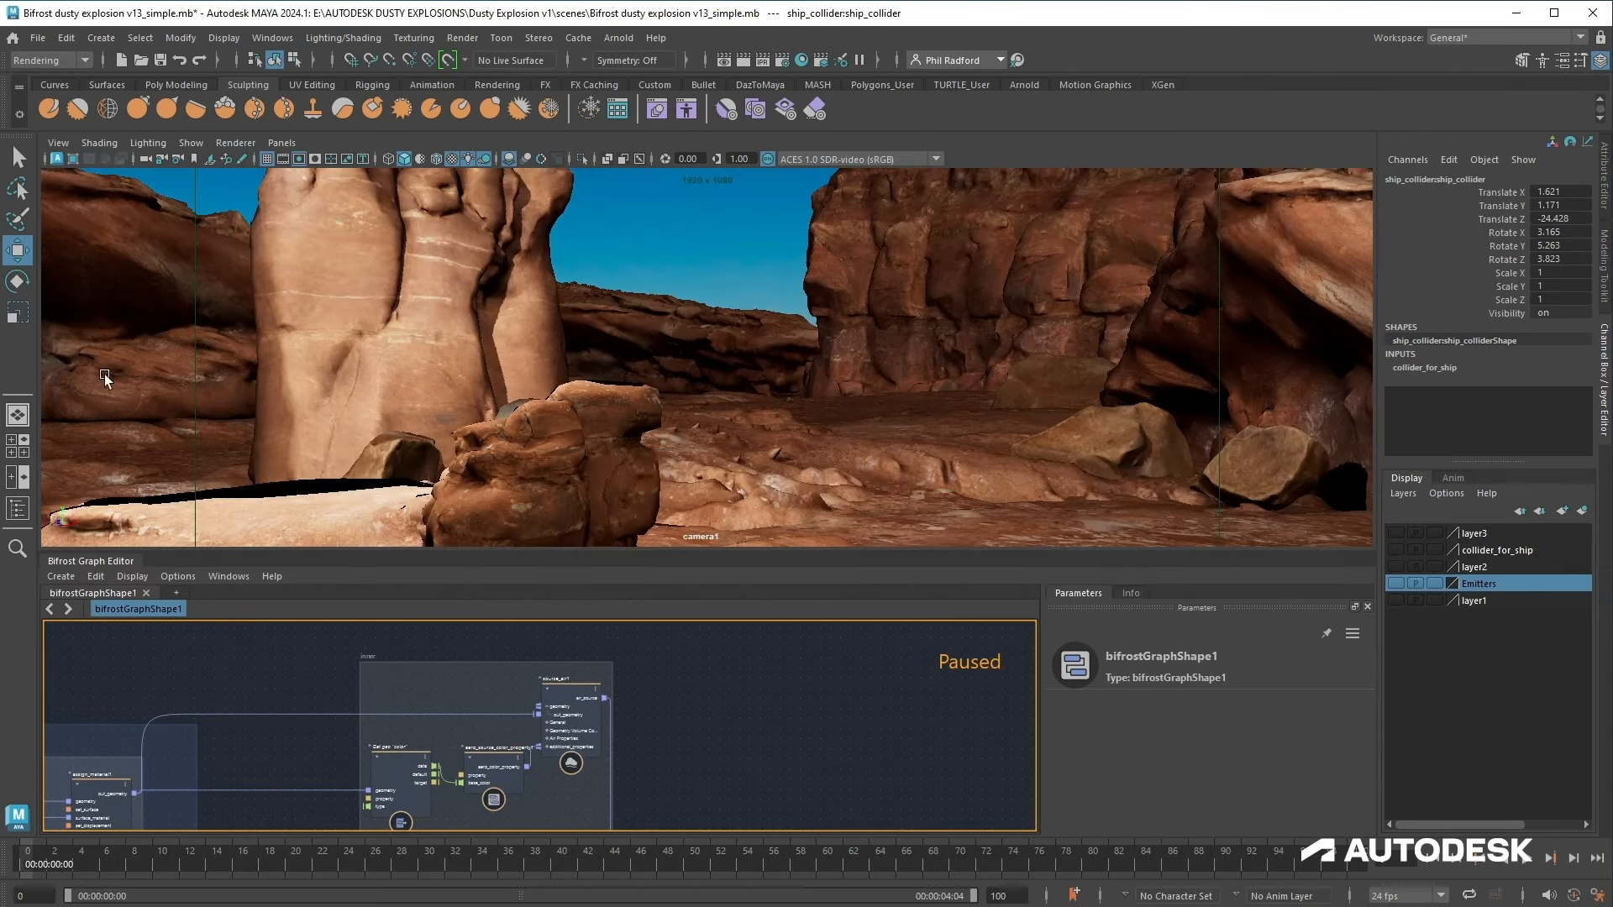
Step: Select aiAreaLight1 through the Outliner, nudge its position in the viewport, then deselect it
left_click(273, 37)
left_click(323, 244)
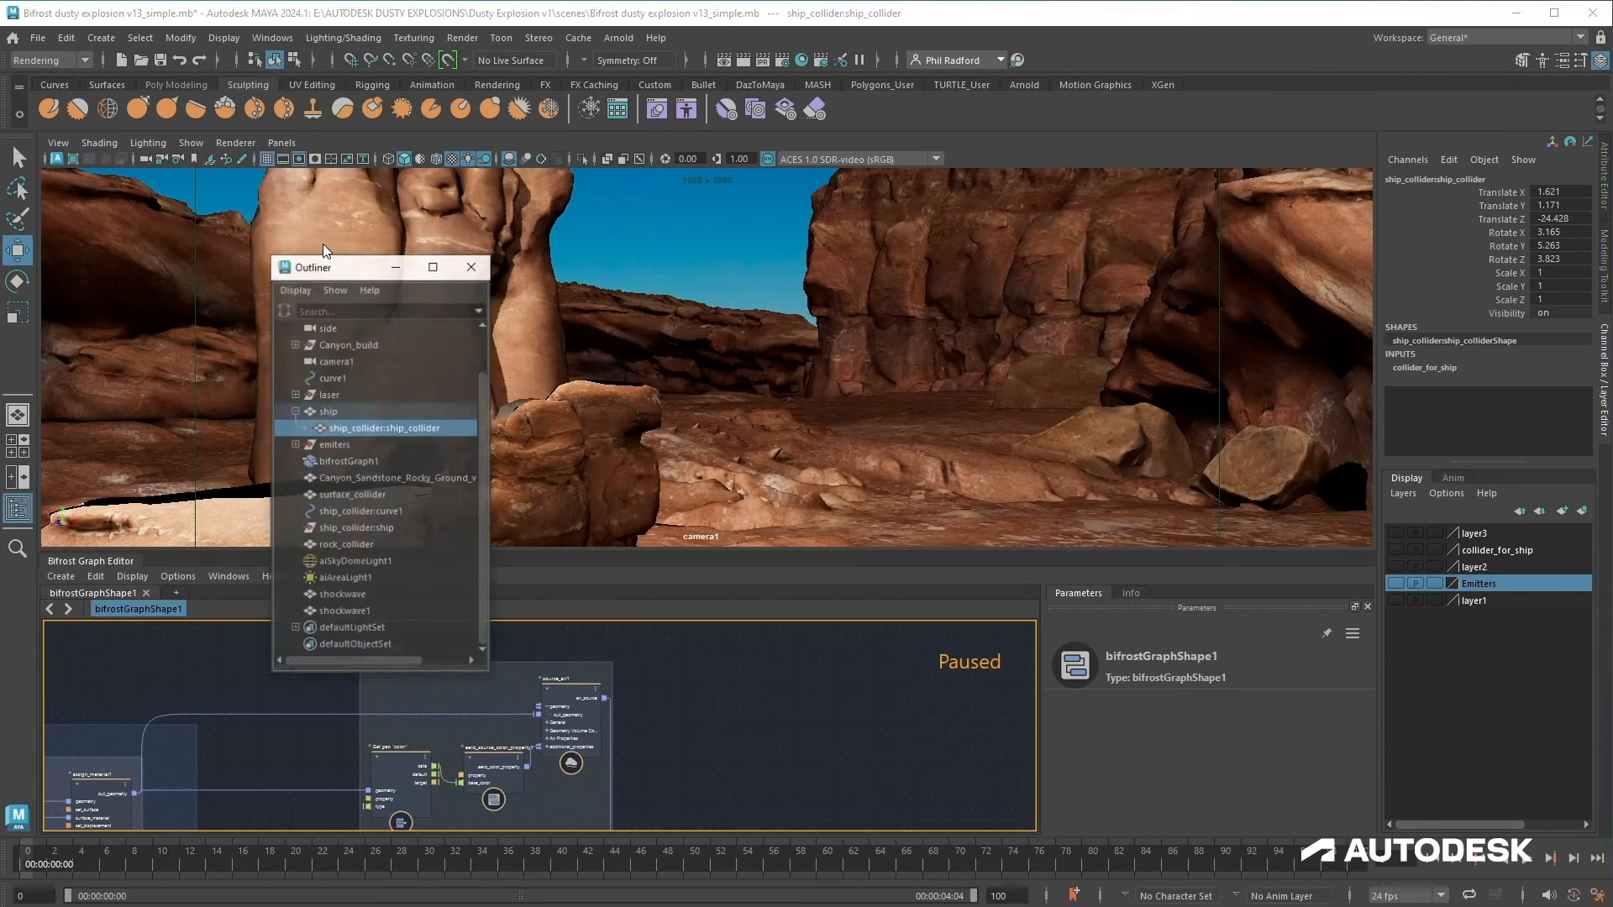
left_click(350, 558)
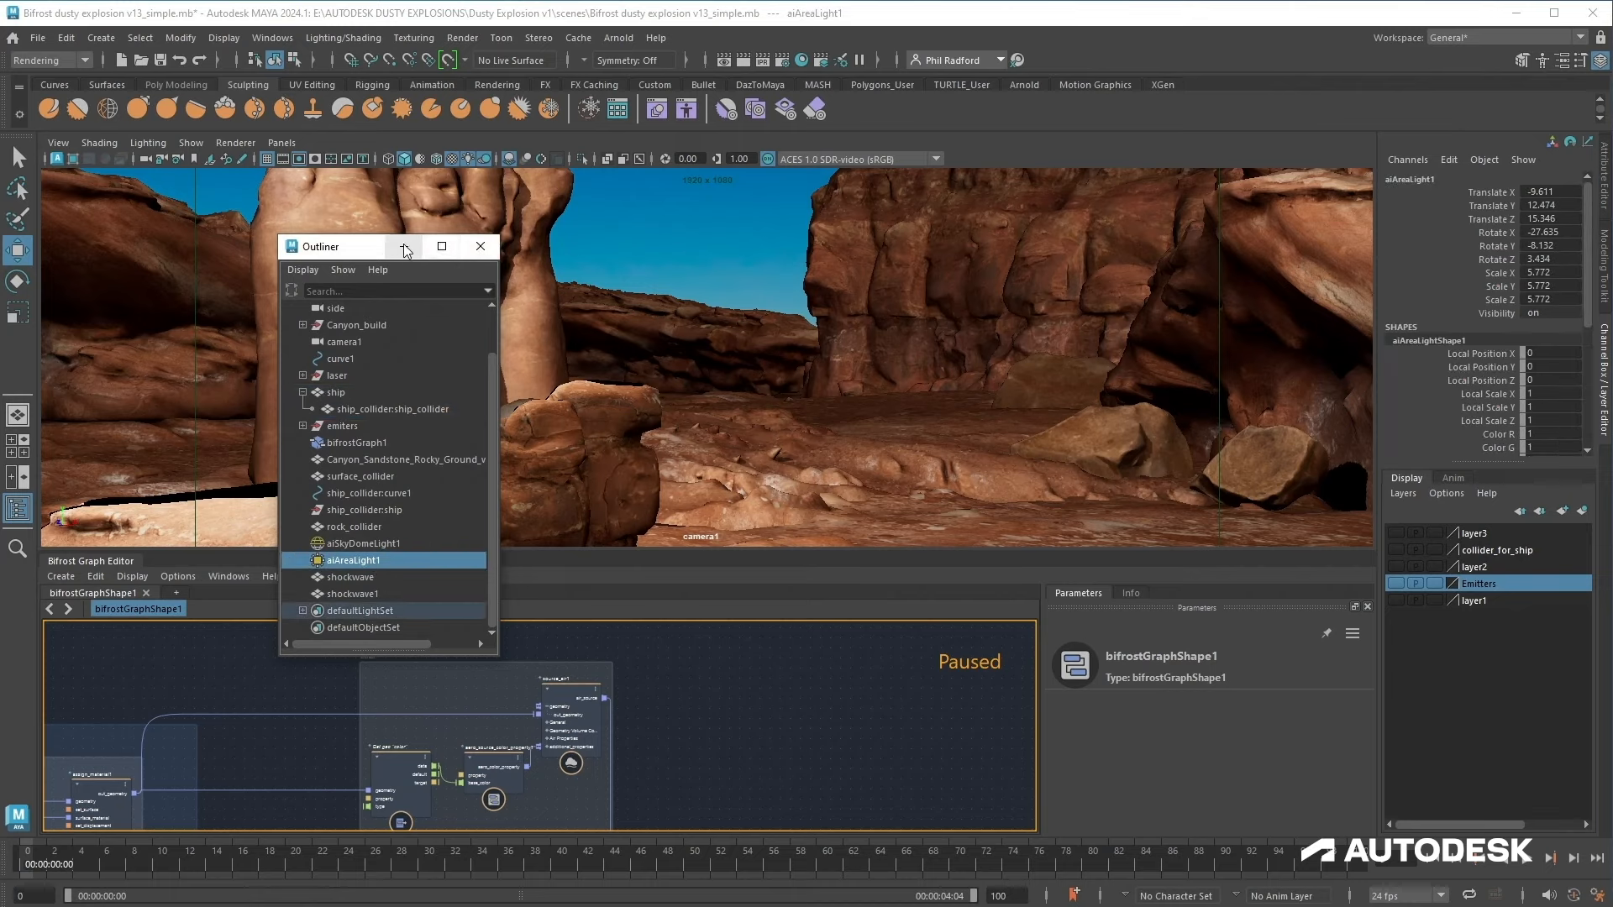
left_click(481, 246)
scroll(600, 309, "down", 5)
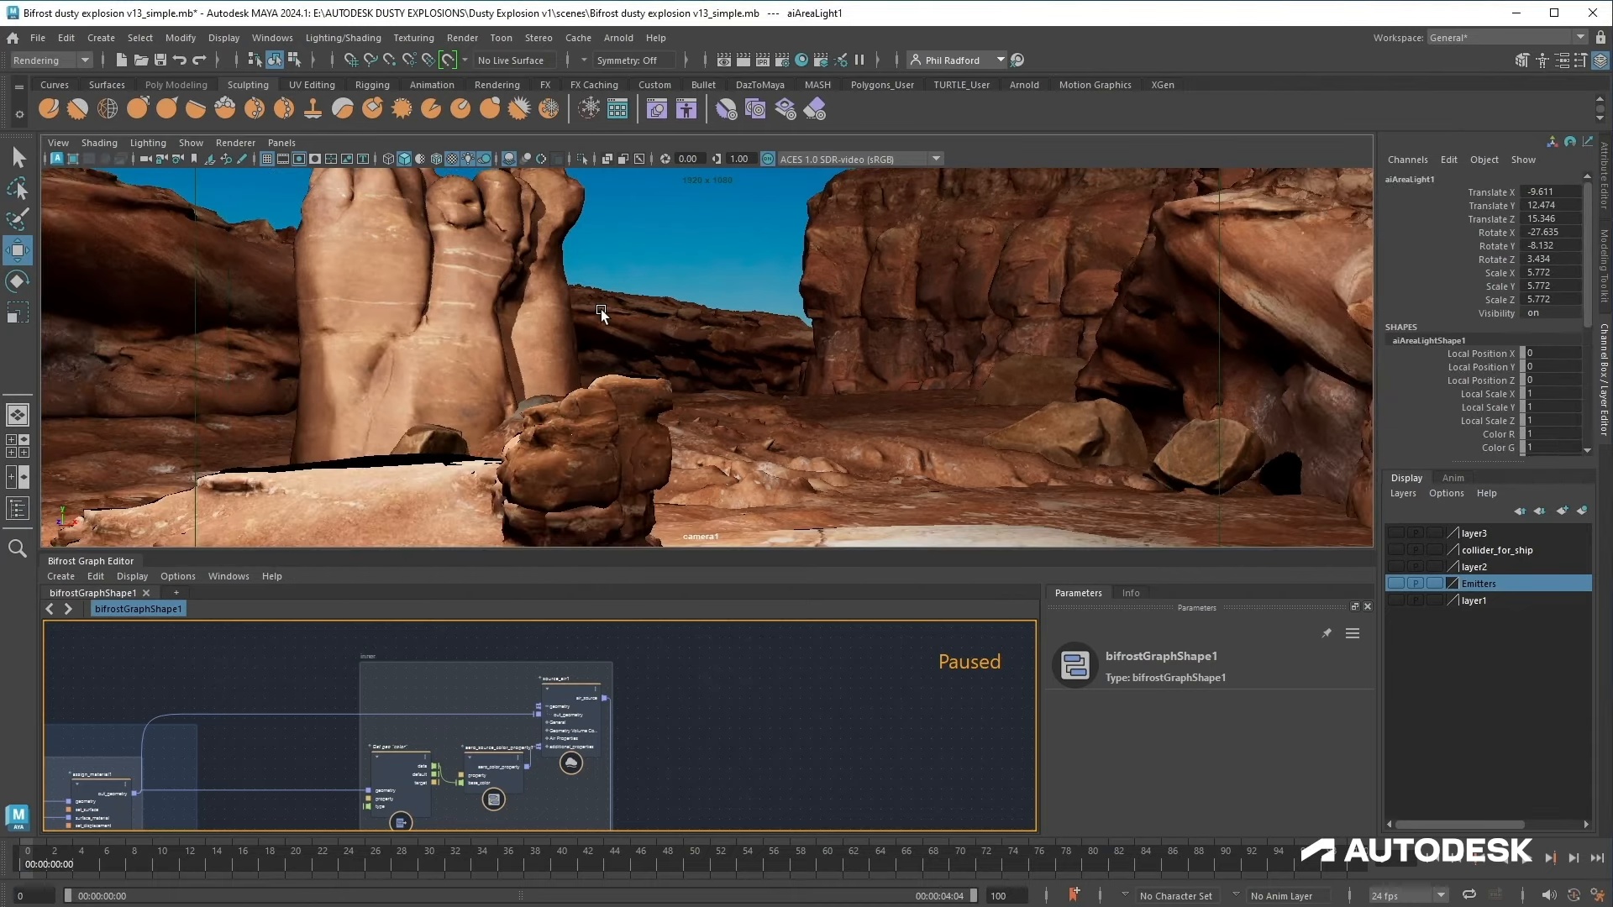
mouse_move(324, 194)
left_mouse_down()
mouse_move(407, 240)
mouse_move(345, 215)
left_mouse_up()
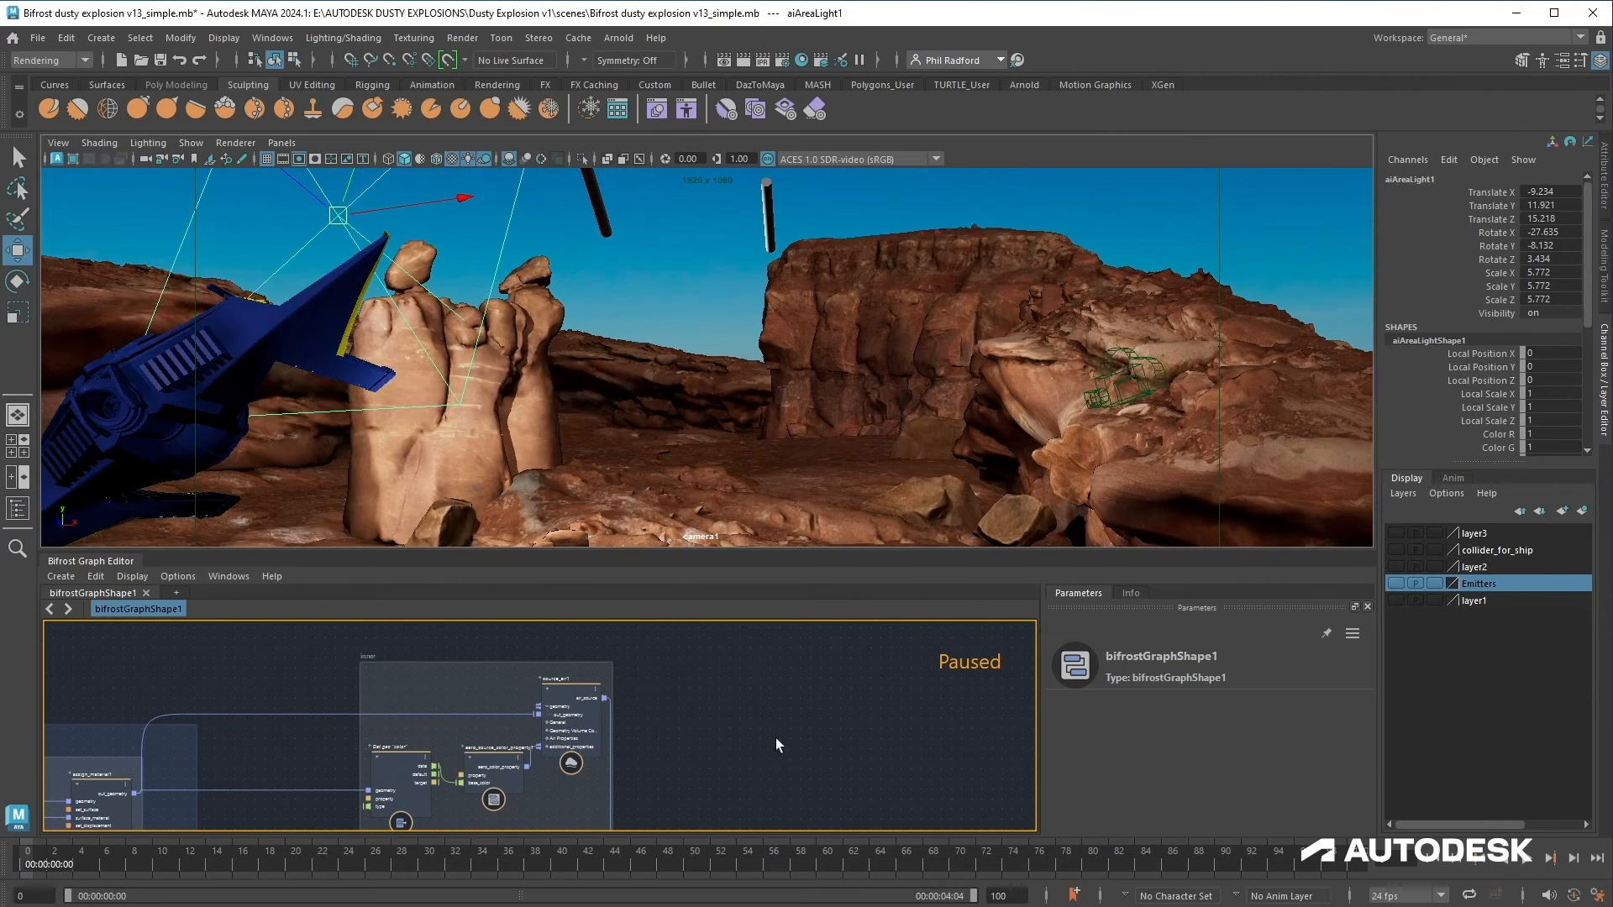
left_click(1435, 859)
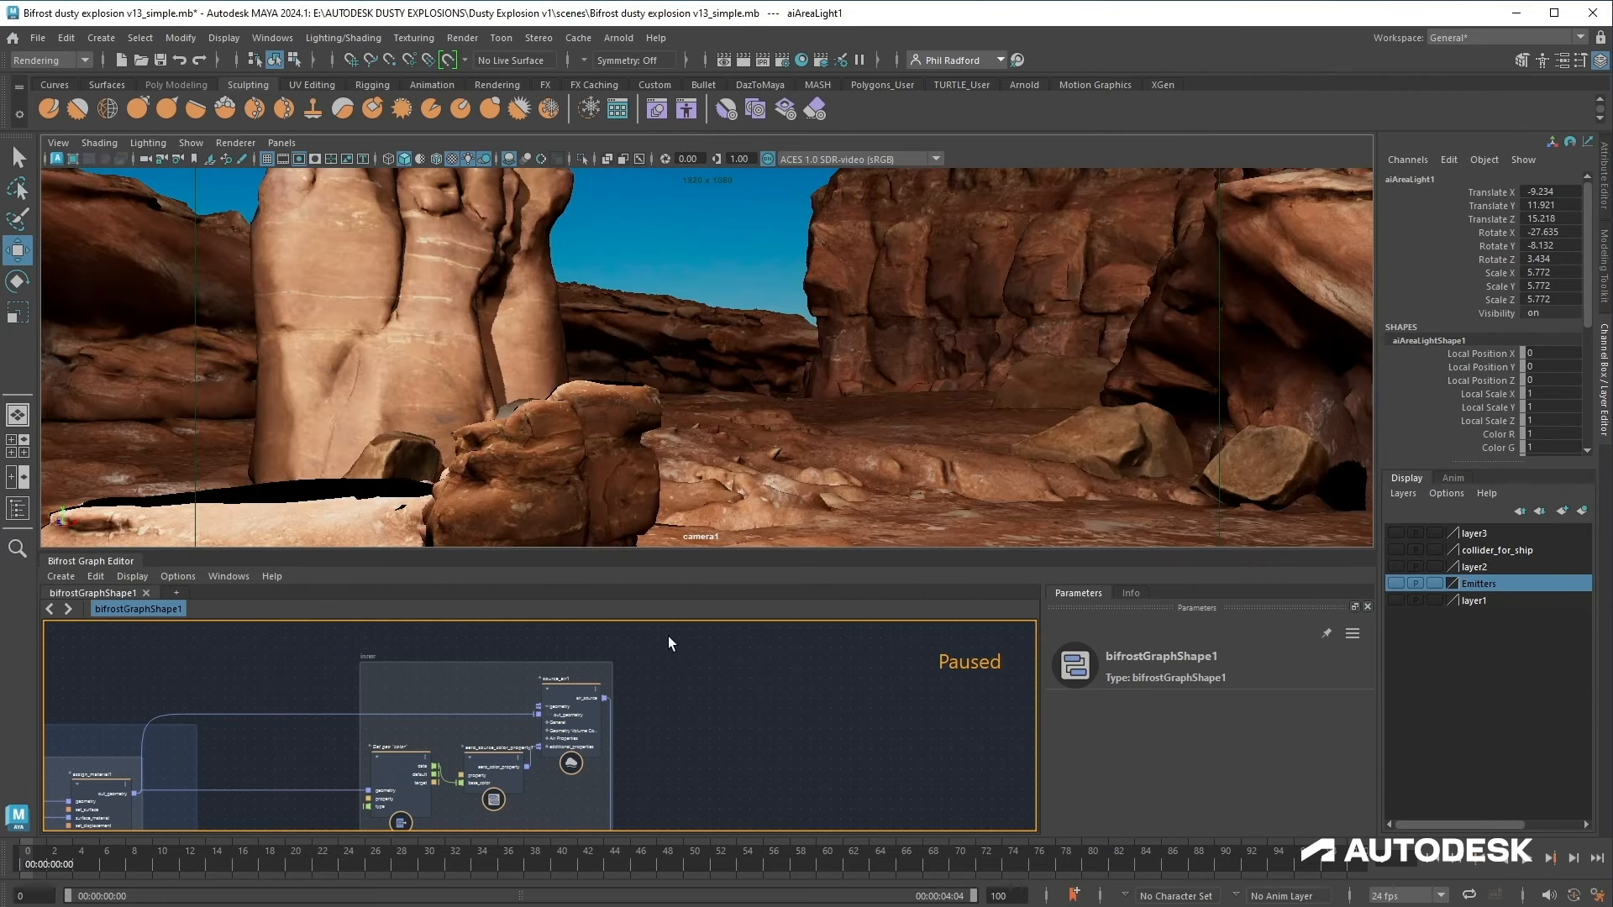
left_click(673, 235)
Step: Play the simulation to preview the dust trails in the camera view
middle_click_drag(763, 785, 731, 731, "alt")
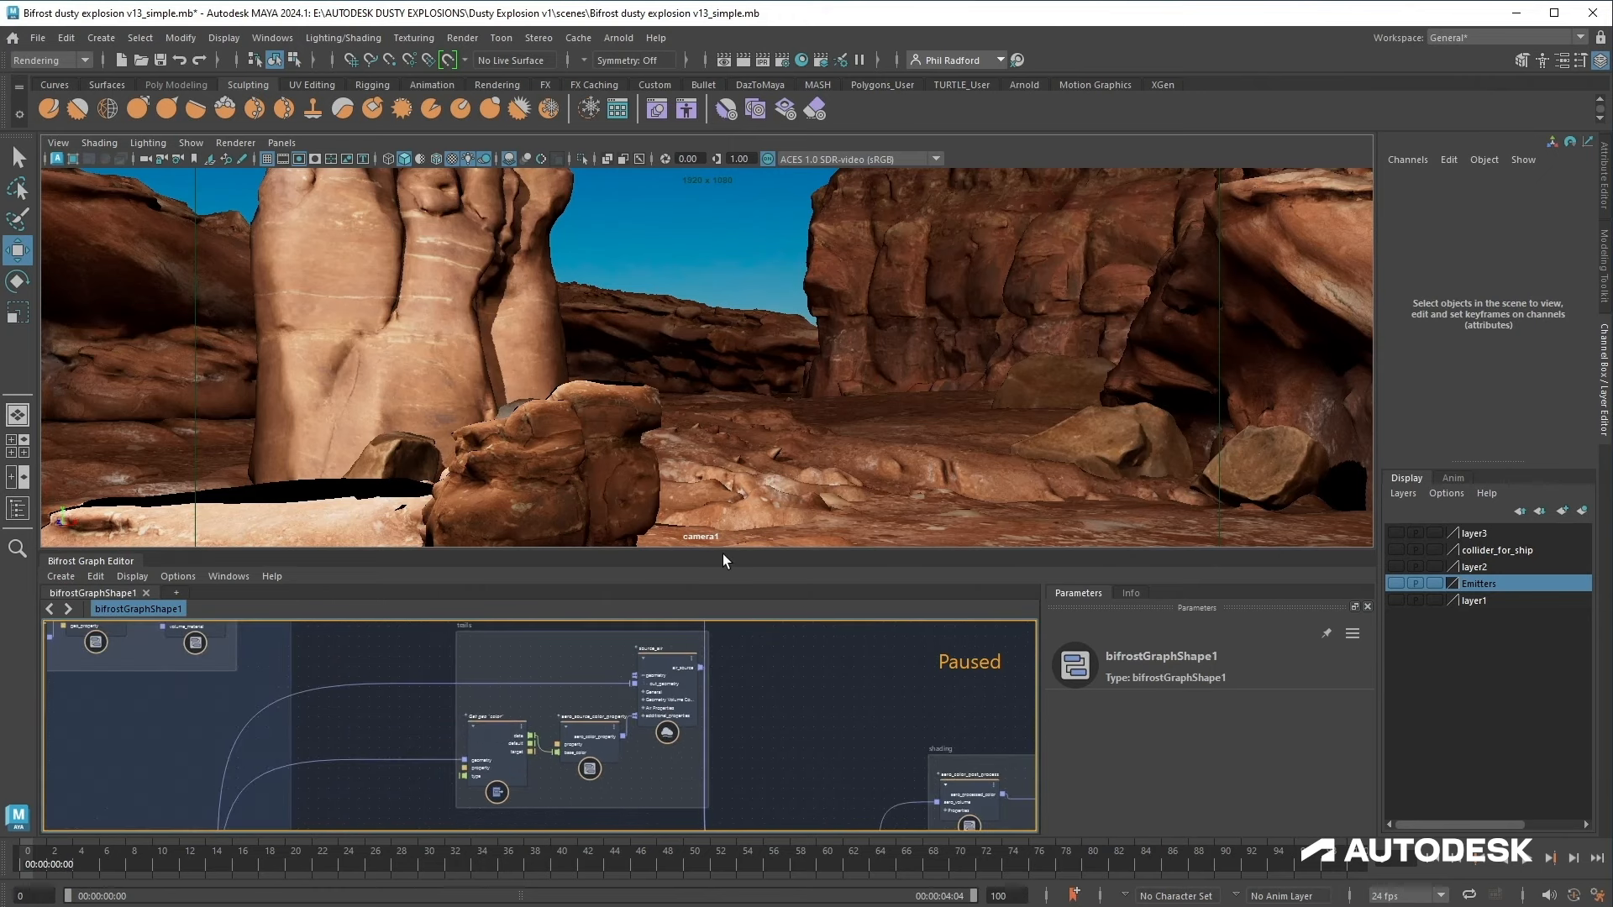
left_click_drag(724, 551, 727, 597)
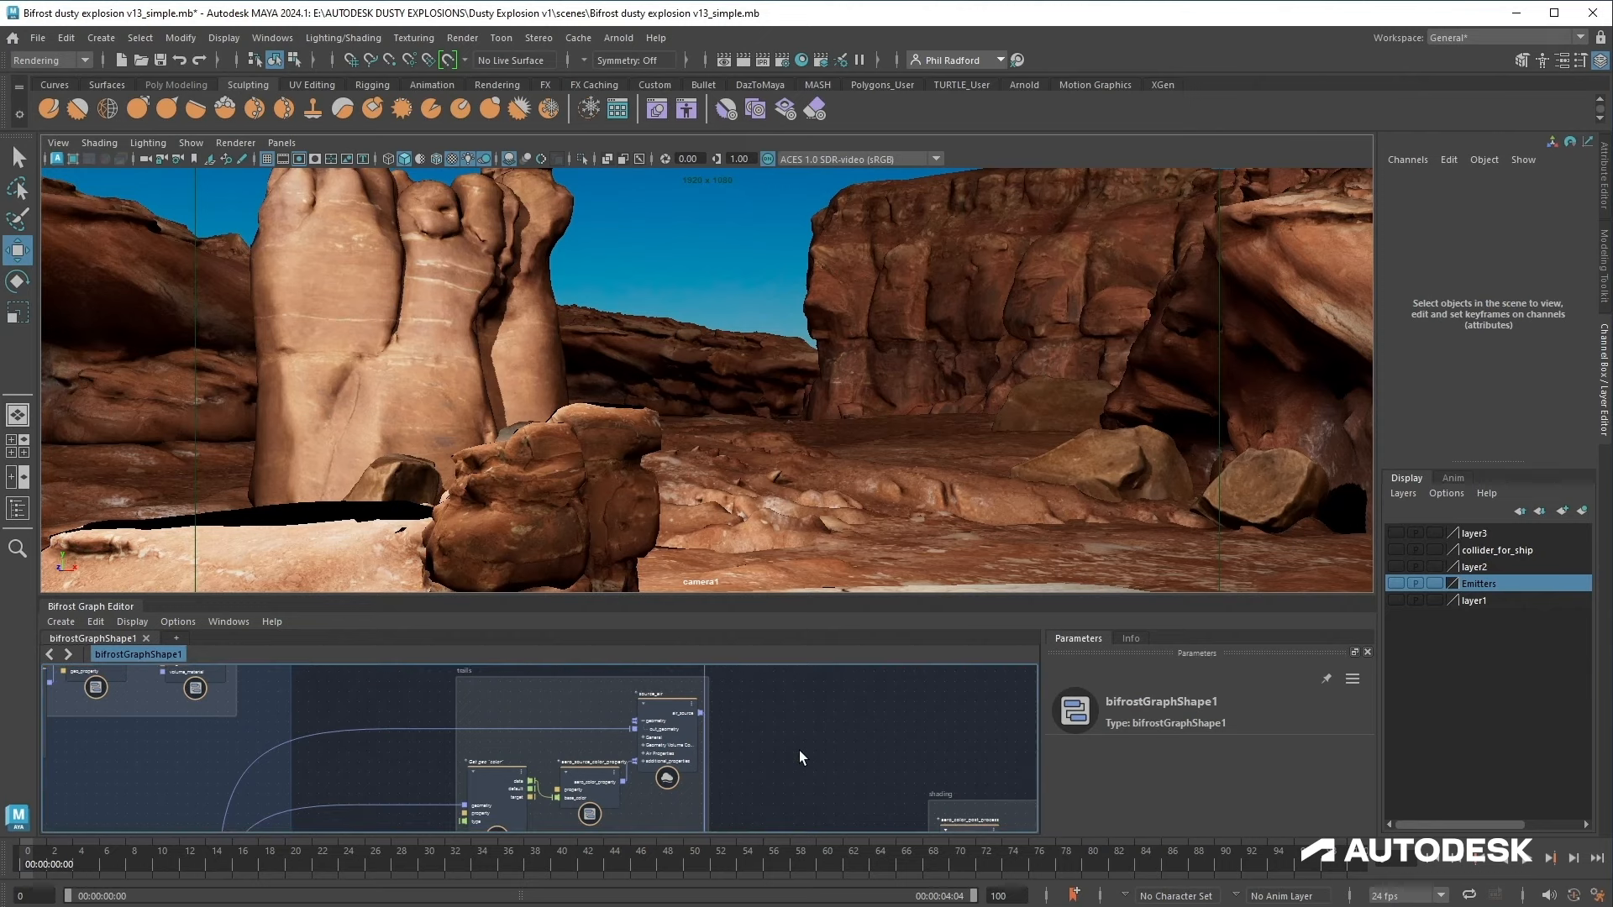
left_click(1530, 853)
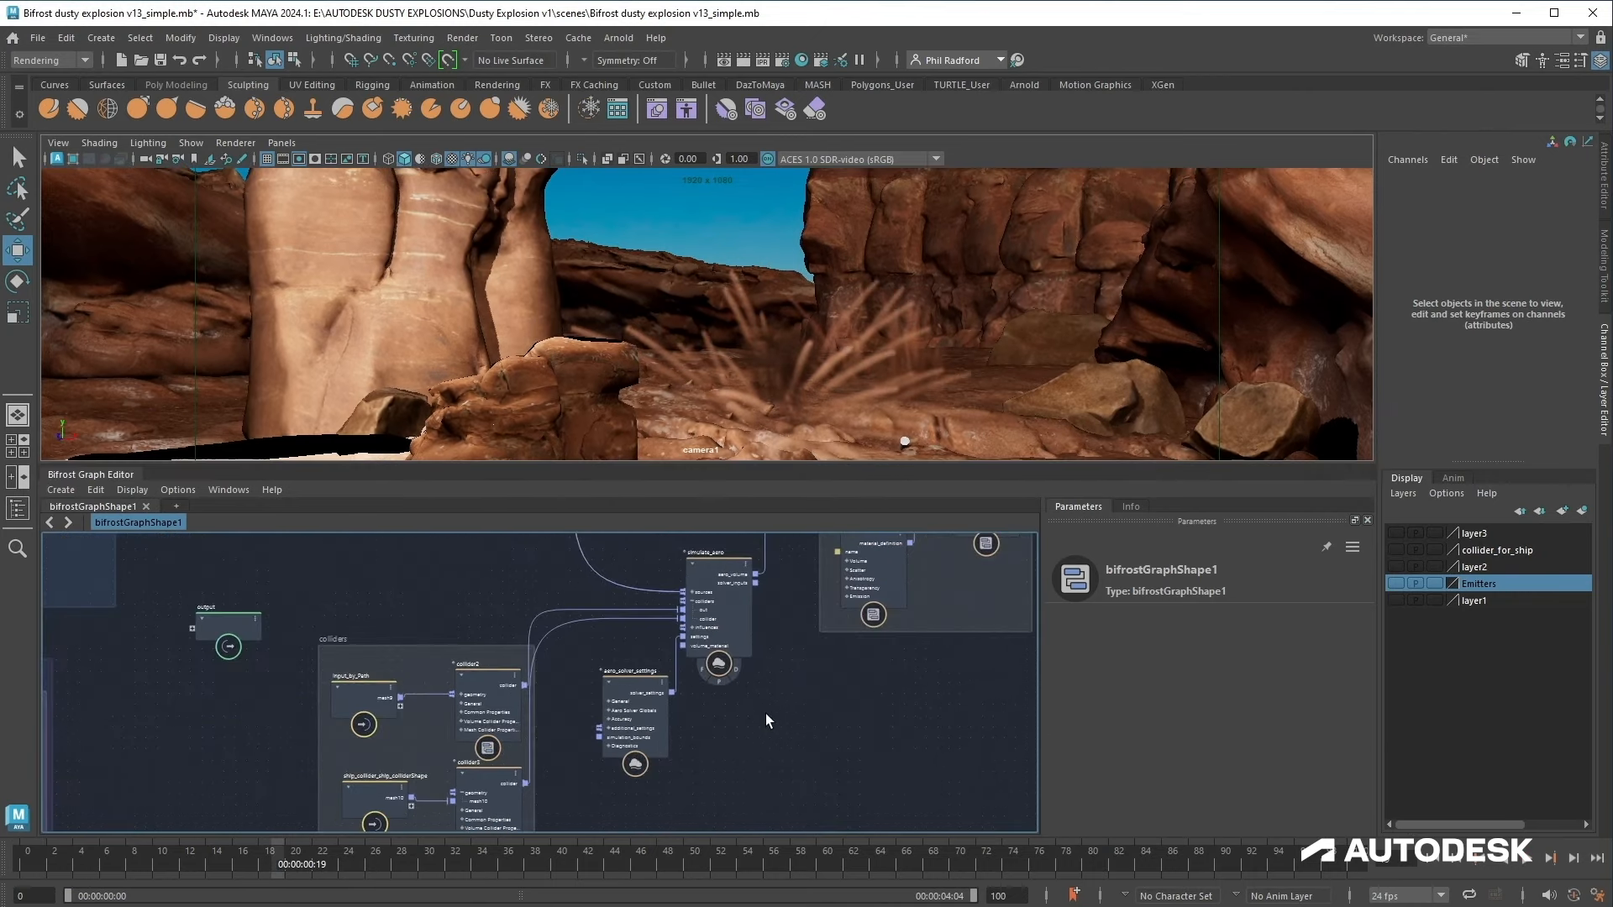
Step: Set the aero_solver_settings Style to fluffy
middle_click_drag(746, 716, 770, 733, "alt")
left_click(665, 746)
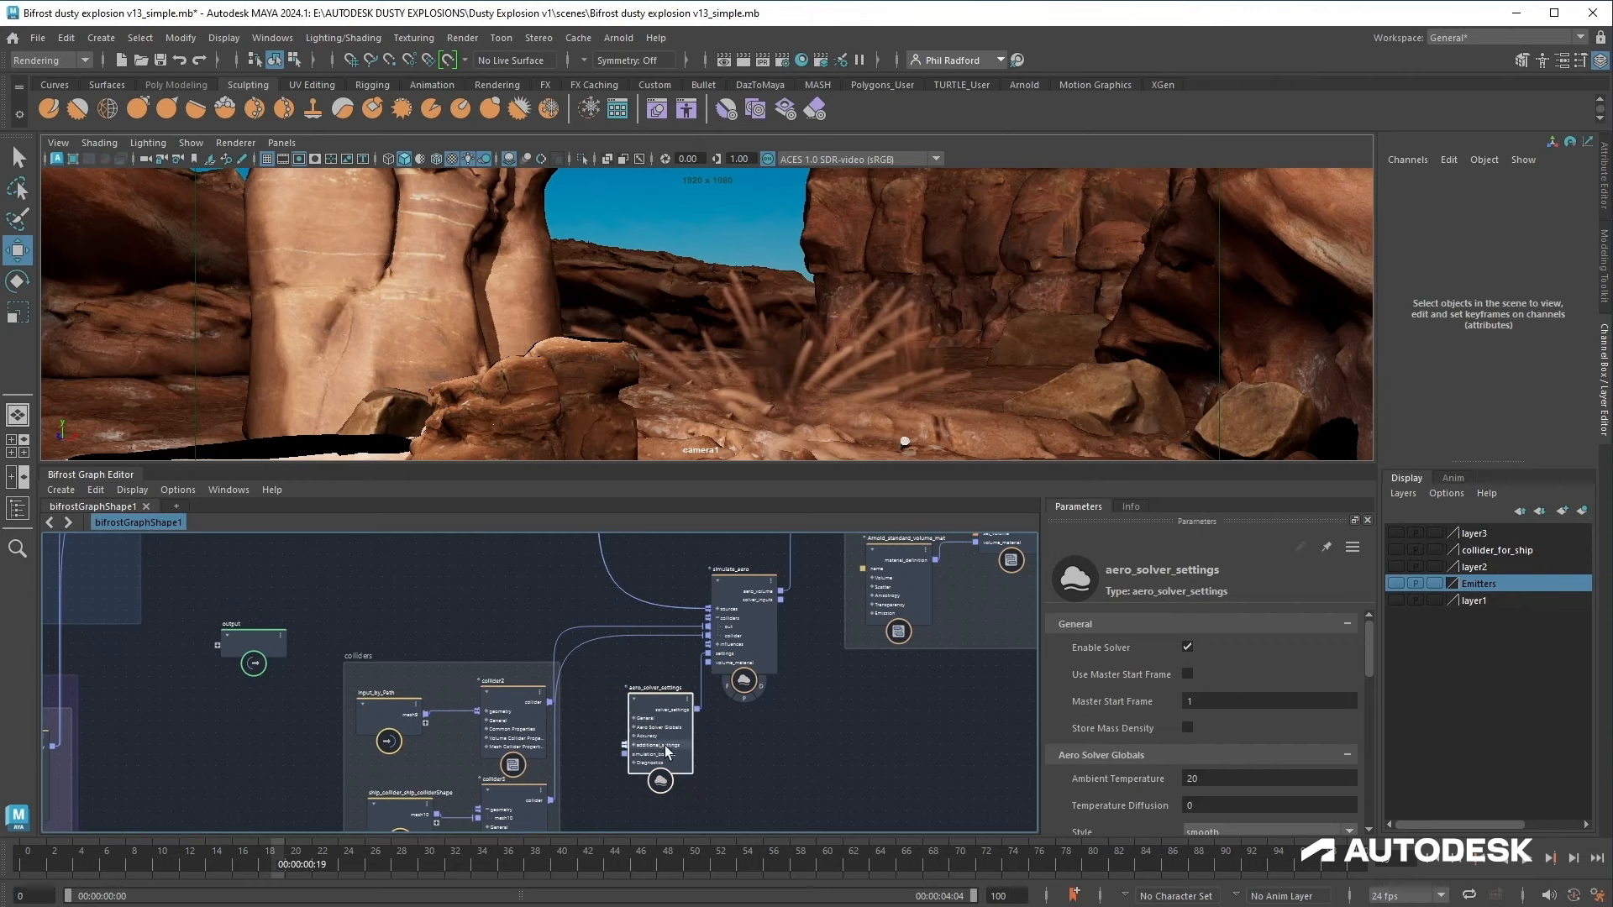
scroll(1175, 685, "down", 3)
left_click(1235, 683)
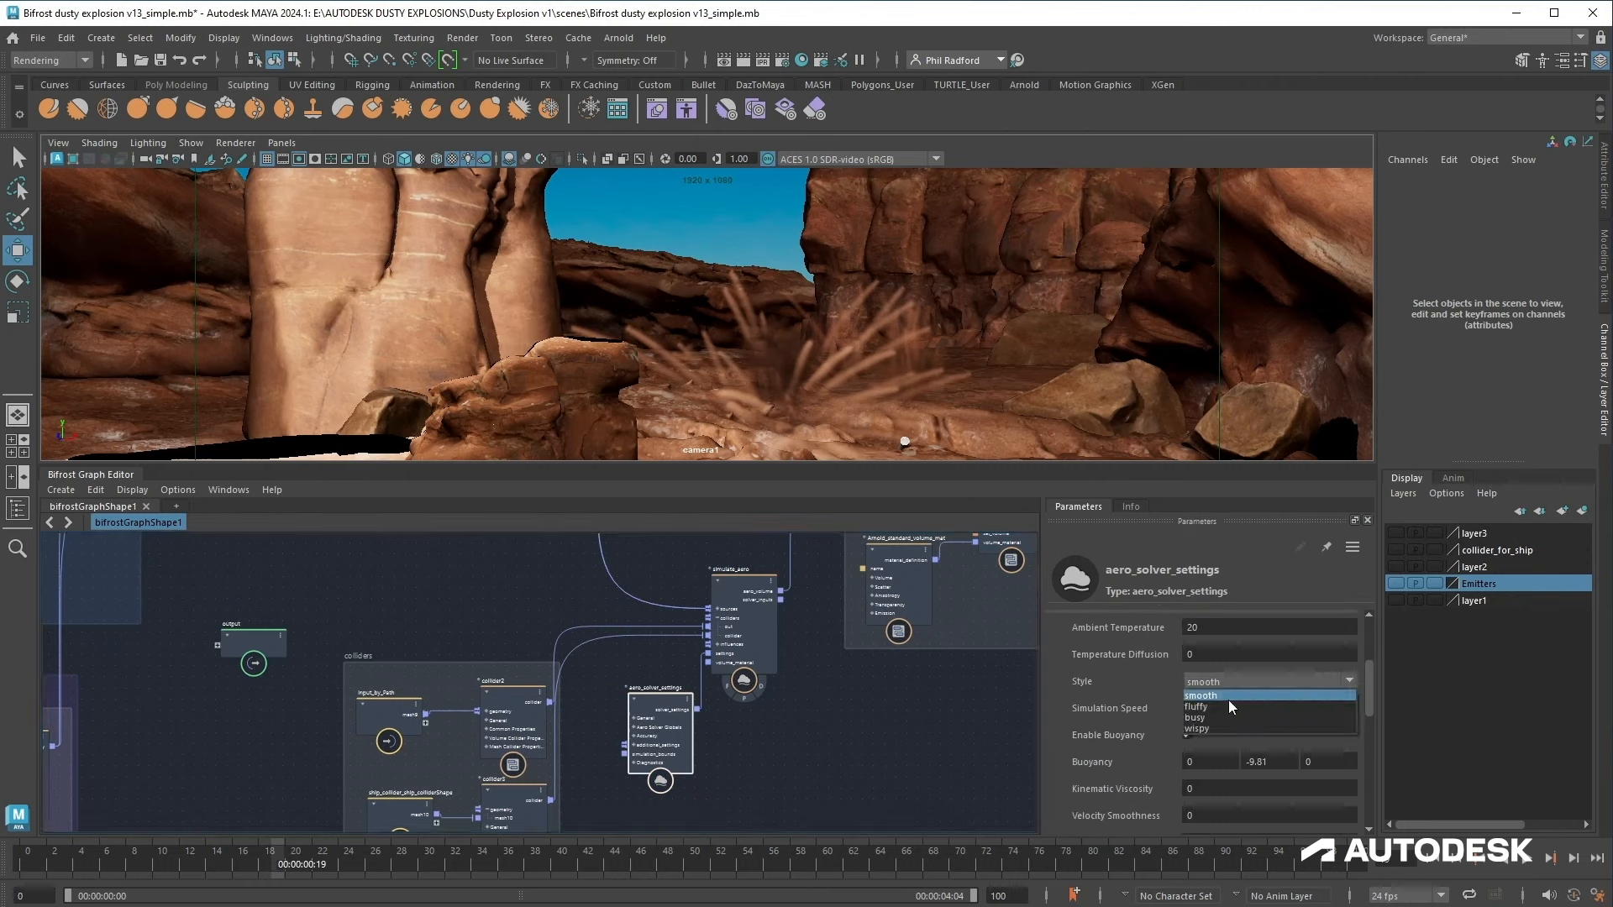
left_click(1221, 707)
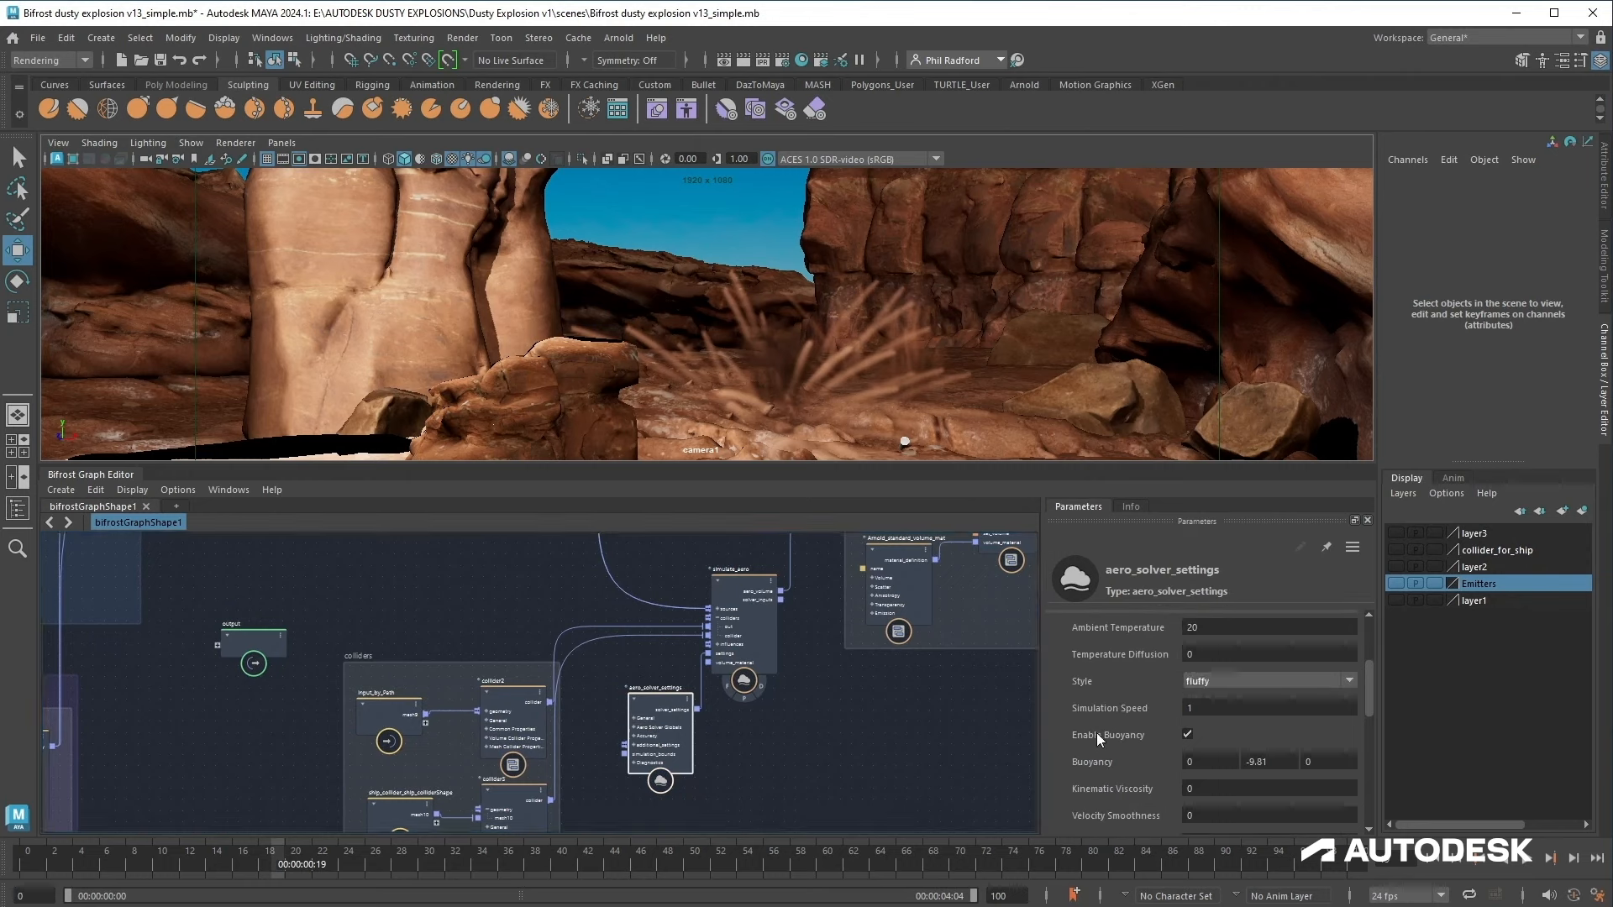
scroll(1126, 741, "down", 2)
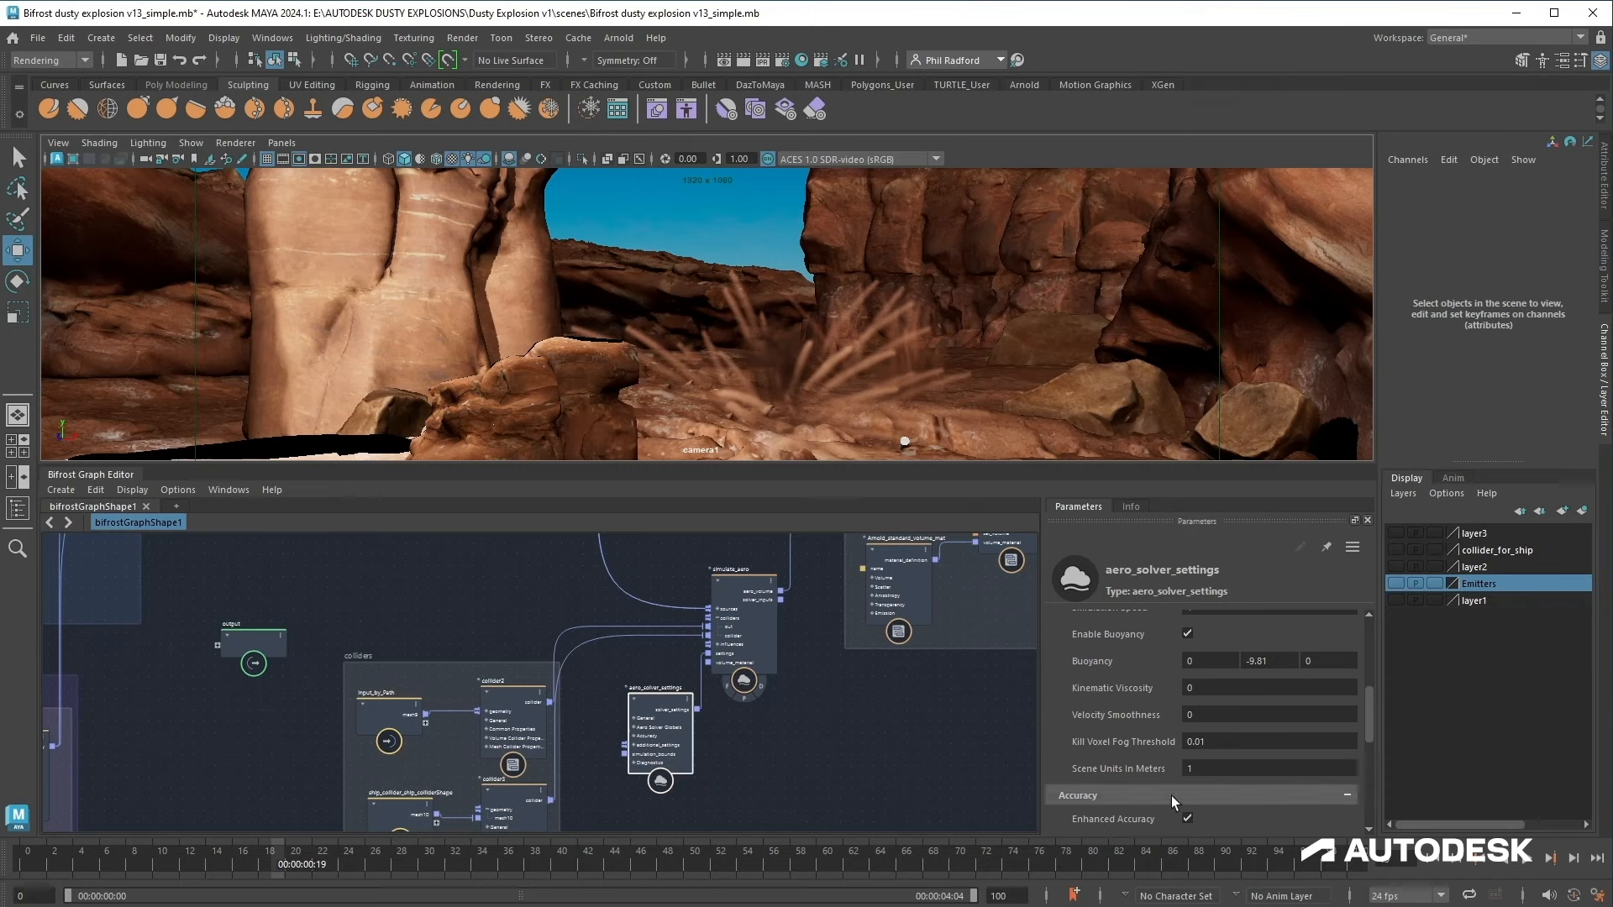
scroll(1267, 770, "down", 3)
scroll(1177, 756, "up", 6)
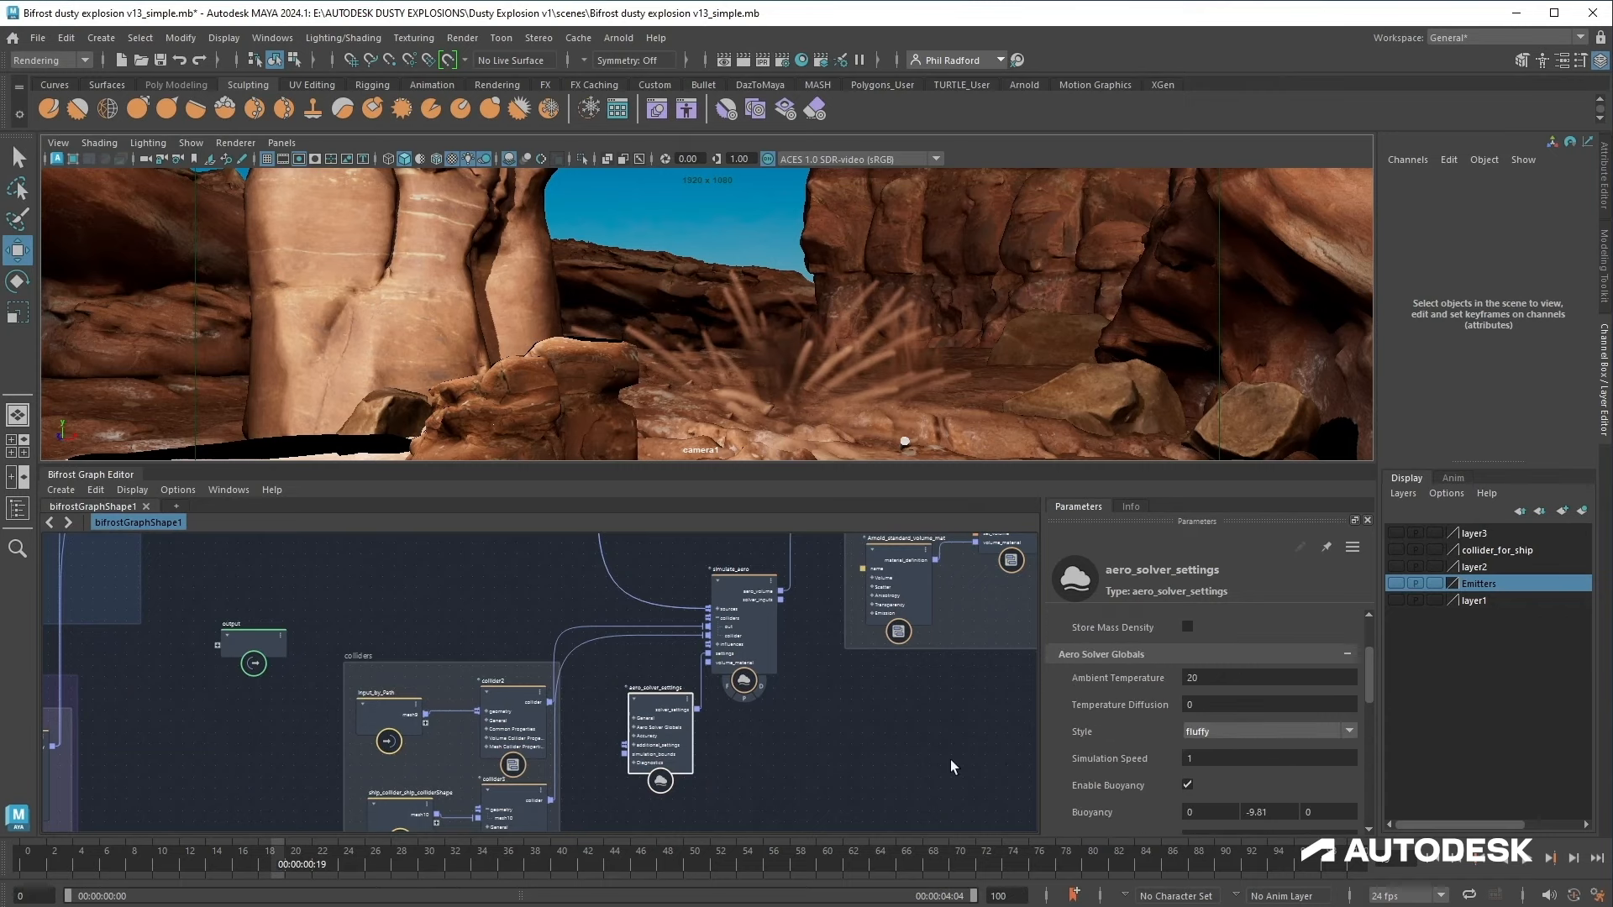
Step: Set the trails source_air's Inherit Velocity to -0.5
middle_click_drag(722, 605, 933, 800, "alt")
middle_click_drag(749, 771, 760, 789, "alt")
scroll(761, 785, "up", 1)
middle_click_drag(789, 582, 666, 645, "alt")
left_click(666, 645)
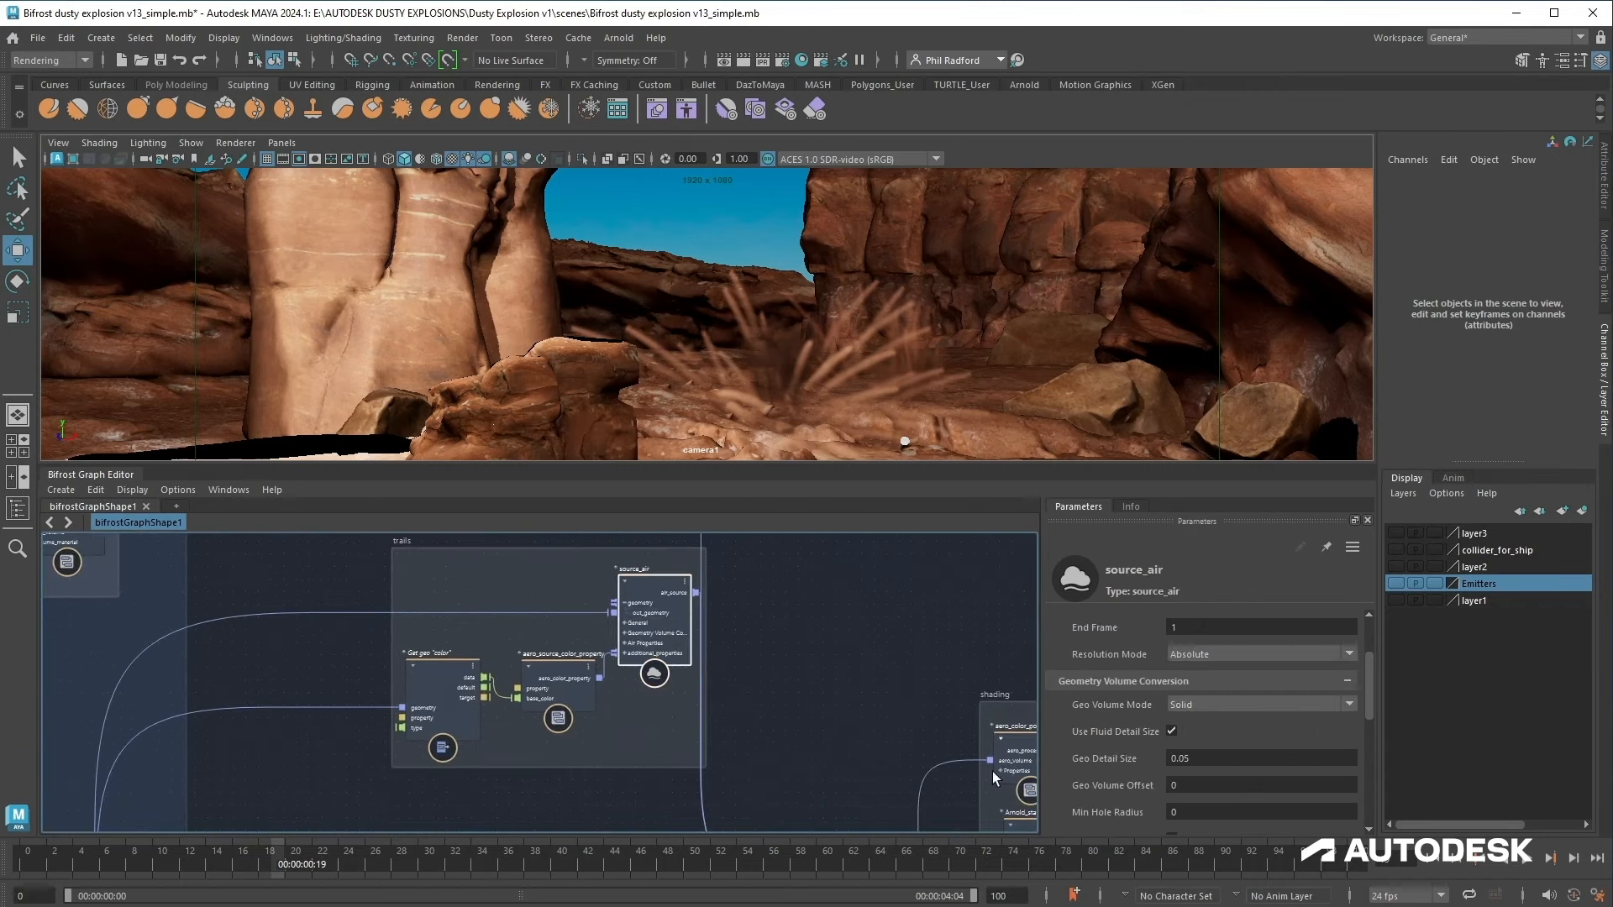
scroll(1124, 748, "down", 3)
scroll(1125, 744, "down", 1)
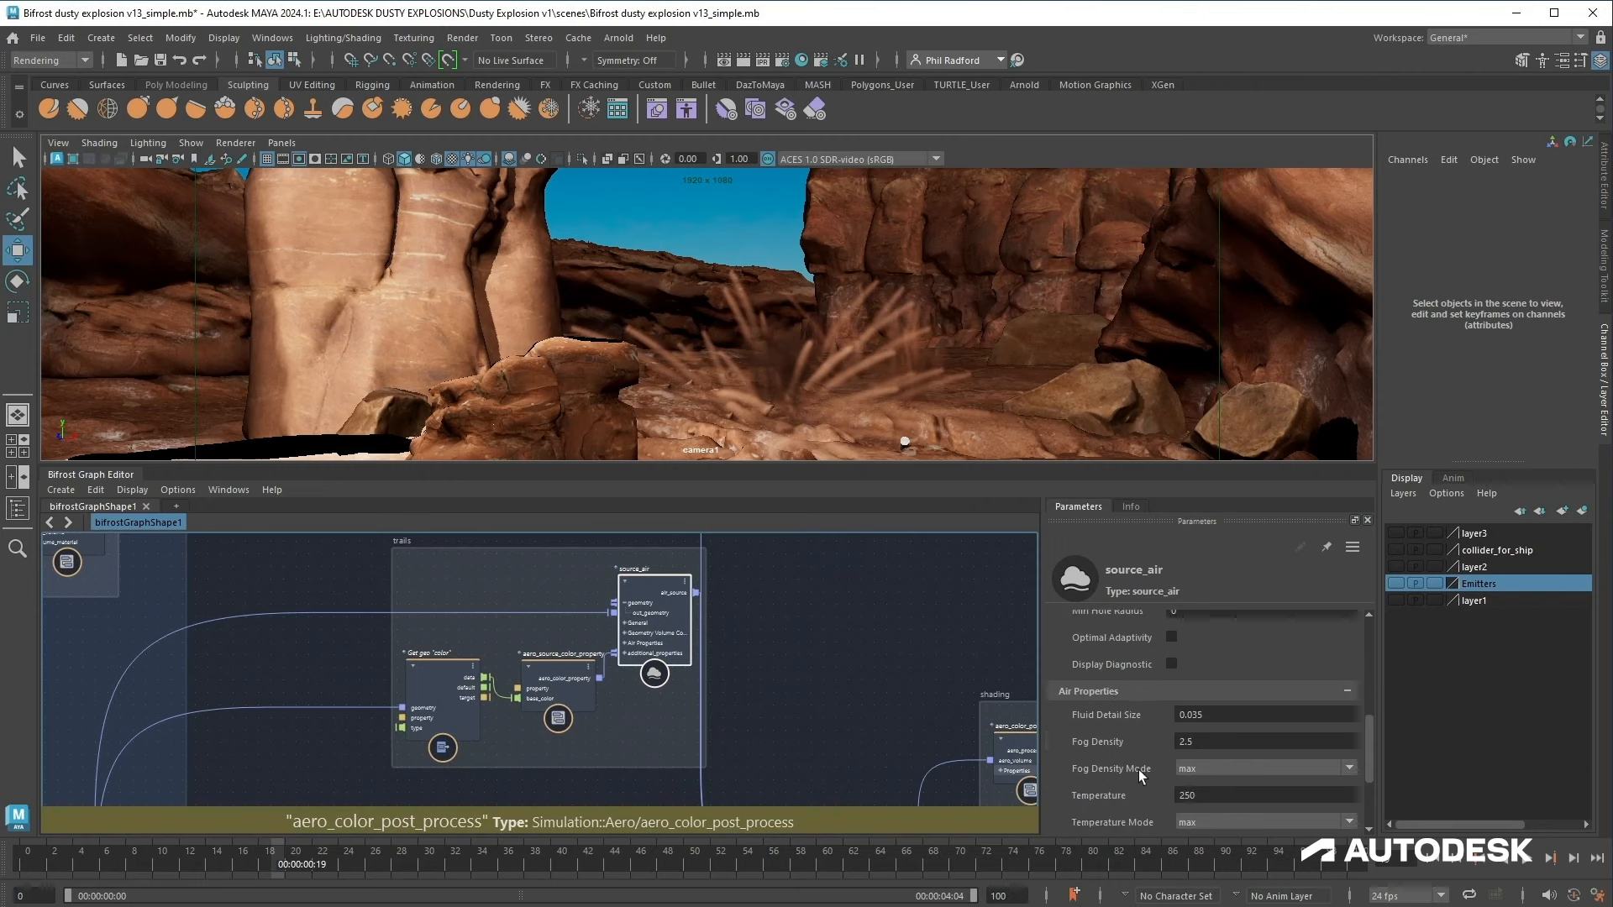
scroll(1125, 739, "down", 2)
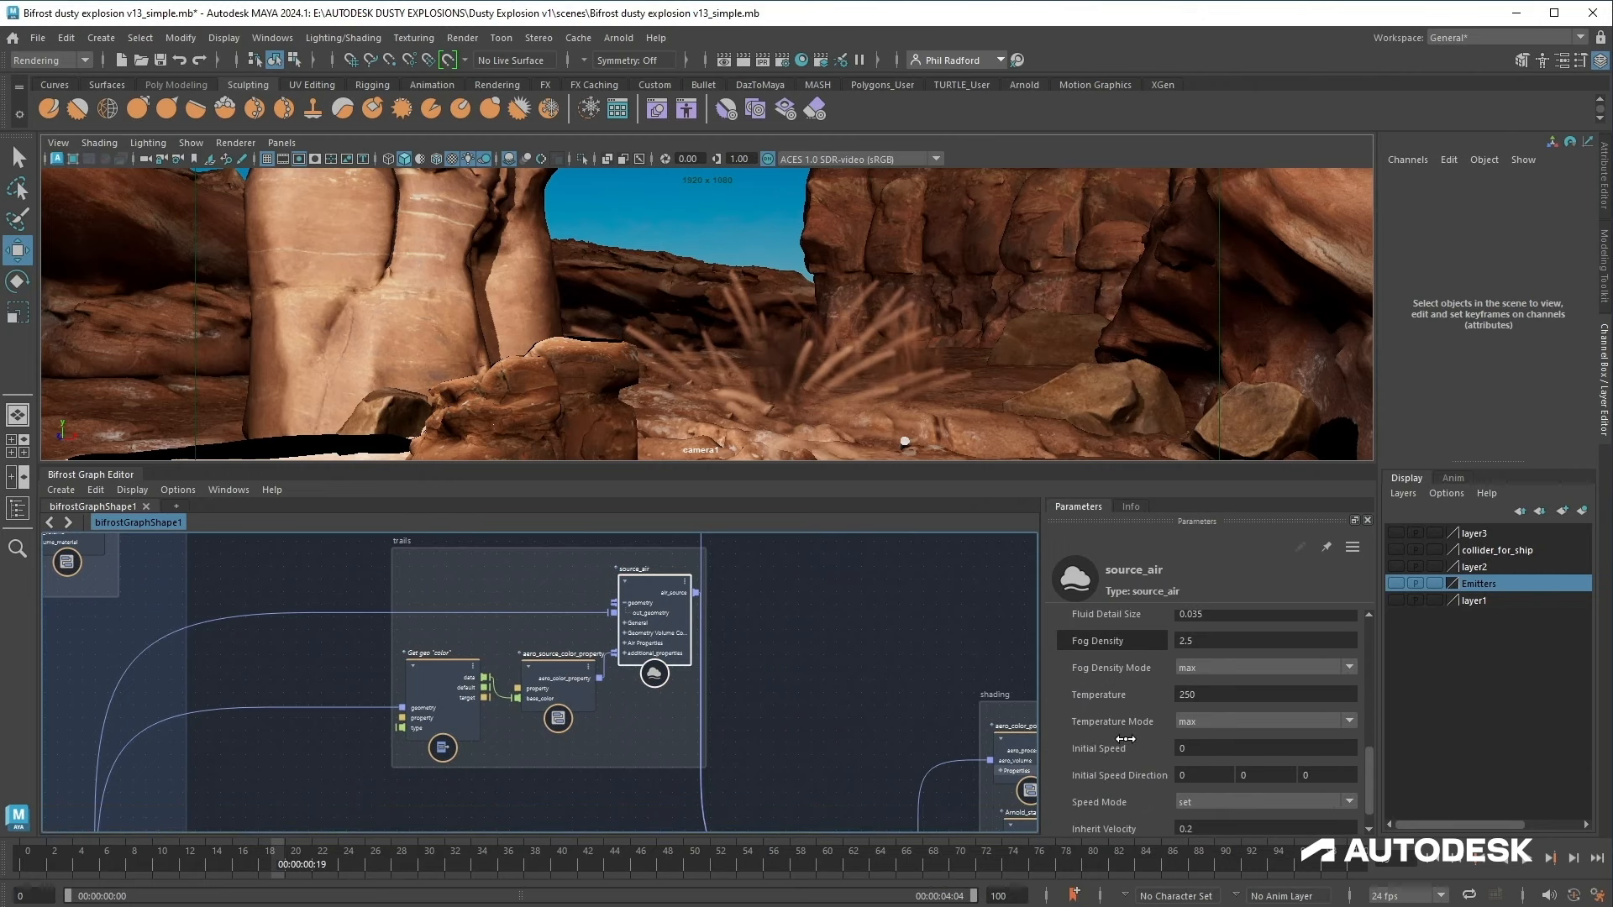
scroll(1125, 738, "down", 1)
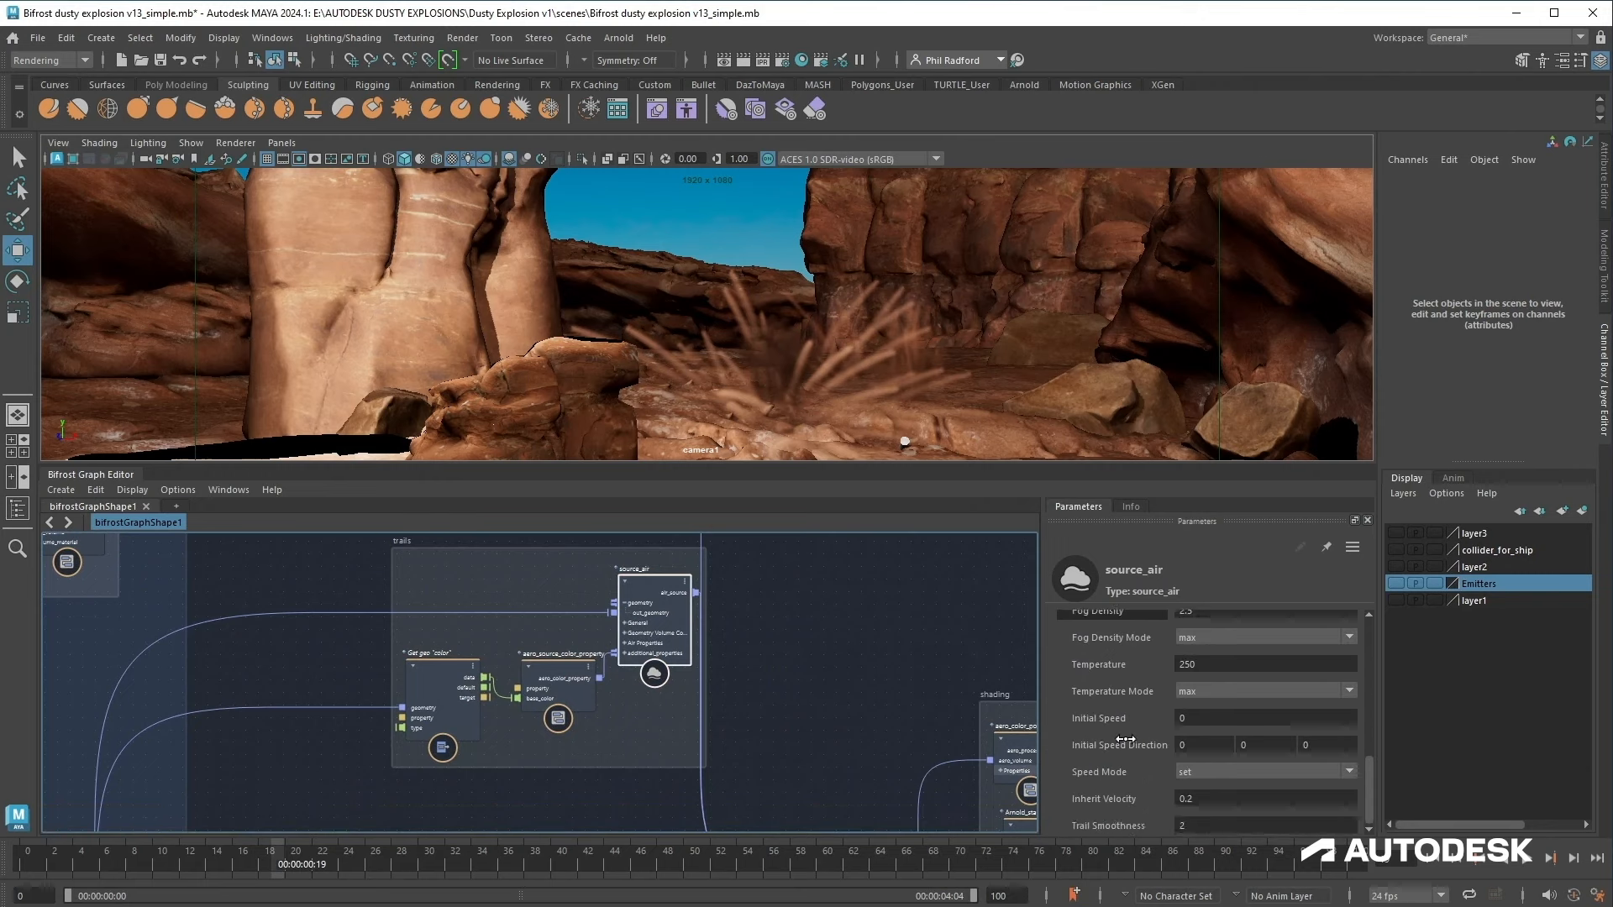
left_click(1207, 799)
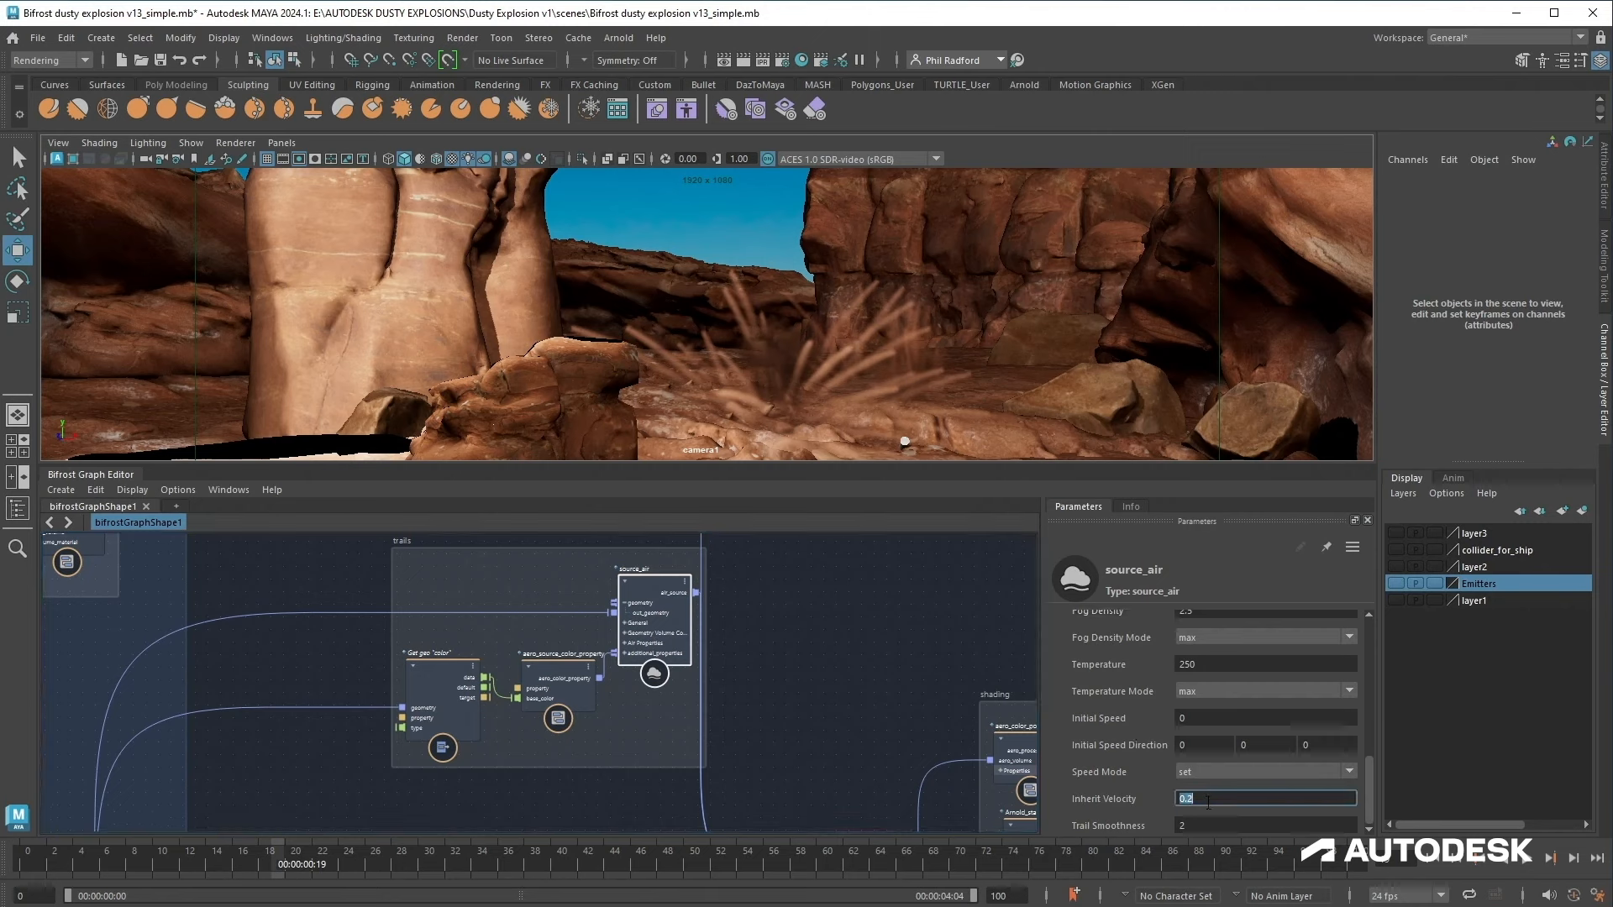
type("-0.")
type("2")
key("BackSpace")
type("5")
key("Return")
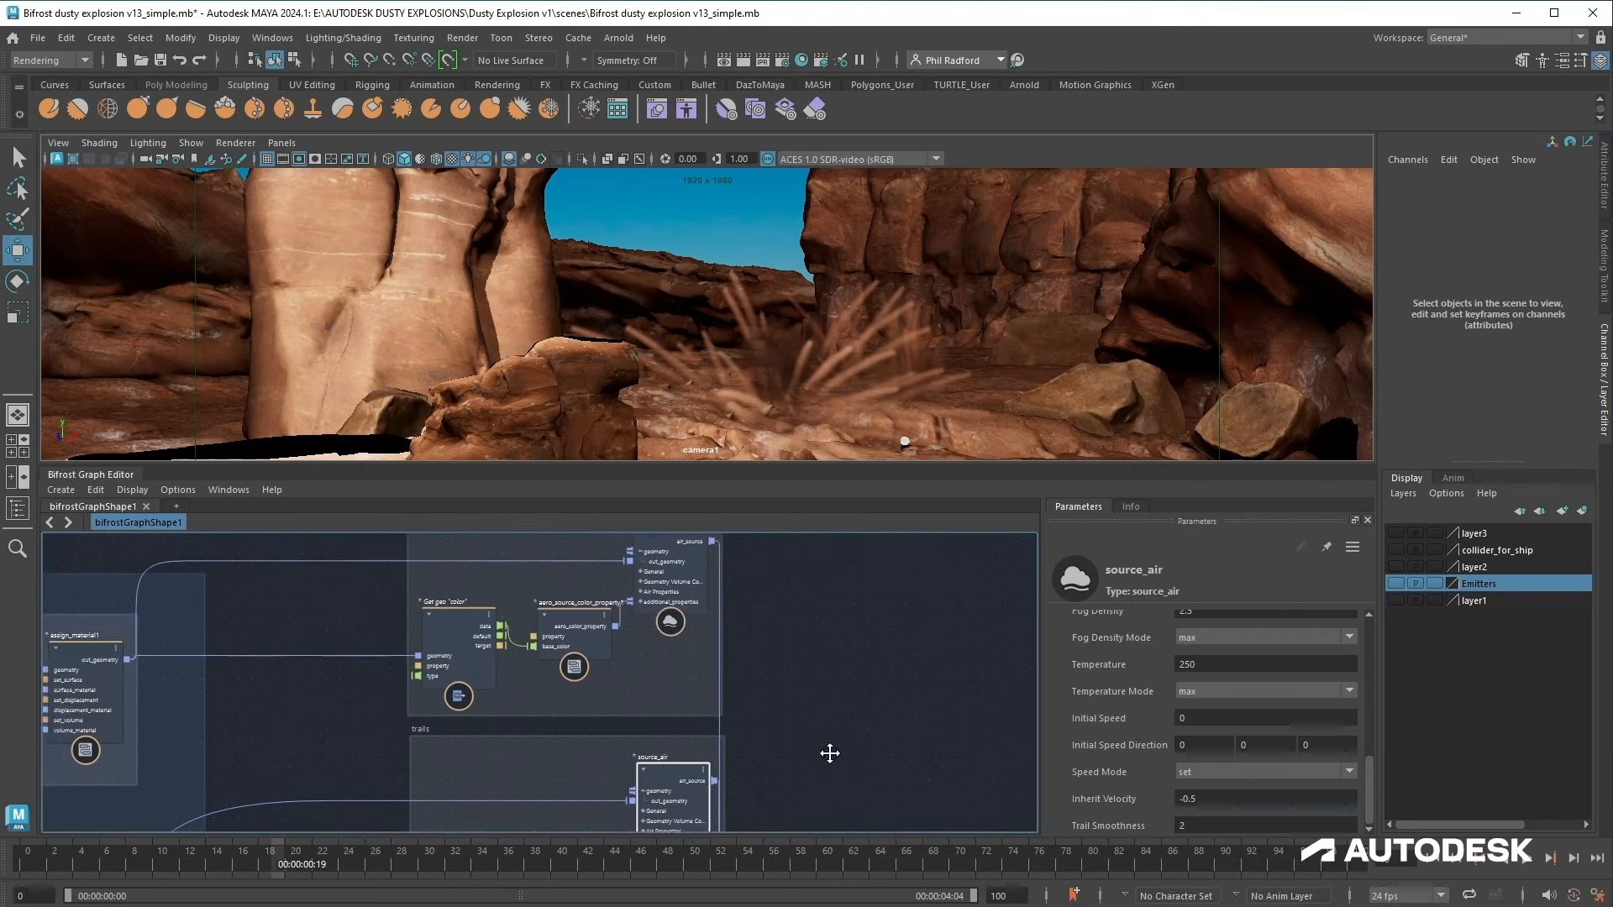
Step: Enable Use End Frame on the inner source_air1 and set its End Frame to 10
middle_click_drag(828, 753, 814, 839)
scroll(1158, 676, "up", 10)
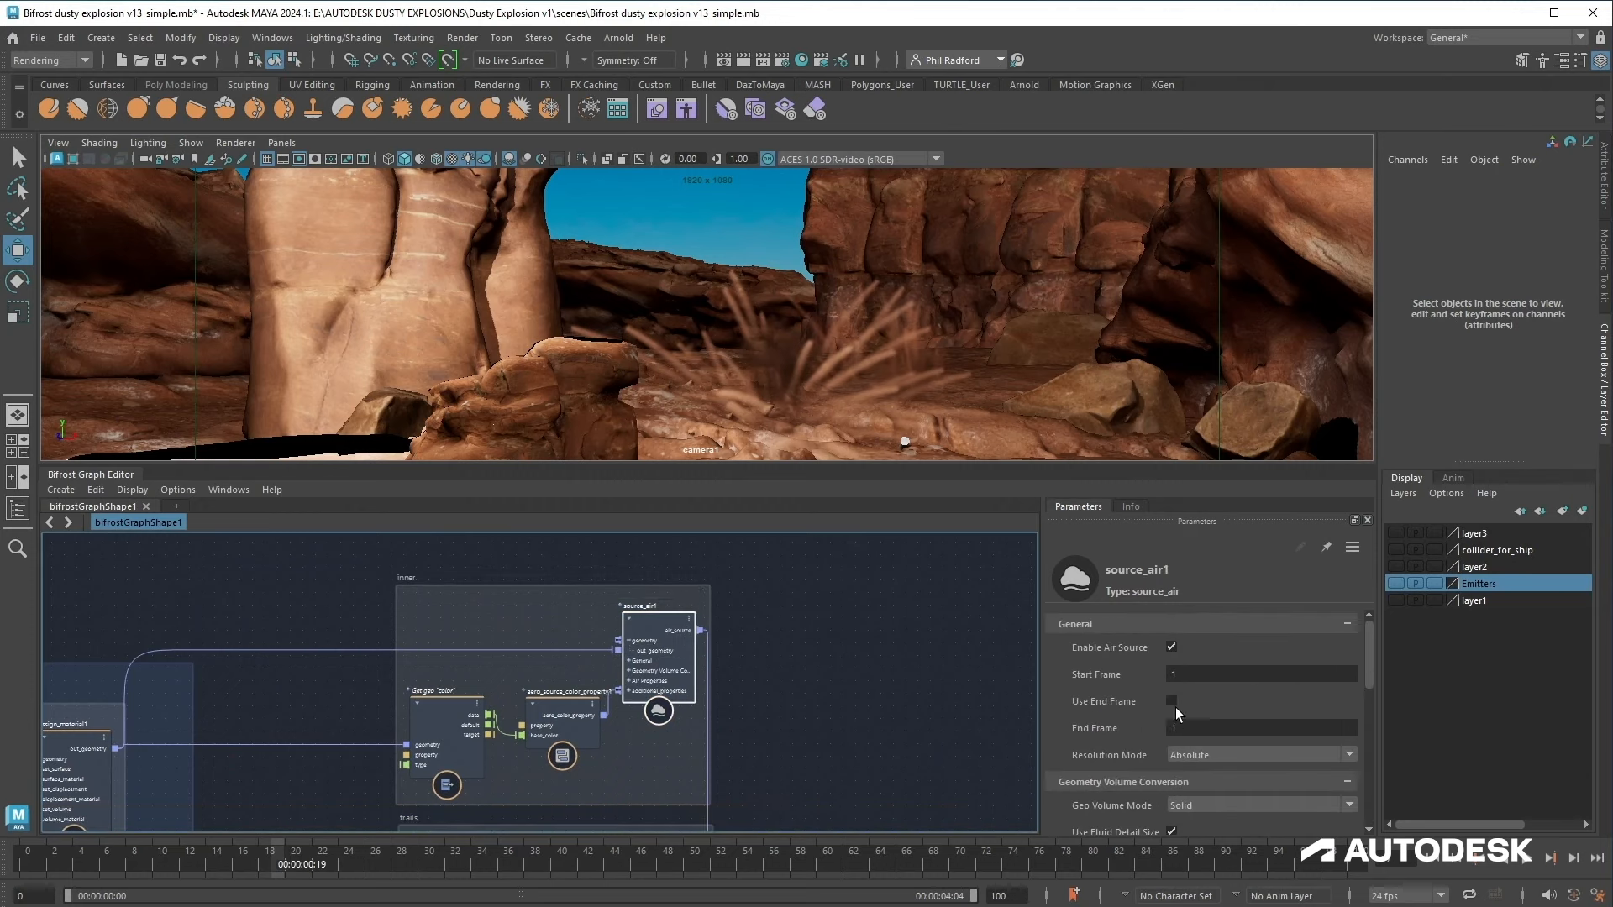
left_click(1172, 701)
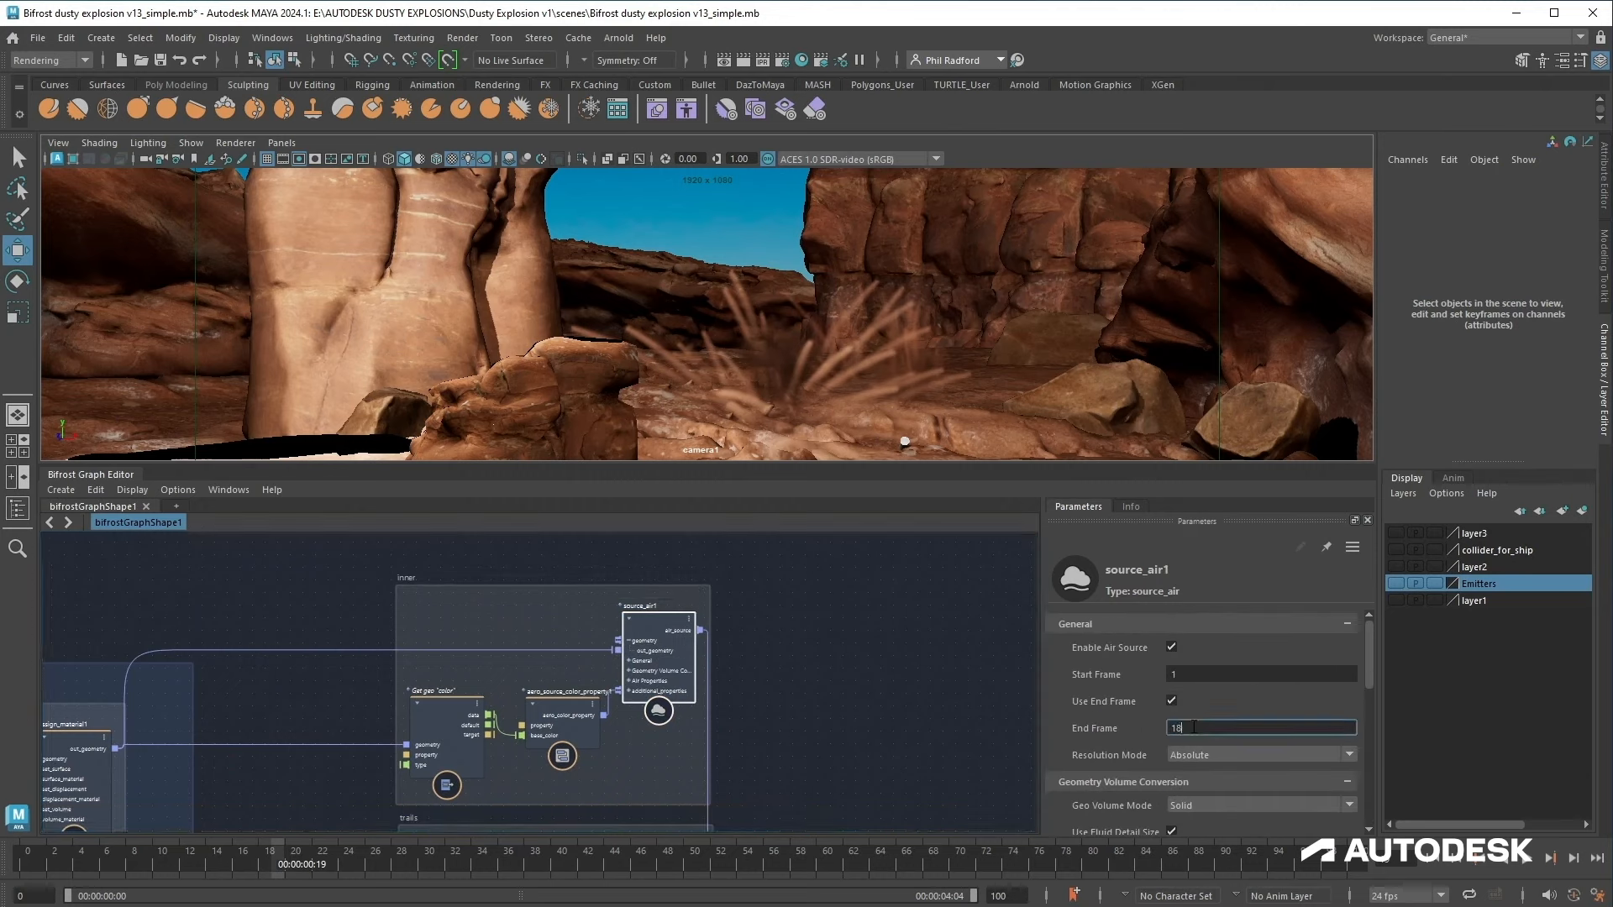
double_click(1193, 728)
Step: Set source_air1's Fog Density to 5
middle_click_drag(894, 728, 909, 650, "alt")
scroll(1154, 684, "down", 3)
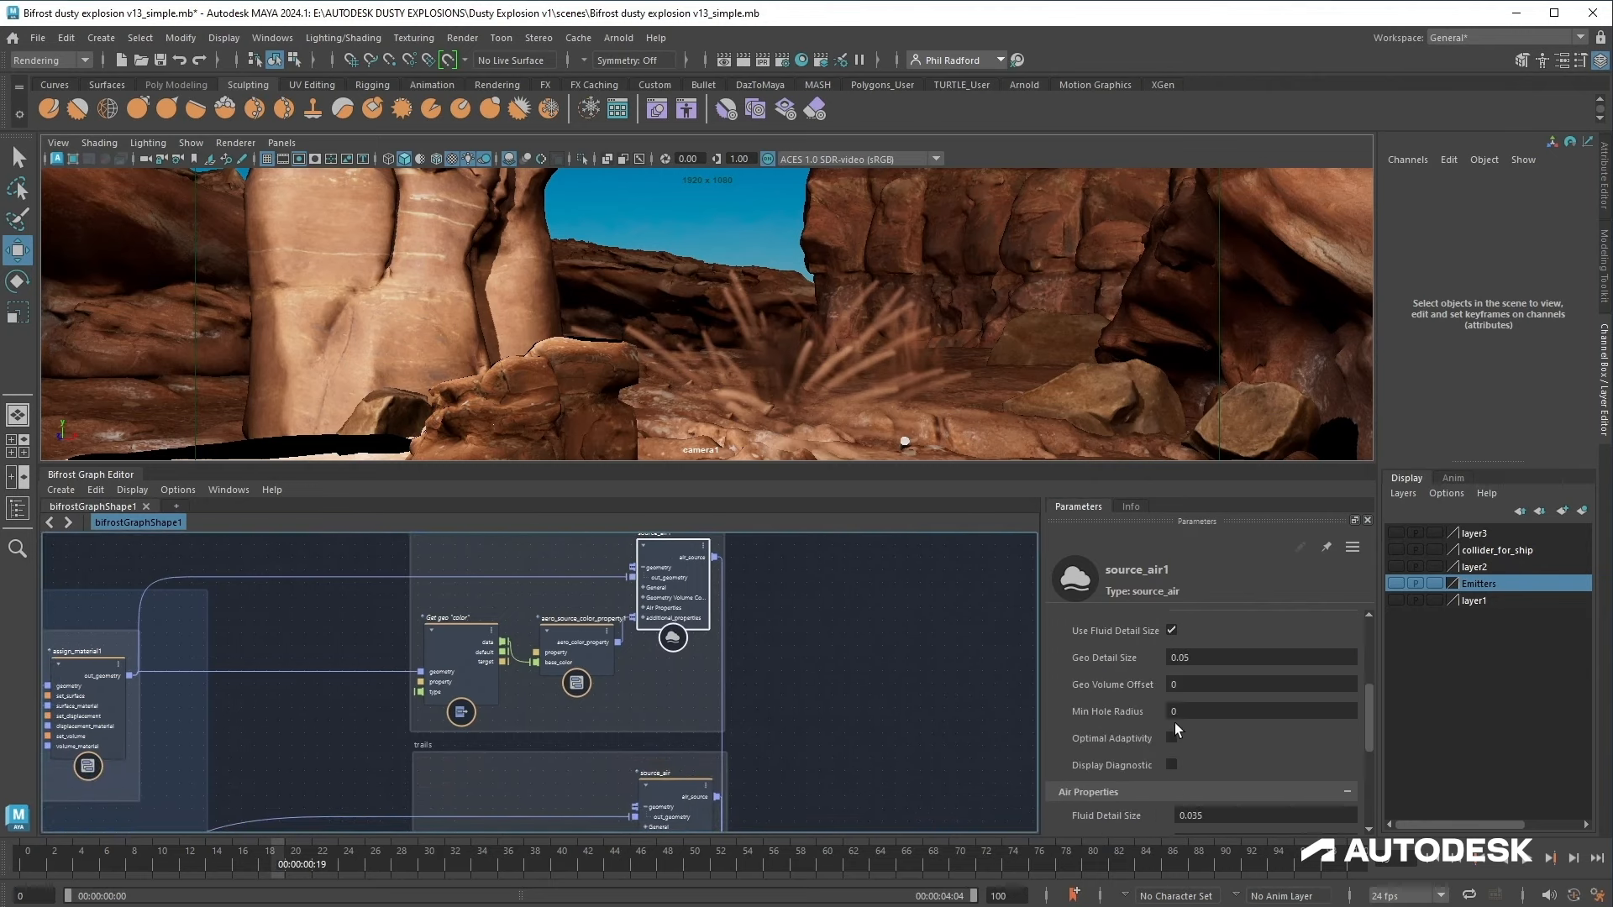
scroll(1174, 724, "down", 3)
double_click(1213, 741)
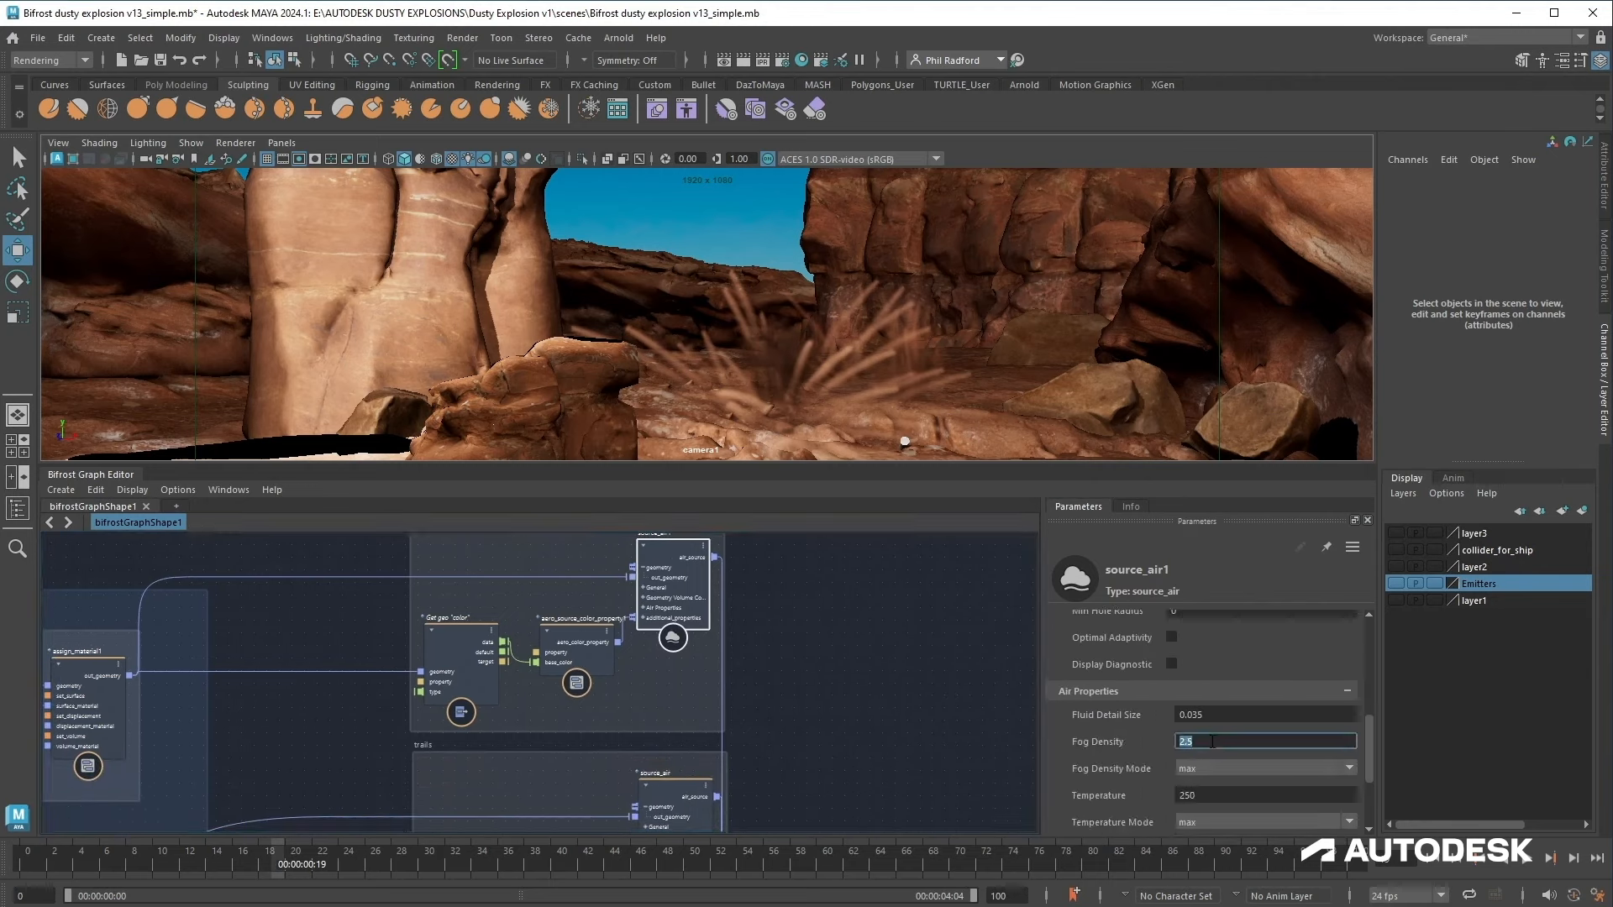
type("5")
Step: Add an aero_pyroclastic_influence node to the graph near the solver settings
middle_click_drag(791, 752, 788, 691)
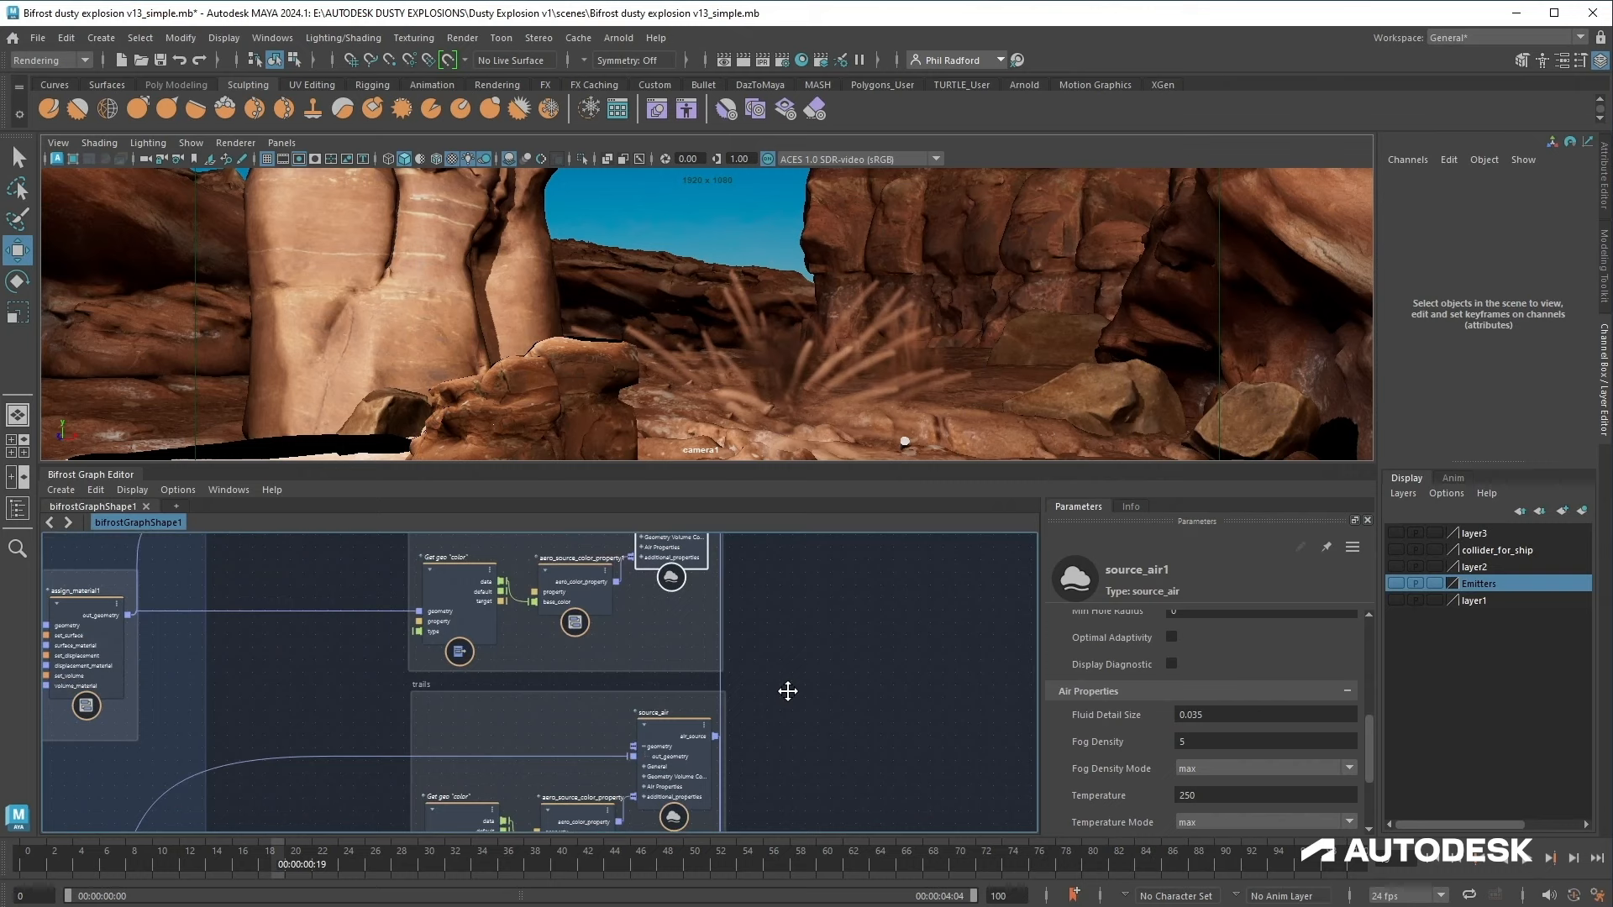
middle_click_drag(788, 692, 888, 703, "alt")
scroll(794, 675, "down", 2)
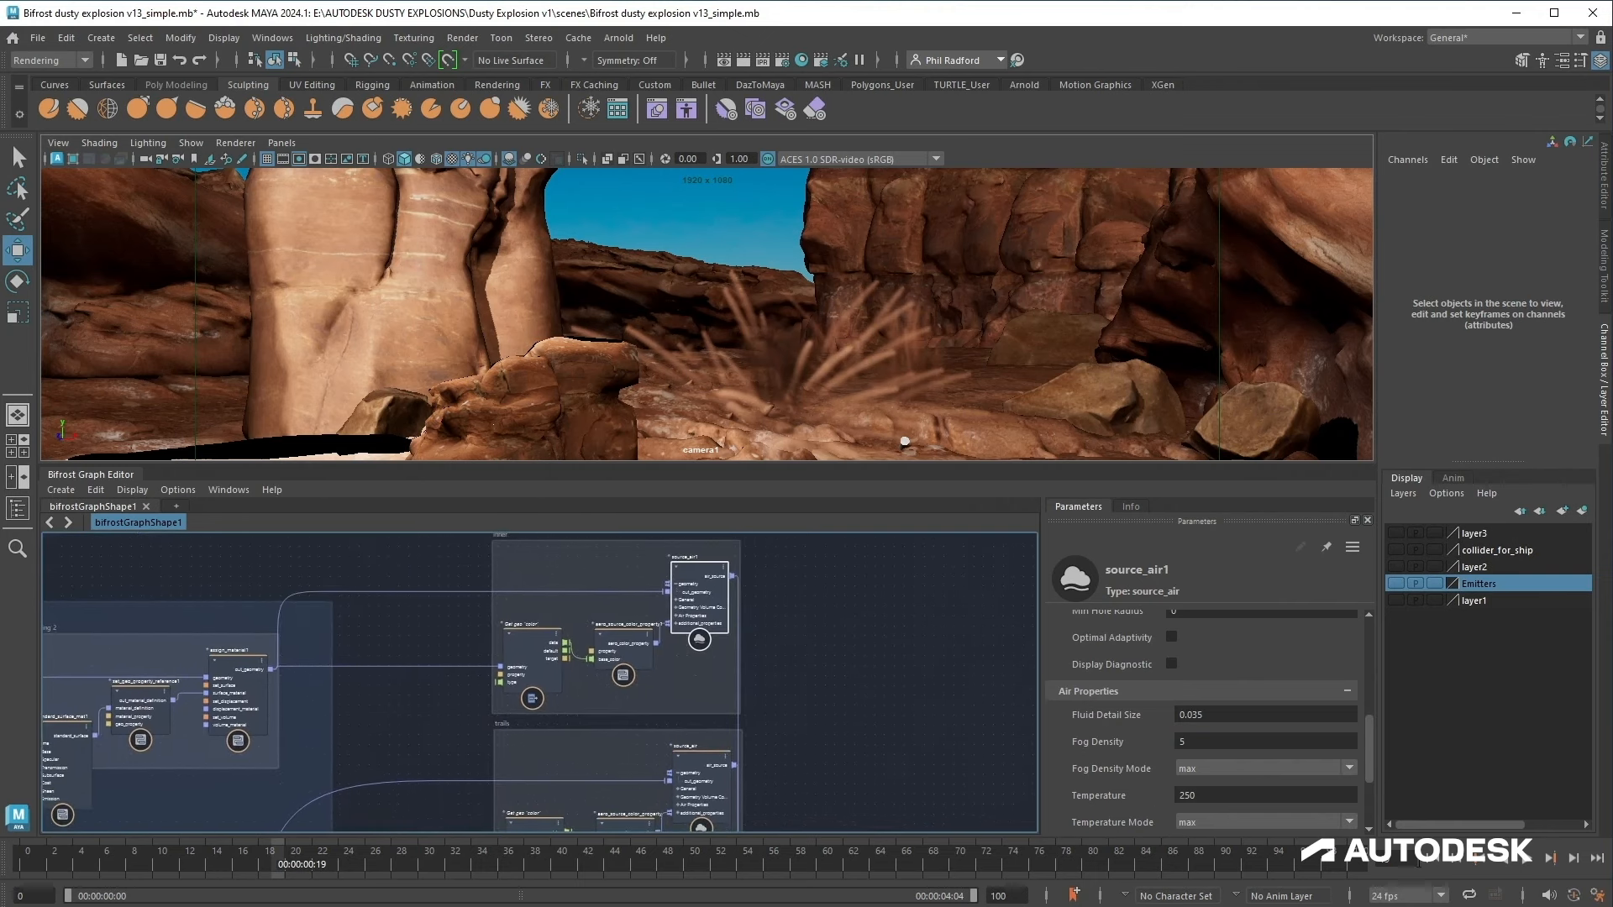
left_click(1433, 865)
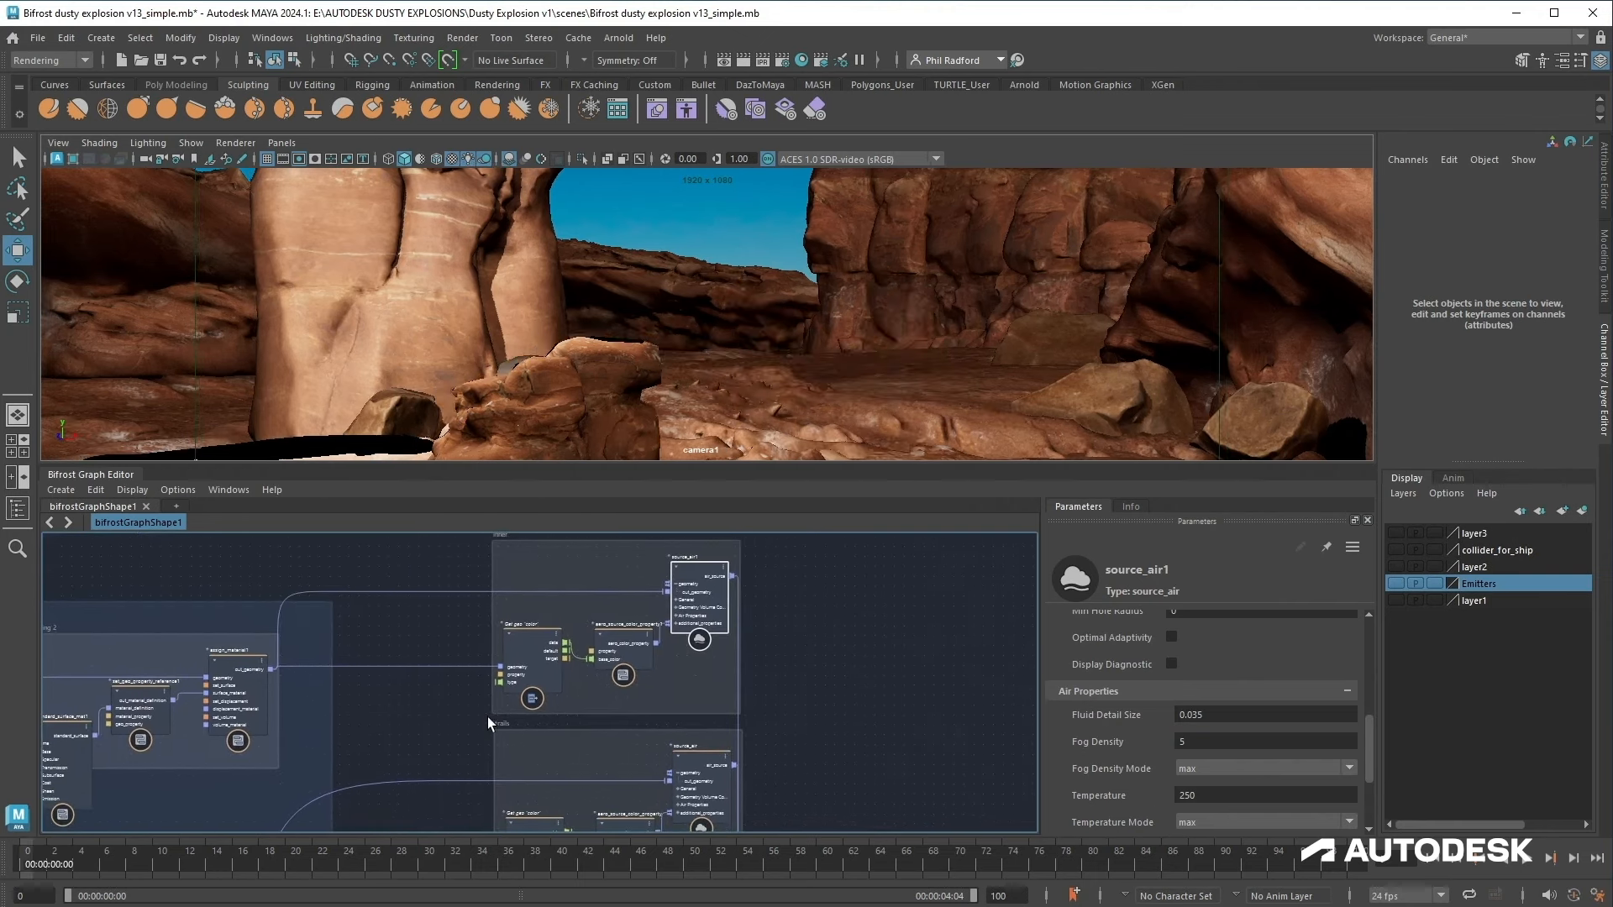
middle_click_drag(353, 720, 703, 713, "alt")
left_click(699, 718)
key("Tab")
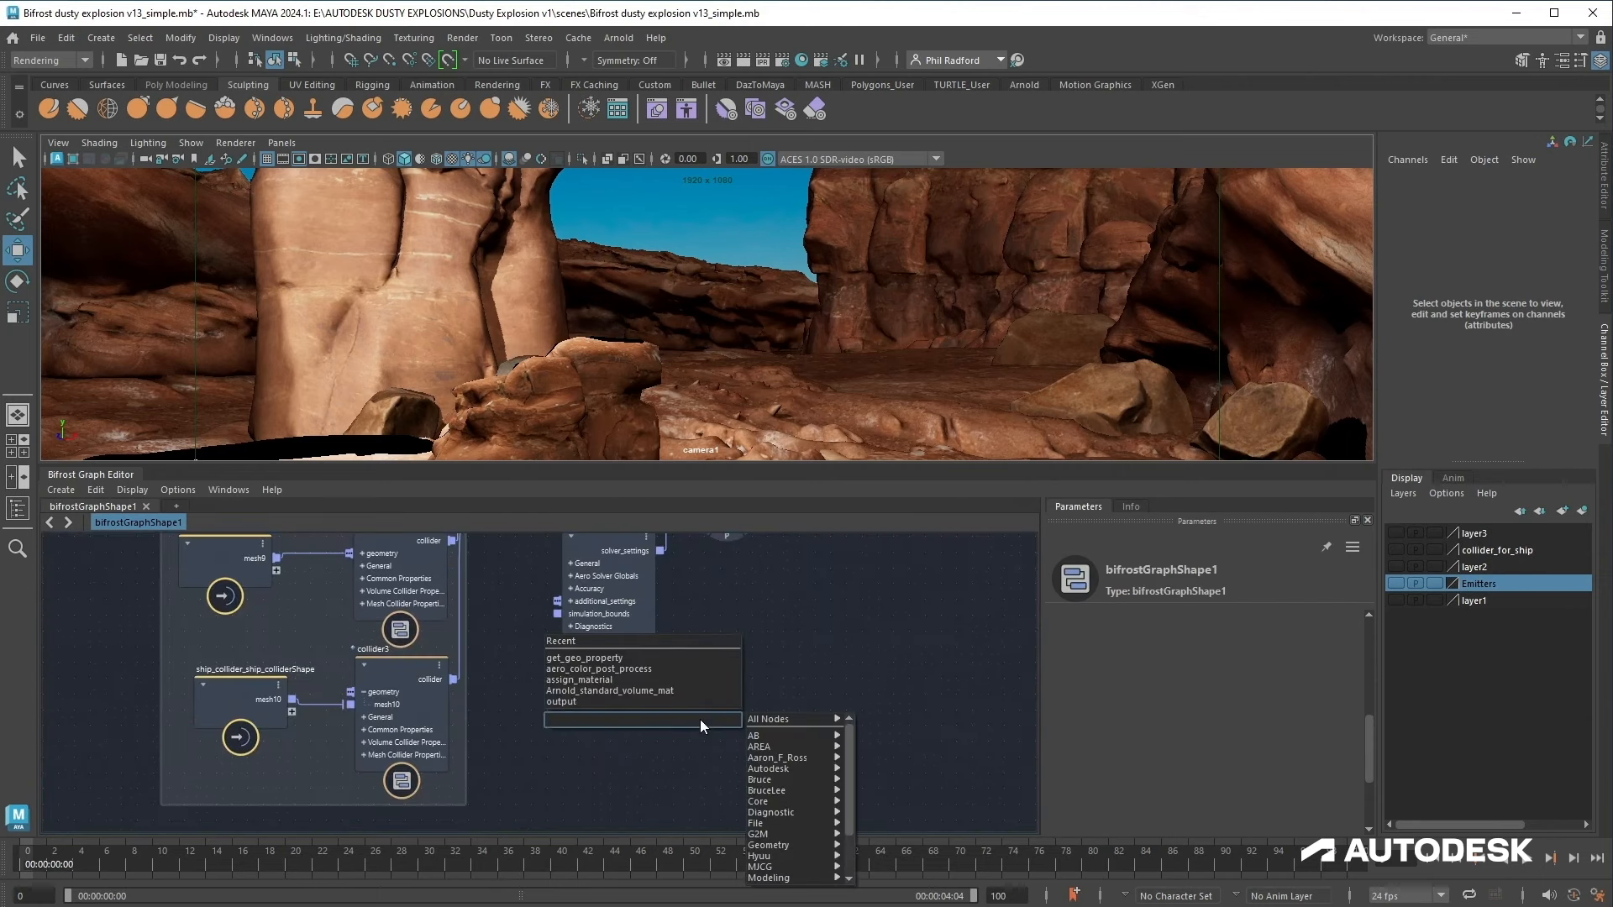
type("pyro")
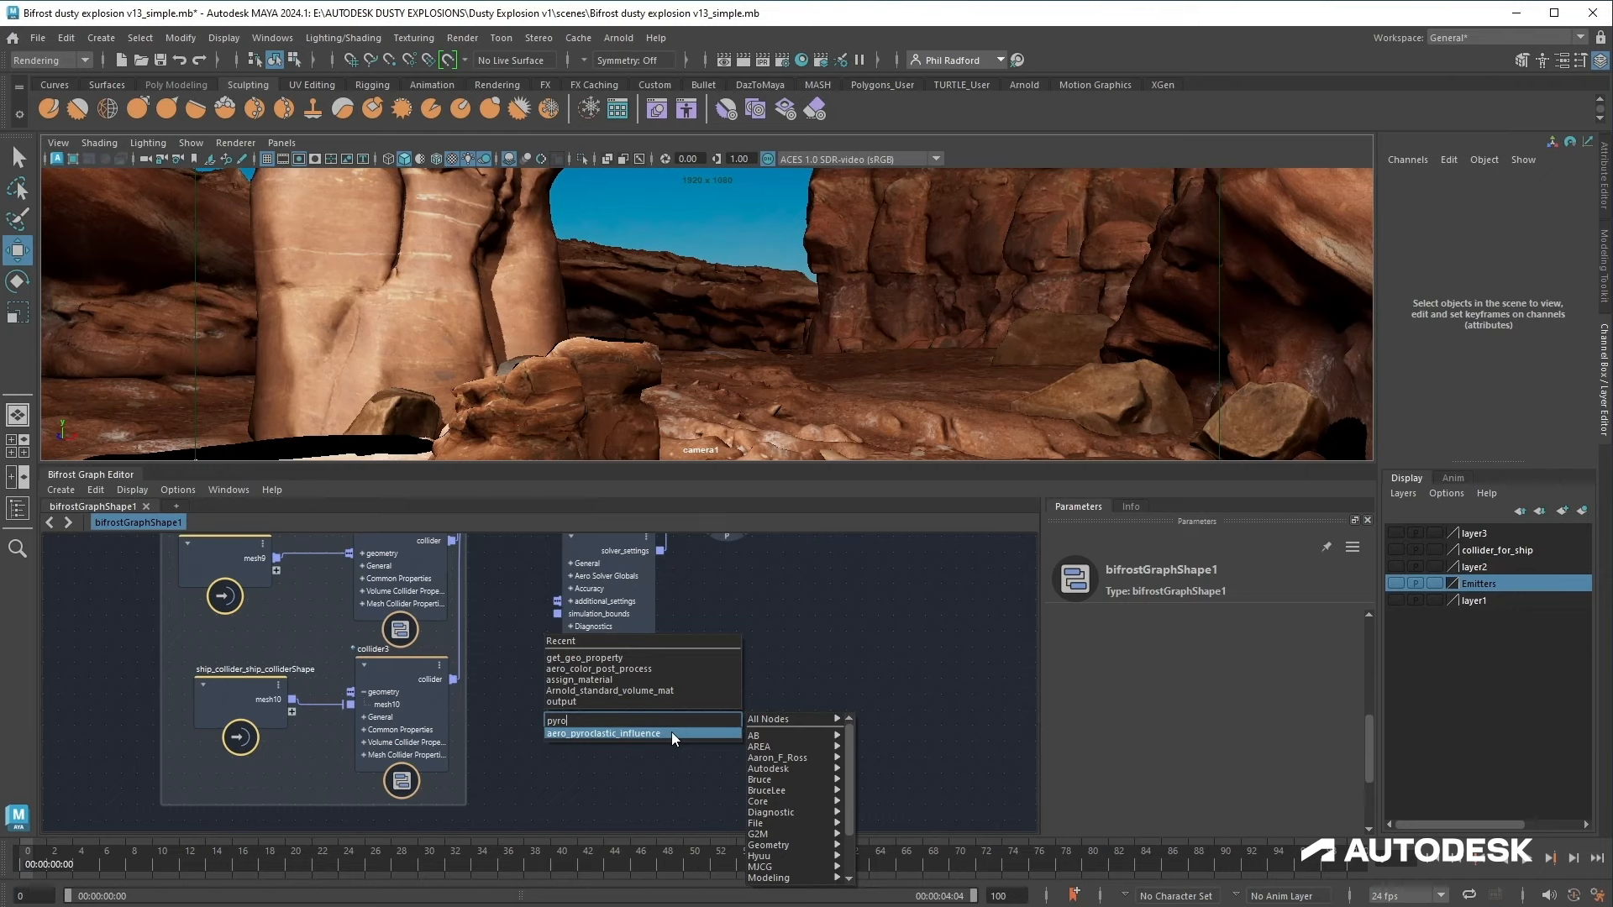
left_click(672, 732)
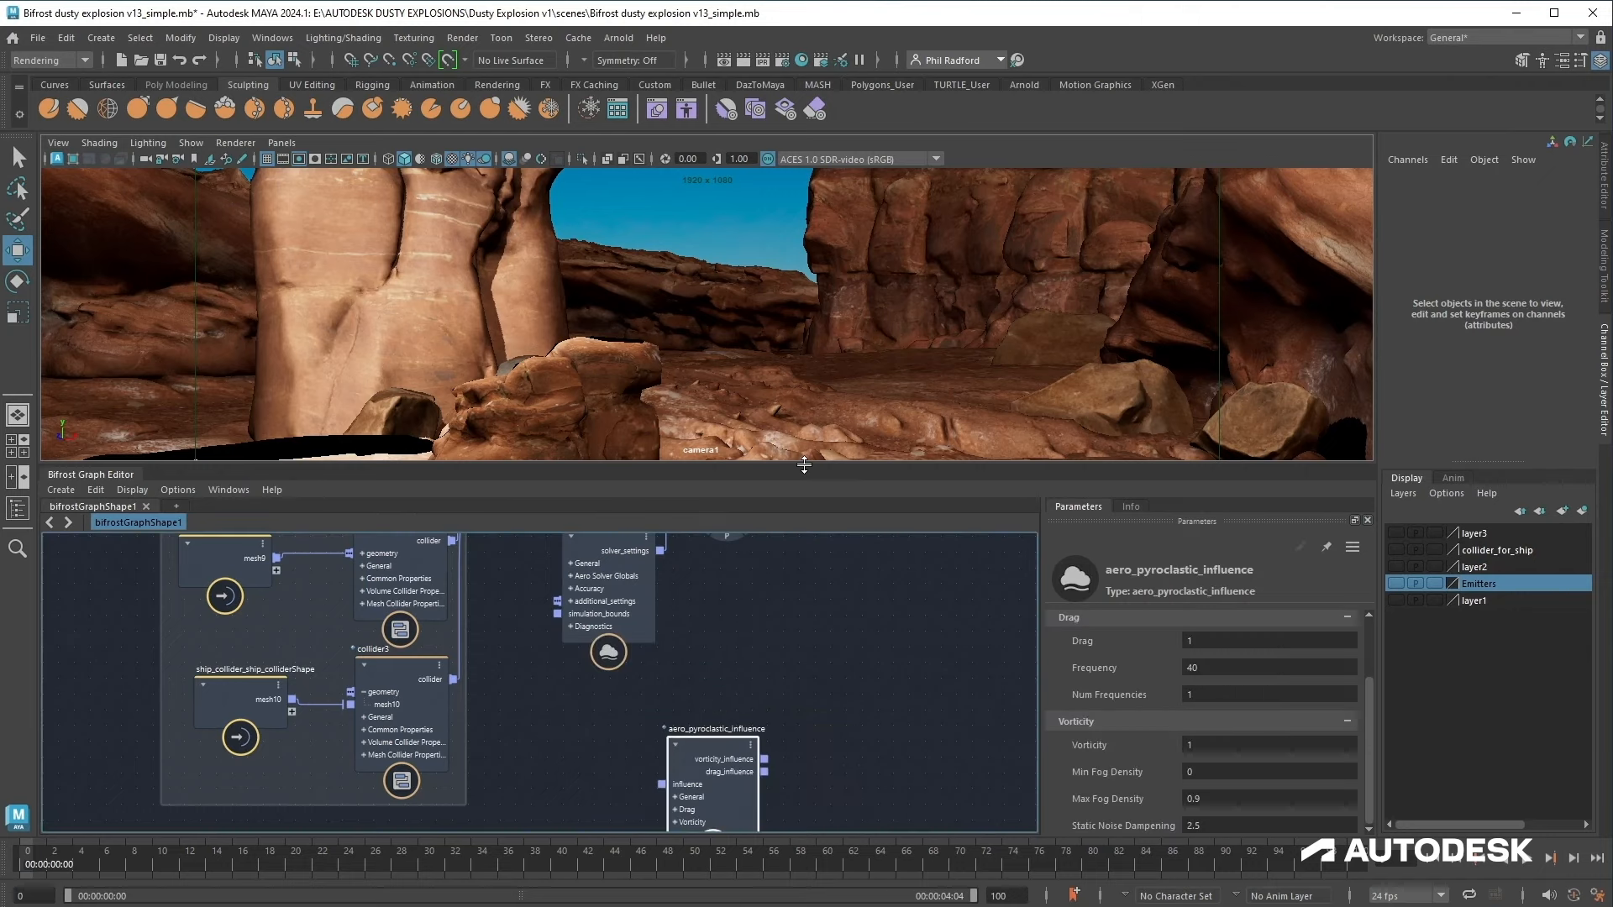
Step: Connect the aero_pyroclastic_influence's vorticity and drag influence outputs to simulate_aero's influences input
left_click_drag(806, 465, 839, 357)
left_click_drag(695, 668, 592, 625)
middle_click_drag(735, 561, 763, 724, "alt")
left_click_drag(662, 641, 894, 725)
left_click_drag(632, 755, 720, 518)
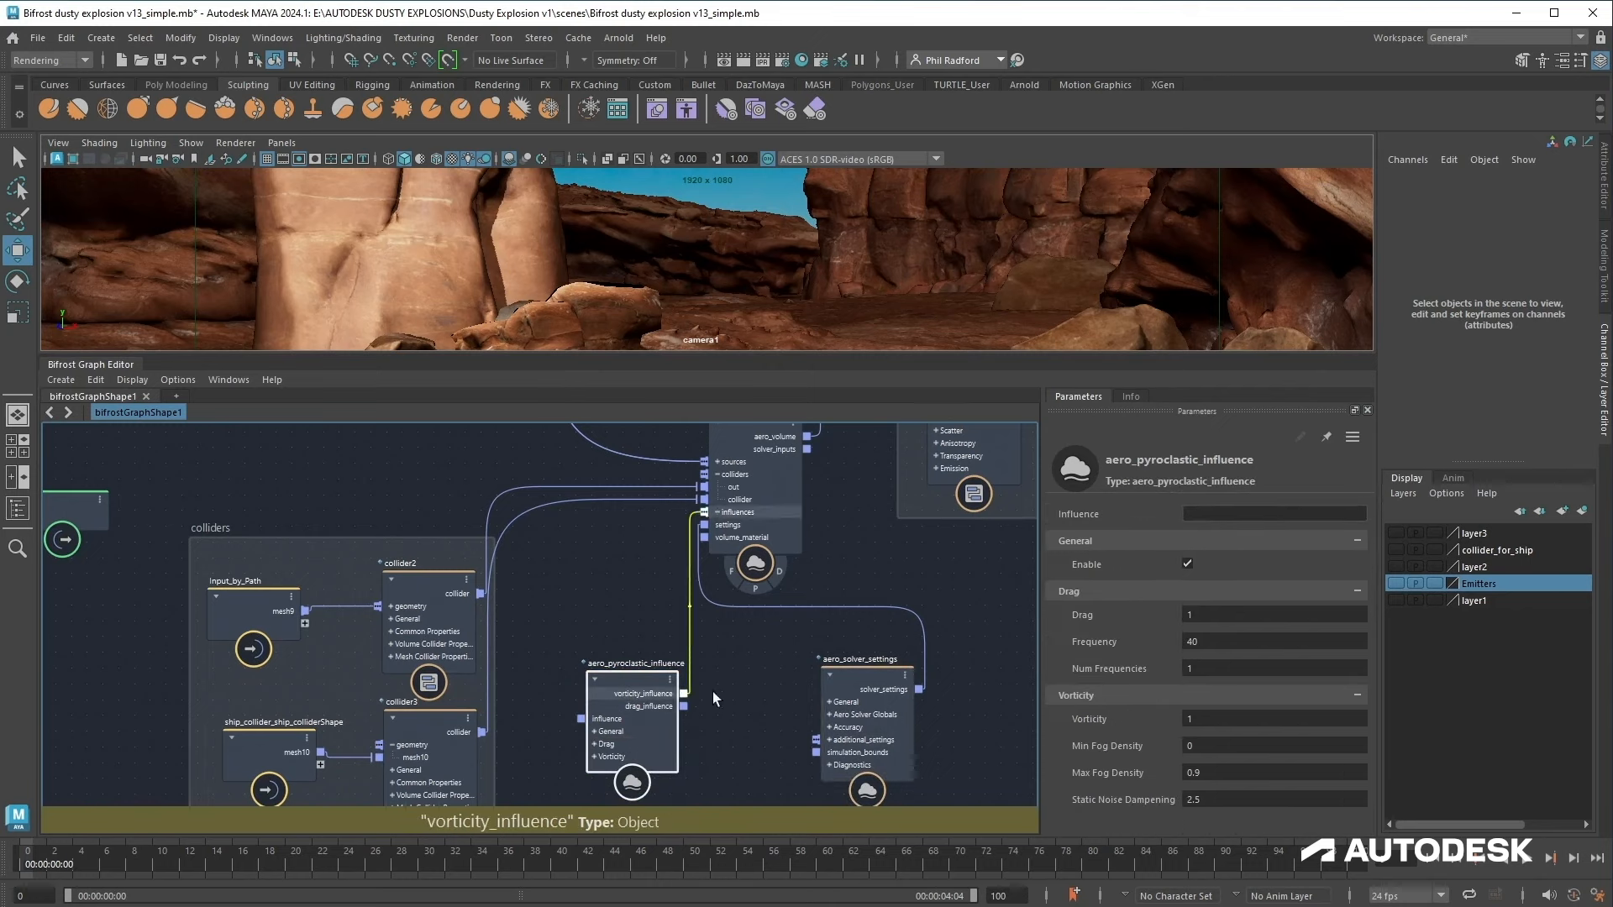
left_click_drag(719, 521, 712, 511)
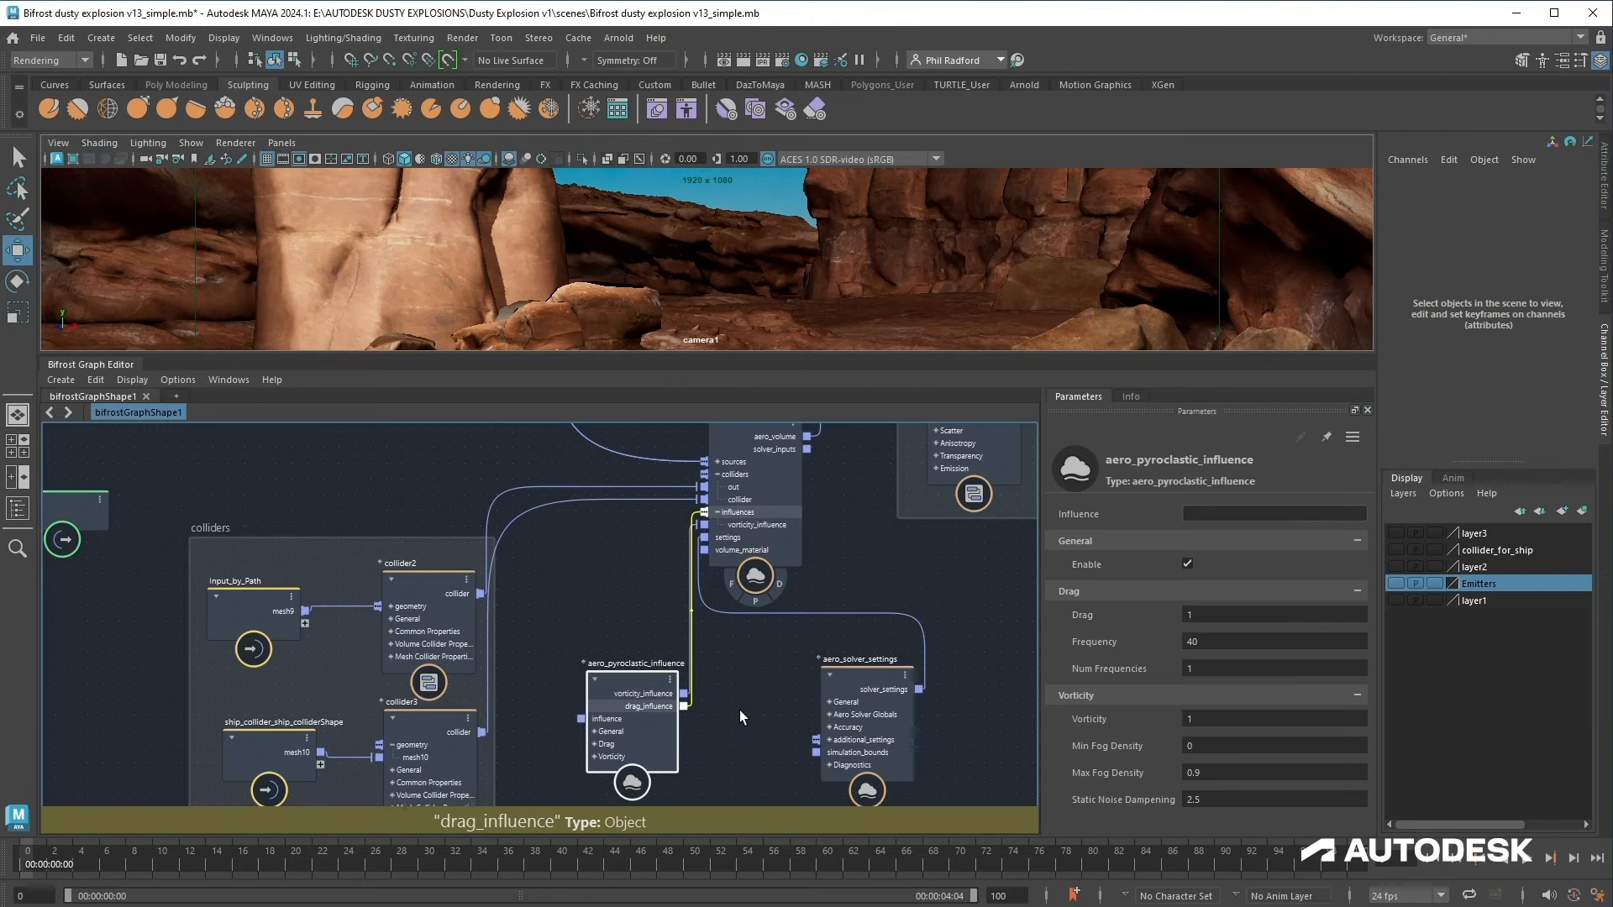
middle_click_drag(739, 736, 758, 562, "alt")
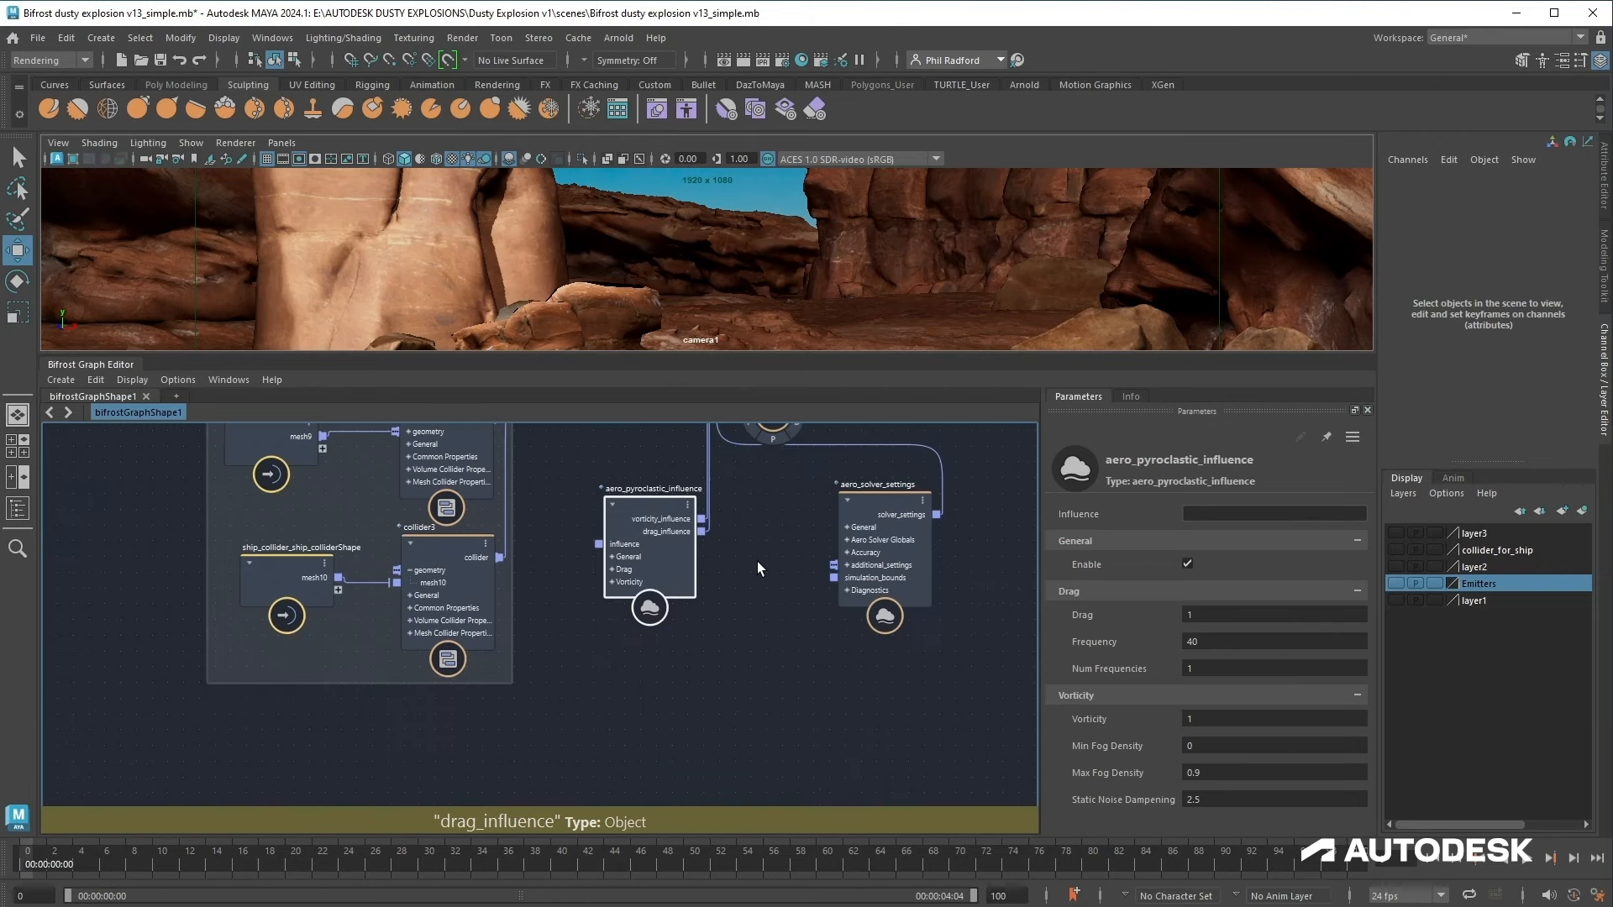
Step: Add a dissipation_influence node to the graph beside the pyroclastic influence
left_click_drag(669, 555, 667, 702)
middle_click_drag(743, 760, 719, 662, "alt")
left_click(726, 667)
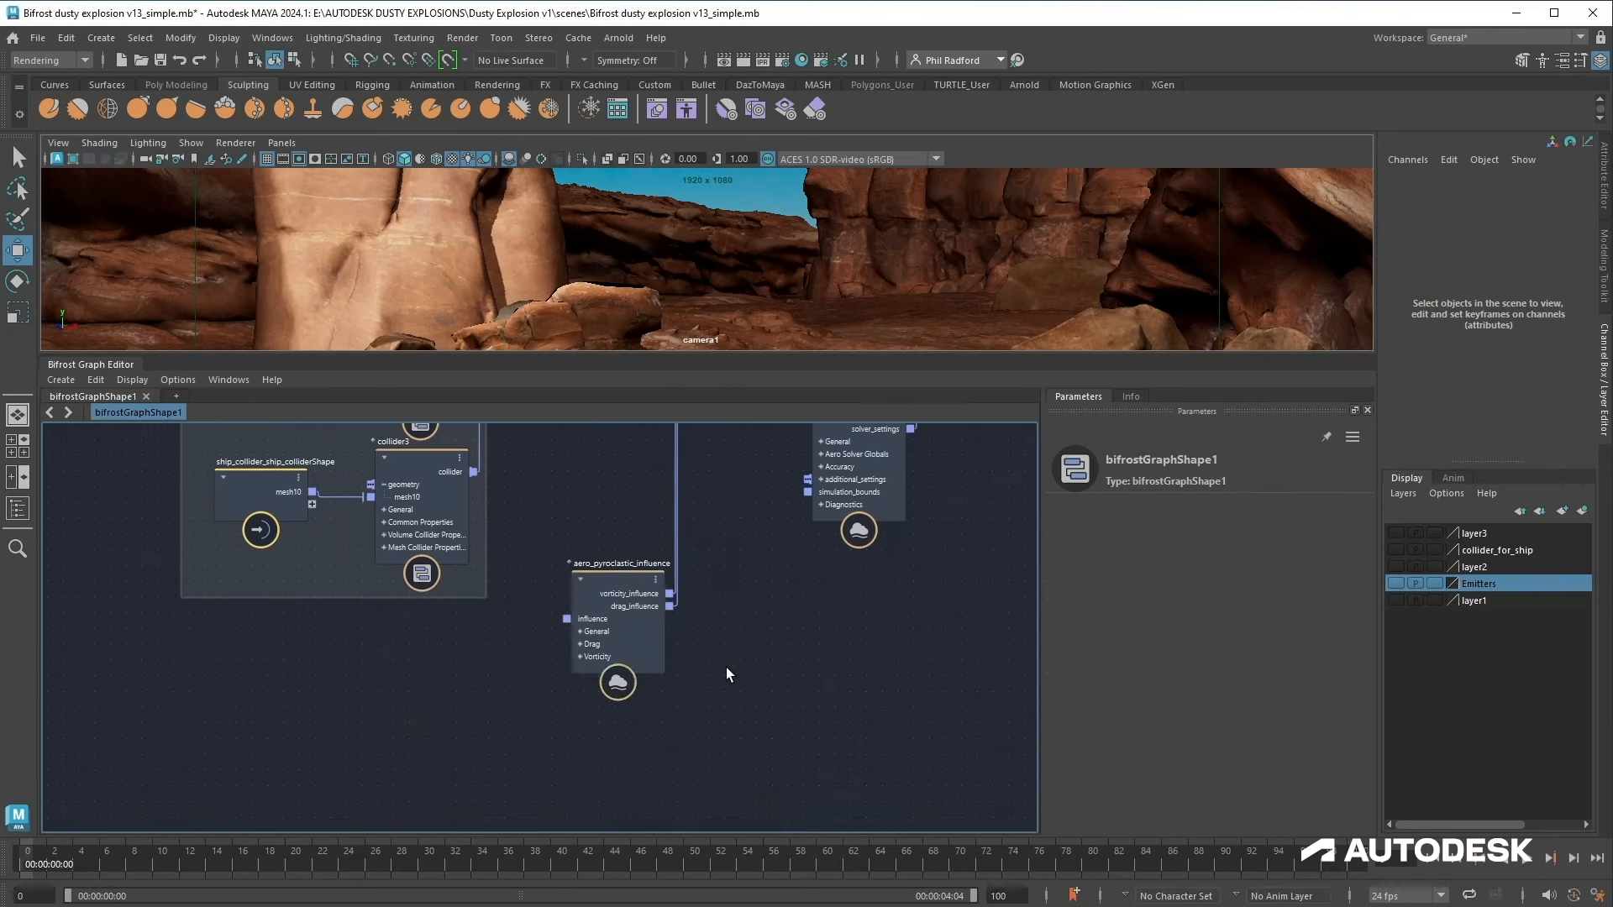
key("Tab")
type("diss")
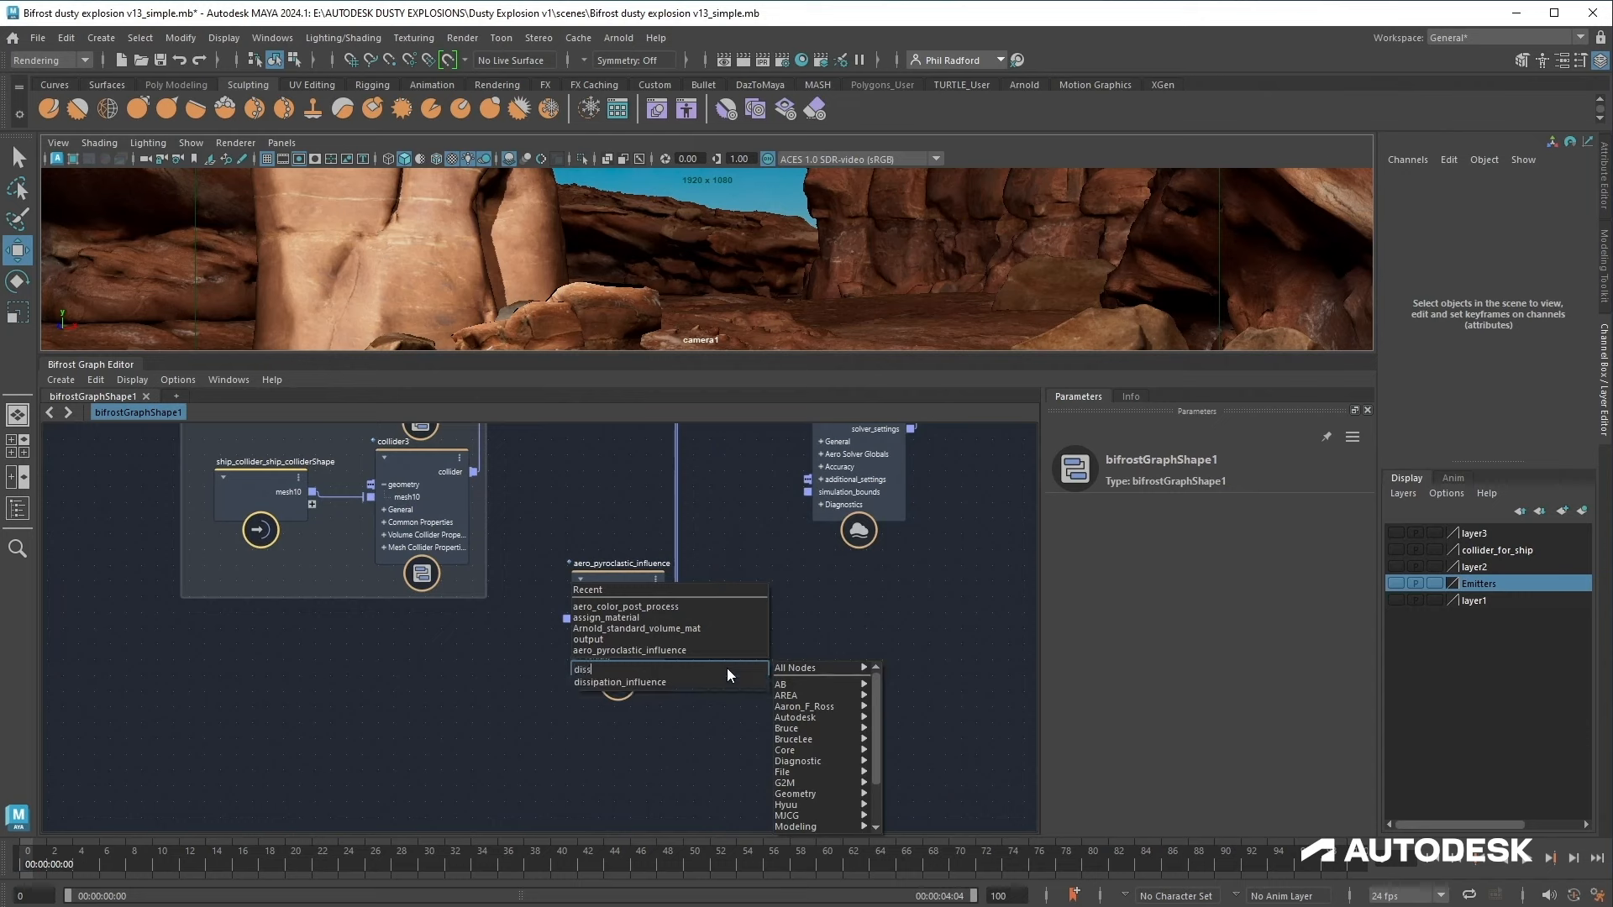
key("Return")
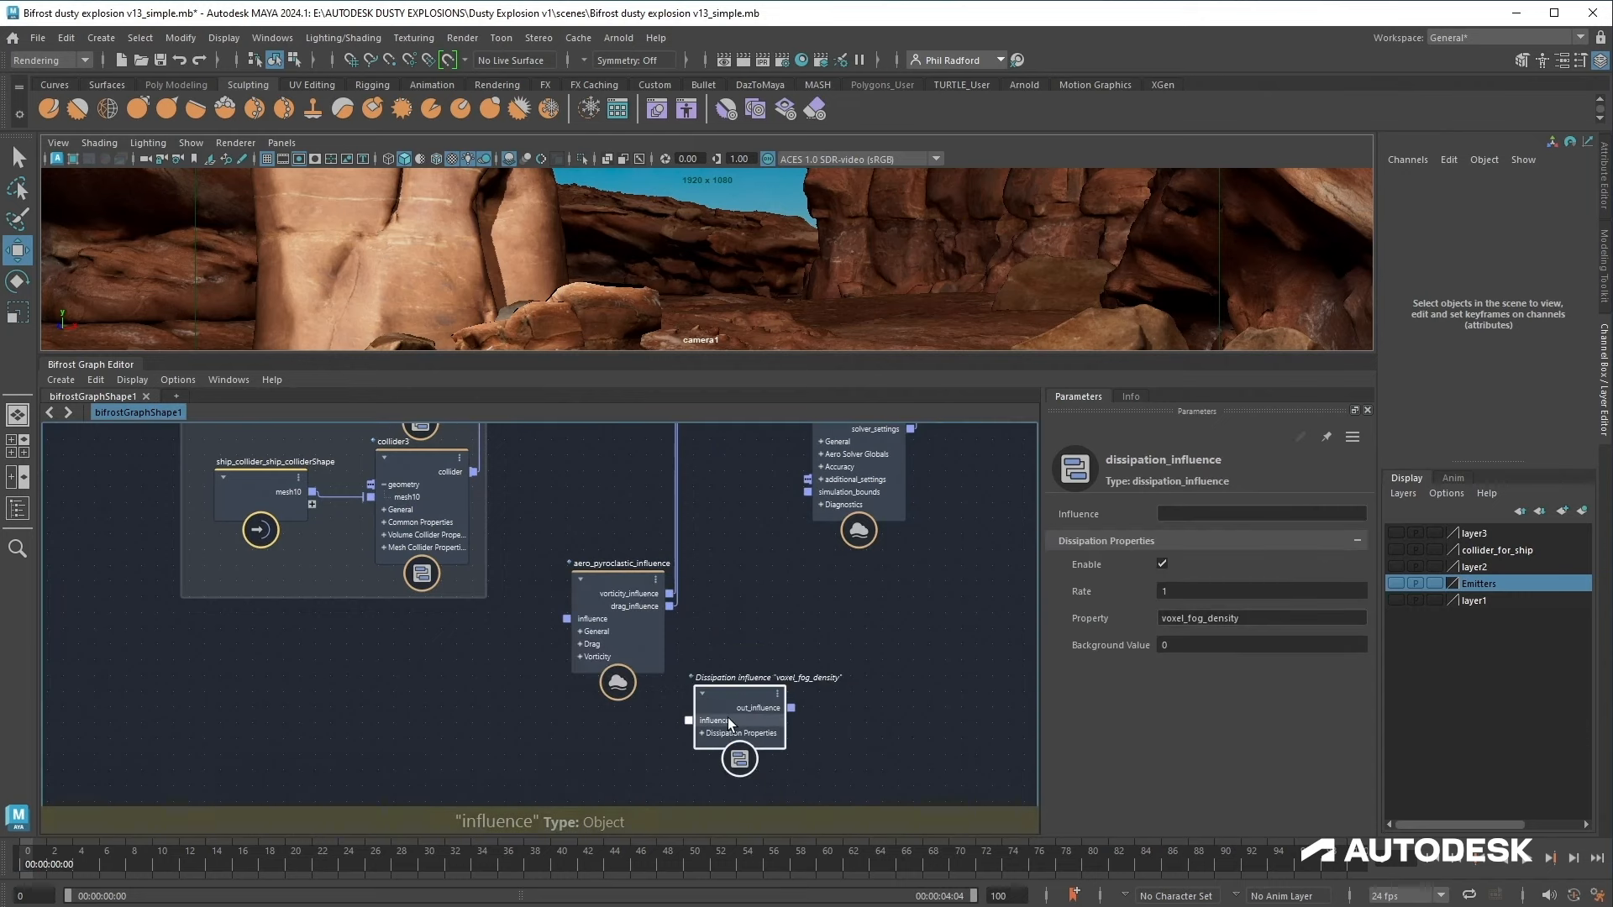
Step: Connect the dissipation_influence's out_influence to simulate_aero's influences and place it above the pyroclastic node
left_click_drag(727, 718, 647, 482)
middle_click_drag(692, 614, 672, 756)
left_click_drag(682, 714, 710, 483)
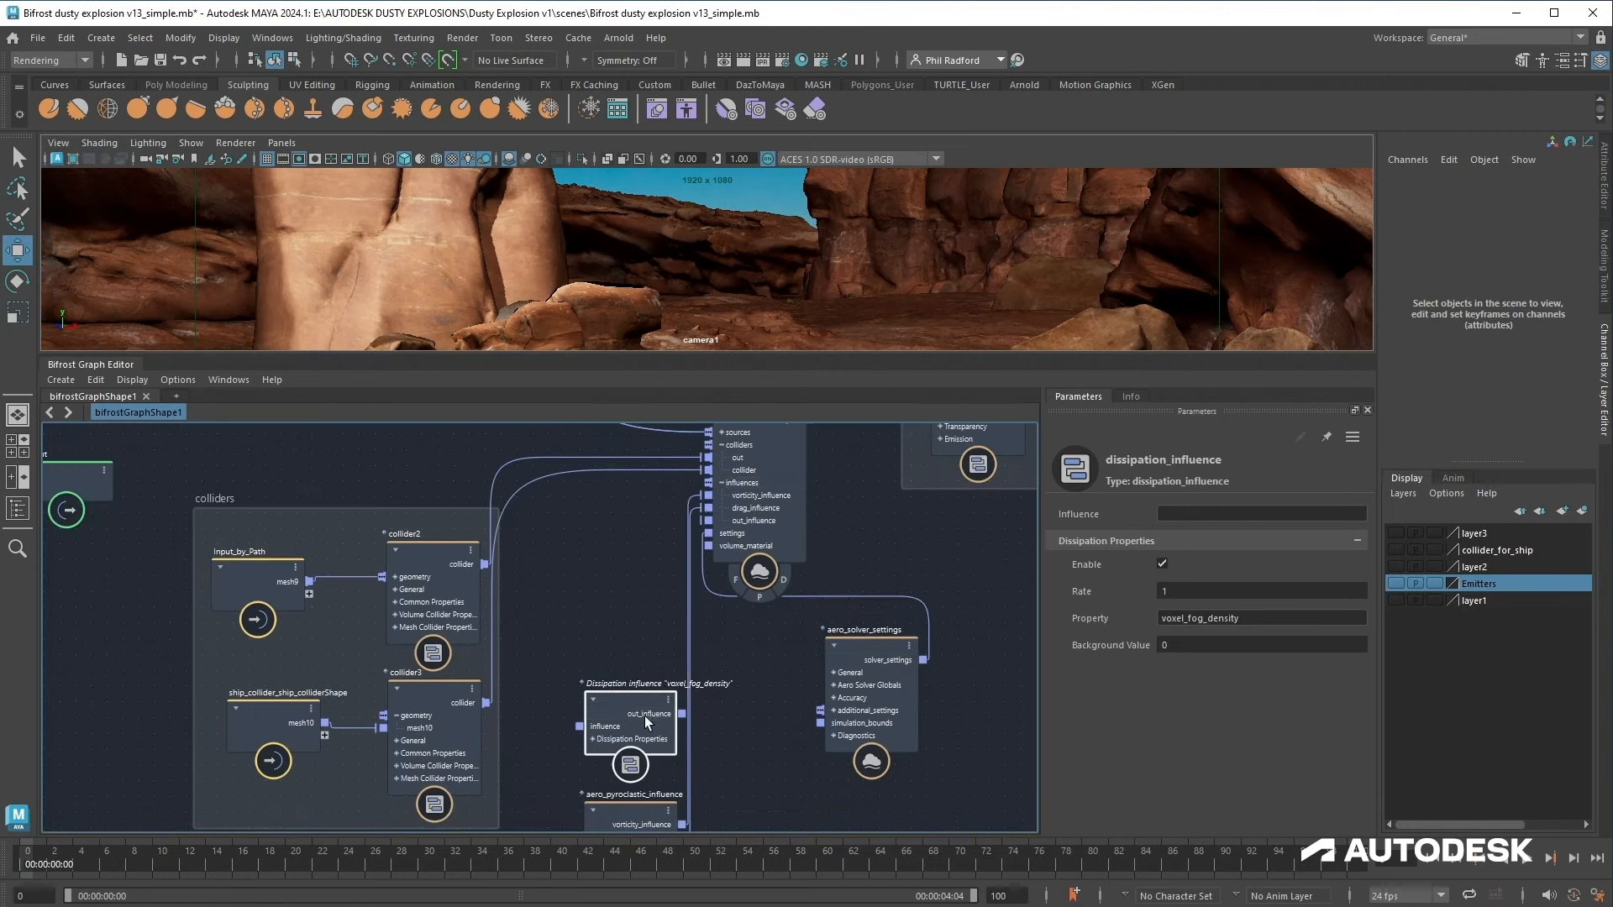
middle_click_drag(733, 760, 740, 564, "alt")
left_click_drag(561, 630, 661, 633)
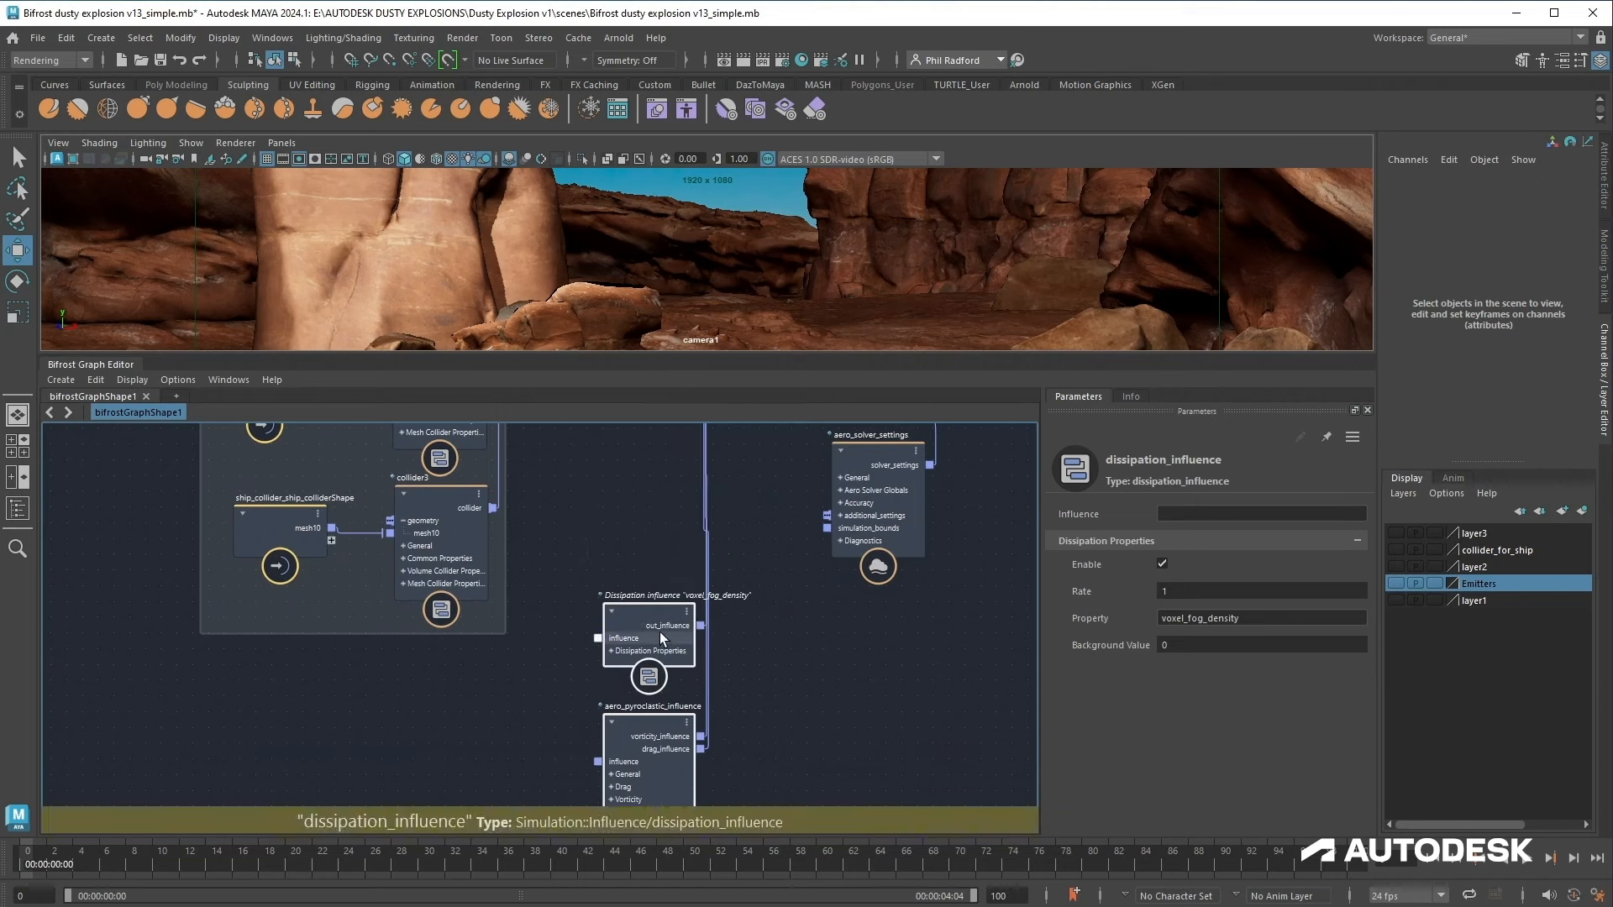
Step: Group the dissipation and pyroclastic influence nodes in a backdrop named influences
left_click(626, 769)
right_click(738, 630)
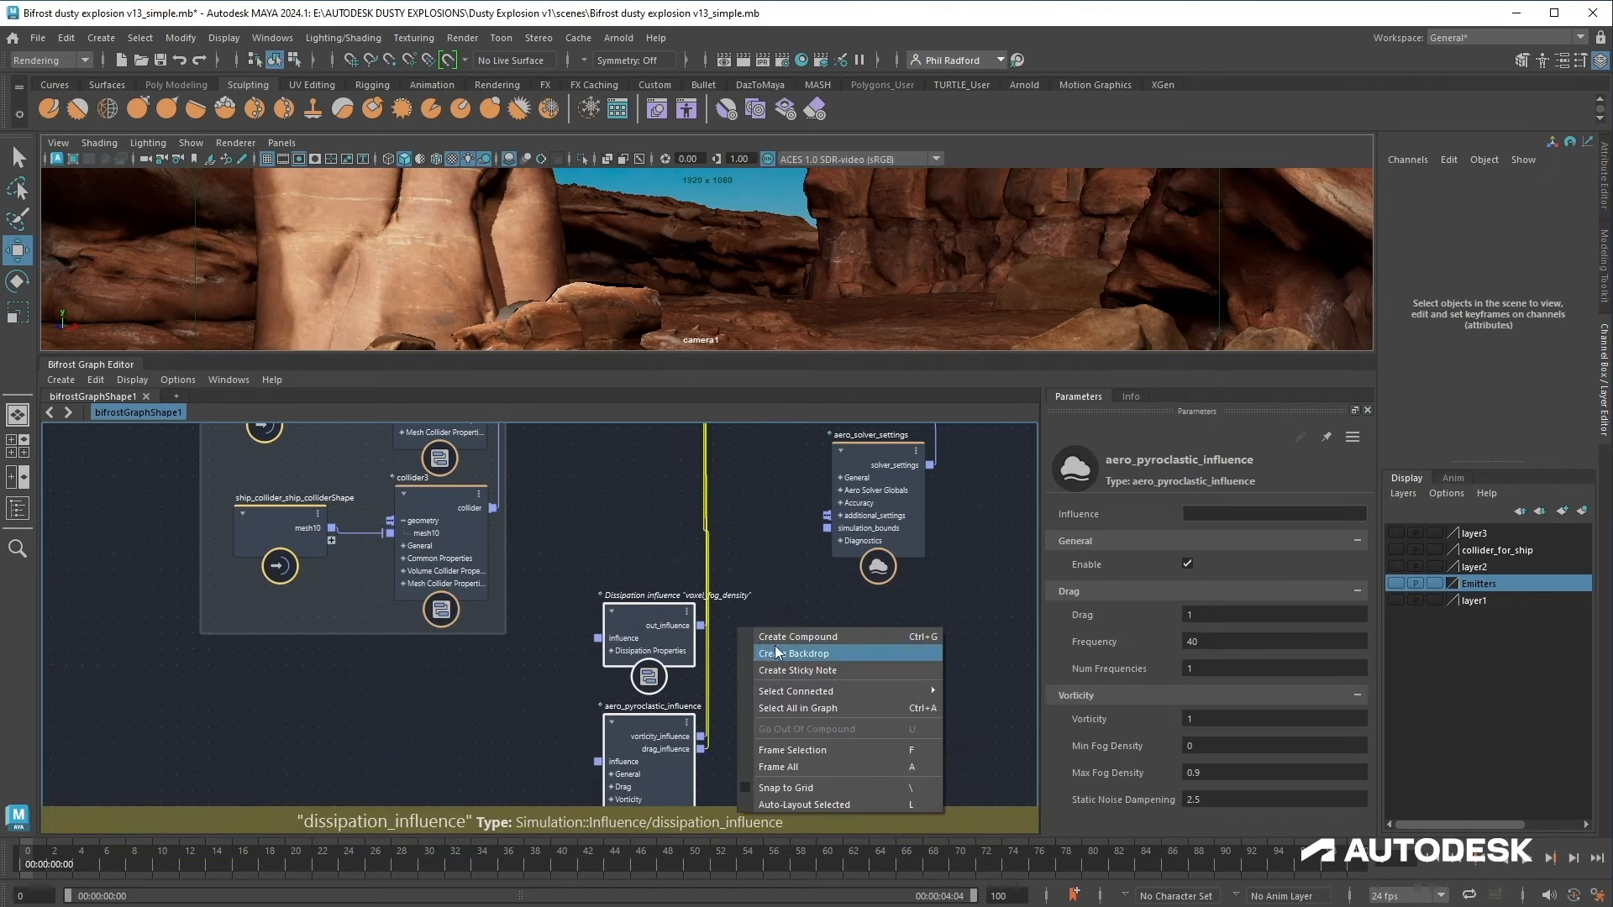
left_click(777, 653)
type("inf")
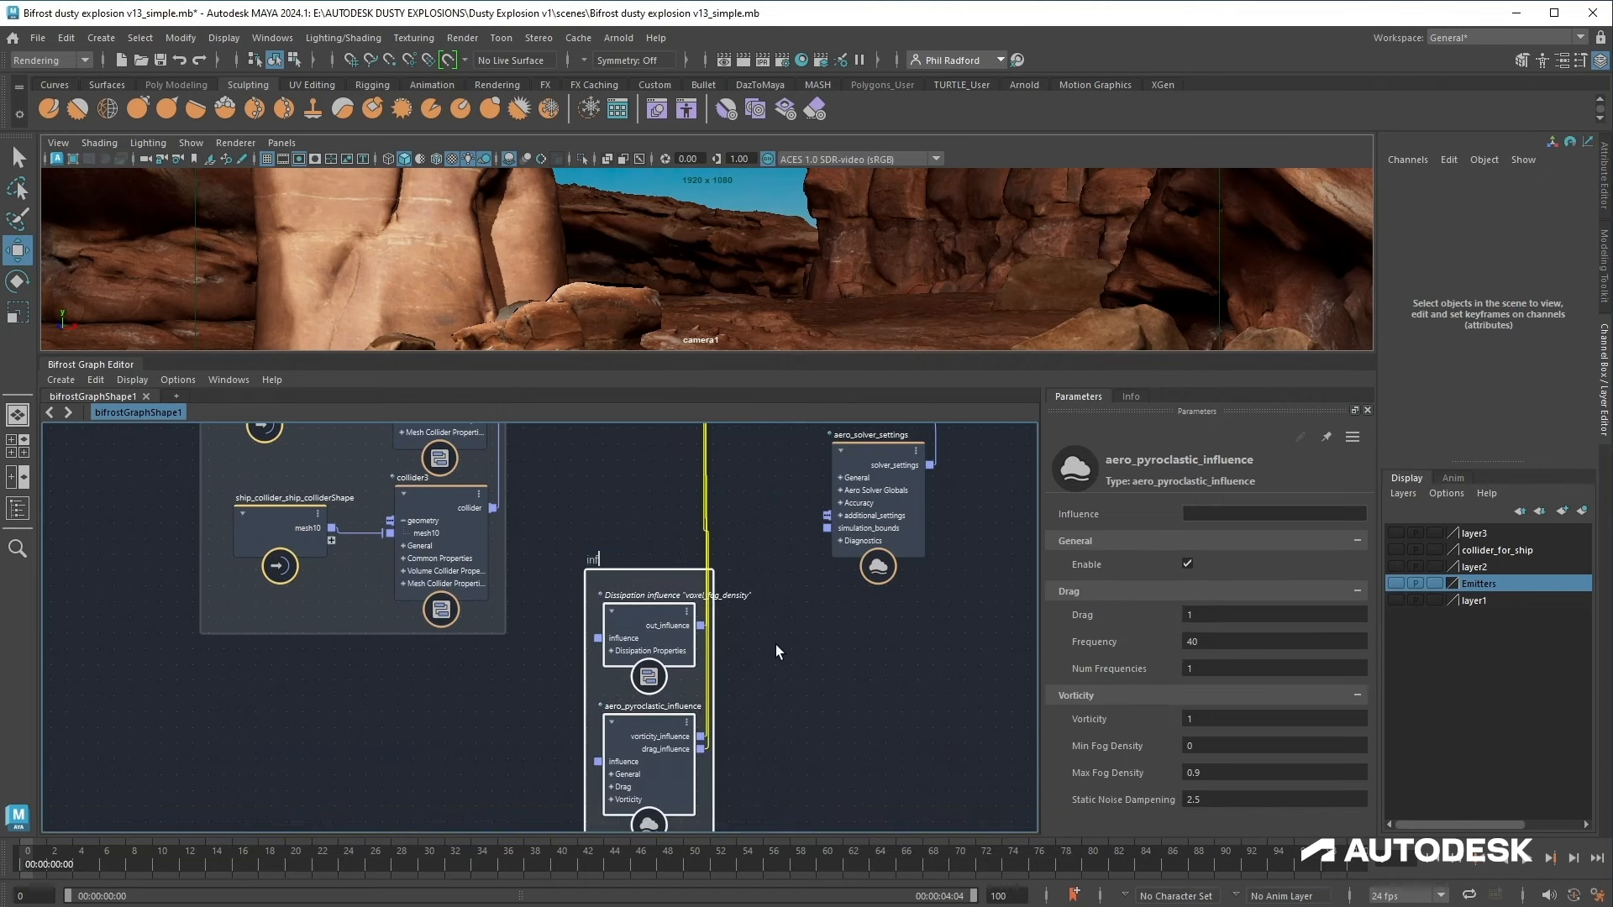
type("luences")
middle_click_drag(764, 721, 753, 642)
Step: Set the dissipation_influence Rate to 0.5
left_click(677, 581)
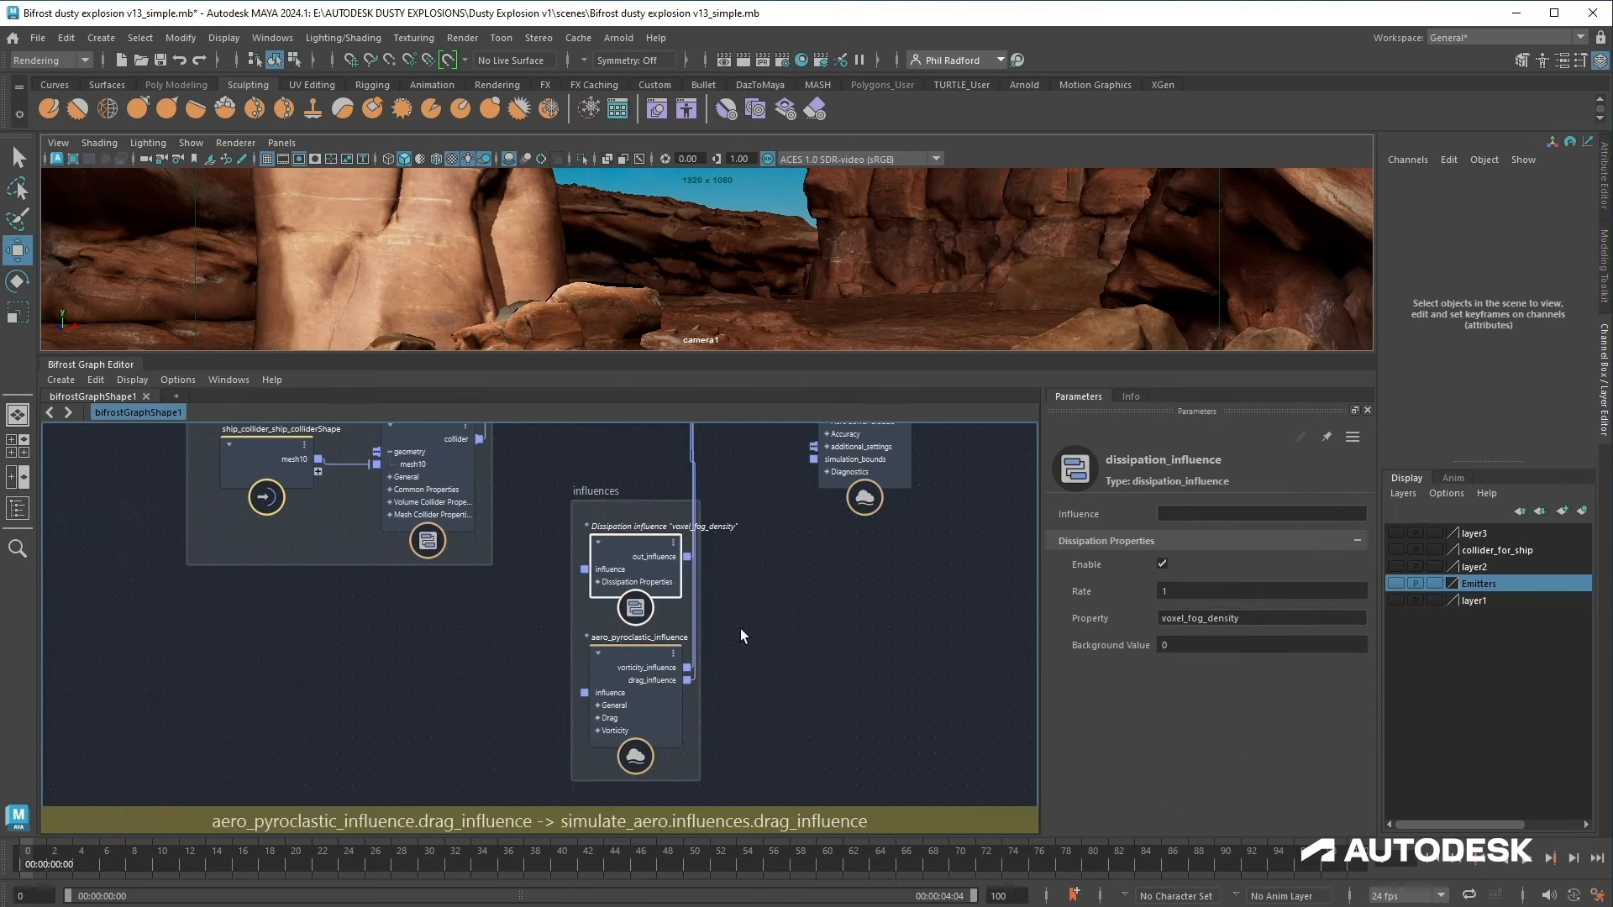
left_click(1235, 594)
type("0.5")
key("Return")
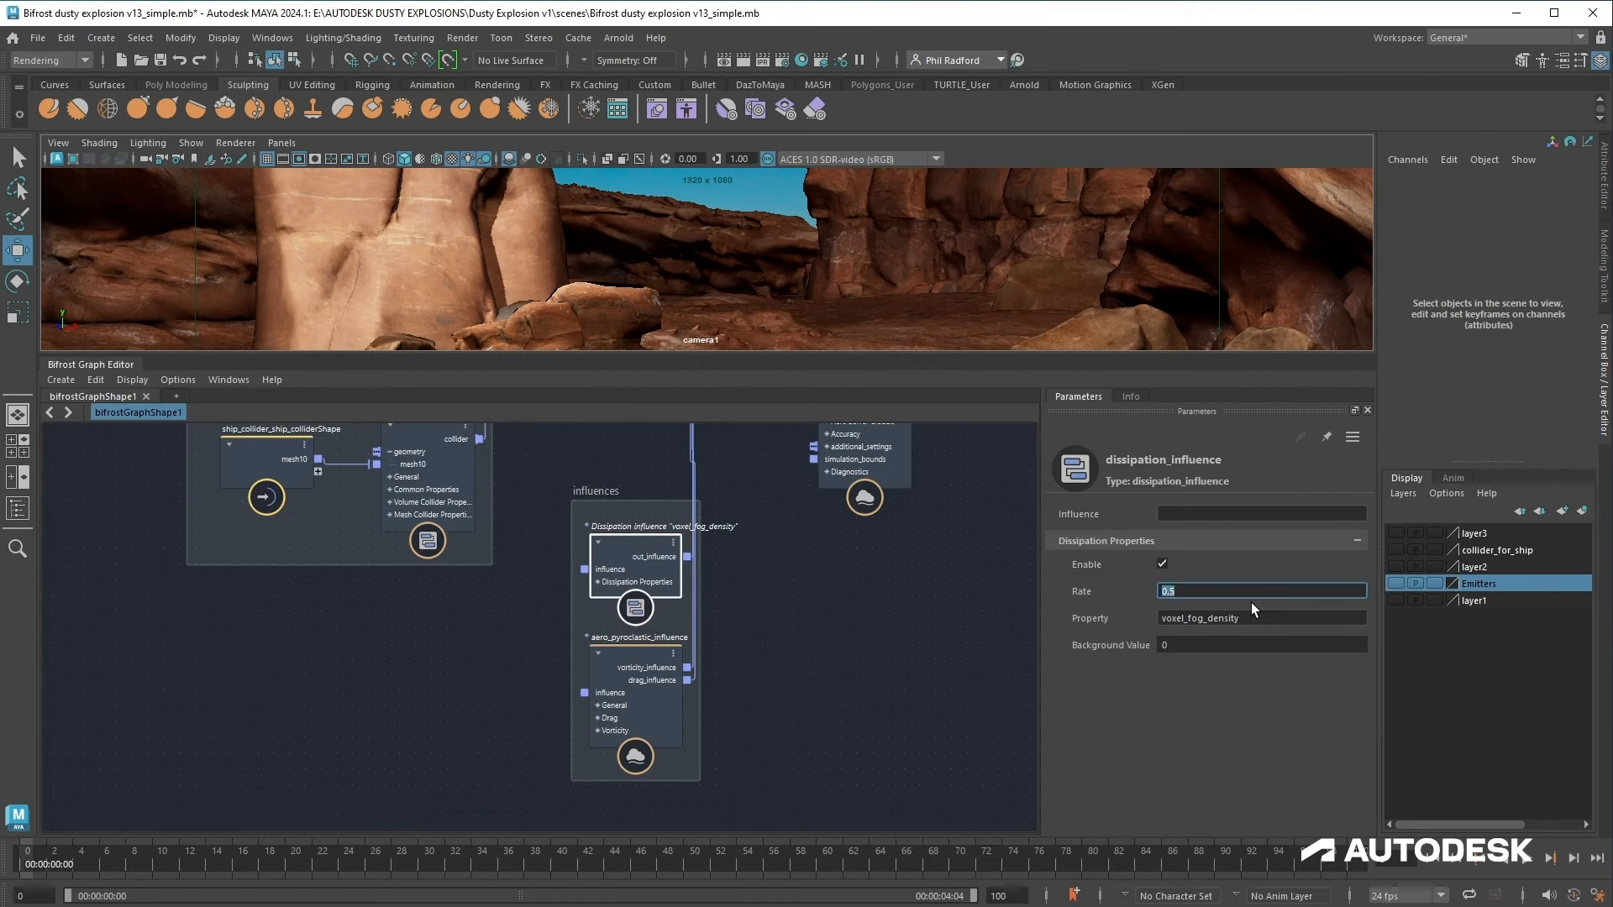
Step: Enlarge the viewport and play back the simulation to preview the dust
left_click(659, 679)
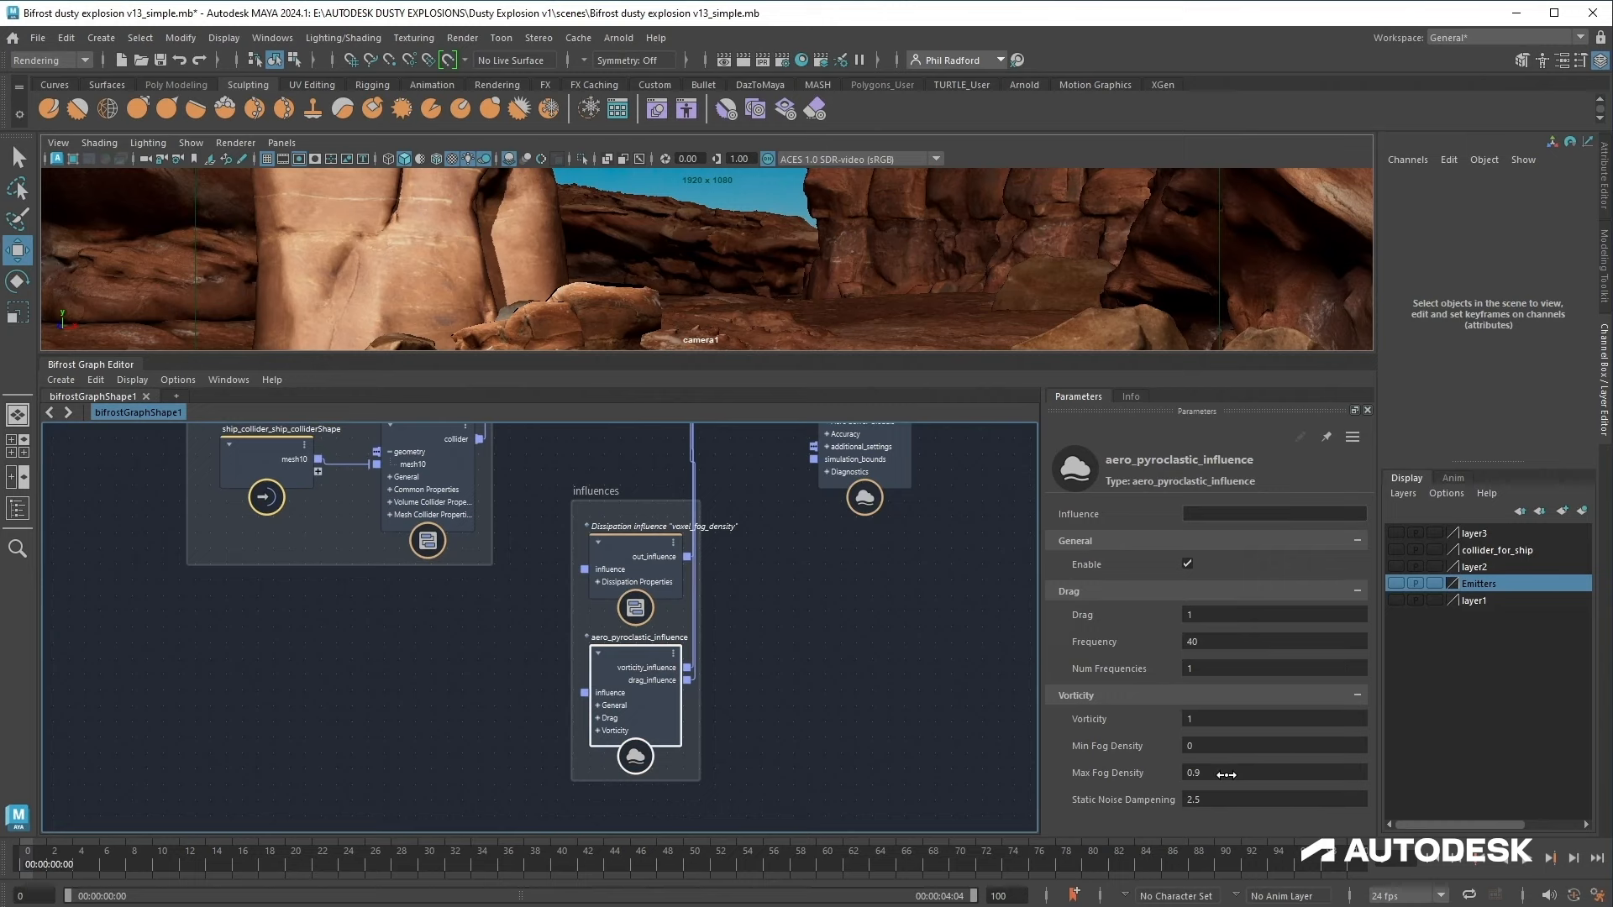
middle_click_drag(762, 568, 740, 813, "alt")
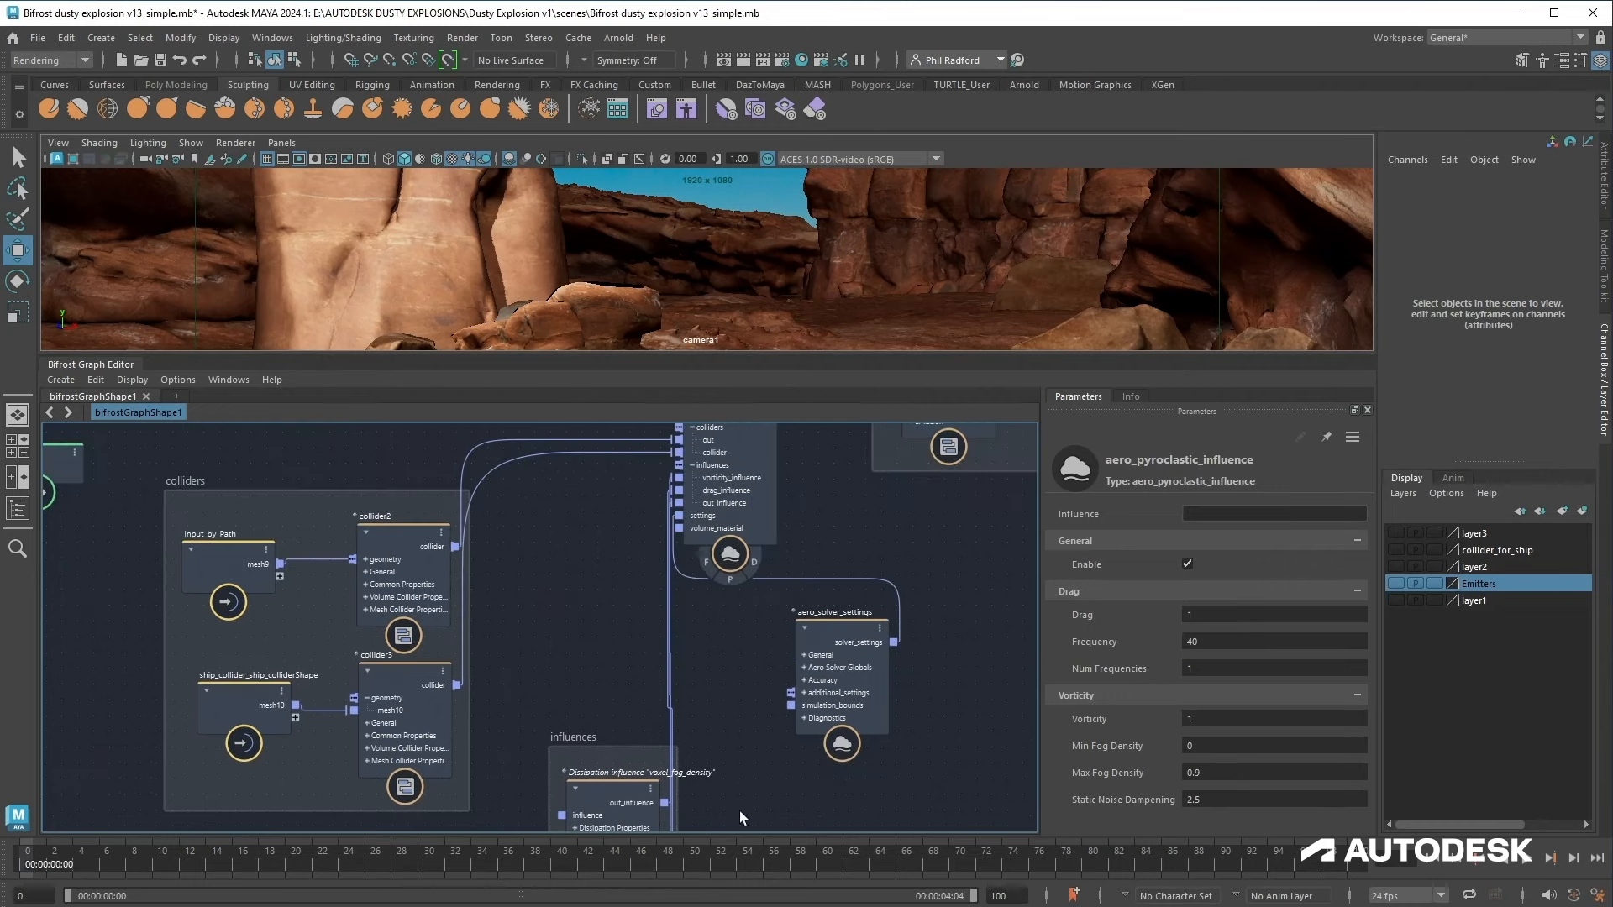
middle_click_drag(763, 676, 745, 790, "alt")
left_click_drag(805, 357, 805, 626)
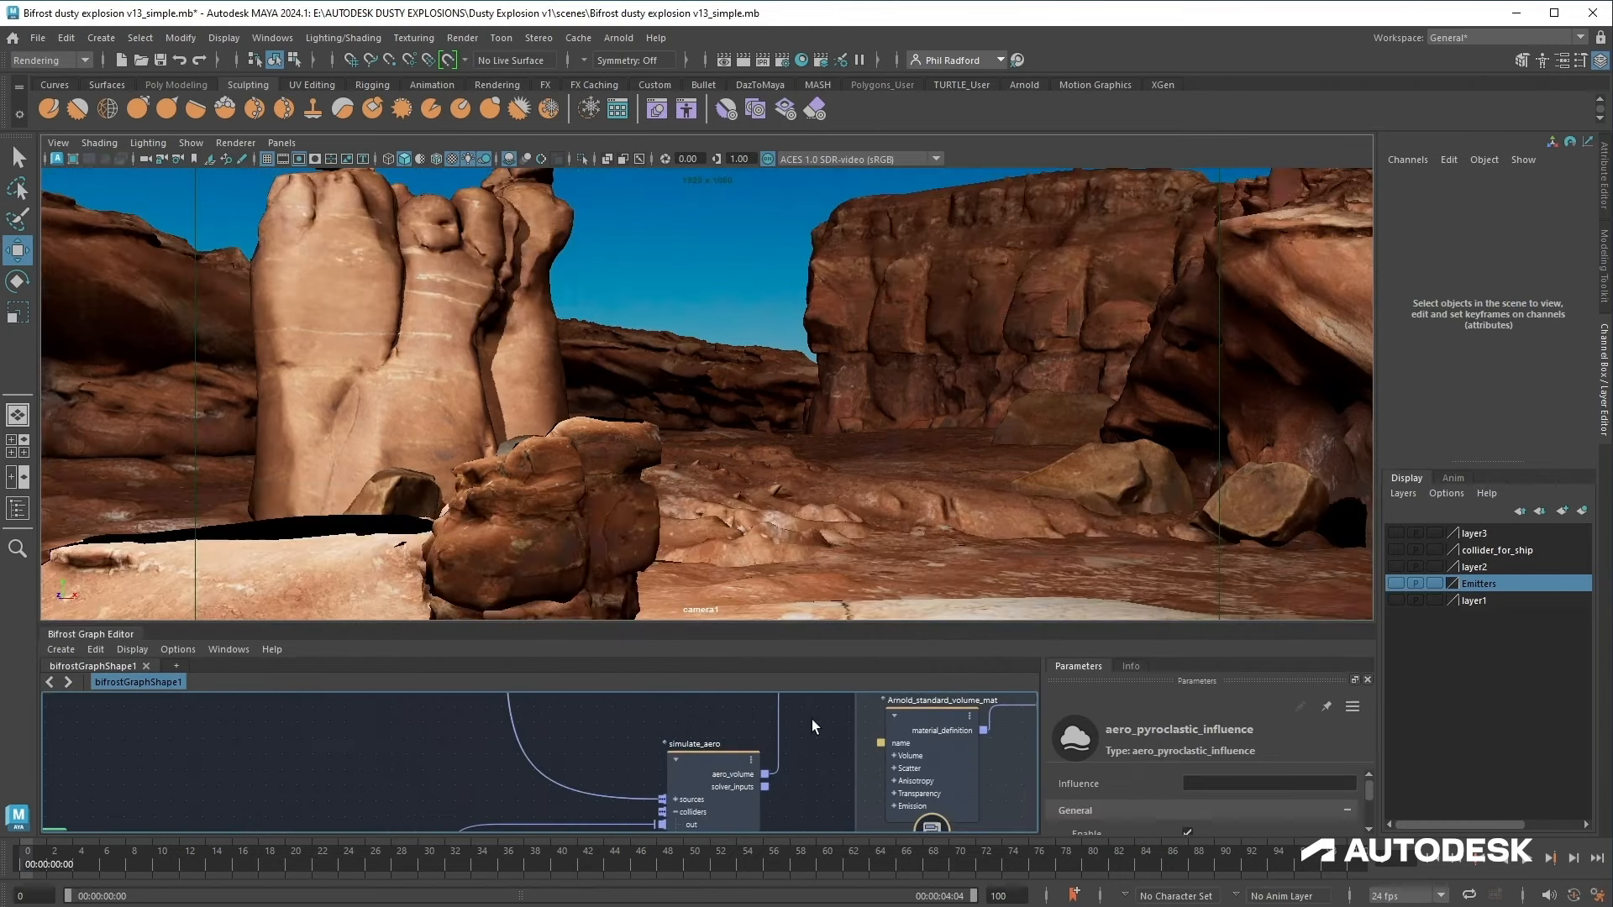
left_click(1527, 858)
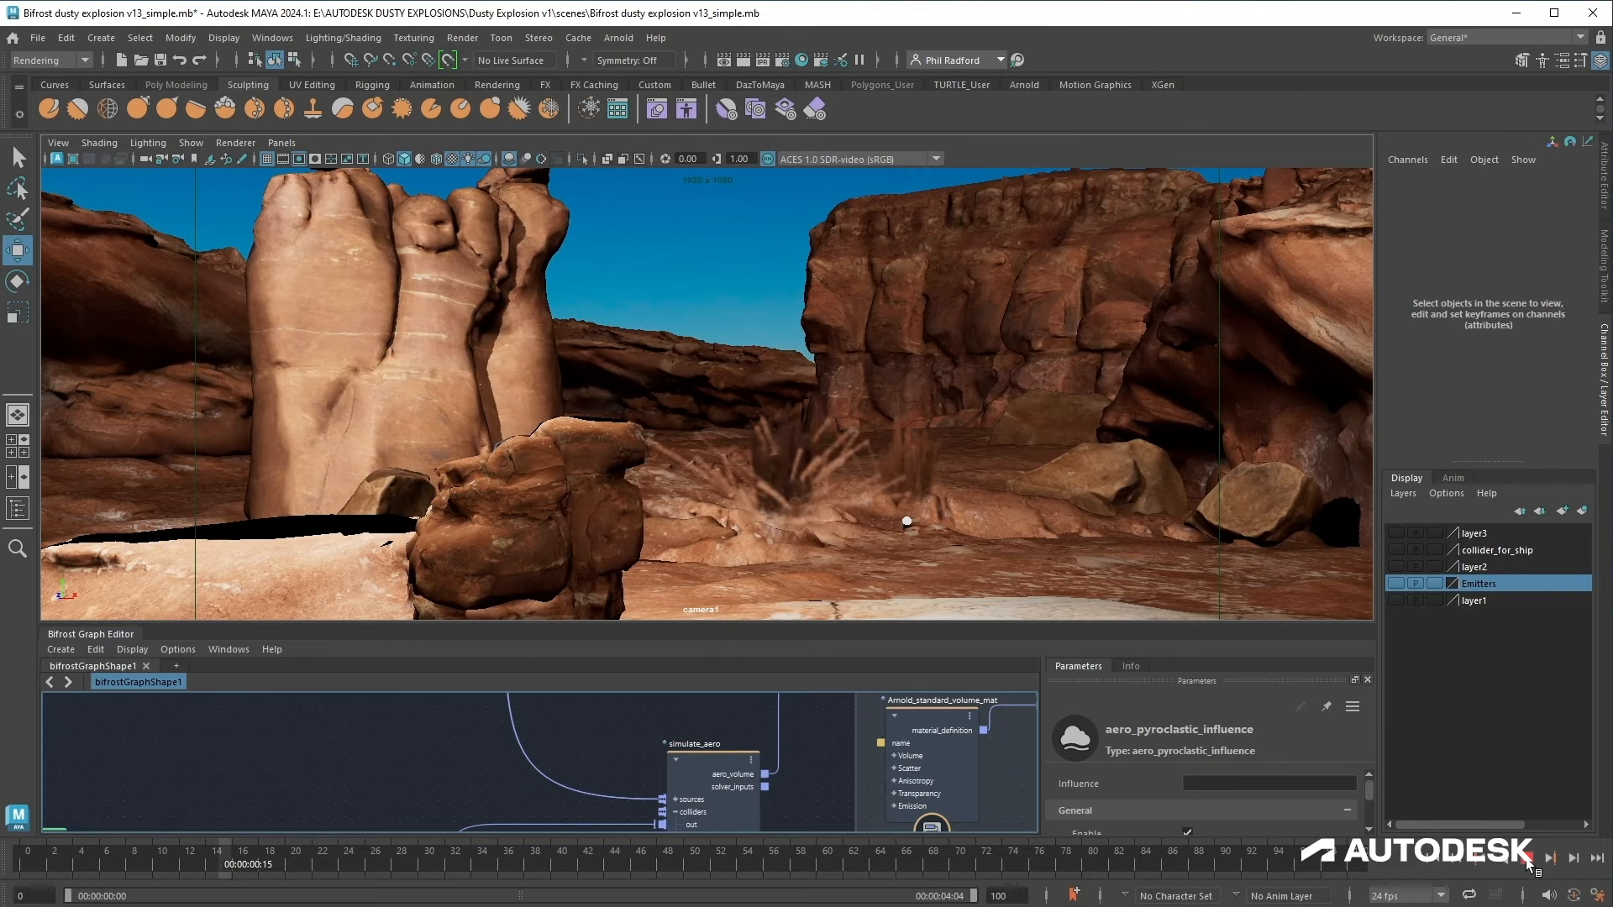
left_click(1528, 863)
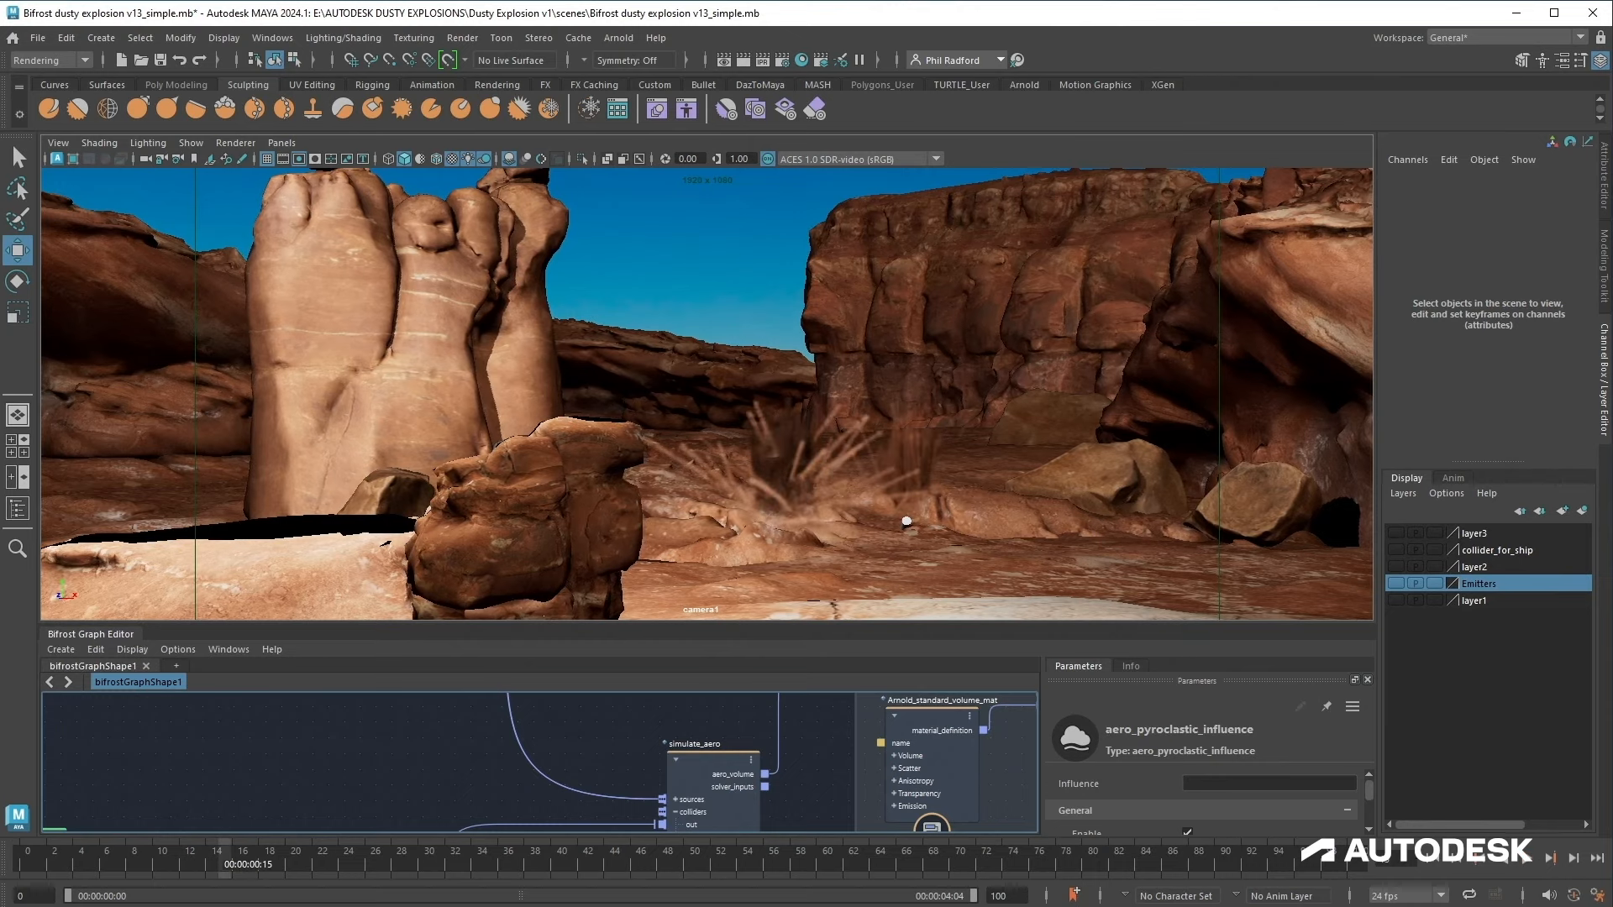
left_click(1434, 861)
Step: Add an aero_combustion_settings node to the solver settings' additional_settings input
left_click_drag(697, 626, 697, 357)
middle_click_drag(722, 769, 683, 558)
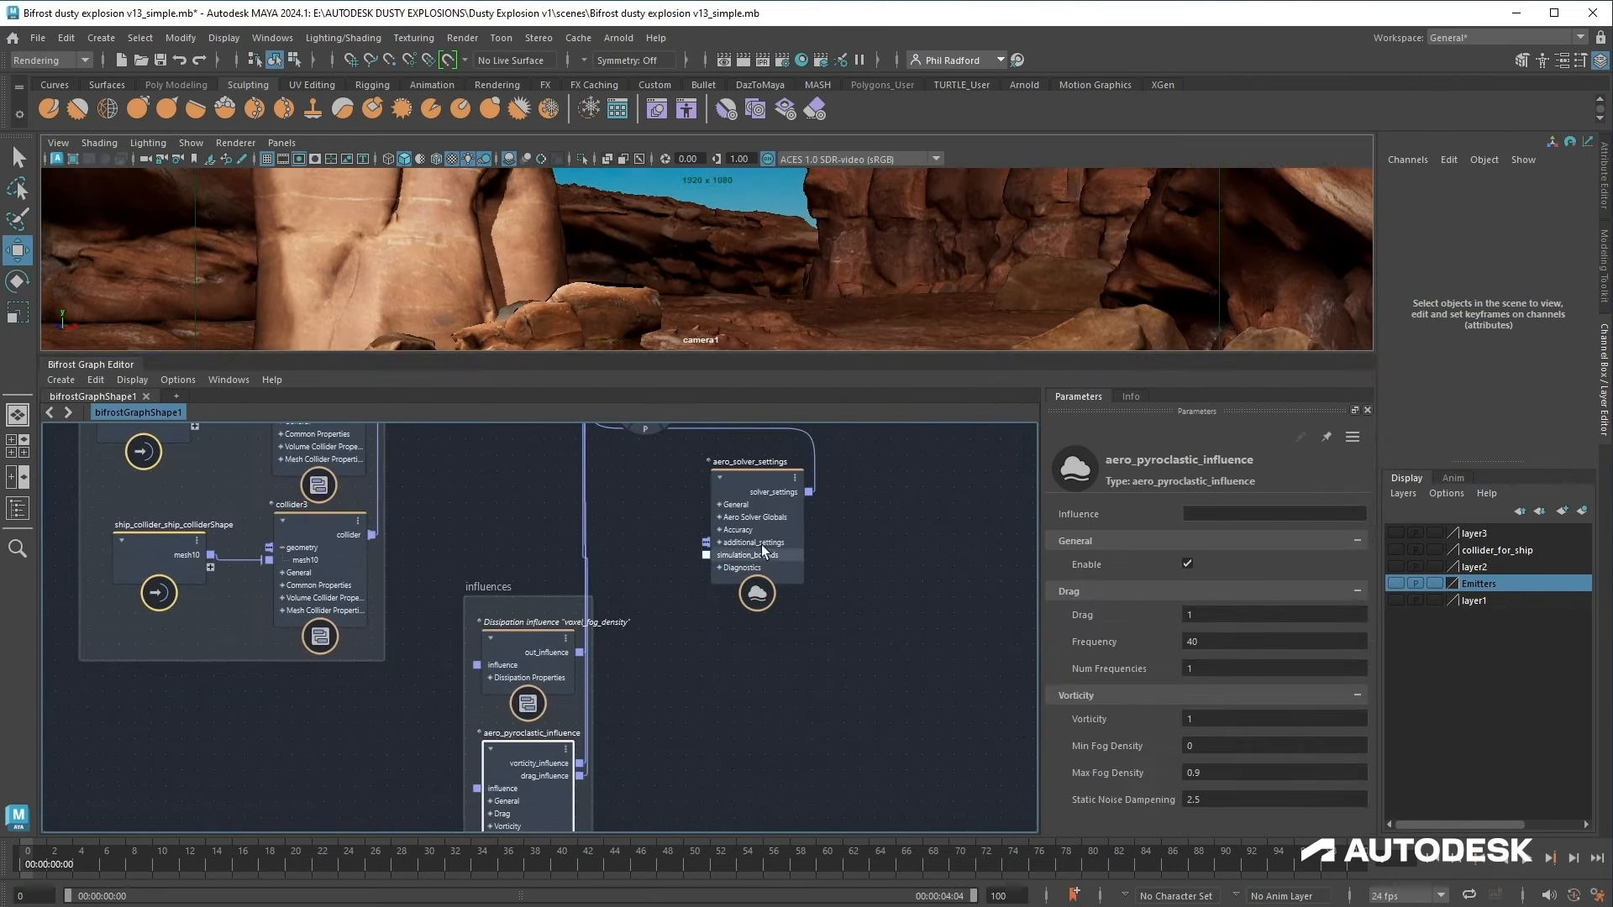
left_click(788, 581)
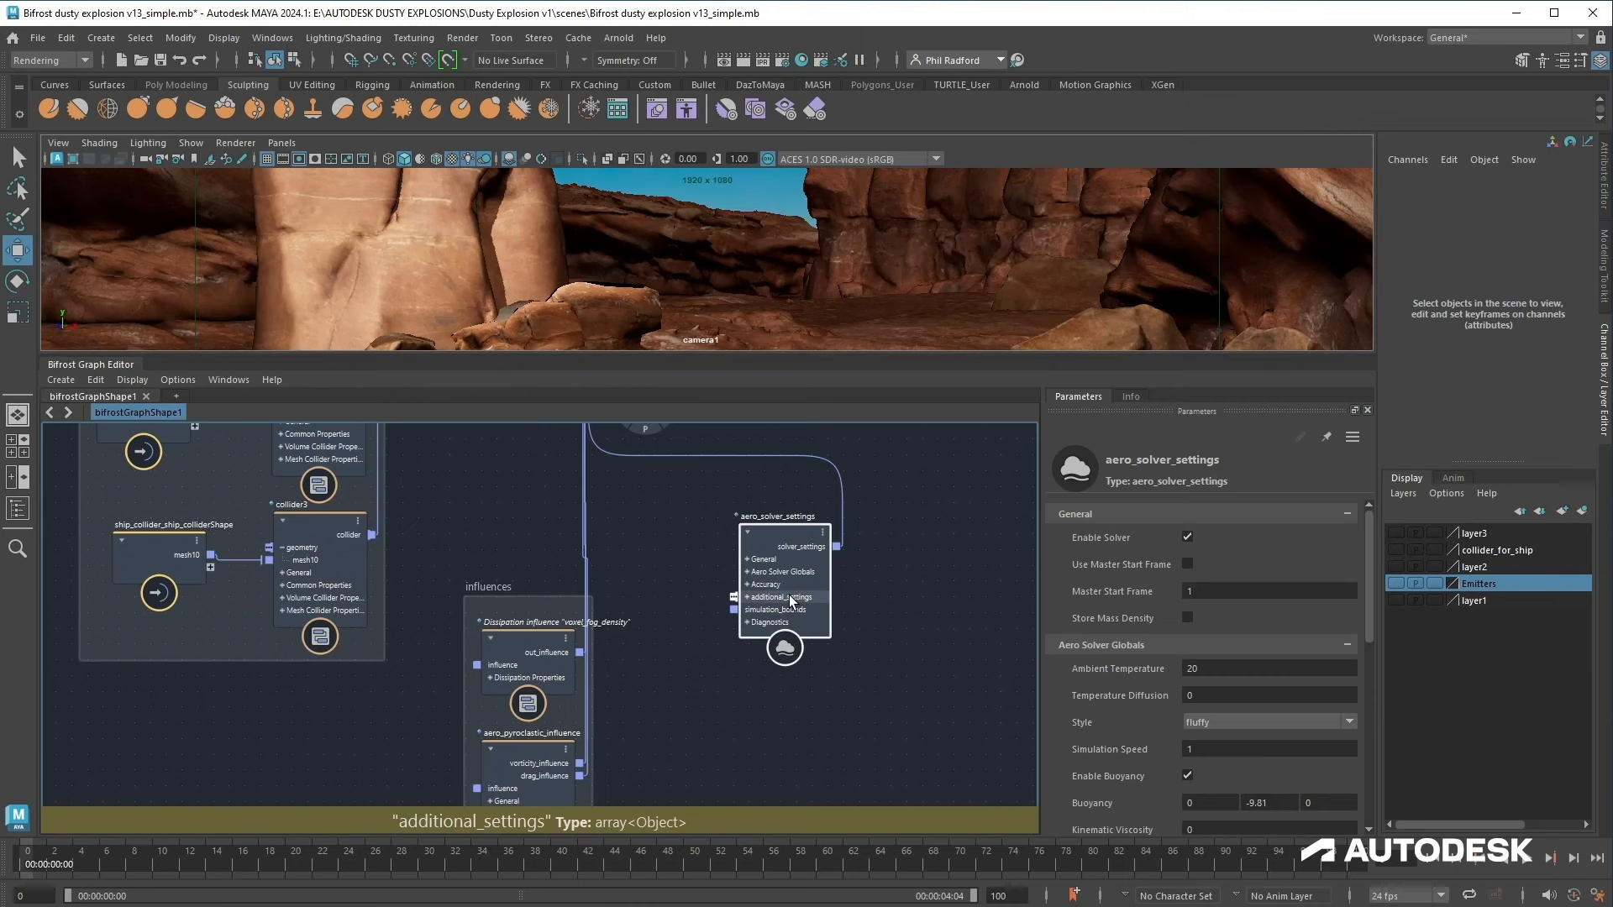
right_click(789, 595)
mouse_move(866, 643)
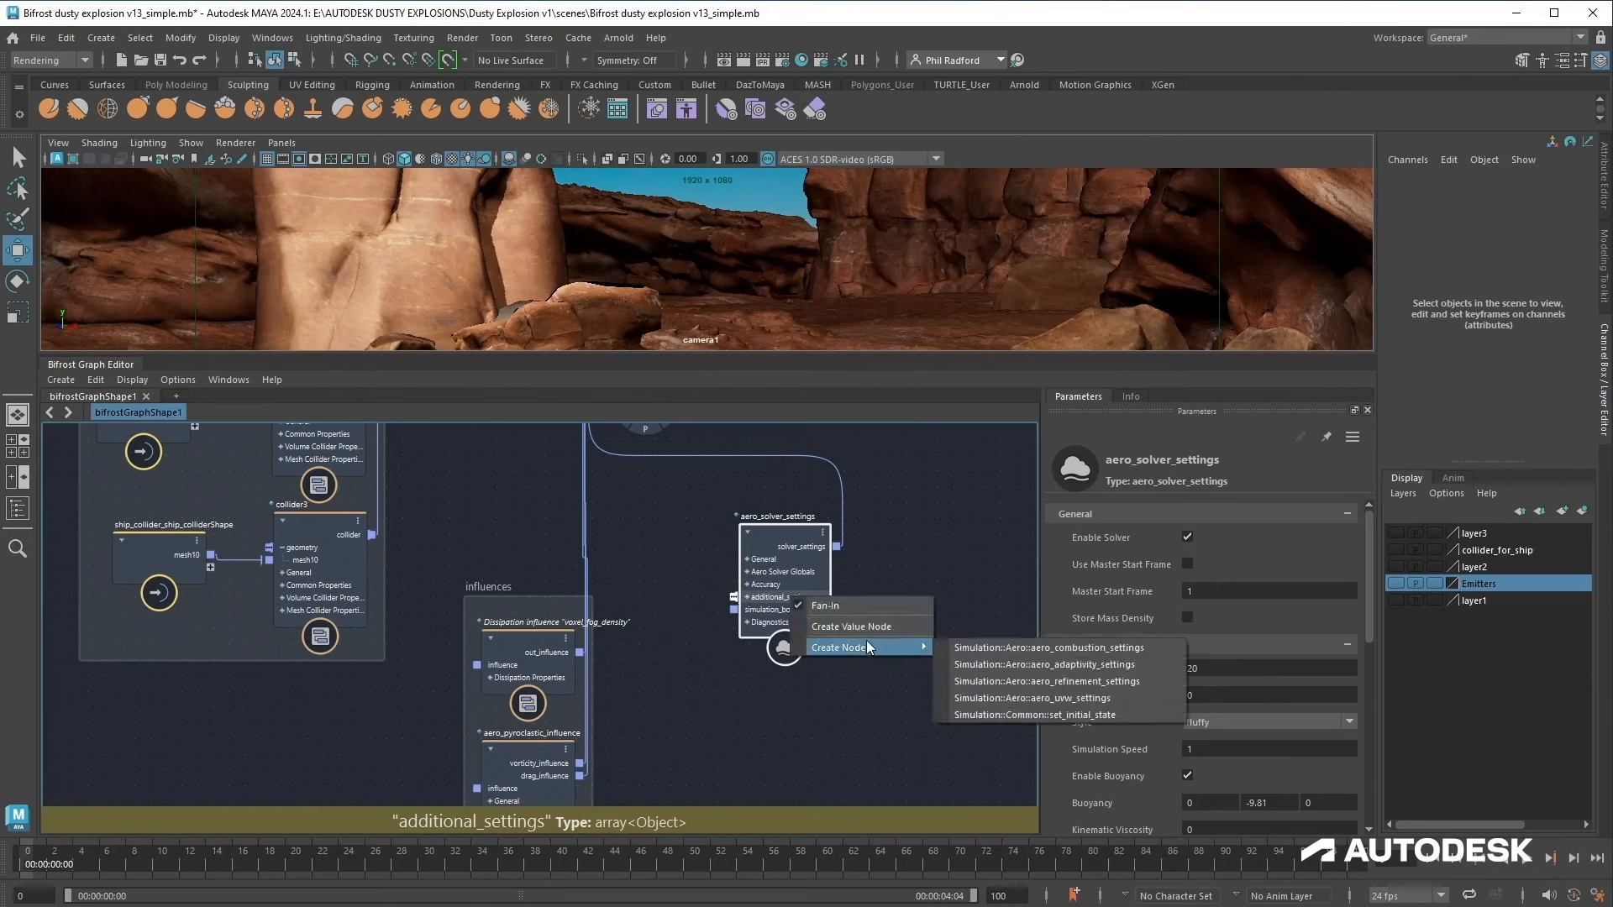
left_click(1019, 645)
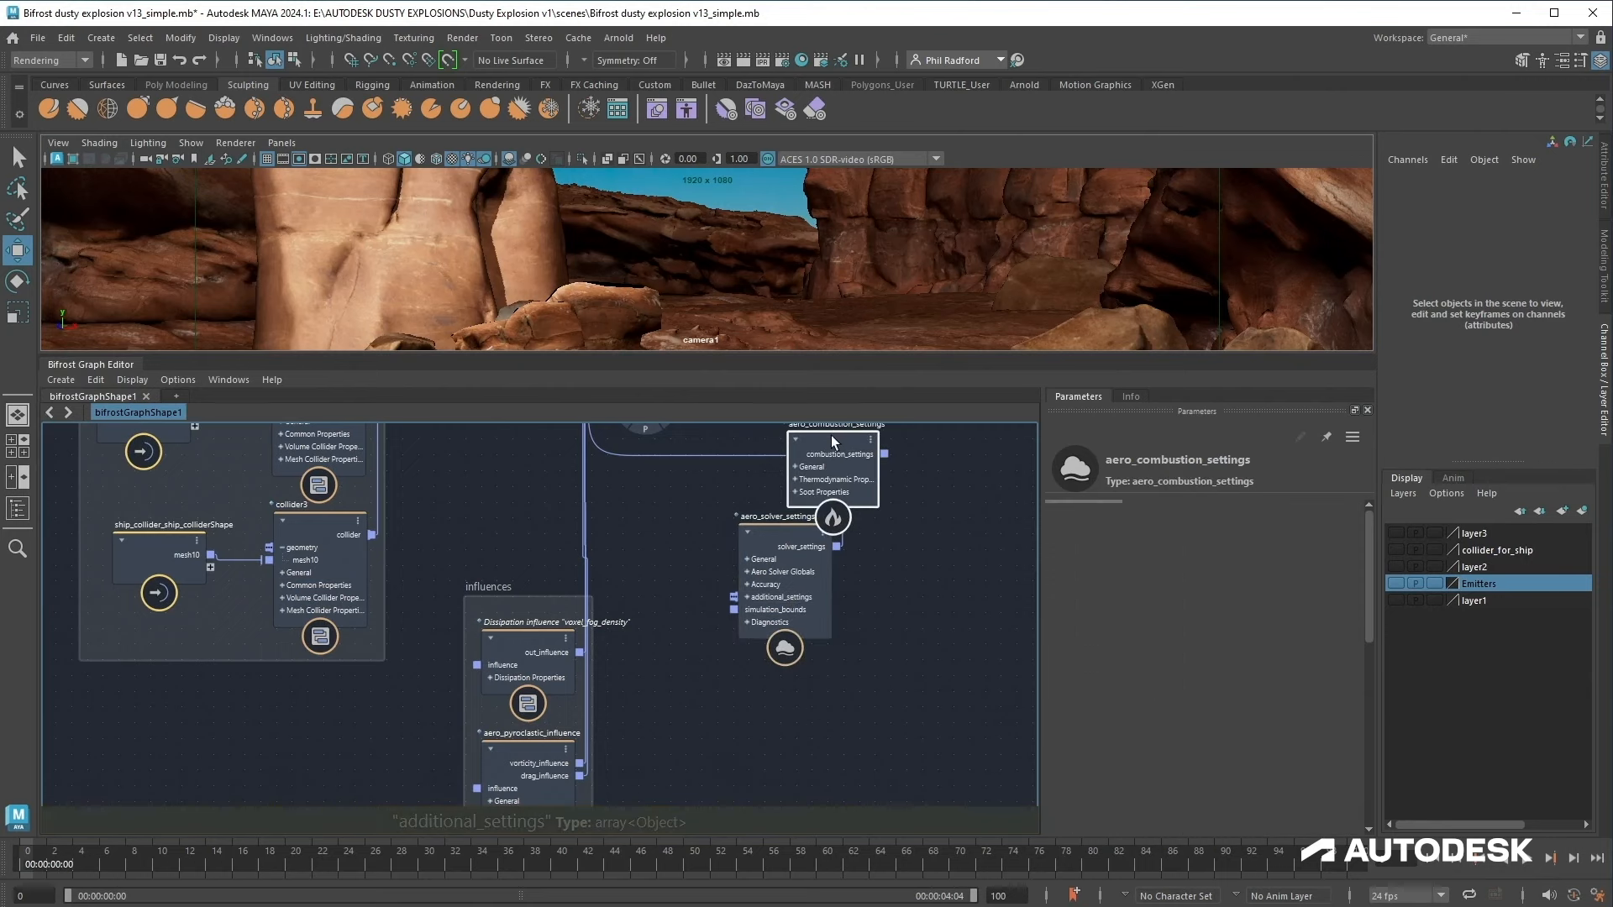
Step: Set the combustion settings' Expansion Scale to 0.3 and Radiative Heating to 0
left_click_drag(832, 445, 780, 763)
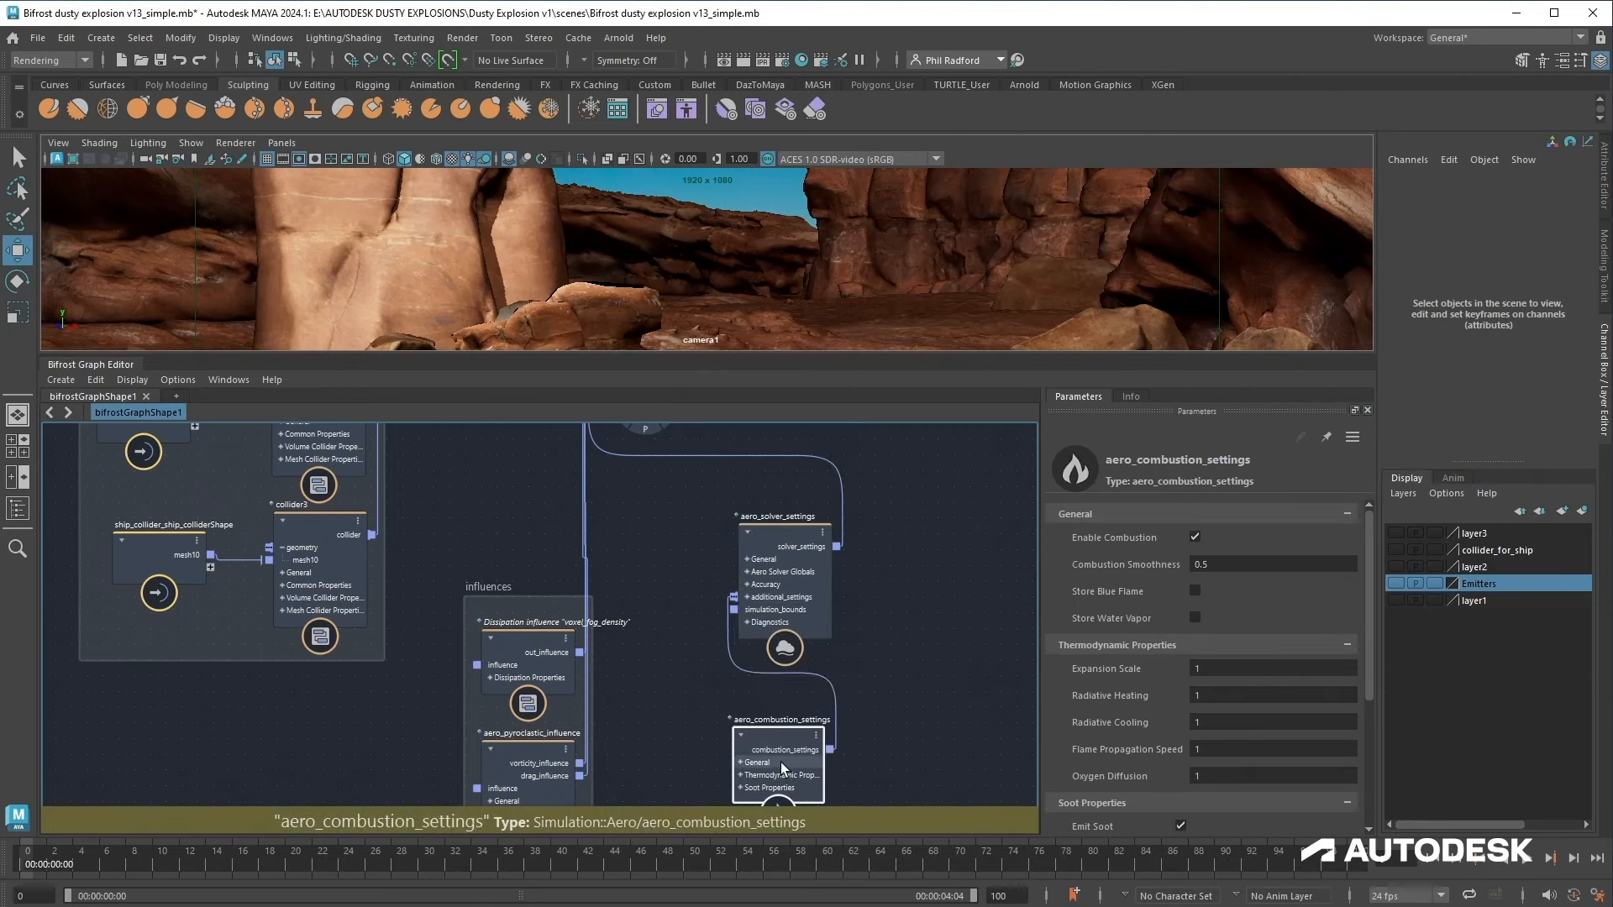
left_click(1220, 666)
type("0.3")
left_click(1237, 694)
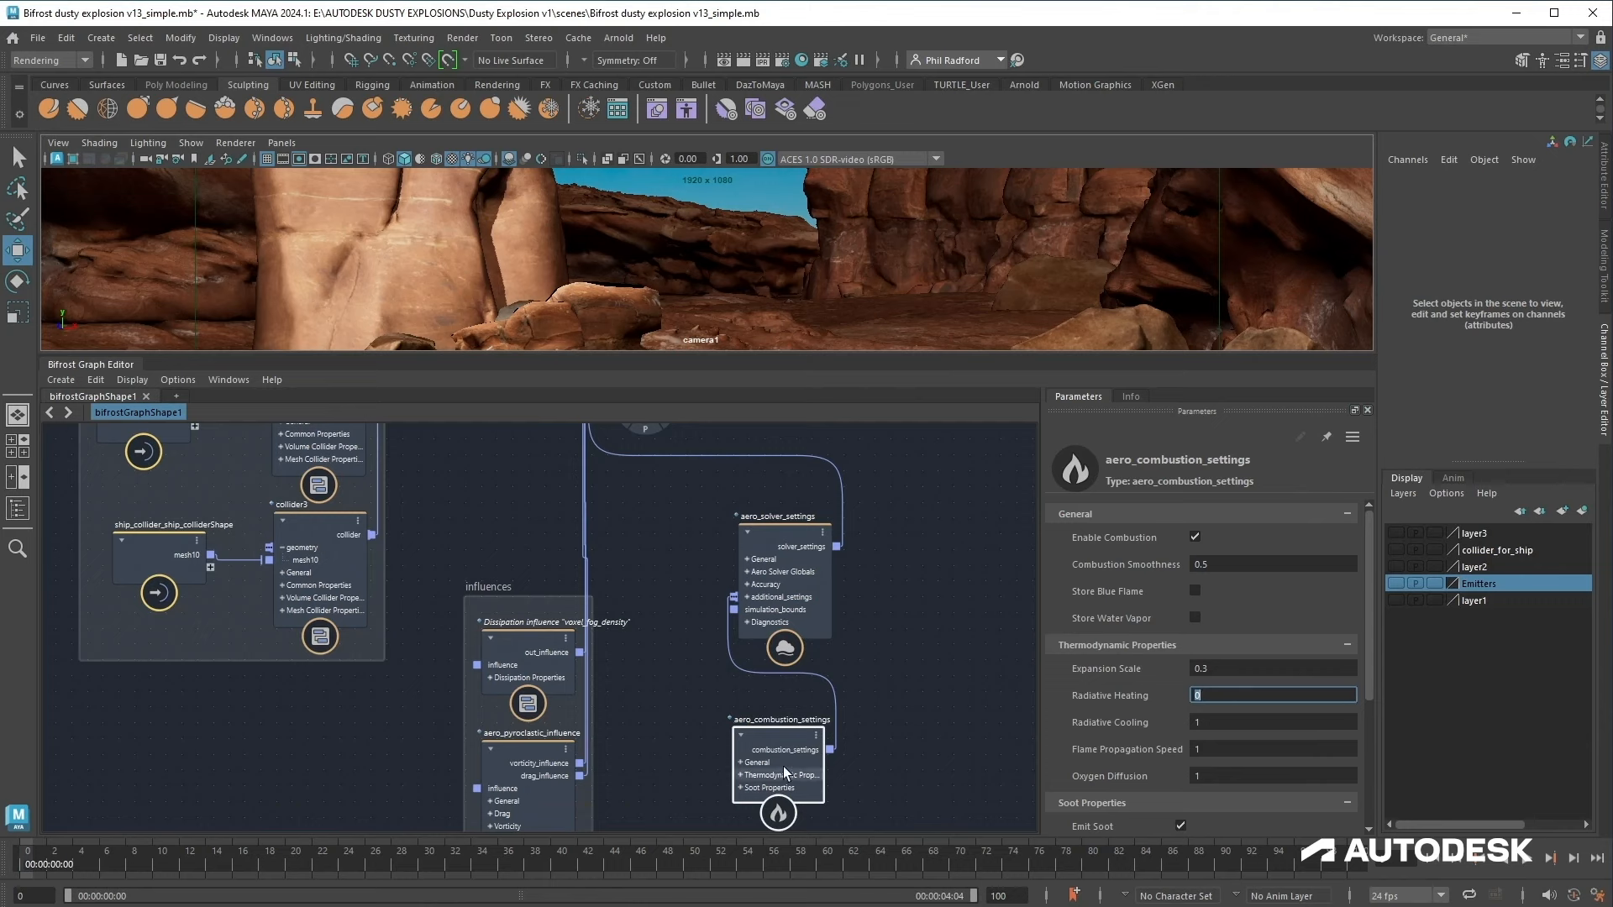
left_click_drag(780, 763, 775, 760)
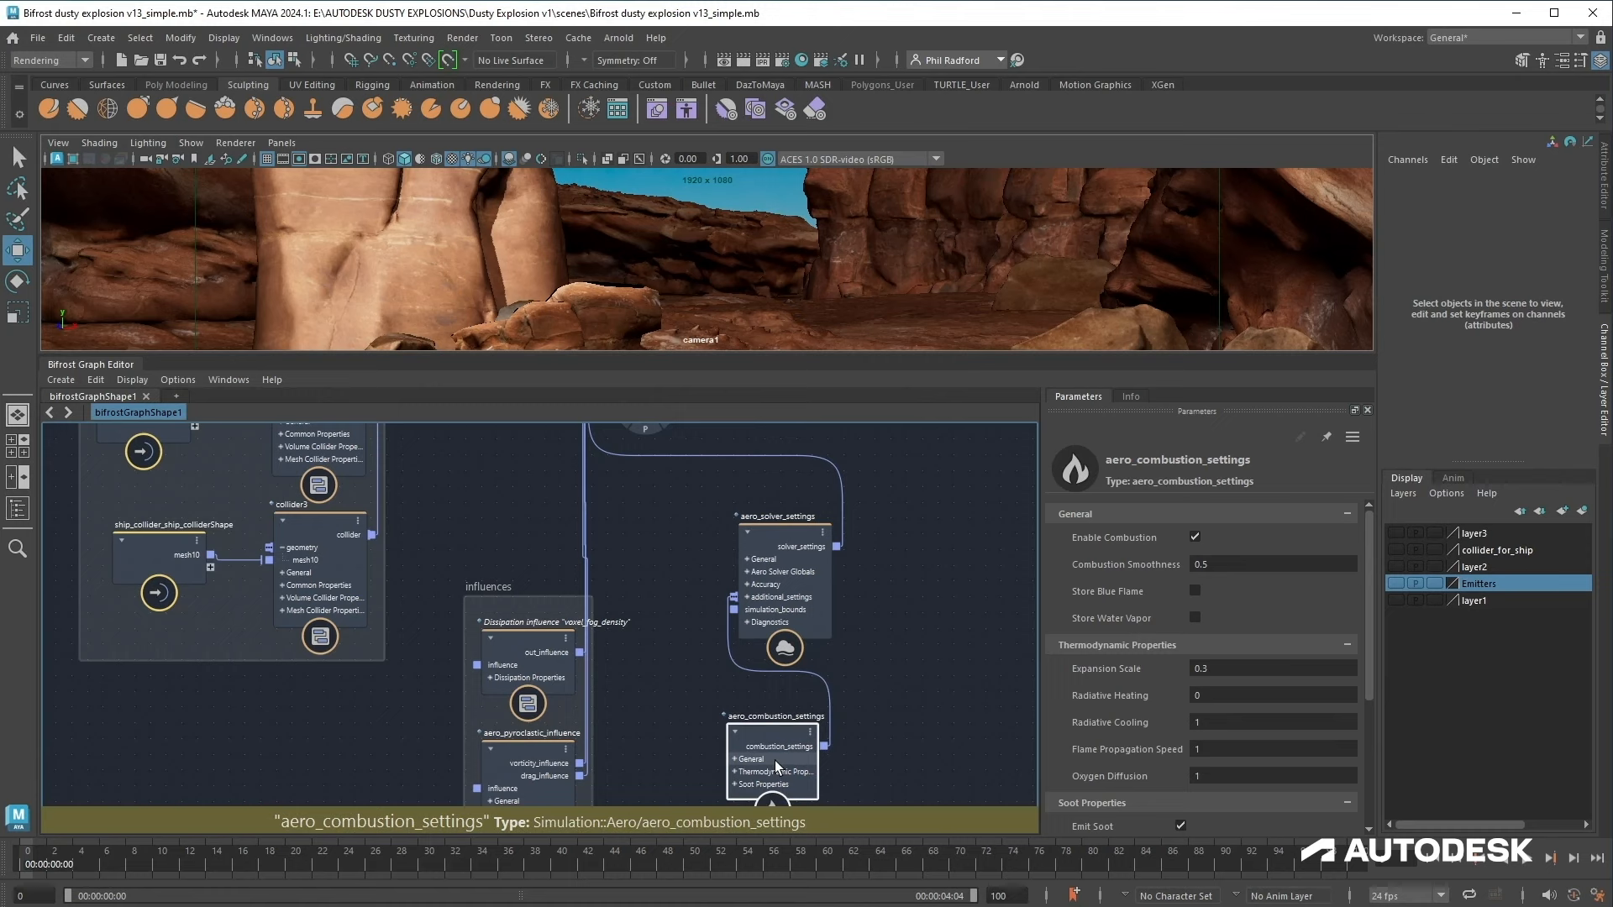
Step: Add a source_fuel node to the trails source_air's additional_properties input
middle_click_drag(923, 625, 1065, 666, "alt")
middle_click_drag(446, 750, 547, 785, "alt")
middle_click_drag(746, 544, 758, 724, "alt")
middle_click_drag(676, 512, 767, 779, "alt")
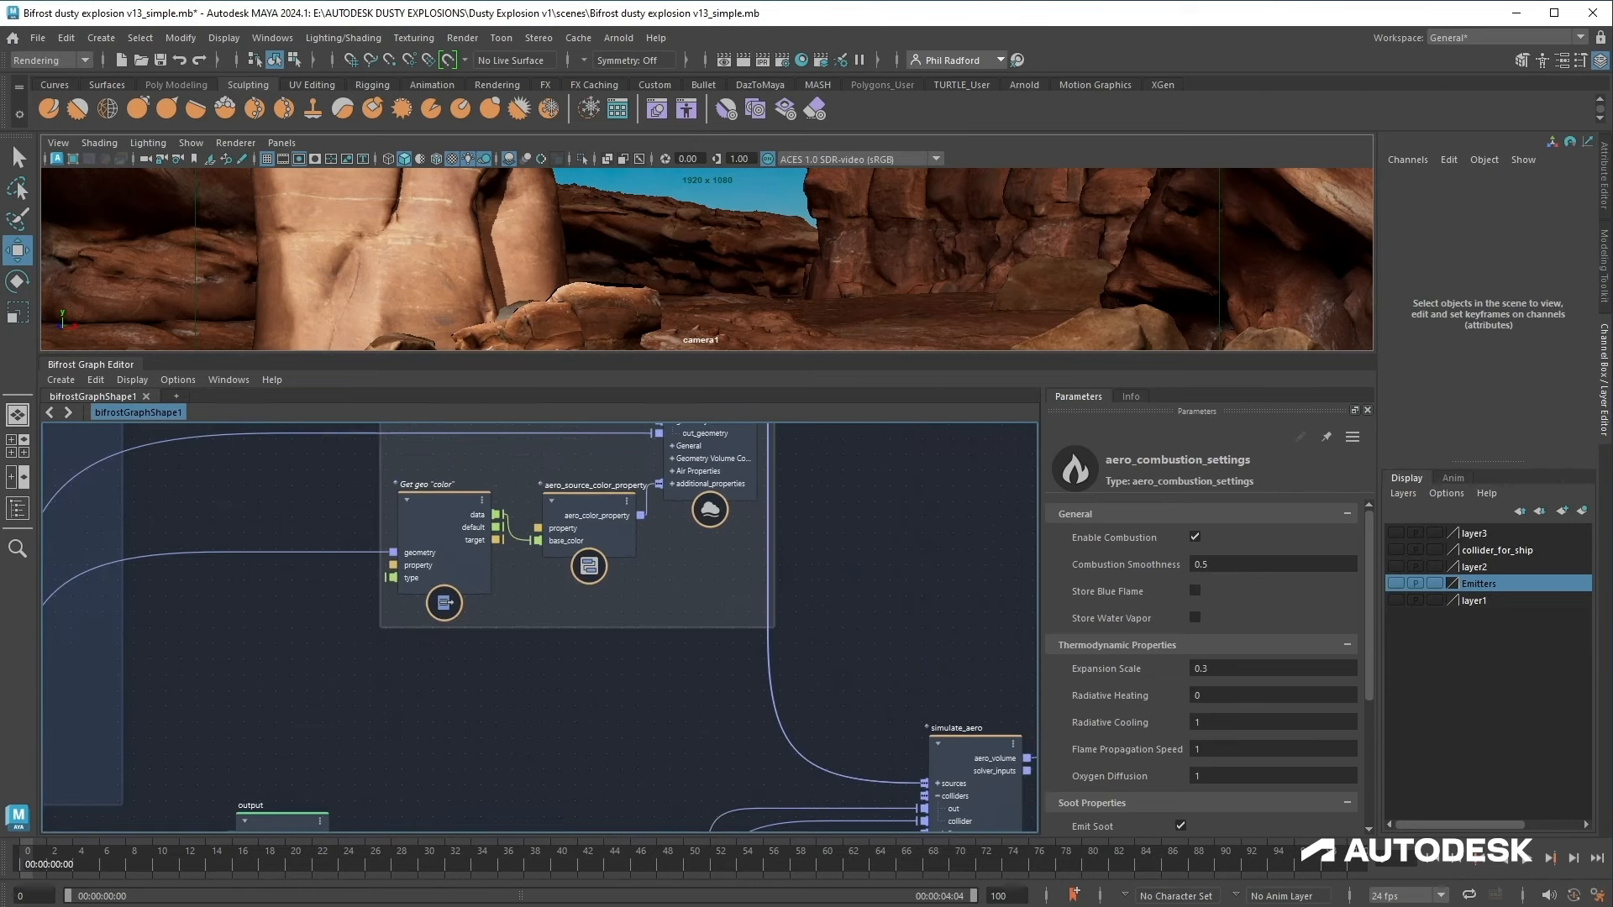
middle_click_drag(690, 673, 746, 767, "alt")
right_click(770, 590)
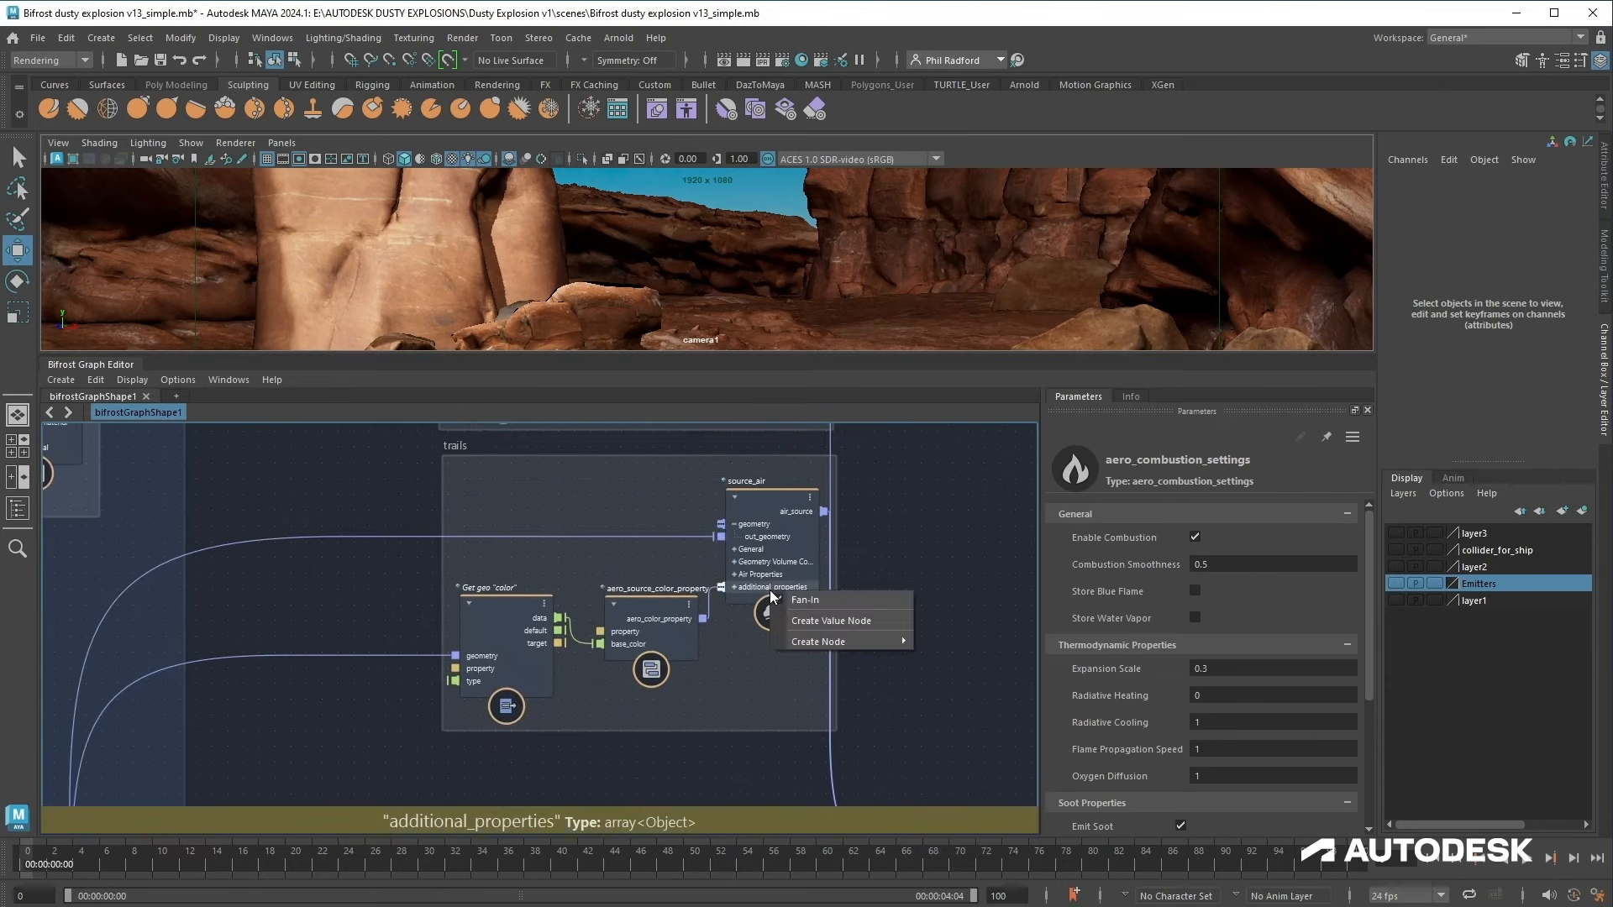
mouse_move(825, 639)
left_click(985, 660)
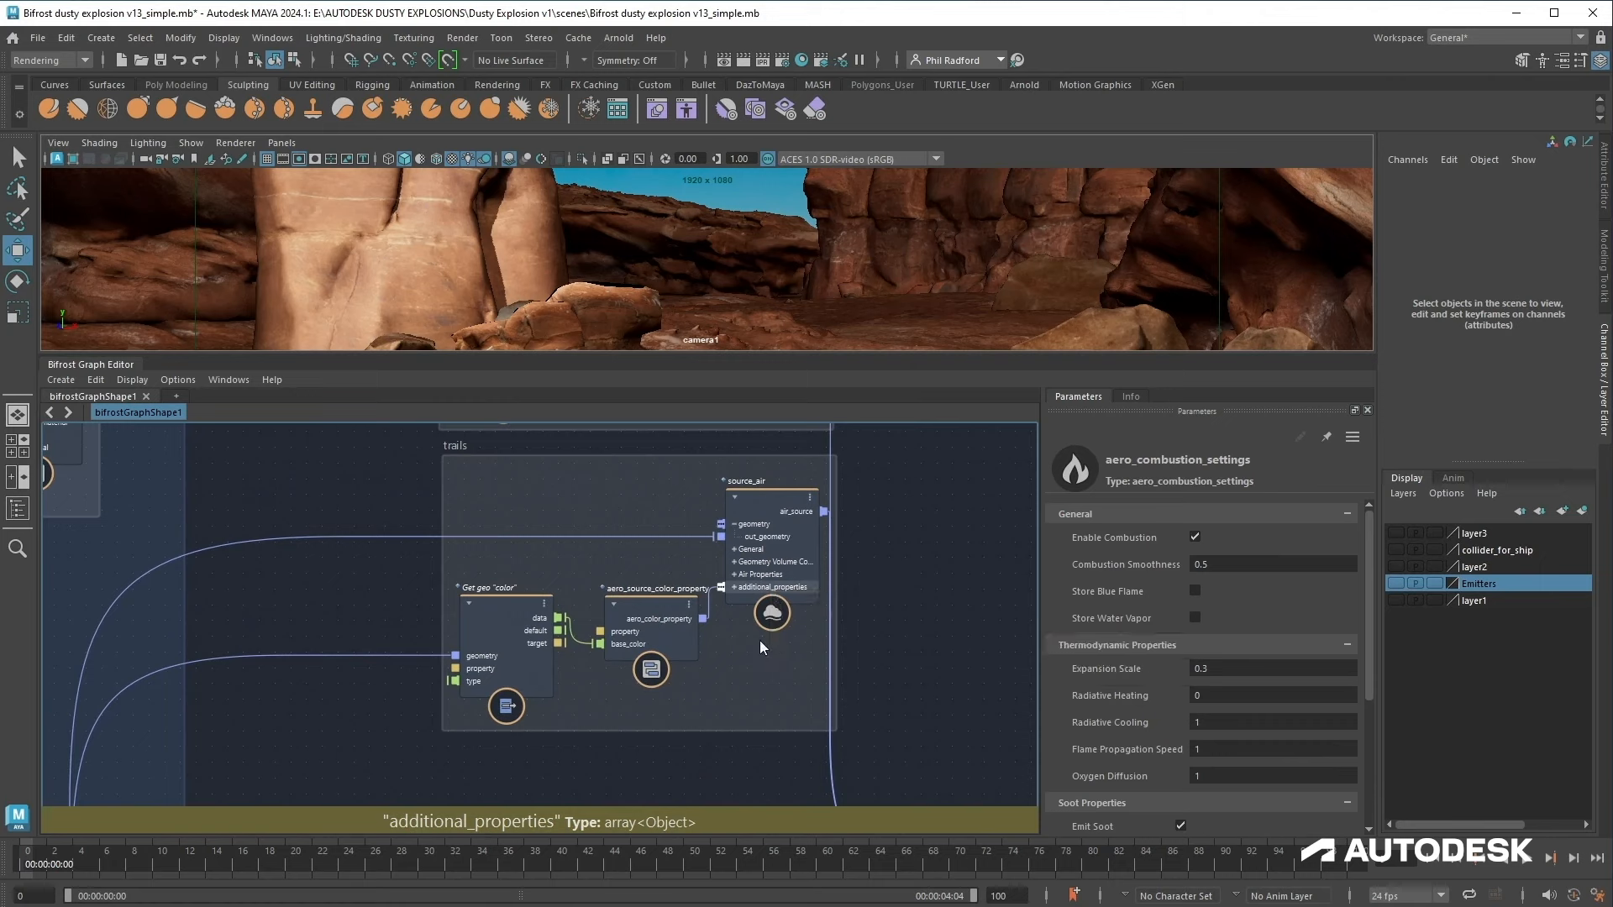
left_click(804, 785)
left_click_drag(803, 778, 578, 497)
left_click(763, 548)
scroll(1242, 731, "down", 10)
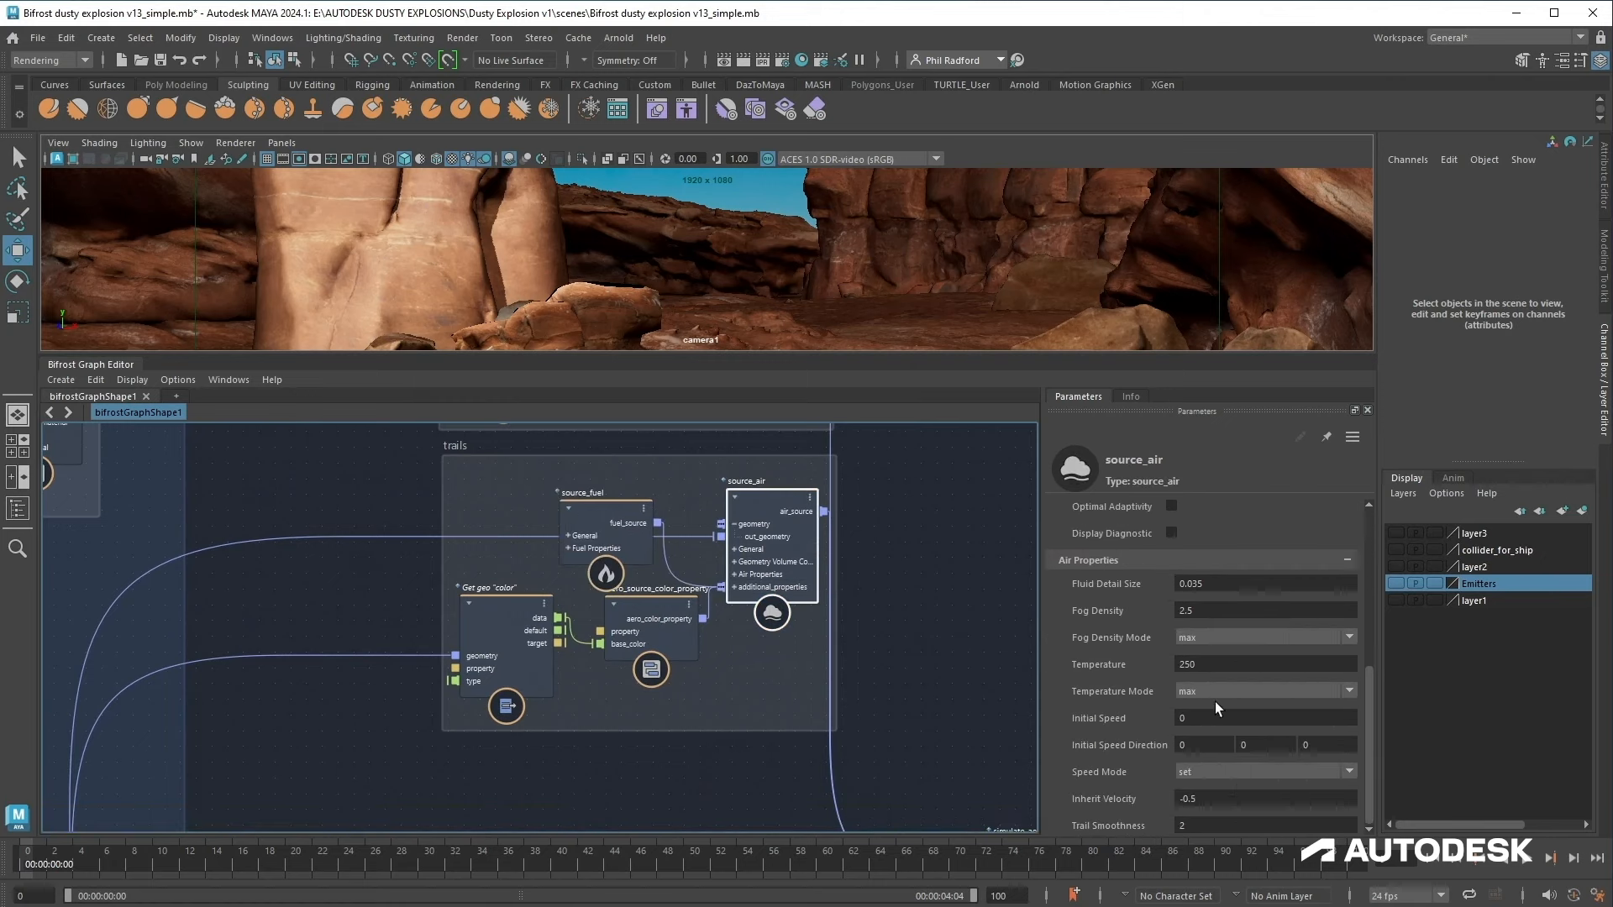
Step: Set the trails source_fuel's Fuel Type to butane
left_click(607, 523)
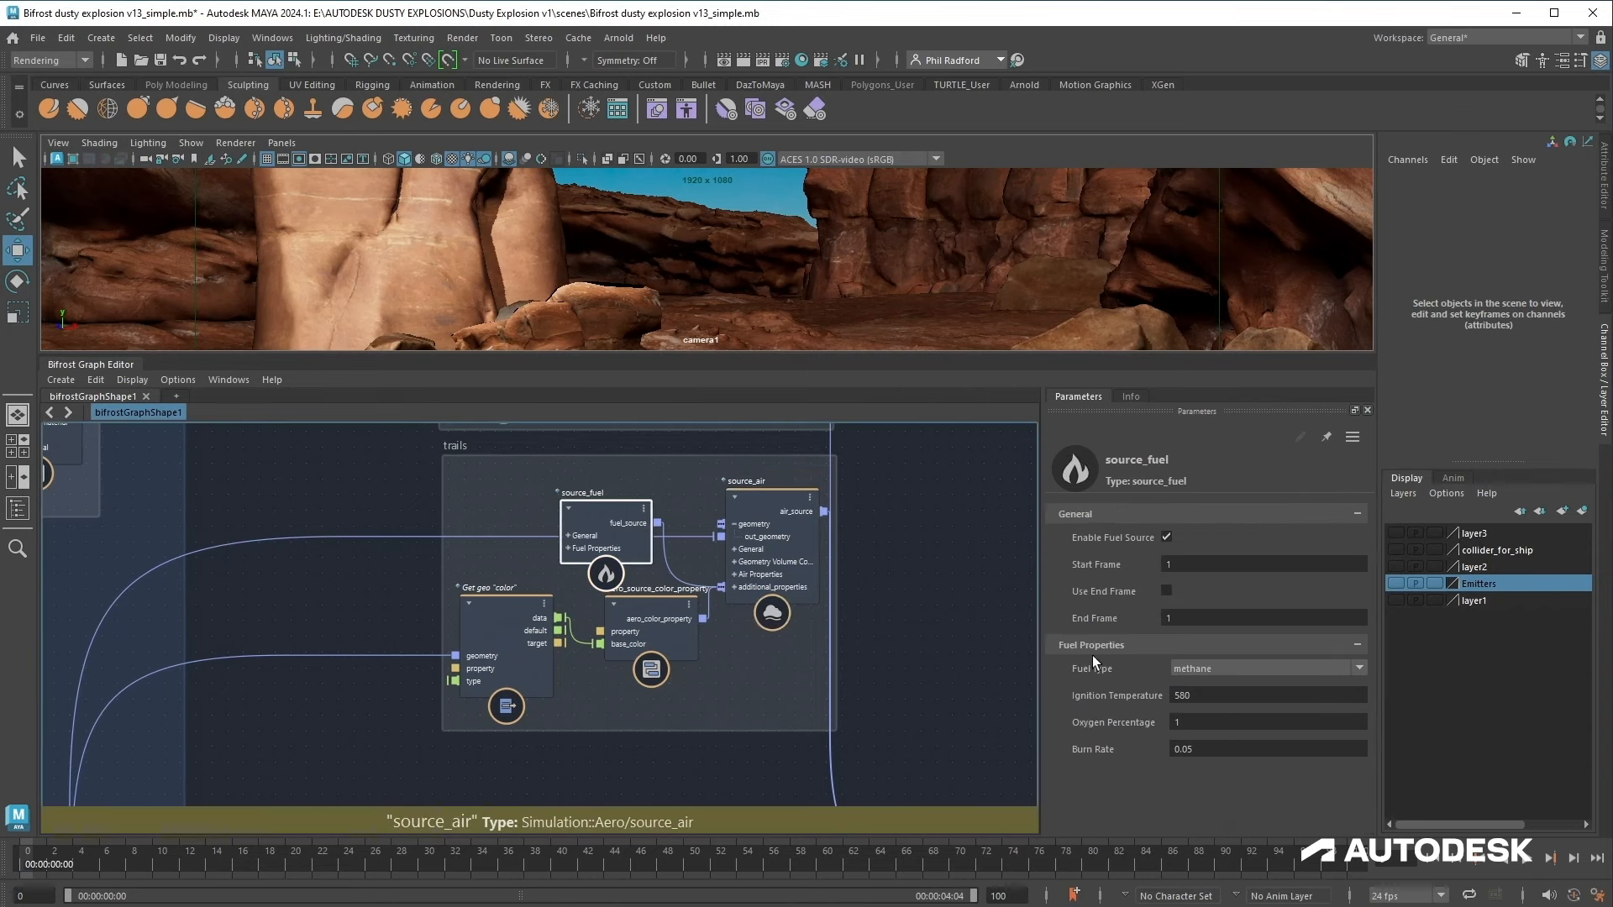
left_click(1214, 667)
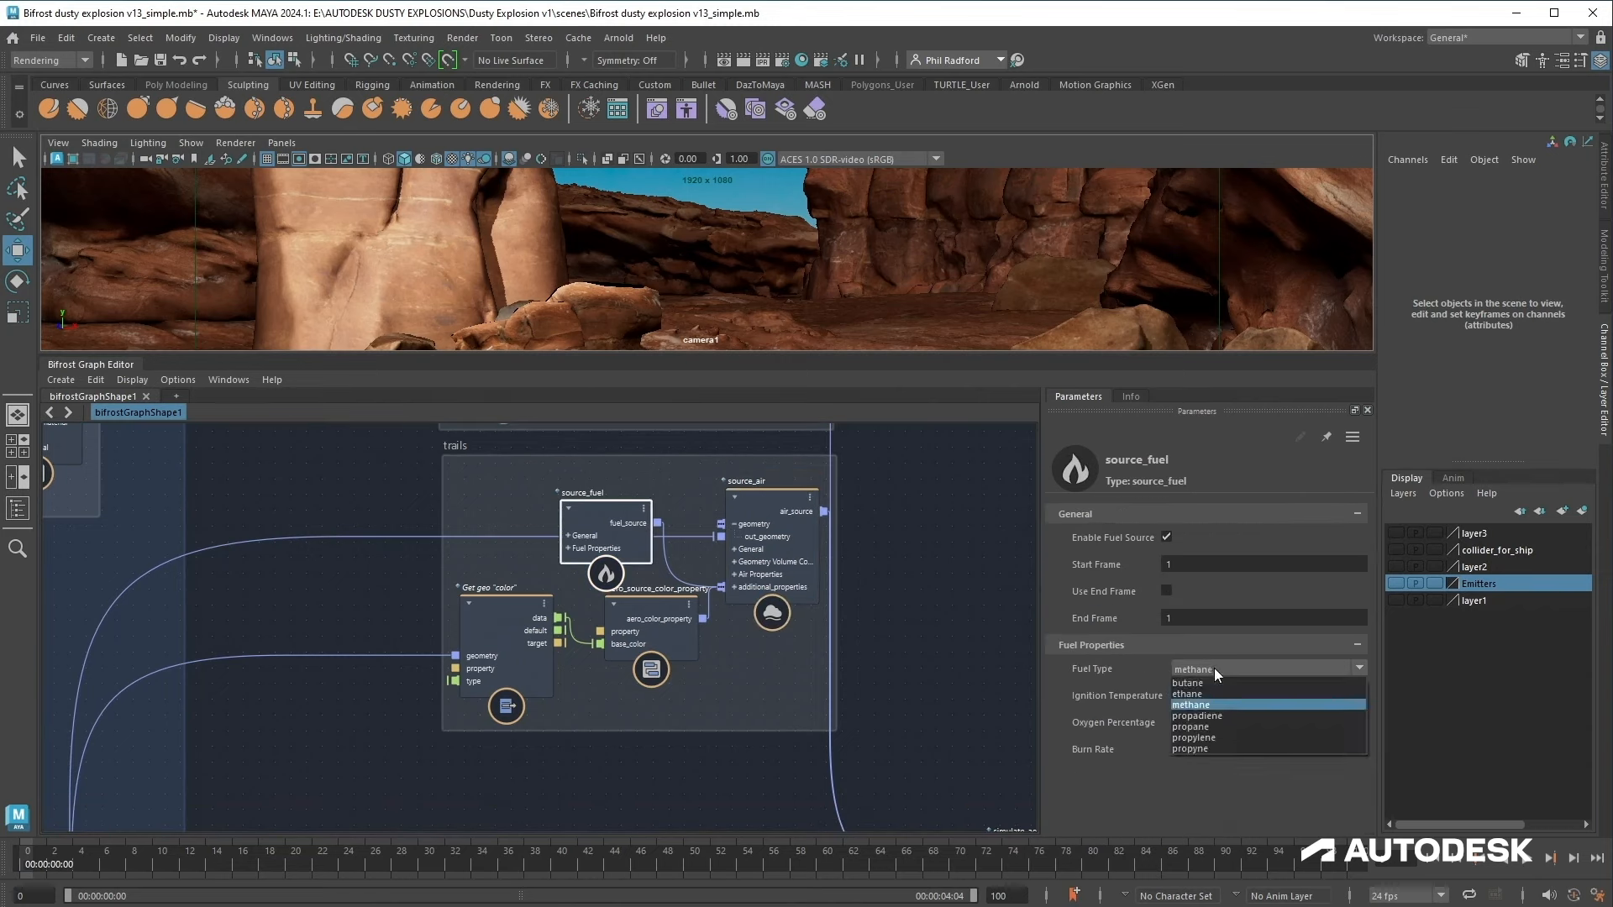
left_click(1216, 682)
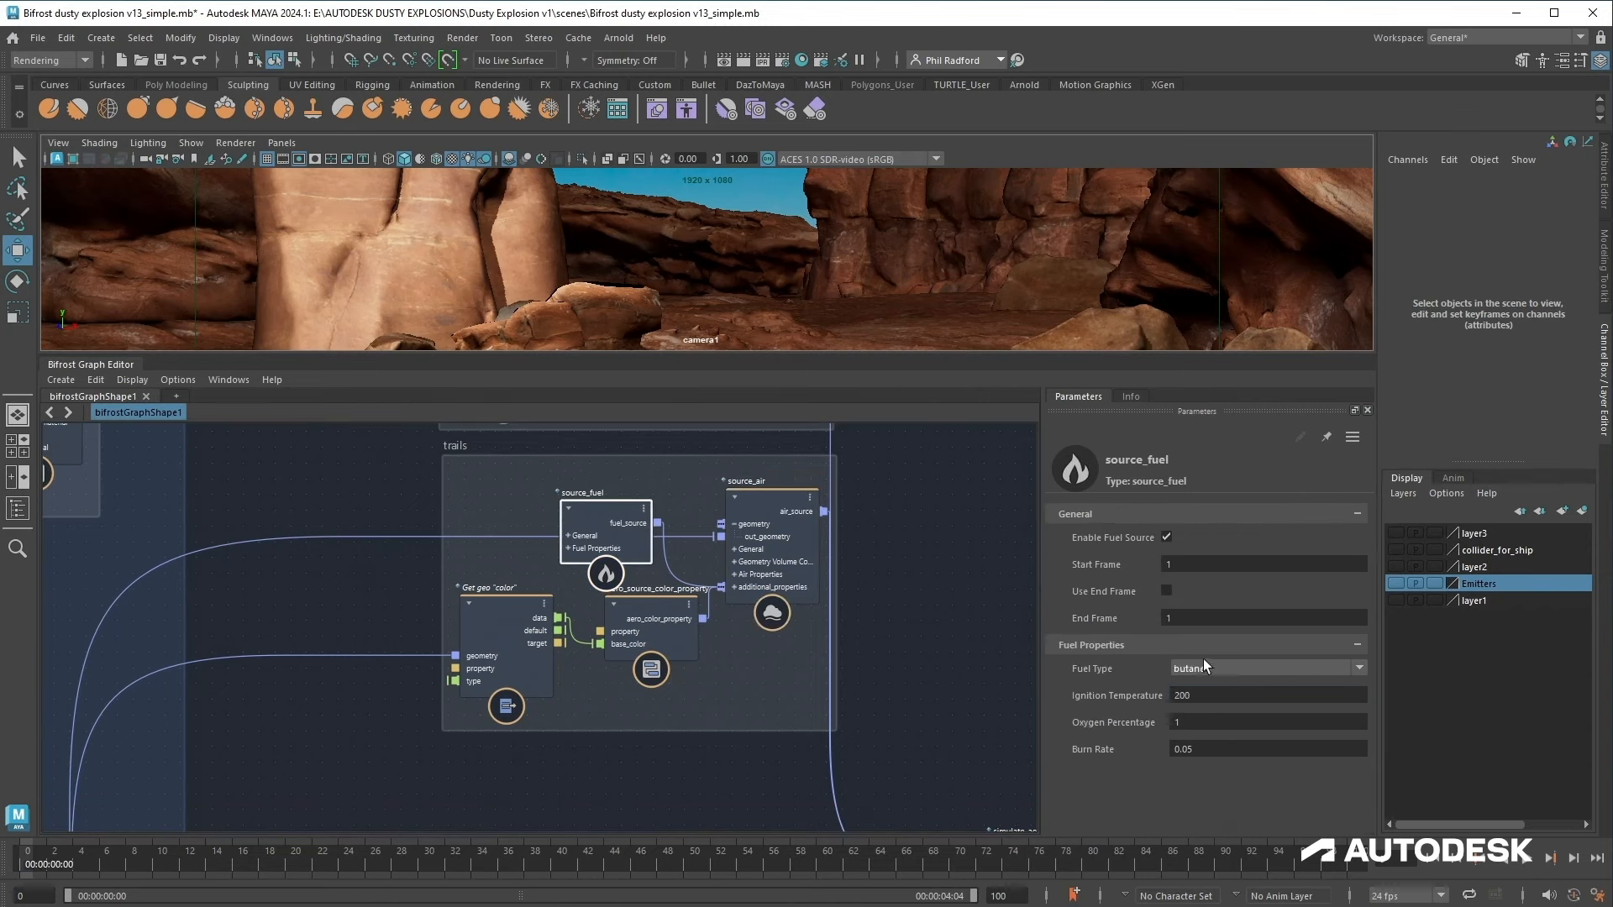
Step: Add a source_fuel node to the inner source_air1's additional_properties input
middle_click_drag(903, 606, 897, 792, "alt")
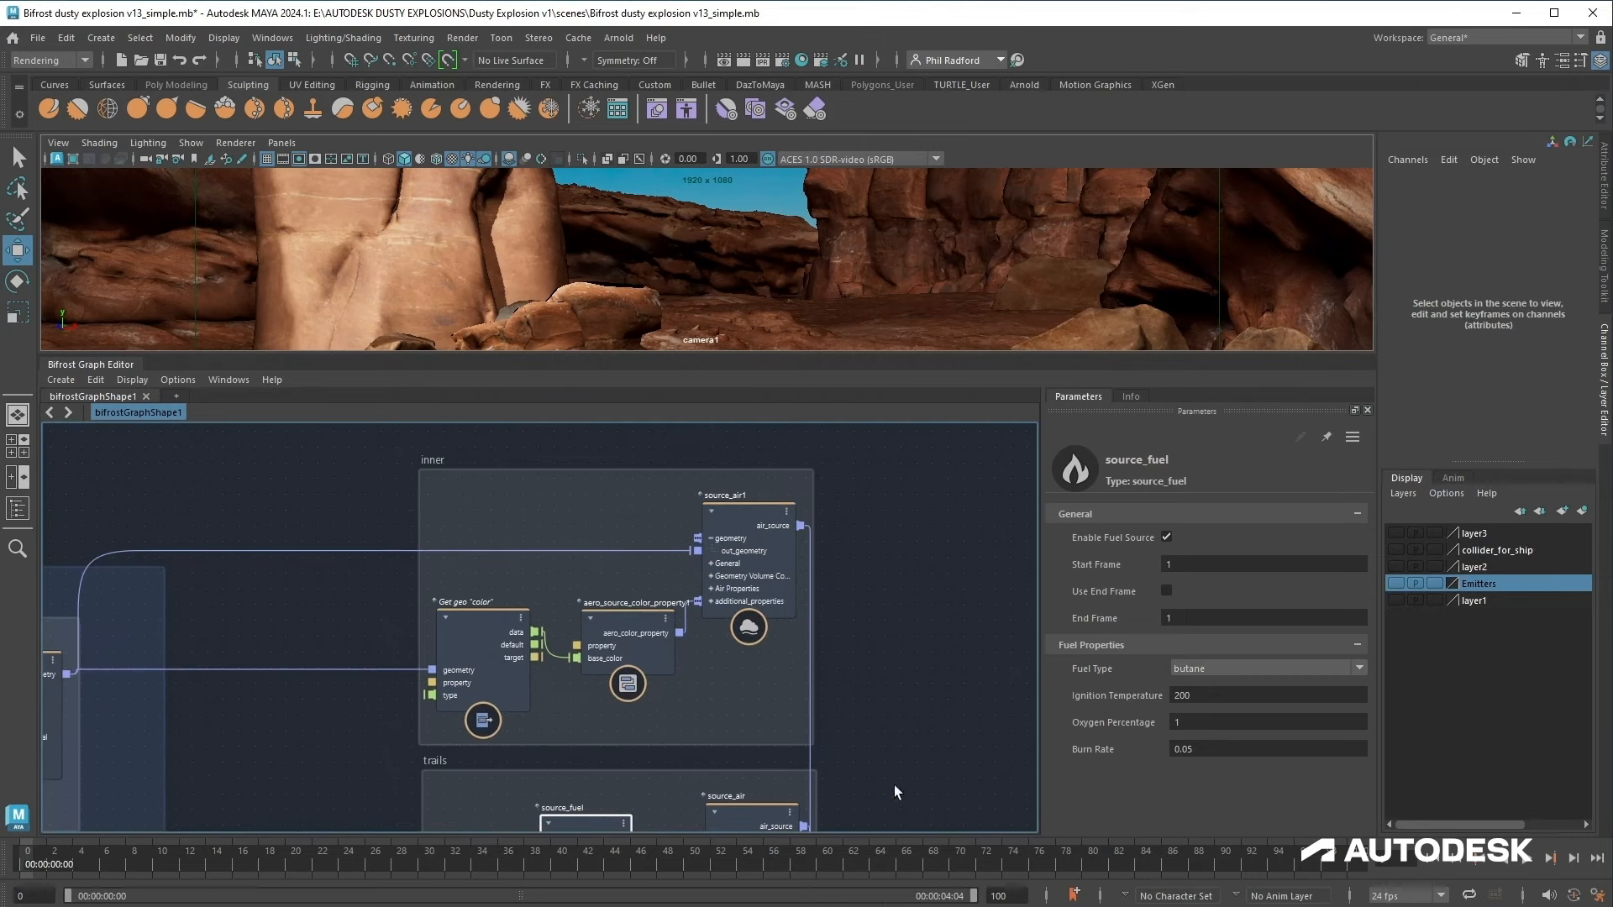
right_click(755, 604)
mouse_move(879, 657)
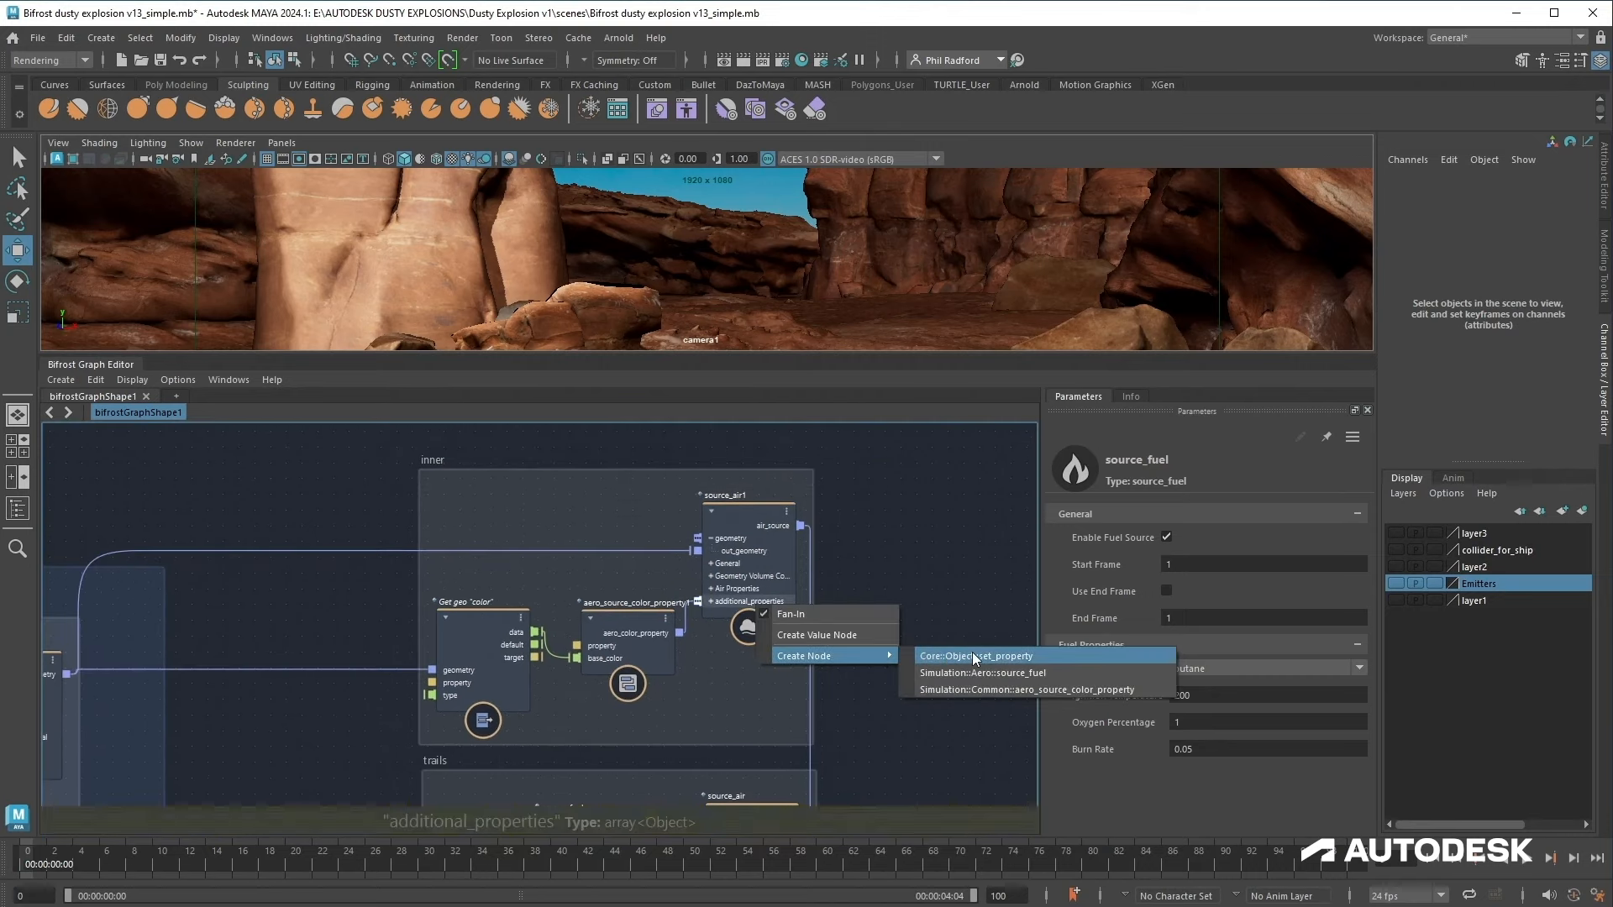
left_click(966, 674)
left_click_drag(795, 709, 589, 550)
Step: Set source_fuel1's Fuel Type to butane and Ignition Temperature to 200
left_click(1184, 668)
left_click(1201, 702)
double_click(1210, 696)
type("200")
mouse_move(914, 617)
middle_mouse_down()
mouse_move(841, 622)
mouse_move(757, 541)
middle_mouse_up()
scroll(832, 652, "down", 3)
mouse_move(837, 661)
middle_mouse_down()
mouse_move(662, 492)
mouse_move(410, 397)
middle_mouse_up()
scroll(899, 679, "down", 2)
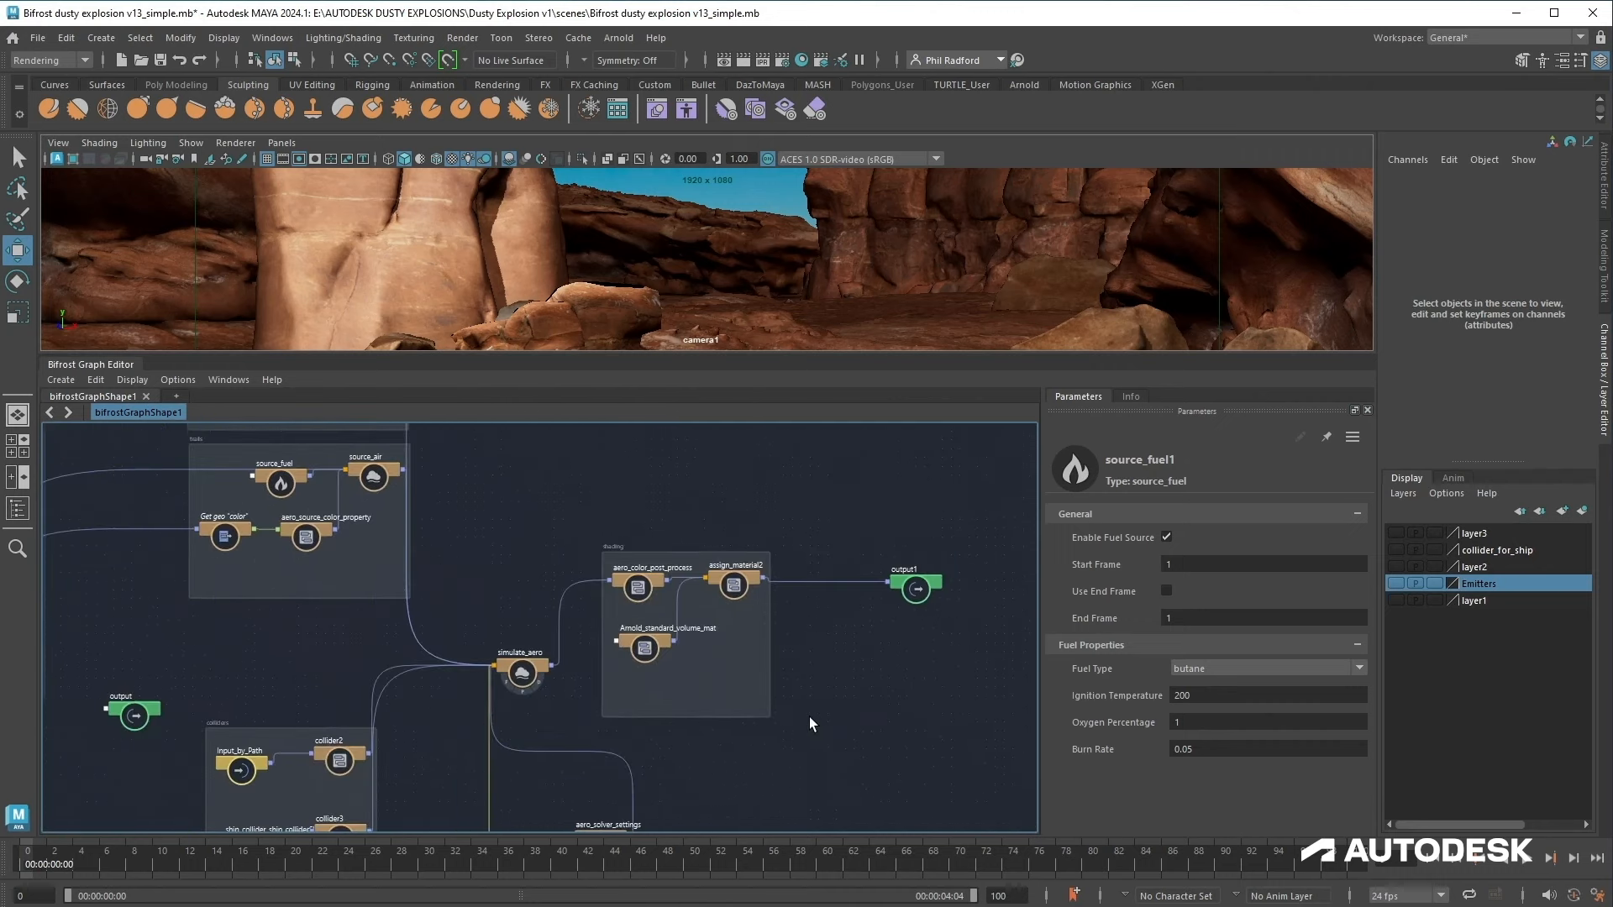
middle_click_drag(809, 717, 867, 698)
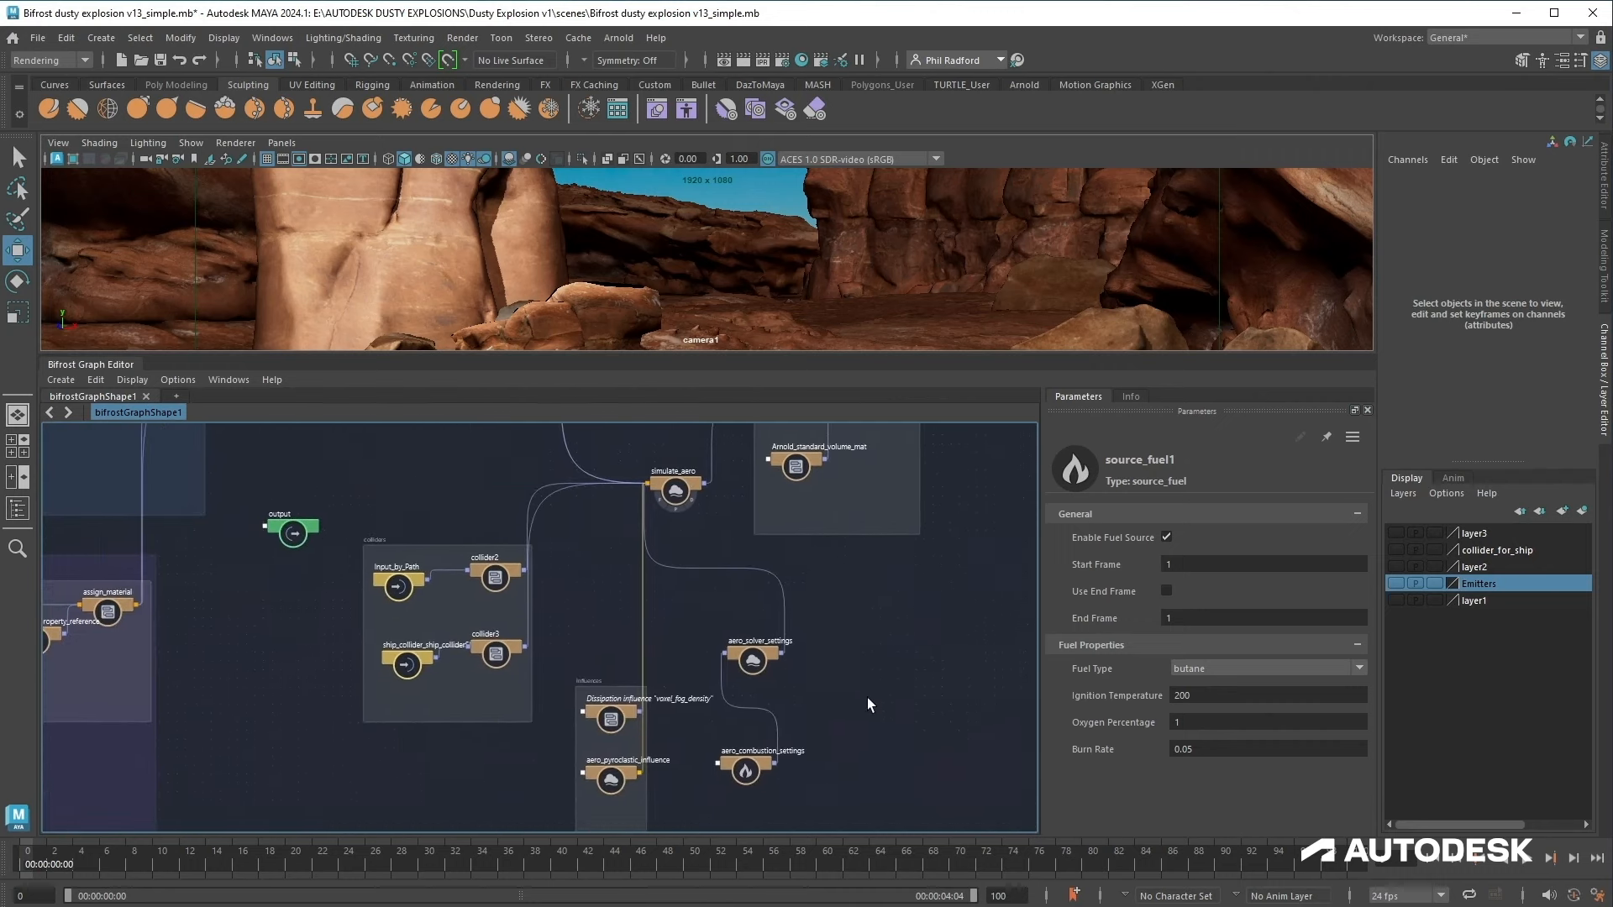
Step: Navigate the graph to the shading area and play the simulation to preview the explosion
scroll(859, 699, "up", 2)
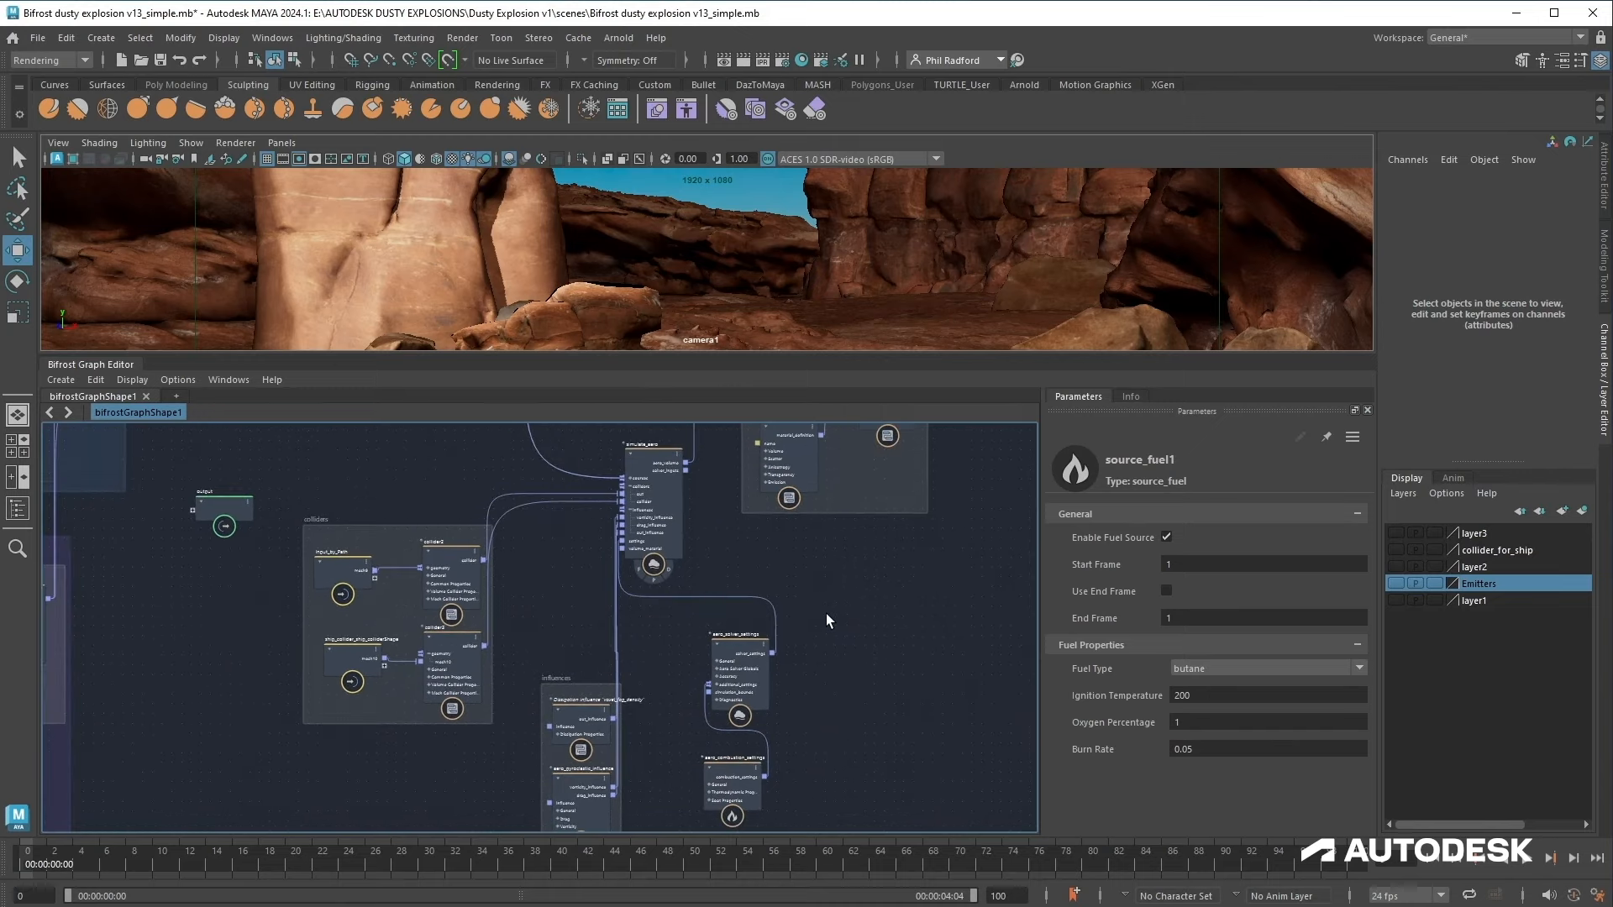
middle_click_drag(825, 613, 897, 865)
left_click_drag(851, 683, 847, 694)
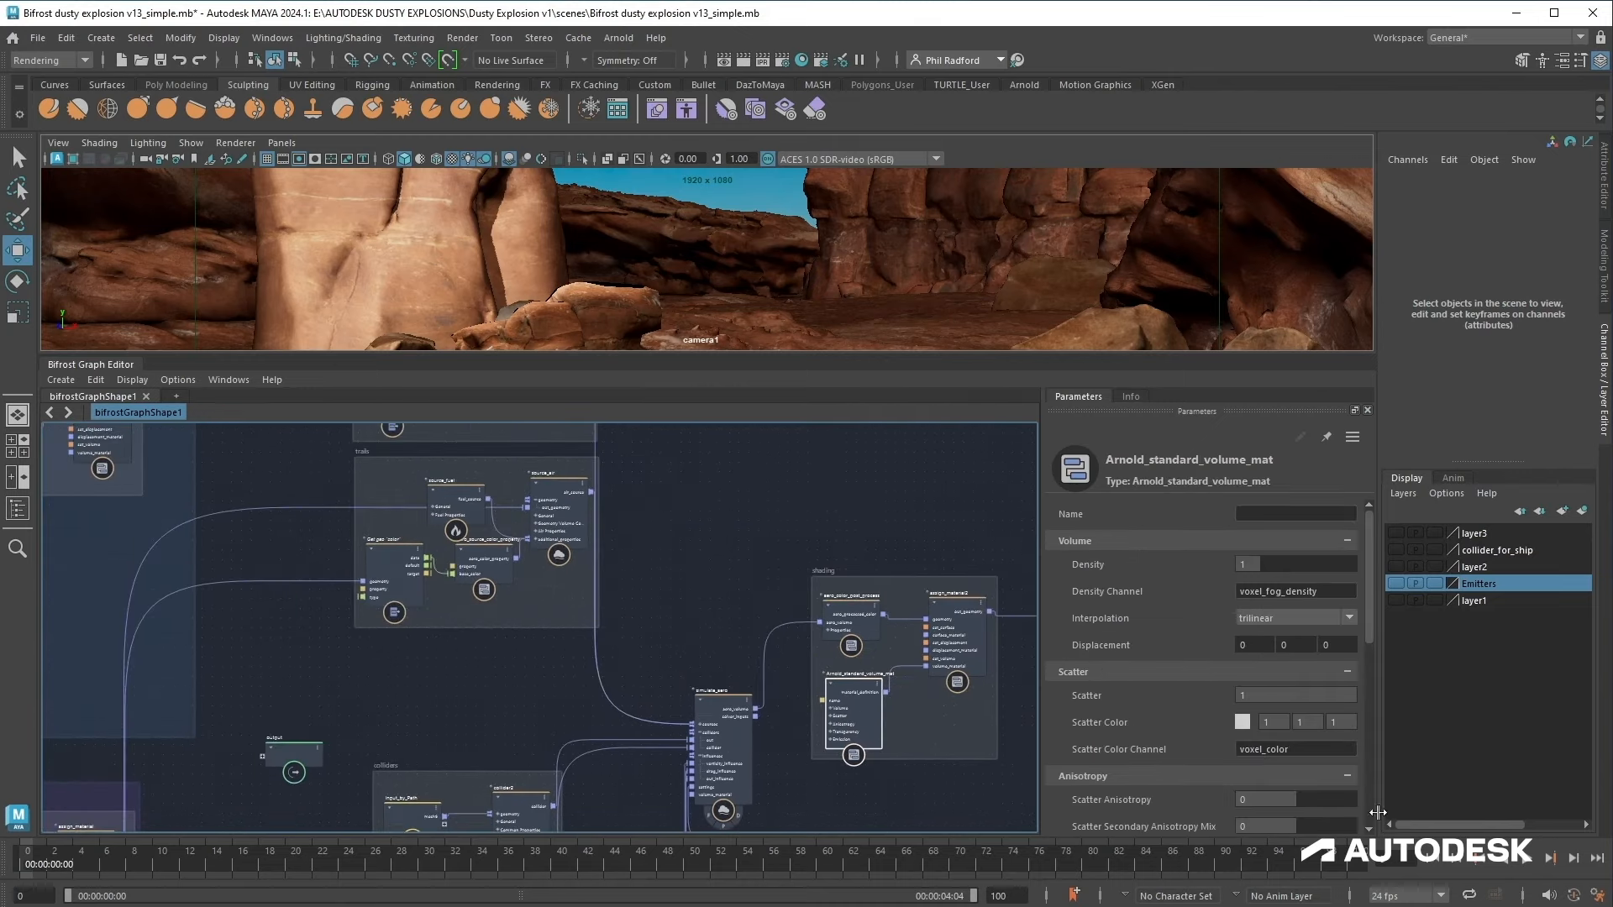
left_click_drag(821, 351, 806, 484)
left_click(1528, 859)
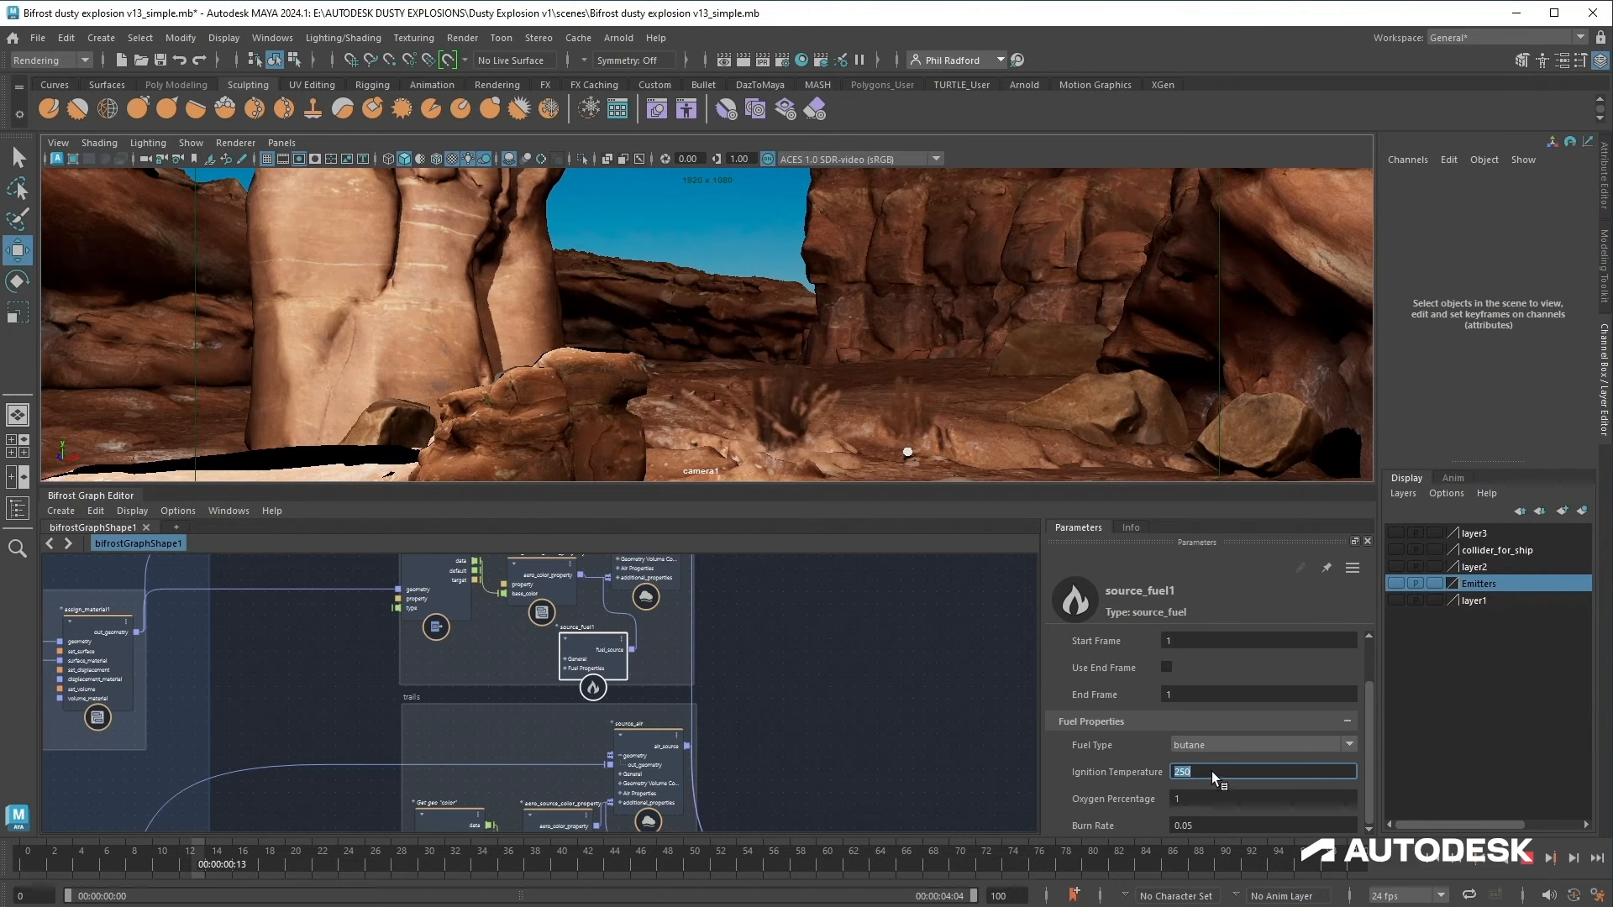
Step: Return to the first frame and set source_fuel1's Ignition Temperature to 100
key("alt+shift+v")
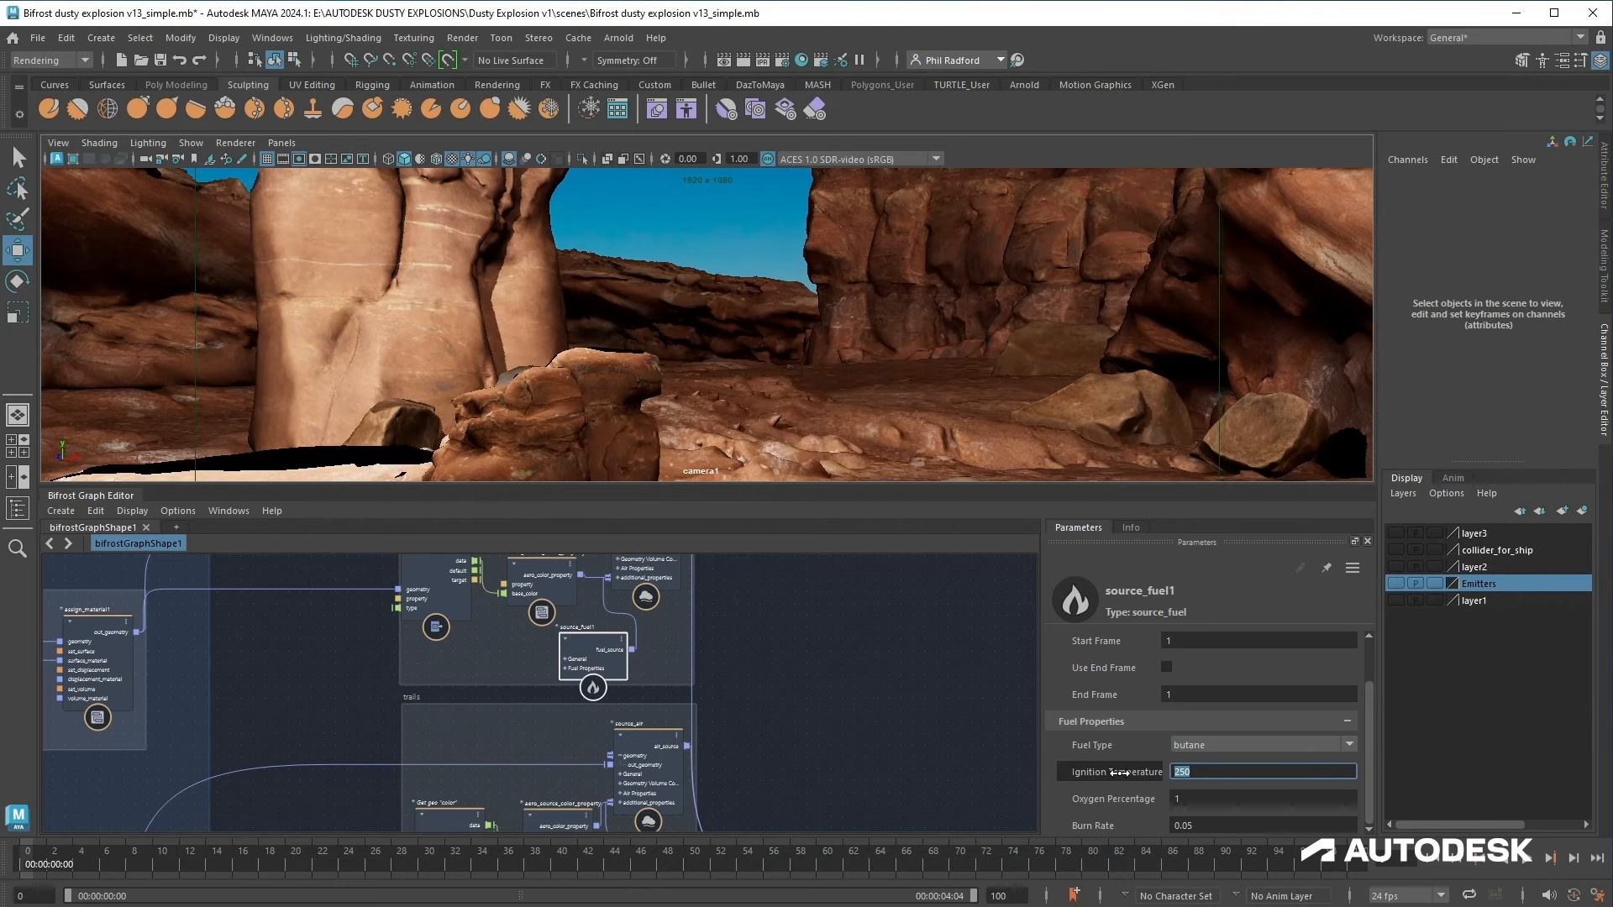
type("100")
Step: Select the trails source_fuel node, set its Ignition Temperature to 100, and play the simulation
middle_click_drag(749, 674, 748, 583)
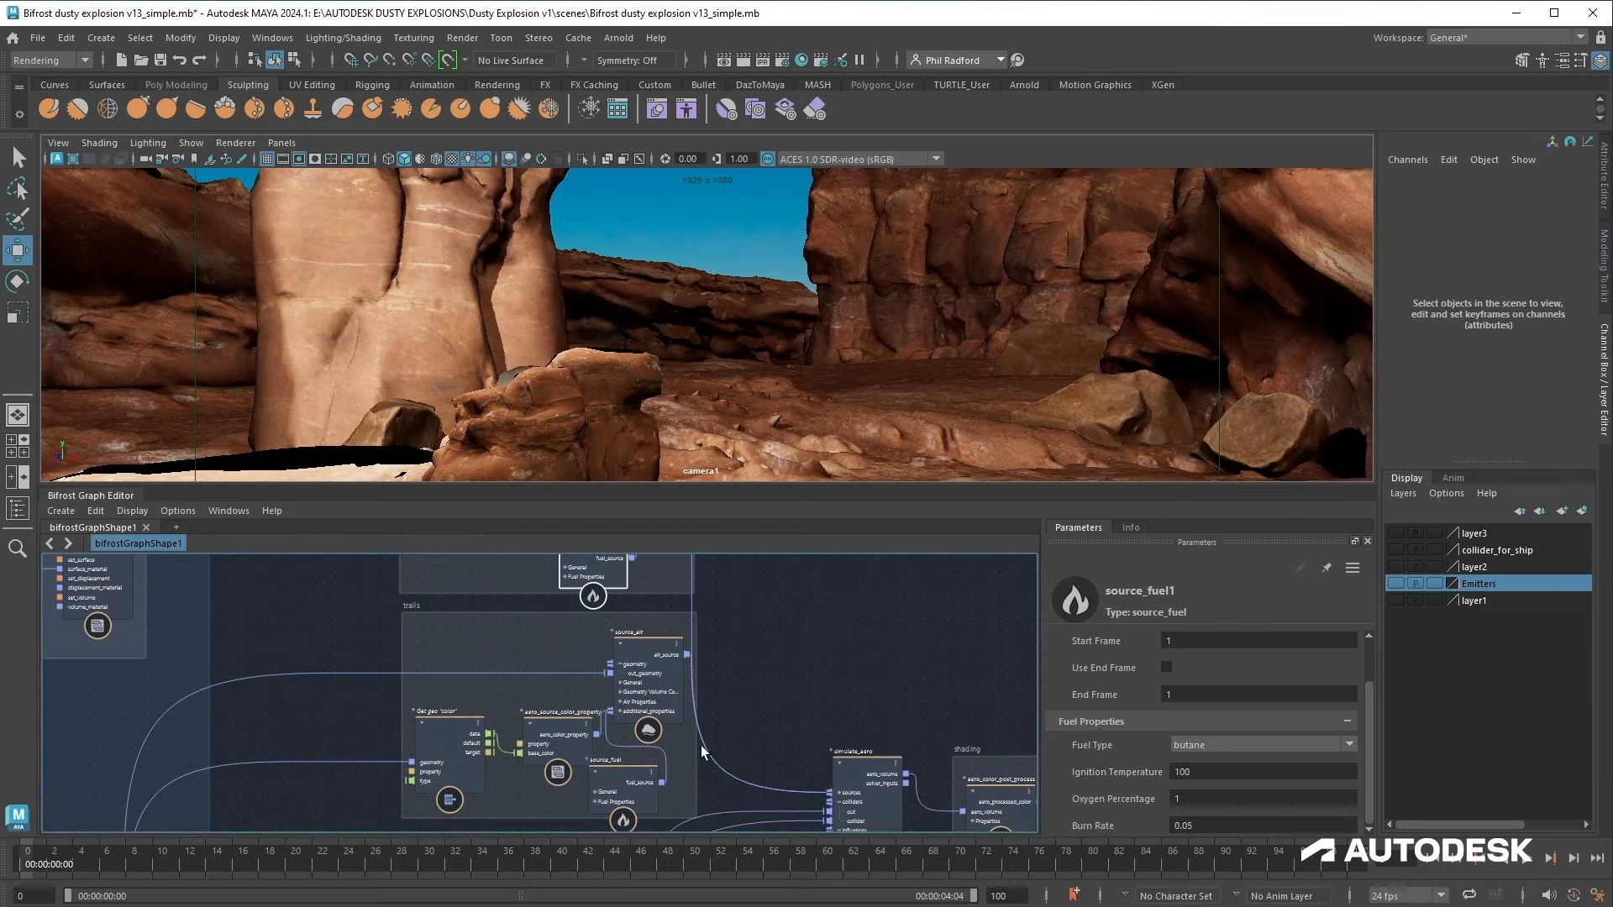
left_click(618, 781)
left_click(1201, 773)
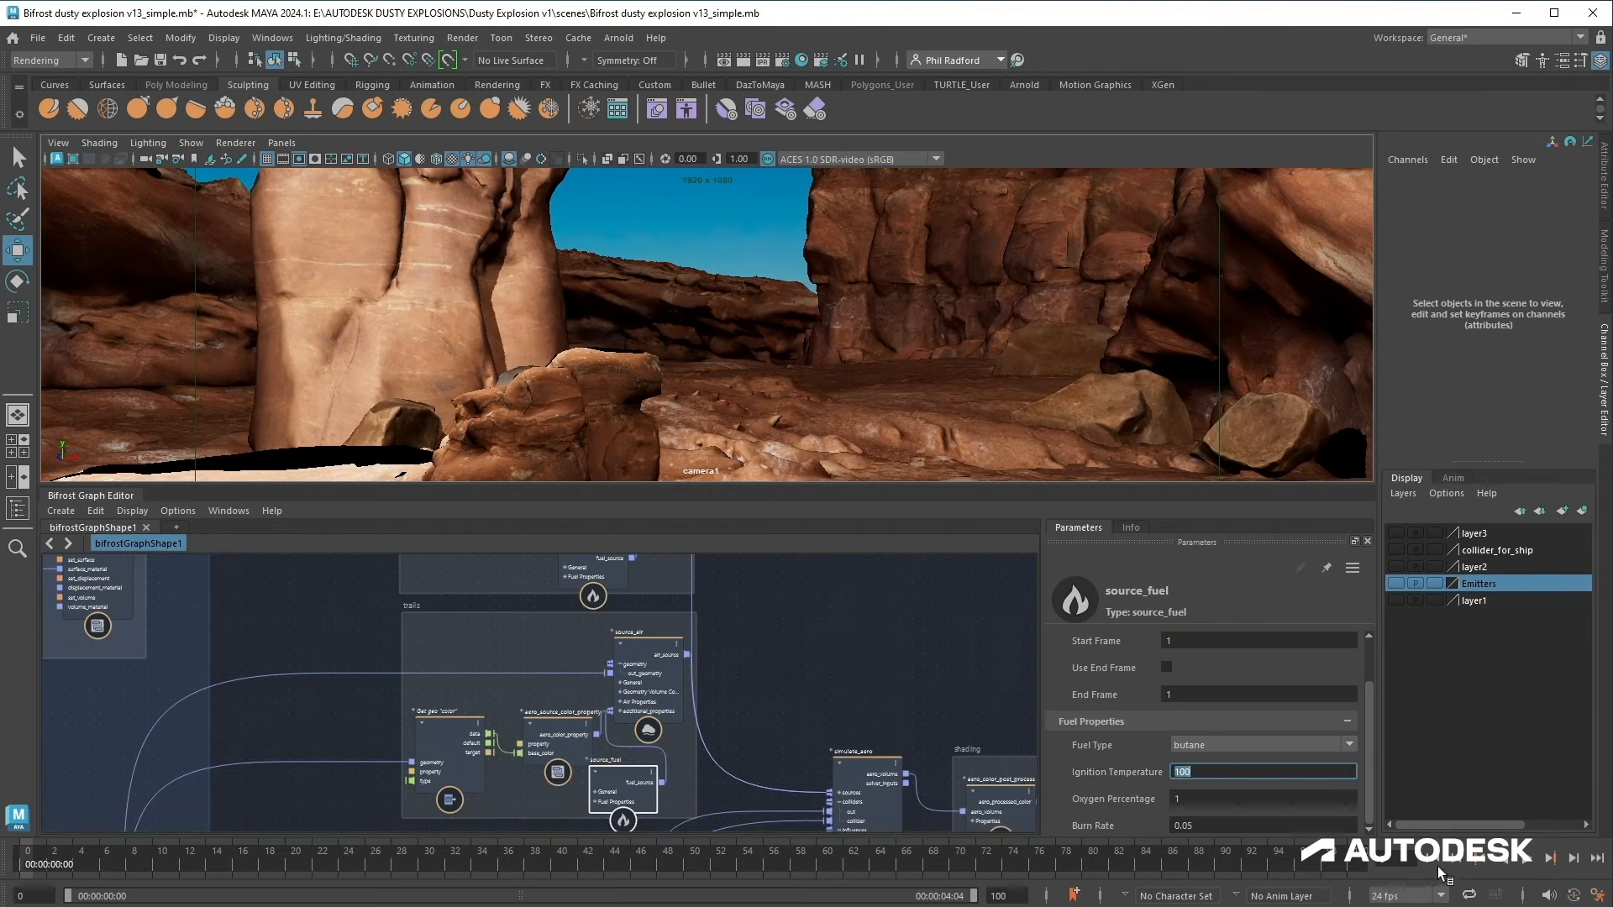
left_click(1528, 862)
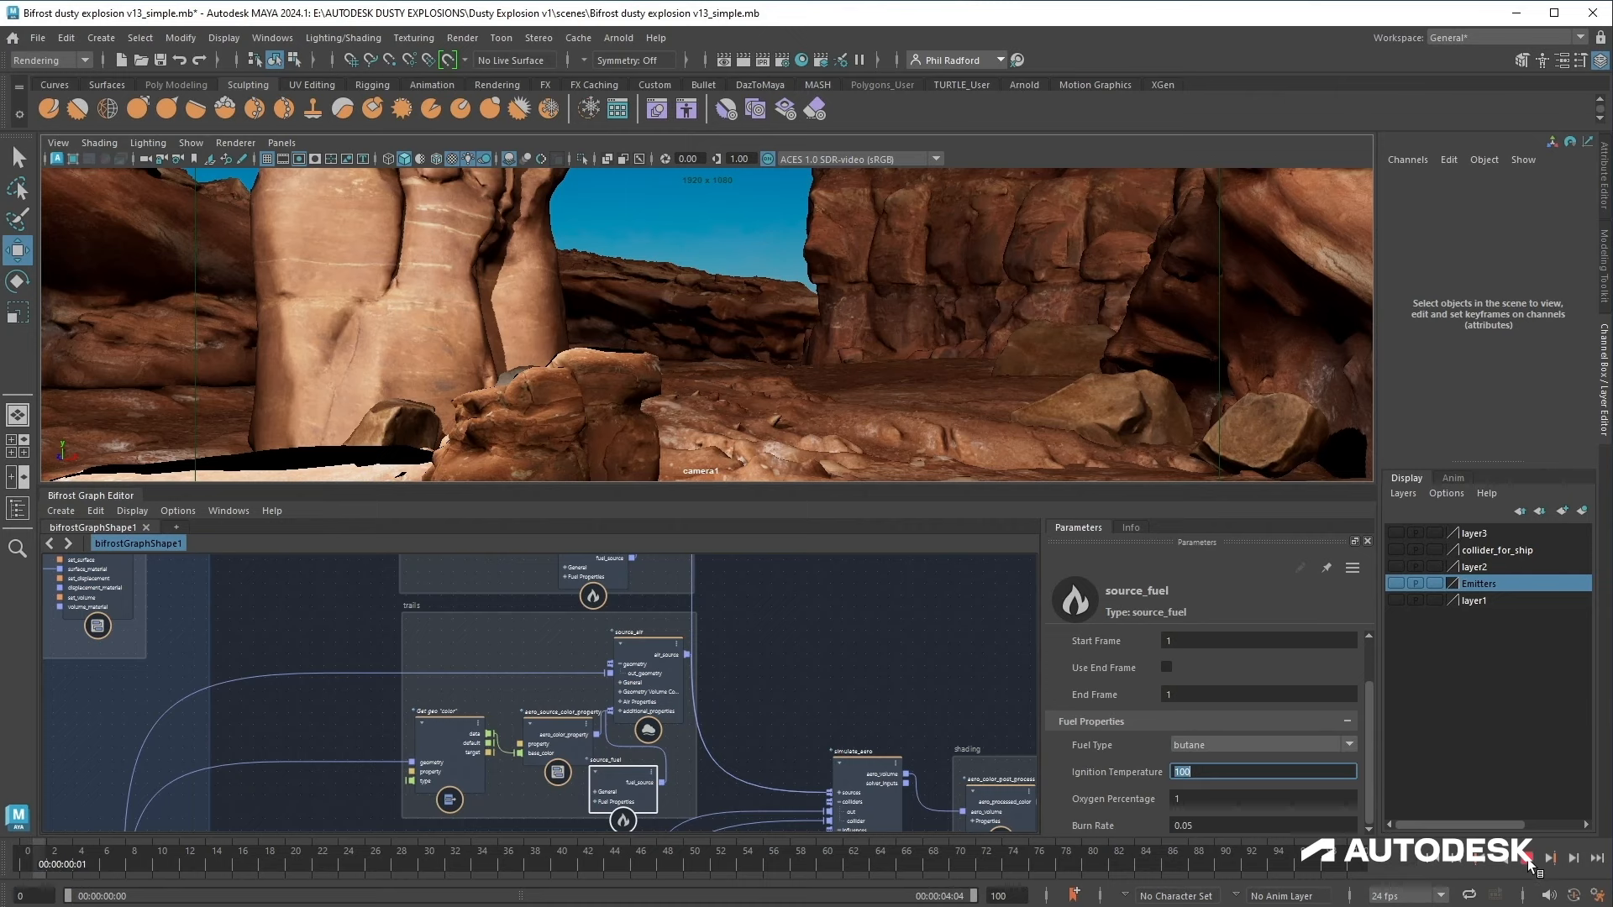
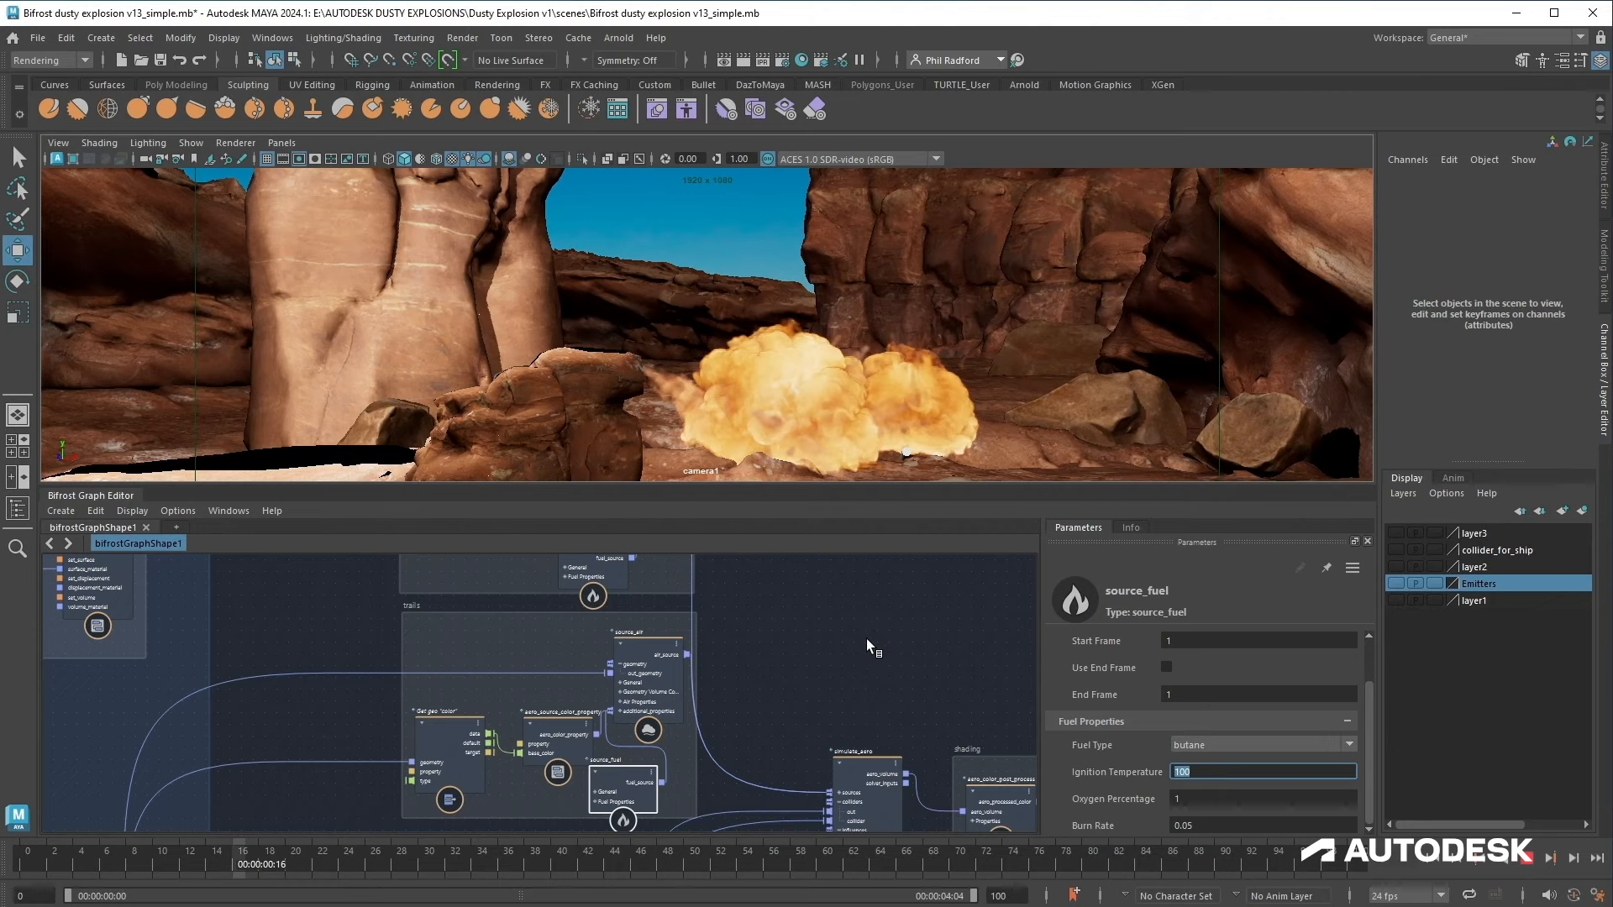
Step: Select the Arnold_standard_volume_mat node in the shading area and set its Temperature to 0
middle_click_drag(824, 745, 455, 641, "alt")
middle_click_drag(877, 777, 887, 674, "alt")
scroll(888, 674, "up", 1)
left_click(605, 702)
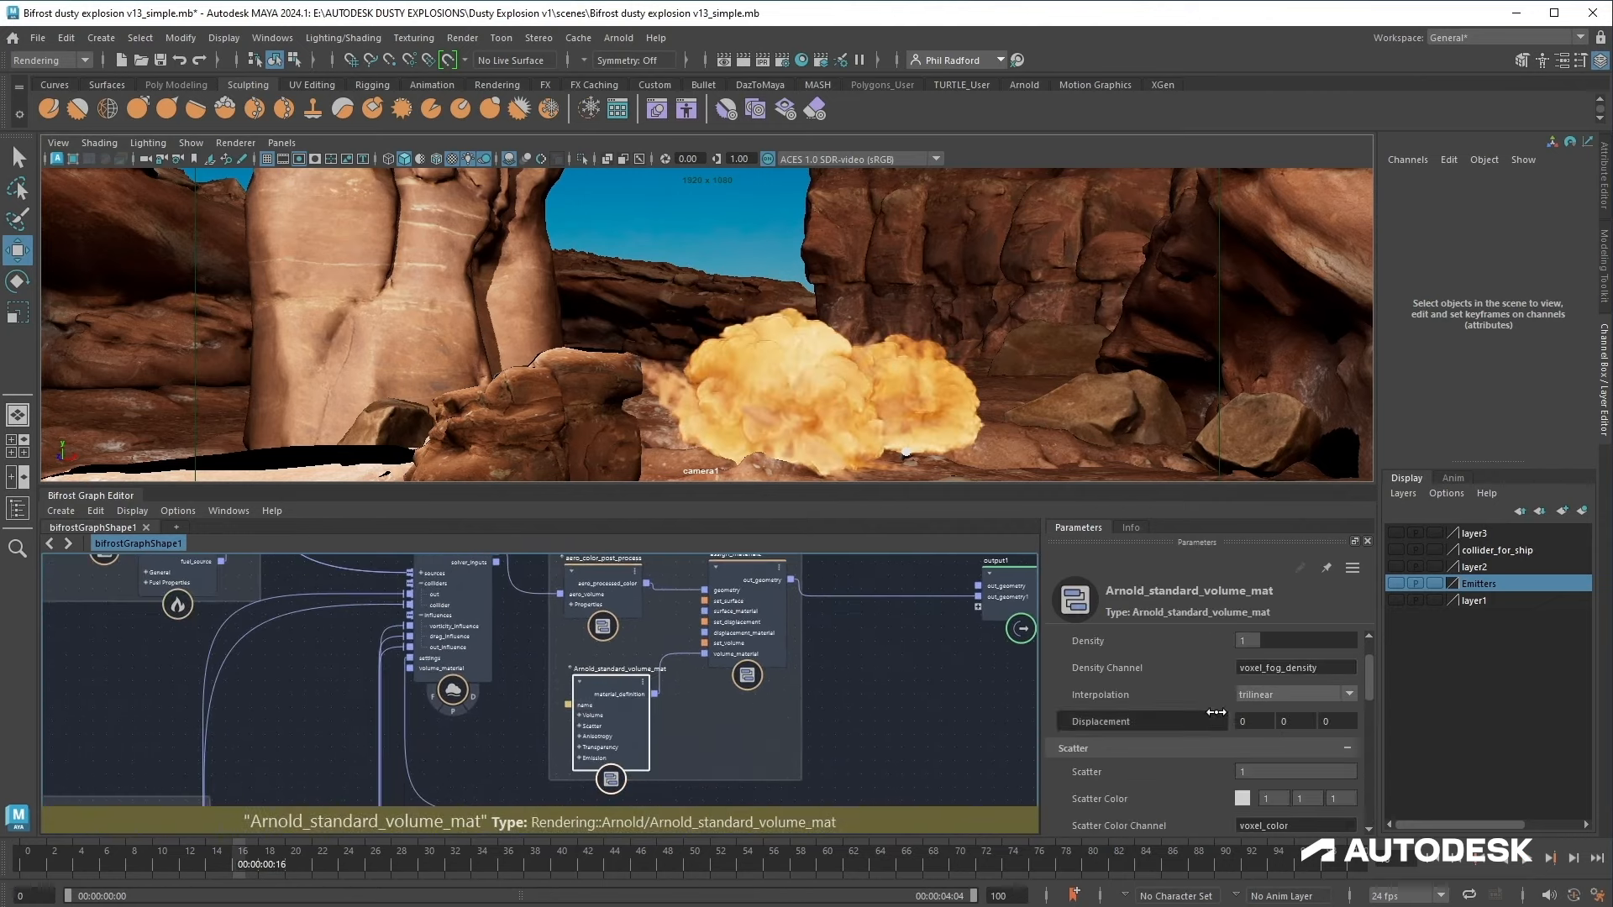
scroll(1216, 722, "down", 3)
left_click(1283, 719)
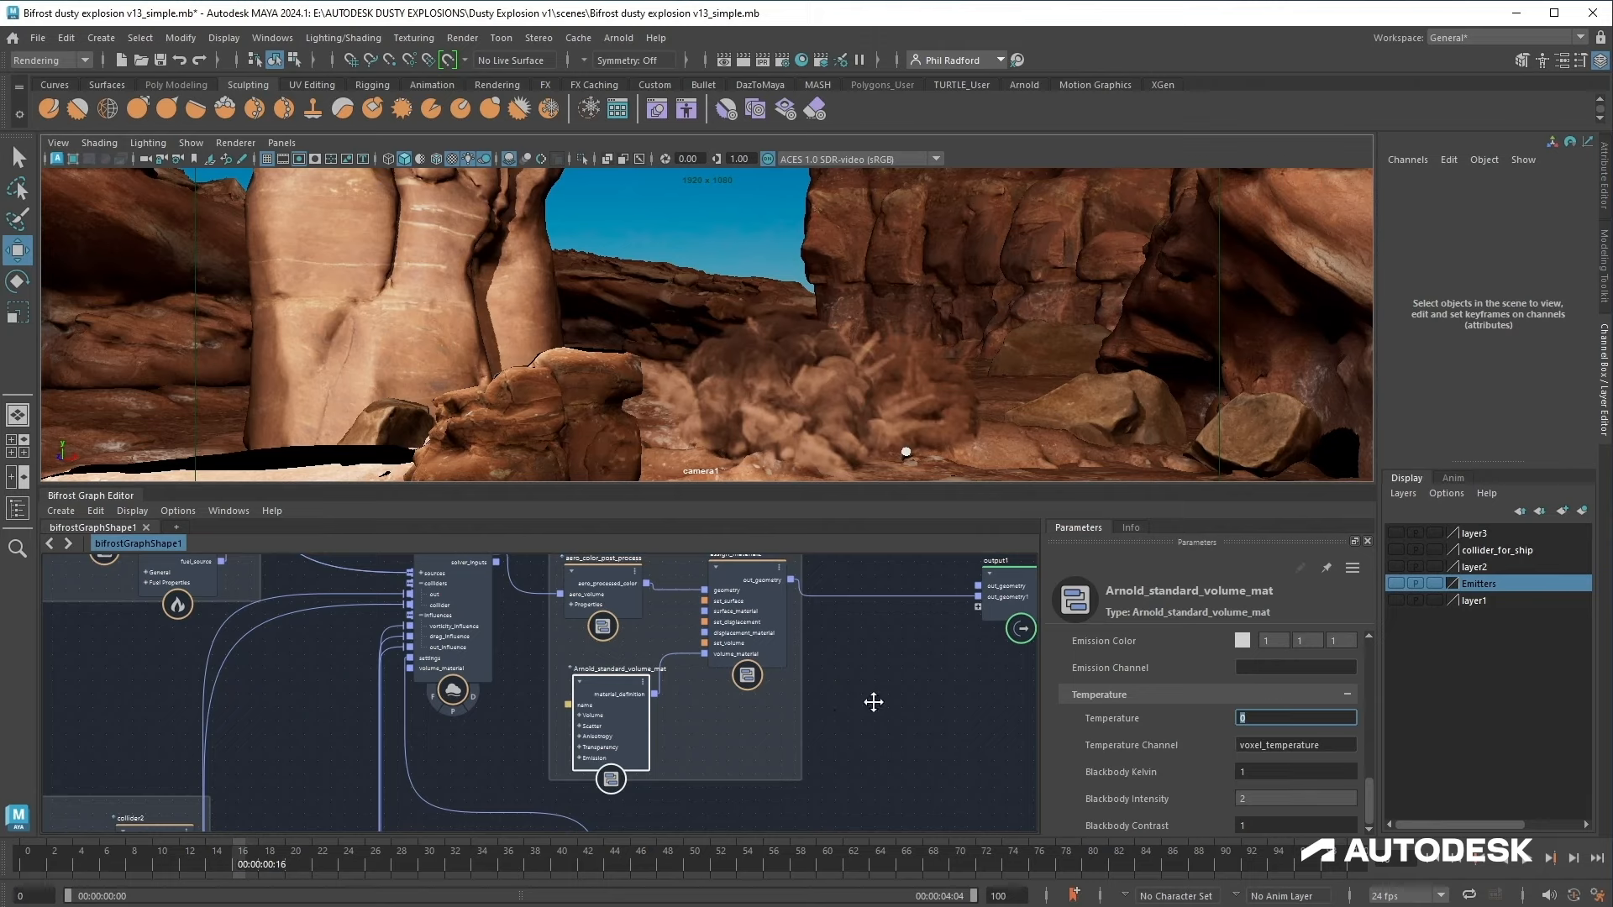
Step: Enlarge the viewport and make a Playblast of the animation to preview the explosion
middle_click_drag(872, 703, 1072, 683)
middle_click_drag(788, 783, 674, 598)
middle_click_drag(674, 599, 638, 626)
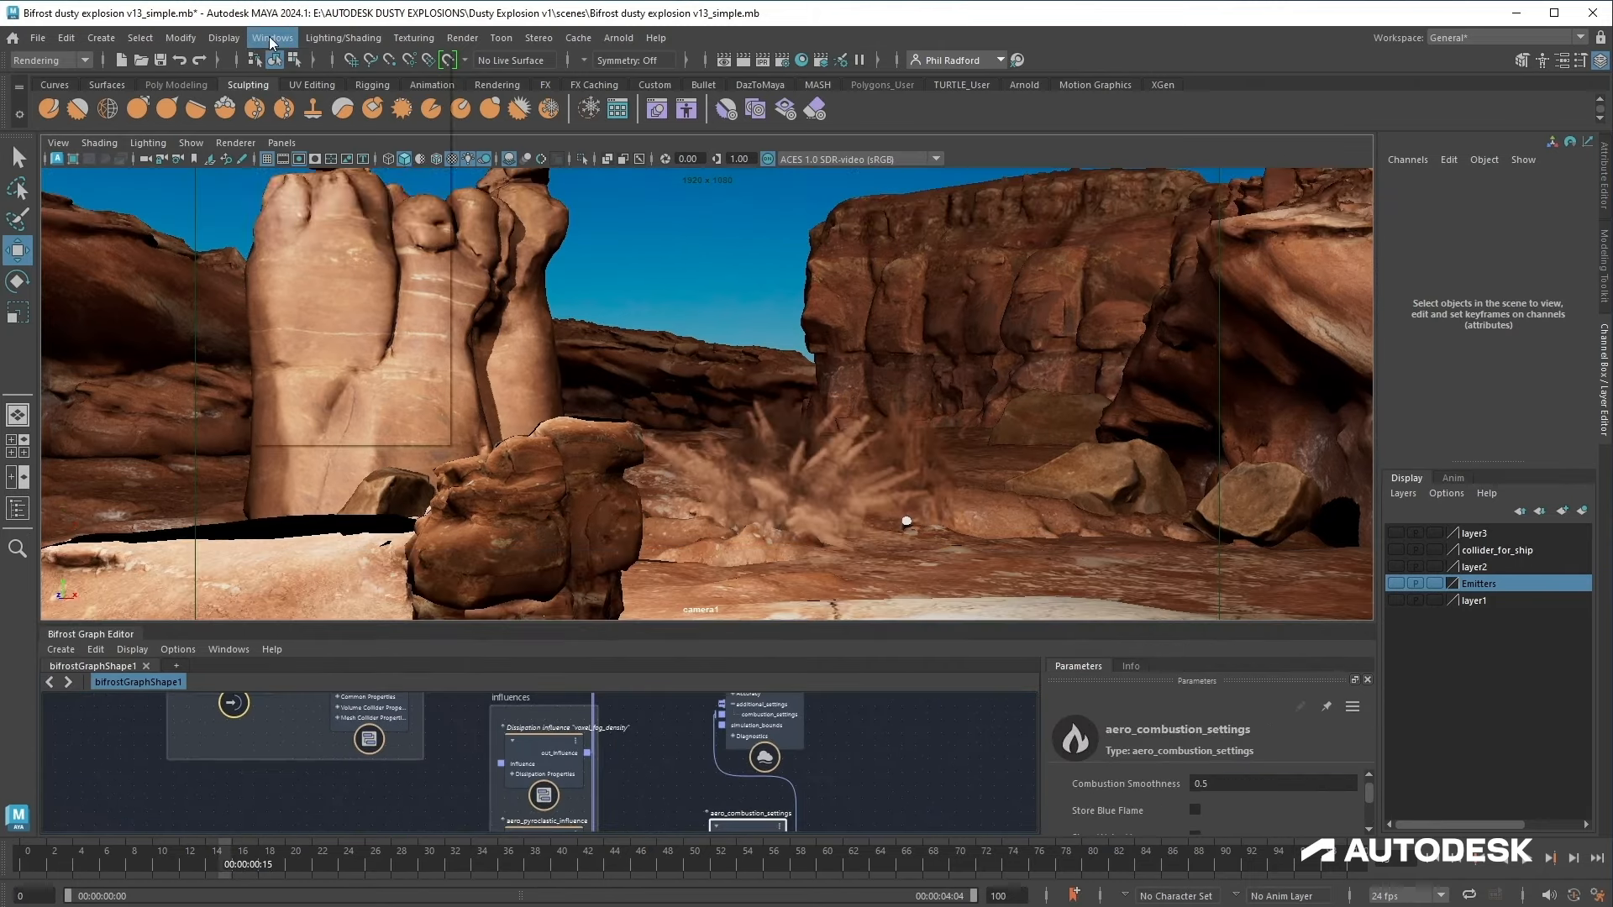
left_click(272, 39)
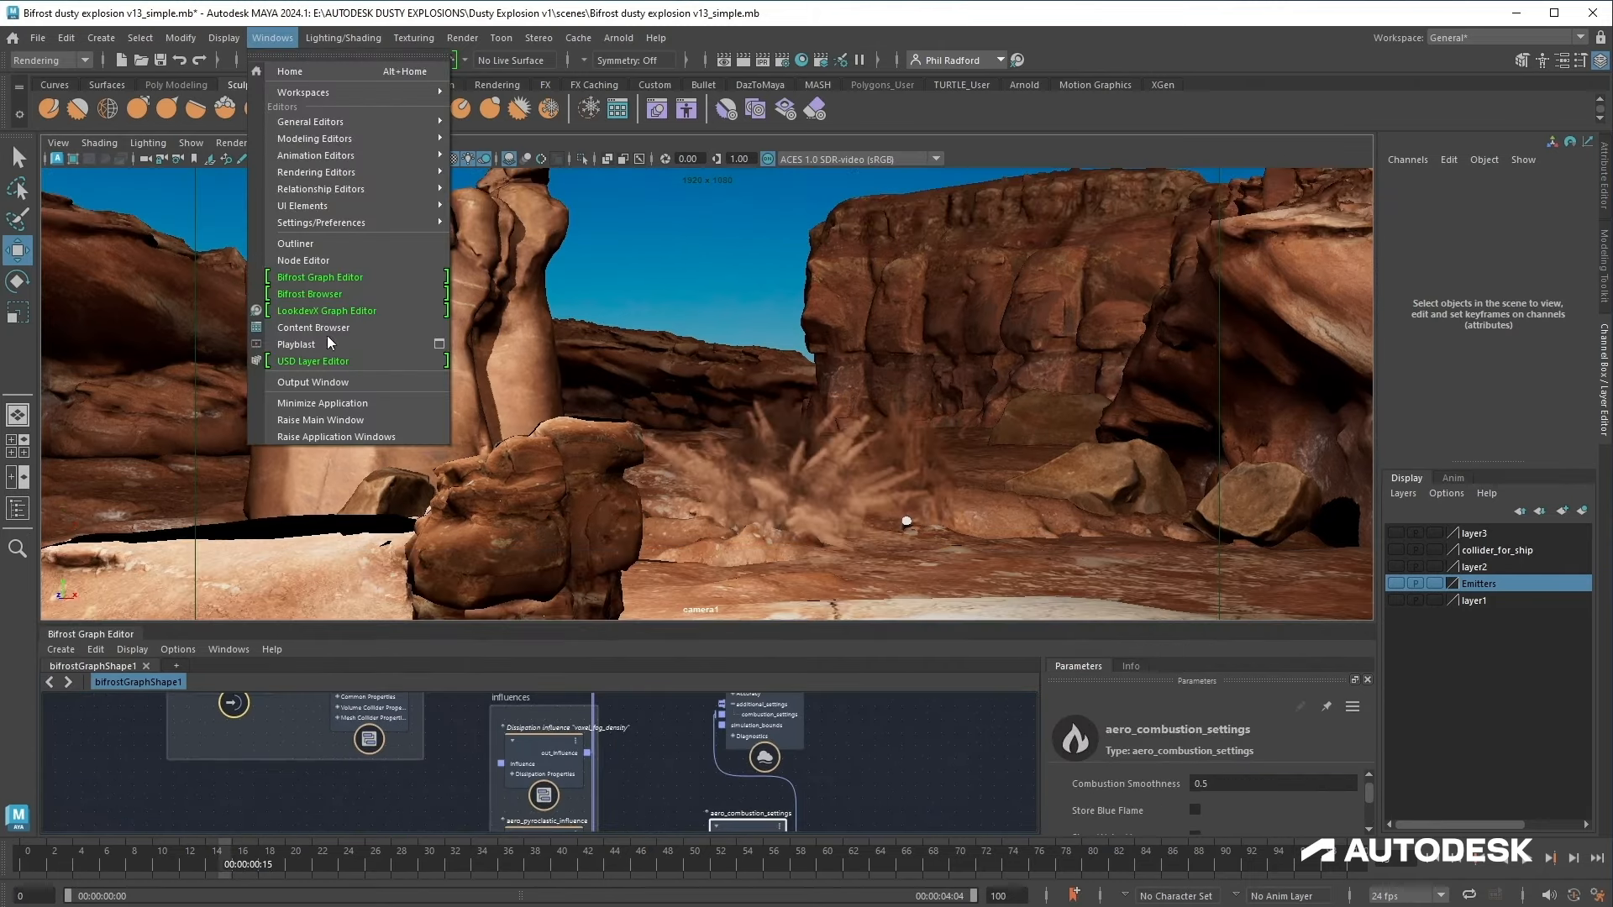
left_click(329, 345)
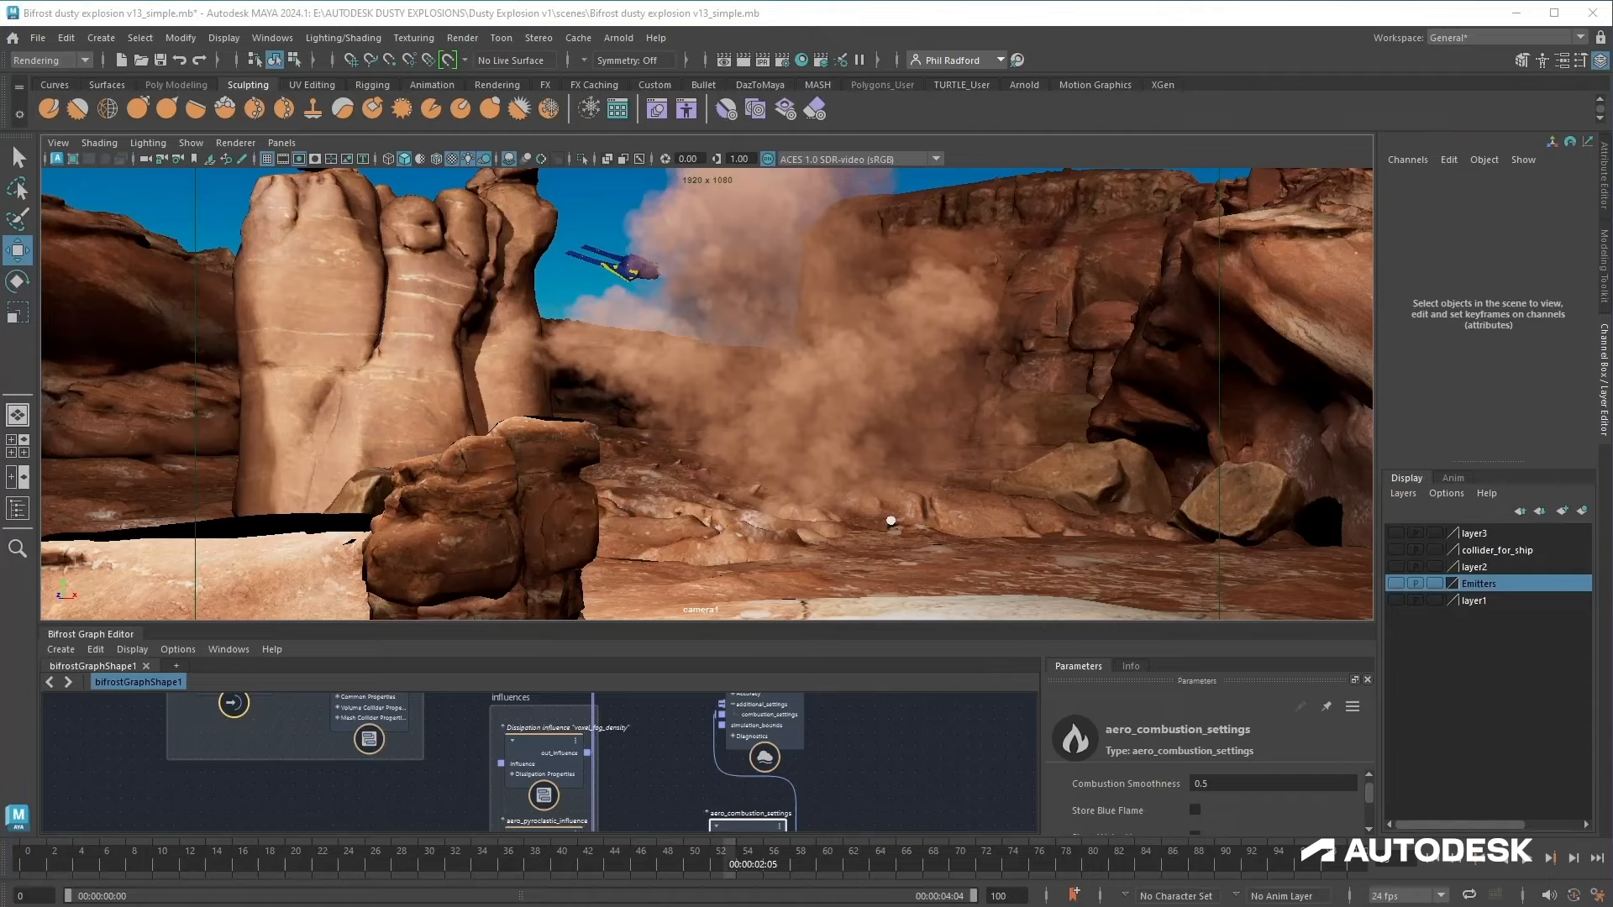
Step: Set the aero_combustion_settings Expansion Scale to 0.2
left_click_drag(821, 623, 848, 443)
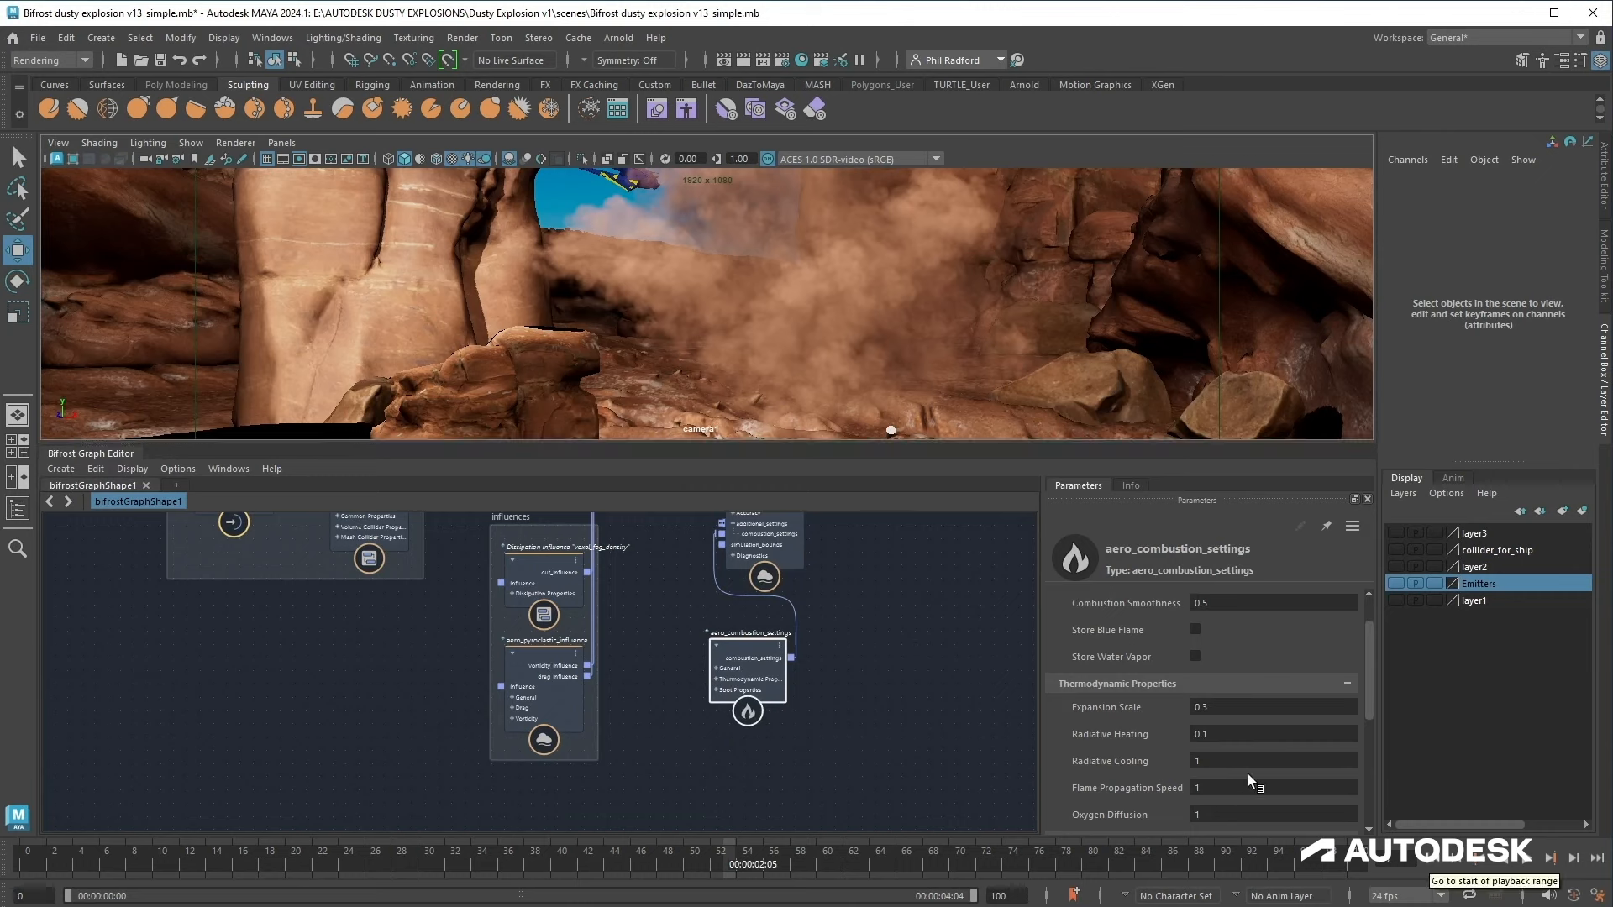
left_click(1205, 707)
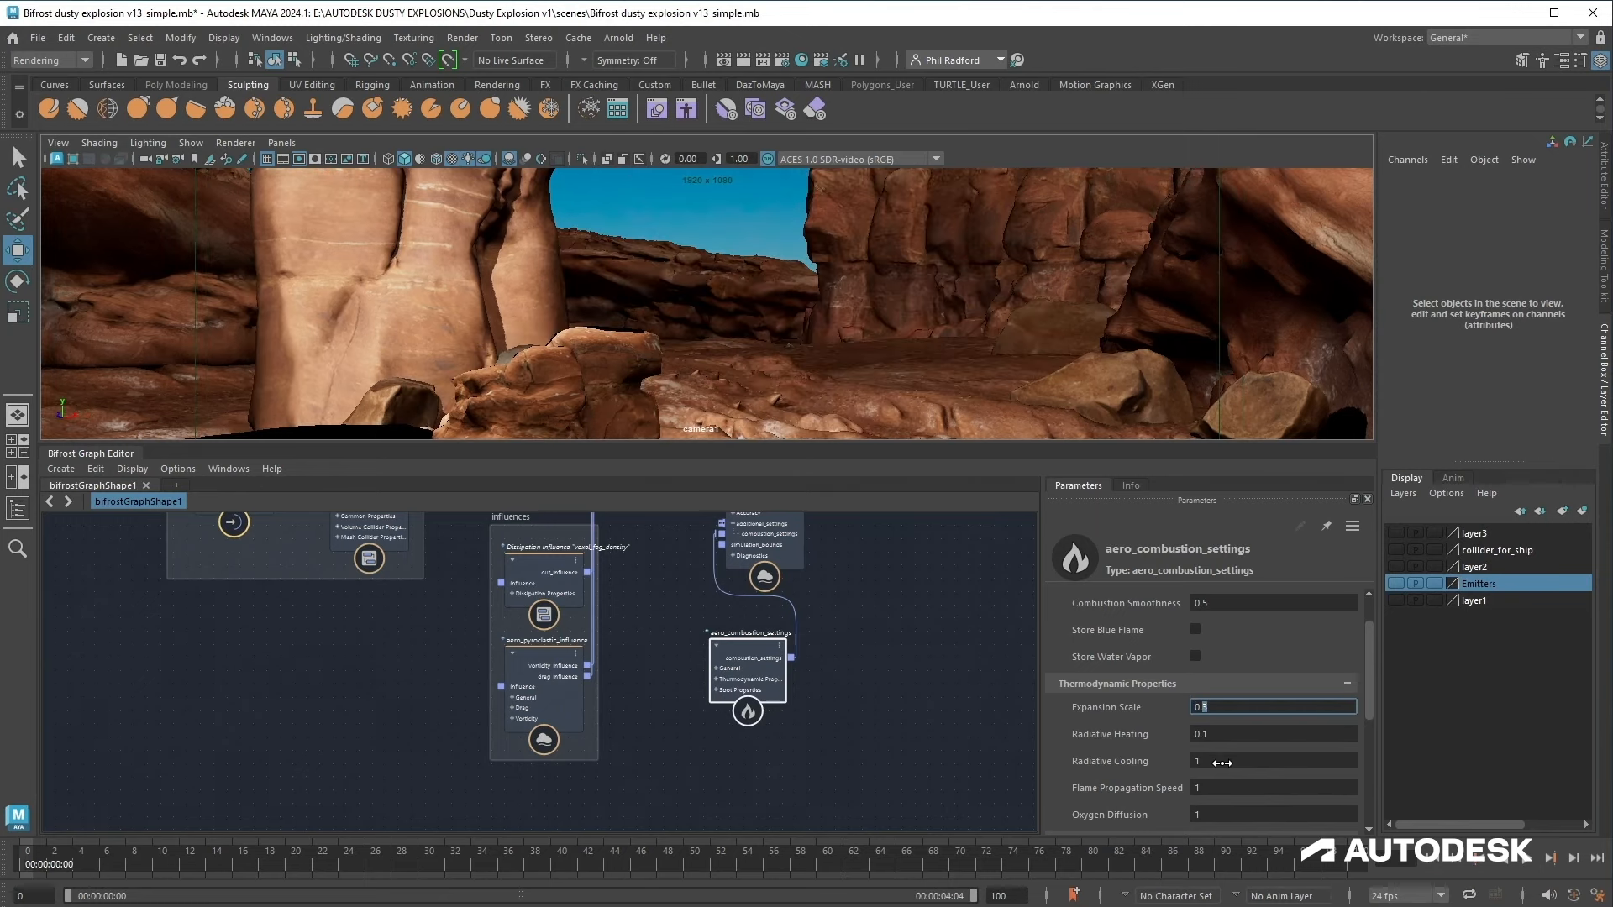
key("Return")
Step: Select the Arnold_standard_volume_mat node and set its Density to 2
middle_click_drag(644, 678, 566, 748)
middle_click_drag(791, 647, 452, 902)
middle_click_drag(647, 633, 697, 752)
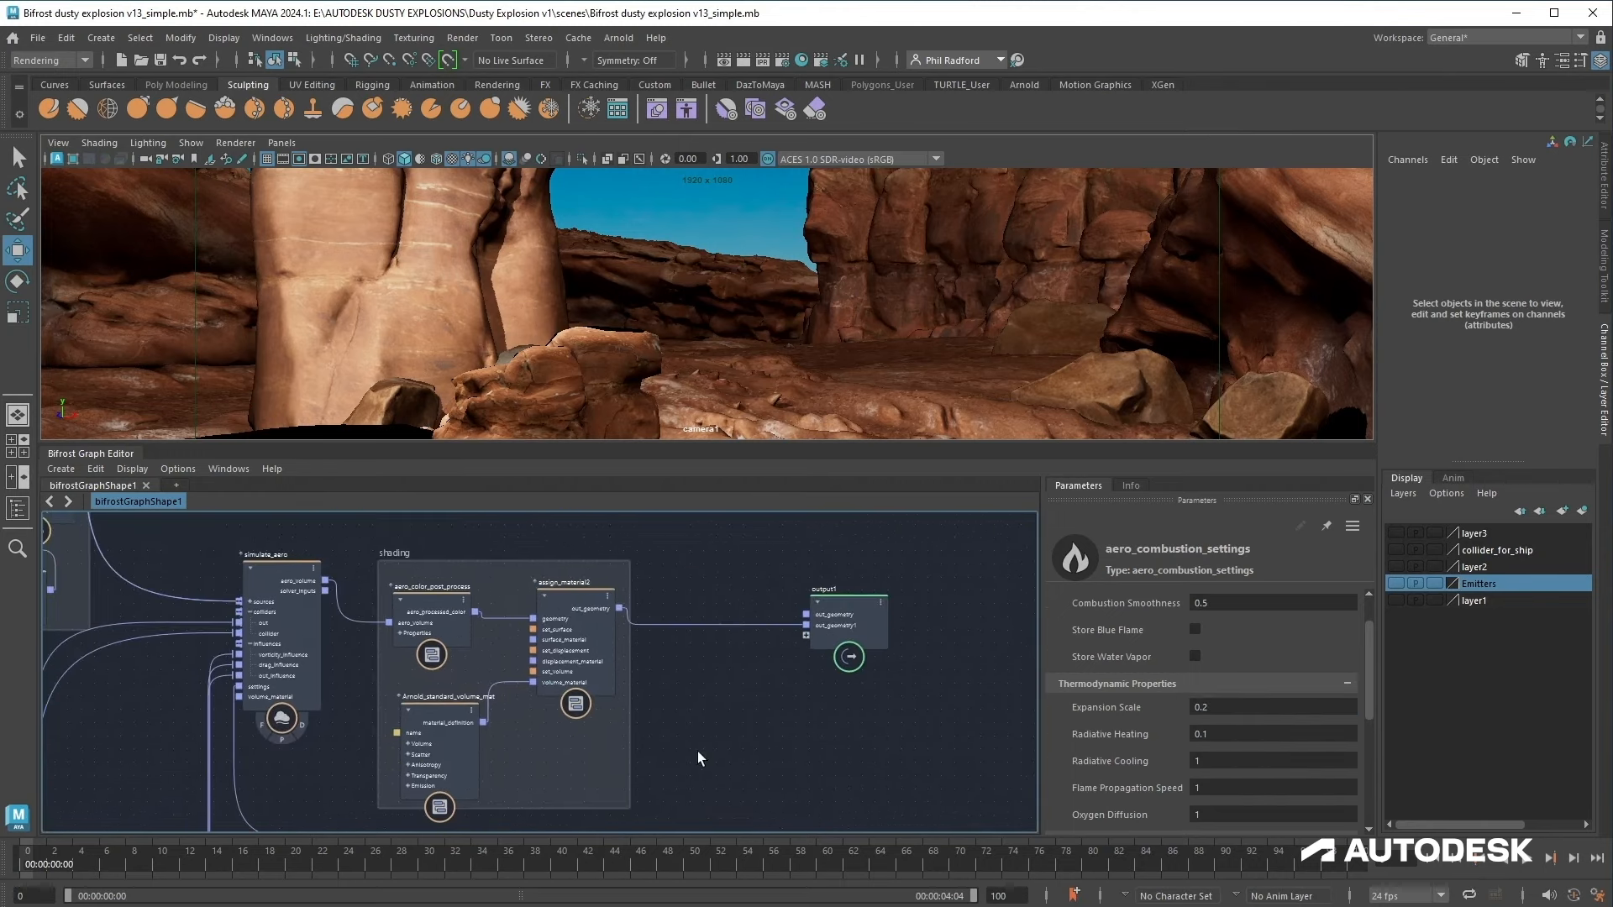
left_click(436, 739)
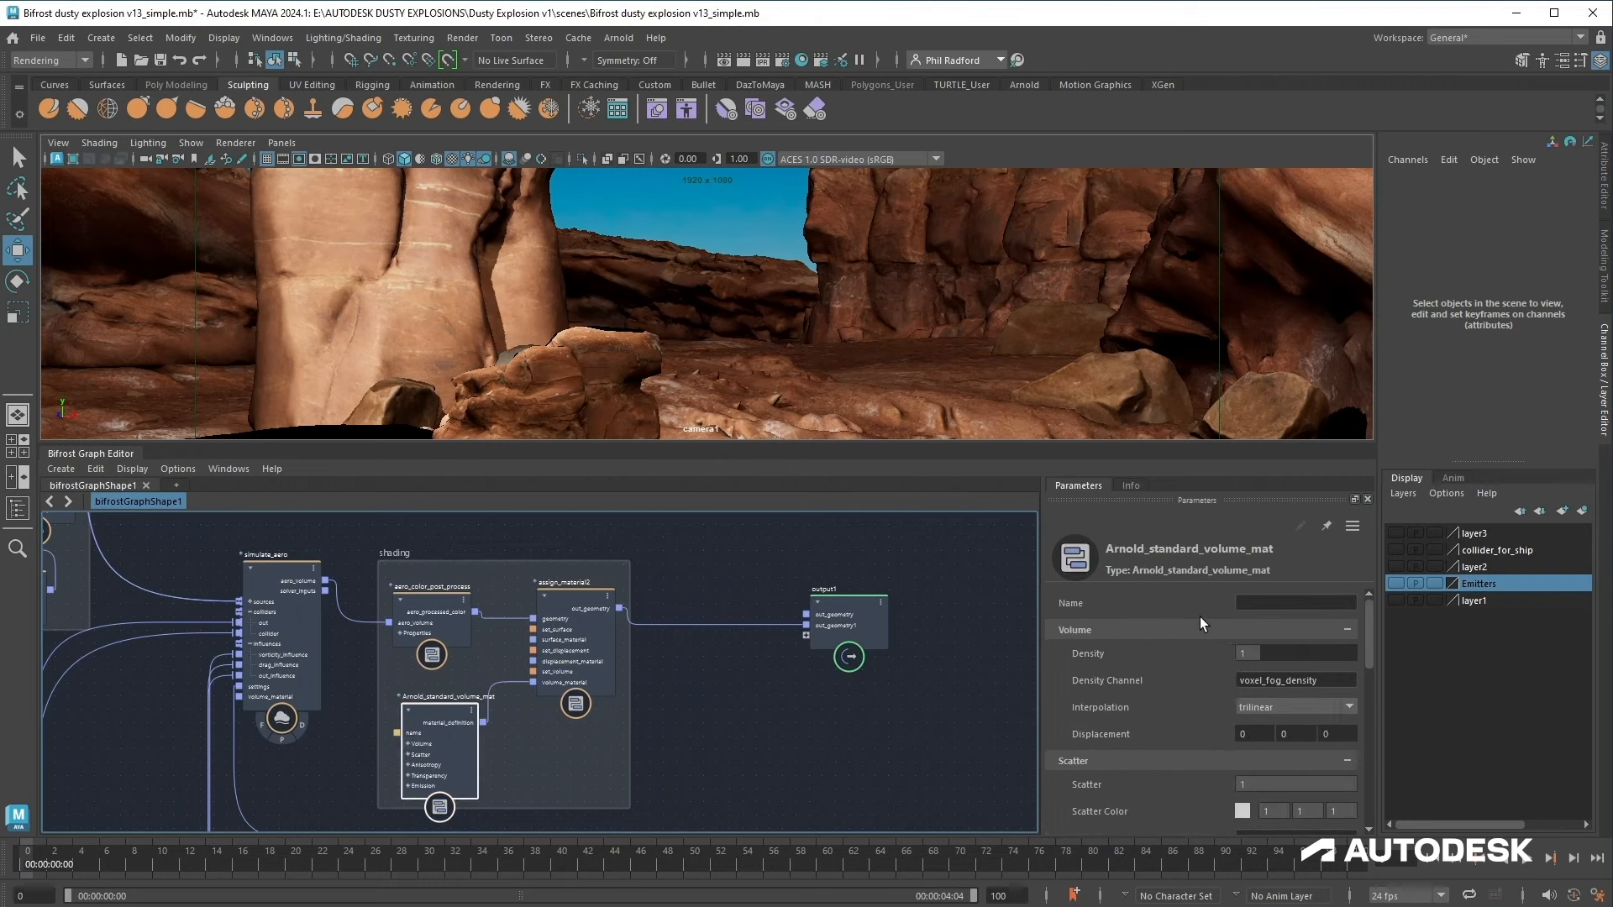
left_click(1266, 652)
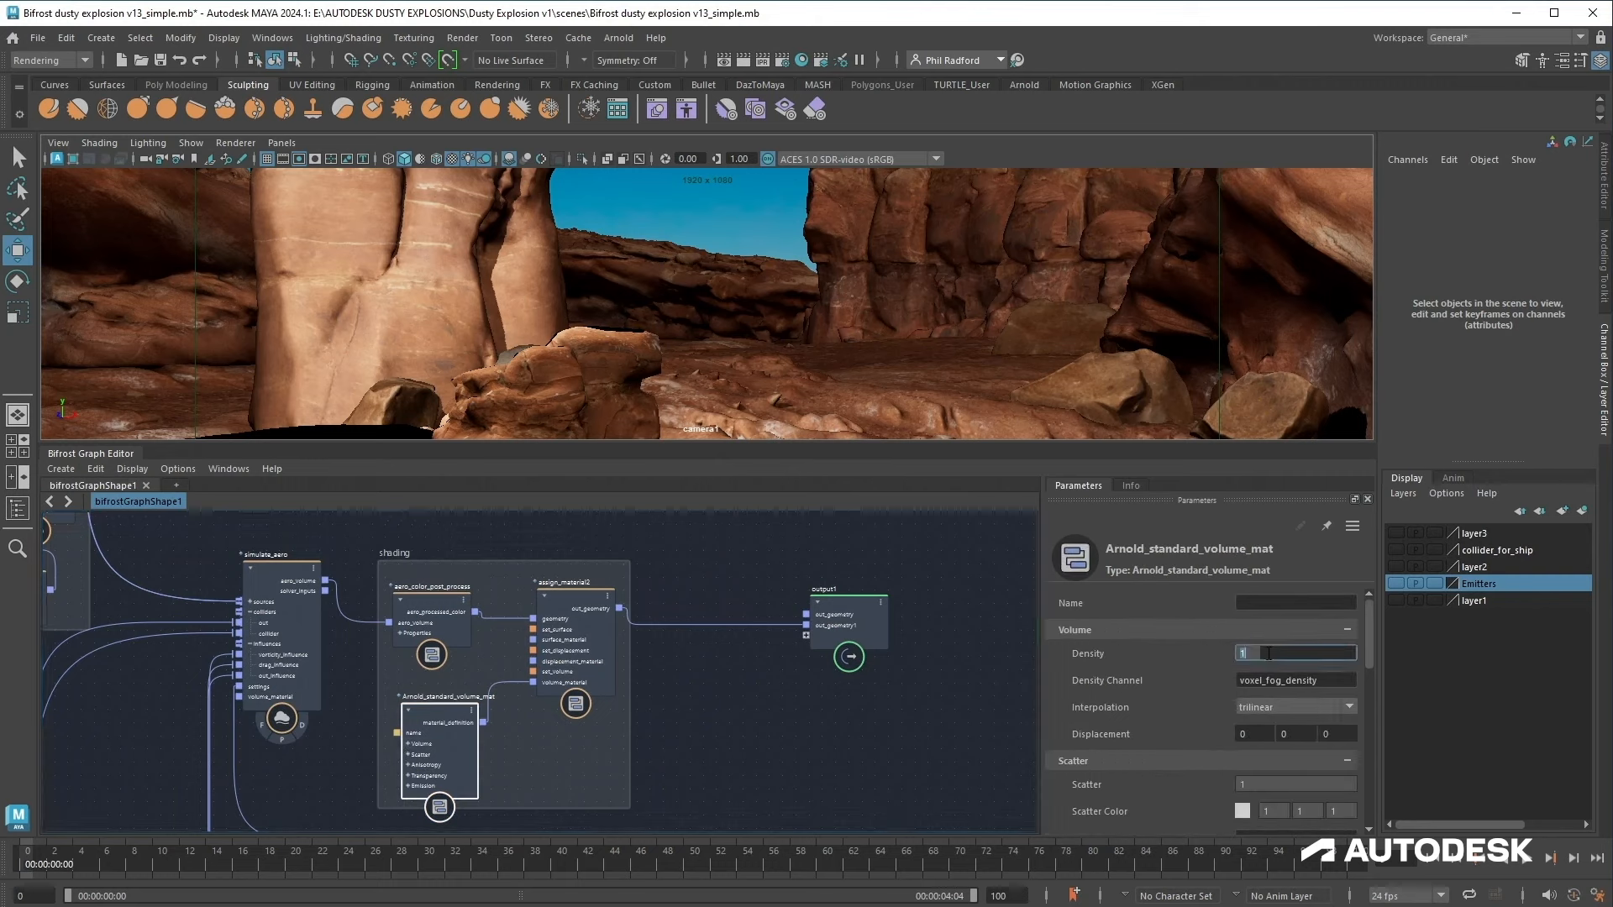
type("2")
Step: Duplicate the inner source_air1 node with its aero_source_color_property node and move the copy above
middle_click_drag(714, 724, 964, 721)
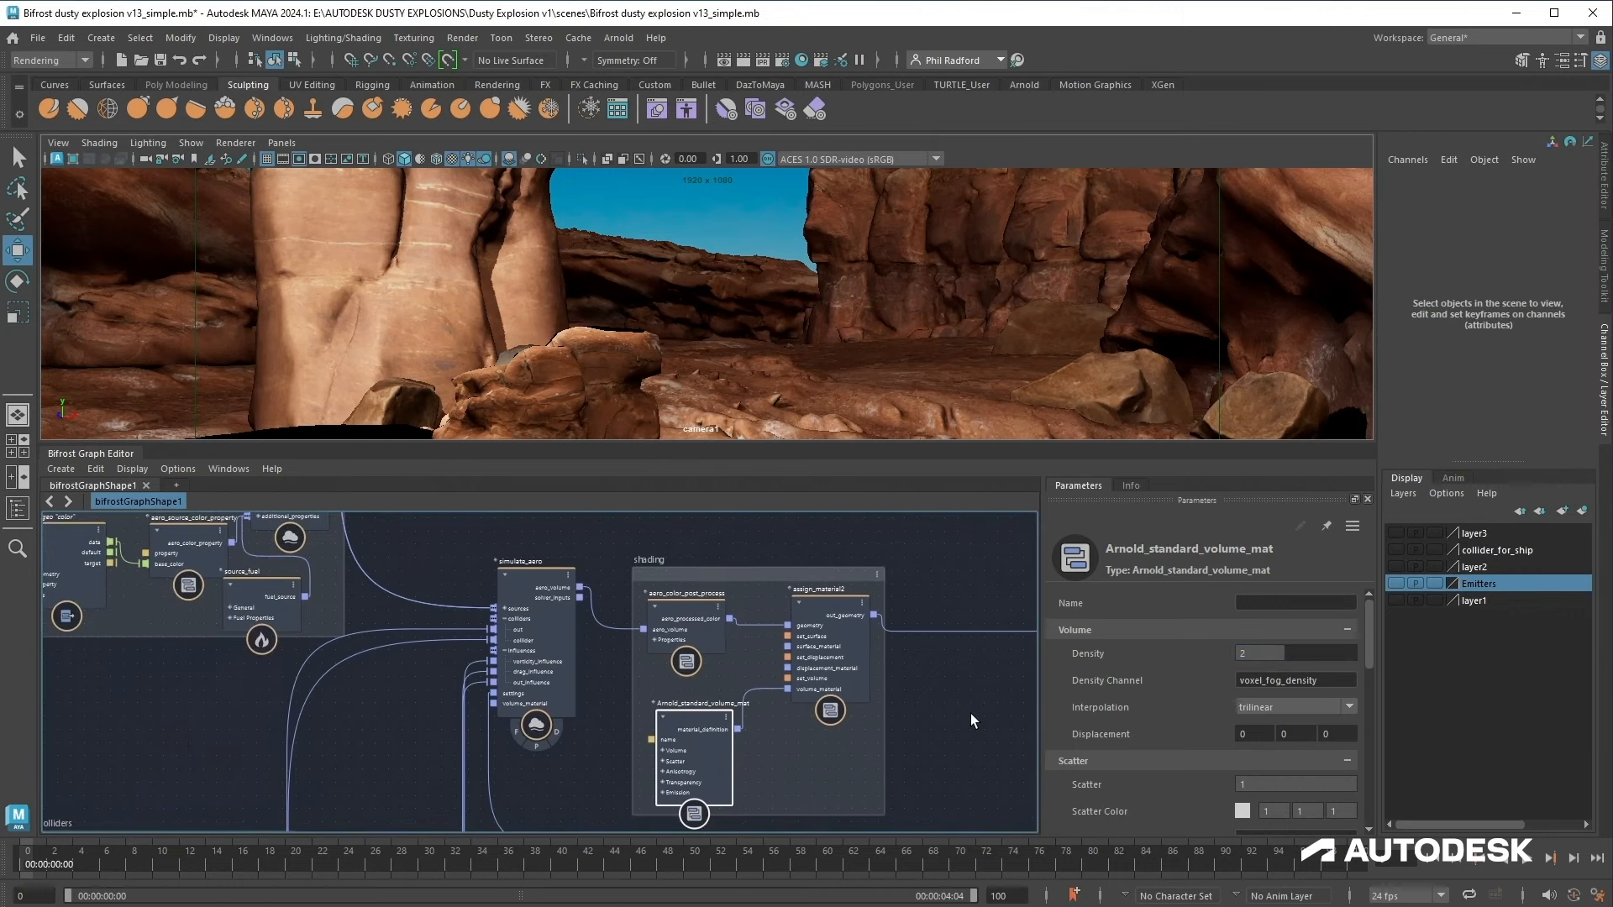
middle_click_drag(159, 734, 678, 821)
middle_click_drag(624, 731, 693, 793)
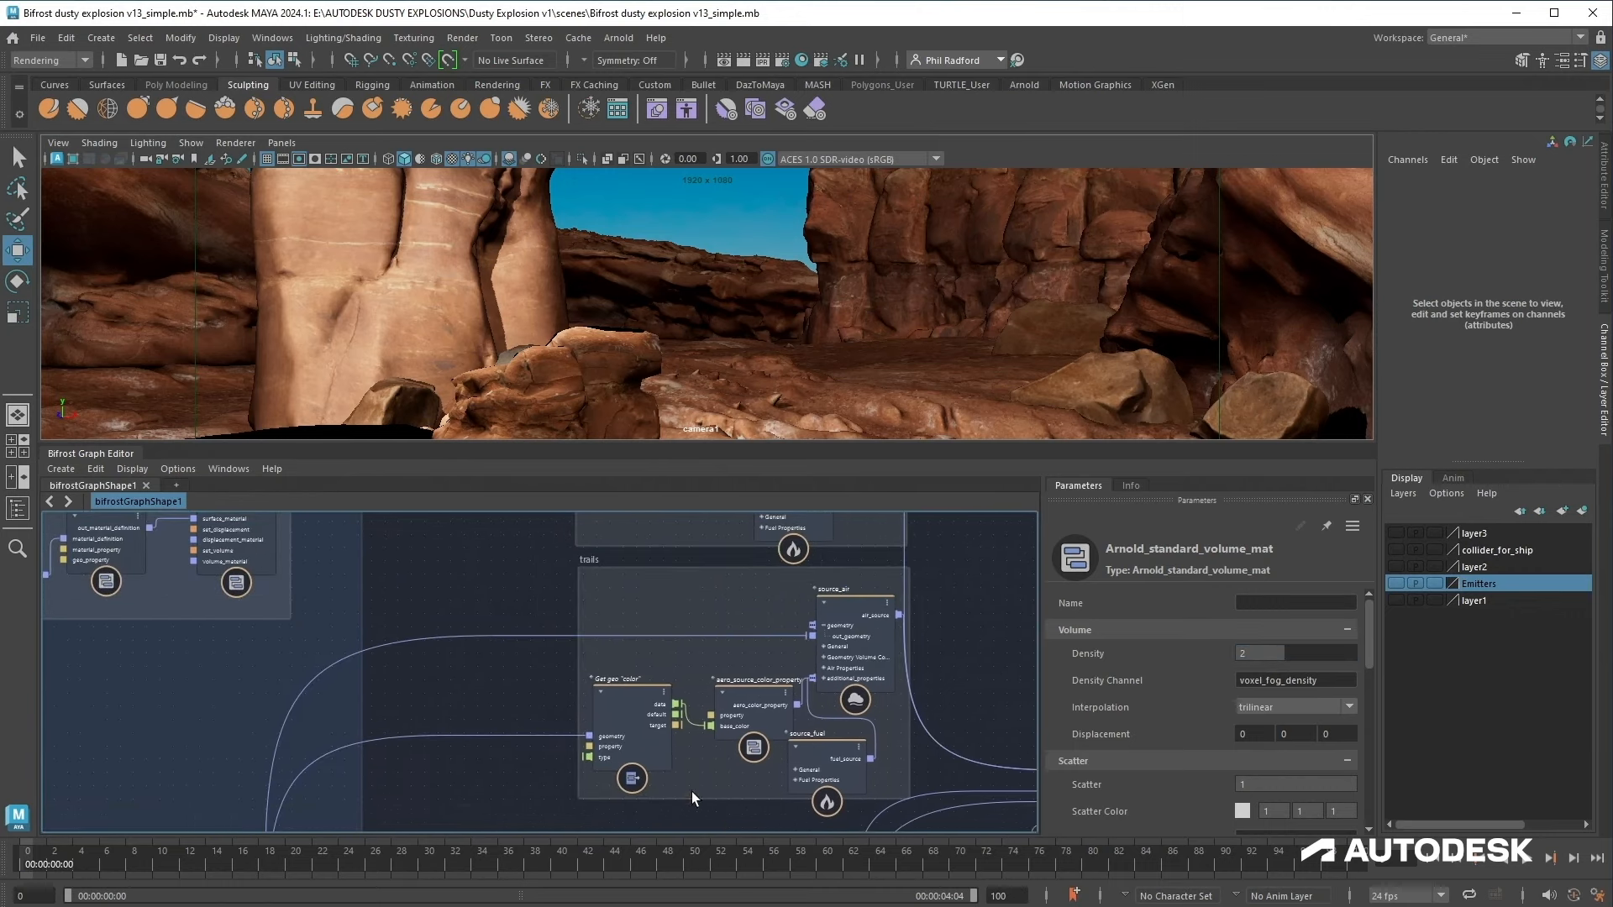
middle_click_drag(957, 558, 860, 835)
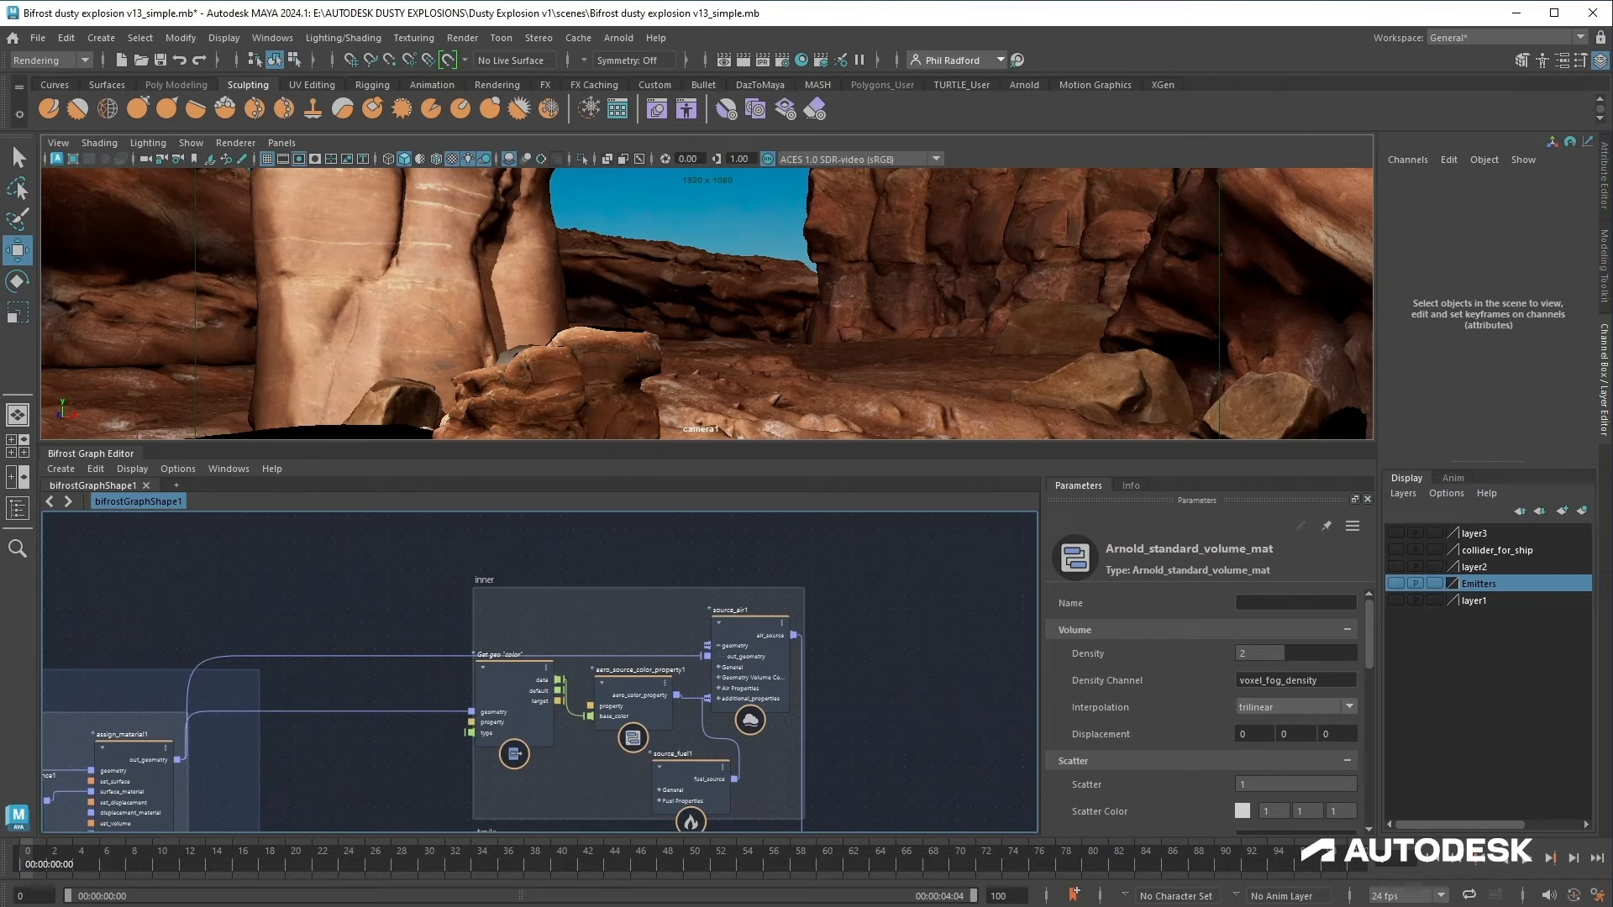
left_click(729, 643)
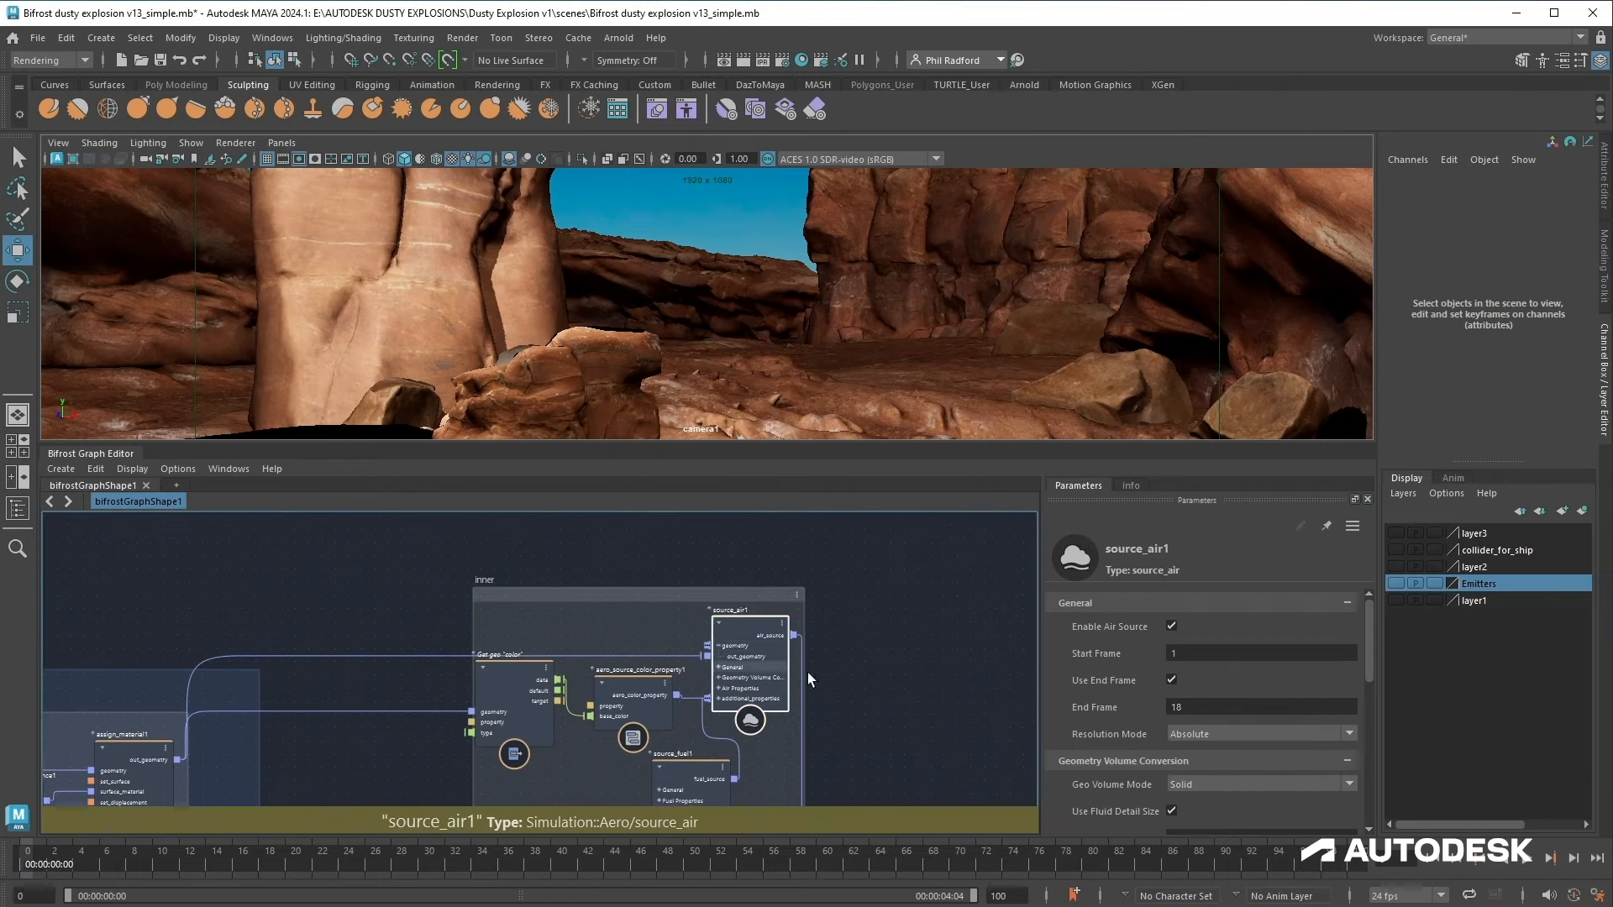
scroll(898, 631, "down", 4)
middle_click_drag(965, 631, 960, 747)
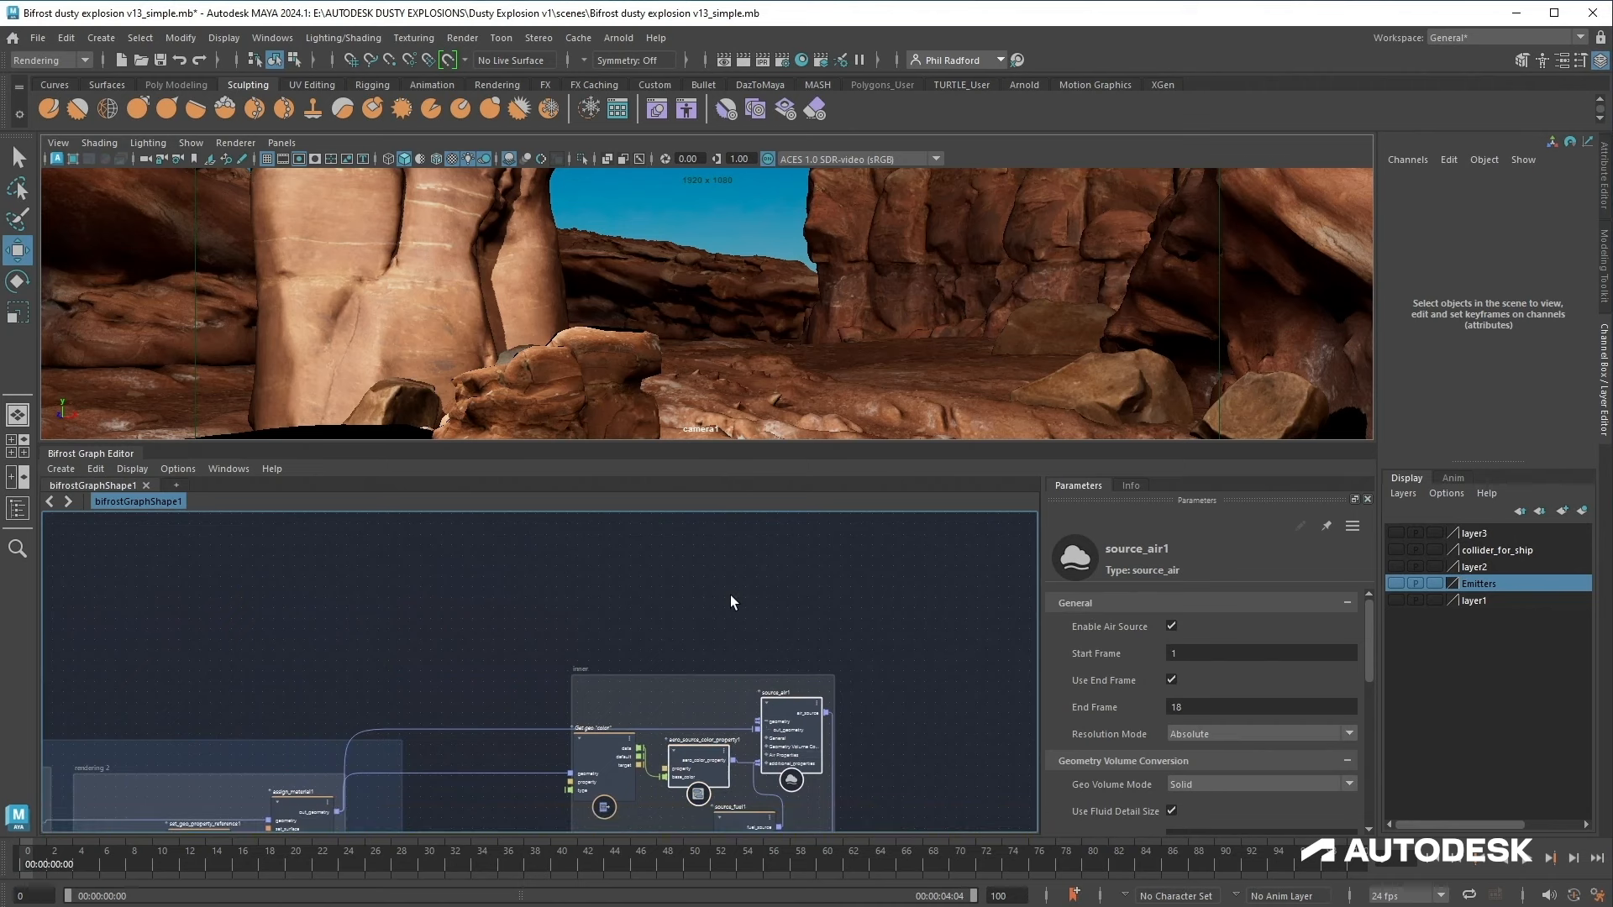
key("ctrl+d")
left_click_drag(757, 636, 787, 561)
left_click_drag(670, 647, 527, 627, "ctrl+alt+shift")
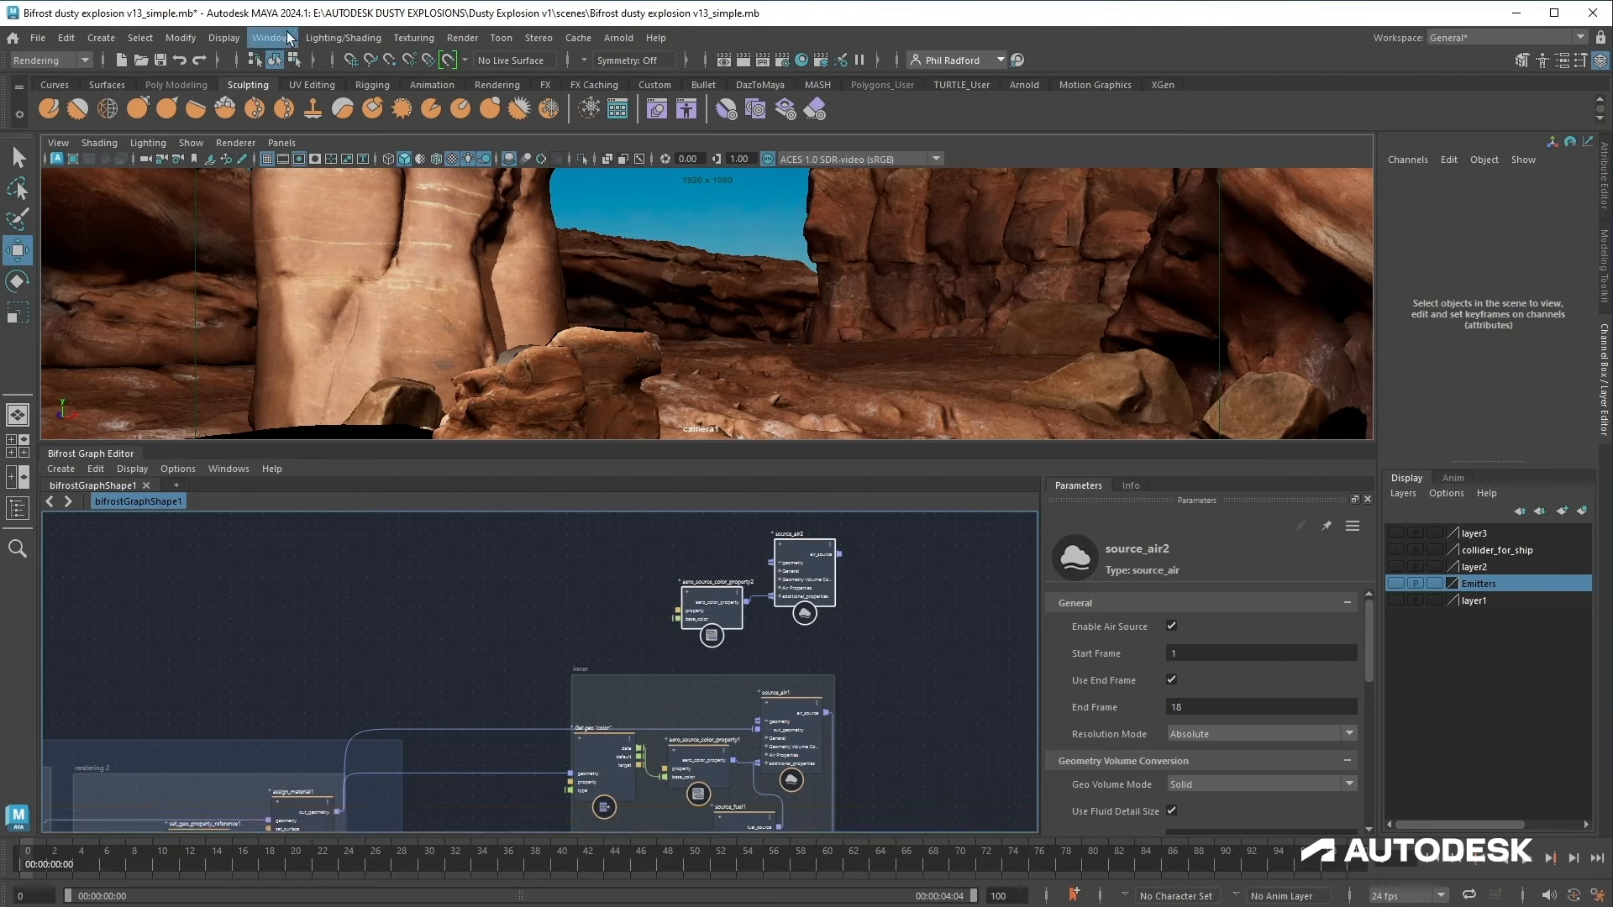
Step: Open the Outliner and make layer3 visible
left_click(272, 38)
left_click(296, 243)
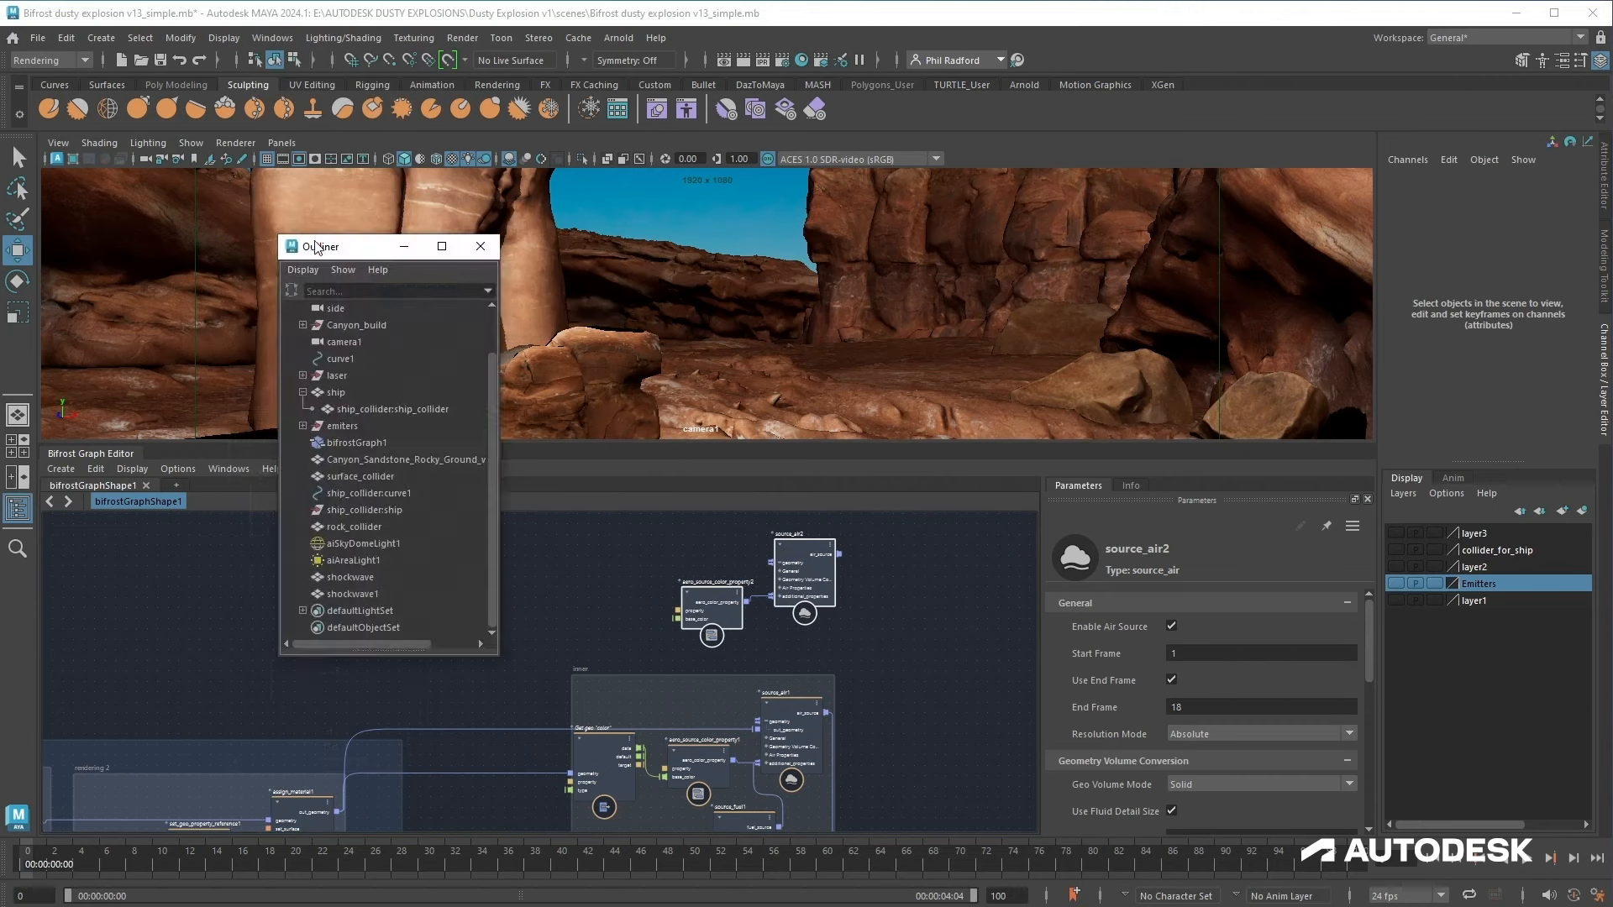
left_click(1397, 533)
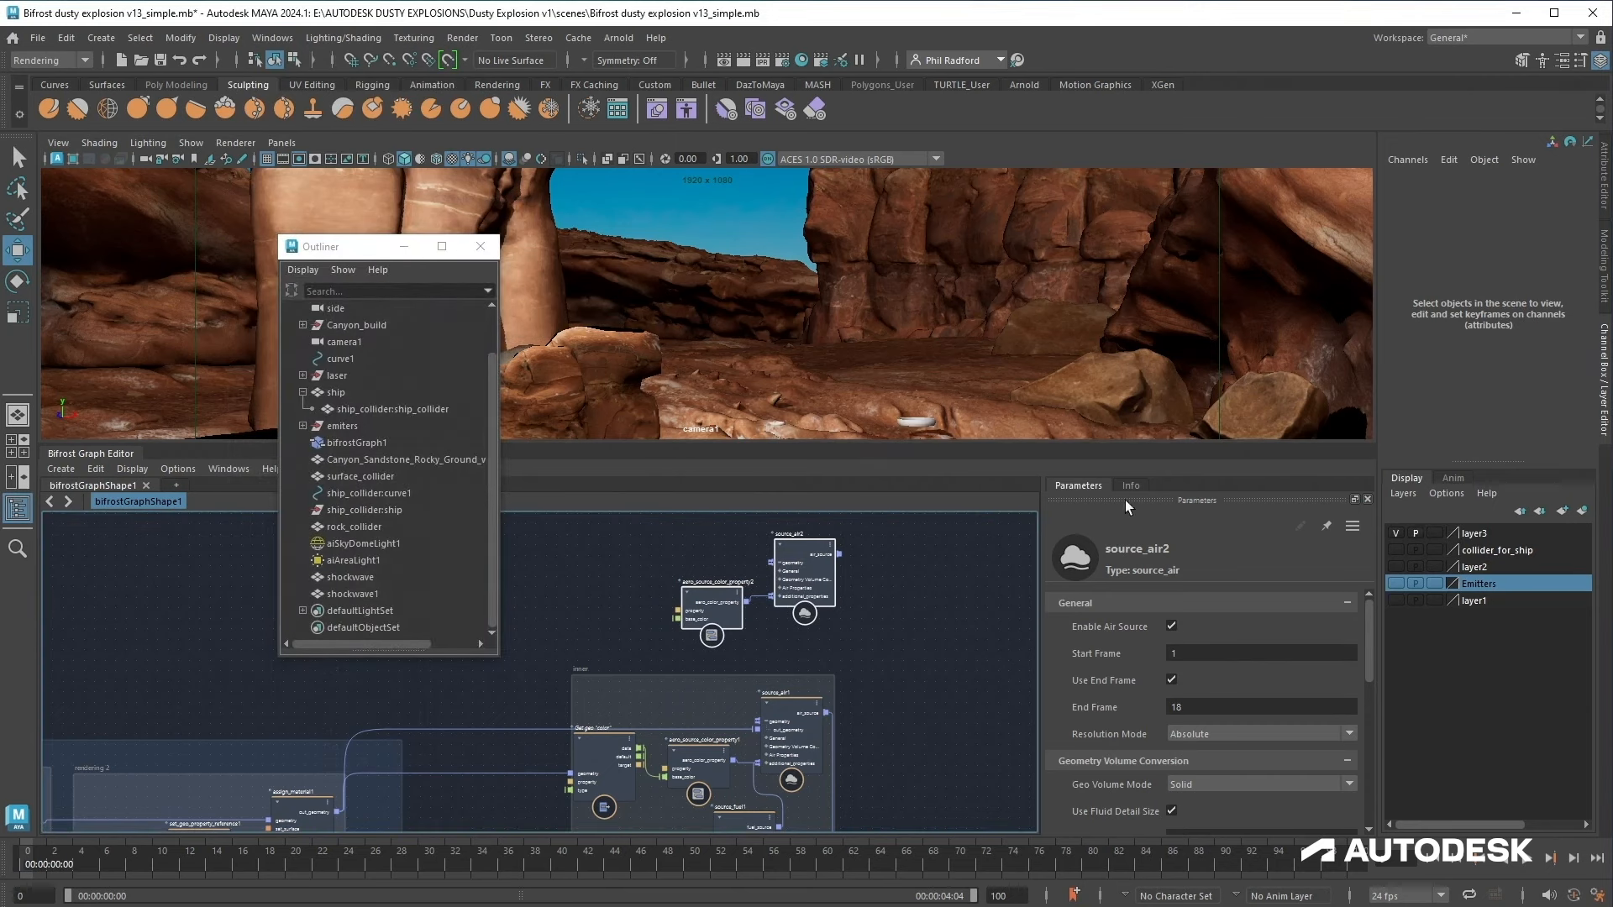
Step: Bring the shockwave mesh into the graph and connect it to source_air2's geometry input
left_click(906, 418)
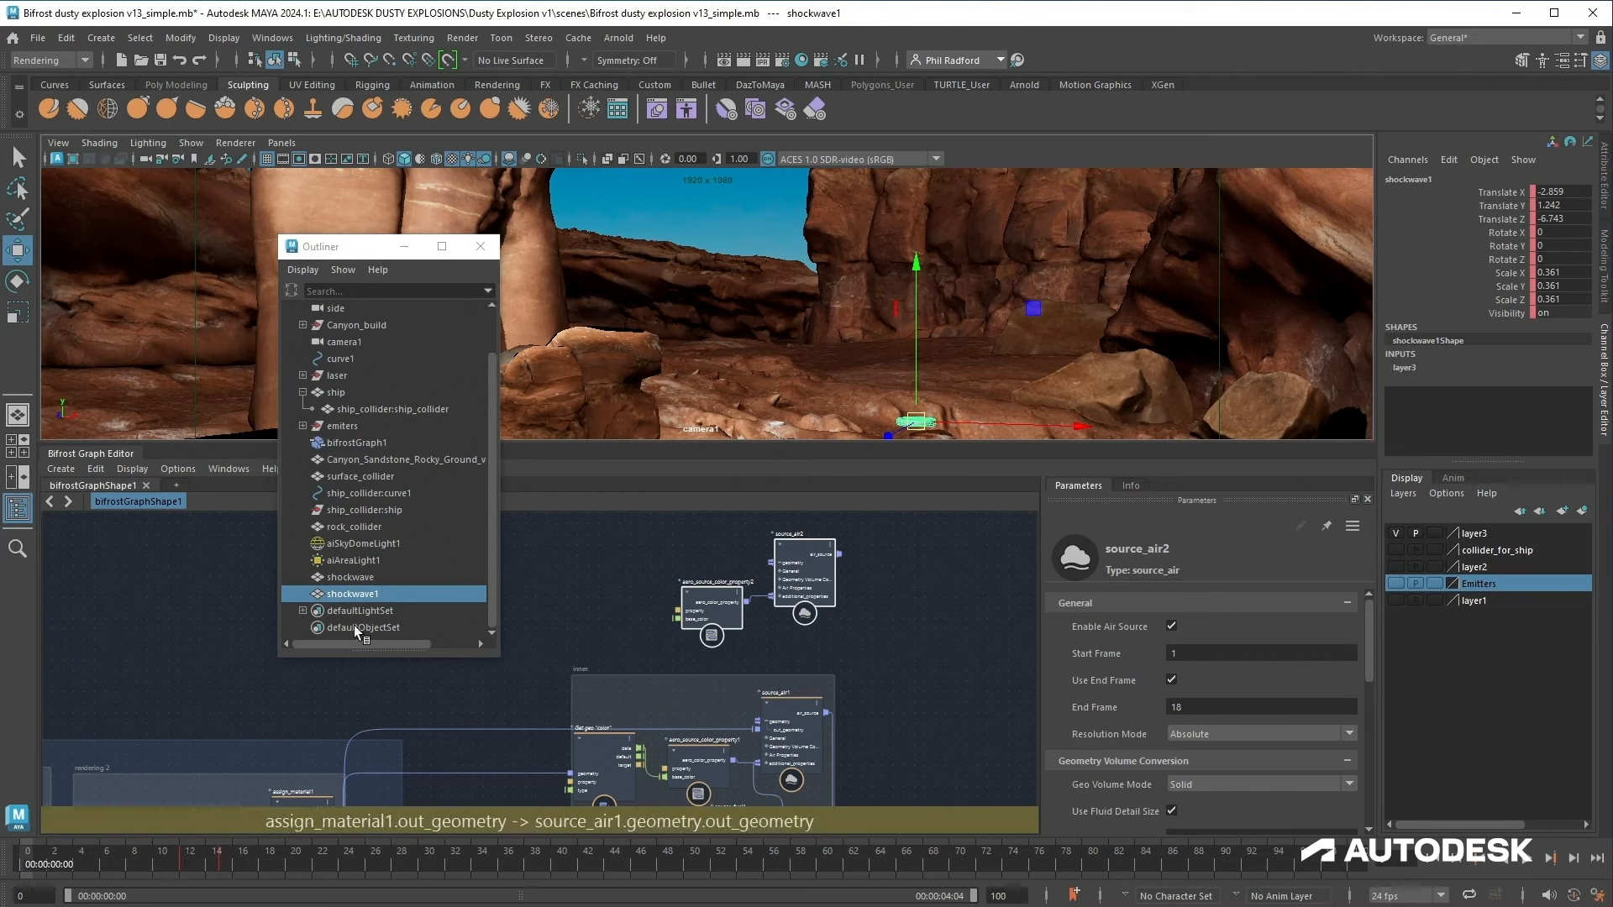
left_click(376, 580)
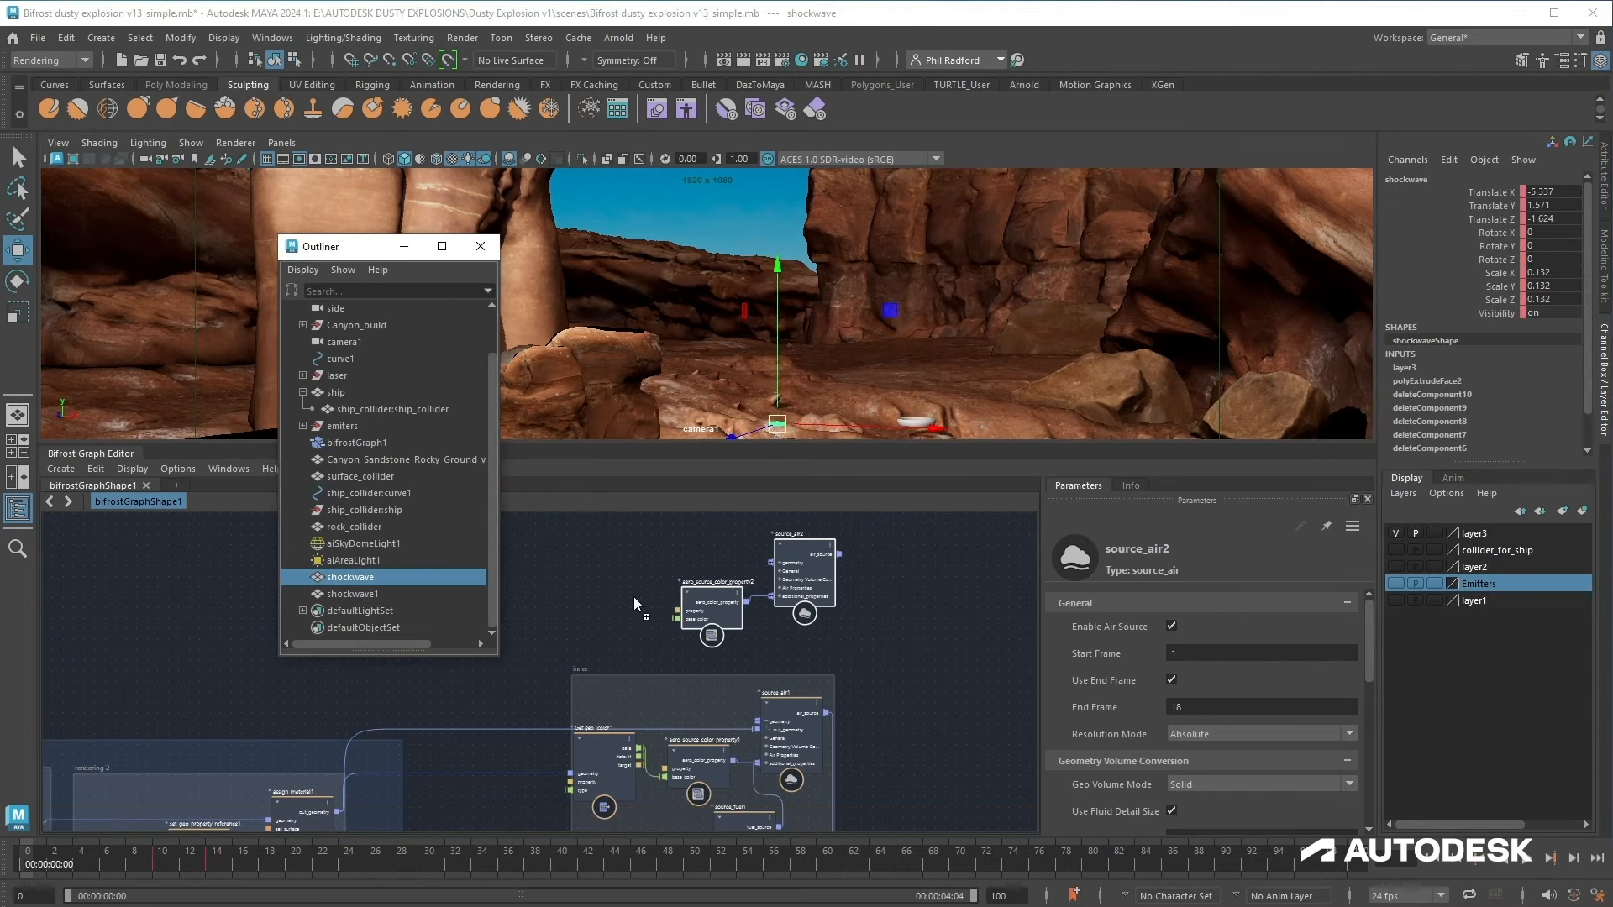
middle_click_drag(633, 597, 633, 597)
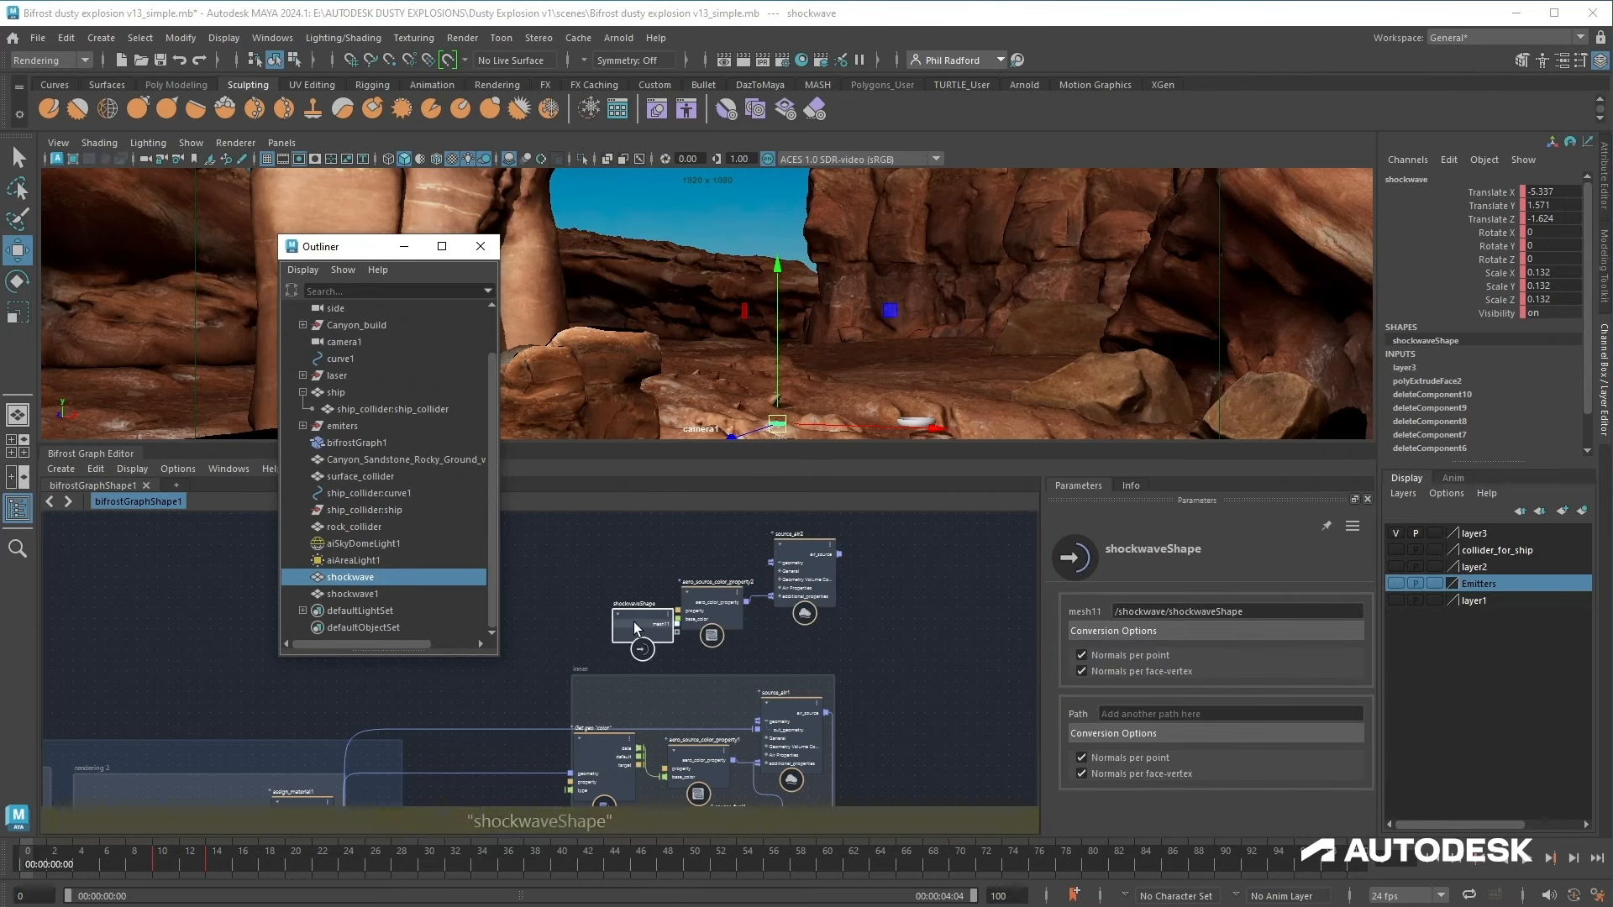
left_click_drag(634, 622, 781, 568)
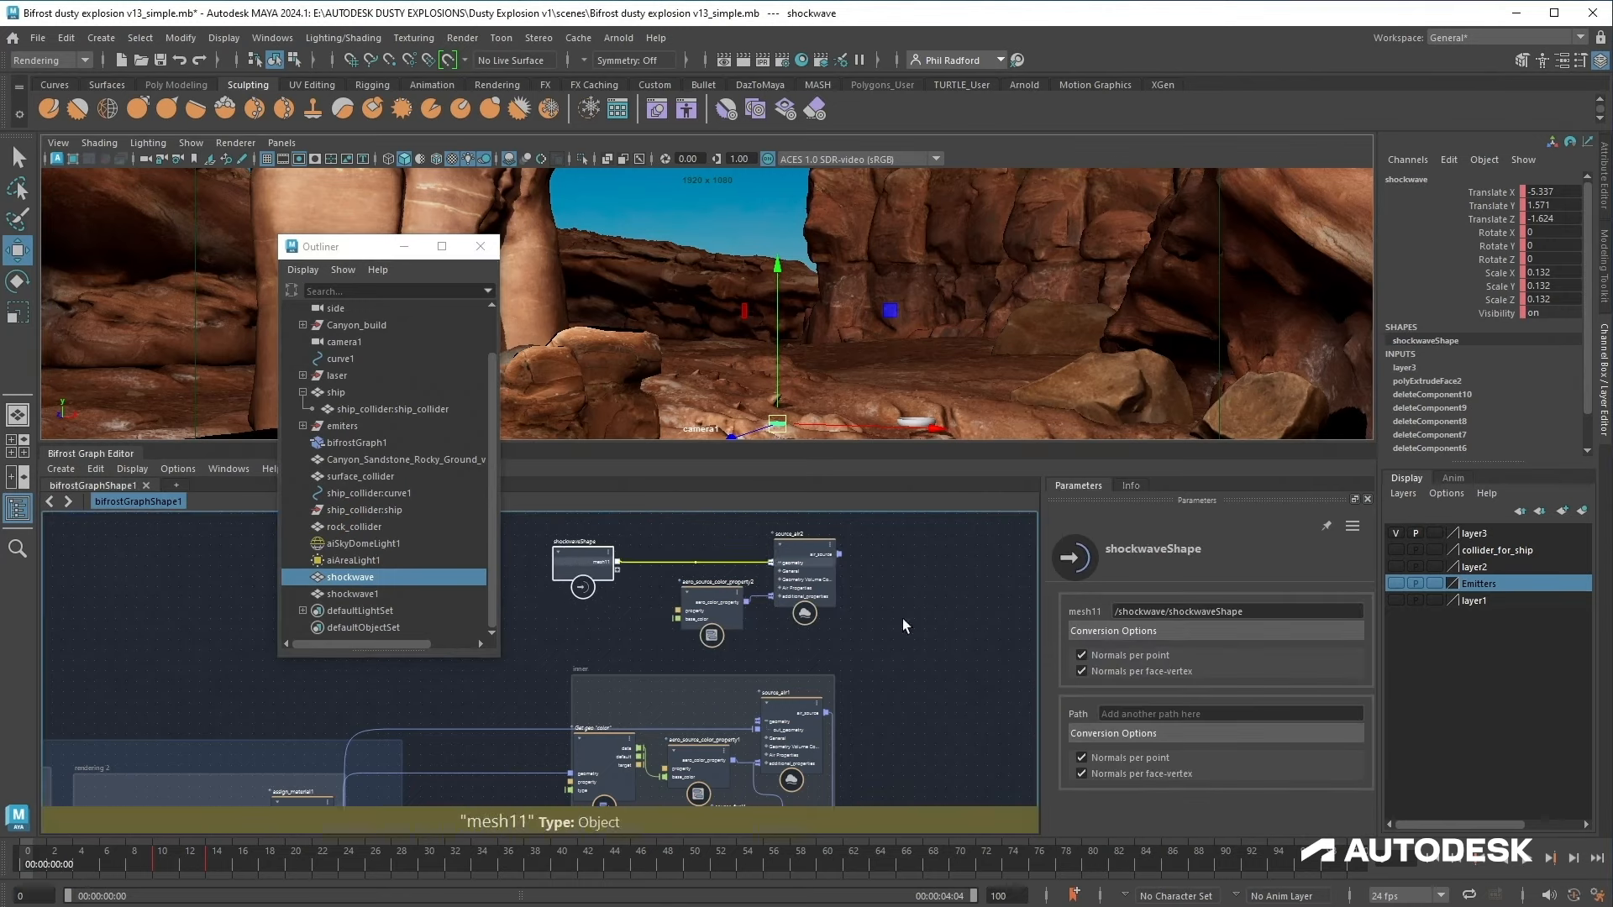
Step: Paste another copy of the source_air and aero_source_color_property nodes above the first copy
middle_click_drag(905, 626, 948, 697)
left_click_drag(890, 583, 747, 674)
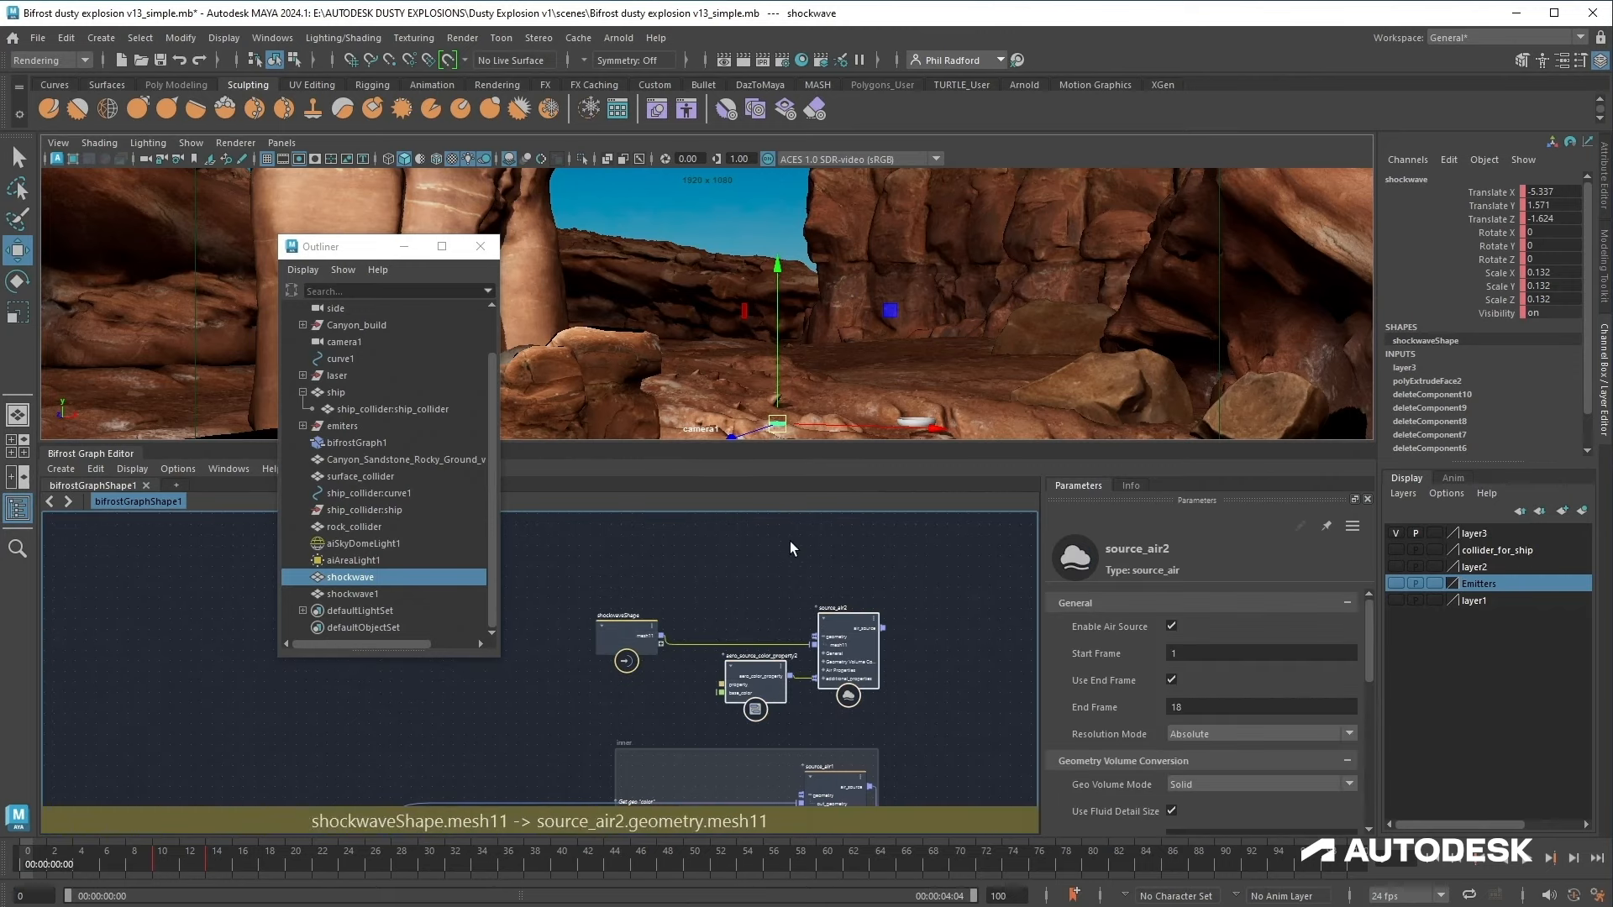
key("ctrl+v")
left_click_drag(797, 602, 847, 547)
Step: Bring the shockwave1 mesh into the graph and connect it to source_air3's geometry input
left_click(399, 593)
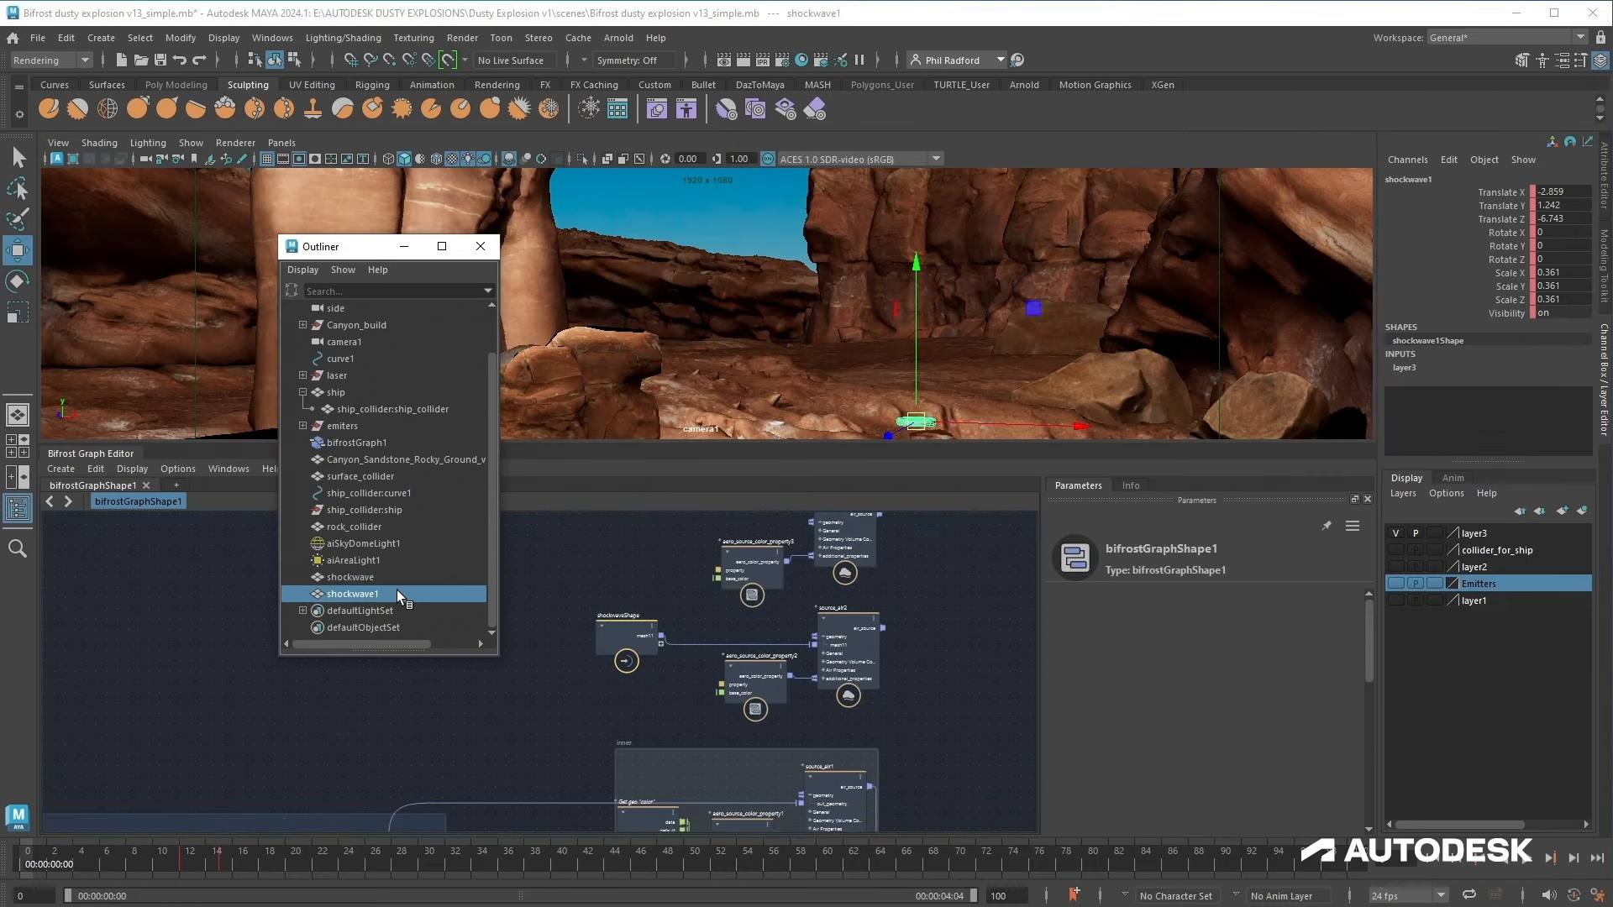
middle_click_drag(647, 542, 645, 545)
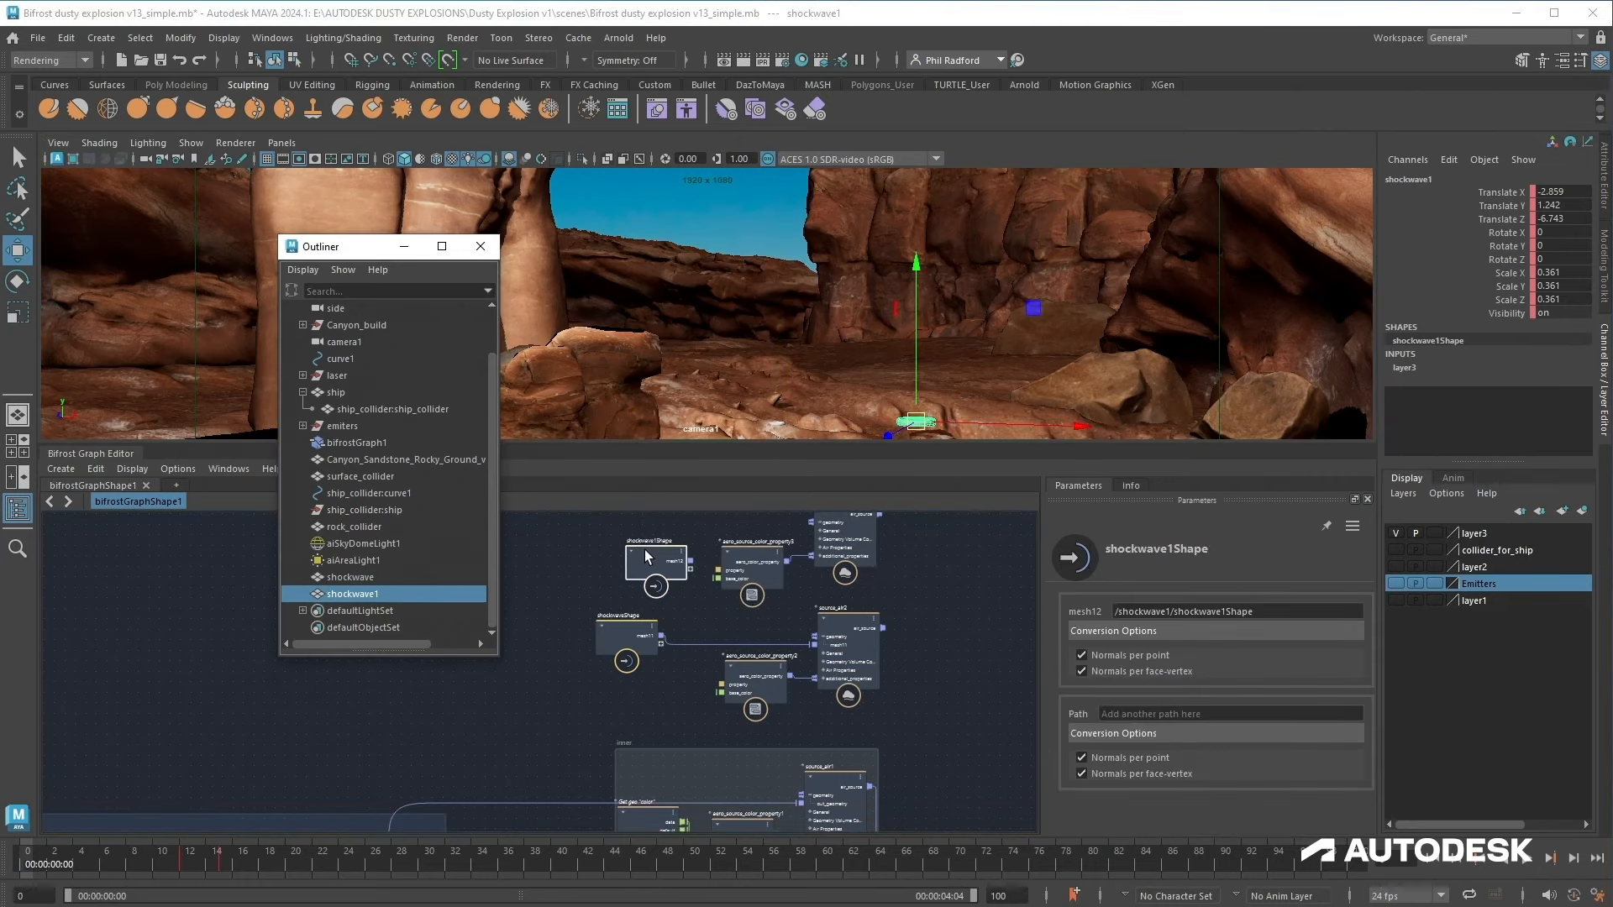
left_click_drag(644, 550, 621, 508)
middle_click_drag(669, 579, 677, 664, "alt")
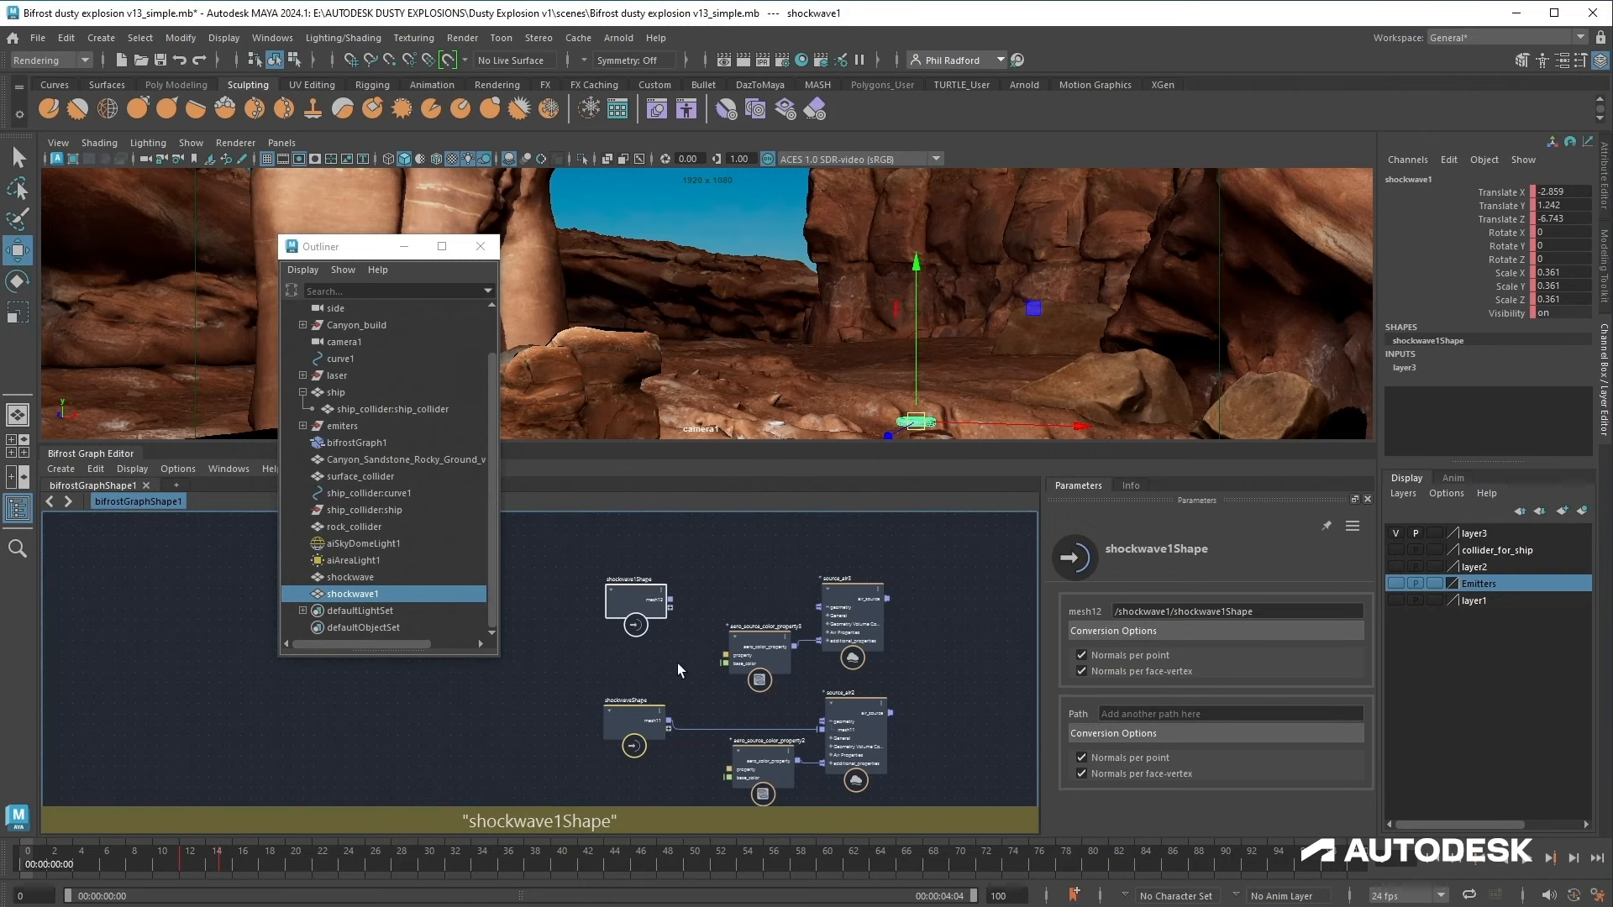
left_click_drag(671, 599, 821, 609)
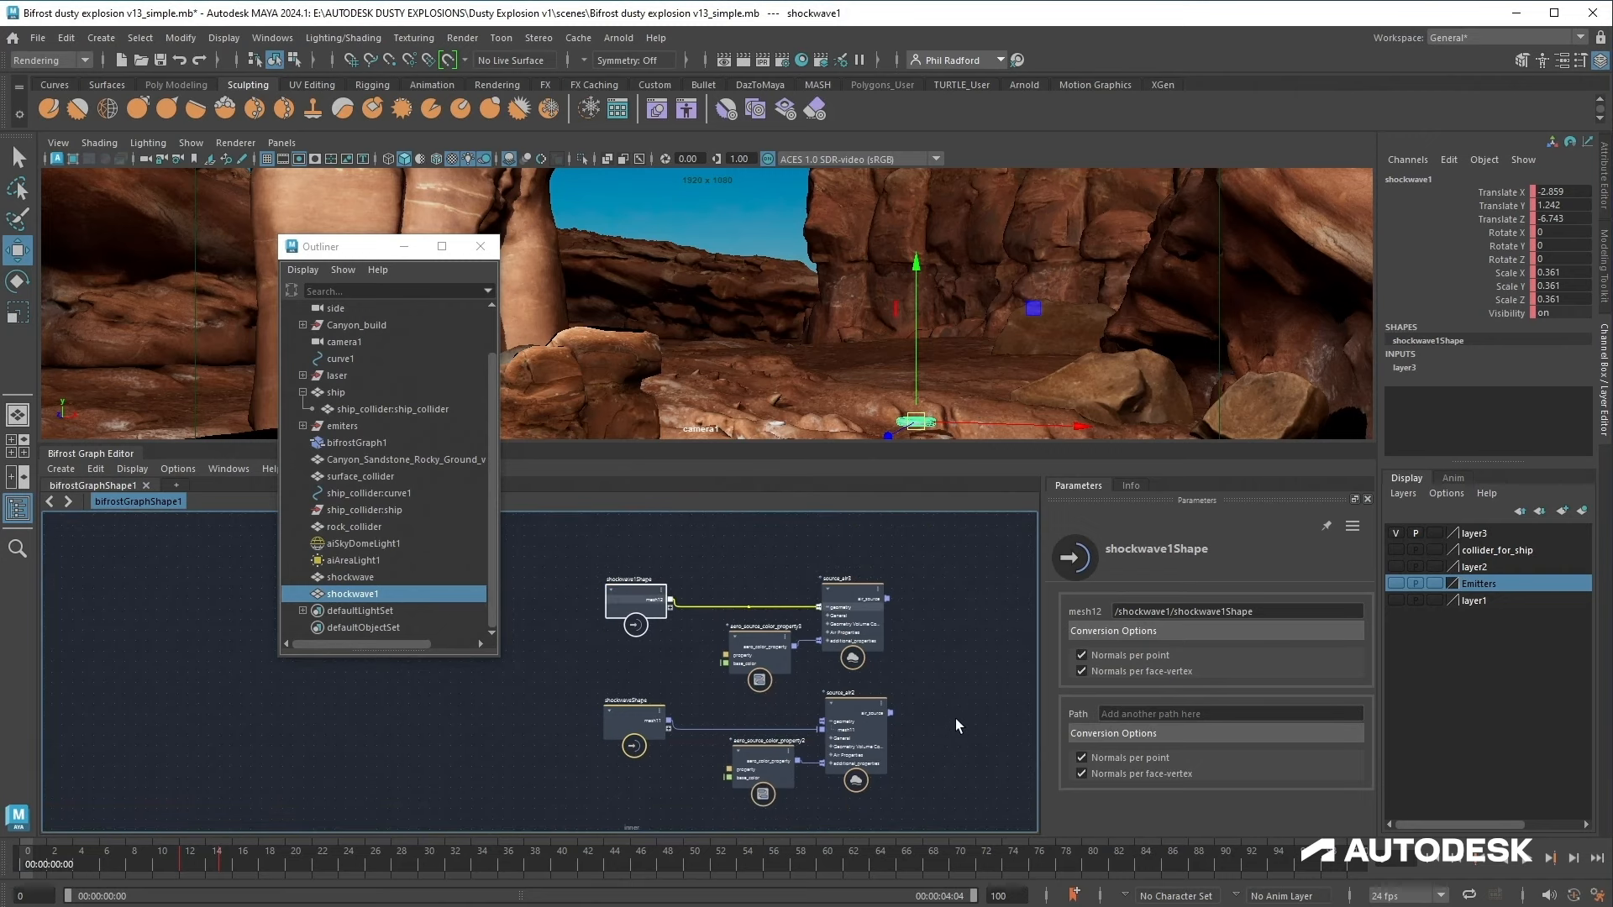
Step: Create a backdrop around the shockwave1Shape, source_air3 and color property nodes
middle_click_drag(955, 724, 924, 669, "alt")
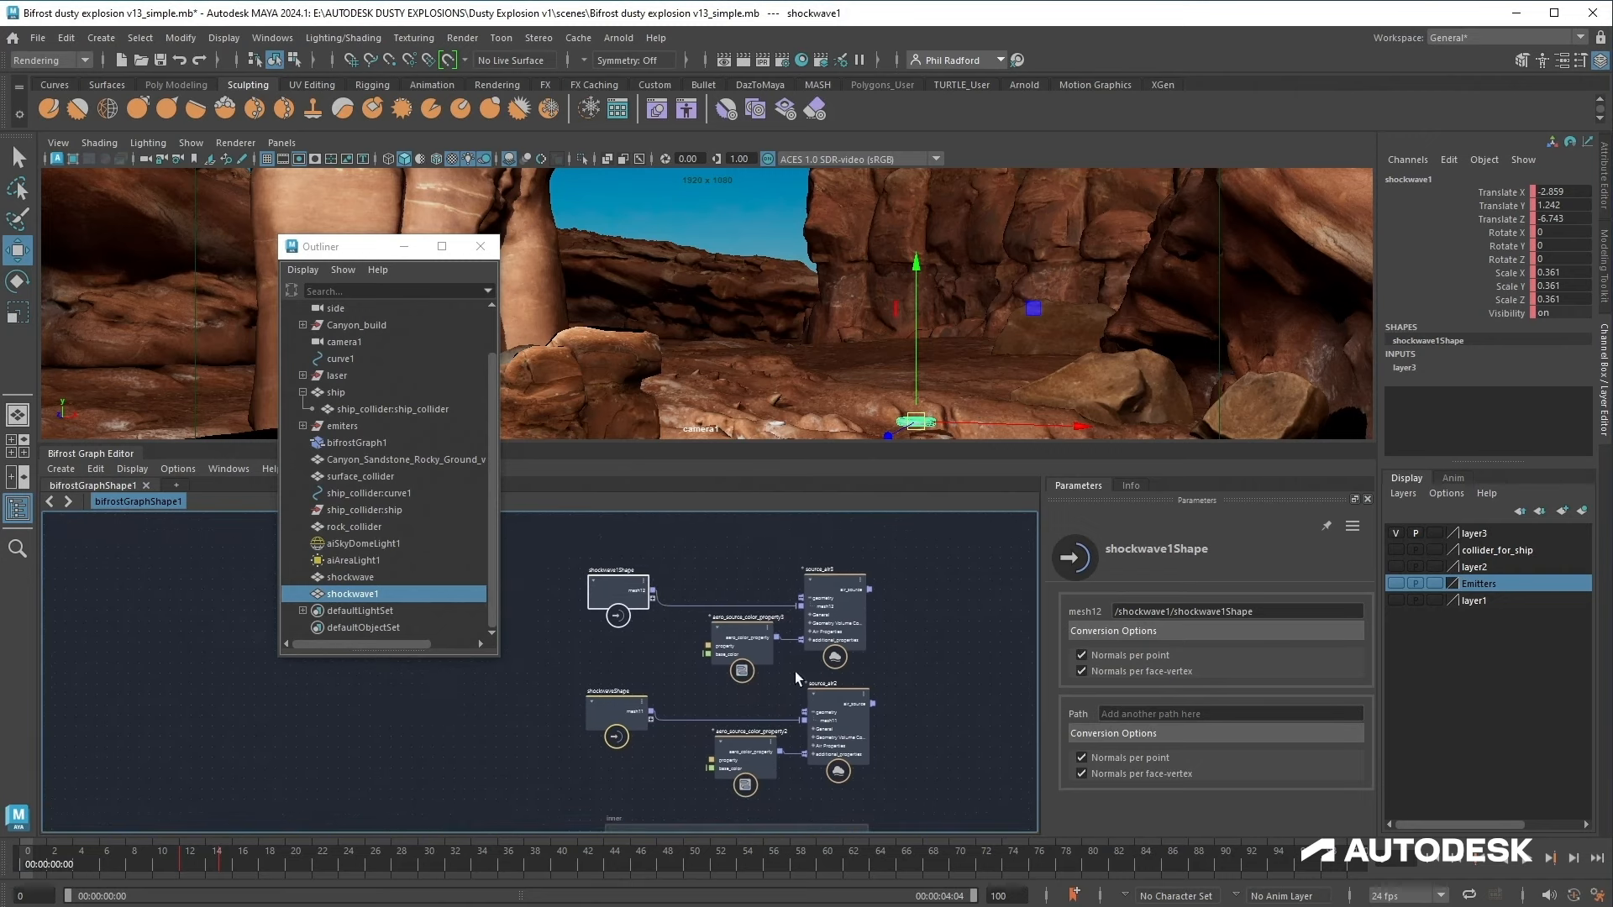
middle_click_drag(797, 620, 810, 669, "alt")
right_click(892, 588)
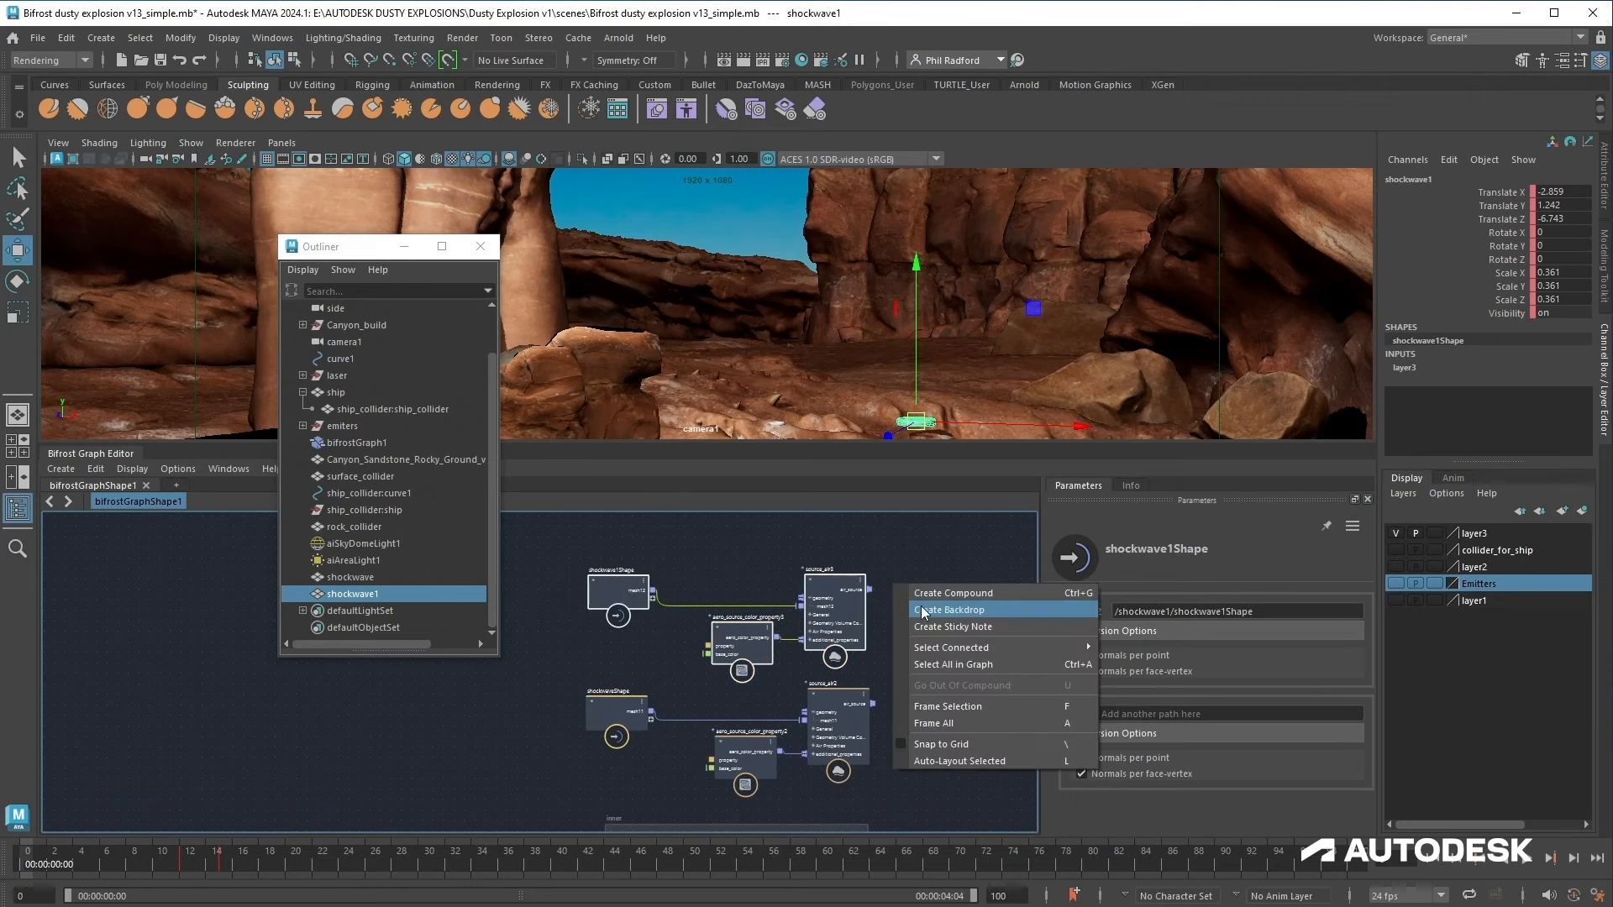
left_click(924, 613)
left_click_drag(763, 558, 771, 517)
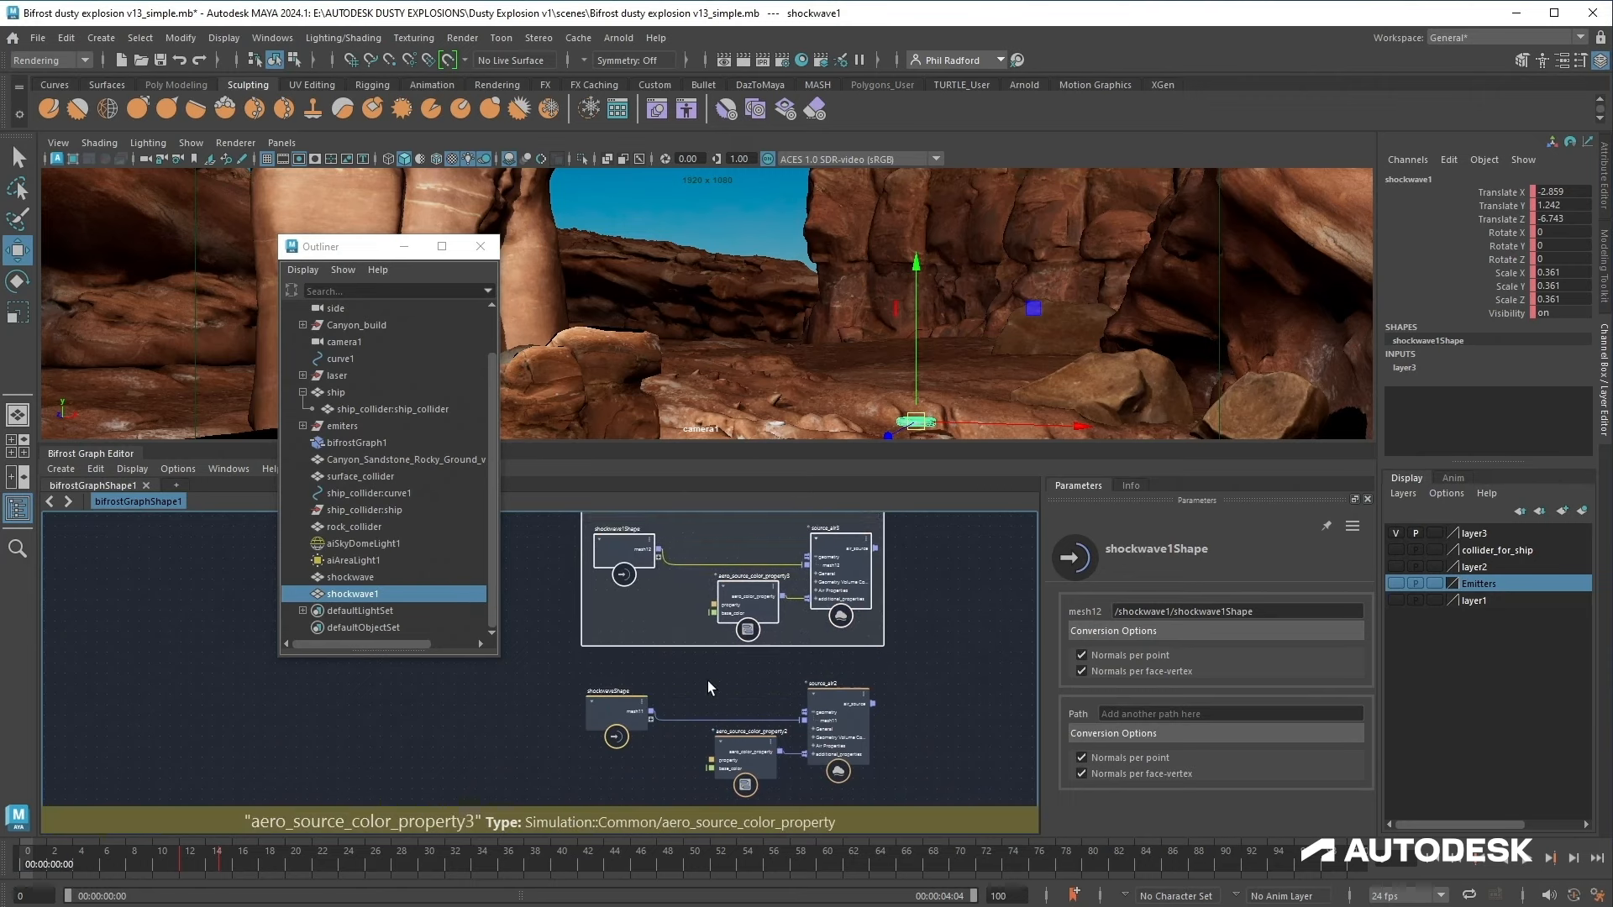
Step: Create a backdrop around the shockwaveShape, source_air2 and color property nodes
middle_click_drag(617, 670, 617, 644, "alt")
left_click_drag(763, 739, 882, 769)
right_click(857, 645)
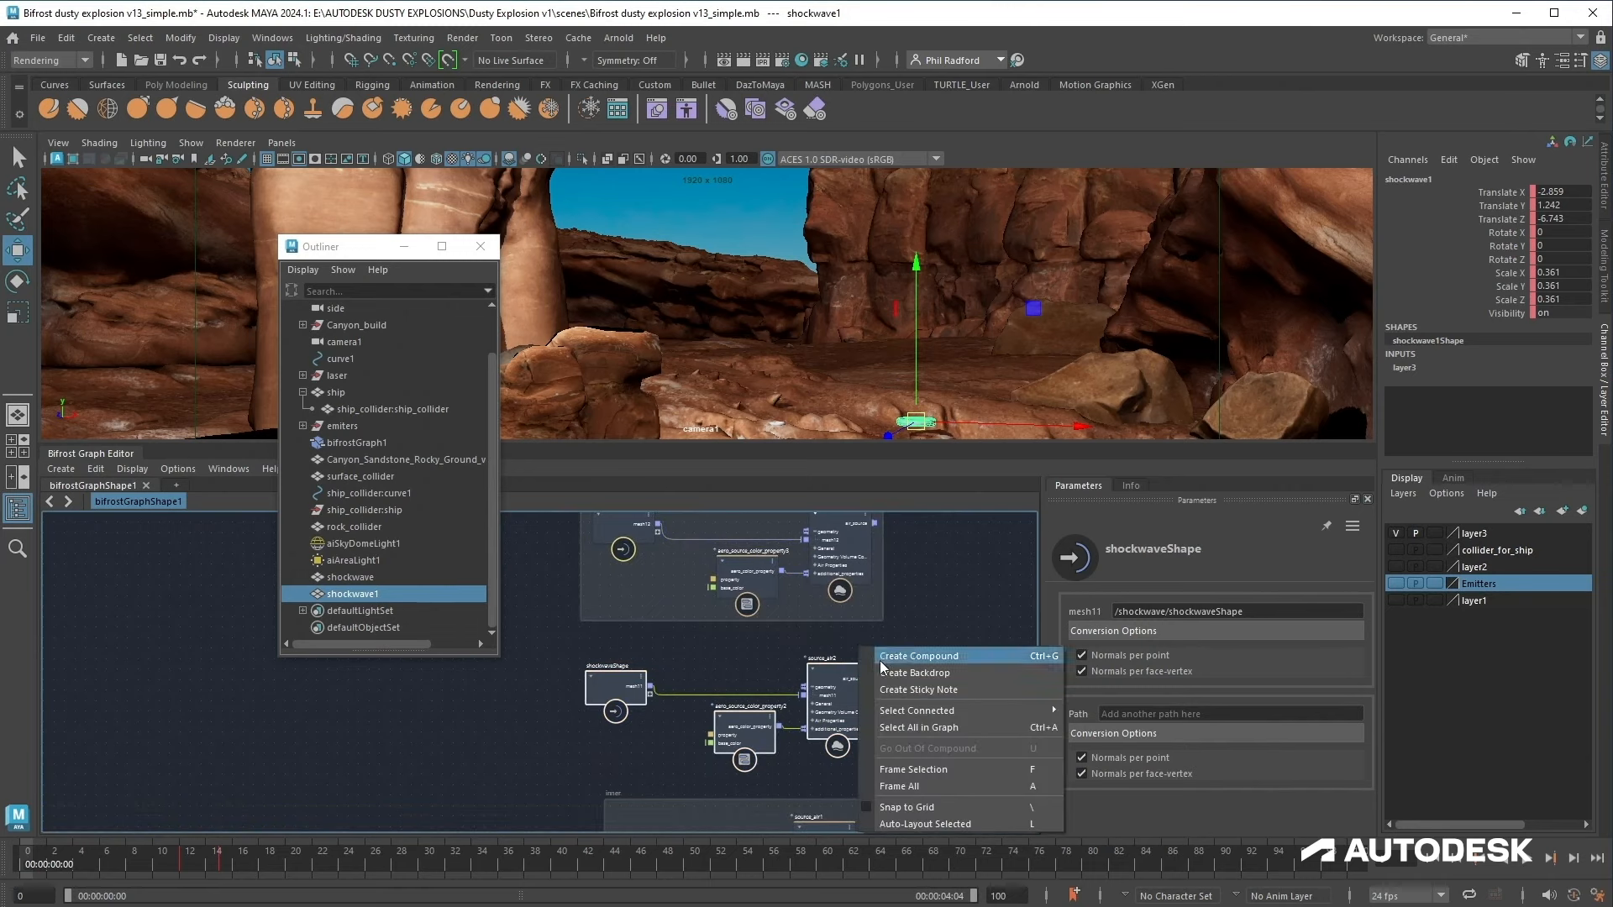
left_click(890, 676)
middle_click_drag(932, 690, 663, 644, "alt")
Step: Close the Outliner and connect source_air2's output to the simulate_aero sources input
left_click(404, 246)
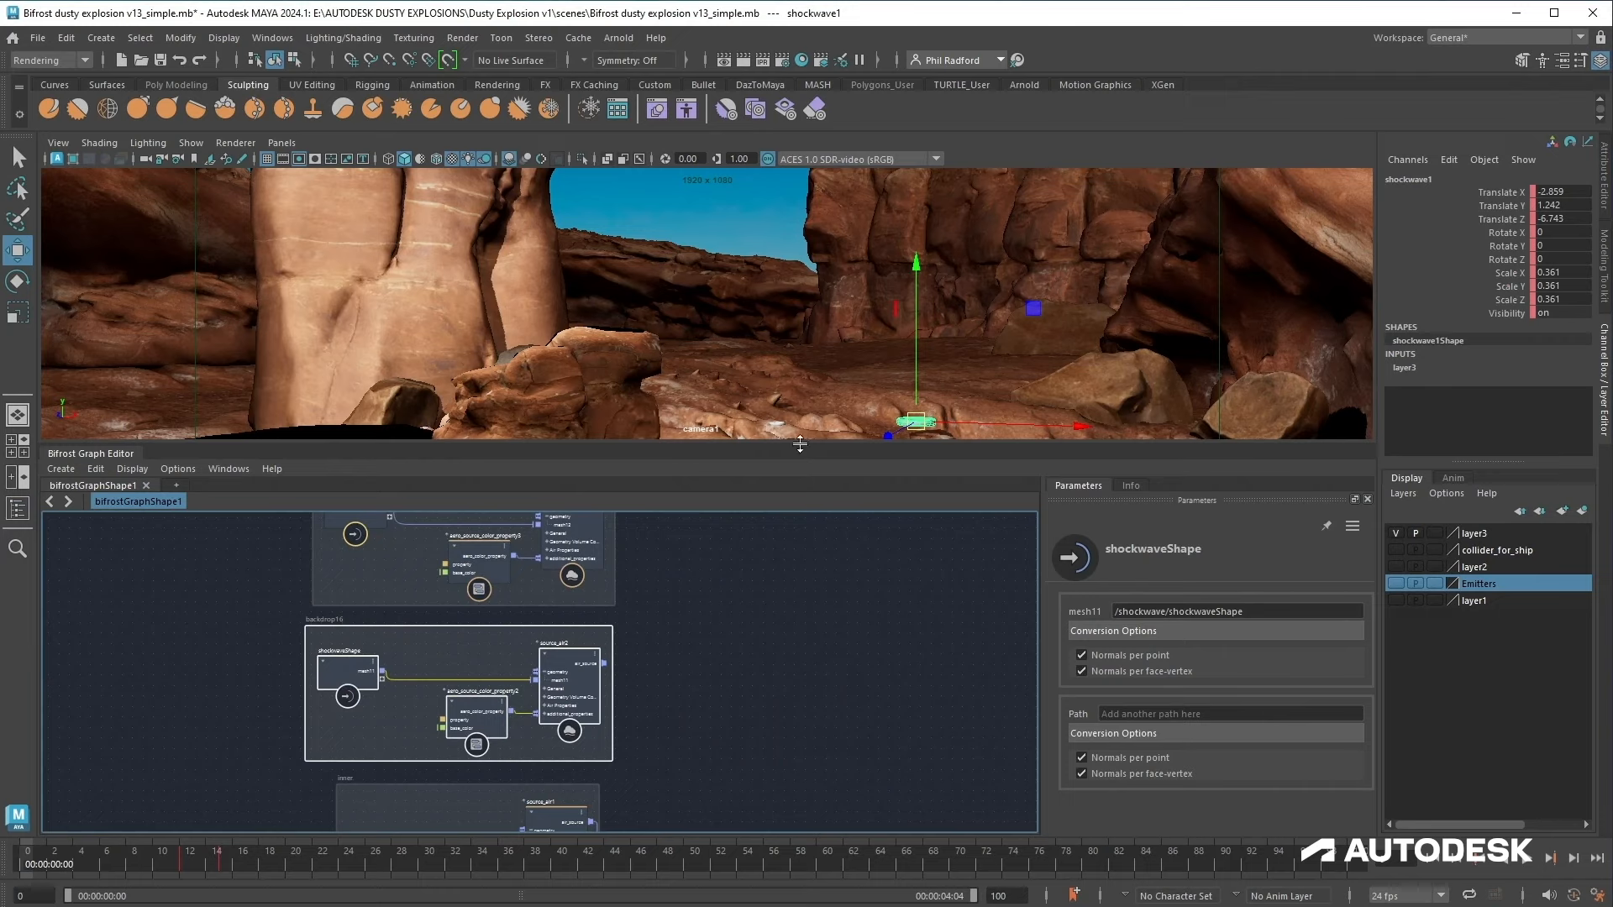
left_click_drag(800, 444, 817, 190)
scroll(755, 590, "down", 4)
middle_click_drag(738, 702, 702, 541, "alt")
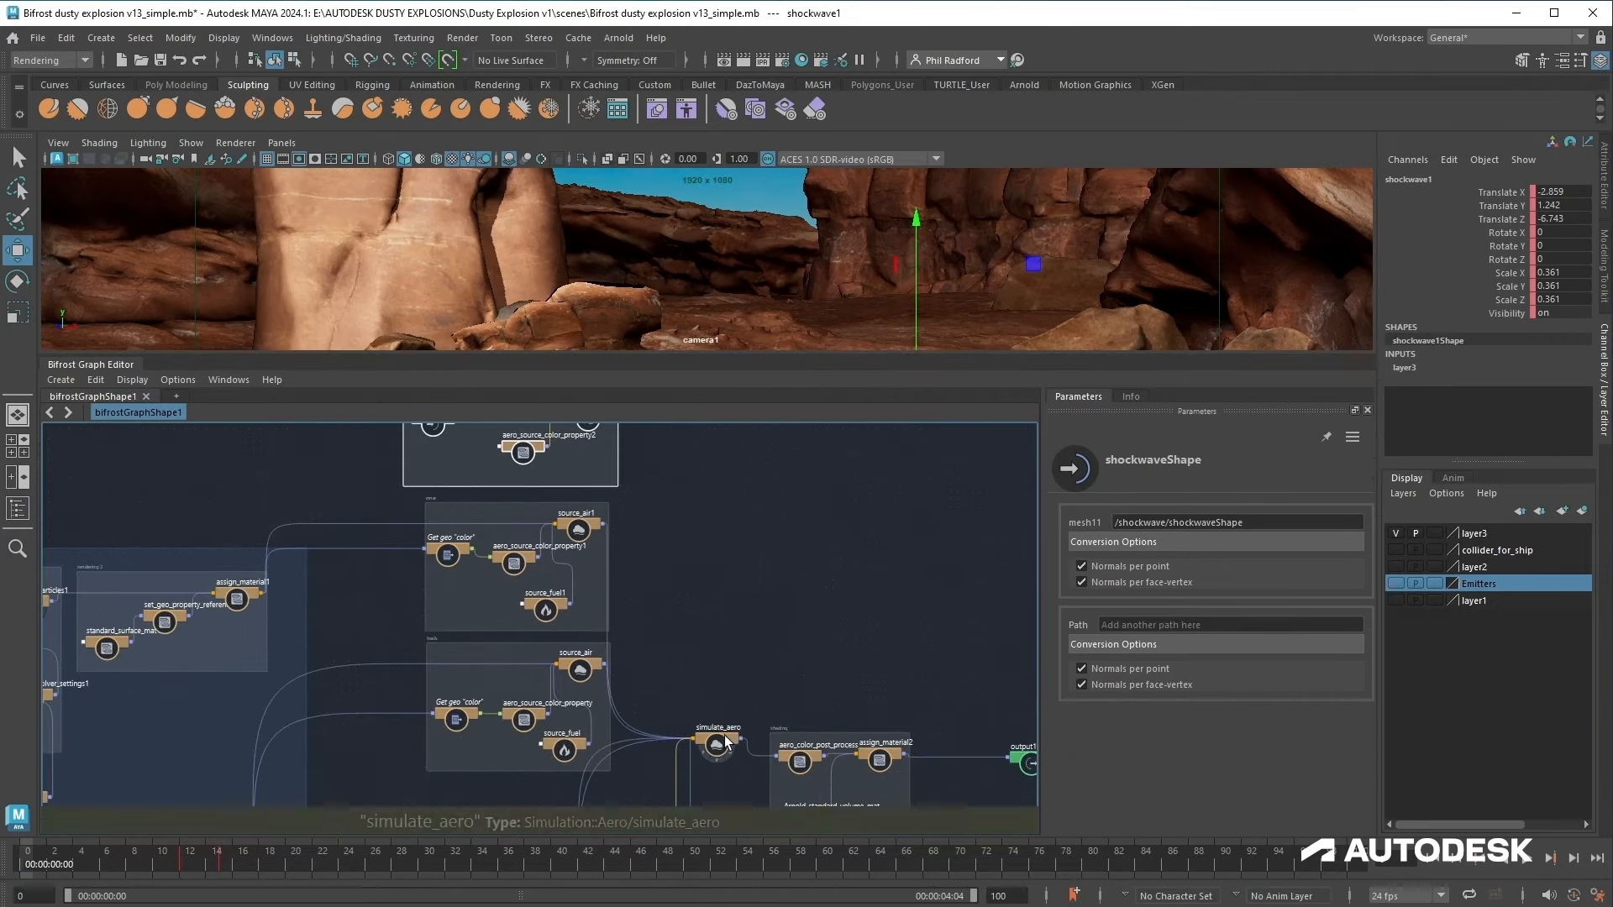
left_click_drag(725, 736, 771, 432)
scroll(672, 583, "up", 4)
middle_click_drag(688, 502, 722, 757, "alt")
left_click_drag(837, 645, 839, 675)
left_click_drag(607, 586, 822, 670)
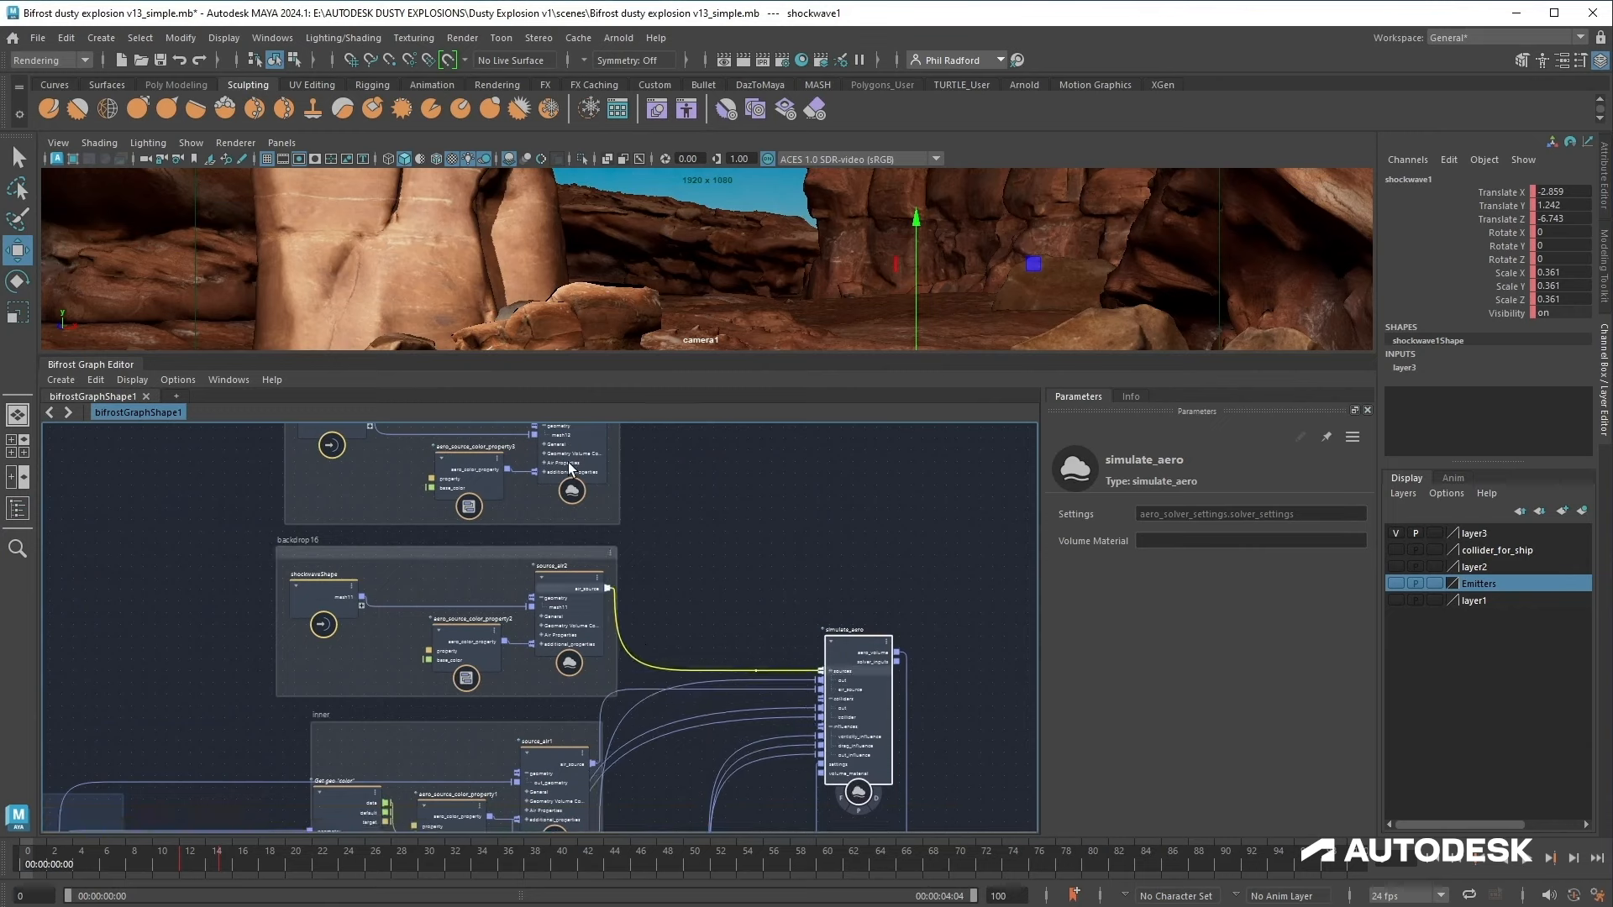
Step: Connect source_air3's output to the simulate_aero sources input and select source_air2
middle_click_drag(713, 522, 715, 581, "alt")
left_click_drag(612, 477, 845, 736)
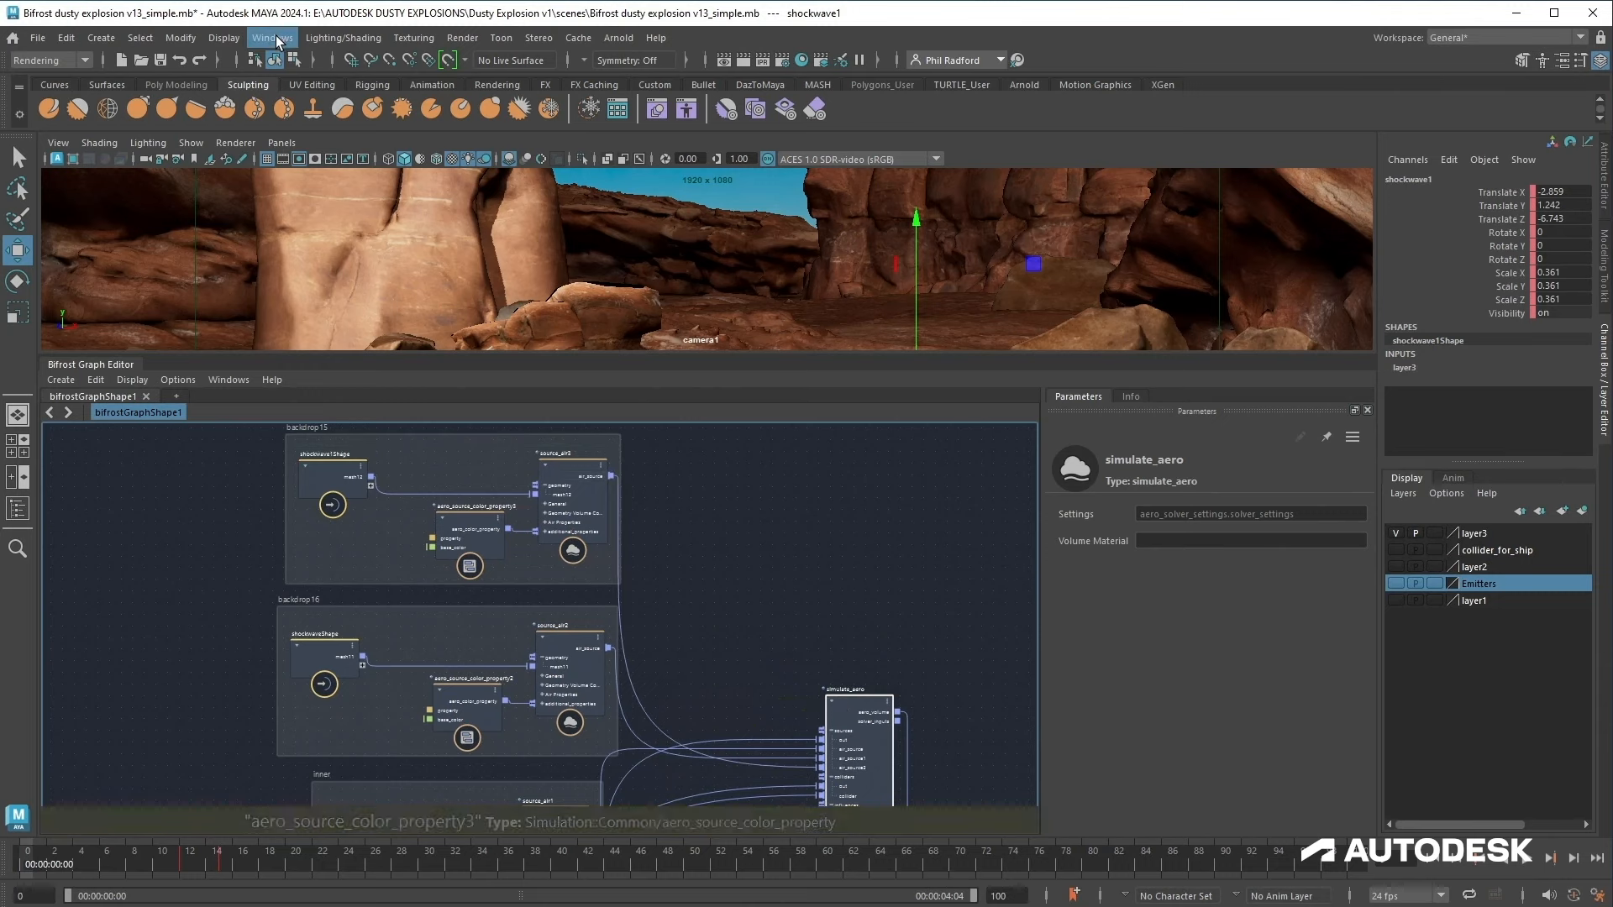
left_click(574, 644)
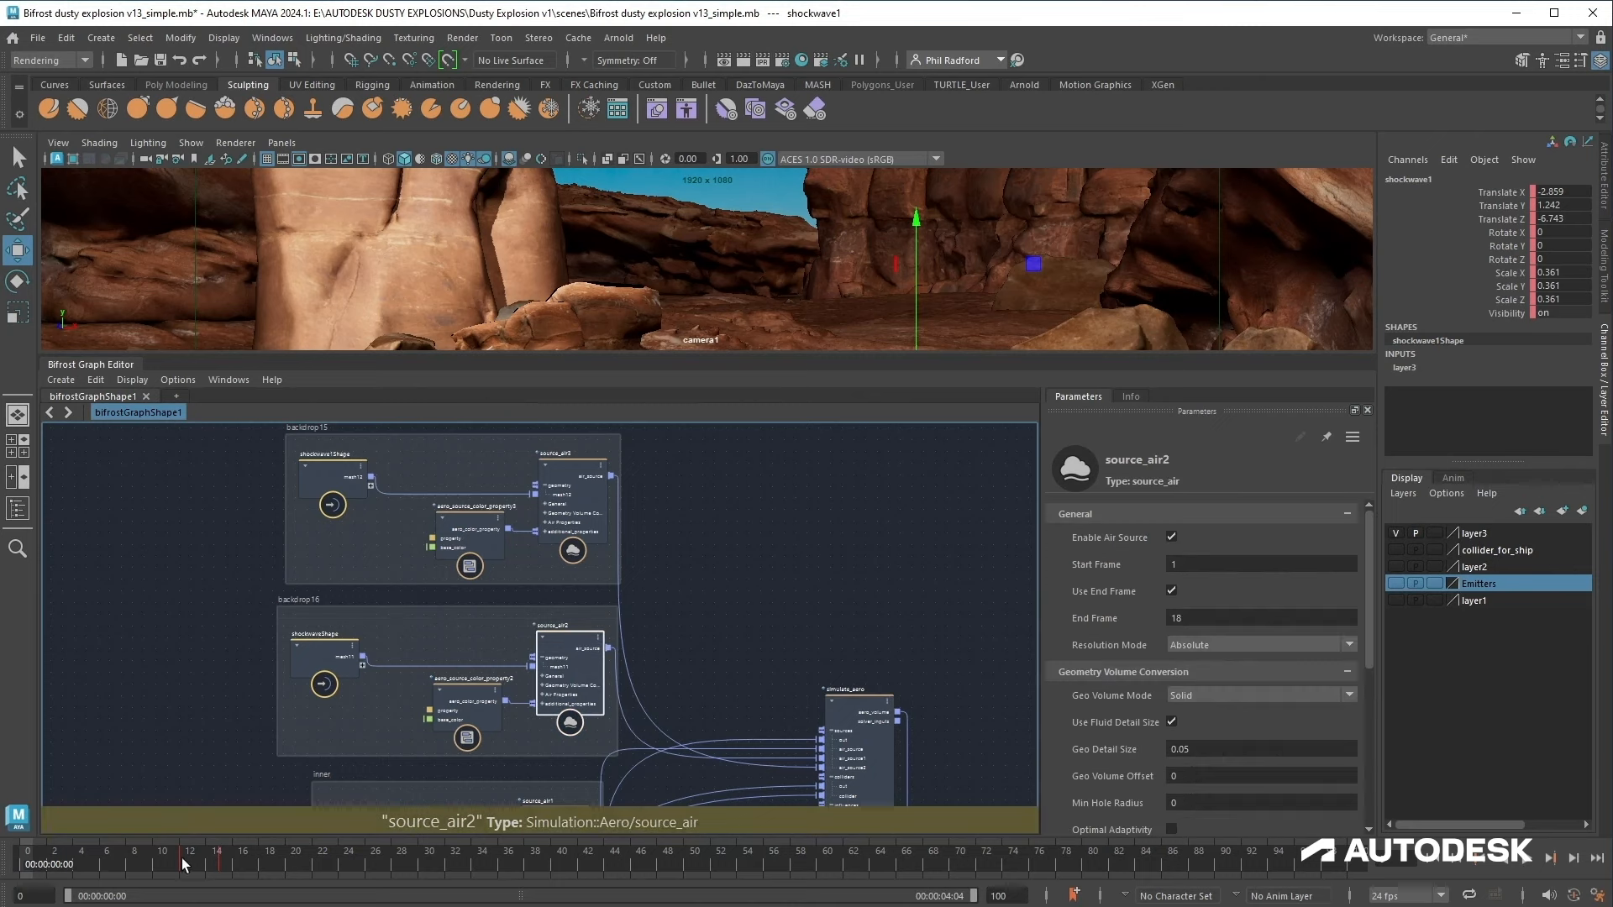
Step: Set source_air2's frame range to start at frame 12 and end at frame 14
left_click(1202, 566)
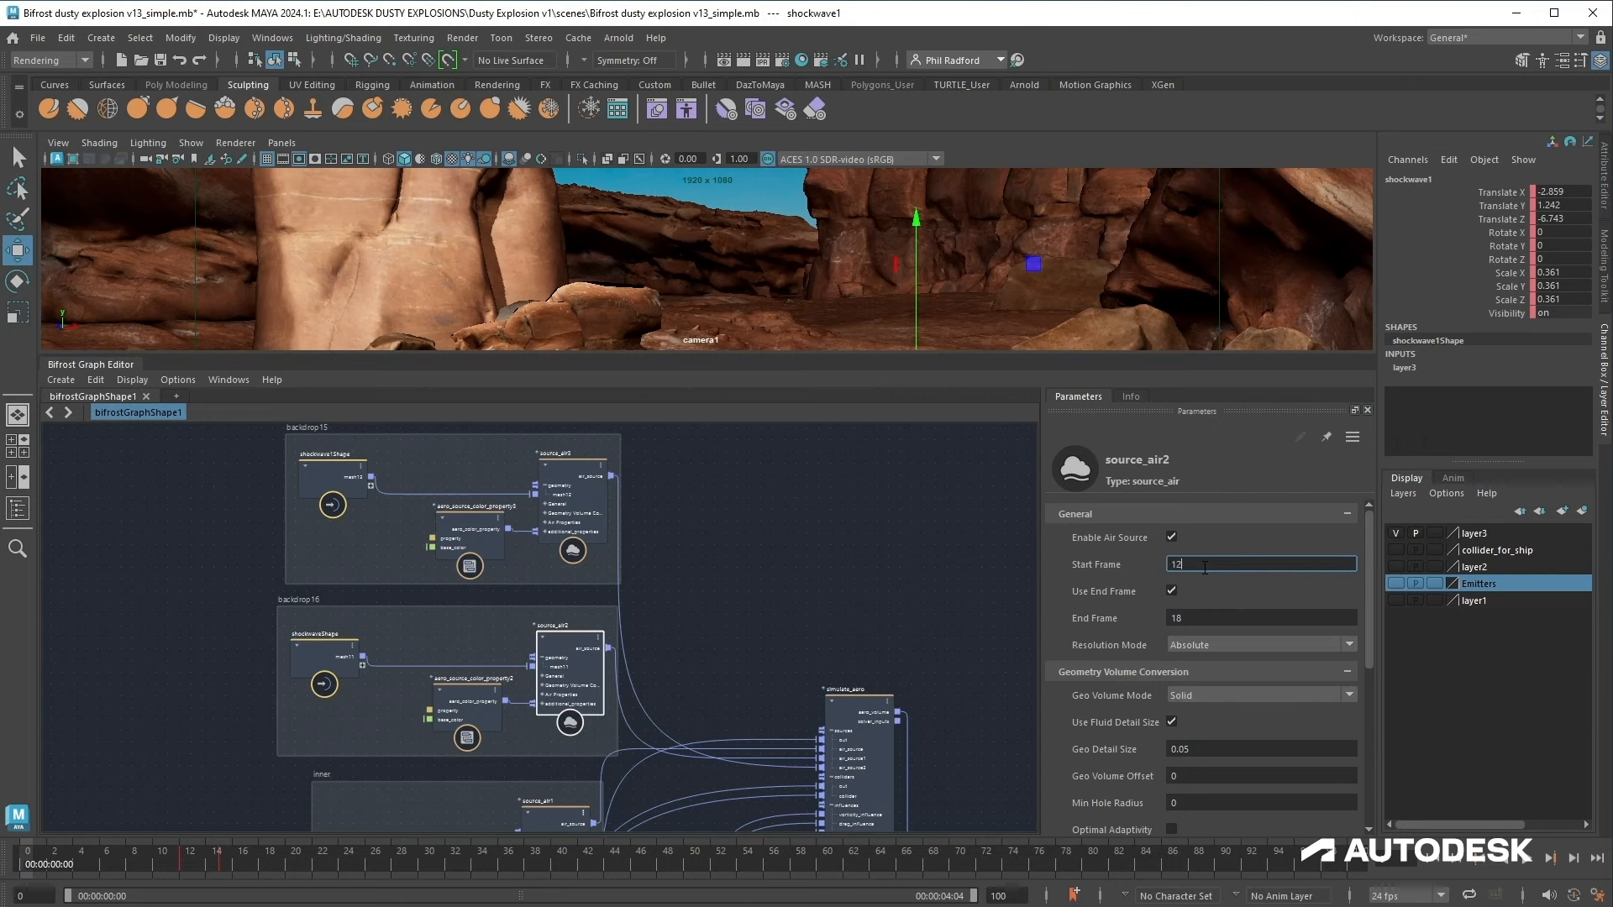
left_click(1204, 617)
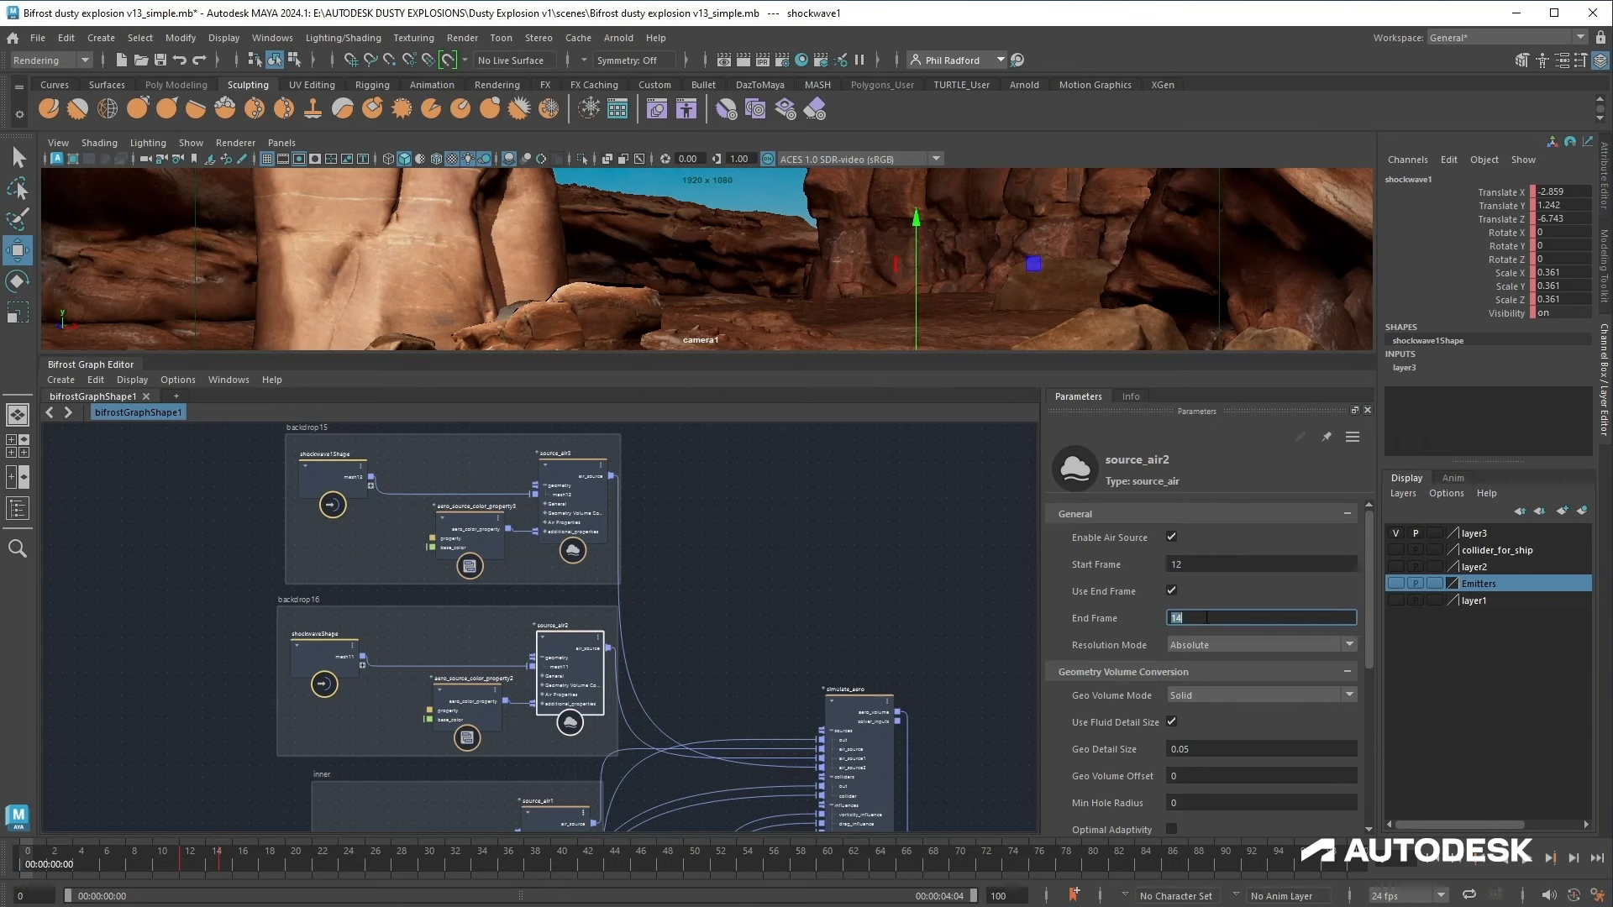
Step: Set source_air2's inherit velocity to 2 and edit its temperature value
scroll(1131, 715, "down", 3)
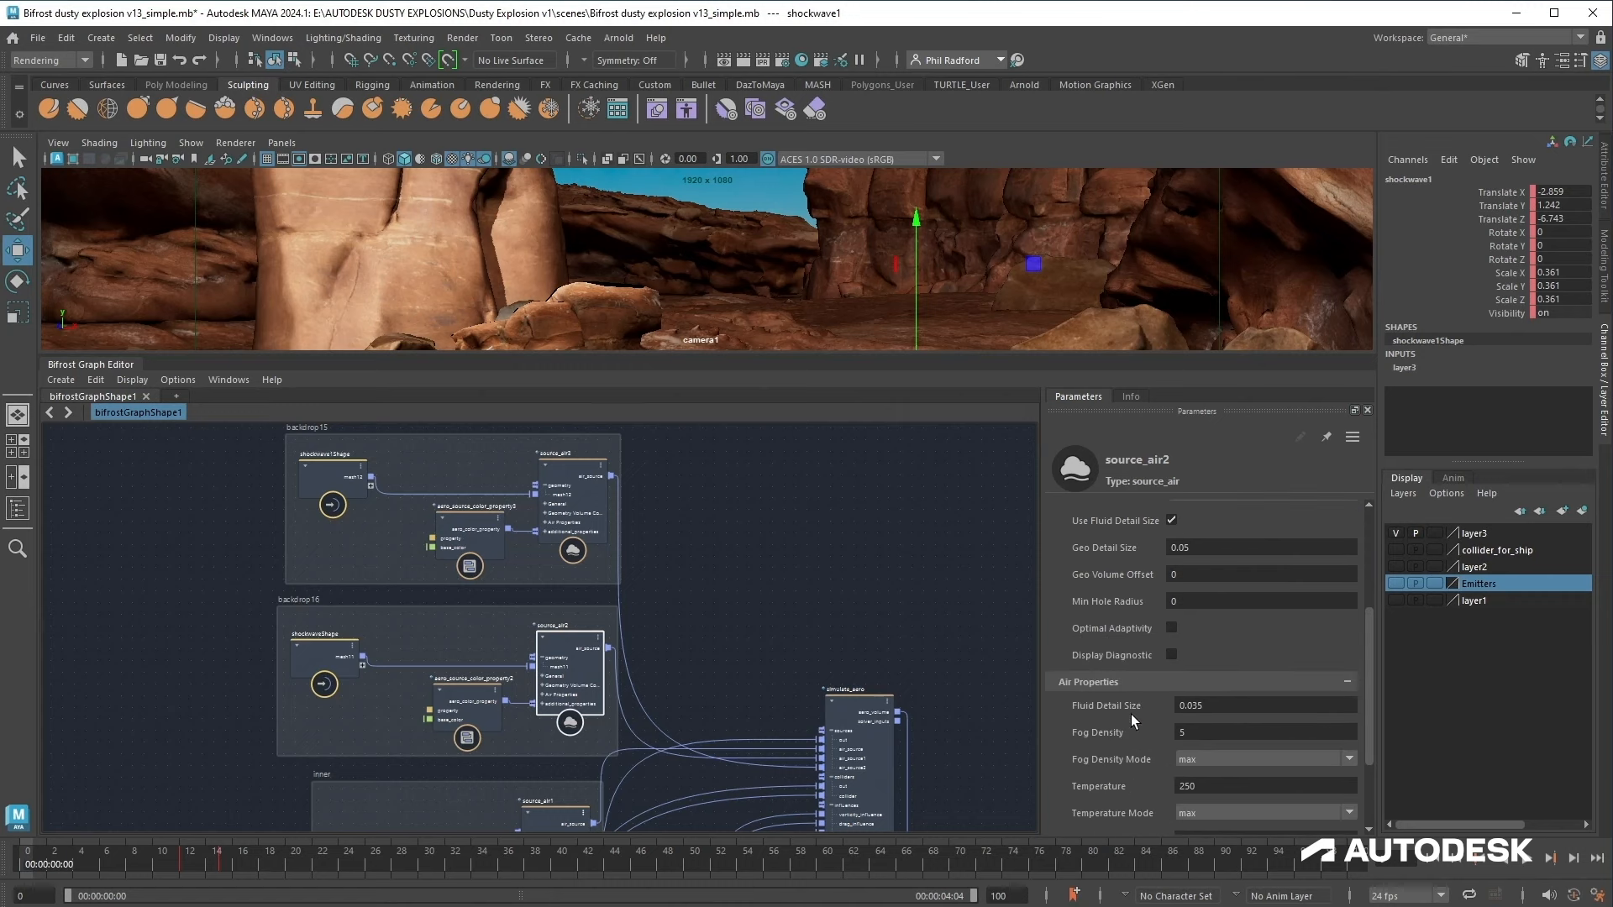
scroll(1131, 707, "down", 1)
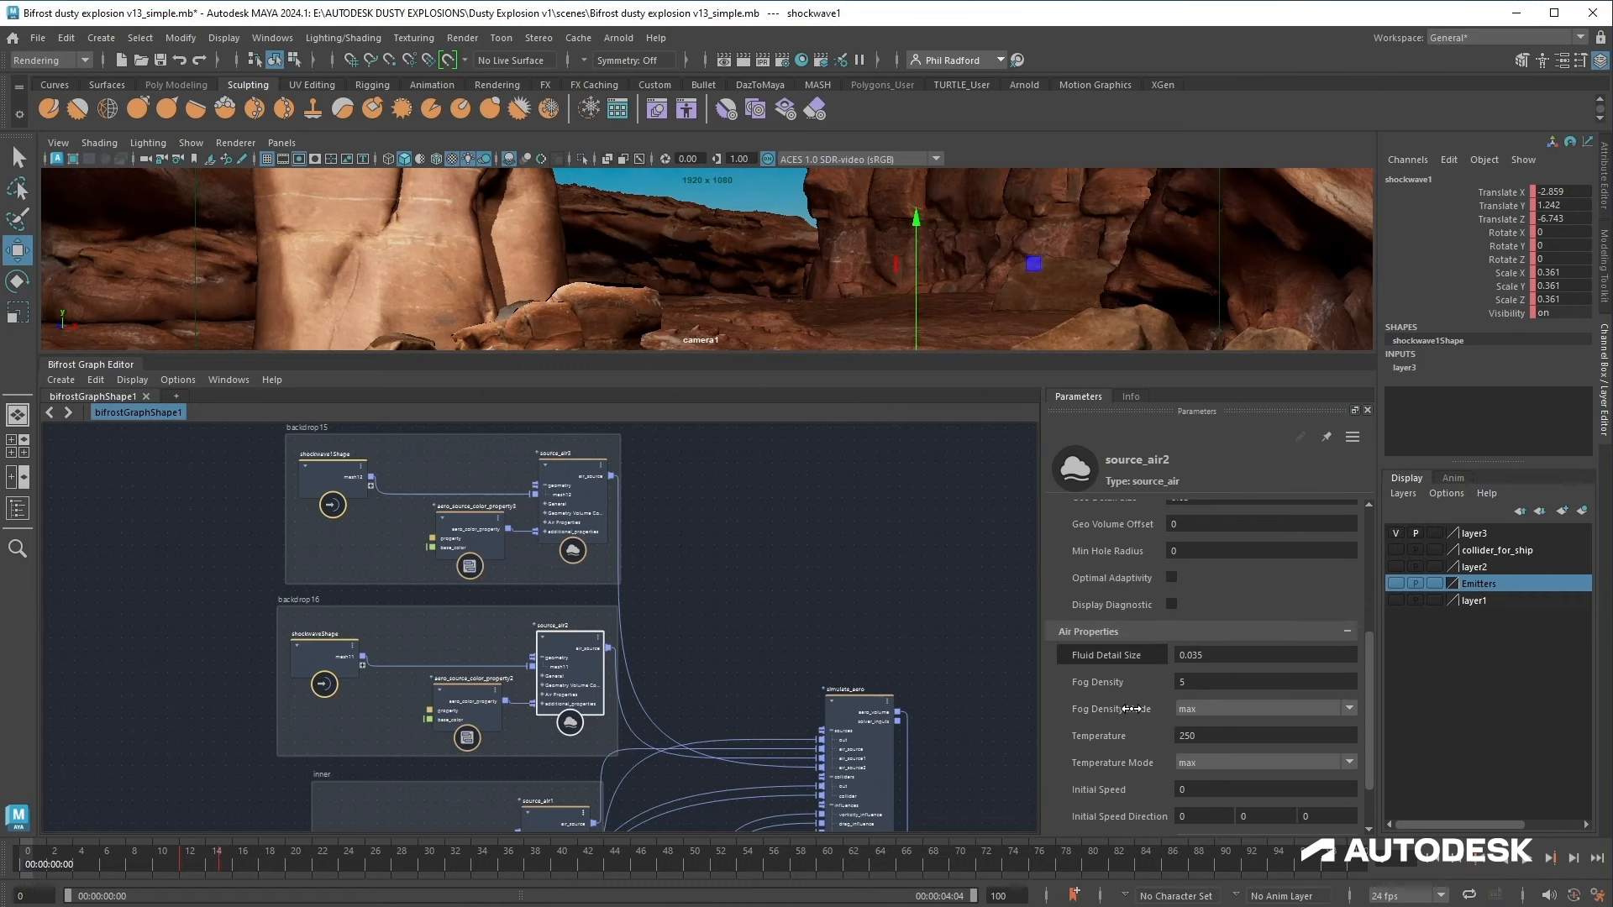
scroll(1153, 689, "down", 1)
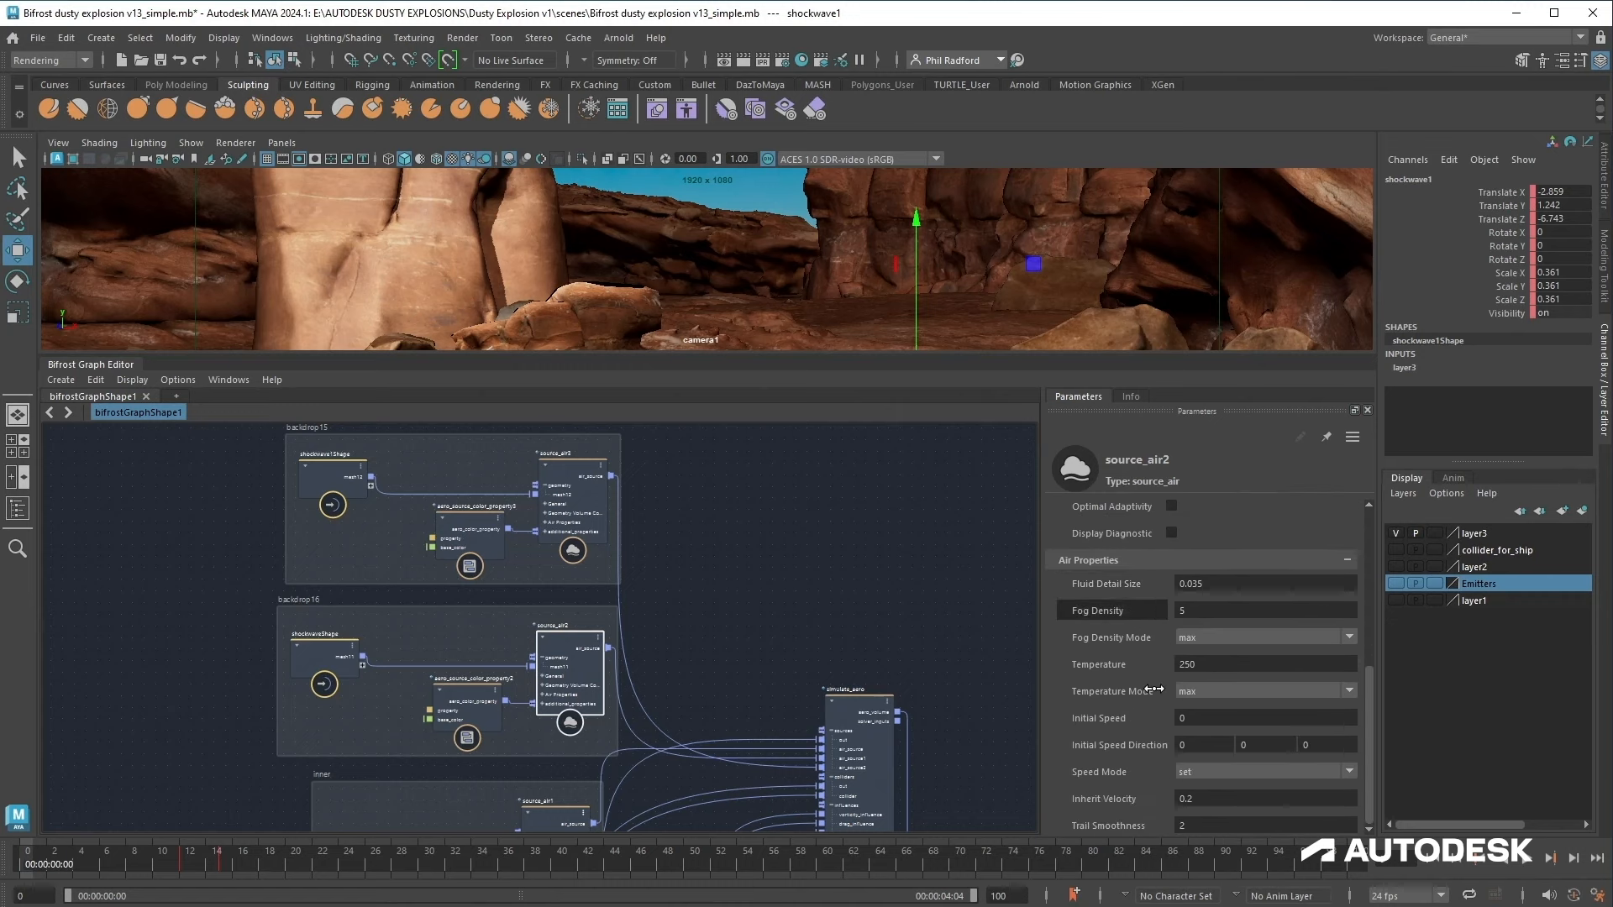
left_click(1224, 799)
type("2")
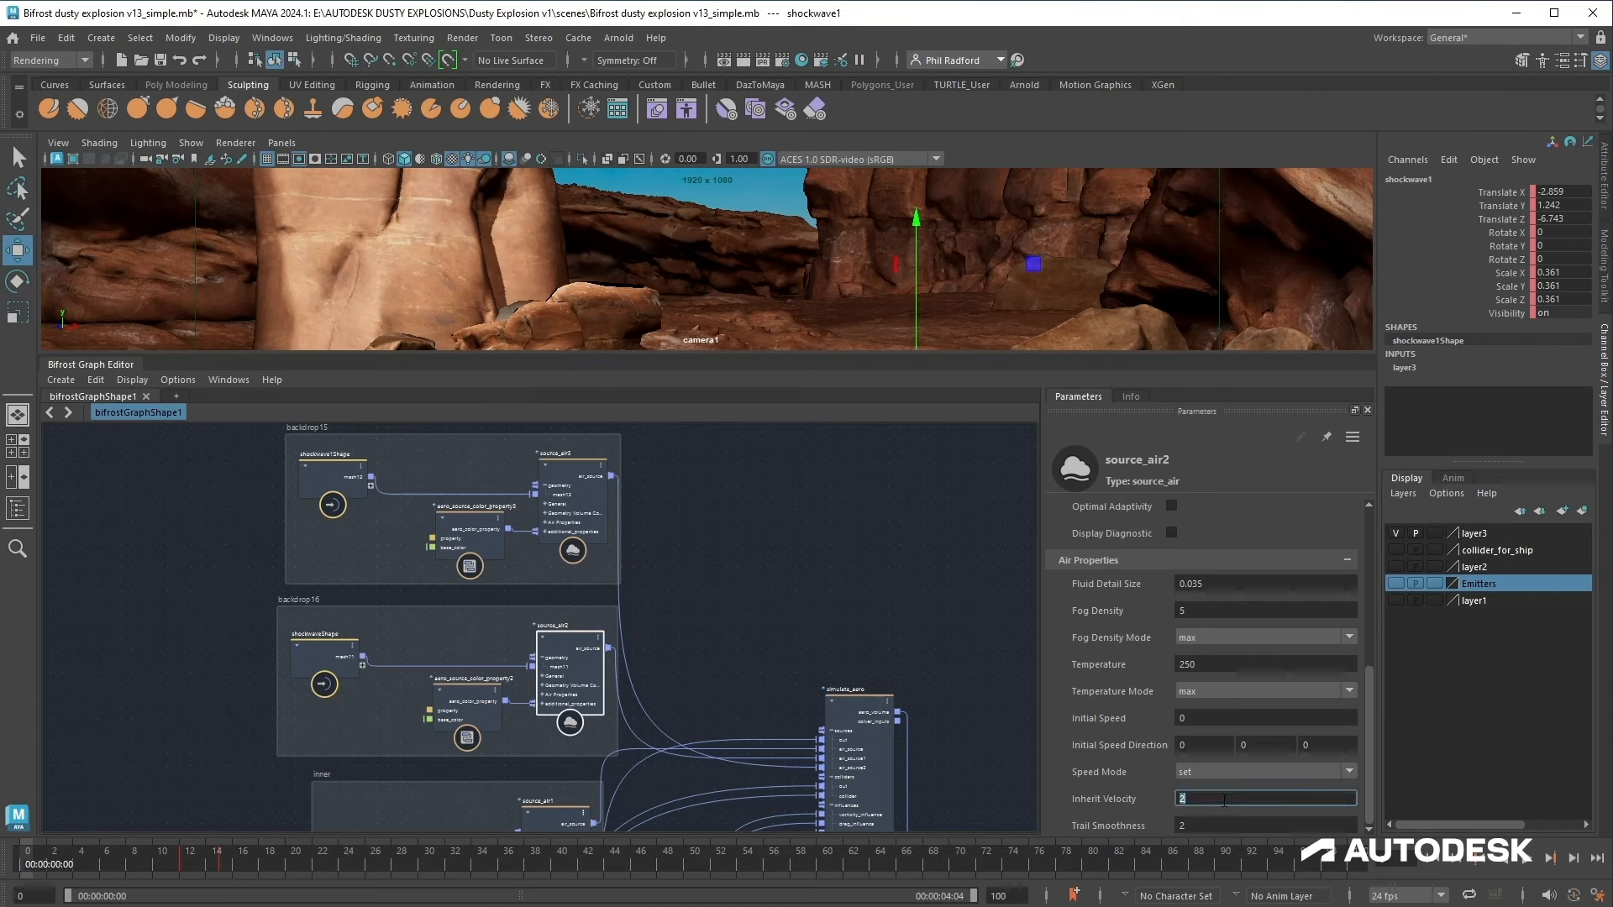
left_click(1247, 663)
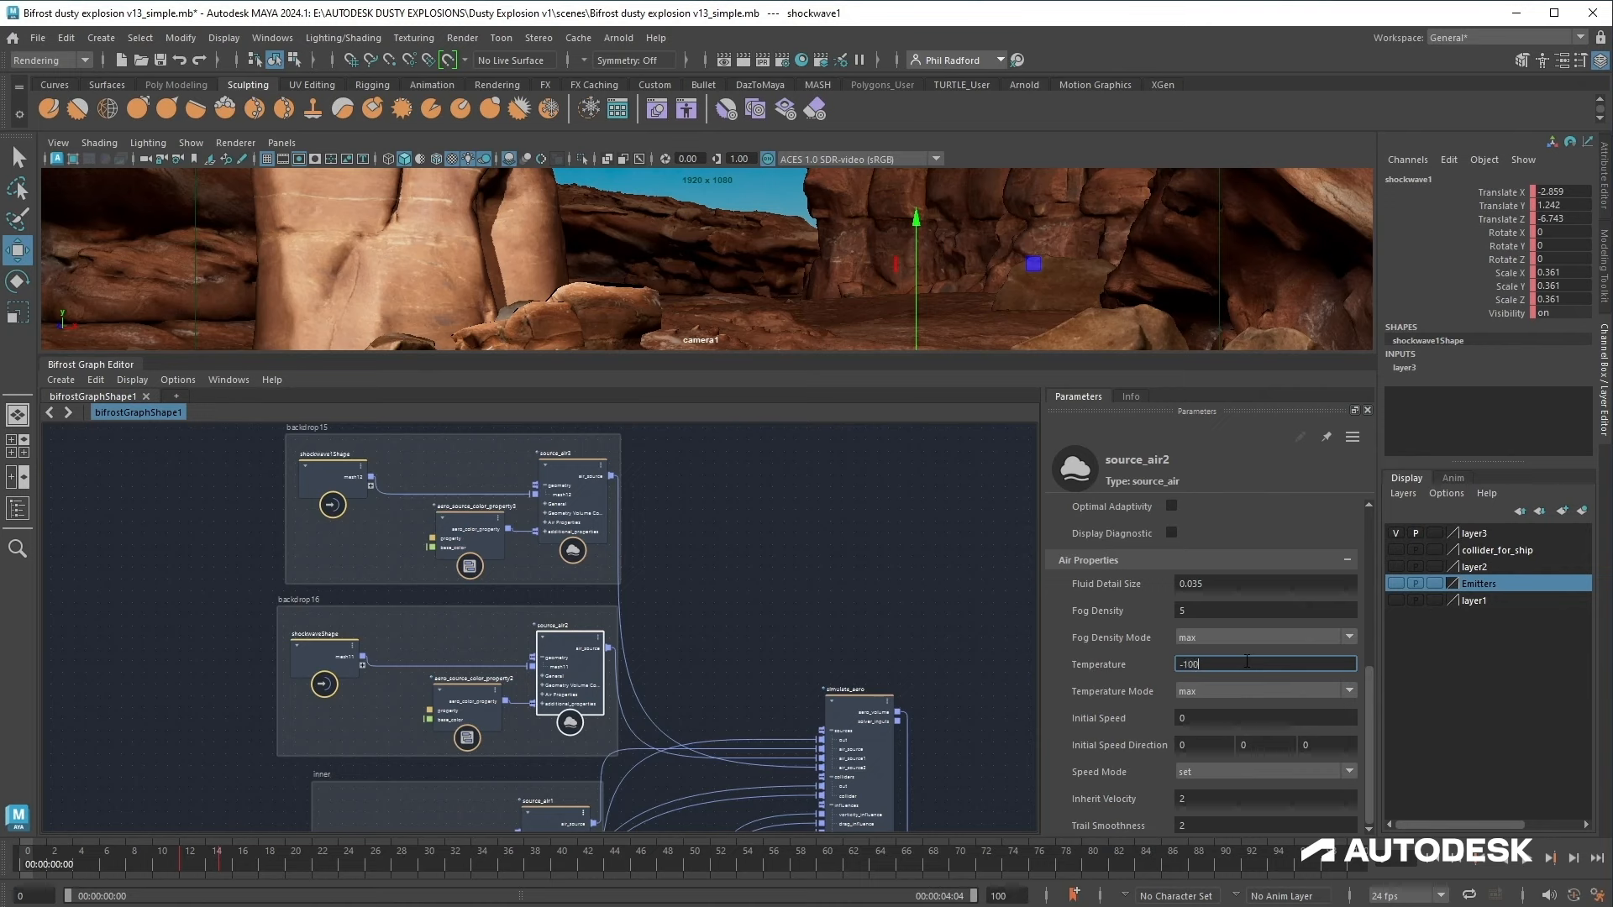
key("Return")
Step: Inspect the shockwave meshes in the viewport to identify which one drives each air source
left_click(573, 504)
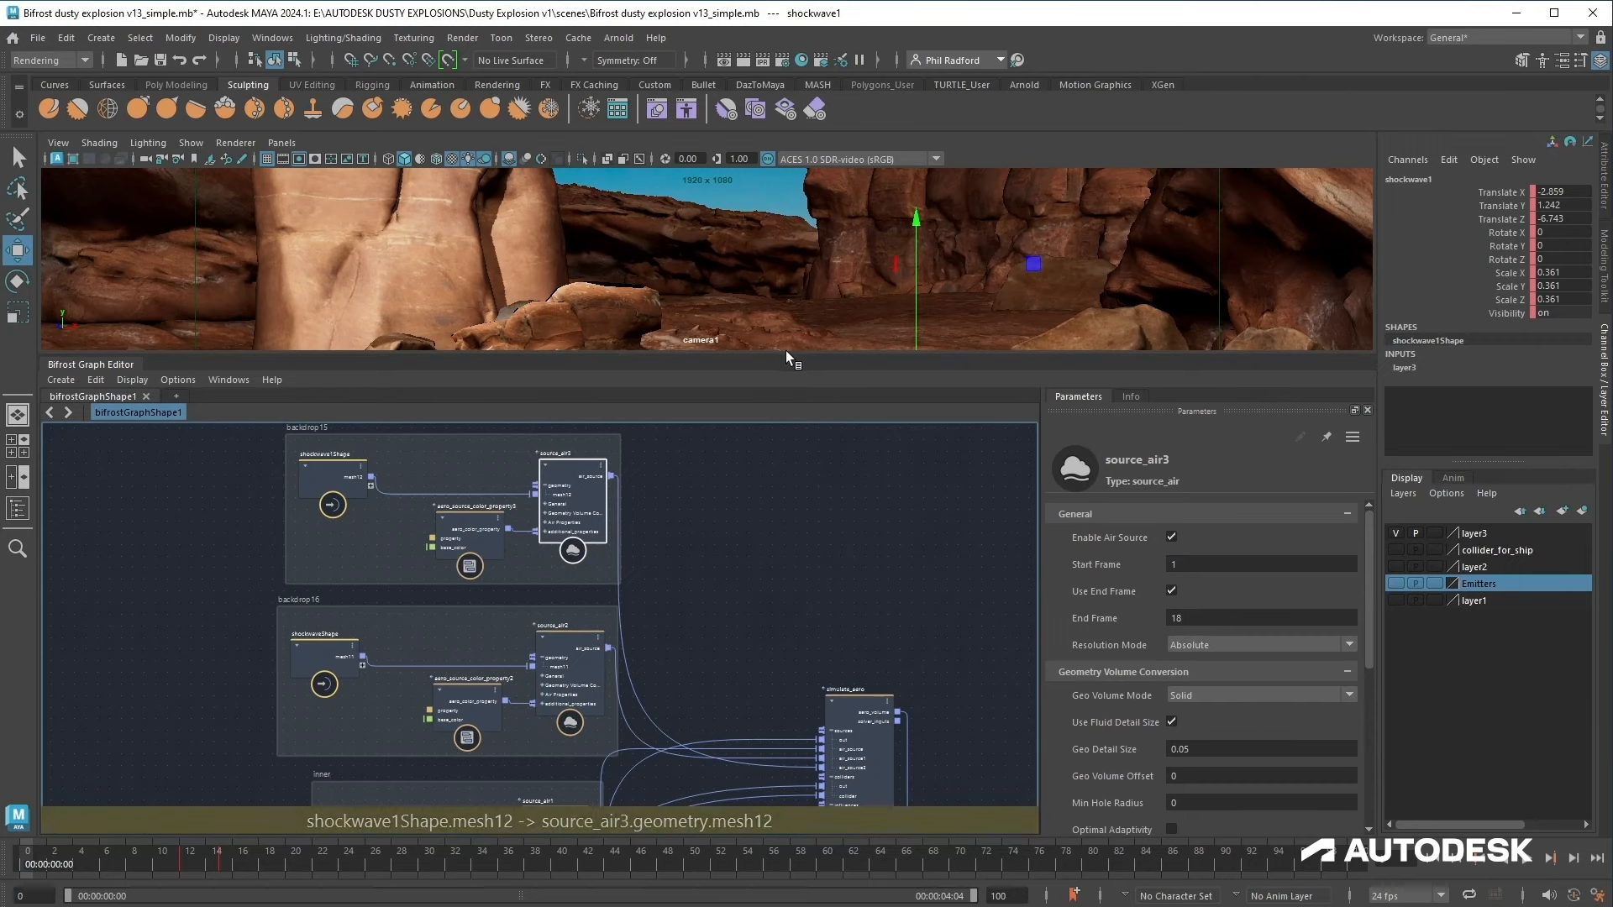
left_click_drag(791, 353, 803, 487)
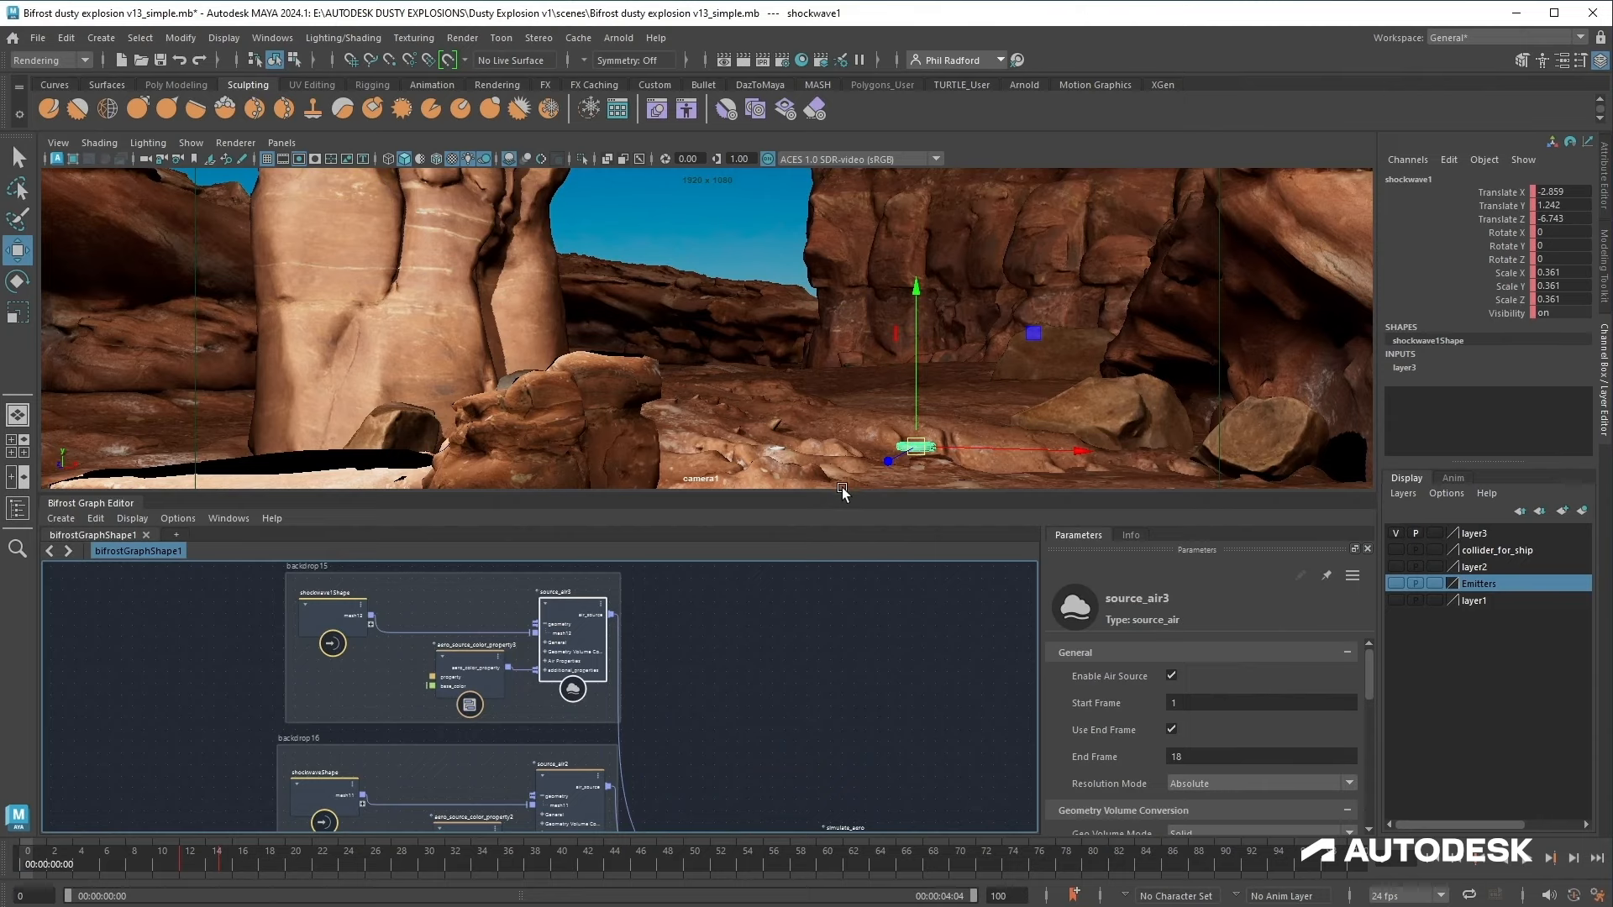
left_click(778, 449)
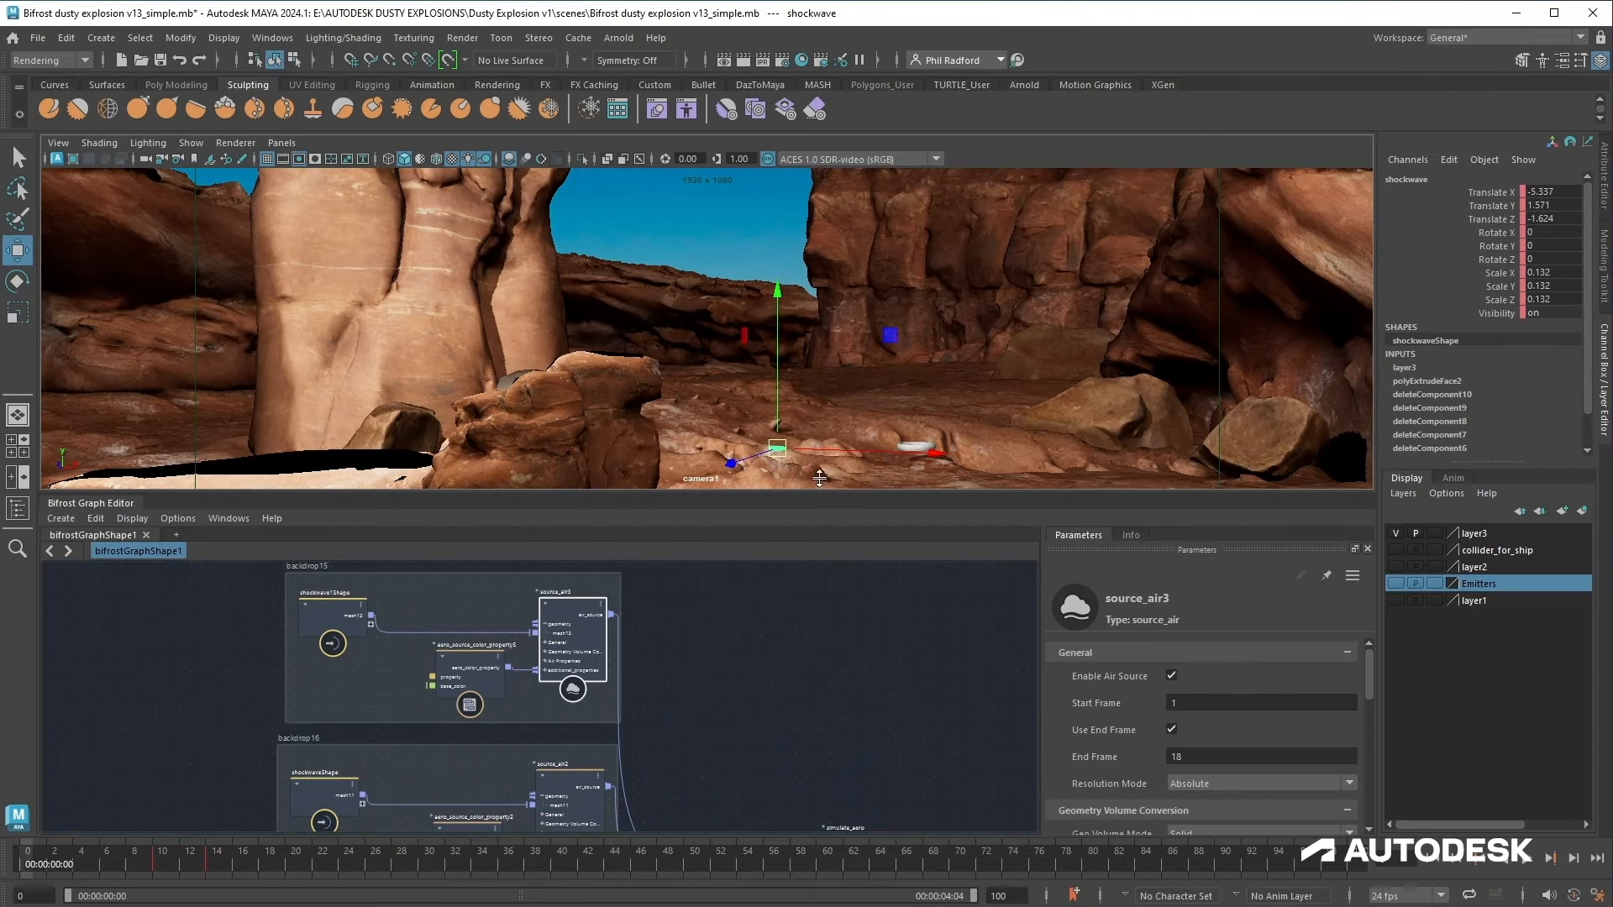
left_click_drag(816, 494, 816, 356)
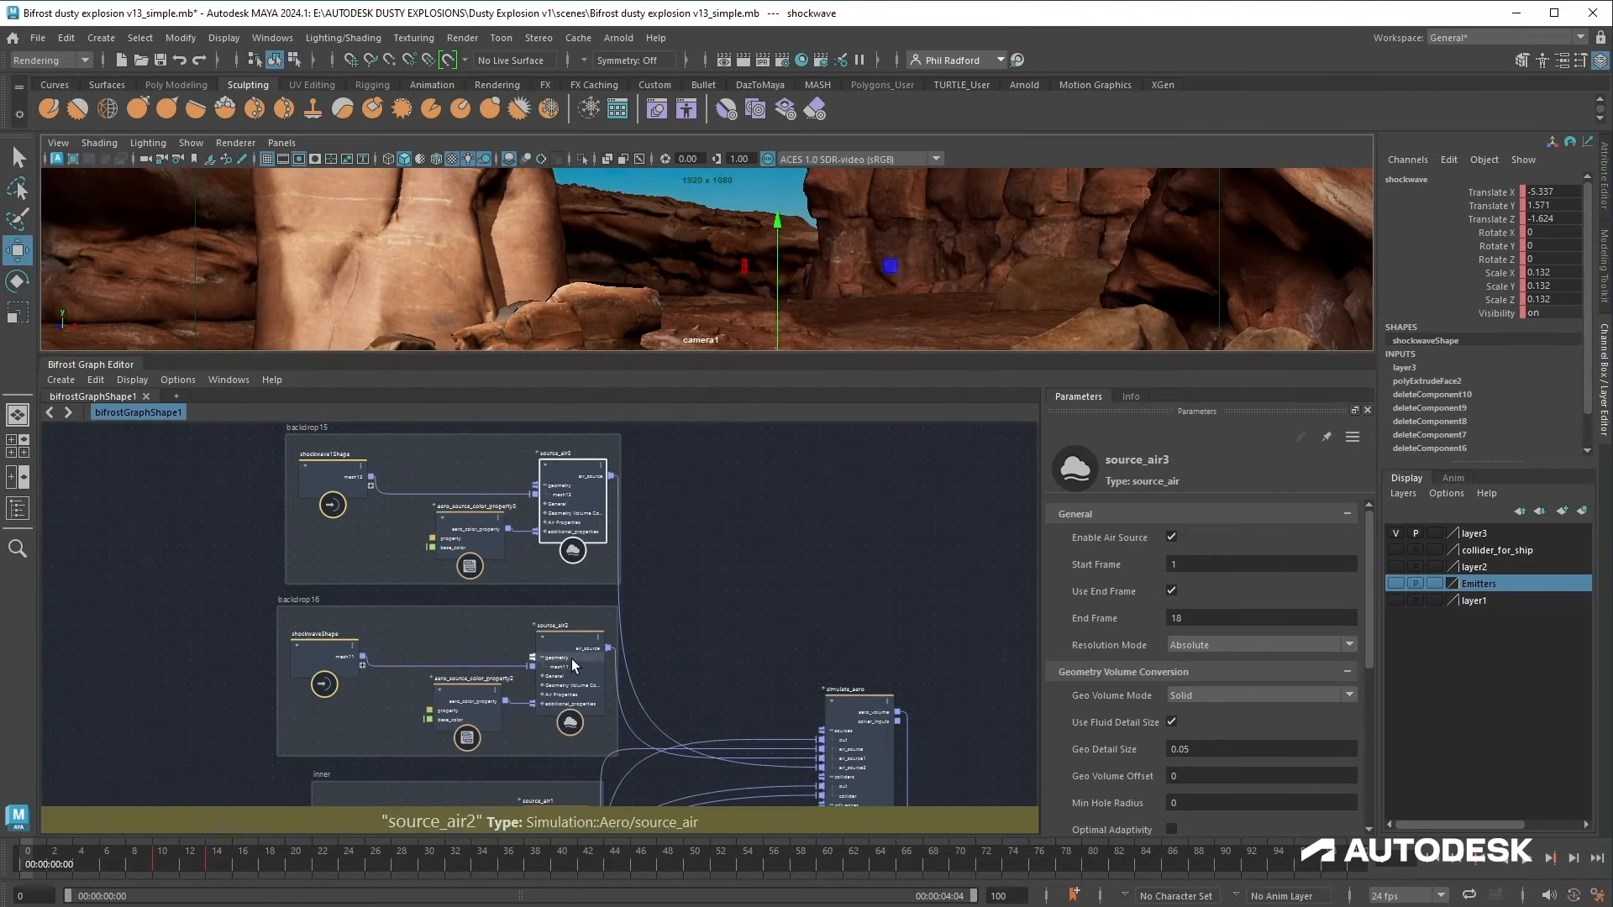
Step: Set source_air2's frame range to start at frame 10 and end at frame 12
left_click(571, 659)
double_click(1201, 565)
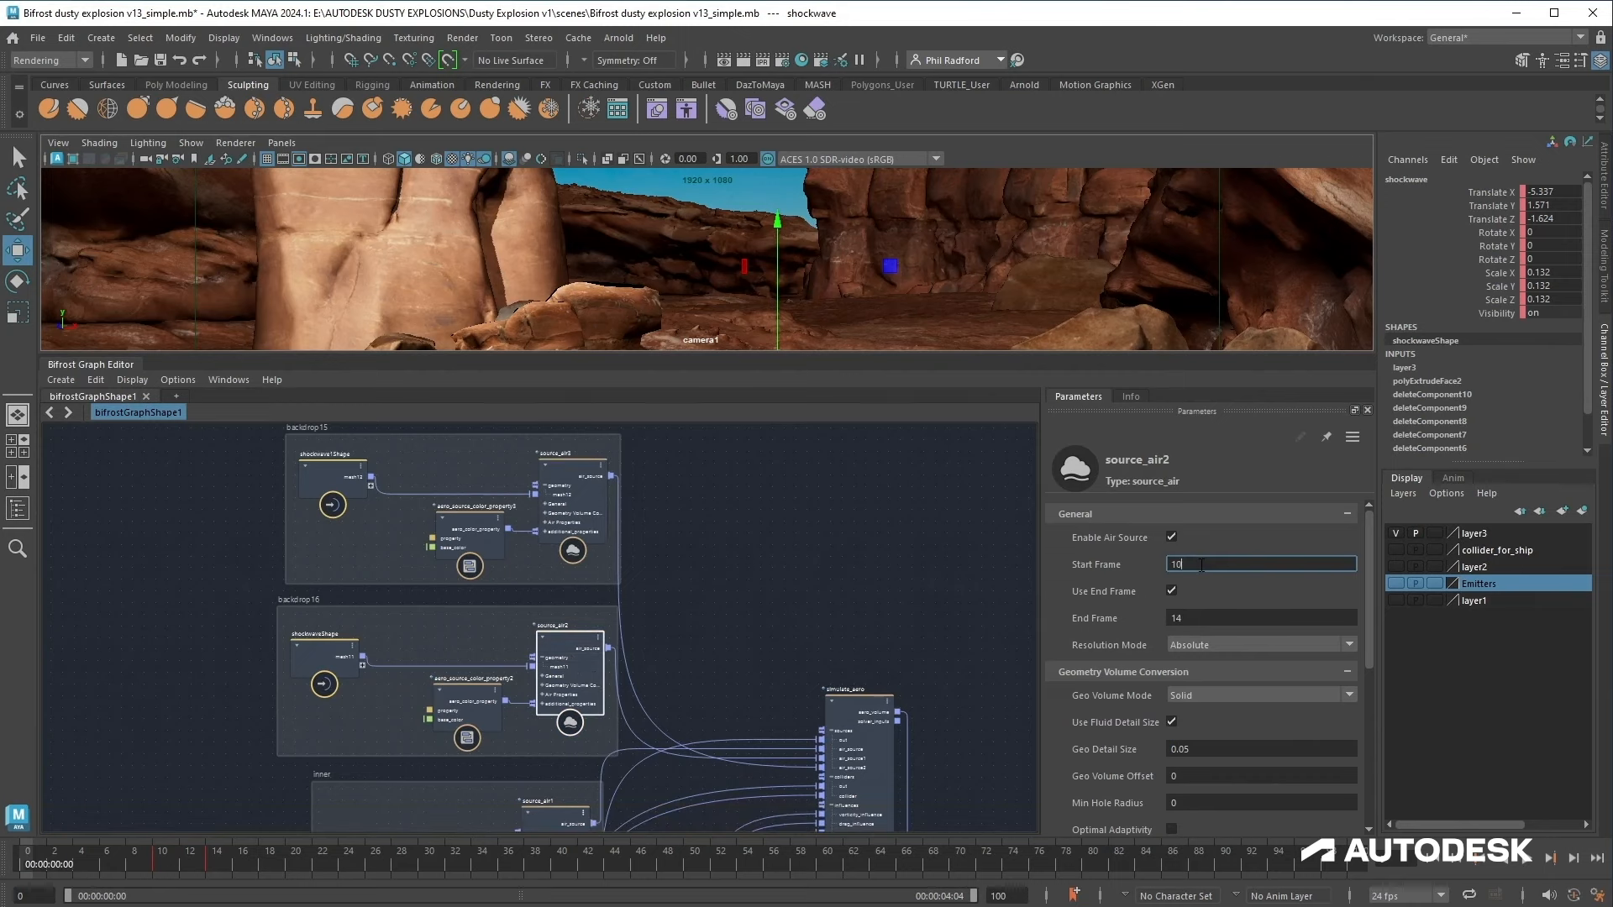
left_click(1211, 617)
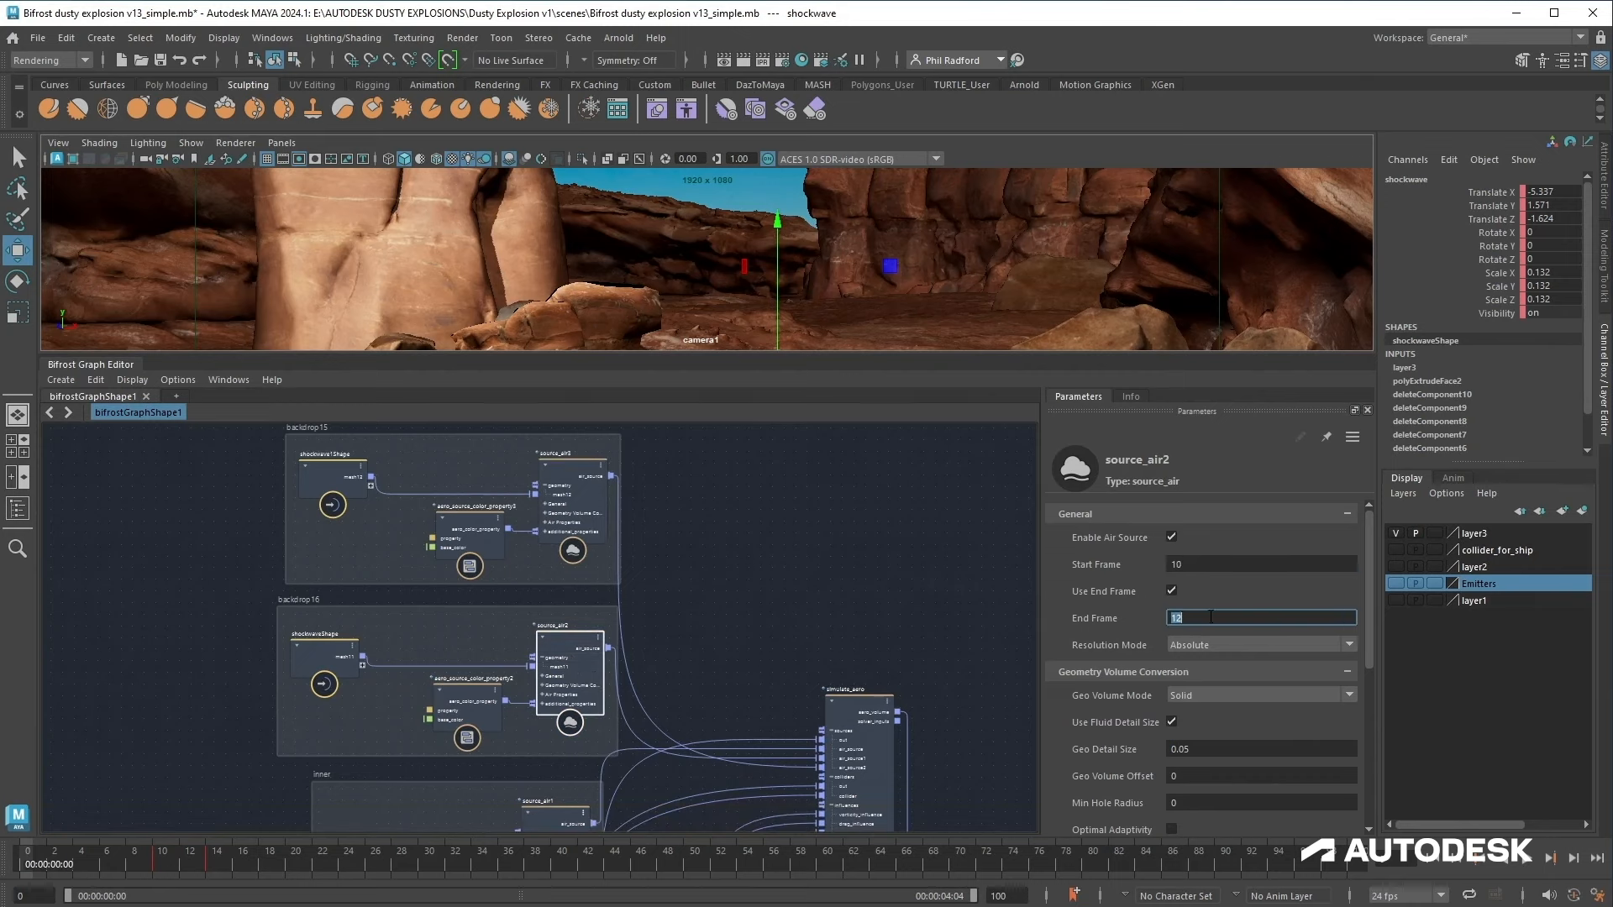
Step: Set source_air3's frame range to start at frame 12 and end at frame 14
left_click(583, 486)
scroll(583, 486, "up", 1)
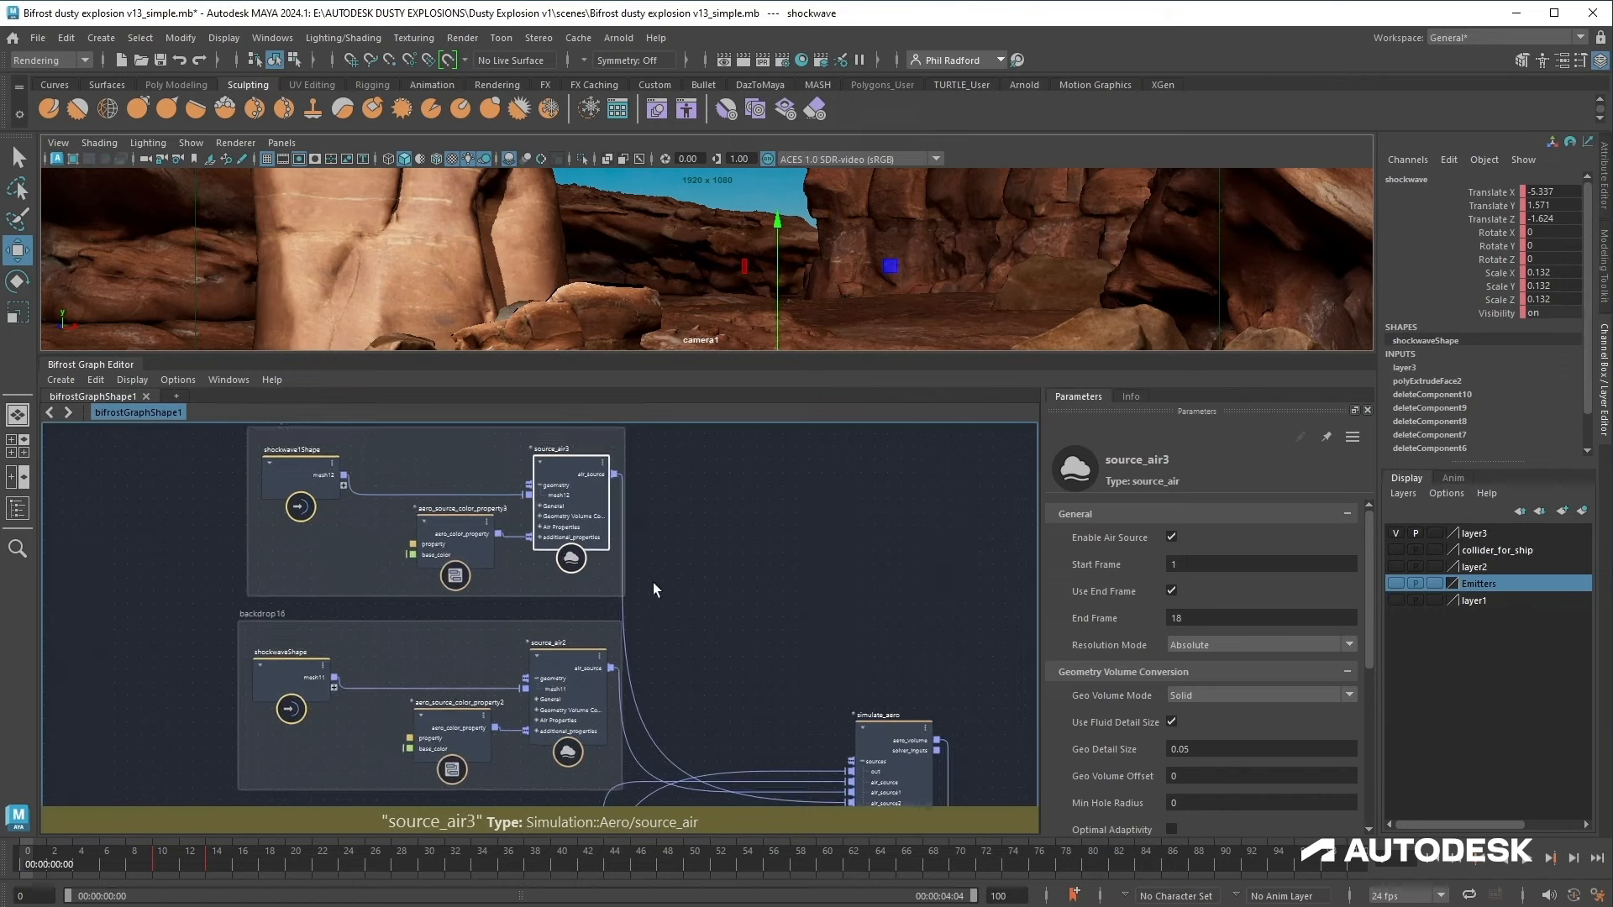
left_click_drag(788, 360, 789, 499)
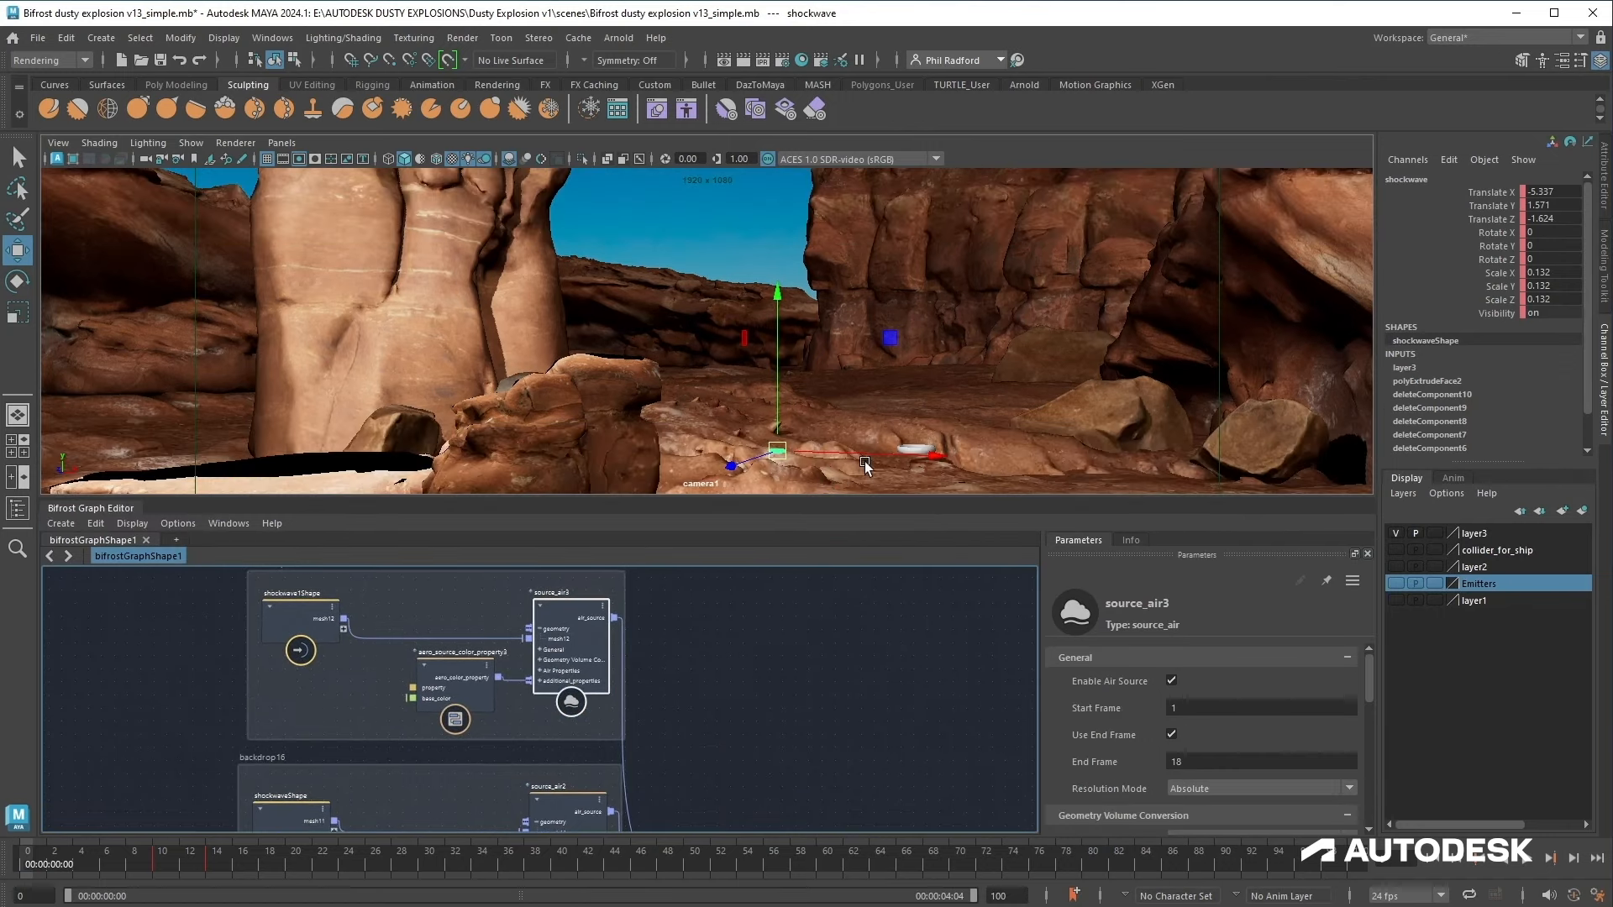
left_click(925, 444)
left_click(919, 440)
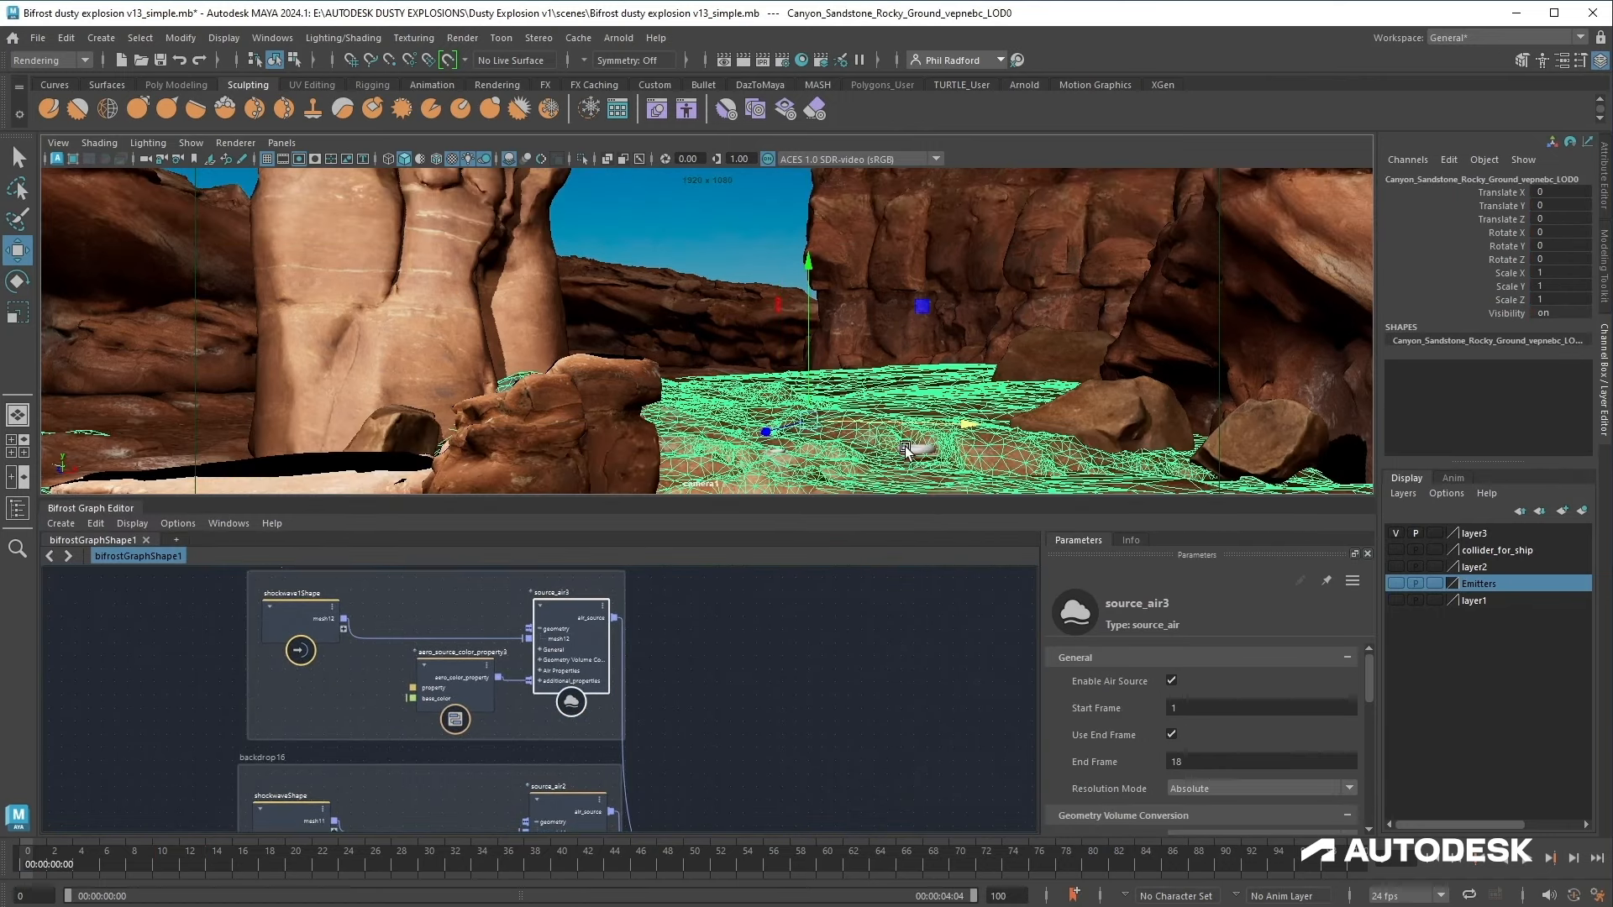
left_click(909, 457)
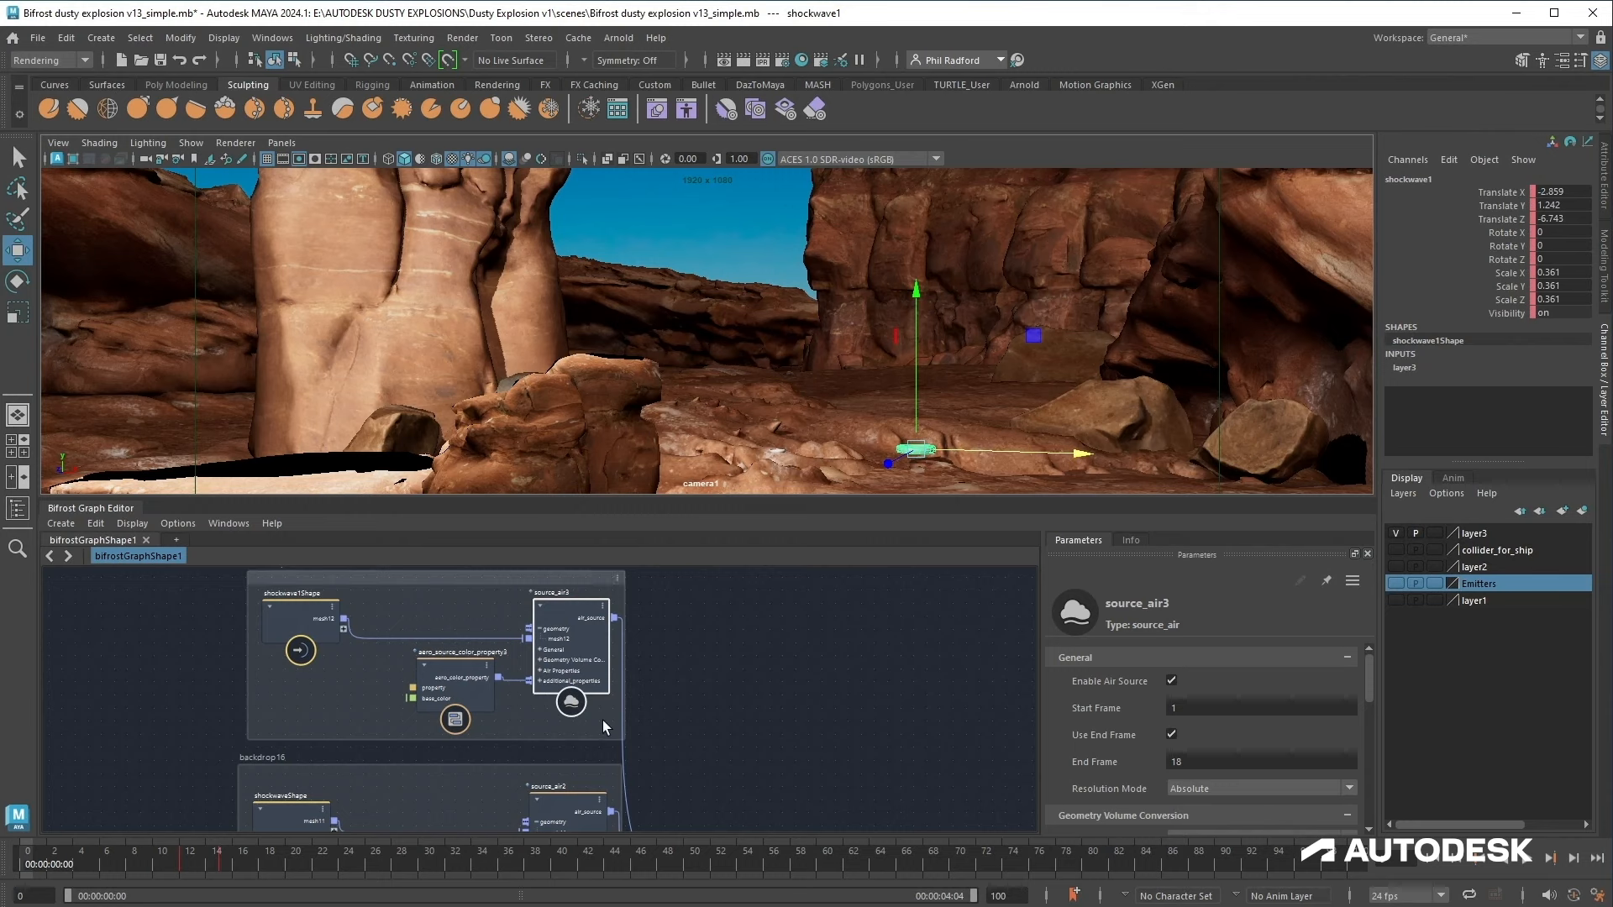
left_click(1221, 710)
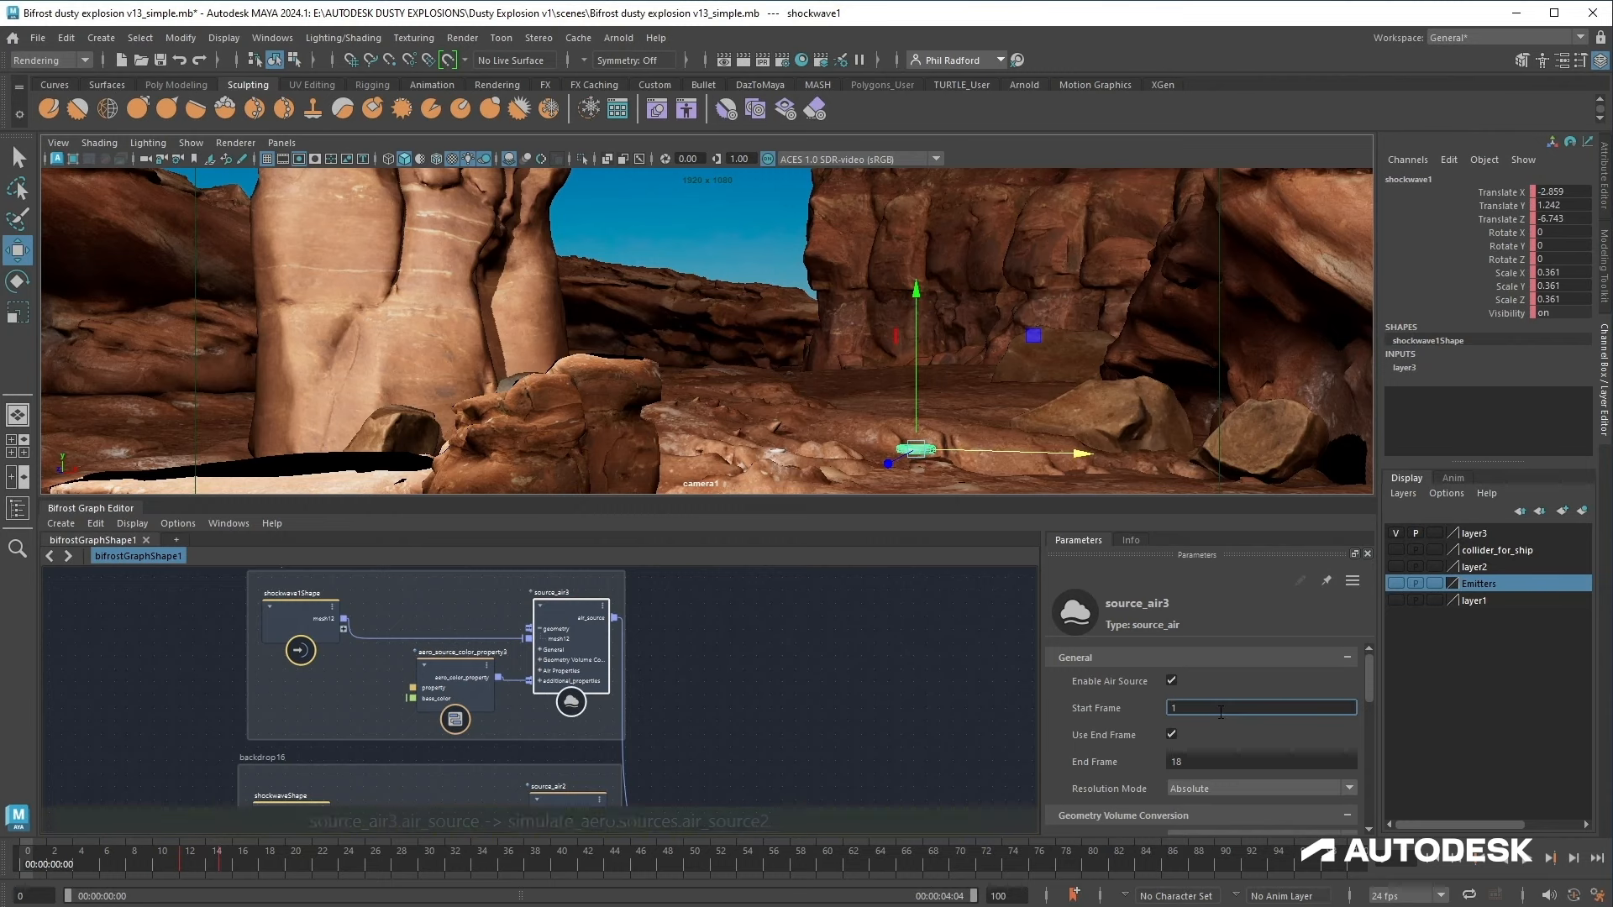
type("12")
left_click(1217, 763)
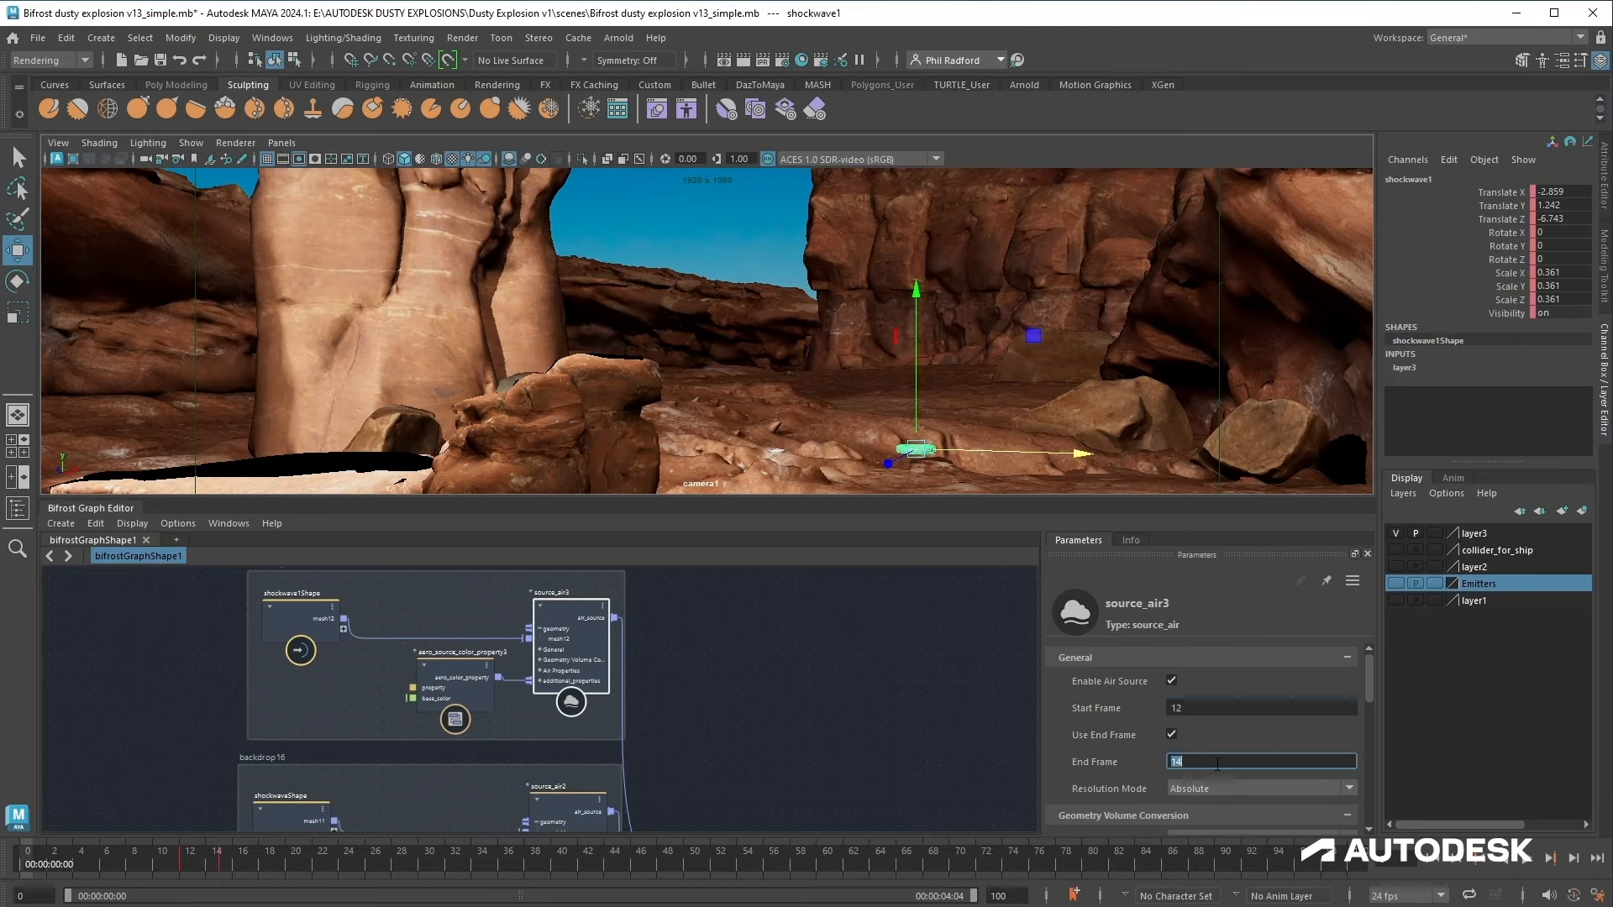
Step: Set source_air3's temperature to -100 and its inherit velocity to 2
left_click_drag(892, 498, 891, 381)
scroll(1141, 663, "down", 5)
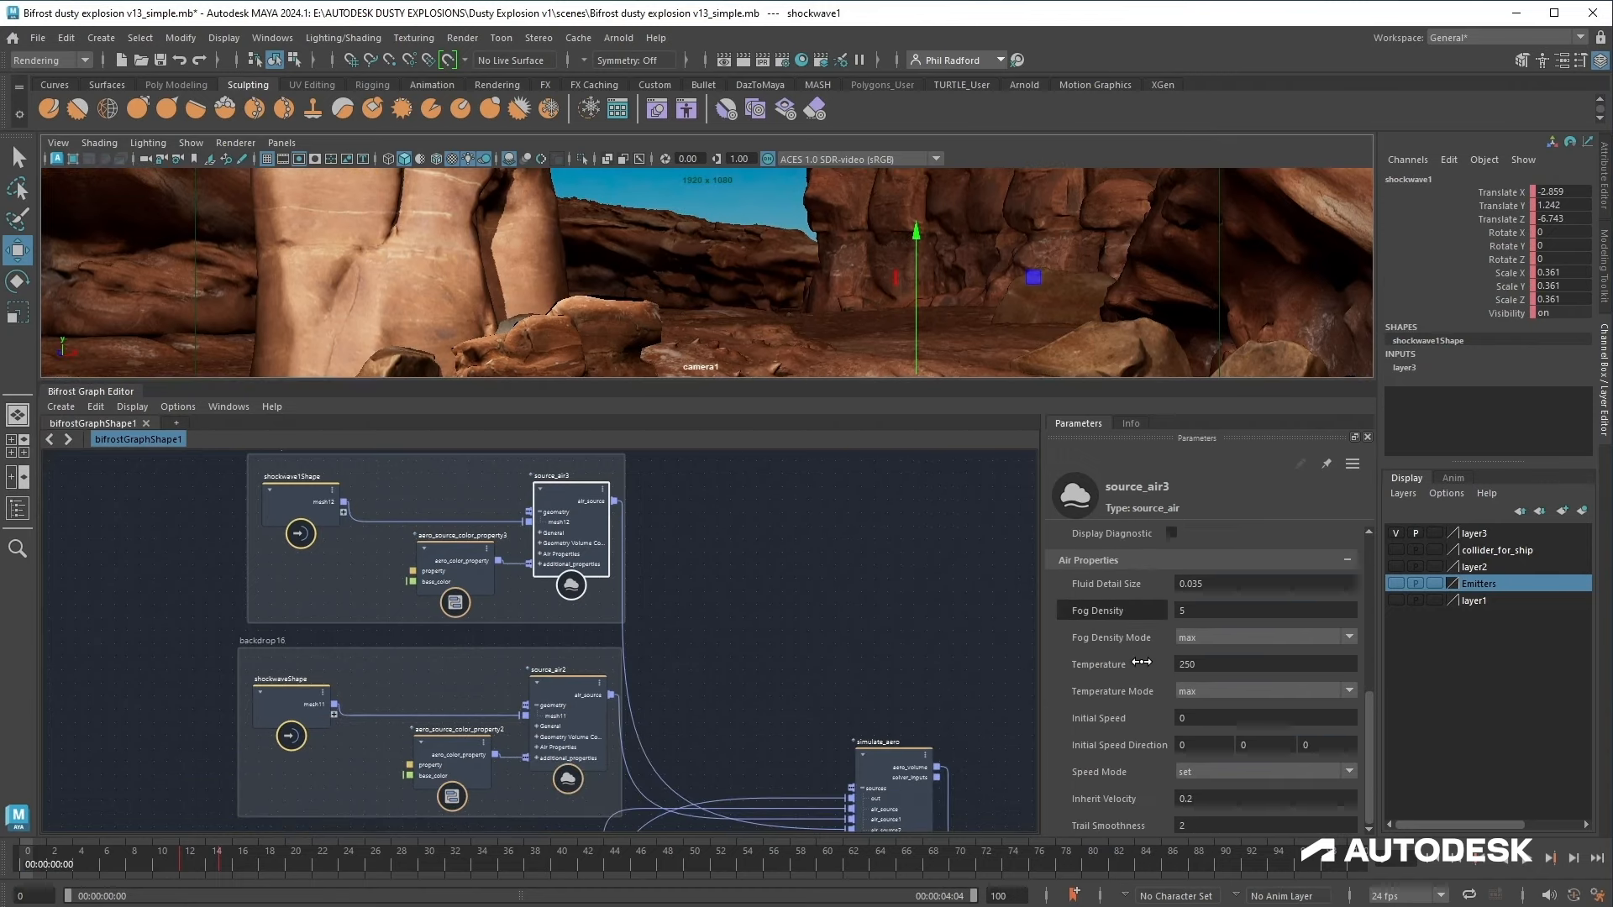
left_click(1227, 661)
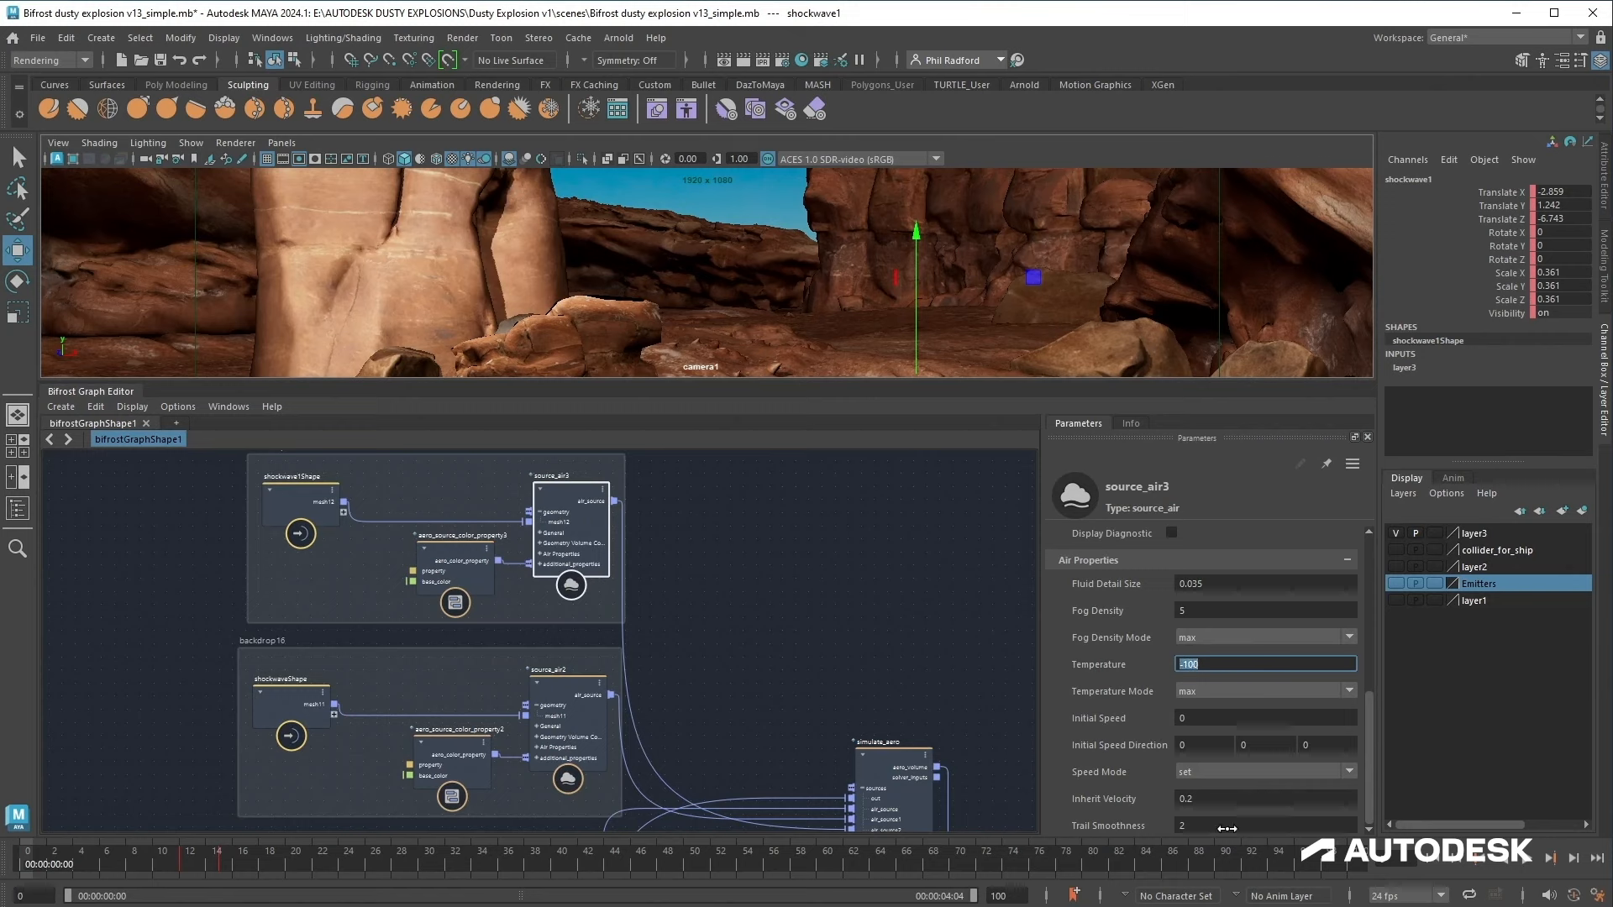
left_click(1231, 798)
type("2")
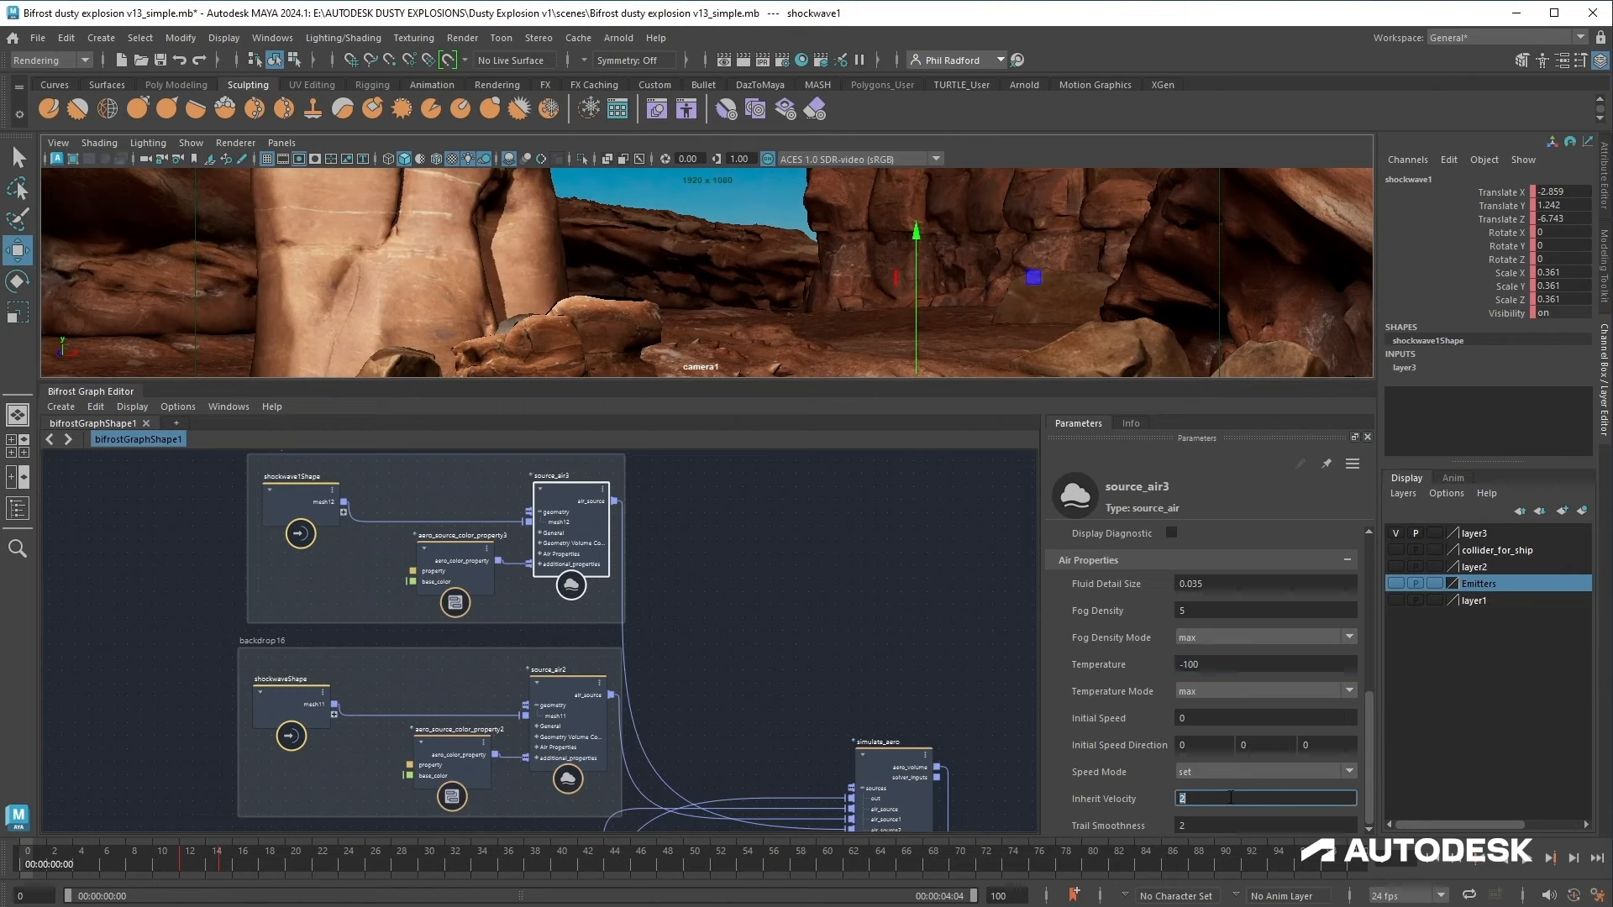
Step: Sample a sandy brown base colour from the canyon rock for aero_source_color_property3 with the eyedropper
left_click(445, 575)
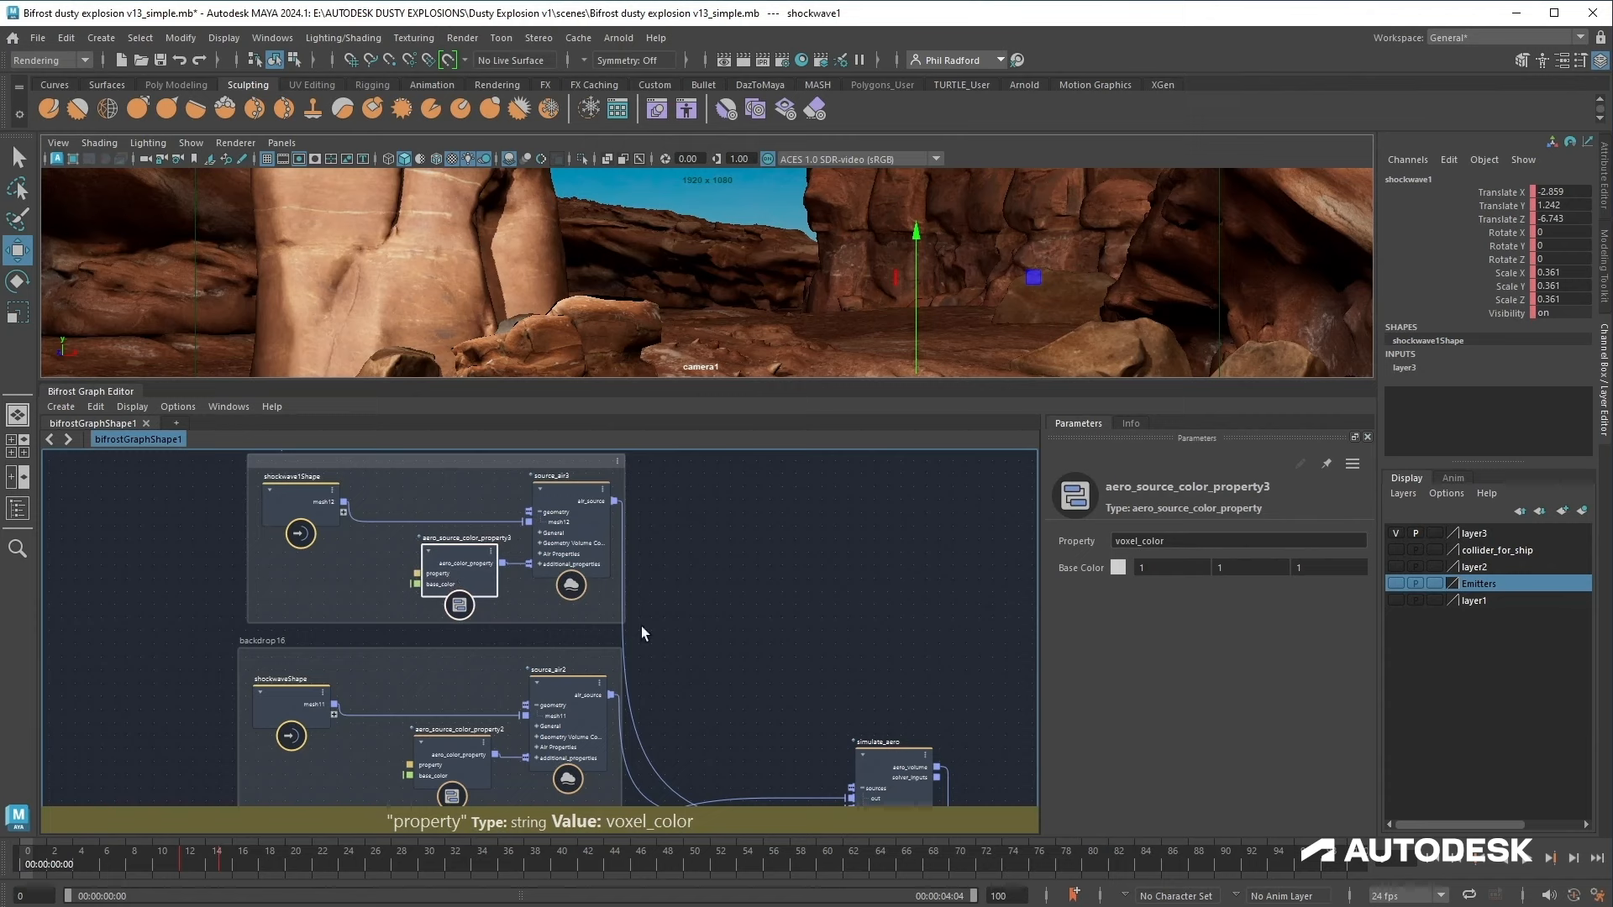
left_click(1117, 568)
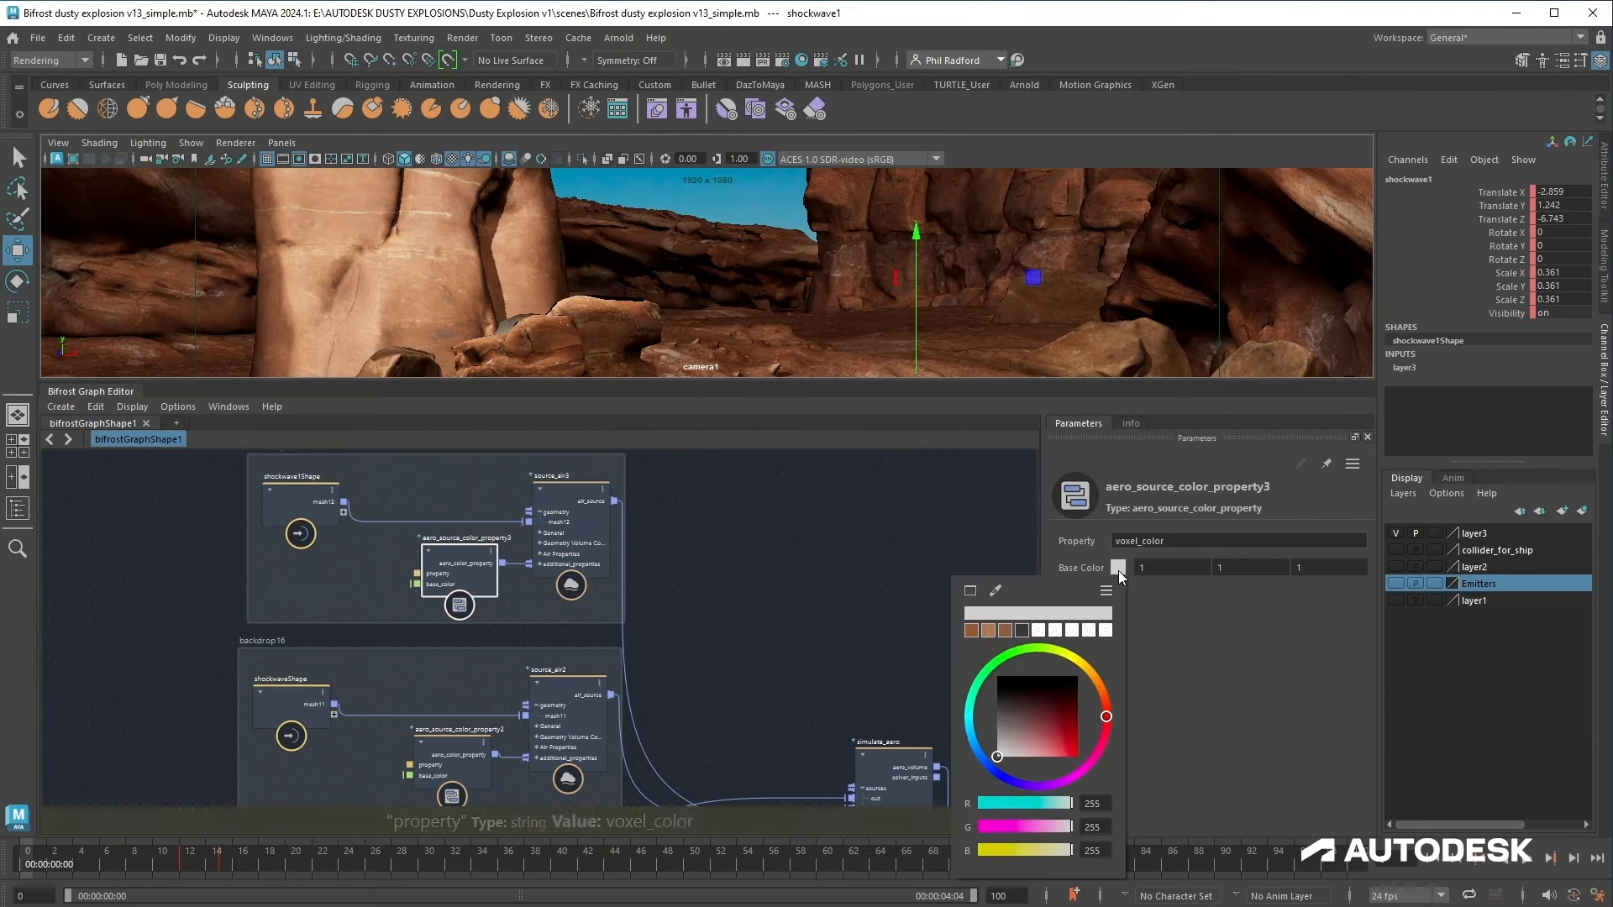
left_click(996, 591)
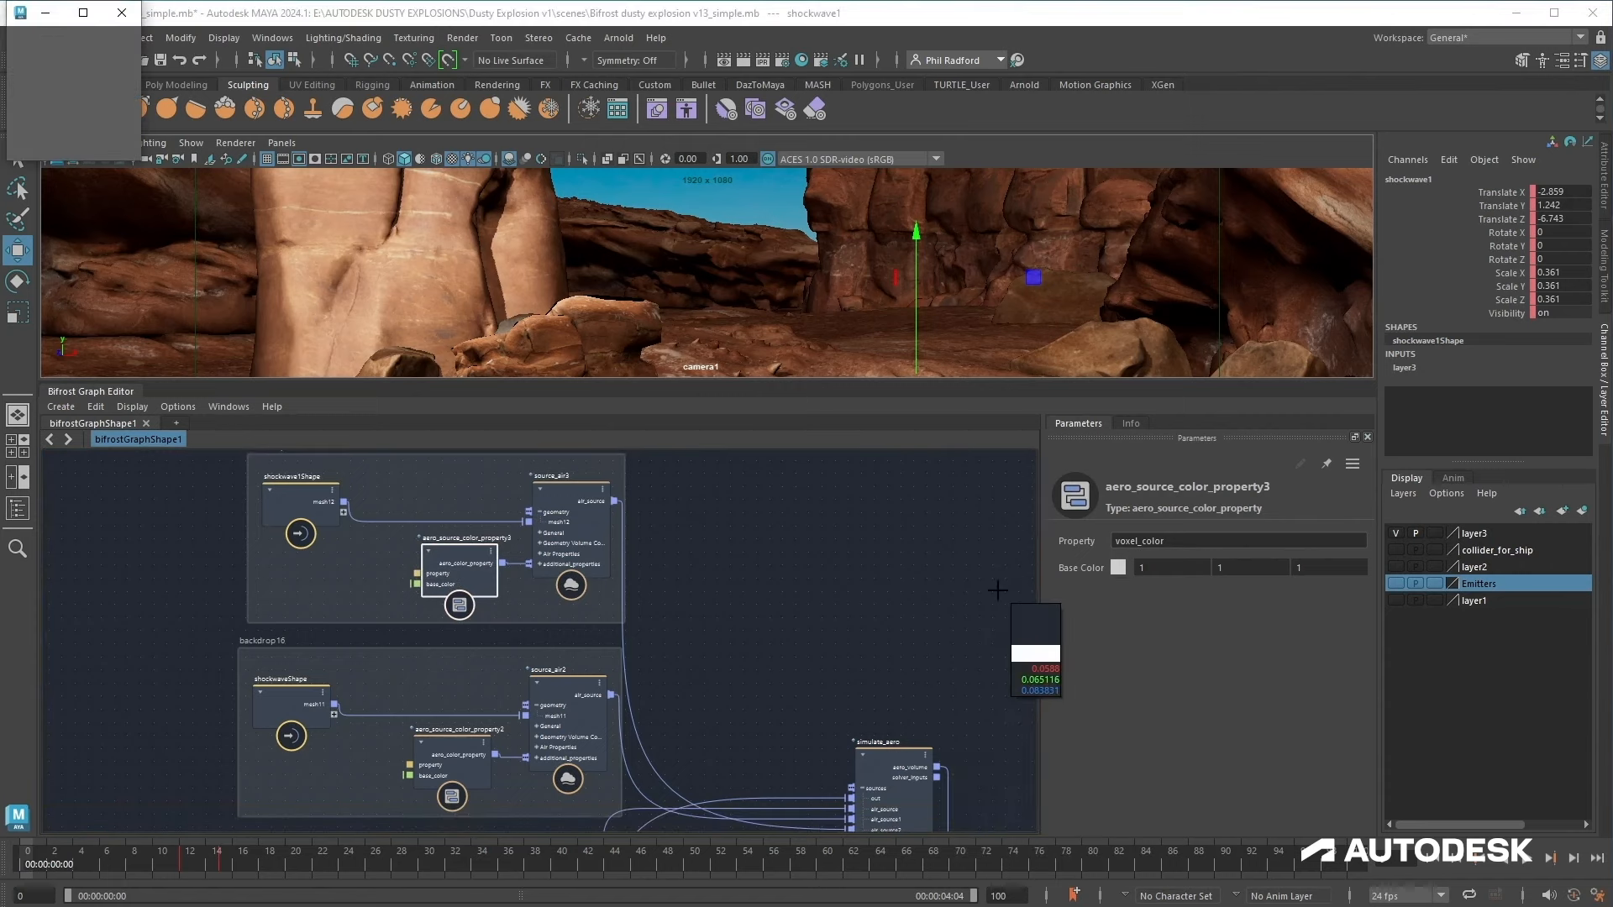
left_click(597, 306)
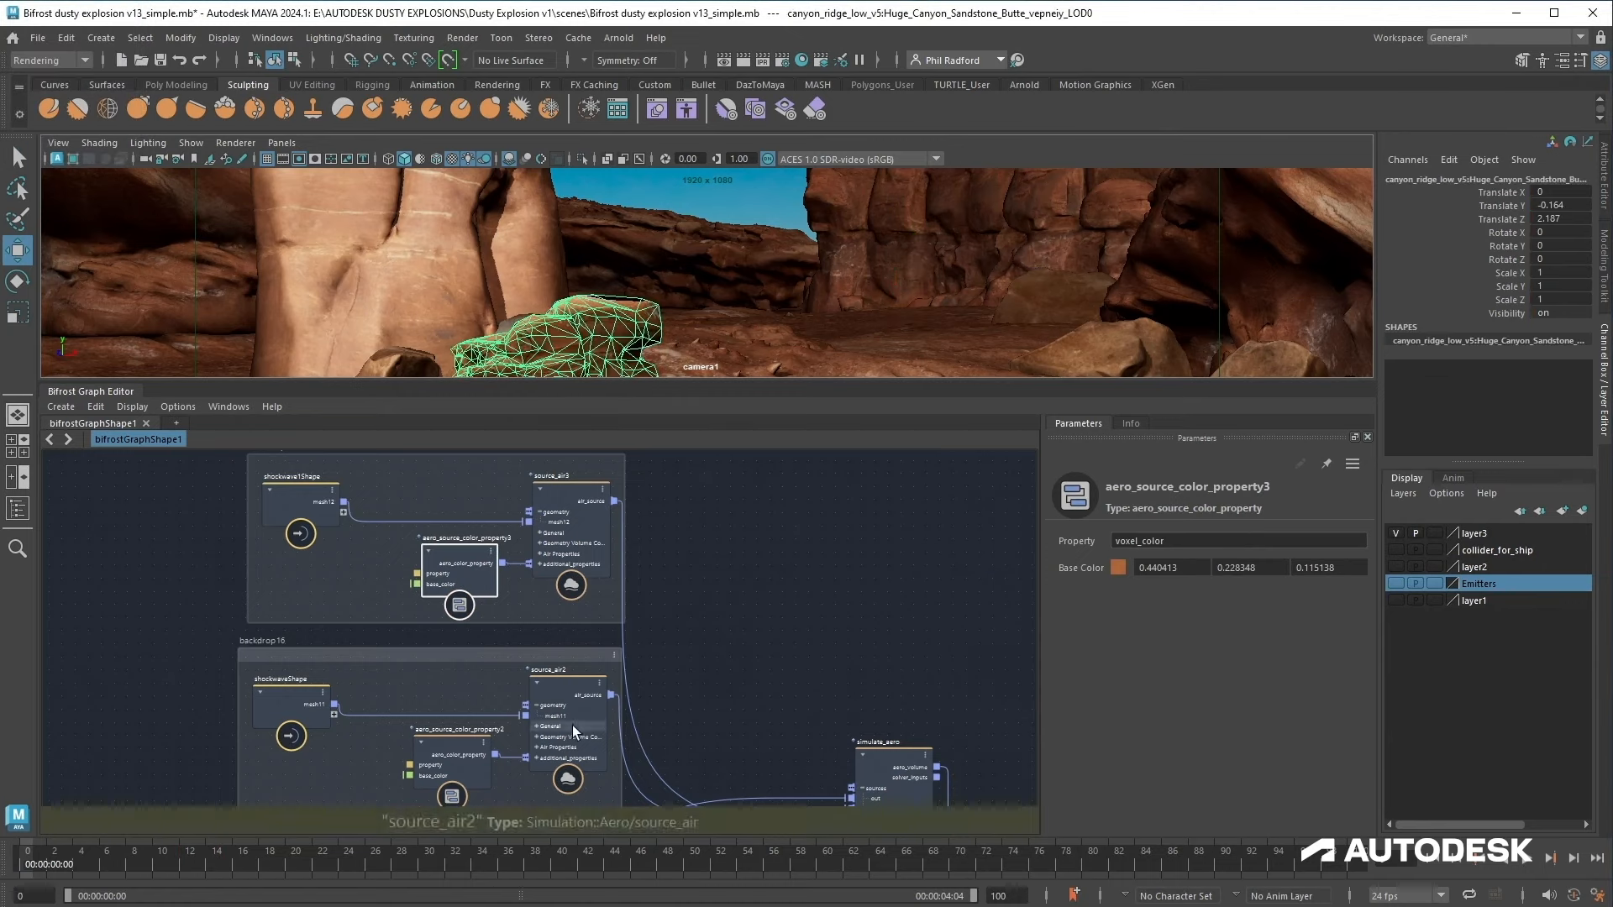
Step: Sample a sandy brown base colour from the canyon rock for aero_source_color_property2 with the eyedropper
left_click(444, 746)
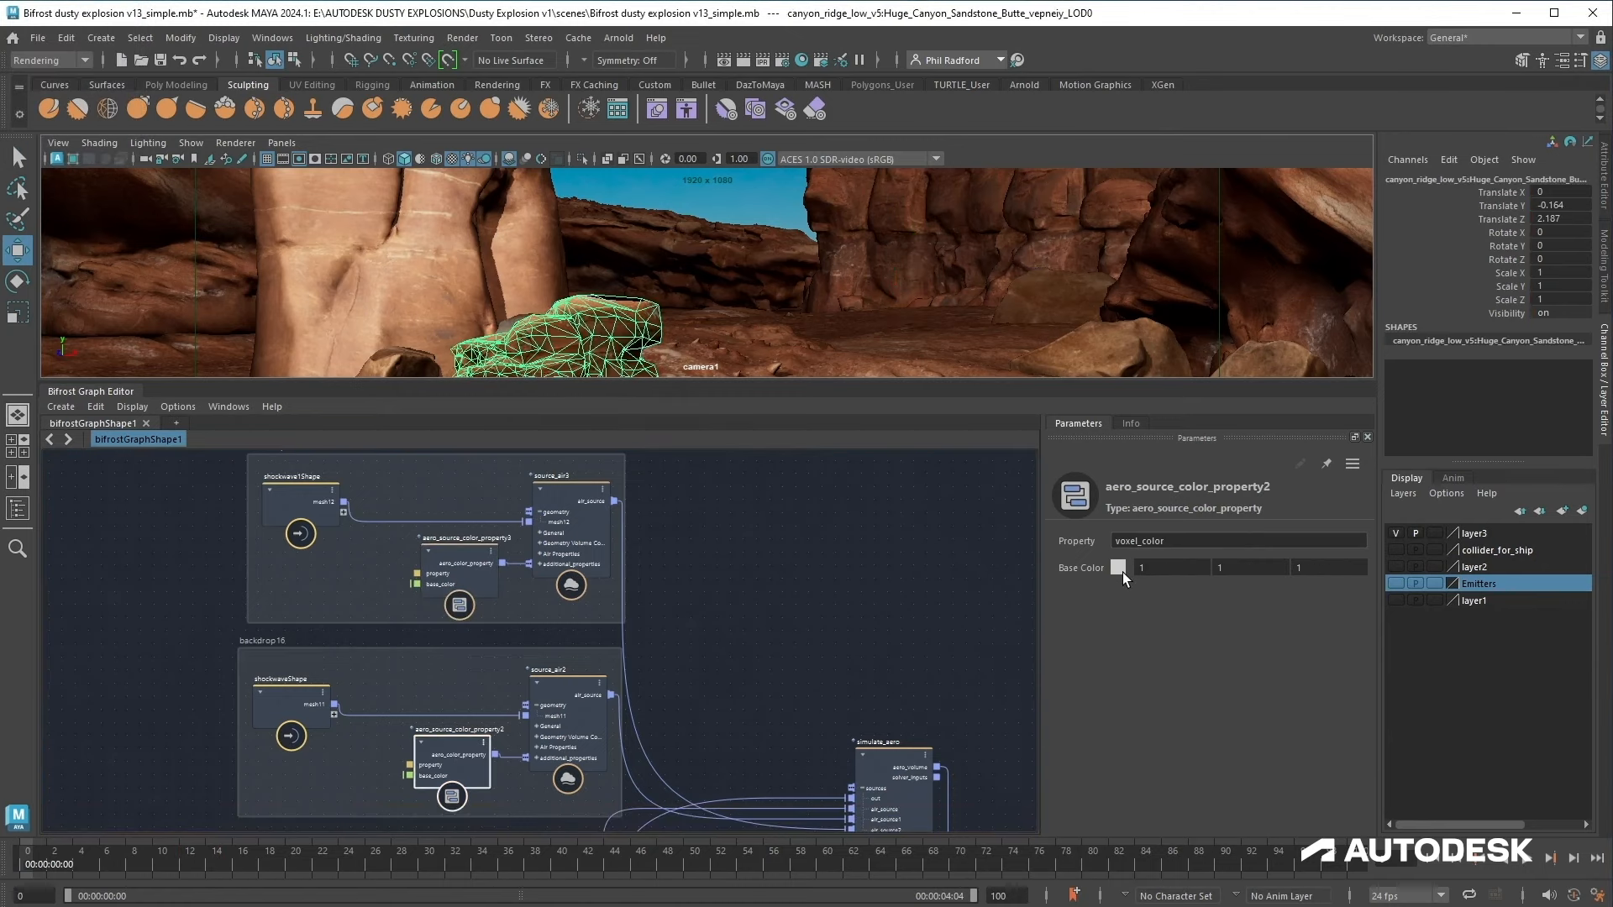
left_click(1122, 572)
left_click(996, 591)
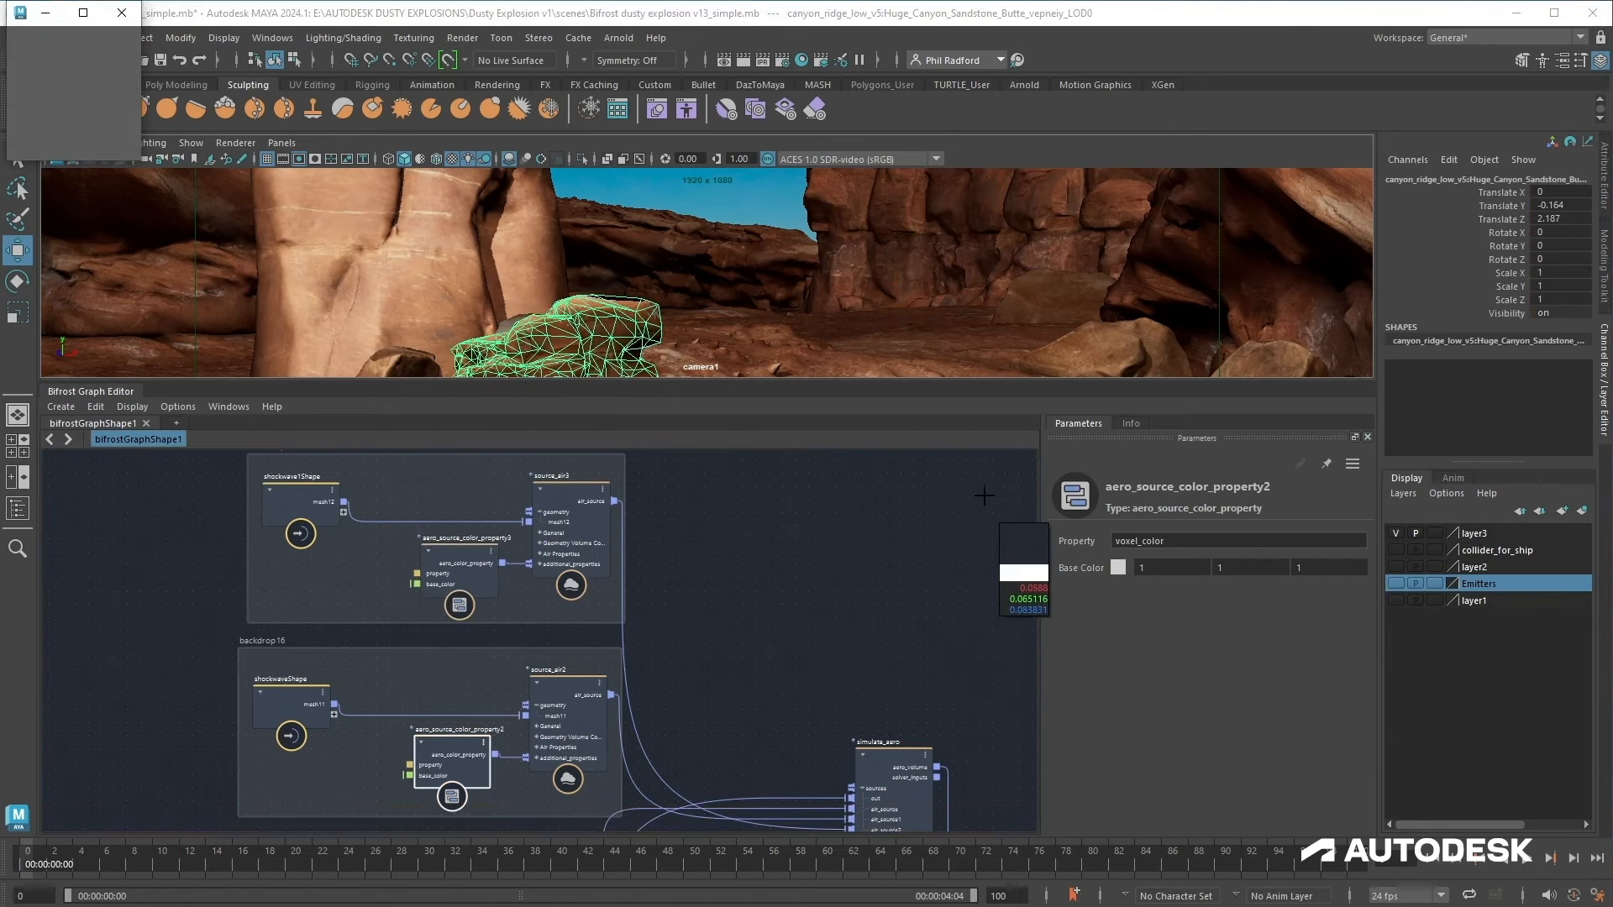
left_click(1077, 353)
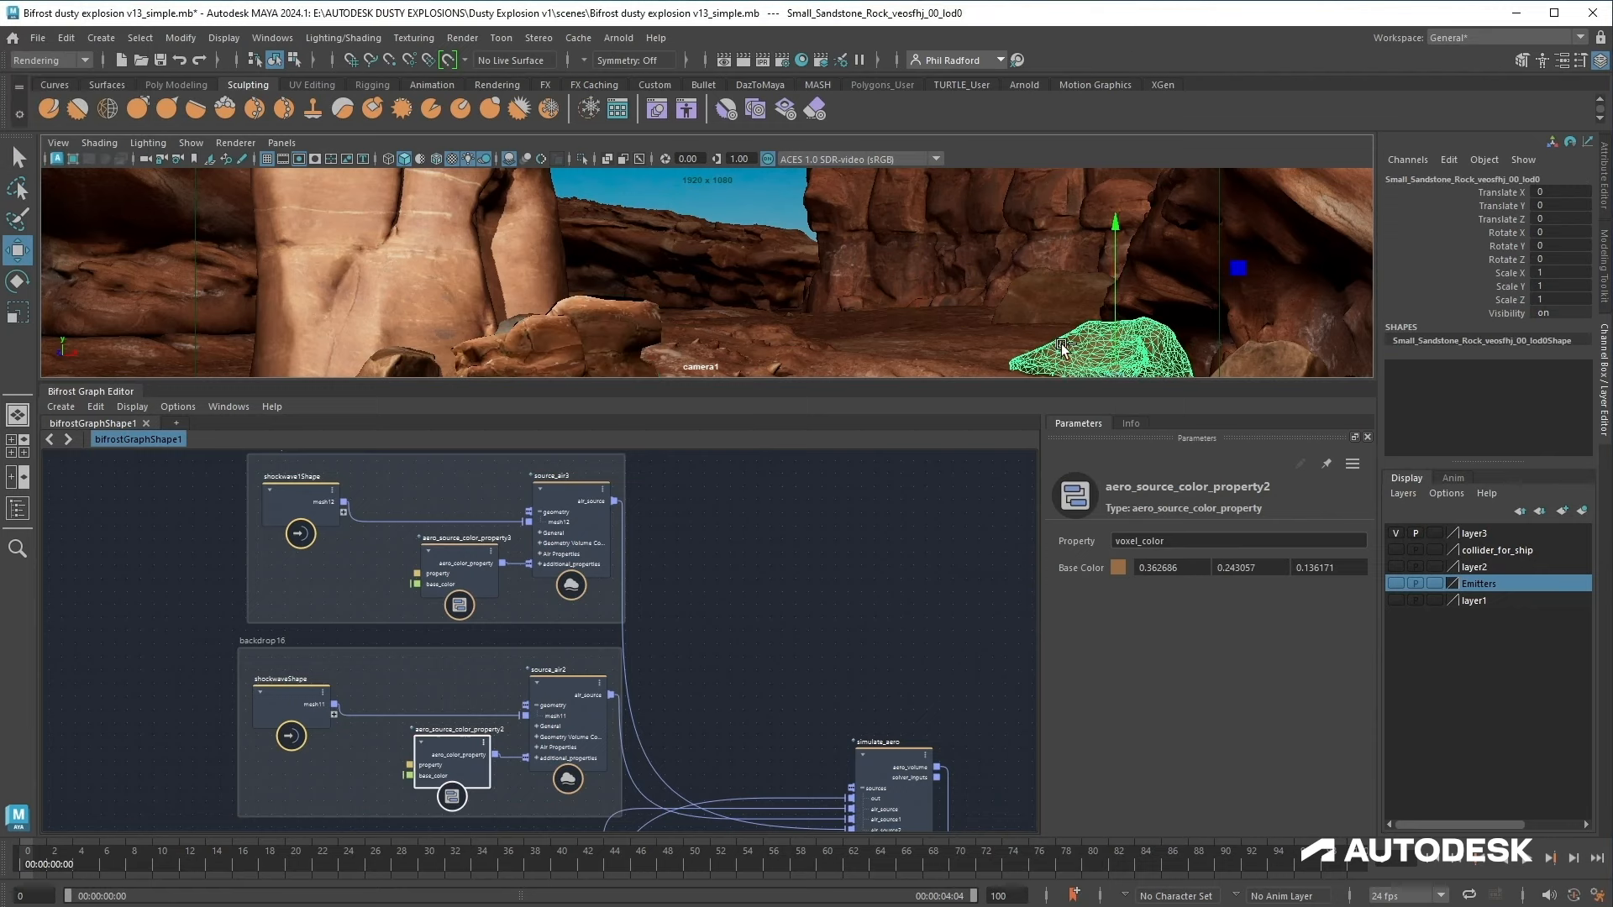
Step: Add a file_cache node to the graph in the empty area near output1
scroll(669, 642, "down", 2)
middle_click_drag(747, 649, 678, 569, "alt")
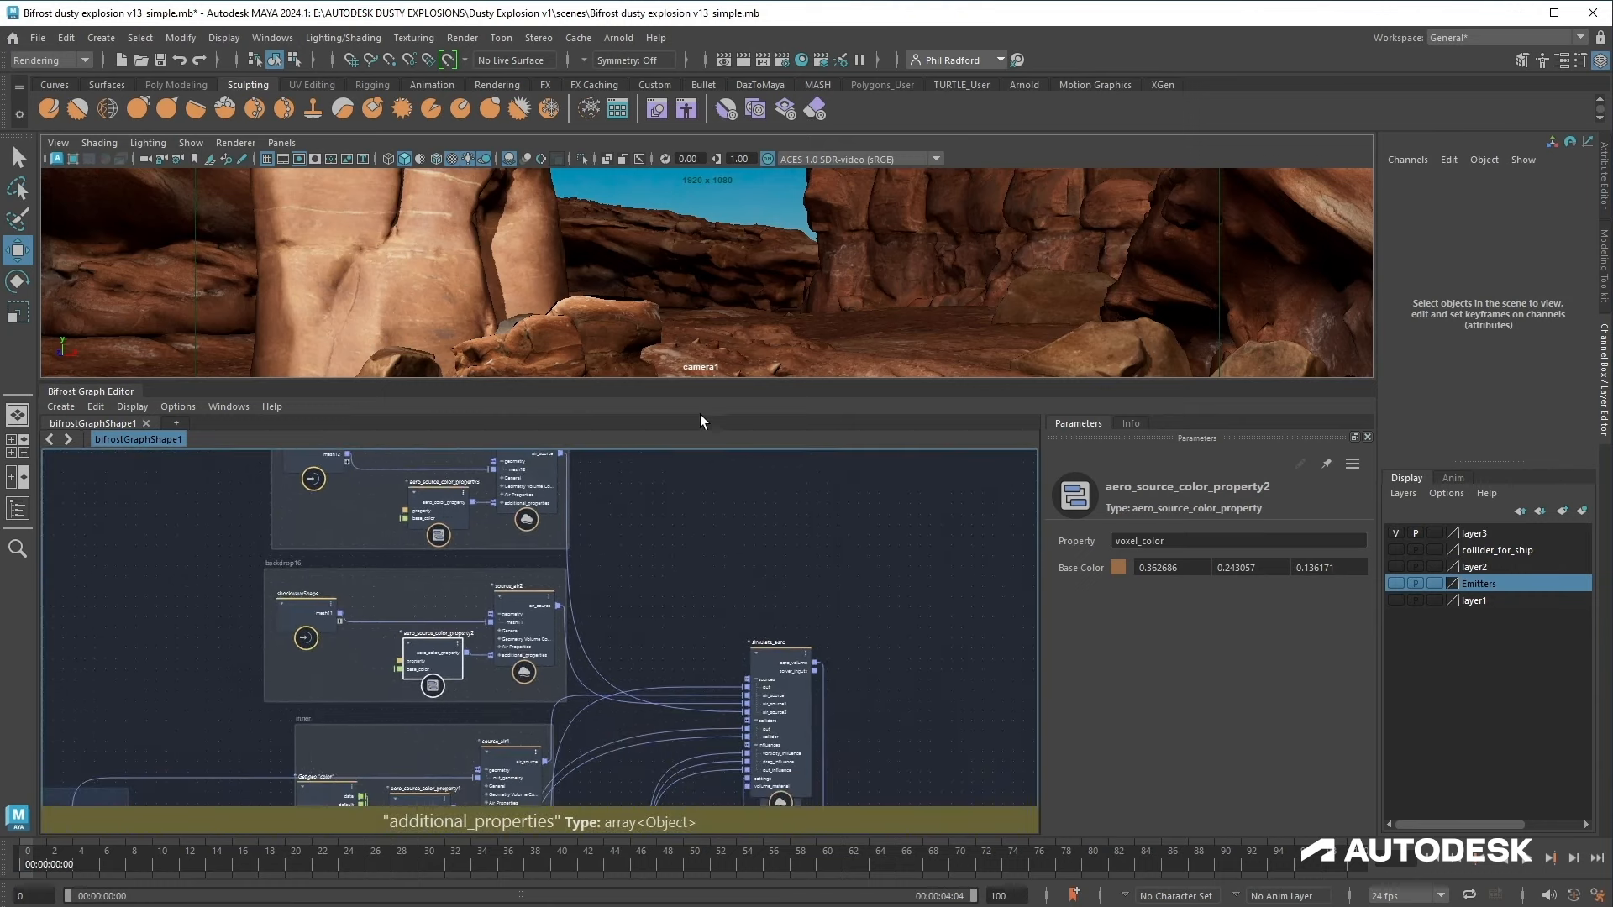
left_click_drag(711, 380, 704, 624)
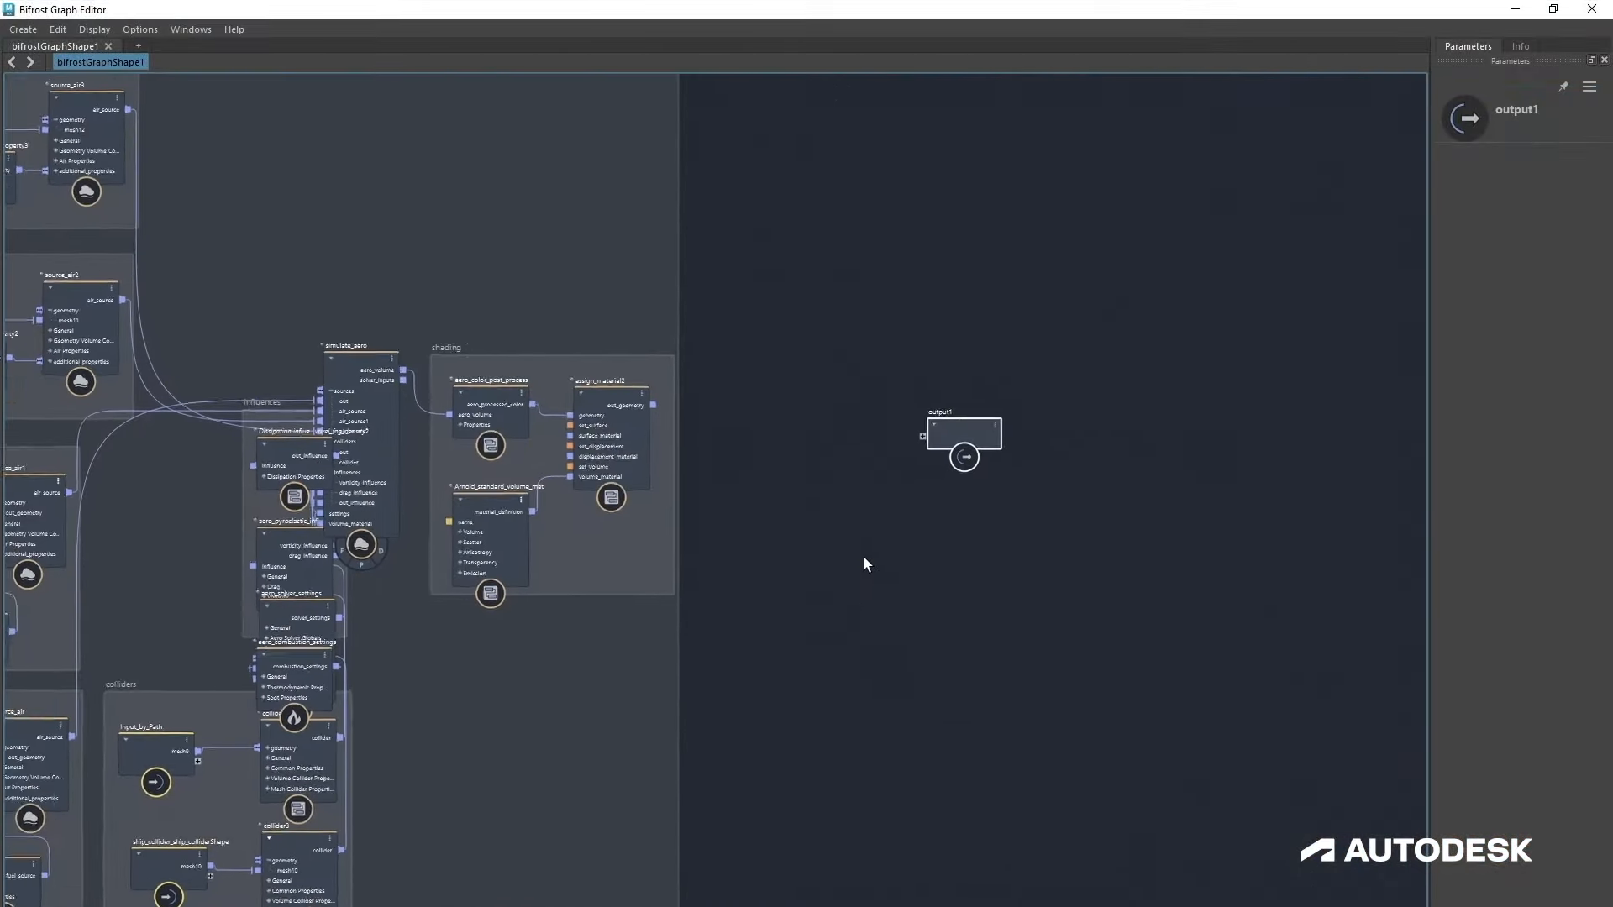
scroll(864, 557, "up", 2)
left_click_drag(952, 427, 1014, 391)
key("Tab")
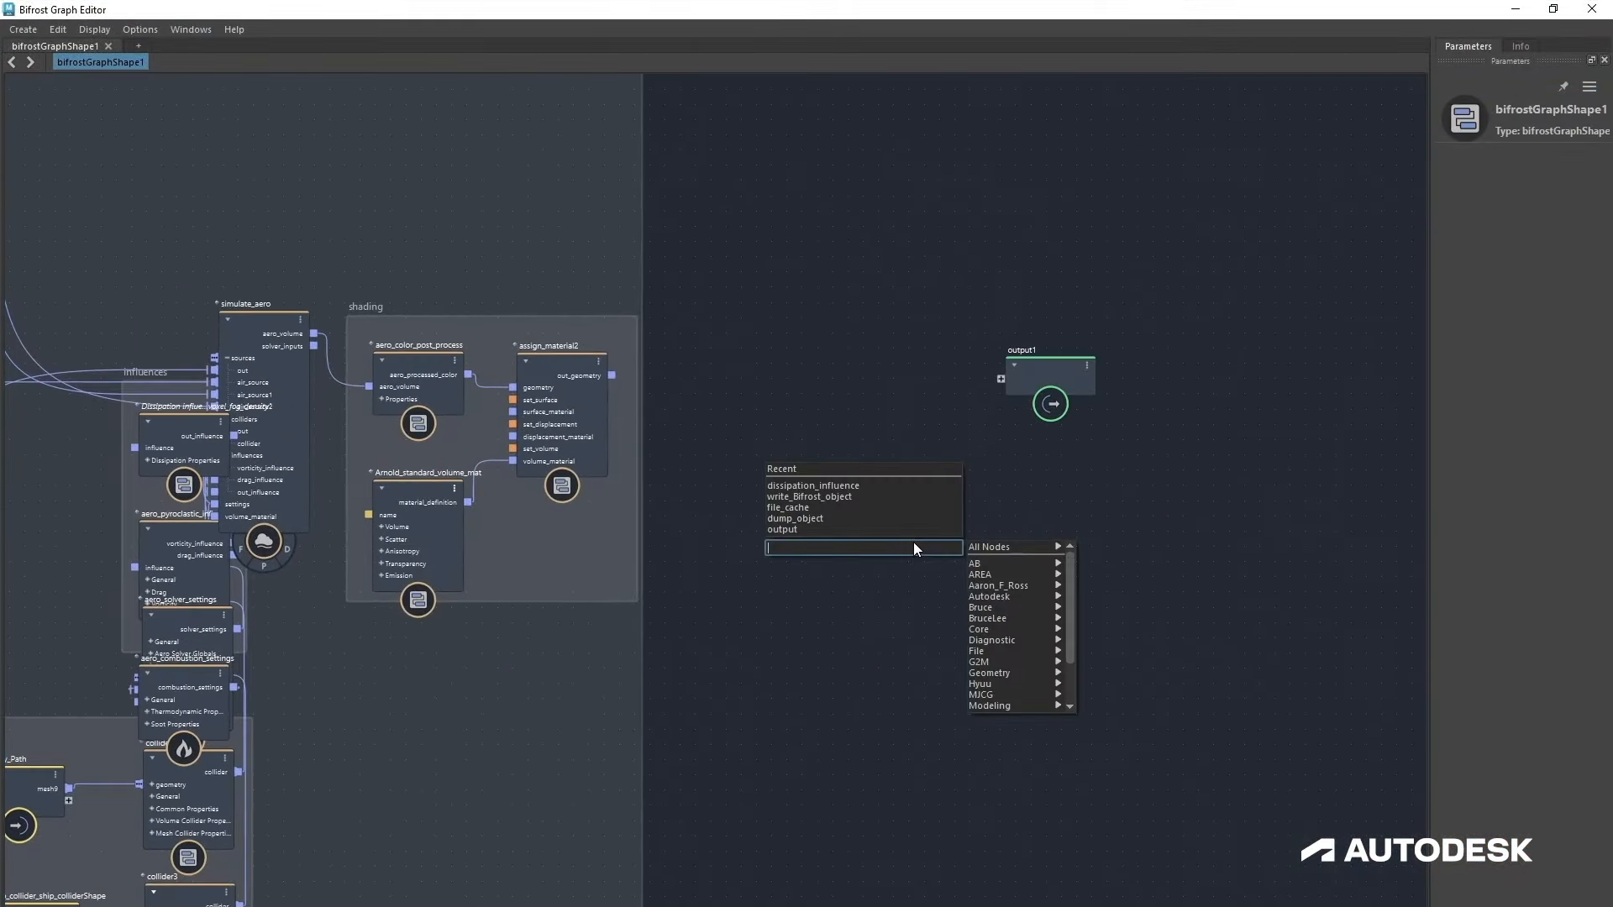
type("file")
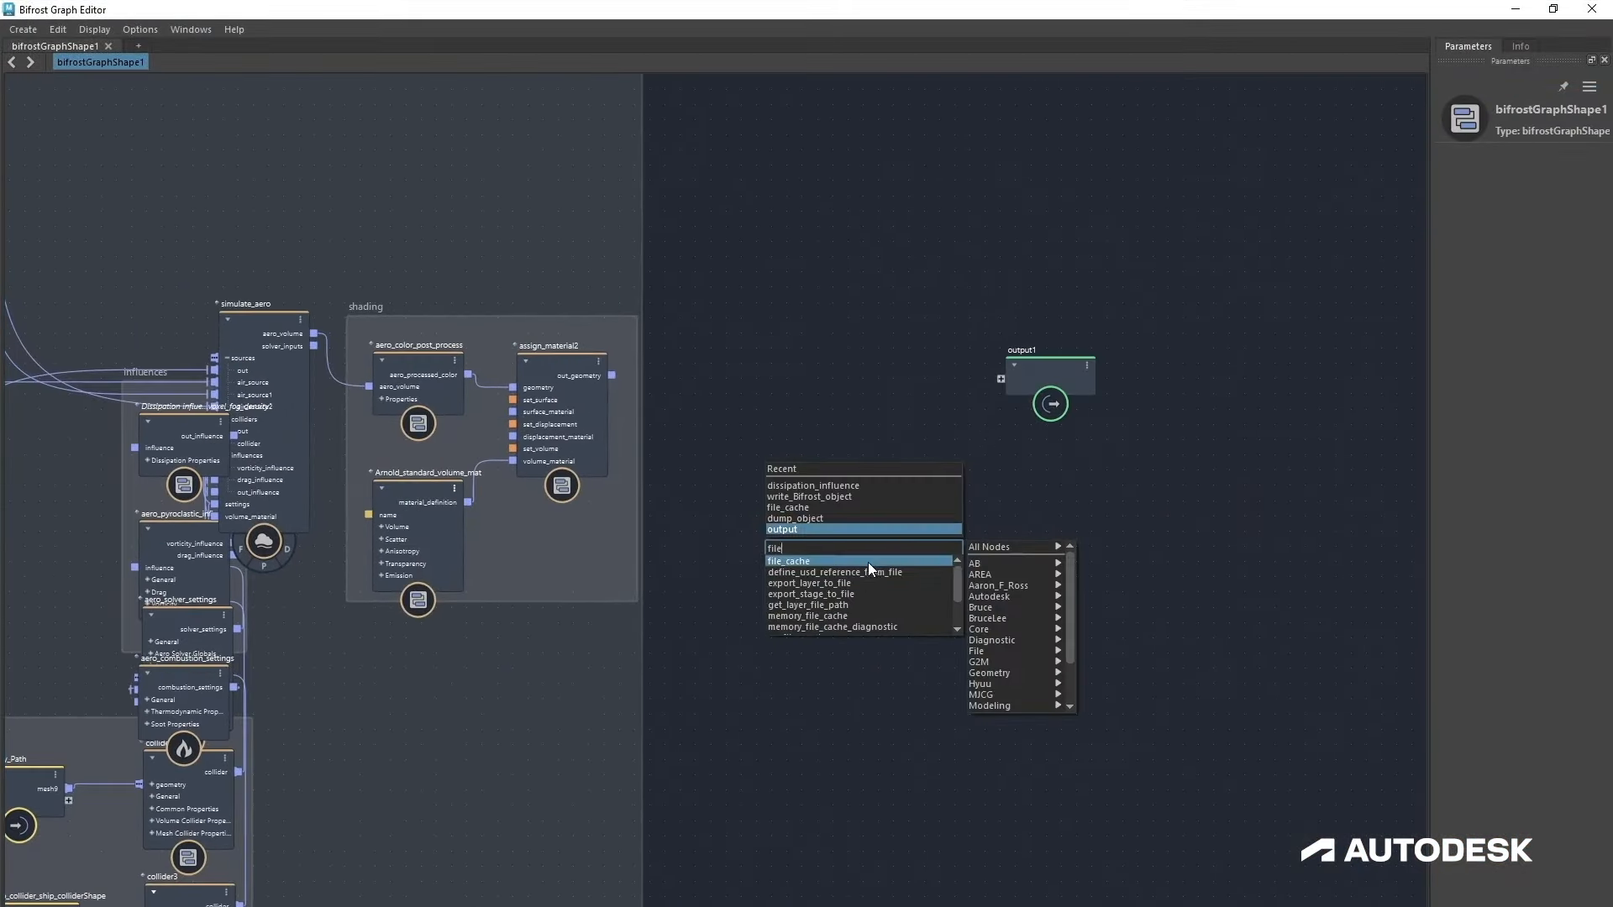
key("Return")
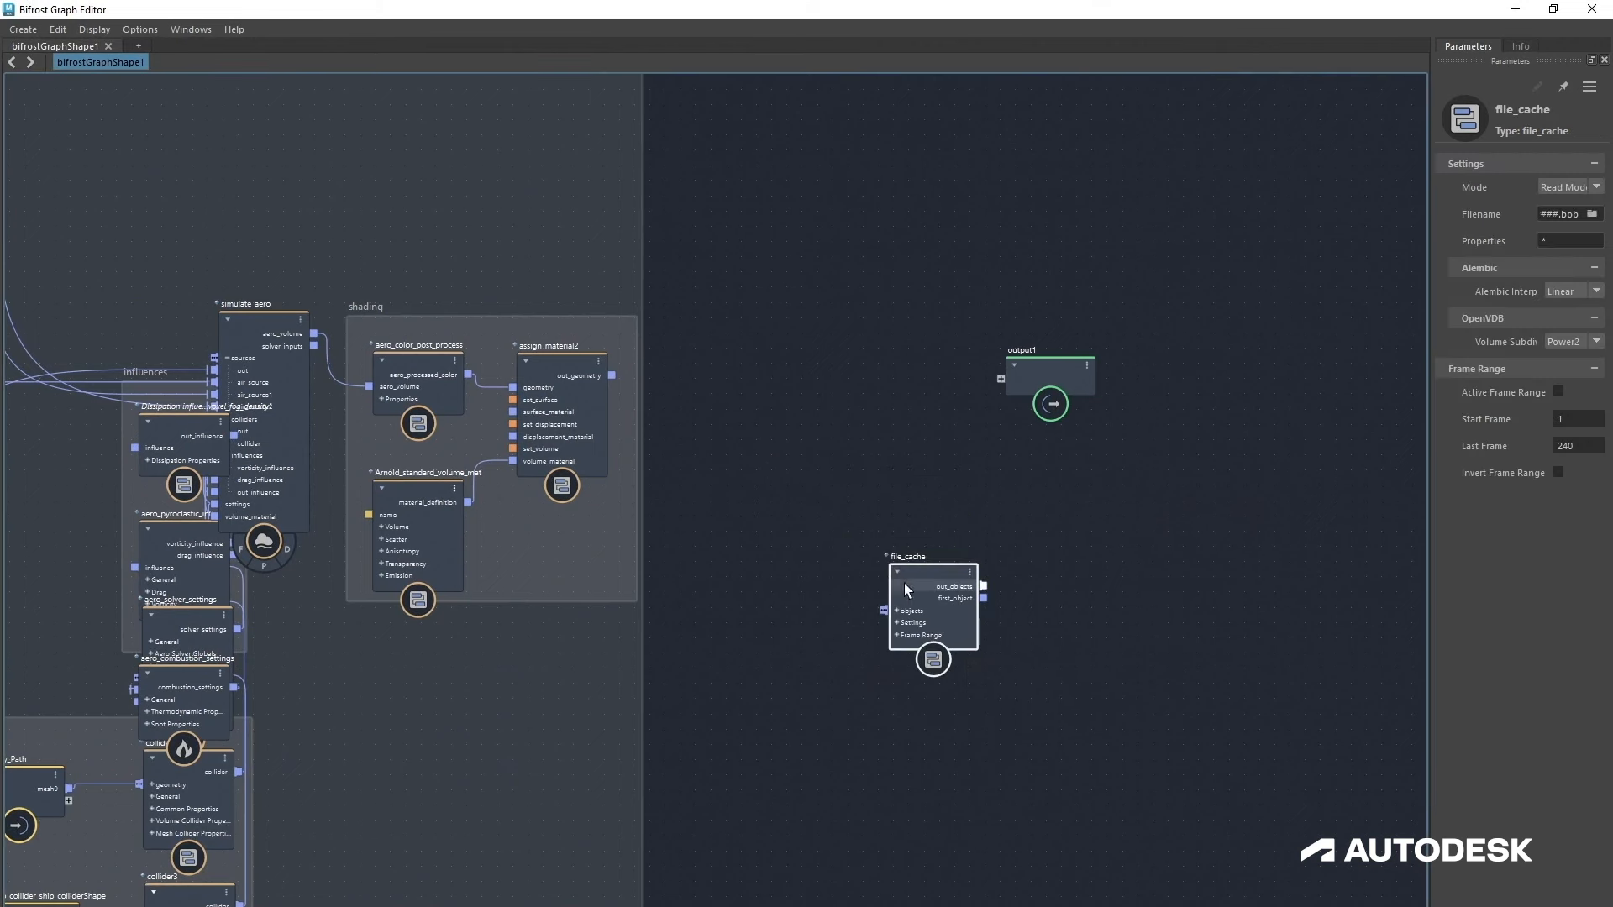
Step: Widen the parameters panel and reposition the file_cache node below output1
left_click_drag(1429, 410, 1316, 410)
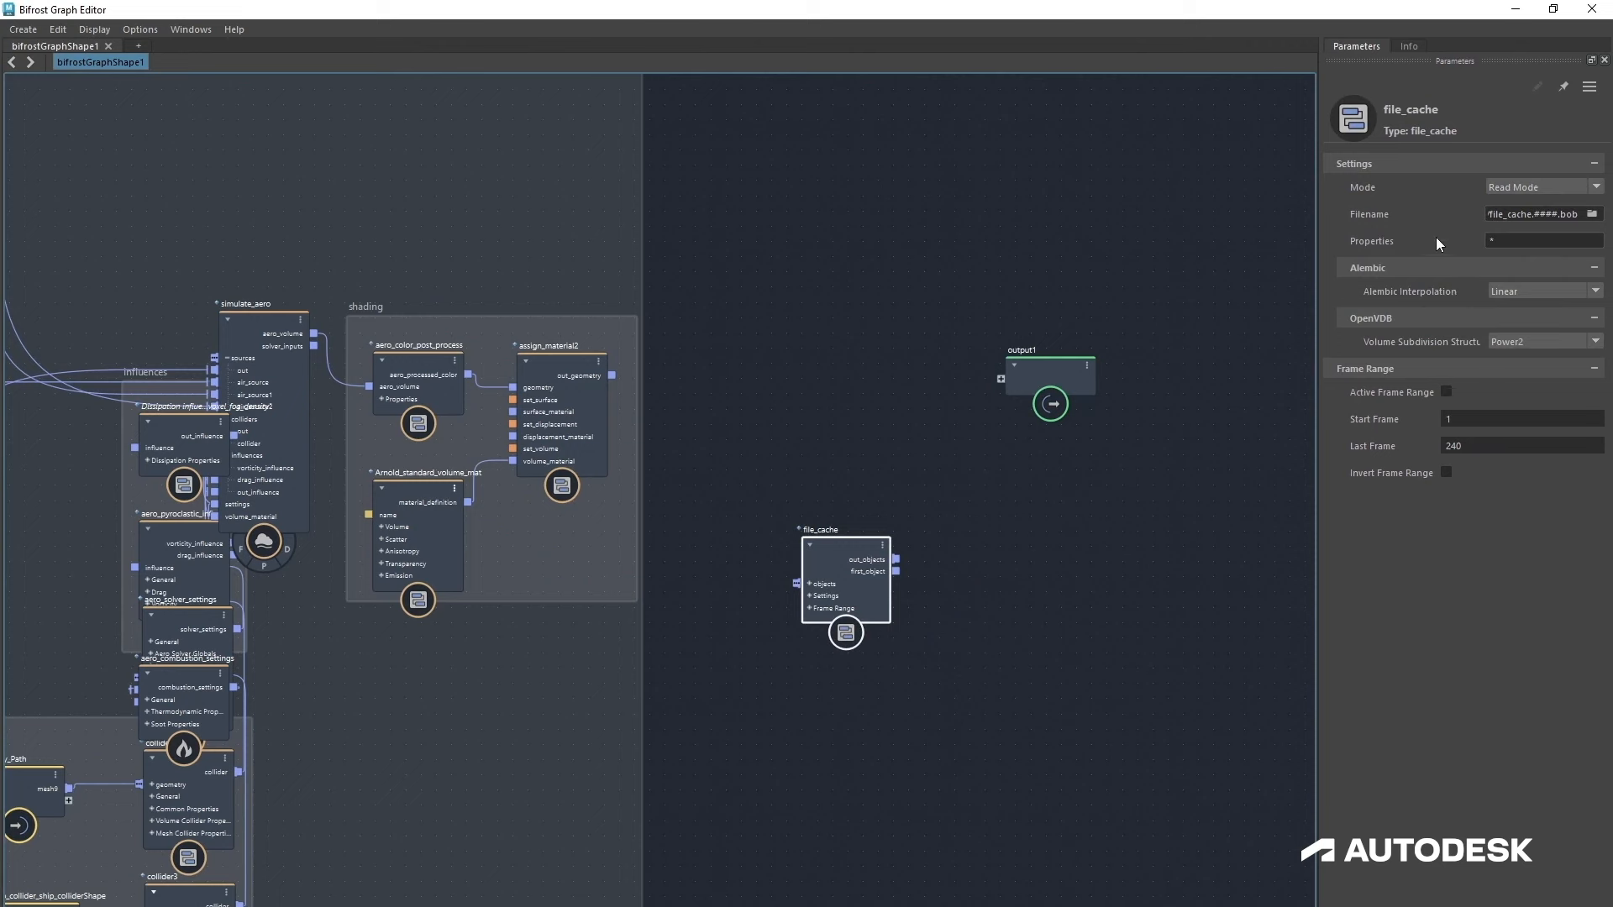
left_click(1476, 241)
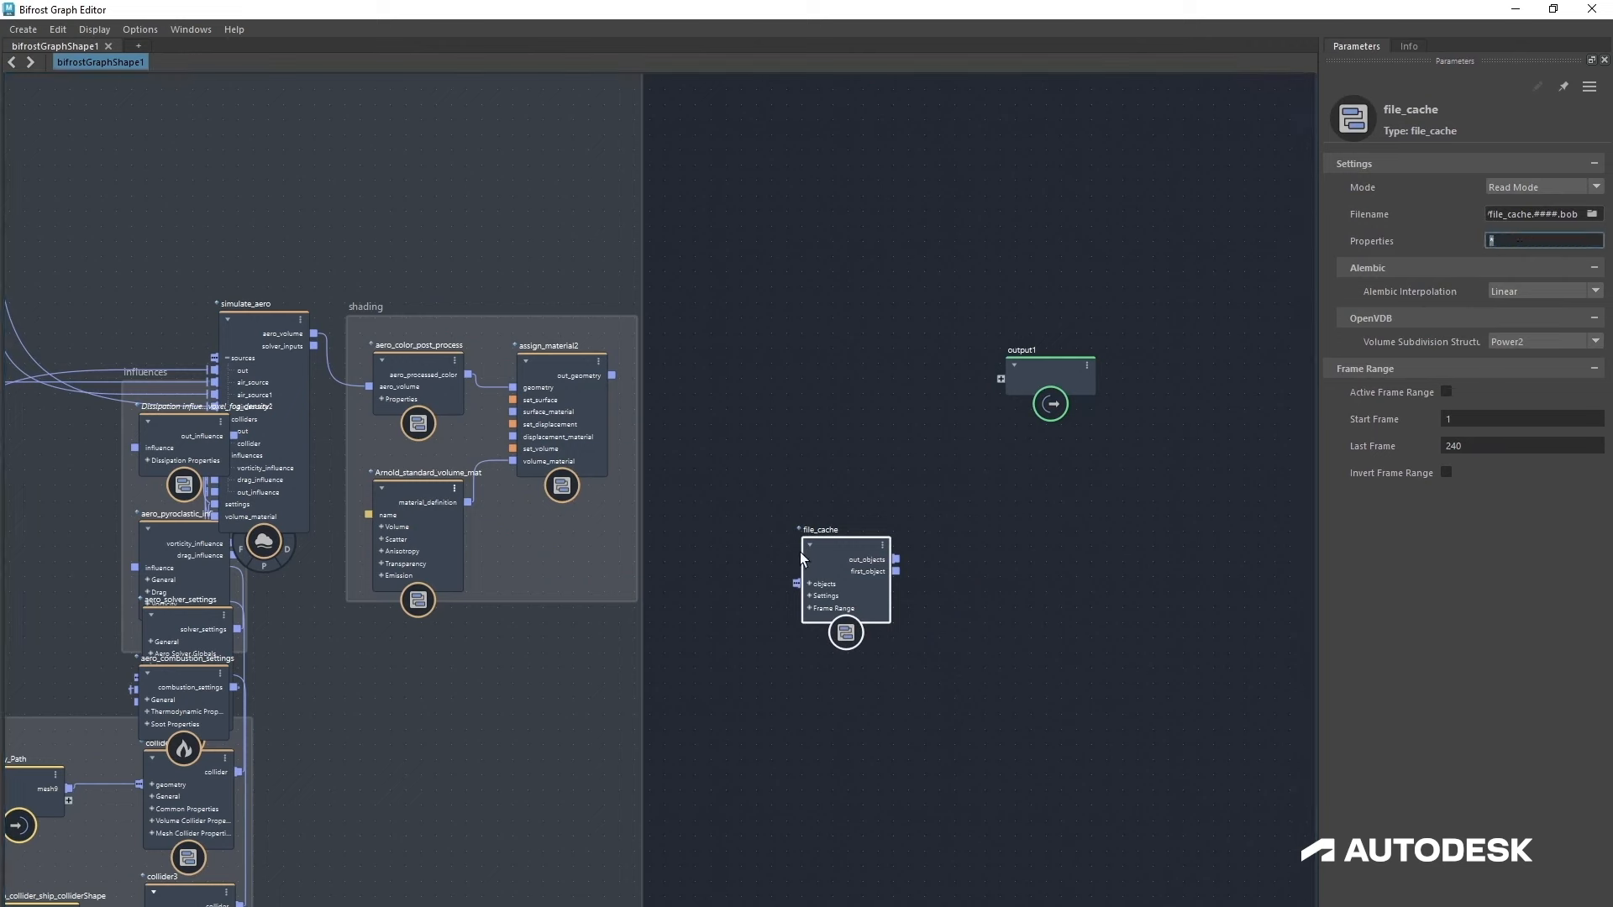
mouse_move(846, 576)
left_mouse_down()
mouse_move(869, 564)
mouse_move(855, 521)
mouse_move(858, 599)
left_mouse_up()
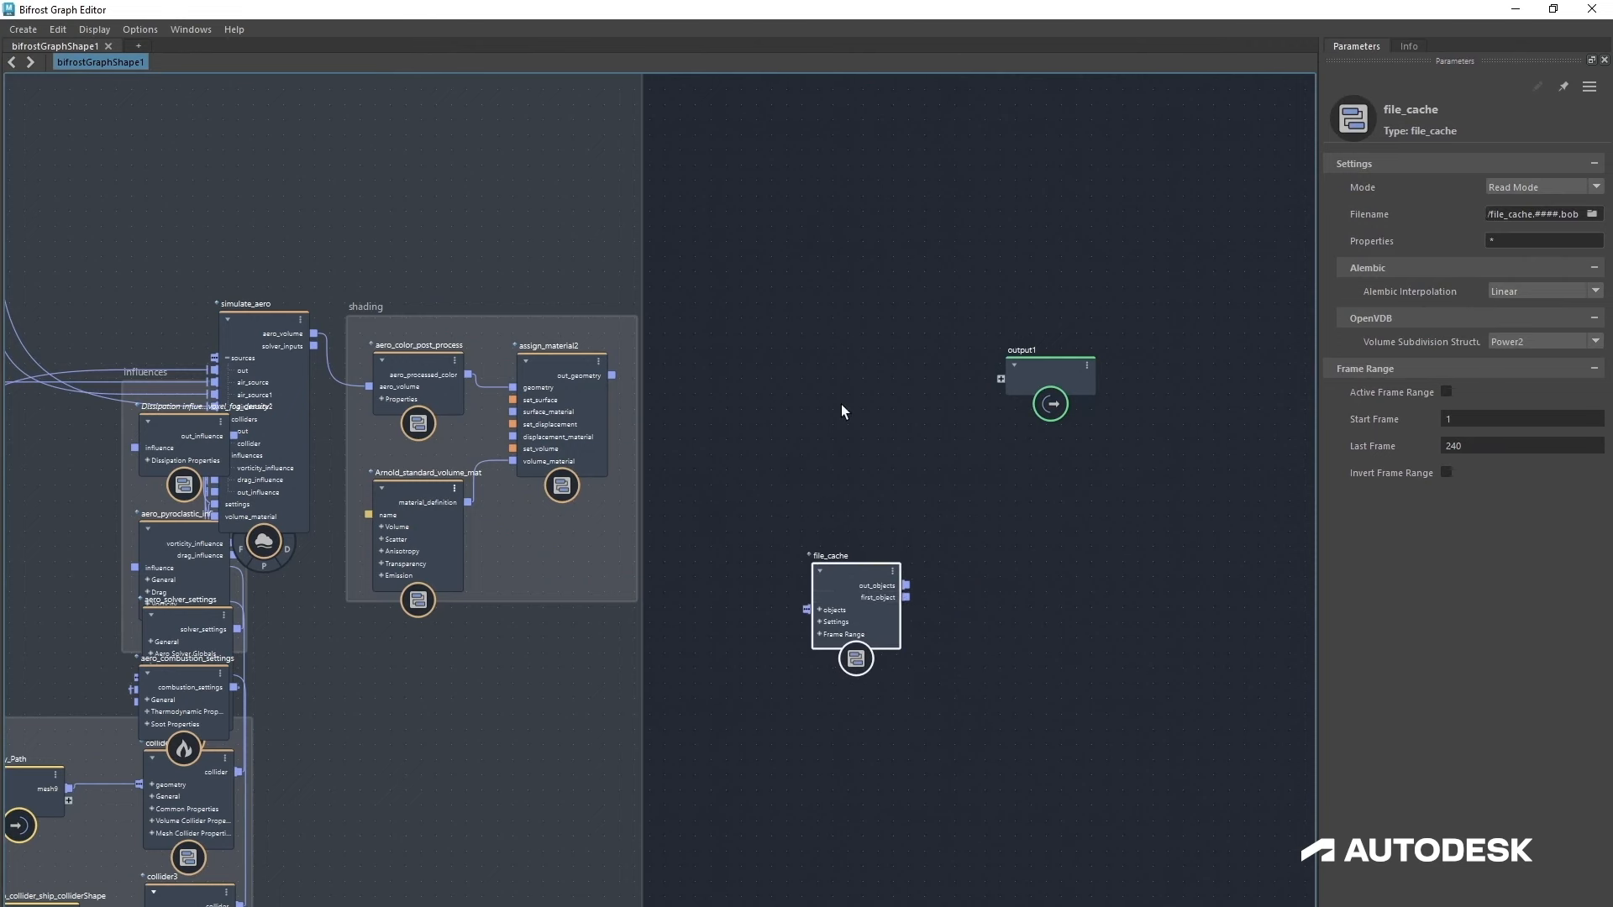
Step: Insert a dump_object node between assign_material2's out_geometry and output1
left_click(841, 405)
key("Tab")
type("dum")
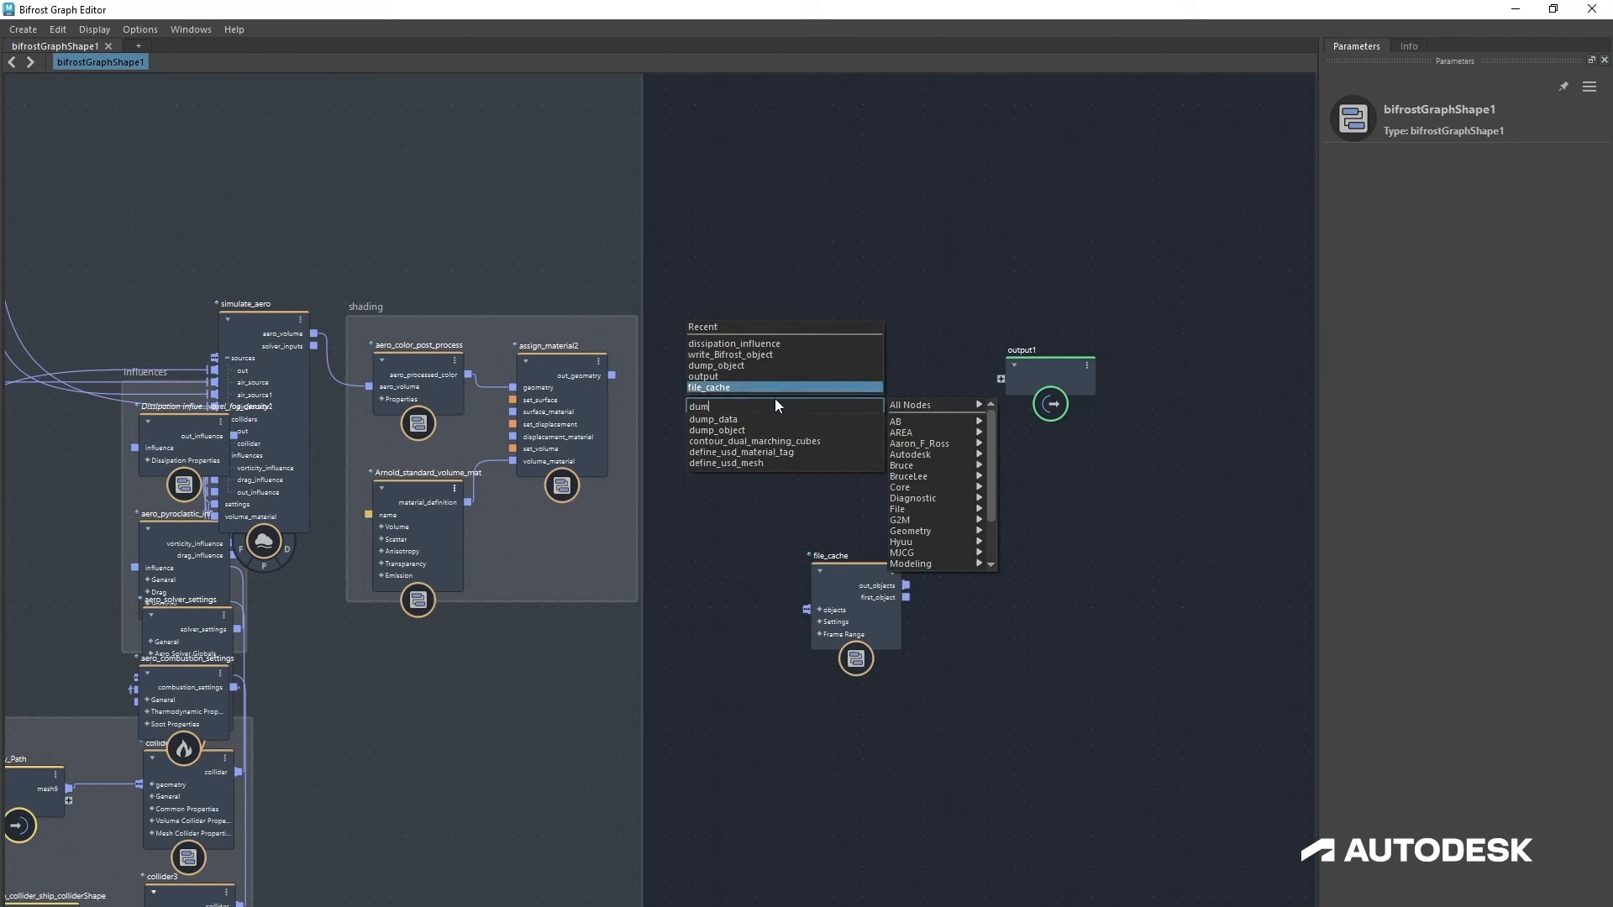
left_click(727, 429)
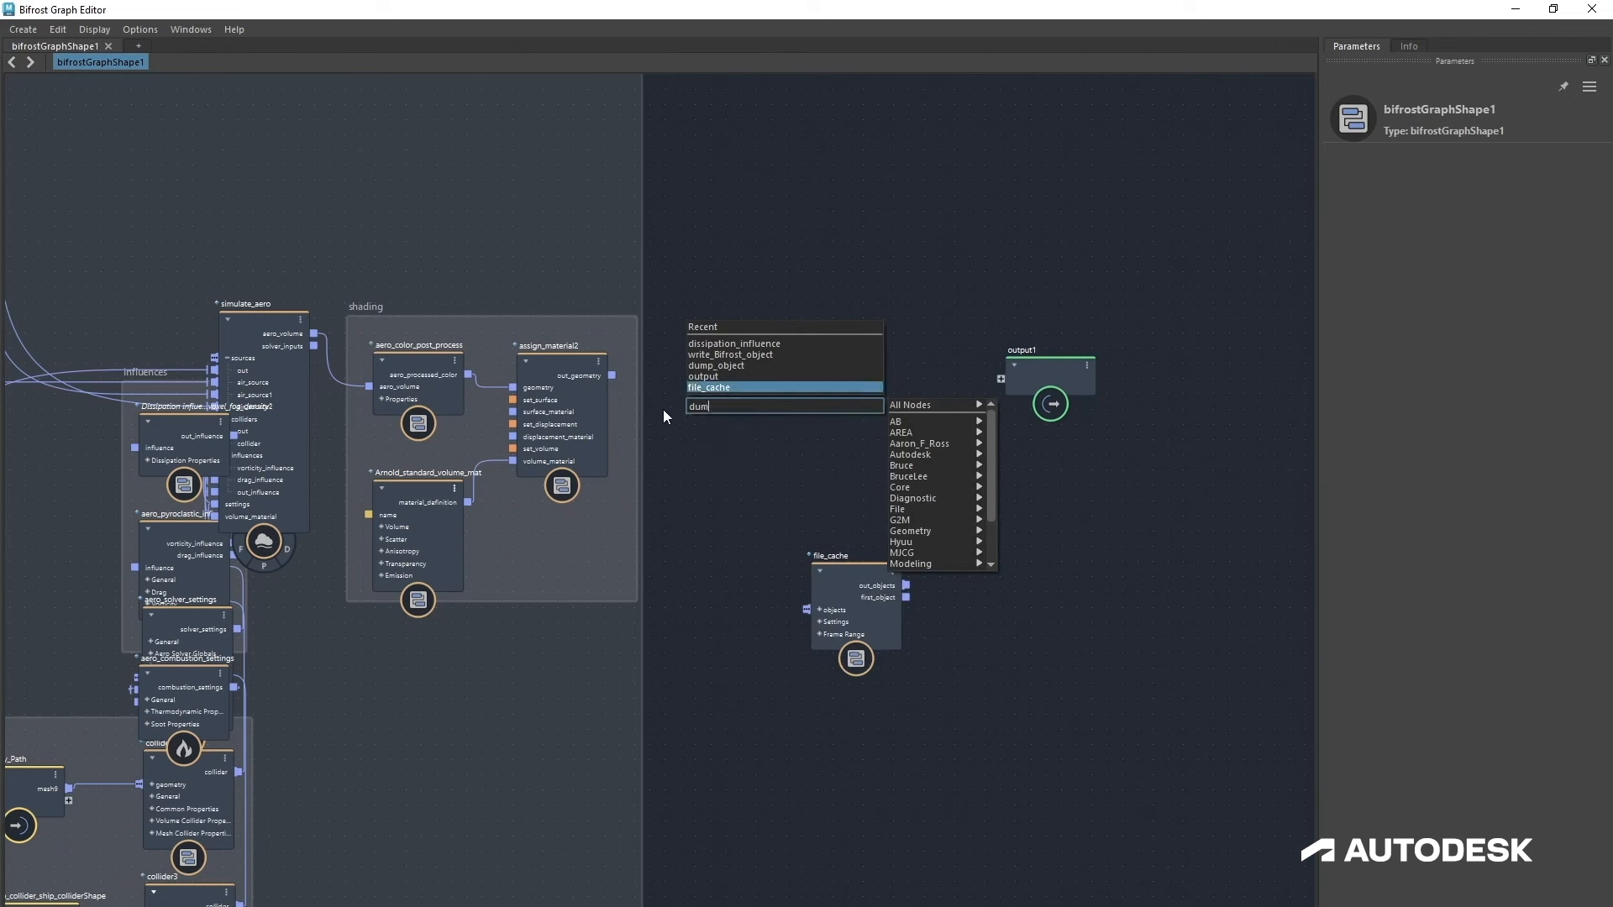
left_click_drag(611, 376, 806, 469)
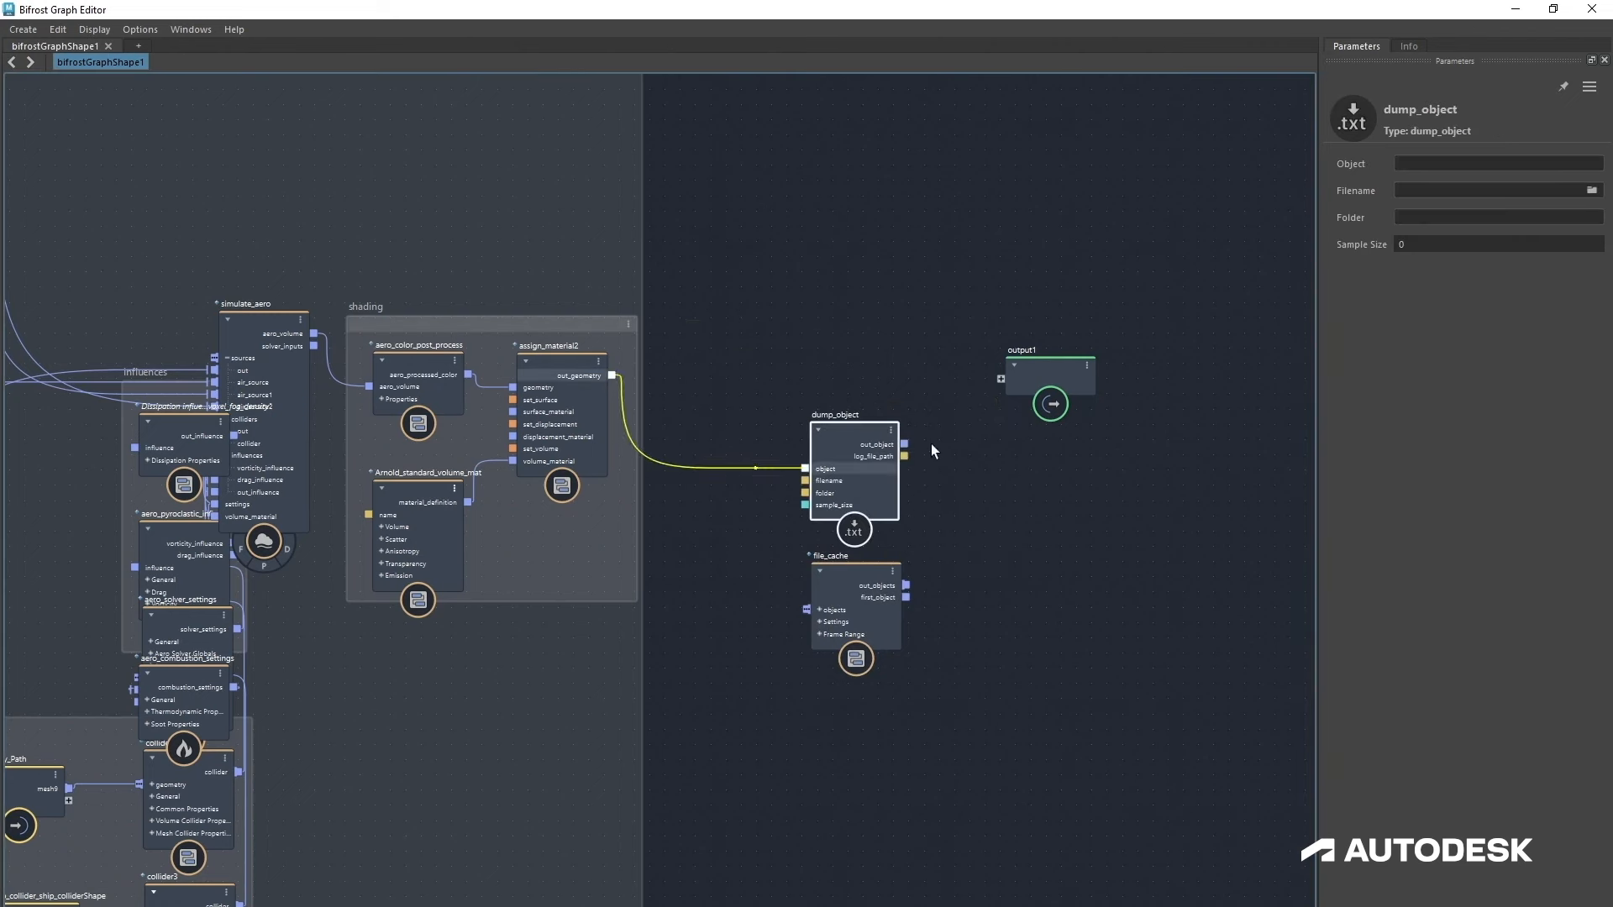
left_click_drag(905, 445, 1006, 380)
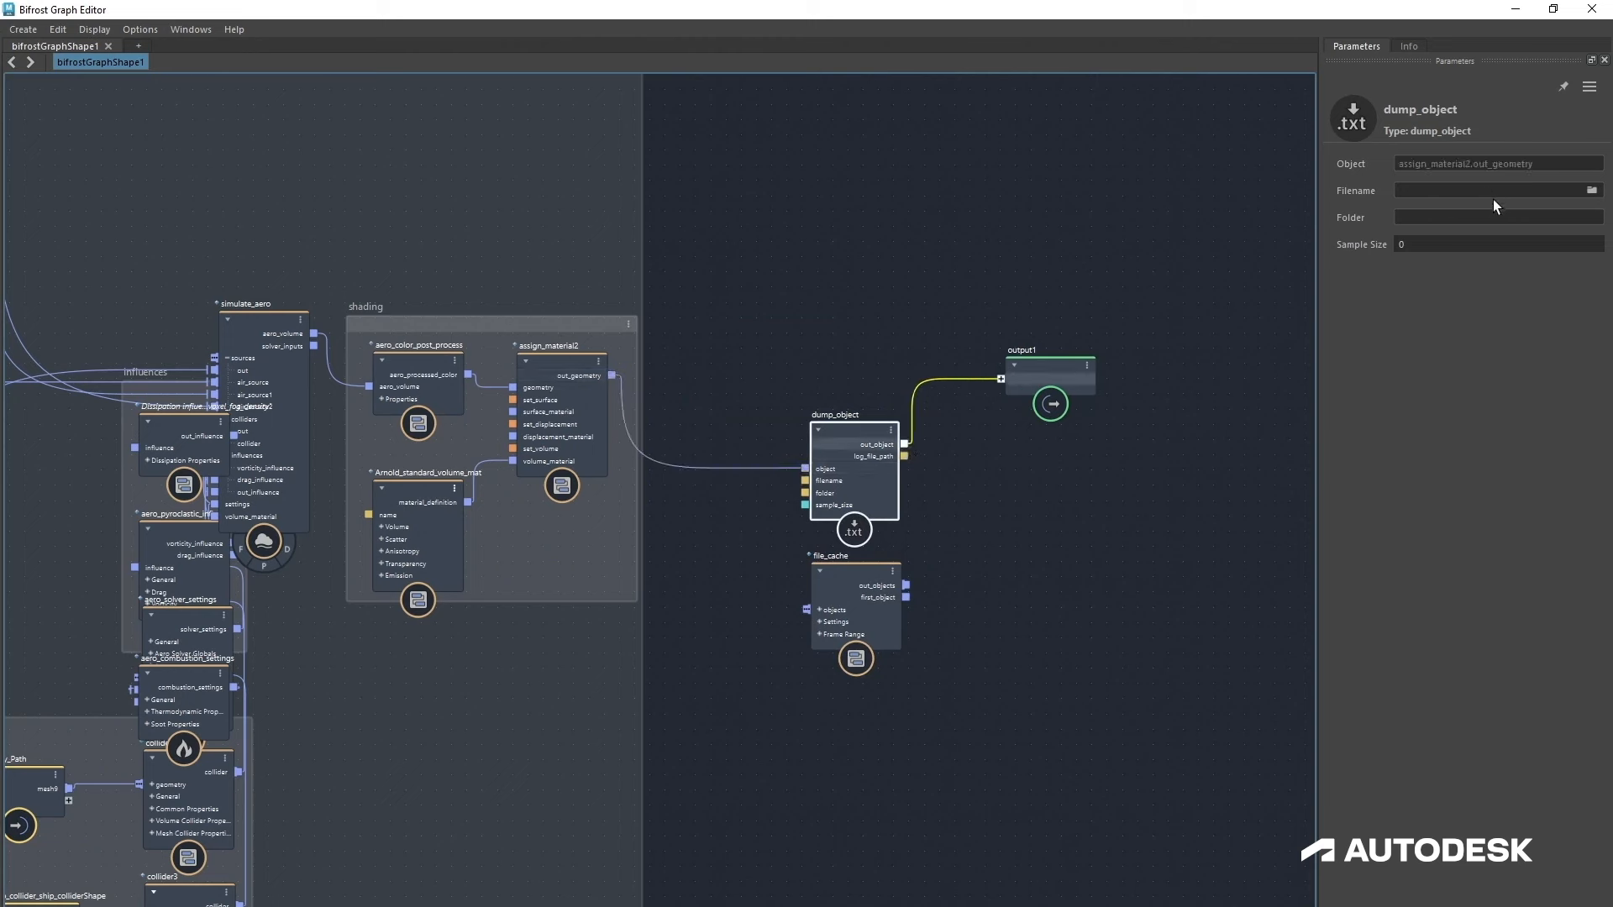
Step: Set the dump_object filename to dump3.txt in the AUTODESK DUSTY EXPLOSIONS folder and its sample size to 20
left_click(1592, 192)
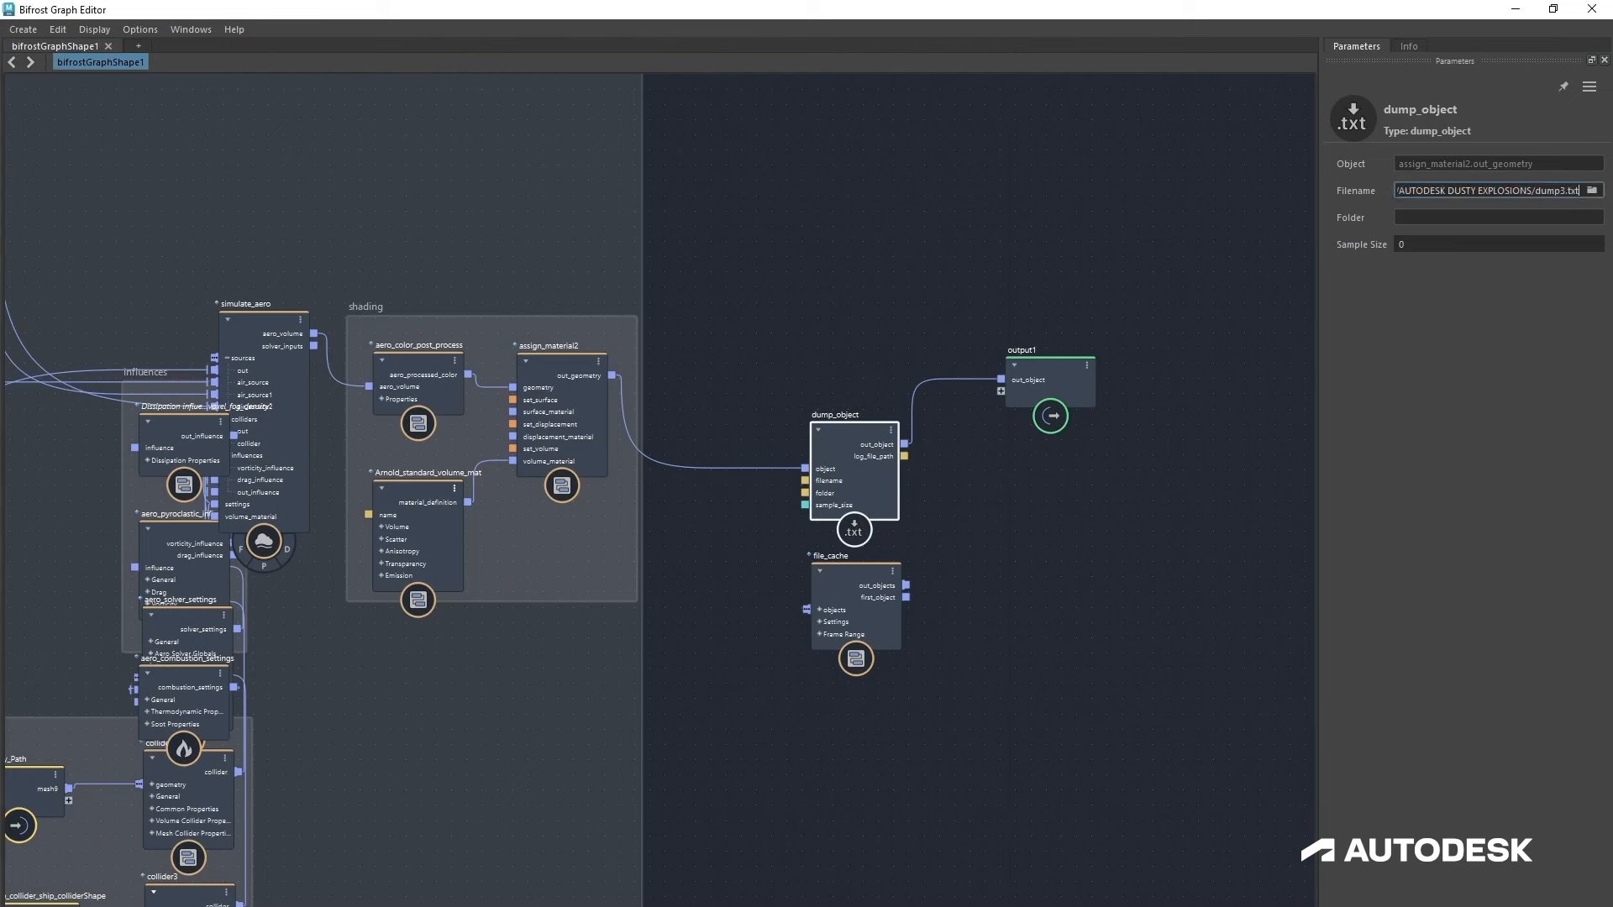
left_click(1453, 244)
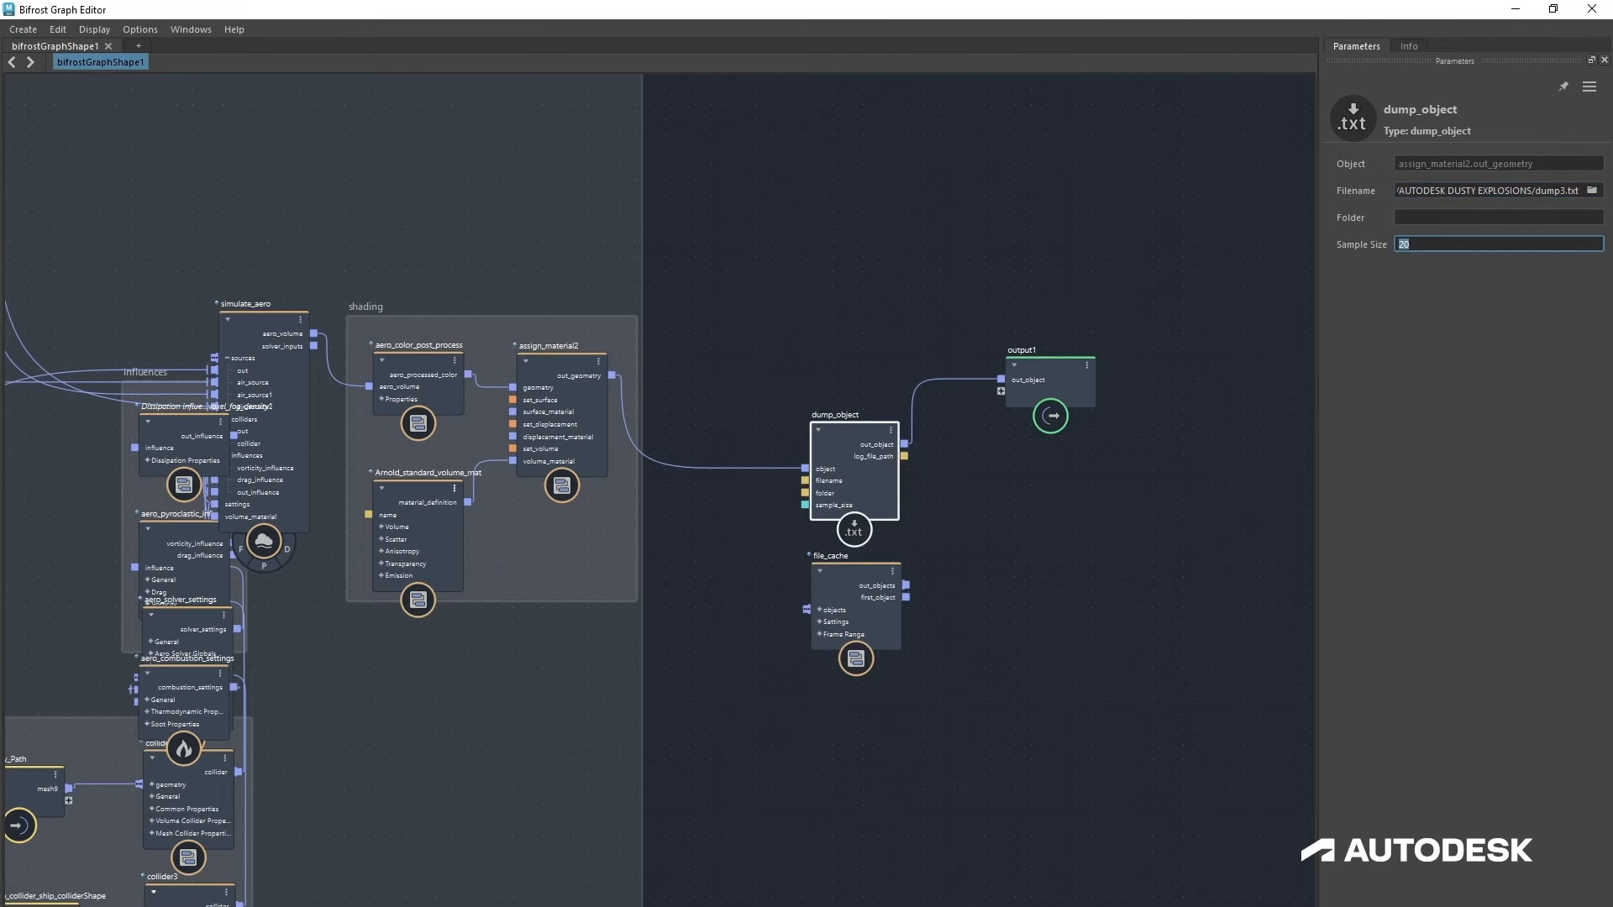
Step: Open the dumped dump3.txt file from the project folder to review its contents
double_click(1350, 16)
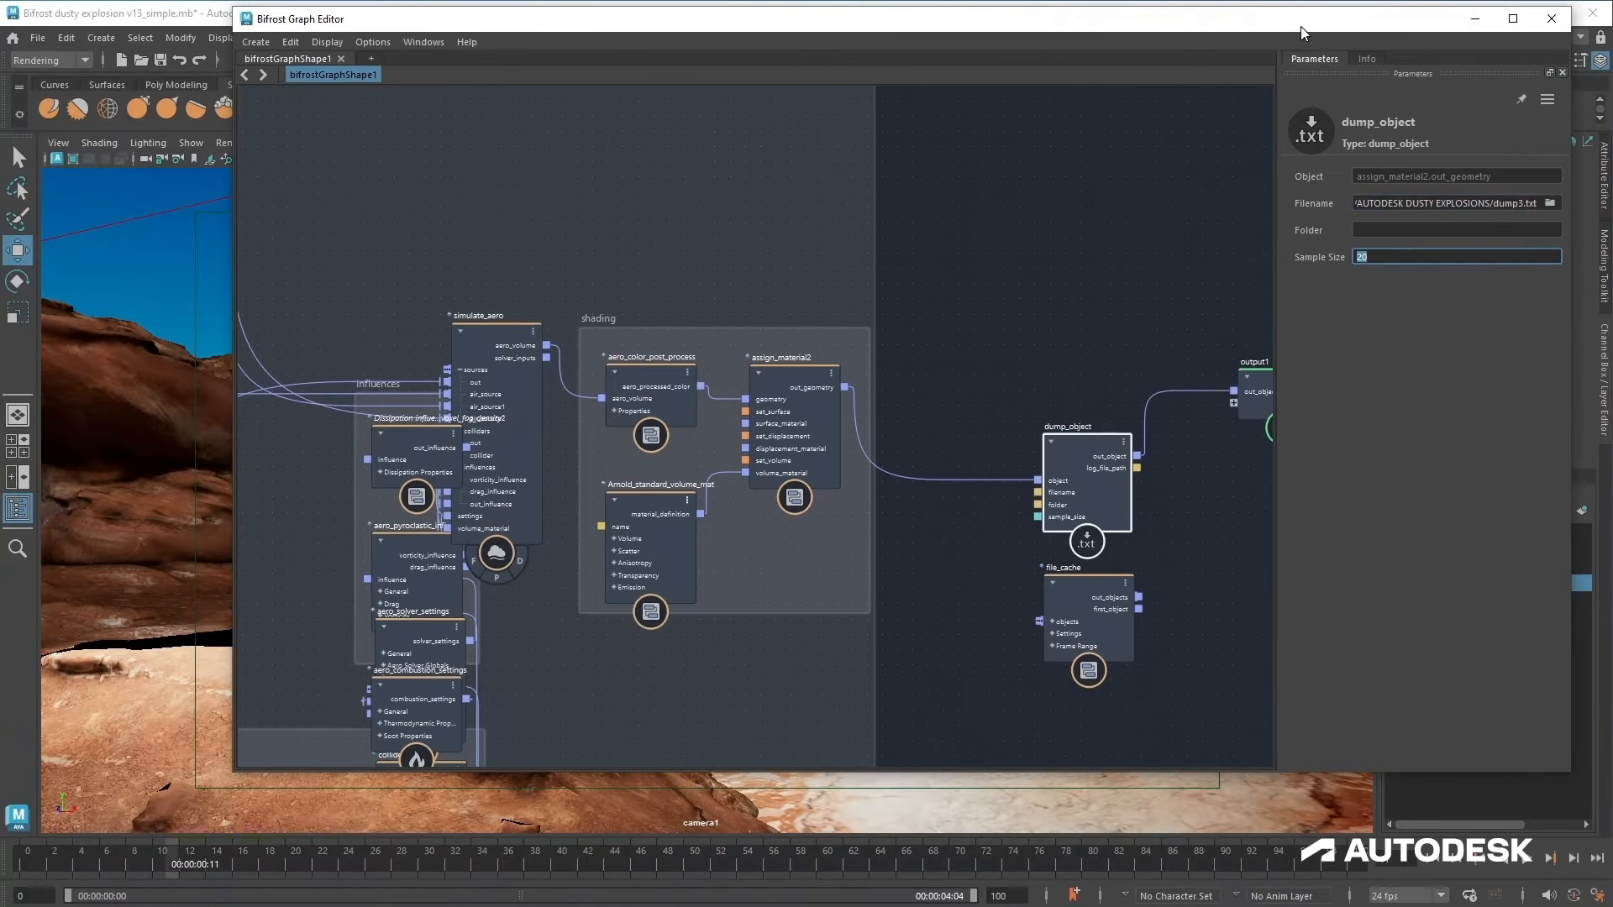
left_click(1432, 857)
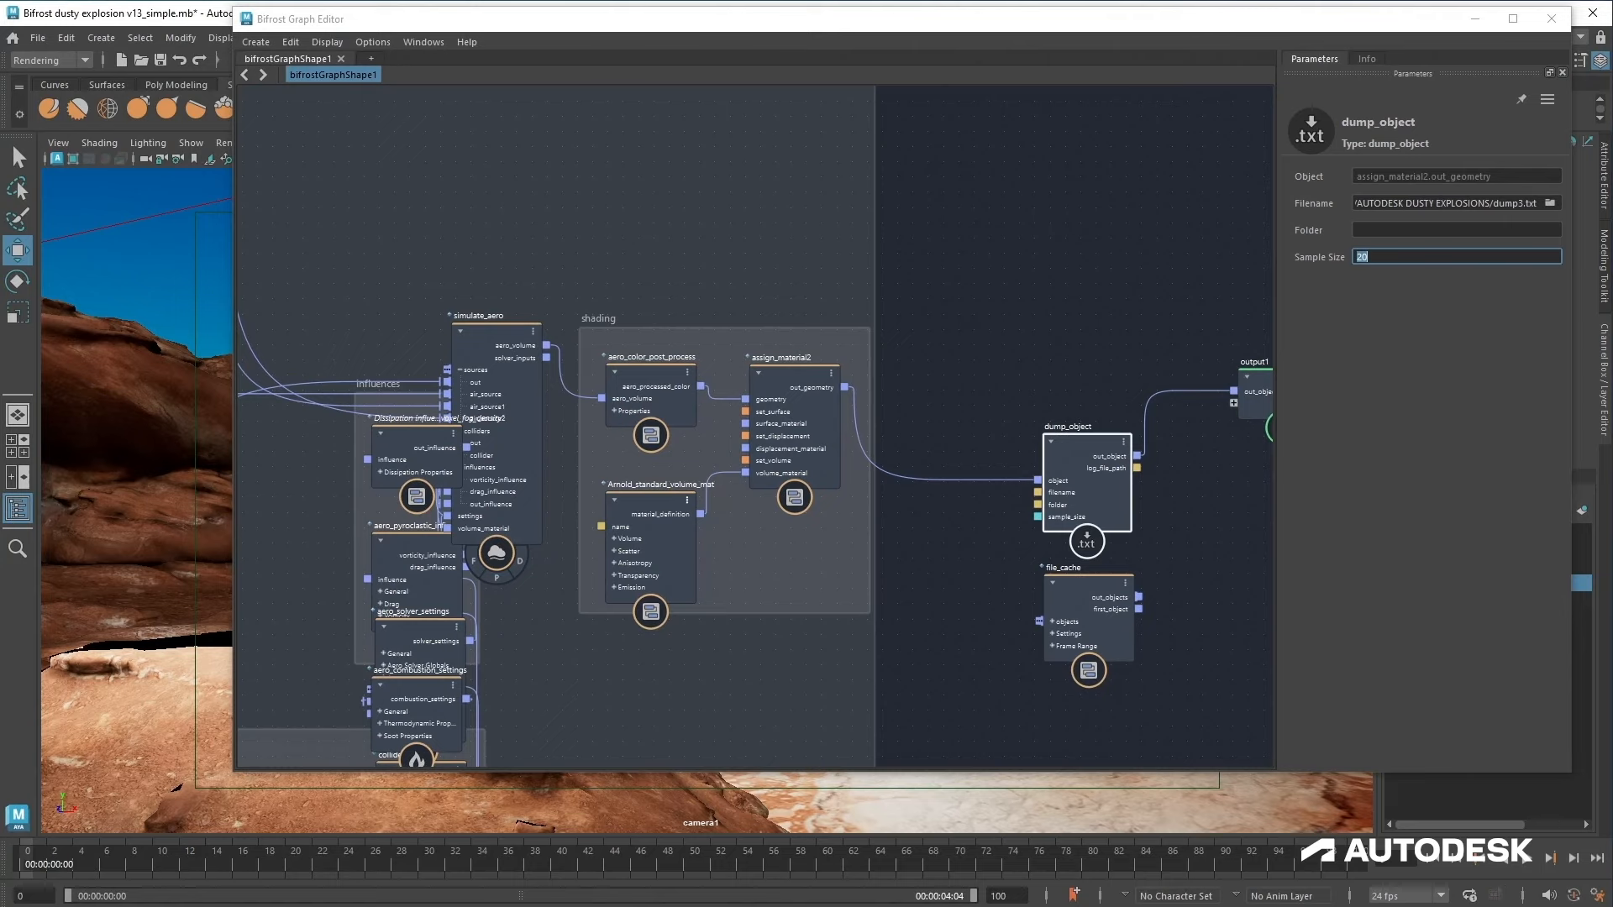
mouse_move(414, 906)
left_click(336, 892)
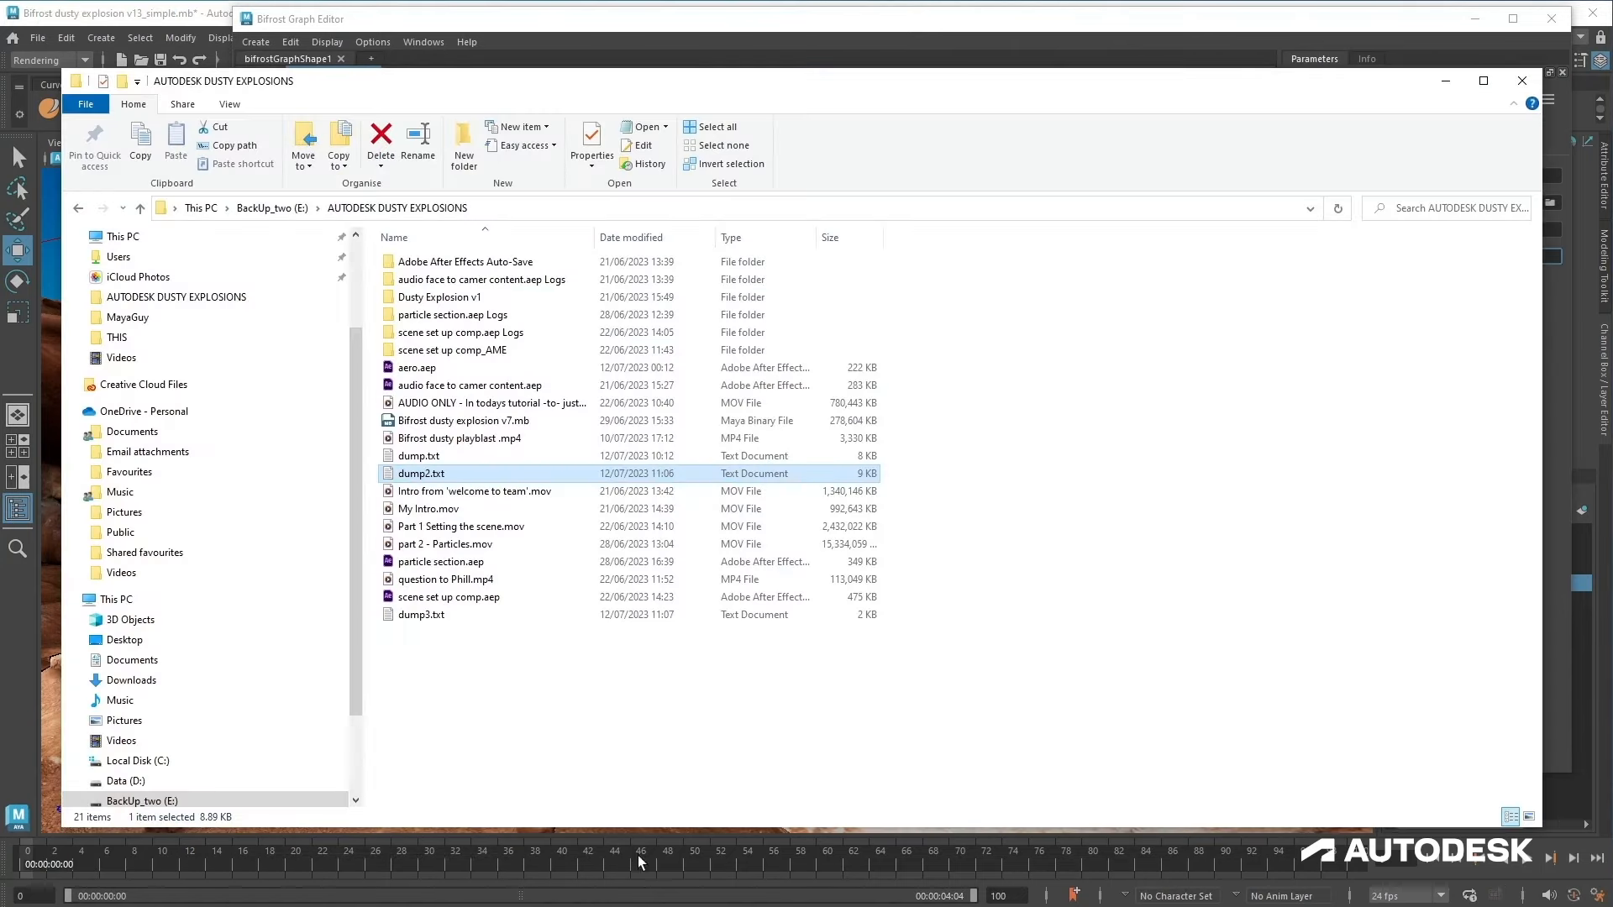
double_click(424, 615)
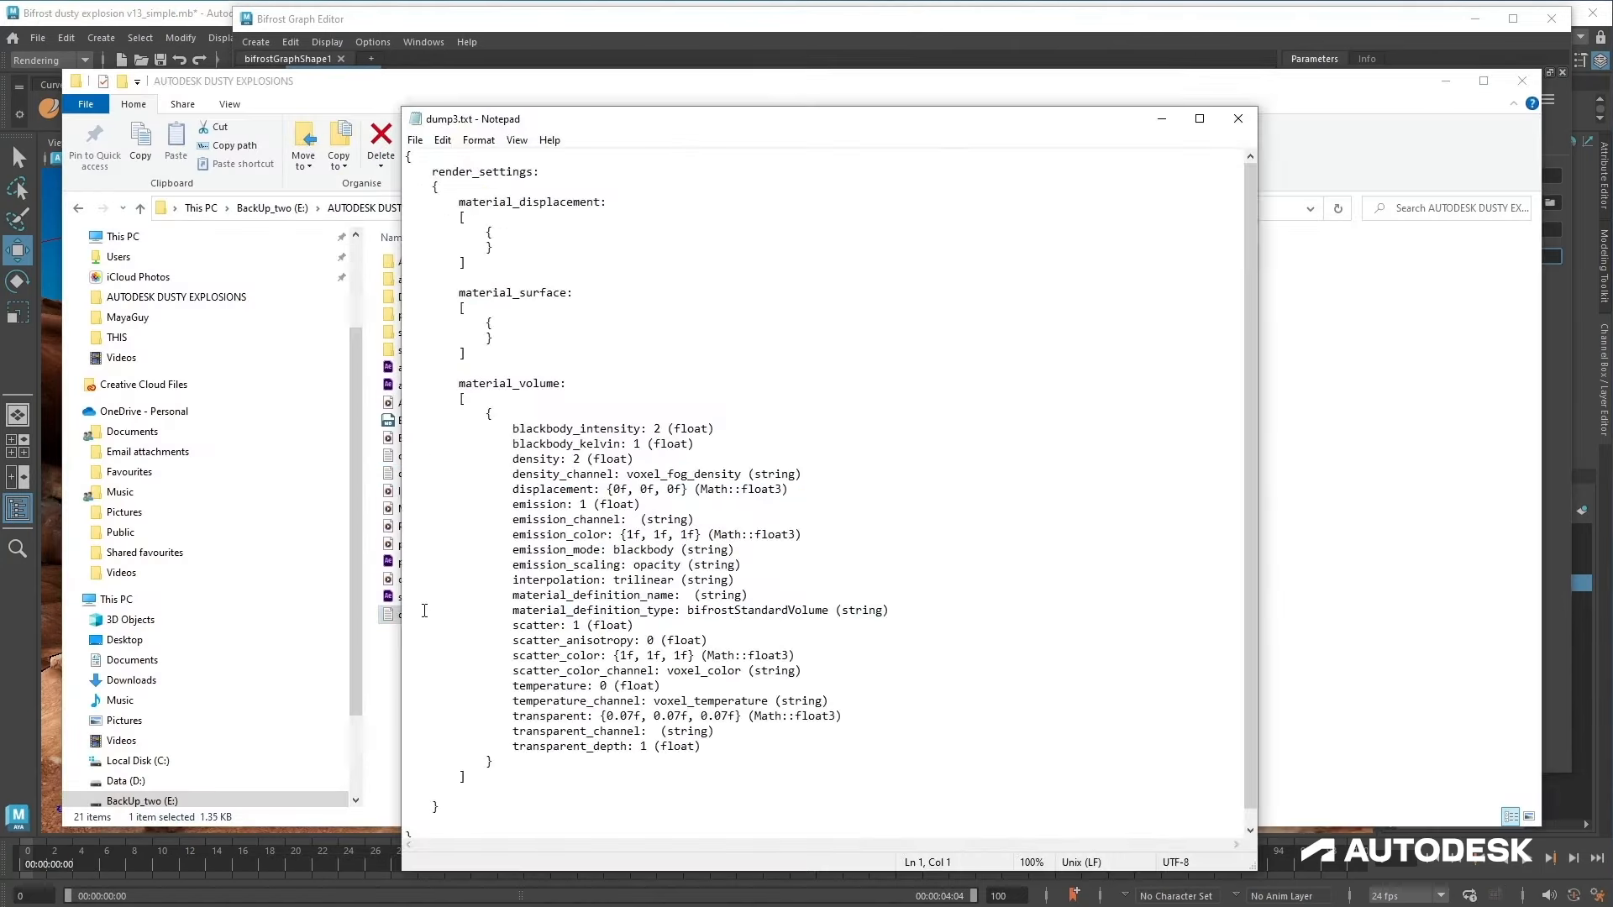
left_click(1238, 119)
Step: Move the timeline to frame 10 and reopen dump3.txt to scroll through the dumped voxel properties
left_click(1262, 27)
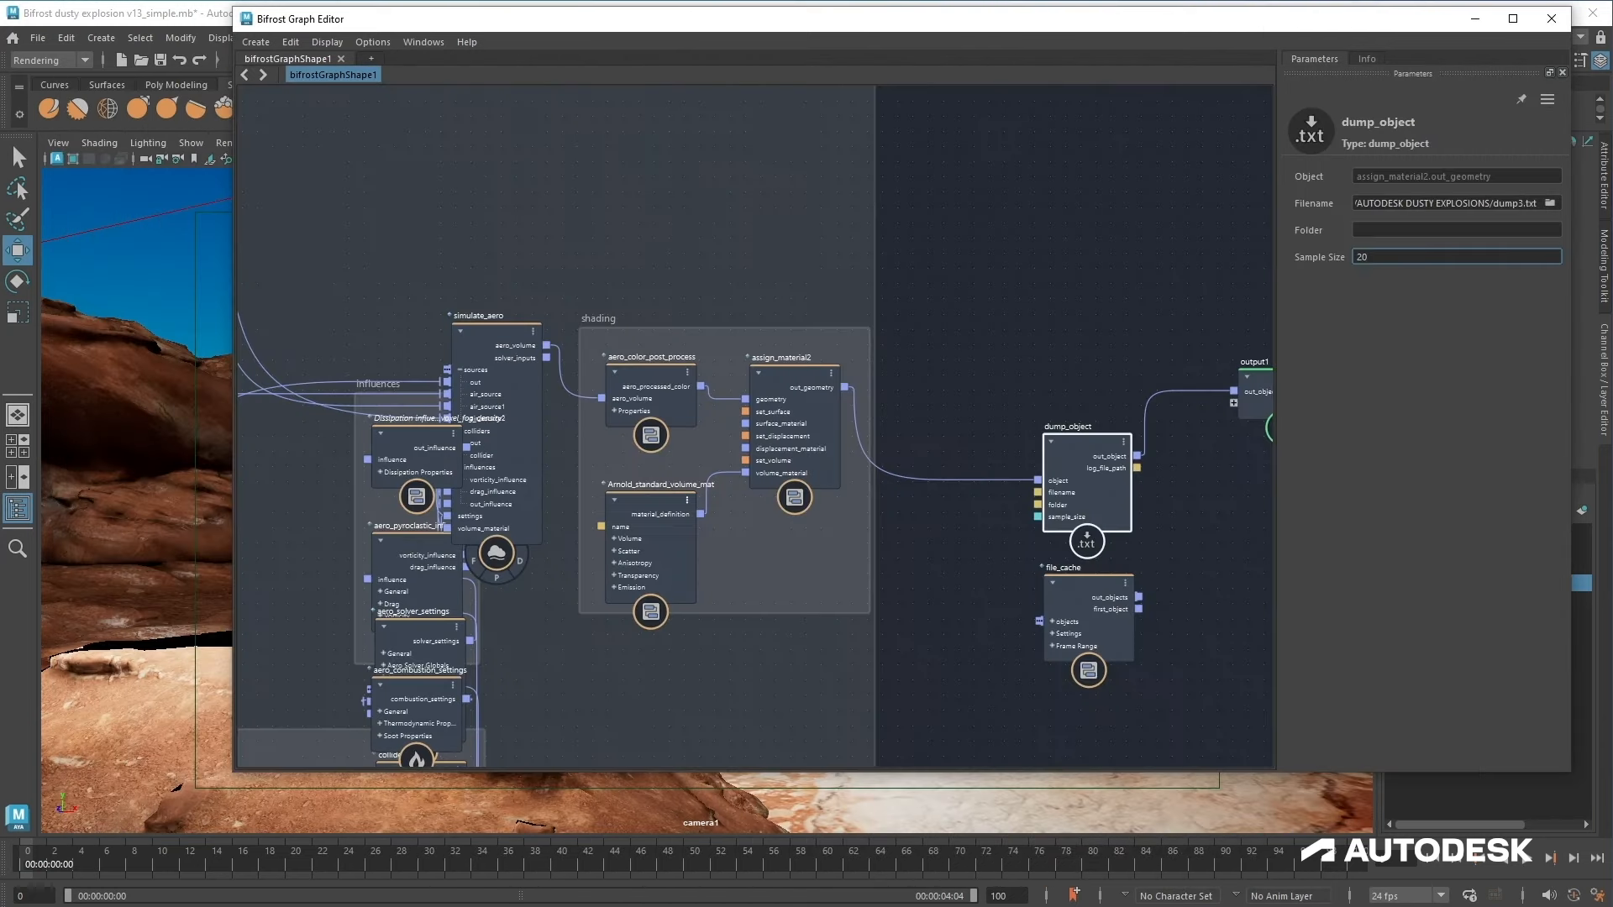
left_click(1525, 862)
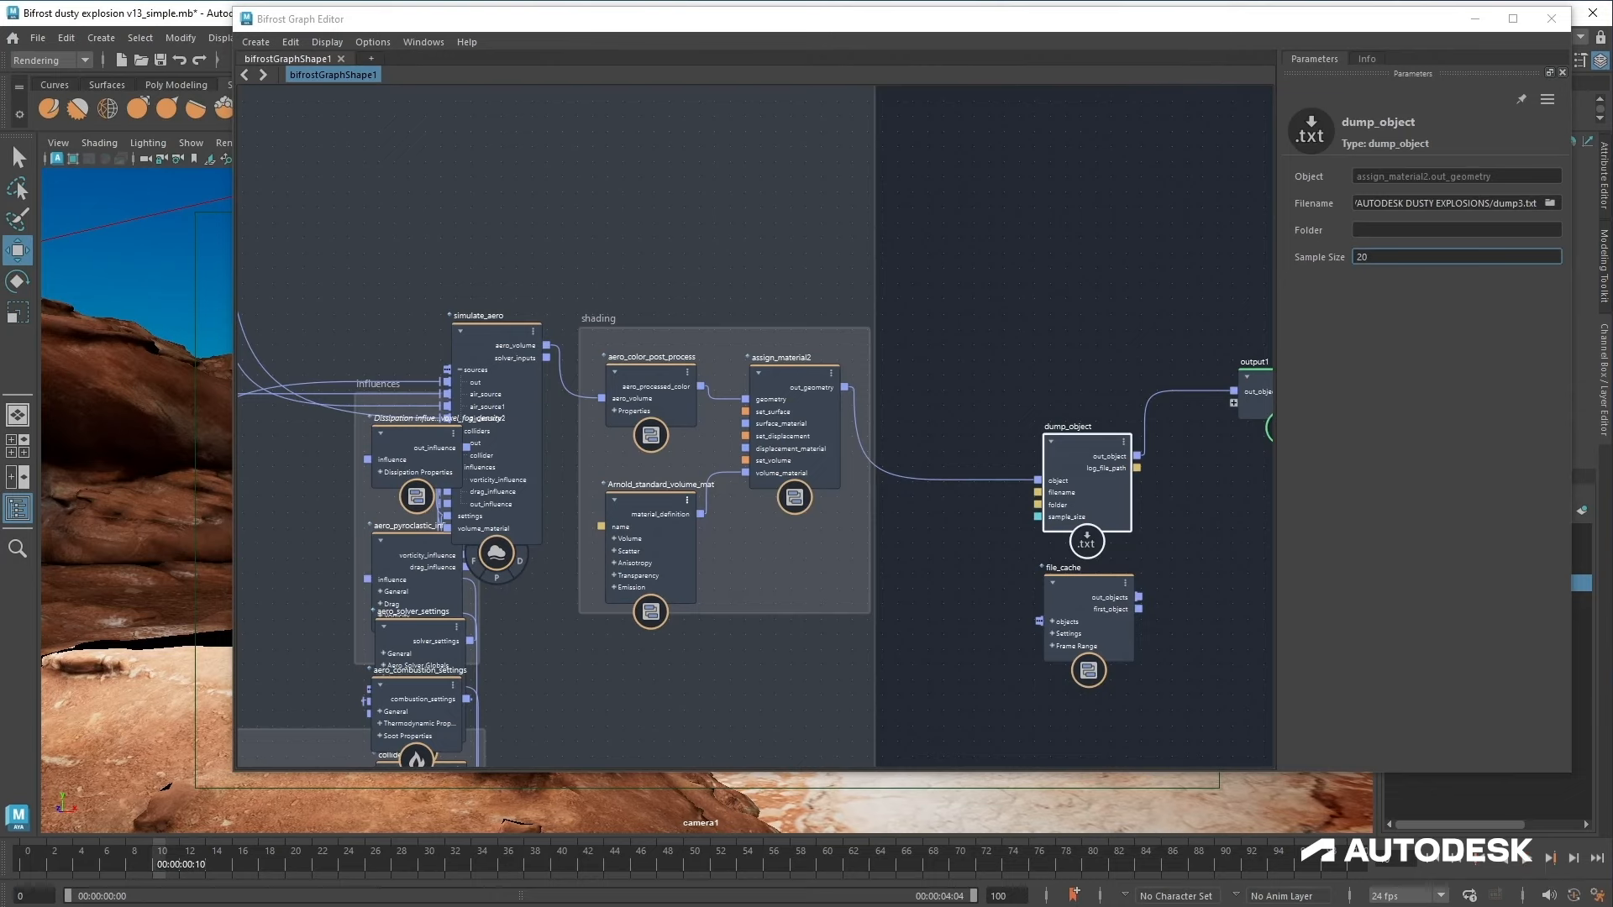
left_click(370, 903)
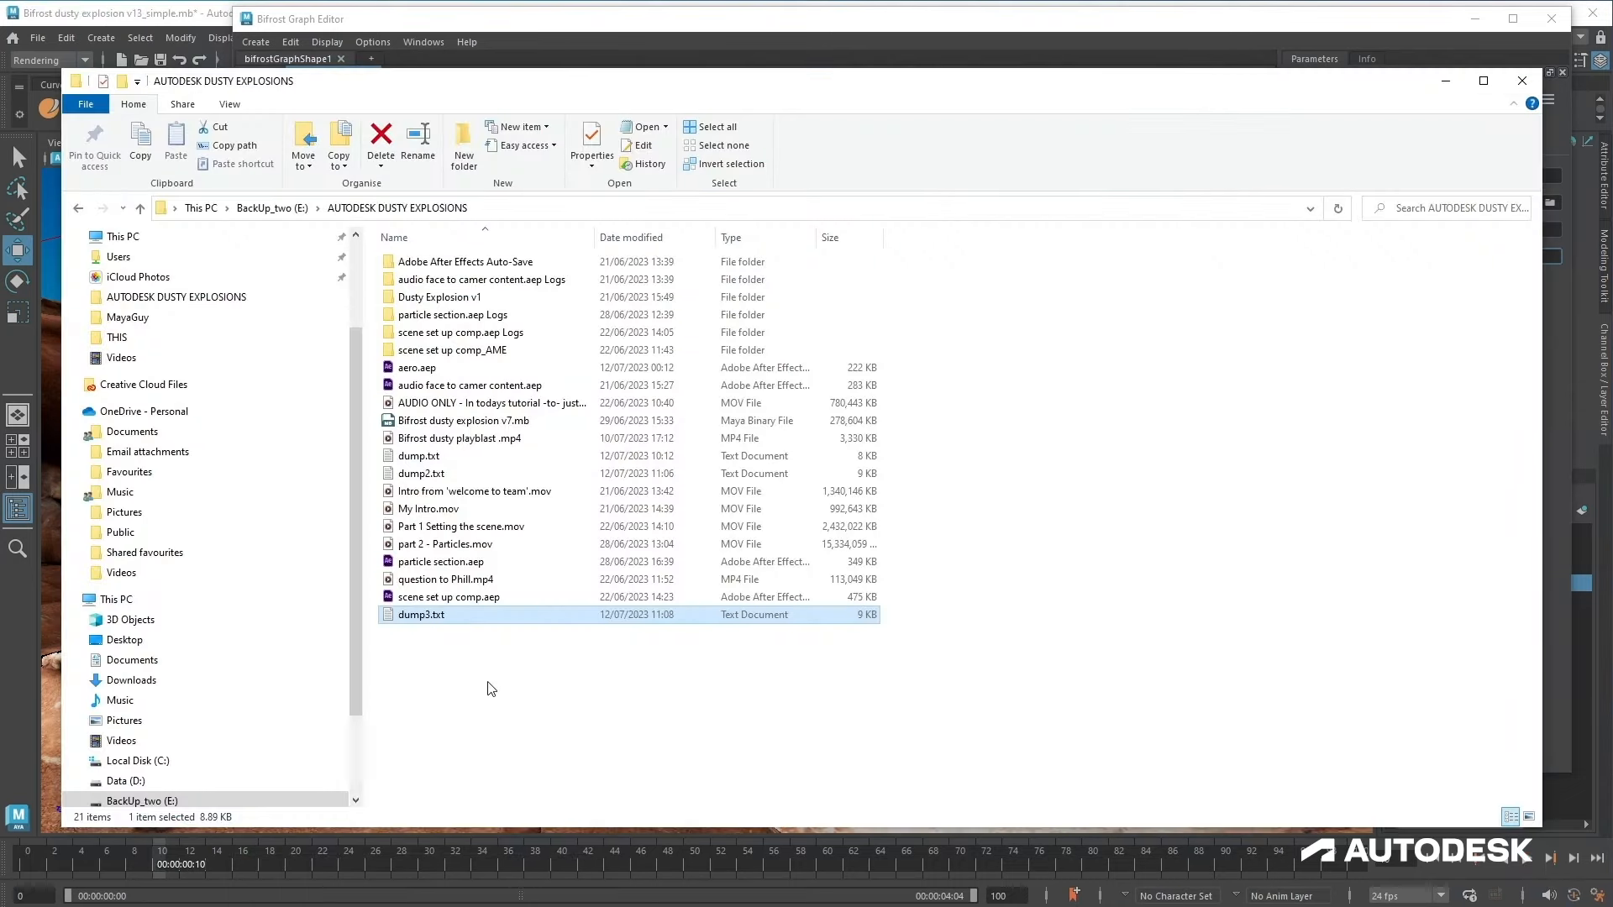
double_click(485, 618)
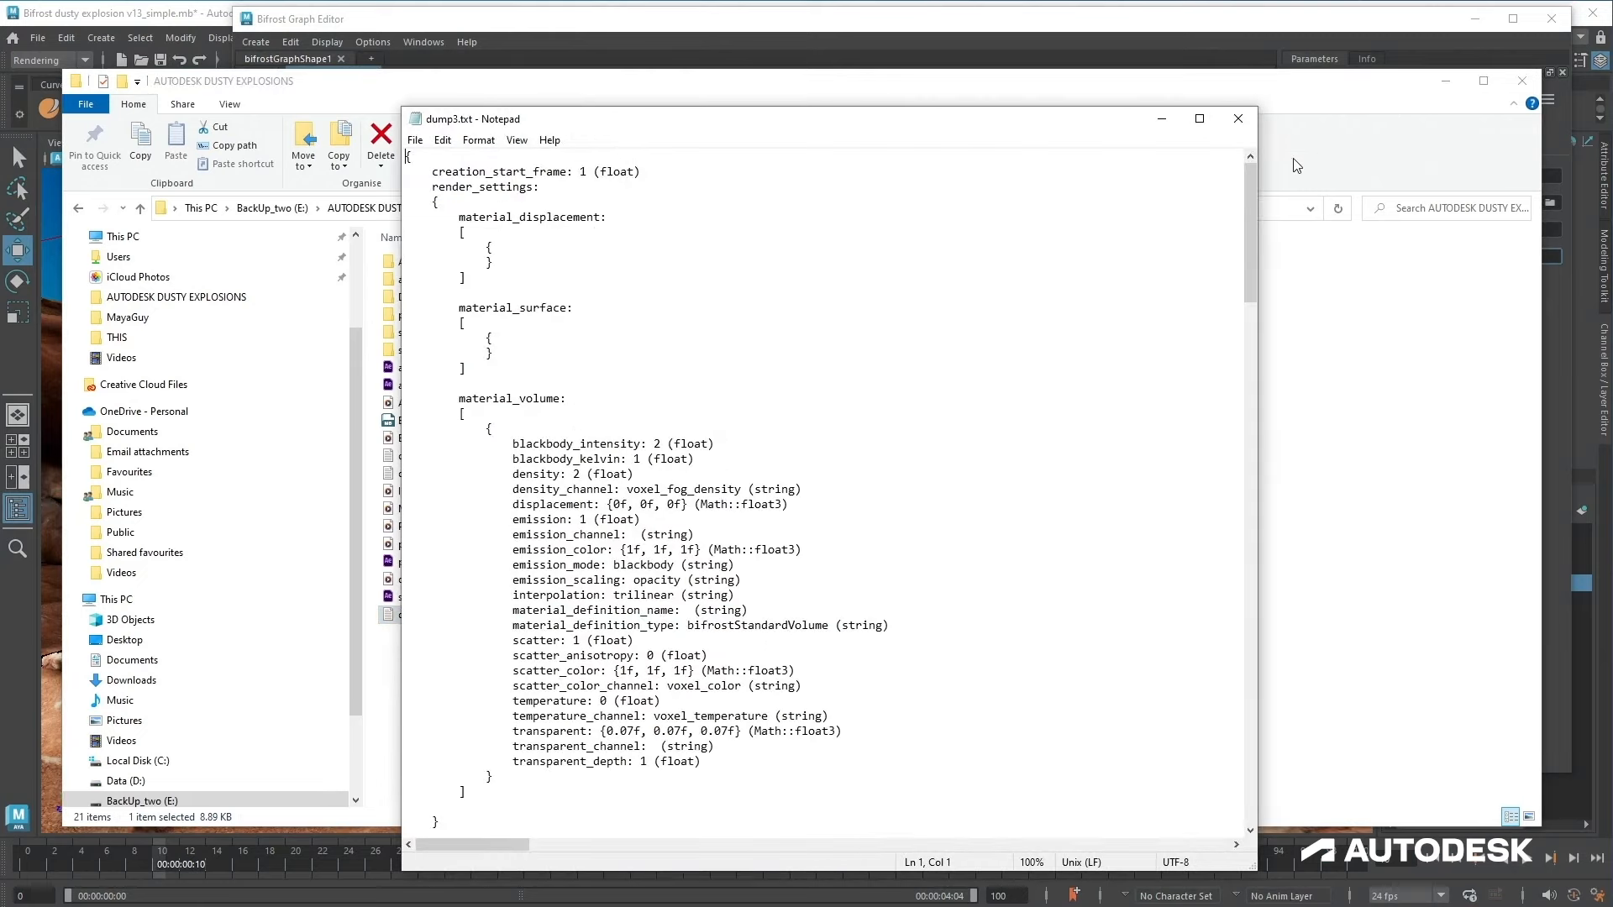
left_click(1447, 81)
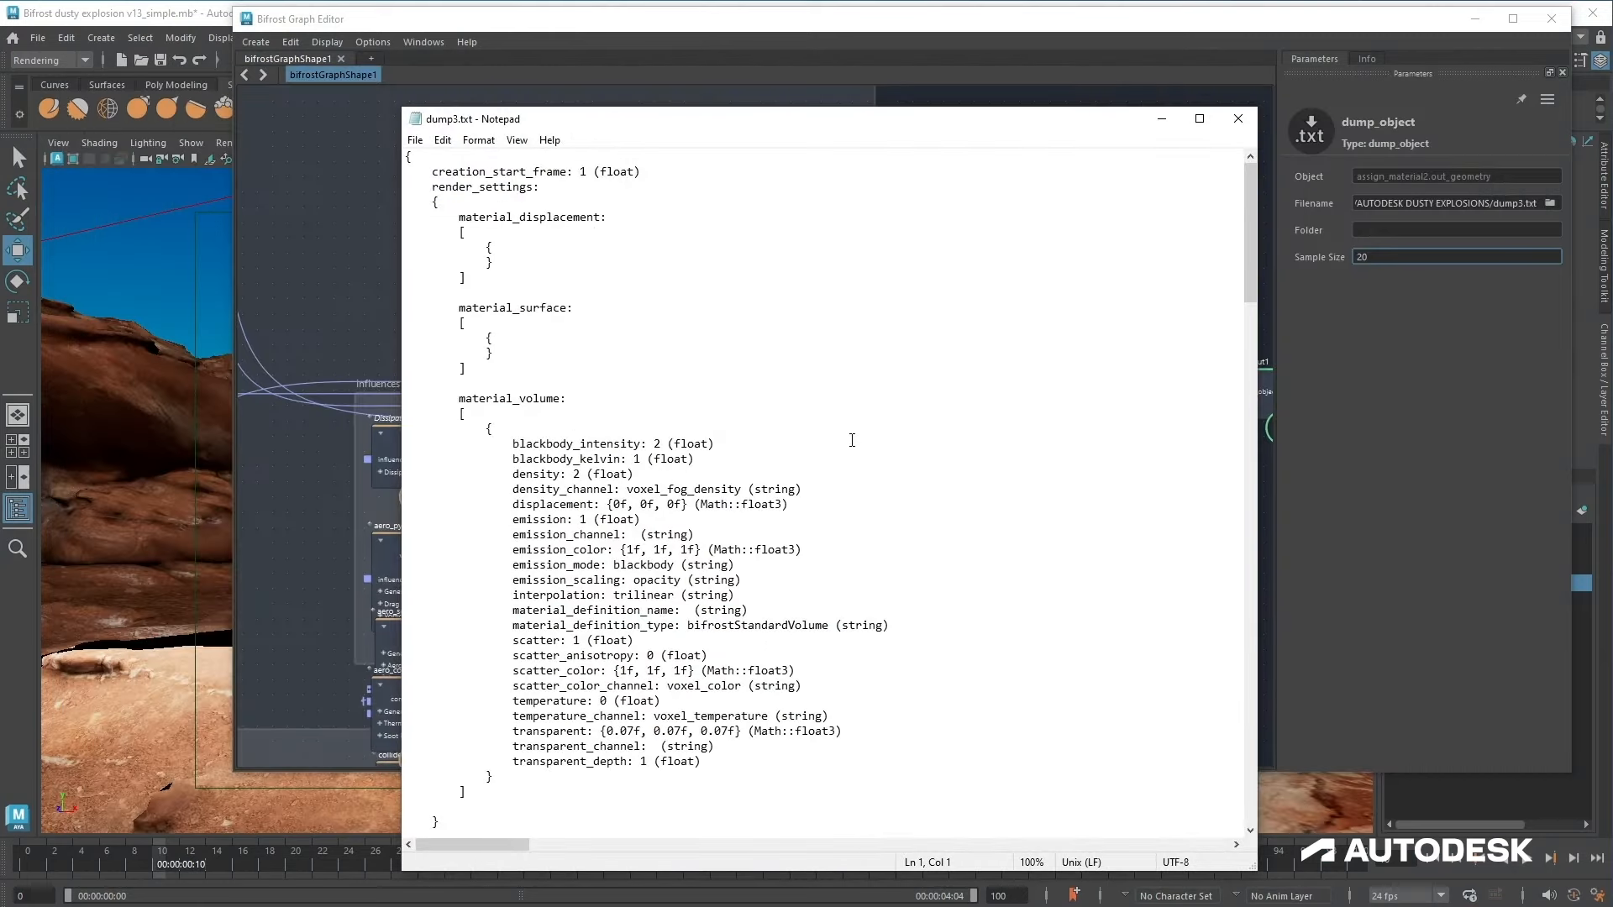
scroll(852, 440, "down", 6)
scroll(758, 369, "down", 4)
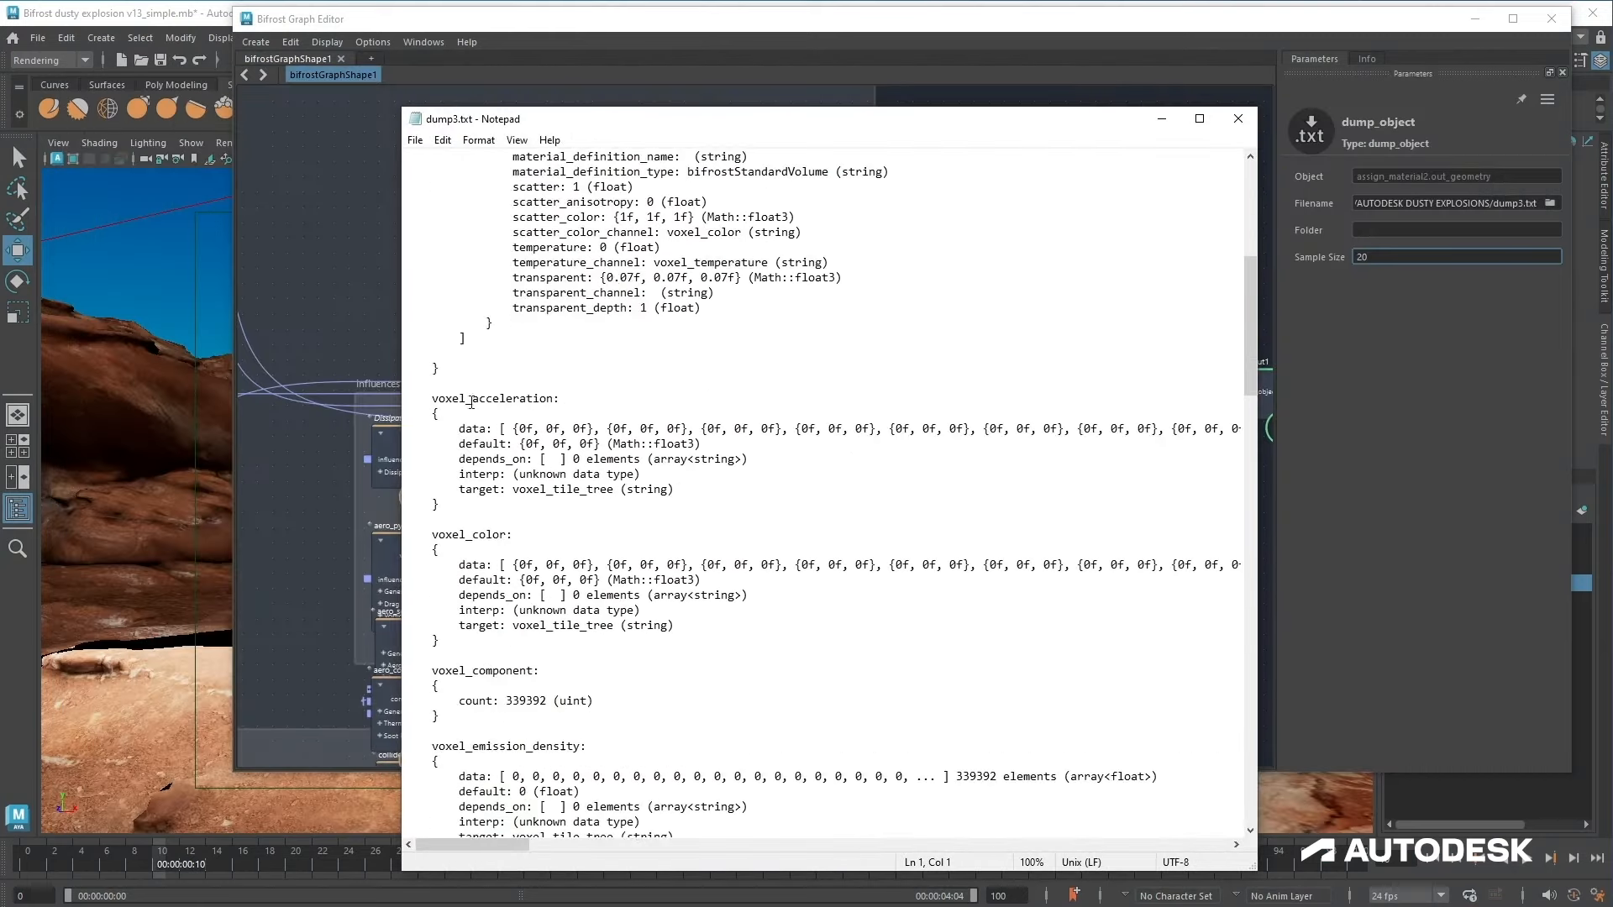
scroll(471, 402, "down", 2)
Step: Copy voxel_color from the dump file and paste it into the file_cache node's Properties field
left_click_drag(433, 442, 503, 446)
left_click_drag(850, 126, 645, 586)
left_click(1108, 575)
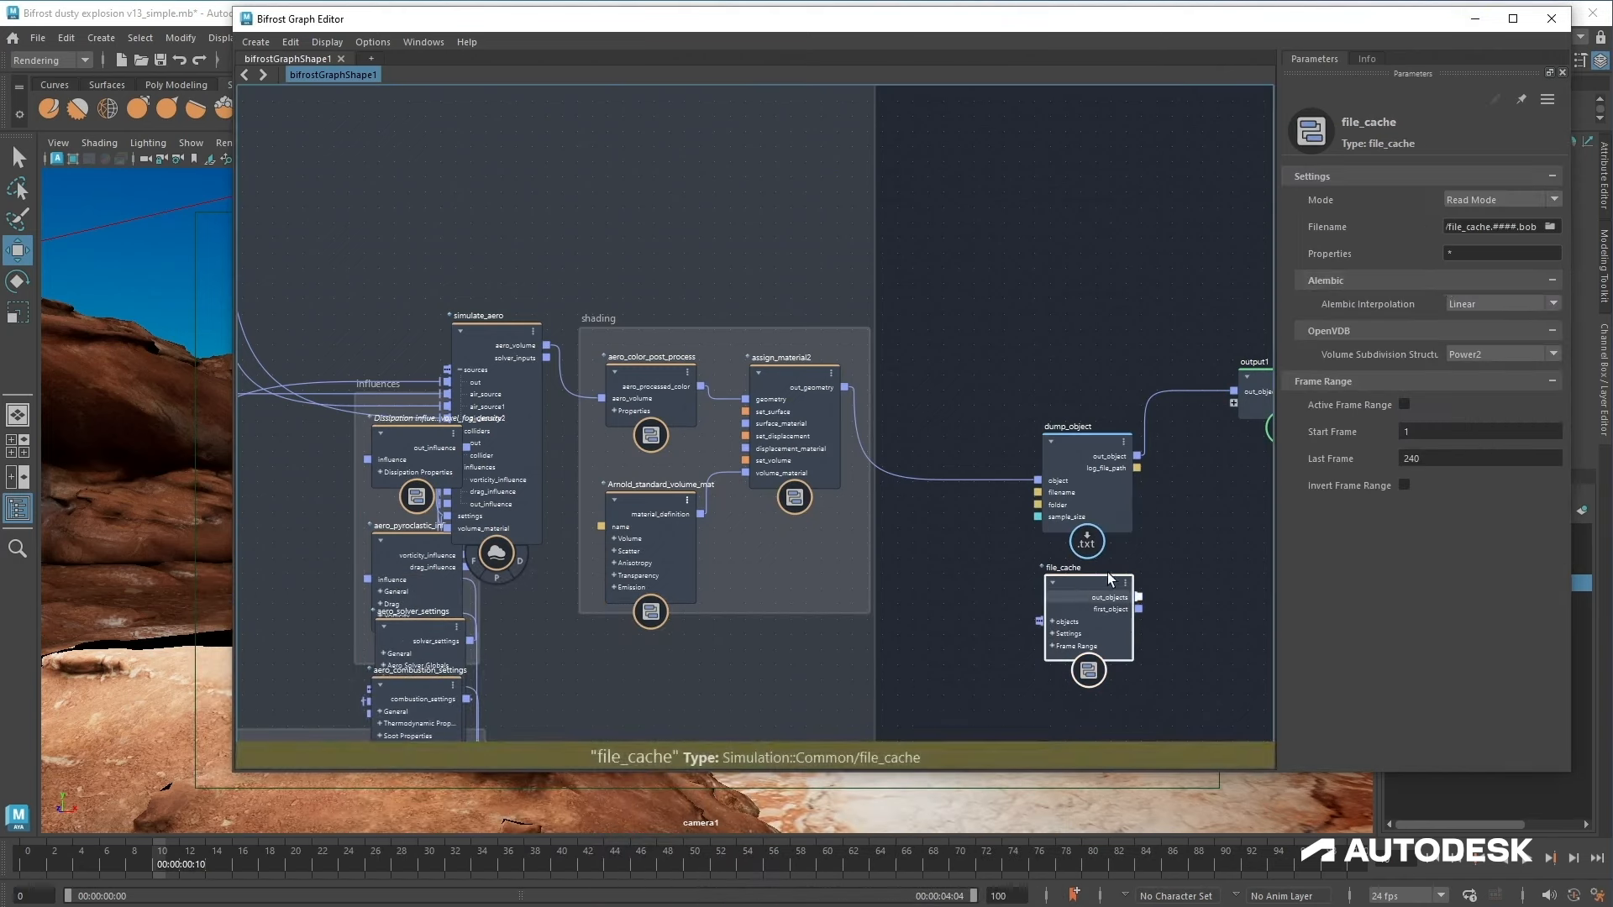
left_click(1487, 252)
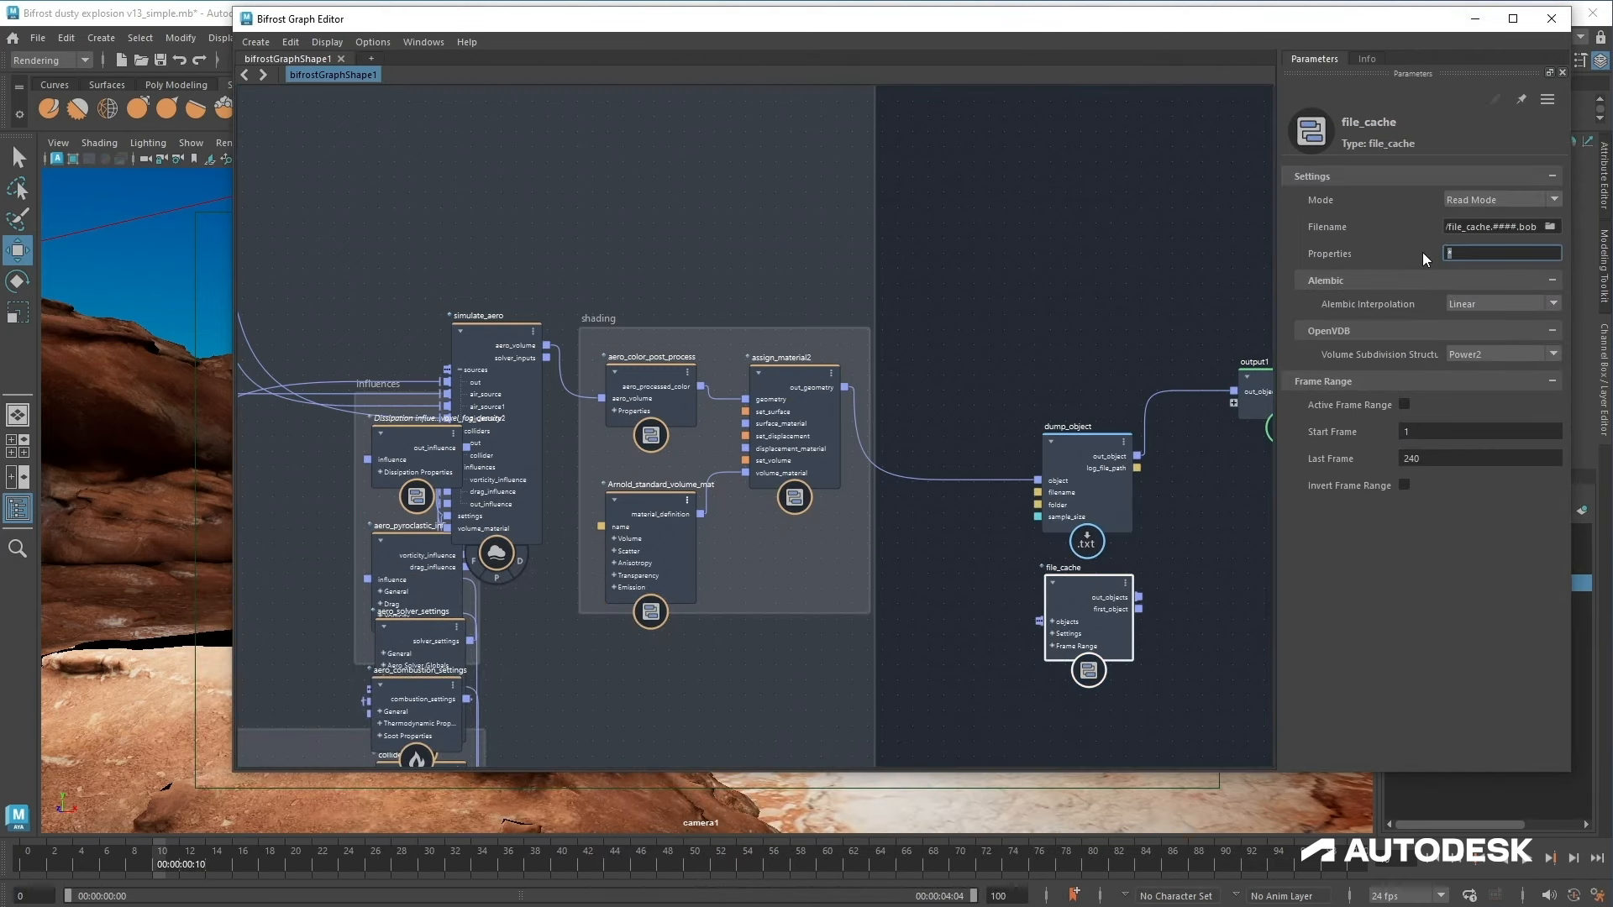
type("voxel_color")
Step: Copy voxel_fog_density from the dump file and append it to the file_cache Properties
left_click(842, 904)
left_click_drag(790, 592, 921, 288)
scroll(571, 551, "down", 8)
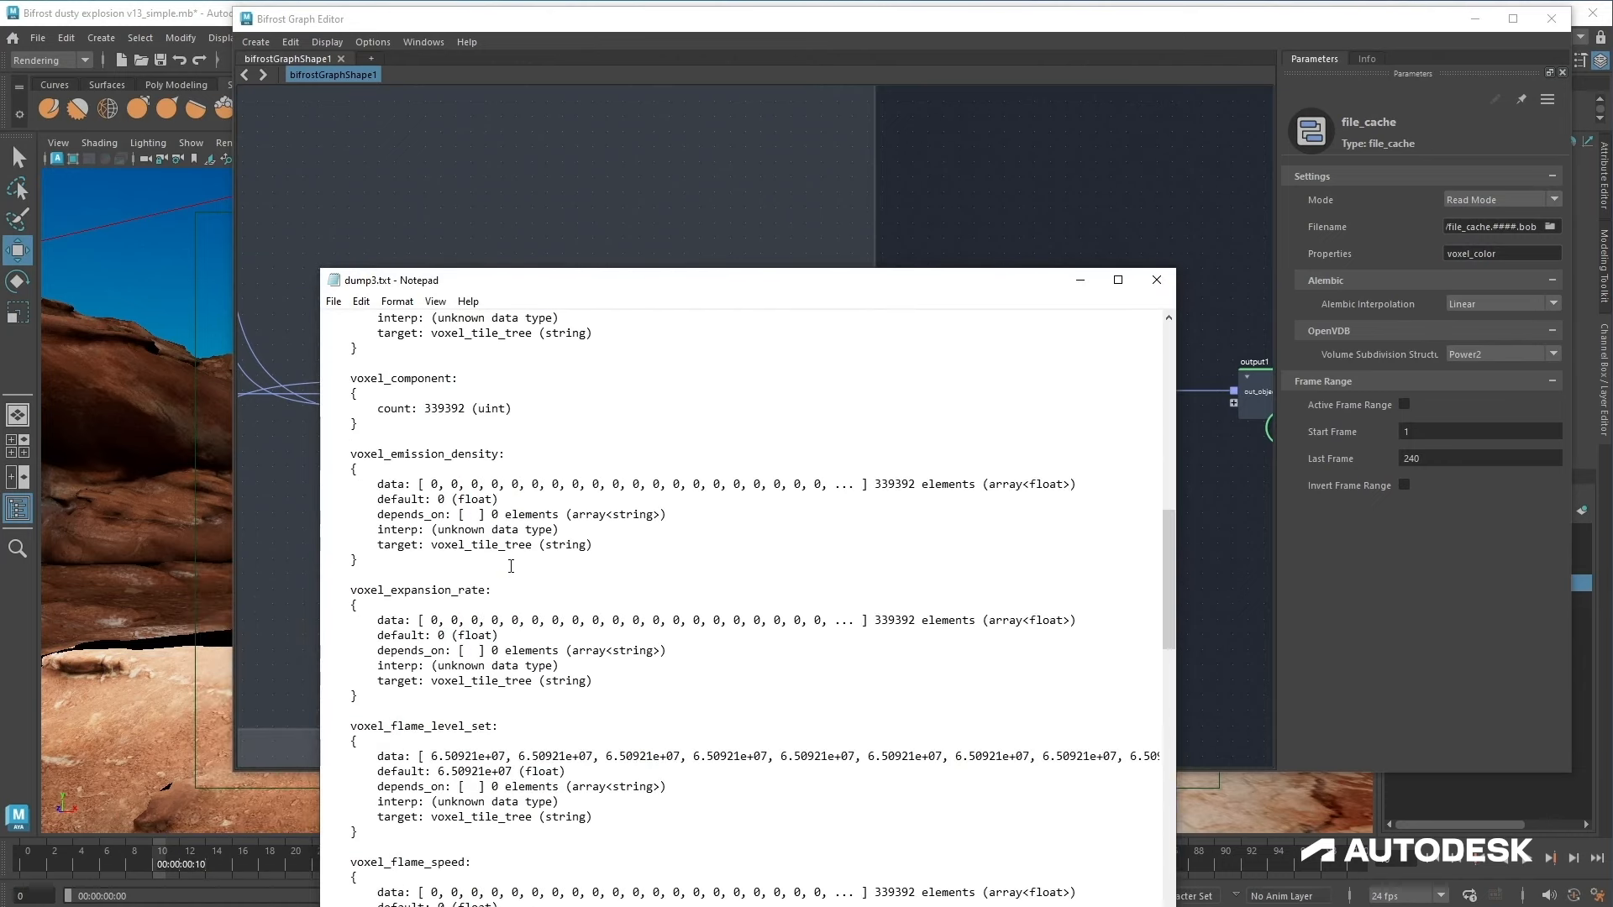
scroll(511, 566, "down", 3)
scroll(467, 593, "down", 5)
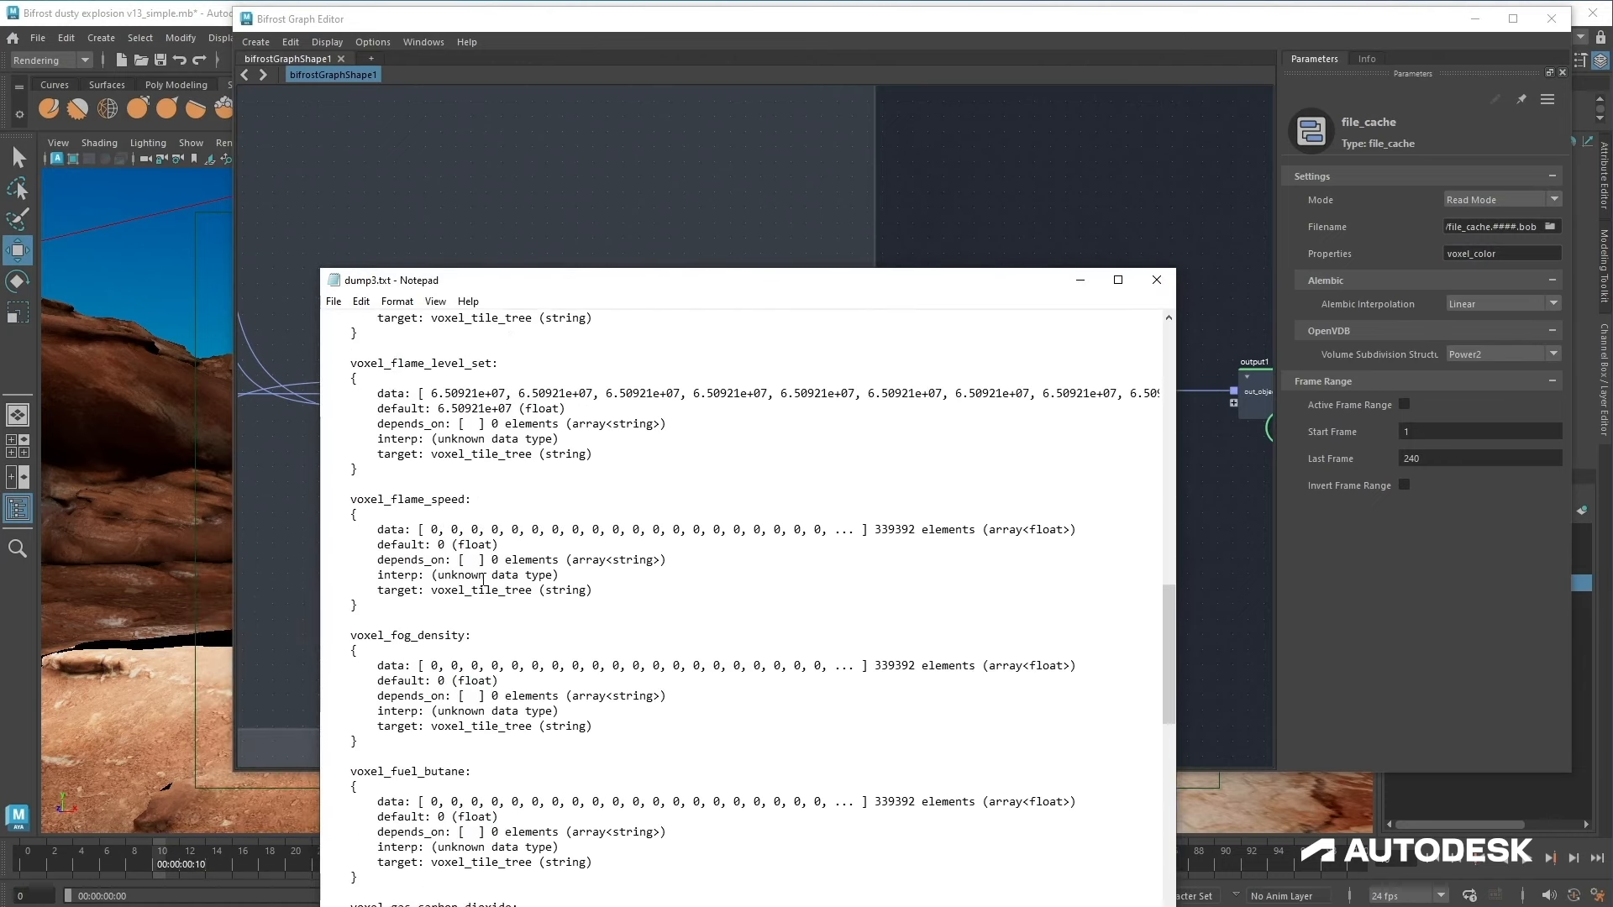
left_click_drag(466, 636, 347, 639)
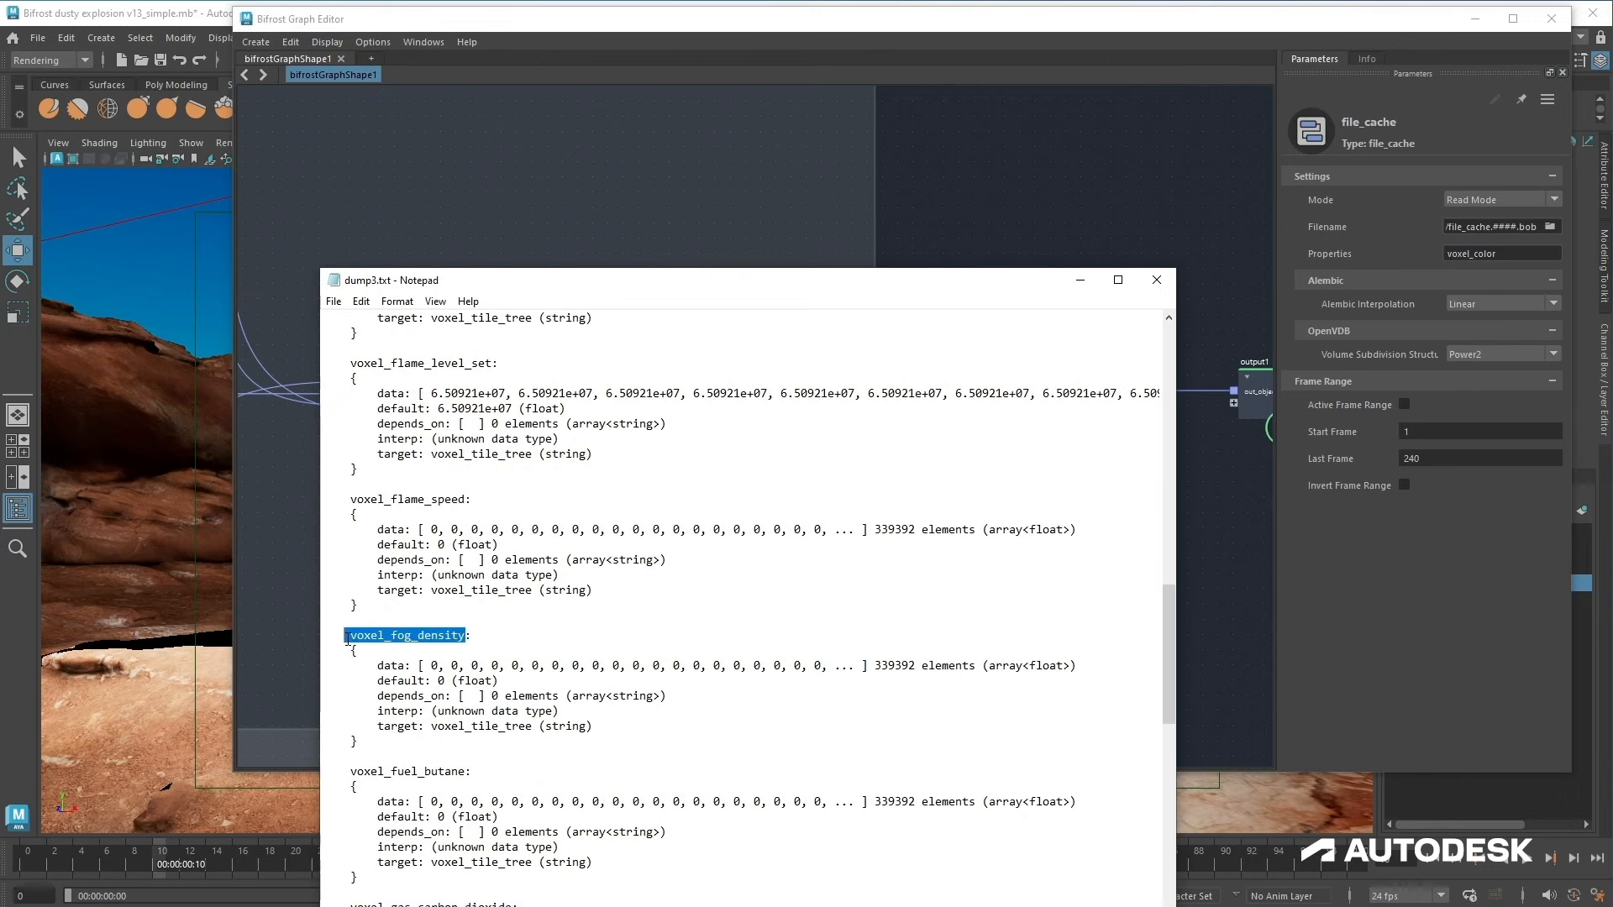
left_click(1498, 253)
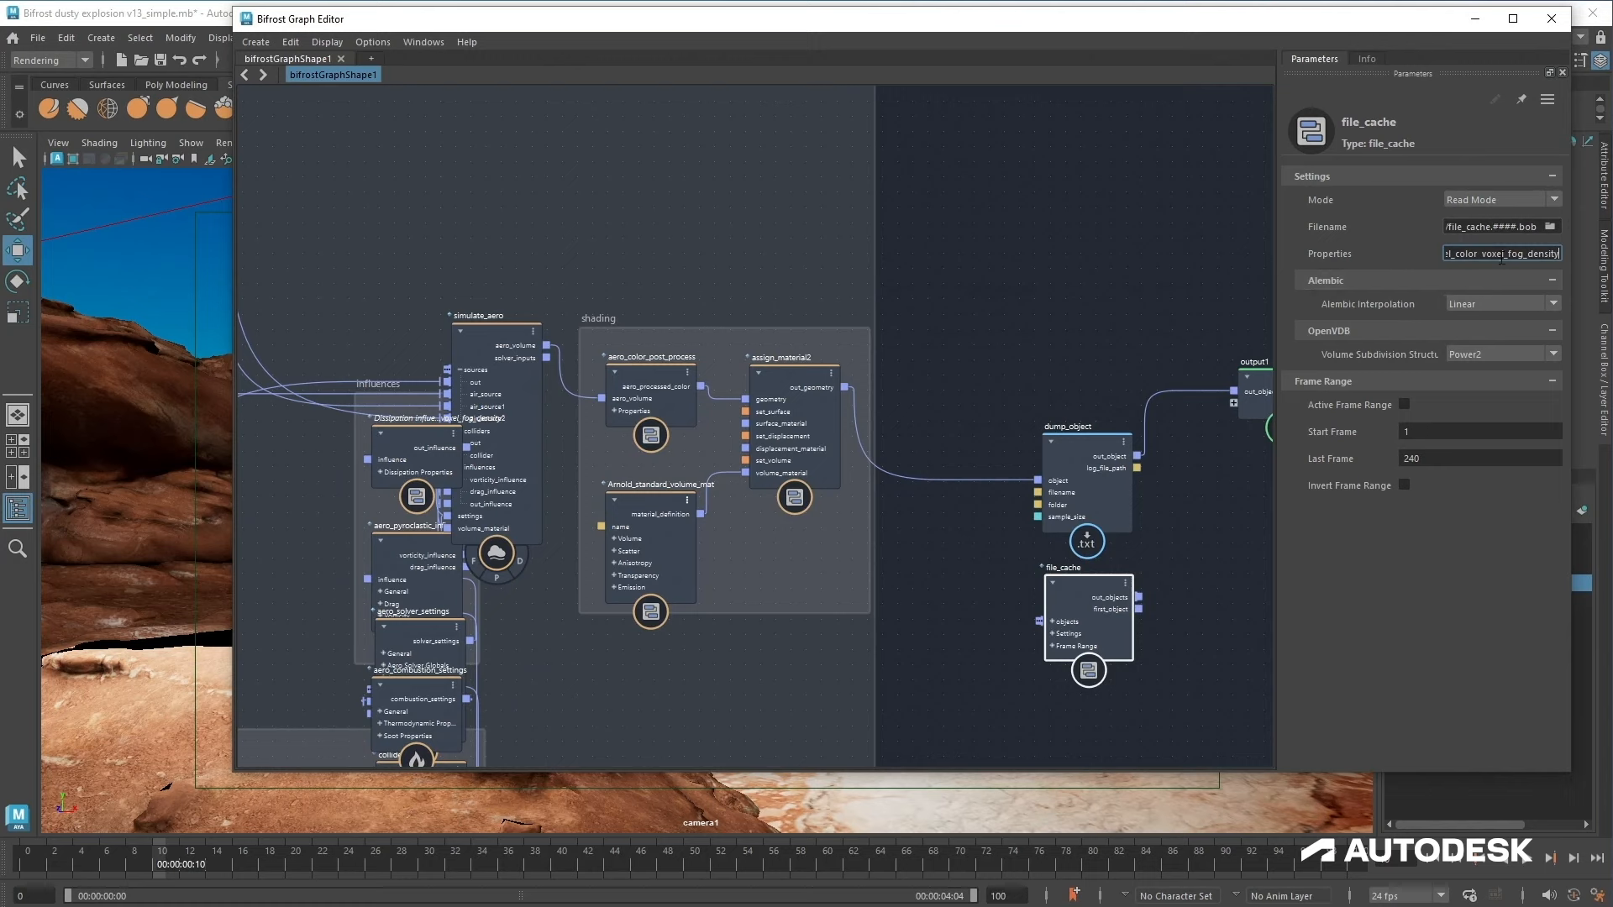
left_click_drag(1497, 254, 1385, 258)
Step: Locate voxel_velocity in the dump file and append voxel_velocity to the file_cache Properties
key("alt+Tab")
left_click_drag(643, 290, 653, 242)
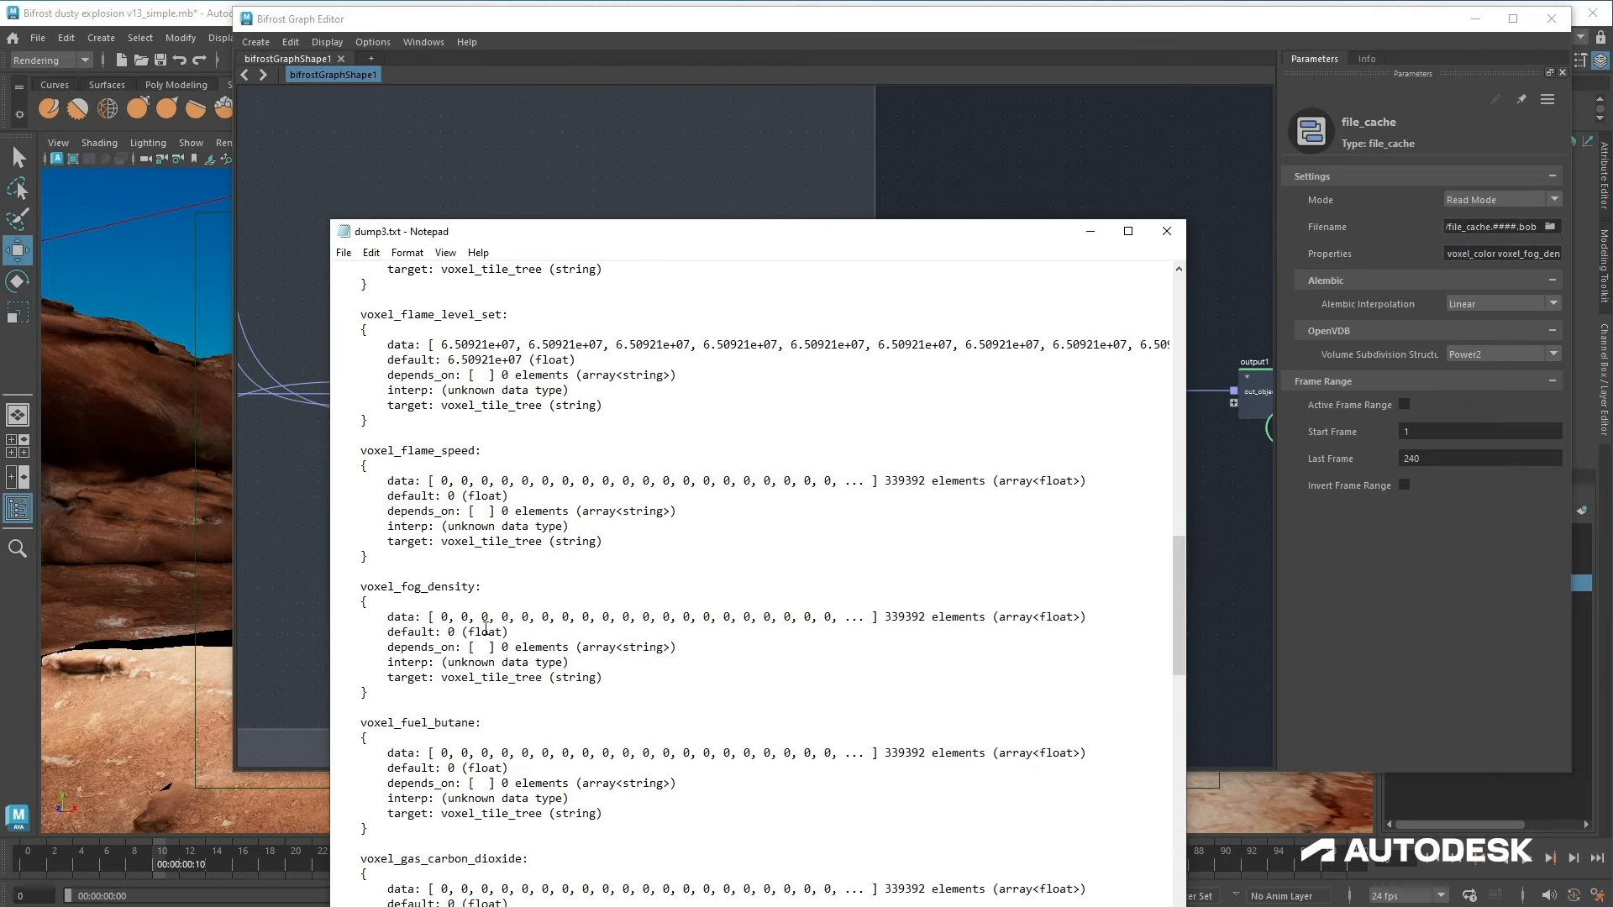
scroll(473, 613, "down", 2)
scroll(472, 612, "down", 14)
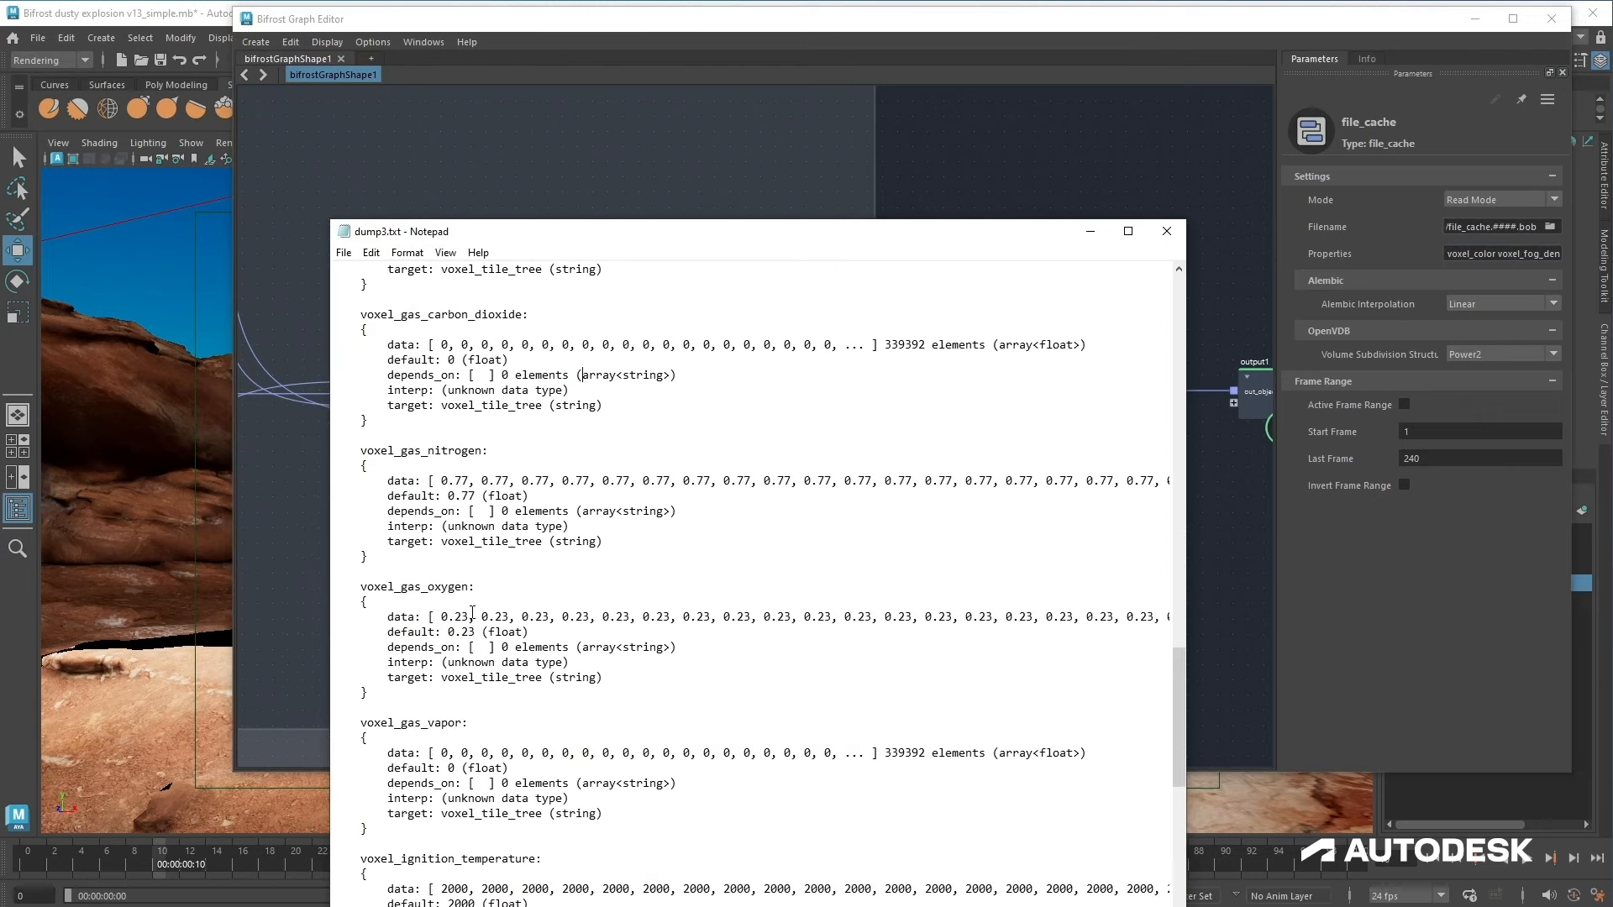
scroll(472, 612, "down", 7)
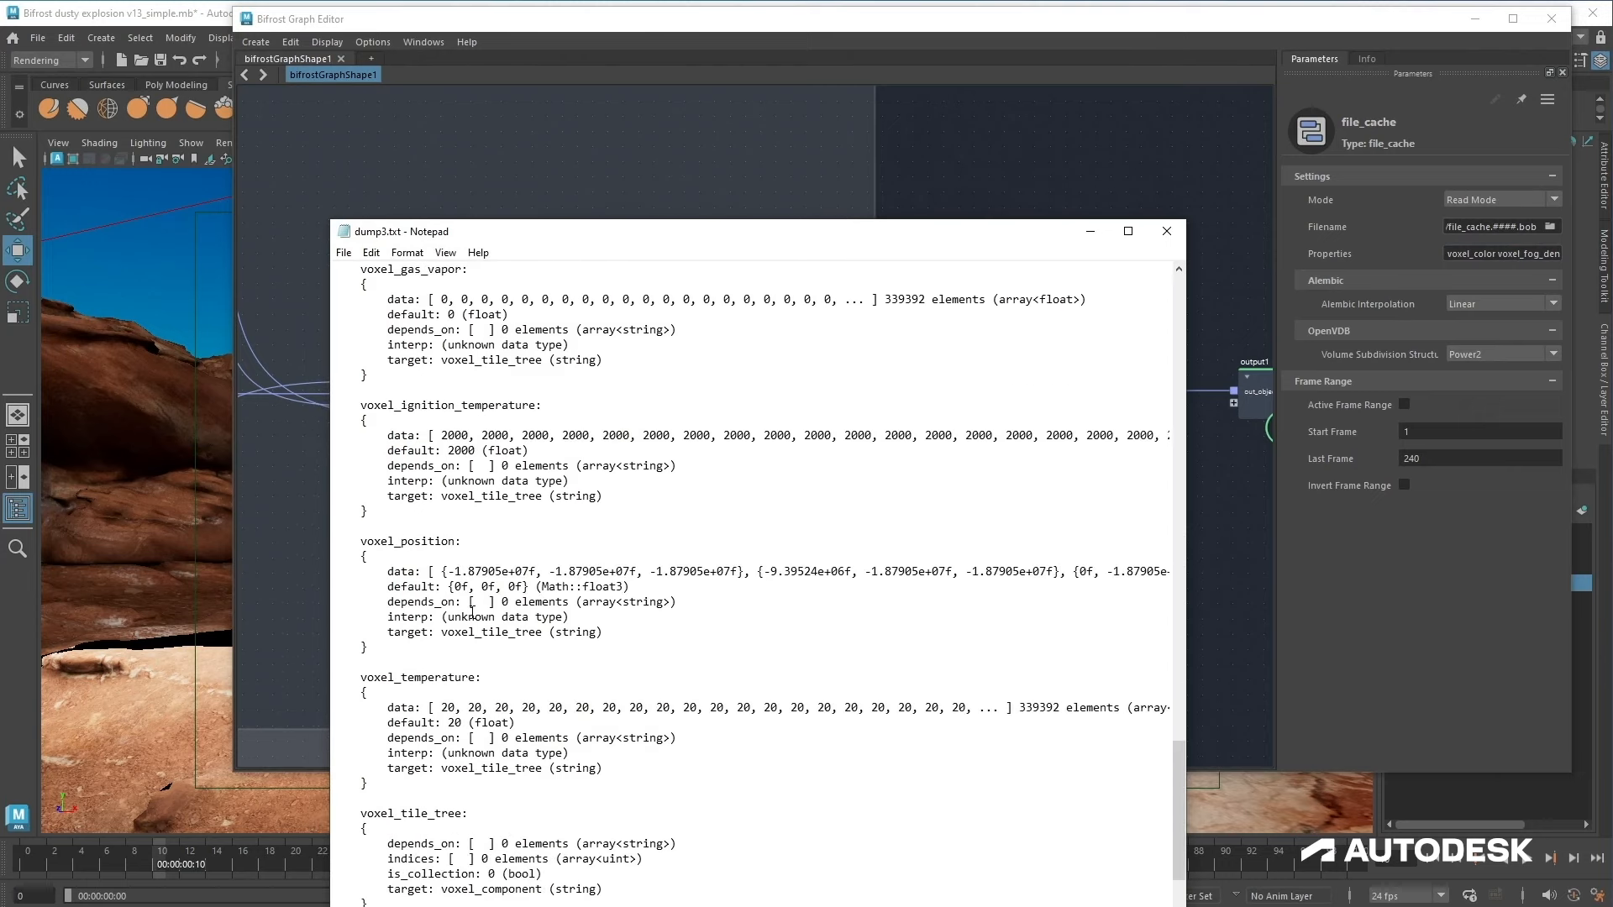
scroll(472, 612, "down", 3)
left_click_drag(394, 495, 461, 506)
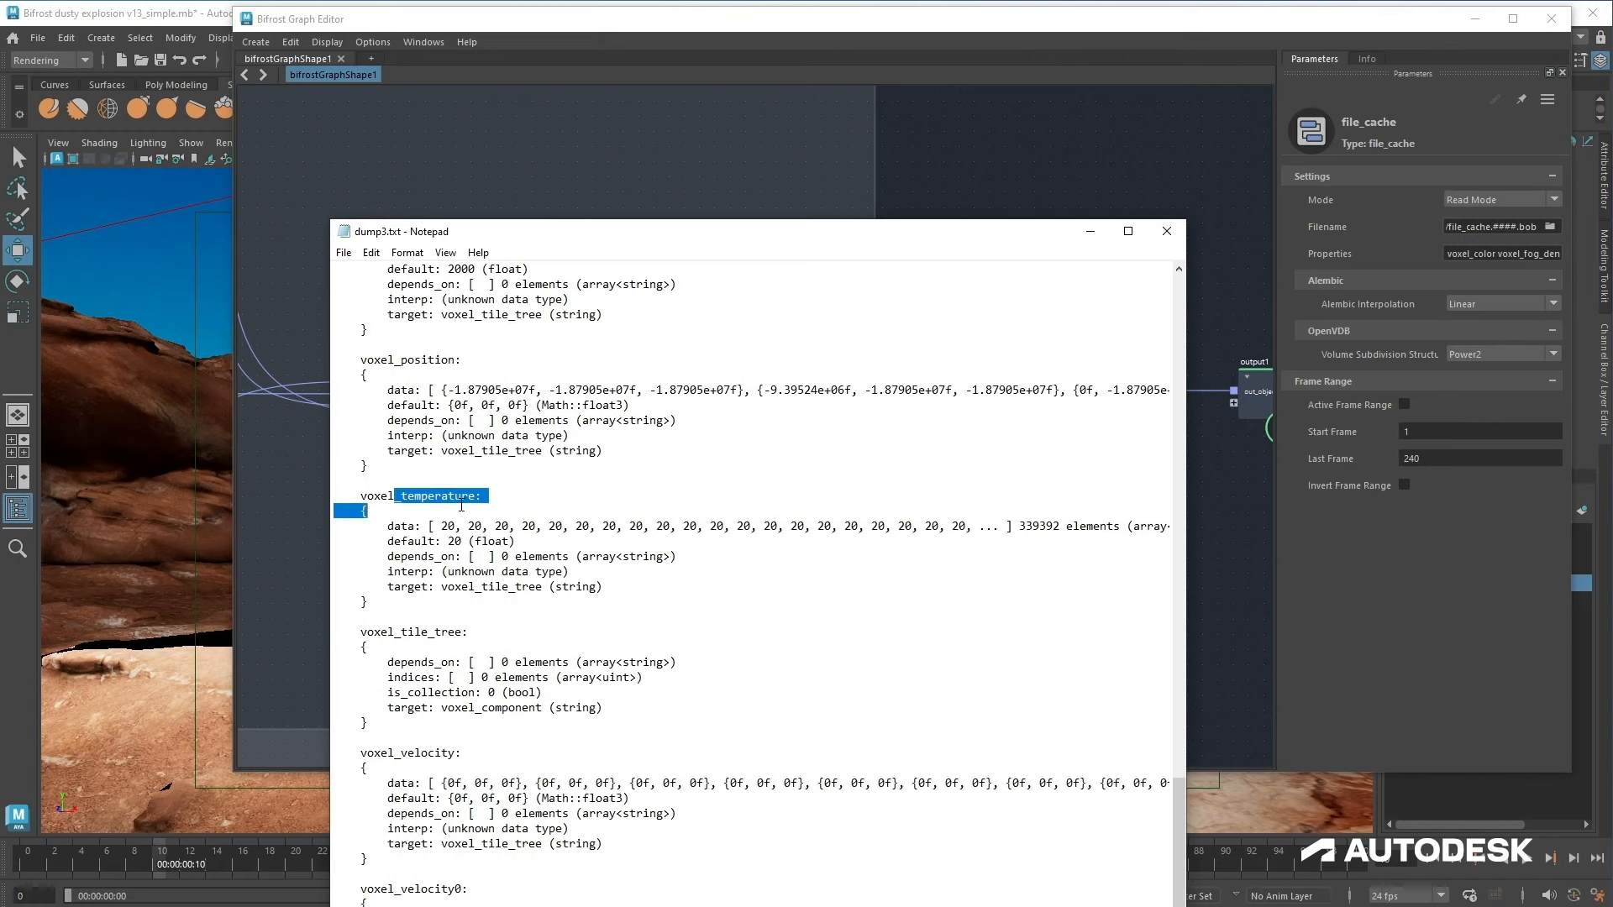
scroll(510, 539, "down", 2)
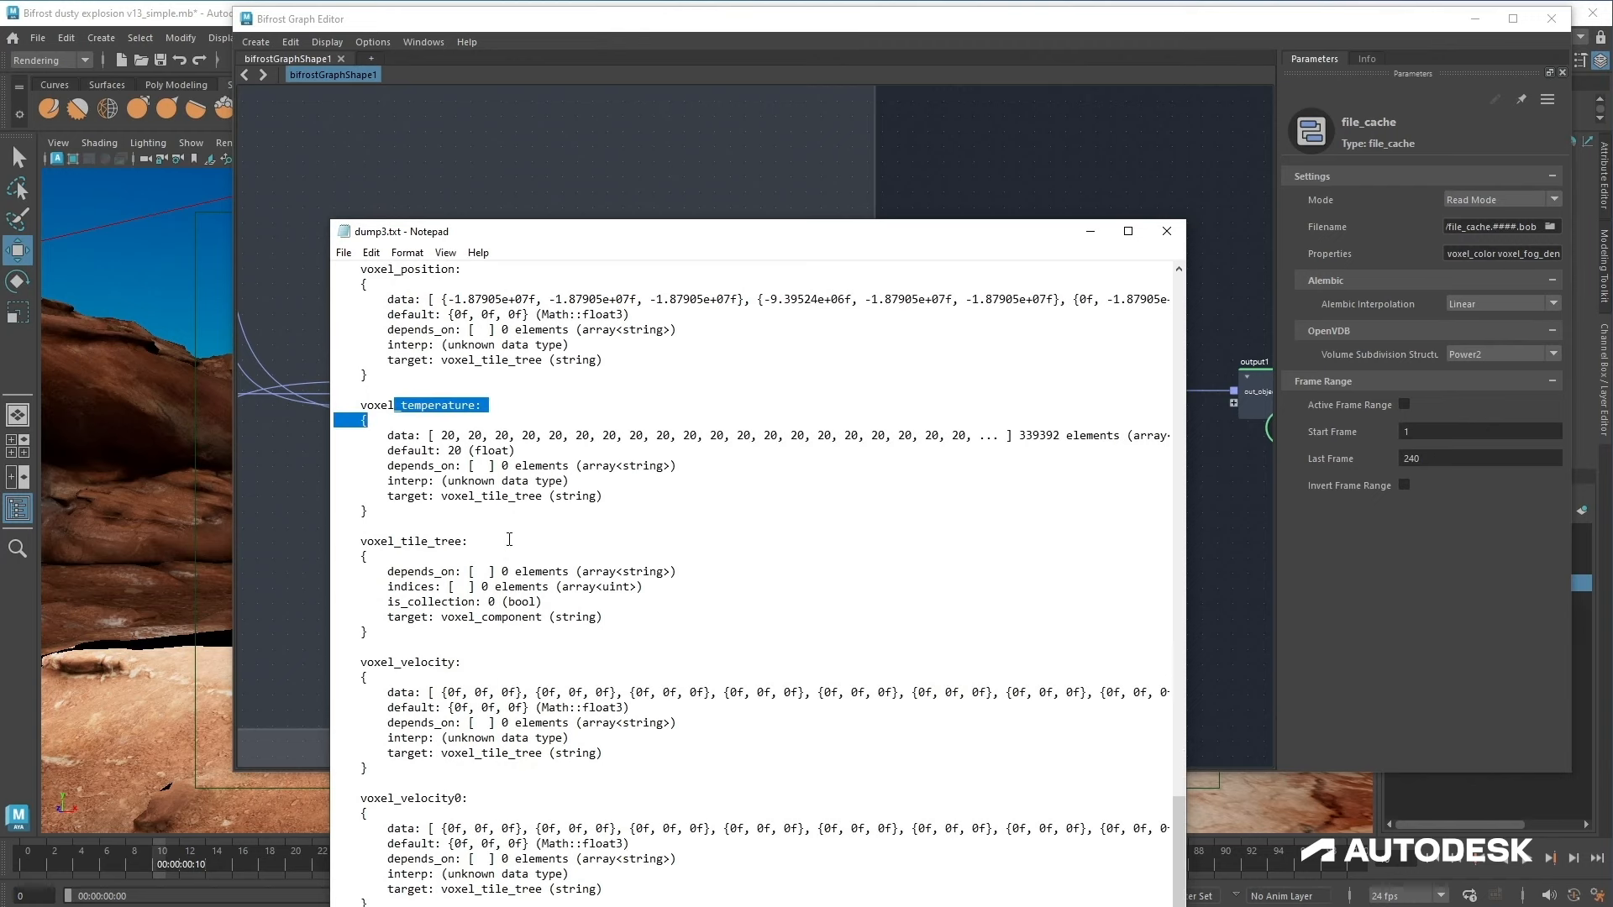
left_click(455, 665)
left_click_drag(369, 662, 455, 670)
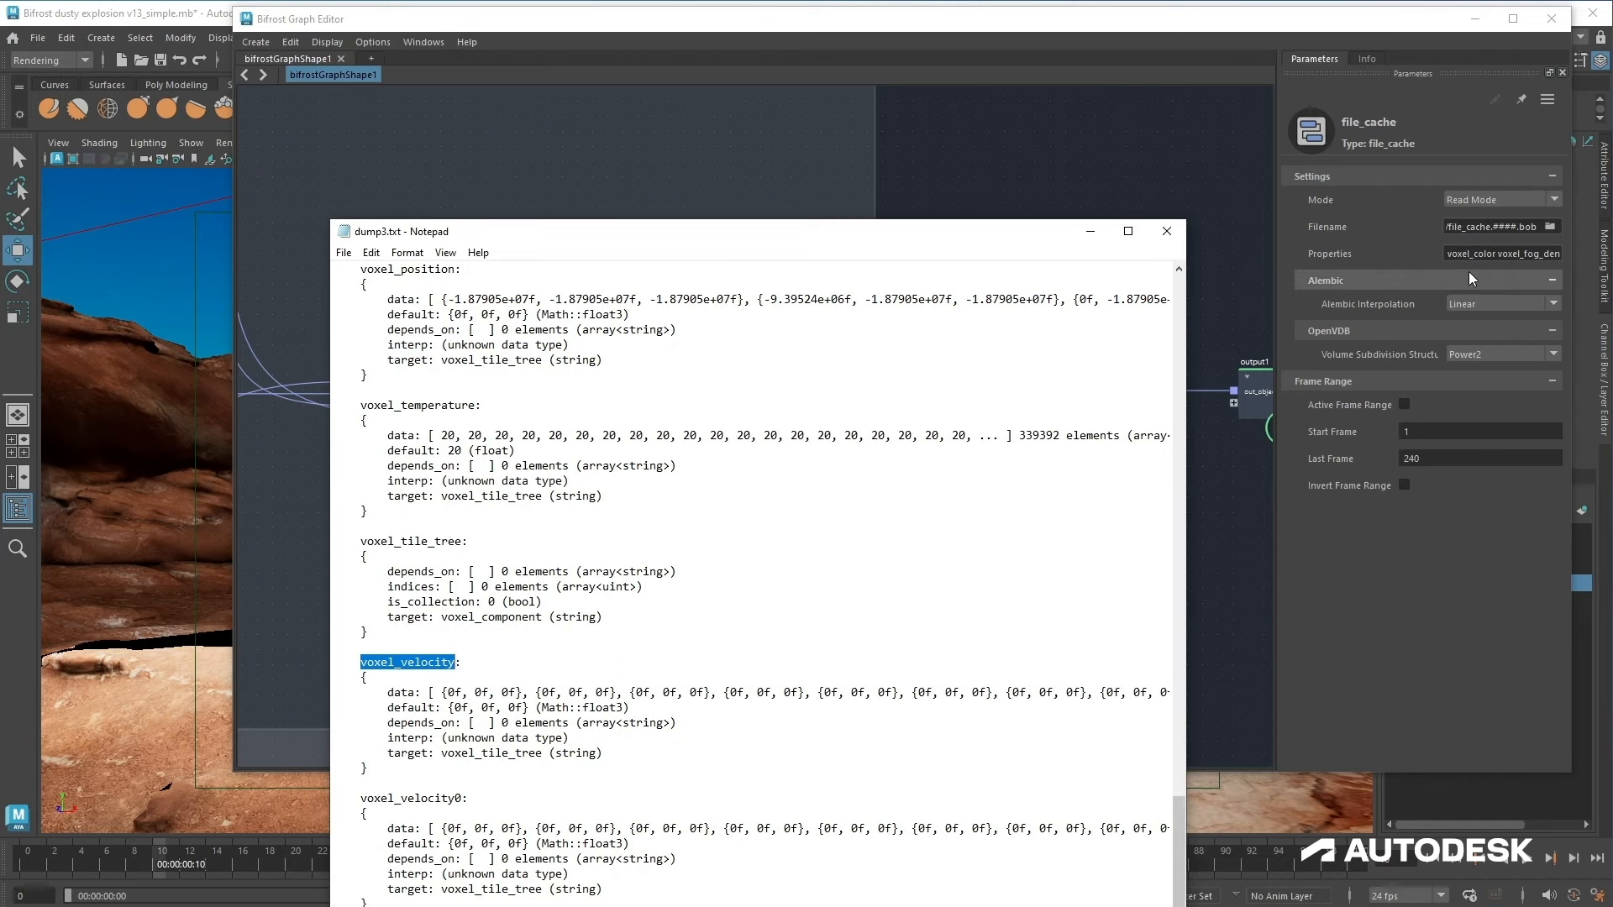
left_click(1524, 256)
left_click_drag(1524, 255, 1604, 269)
left_click(1559, 255)
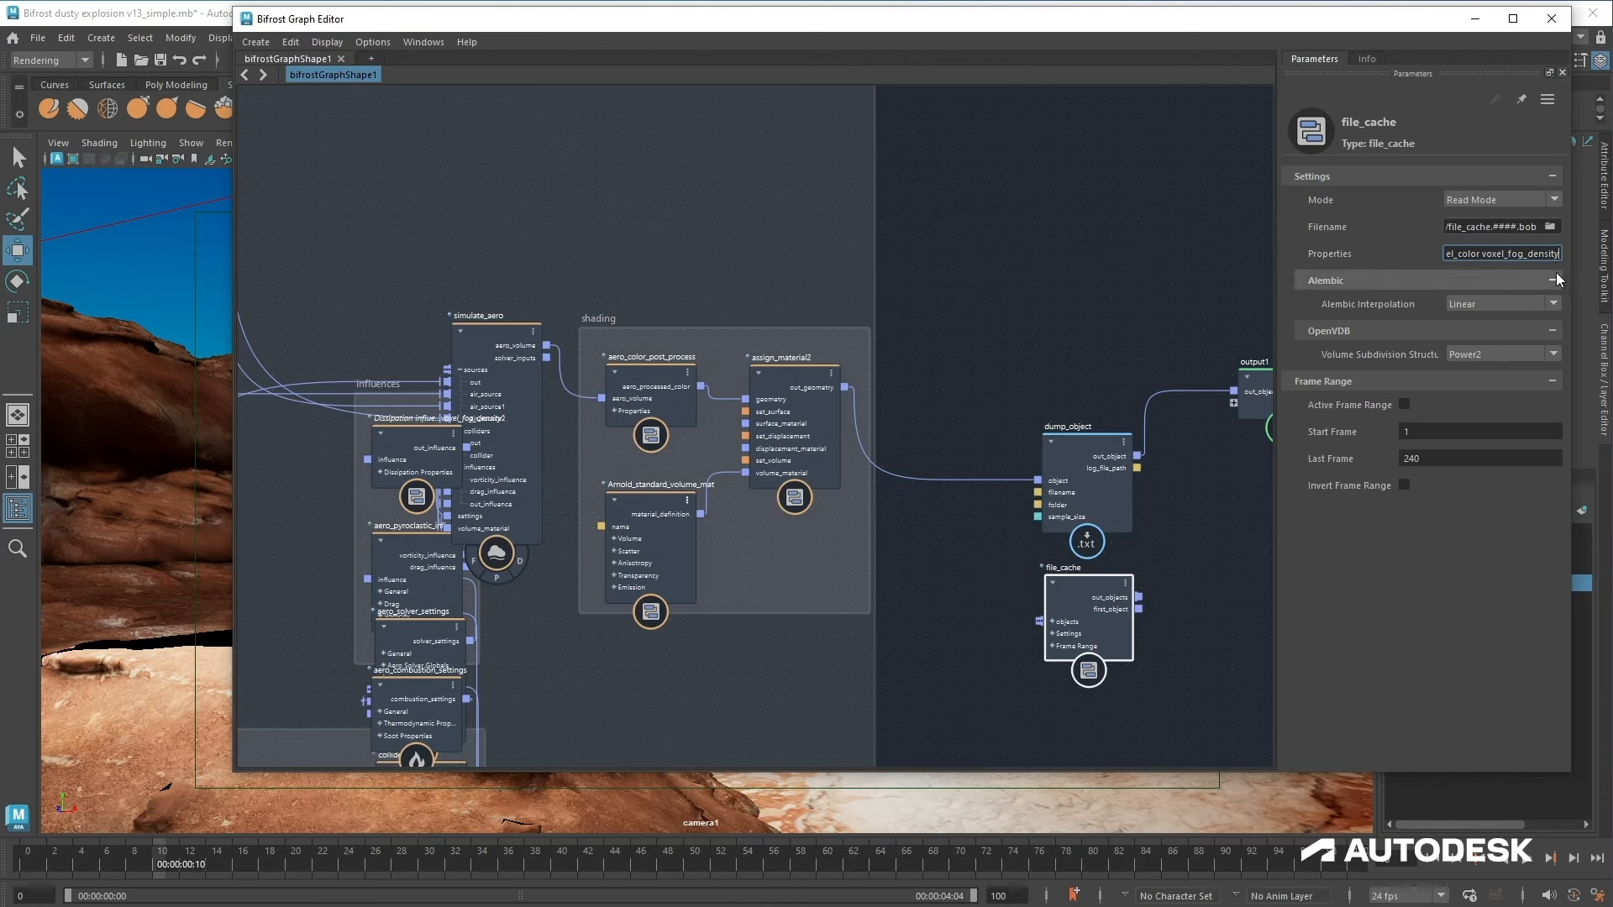
type("voxel_velocity")
Step: Set the file_cache Last Frame to 100
left_click(1445, 457)
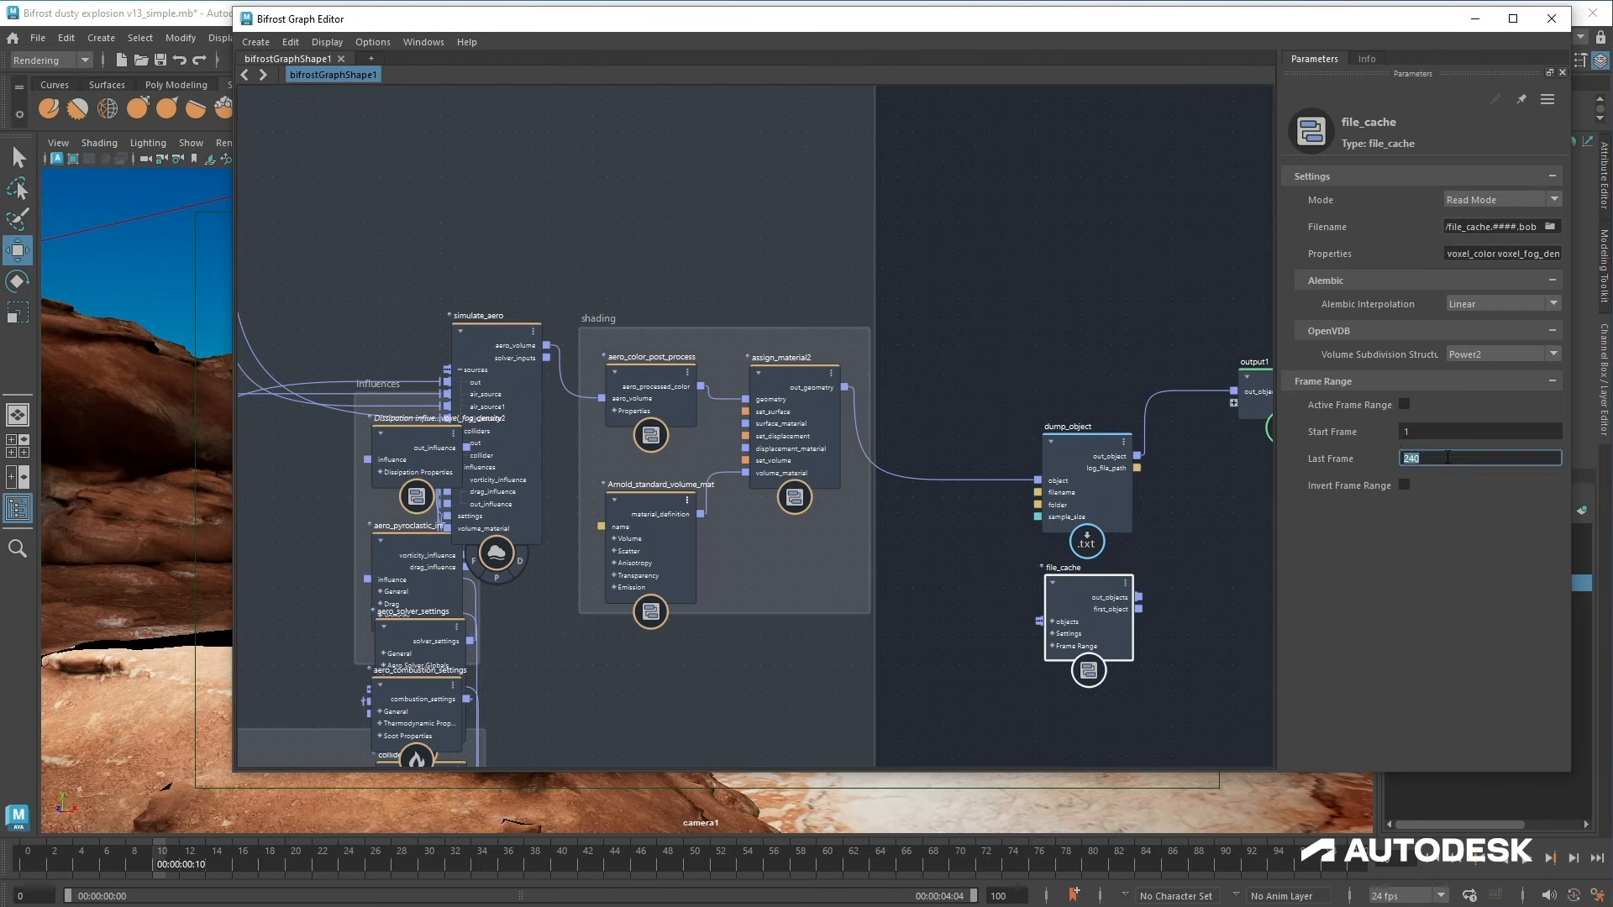
type("100")
left_click(1435, 436)
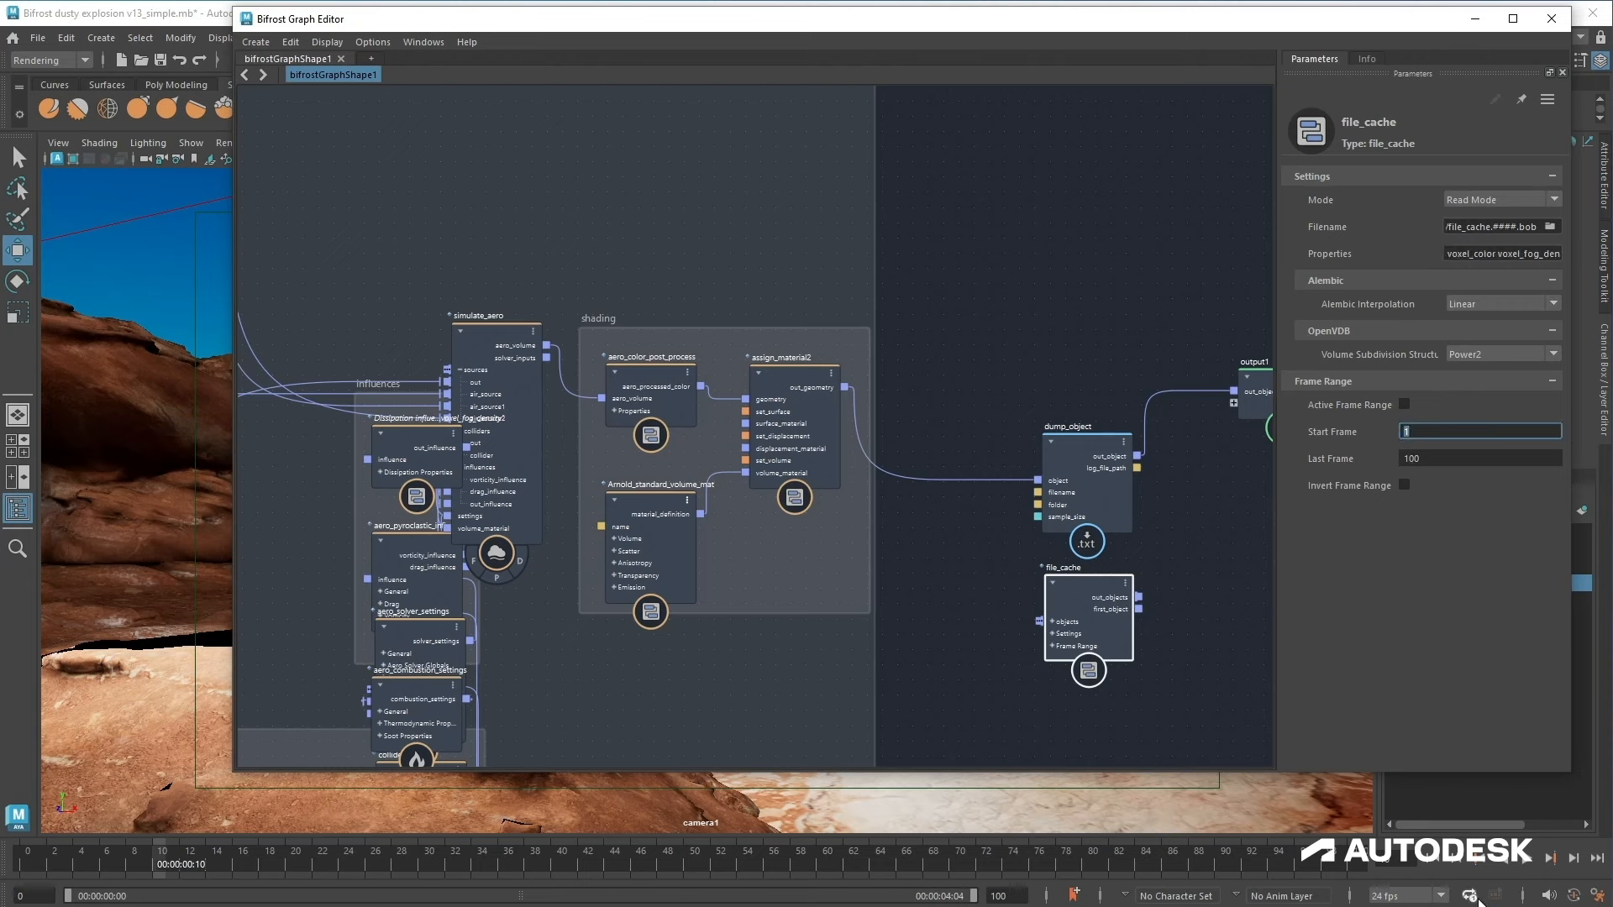
Step: Rearrange the graph, moving dump_object above output1 and file_cache to the left of it
middle_click_drag(949, 568, 736, 573)
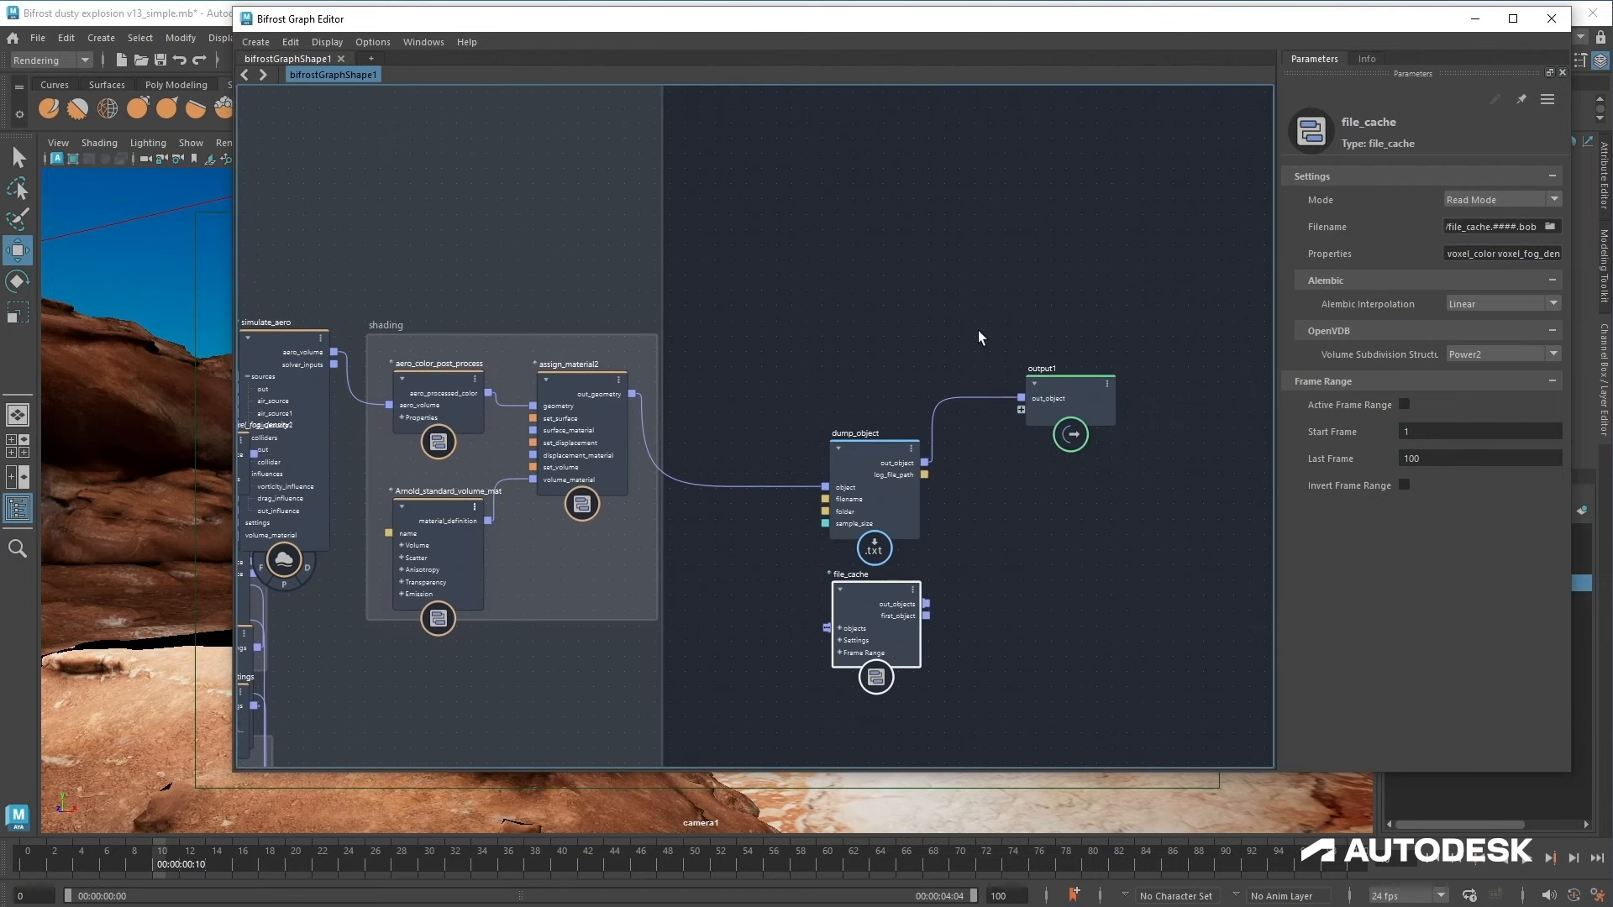
left_click_drag(978, 331, 981, 484, "ctrl+alt+shift")
left_click_drag(781, 410, 784, 555, "ctrl+alt+shift")
left_click_drag(876, 475, 877, 224)
left_click_drag(865, 606, 823, 470)
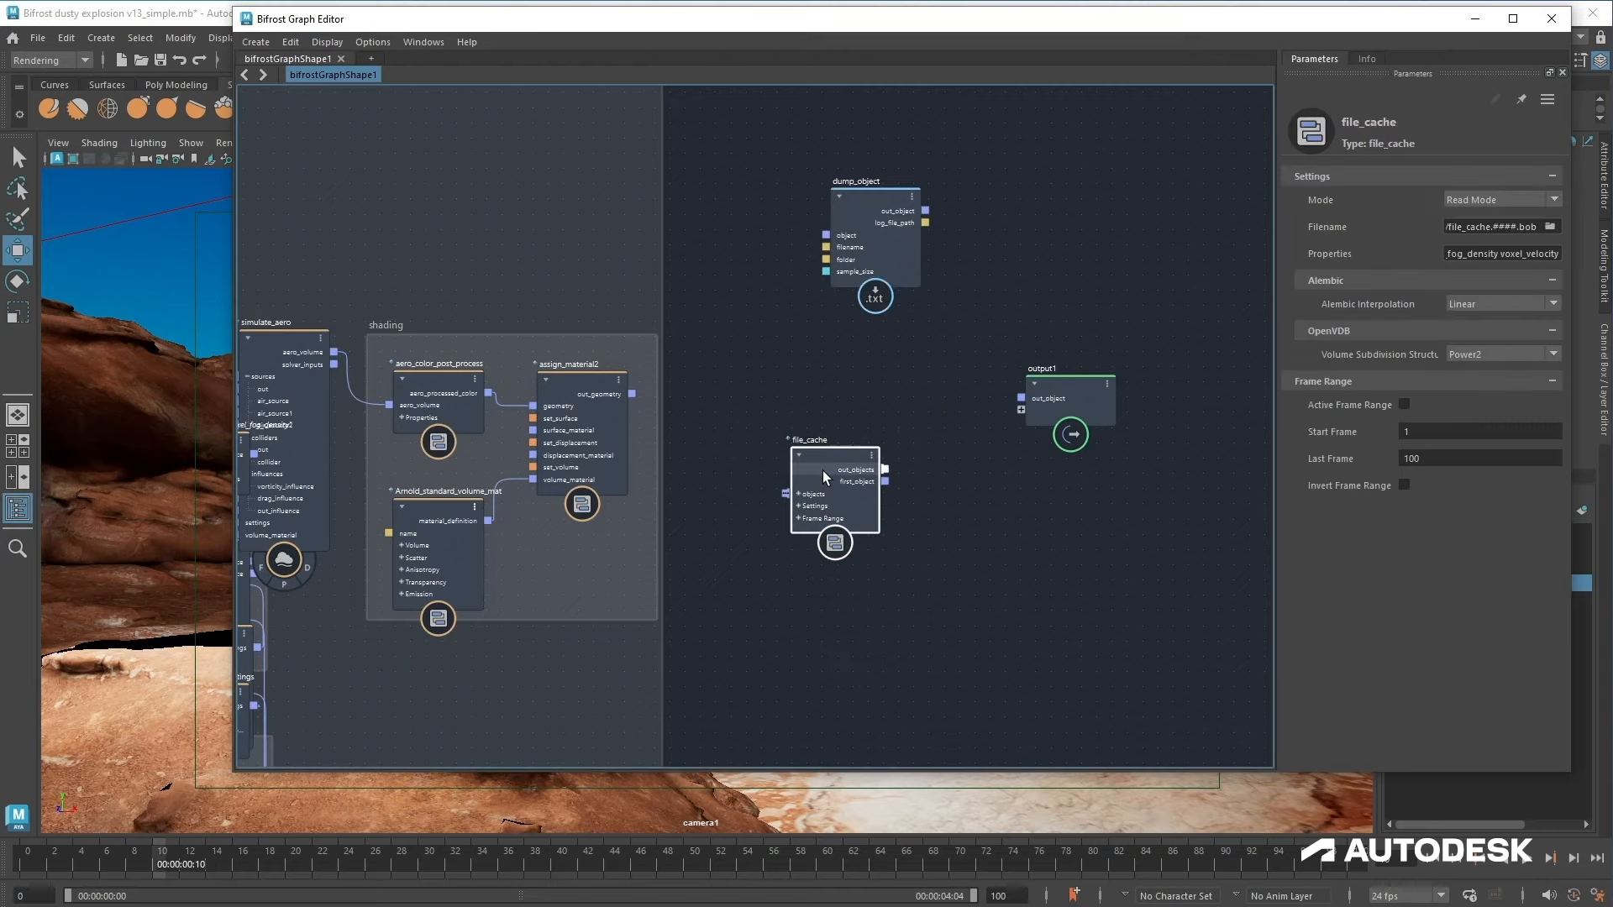
Step: Set the file_cache Filename to dust.####.bob inside the project's cache folder
left_click(1550, 226)
double_click(402, 254)
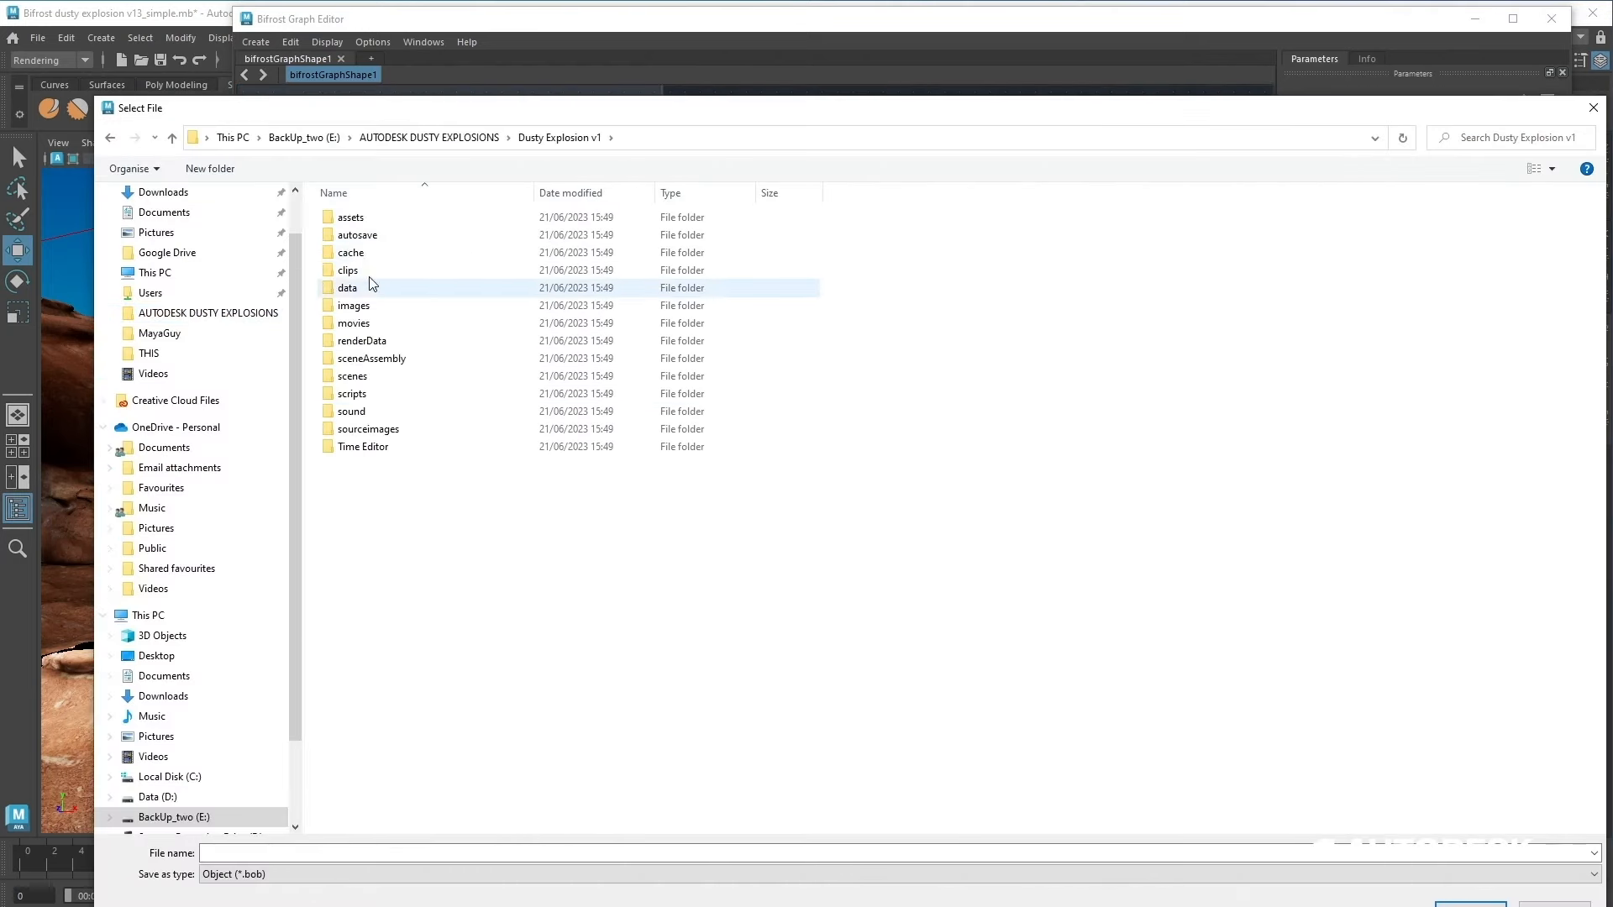
double_click(359, 257)
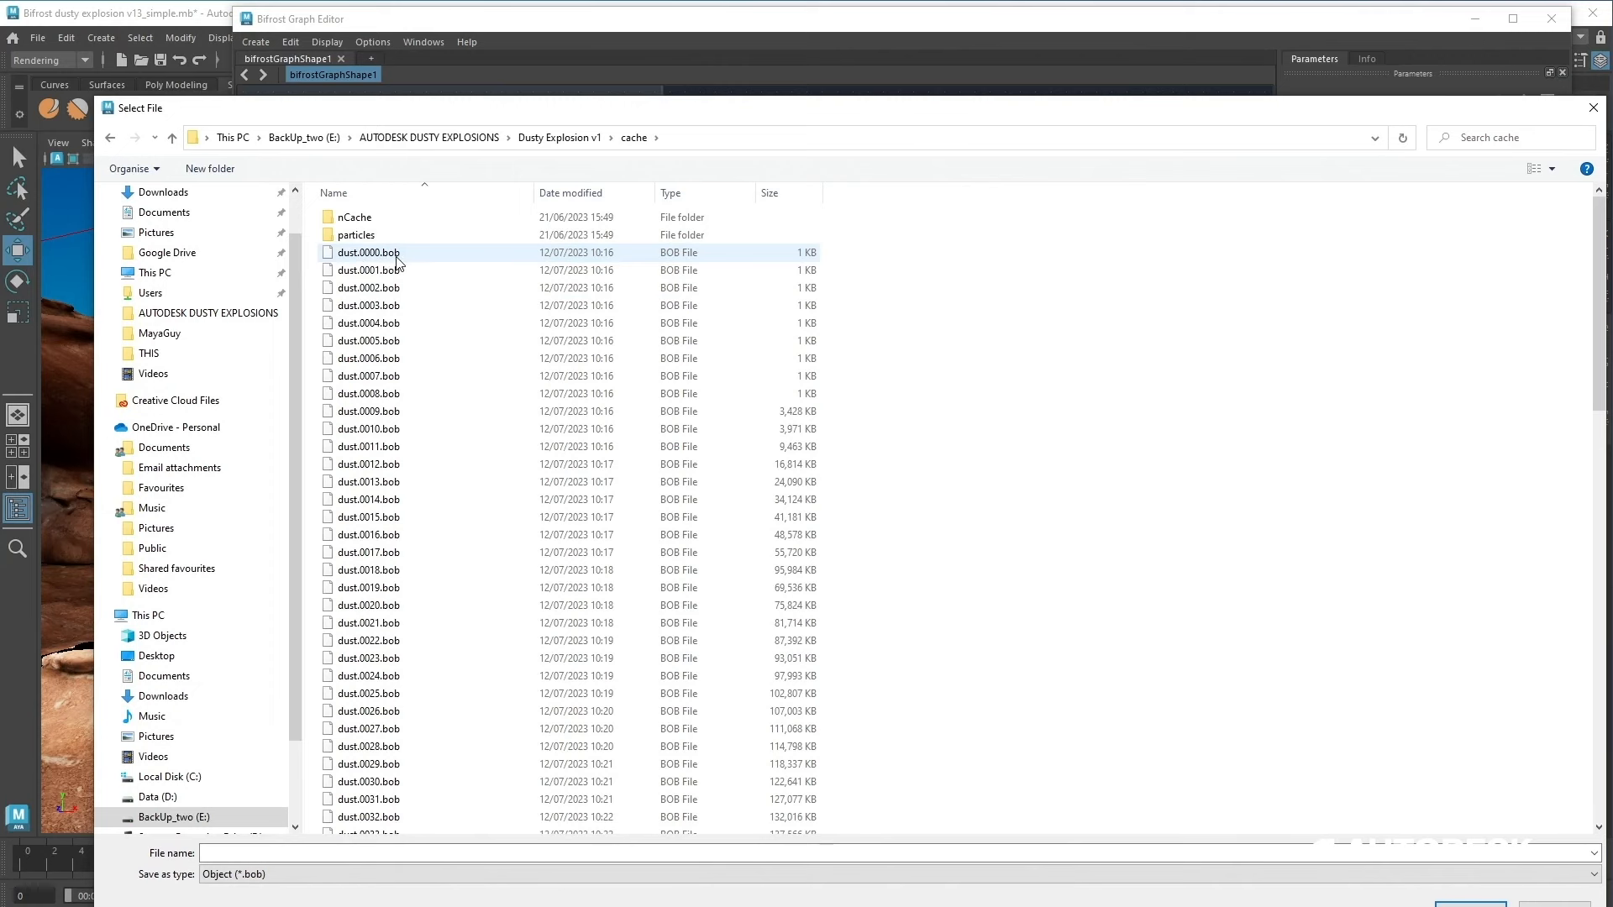
left_click(388, 255)
left_click_drag(270, 853, 233, 853)
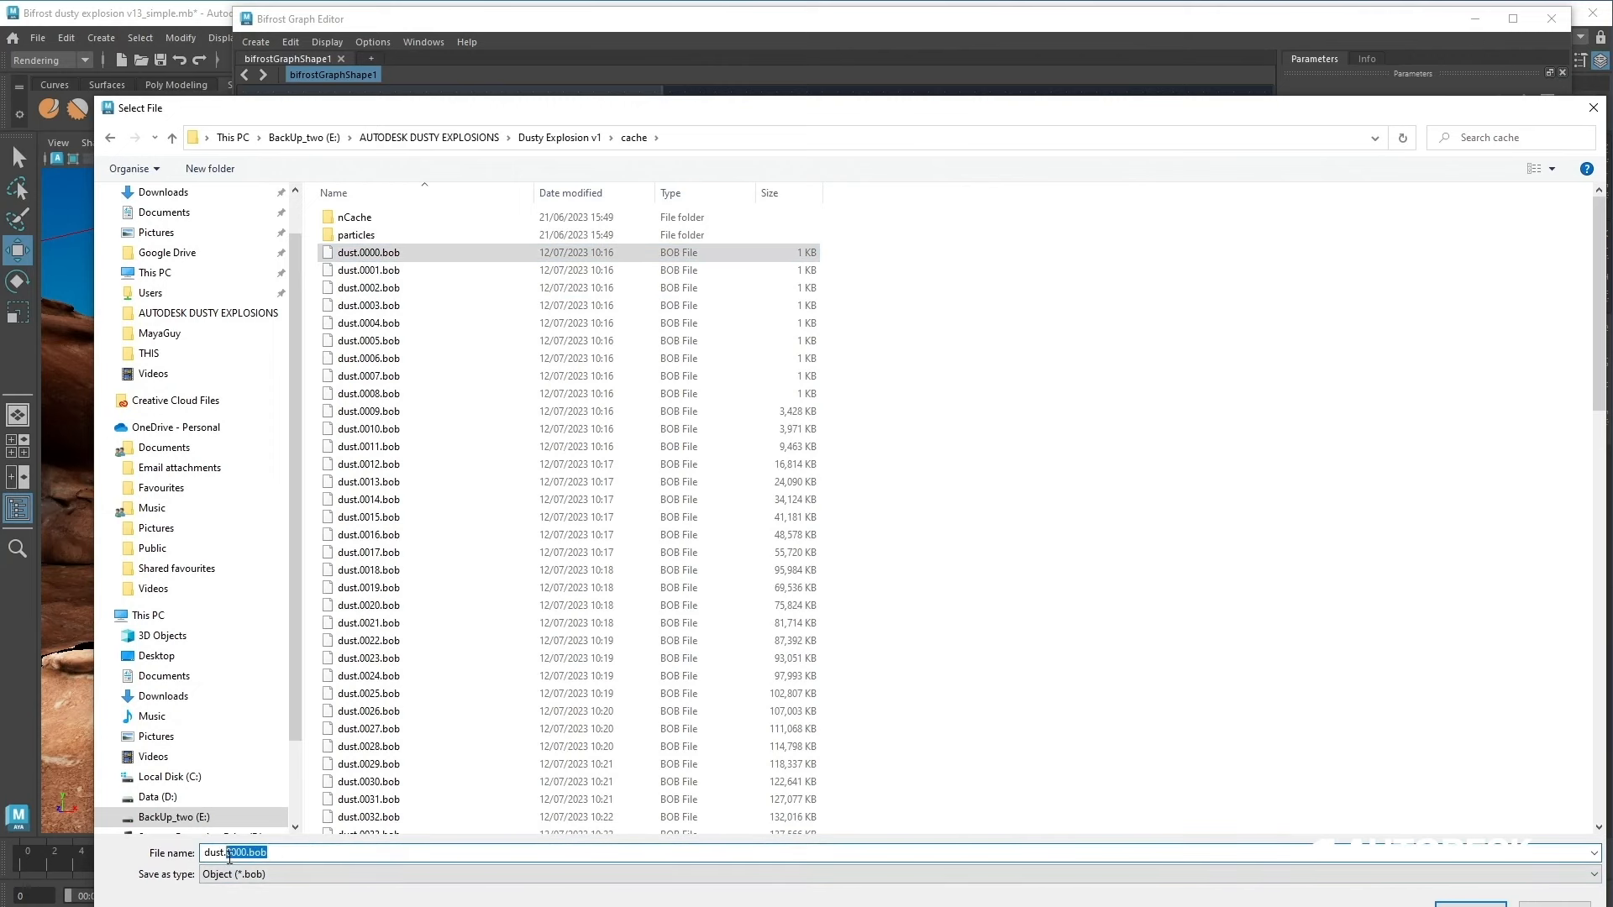
type("####")
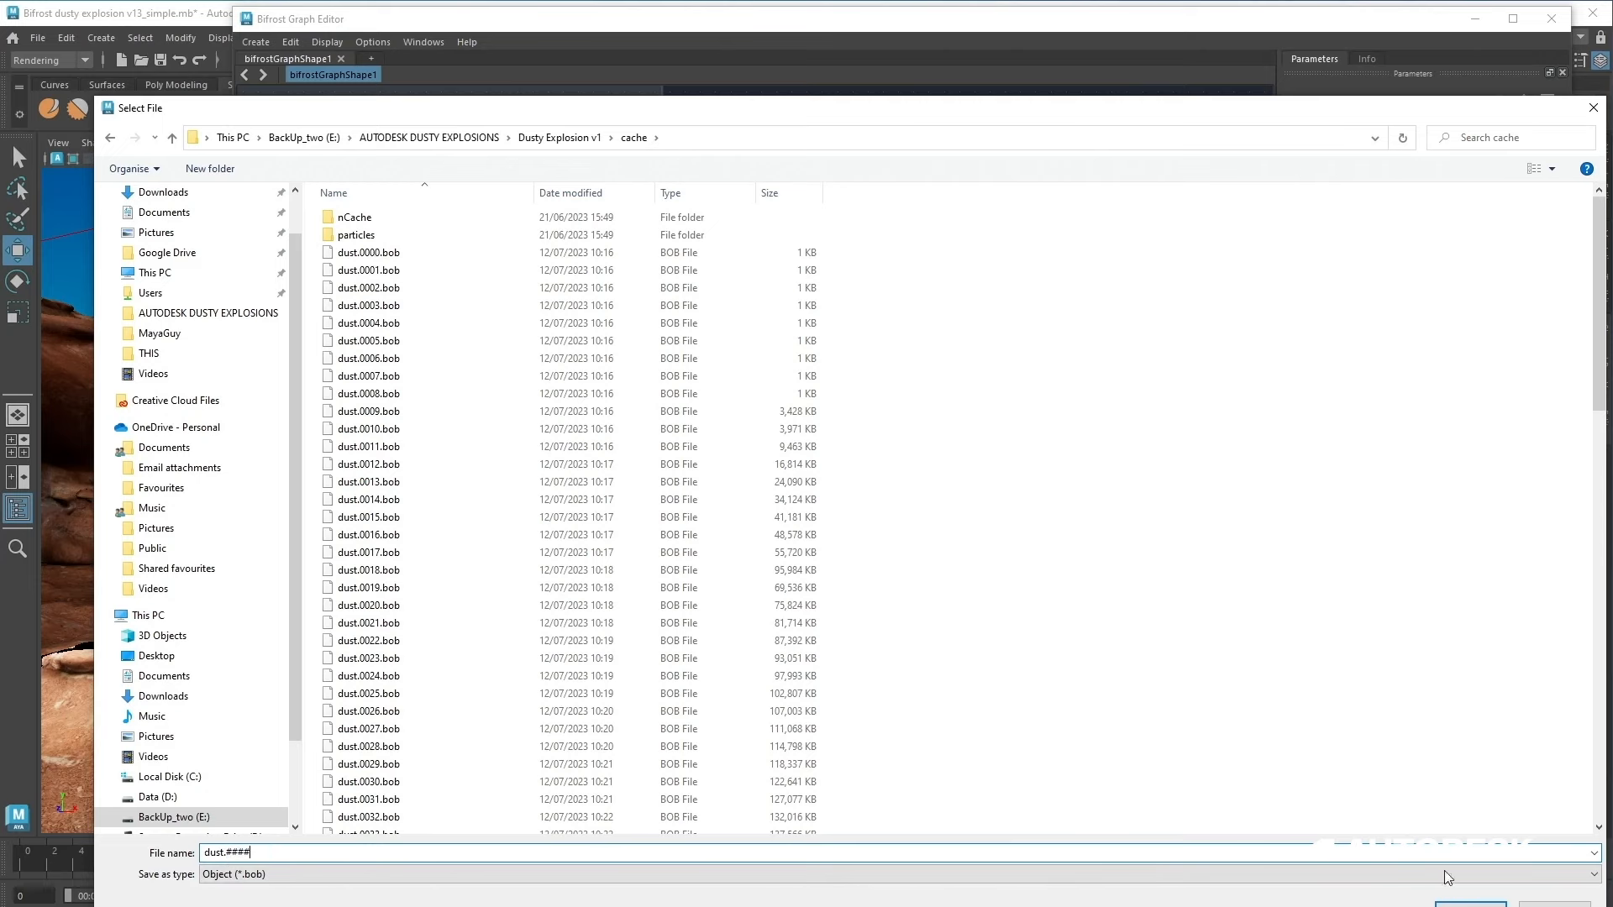
left_click(1453, 904)
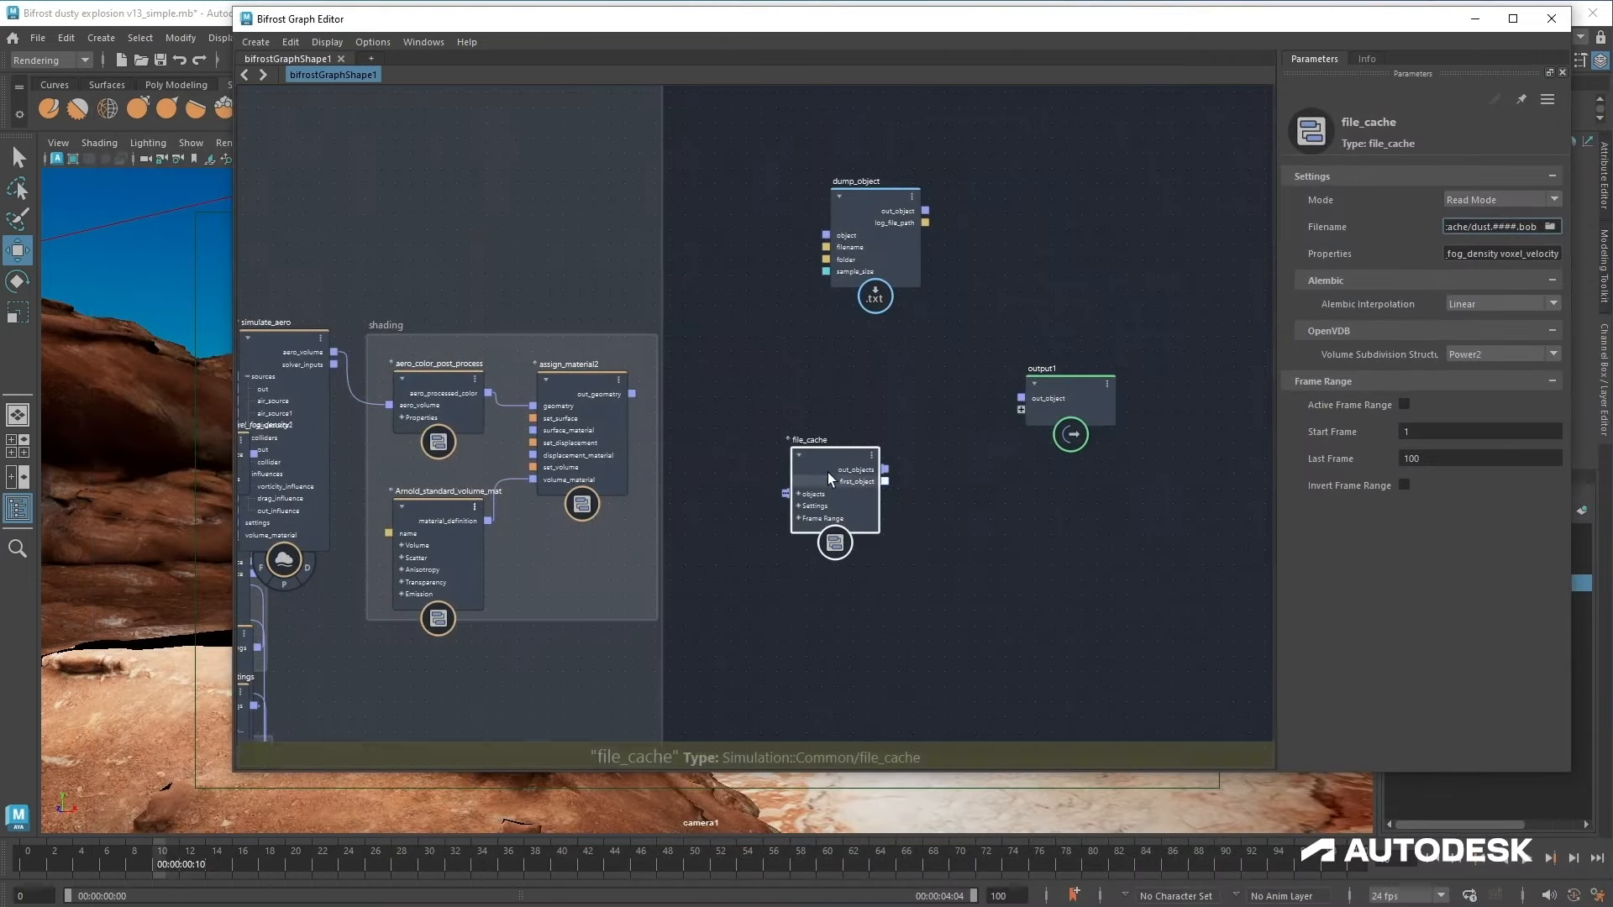
Step: Switch file_cache to Write Mode and connect assign_material2's out_geometry into its objects input
left_click(1484, 205)
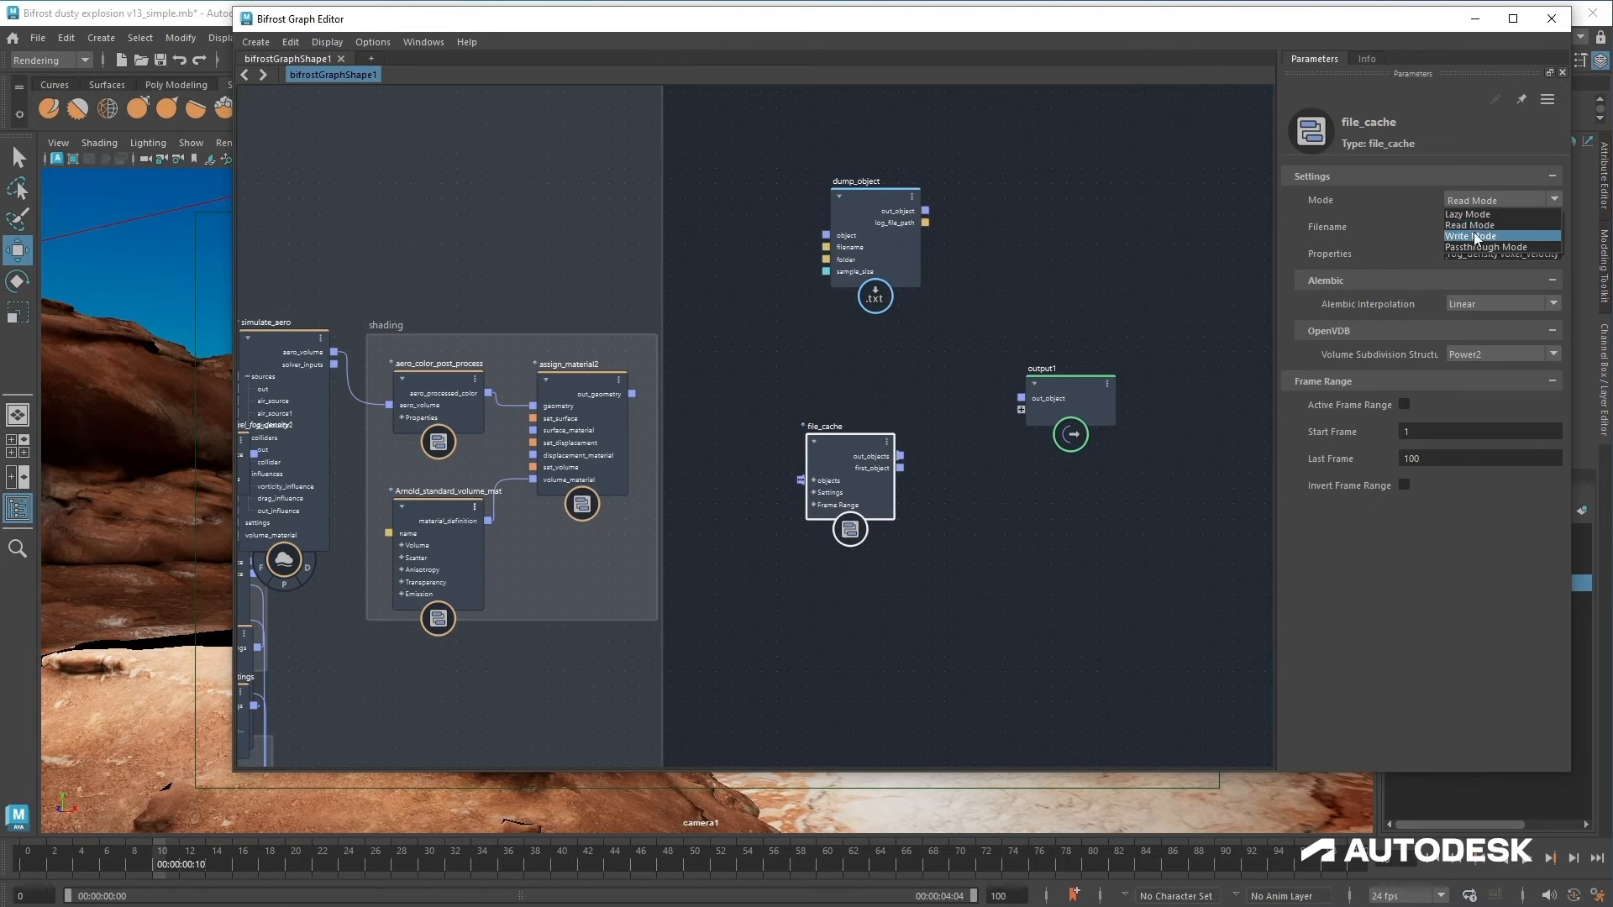
left_click(1476, 237)
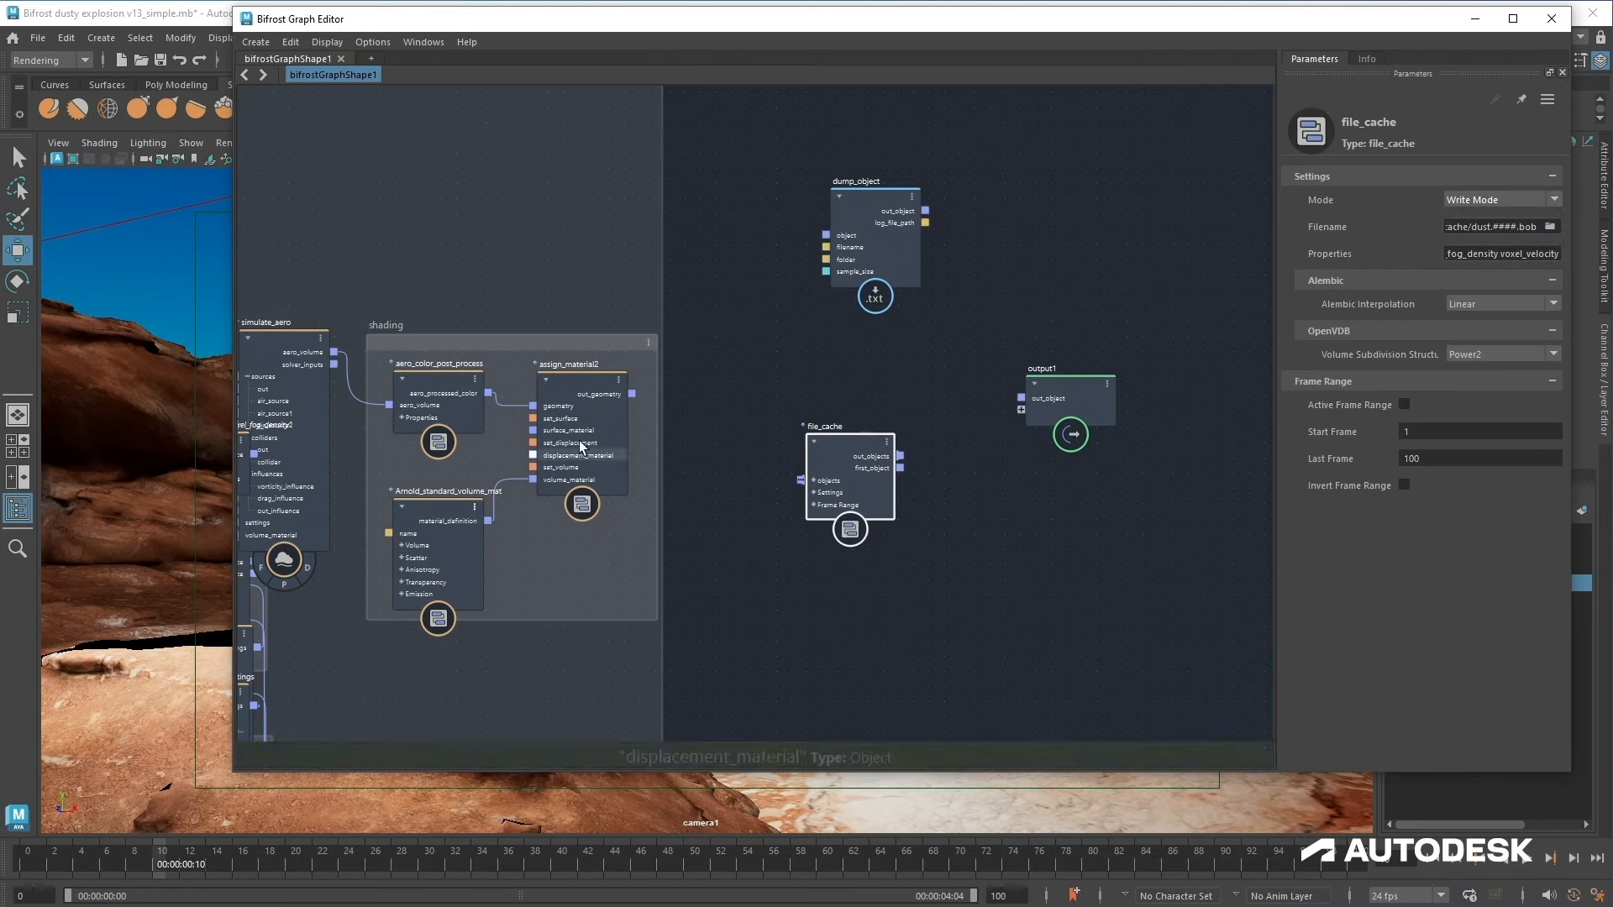
left_click_drag(632, 393, 835, 443)
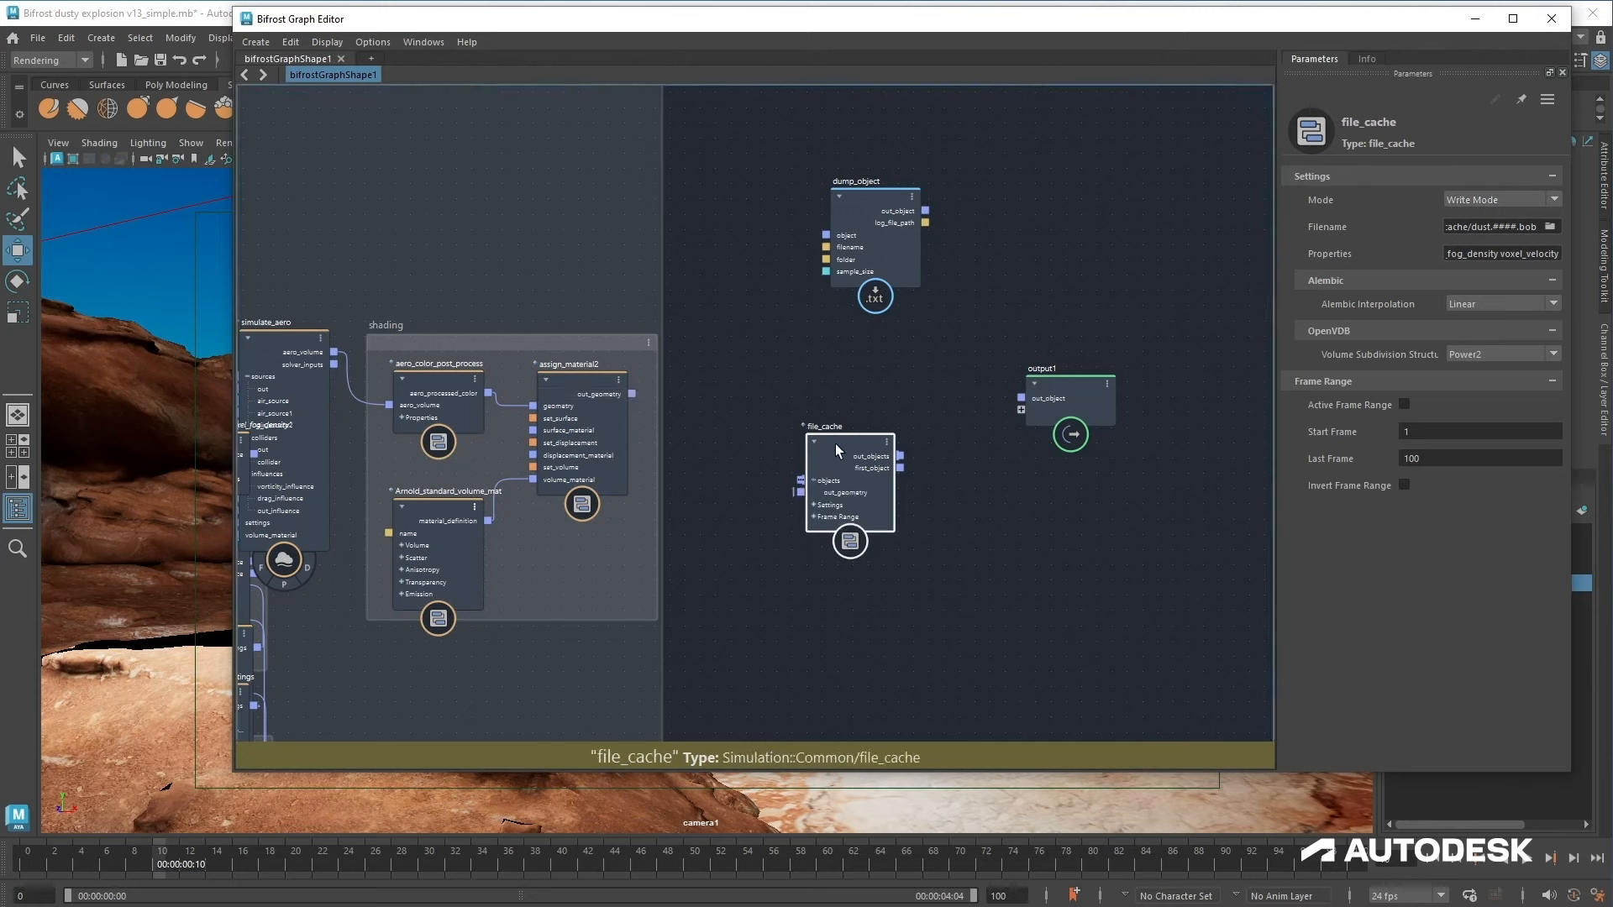
Step: With the viewport in wireframe, connect file_cache's out_objects to output1 and play the timeline to write the cache
left_click(93, 280)
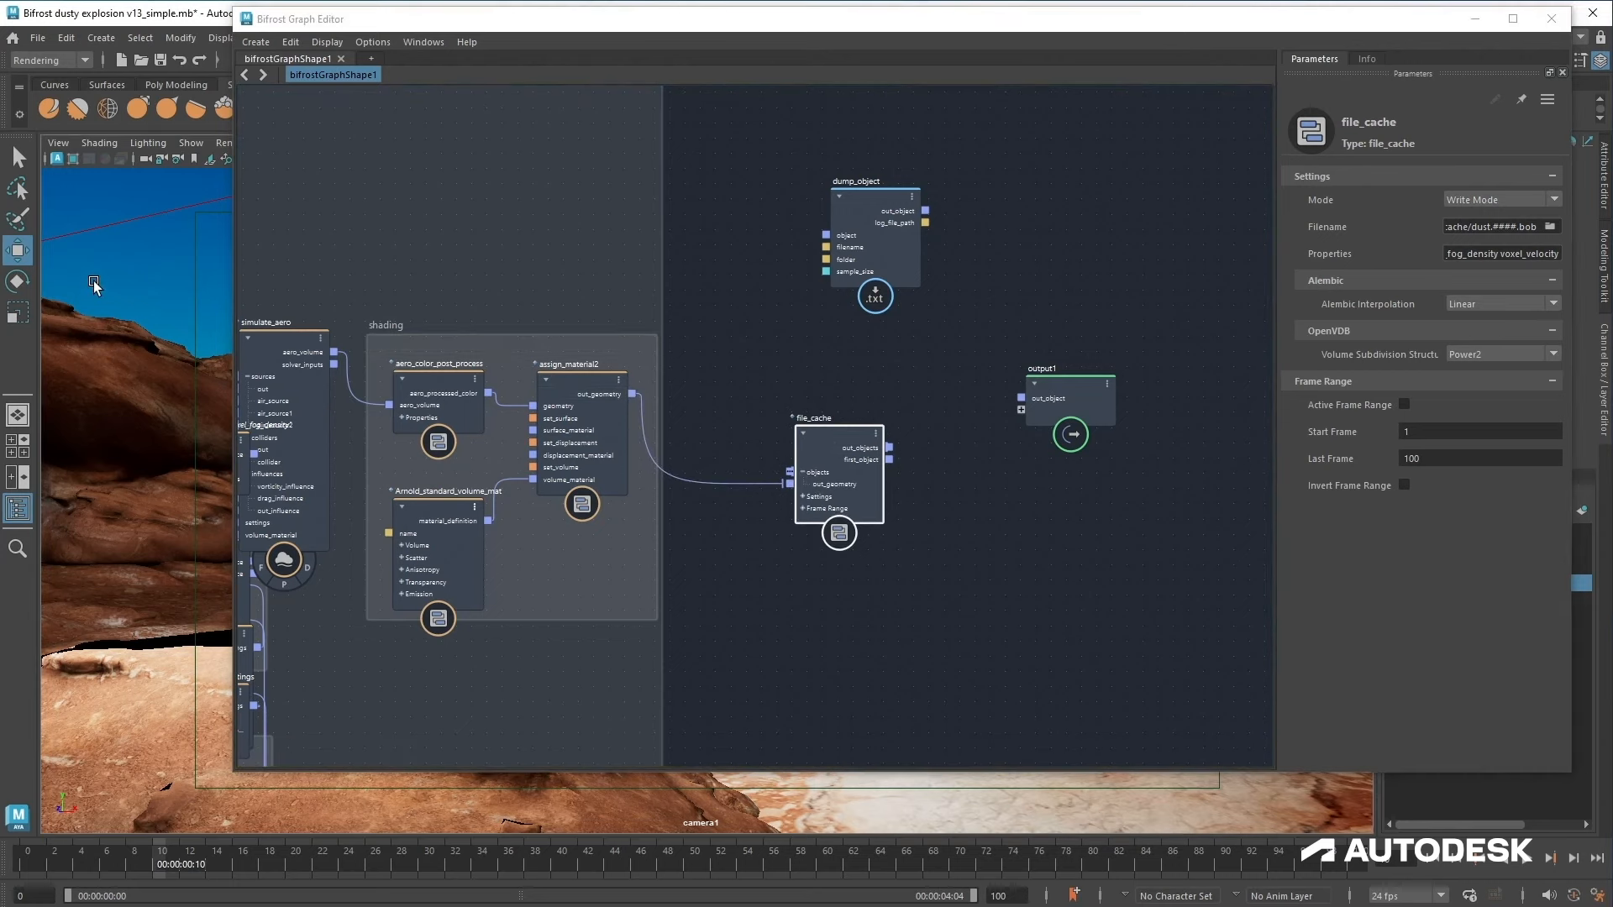
key("4")
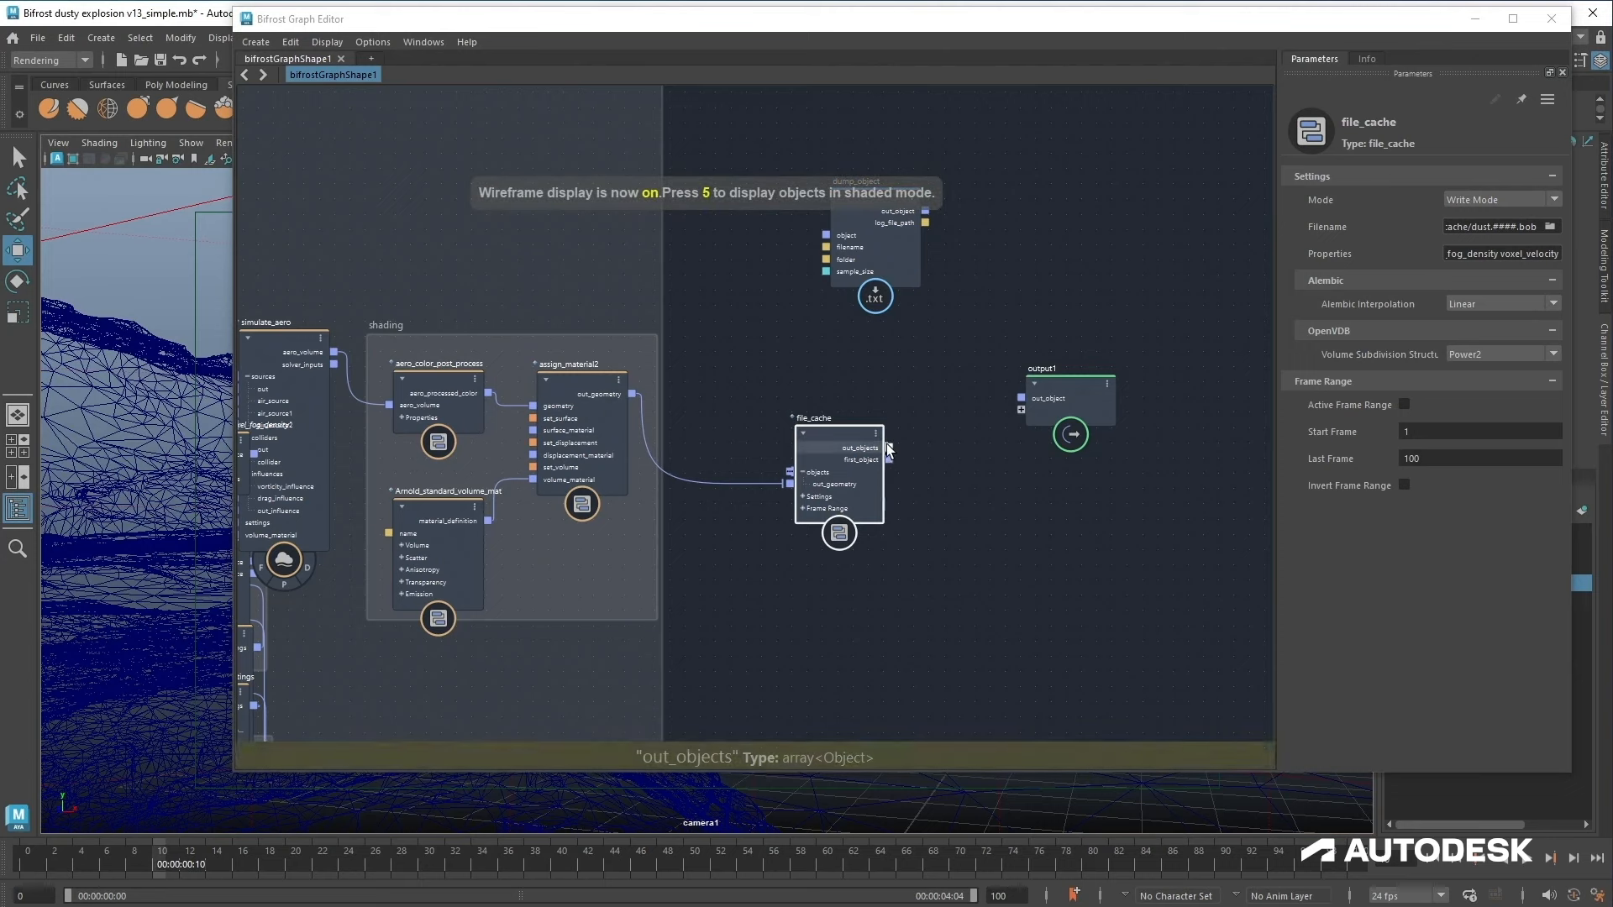
left_click_drag(889, 447, 1042, 413)
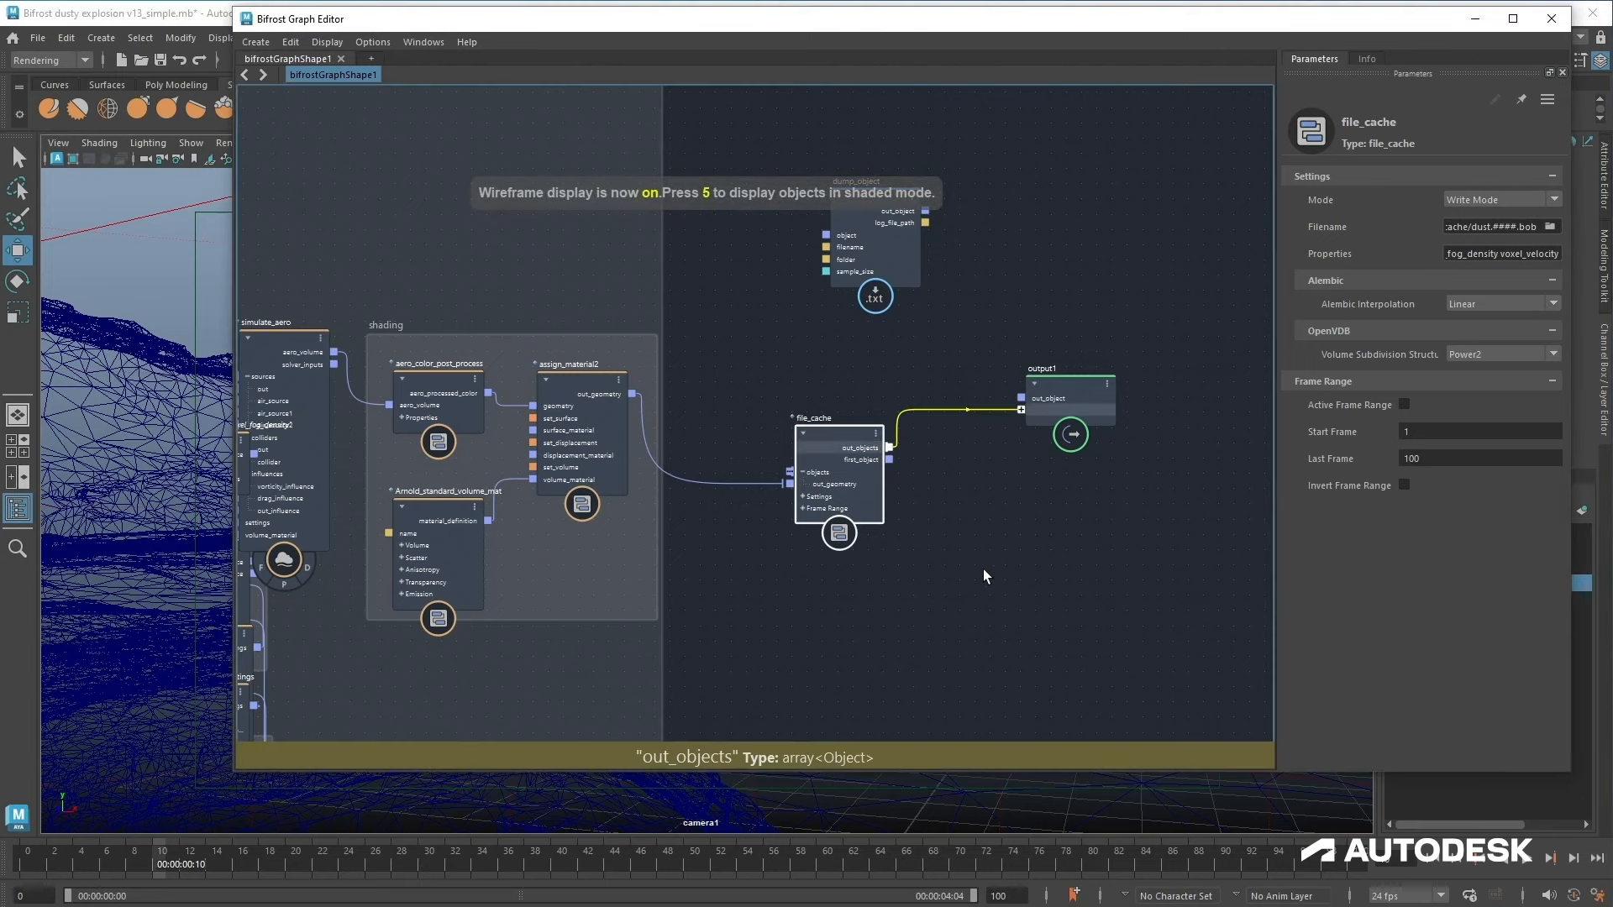
left_click(1436, 859)
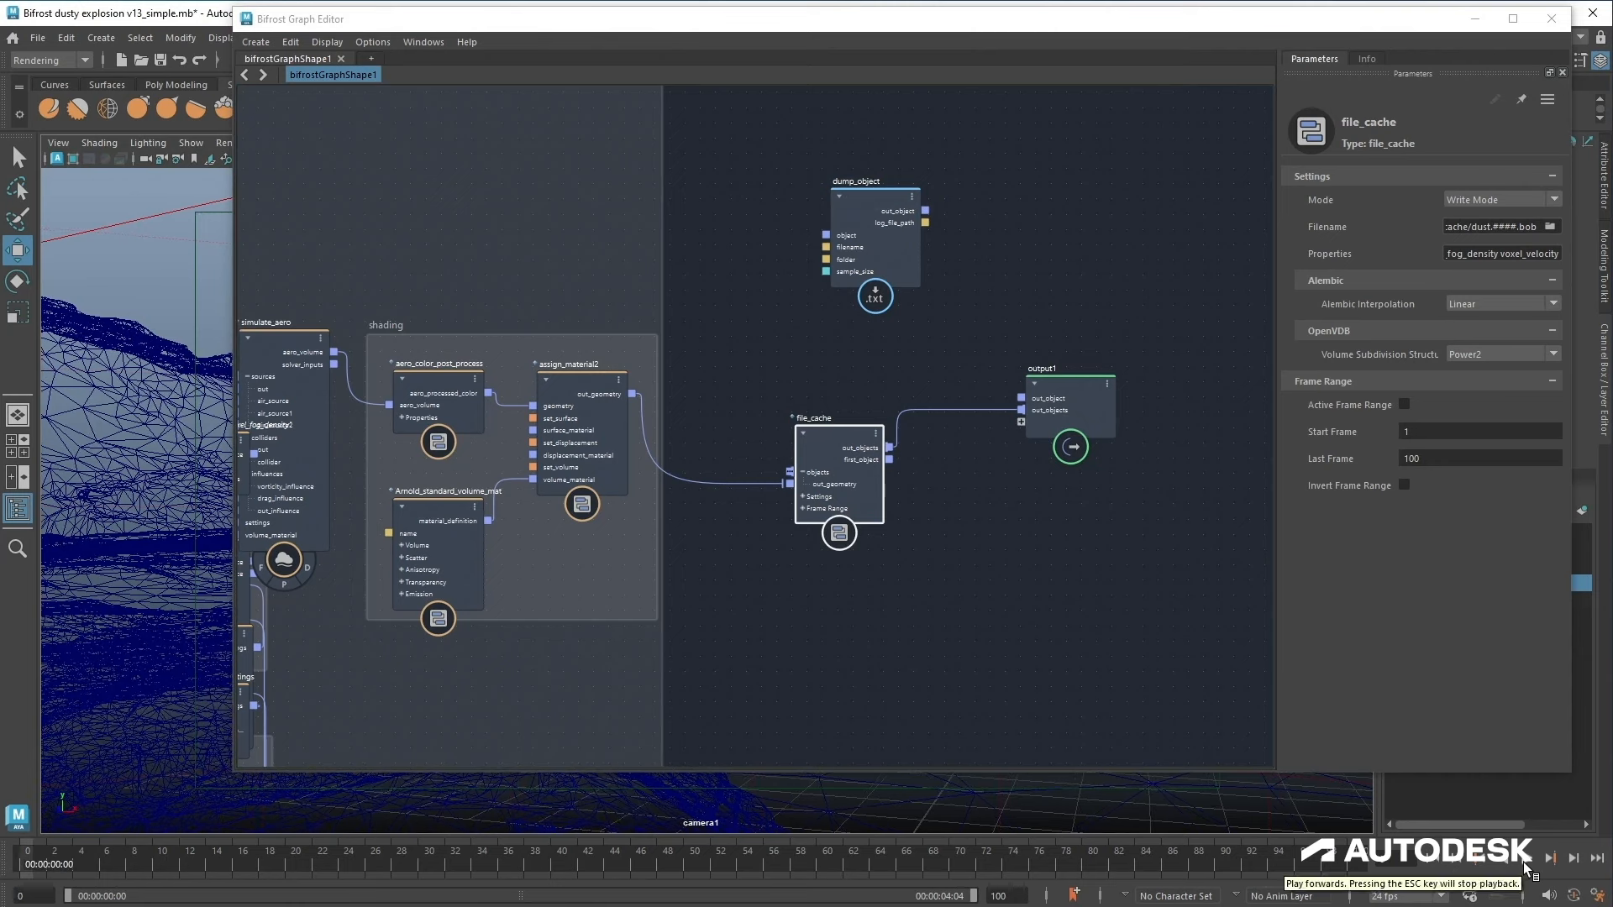
left_click(1524, 862)
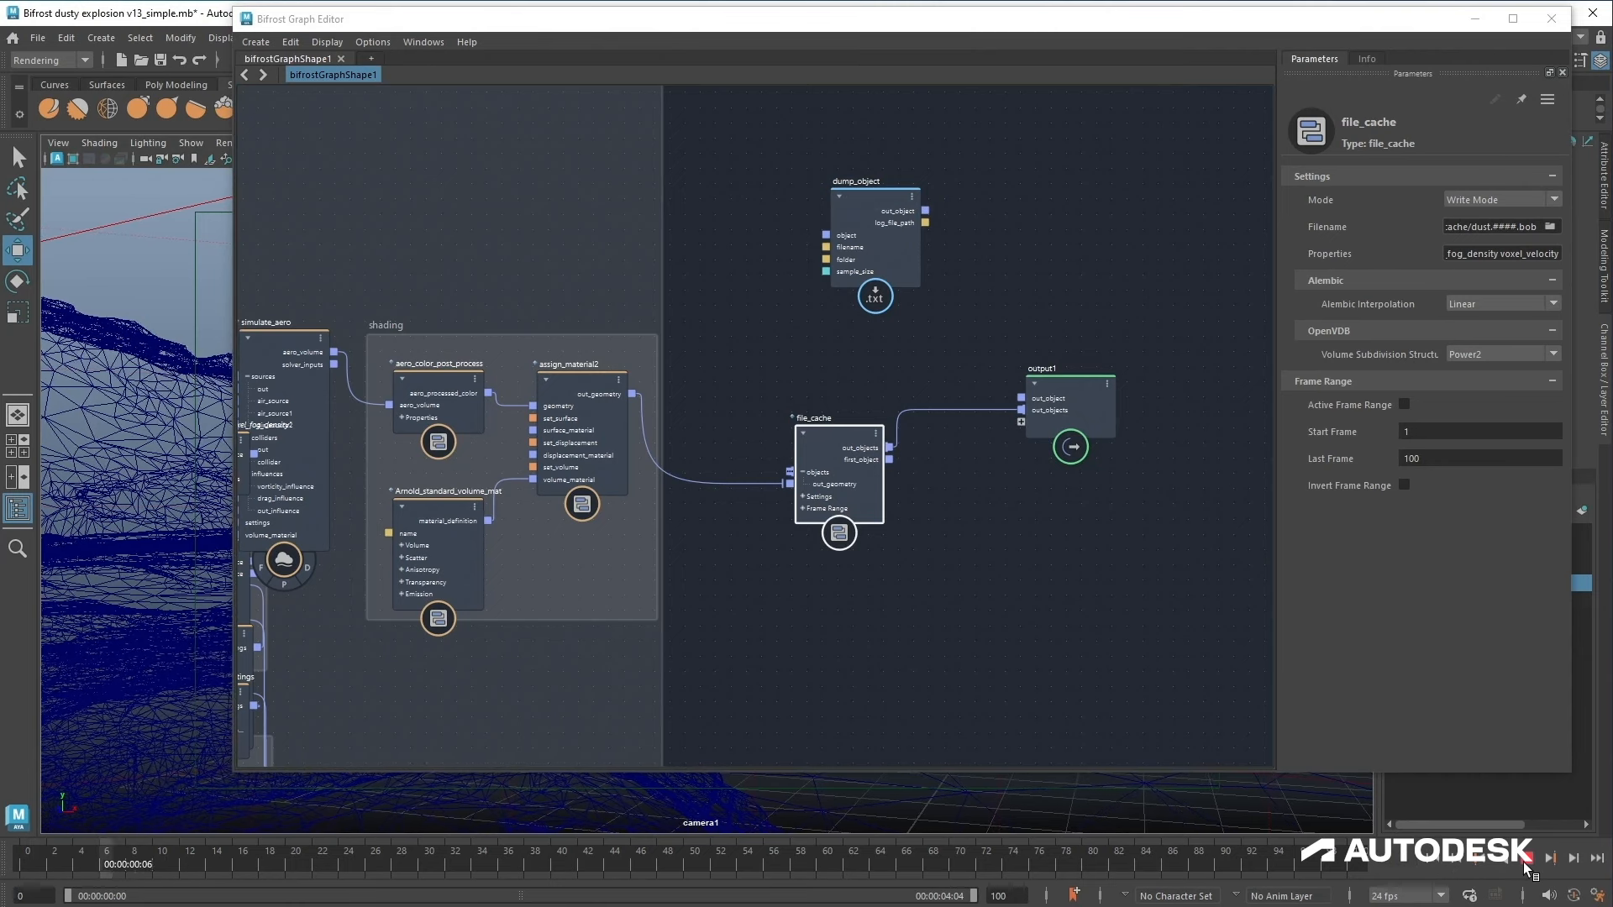
Step: Close the dump file and inspect the written dust .bob files in the project's cache folder
key("alt+Tab")
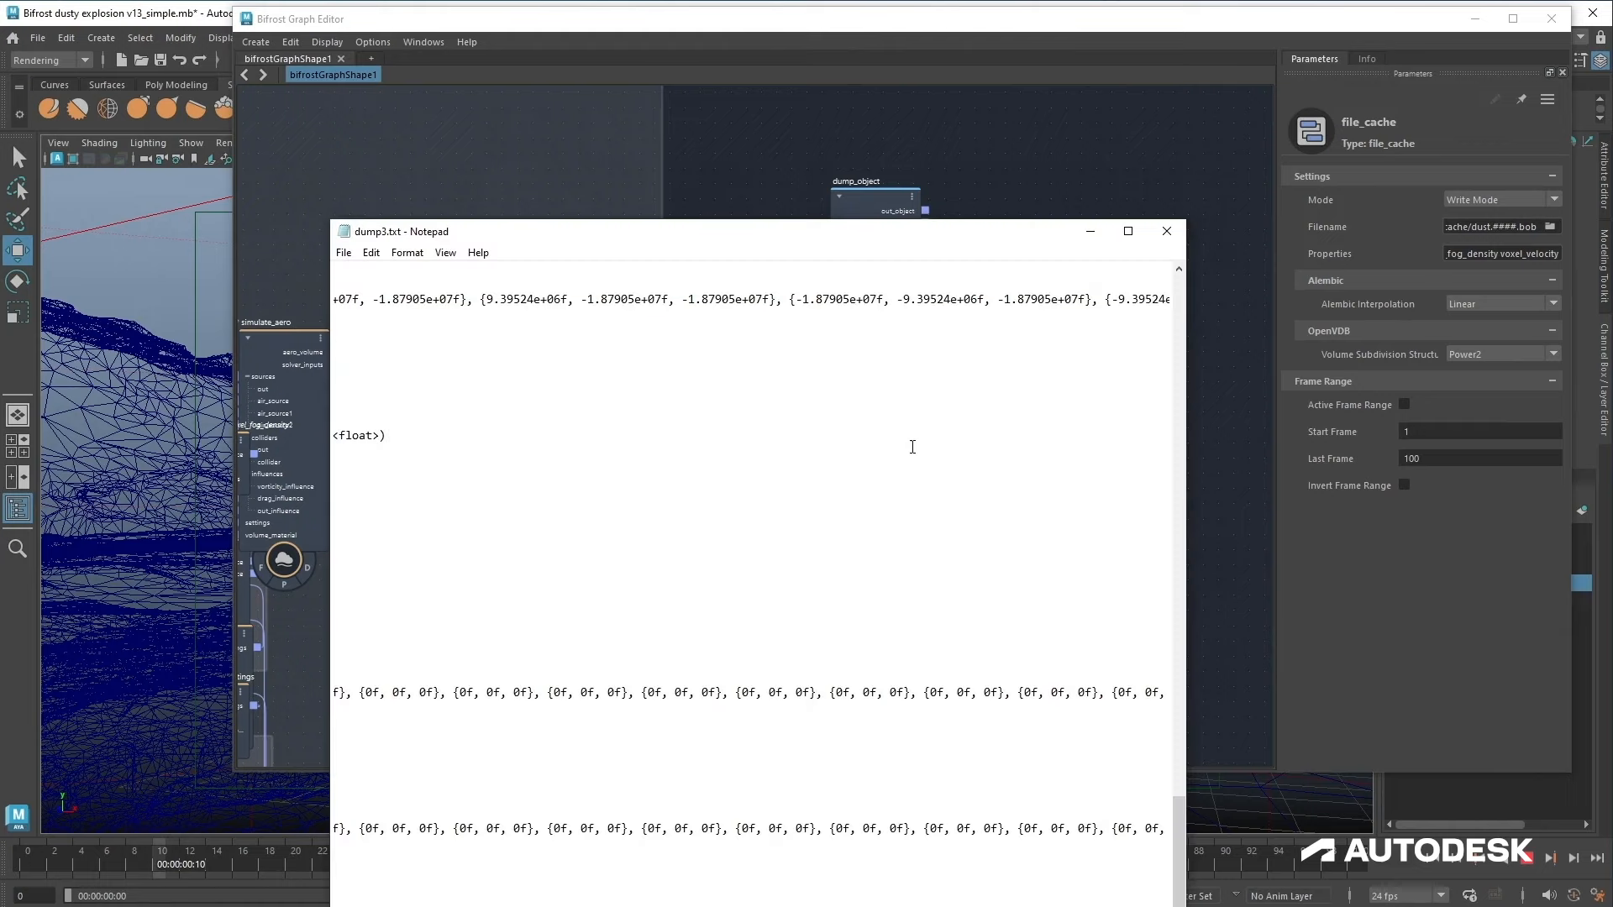
left_click(1166, 231)
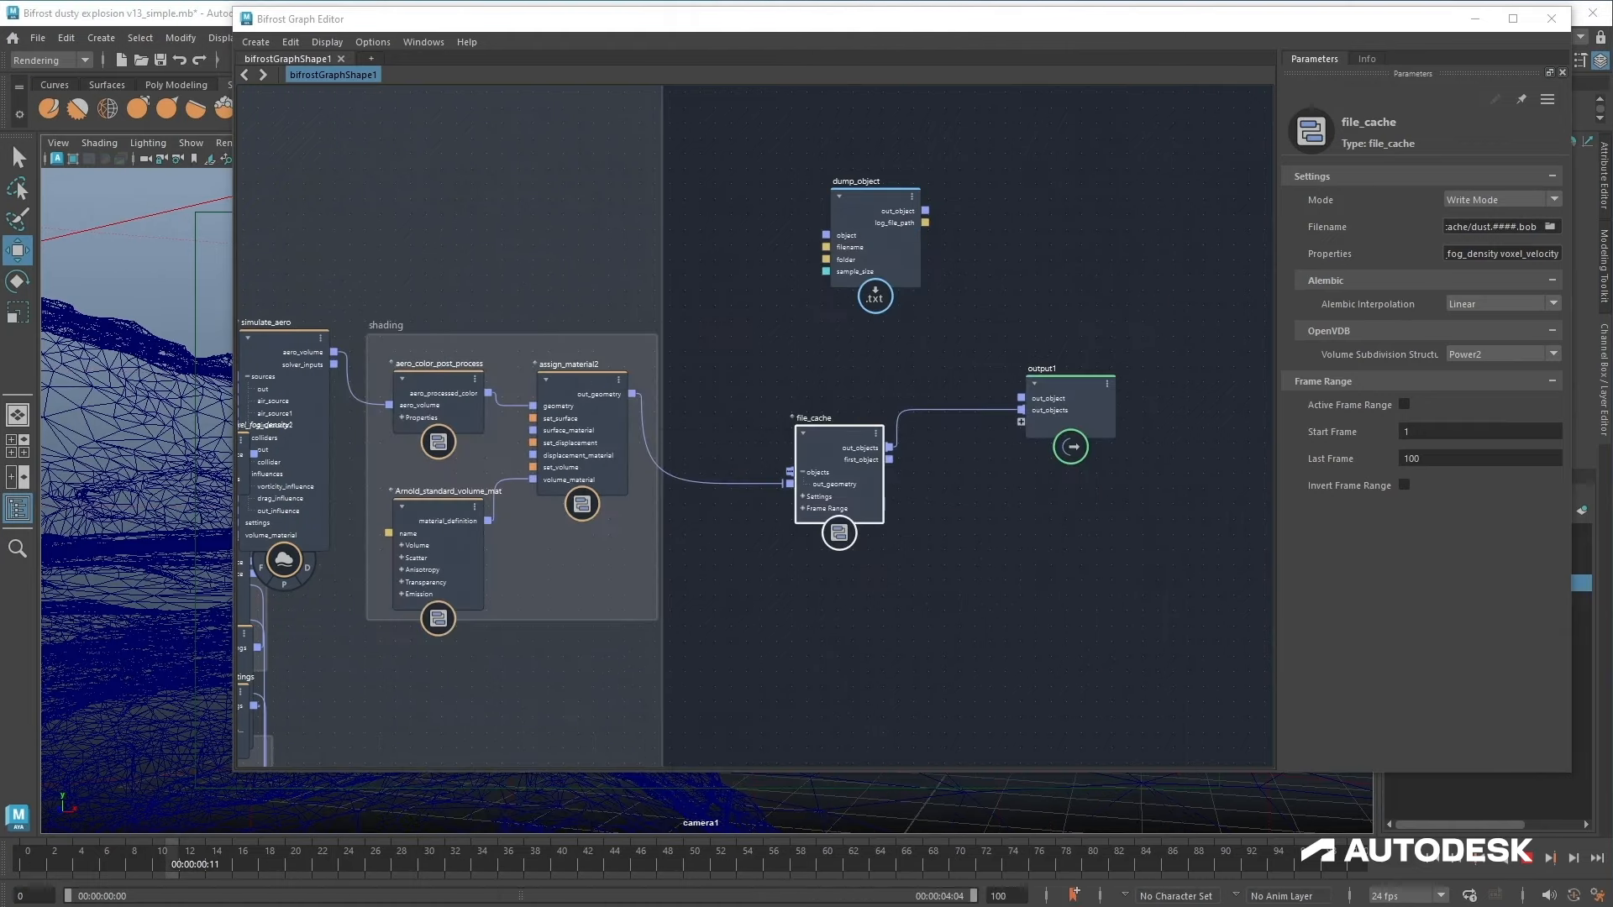
left_click(324, 887)
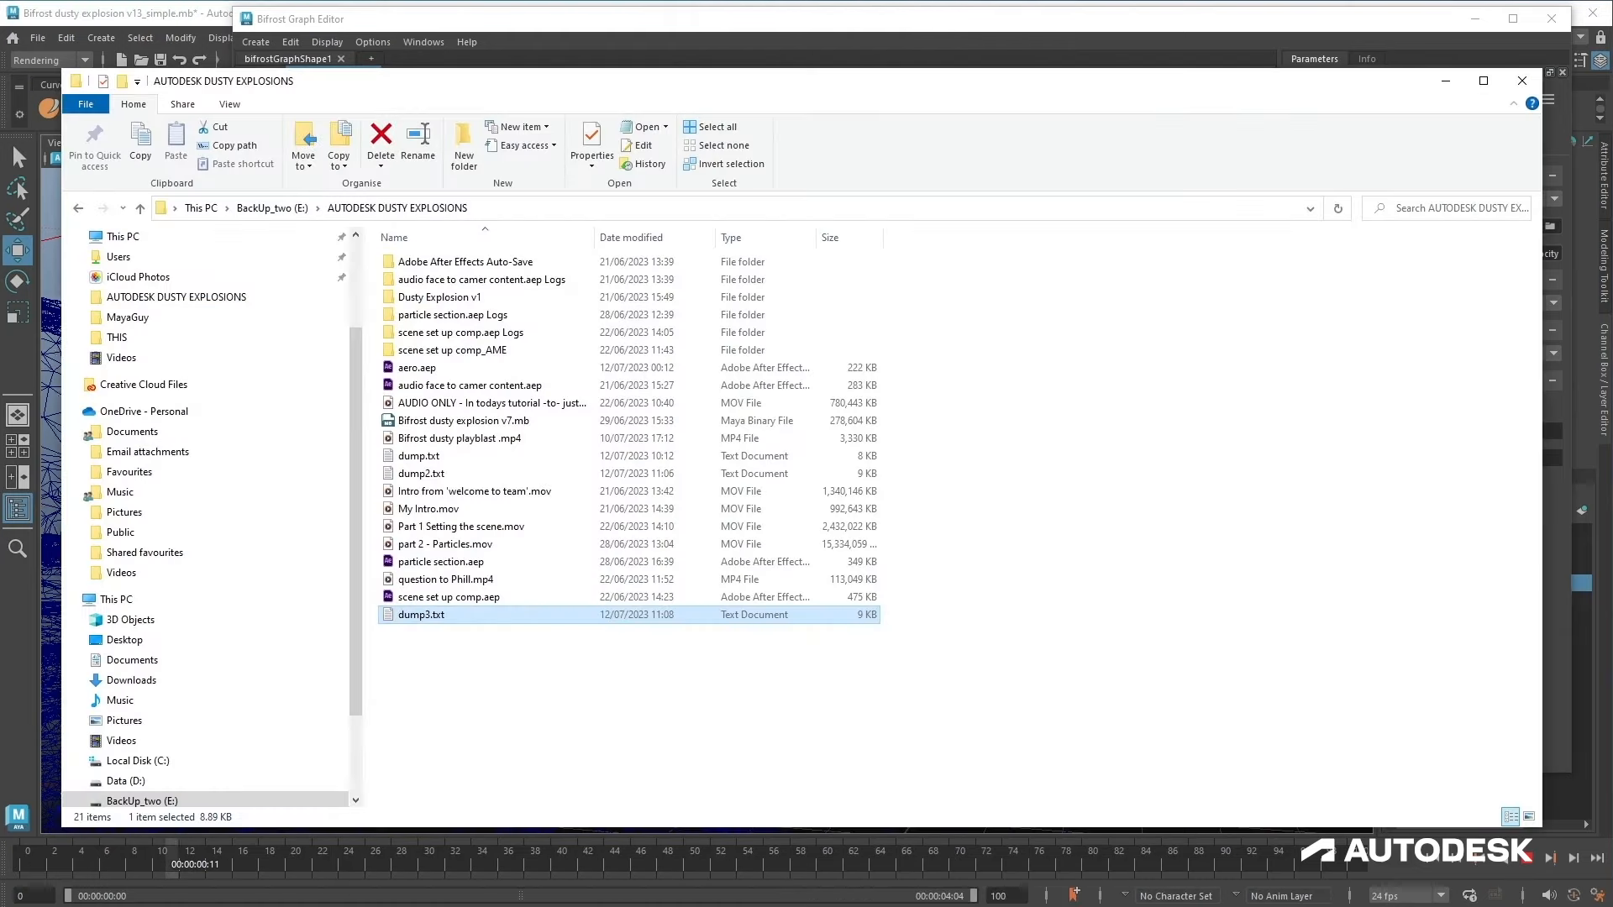
double_click(427, 301)
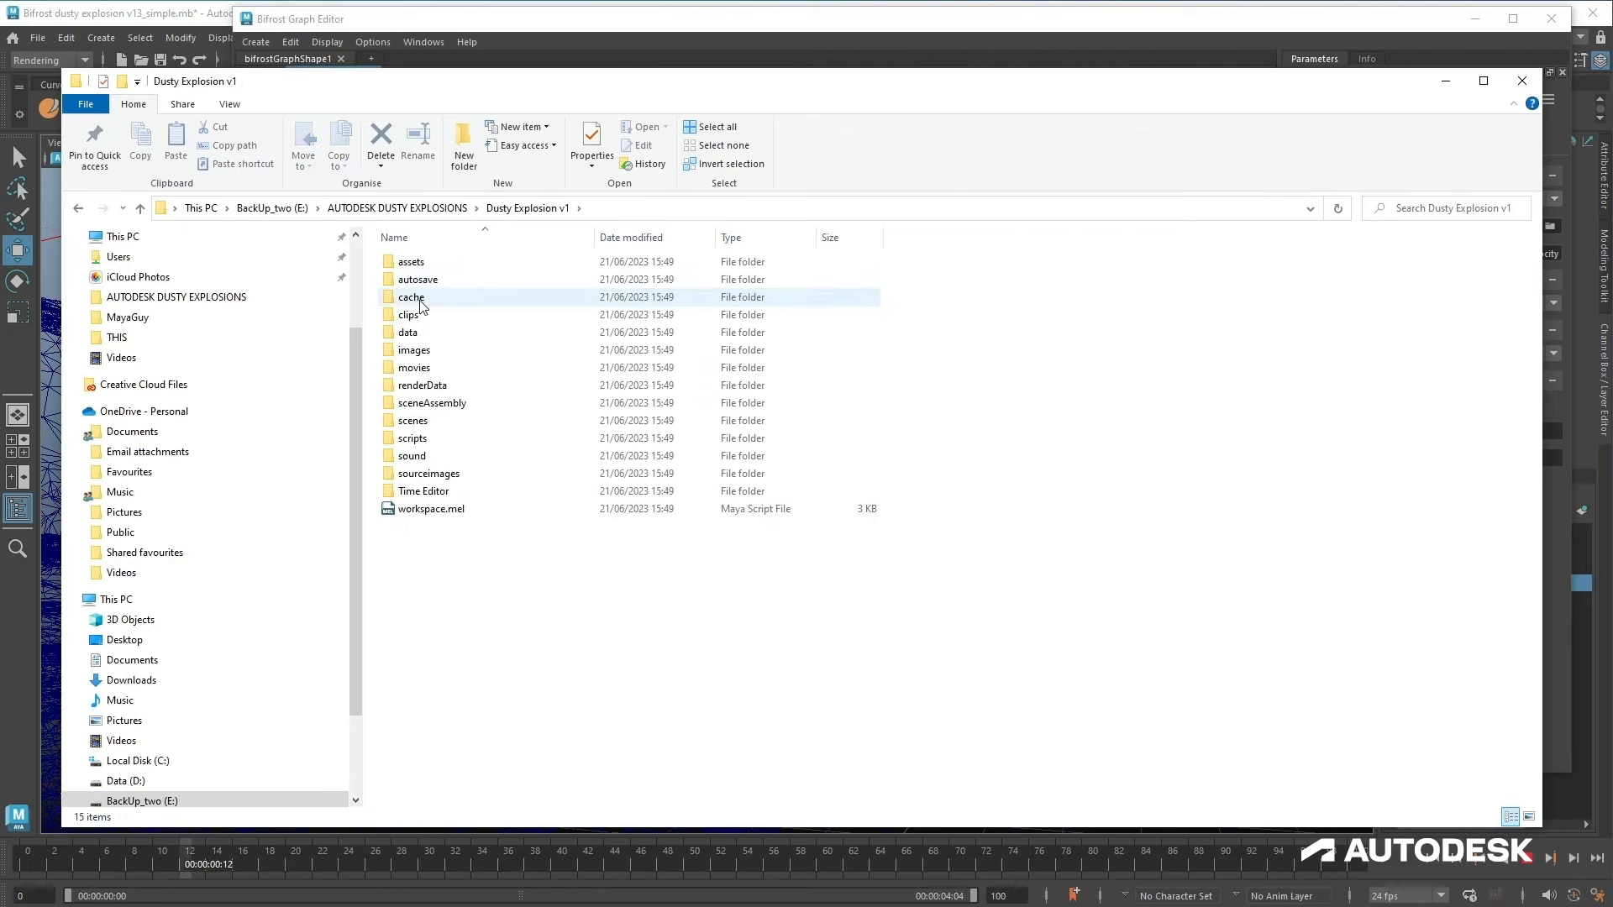
double_click(423, 298)
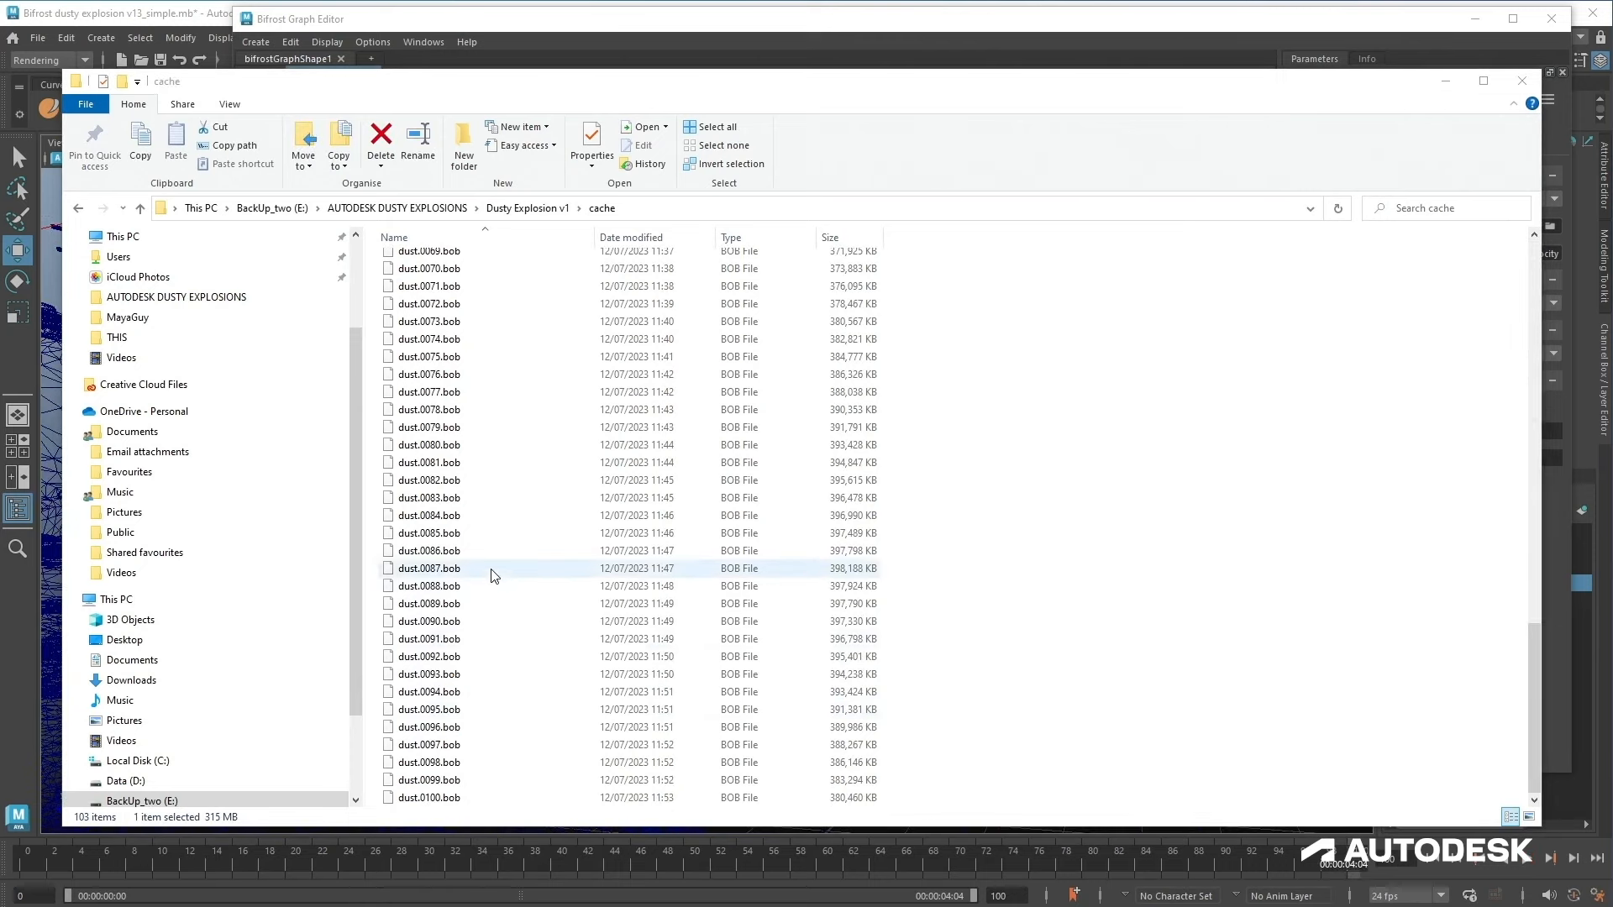
scroll(496, 574, "up", 6)
scroll(500, 573, "down", 6)
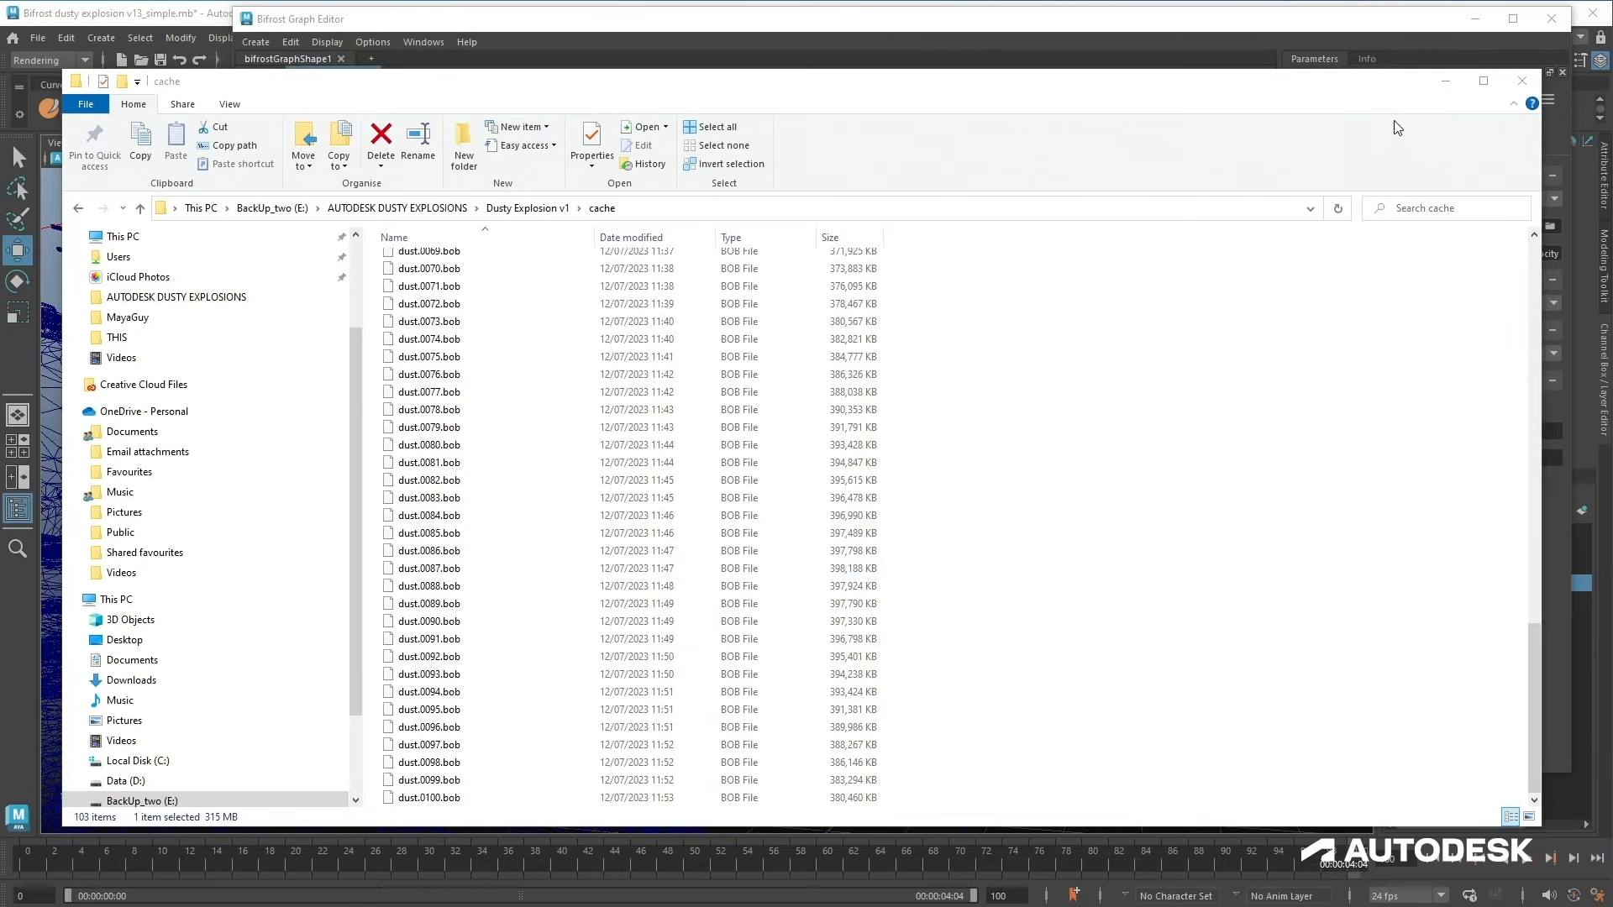
left_click(1445, 81)
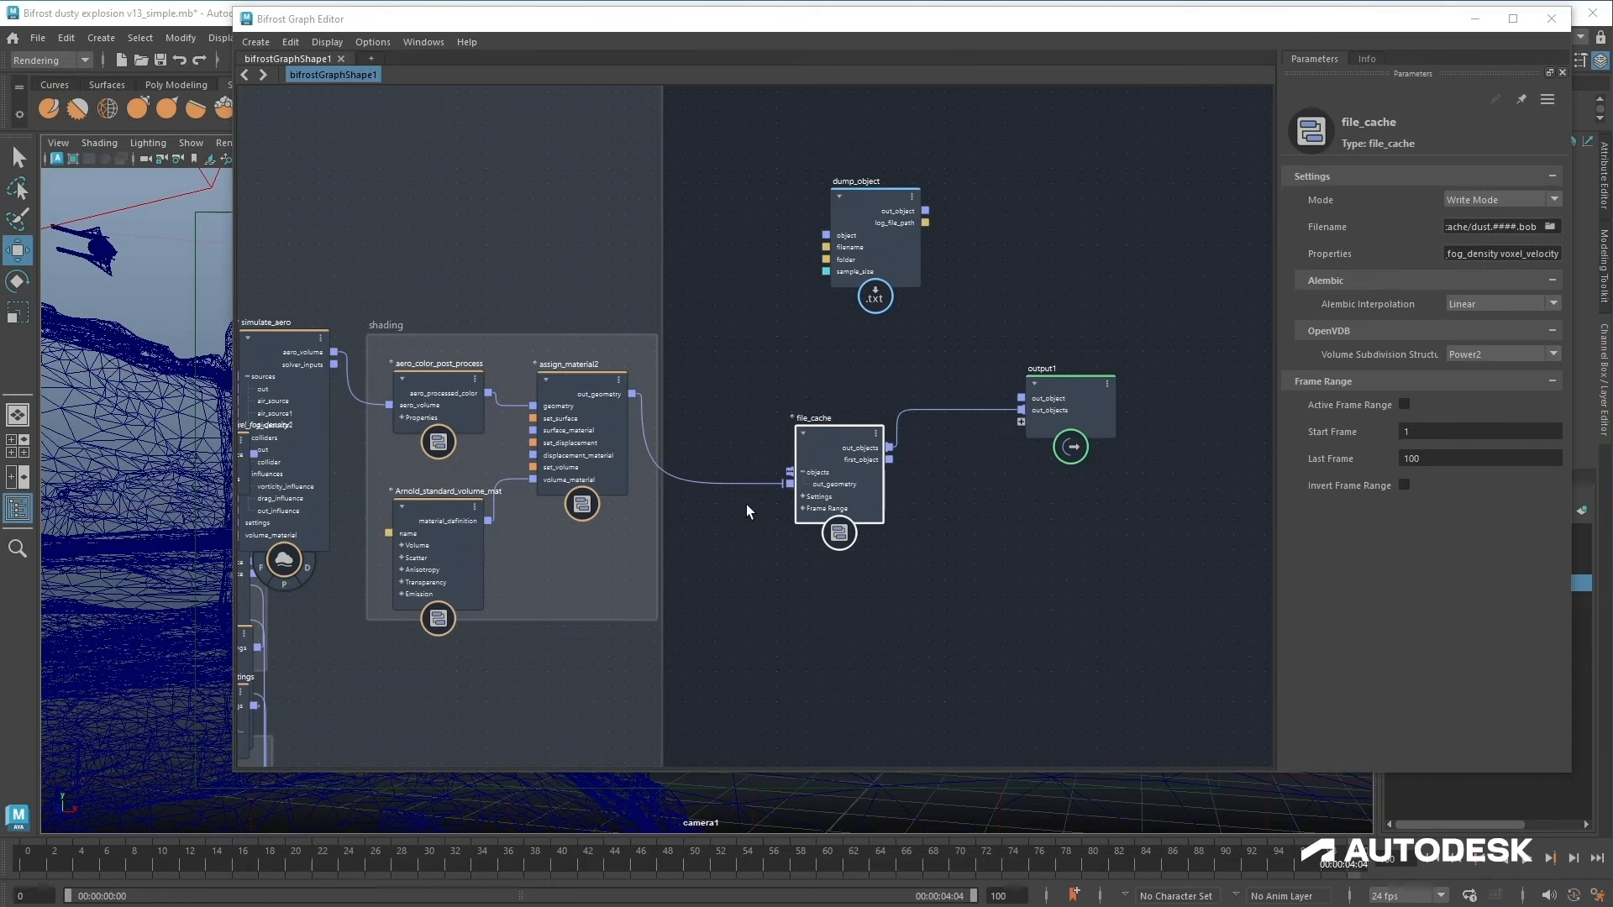
Step: Disconnect file_cache from assign_material2 and from output1, and move the file_cache node
left_click_drag(741, 514, 748, 353, "ctrl+alt+shift")
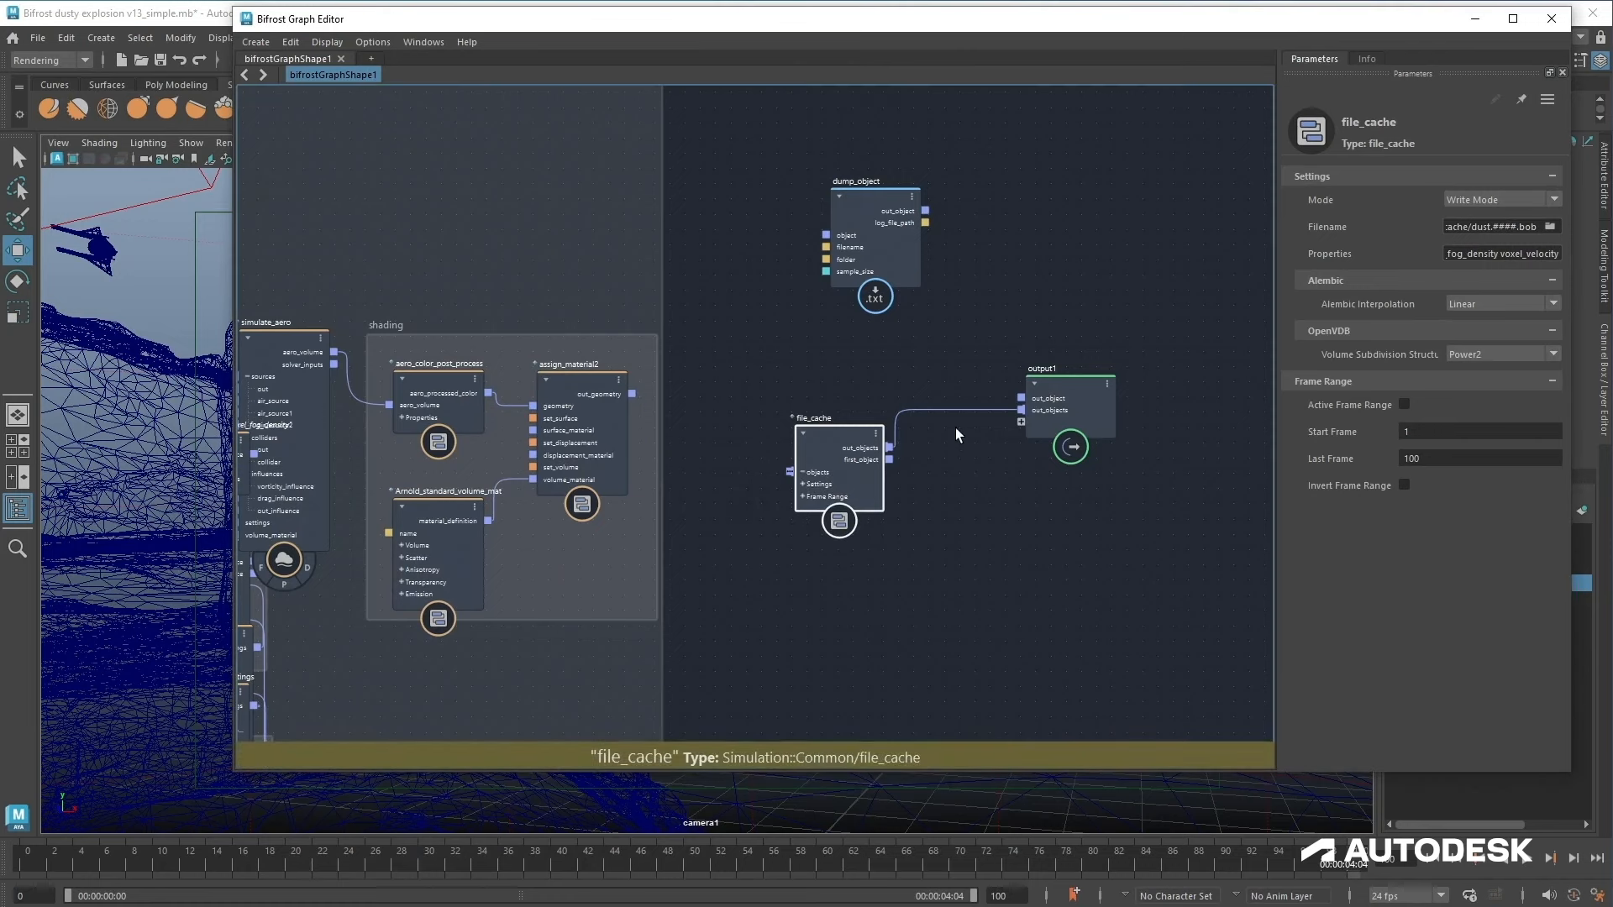
left_click_drag(959, 441, 994, 335, "ctrl+alt+shift")
left_click_drag(844, 435, 816, 421)
Step: Switch file_cache to Read Mode and reposition the file_cache and output1 nodes
left_click(1457, 204)
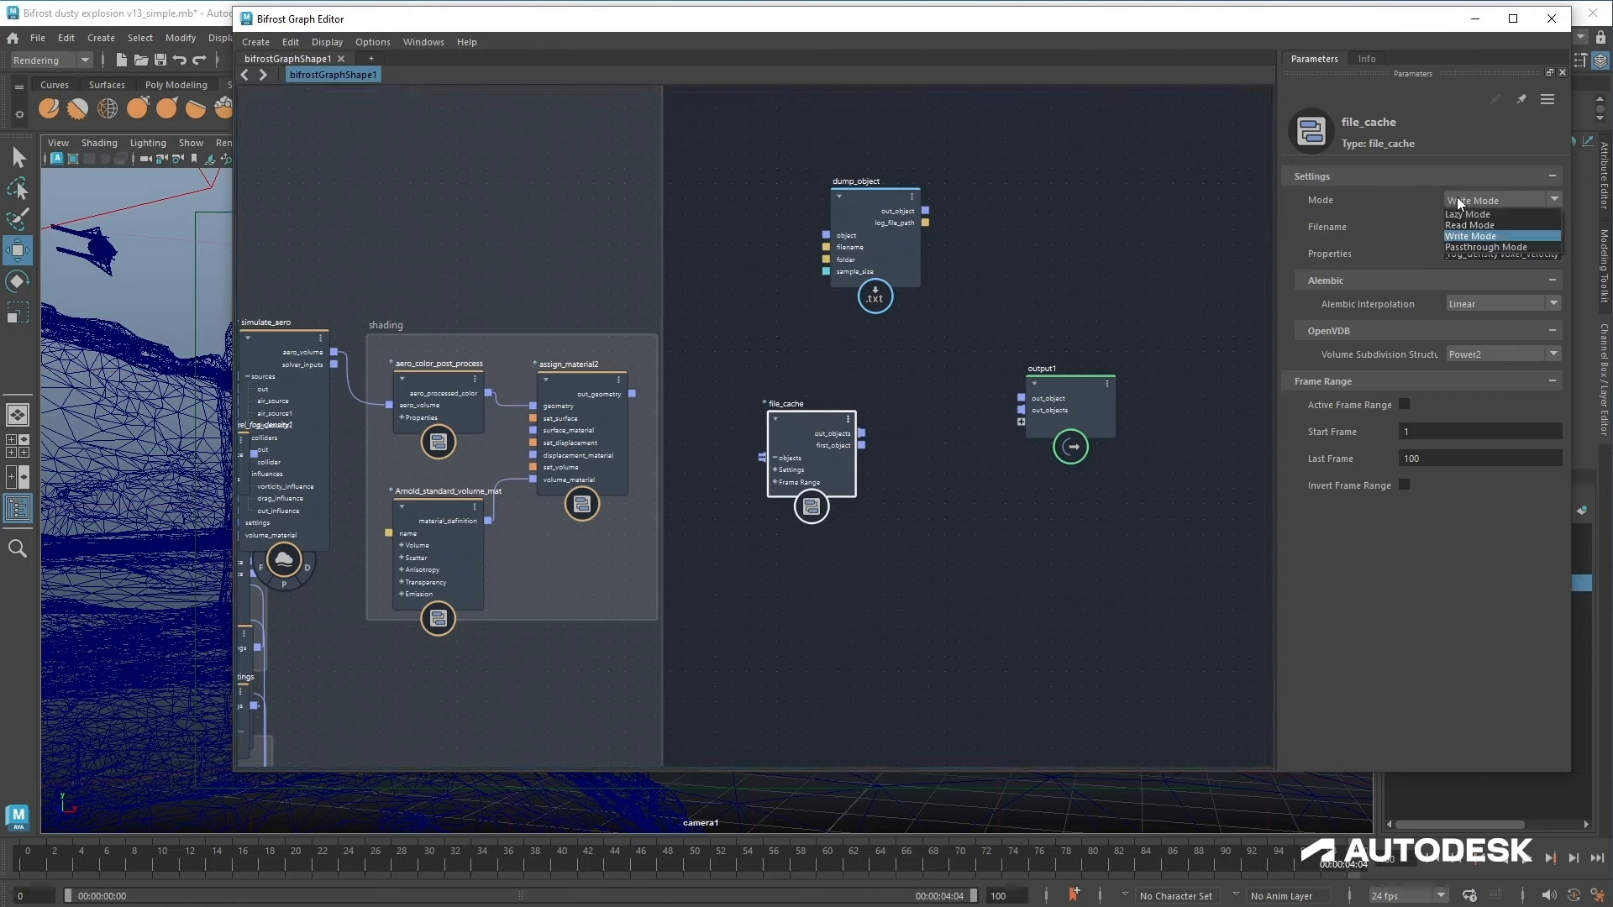
left_click(1462, 224)
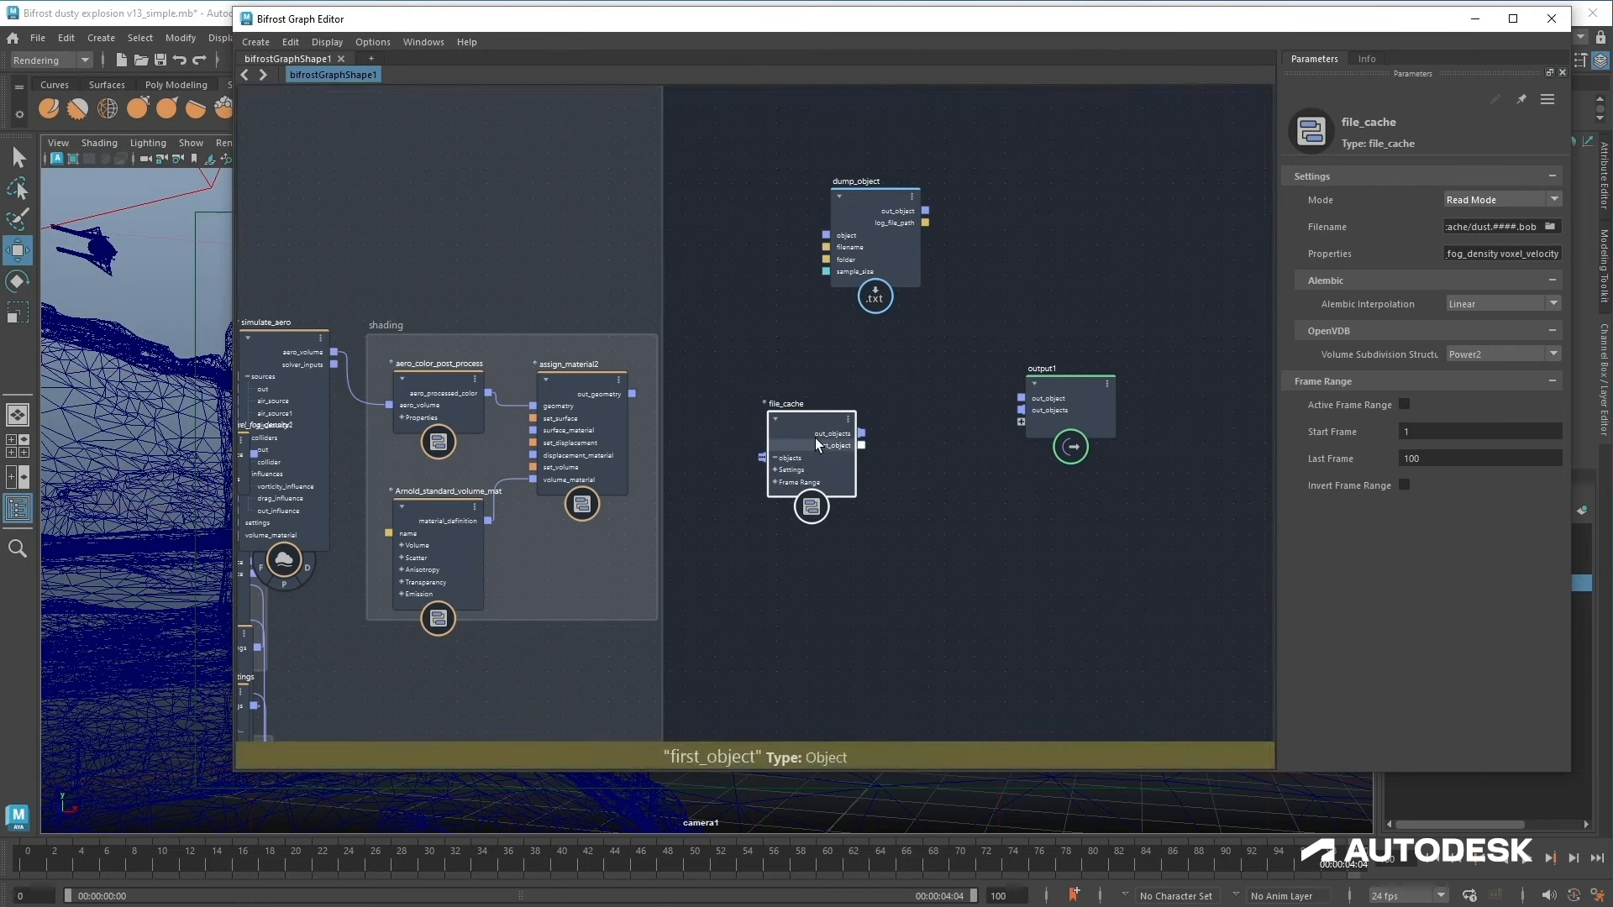
left_click_drag(817, 438, 810, 415)
left_click_drag(1064, 412, 1125, 382)
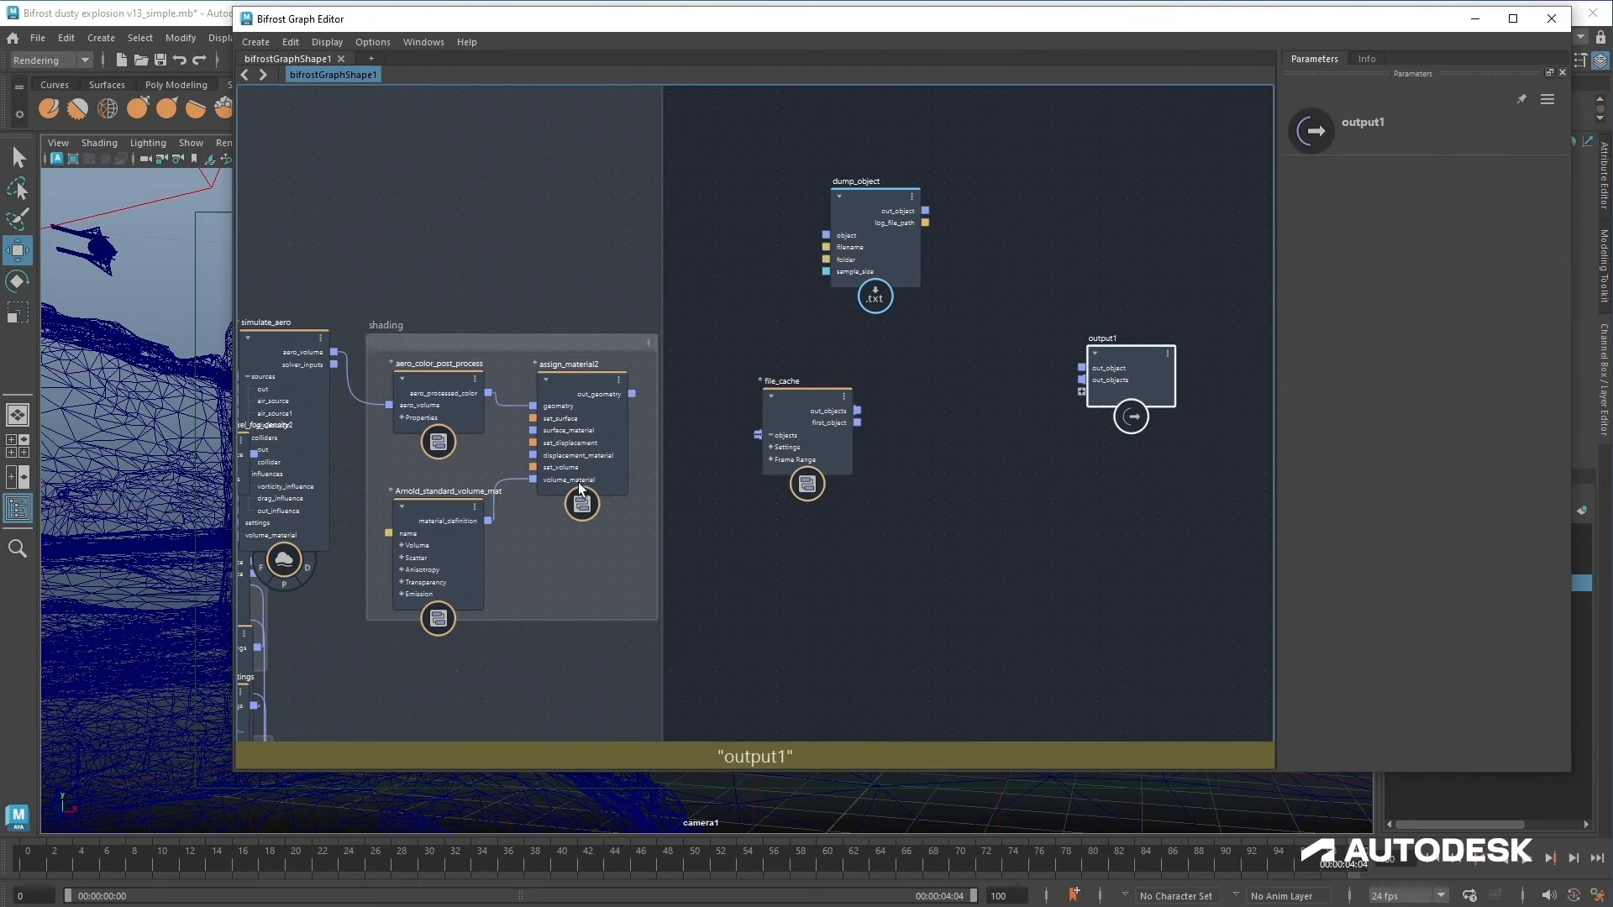
Step: Paste a copy of the assign_material and Arnold volume material nodes and connect file_cache's output into assign_material3's geometry
left_click(586, 402)
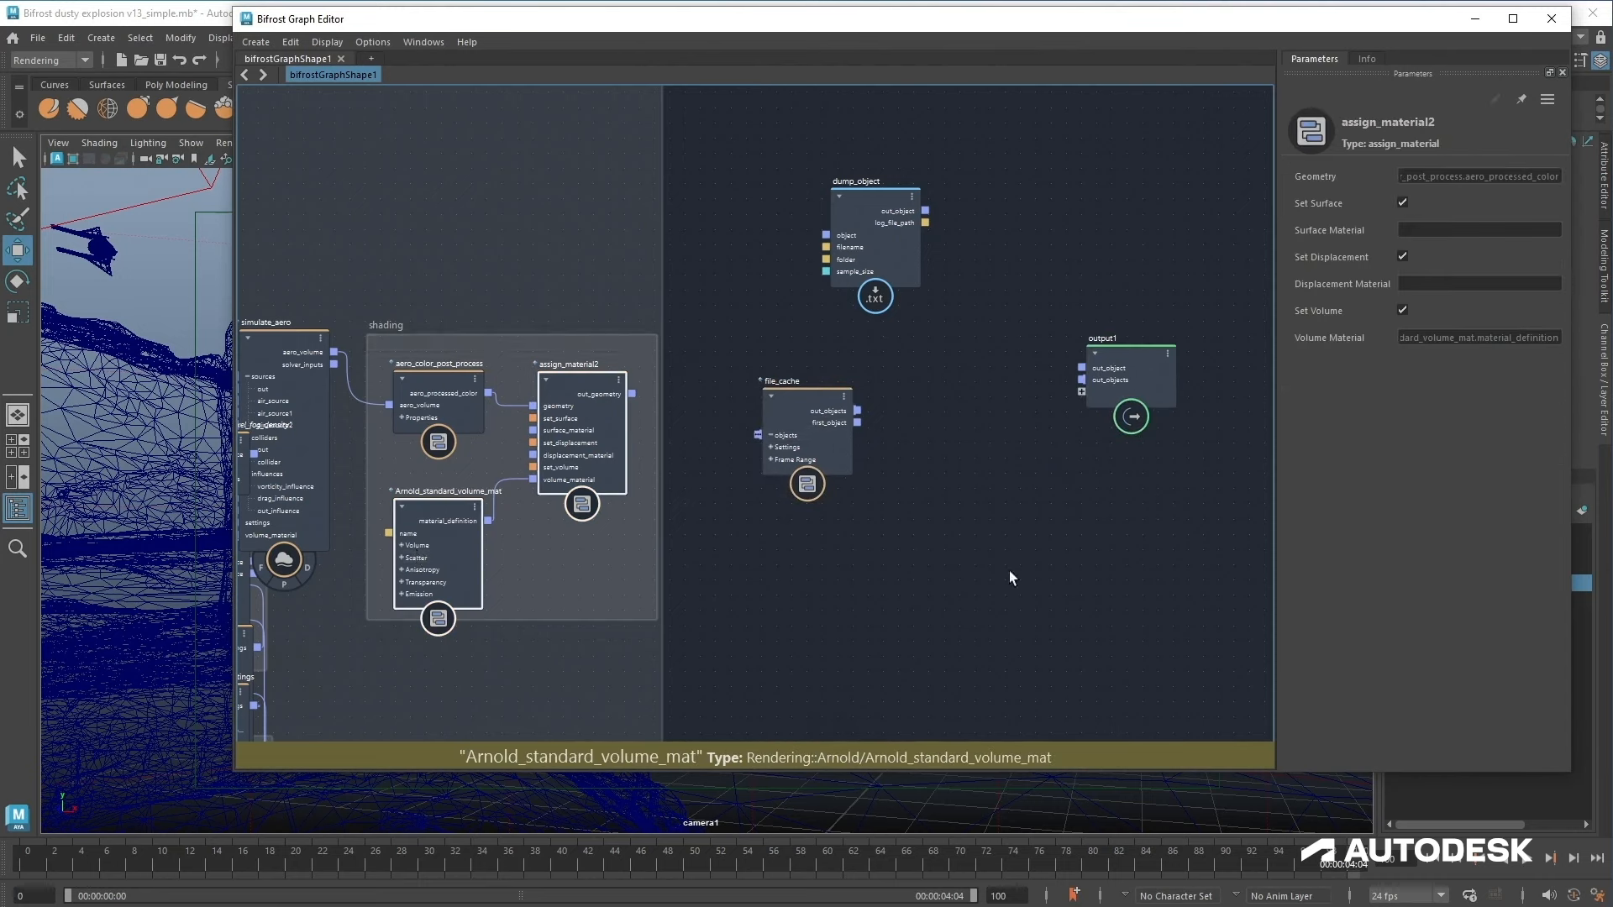
key("ctrl+v")
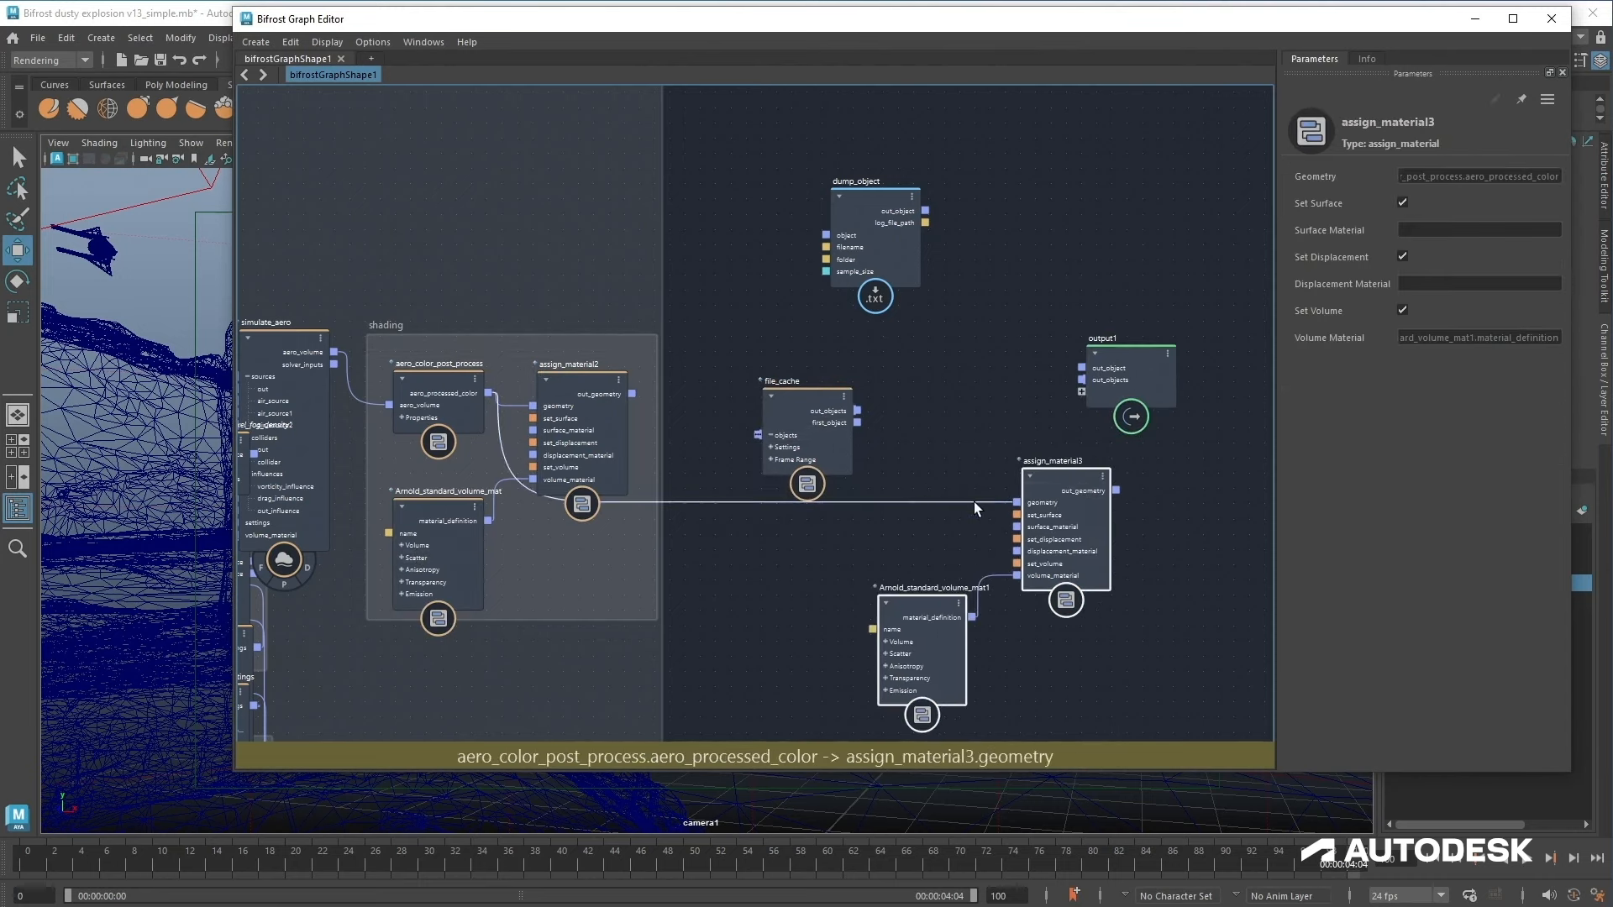
left_click(837, 441)
left_click_drag(837, 441, 1042, 506)
Step: Connect assign_material3's out_geometry to output1 and tidy the node positions
left_click_drag(1121, 383, 1198, 386)
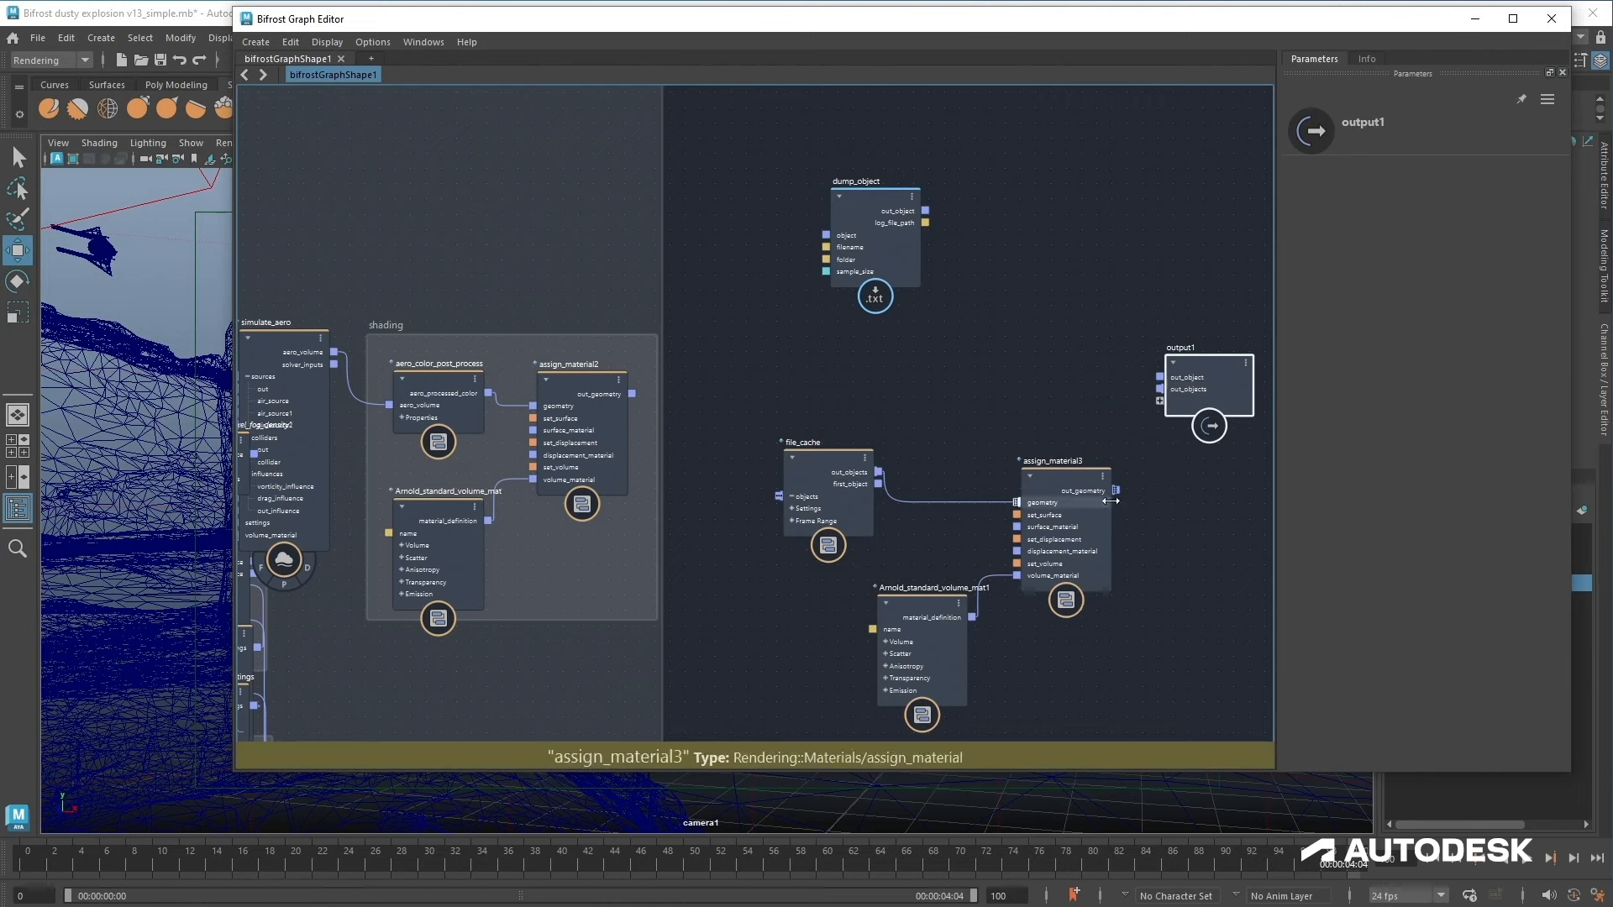
left_click_drag(1117, 491, 1183, 405)
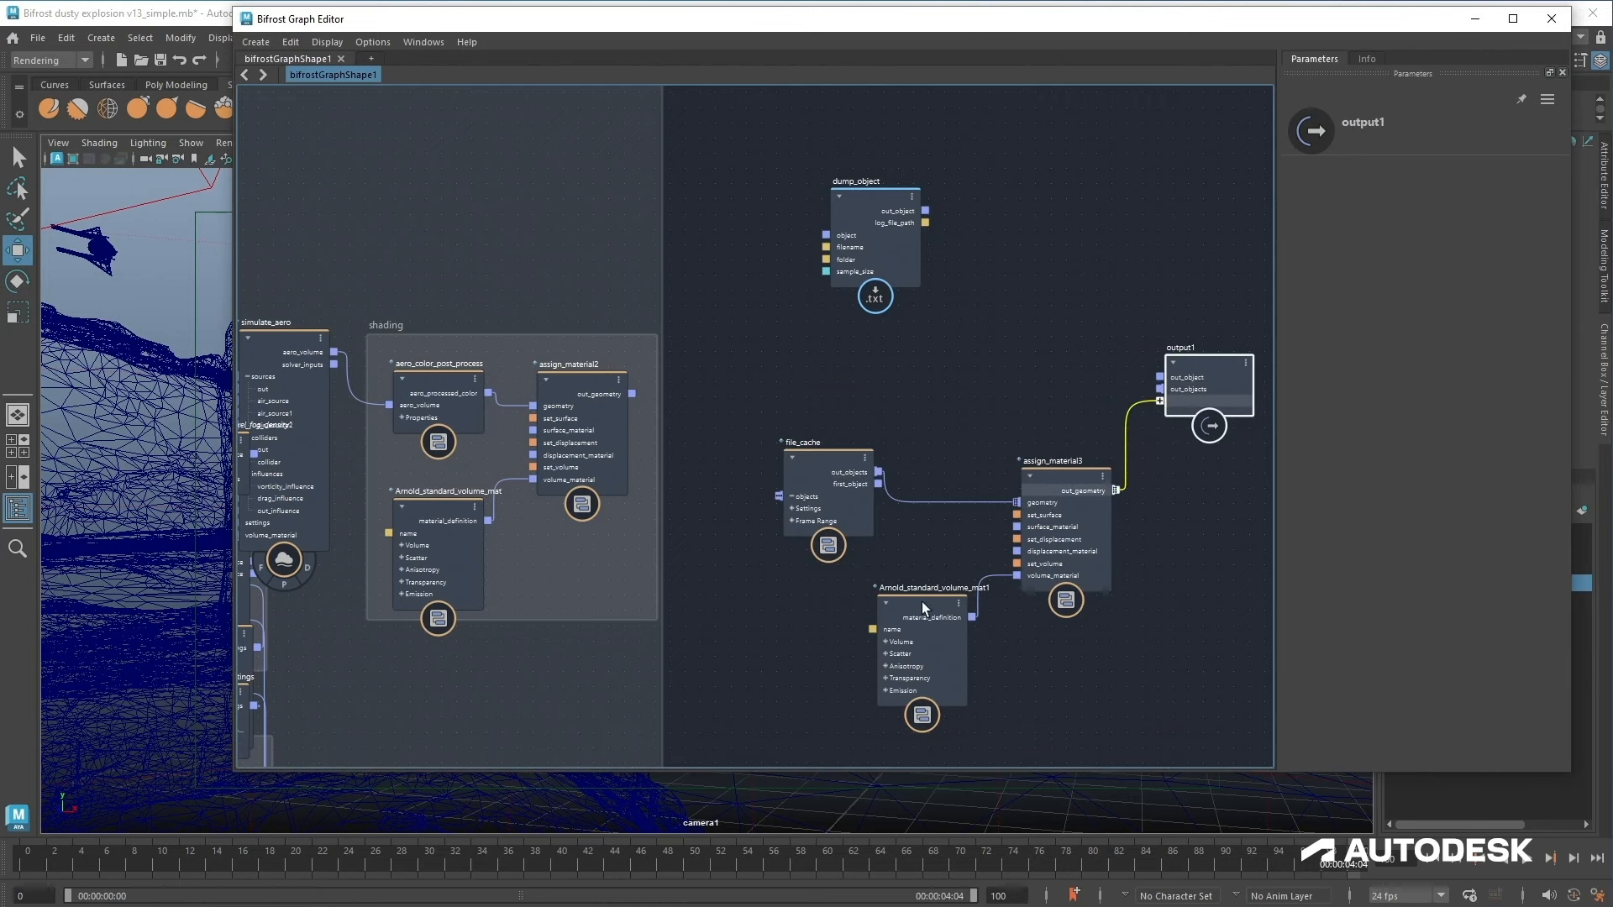
left_click_drag(914, 628, 925, 605)
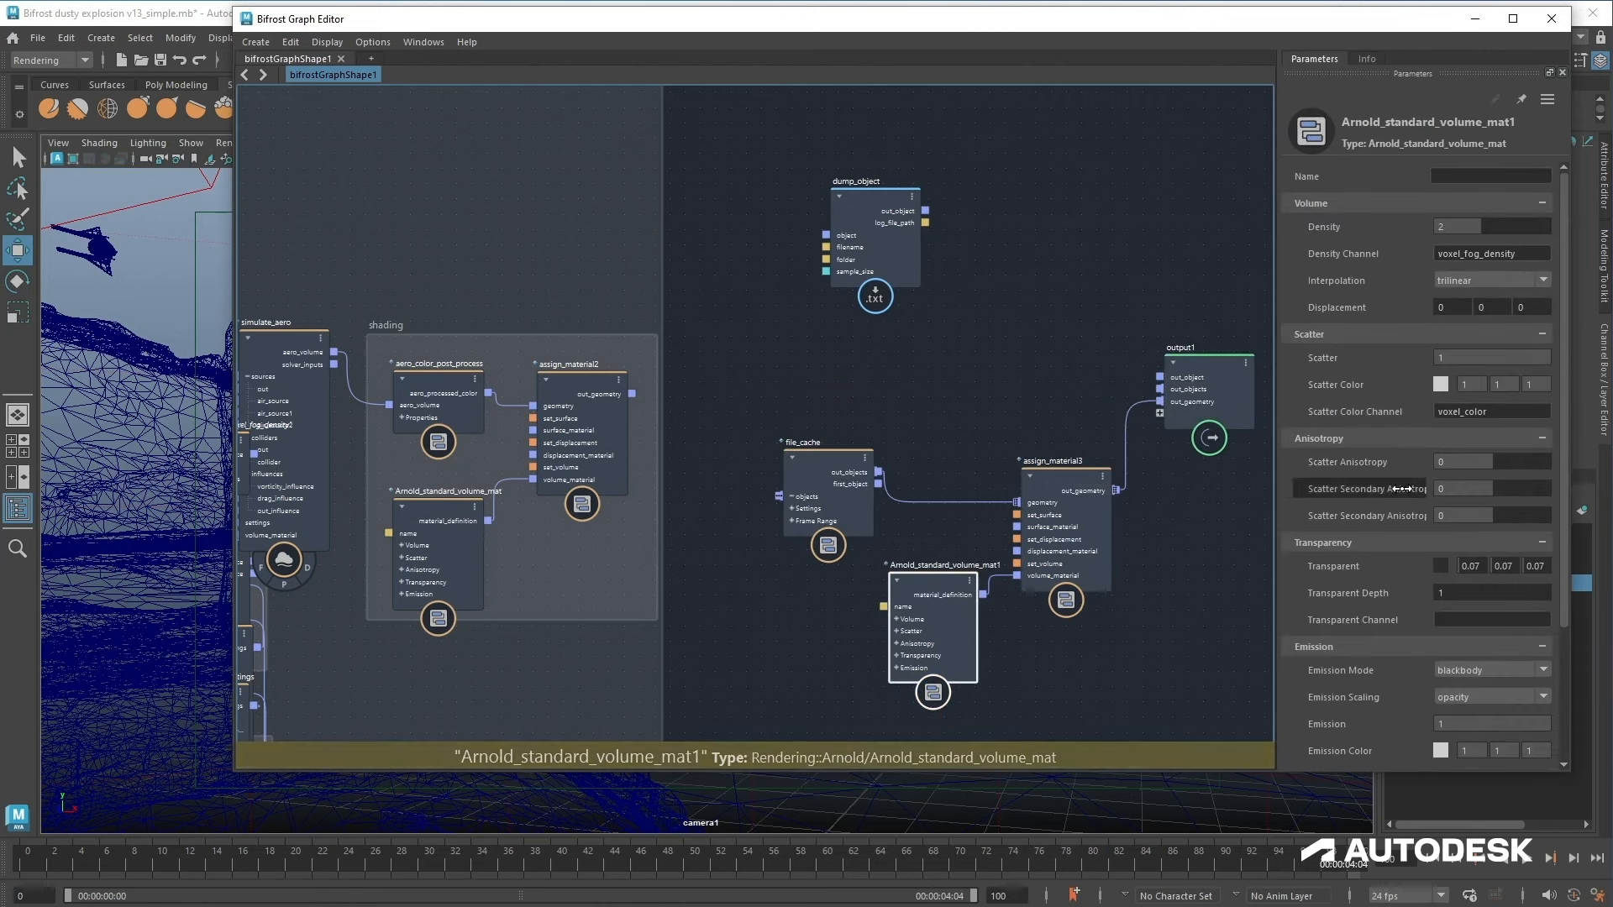
left_click_drag(1496, 413, 1292, 425)
left_click(847, 486)
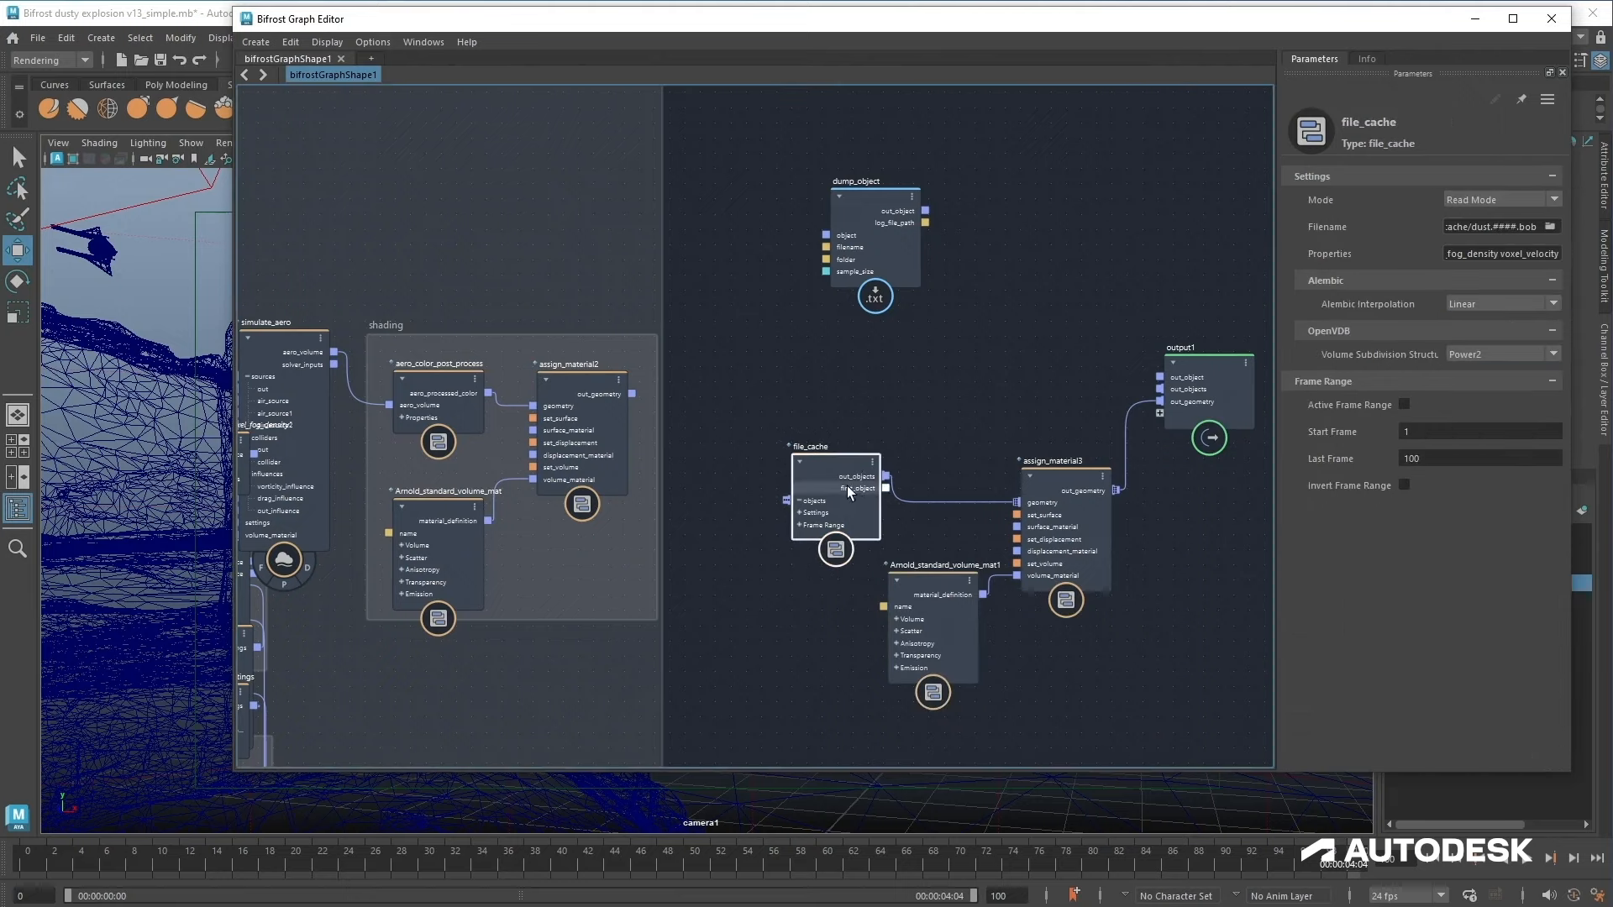
Step: Dock the Bifrost Graph Editor beneath the viewport and resize the split between them
left_click_drag(991, 21, 828, 835)
middle_click_drag(823, 700, 799, 569, "alt")
left_click_drag(548, 703, 582, 692)
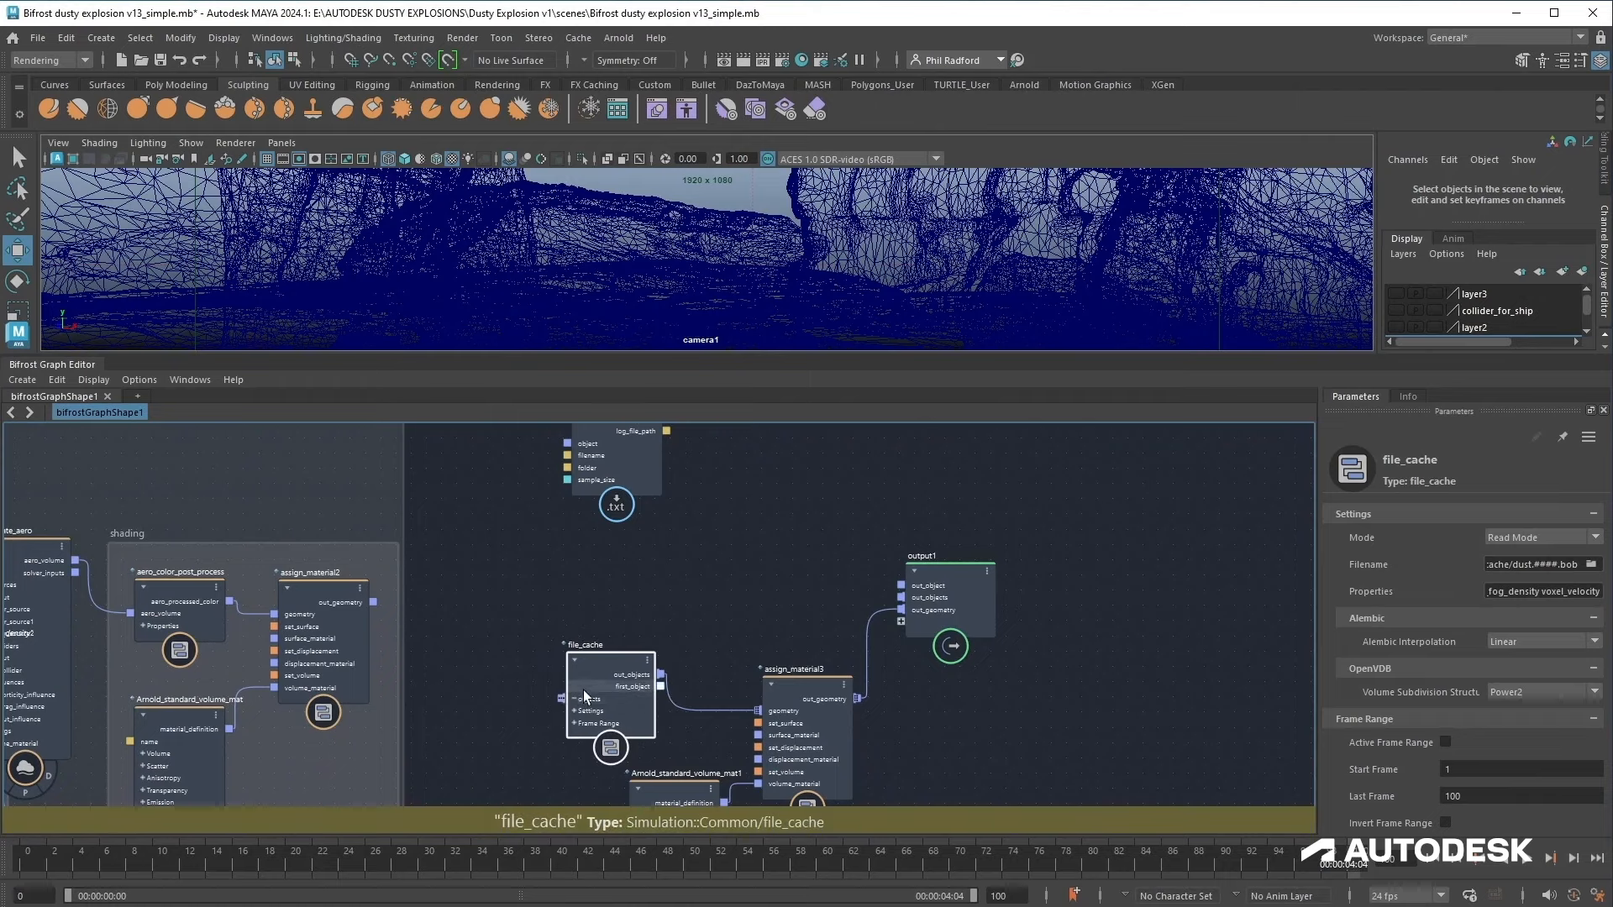
left_click_drag(1095, 353, 1104, 564)
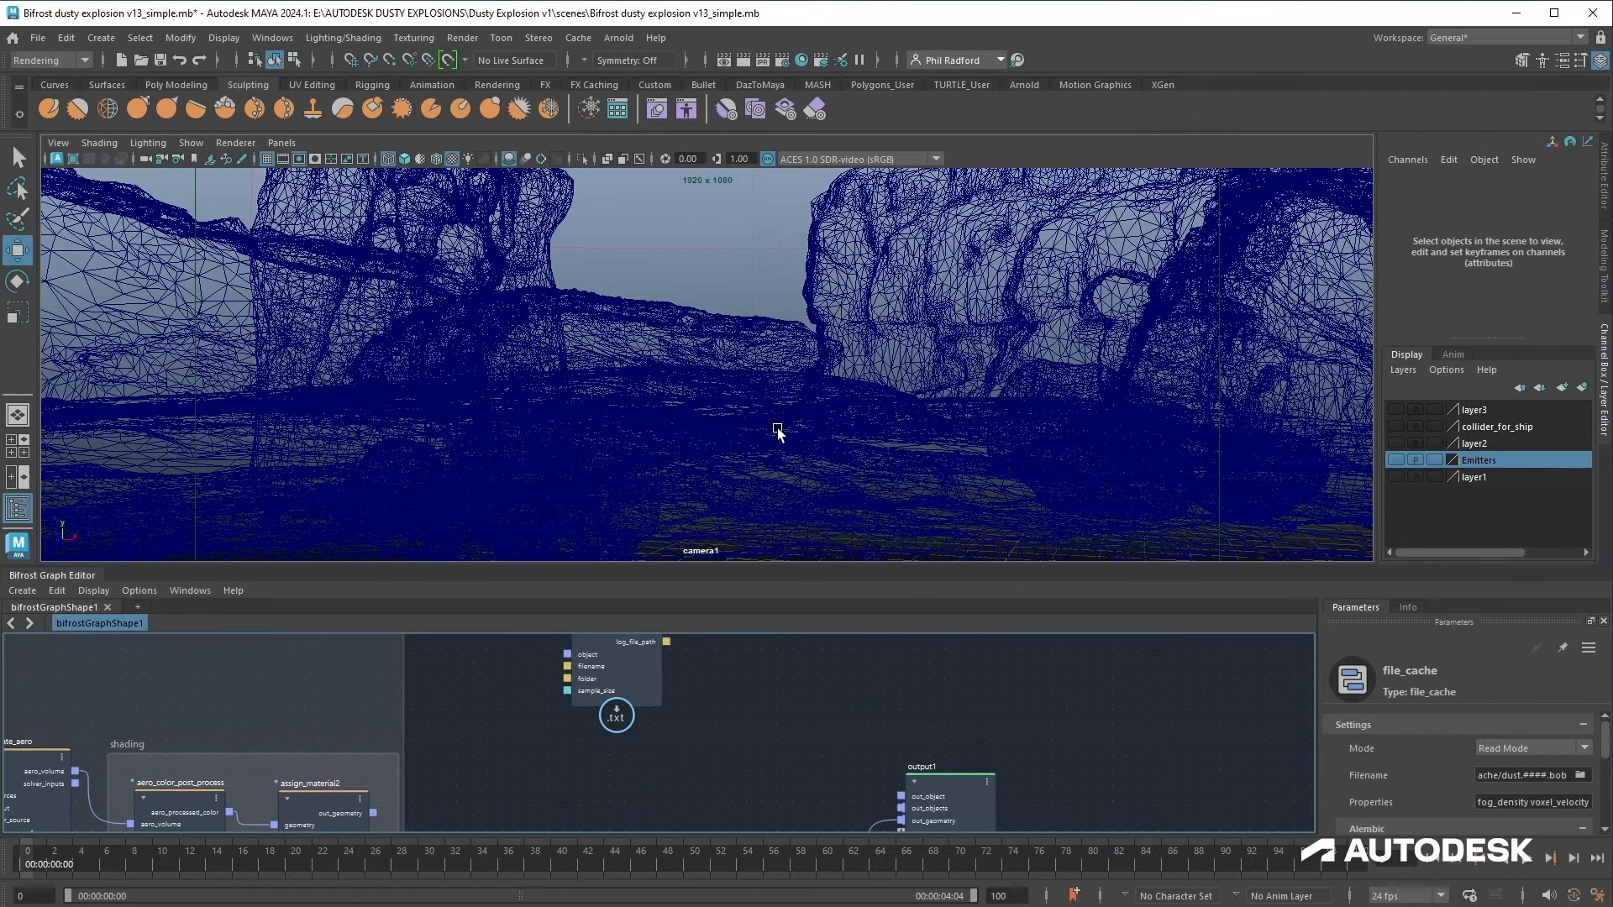
Step: Switch the viewport to textured shading and scrub the timeline to preview the cached dust explosion
key("6")
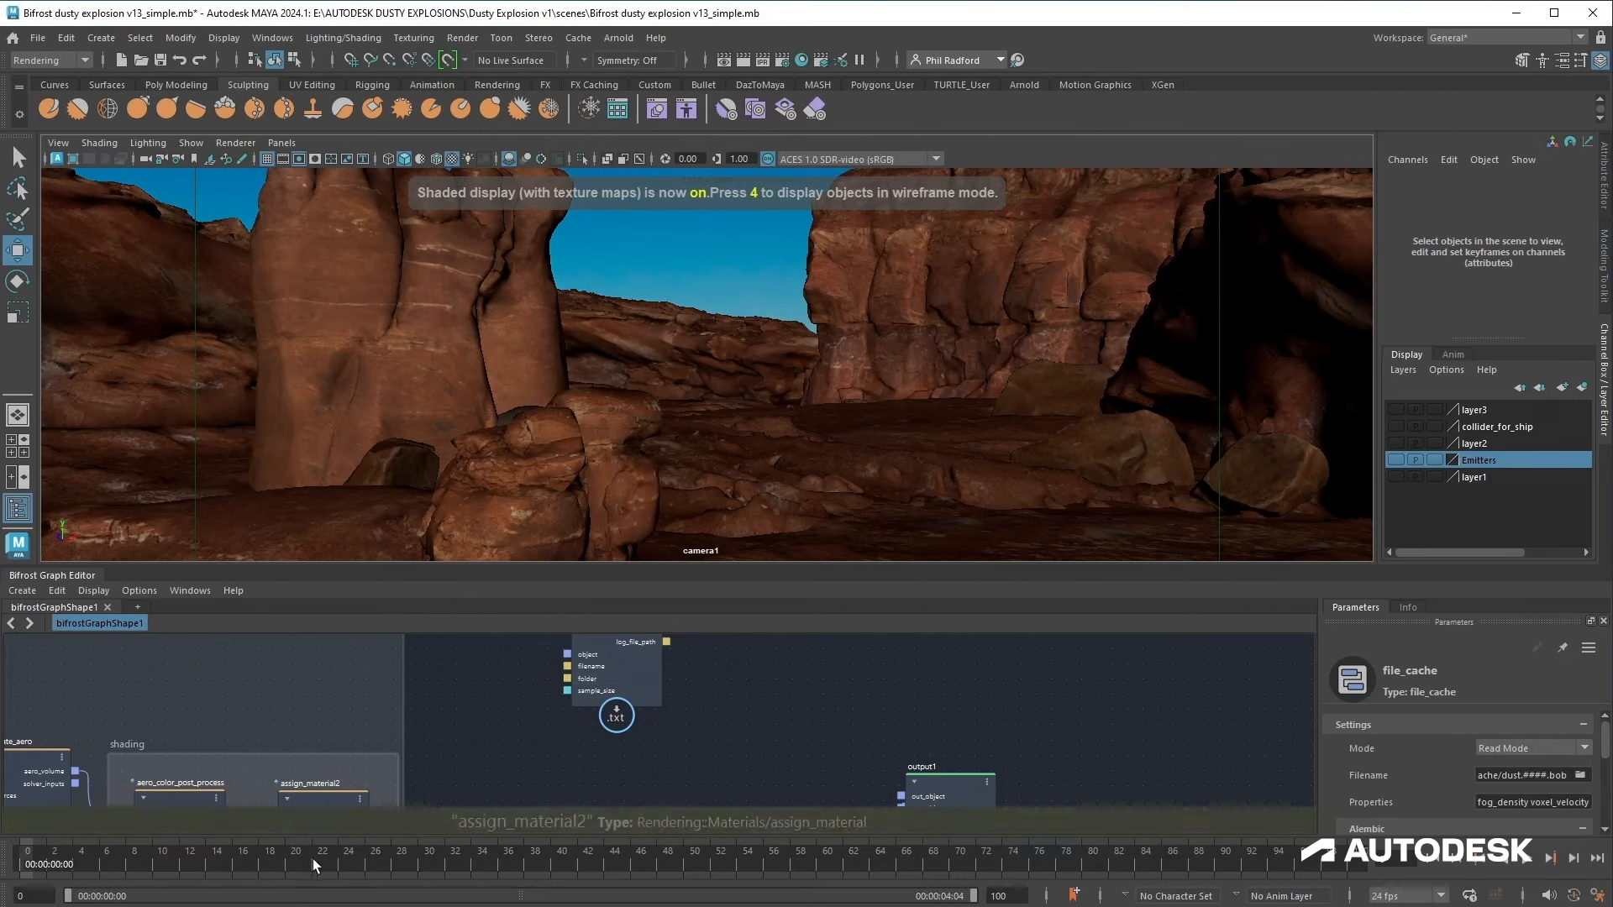
left_click(315, 859)
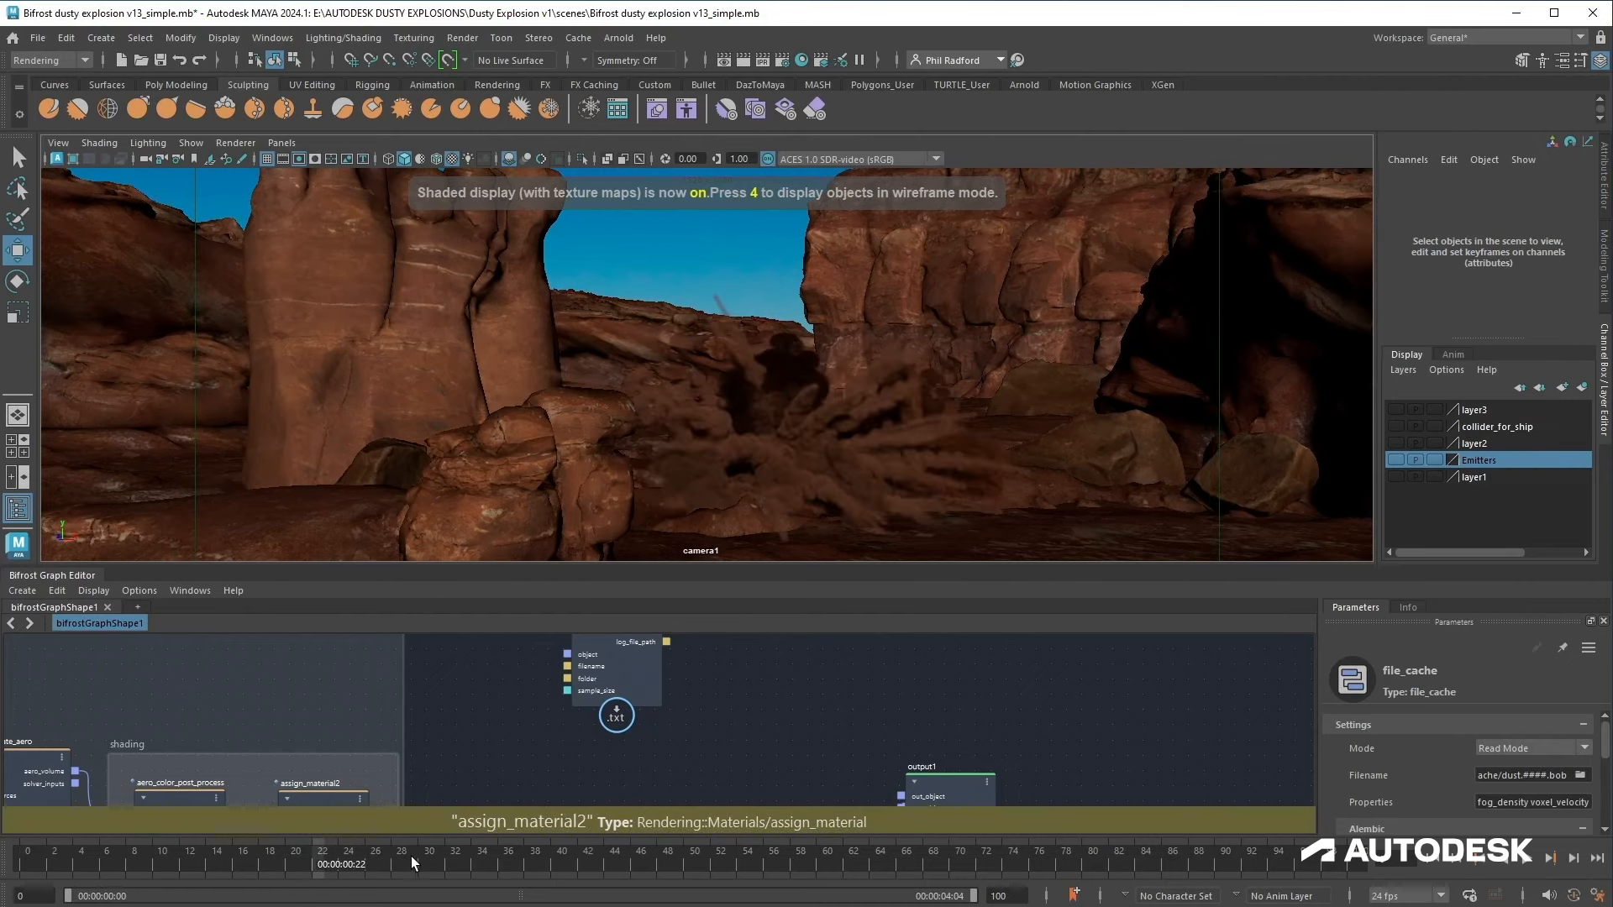
left_click(413, 855)
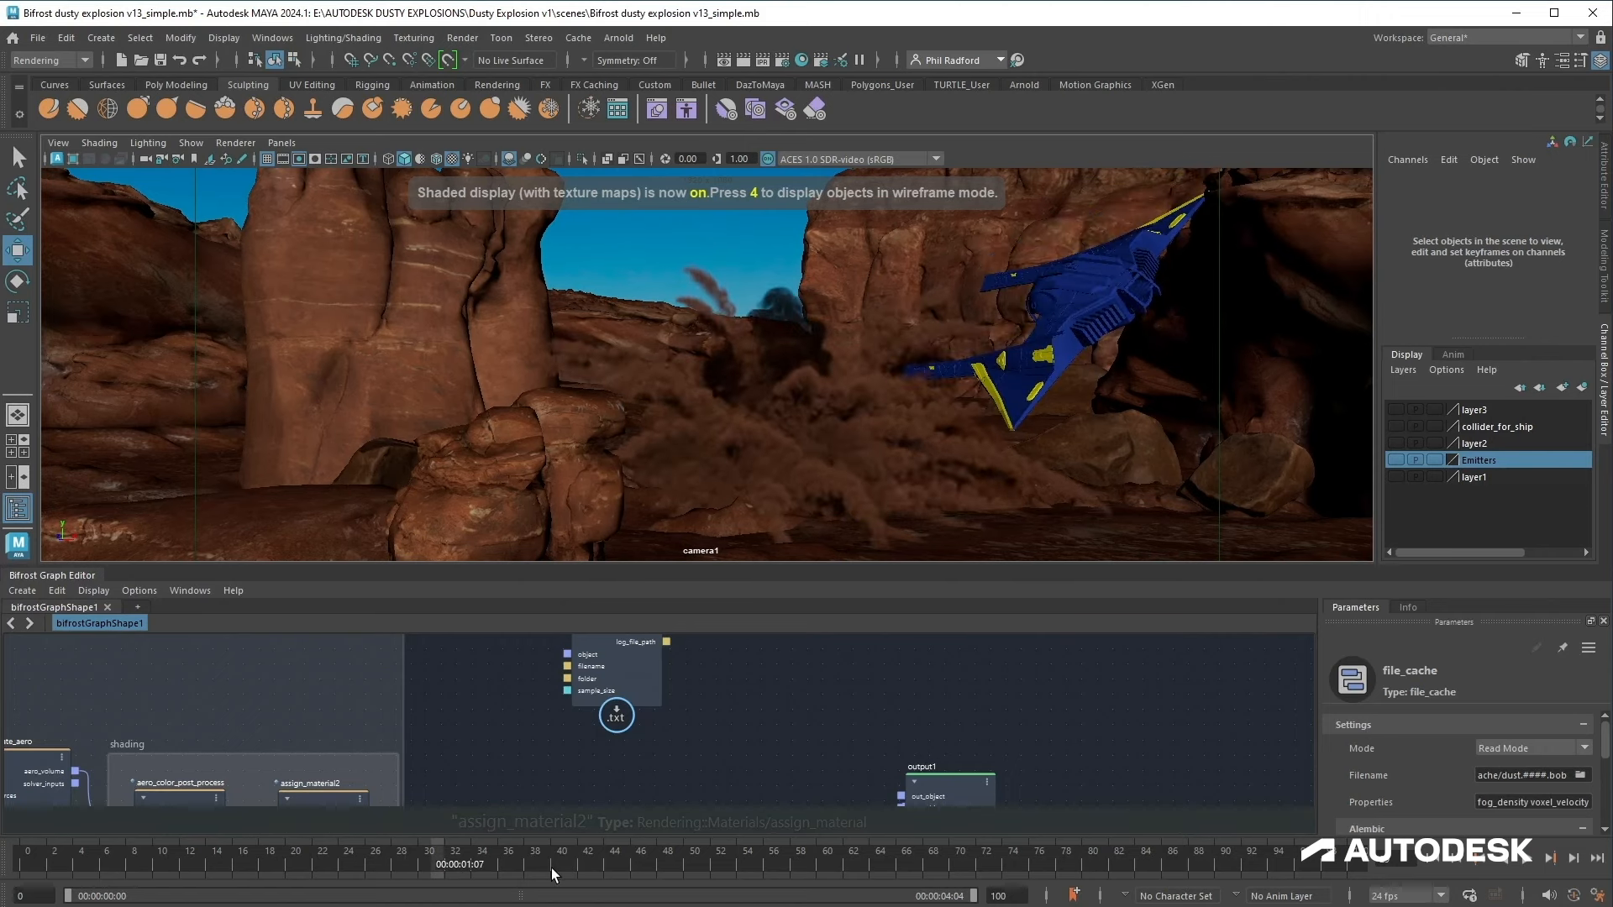
Step: Turn on all-lights shading and play the cached dust explosion from the first frame
left_click(573, 874)
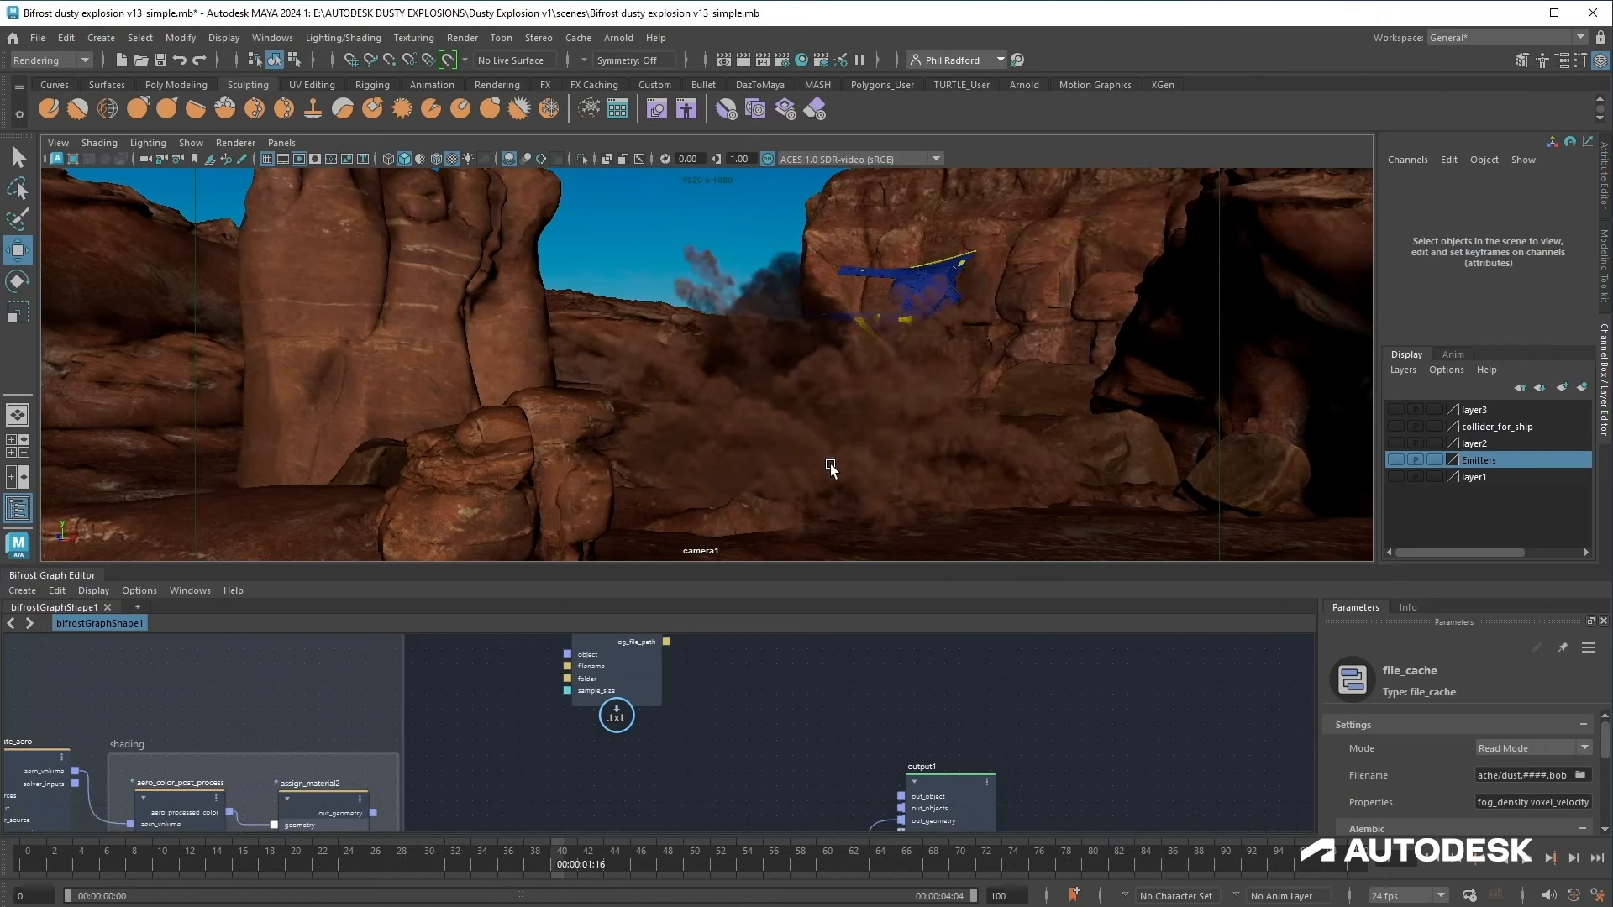
key("7")
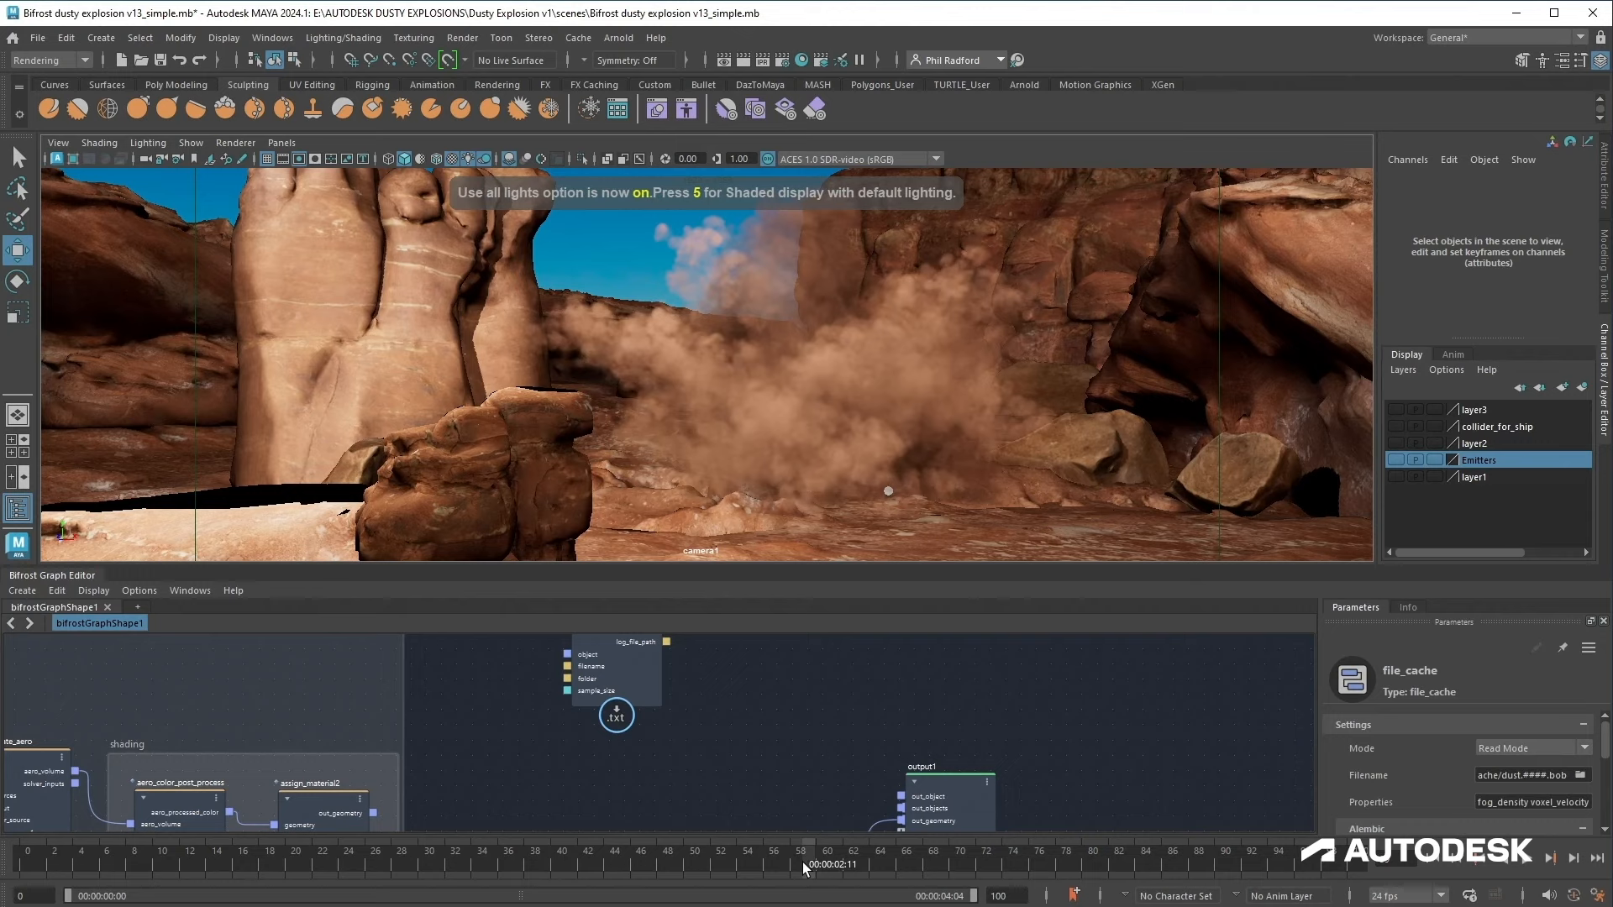
key("alt+shift+v")
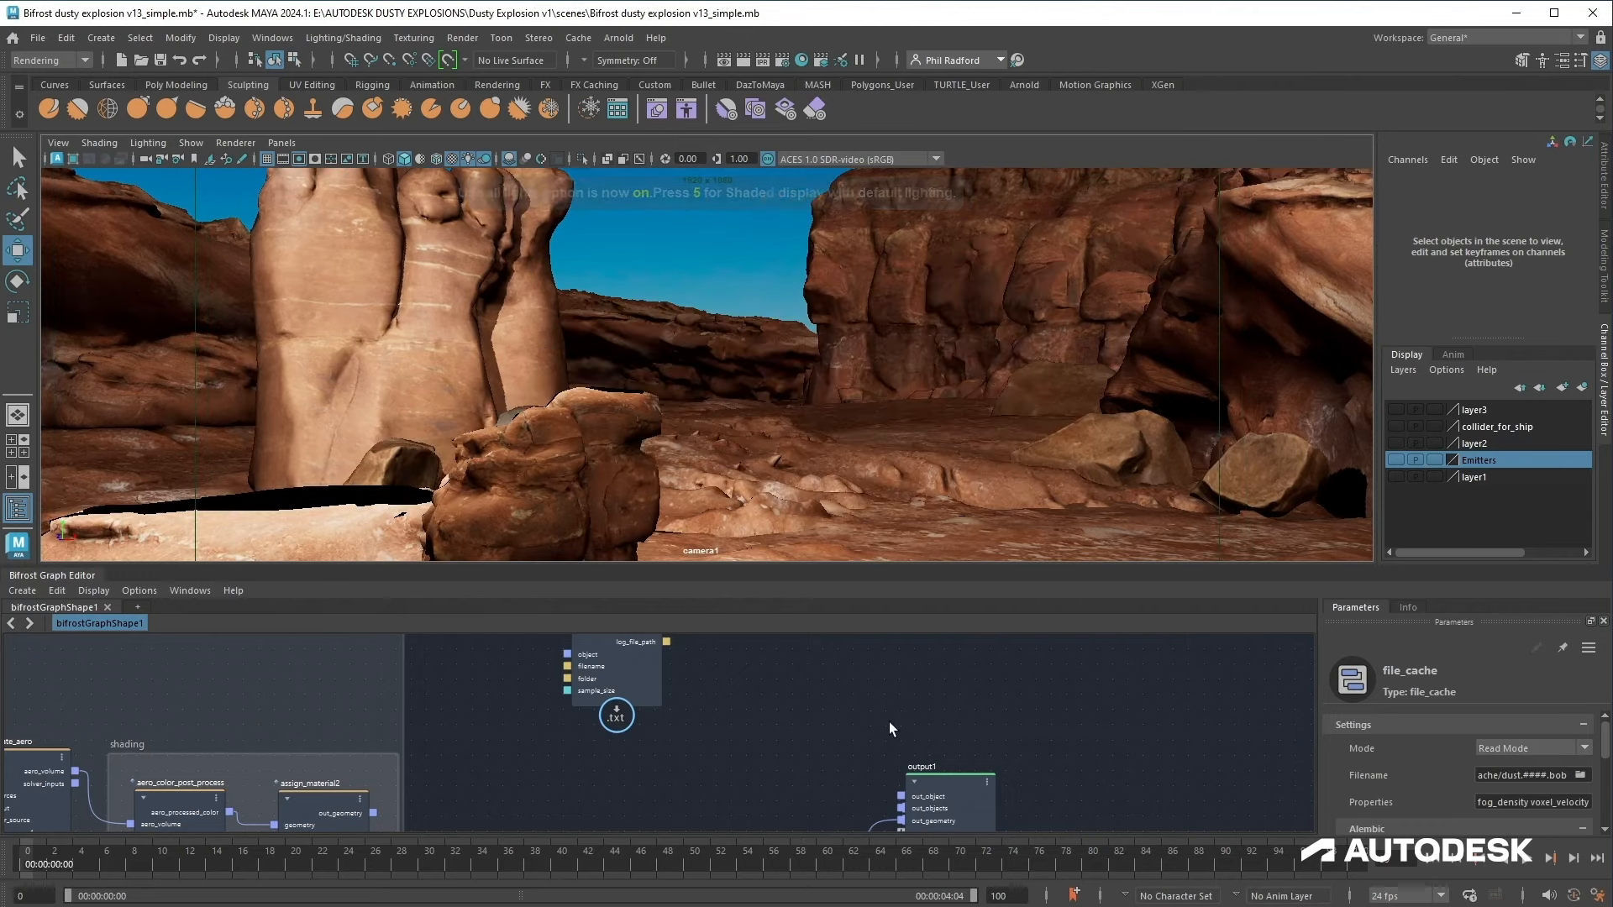
scroll(1188, 783, "down", 5)
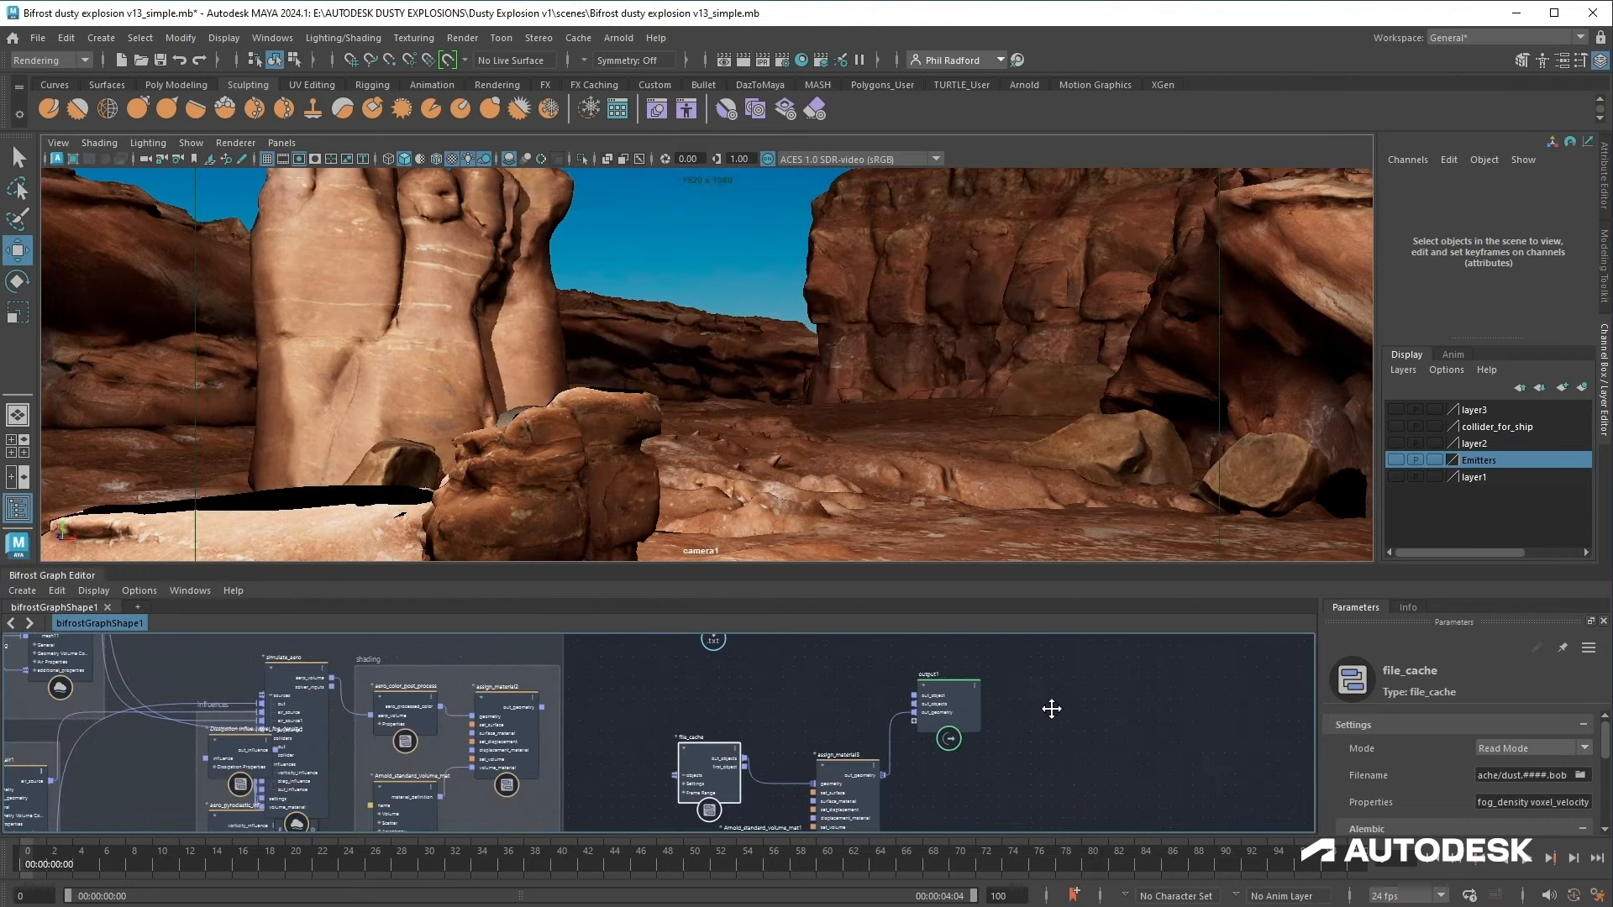
left_click(1525, 860)
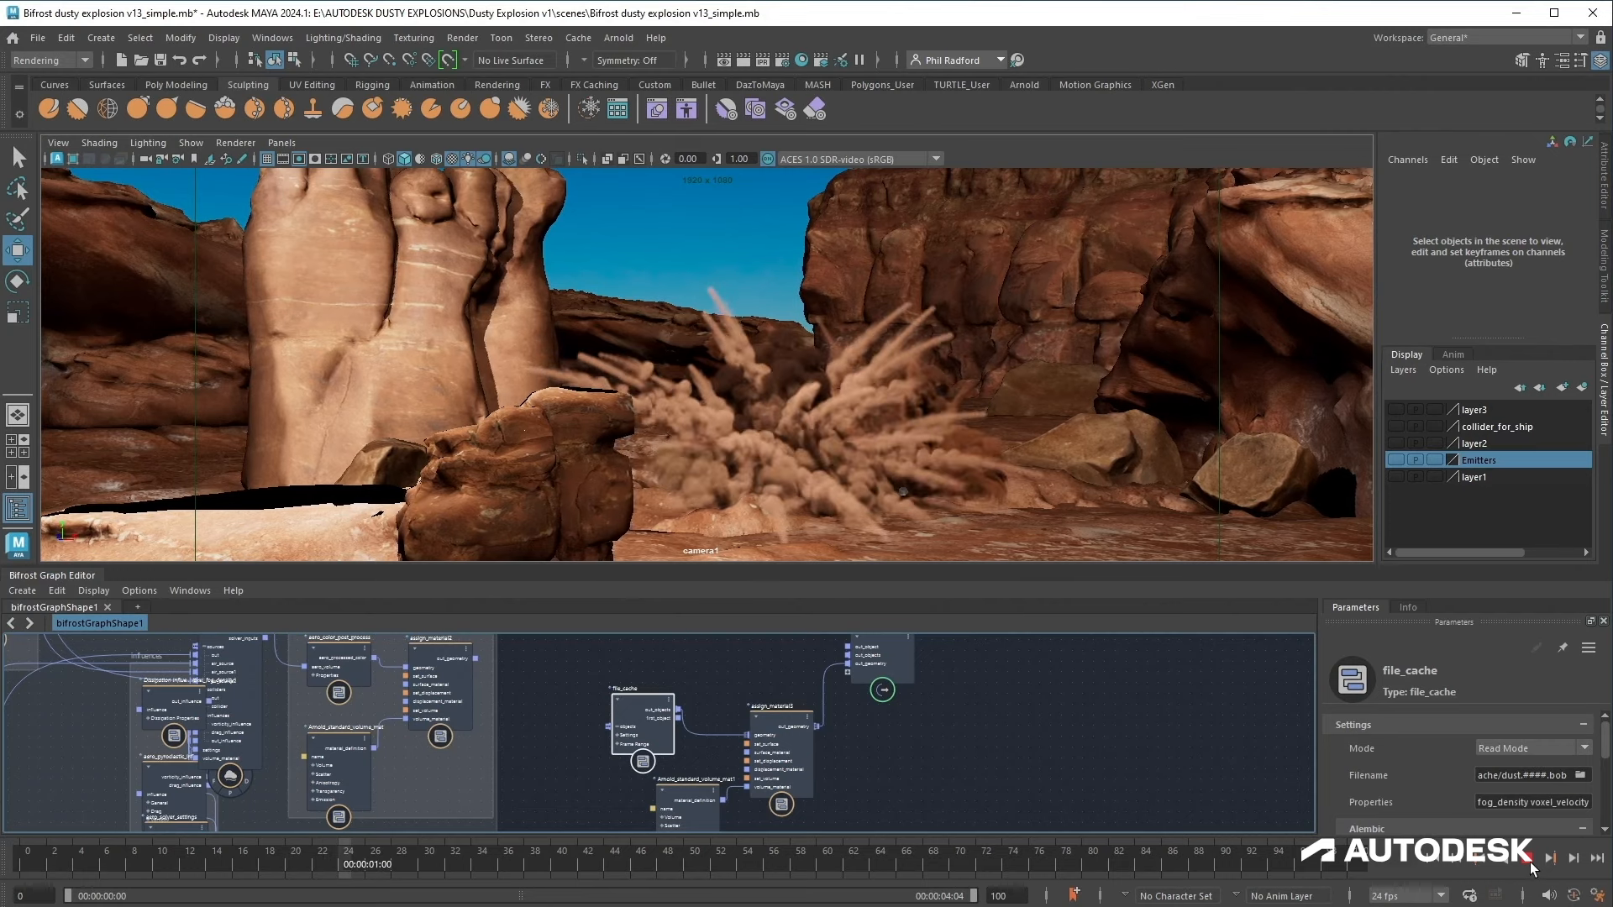
Step: Enlarge the Bifrost Graph Editor panel and move the output1 node further from assign_material3
scroll(1012, 694, "up", 1)
middle_click_drag(1023, 688, 983, 719, "alt")
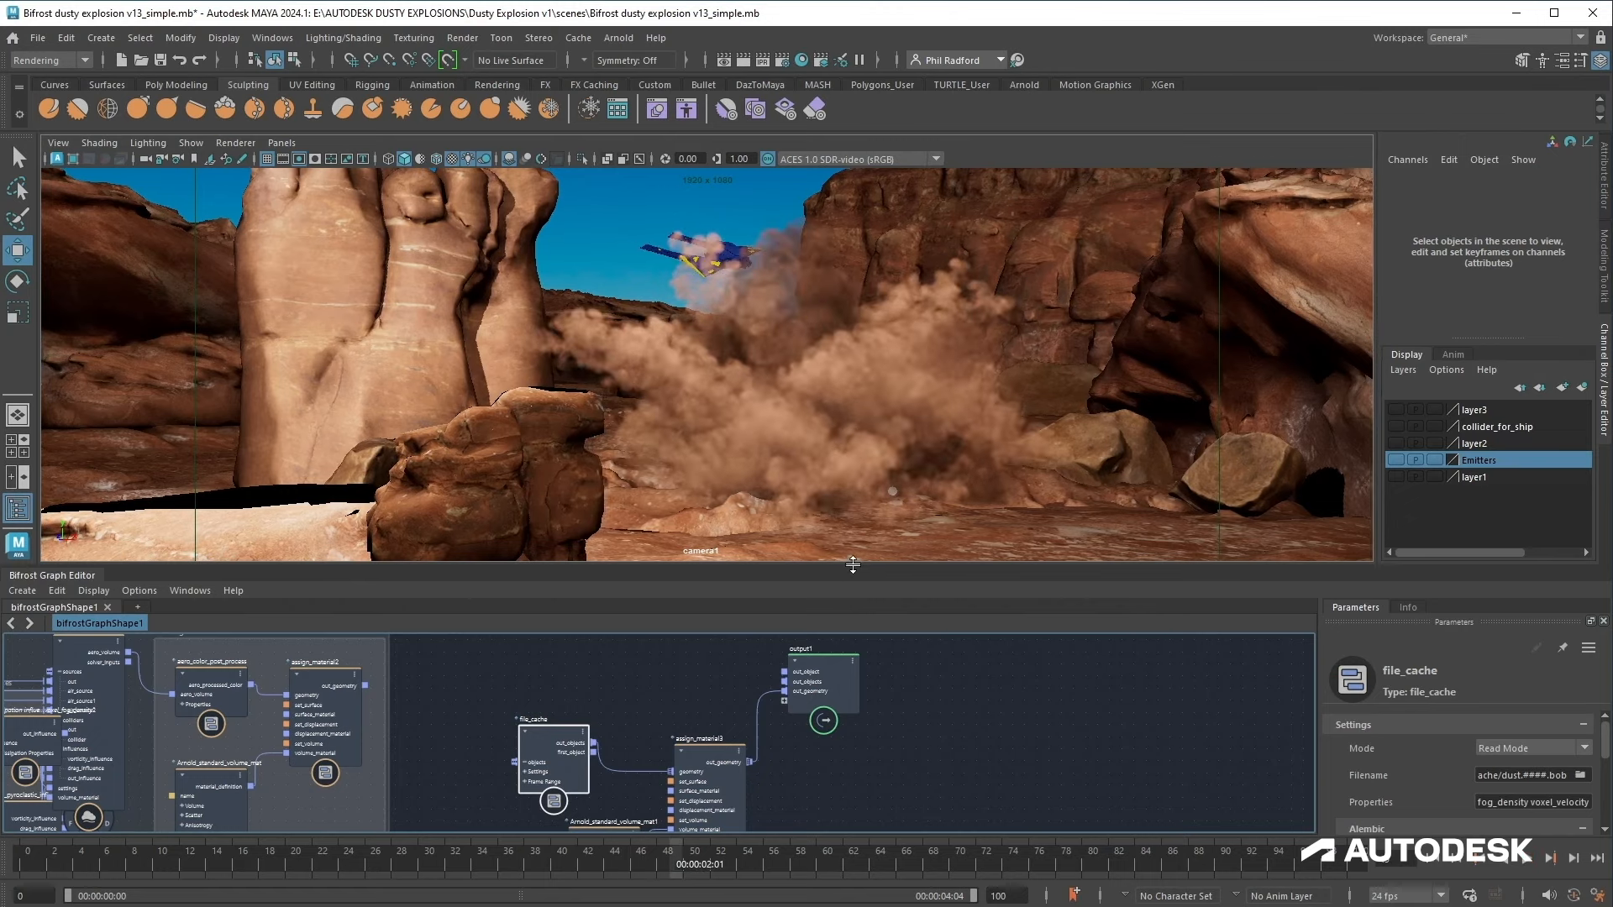
left_click_drag(854, 566, 880, 441)
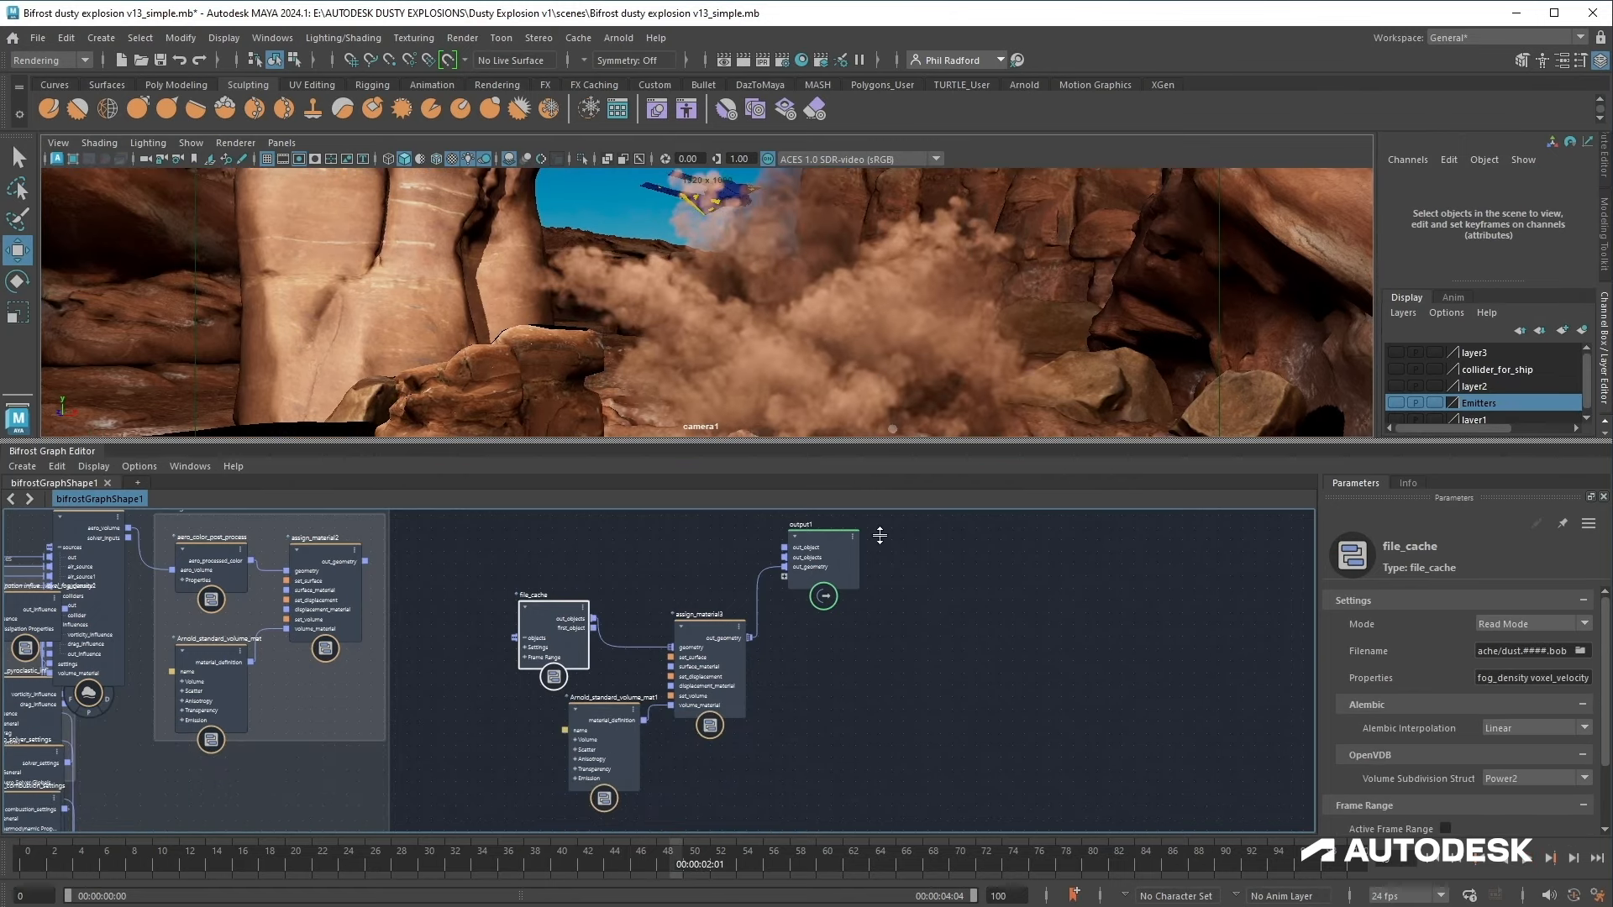
left_click_drag(825, 548, 967, 558)
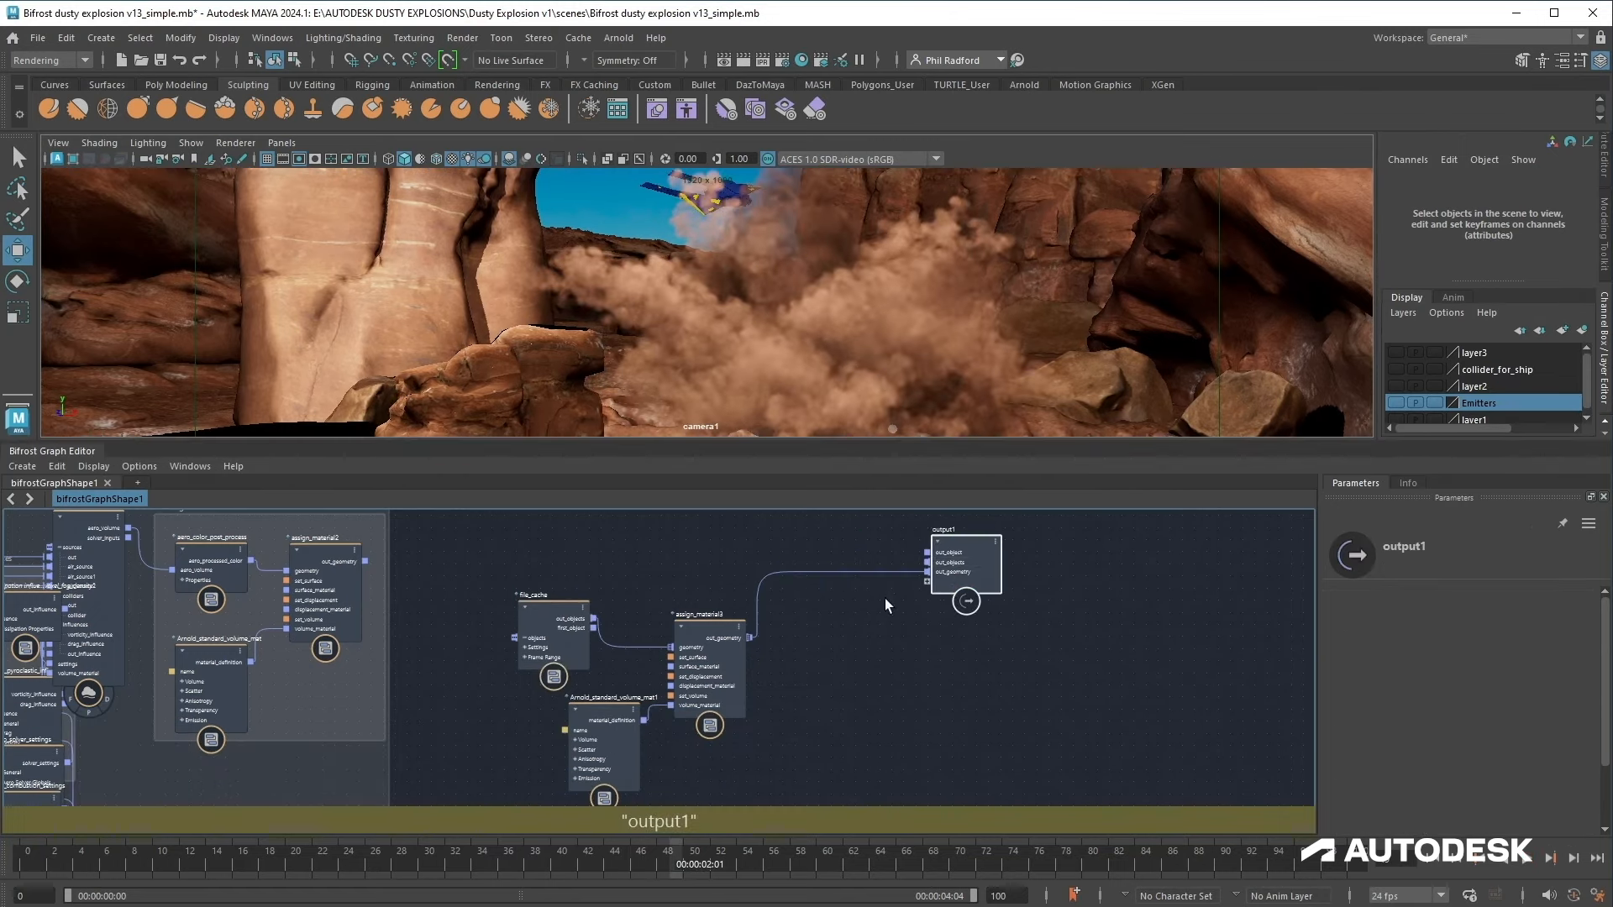
left_click_drag(874, 534, 888, 636, "ctrl+alt")
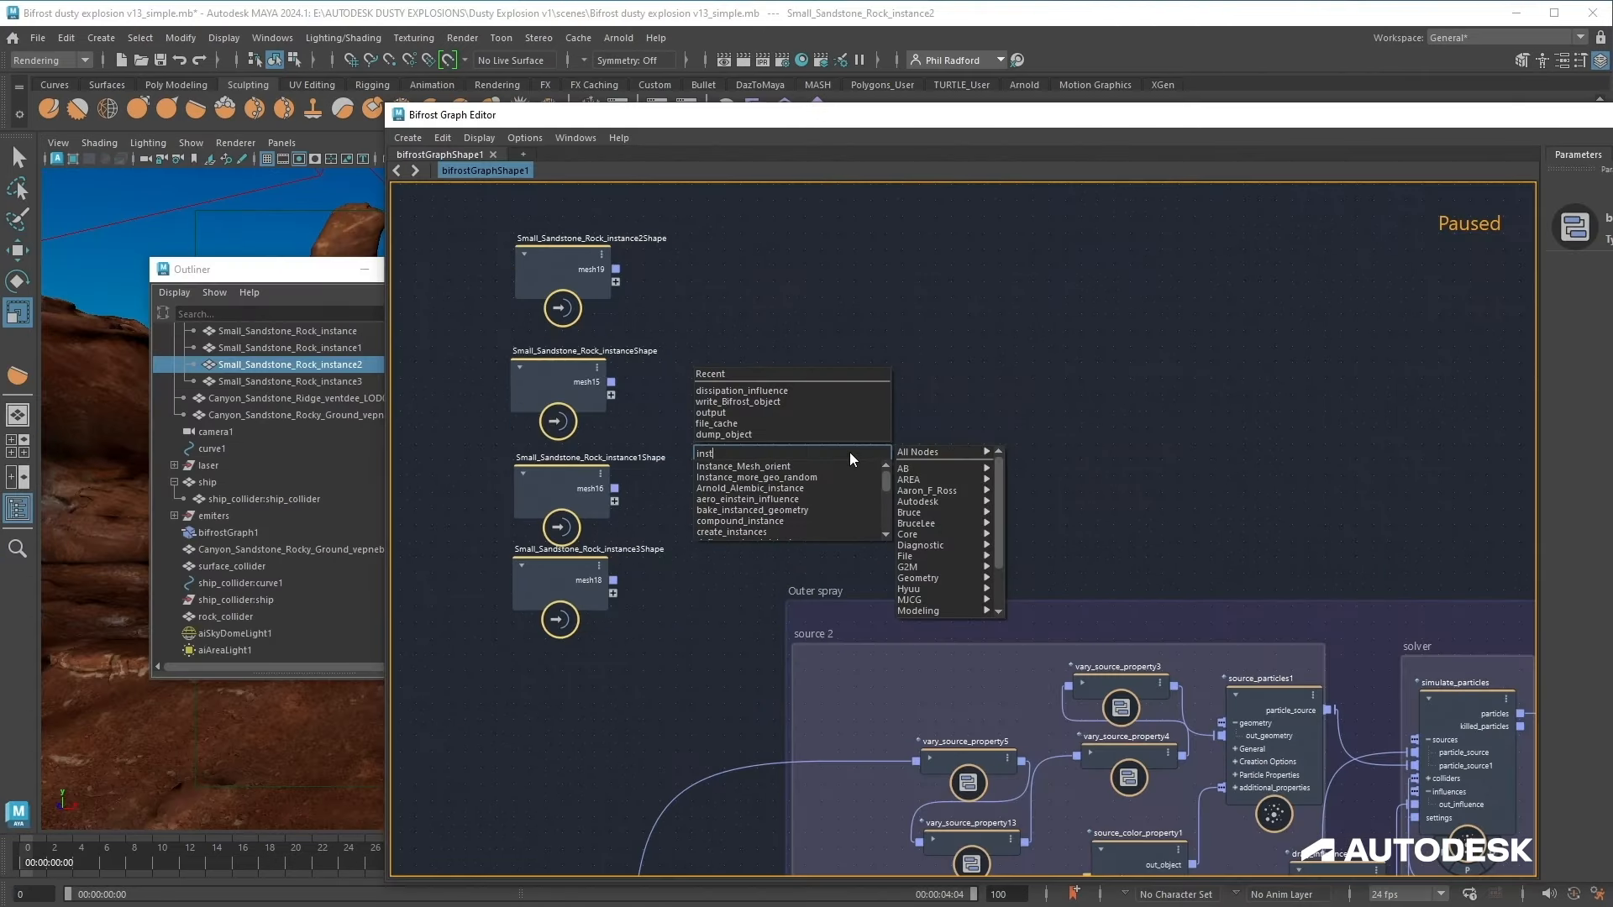
Step: Add a create_instances node and connect simulate_particles' particles output to its points input
scroll(828, 479, "down", 1)
left_click(816, 500)
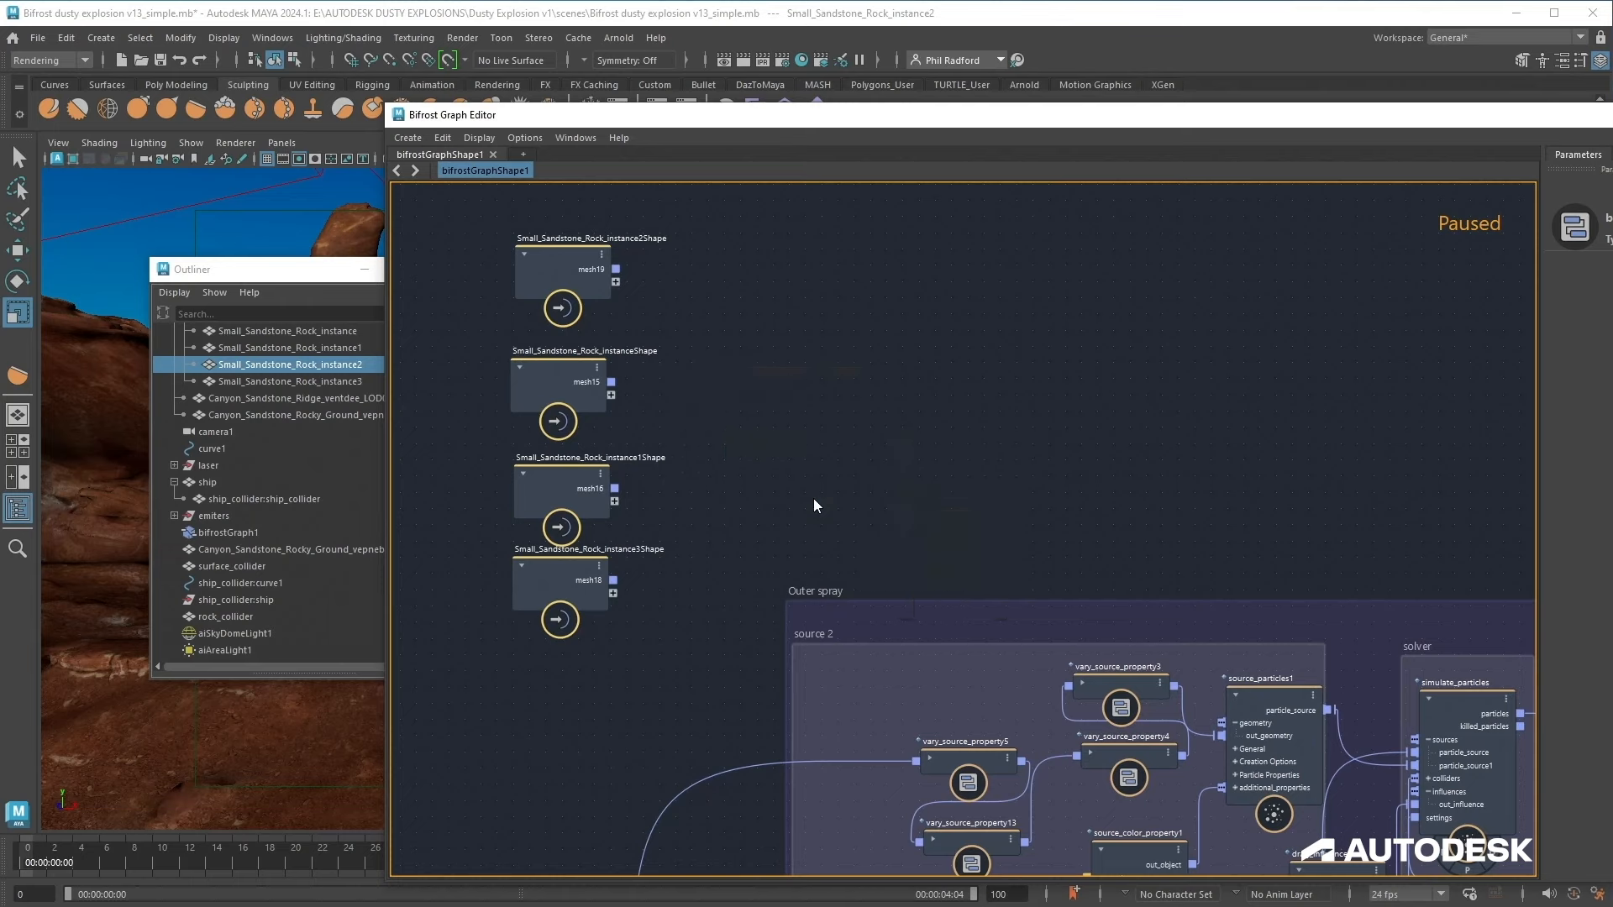
scroll(1030, 501, "down", 2)
middle_click_drag(1017, 515, 655, 480, "alt")
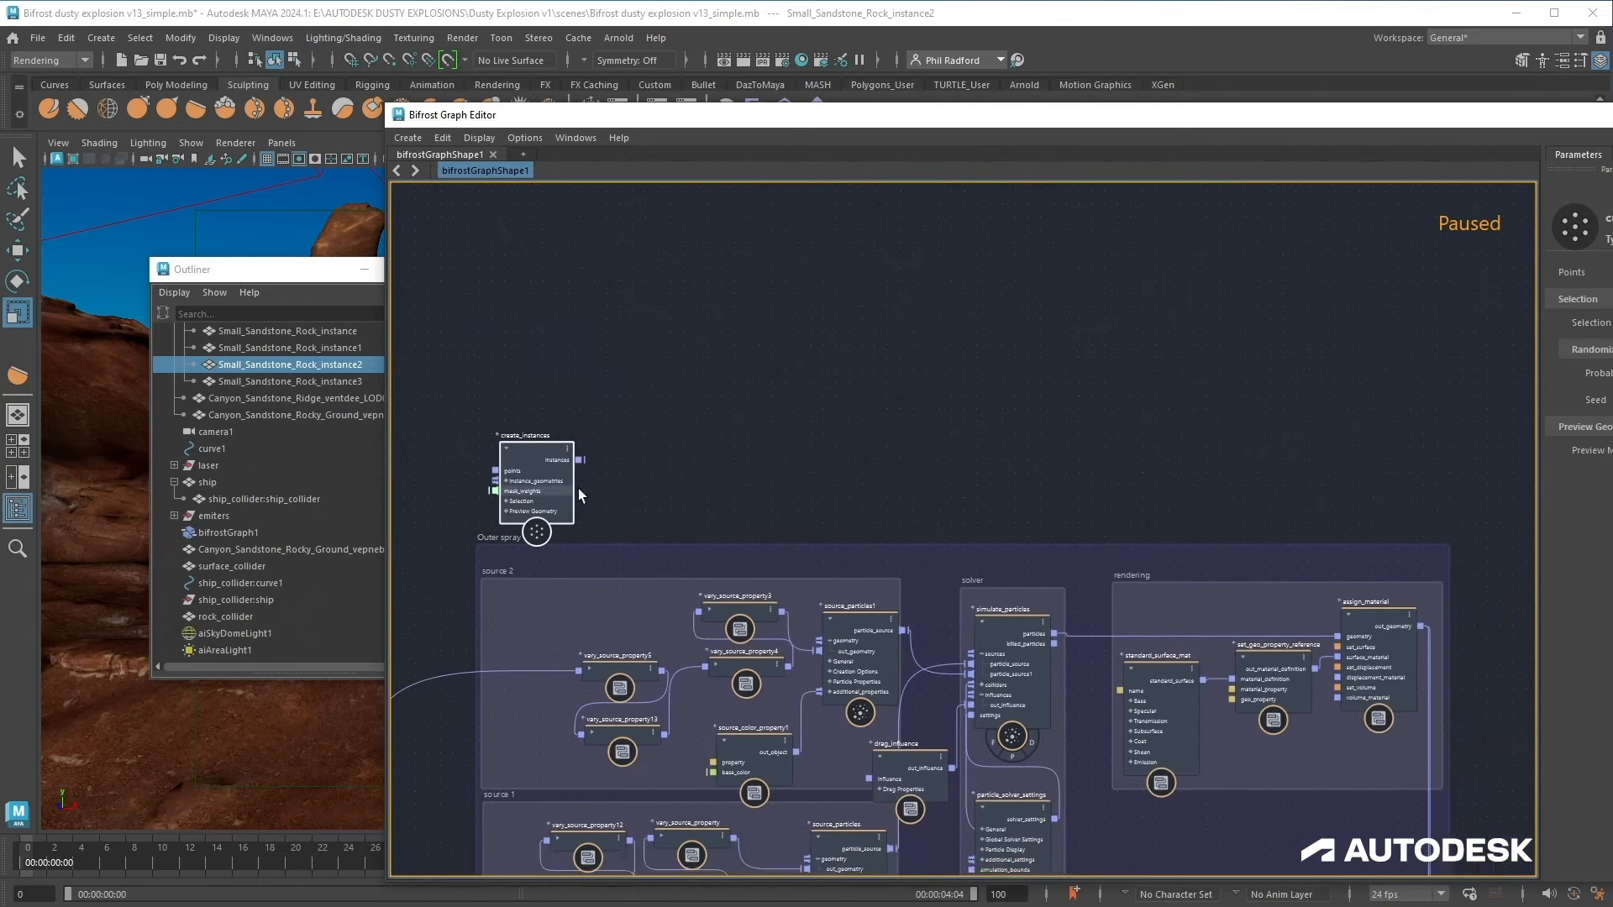
left_click_drag(543, 468, 1119, 363)
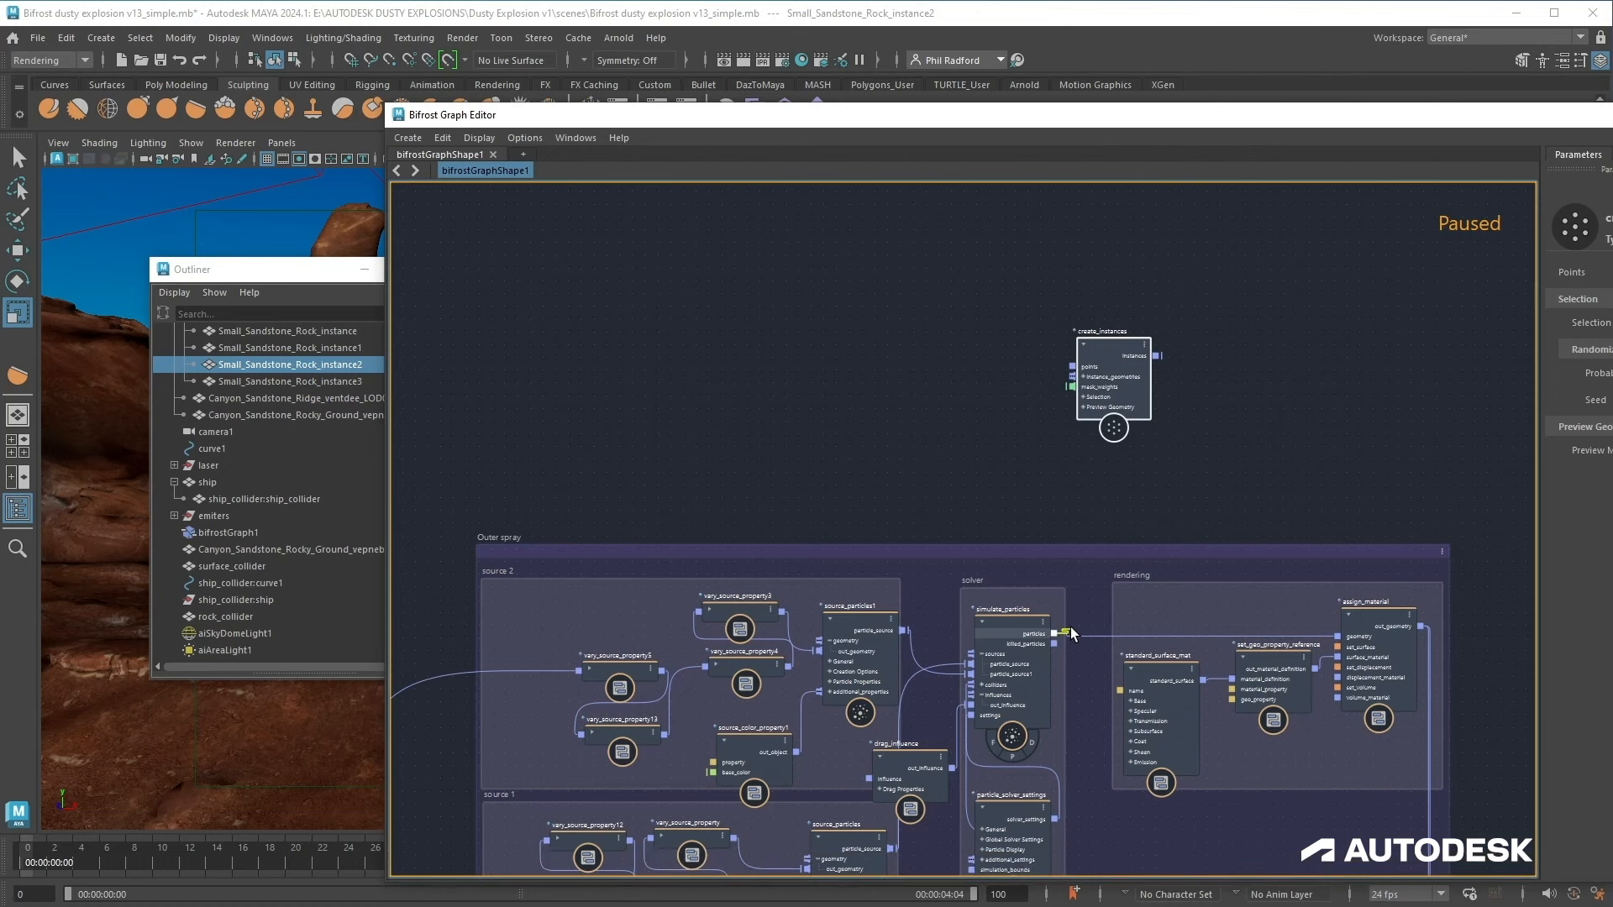
left_click_drag(1099, 541, 1086, 370)
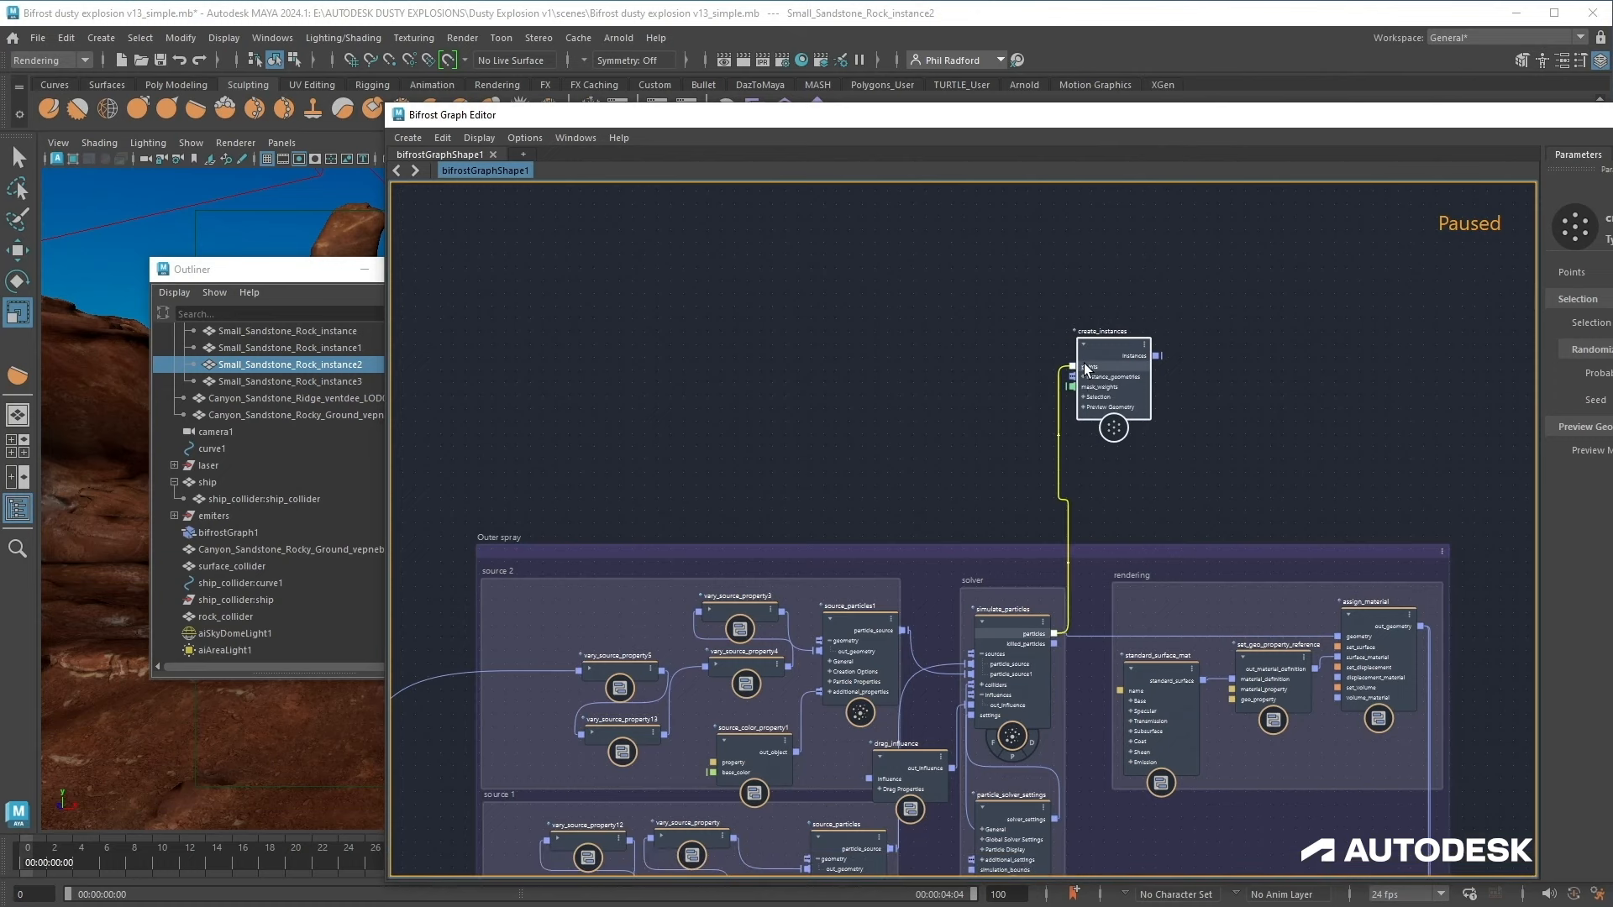
Step: Place create_instances beside the four Small_Sandstone_Rock instance shape nodes and connect each mesh into its instance_geometries
middle_click_drag(796, 429, 1066, 421, "alt")
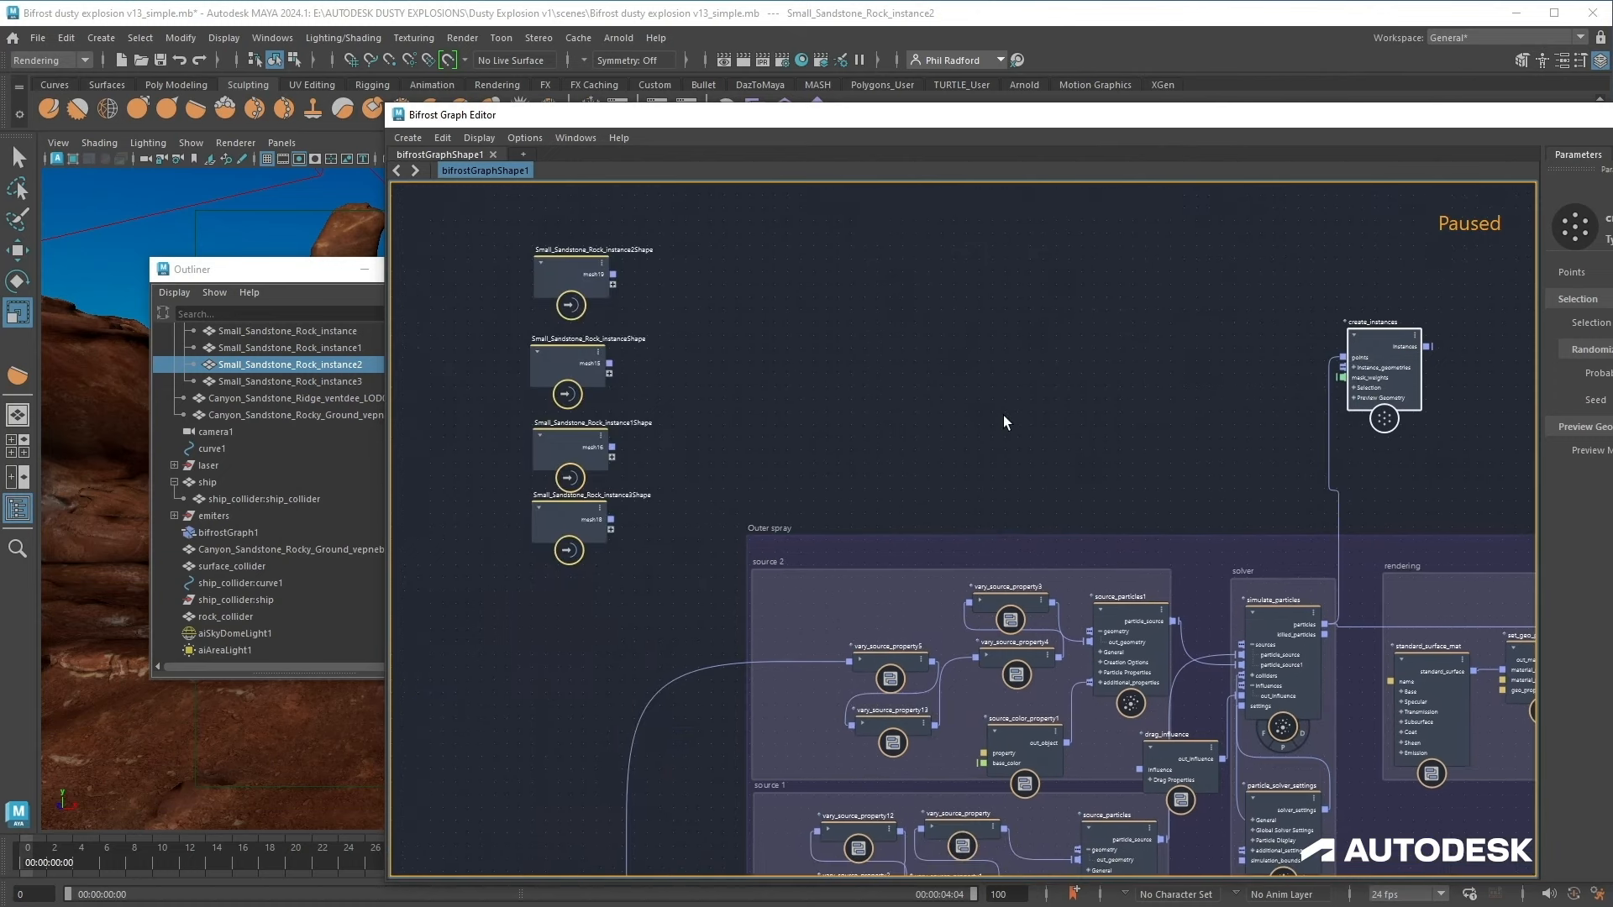
left_click_drag(494, 582, 600, 187)
left_click_drag(582, 509, 1165, 463)
middle_click_drag(1233, 396, 743, 476, "alt")
left_click(740, 469)
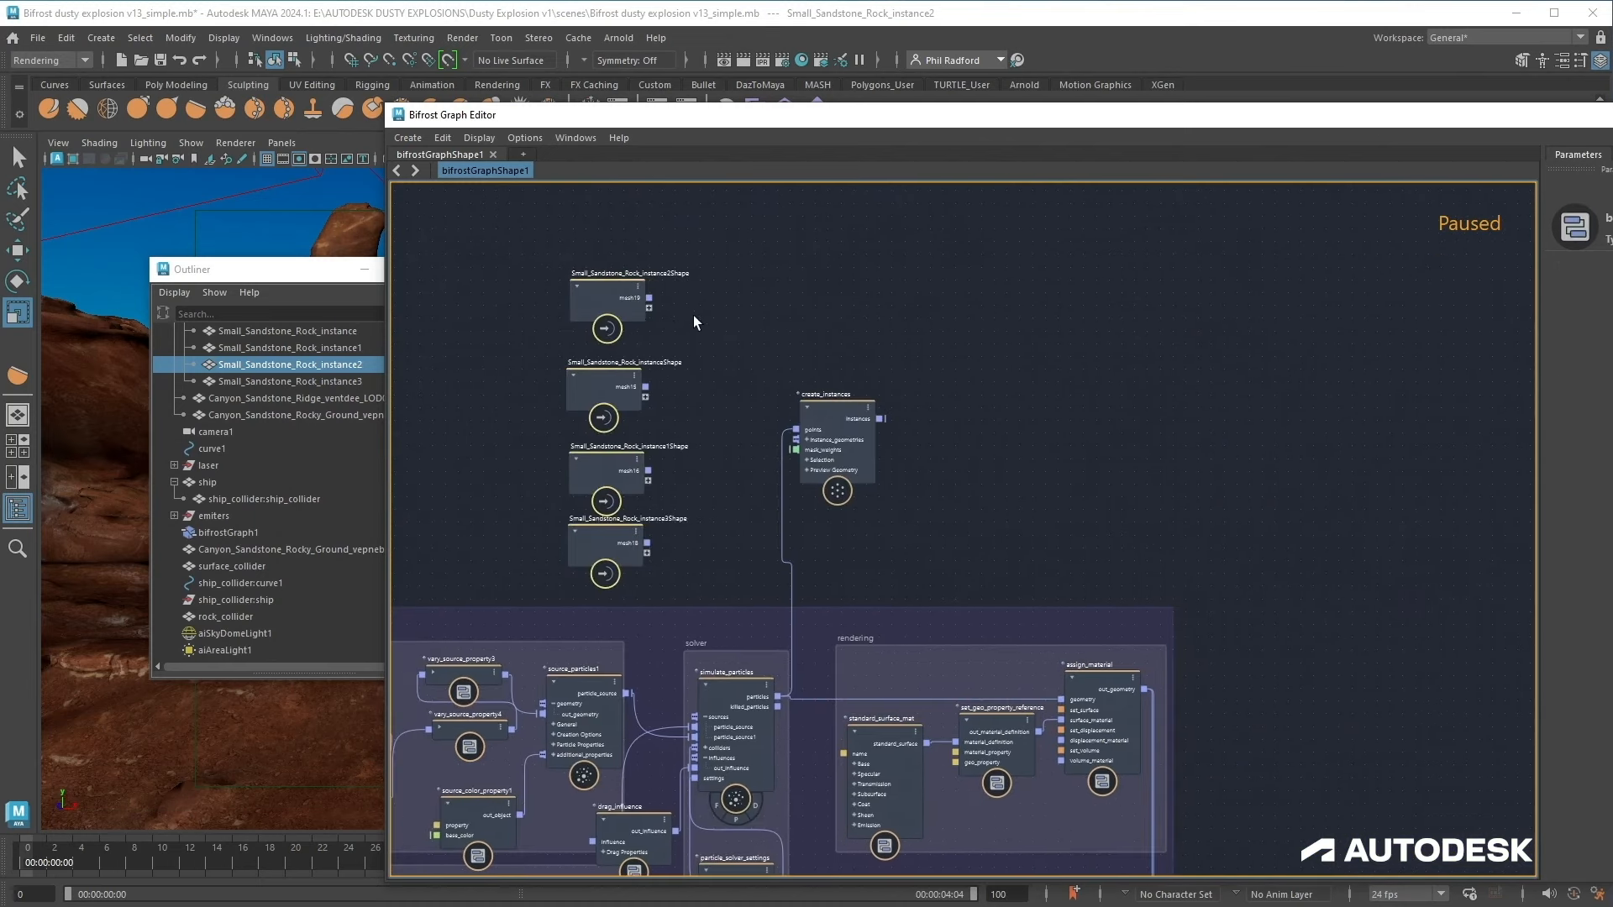
left_click_drag(649, 297, 796, 440)
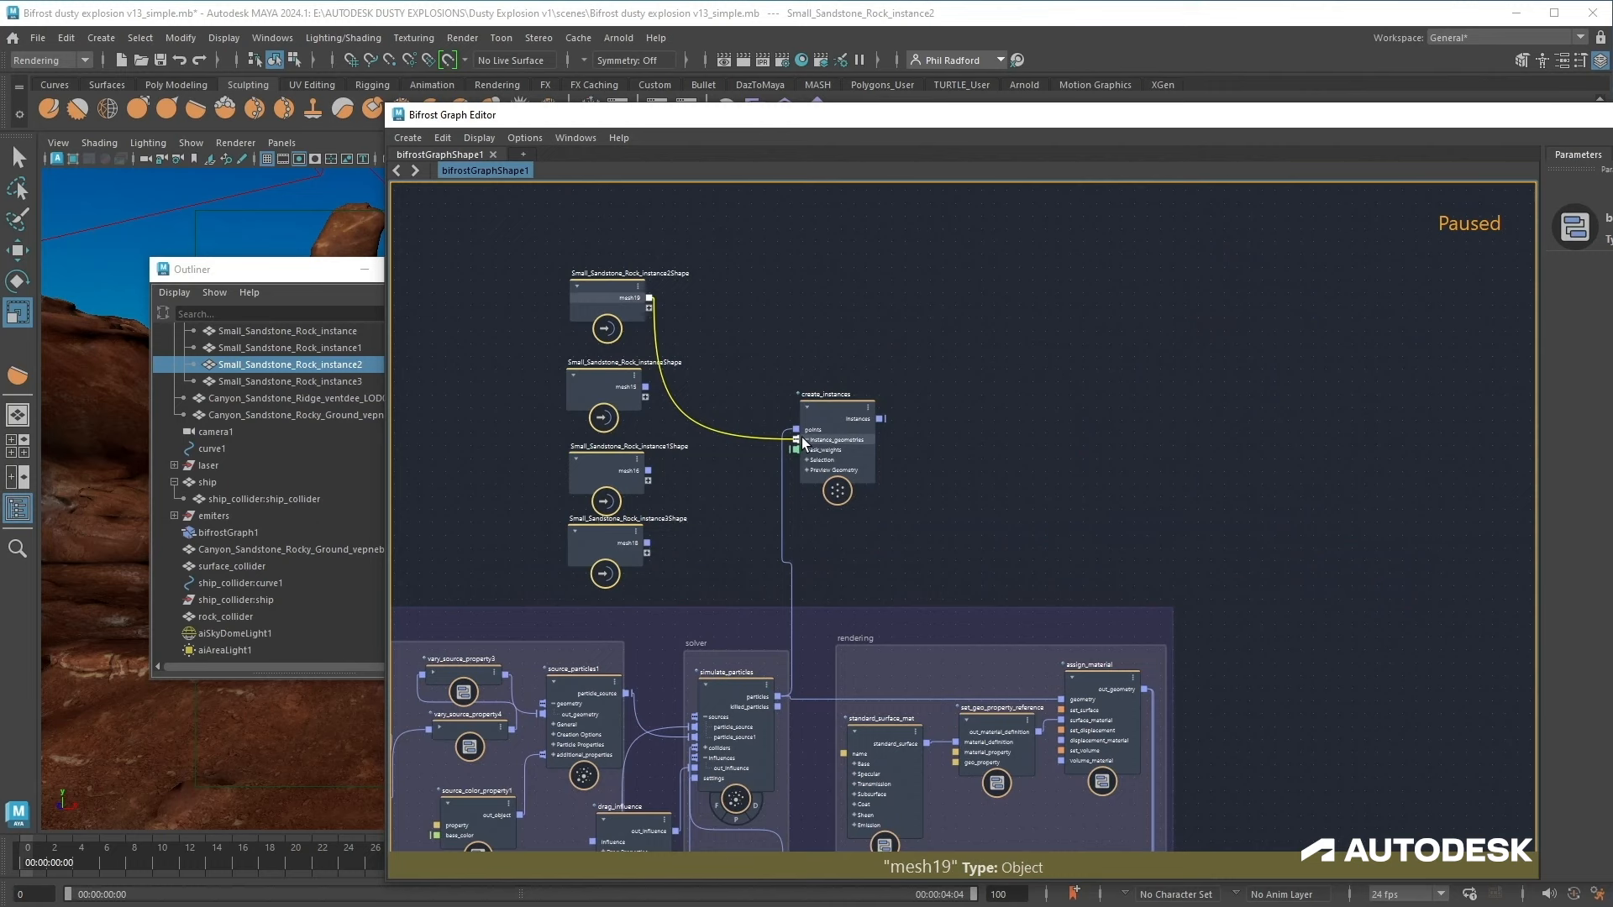
left_click_drag(647, 387, 796, 439)
left_click_drag(648, 471, 800, 436)
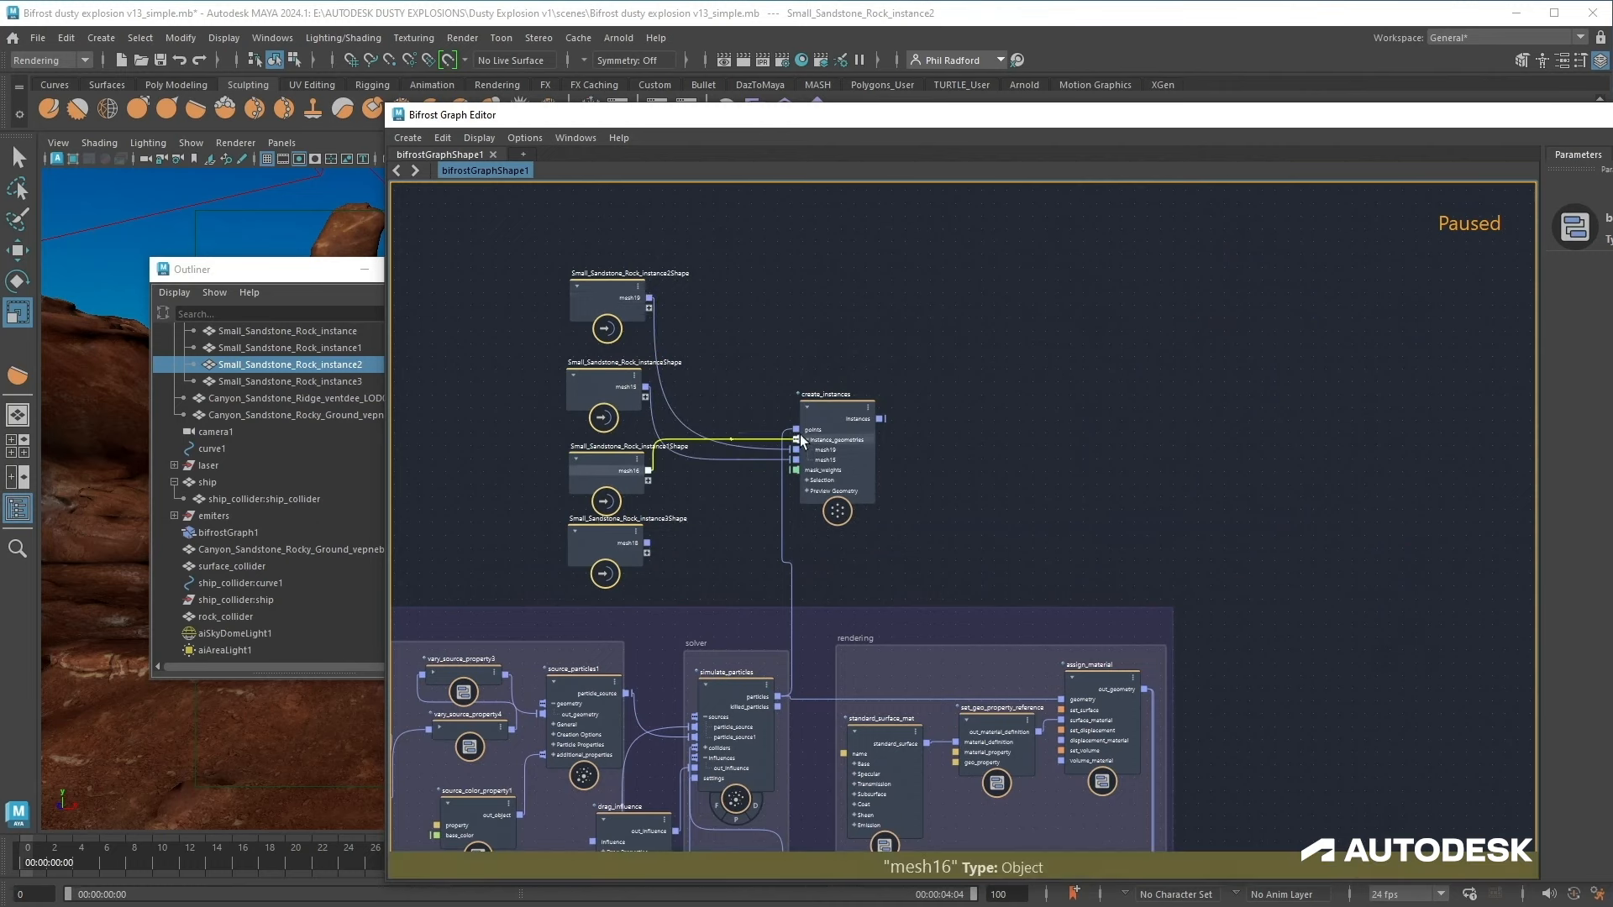
left_click_drag(647, 542, 810, 441)
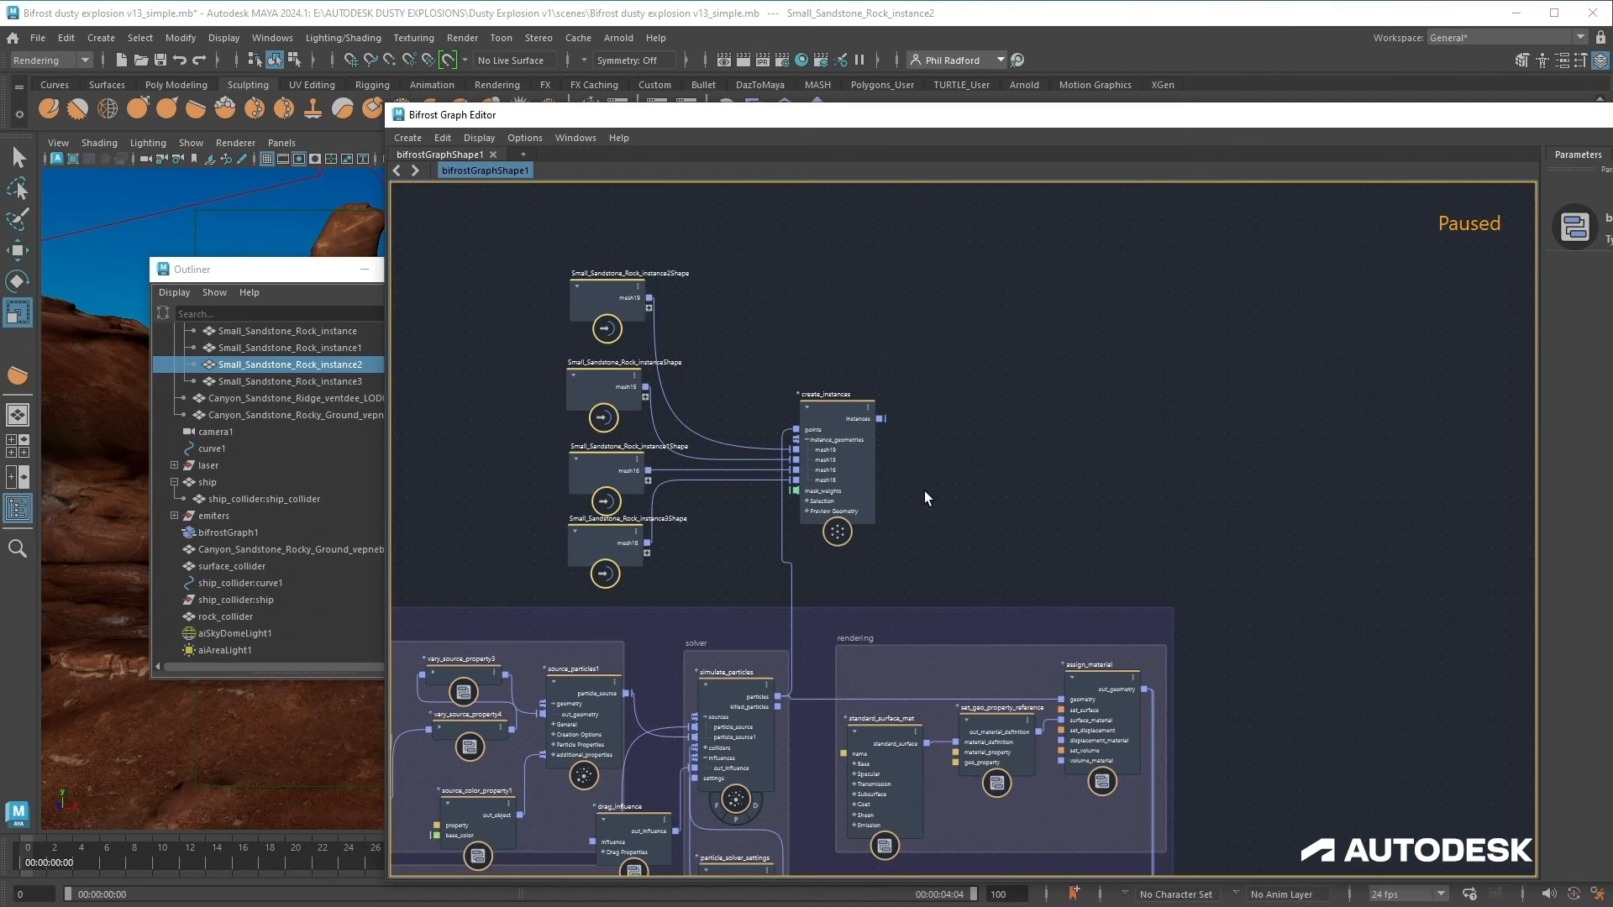
Step: Add an output node and connect create_instances' instances output into it
scroll(924, 492, "up", 1)
key("Tab")
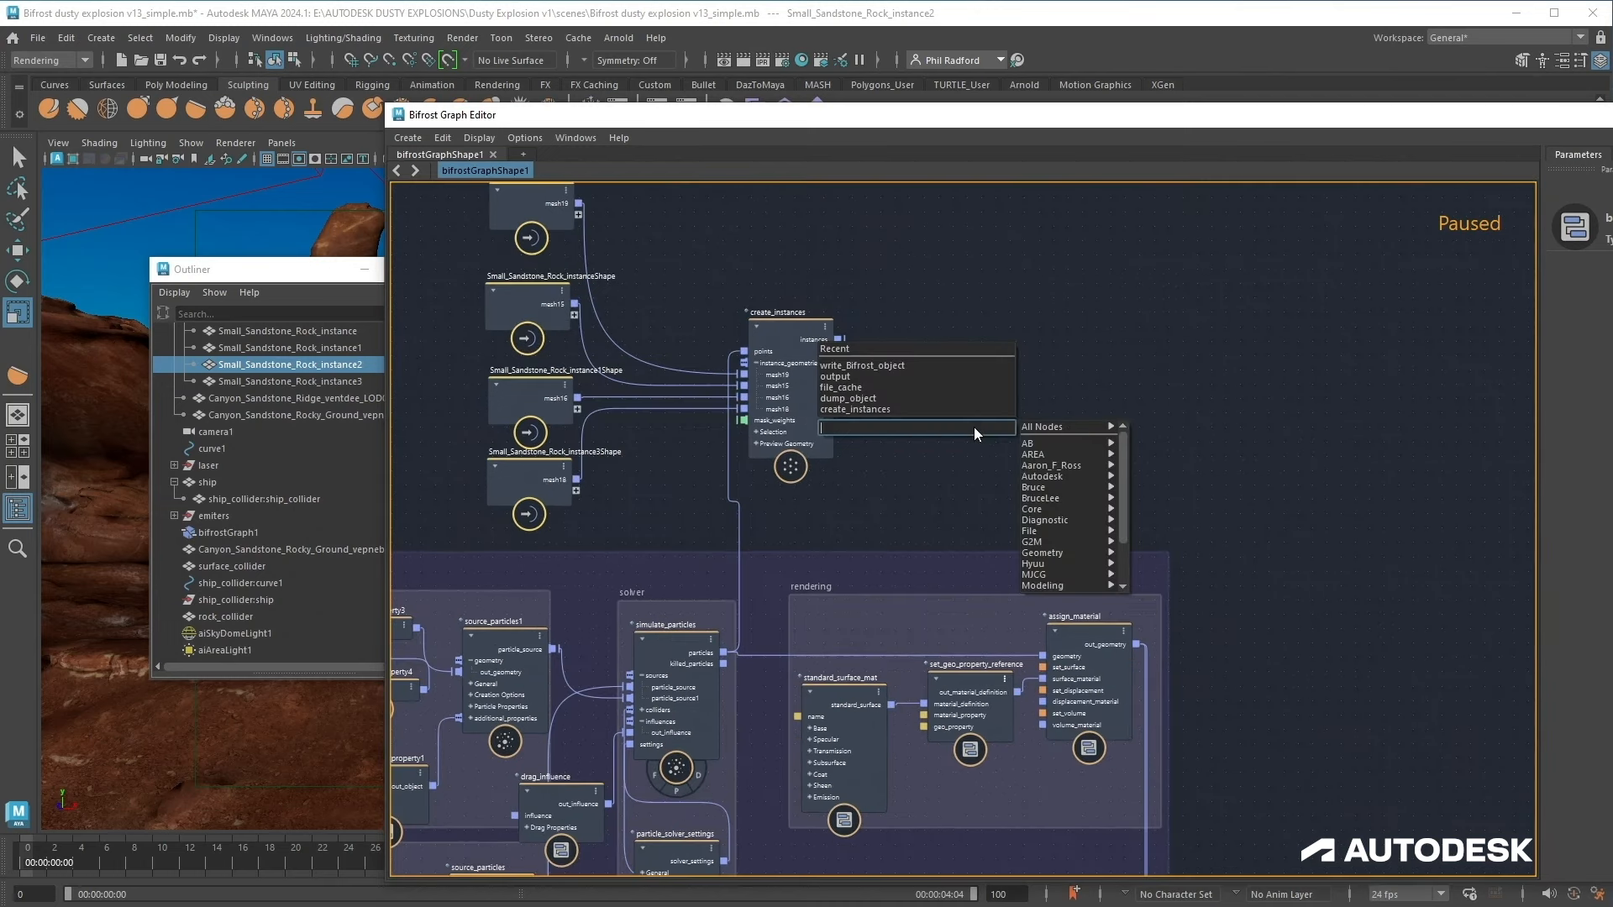
type("out")
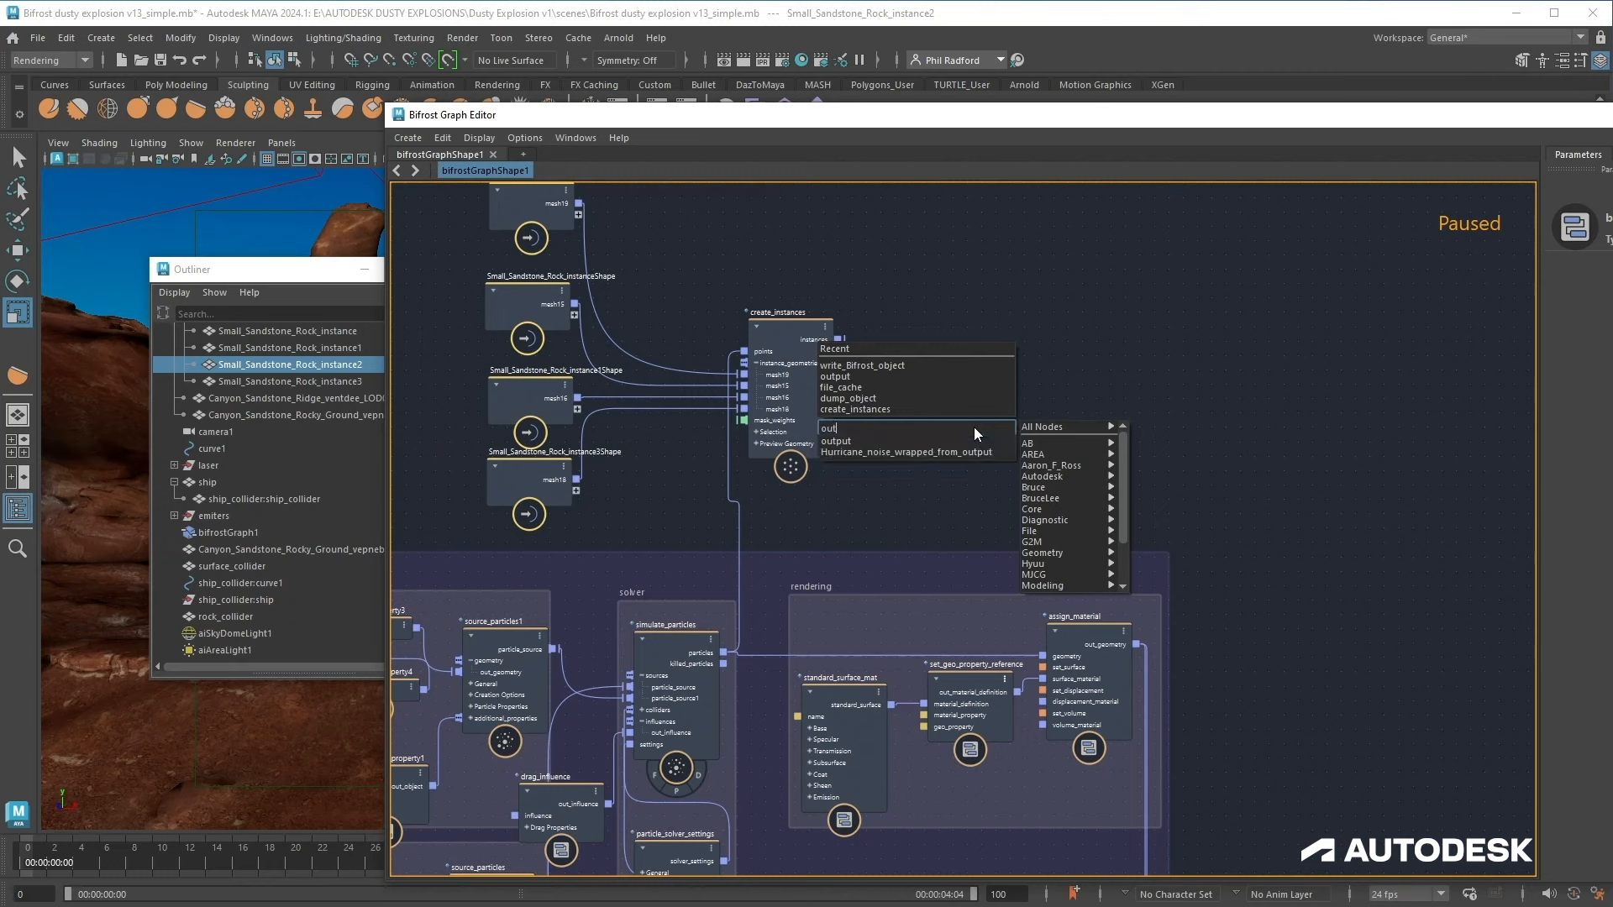
key("Down")
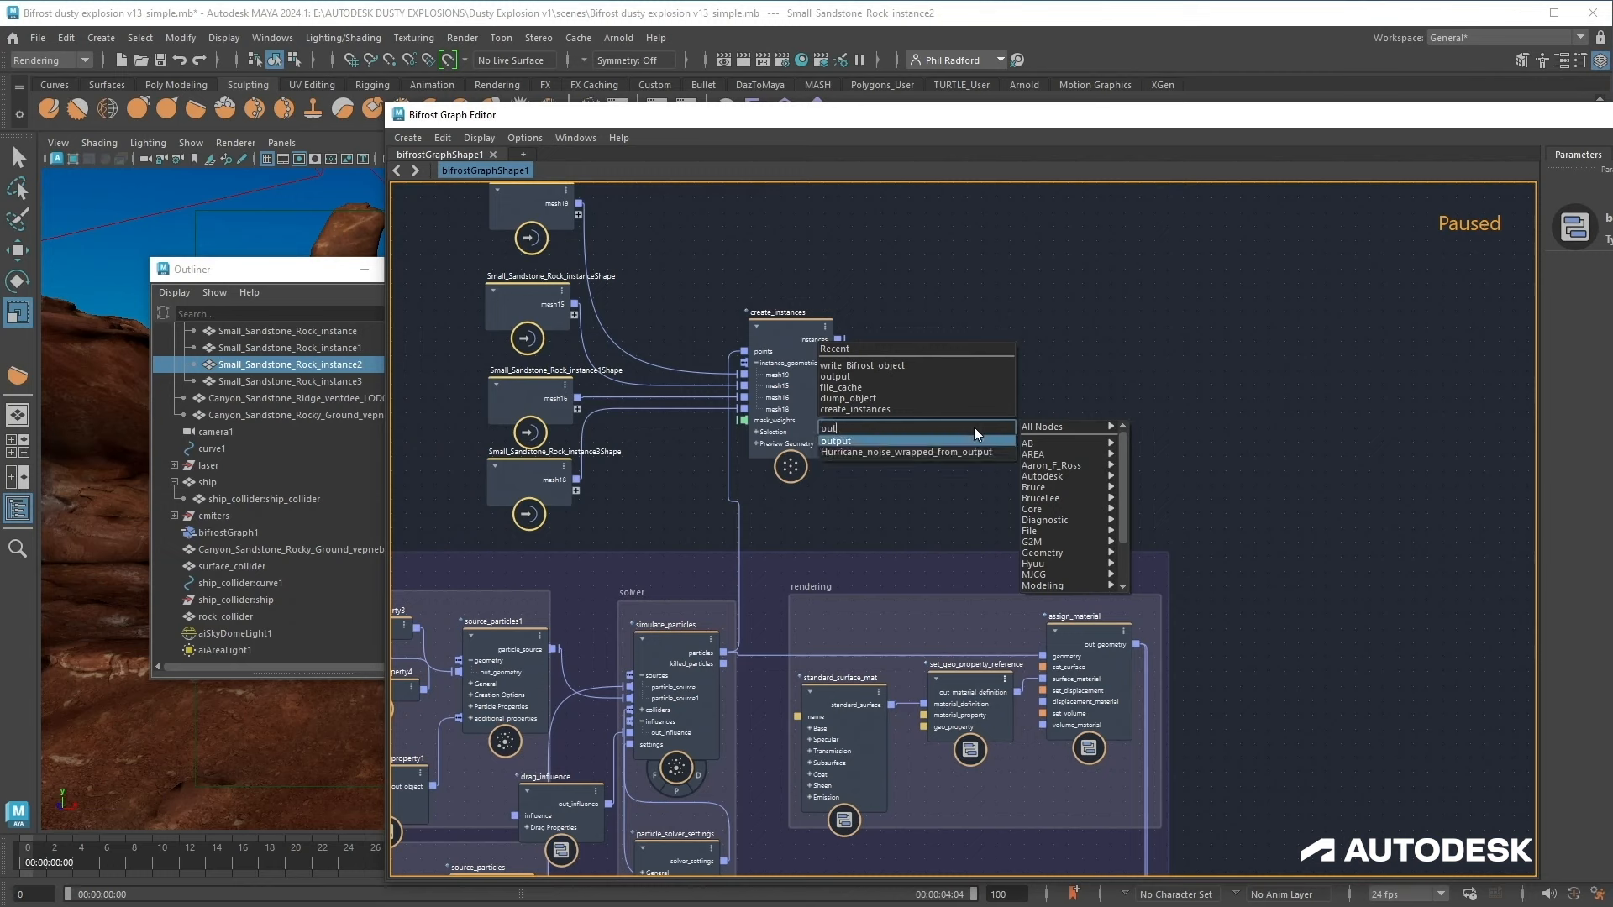
key("Return")
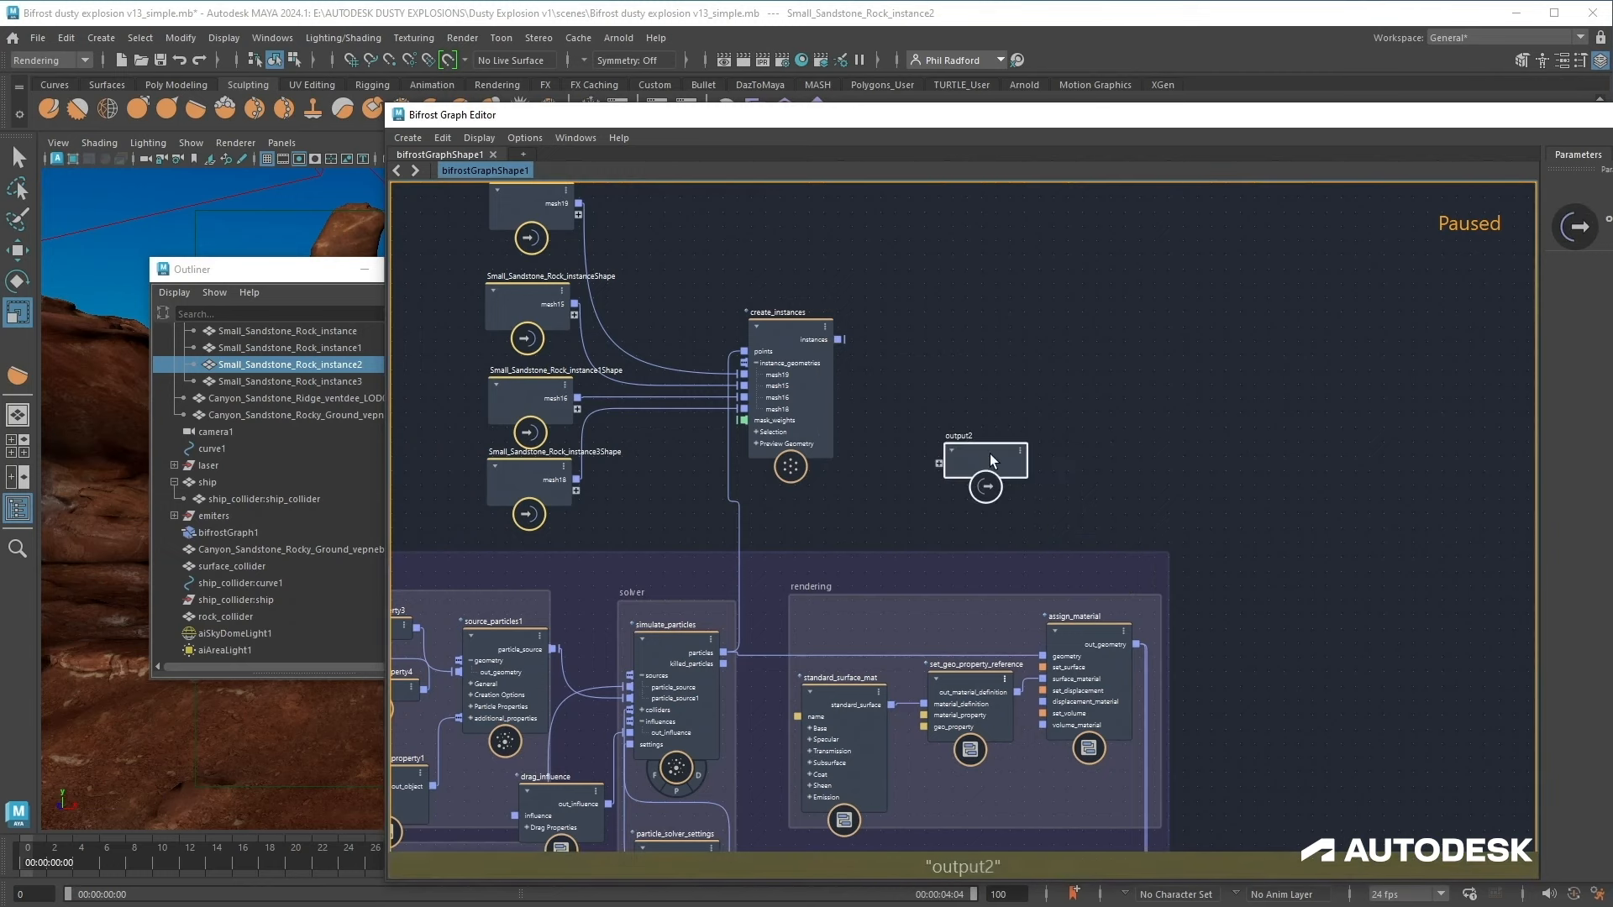
left_click_drag(990, 453, 1055, 326)
left_click_drag(838, 340, 1020, 327)
left_click_drag(838, 339, 1020, 338)
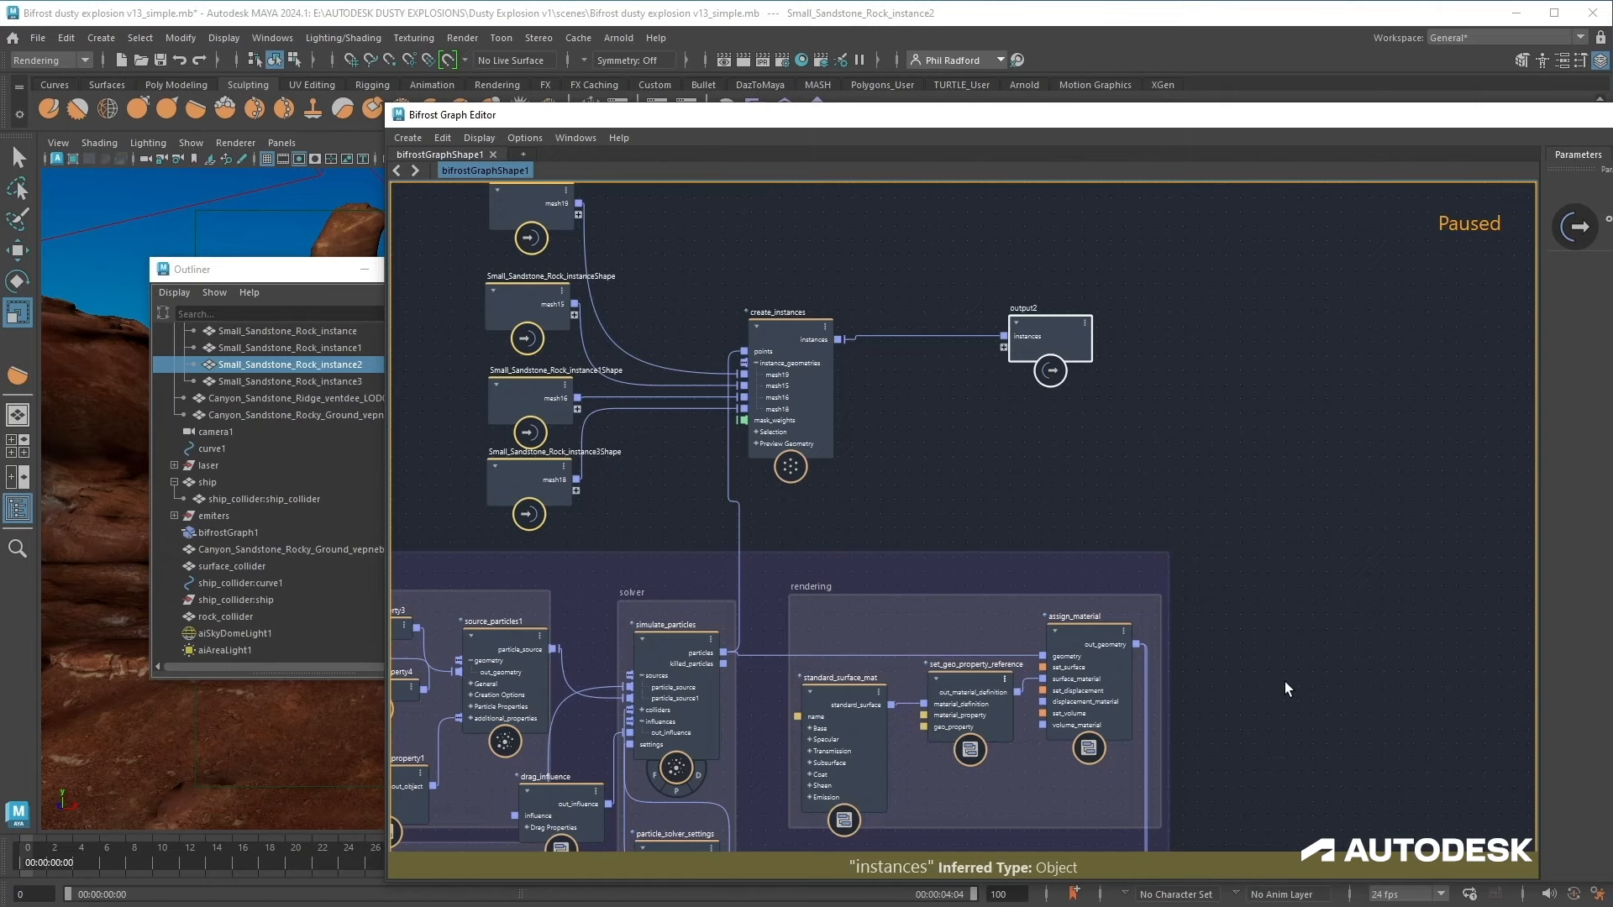
Step: Dock the floating Bifrost Graph Editor under the viewport
scroll(1283, 682, "down", 3)
middle_click_drag(1288, 651, 879, 141, "alt")
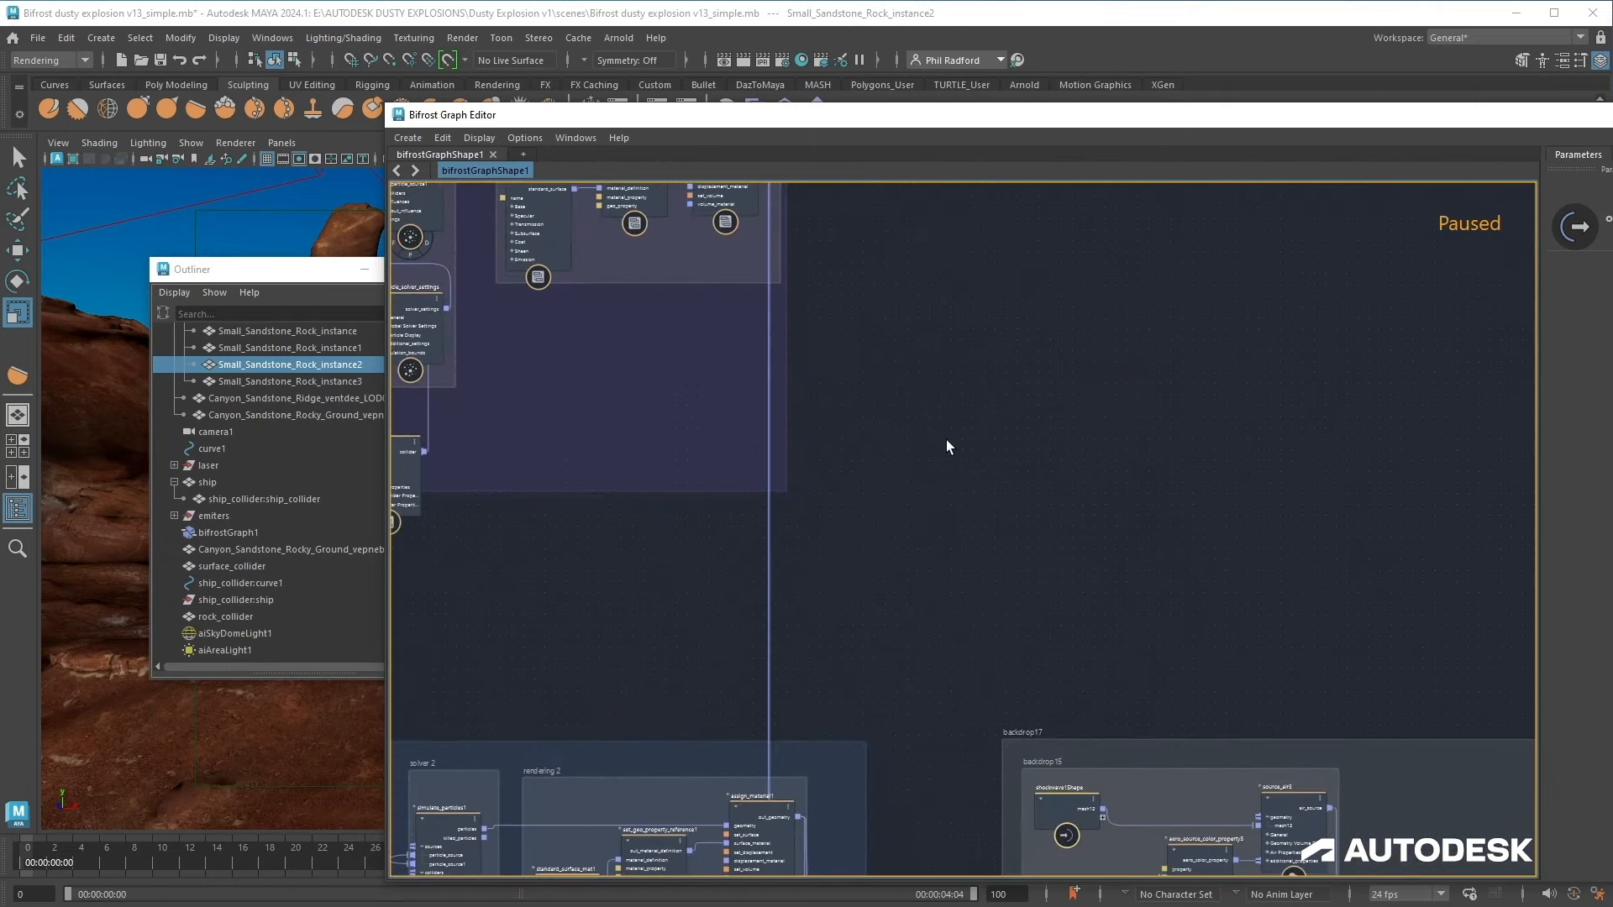
scroll(946, 440, "down", 3)
middle_click_drag(1044, 512, 1027, 613, "alt")
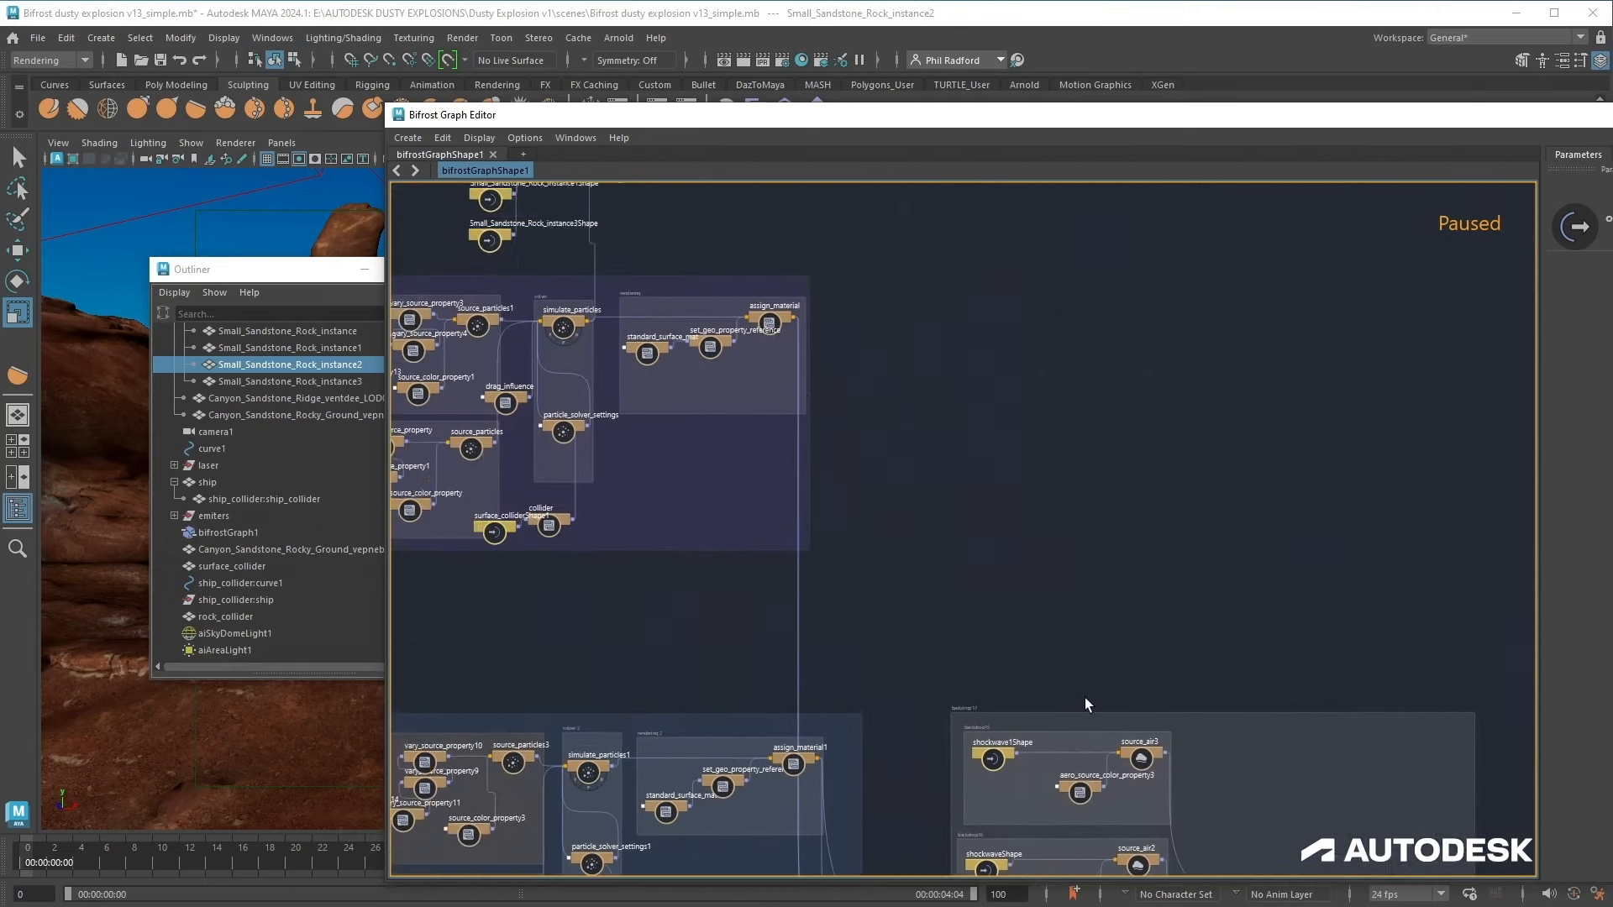
middle_click_drag(857, 258, 1063, 481, "alt")
scroll(1063, 478, "up", 5)
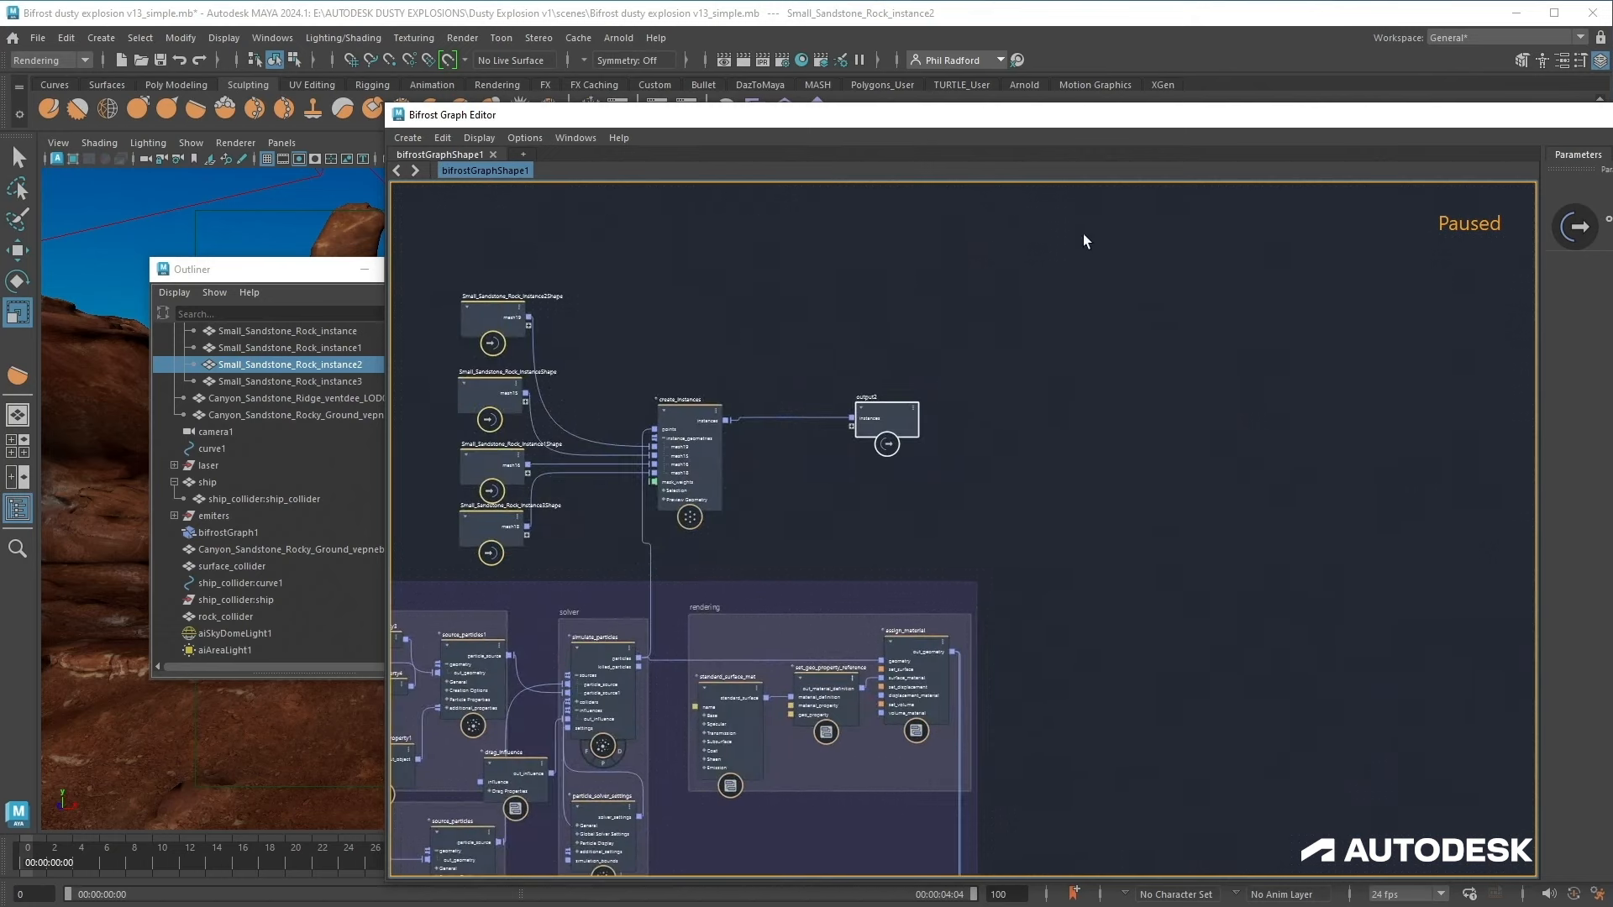
left_click_drag(1050, 119, 835, 834)
left_click_drag(265, 268, 0, 277)
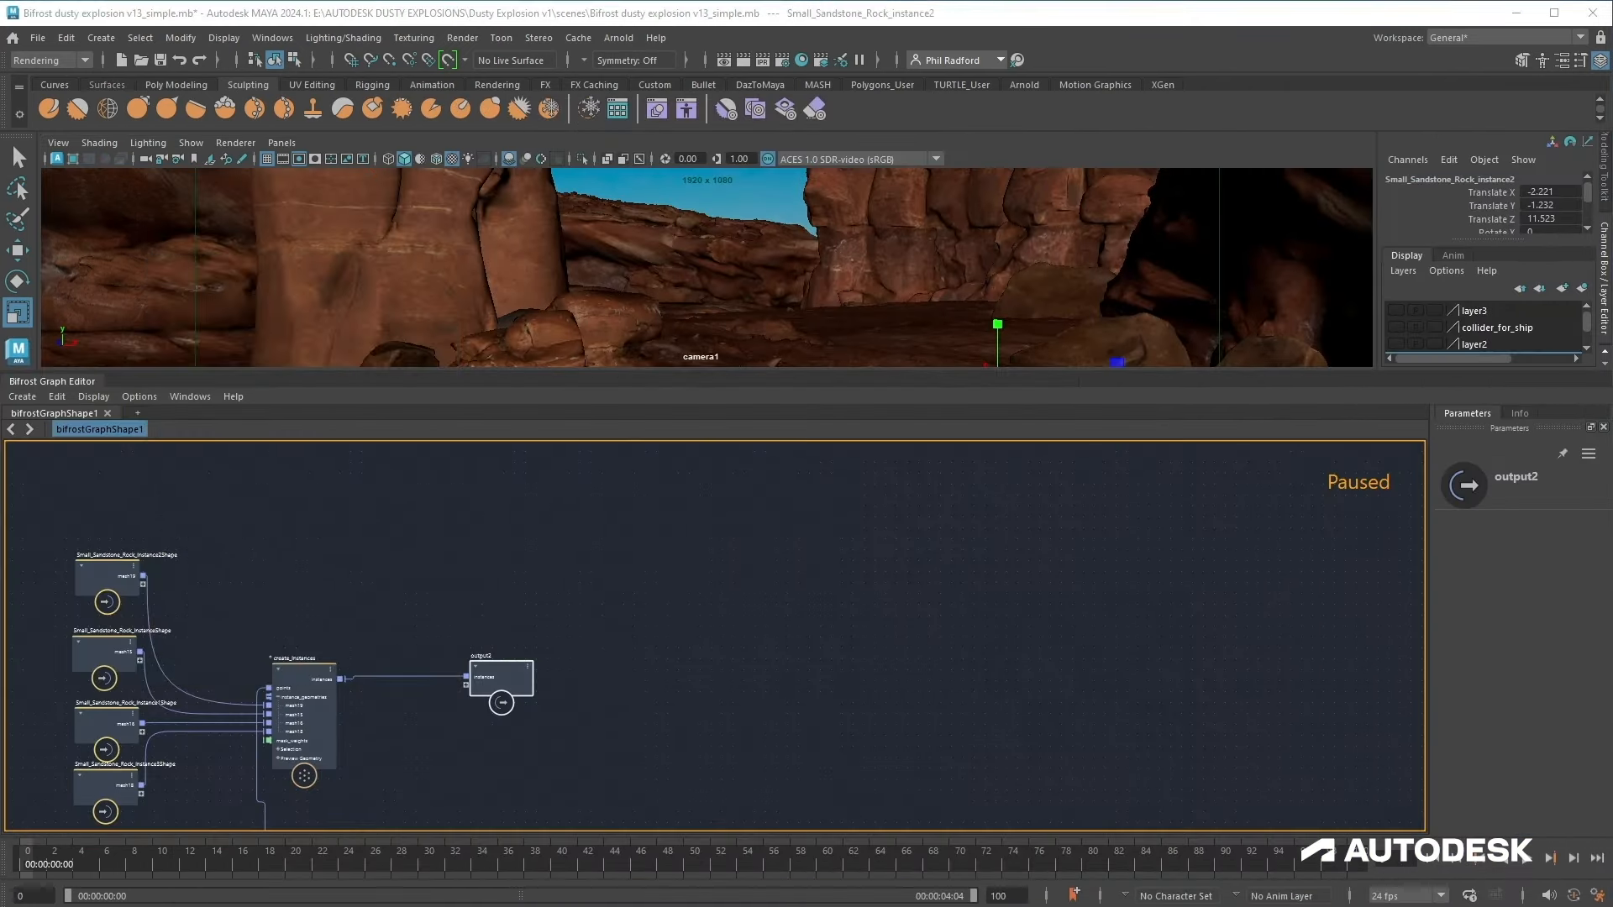
Step: Pan and zoom around the graph to examine the overall node layout
scroll(1044, 727, "down", 4)
middle_click_drag(1103, 736, 696, 535, "alt")
middle_click_drag(760, 680, 648, 413, "alt")
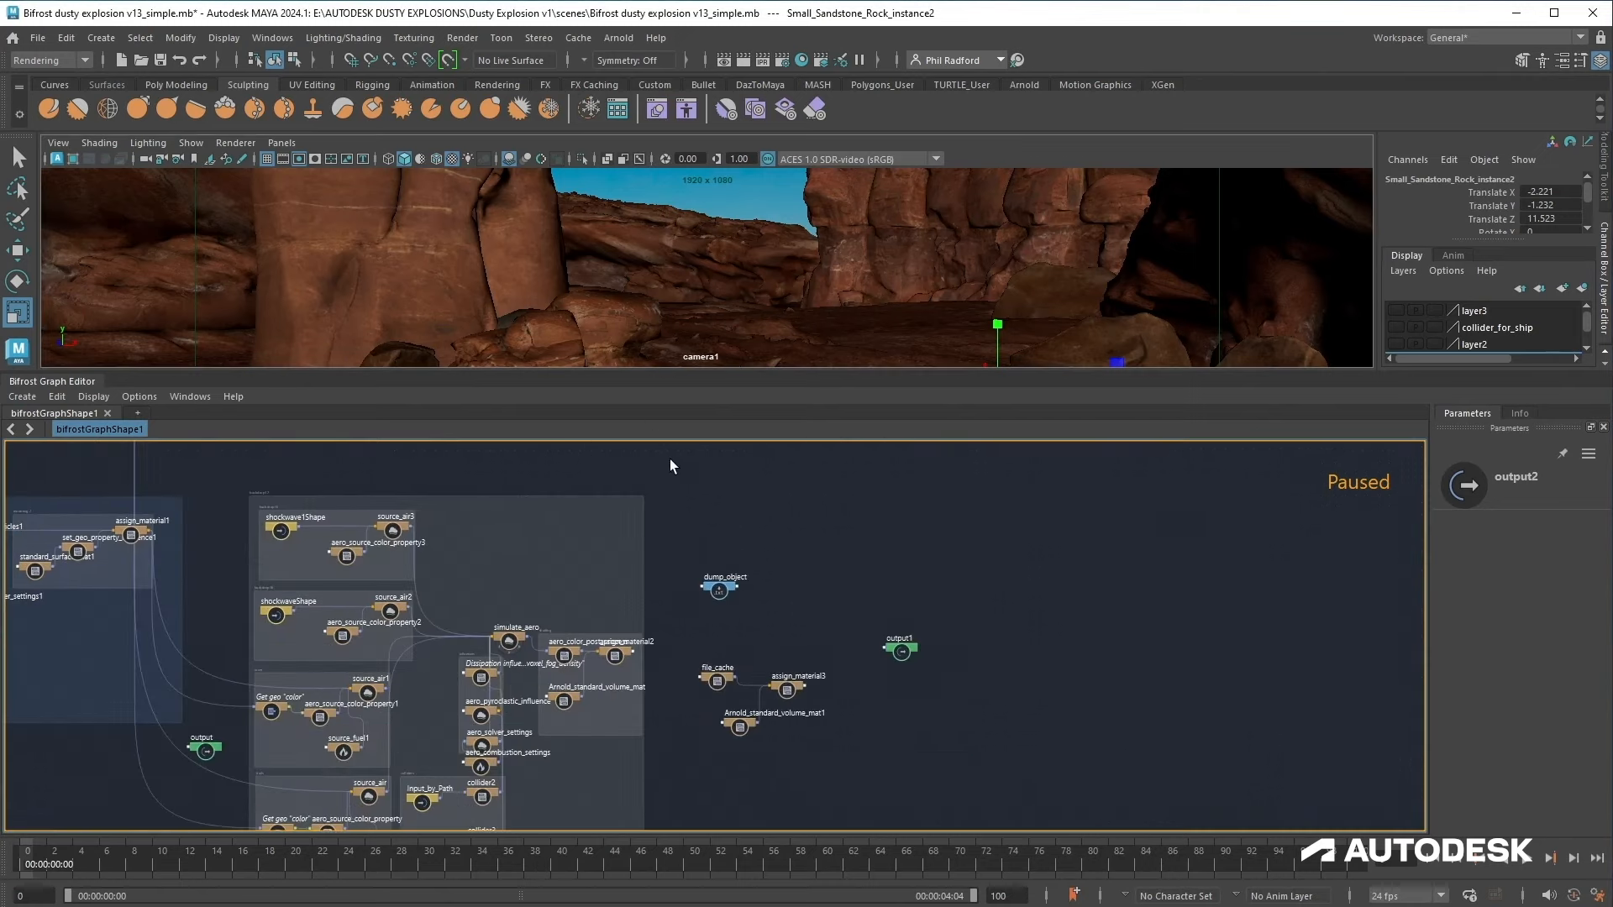
scroll(855, 668, "up", 4)
scroll(687, 620, "down", 3)
middle_click_drag(595, 564, 1009, 733, "alt")
middle_click_drag(771, 456, 980, 846, "alt")
middle_click_drag(955, 744, 904, 703, "alt")
scroll(901, 698, "up", 2)
scroll(899, 658, "up", 2)
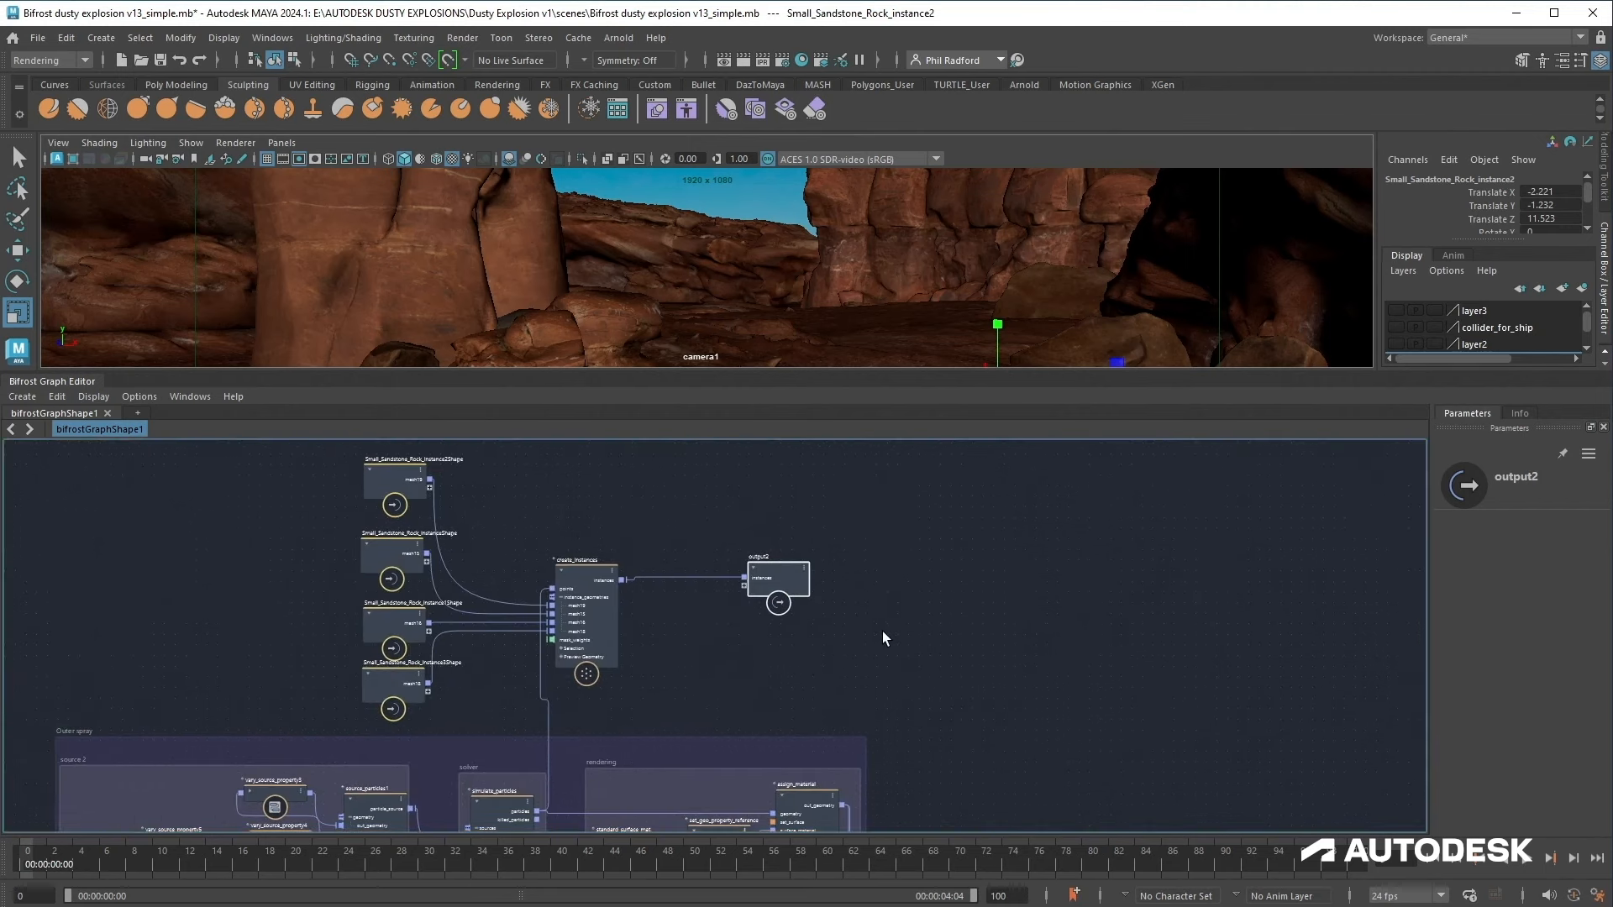
middle_click_drag(966, 735, 958, 555, "alt")
middle_click_drag(935, 689, 962, 626, "alt")
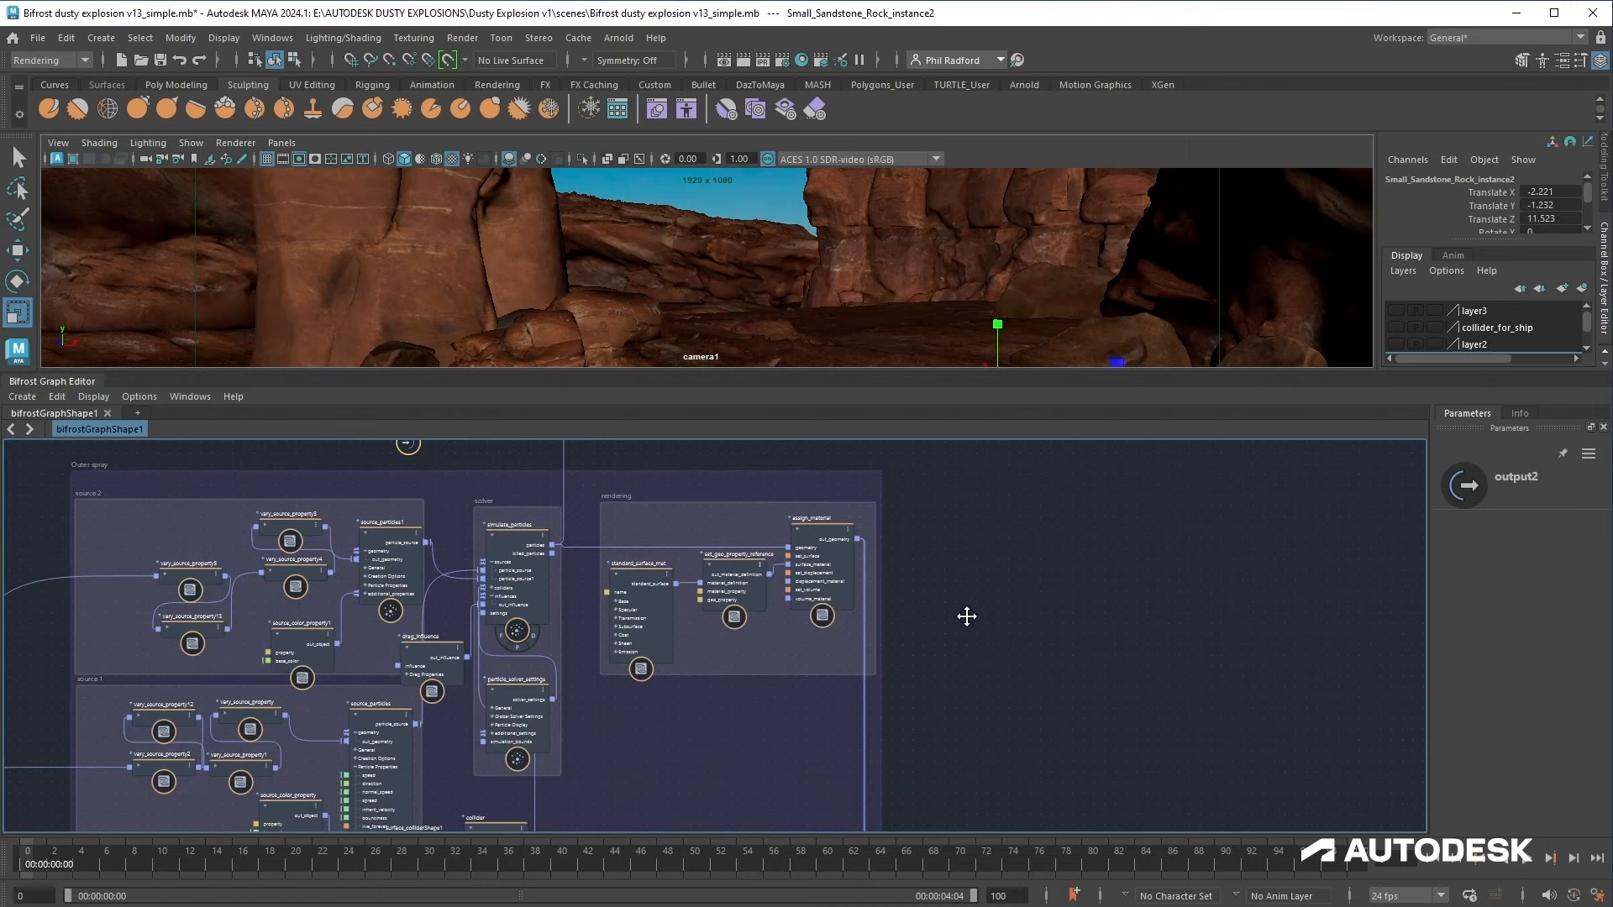
middle_click_drag(966, 616, 973, 591)
Step: Select particle_solver_settings, widen the Parameters panel and review its solver settings
left_click(522, 682)
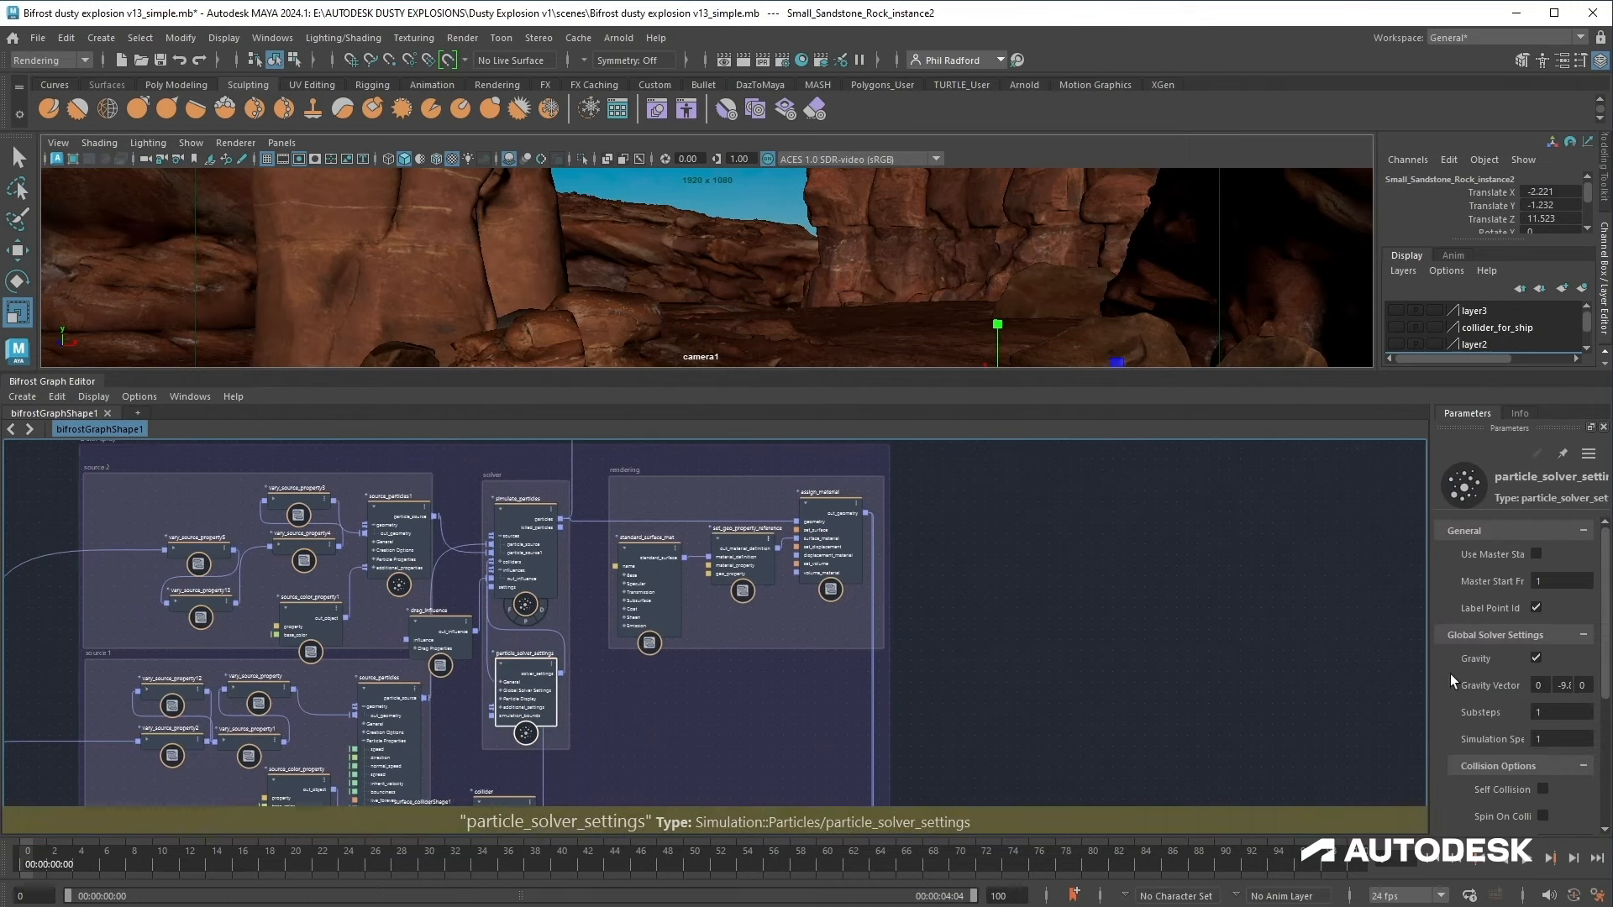
left_click_drag(1429, 662, 1314, 663)
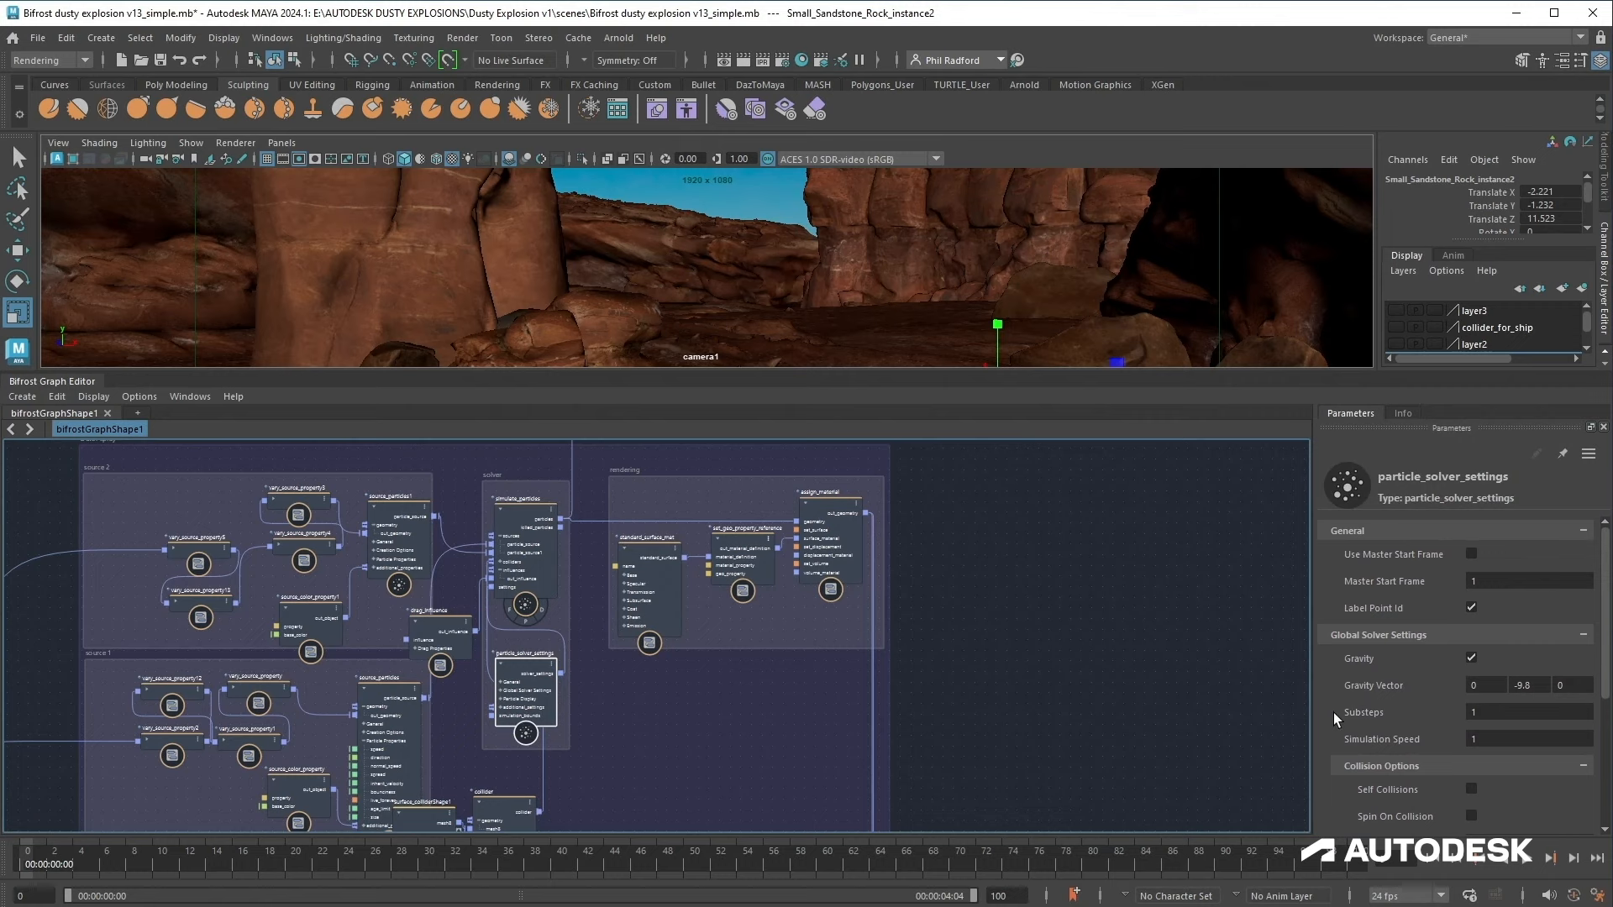
scroll(1344, 722, "down", 3)
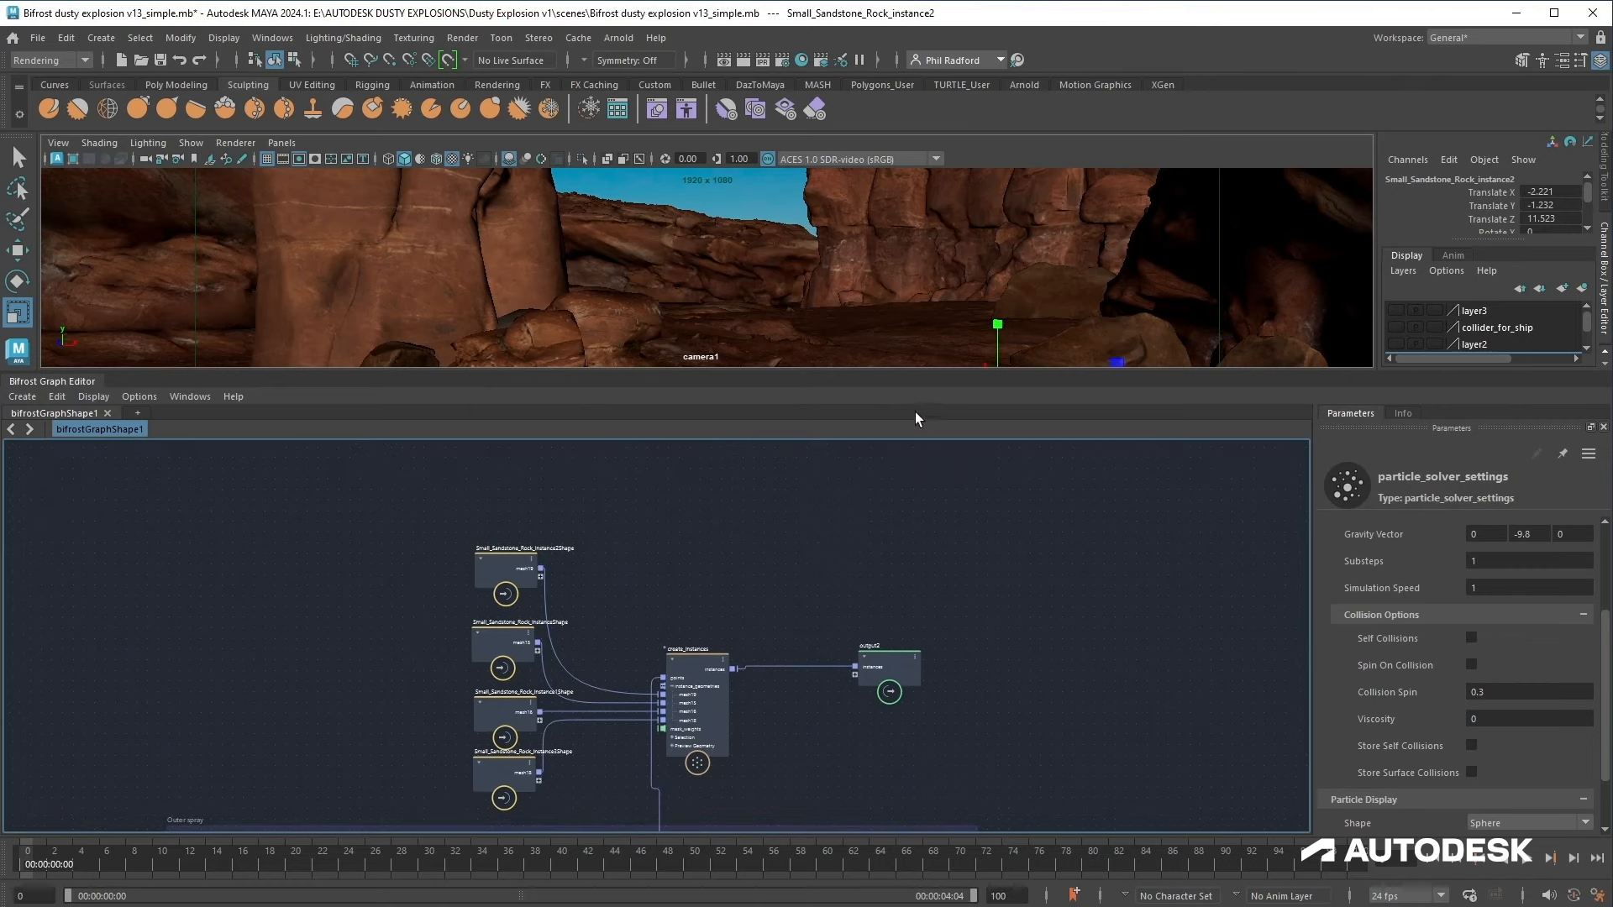
Step: Enlarge the viewport and play the animation to preview the instanced rock particles
left_click_drag(888, 373, 919, 530)
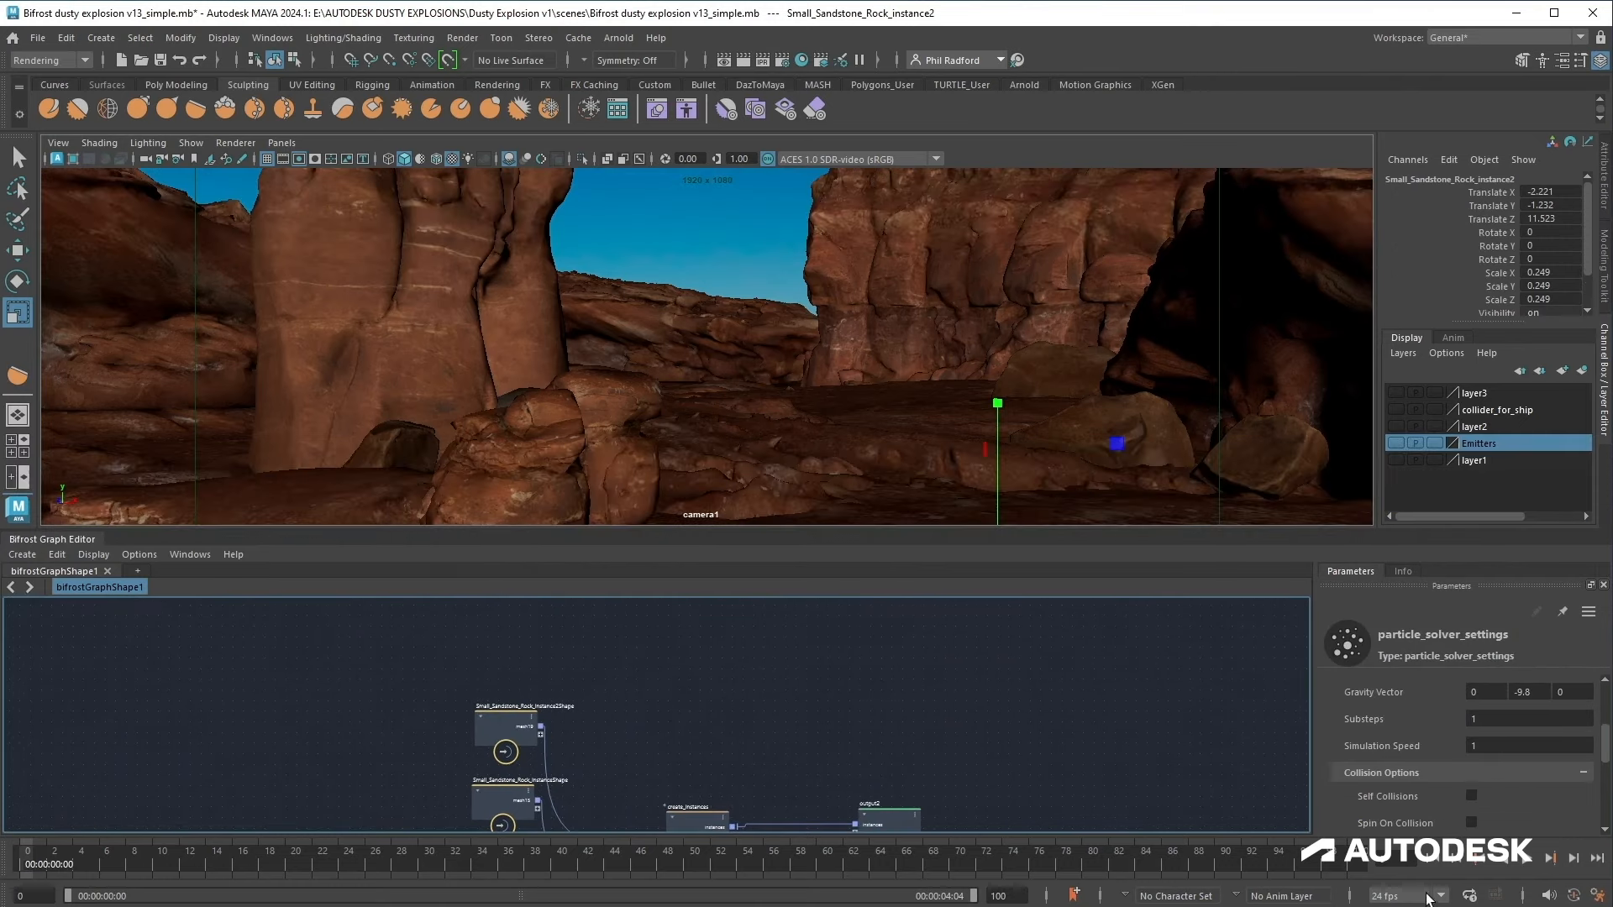
left_click(1530, 855)
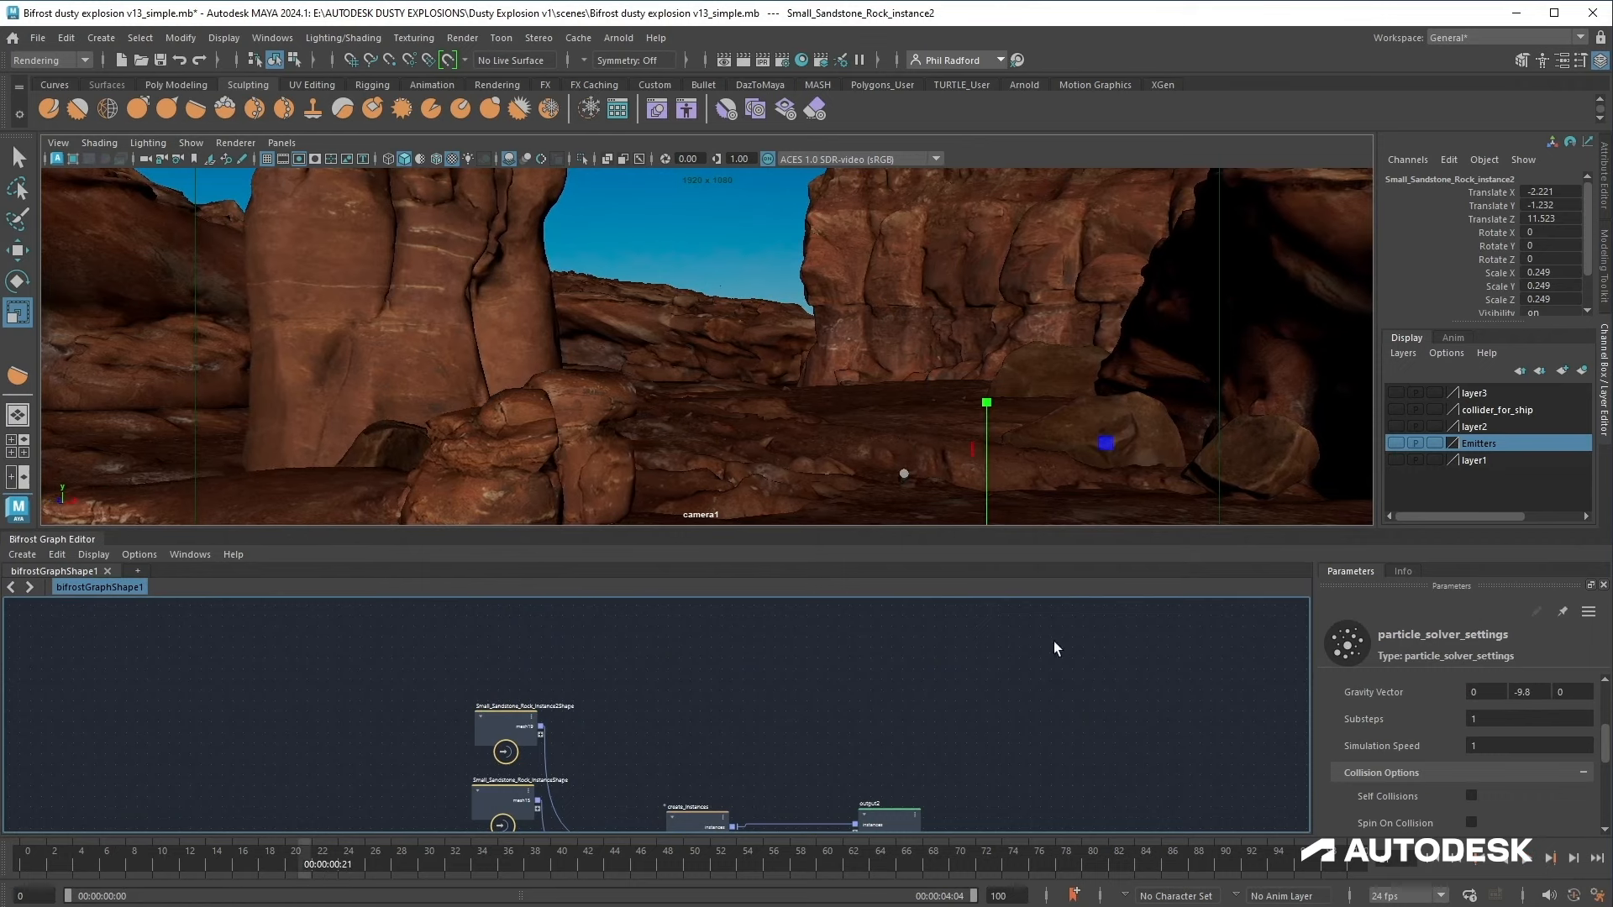
Step: Put the four Small_Sandstone_Rock_instance source meshes into a new display layer and hide that layer
left_click(981, 413)
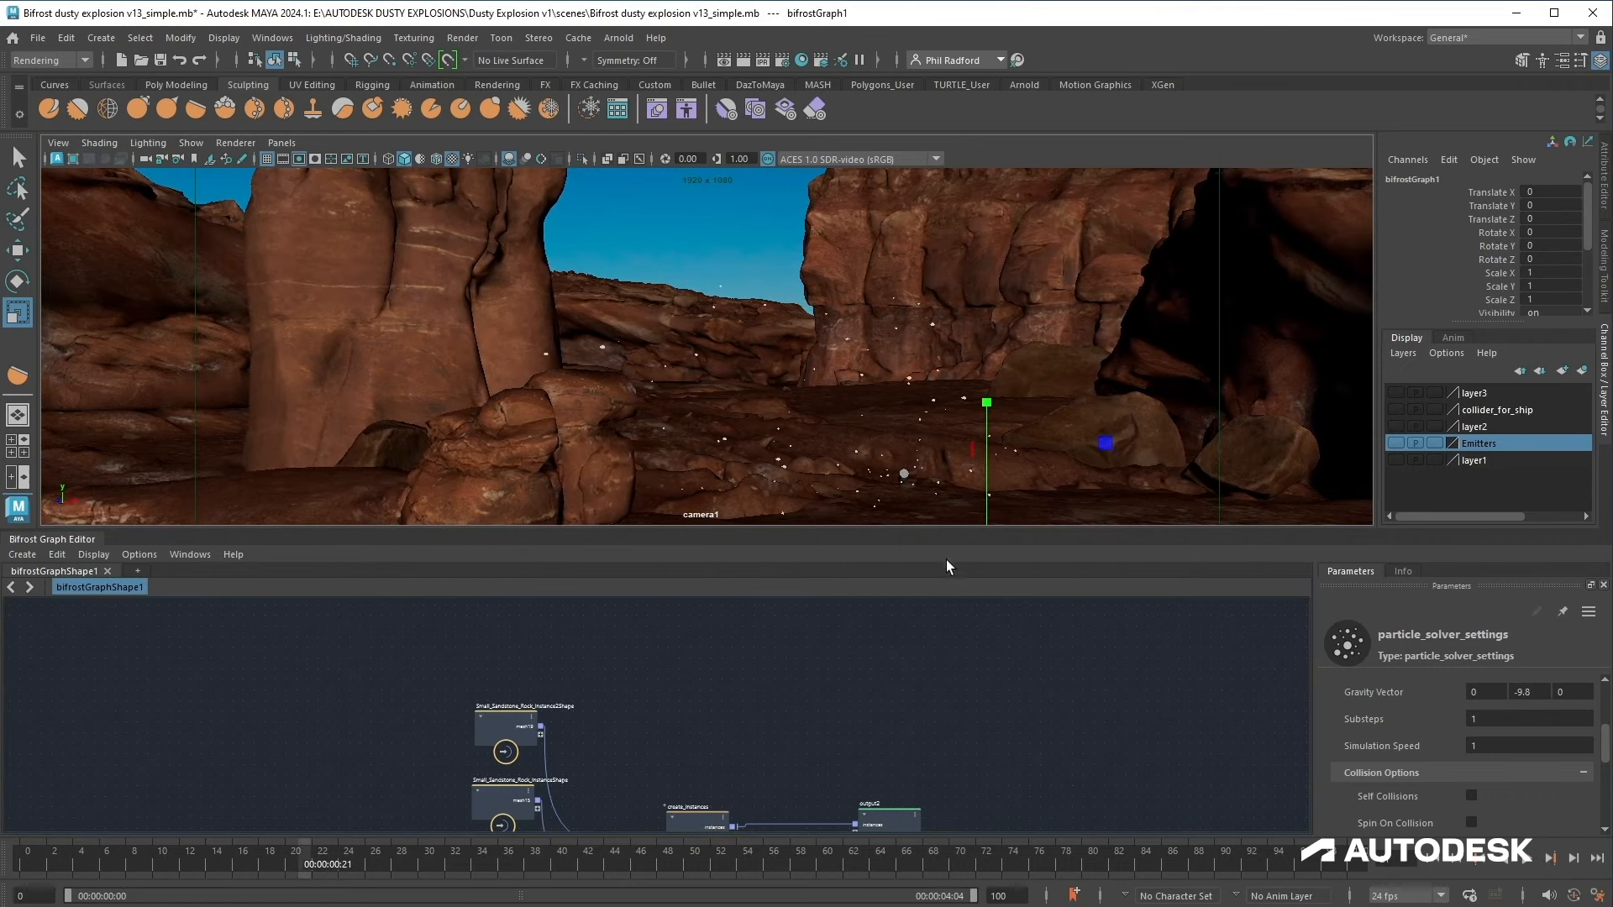
left_click_drag(0, 353, 312, 298)
scroll(296, 472, "up", 3)
left_click_drag(362, 541, 361, 489)
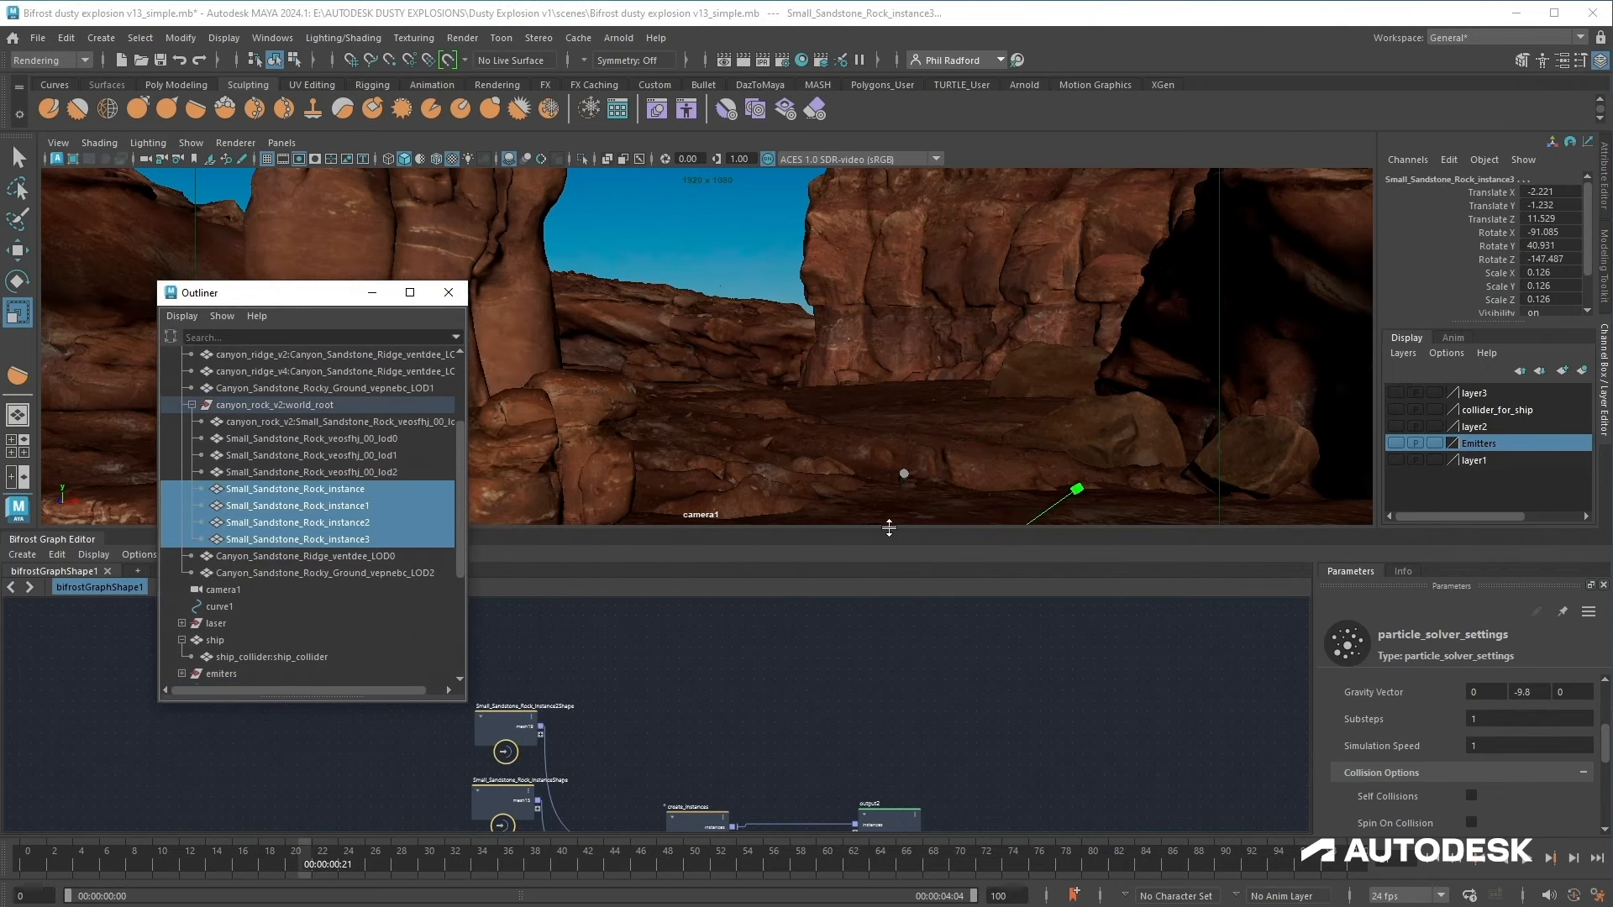
left_click_drag(889, 527, 888, 622)
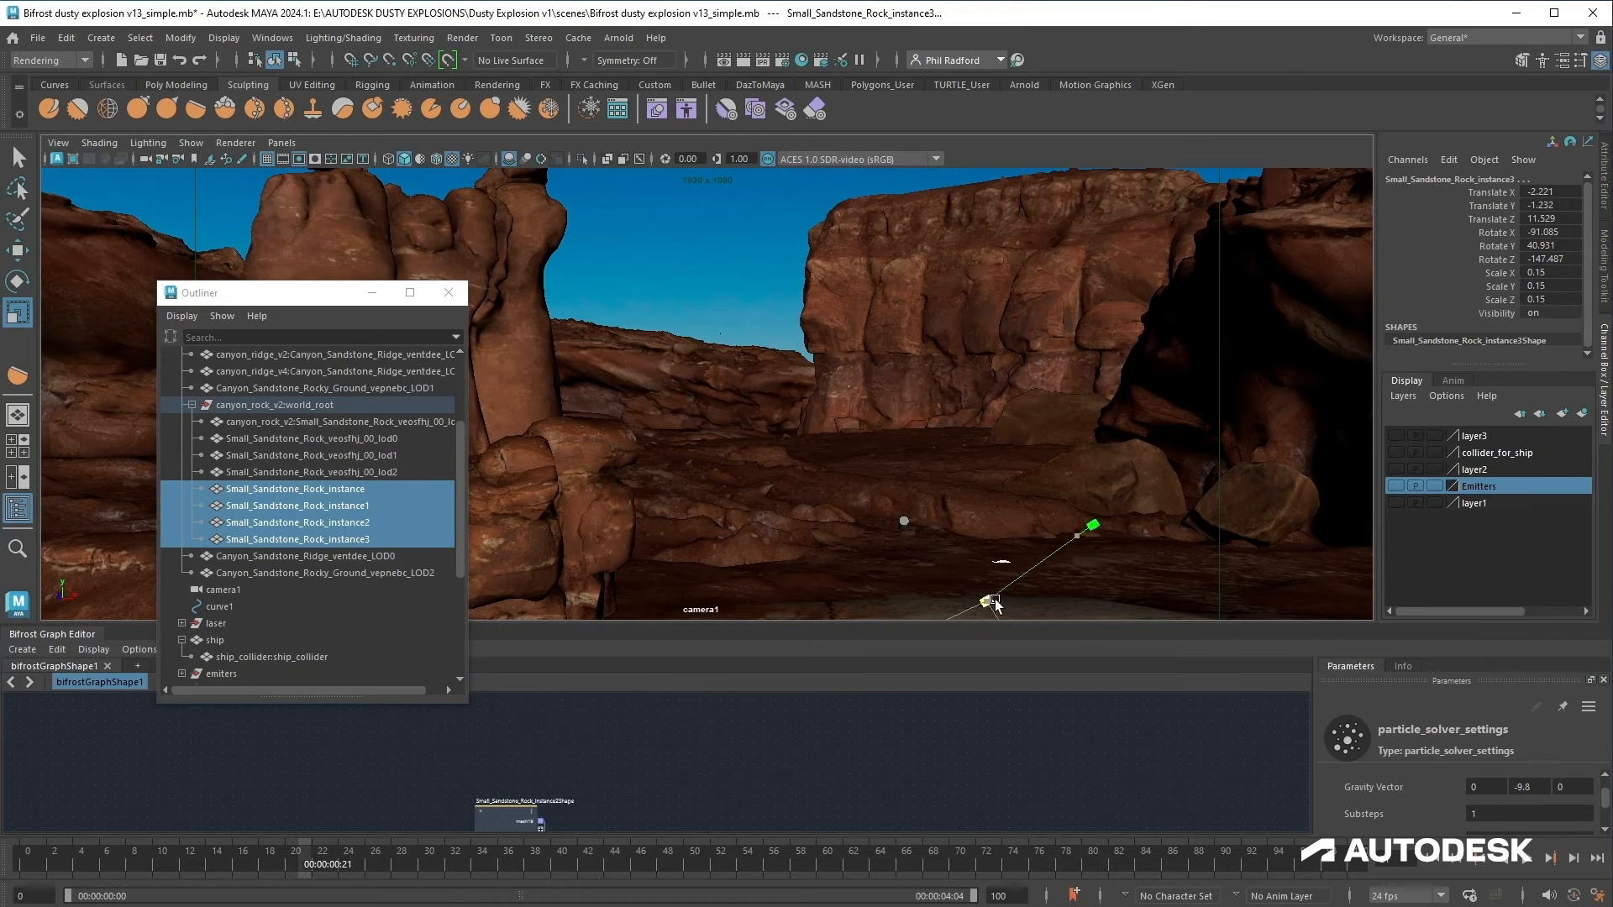
left_click_drag(995, 603, 1066, 626)
left_click(1583, 413)
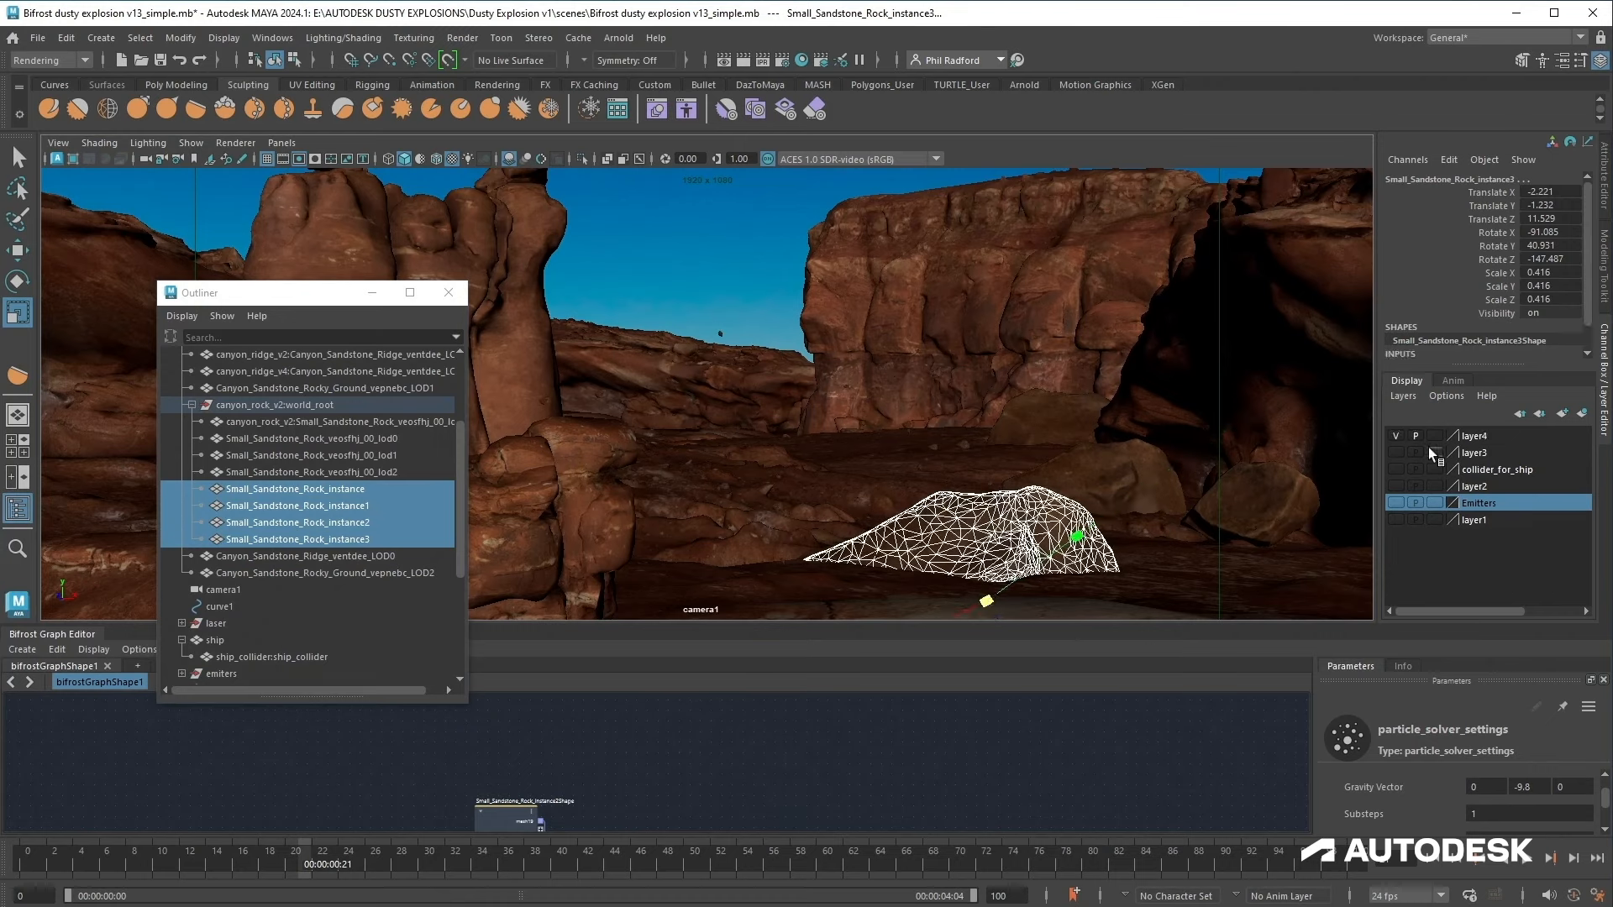
left_click(1396, 436)
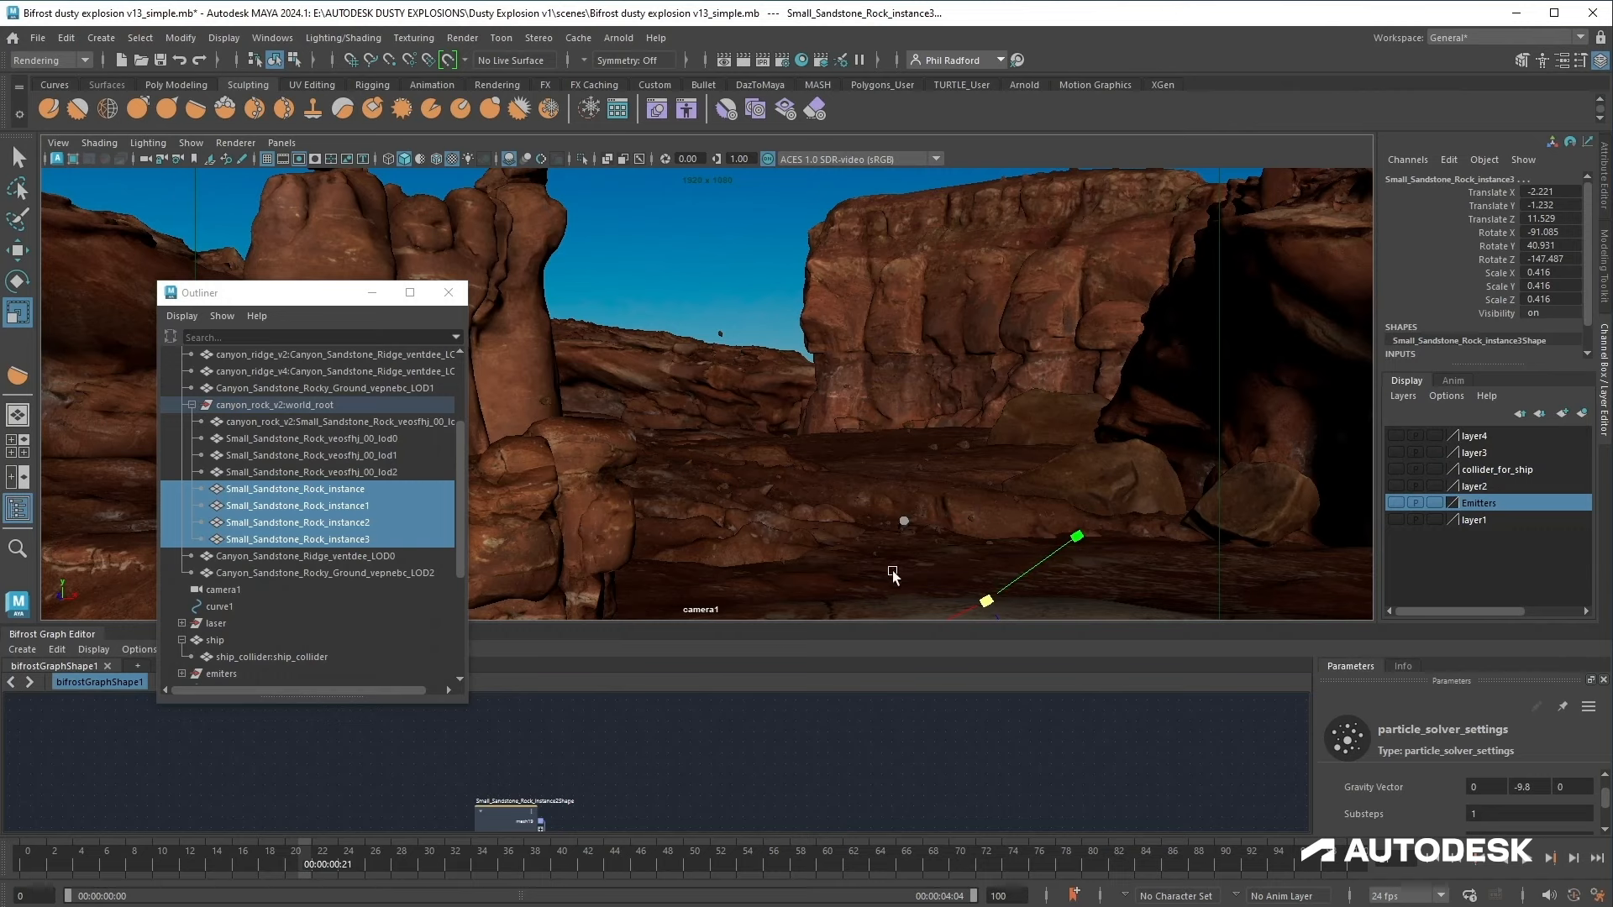
Step: Play the animation from the start to preview the rock particles, then close the Outliner and resize the graph editor
left_click_drag(301, 863, 27, 864)
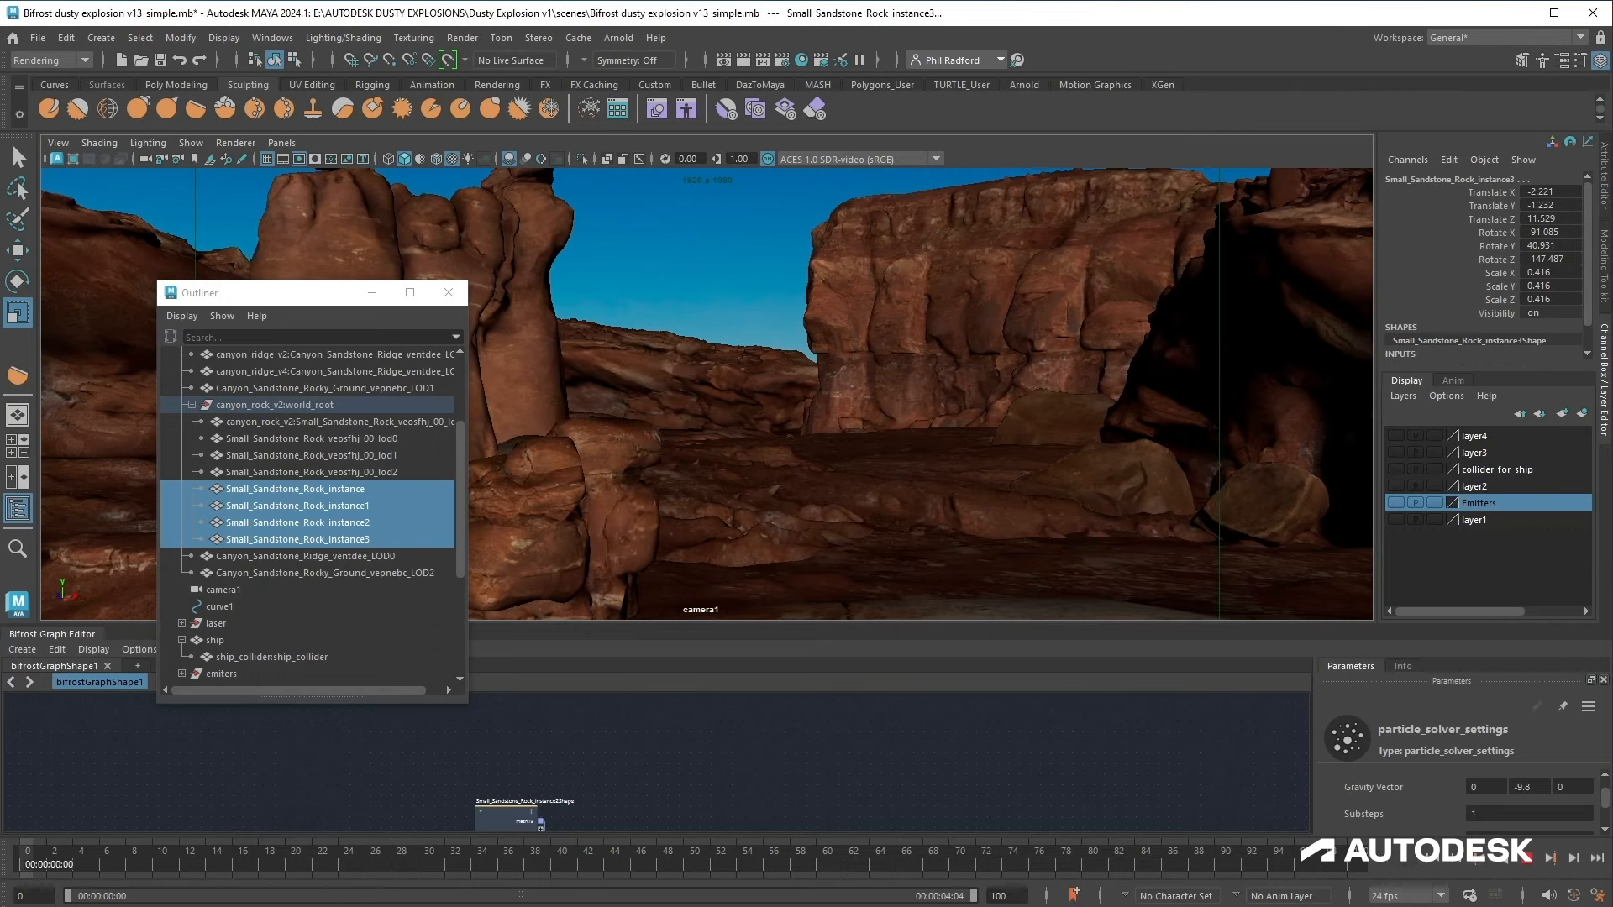
left_click(1529, 864)
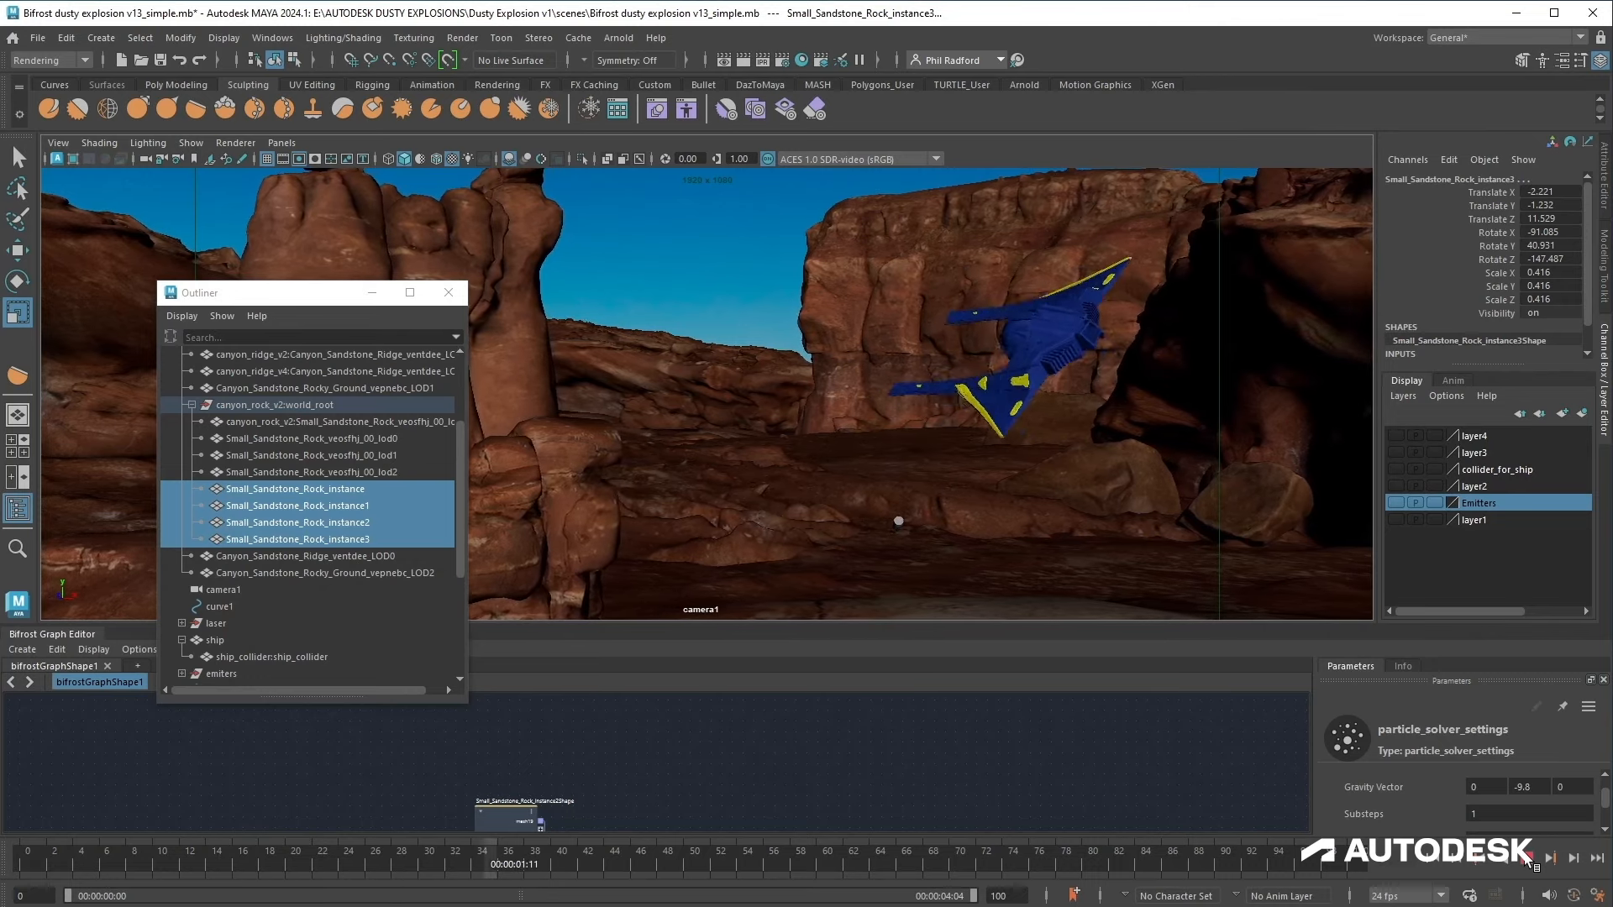
key("alt+shift+v")
left_click_drag(574, 626, 572, 442)
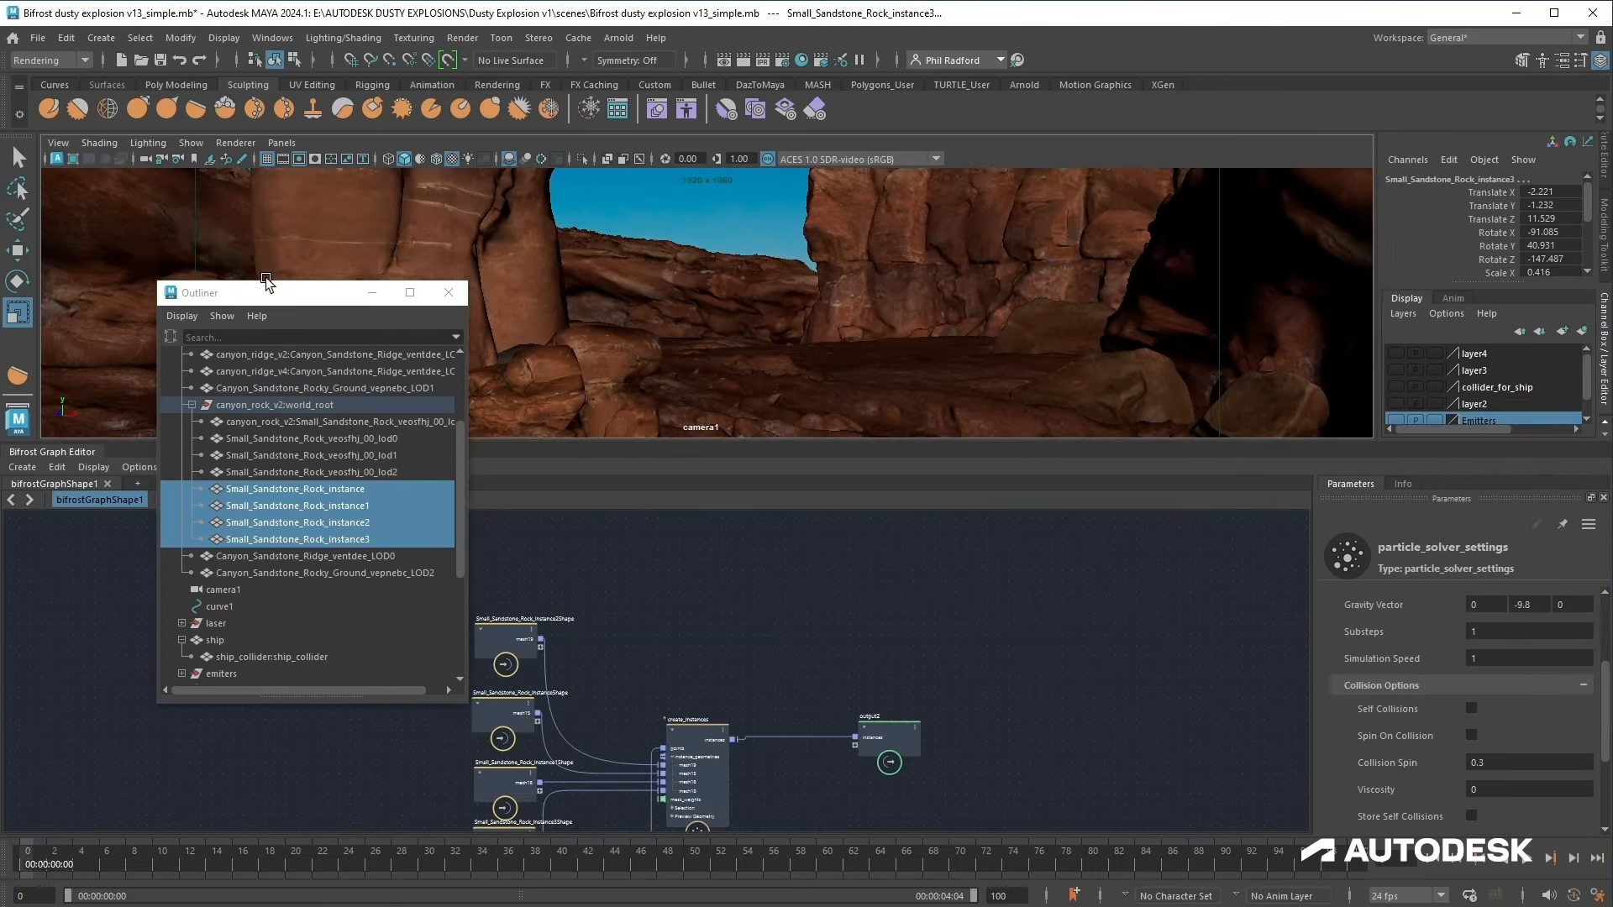
left_click(449, 292)
Step: Enable Live Forever on both the source_particles1 and source_particles nodes
middle_click_drag(965, 692, 963, 508)
scroll(975, 680, "up", 1)
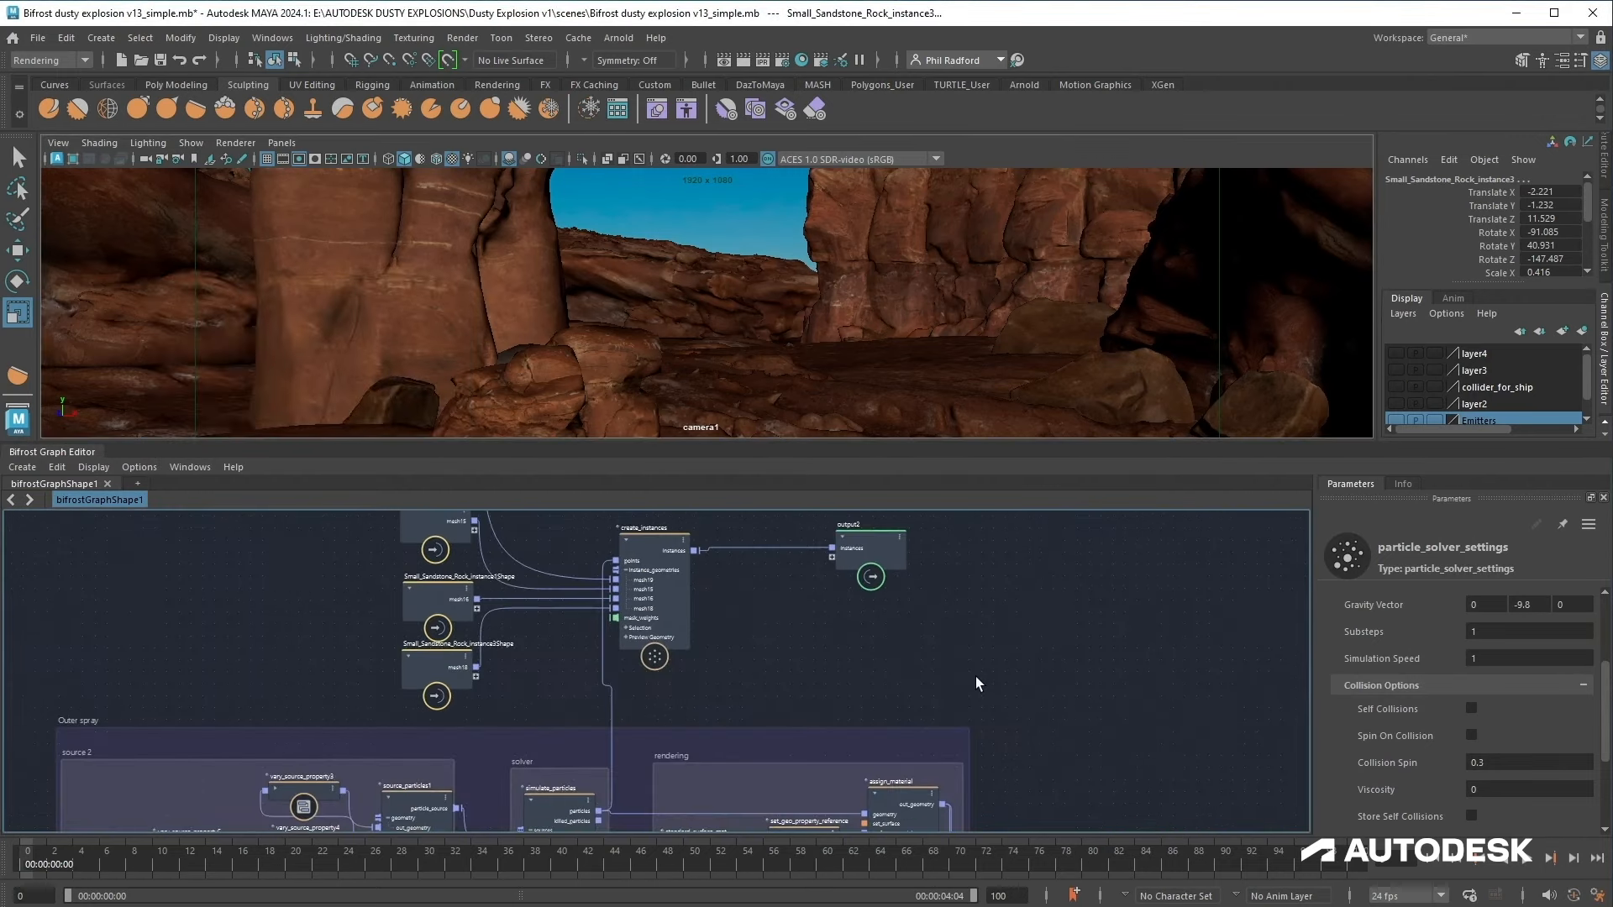
scroll(976, 681, "down", 2)
middle_click_drag(1045, 673, 1081, 495)
scroll(1077, 606, "up", 1)
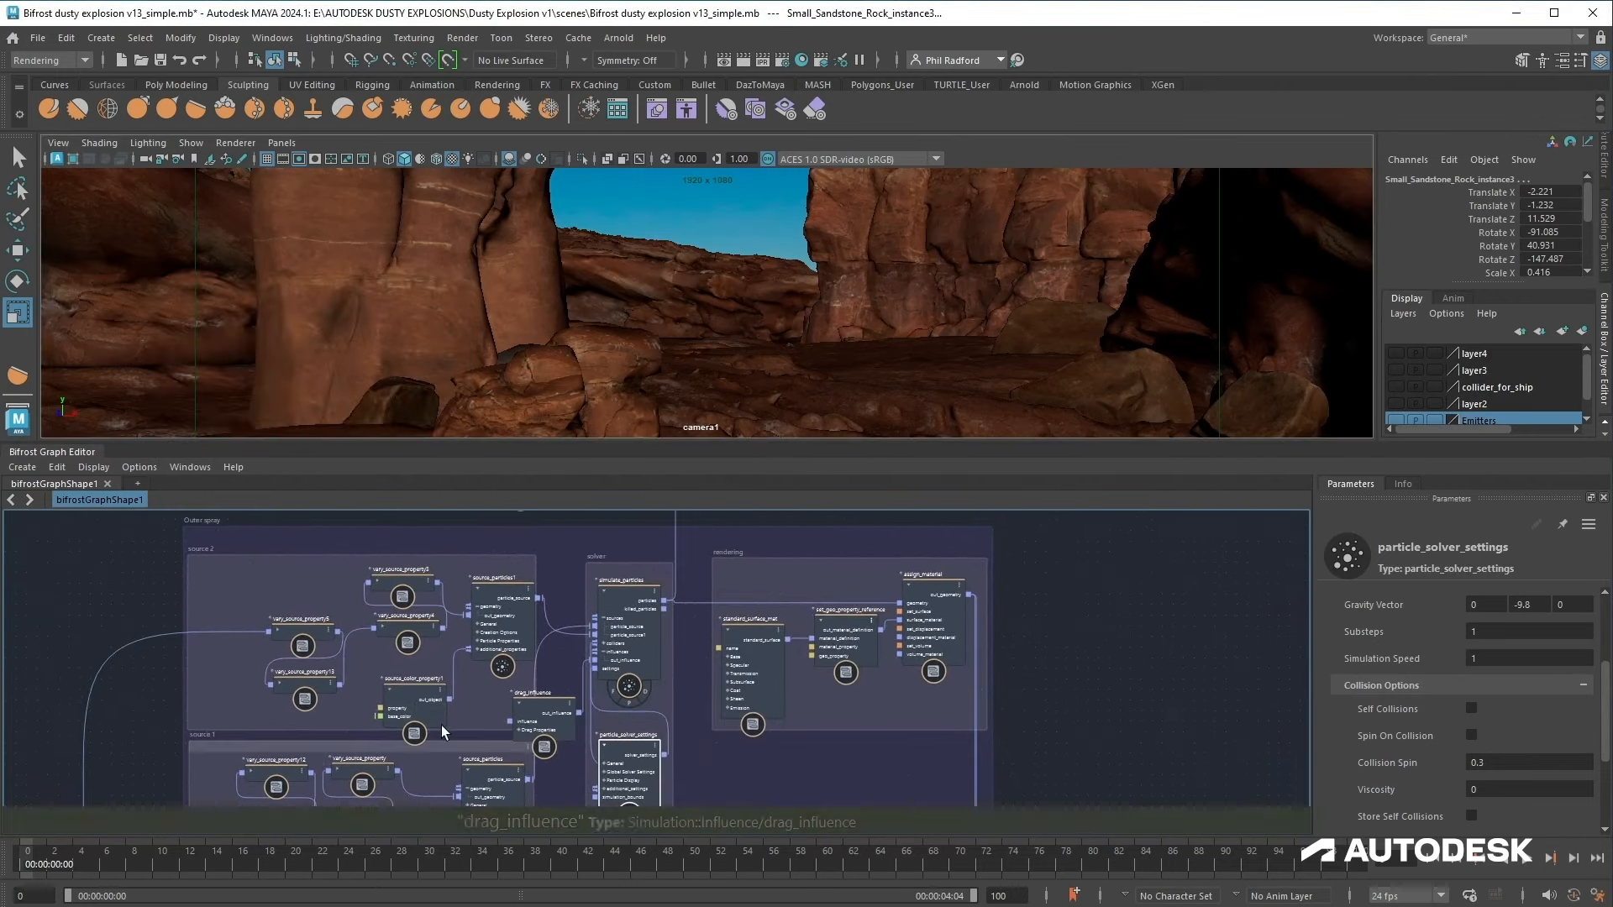
left_click(501, 617)
scroll(1439, 768, "down", 5)
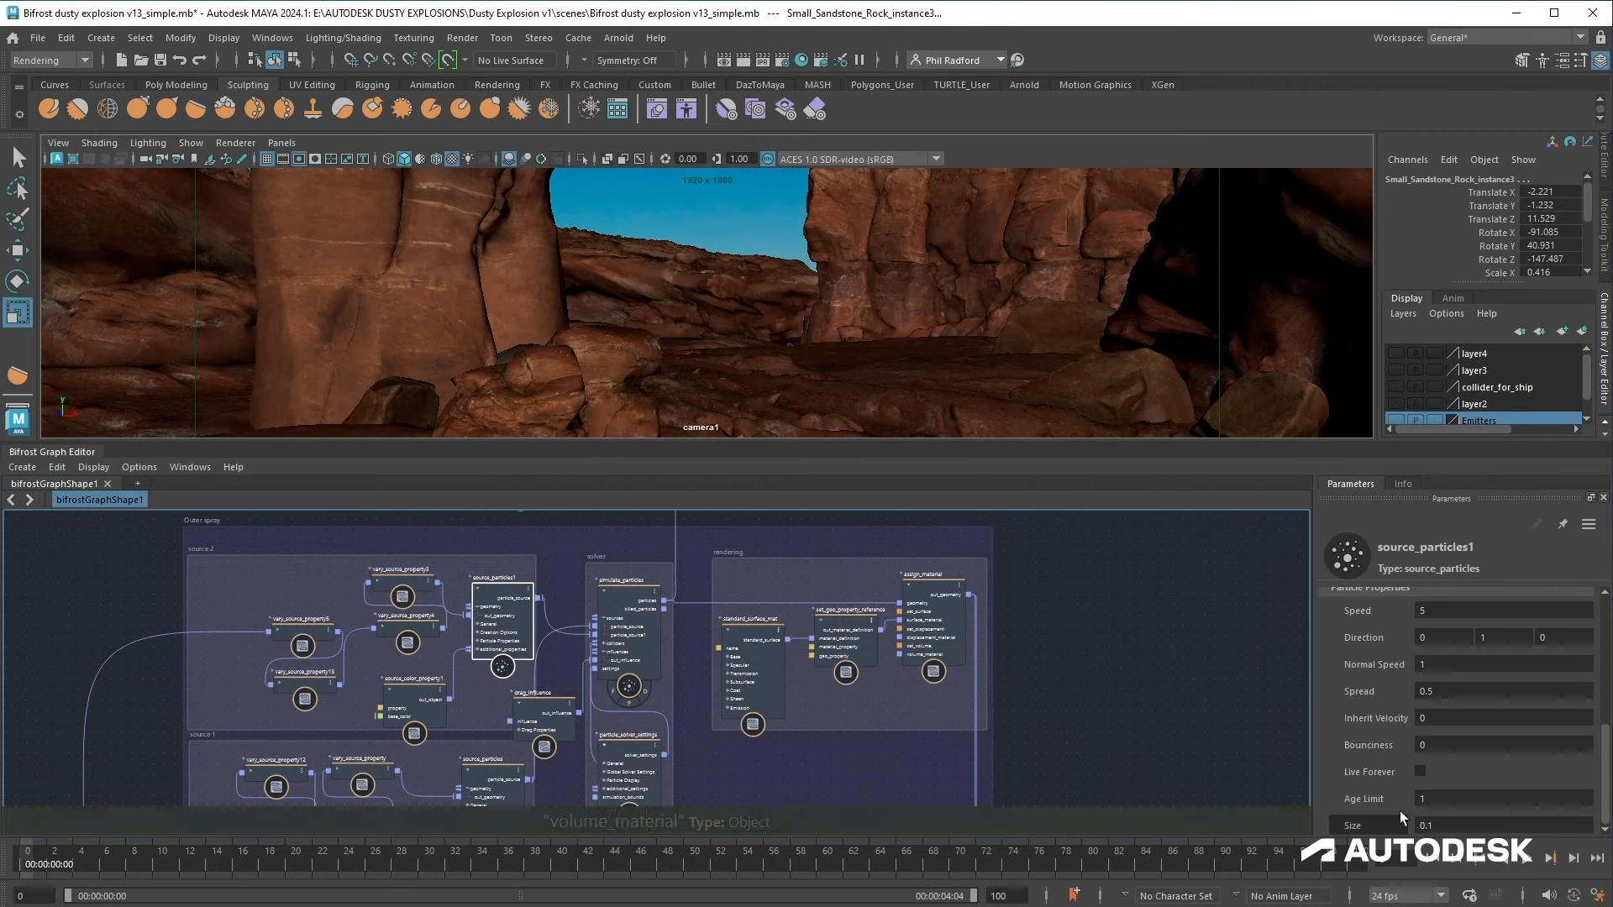
left_click(1420, 771)
middle_click_drag(1103, 714, 1122, 501)
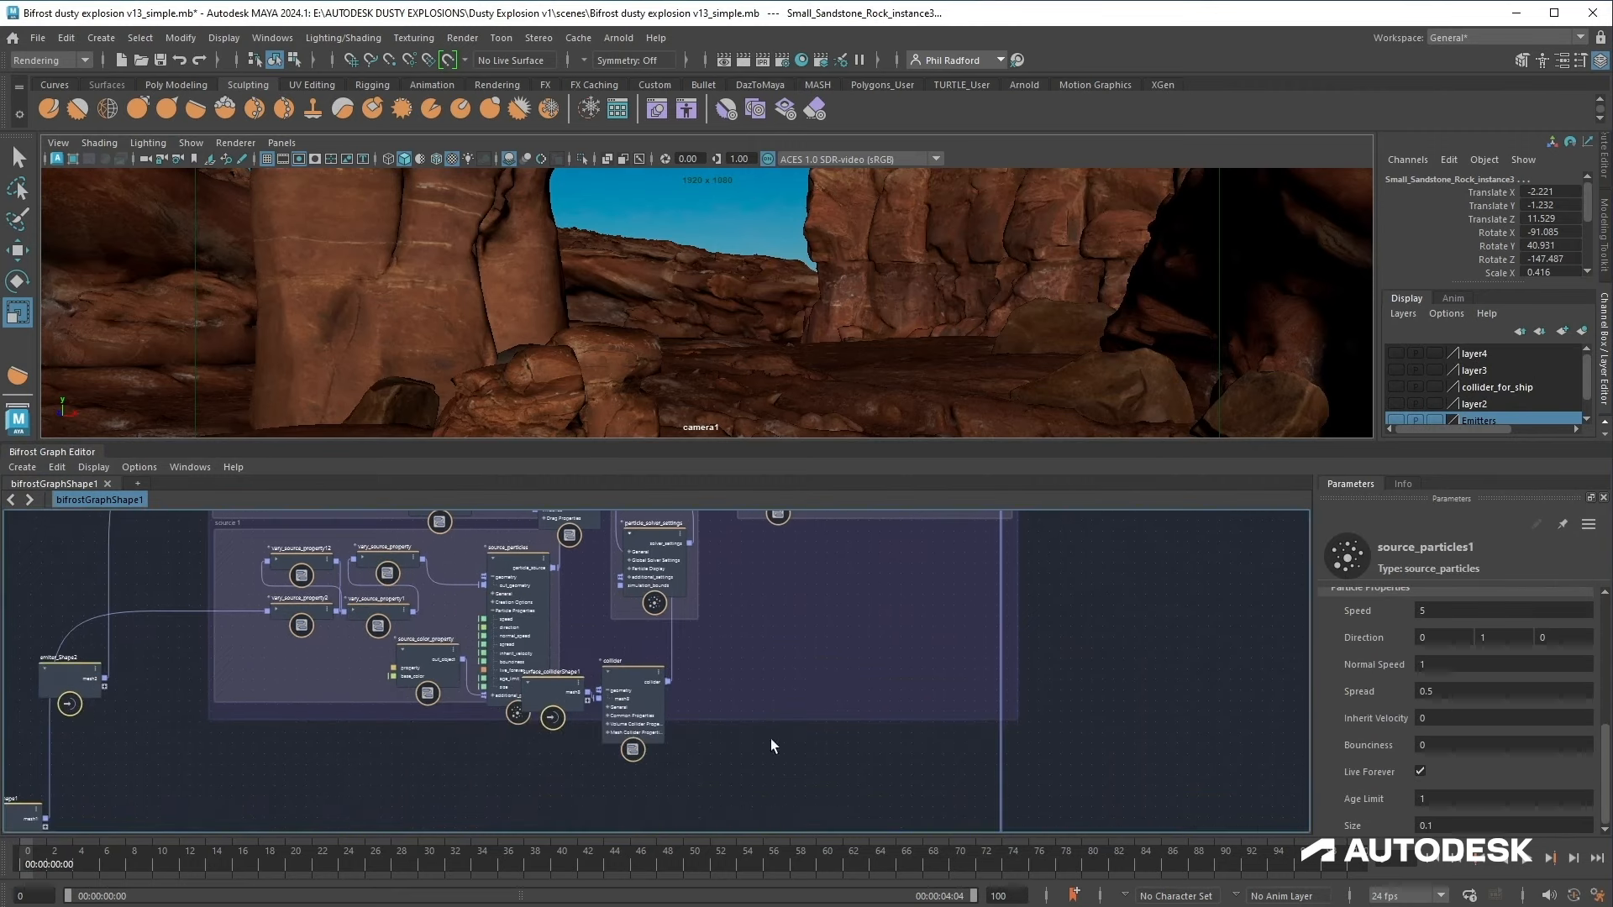
left_click(517, 598)
left_click(1420, 771)
Step: Pan to the rock instancing nodes and replay the simulation
middle_click_drag(1089, 630, 1086, 857)
middle_click_drag(1178, 744, 1142, 605)
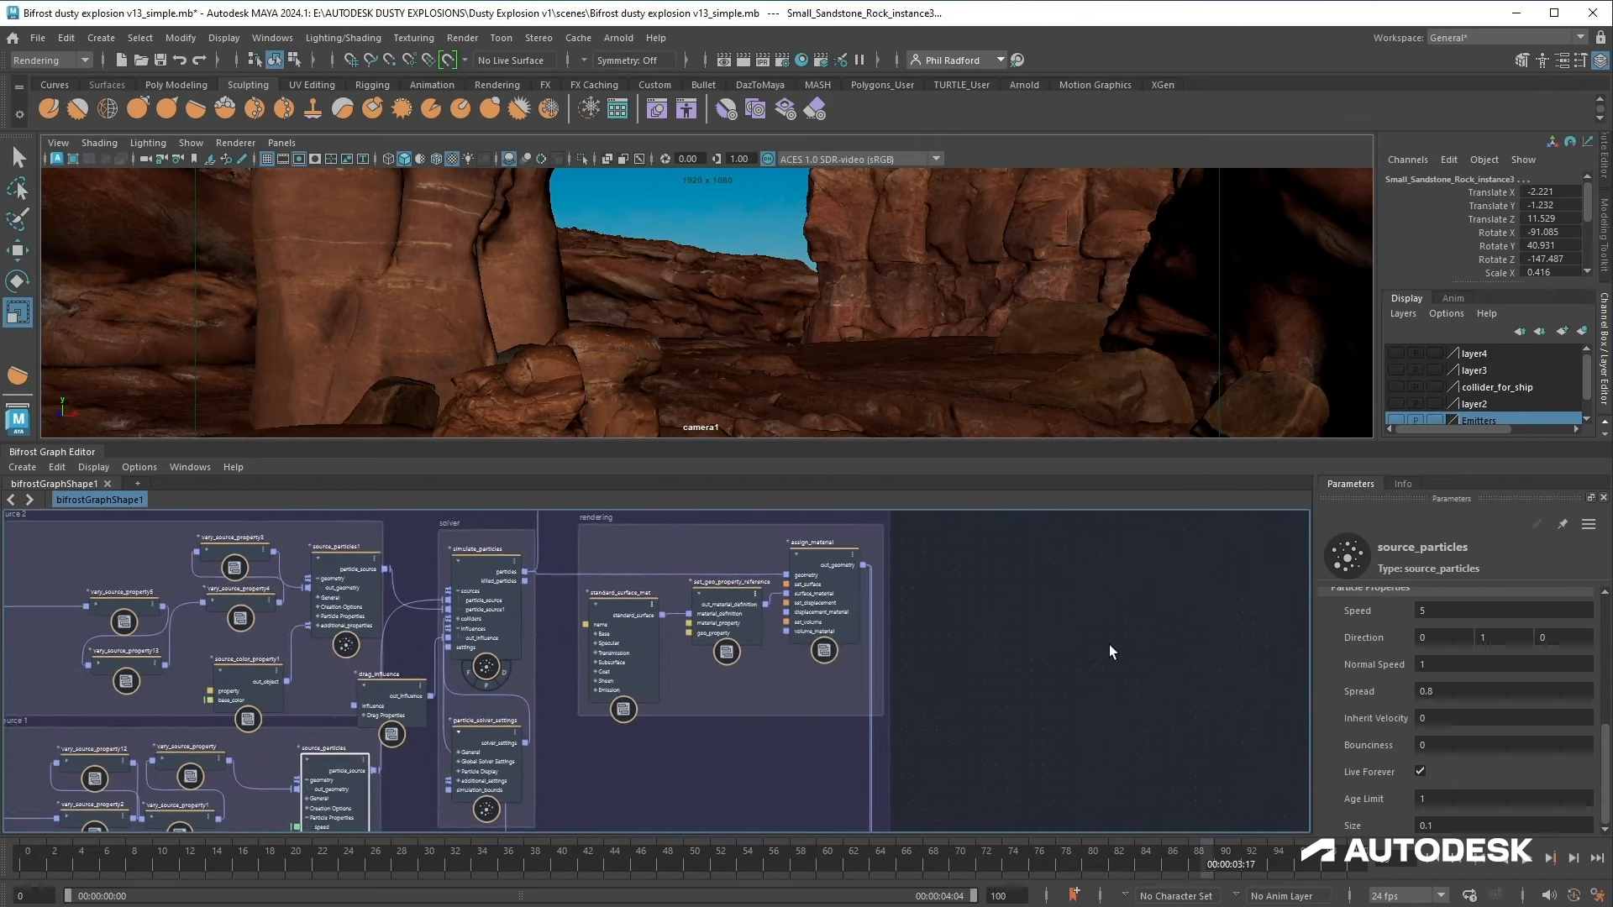
scroll(1004, 570, "down", 1)
middle_click_drag(1012, 565, 1033, 807)
middle_click_drag(1003, 677, 1023, 711)
left_click(522, 553)
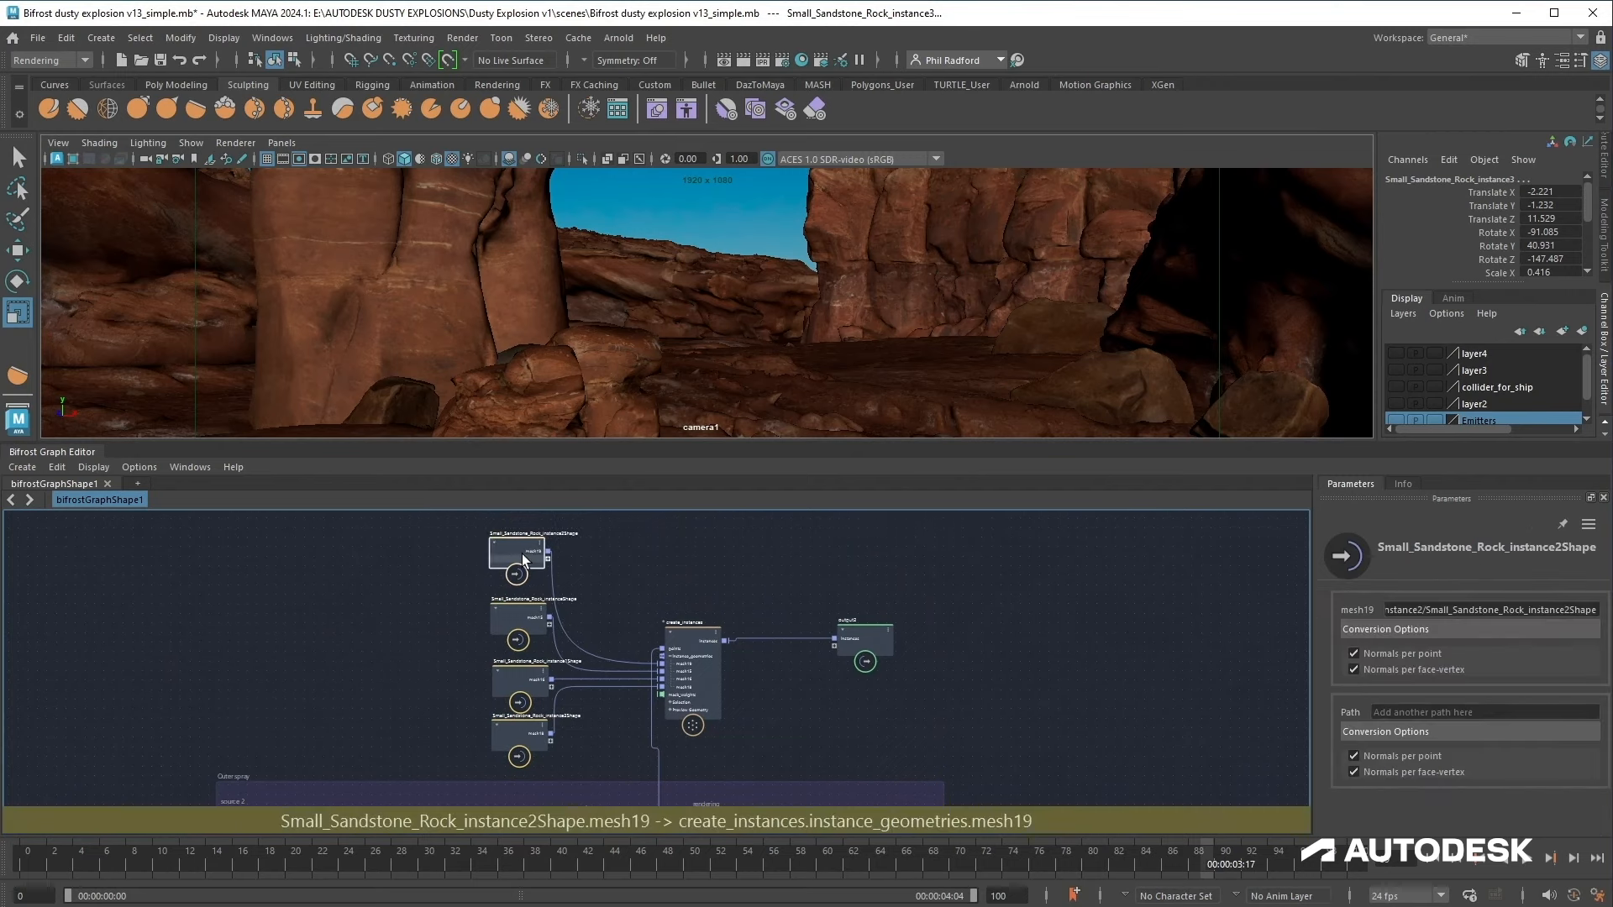
left_click(1435, 868)
left_click(1535, 860)
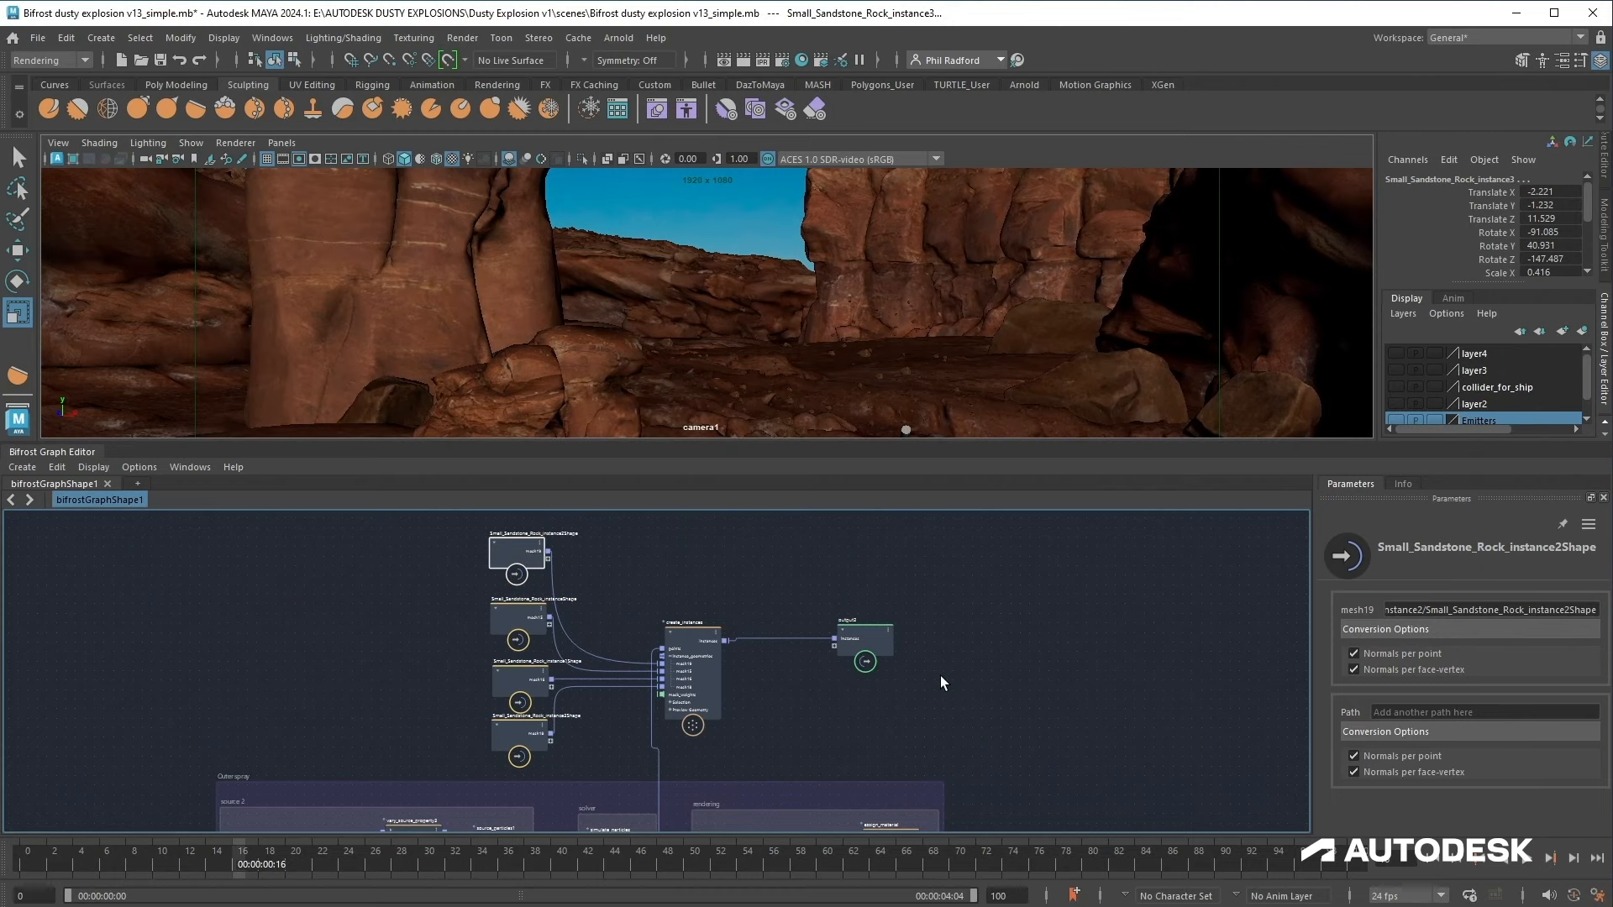
Step: Add a randomize_point_rotation node and wire it between create_instances and output2
middle_click_drag(941, 676, 953, 612)
middle_click_drag(886, 696, 883, 536)
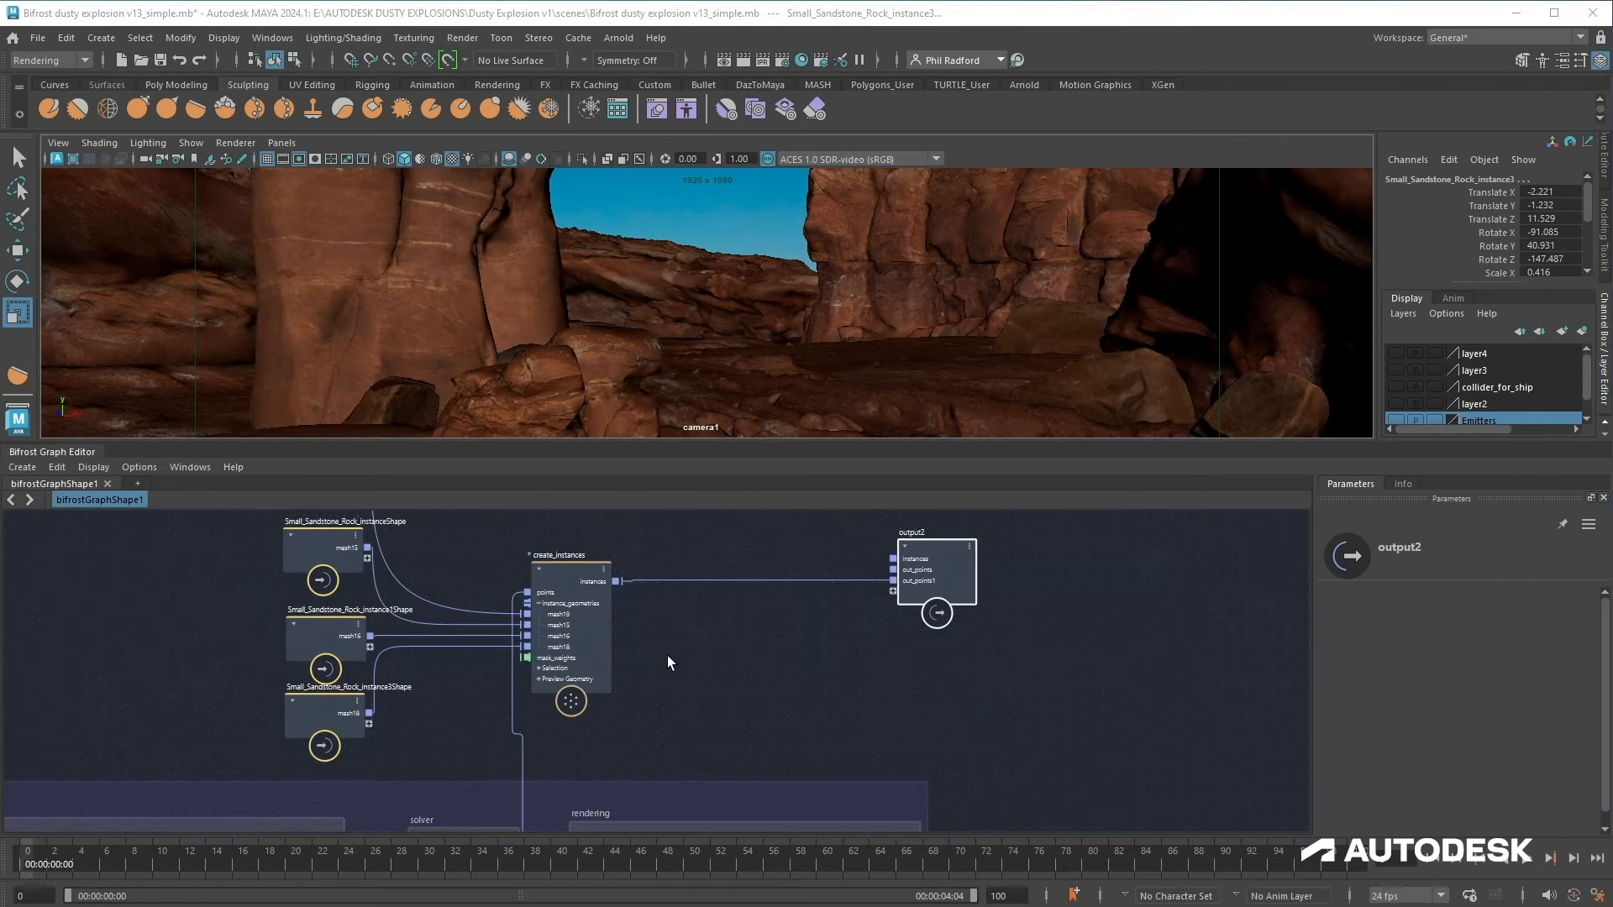
key("Tab")
type("ran")
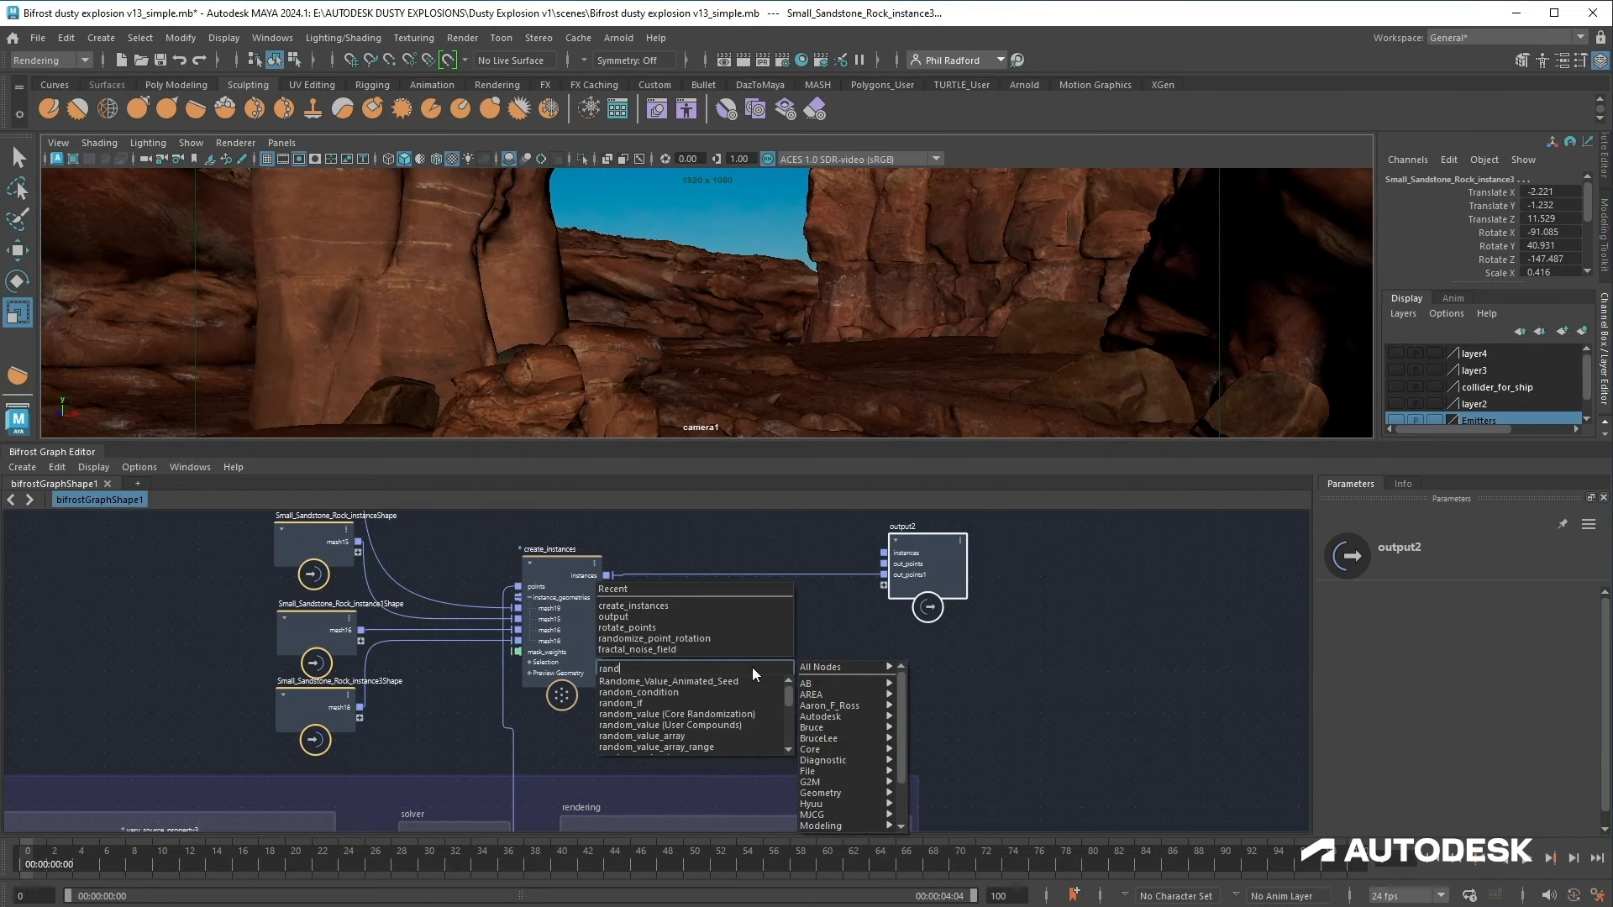
type("domi")
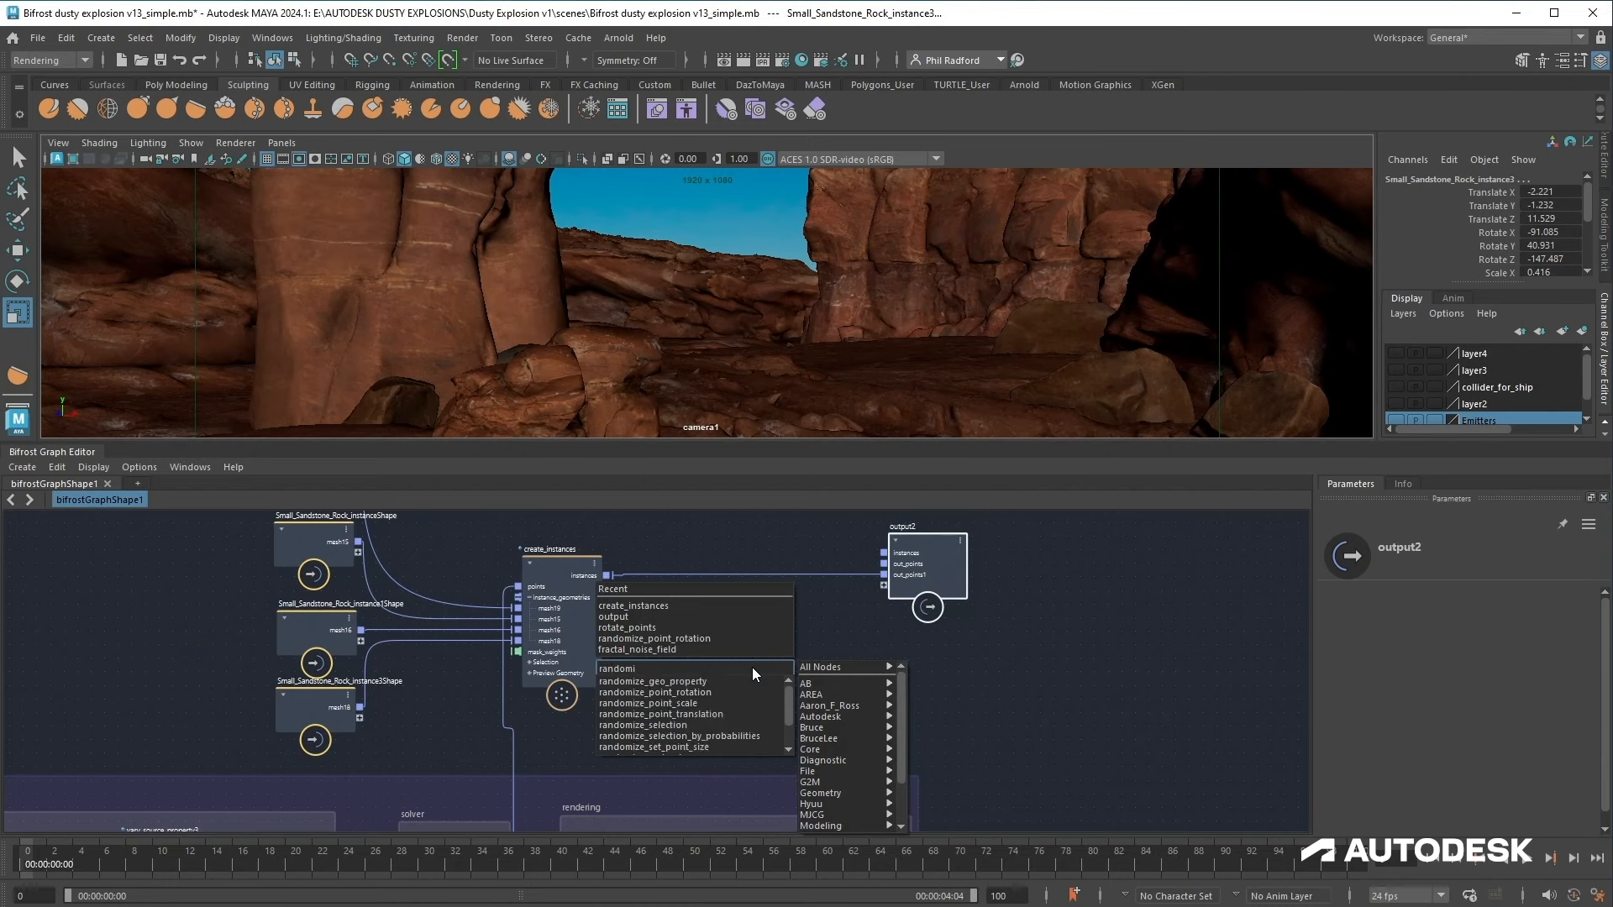
left_click(719, 691)
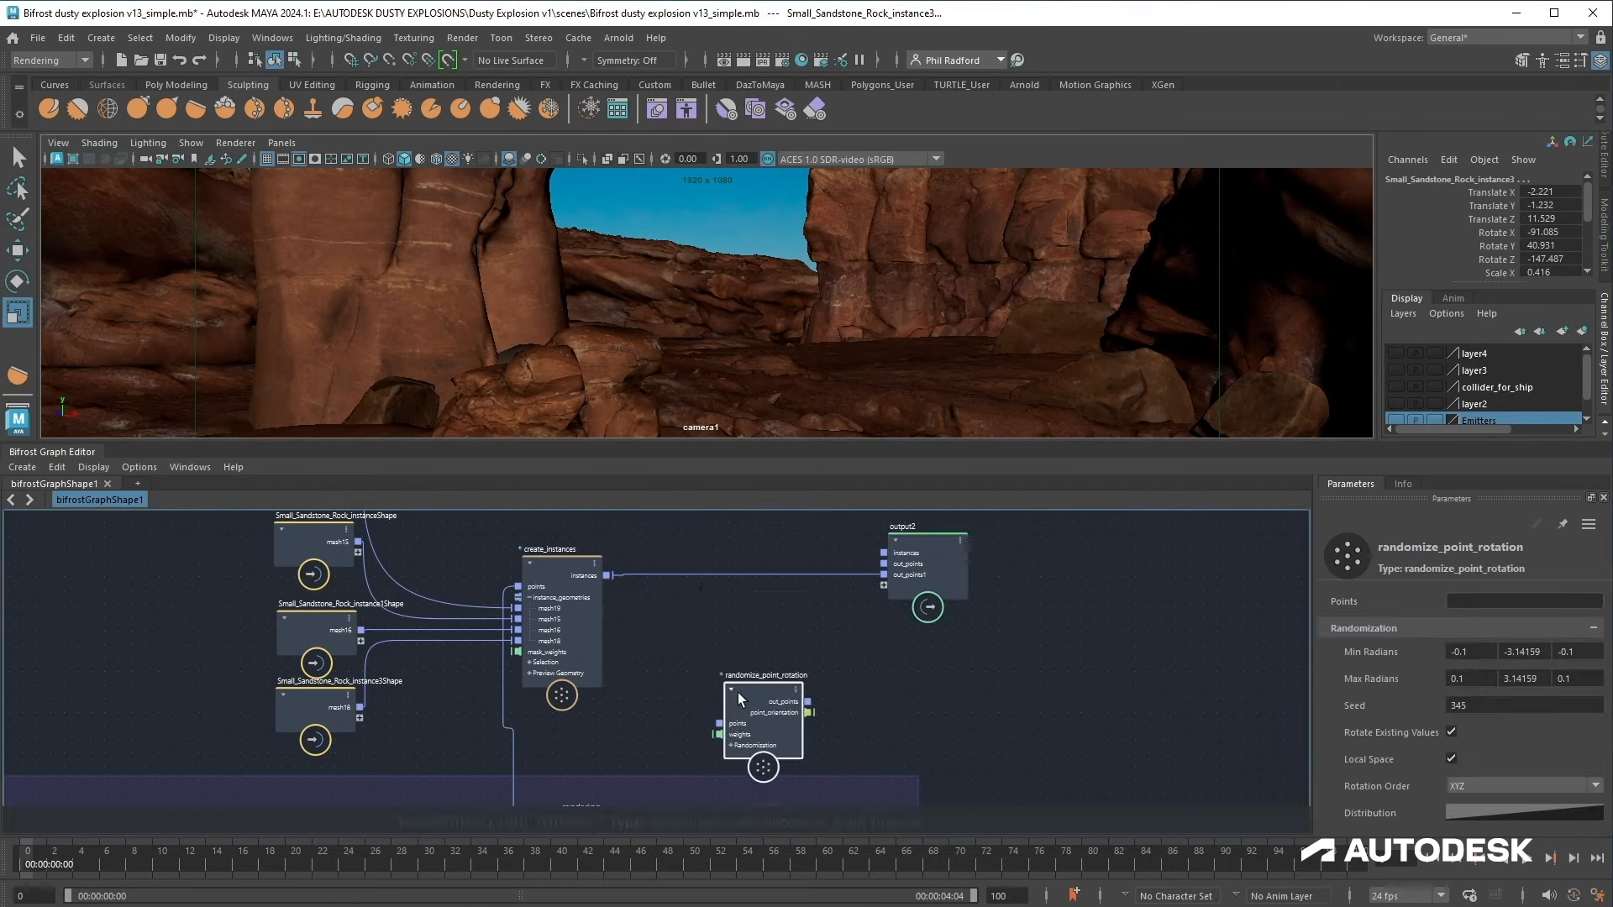
left_click(840, 576)
mouse_move(841, 576)
left_mouse_down()
mouse_move(739, 682)
mouse_move(885, 585)
left_mouse_up()
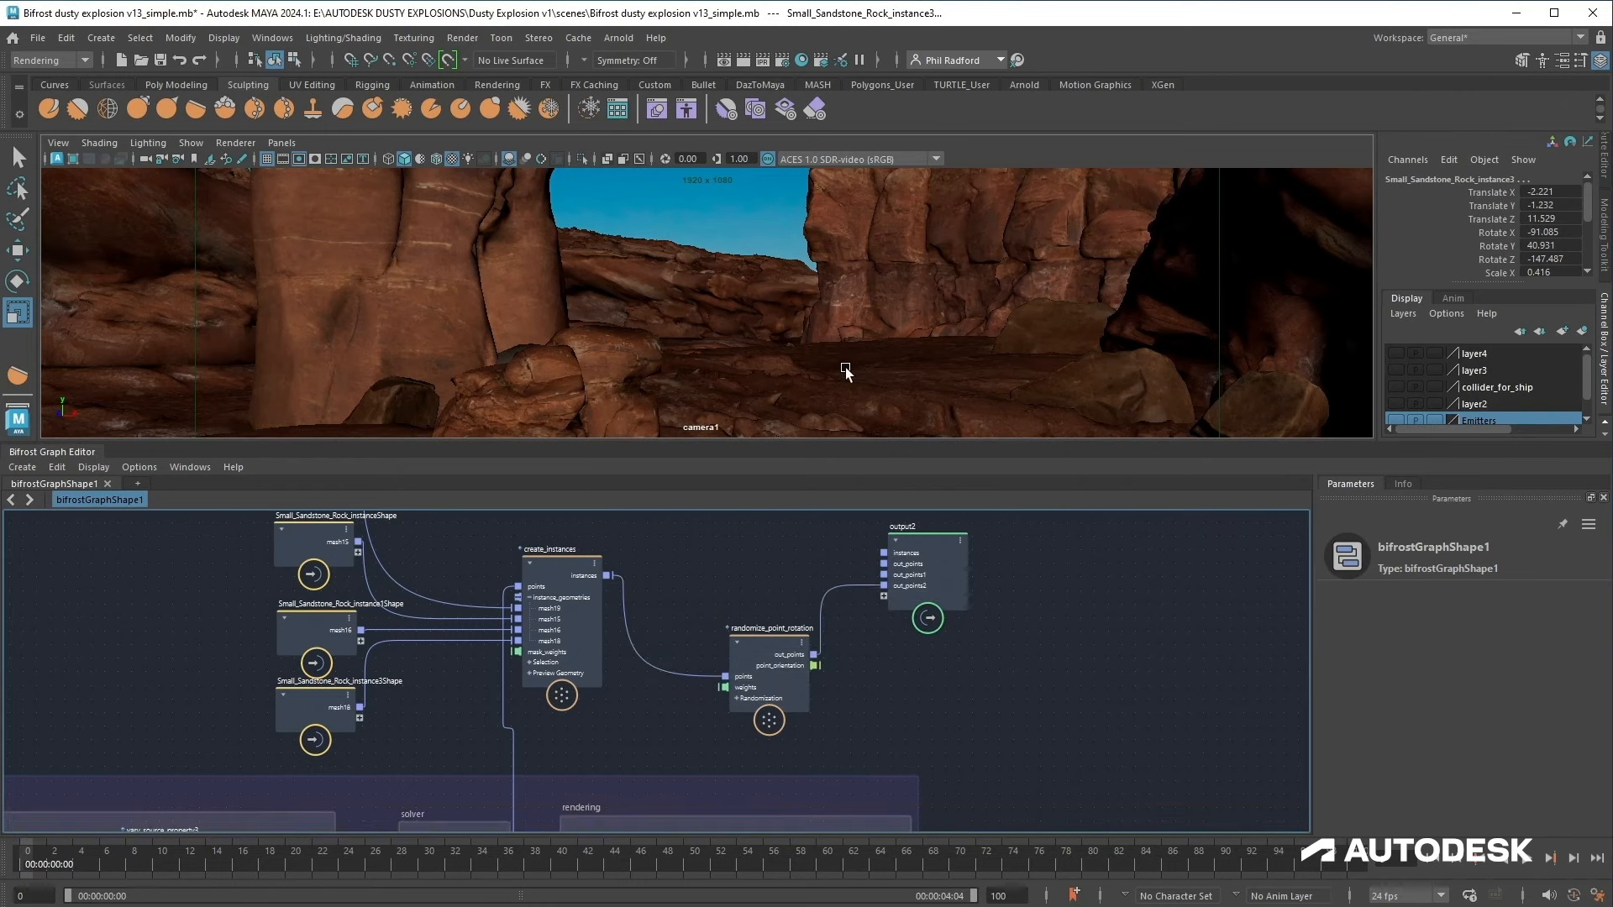
Step: Switch the viewport to shaded display and play the animation to check the rotated rocks
key("5")
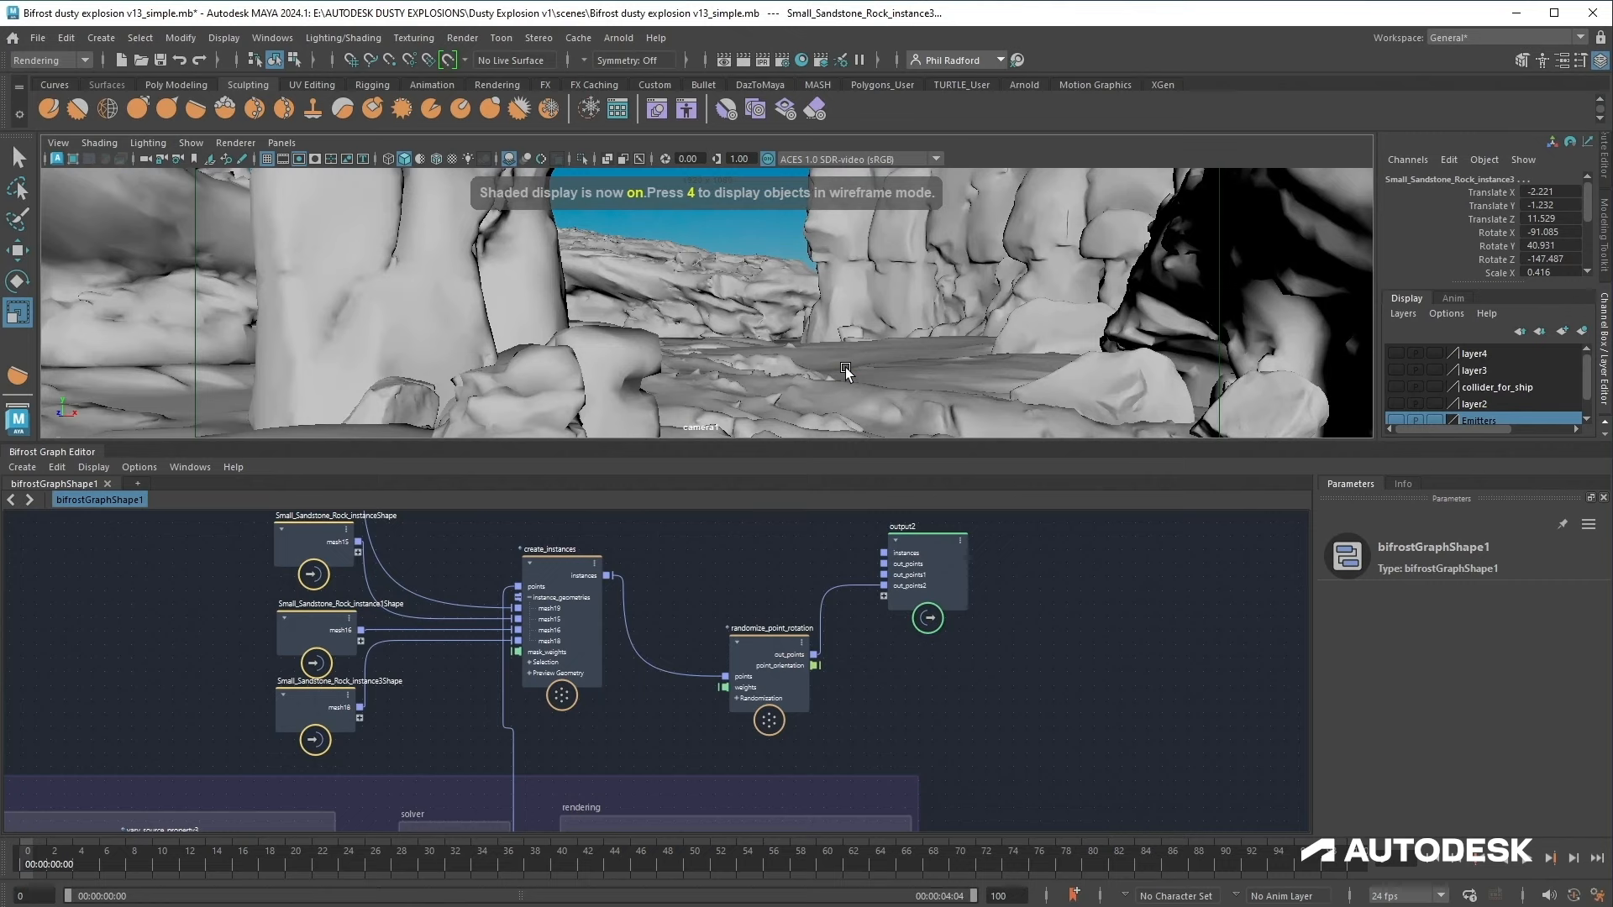
left_click_drag(837, 444, 840, 466)
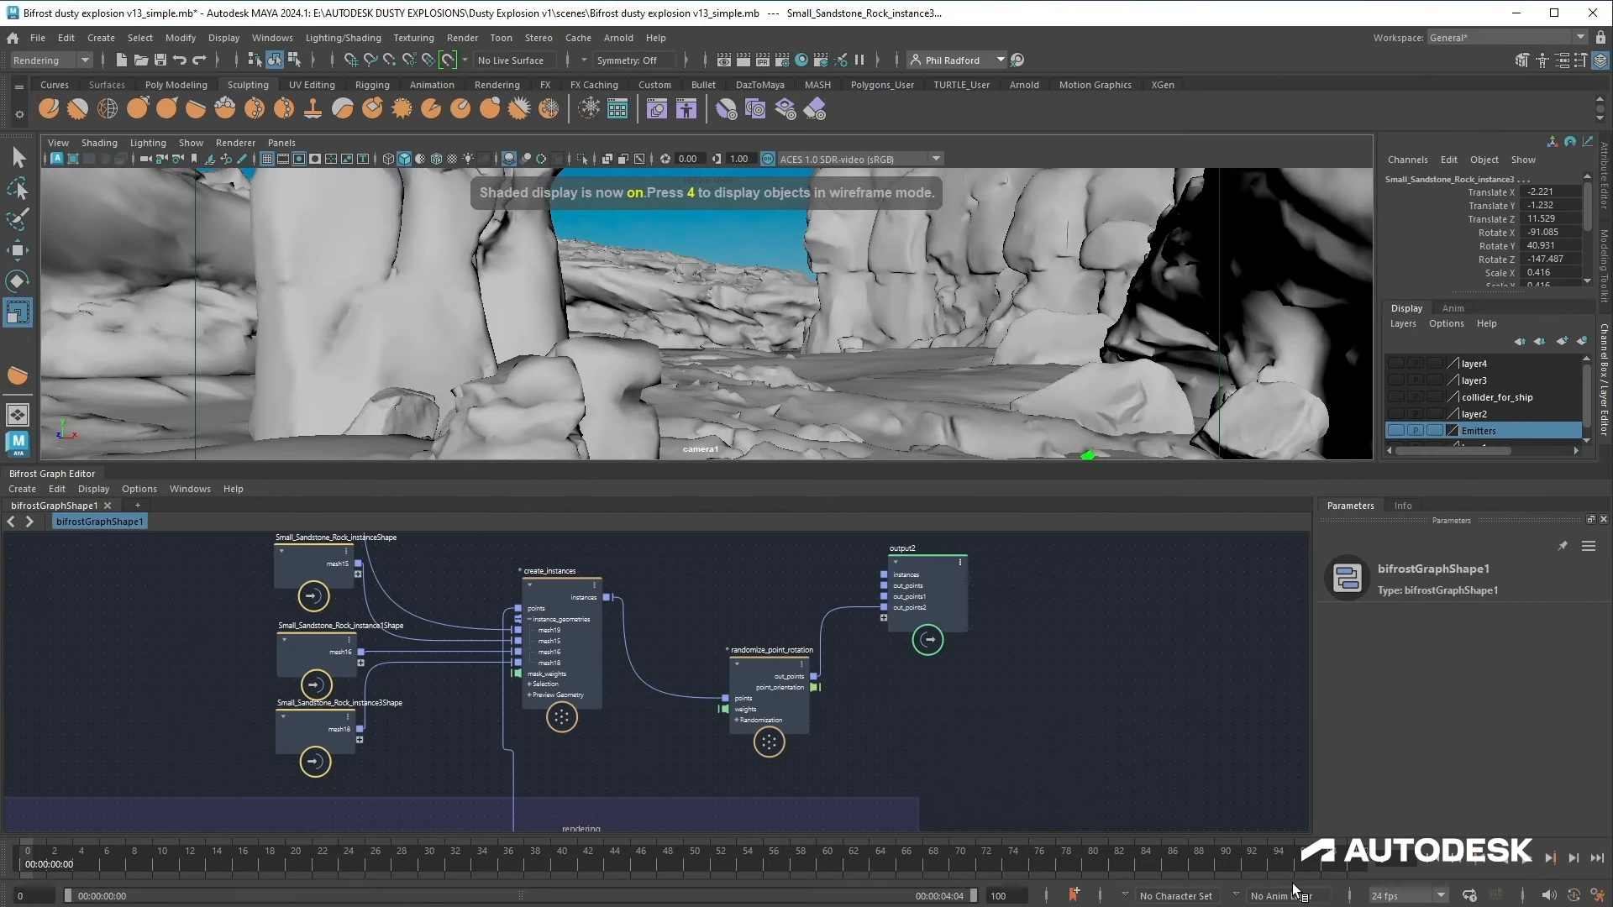
left_click(1524, 861)
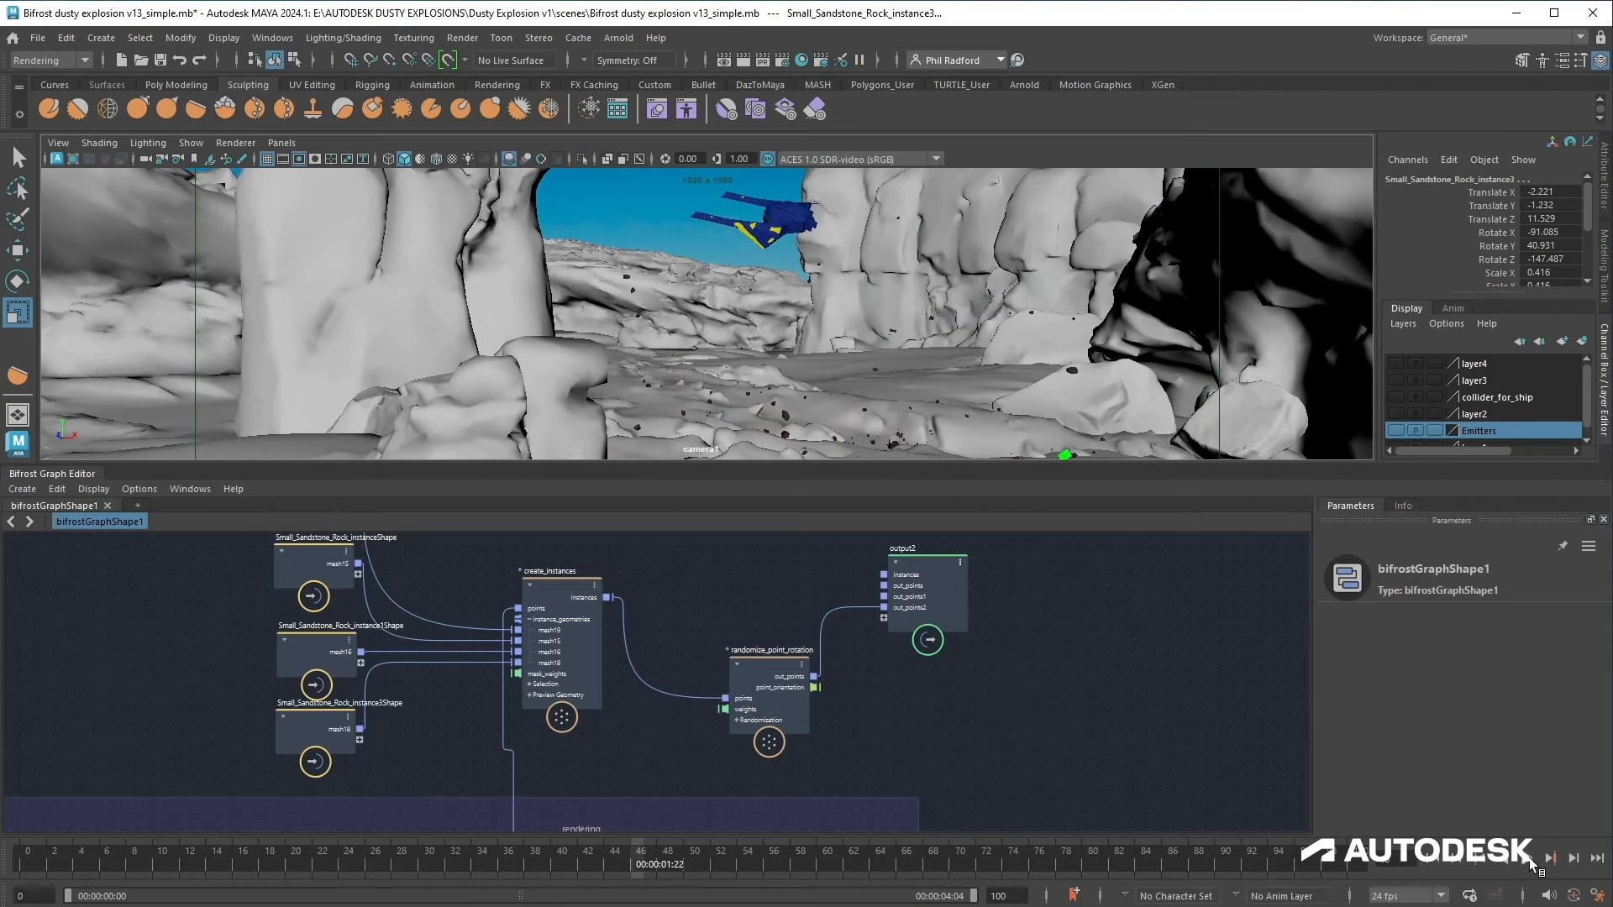
left_click(1438, 857)
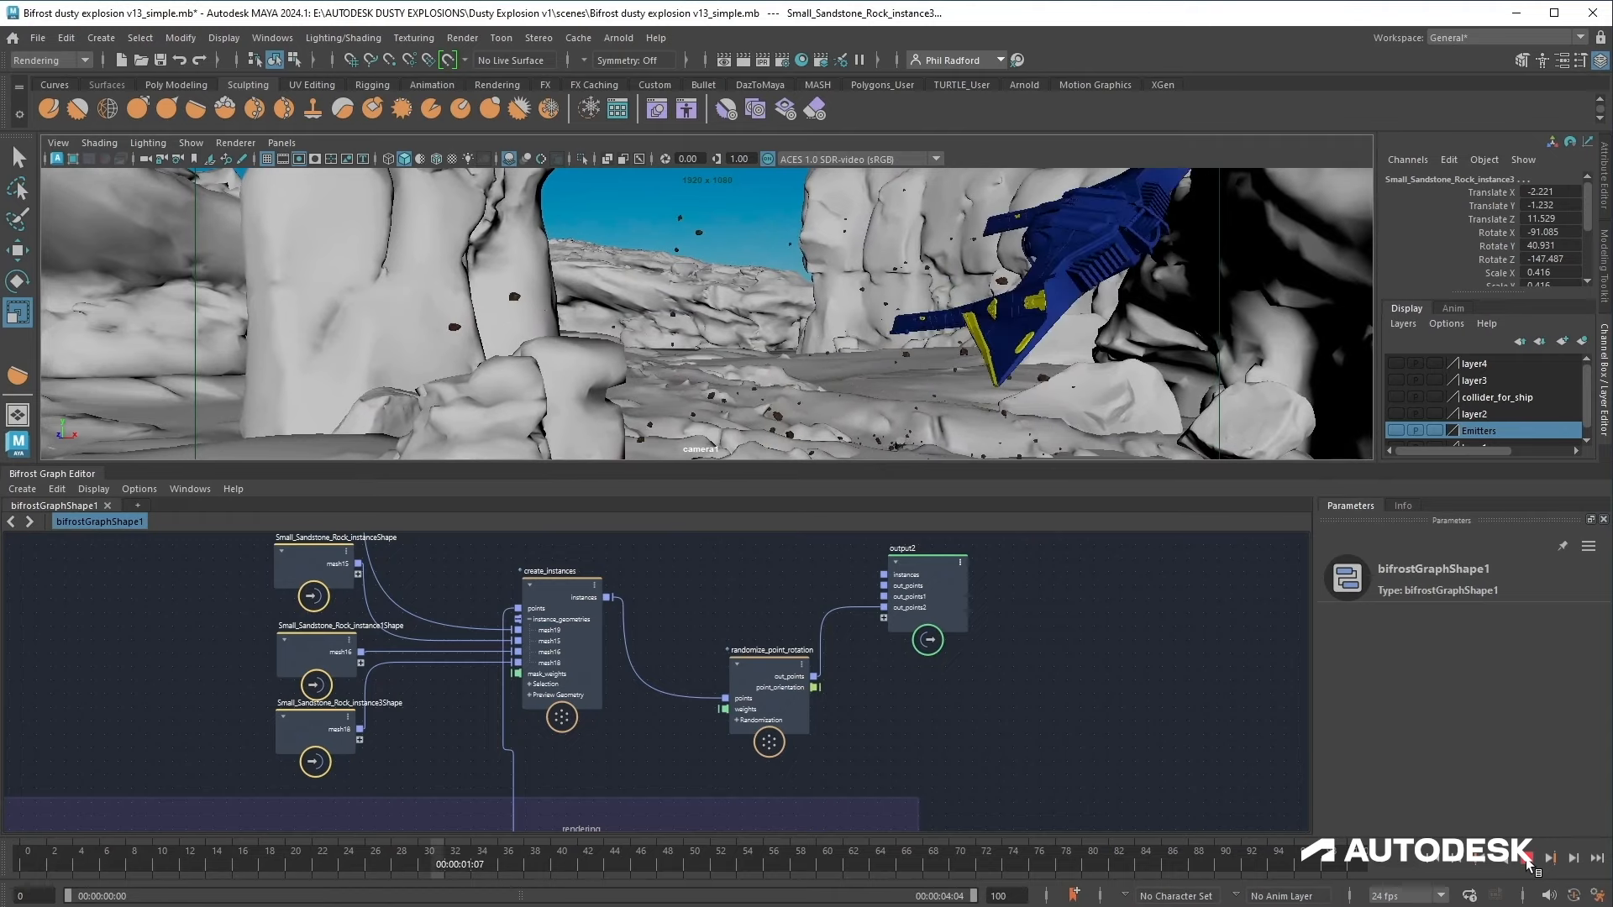
left_click(1437, 863)
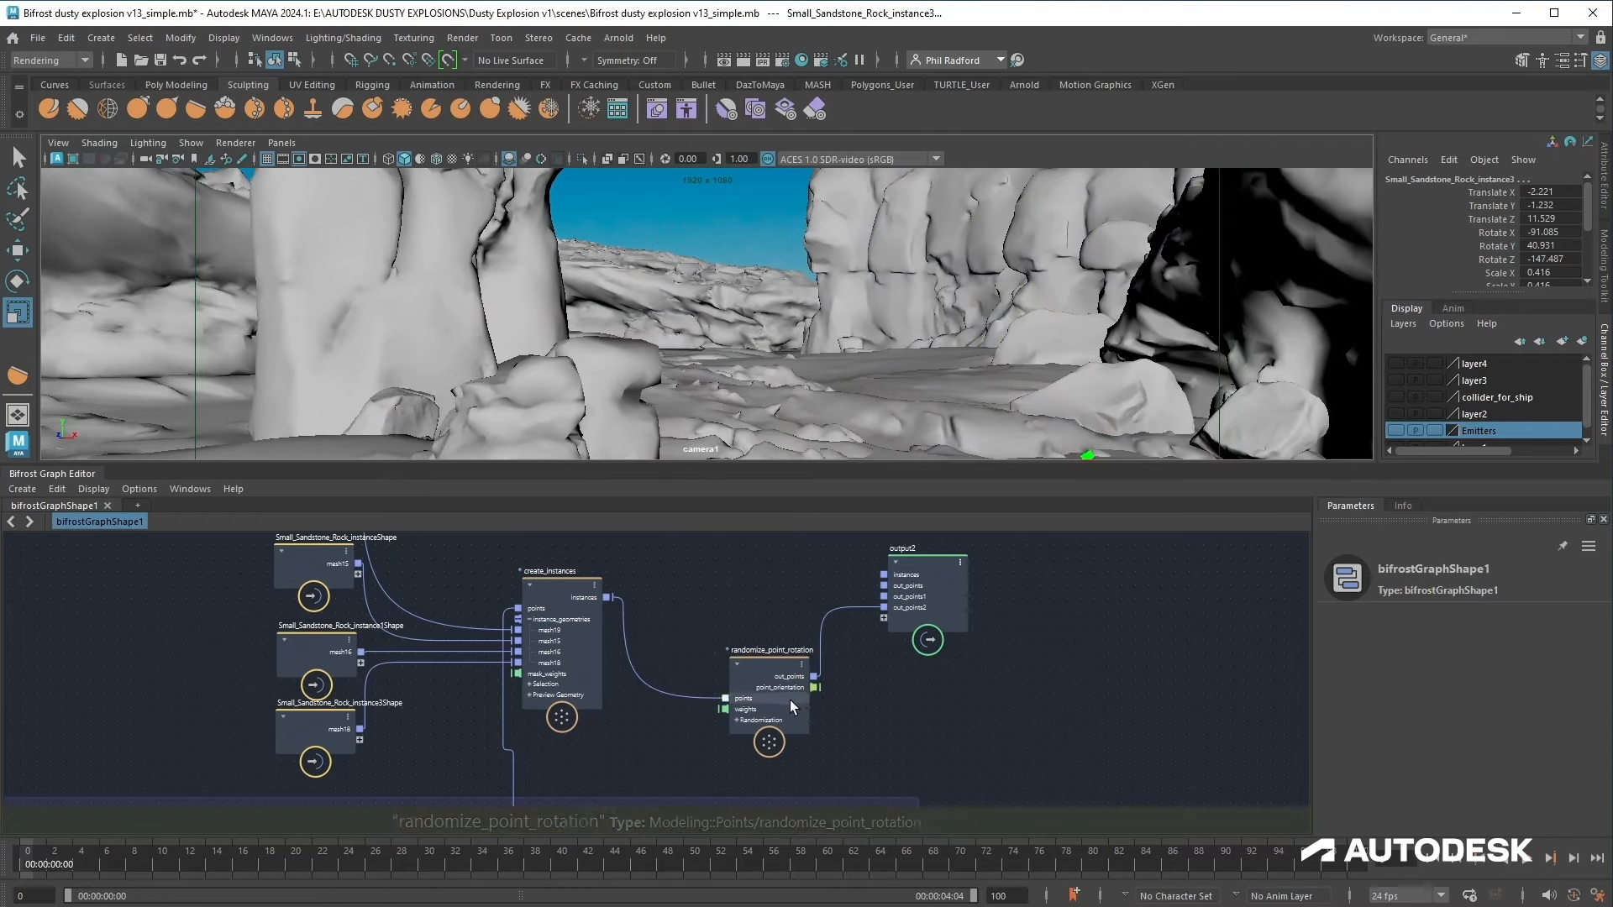
Step: Add a fractal_noise_field node and connect it to the randomize_point_rotation weights input
left_click_drag(797, 706, 793, 672)
left_click(1526, 857)
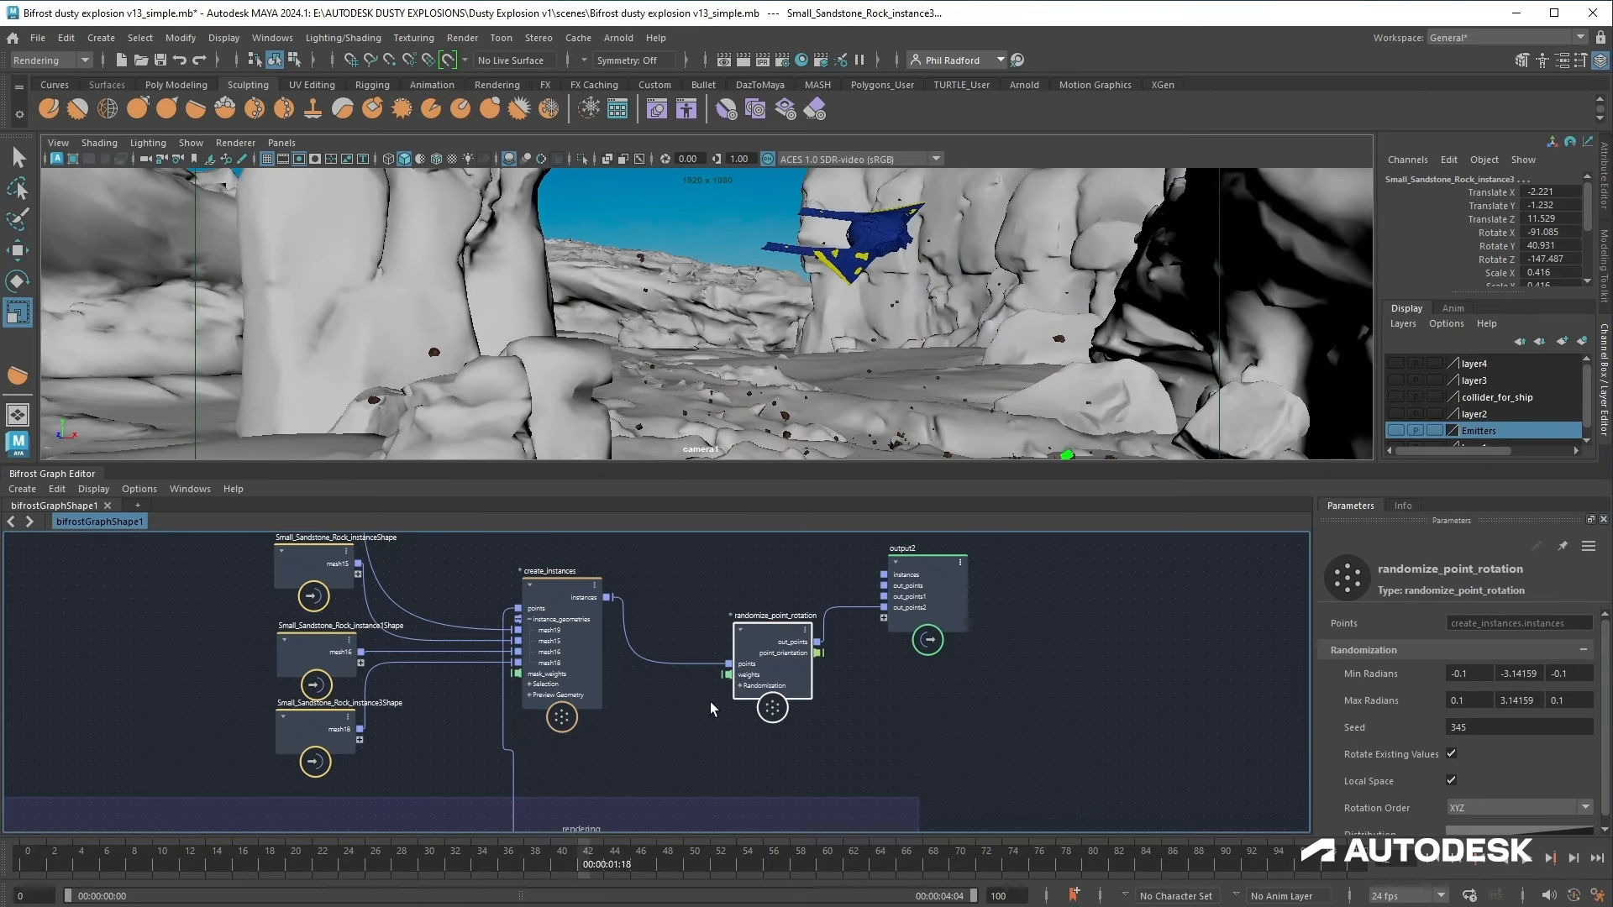
left_click_drag(728, 674, 679, 716)
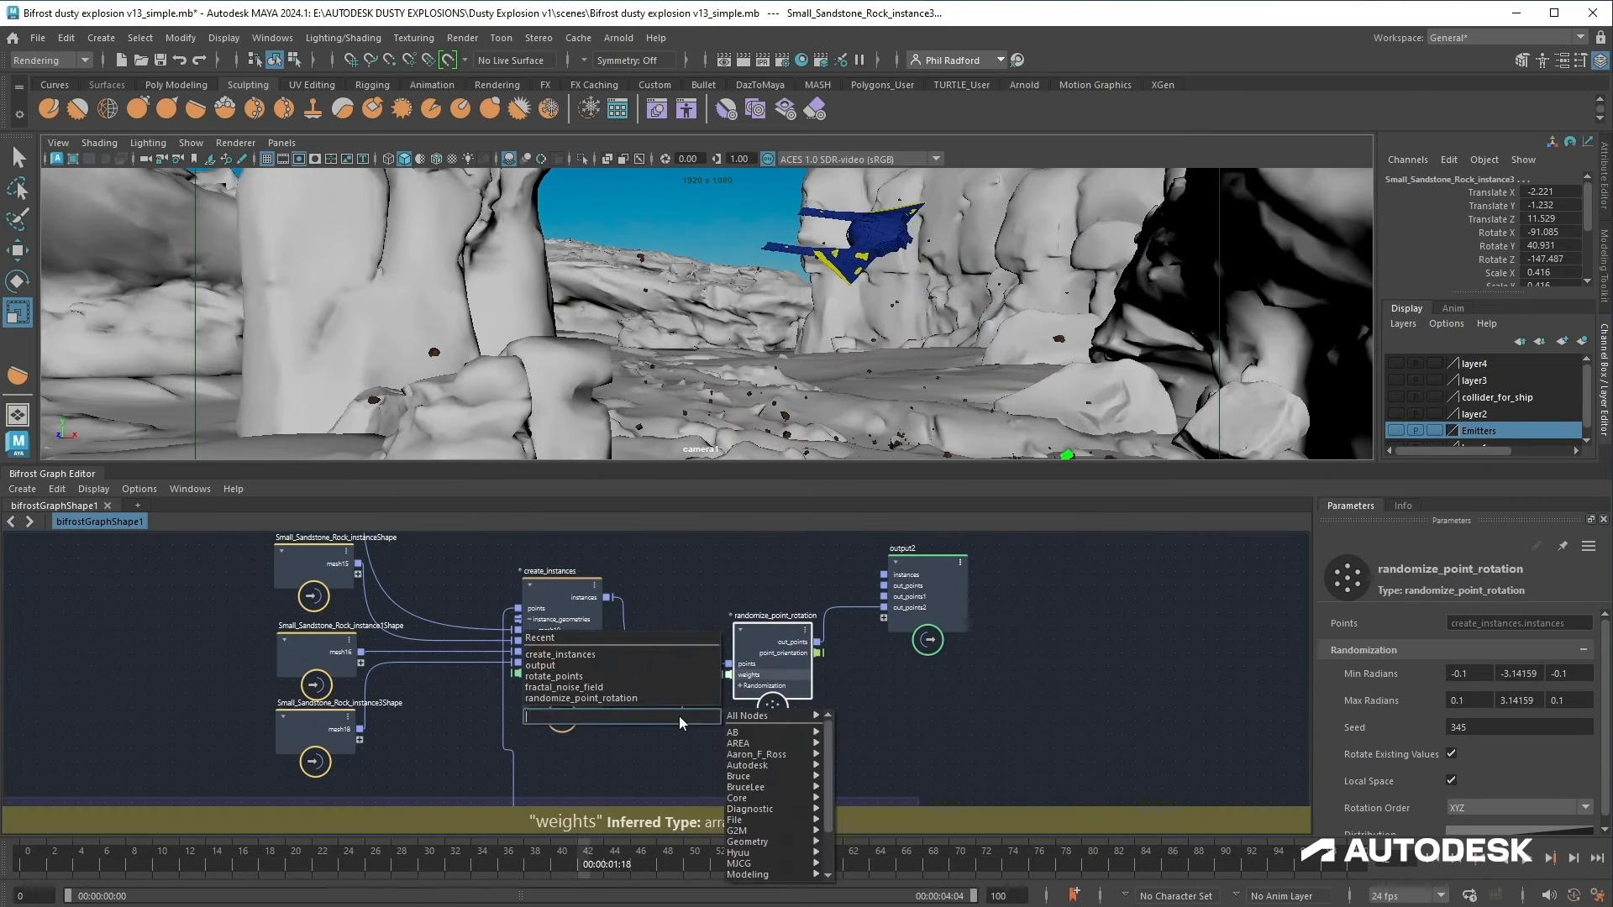
type("fract")
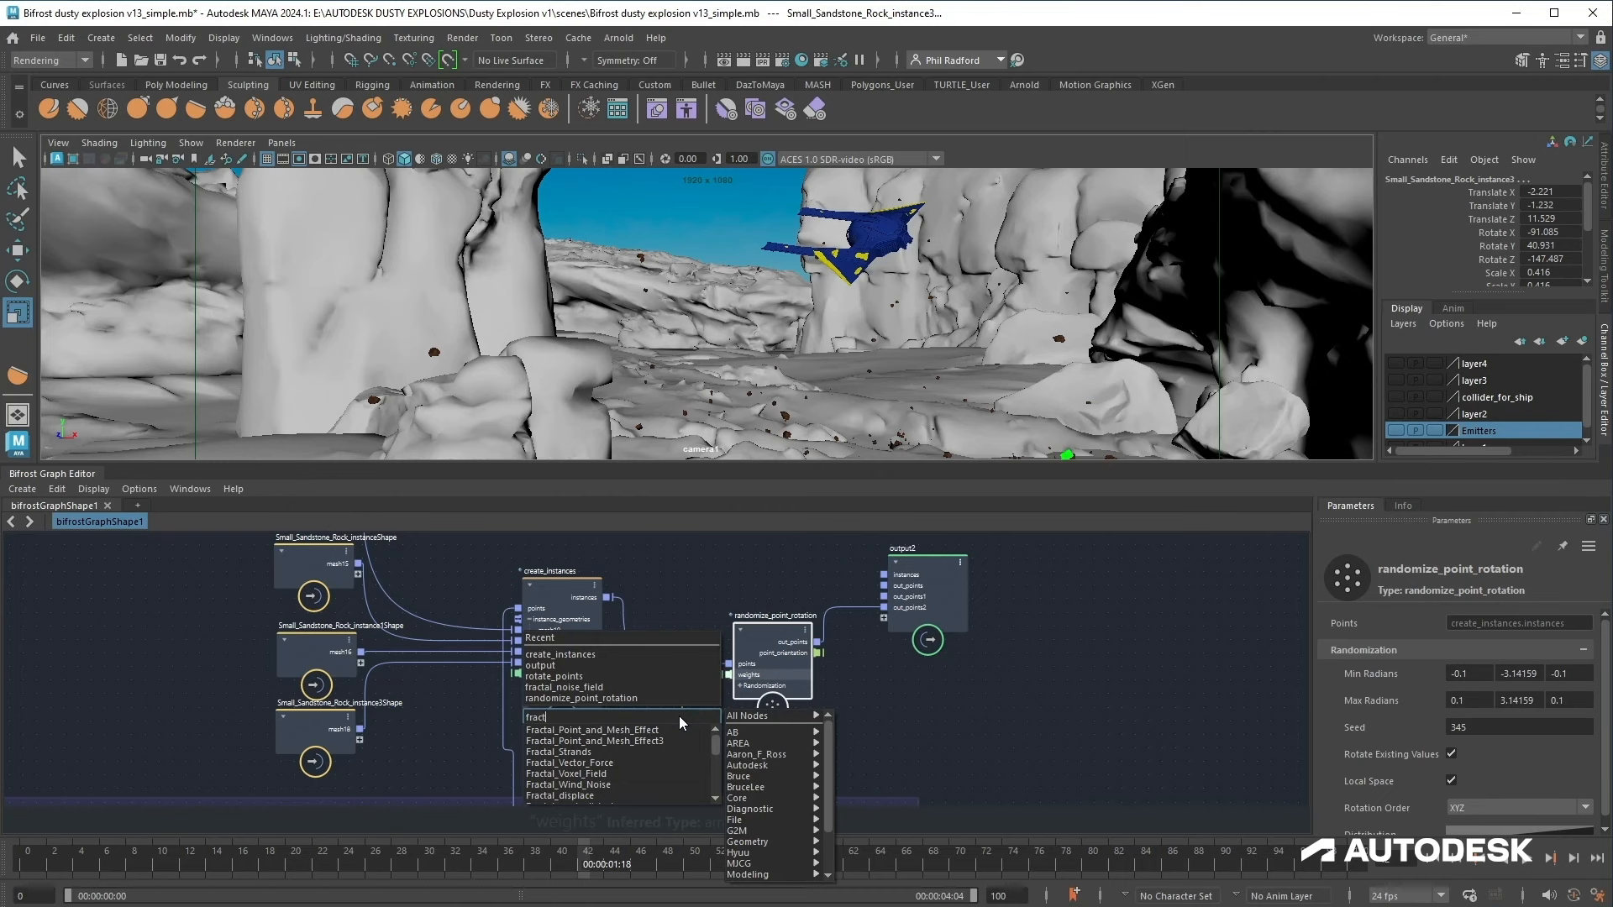
type("a")
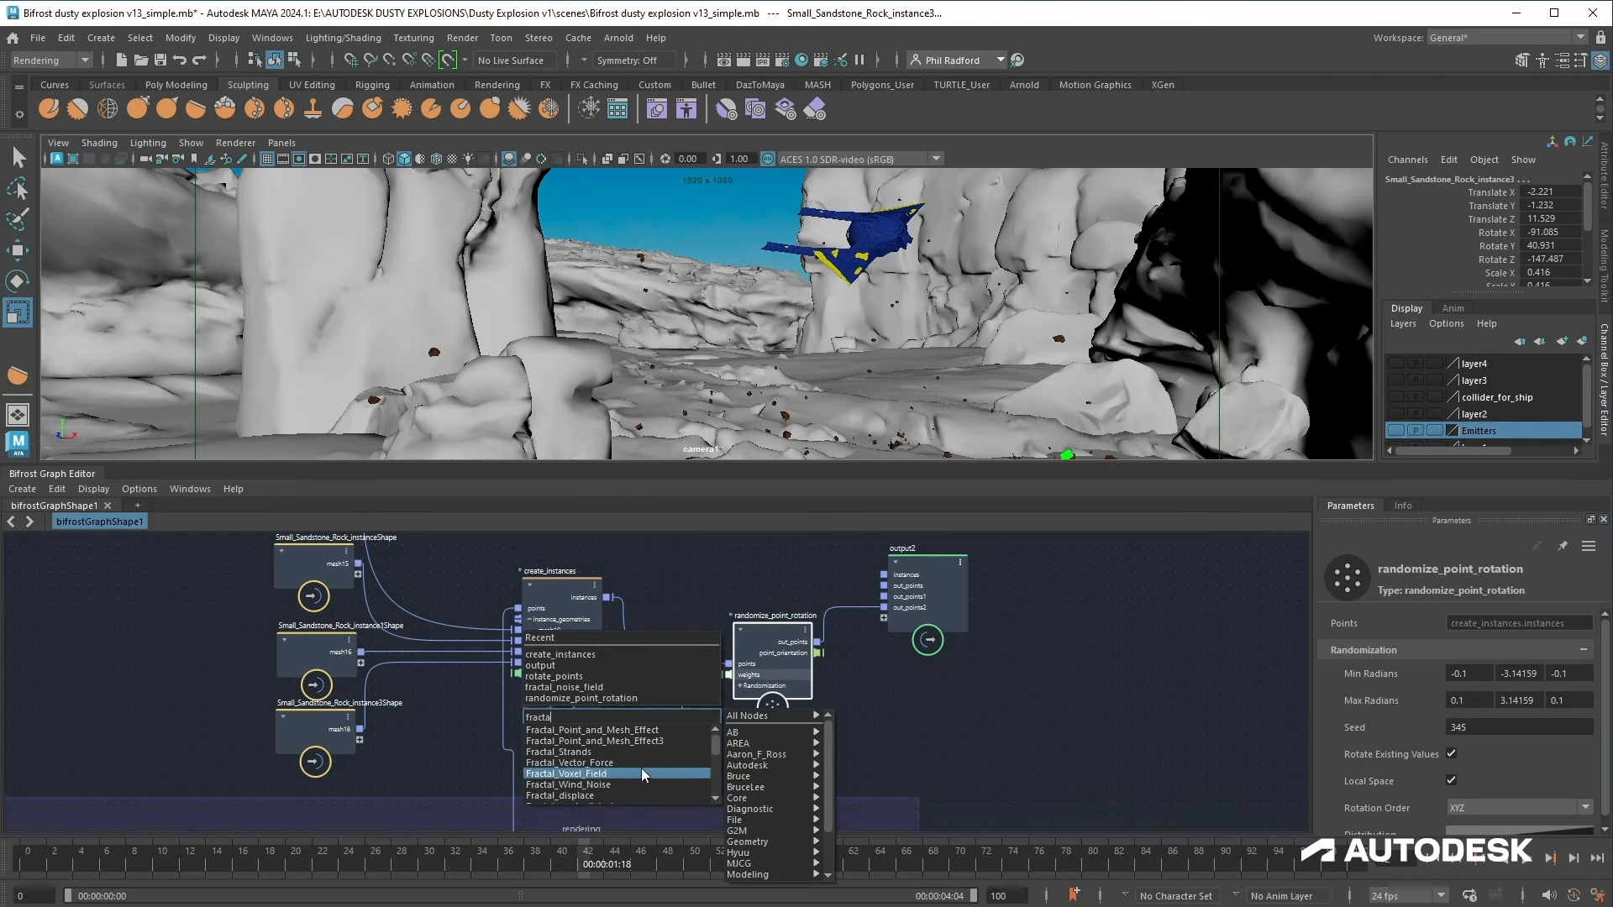
scroll(642, 768, "down", 2)
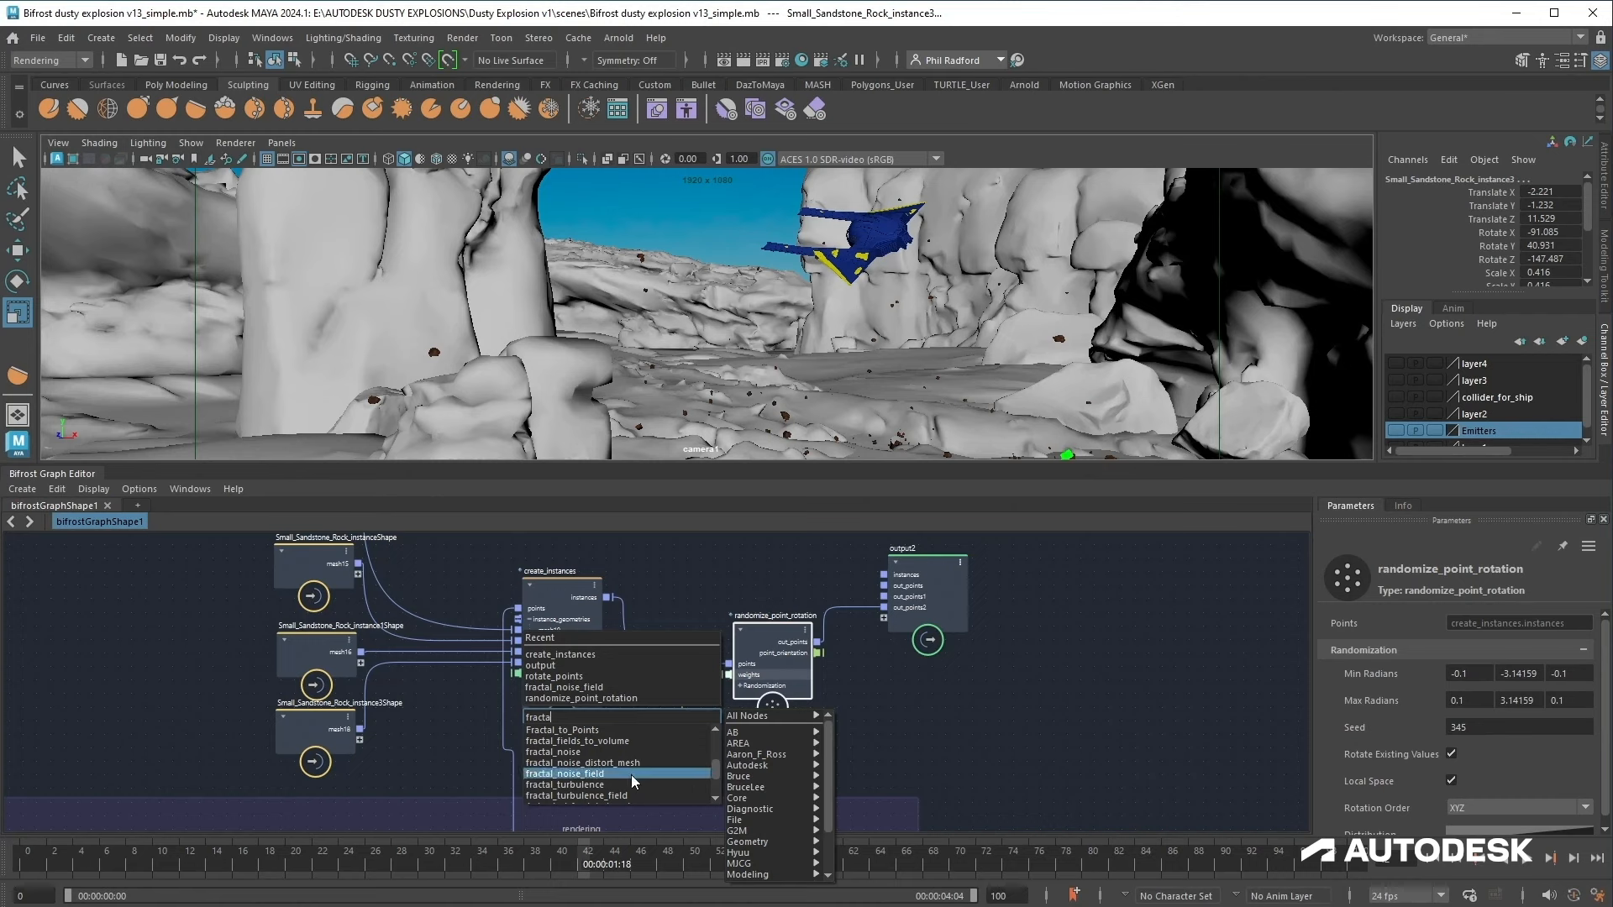
left_click(631, 775)
left_click_drag(687, 750, 669, 735)
Step: Set the fractal_noise_field Magnitude to 23.5 and play the animation to preview the result
left_click_drag(1446, 625, 1544, 616)
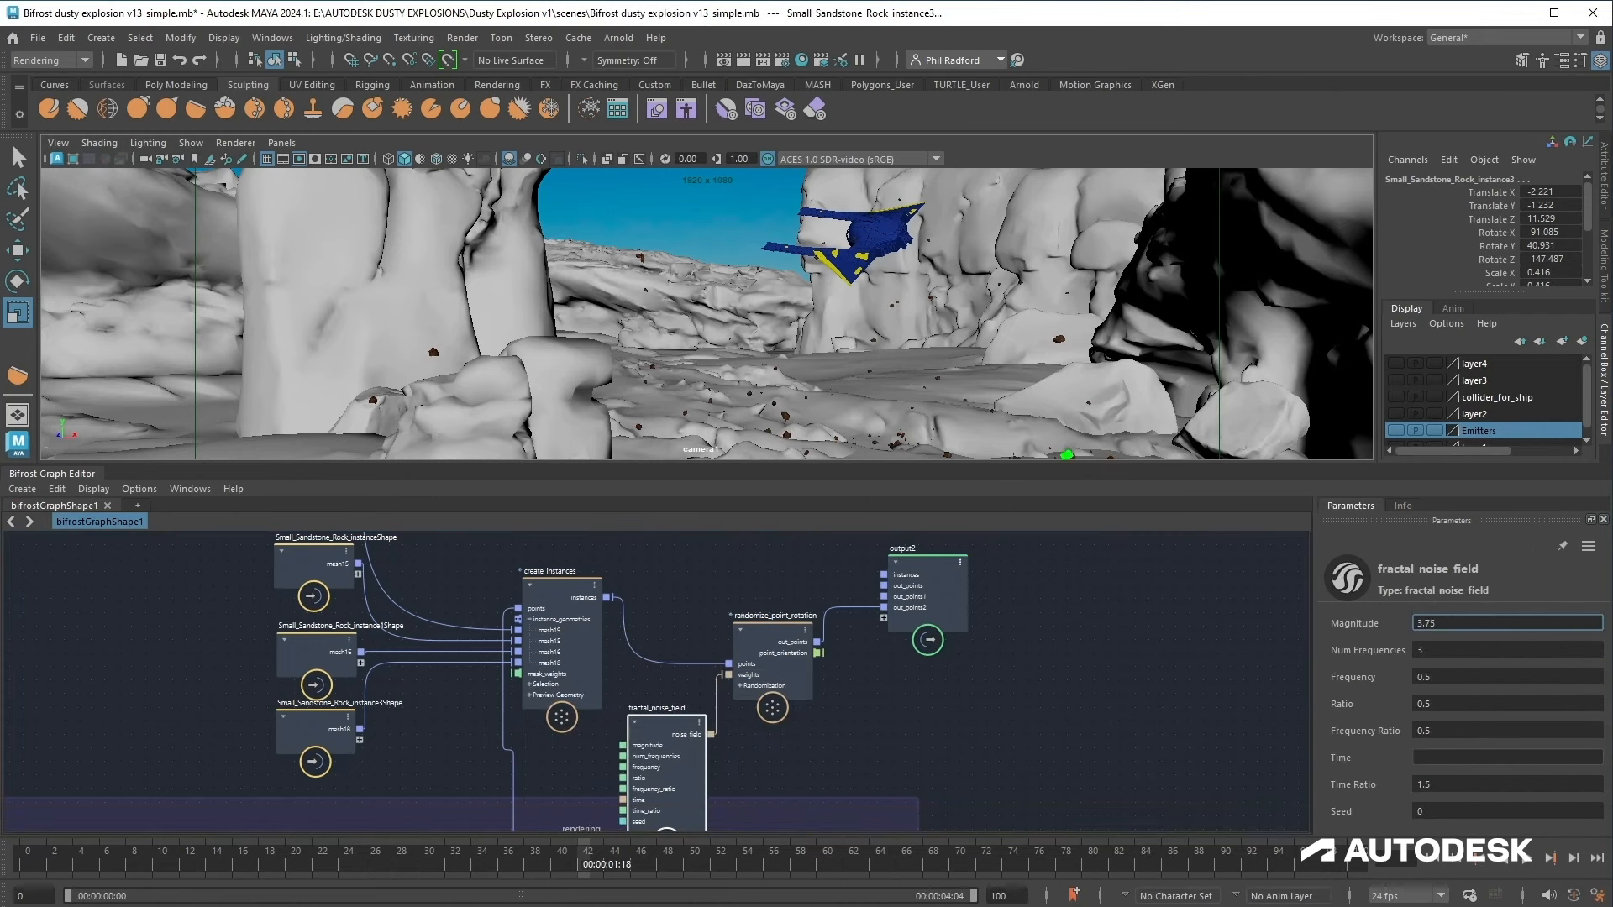
left_click_drag(1448, 628, 1505, 636)
left_click(1440, 857)
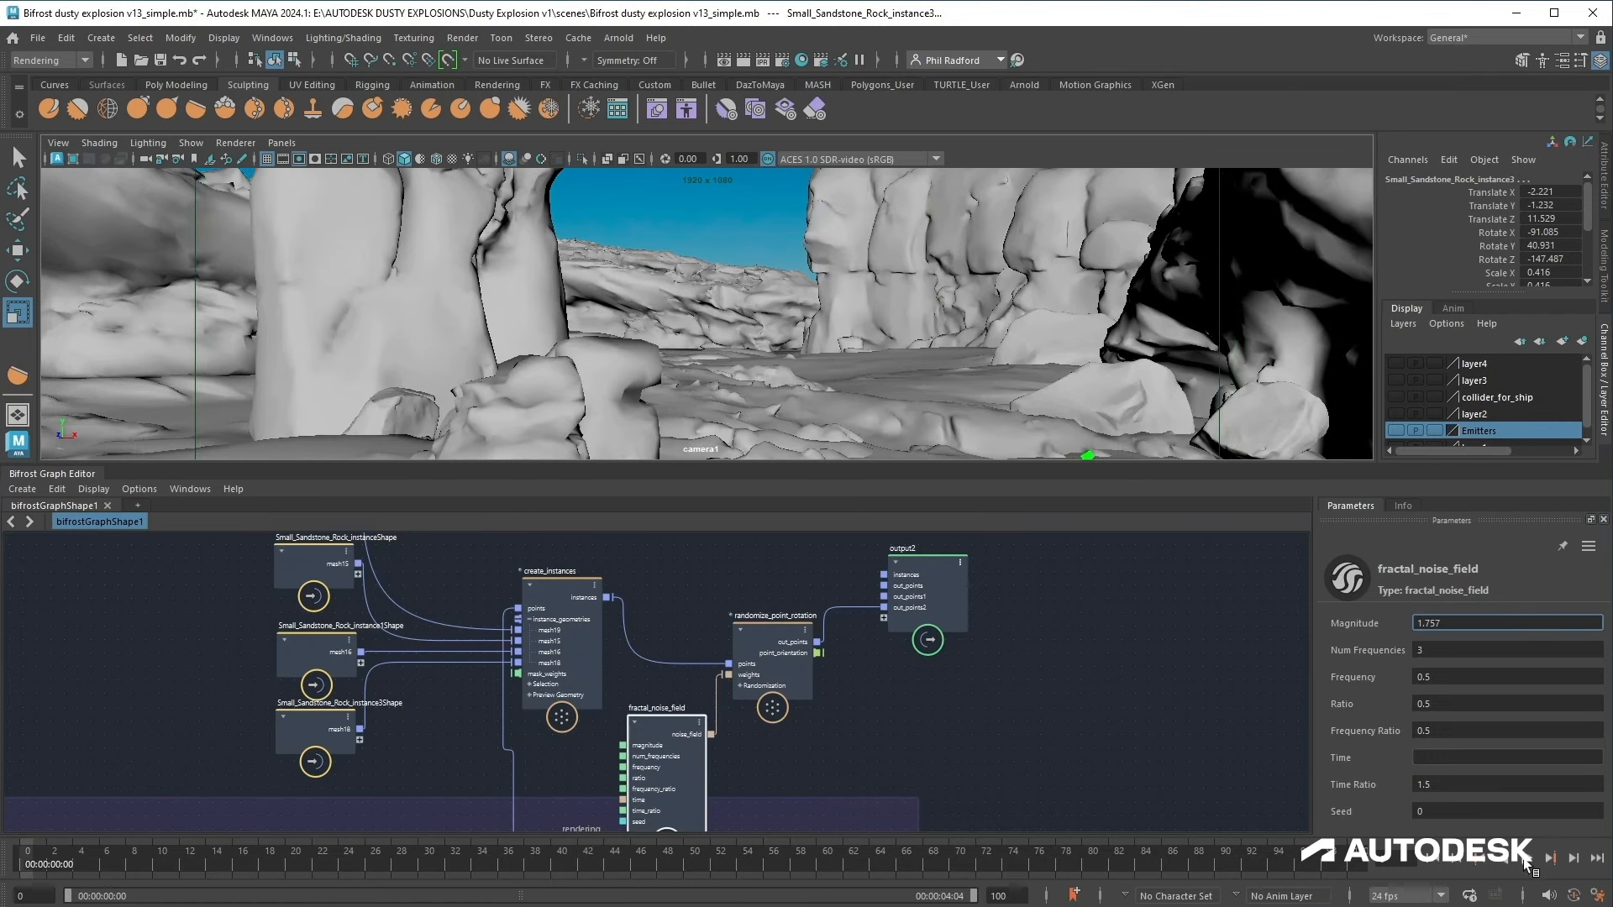
left_click(1525, 859)
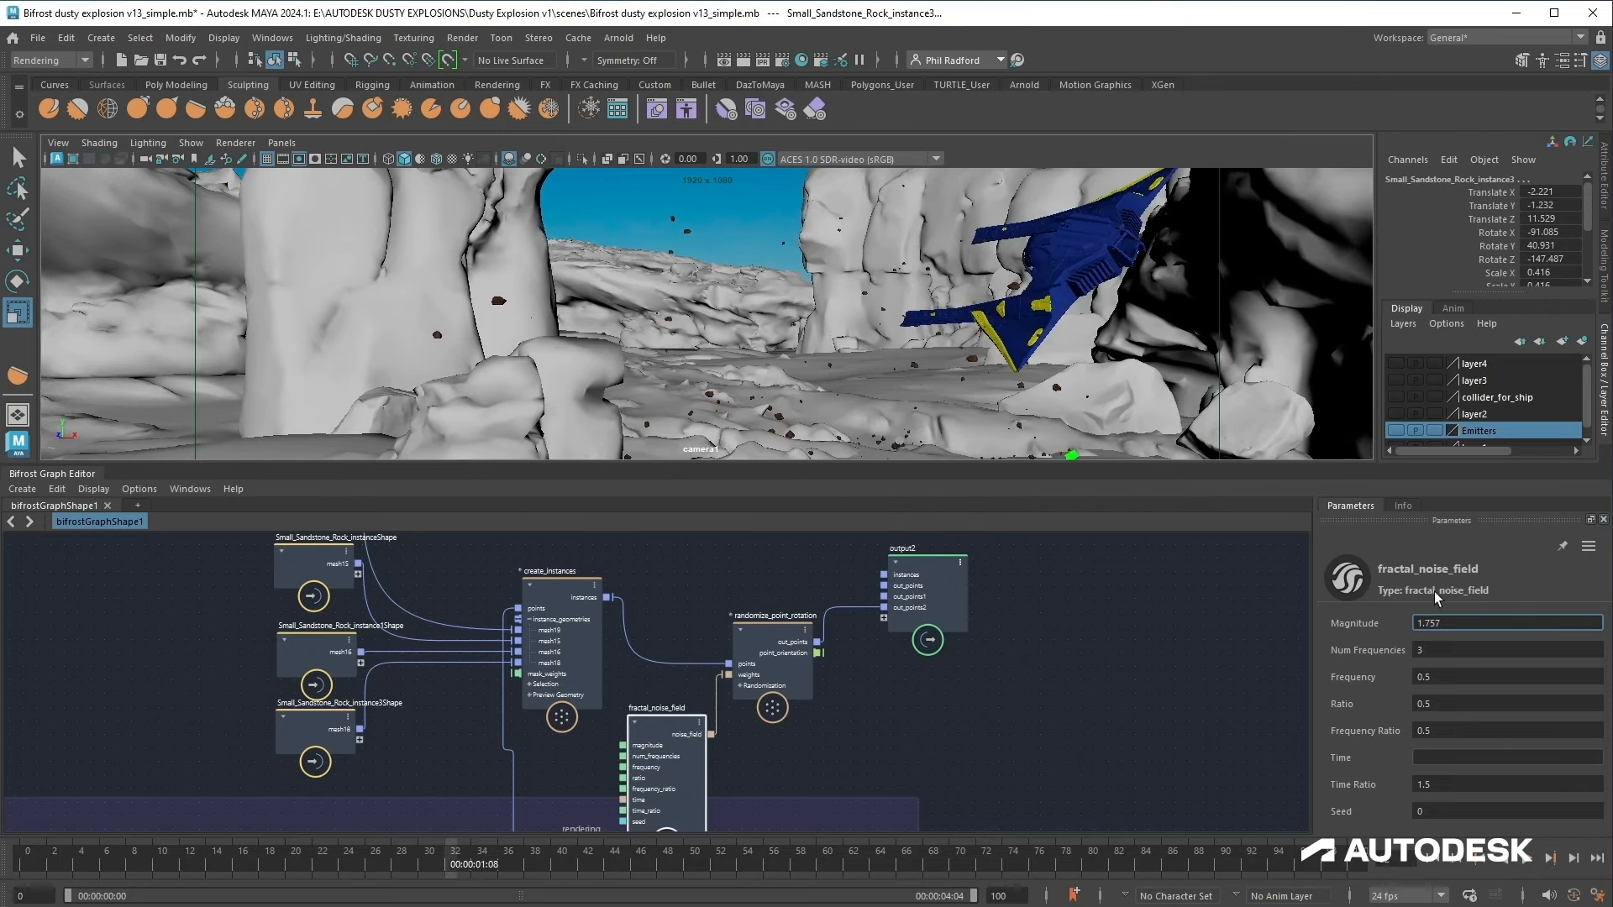
left_click(1433, 866)
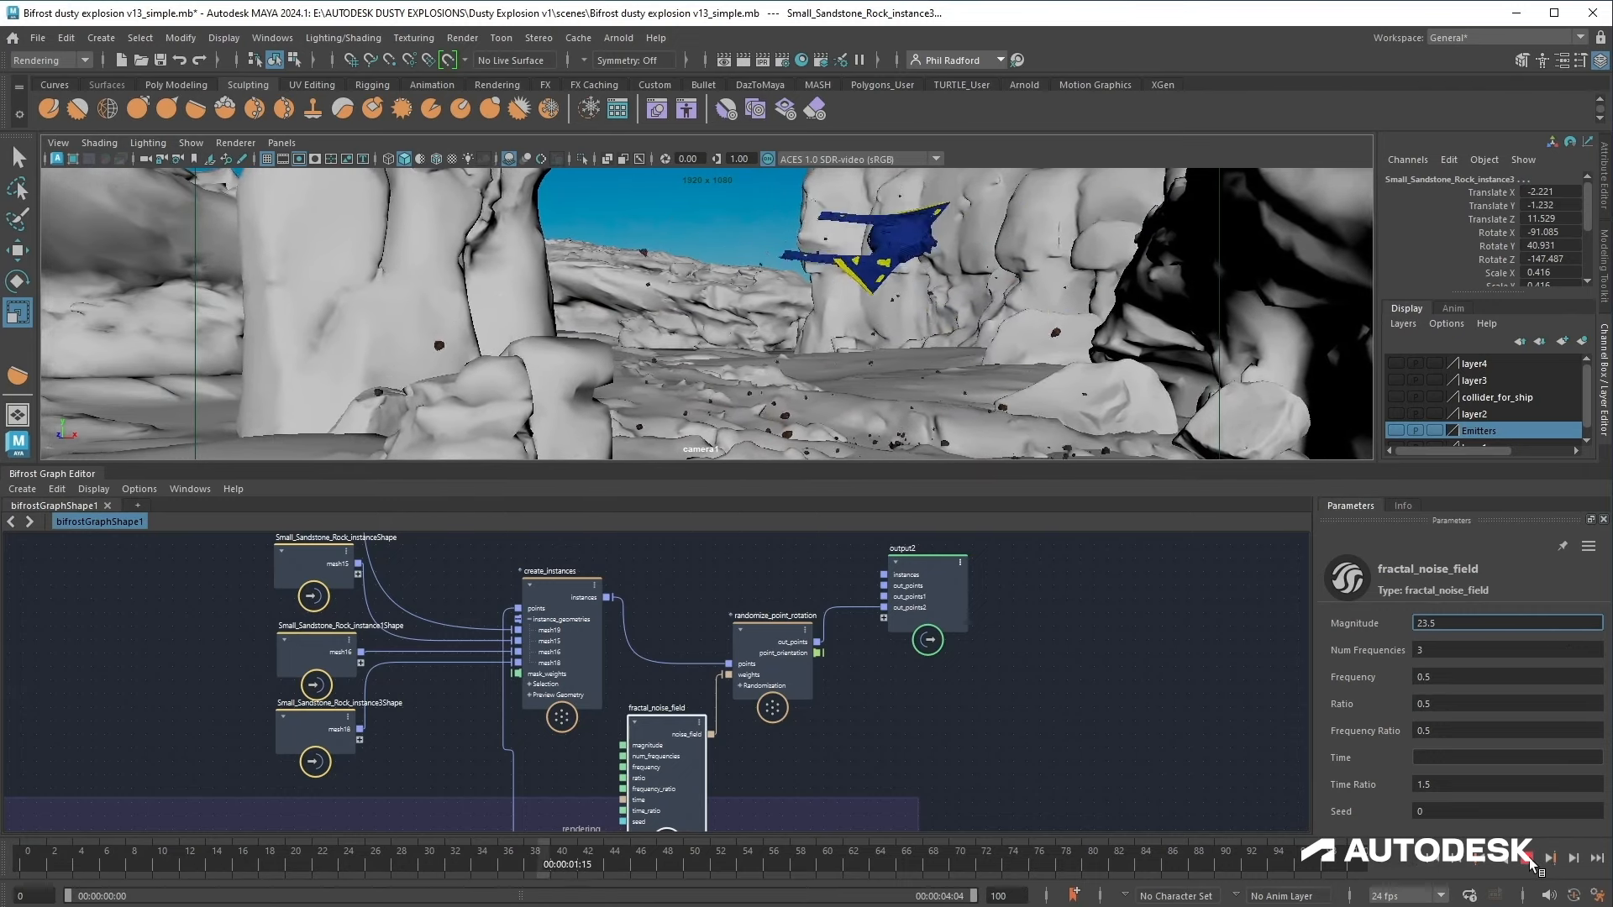
left_click(1433, 860)
left_click(1530, 858)
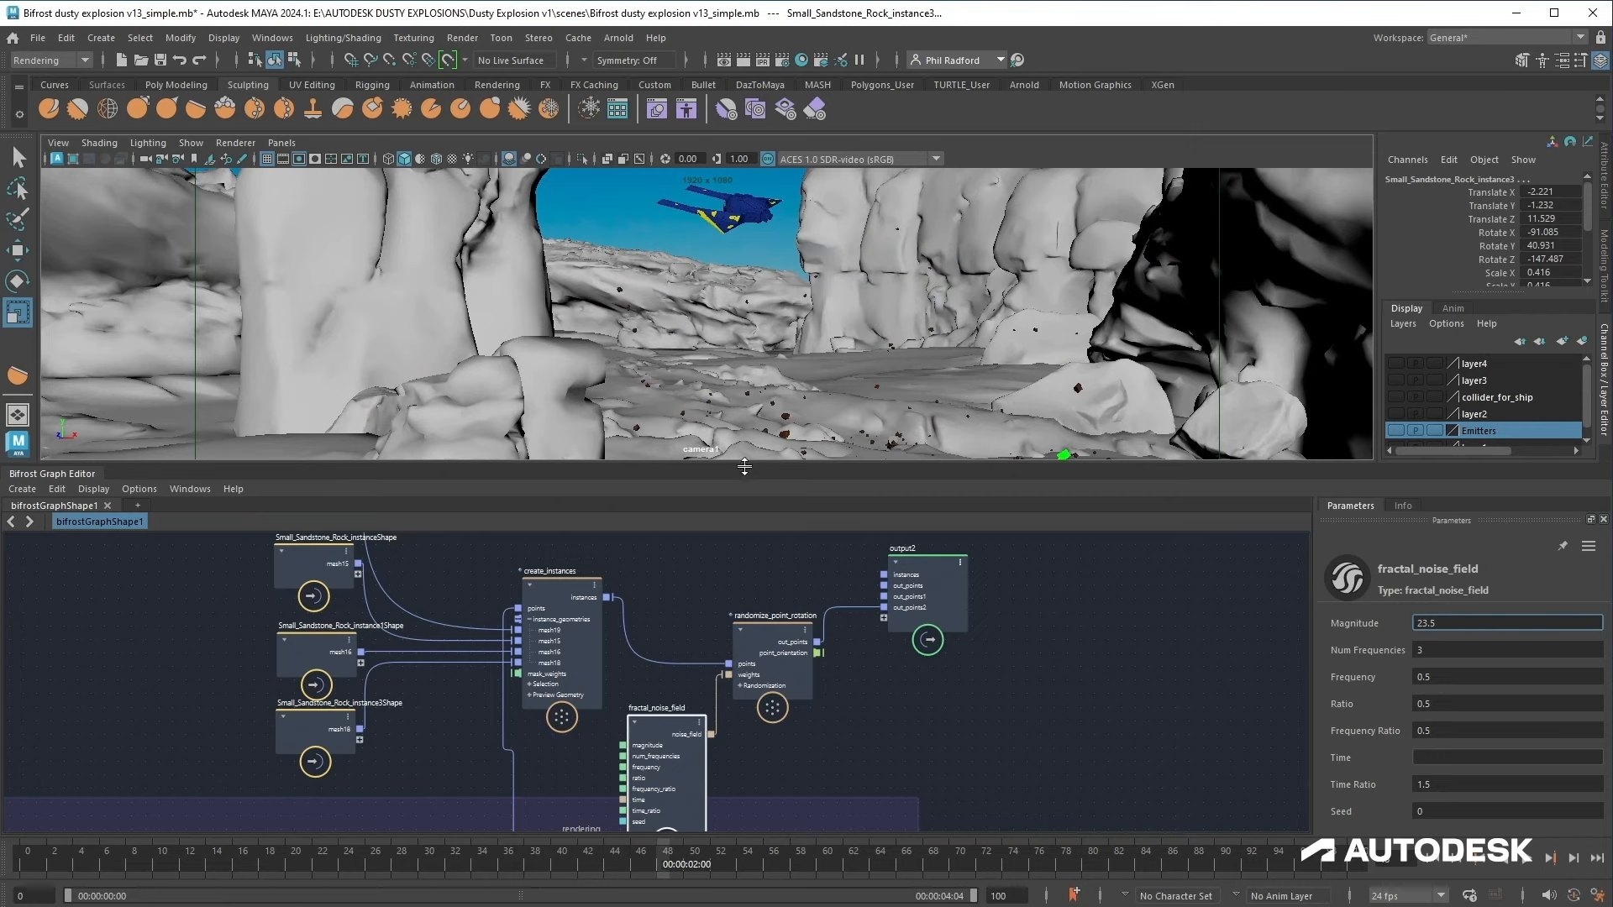
Step: Review the flipbook playback of the dusty explosion, then close the preview and restore the panel layout
left_click_drag(745, 467, 740, 434)
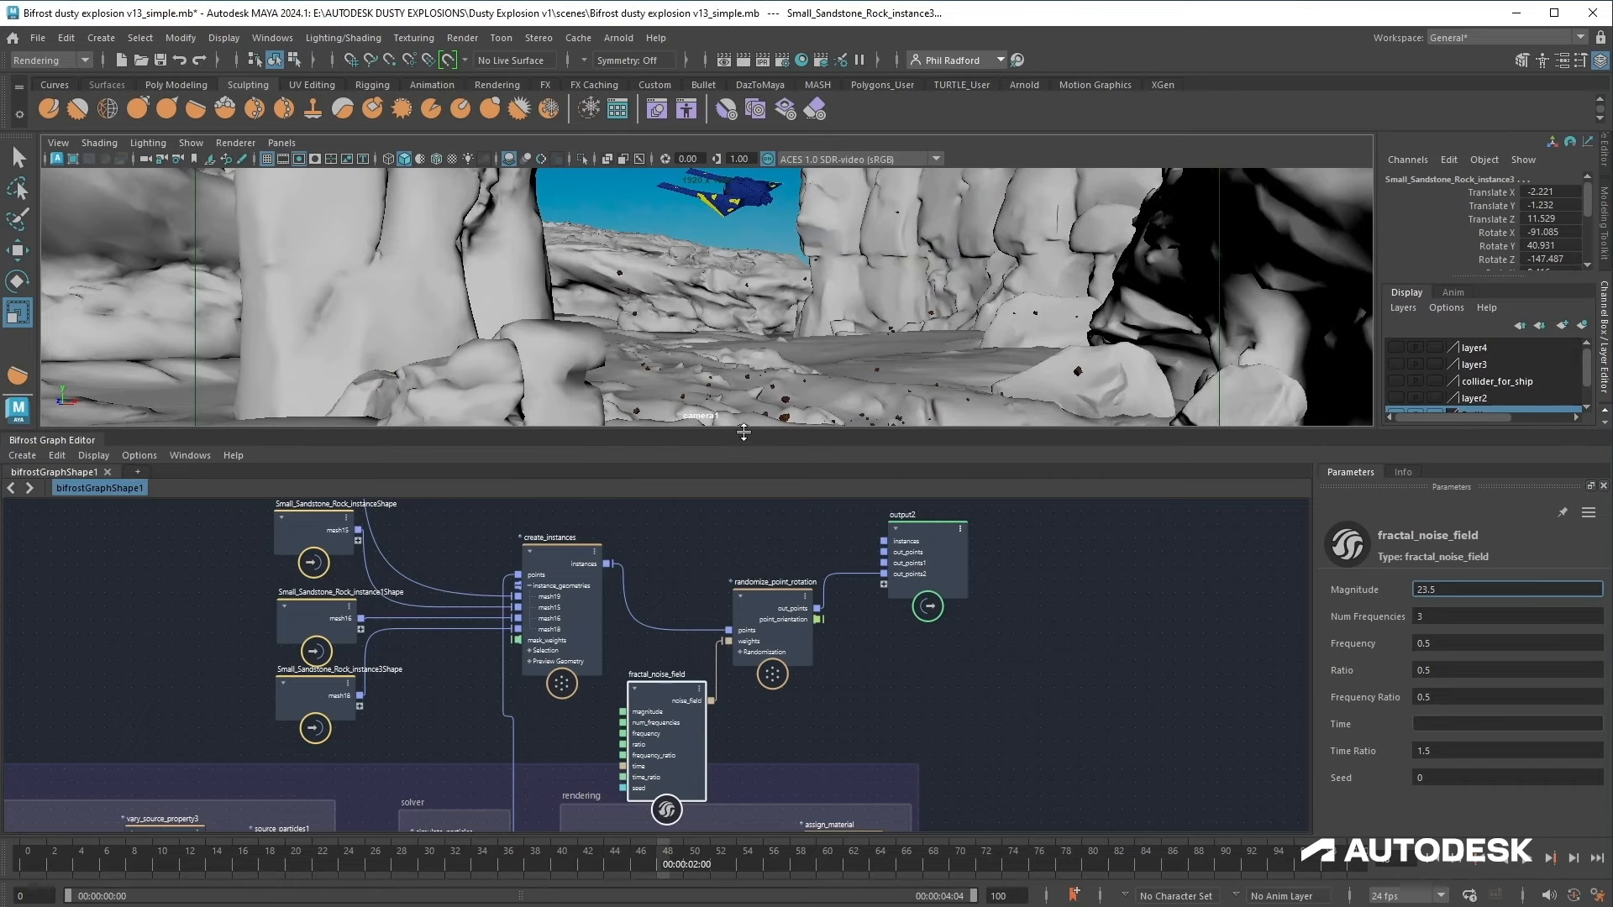
left_click_drag(743, 433, 745, 502)
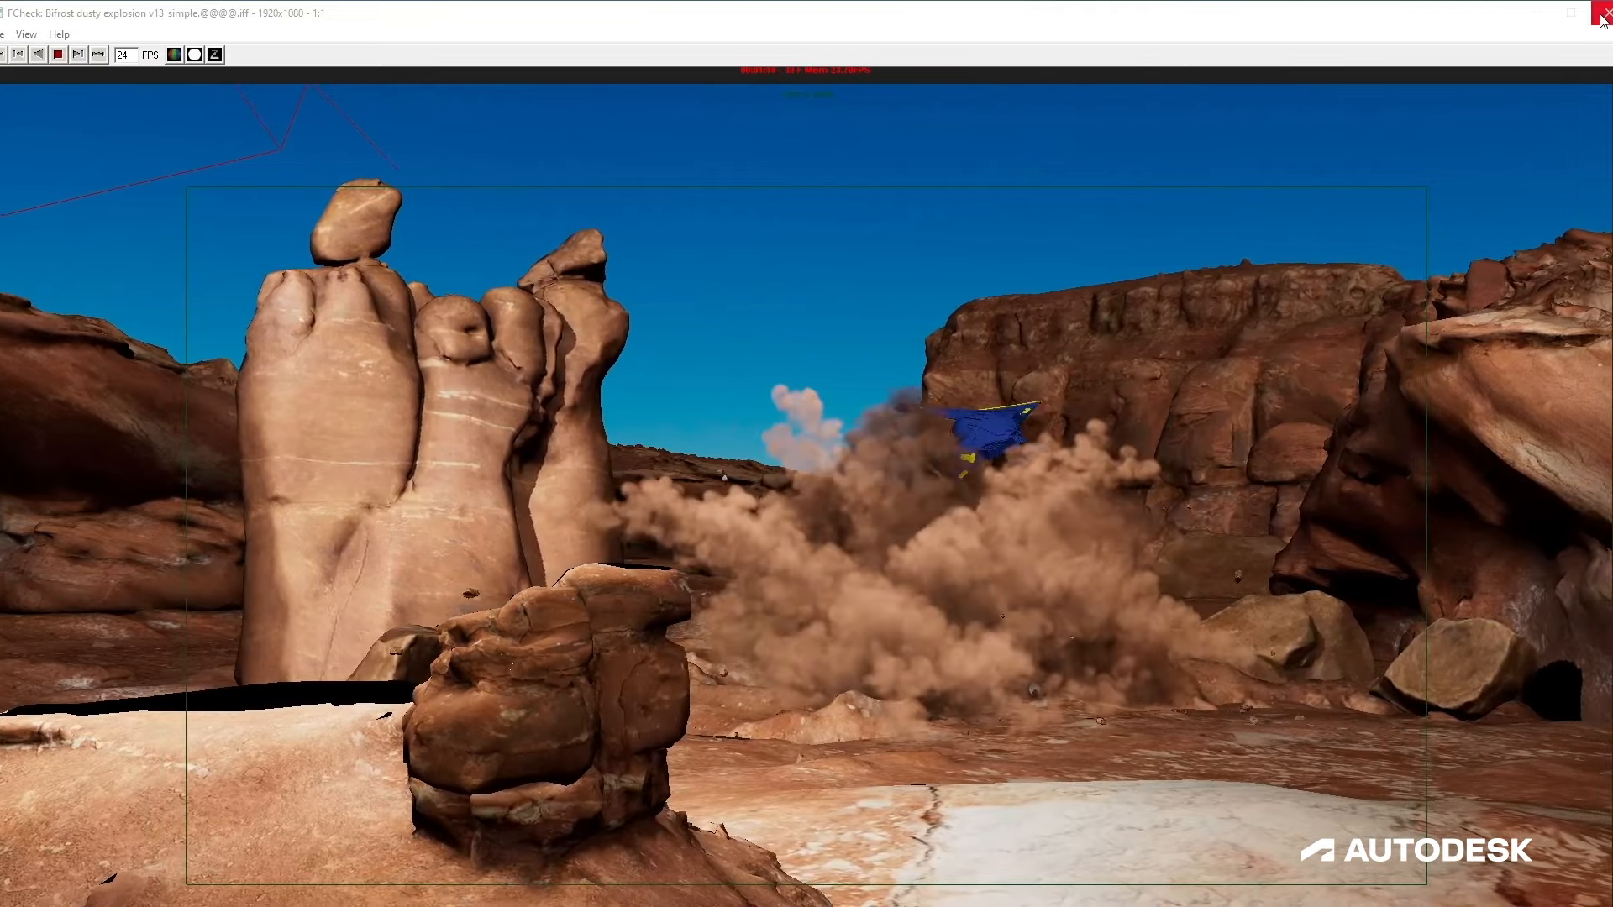
left_click(1603, 14)
left_click_drag(806, 633, 811, 493)
left_click(1152, 729)
key("Escape")
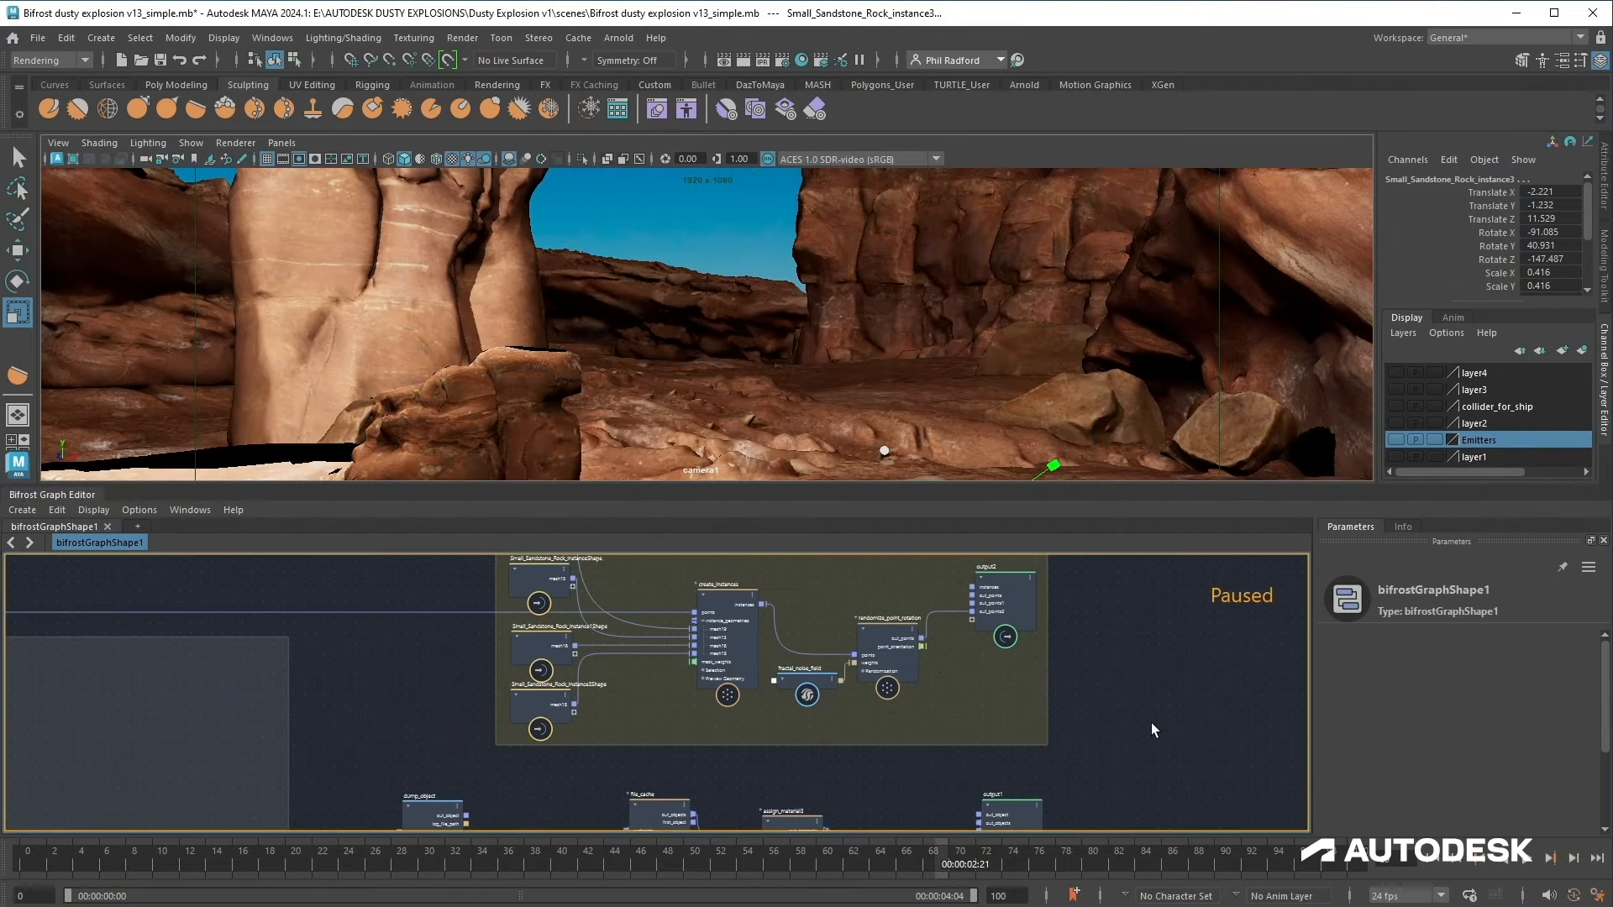
Step: Open the Outliner, select aiAreaLight1 in the Attribute Editor and set its intensity to 0
left_click(272, 38)
left_click(290, 189)
scroll(378, 431, "up", 3)
left_click(321, 385)
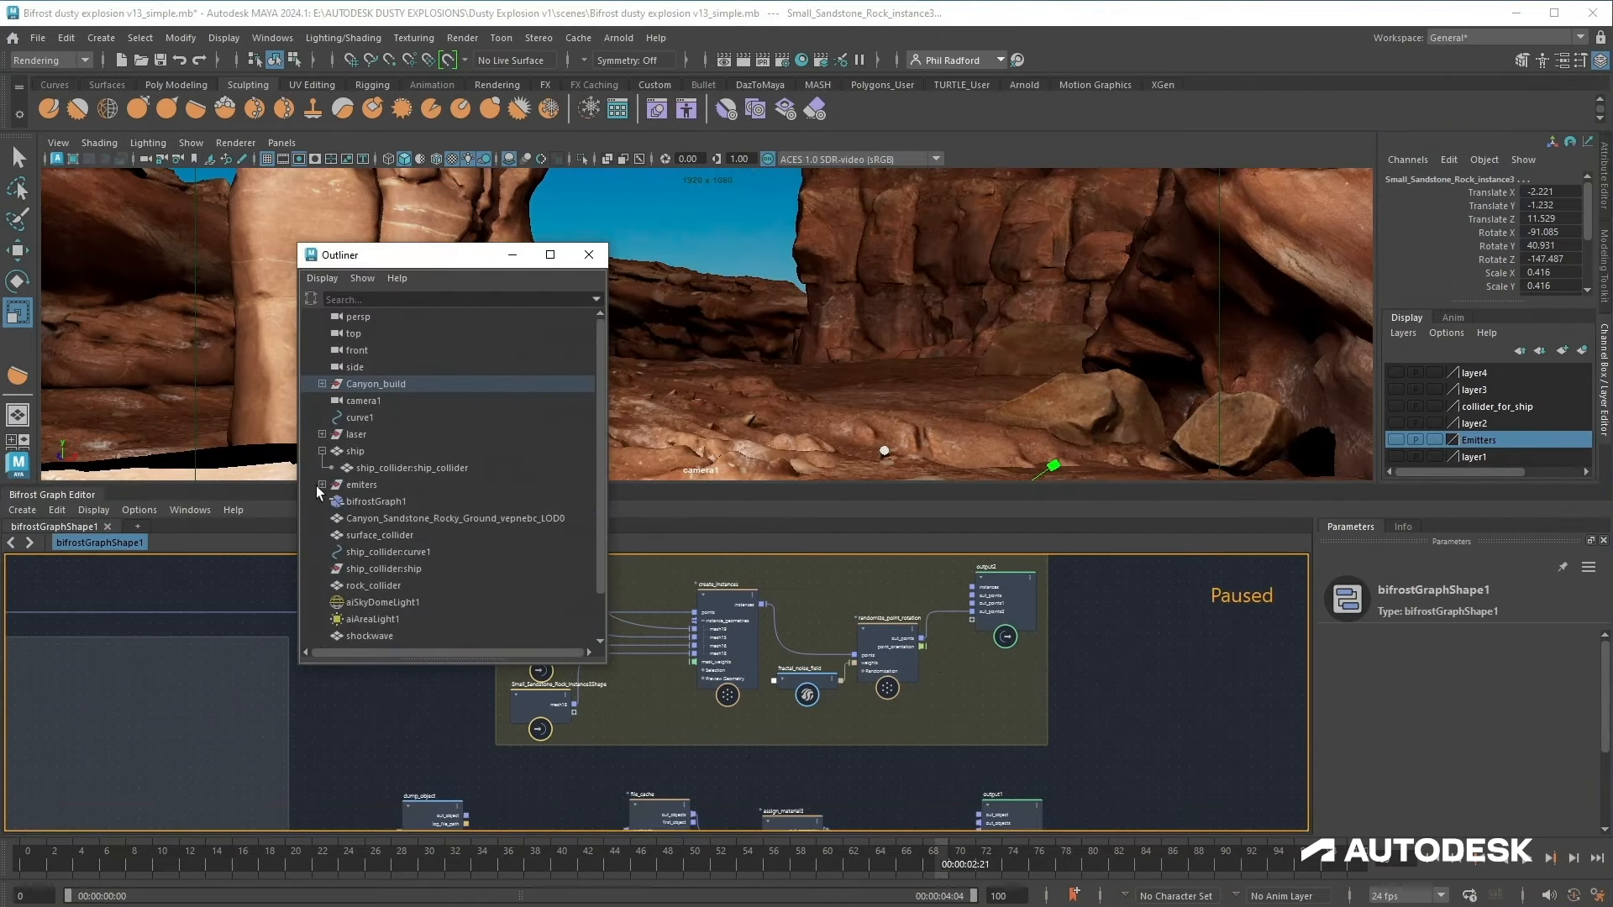
scroll(387, 605, "down", 1)
left_click(394, 572)
left_click(1601, 167)
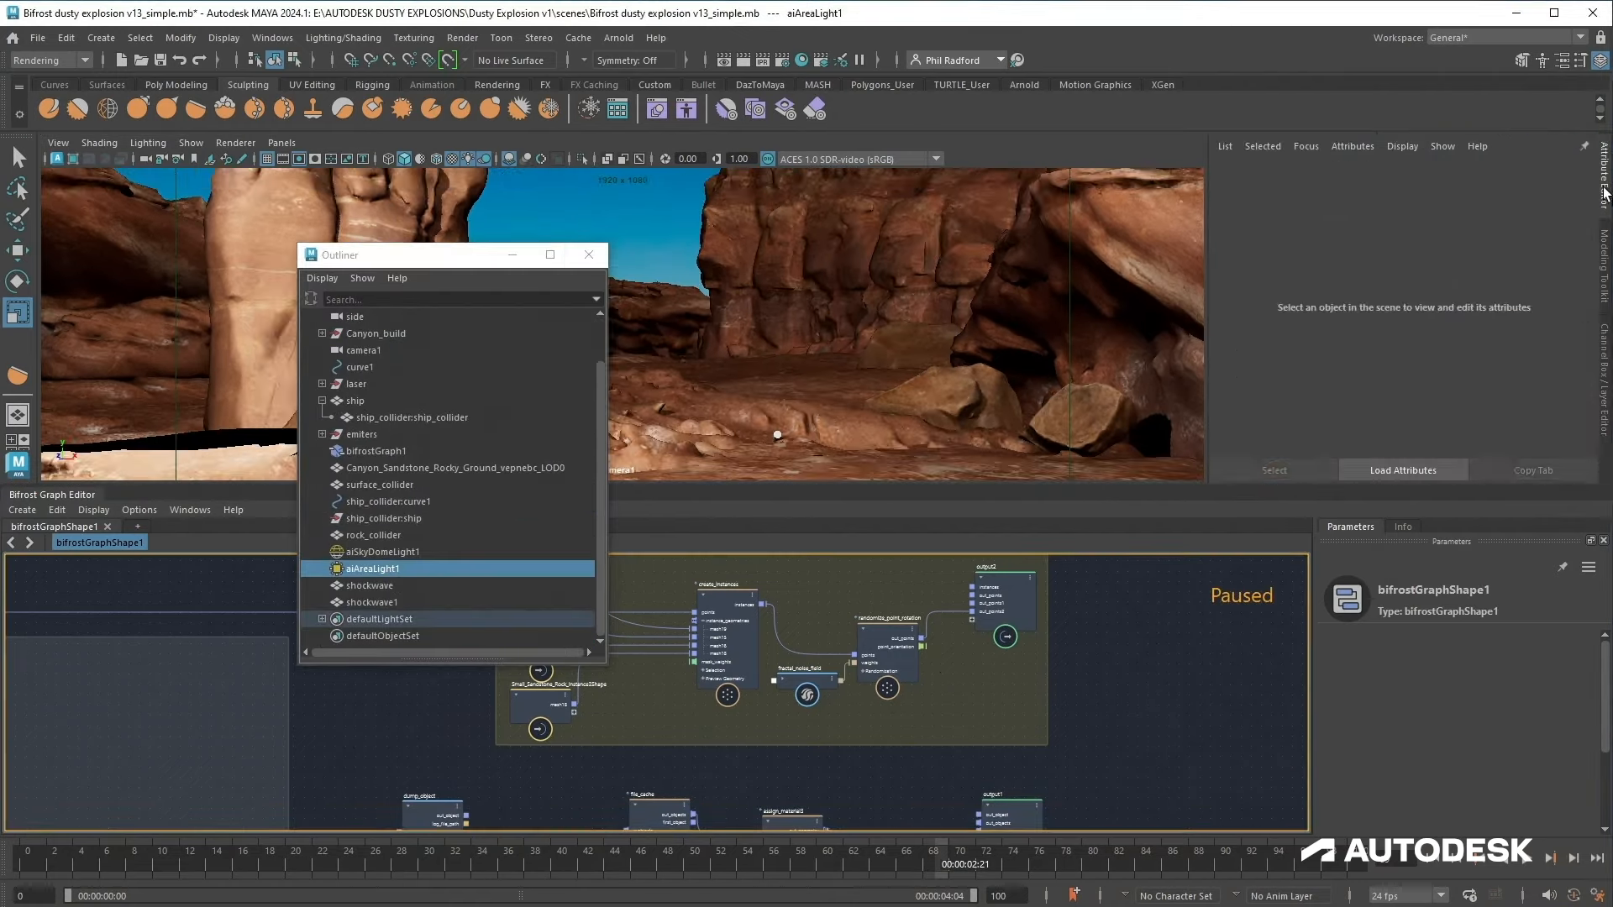
left_click_drag(1380, 371, 1319, 360)
type("0")
key("Return")
Step: Select aiSkyDomeLight1, close the Outliner, and play the animation up to about frame 18
left_click(382, 552)
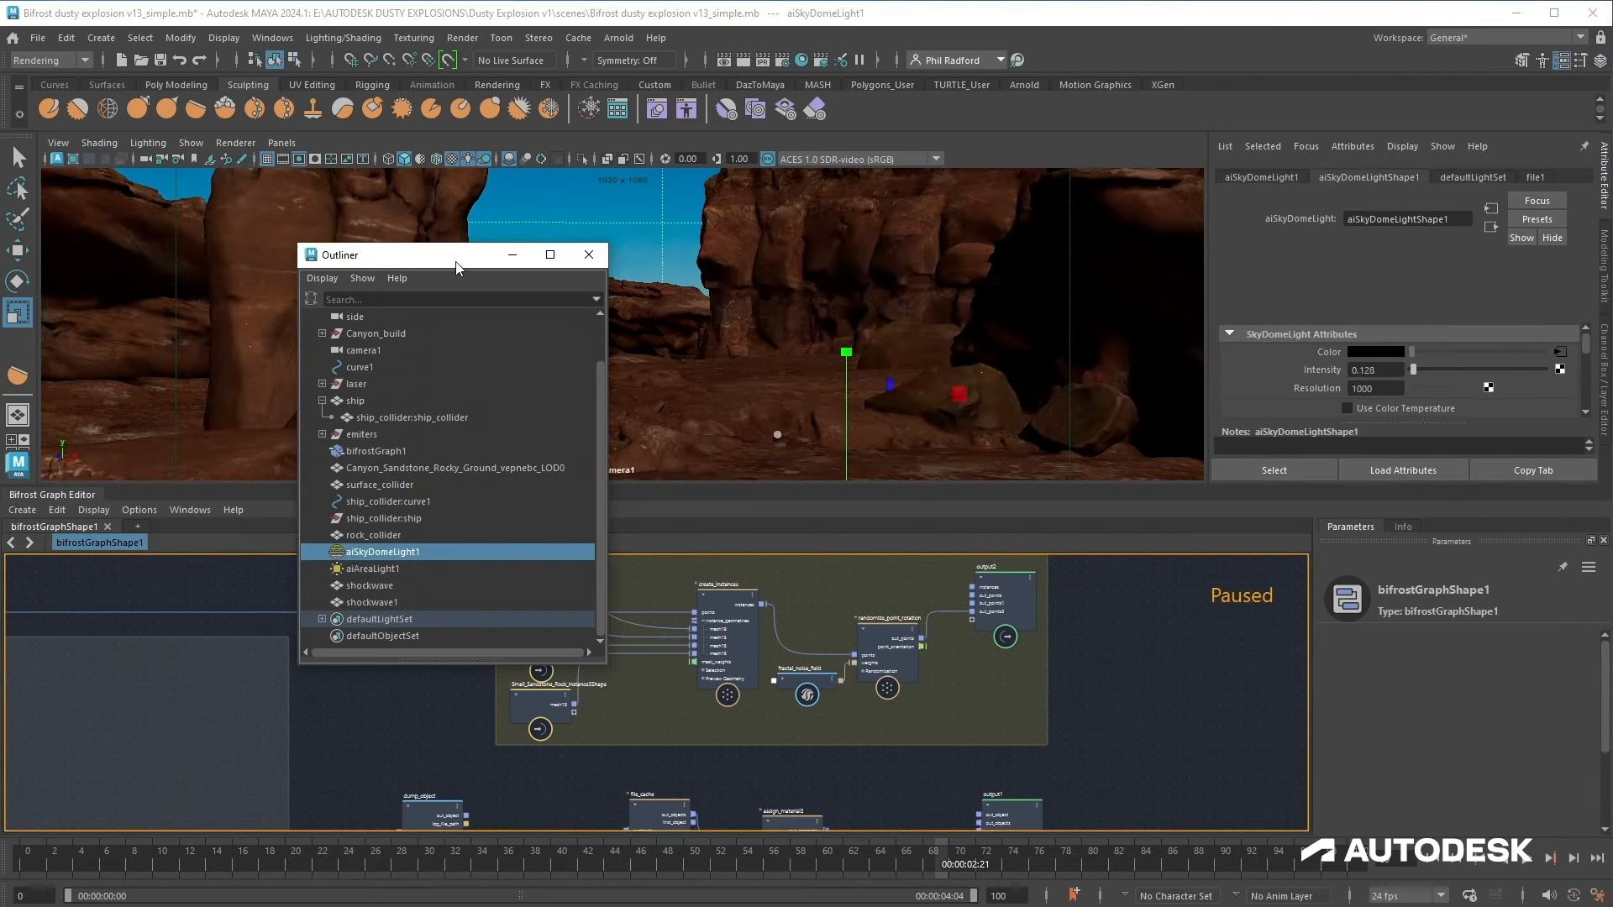
left_click(588, 255)
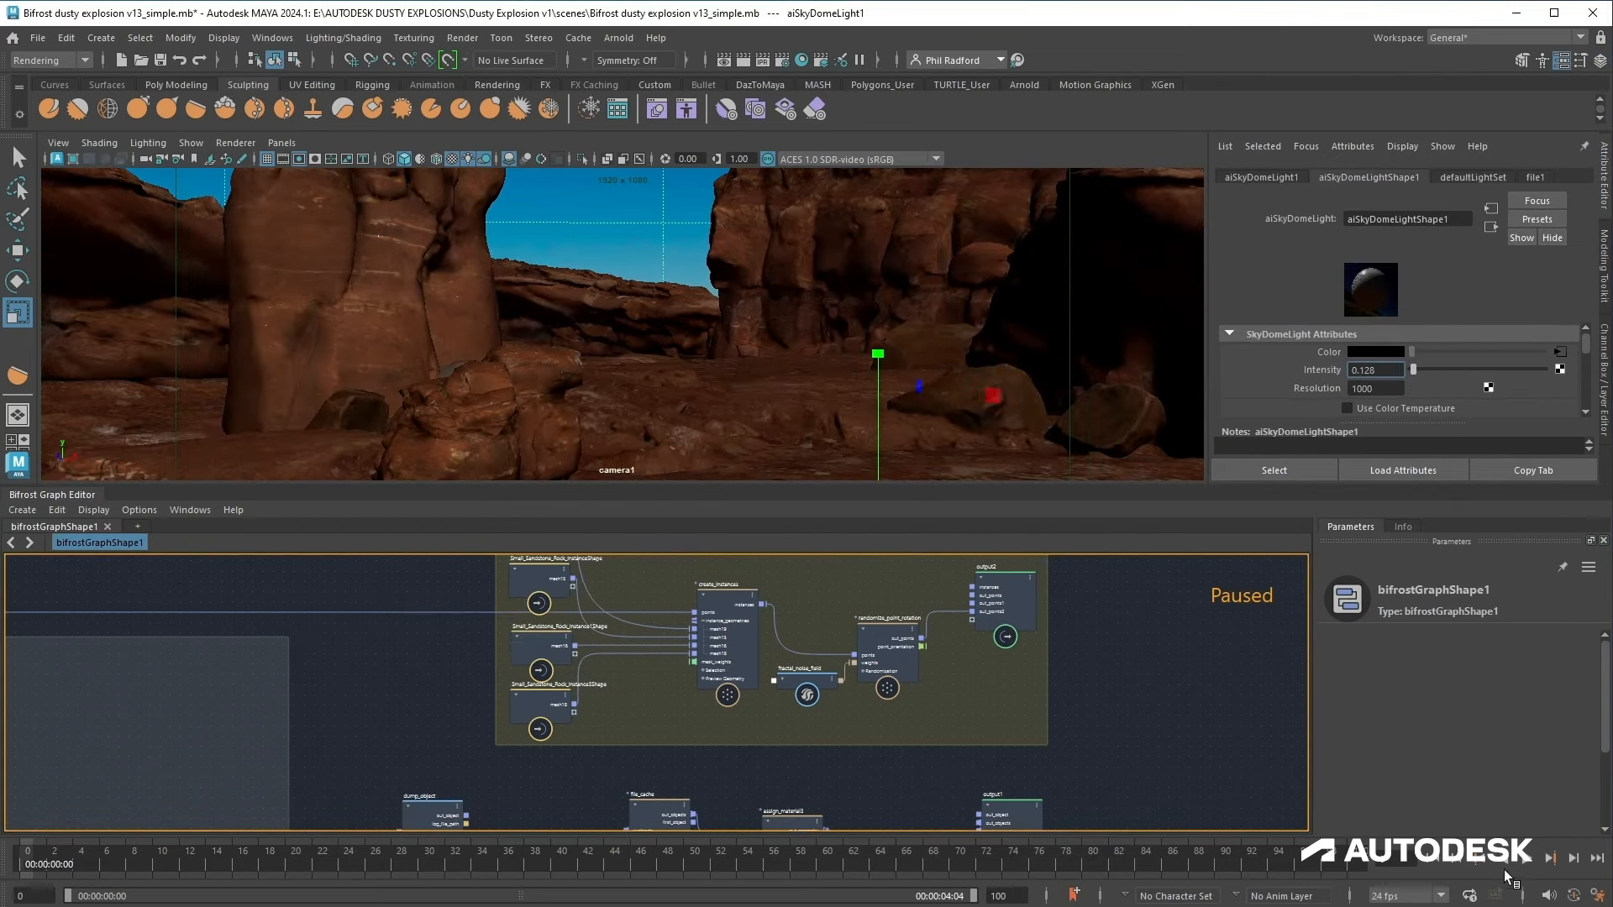
left_click(1525, 860)
left_click(1439, 861)
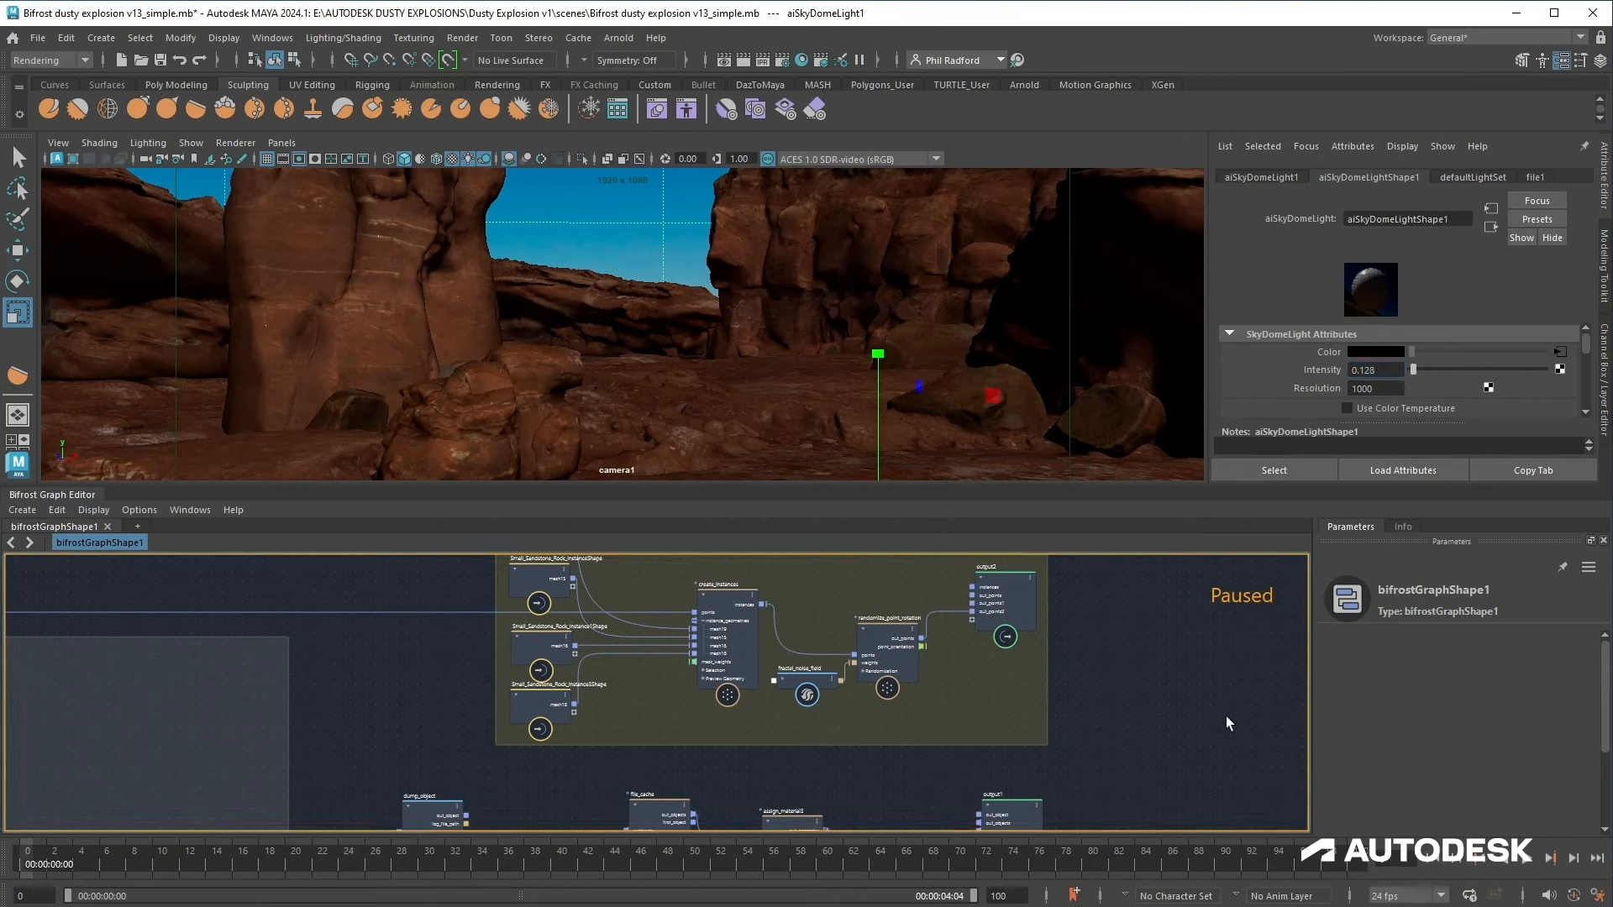
left_click(1526, 865)
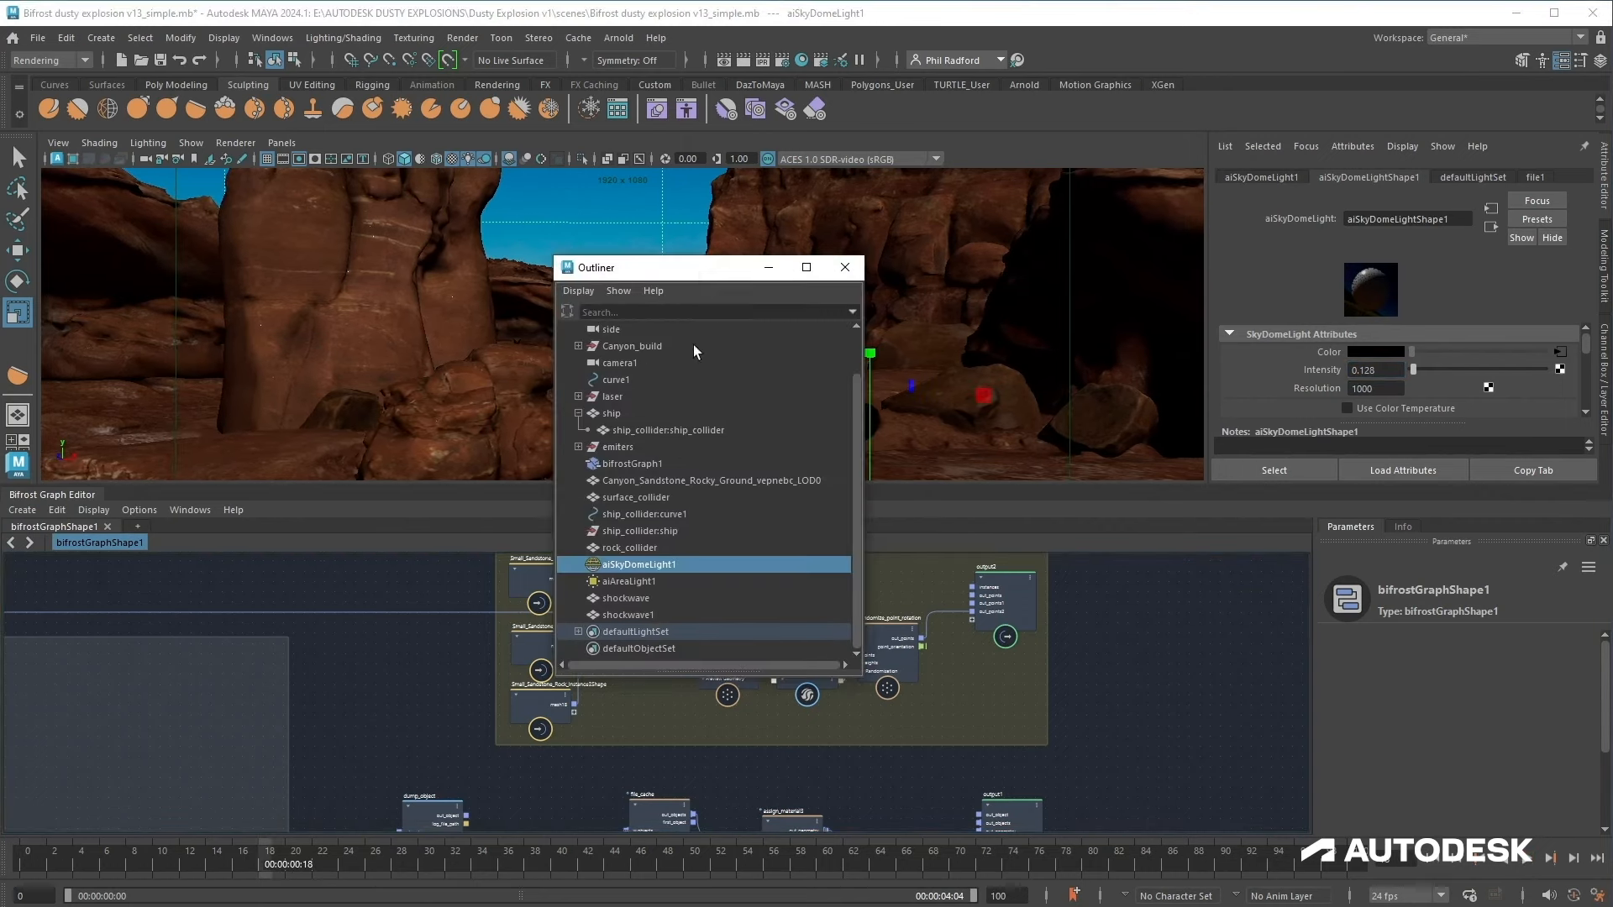
left_click(658, 466)
left_click_drag(1180, 486, 1161, 631)
Step: Set the Bifrost graph's Arnold translator motion blur mode to Velocity Only
left_click(1272, 341)
scroll(1272, 341, "down", 2)
left_click(1409, 478)
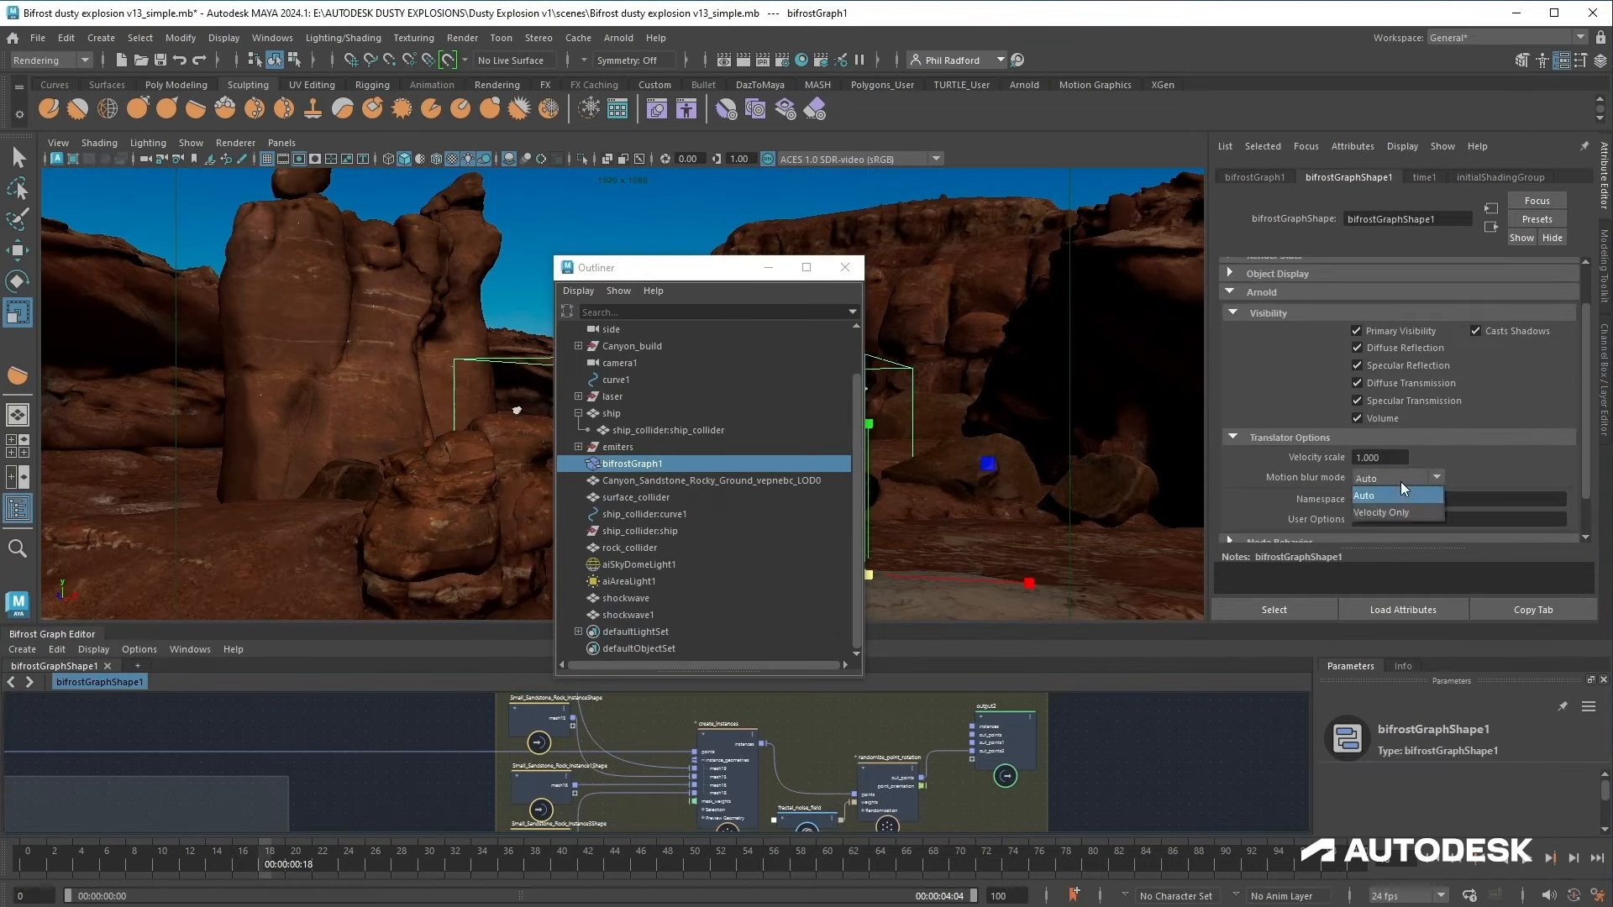
left_click(1381, 513)
left_click(1268, 313)
left_click_drag(677, 274, 236, 221)
left_click(404, 214)
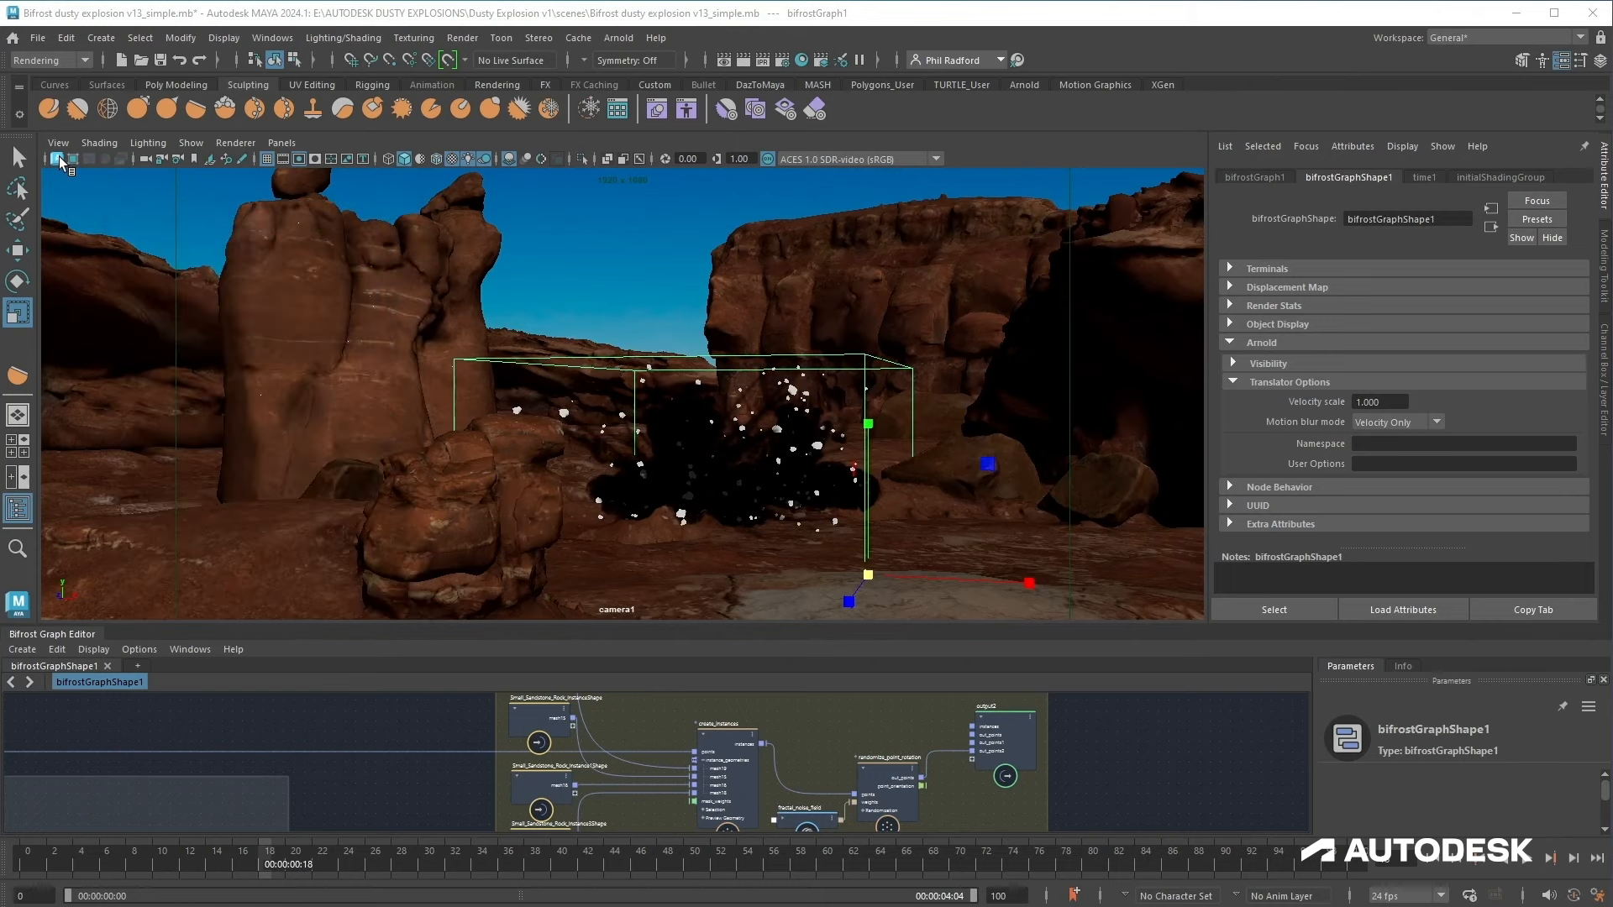
Step: In Render Settings, set the file name prefix to dusty_explosion and the end frame to 100
left_click(784, 65)
left_click(894, 526)
left_click(891, 575)
left_click_drag(997, 311, 713, 299)
type("dusty_explosion")
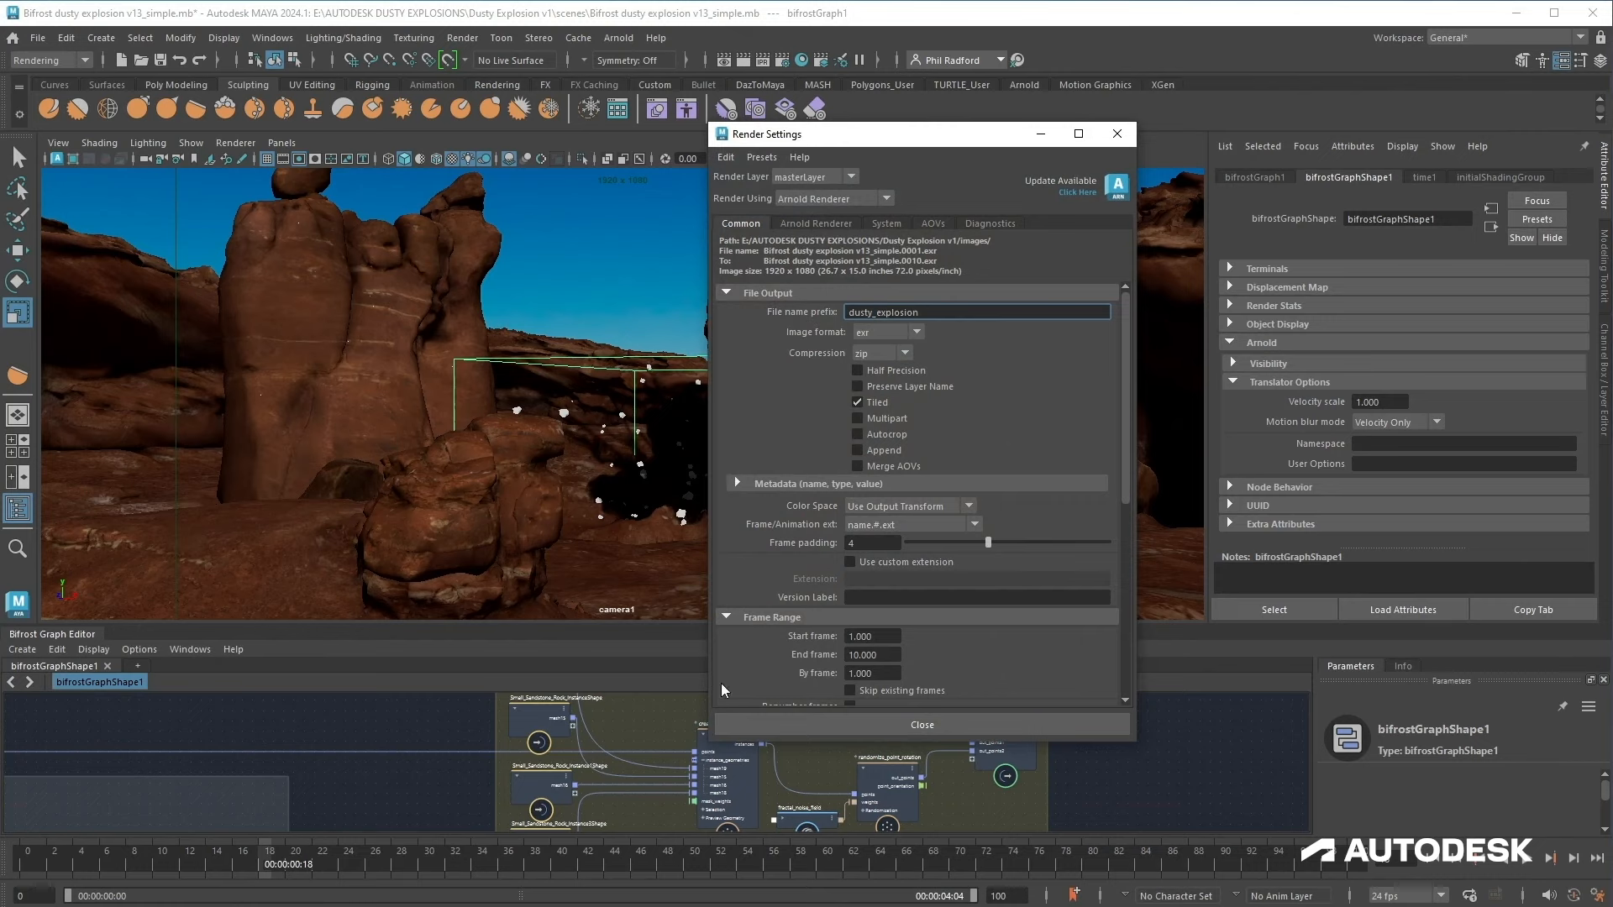
left_click_drag(884, 656, 840, 652)
type("100")
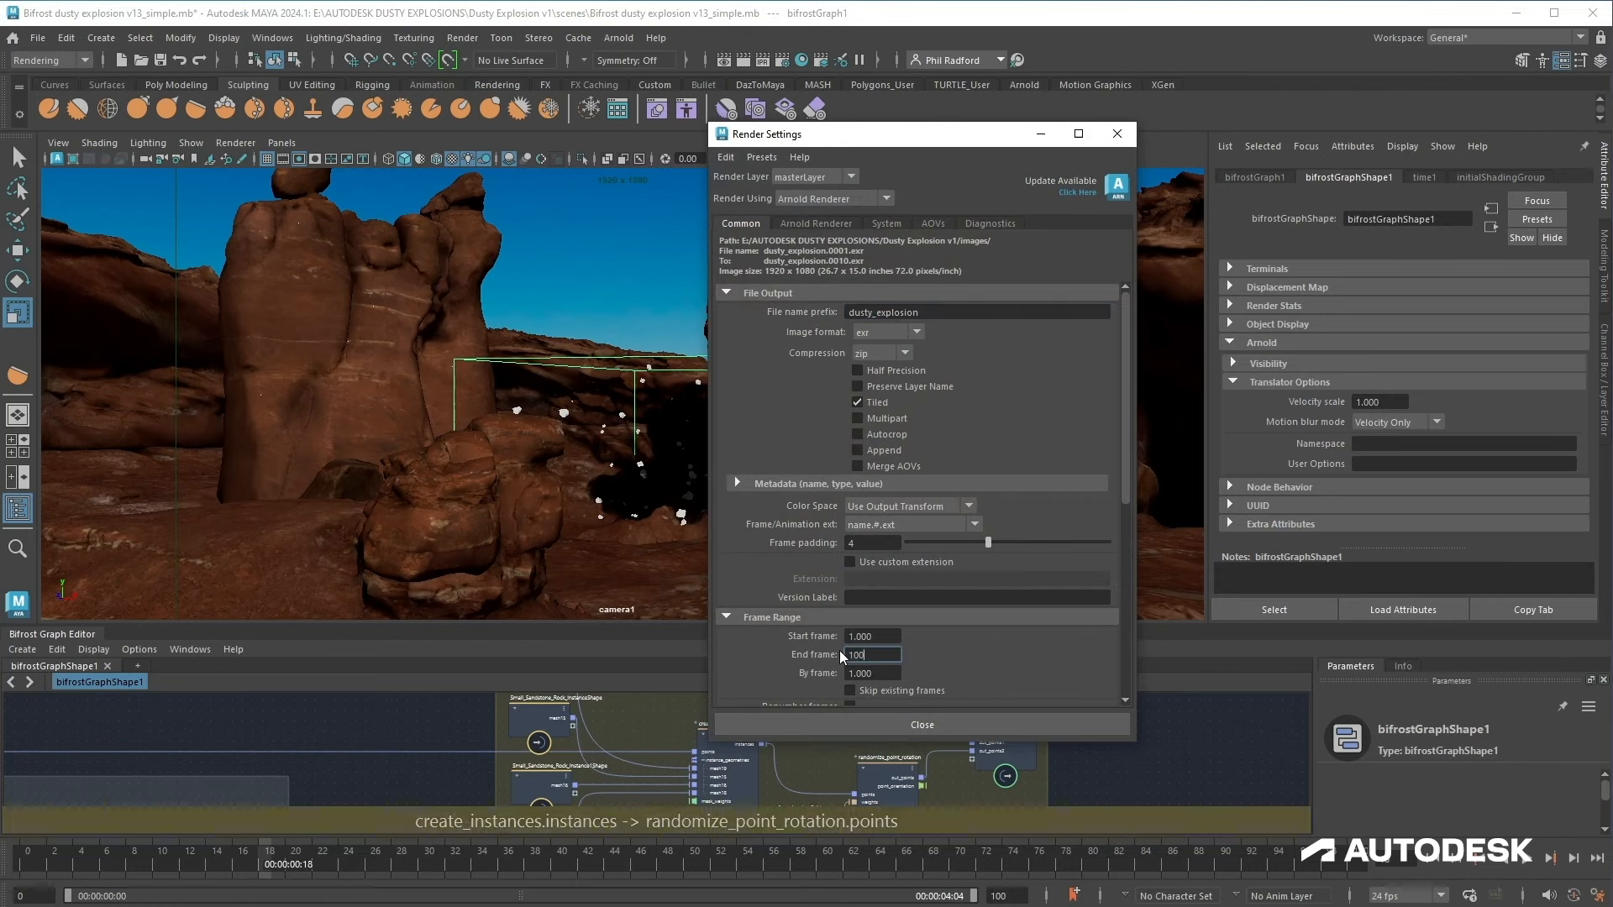
key("Return")
Step: Enable Arnold motion blur in the render settings and close the dialog
scroll(906, 638, "down", 7)
left_click(816, 223)
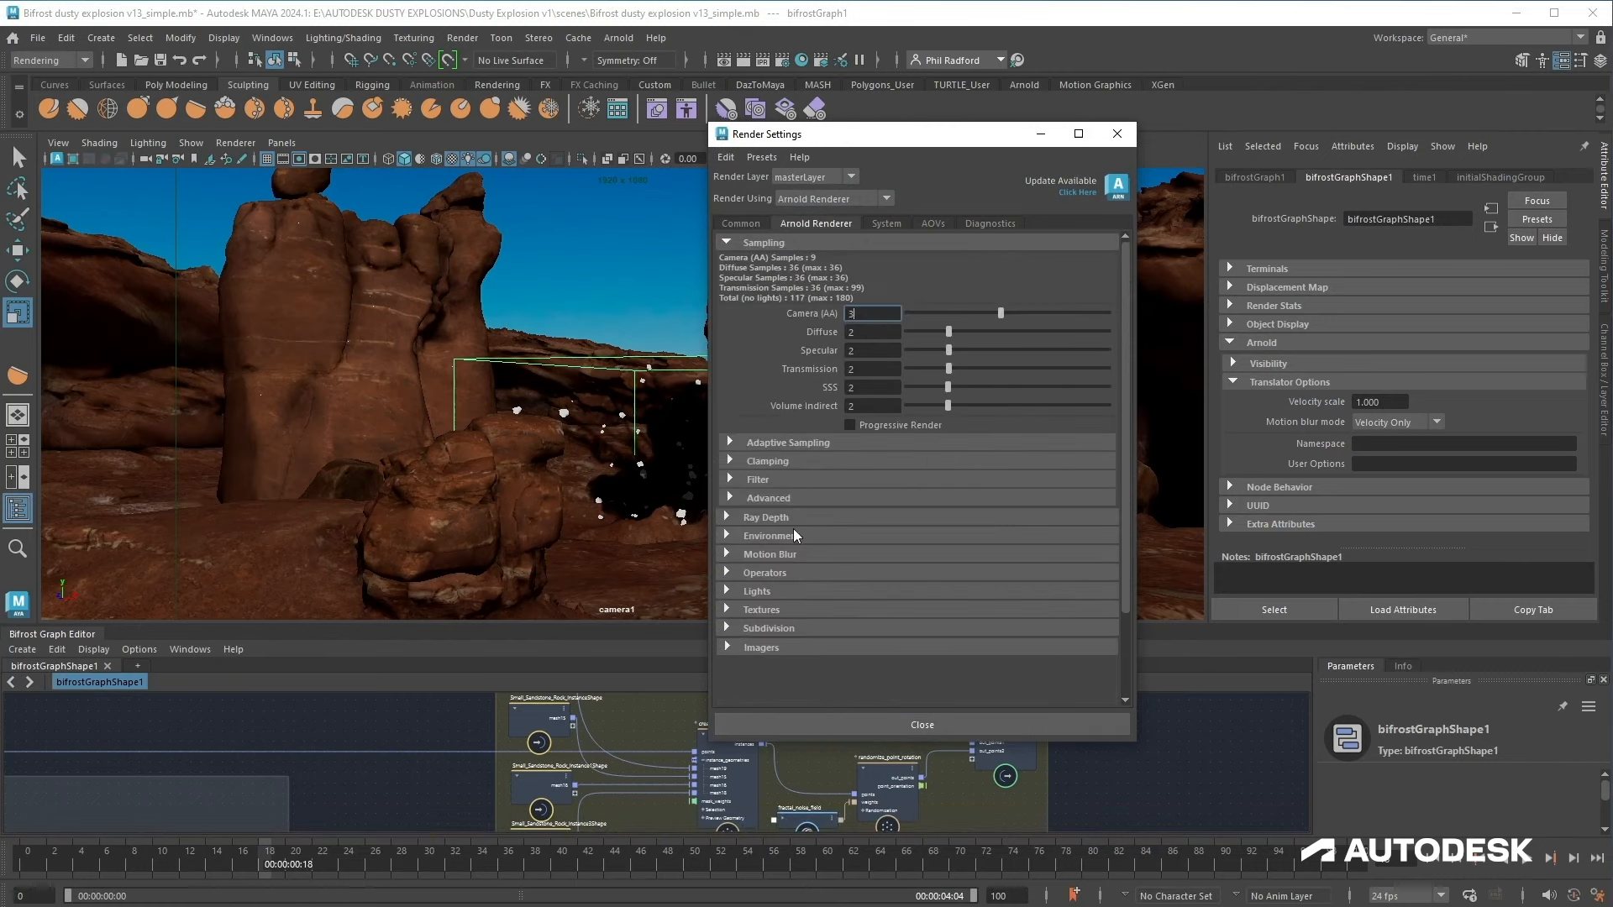
left_click(769, 554)
left_click(849, 570)
left_click(836, 724)
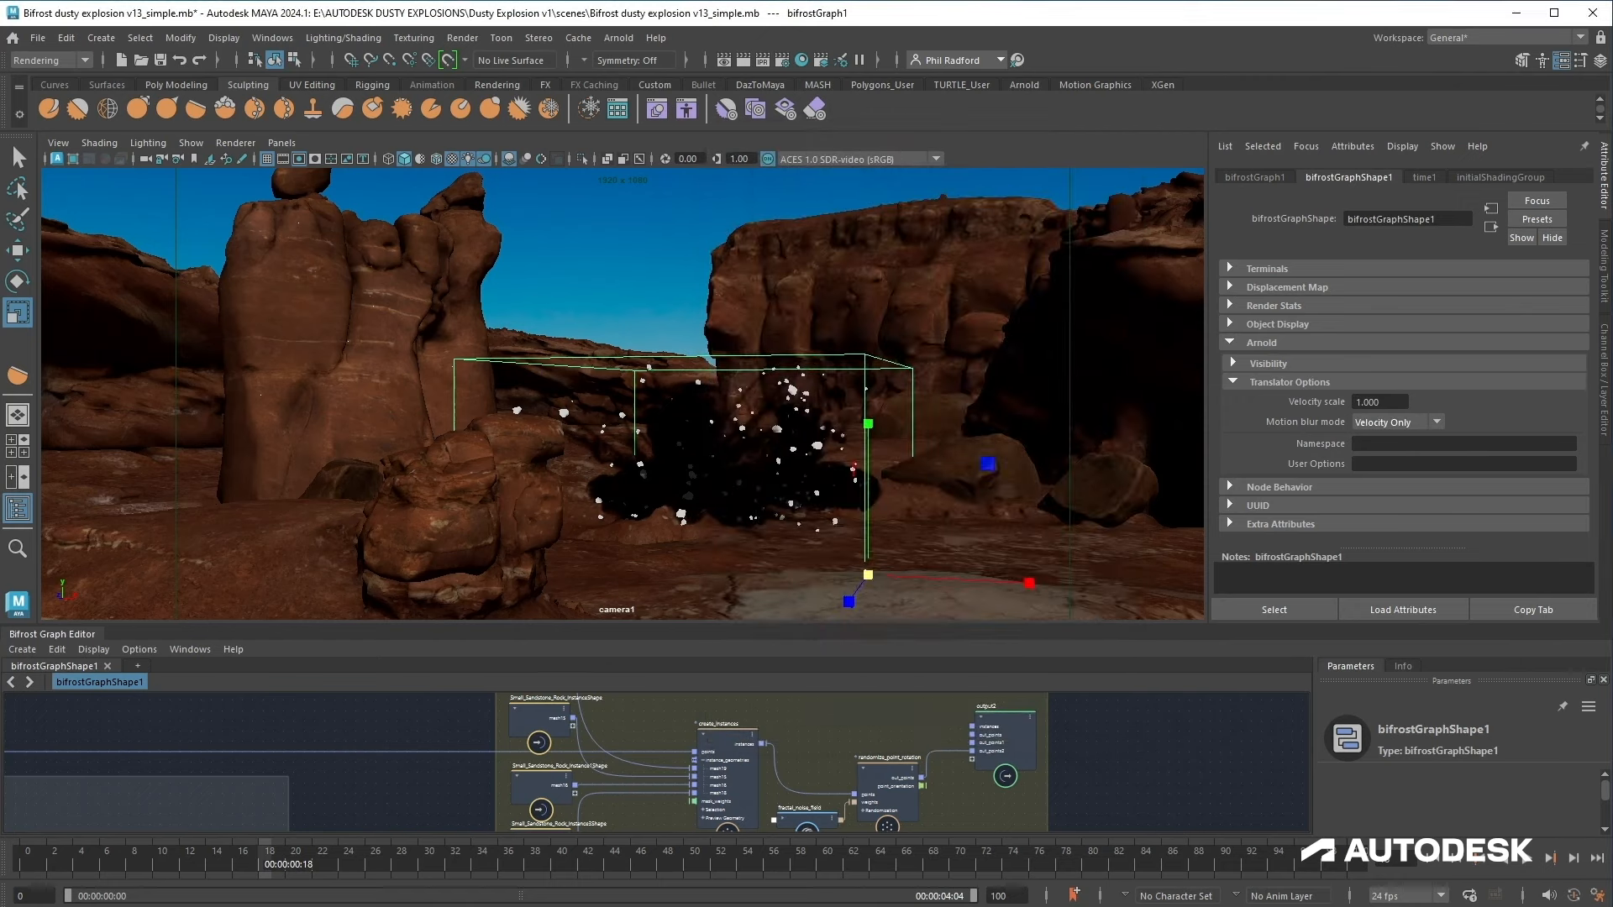
Step: Start an interactive Arnold render in the camera viewport
left_click(581, 297)
left_click(582, 298)
left_click(57, 158)
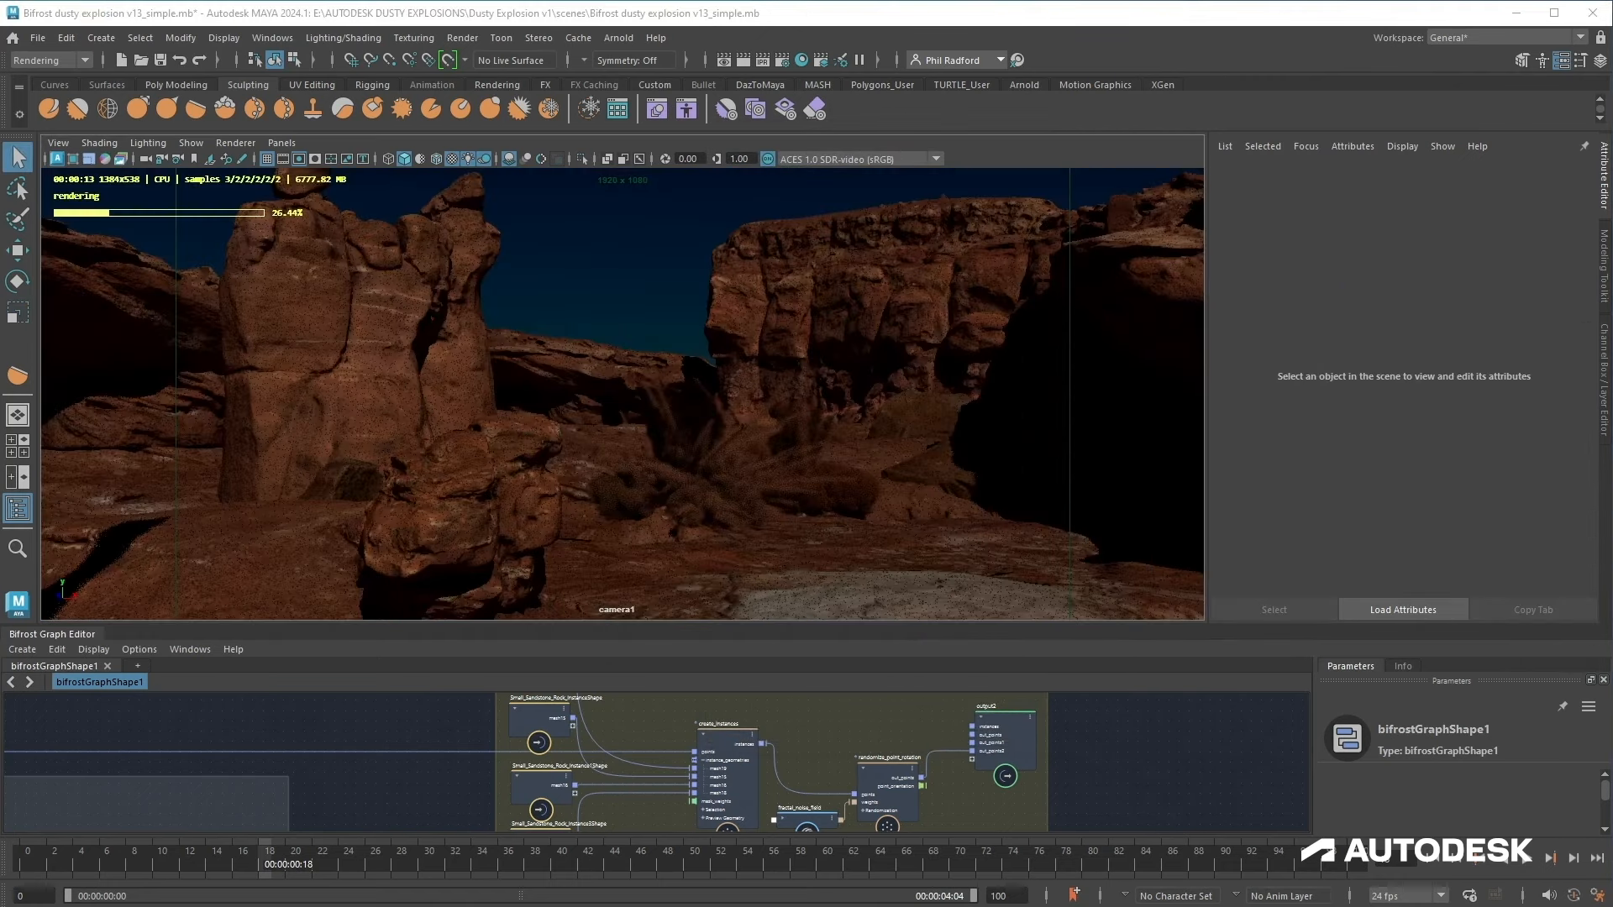
left_click(582, 297)
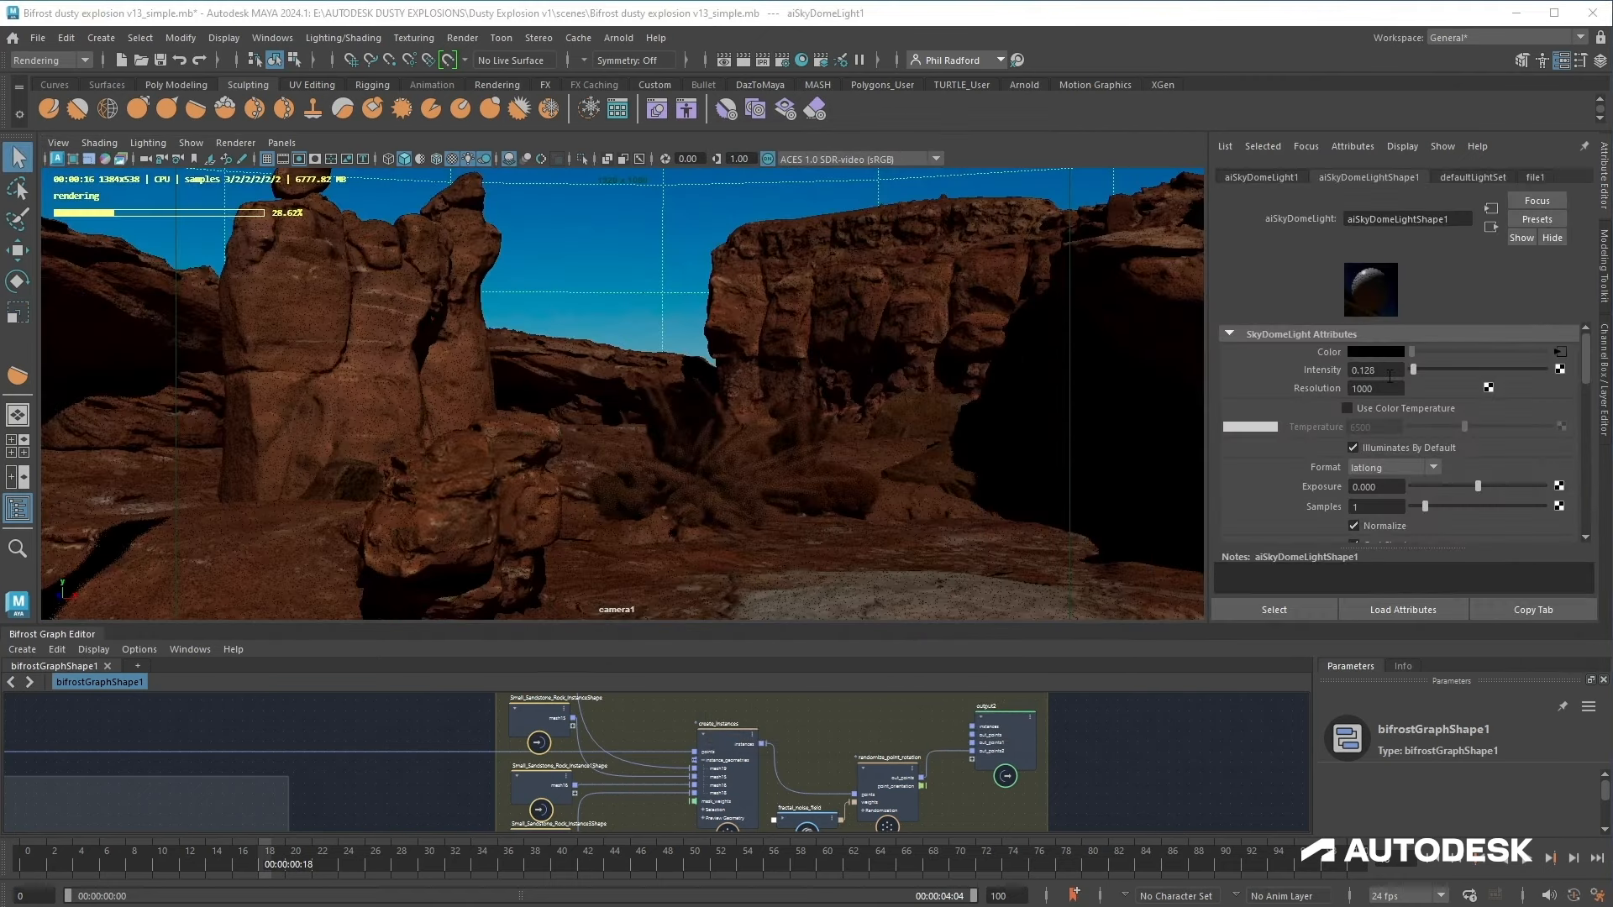
Step: Set the sky dome light's intensity to 1 and rotate the dome to change the lighting direction
left_click_drag(1390, 377, 1307, 376)
type("1")
key("Return")
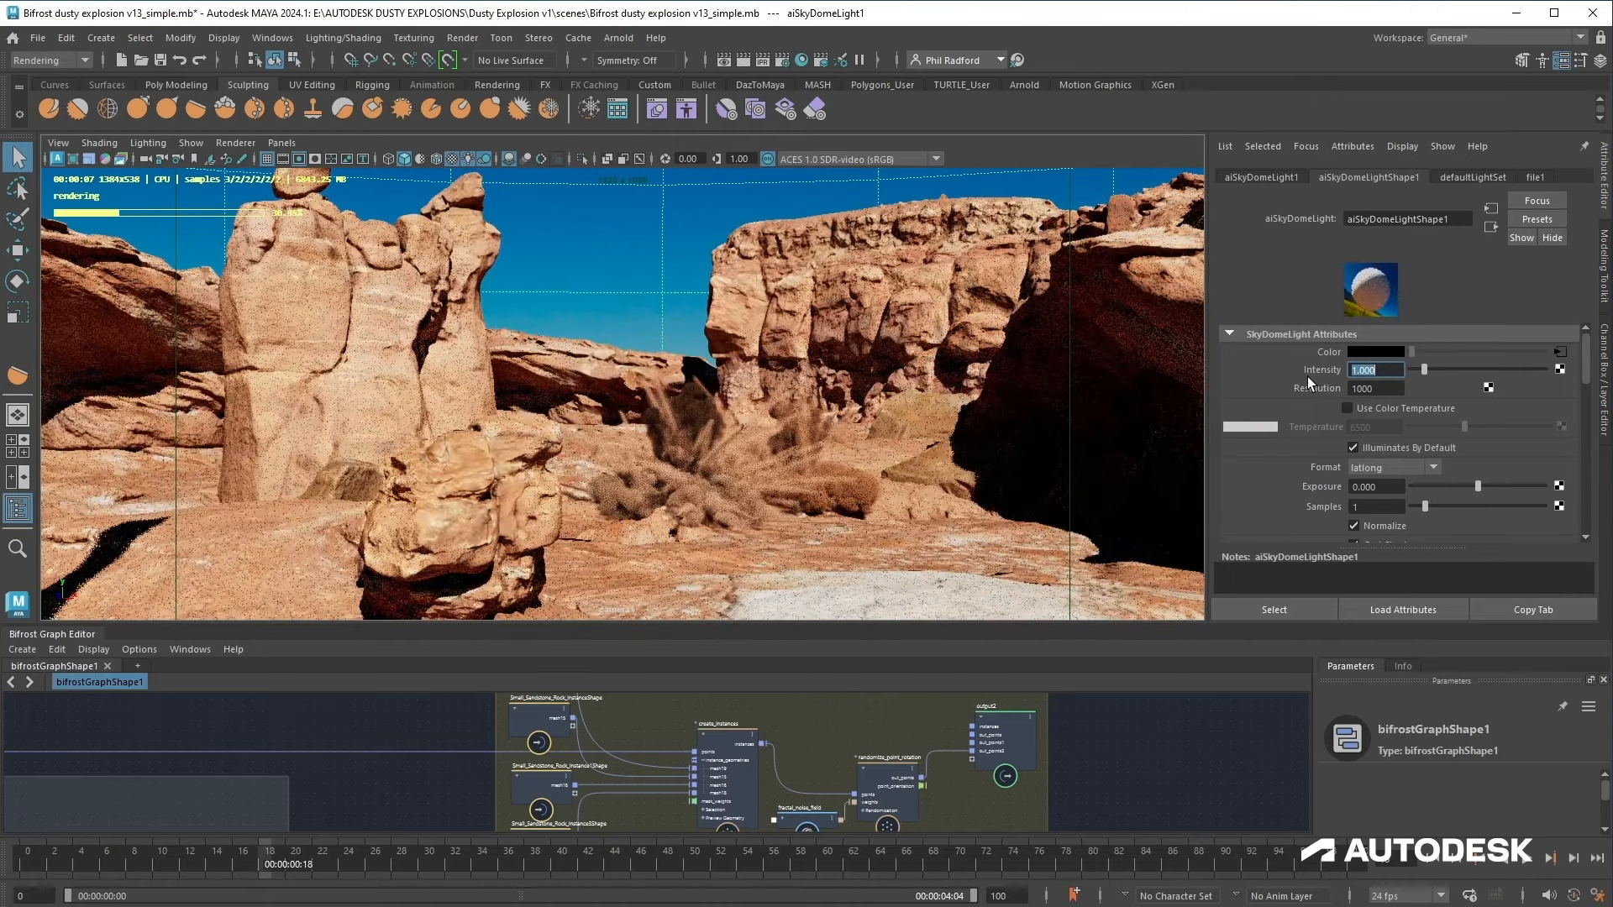
left_click(589, 313)
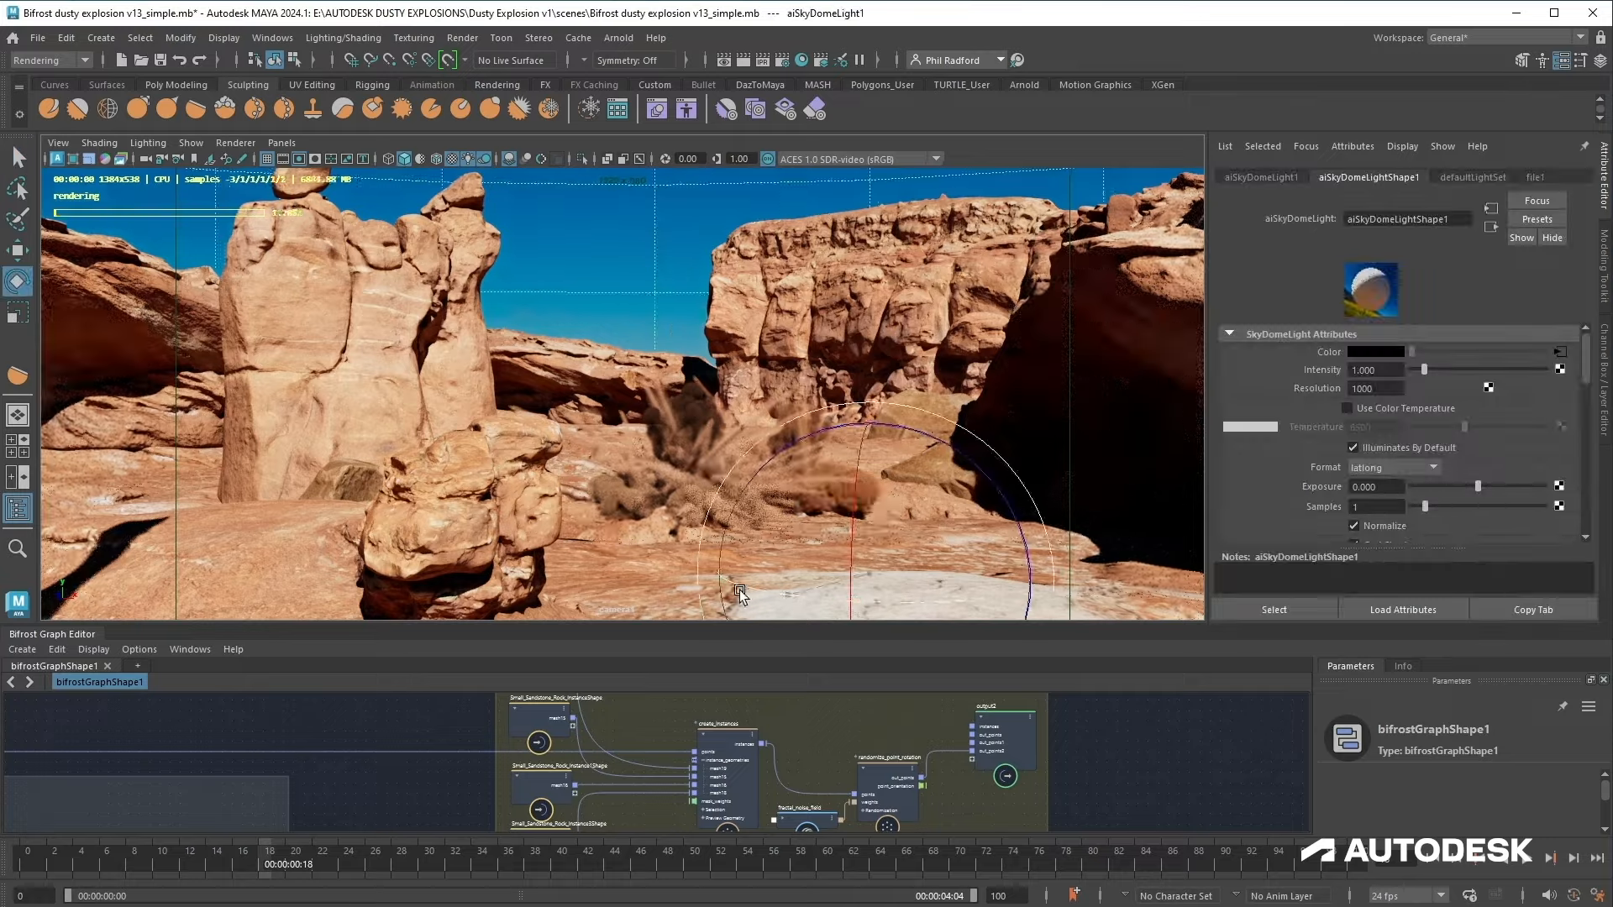
left_click_drag(819, 604, 963, 603)
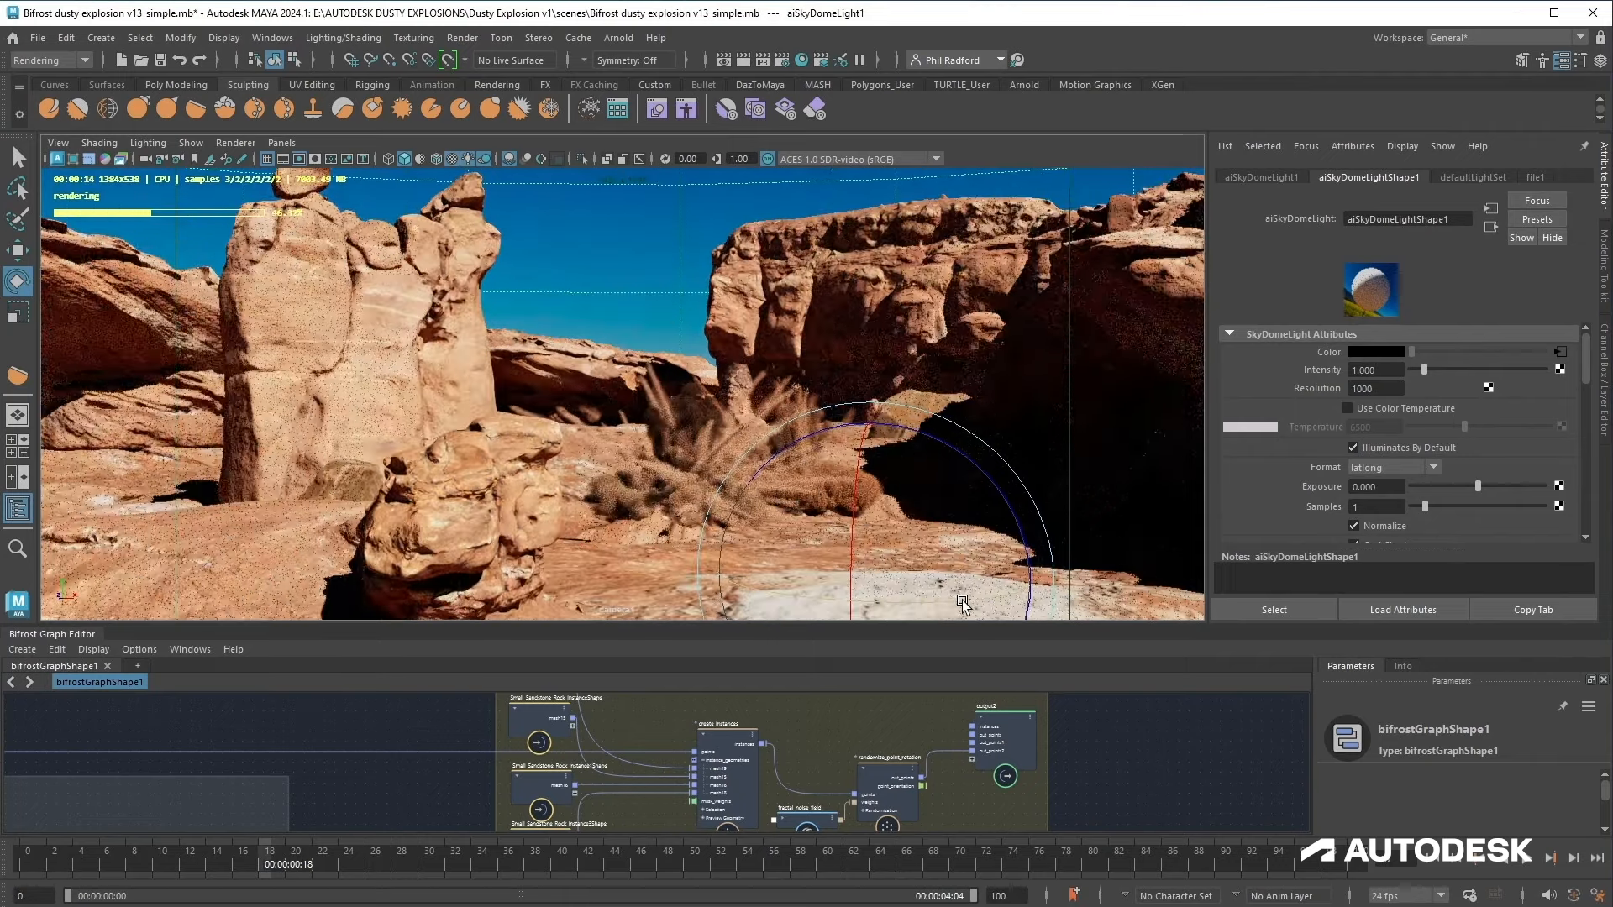
Step: Add the cryptomatte AOVs to the active AOV list in the render settings
left_click(782, 60)
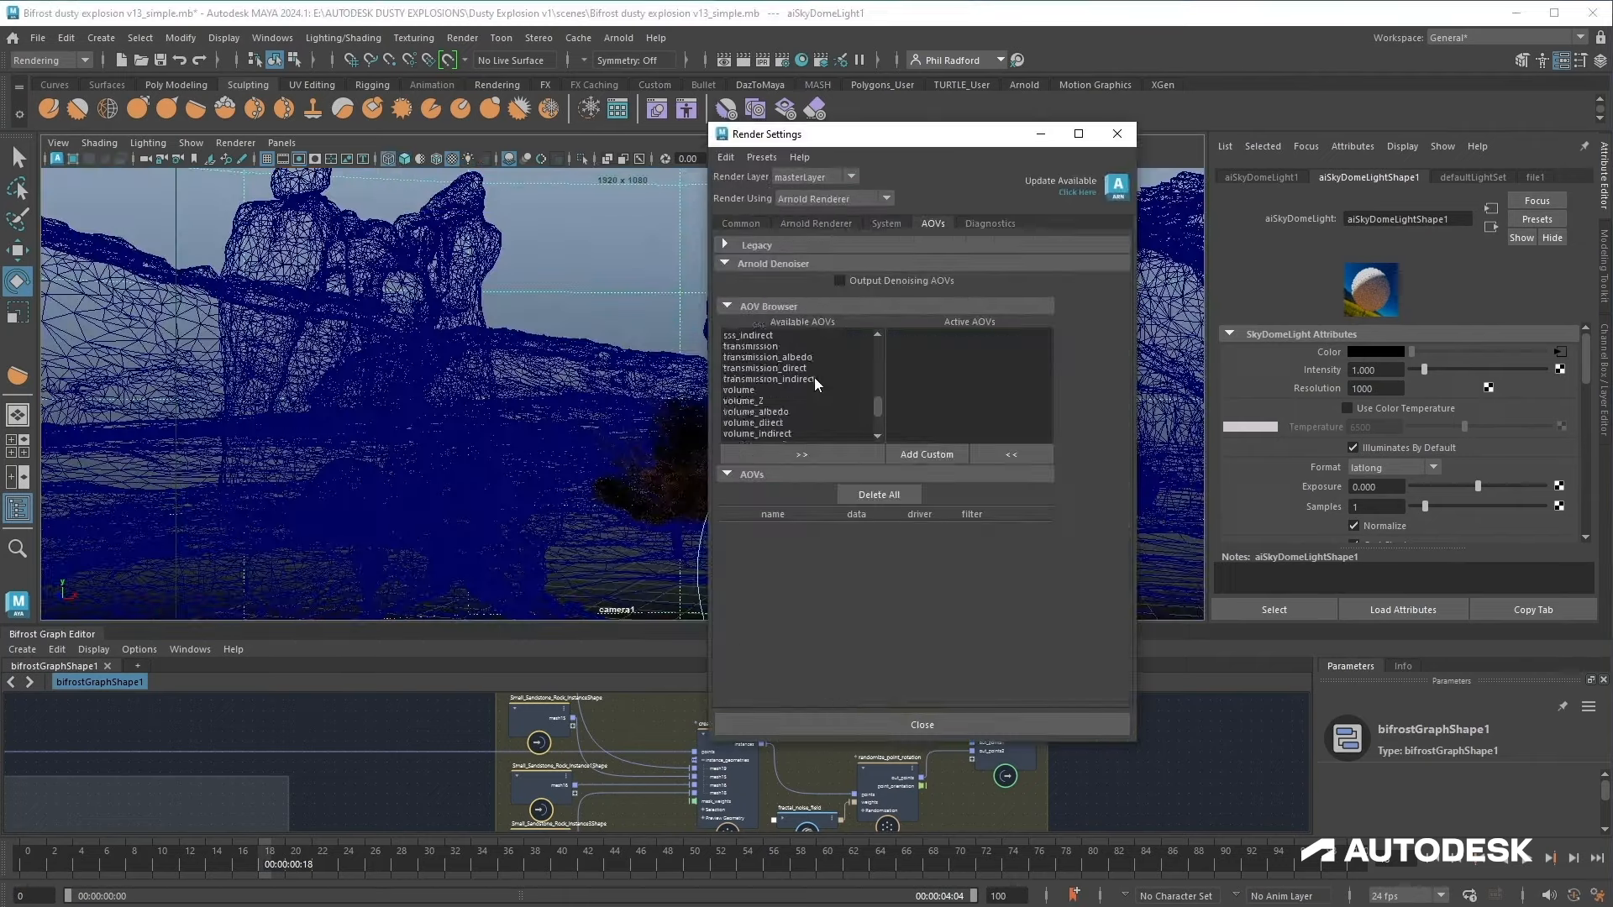
left_click(801, 454)
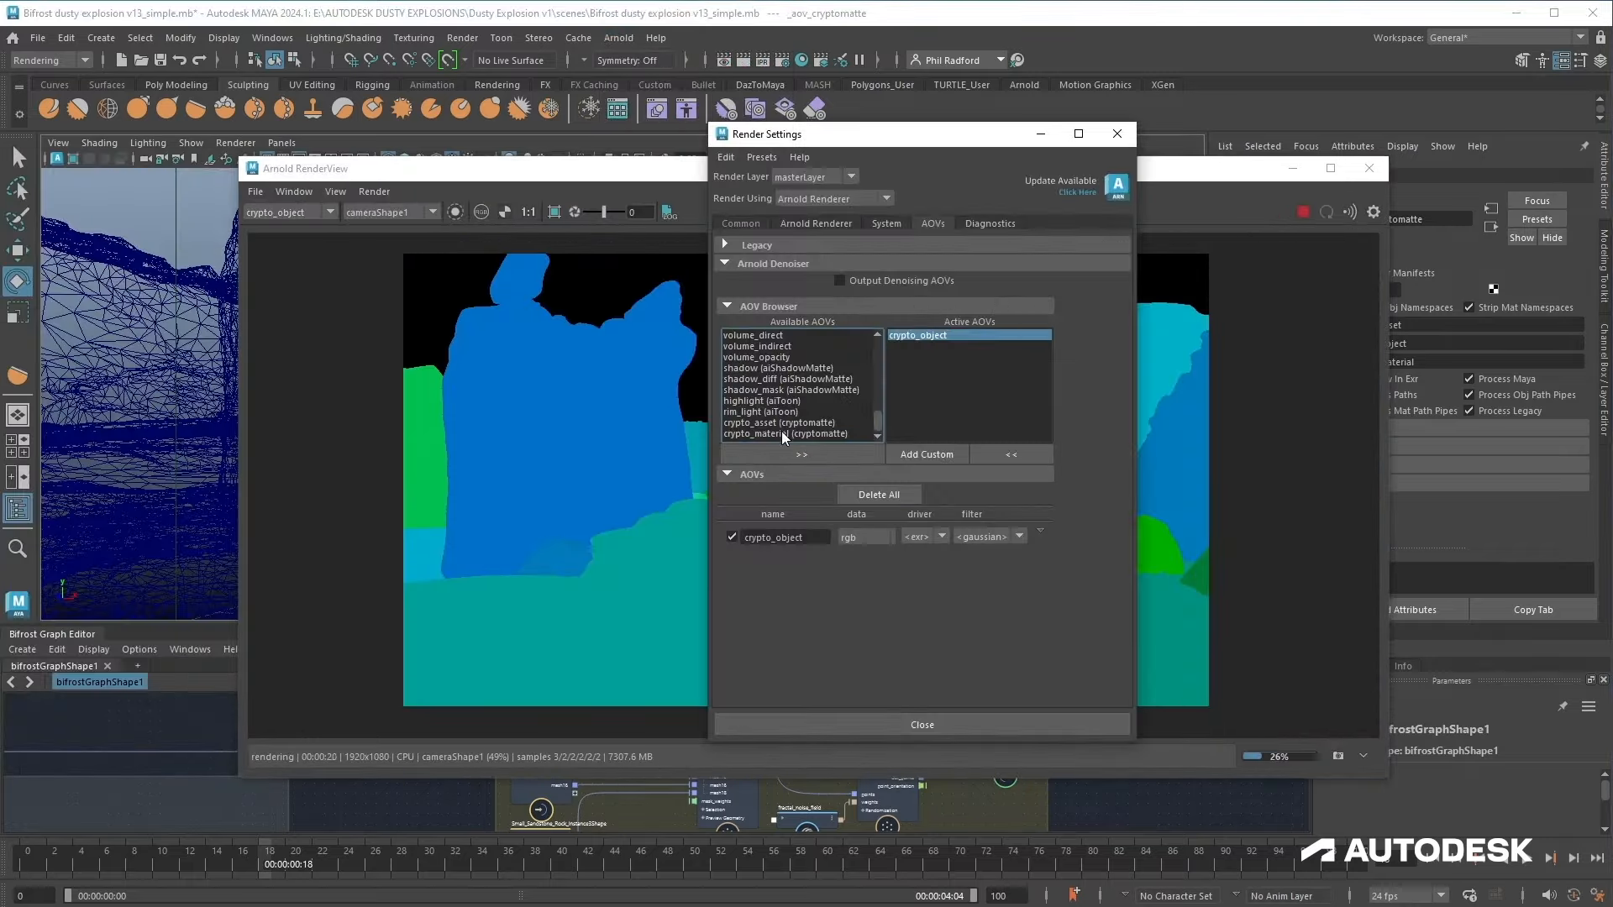
left_click(782, 433)
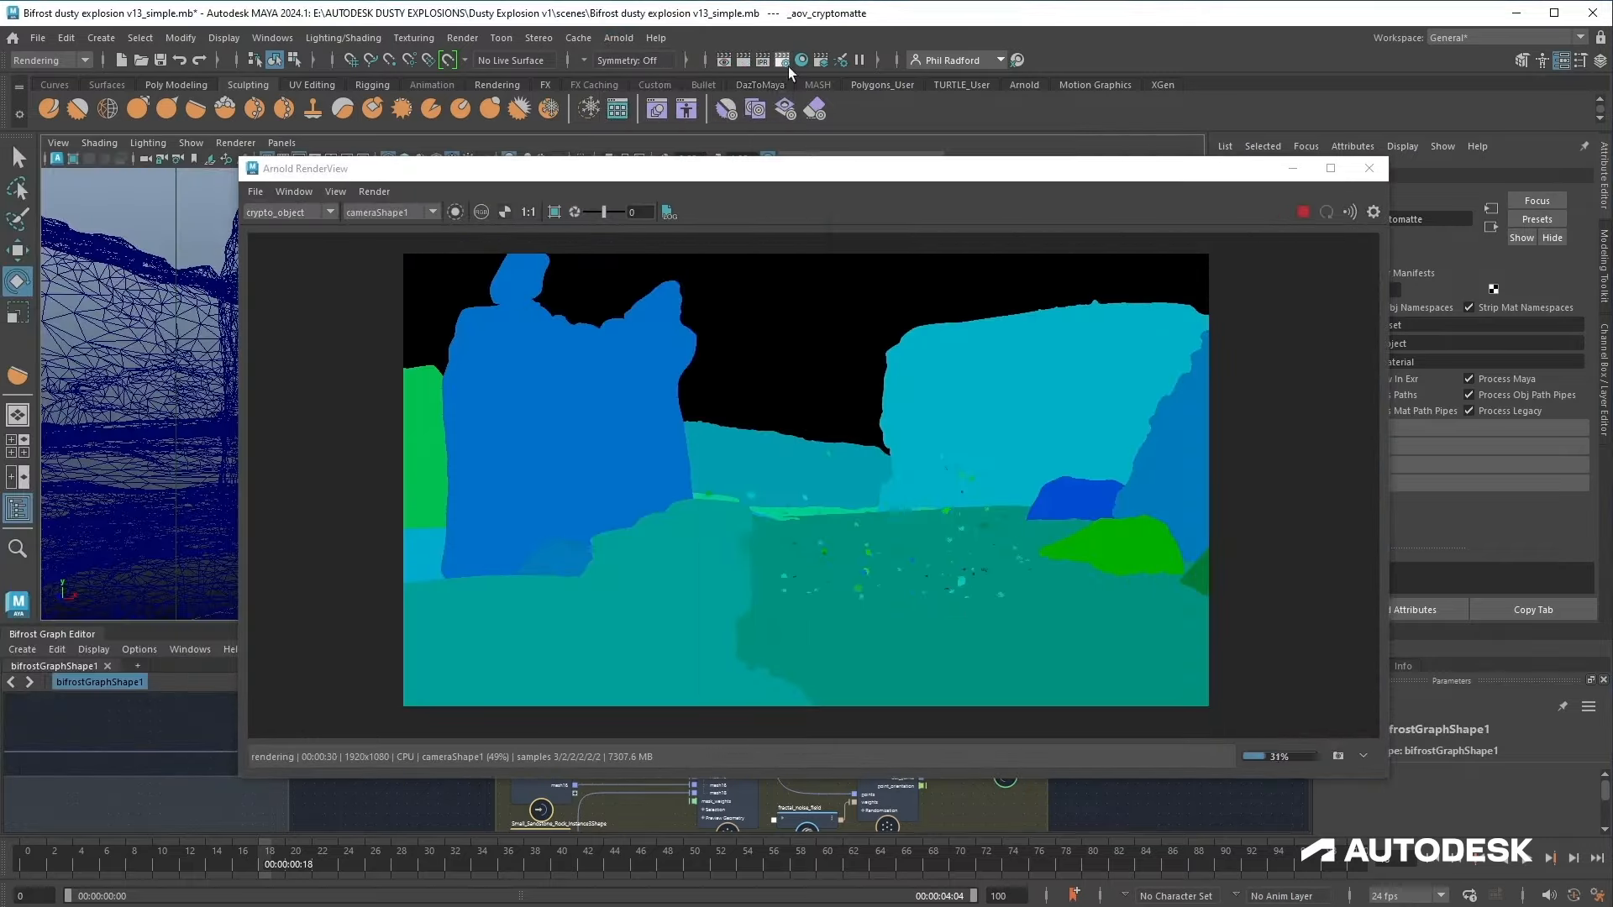
Step: Open the Arnold RenderView to check the beauty render, then stop the IPR
left_click(783, 63)
left_click_drag(854, 143, 263, 265)
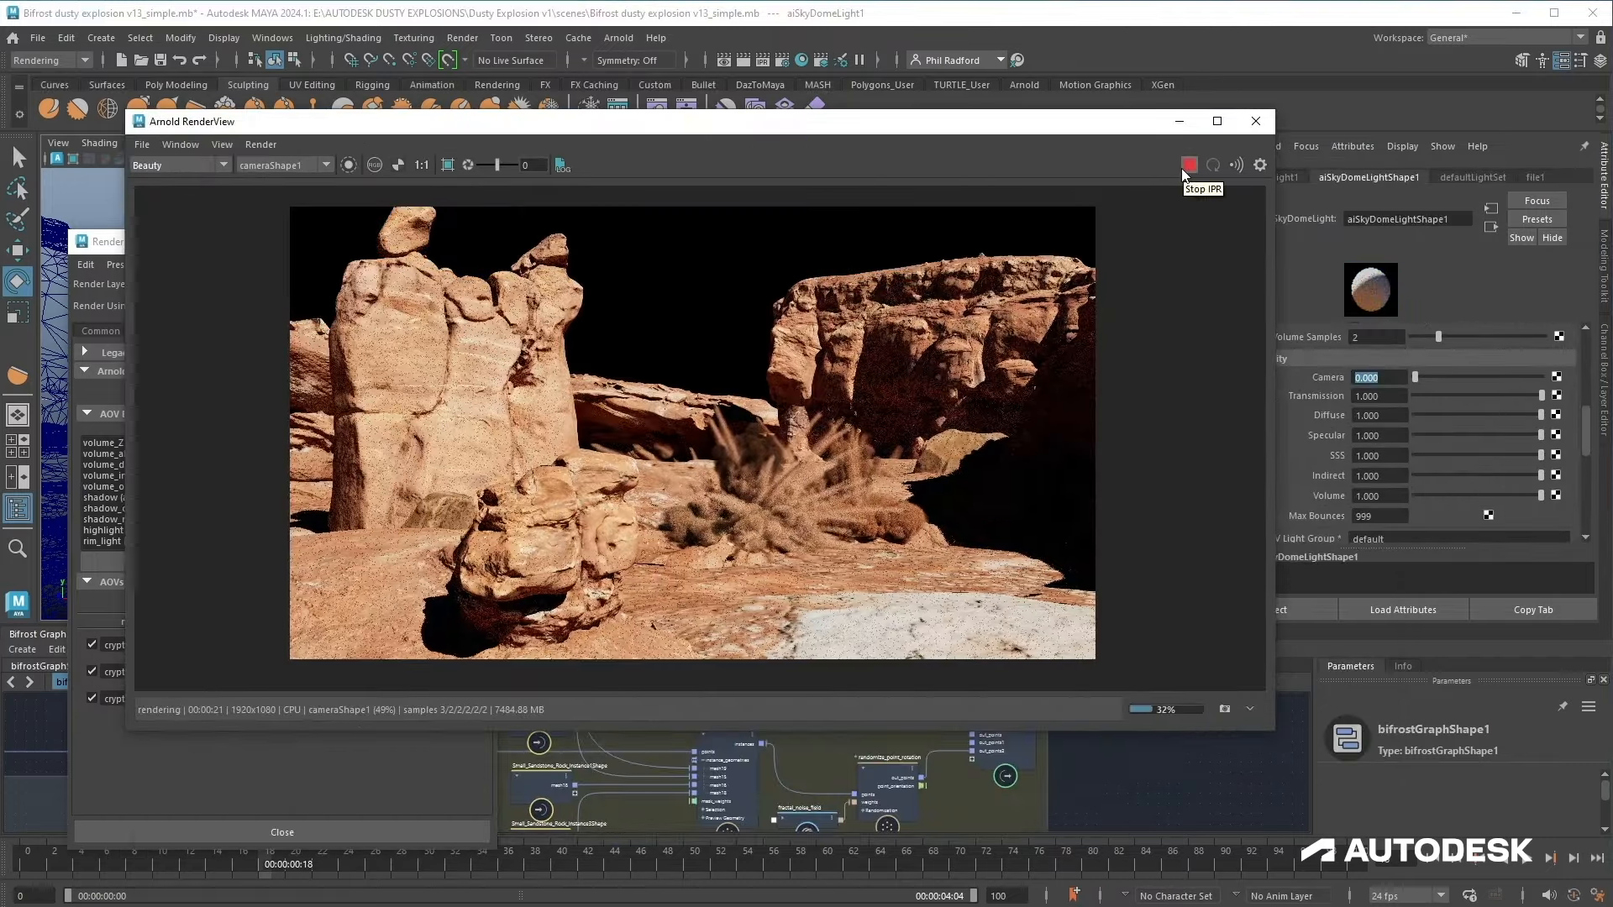
left_click(1188, 165)
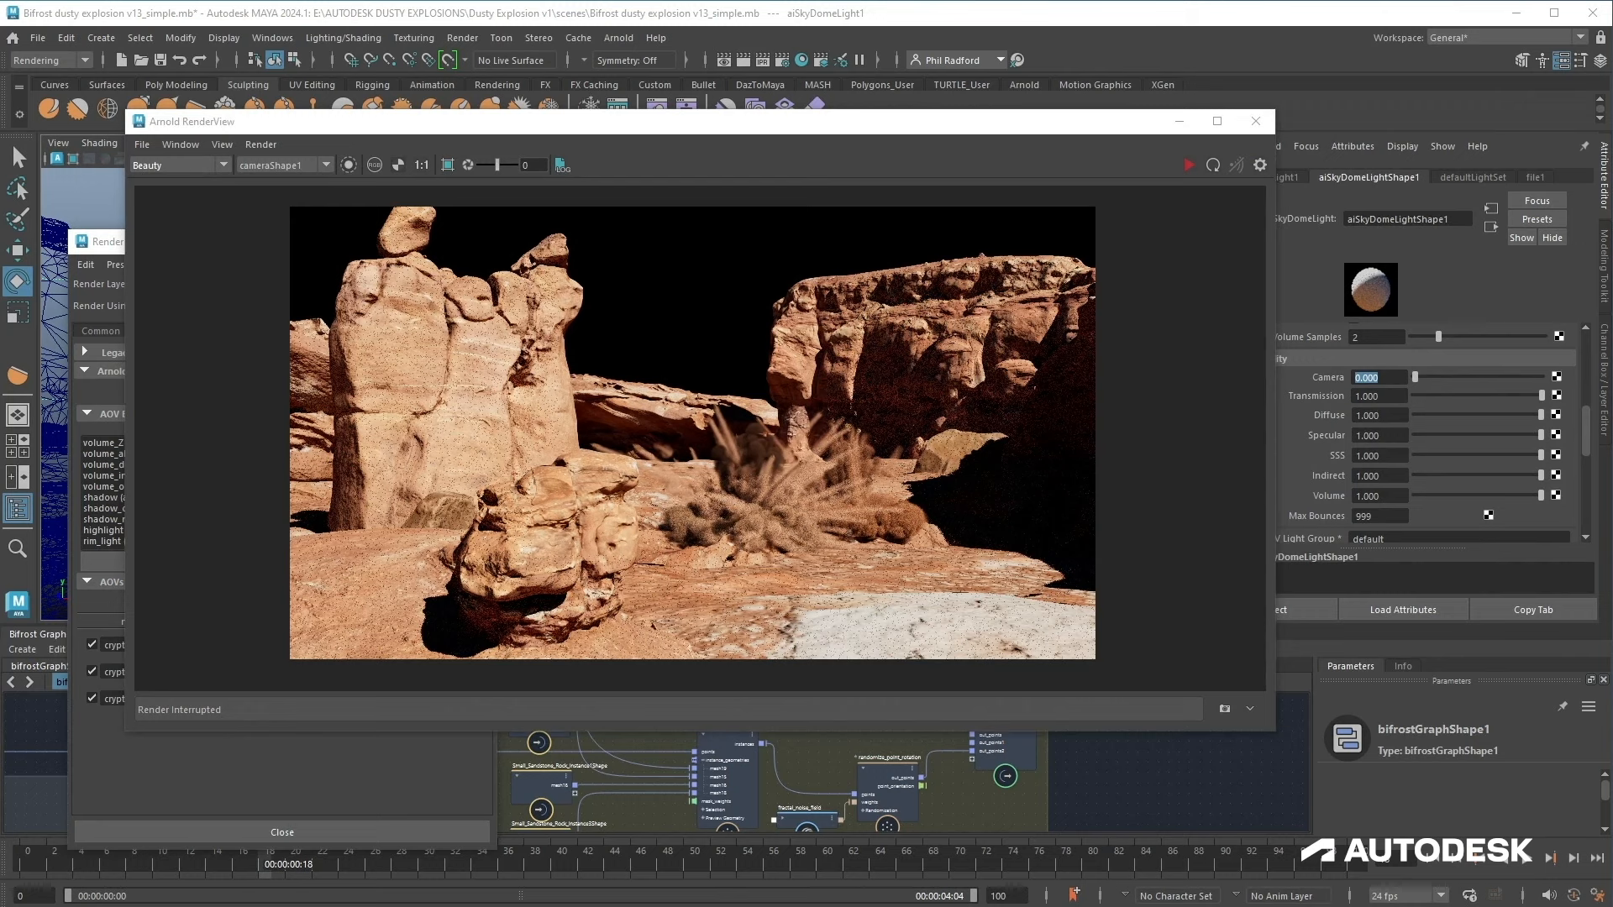
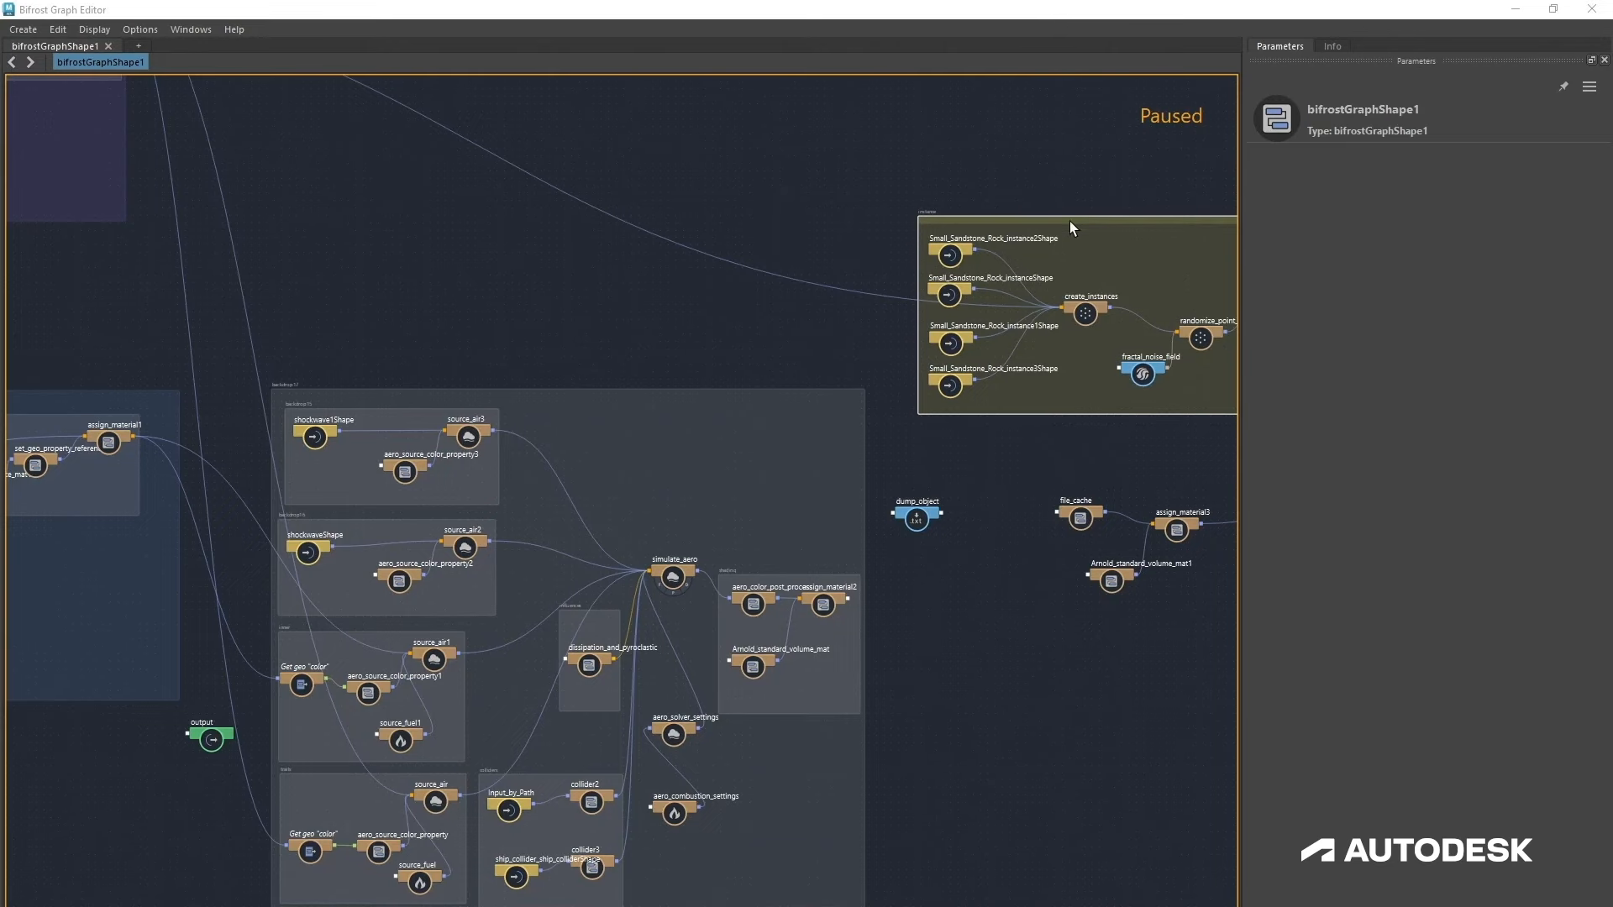
Step: Move the Arnold RenderView aside and enlarge the Bifrost Graph Editor
left_click_drag(1070, 221, 133, 113)
middle_click_drag(225, 371, 782, 906, "alt")
scroll(782, 905, "up", 1)
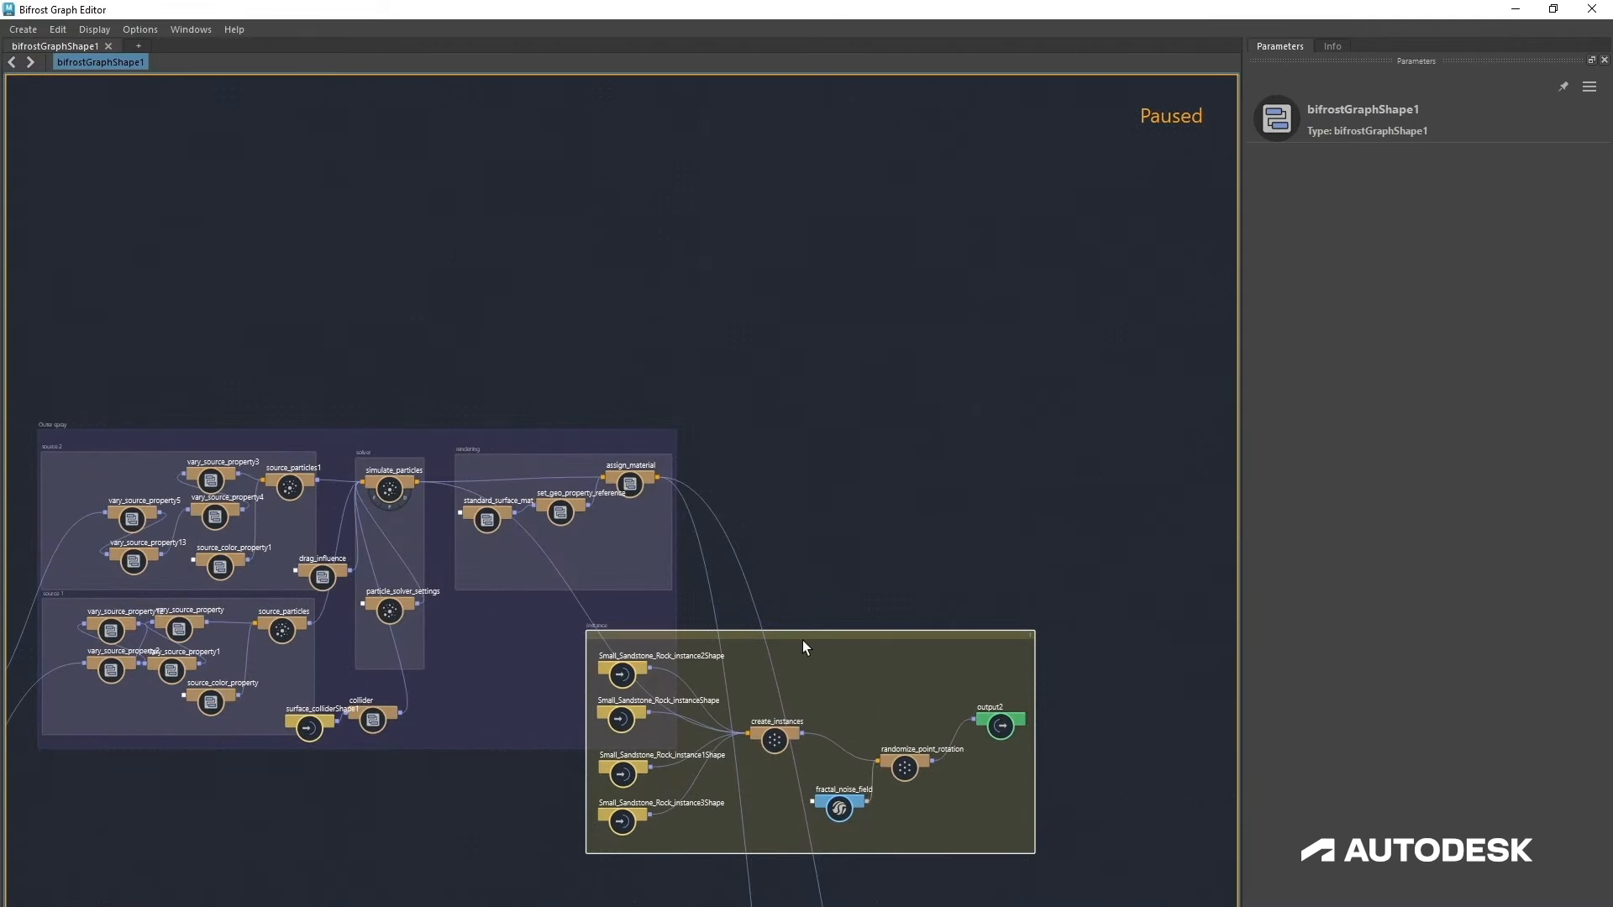
Step: Collapse the create_instances, fractal_noise_field and randomize_point_rotation nodes in the instance backdrop into a compound
left_click_drag(804, 641, 681, 215)
left_click_drag(793, 333, 449, 183)
scroll(399, 290, "up", 5)
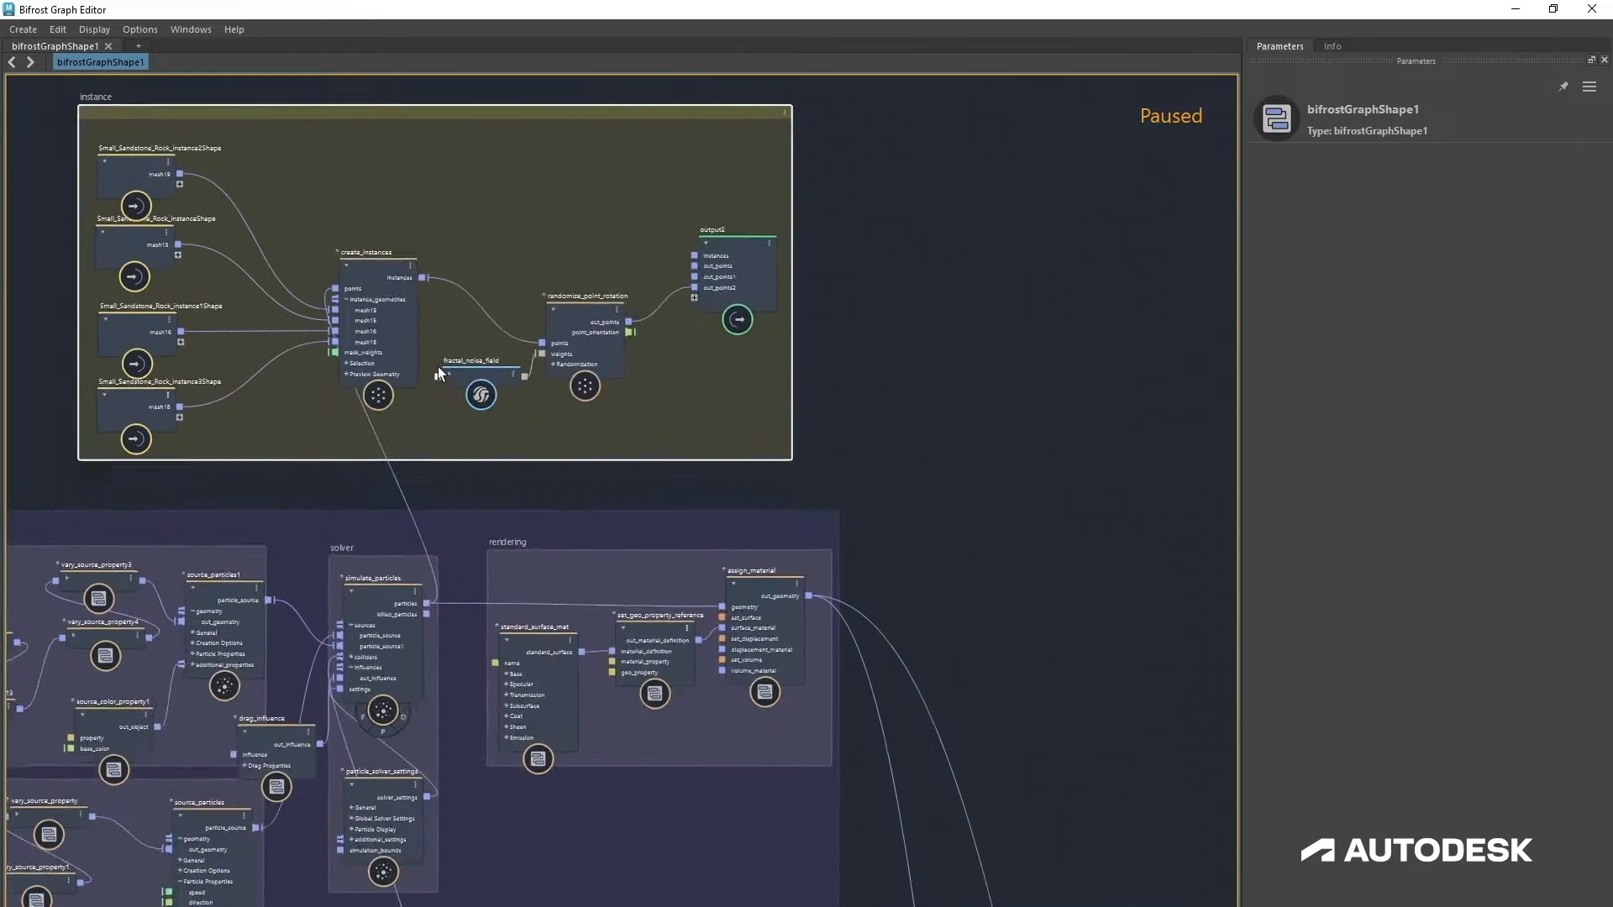
middle_click_drag(418, 370, 713, 472, "alt")
scroll(713, 472, "up", 1)
scroll(731, 512, "up", 1)
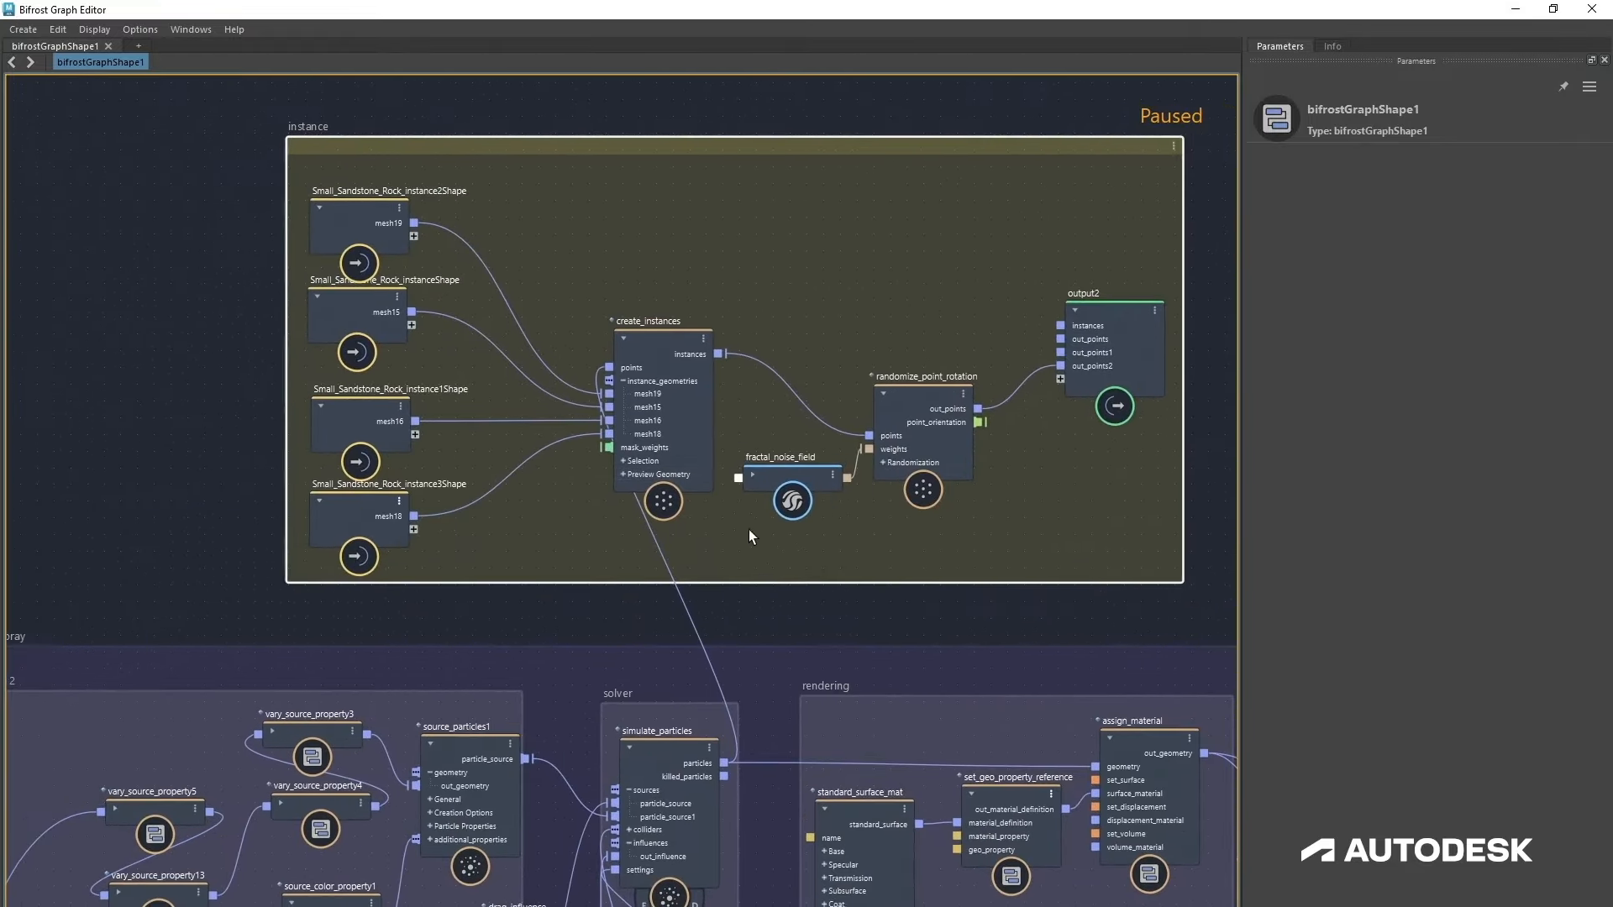
scroll(602, 411, "up", 1)
left_click(549, 332)
left_click(704, 451, "shift")
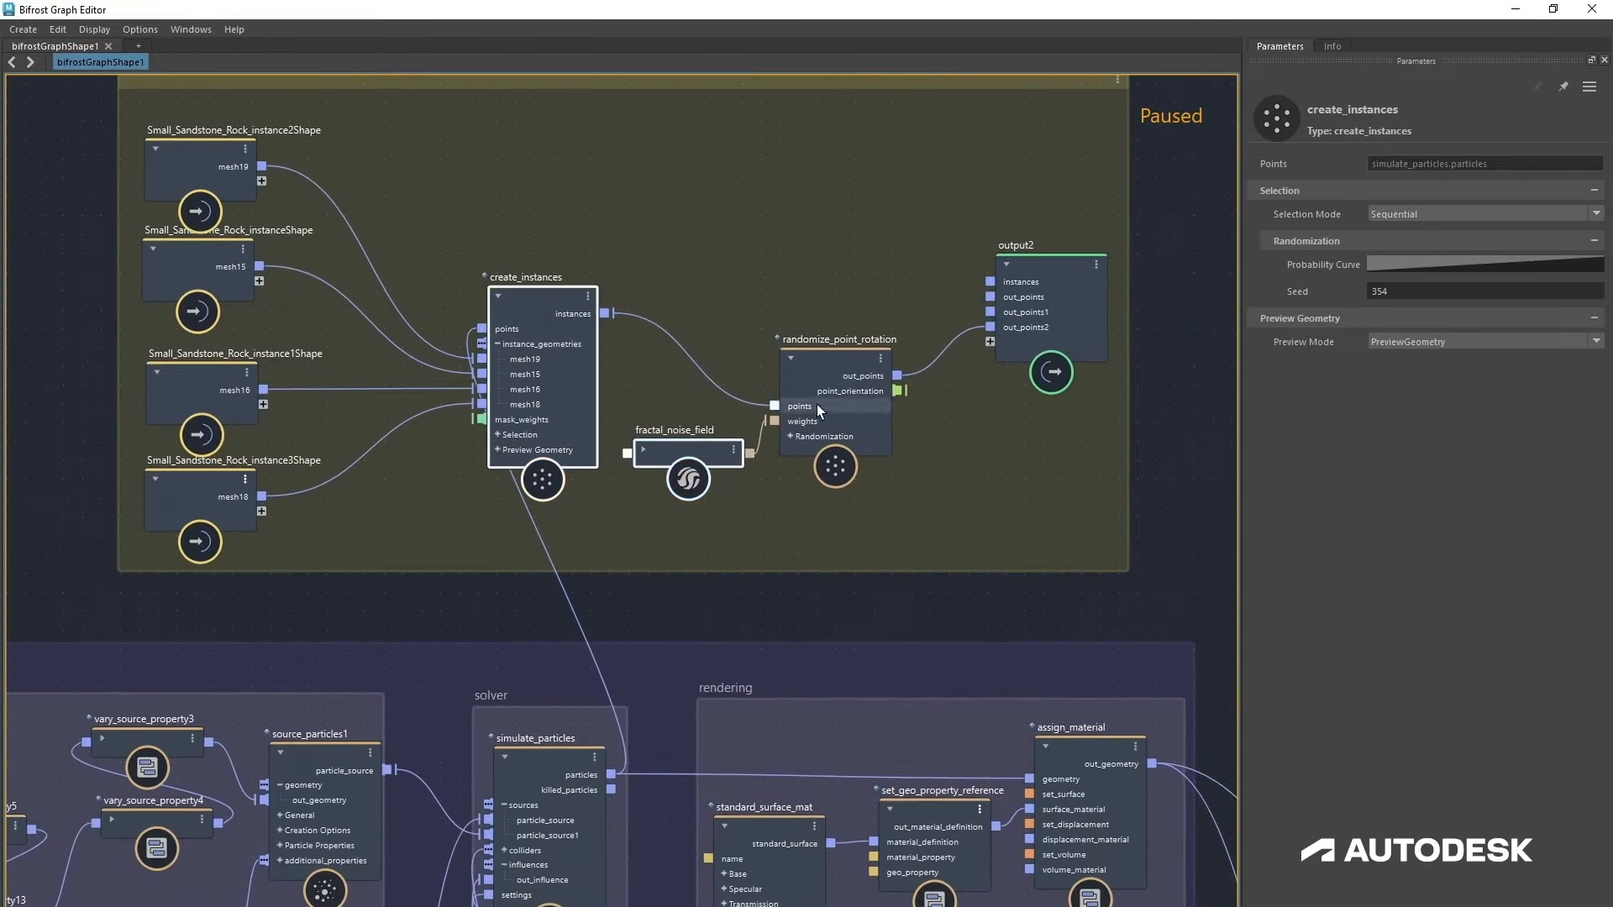
left_click(817, 362, "shift")
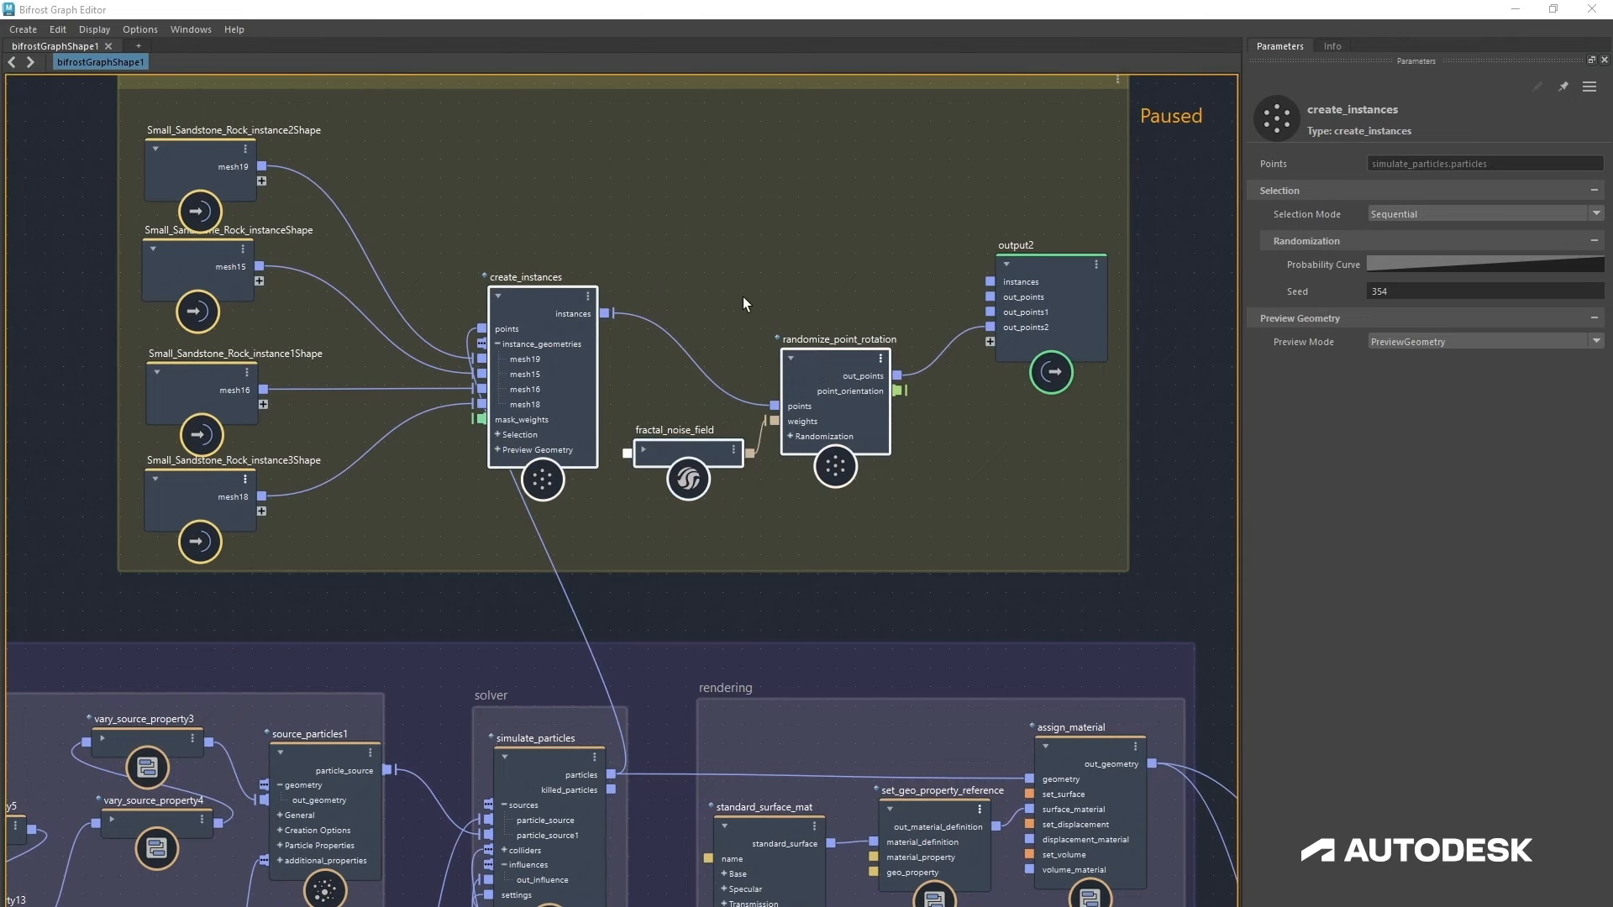
right_click(704, 326)
left_click(768, 330)
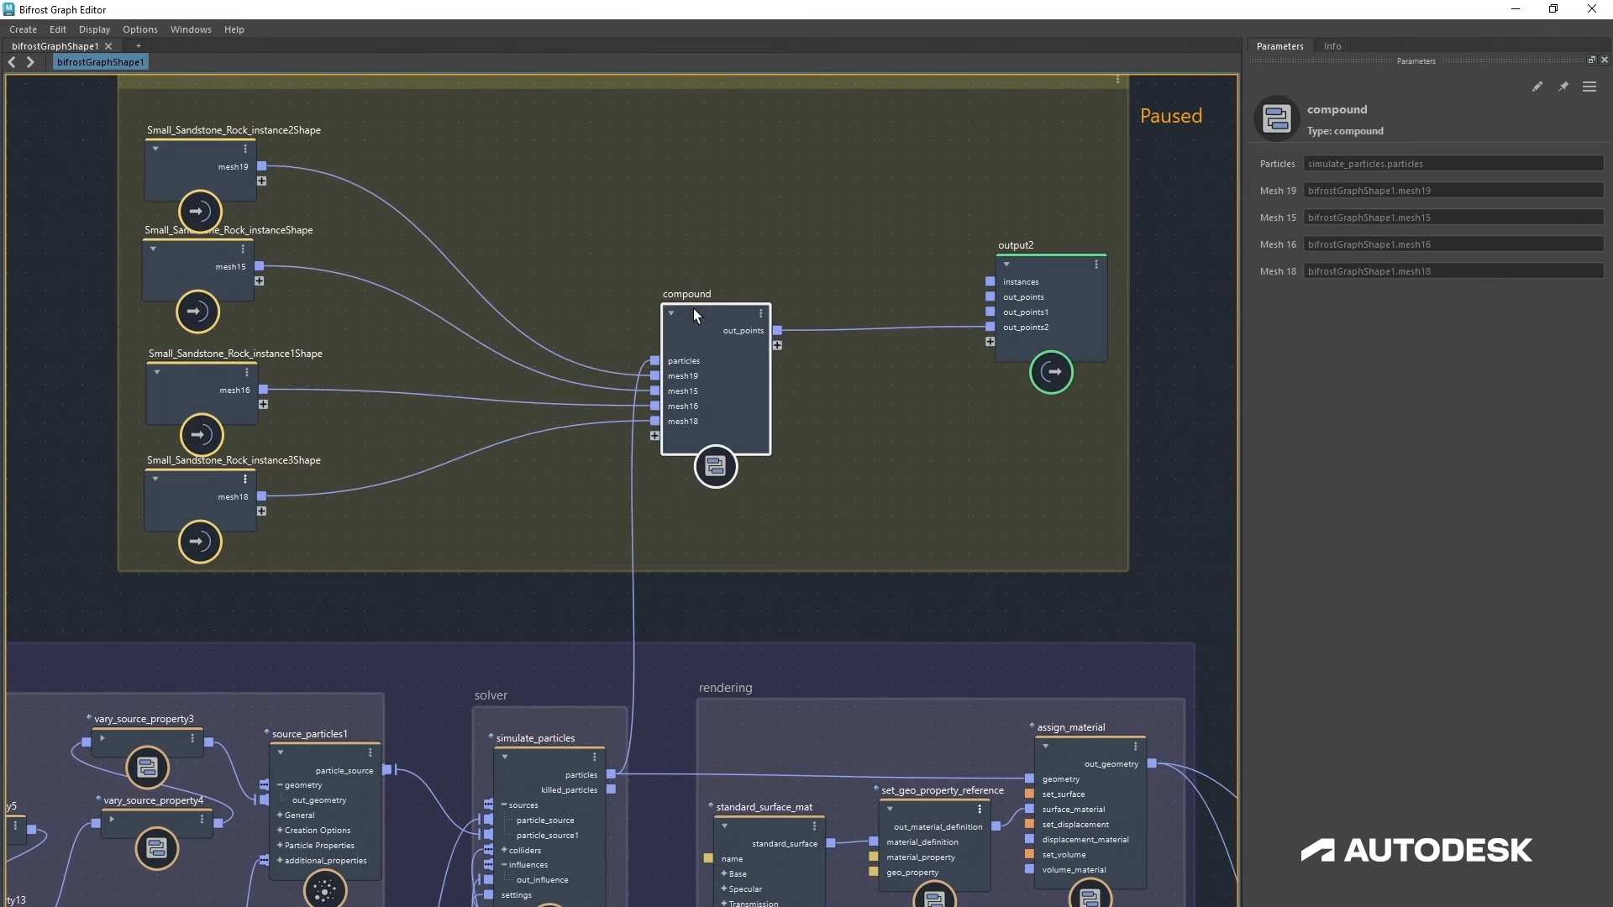
Step: Open the new compound and move its input node next to the create_instances node
double_click(693, 310)
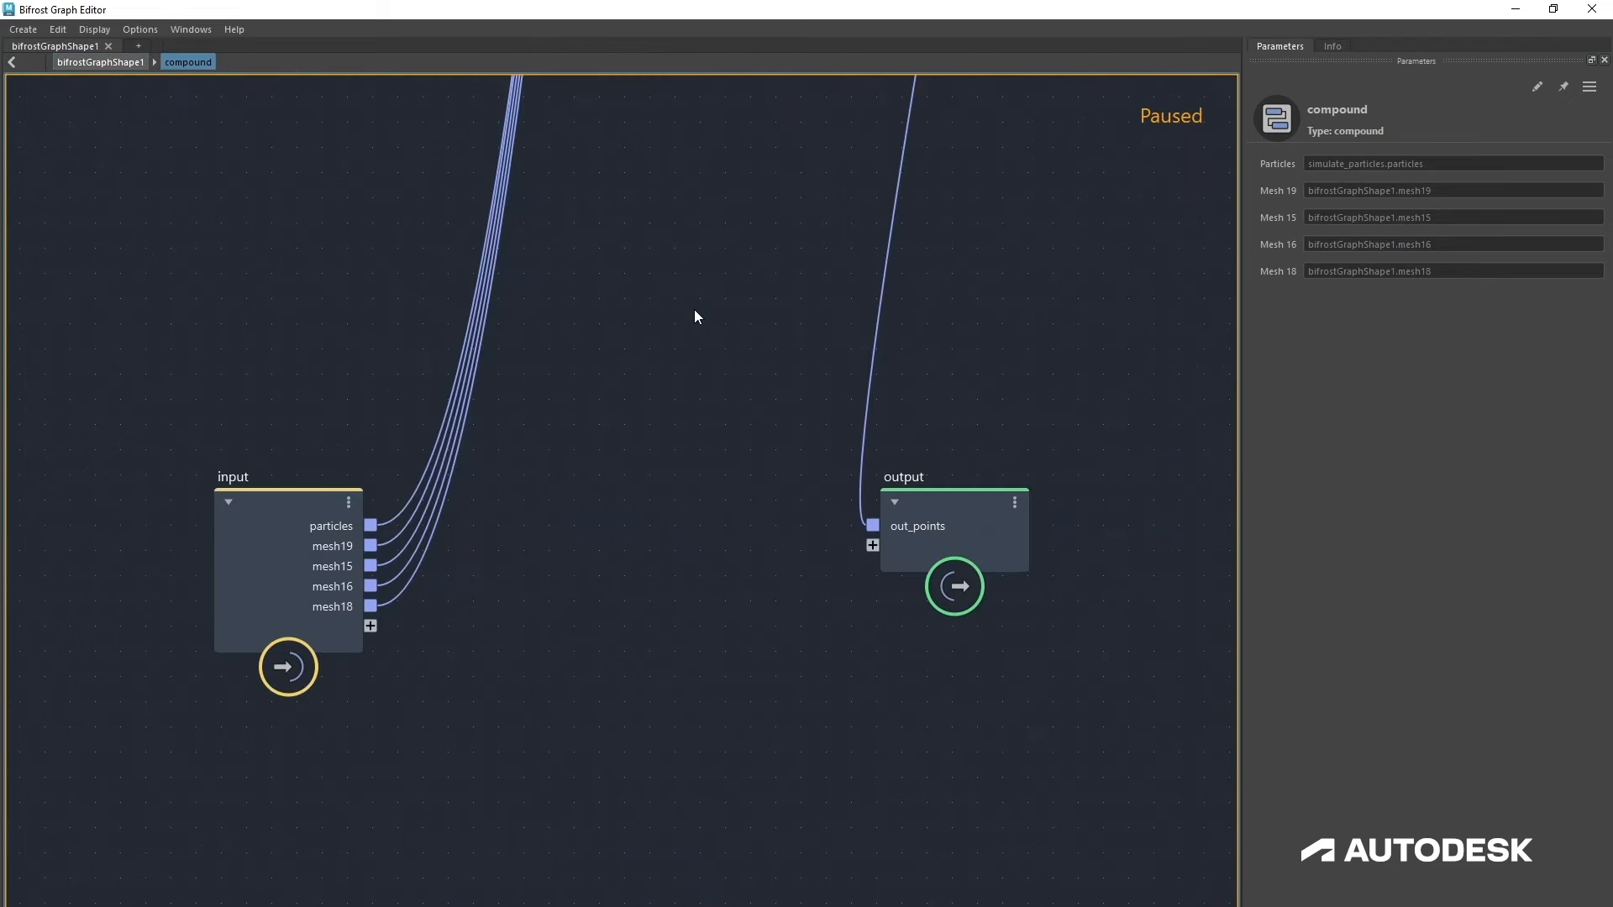
middle_click_drag(612, 143, 598, 848, "alt")
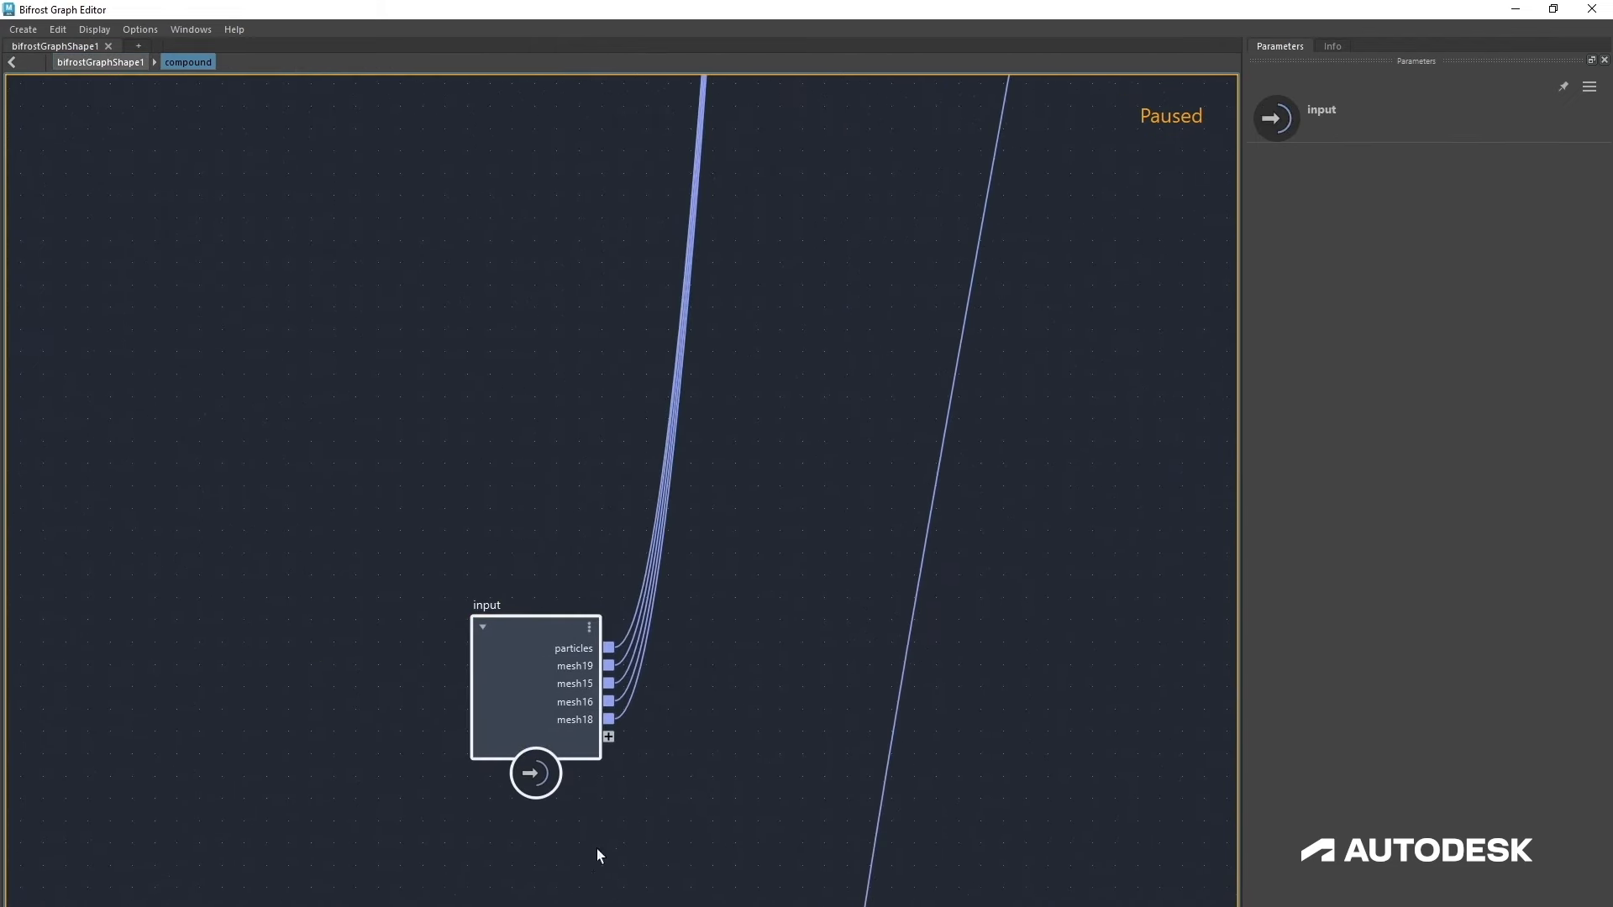
left_click_drag(576, 669, 572, 93)
middle_click_drag(663, 273, 377, 881, "alt")
right_click_drag(377, 881, 531, 729, "alt")
scroll(530, 729, "down", 5)
scroll(633, 804, "down", 3)
middle_click_drag(639, 809, 690, 590, "alt")
left_click_drag(751, 876, 414, 353)
left_click_drag(540, 548, 586, 57)
middle_click_drag(452, 276, 461, 835, "alt")
left_click_drag(757, 795, 813, 637)
scroll(643, 674, "up", 8)
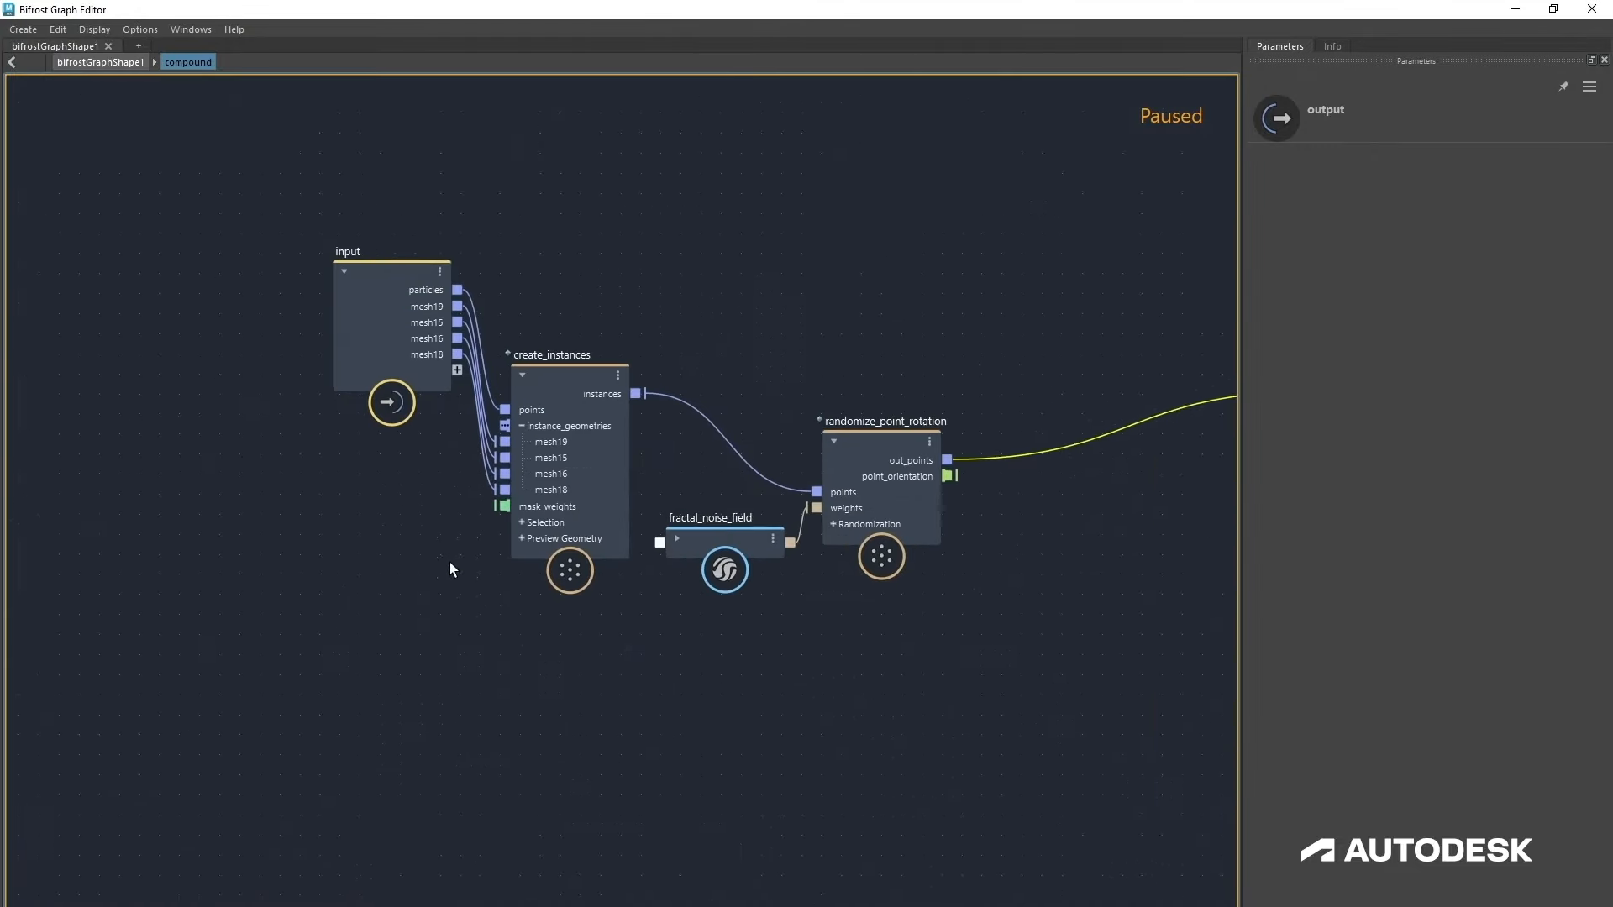
middle_click_drag(450, 562, 603, 688, "alt")
left_click_drag(562, 447, 490, 567)
scroll(483, 550, "up", 2)
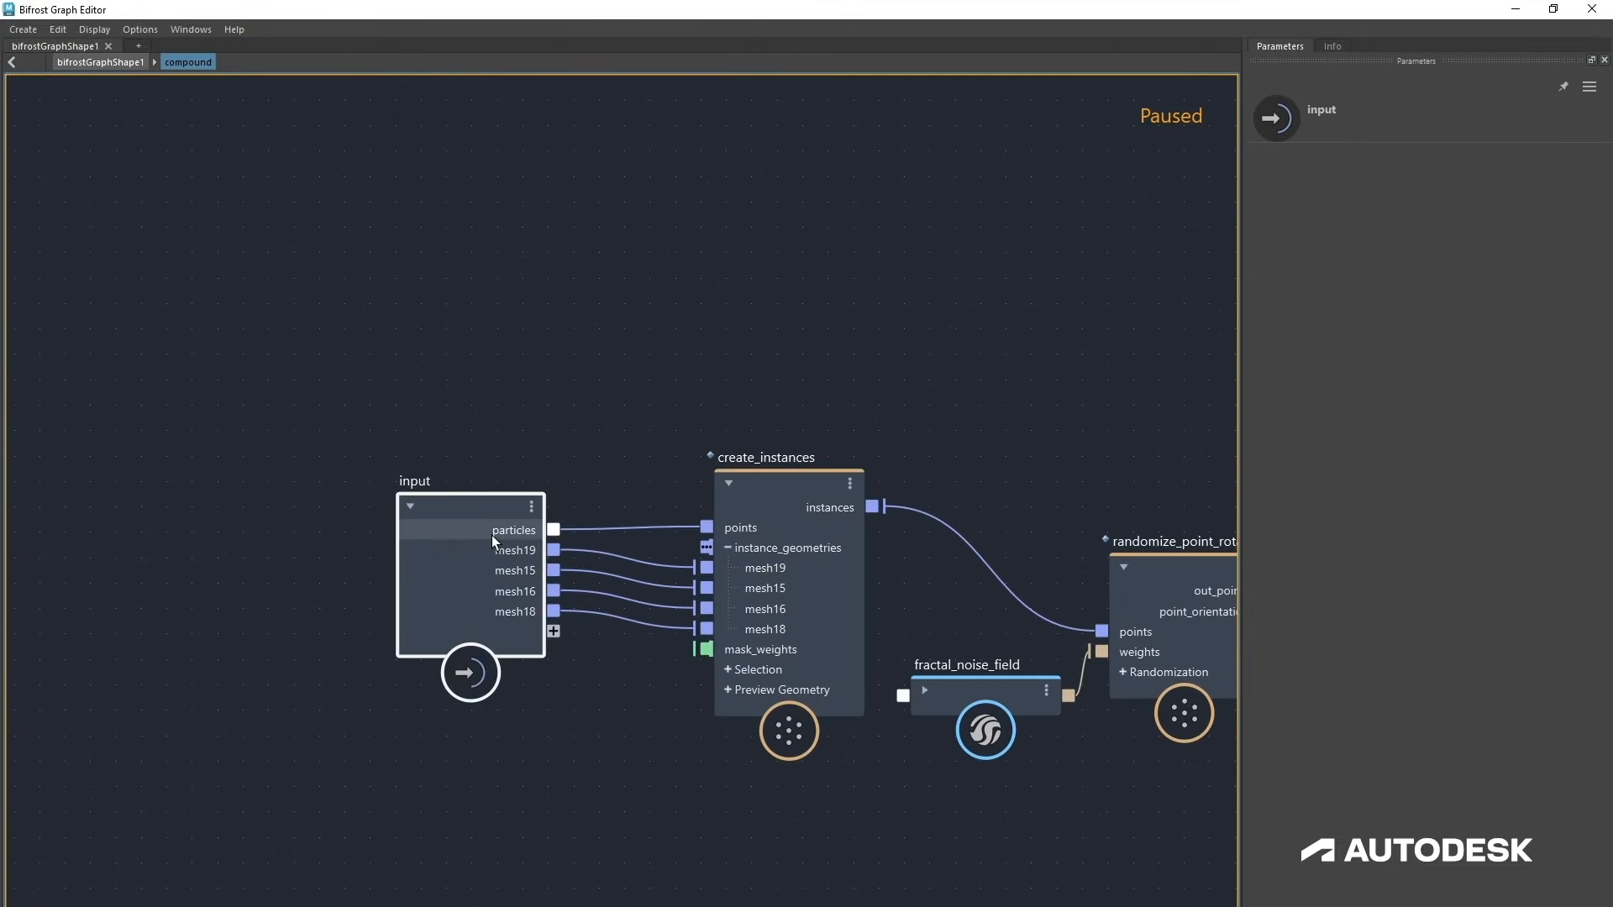
Step: Rename the compound input node's particles port to Points
right_click(494, 536)
left_click(553, 548)
type("Po")
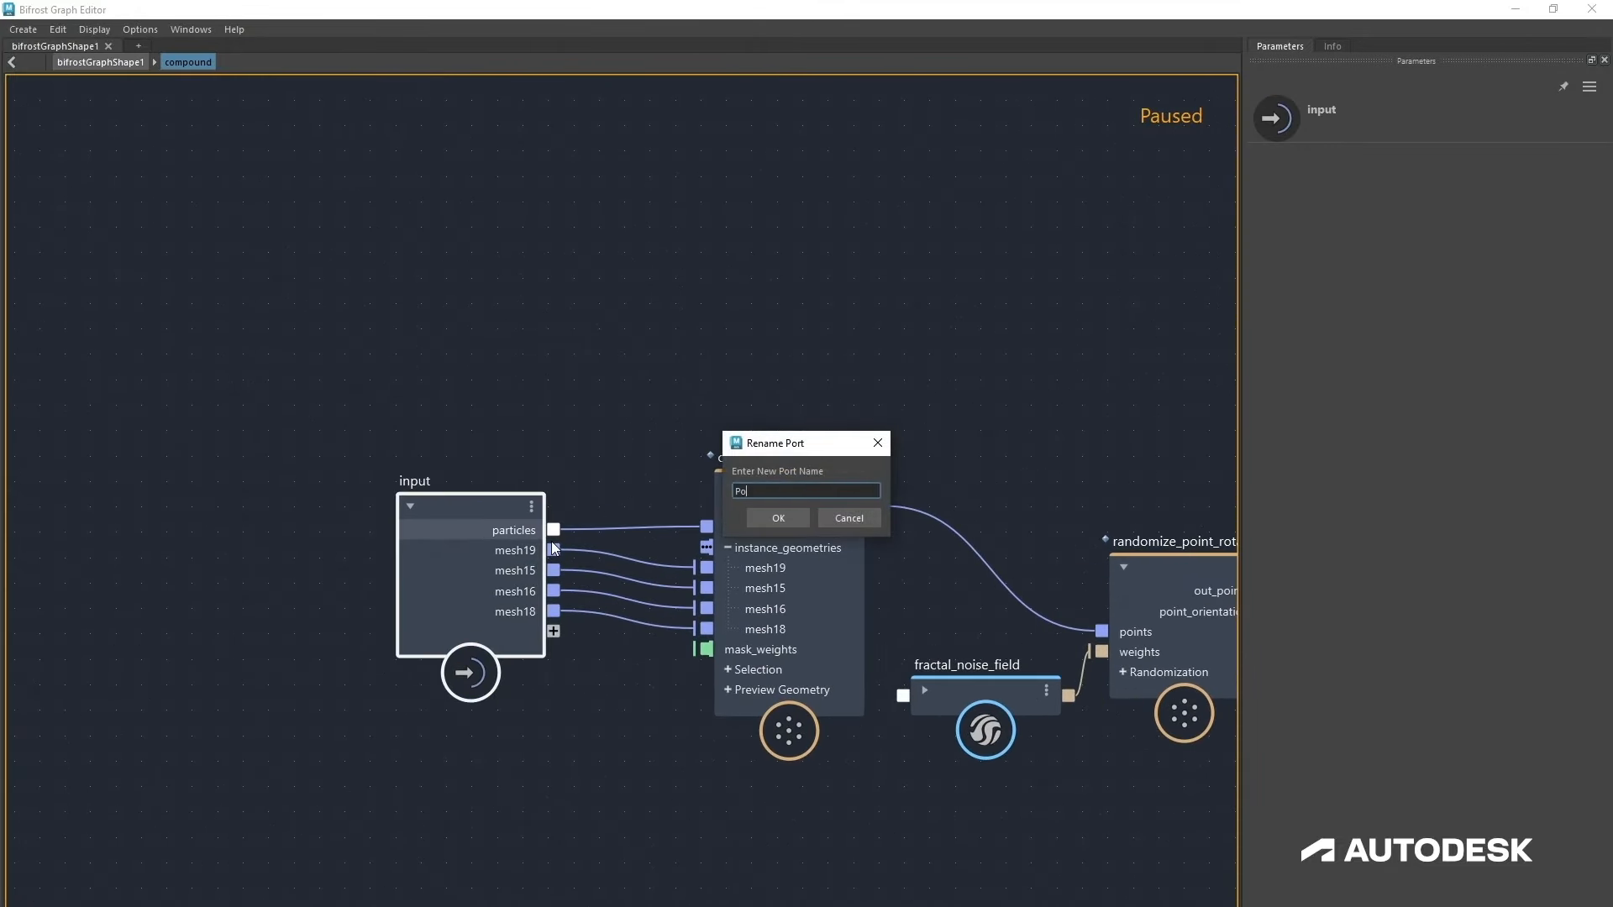
type("ints")
key("Return")
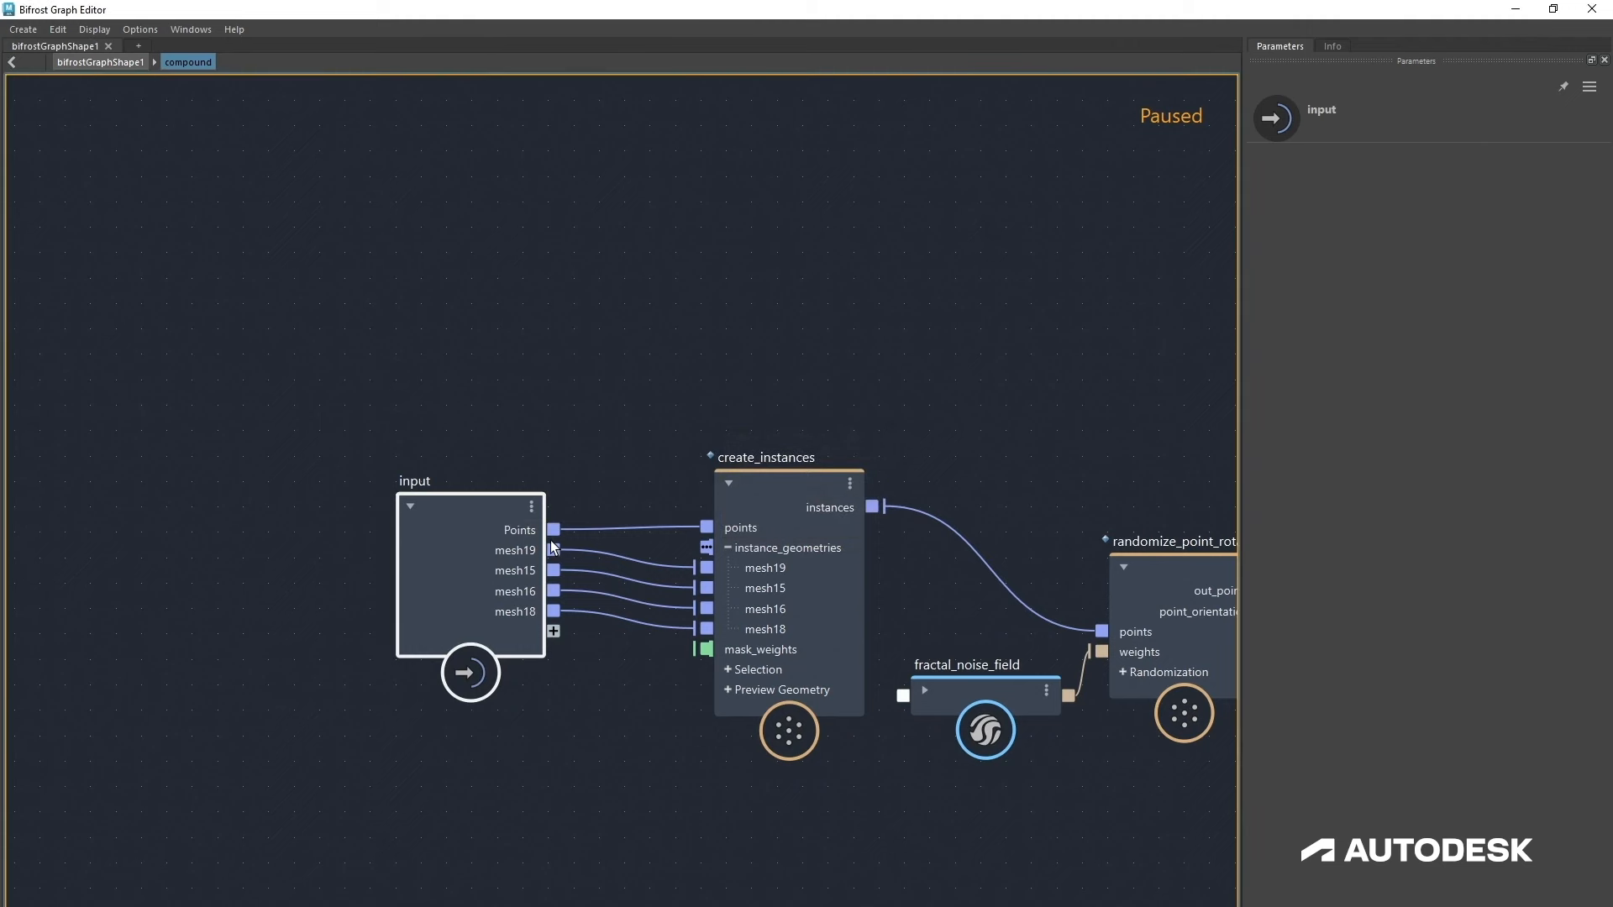
Step: Delete the four mesh ports from the compound's input node
mouse_move(470, 510)
left_mouse_down()
mouse_move(486, 520)
mouse_move(471, 518)
left_mouse_up()
right_click(499, 618)
left_click(526, 636)
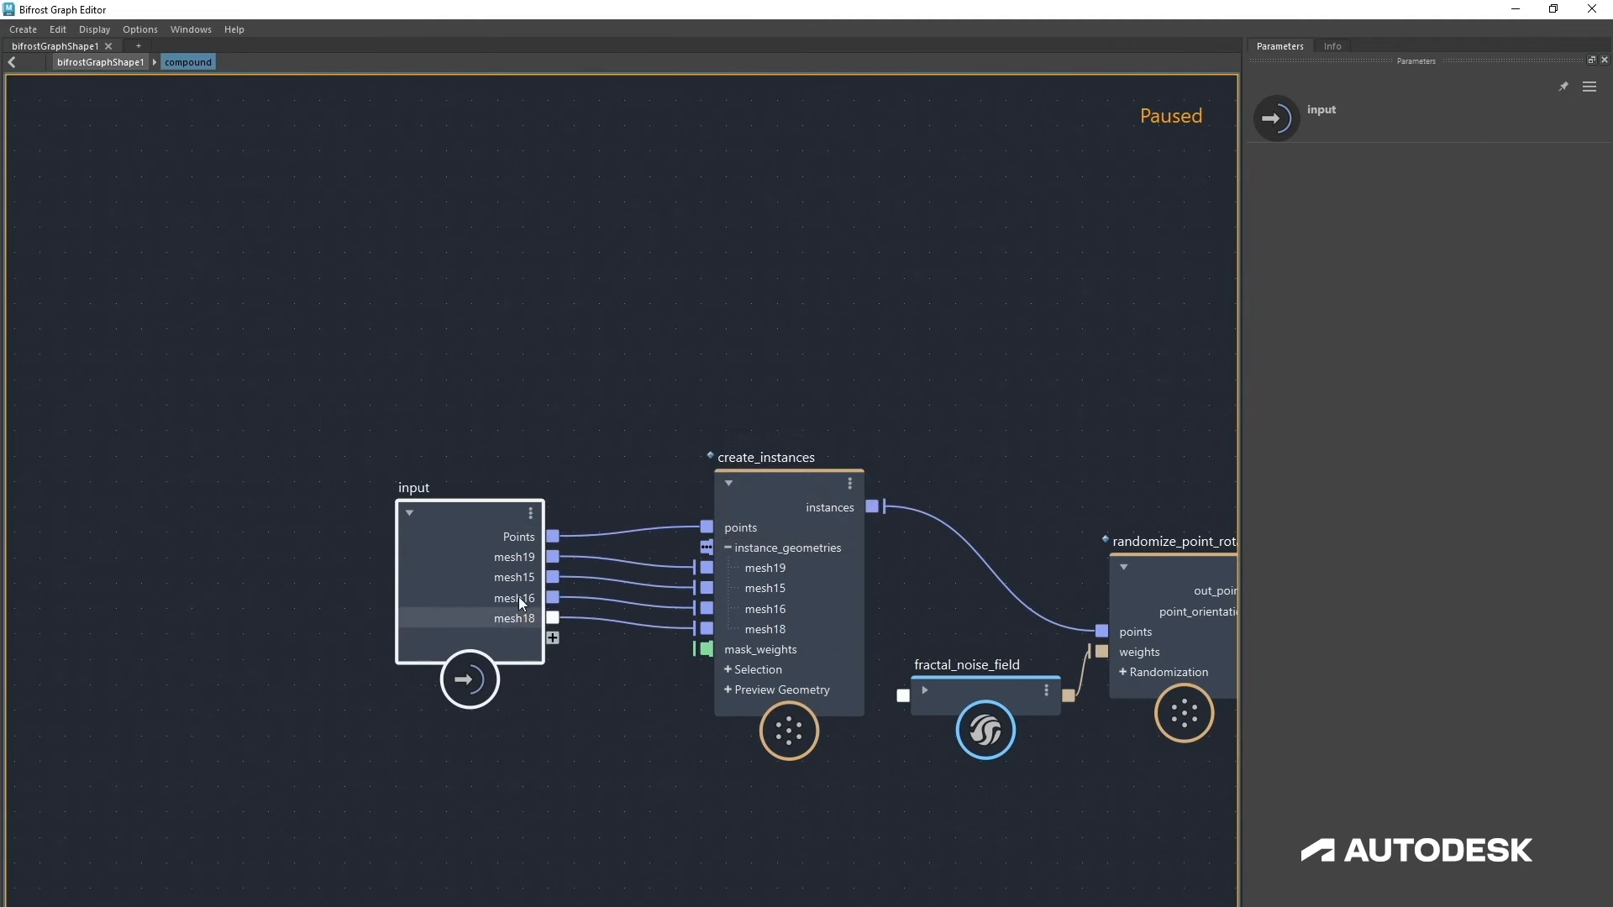
right_click(519, 595)
left_click(531, 615)
right_click(515, 575)
left_click(542, 595)
right_click(514, 557)
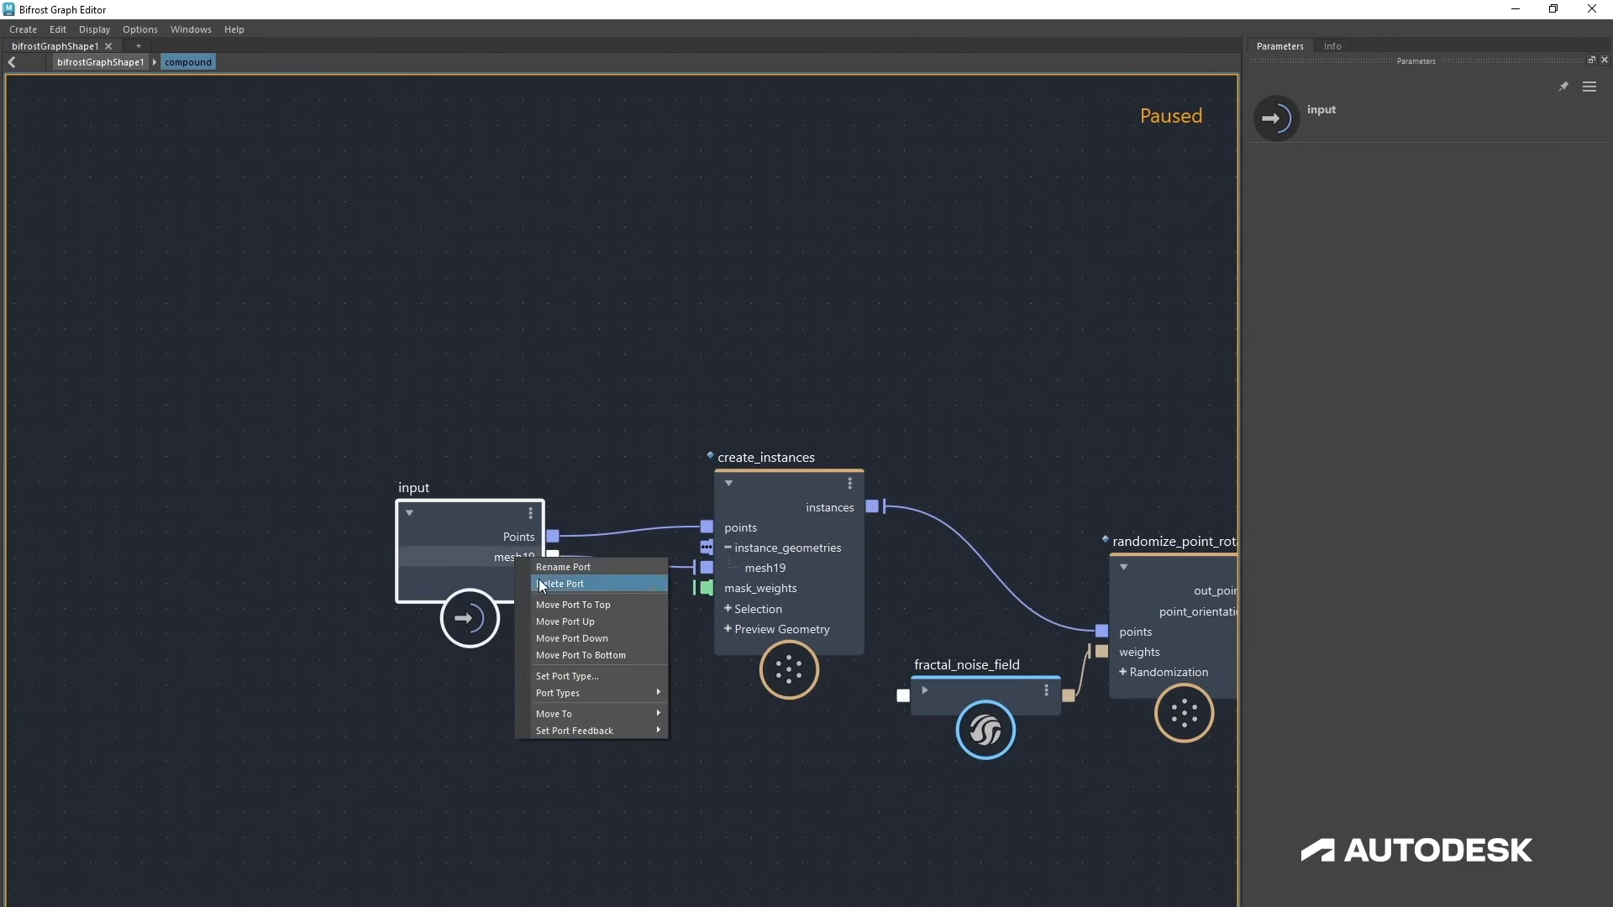
left_click(542, 586)
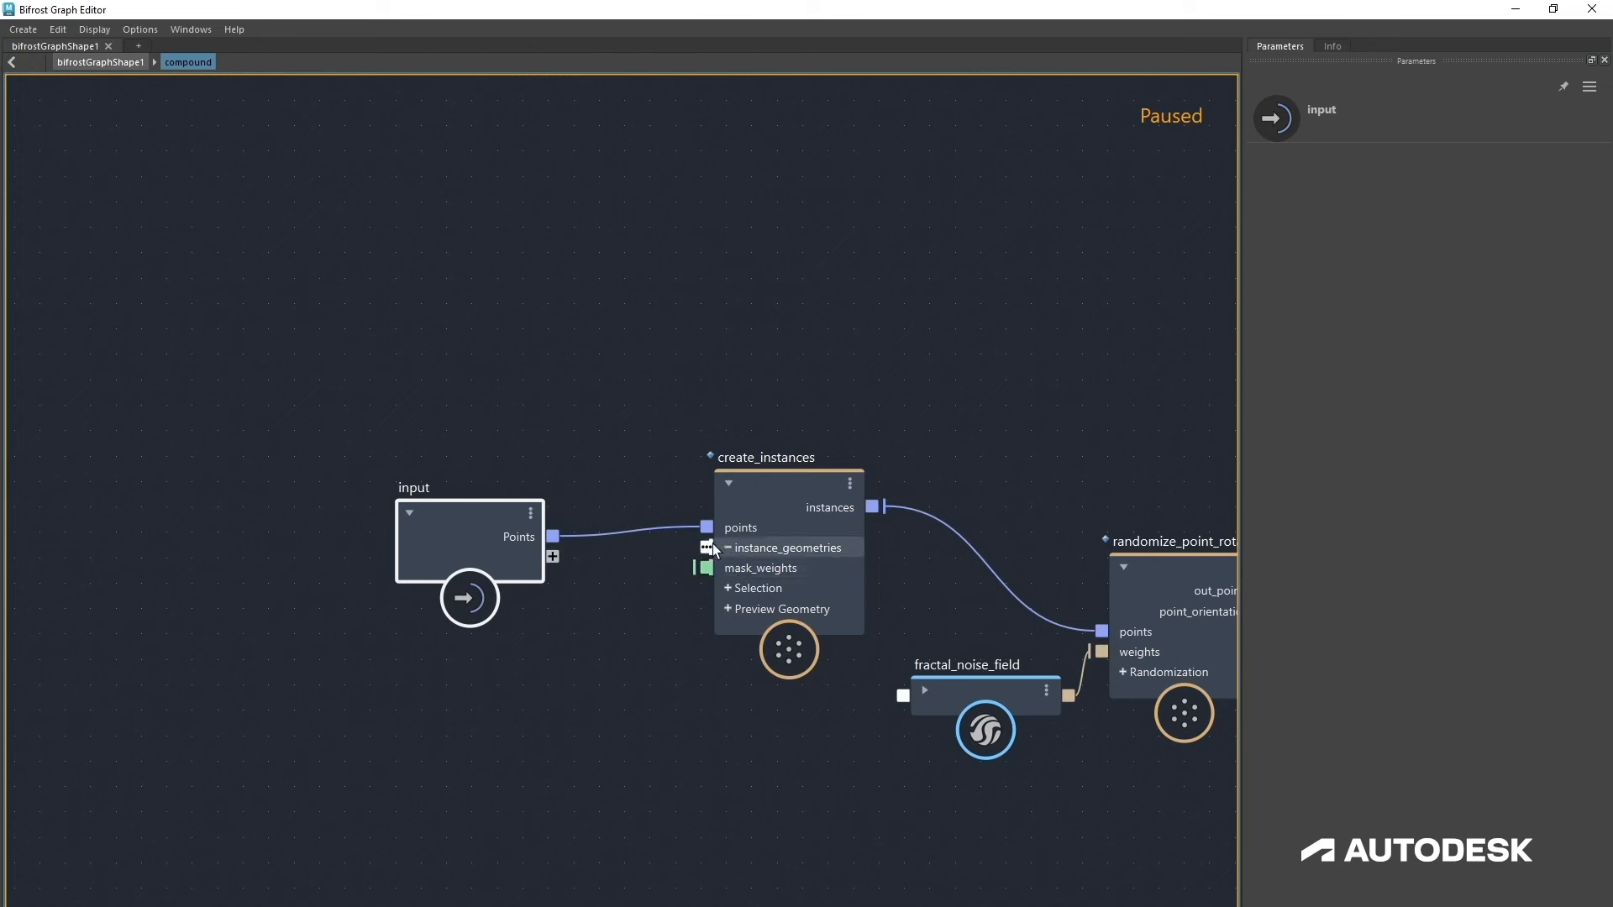
Step: Expose create_instances' instance_geometries as a compound input and set that port on the compound to Fan-In
left_click_drag(708, 547, 552, 556)
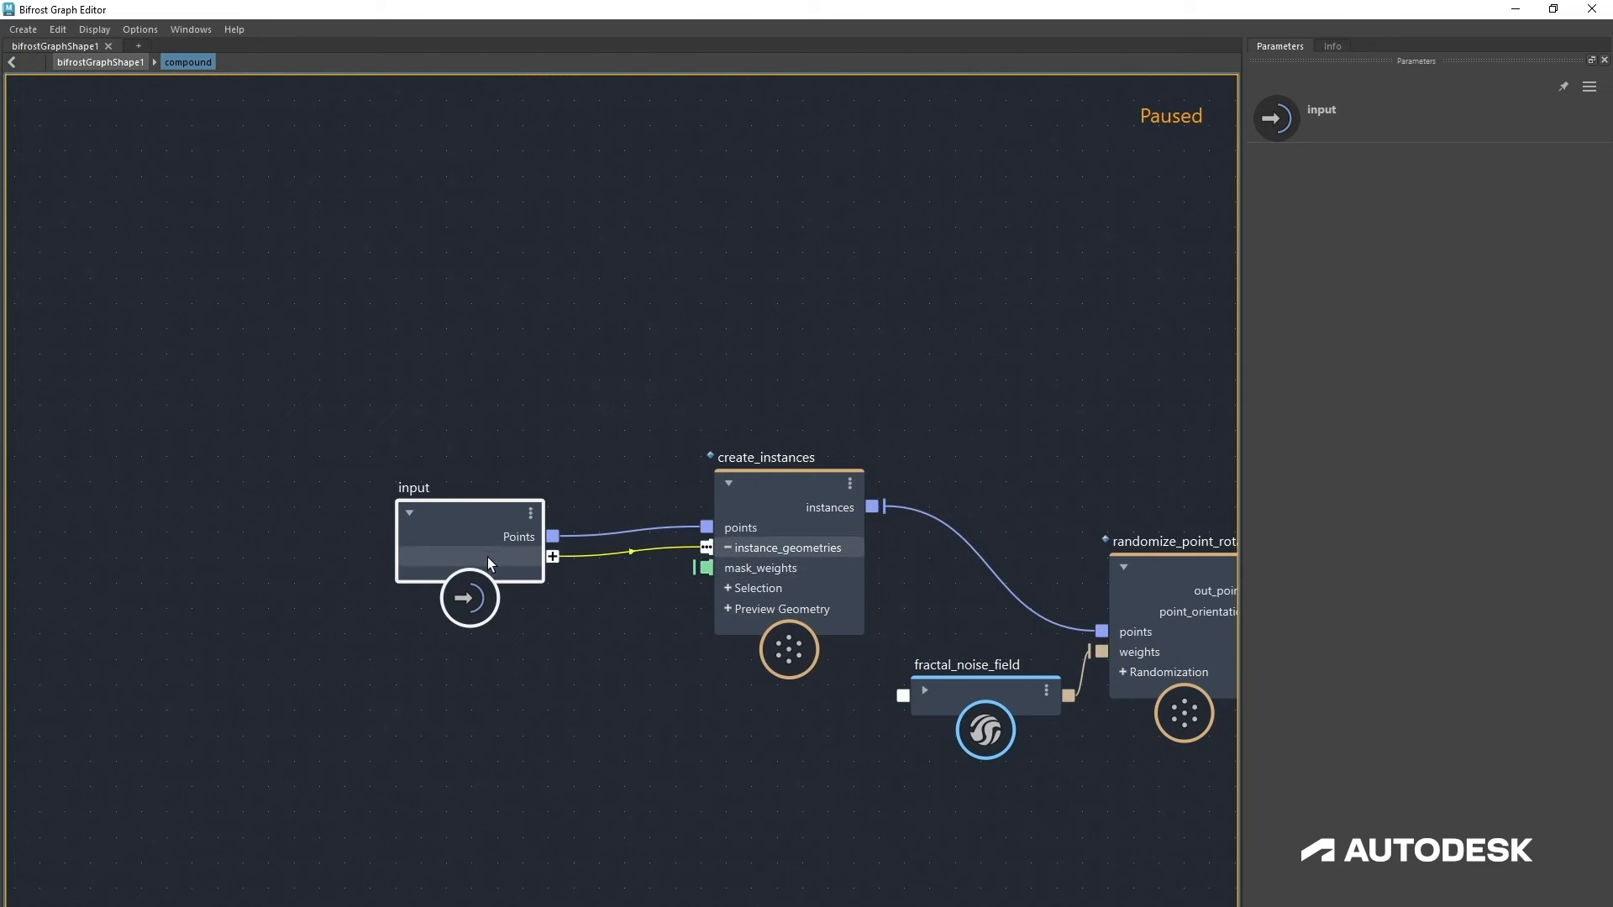
left_click(115, 62)
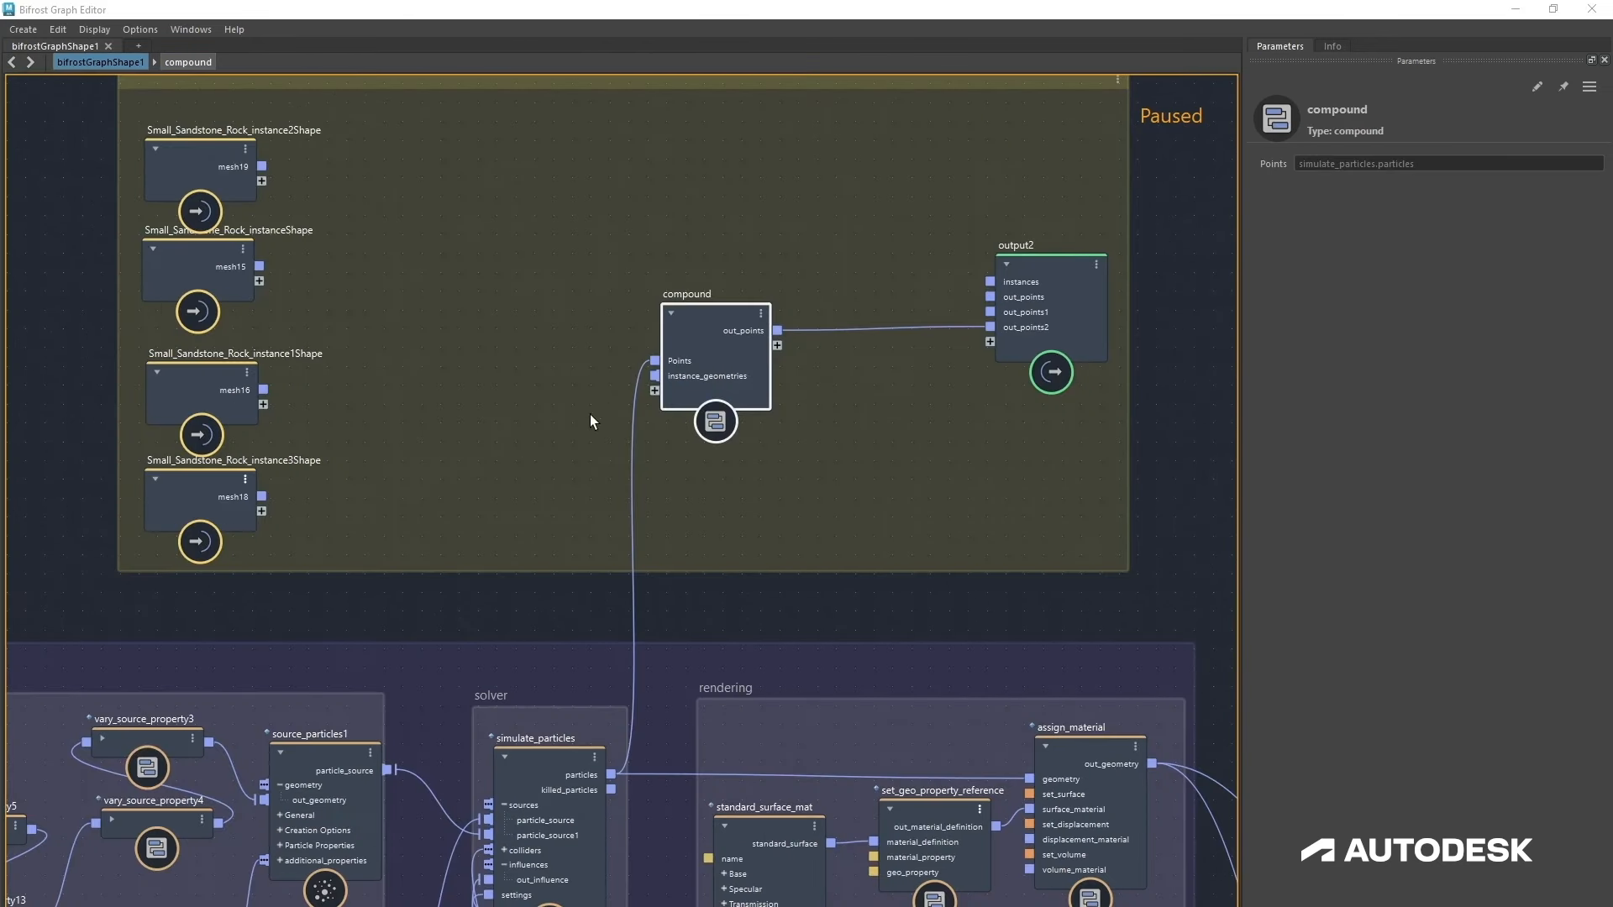
right_click(650, 379)
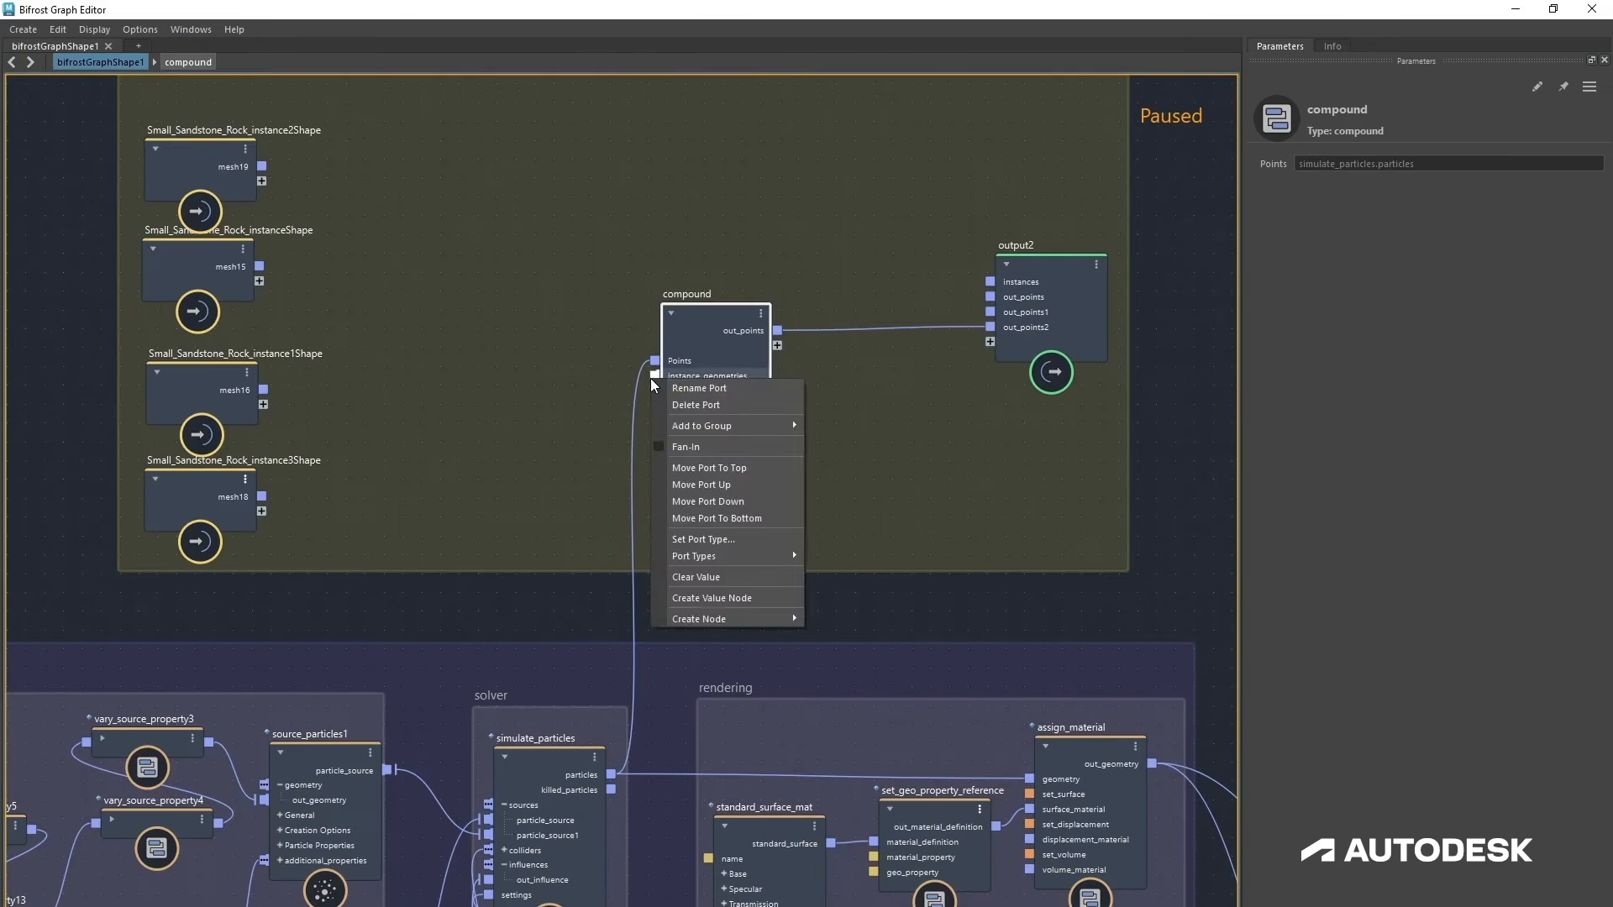
left_click(659, 447)
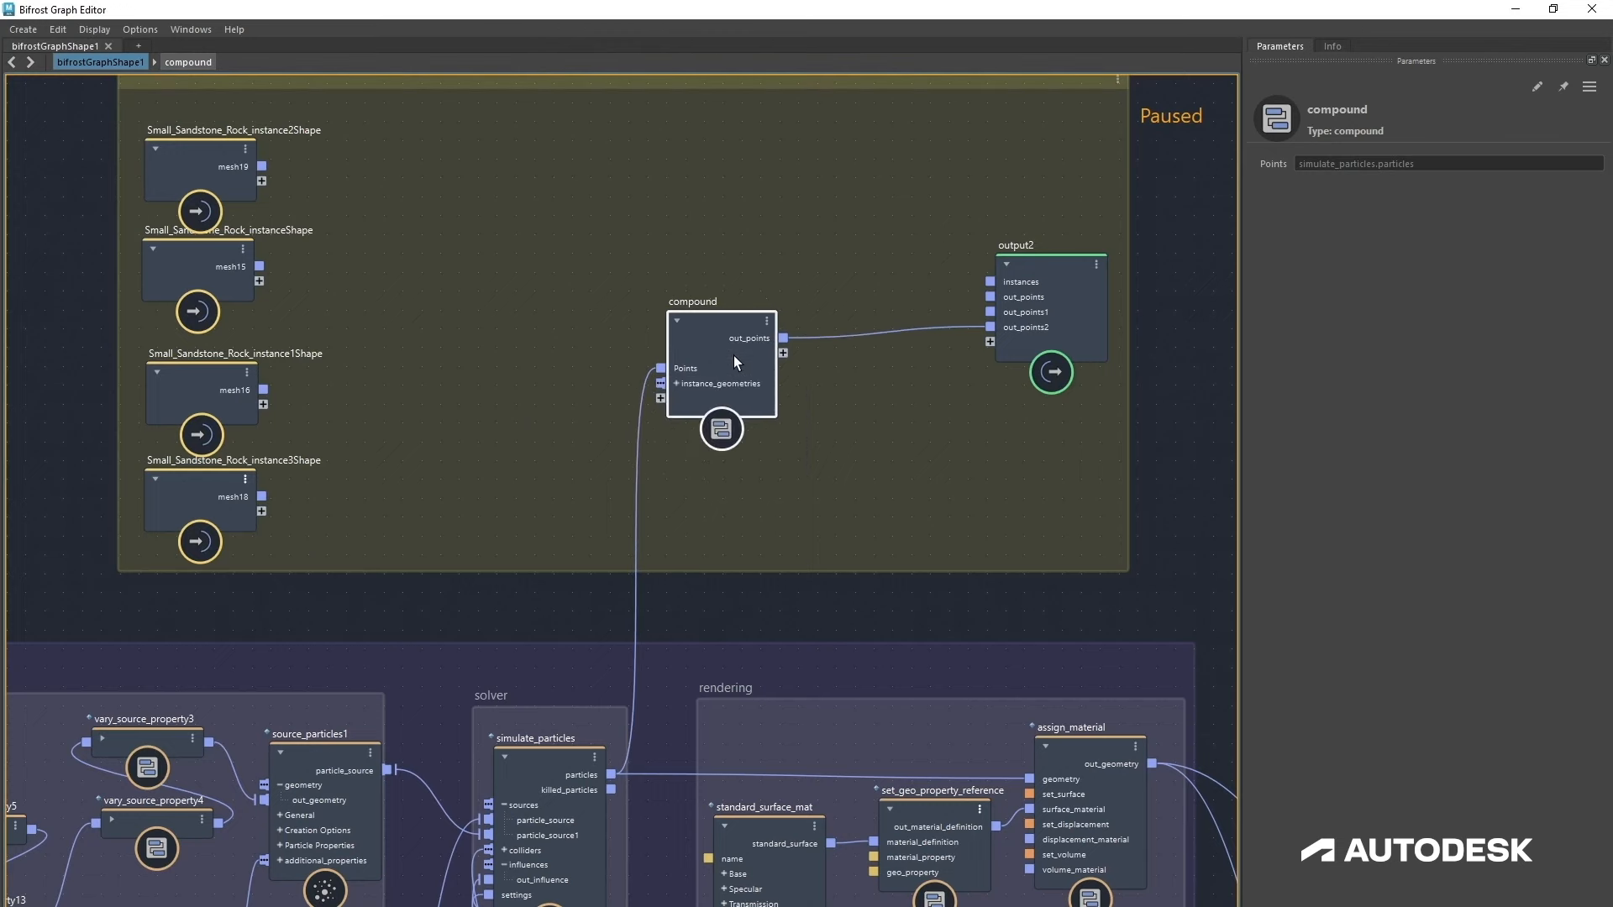
Step: Connect the four Small_Sandstone_Rock mesh outputs to the compound's instance_geometries port
scroll(664, 480, "up", 2)
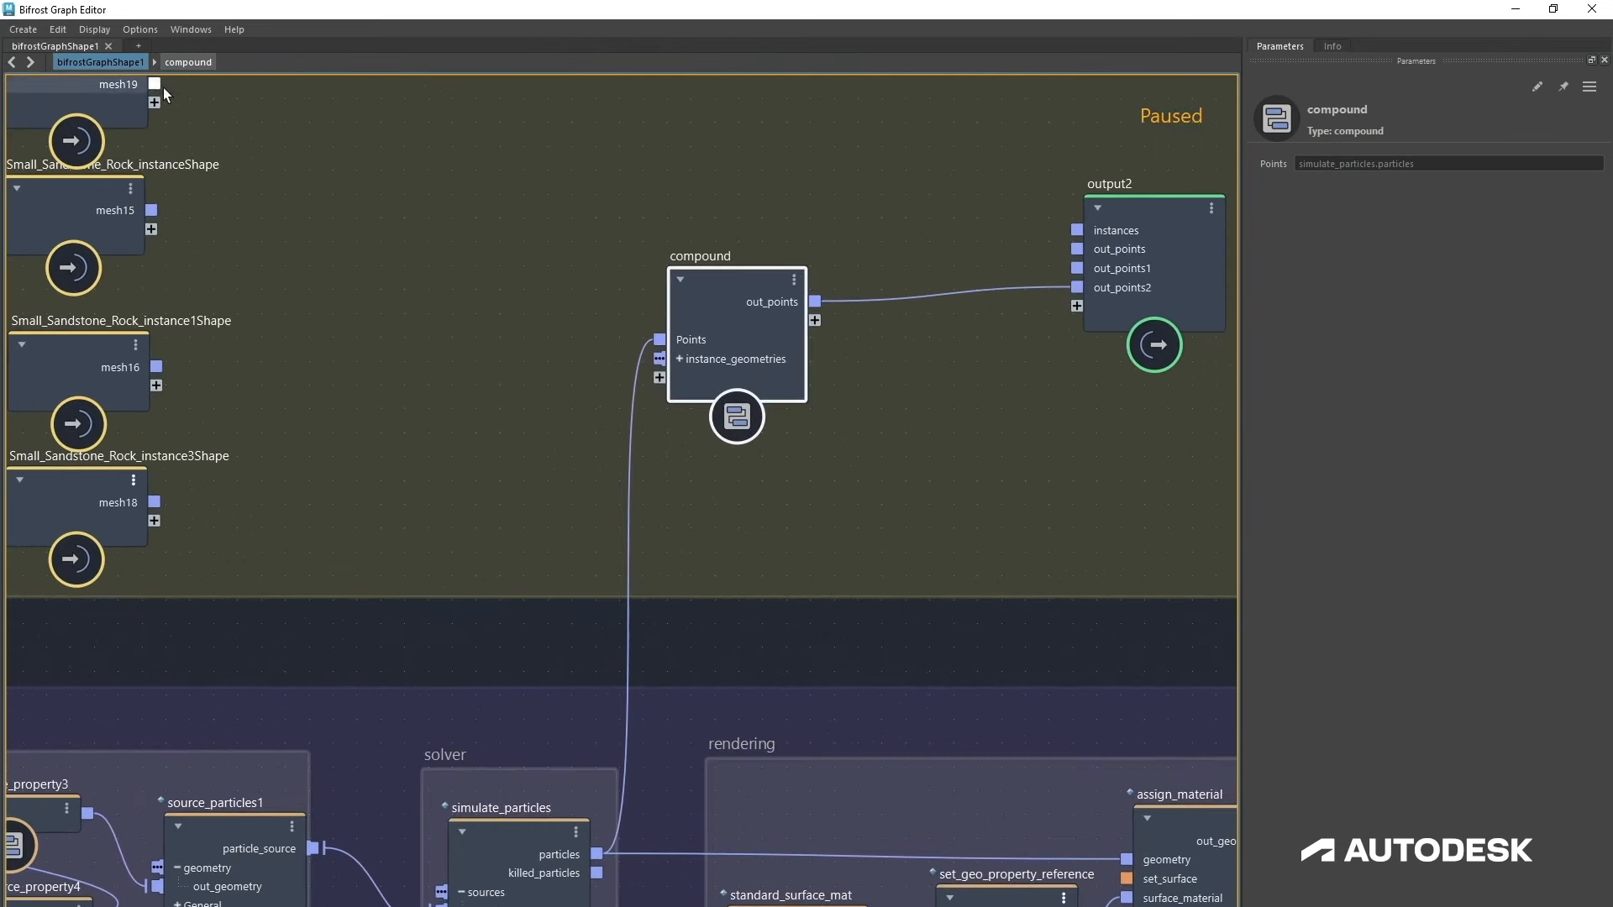
left_click_drag(155, 84, 677, 360)
left_click_drag(152, 210, 662, 360)
left_click_drag(156, 367, 660, 360)
left_click_drag(154, 502, 659, 360)
Step: Rename the compound to Instancer_with_random_rotation
double_click(712, 255)
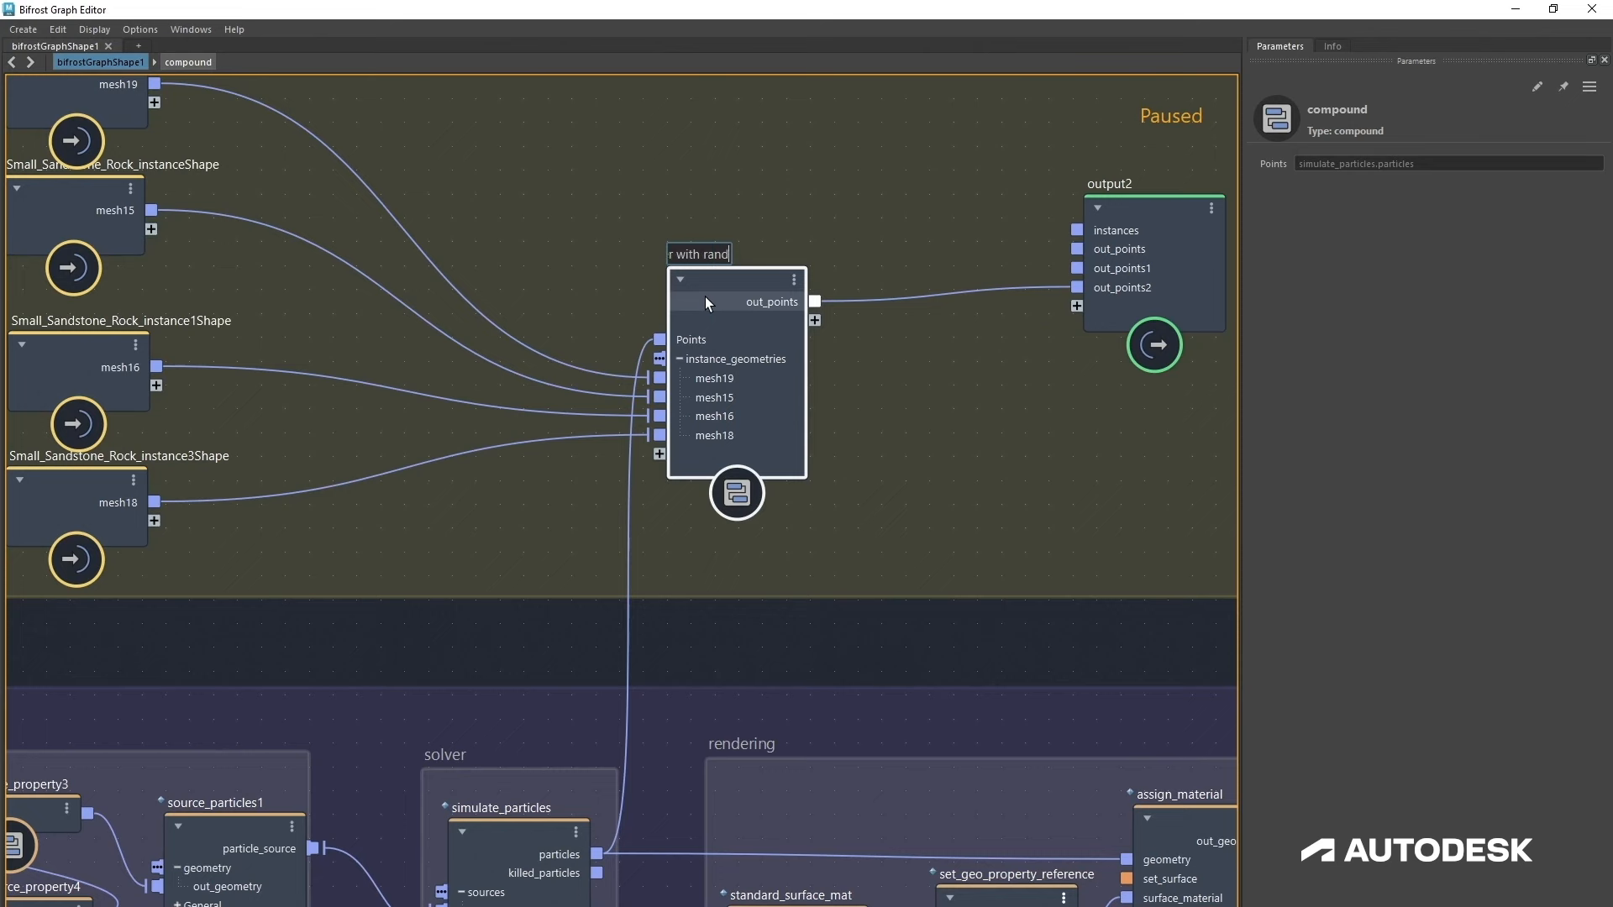
type("Instancer_with_random_rotation")
key("Return")
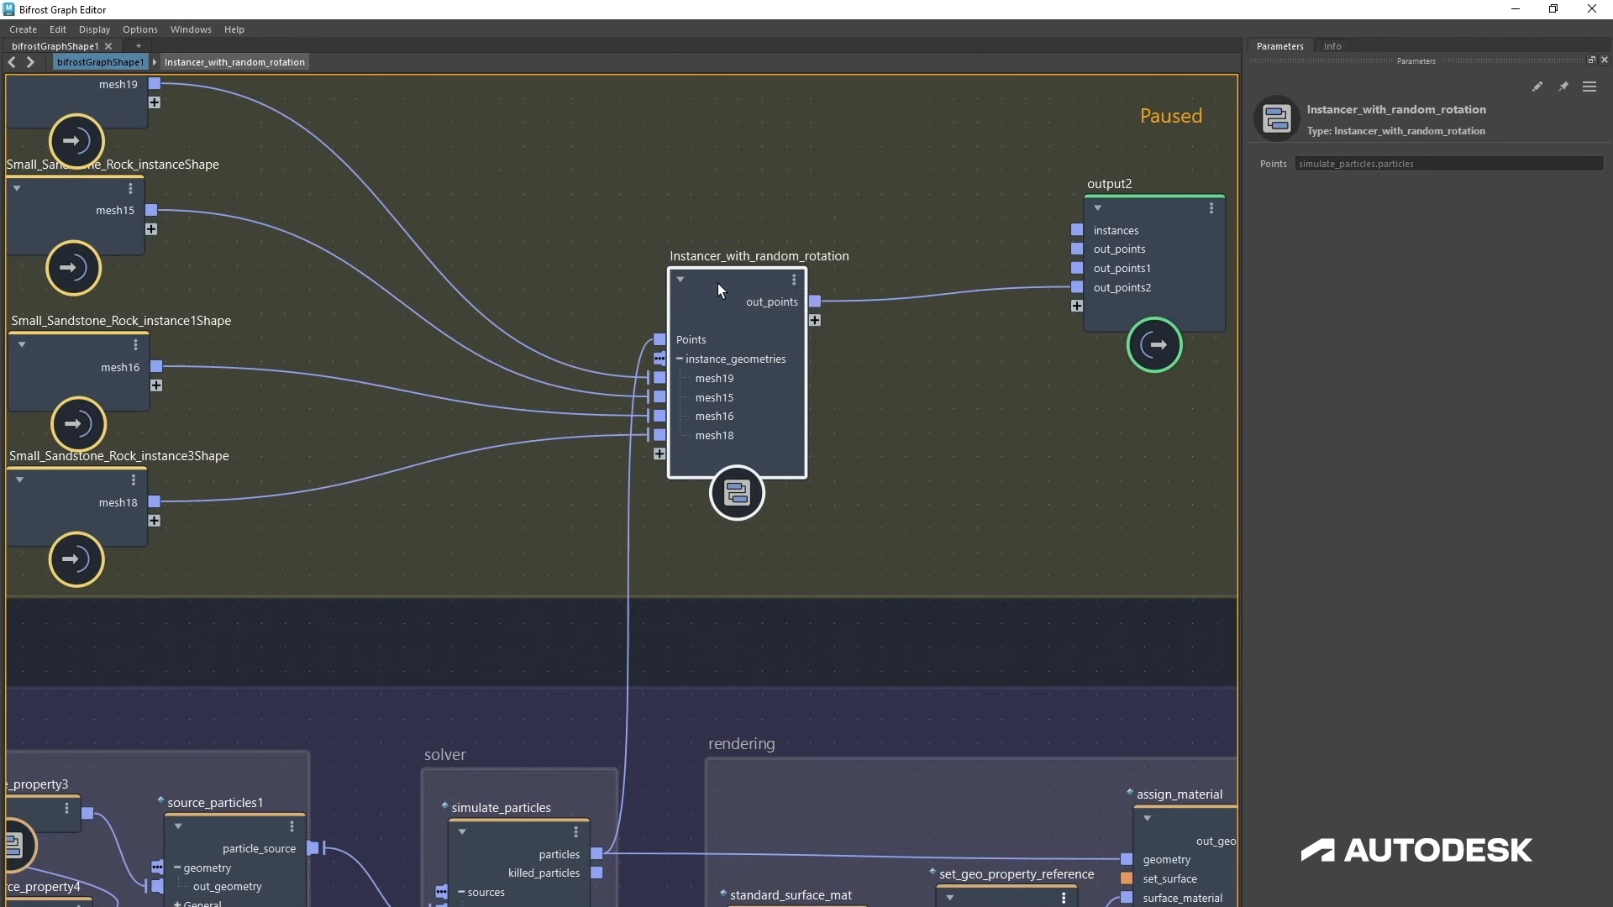
Step: Expose create_instances' mask_weights as an input port of the compound
double_click(718, 284)
scroll(875, 385, "down", 10)
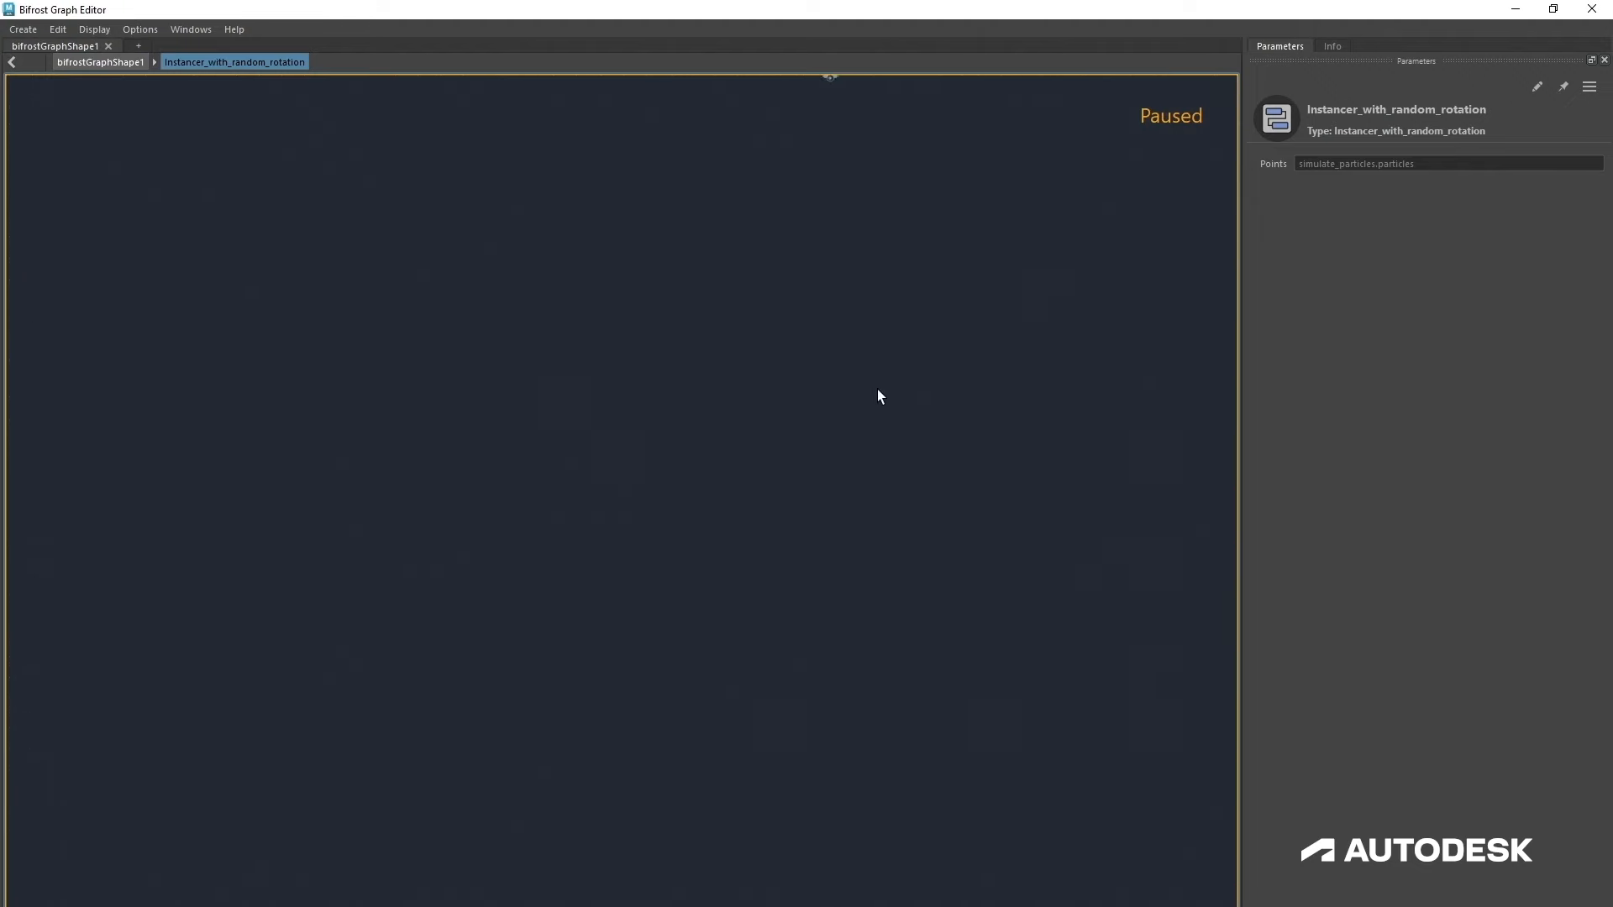
middle_click_drag(849, 388, 650, 869, "alt")
scroll(758, 600, "up", 10)
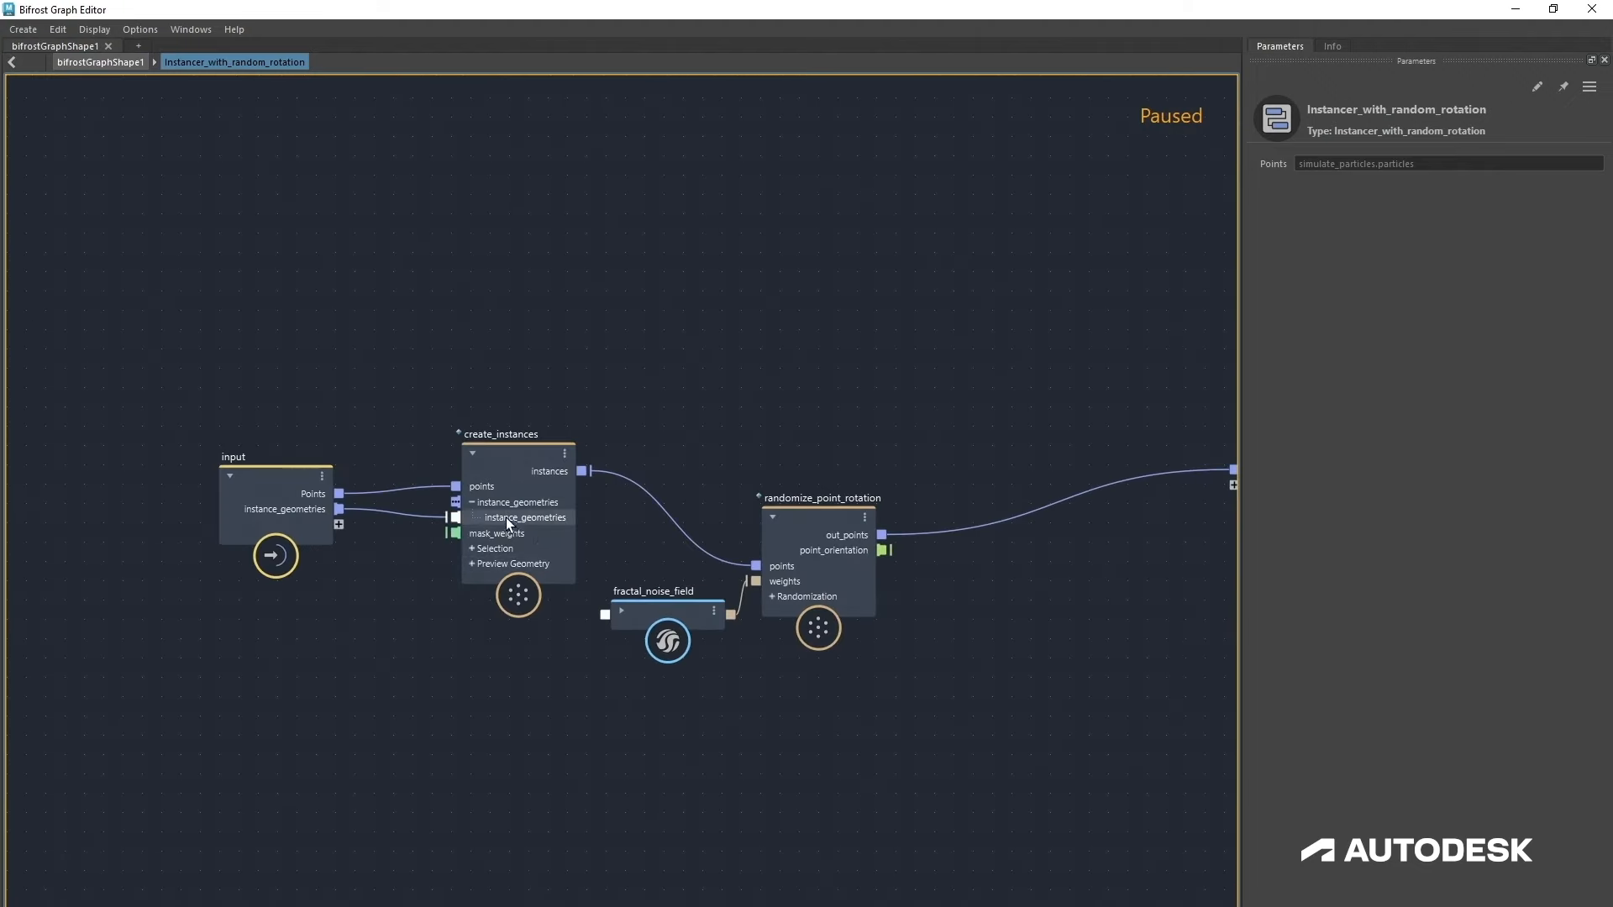
left_click_drag(505, 517, 582, 427)
left_click_drag(280, 507, 279, 496)
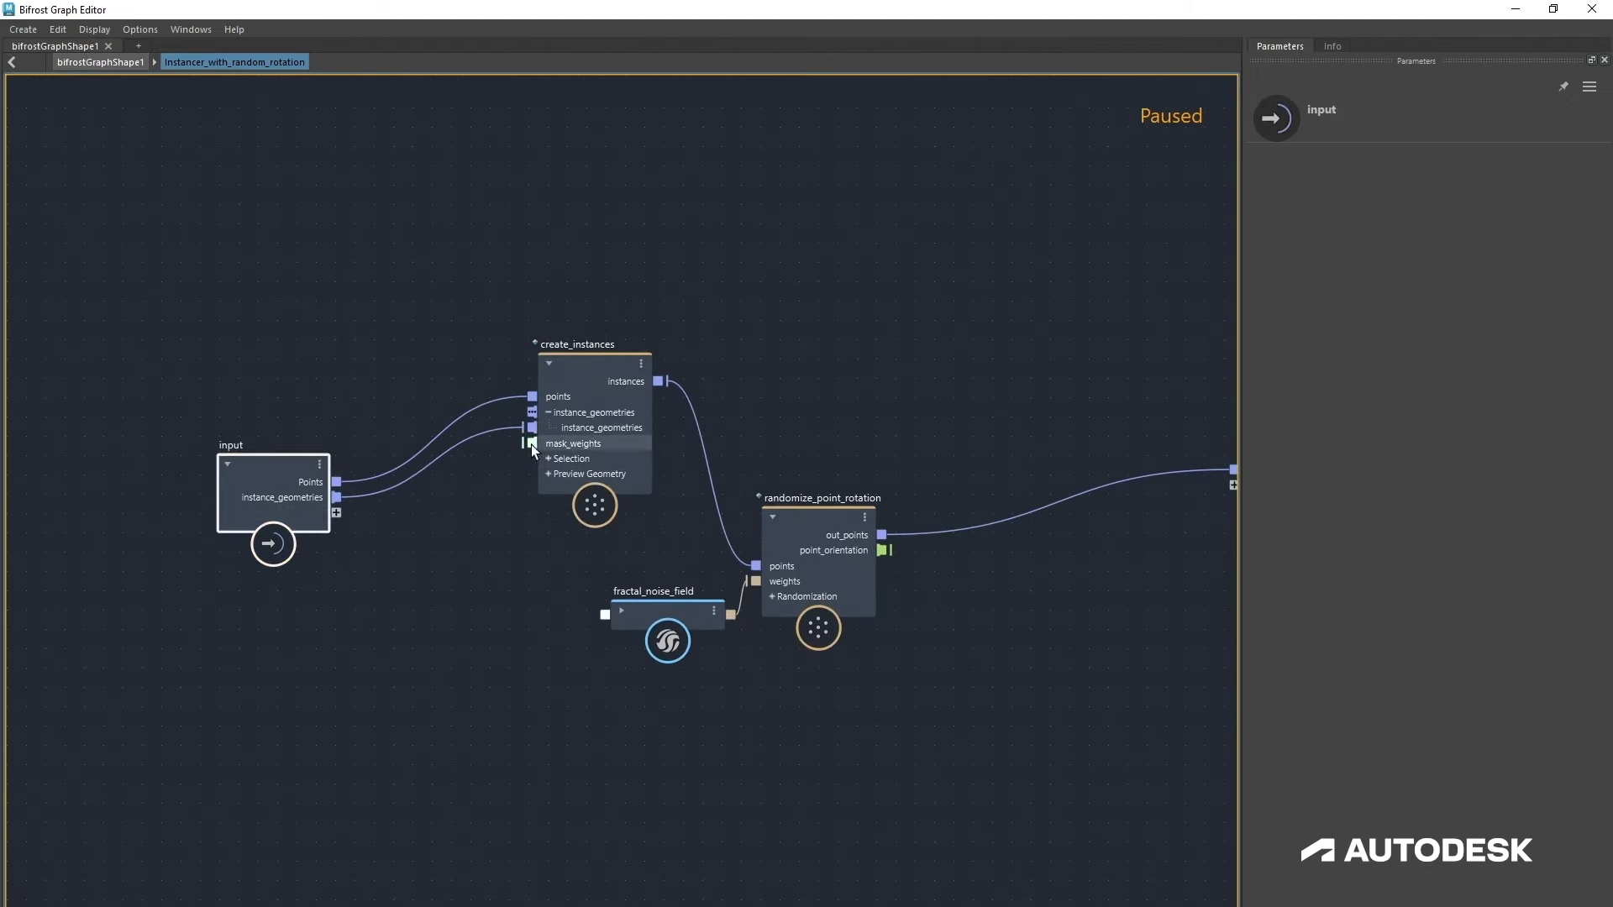
left_click_drag(532, 442, 336, 513)
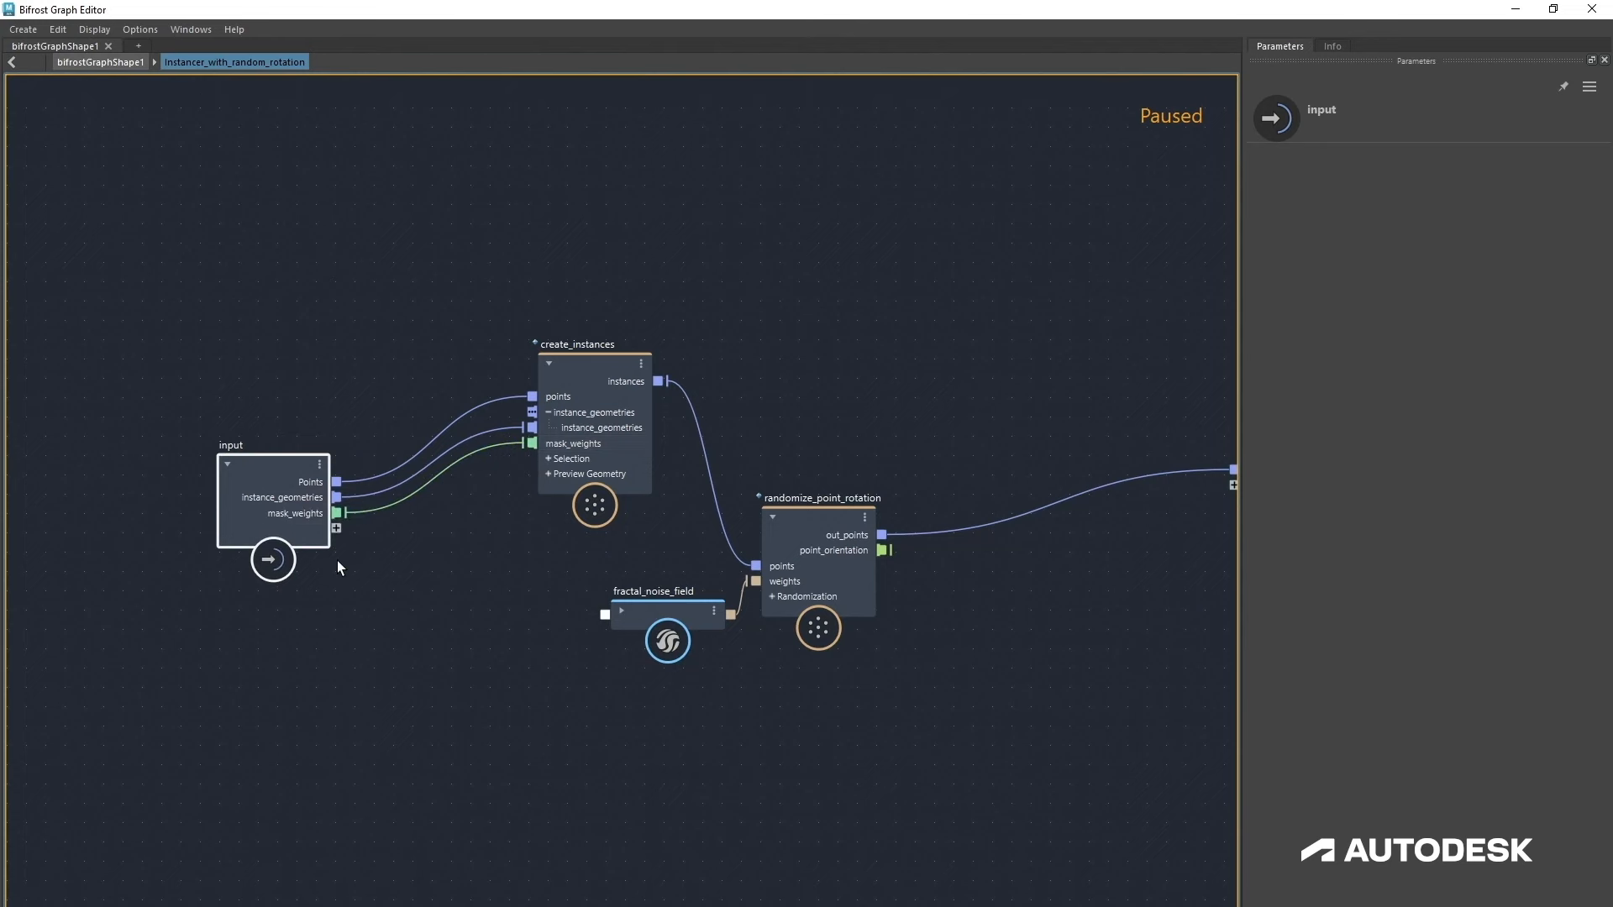
left_click(128, 61)
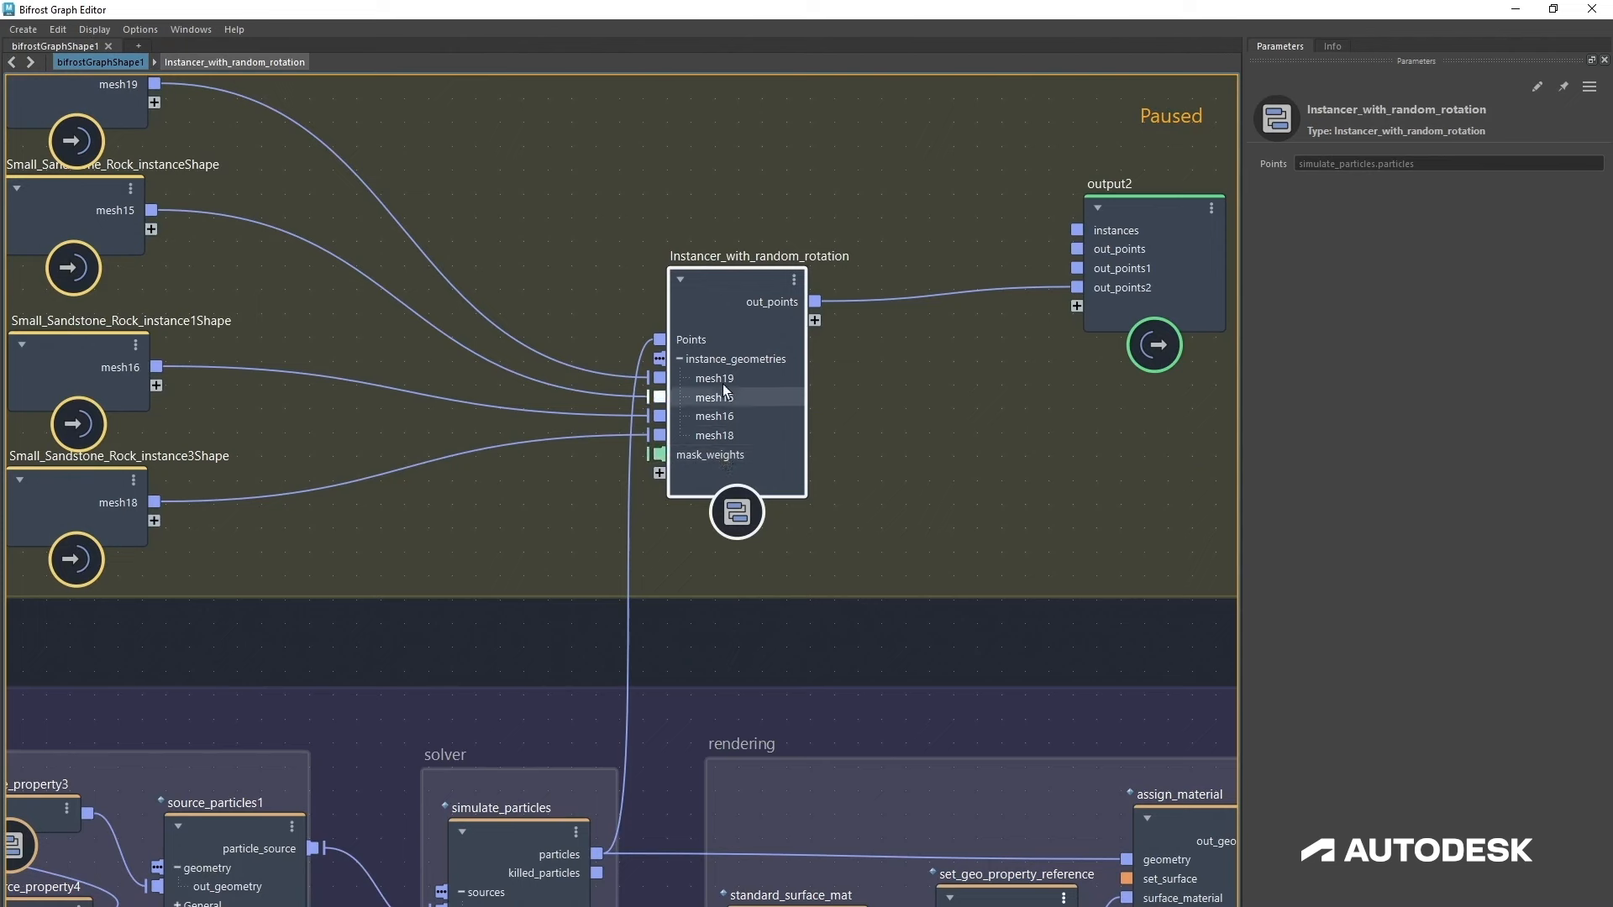
left_click(680, 359)
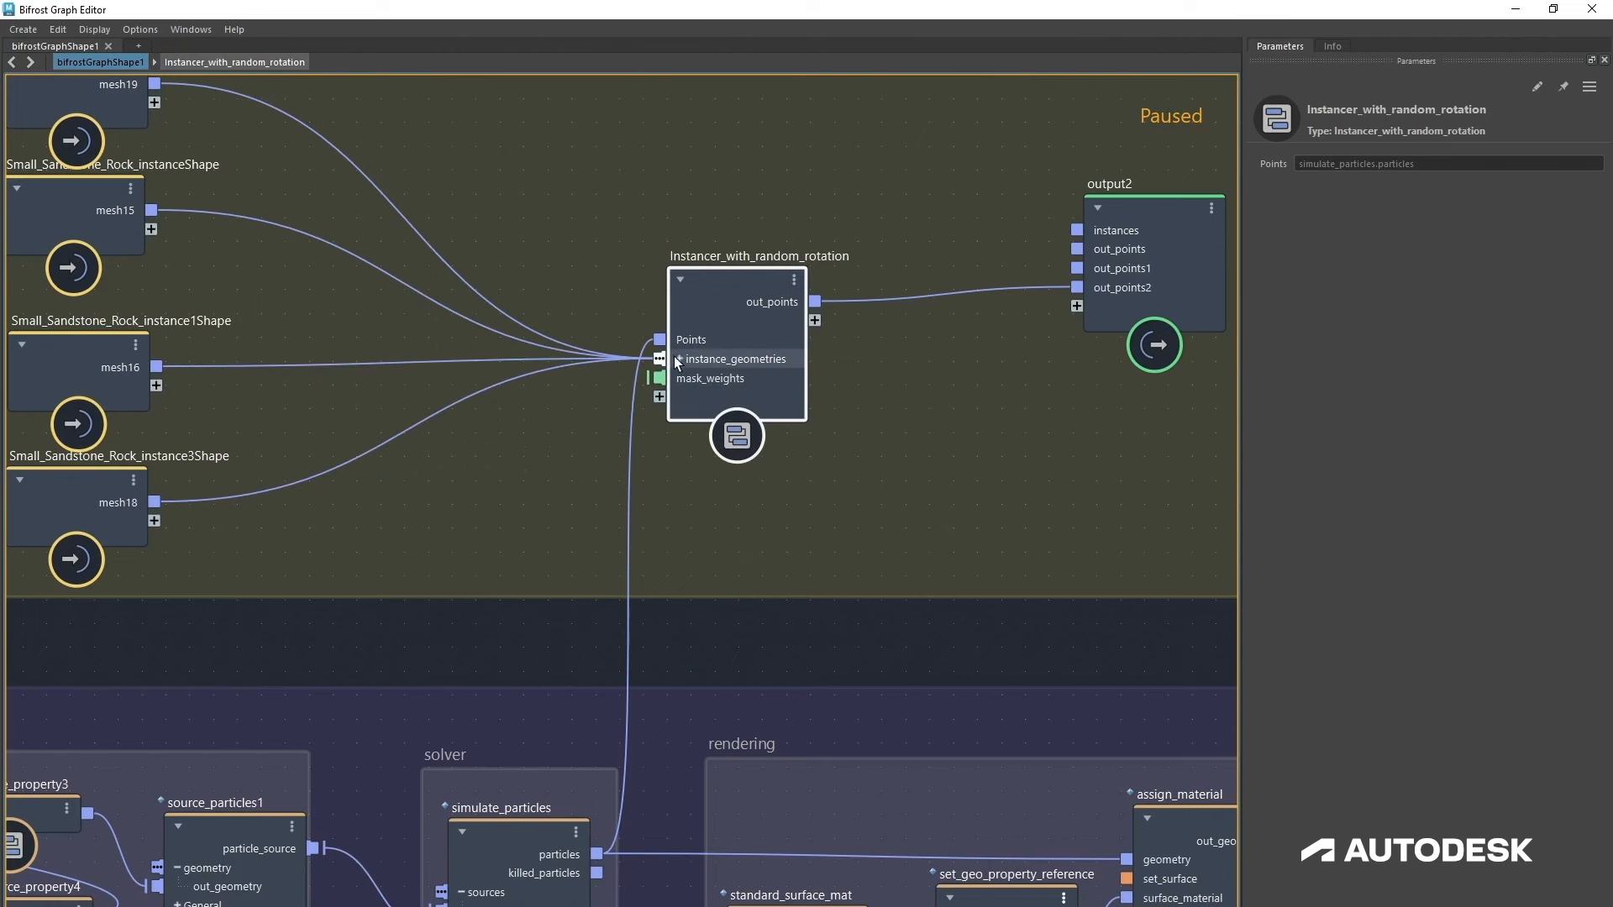
right_click(708, 380)
mouse_move(817, 432)
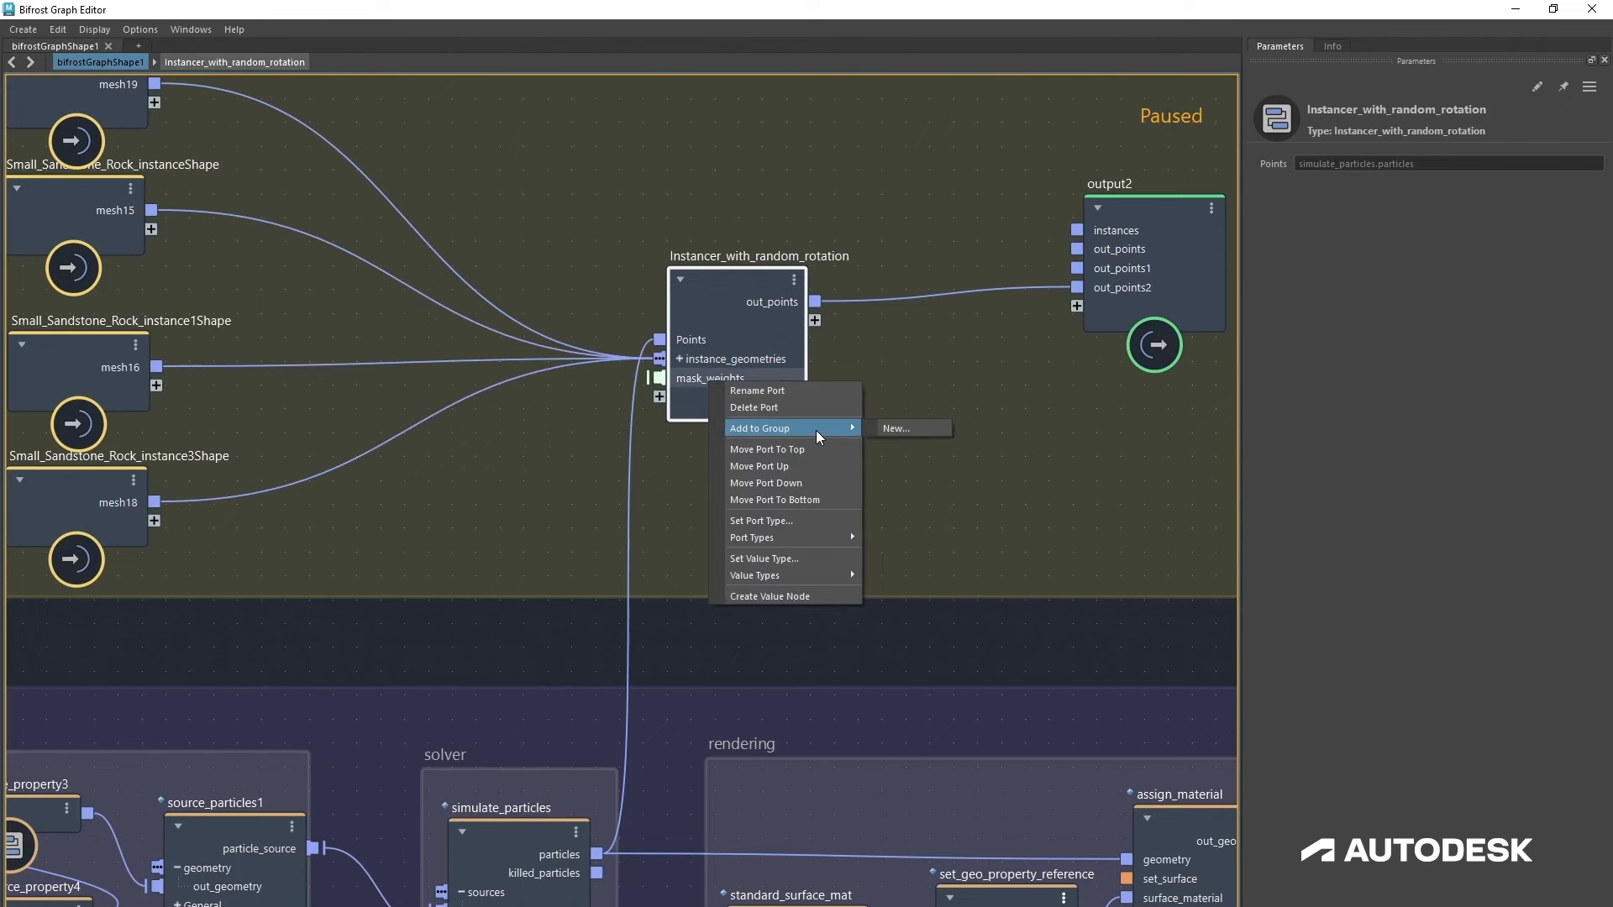
left_click(785, 467)
right_click(694, 361)
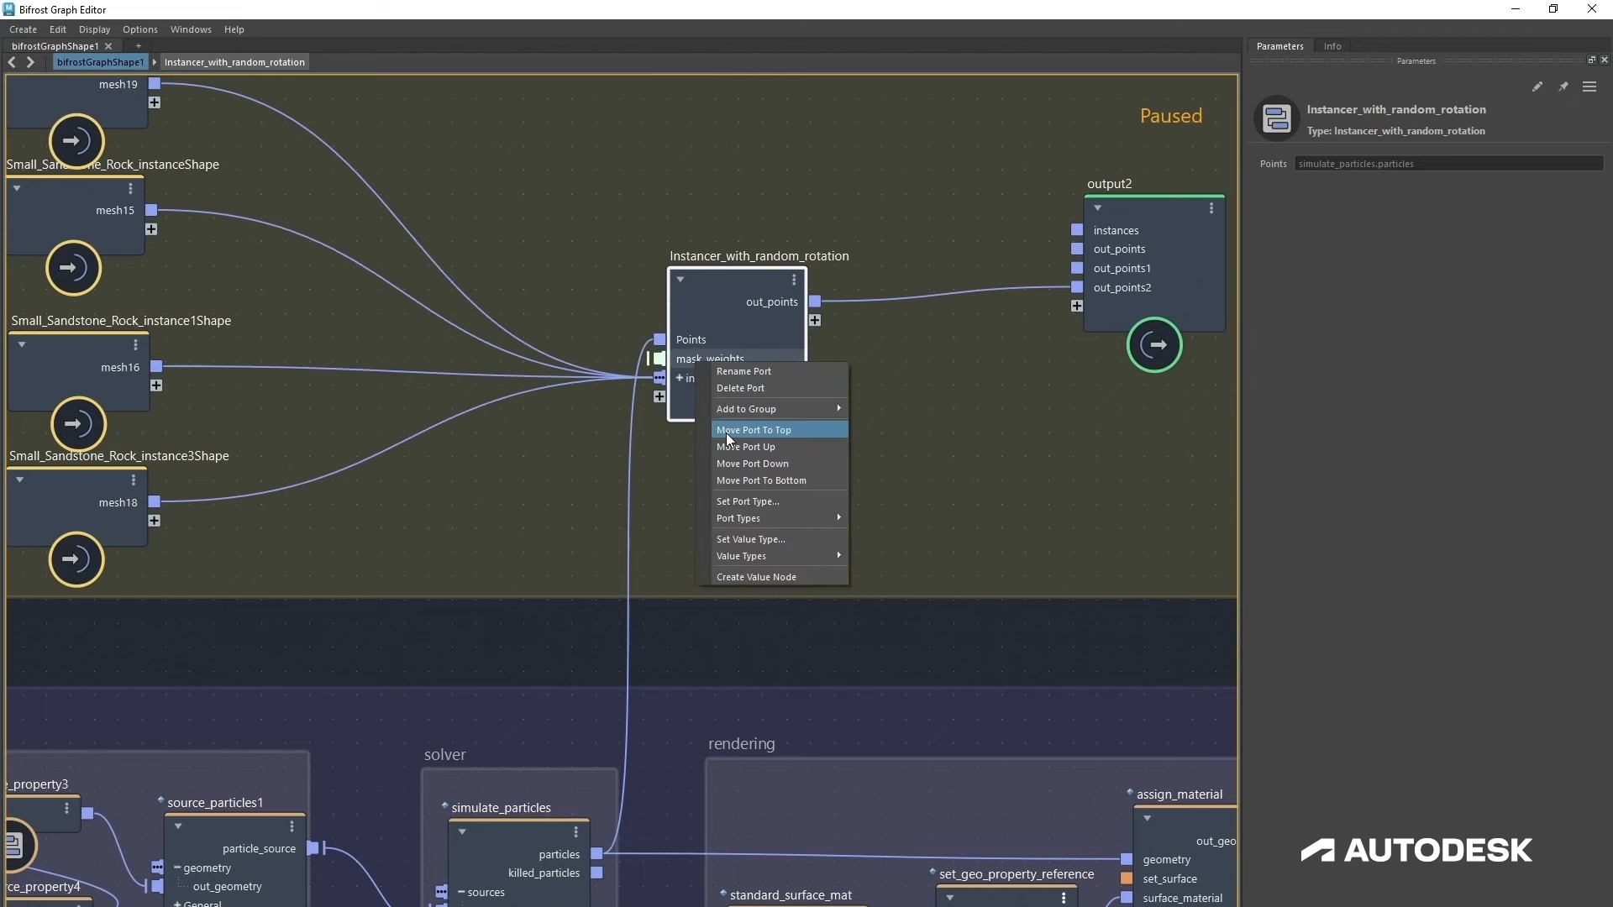
left_click(782, 464)
Step: Open the compound again and expand the Randomization ports of randomize_point_rotation
double_click(715, 361)
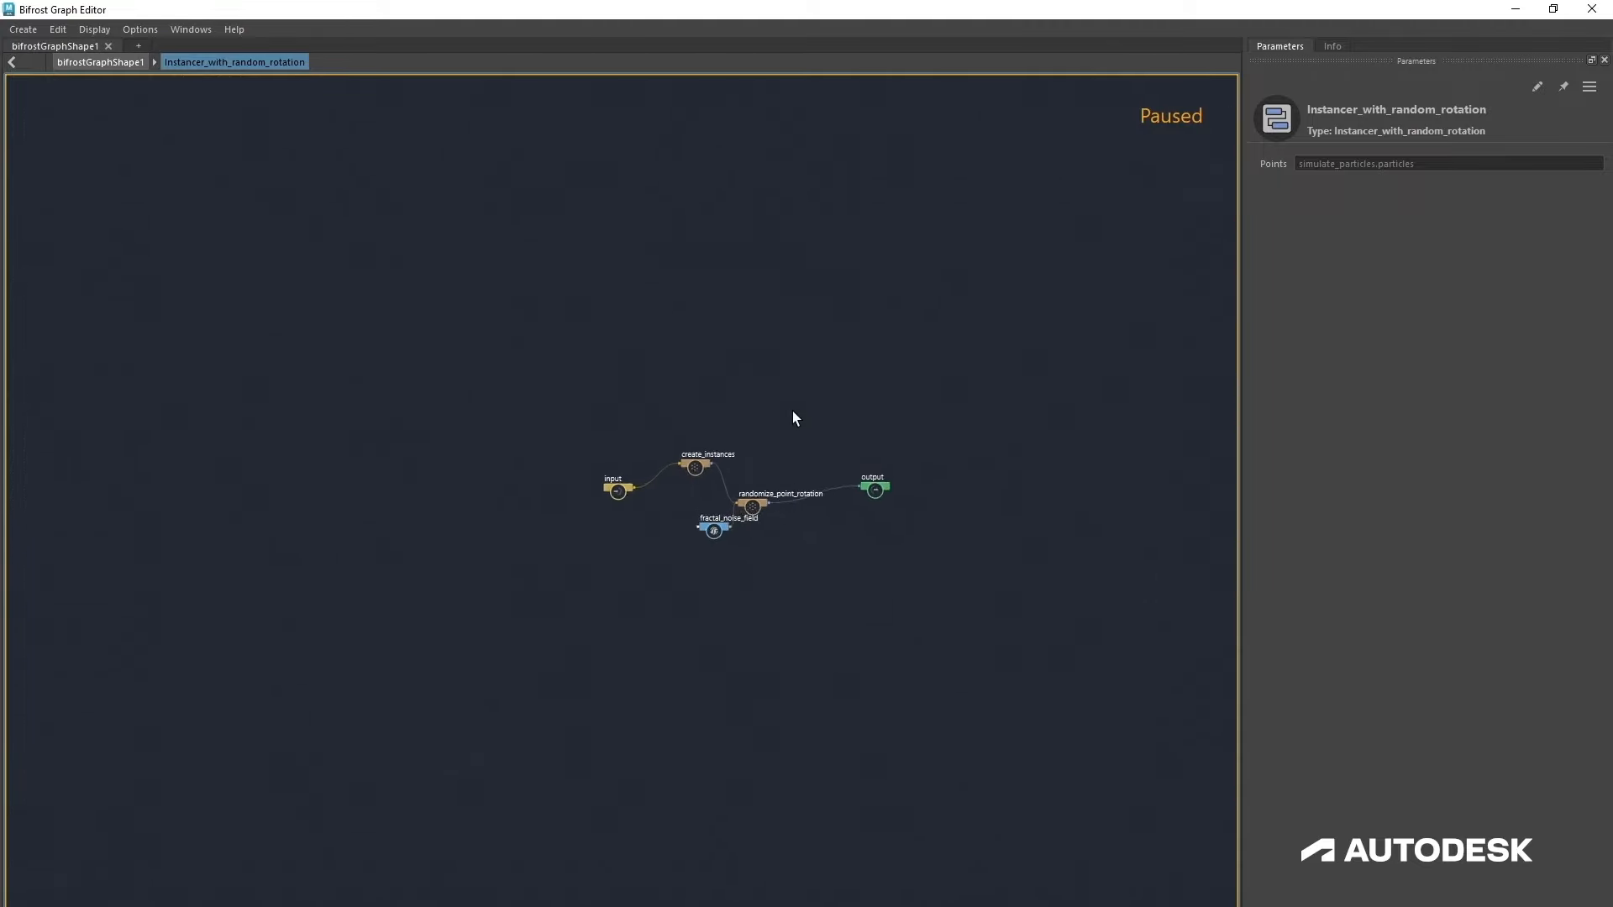
middle_click_drag(764, 696, 763, 688)
left_click_drag(671, 620, 753, 507)
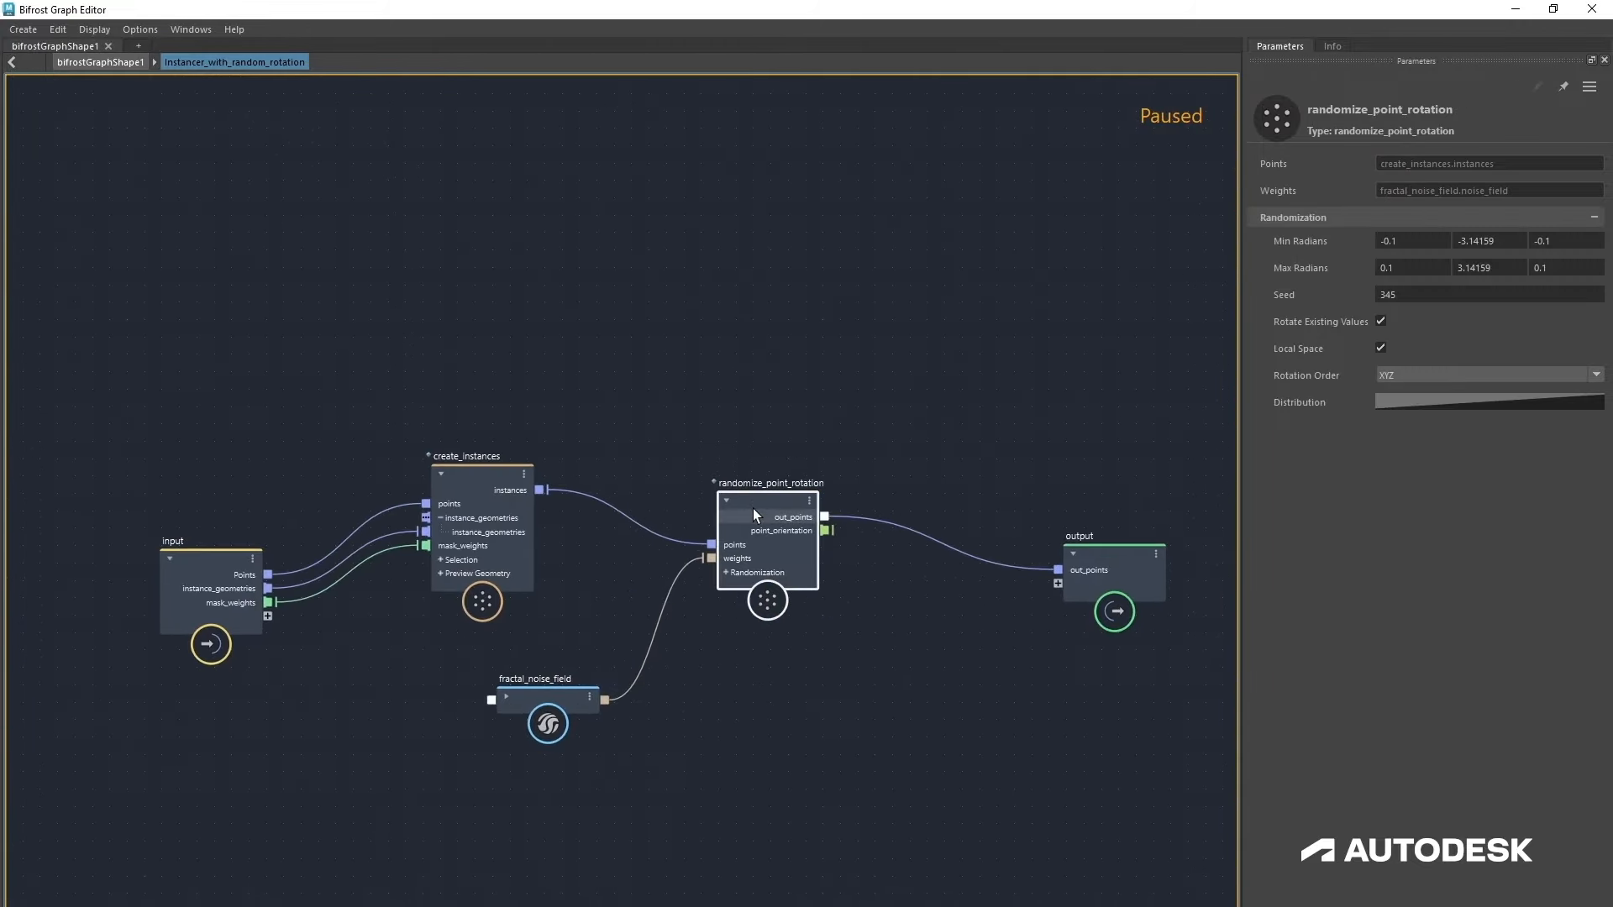
scroll(704, 677, "up", 3)
middle_click_drag(755, 670, 950, 637)
scroll(901, 635, "down", 1)
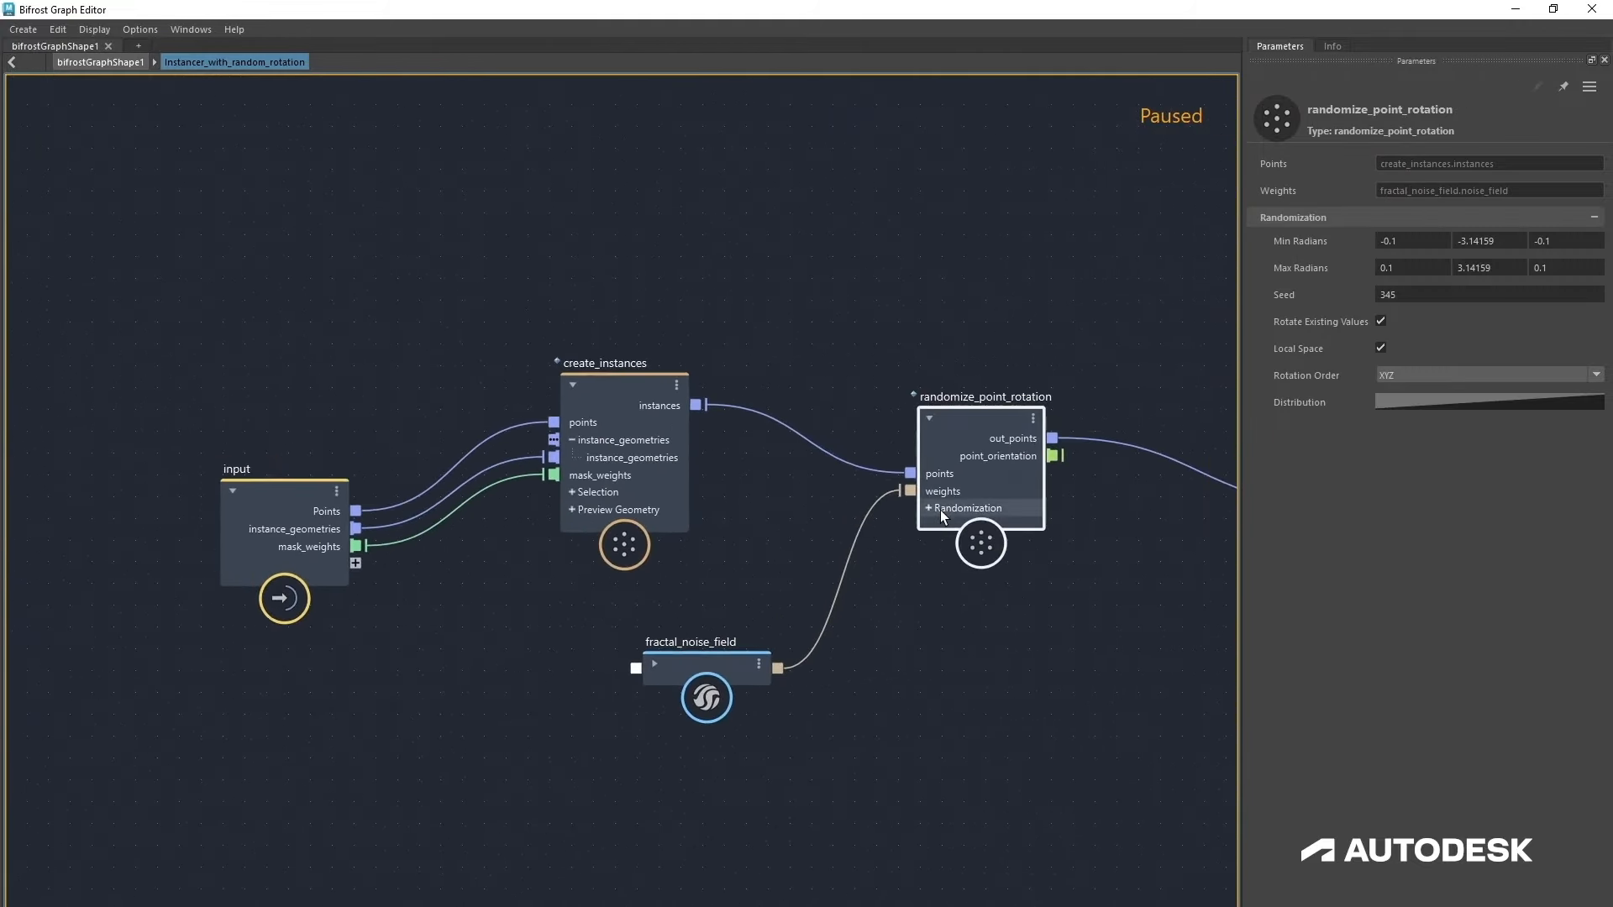
left_click(927, 507)
left_click_drag(709, 672, 680, 781)
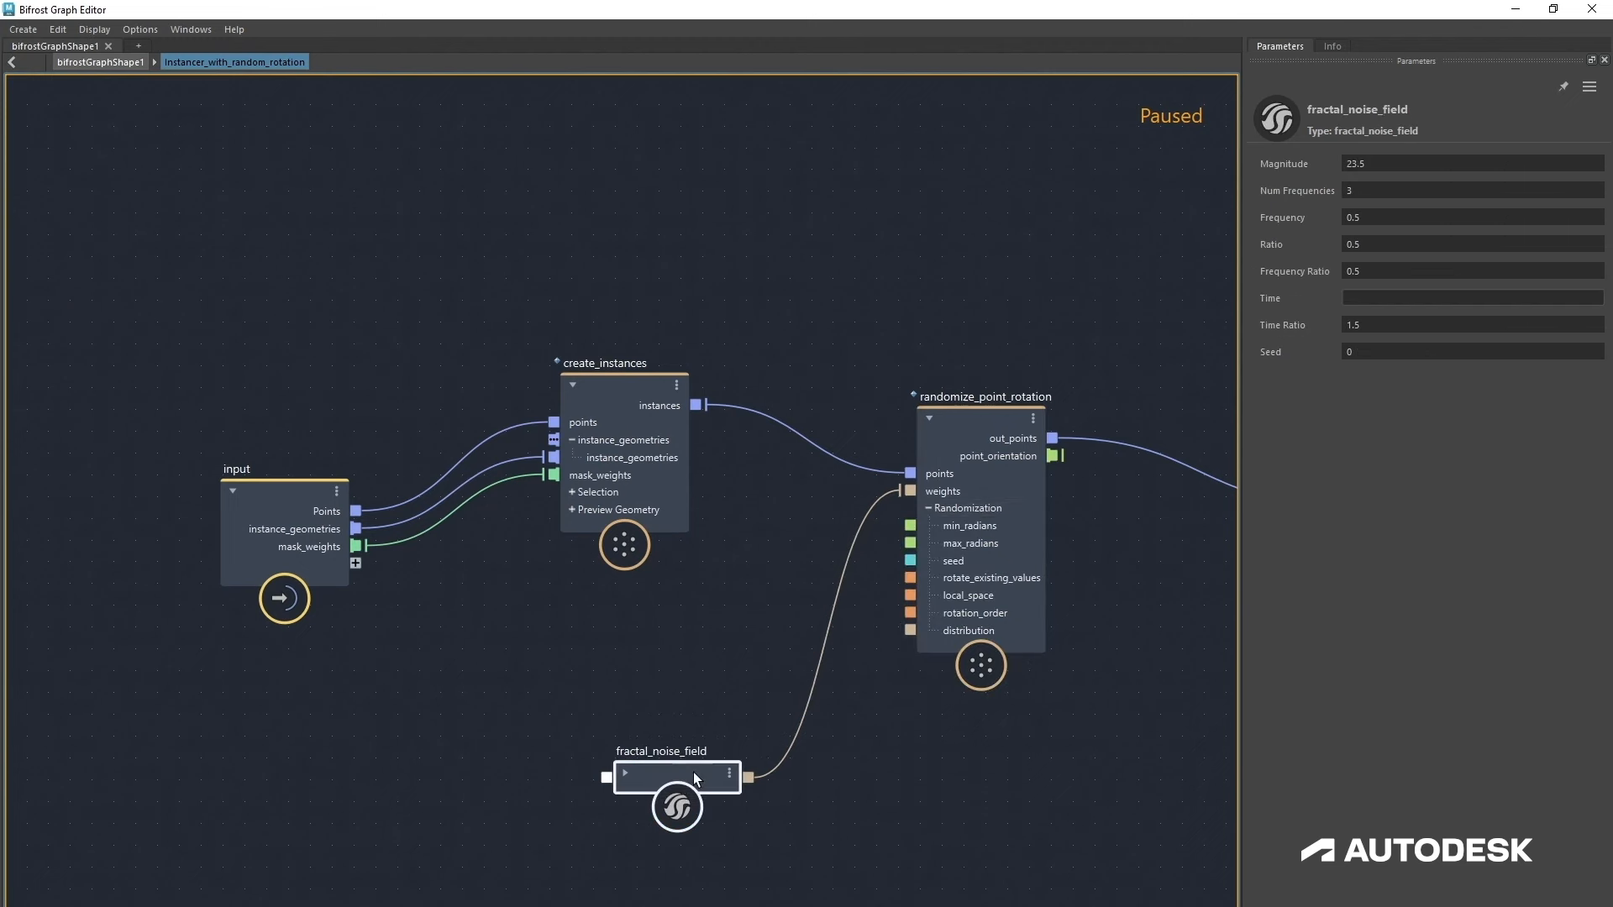
left_click_drag(955, 570, 954, 566)
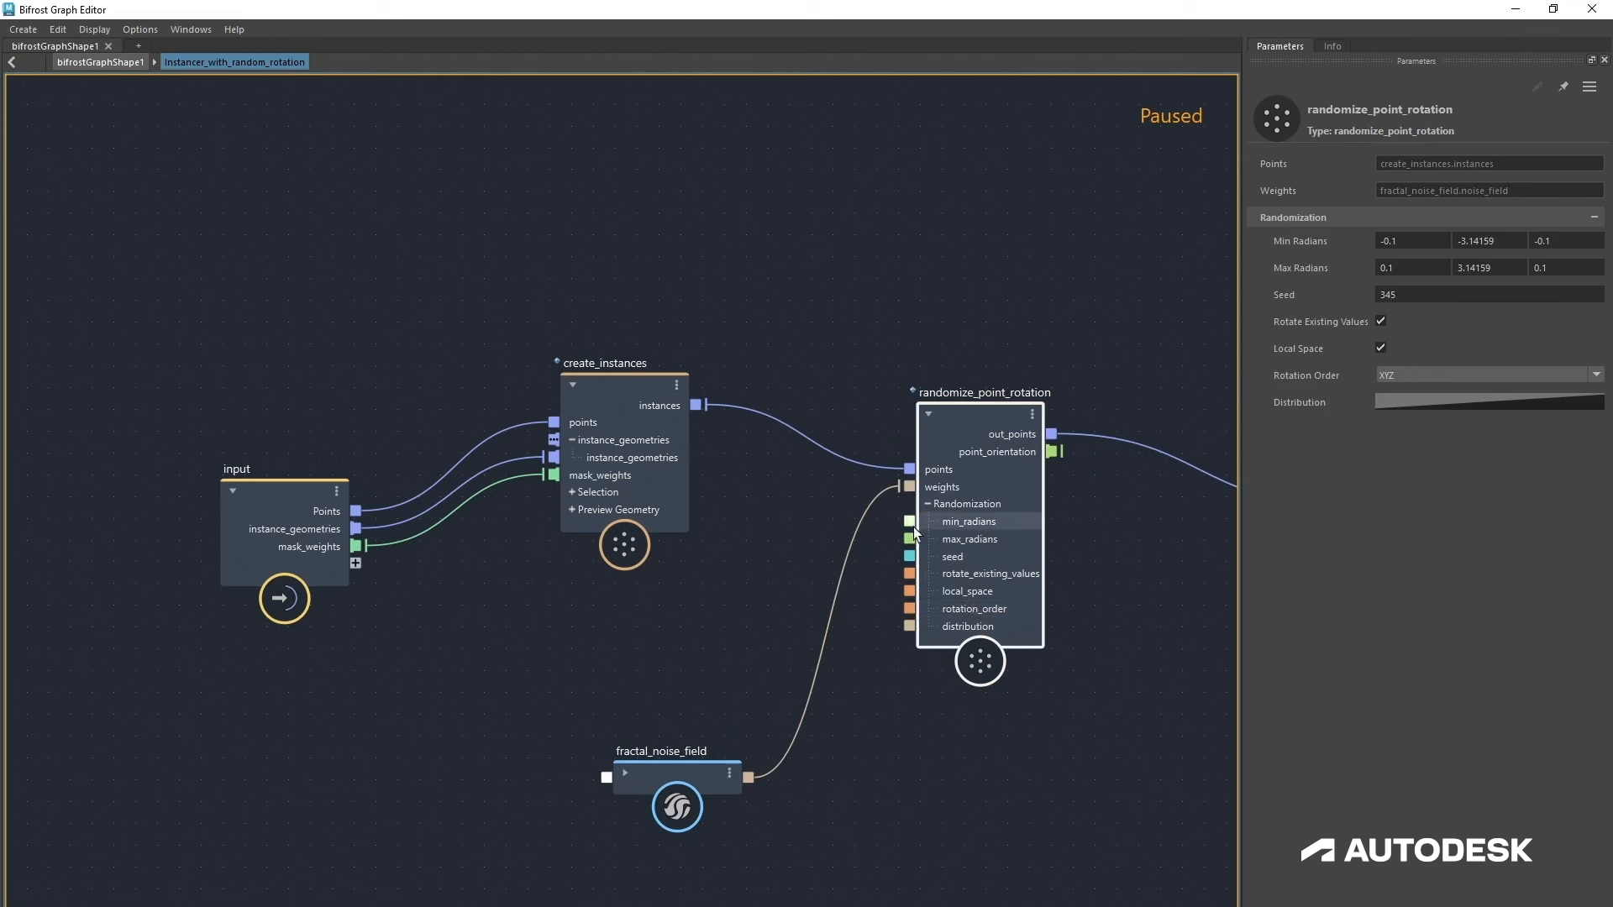
Step: Expose randomize_point_rotation's min_radians, max_radians and seed ports as compound inputs, then return to the parent graph
left_click_drag(909, 521, 356, 566)
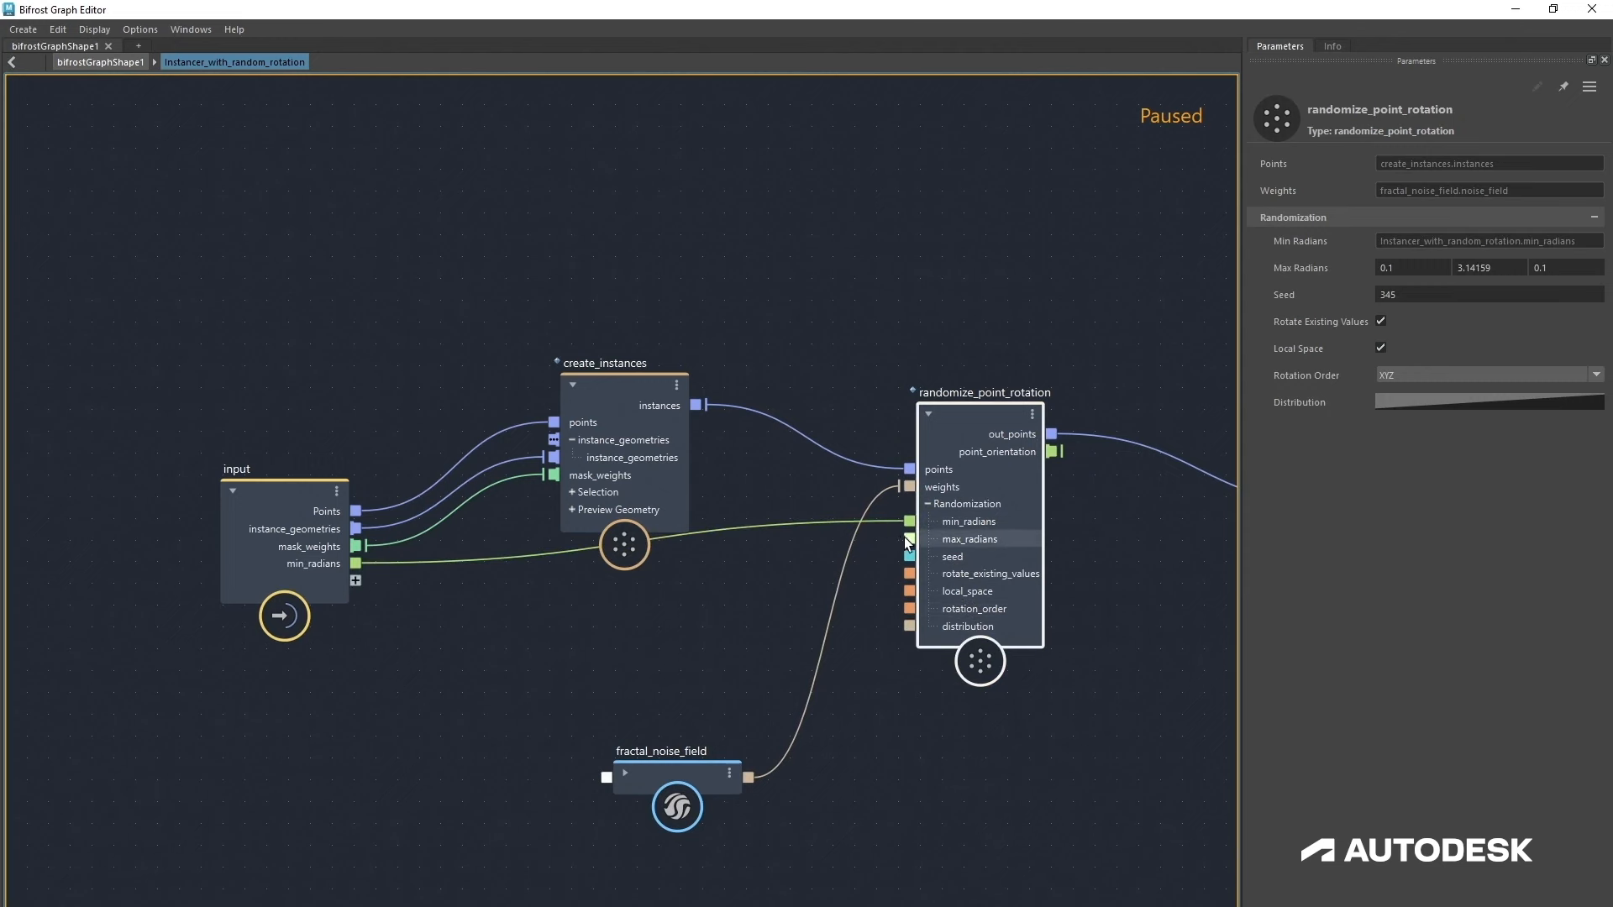
left_click_drag(907, 539, 344, 583)
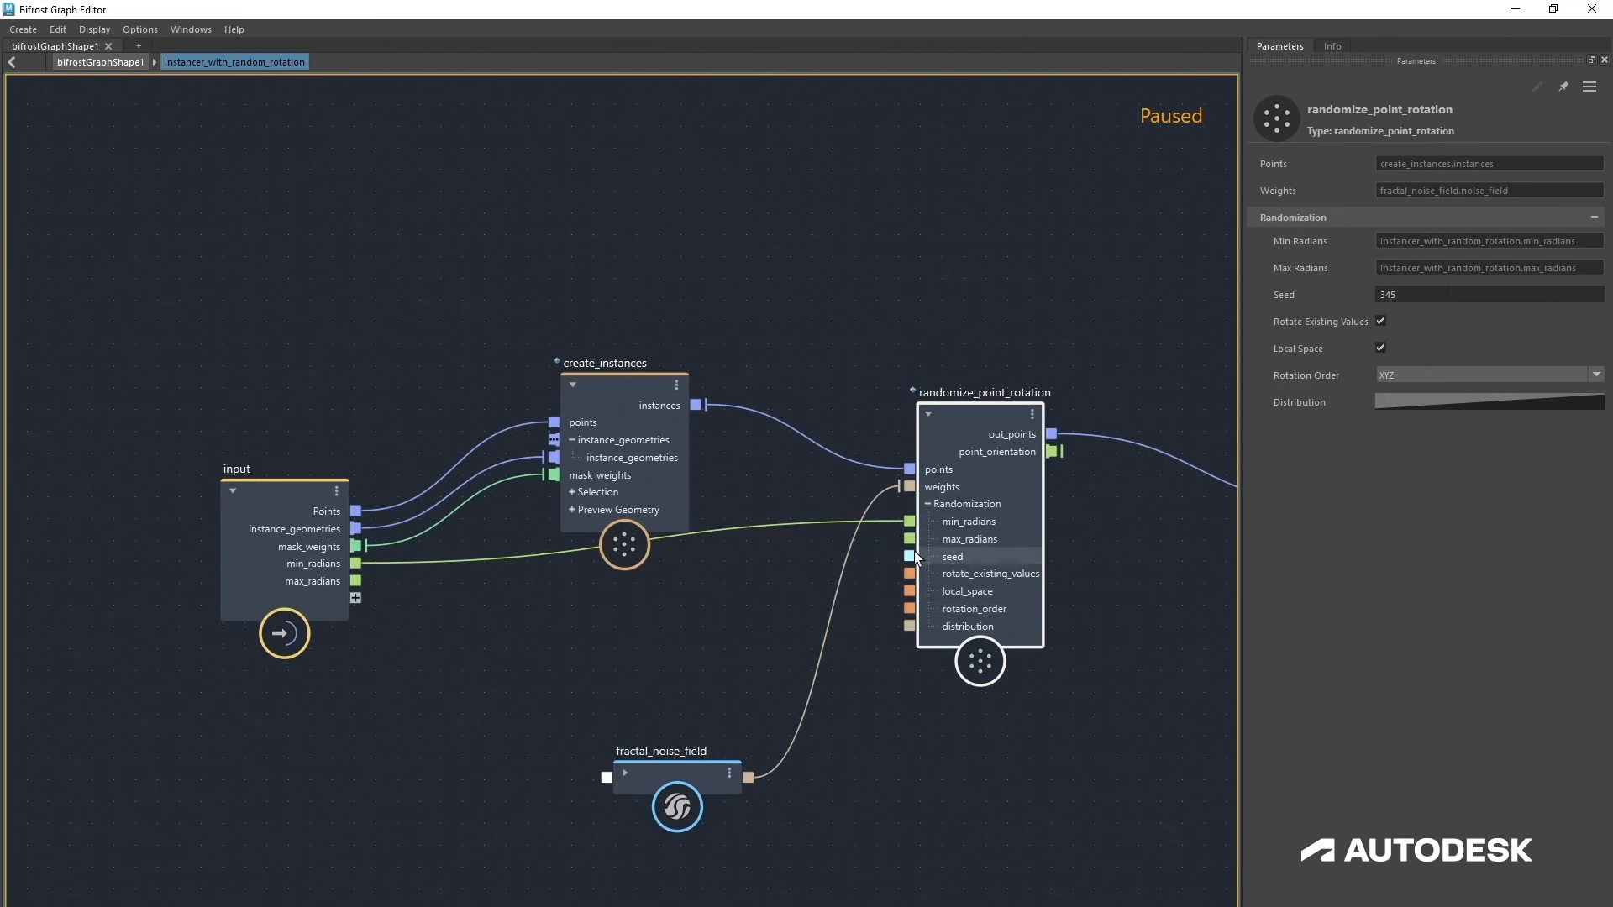
left_click_drag(906, 557, 334, 593)
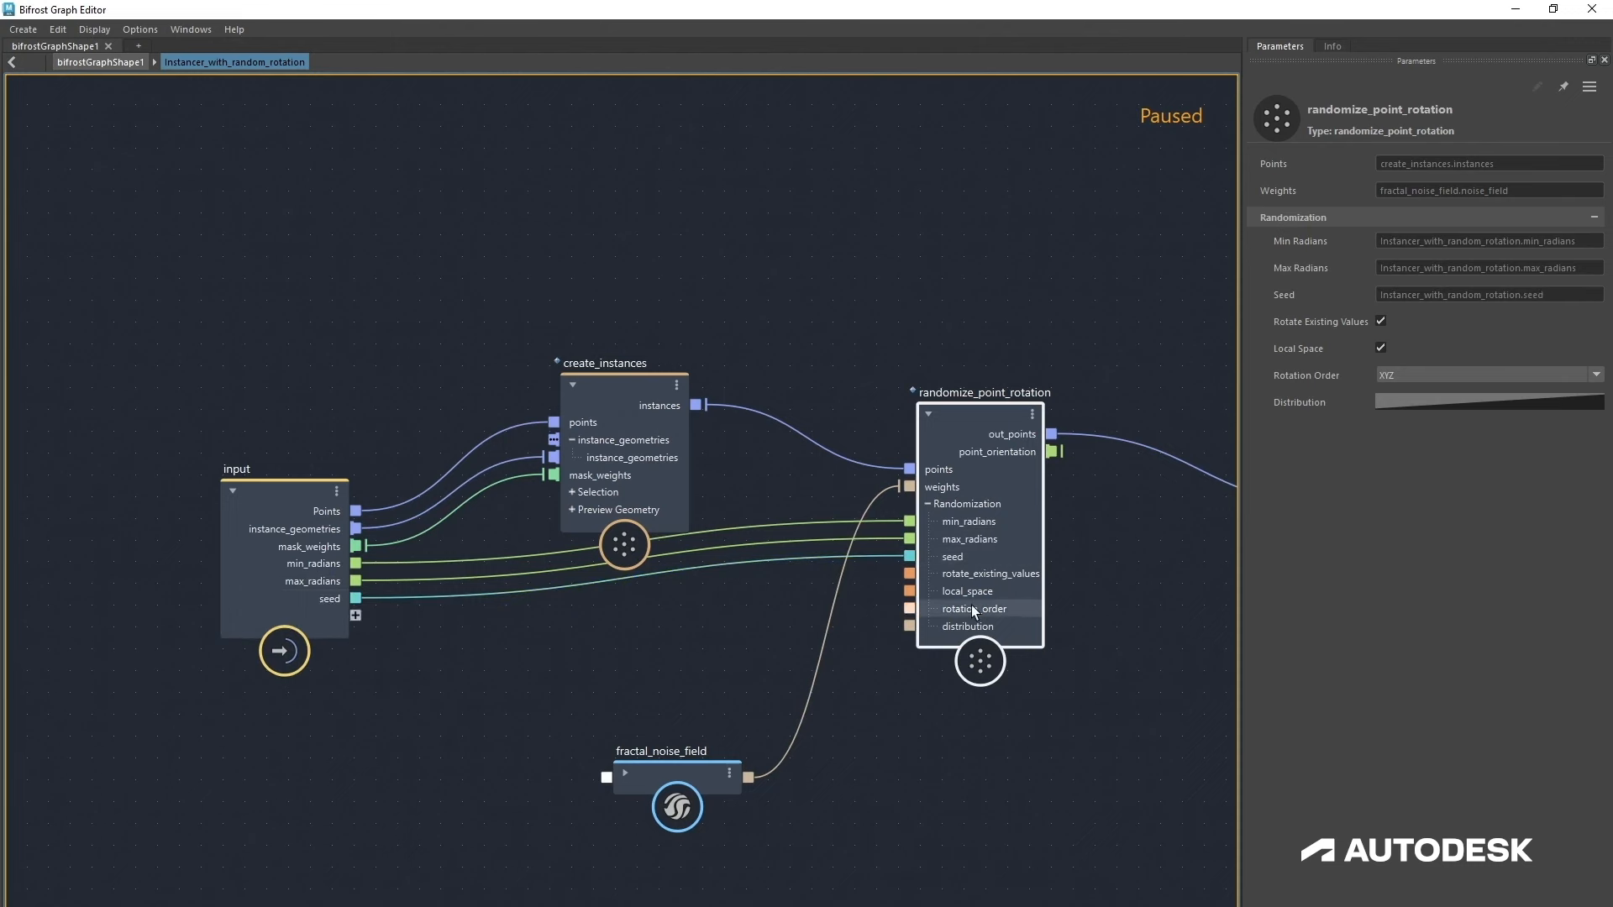
left_click_drag(971, 605, 966, 603)
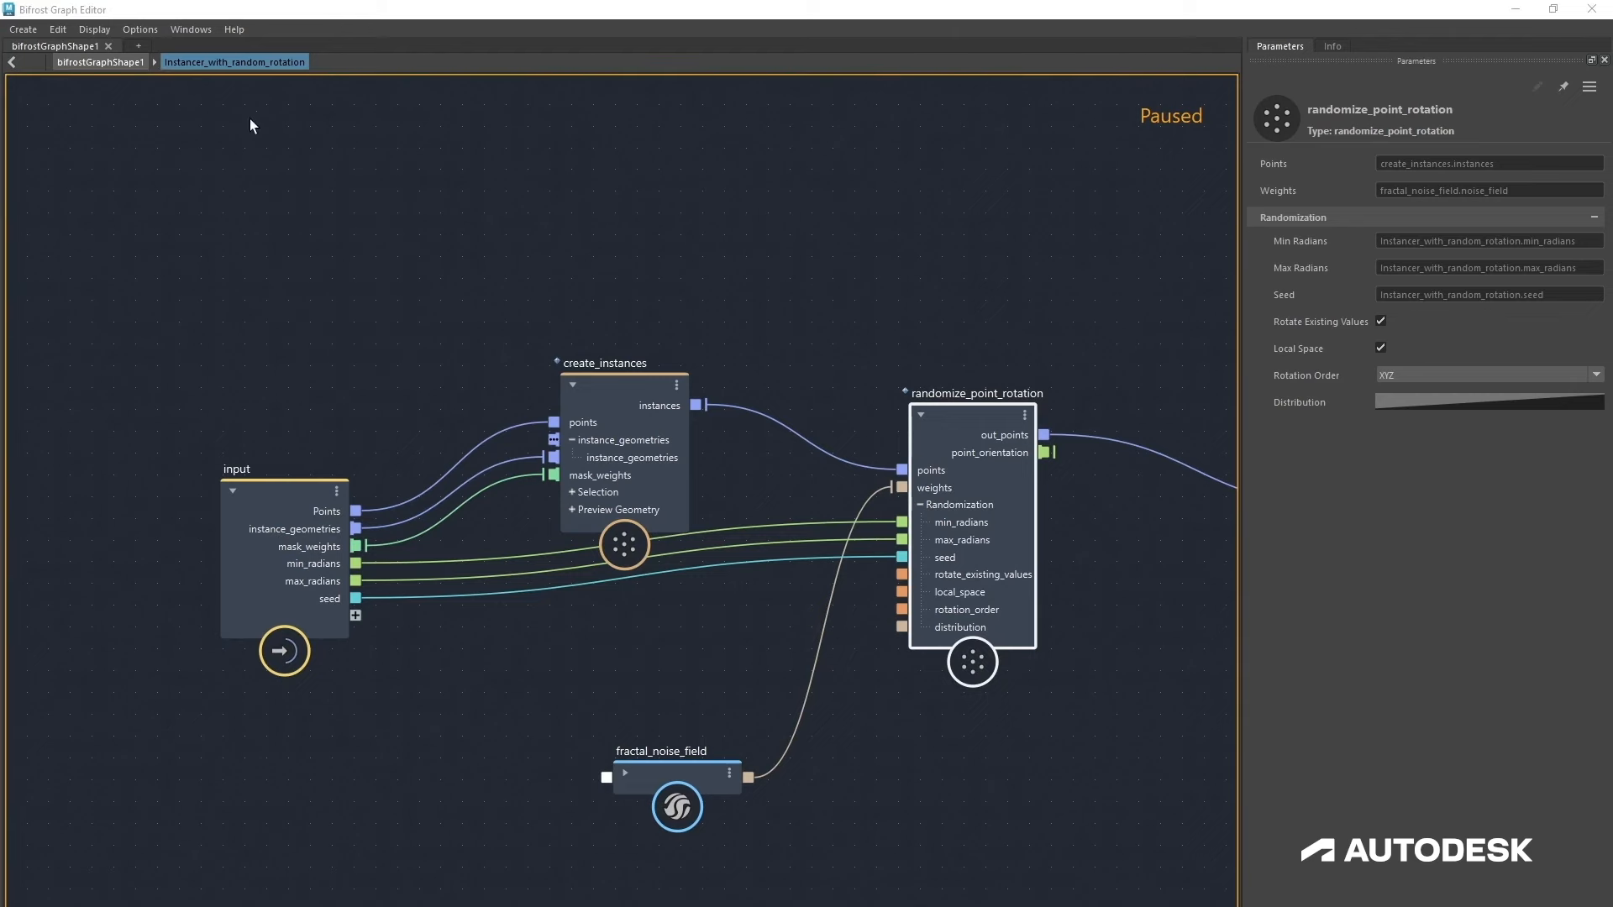
left_click(108, 64)
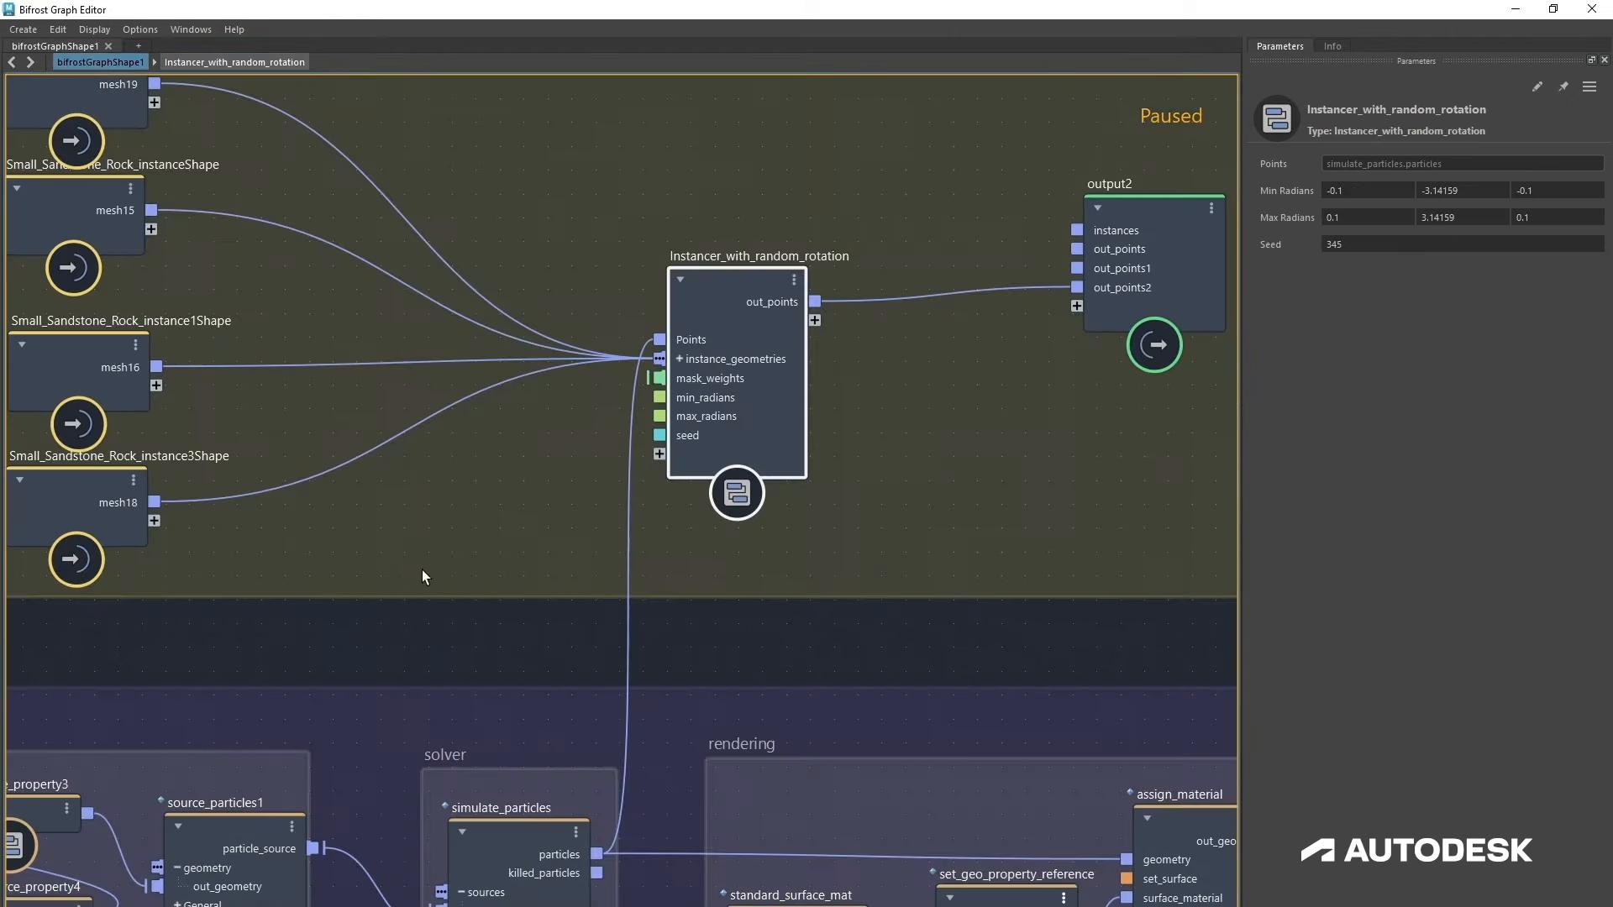
Step: Put the compound's min_radians port into a new port group named Rotations
scroll(779, 524, "up", 3)
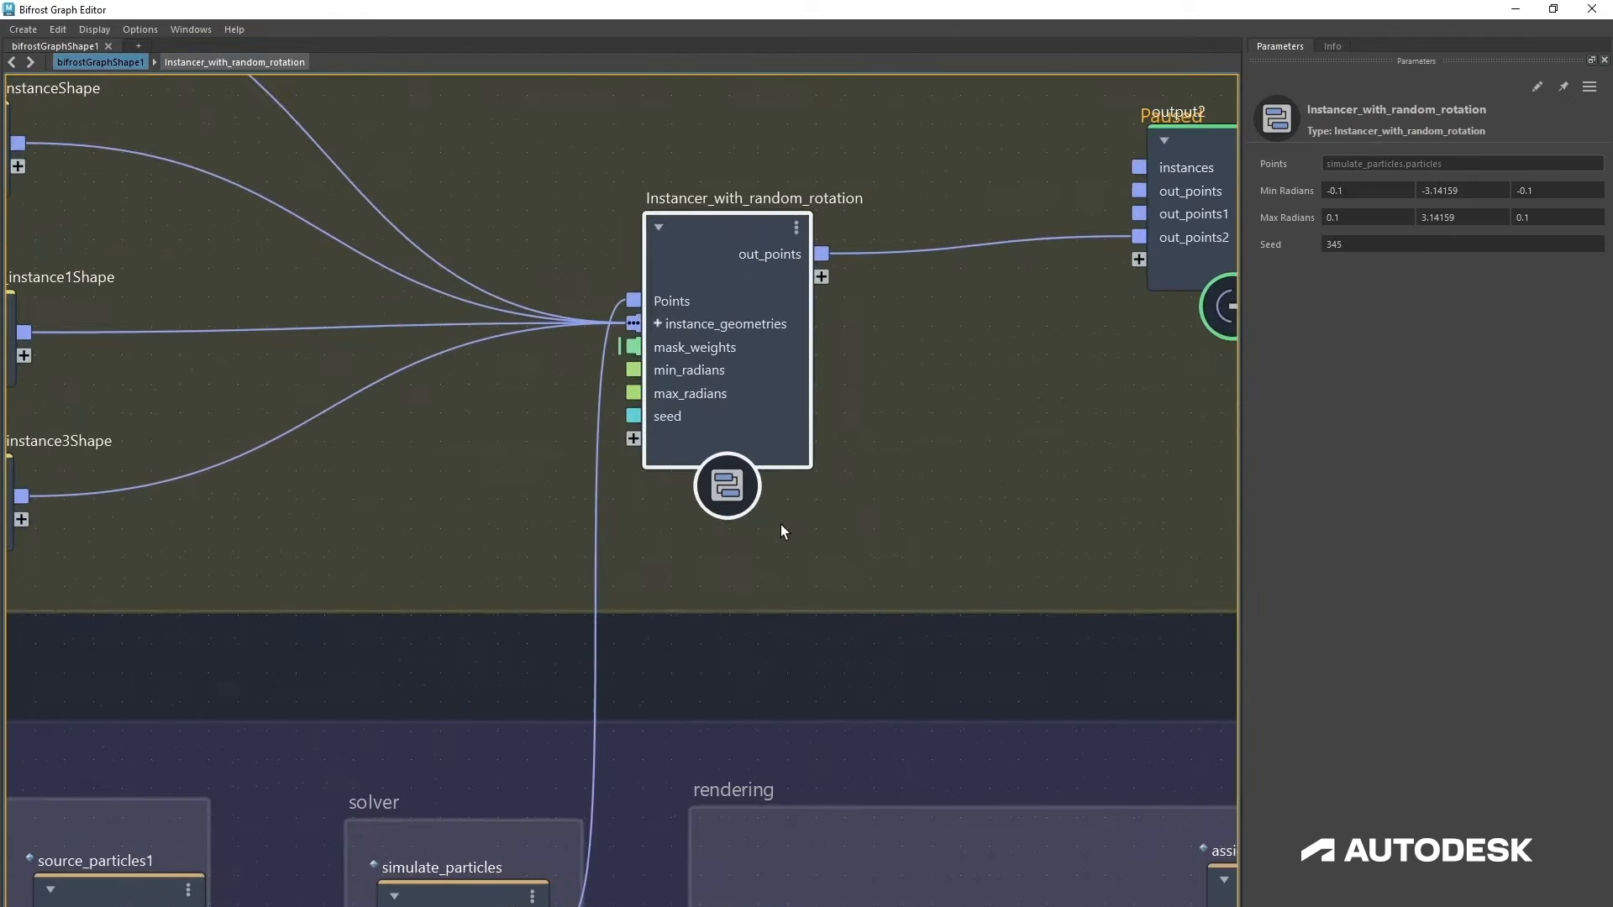
right_click(706, 371)
mouse_move(804, 415)
left_click(884, 416)
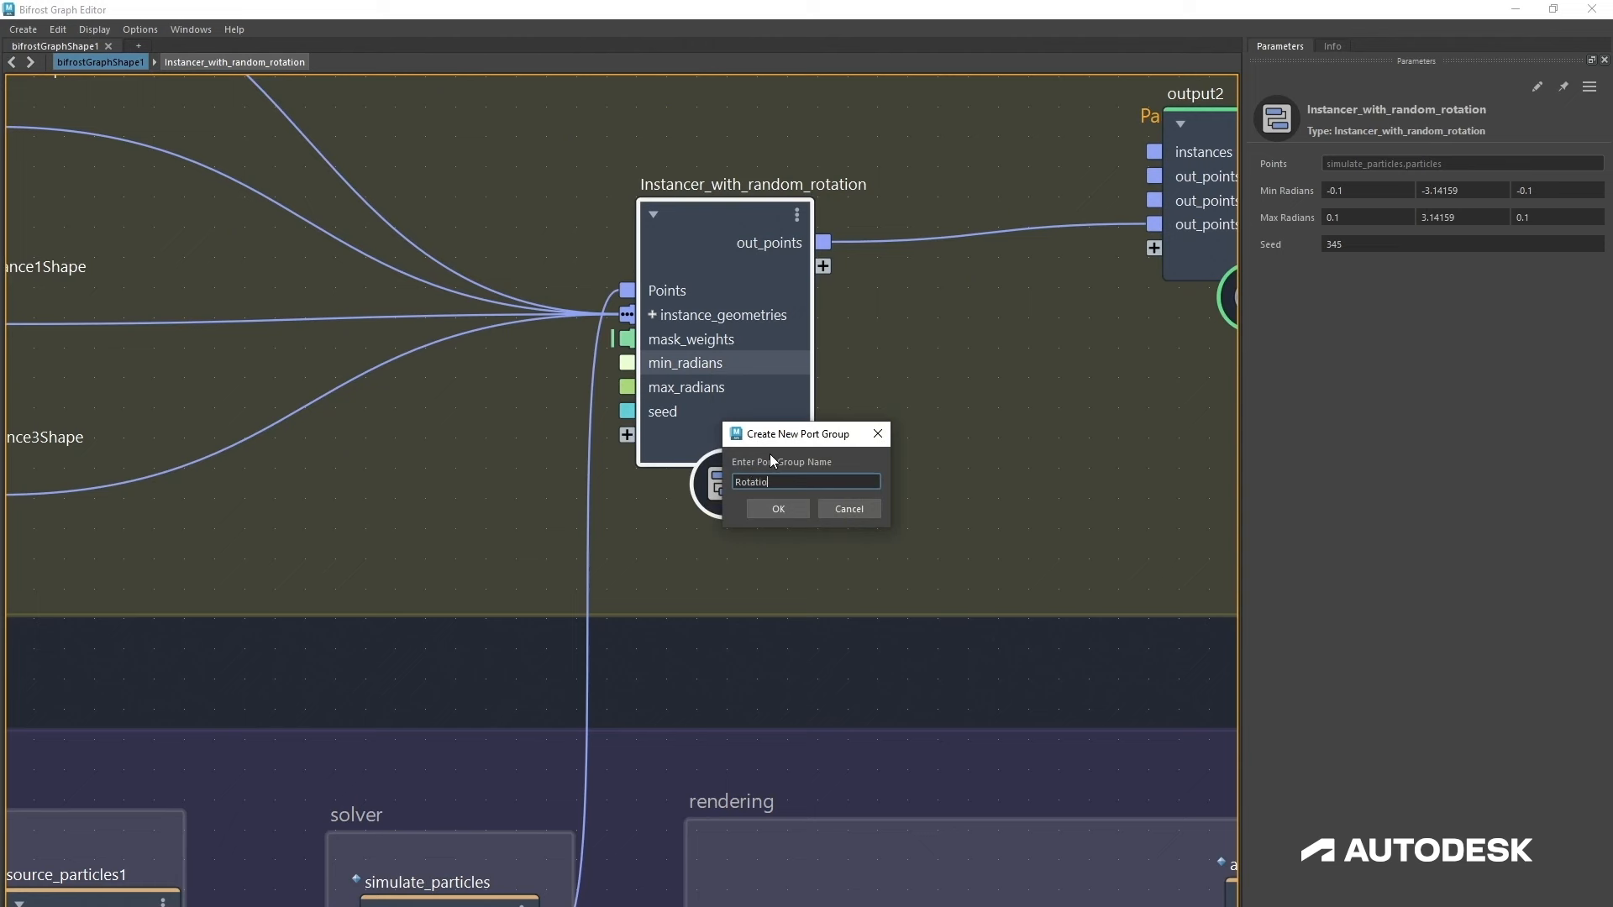
key("Return")
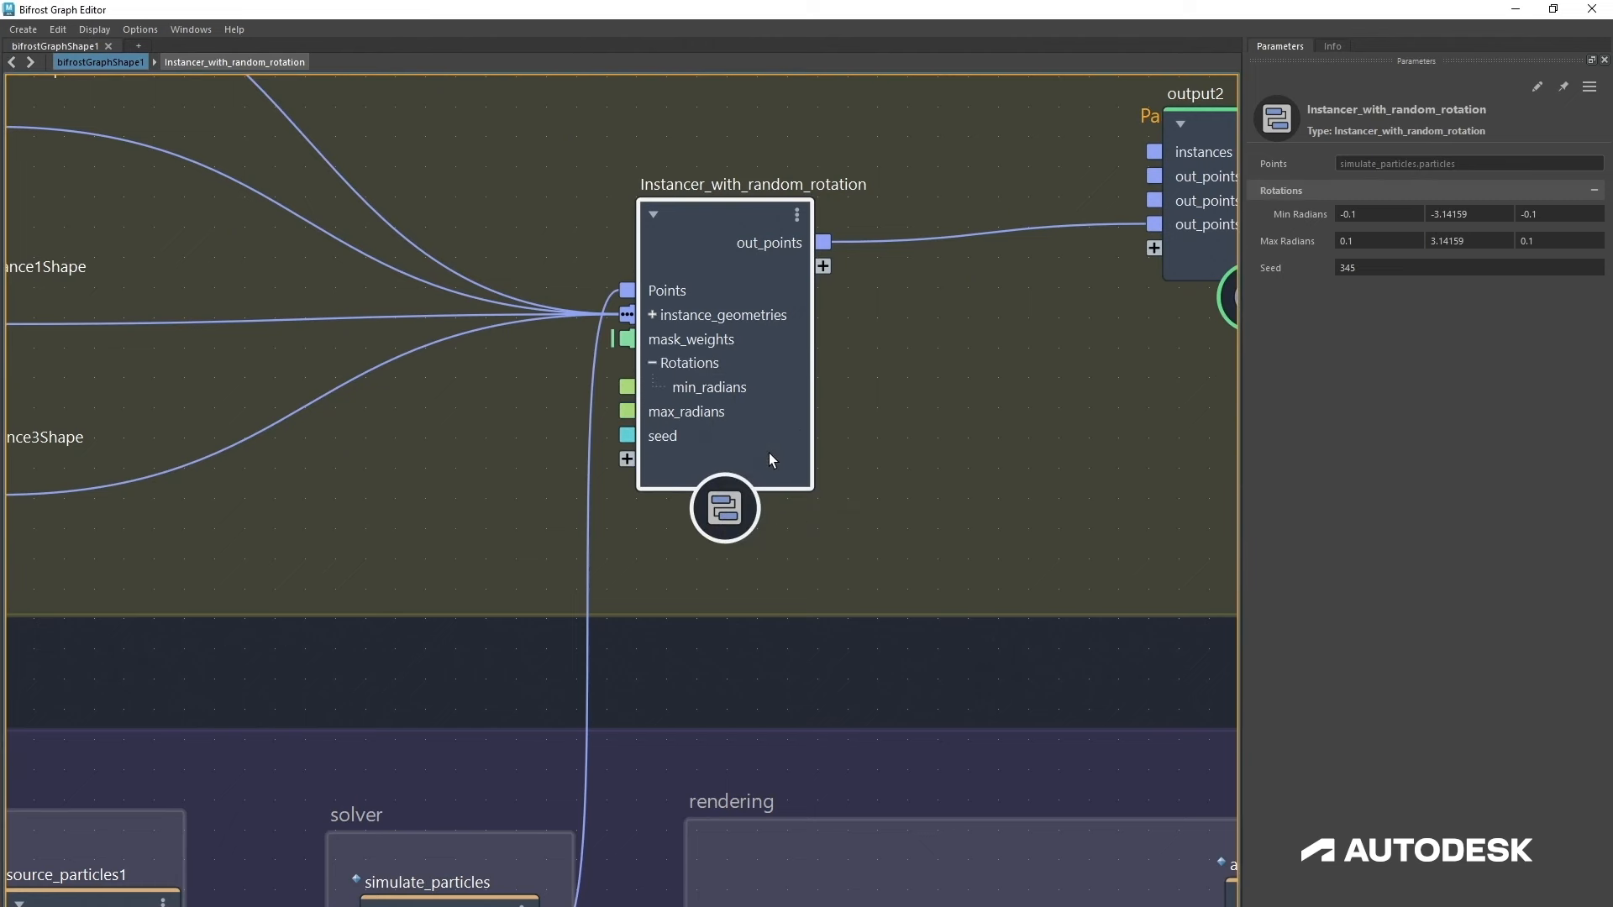
Step: Add the max_radians and seed ports to the Rotations group and collapse the group
right_click(719, 417)
mouse_move(840, 471)
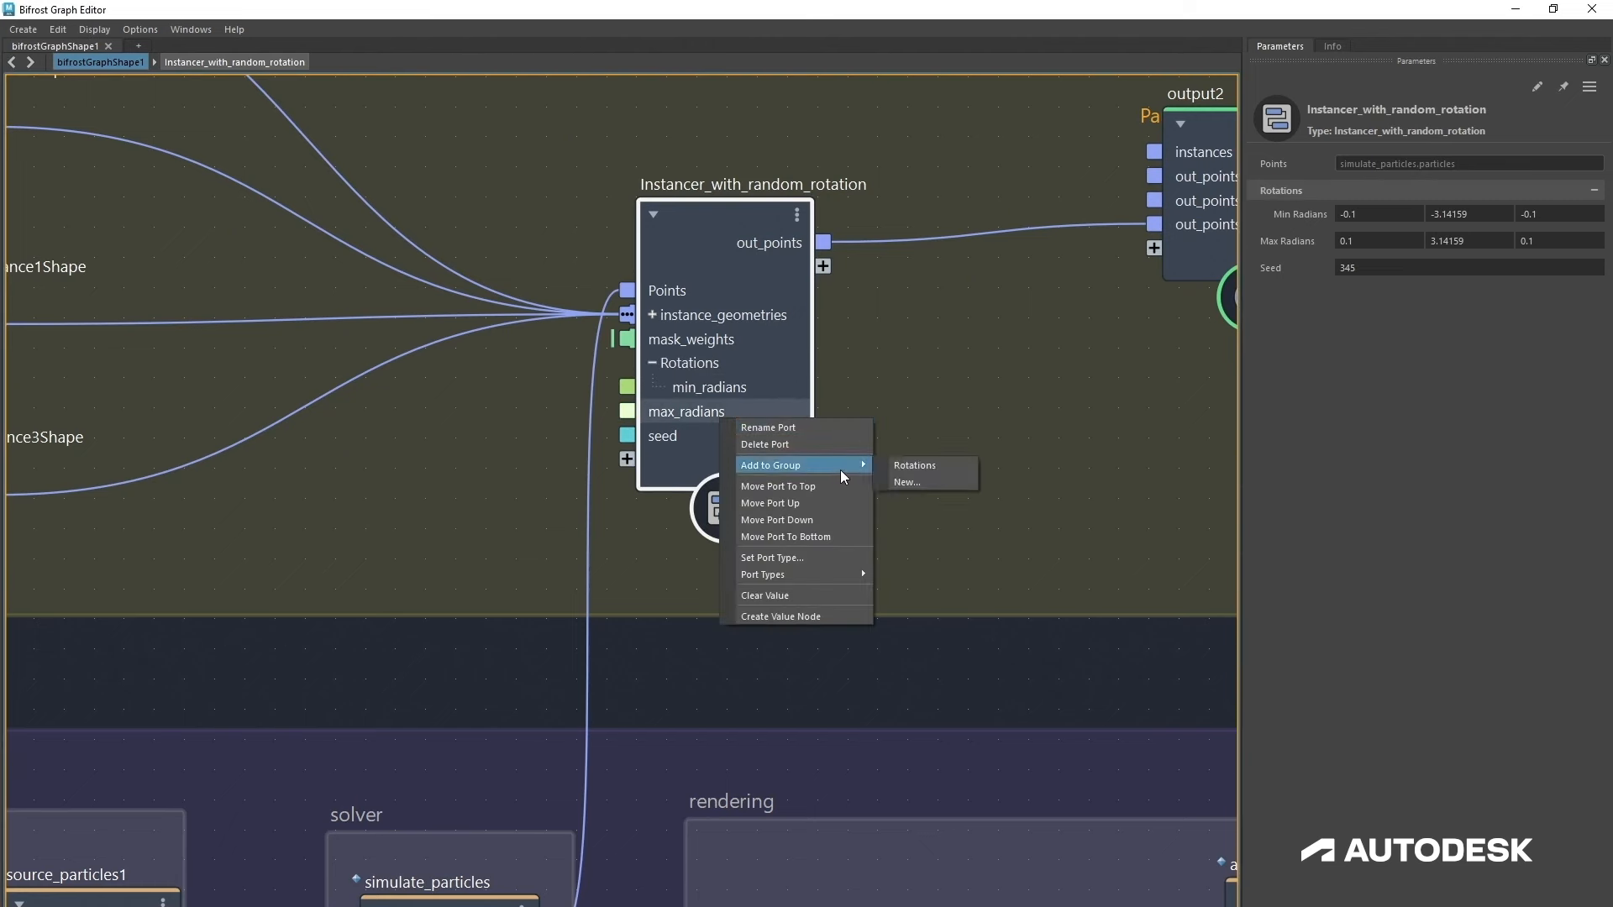
left_click(914, 465)
right_click(663, 436)
mouse_move(748, 474)
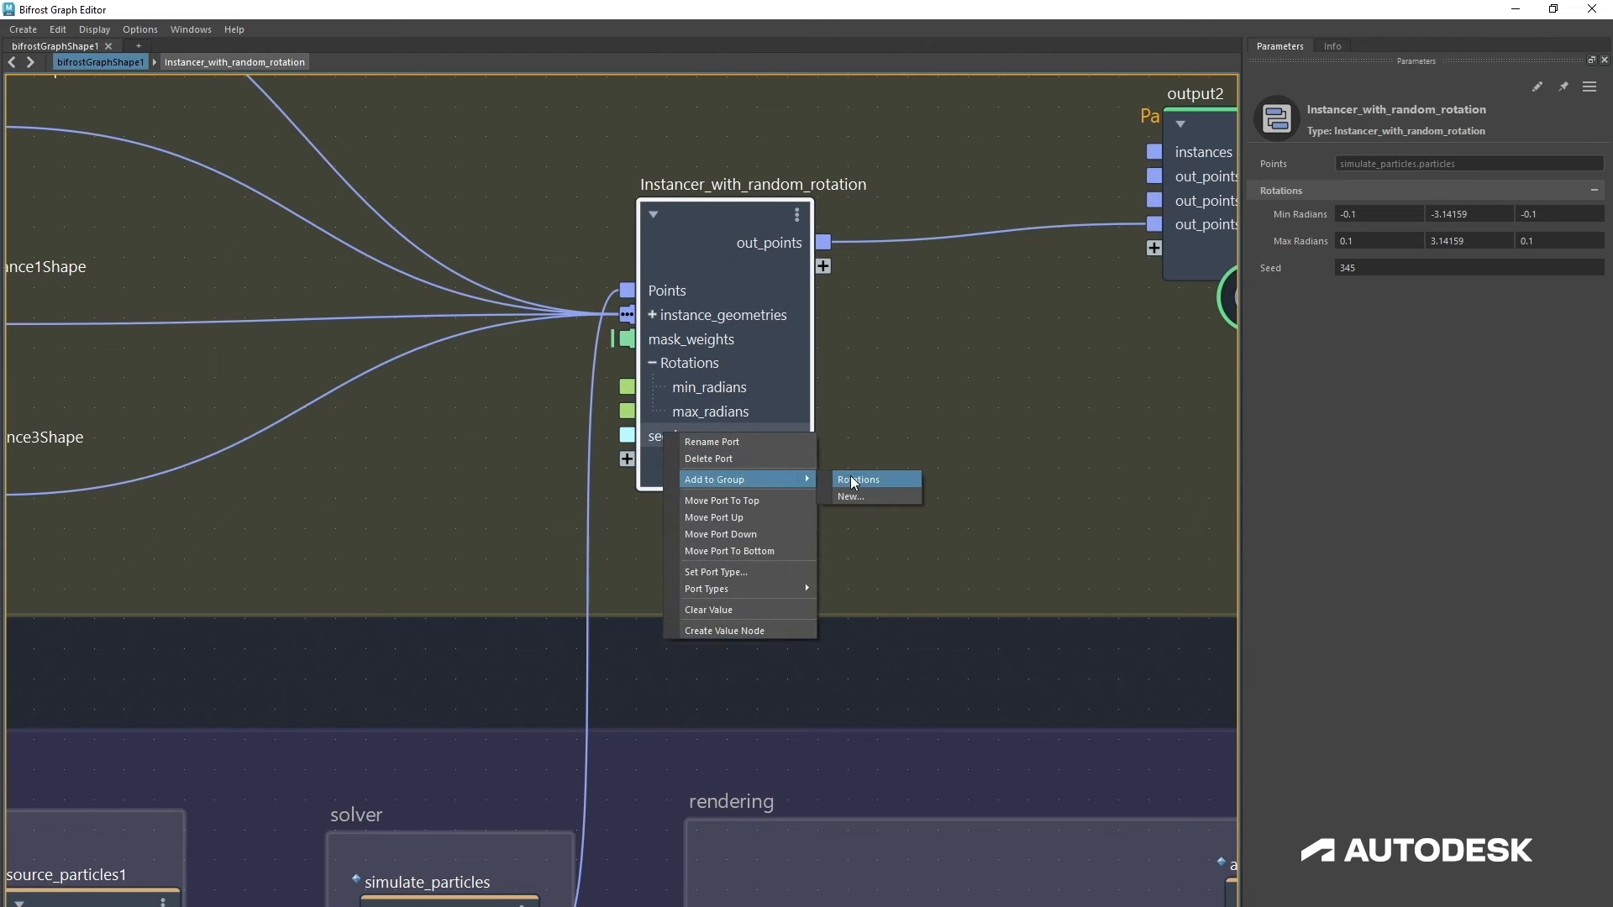
left_click(850, 476)
left_click(652, 362)
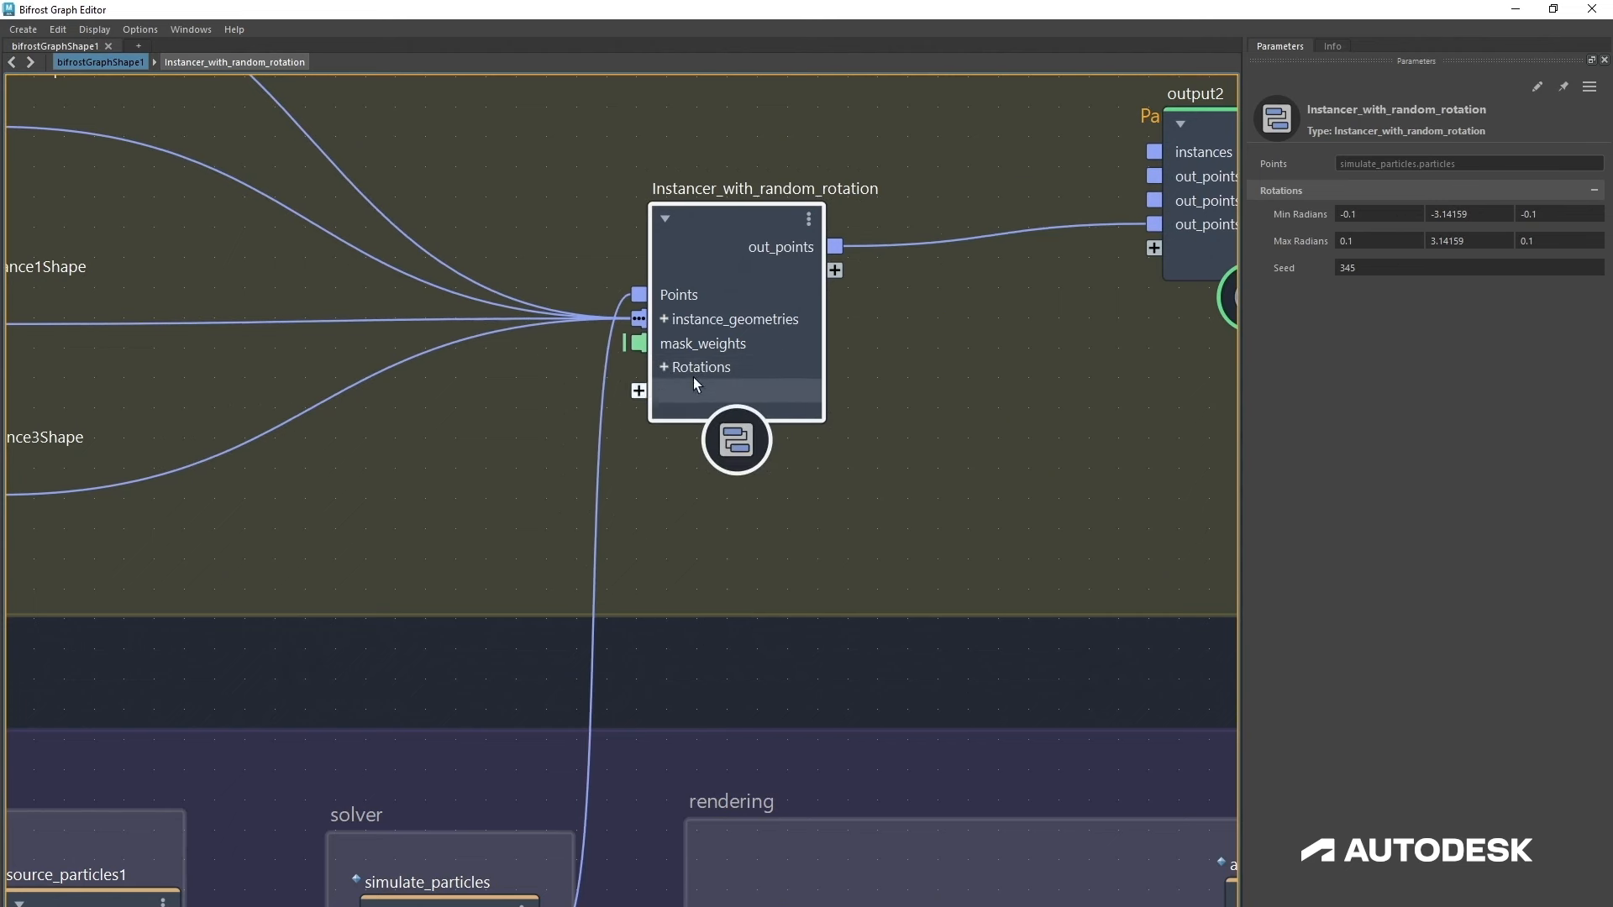
Step: Inside the compound, expose fractal_noise_field's magnitude, num_frequencies, frequency, ratio, frequency_ratio and time ports as compound inputs
left_click_drag(703, 358, 694, 360)
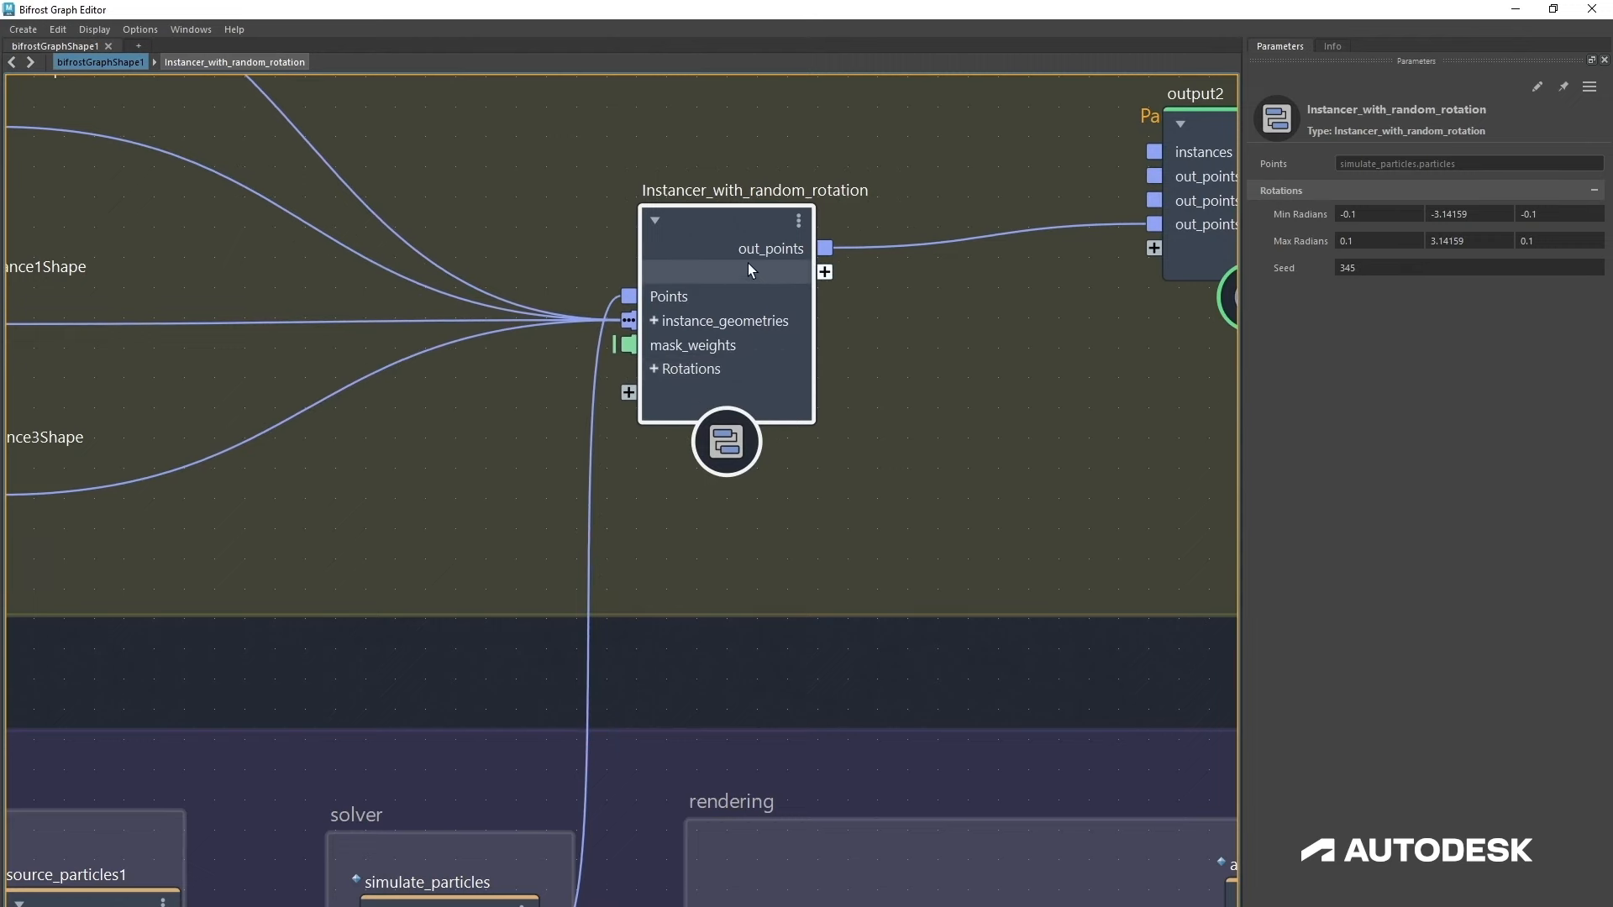
double_click(748, 263)
scroll(781, 166, "up", 5)
middle_click_drag(770, 165, 758, 599)
scroll(688, 491, "down", 4)
left_click(602, 625)
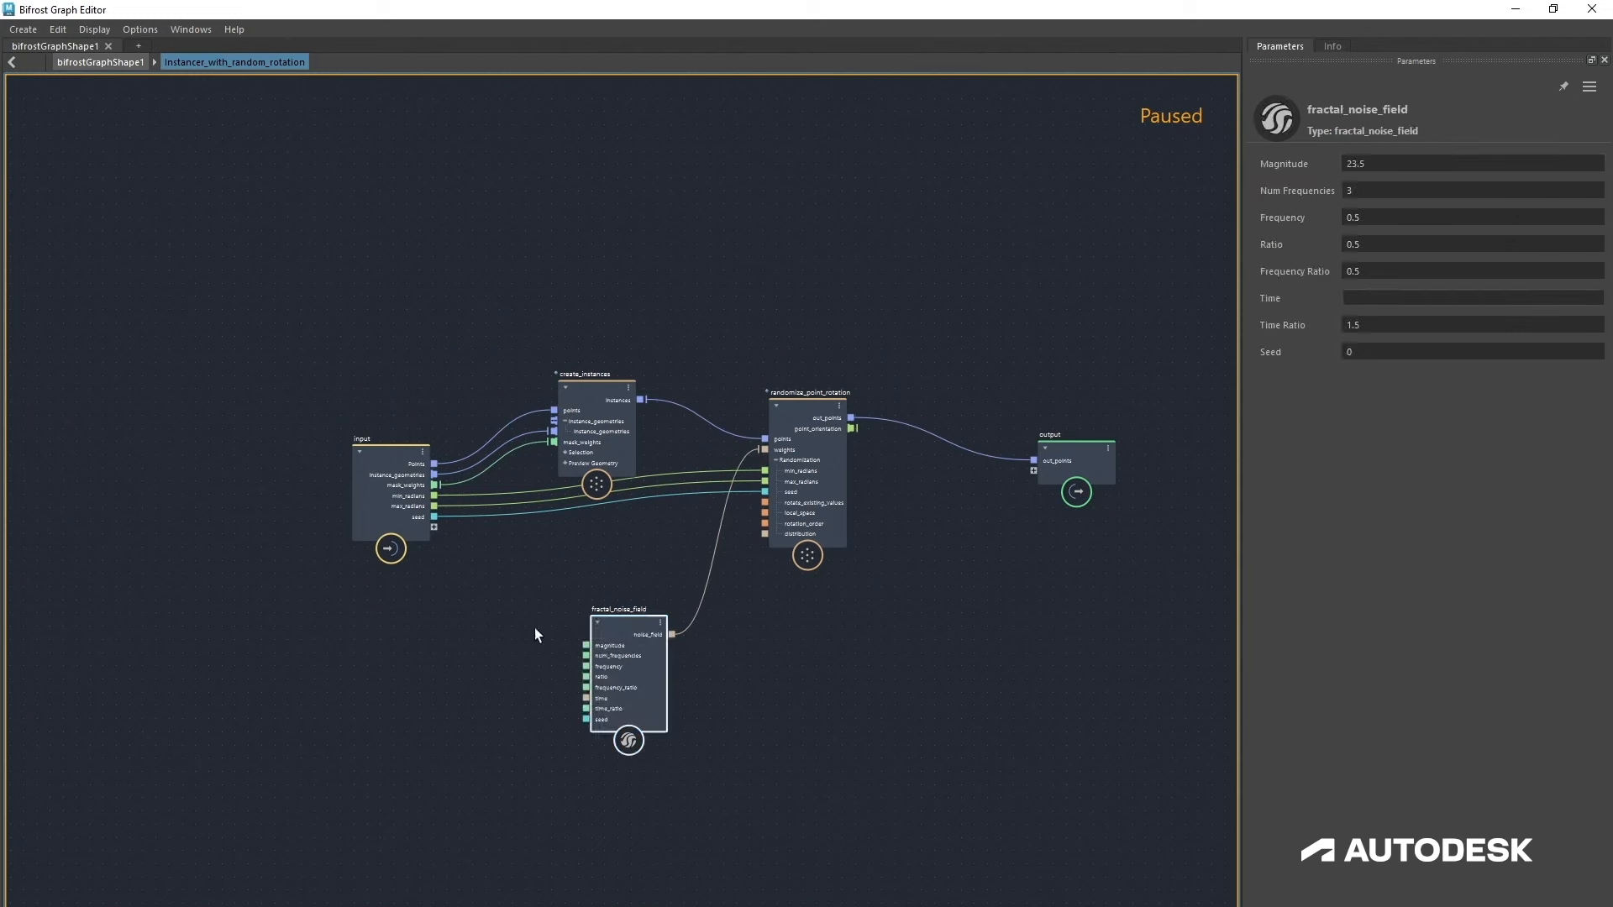
left_click_drag(373, 486, 370, 579)
scroll(542, 669, "up", 3)
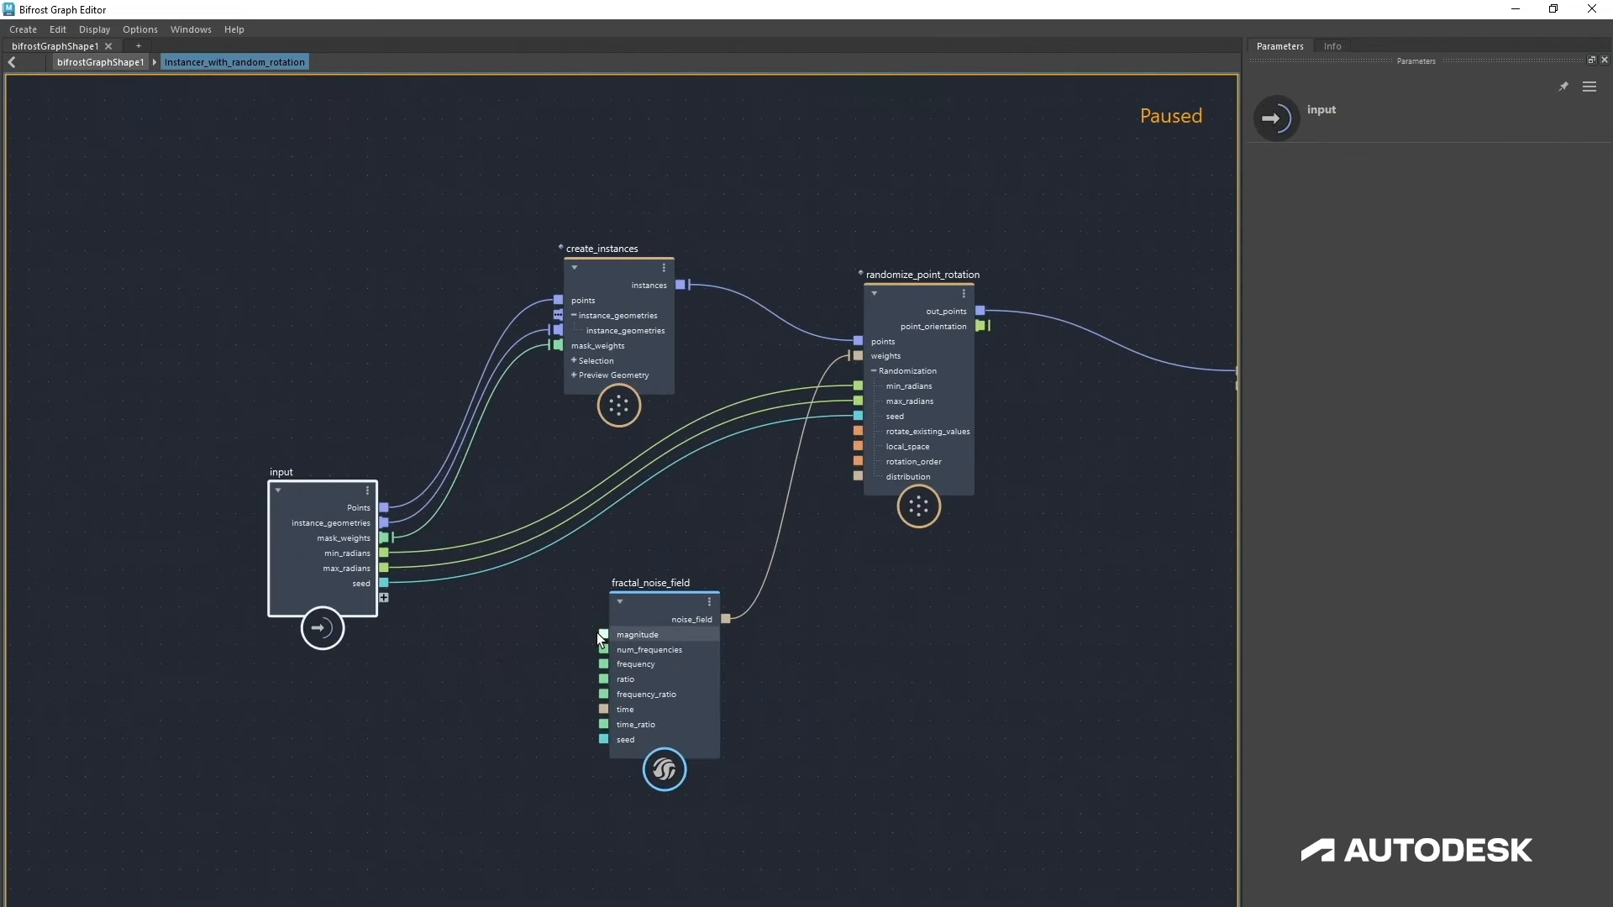
left_click_drag(603, 634, 385, 598)
left_click_drag(604, 649, 384, 612)
left_click_drag(603, 664, 385, 627)
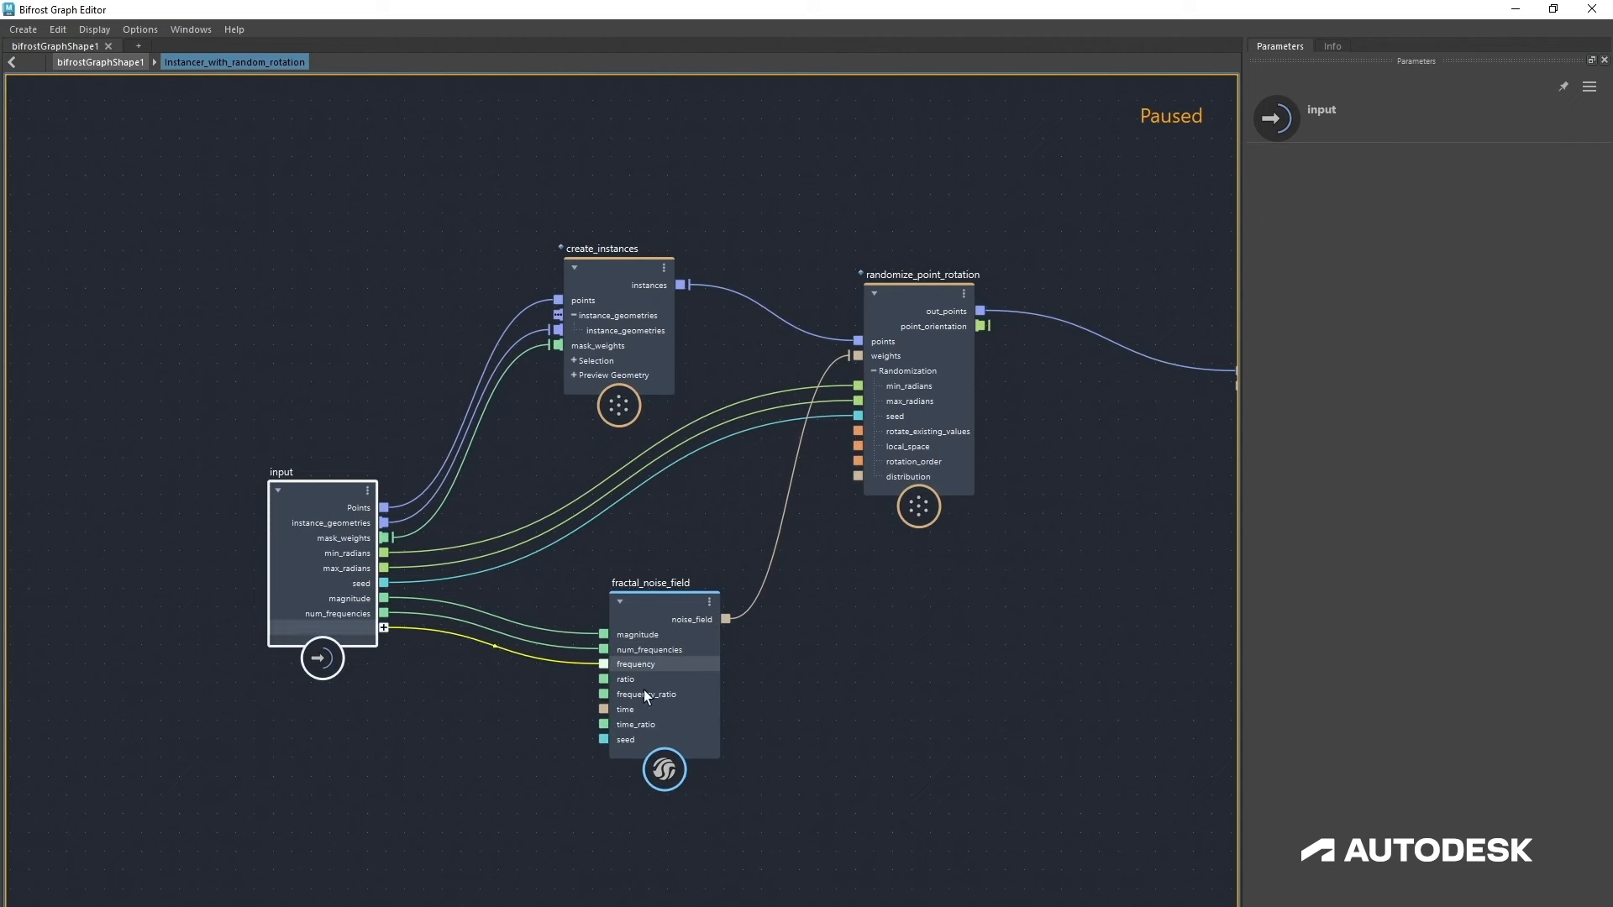
left_click_drag(603, 679, 384, 643)
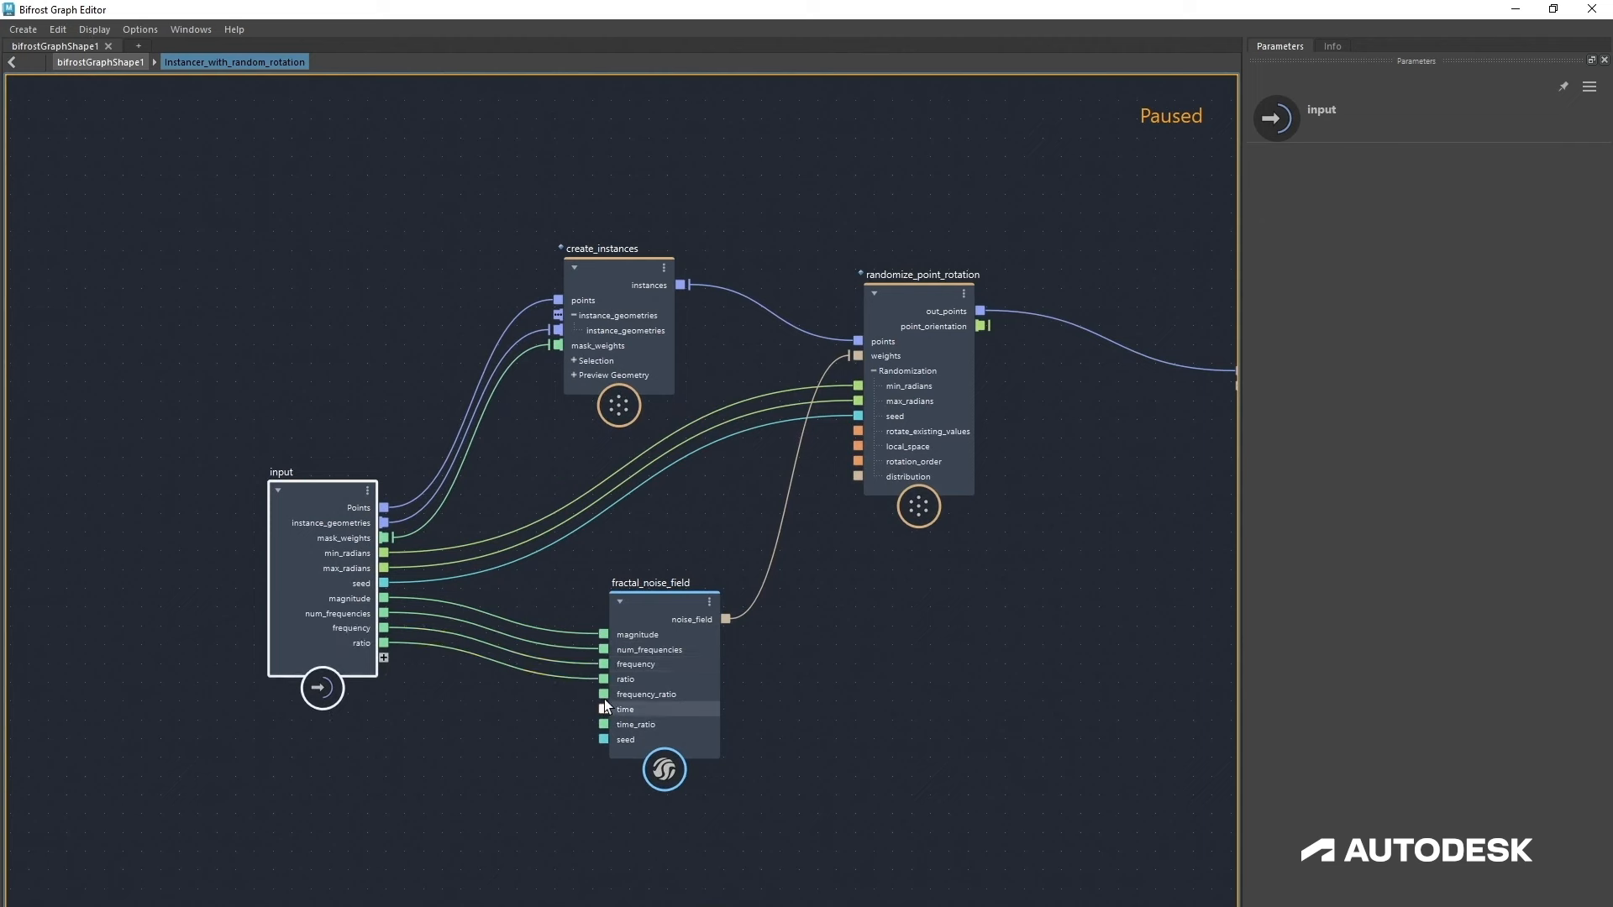
left_click_drag(604, 694, 384, 658)
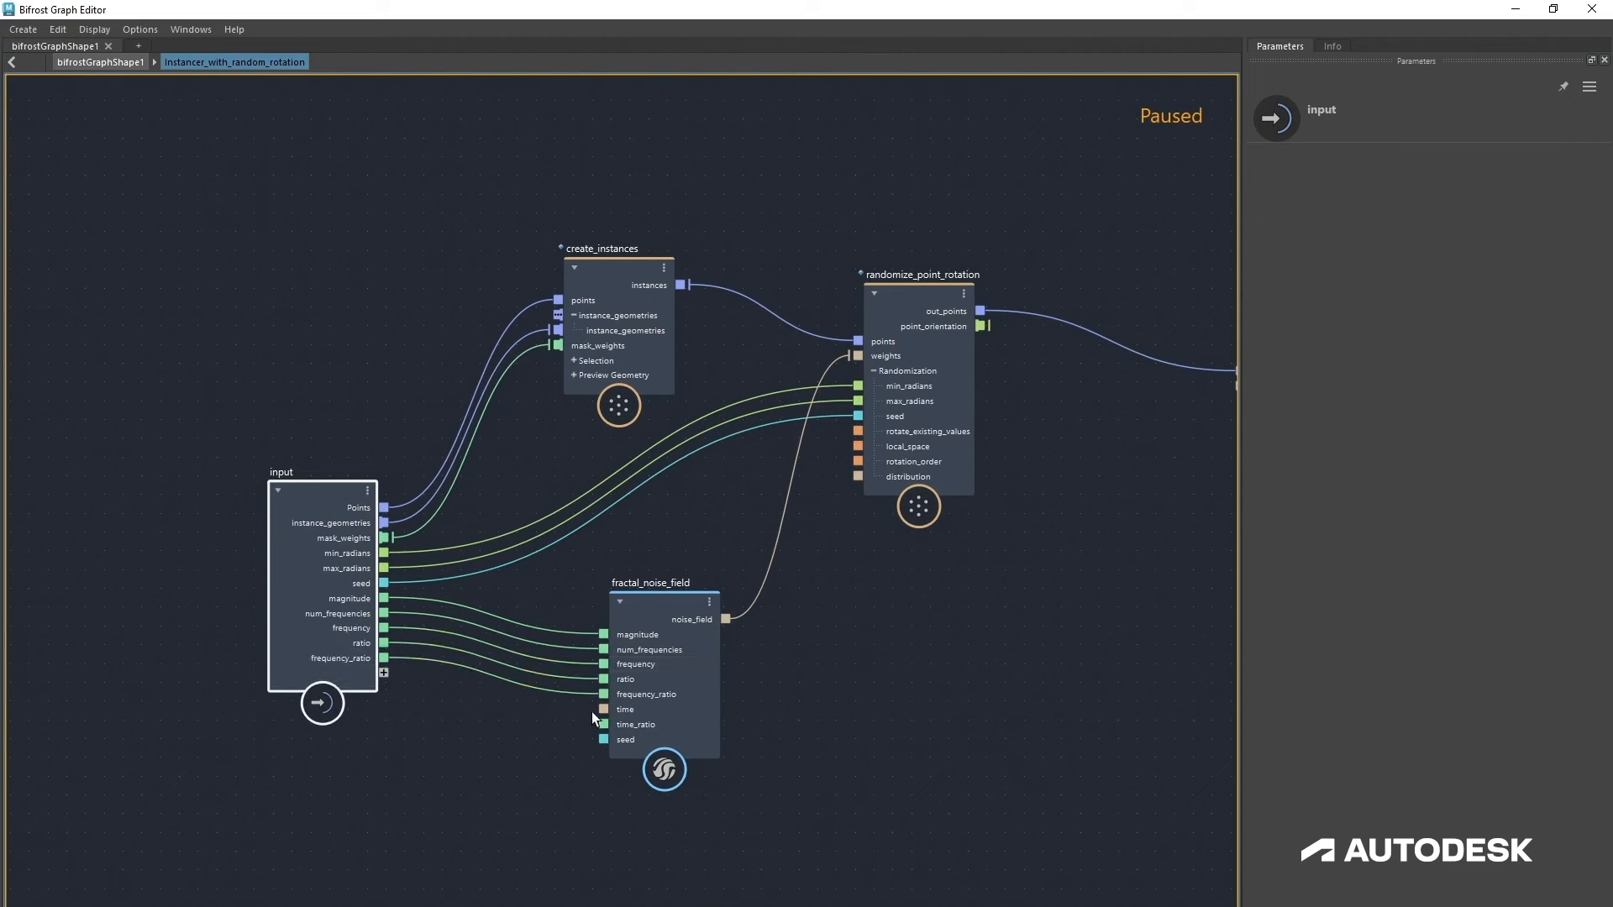
left_click_drag(601, 709, 384, 673)
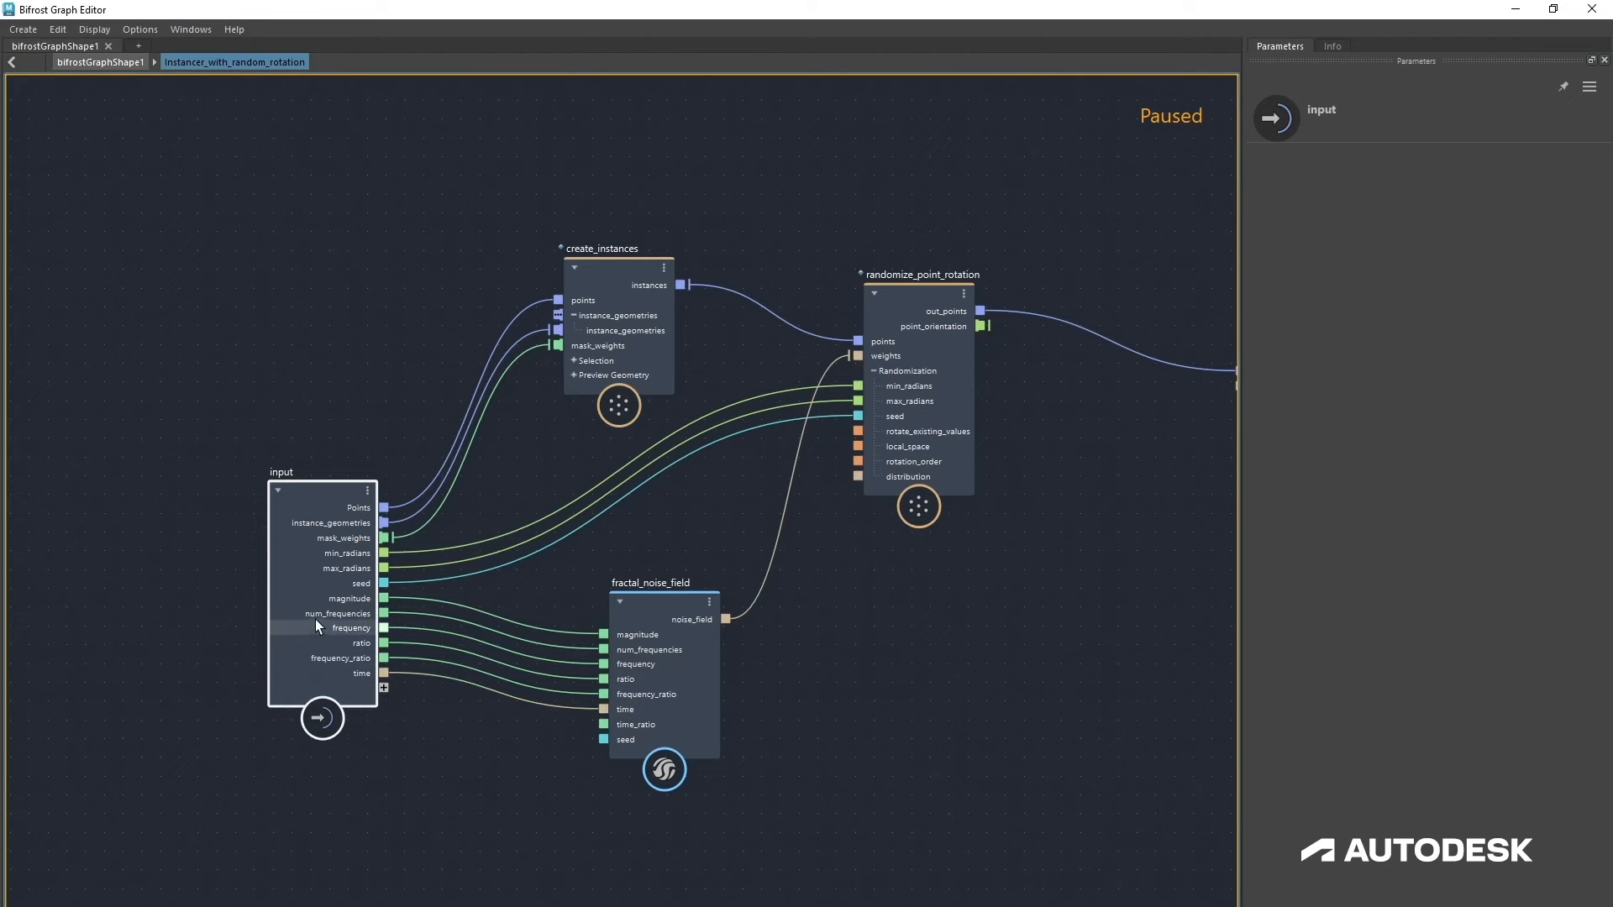
left_click(109, 62)
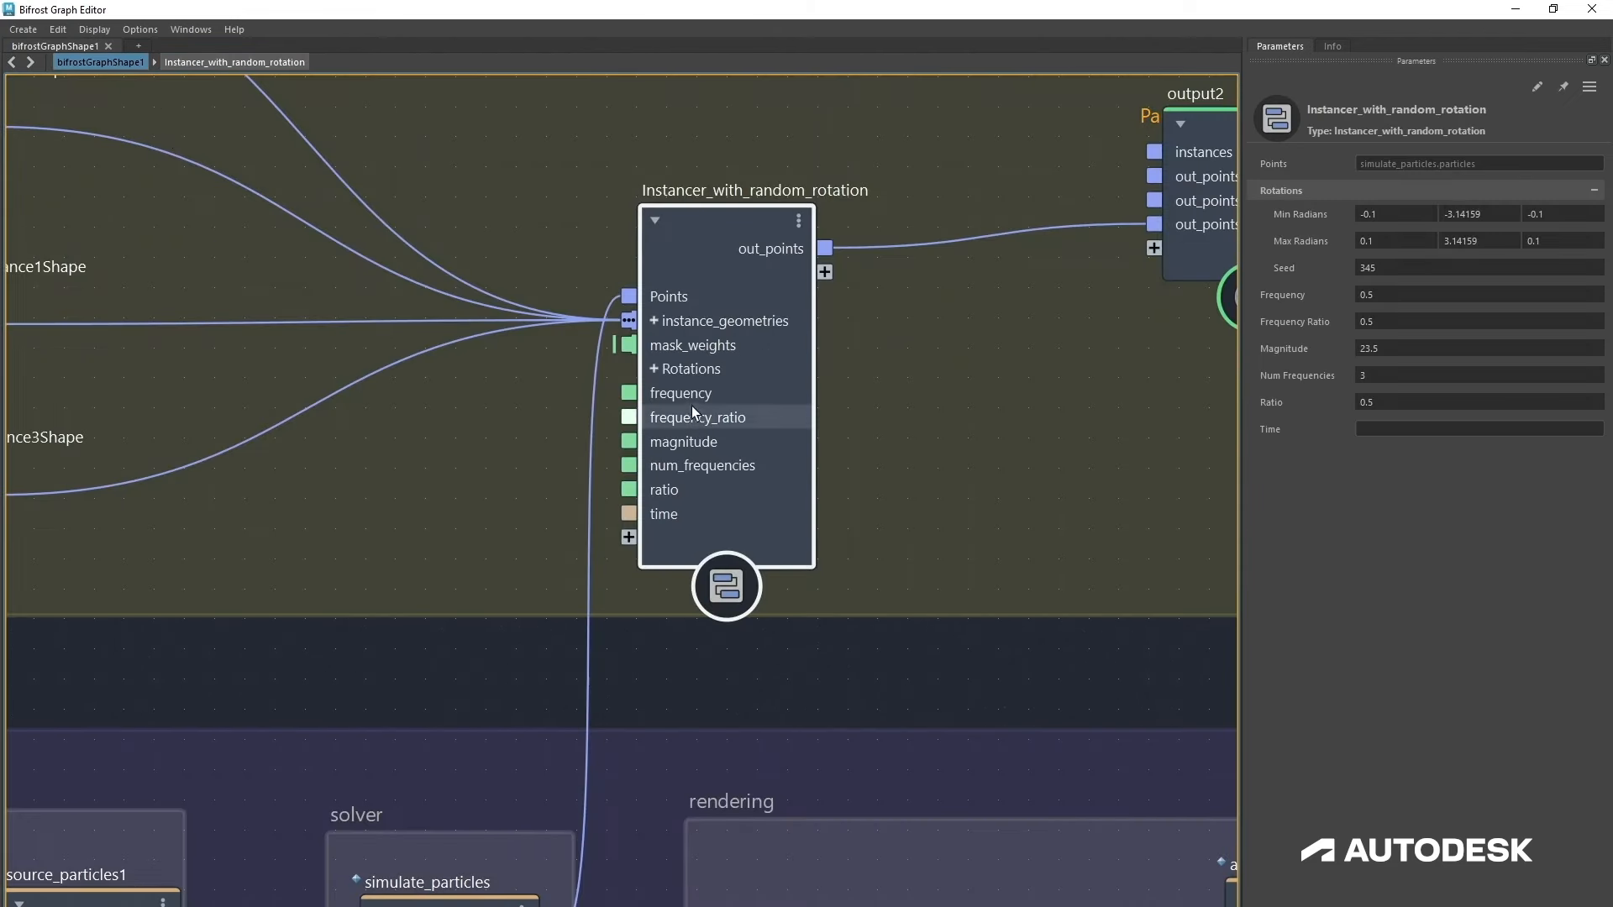
Step: Put the compound's frequency port into a new port group named Fractal
right_click(713, 392)
mouse_move(793, 438)
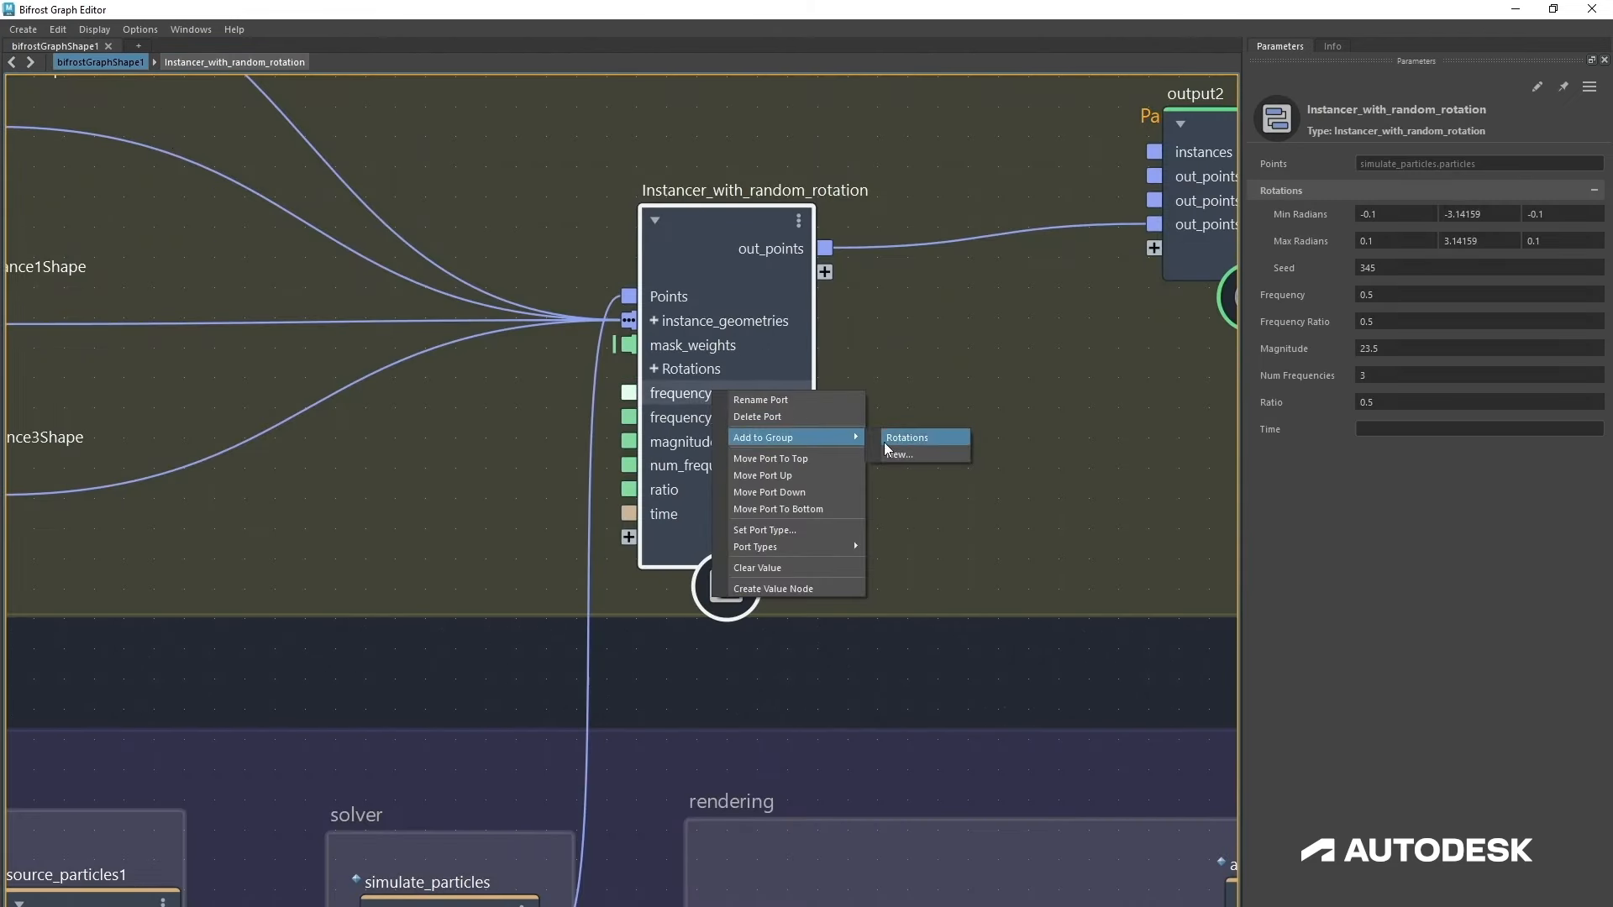
left_click(901, 453)
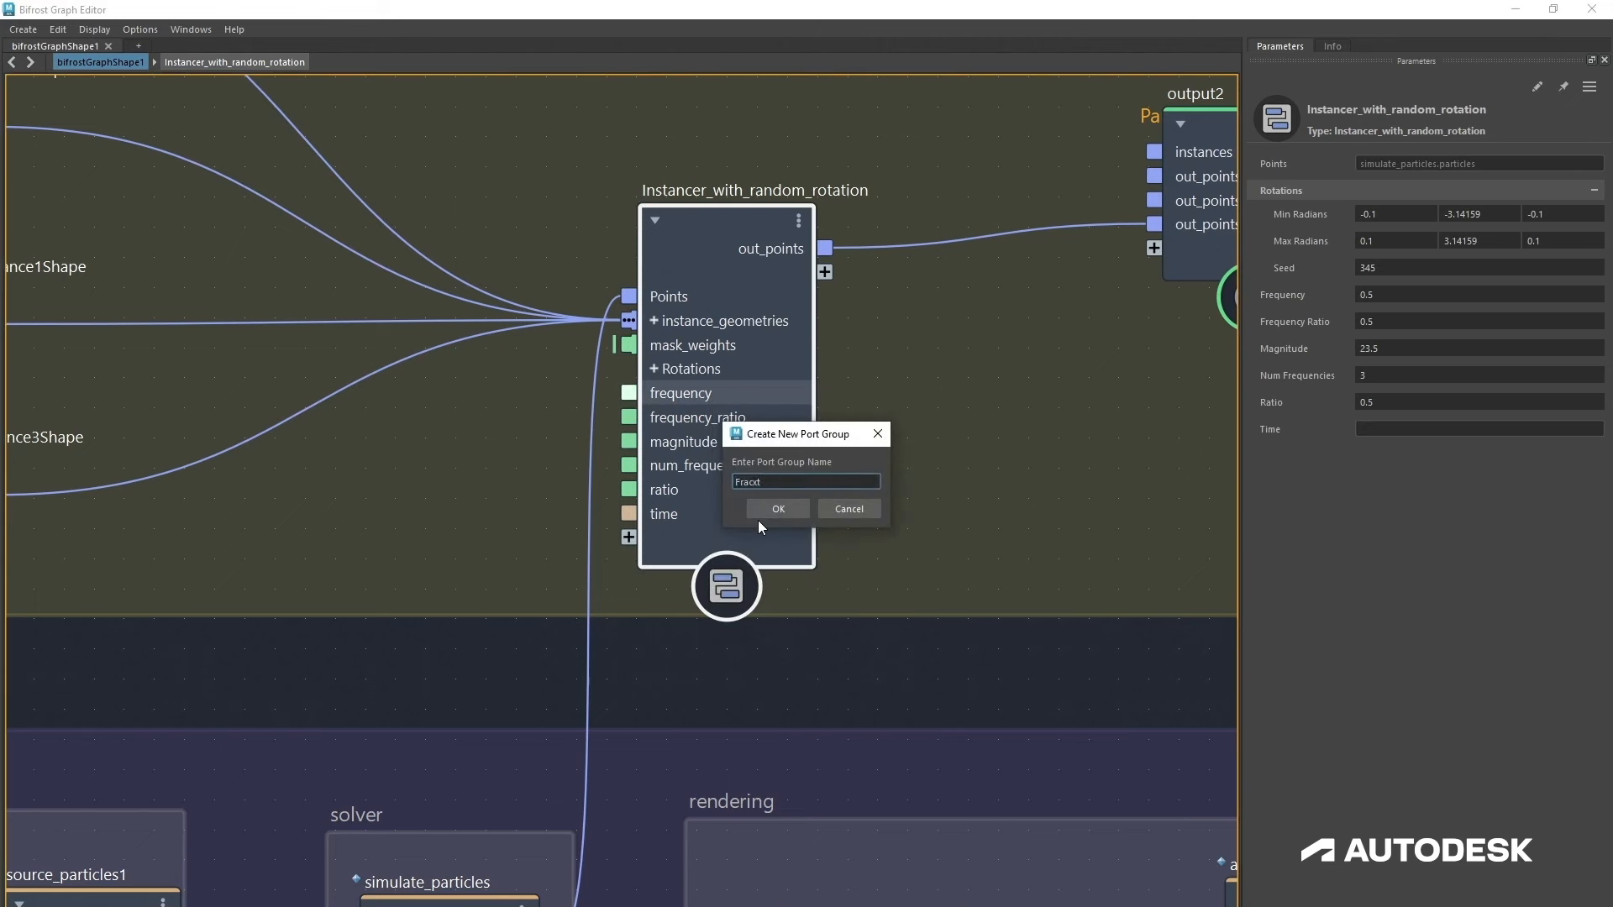
type("Fractal")
key("Return")
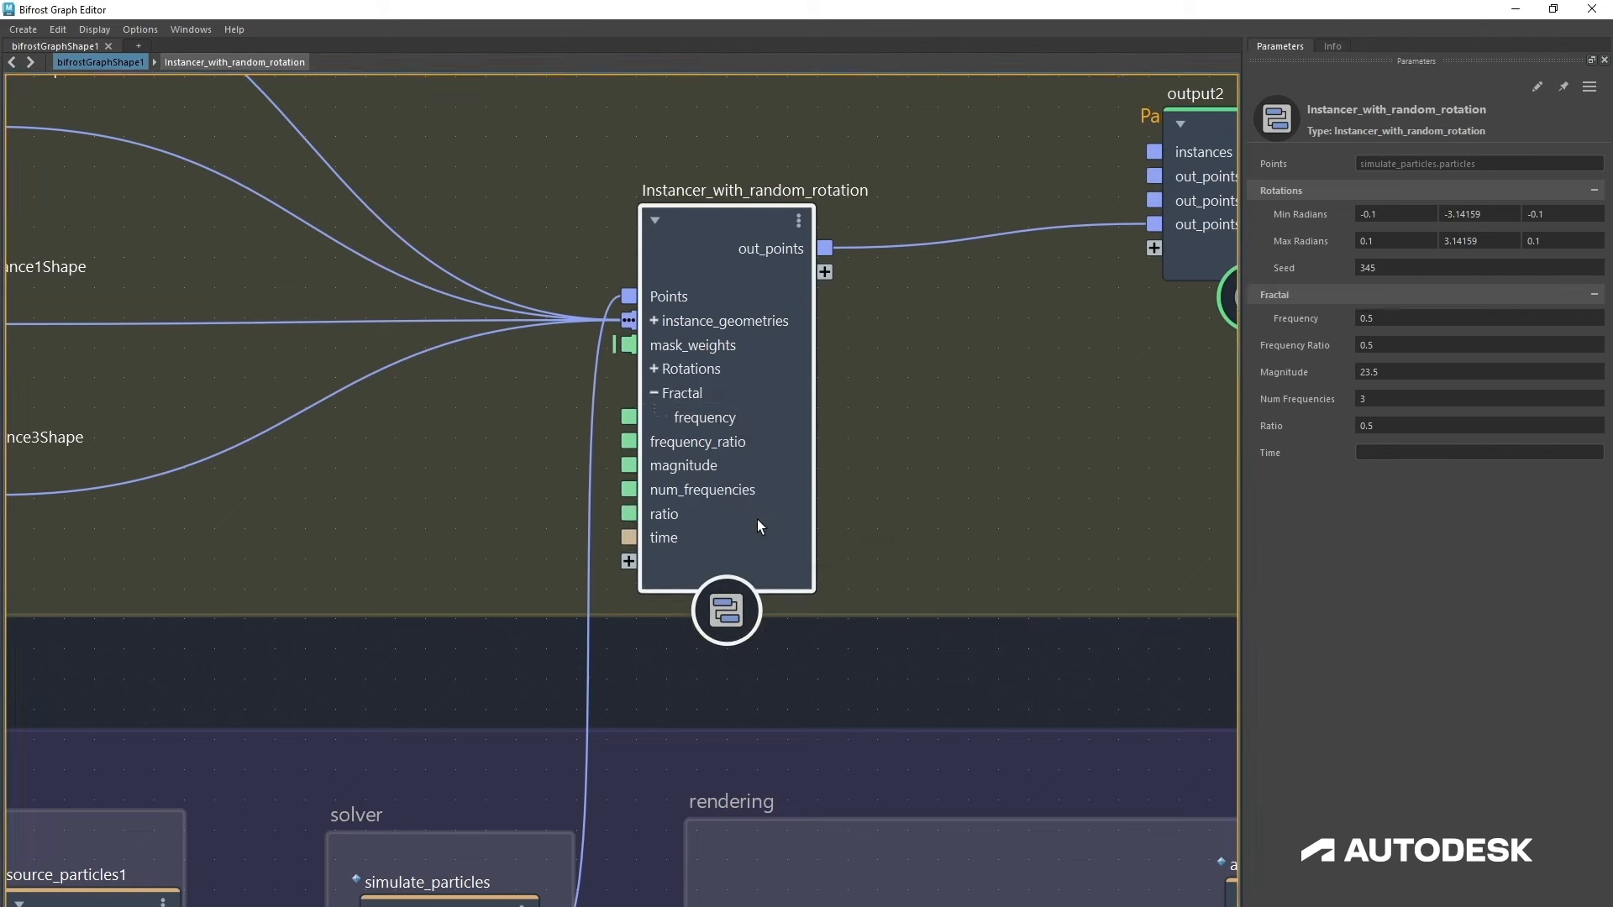
Step: Add frequency_ratio, magnitude, num_frequencies, ratio and time to the Fractal group and collapse it
right_click(677, 437)
mouse_move(780, 487)
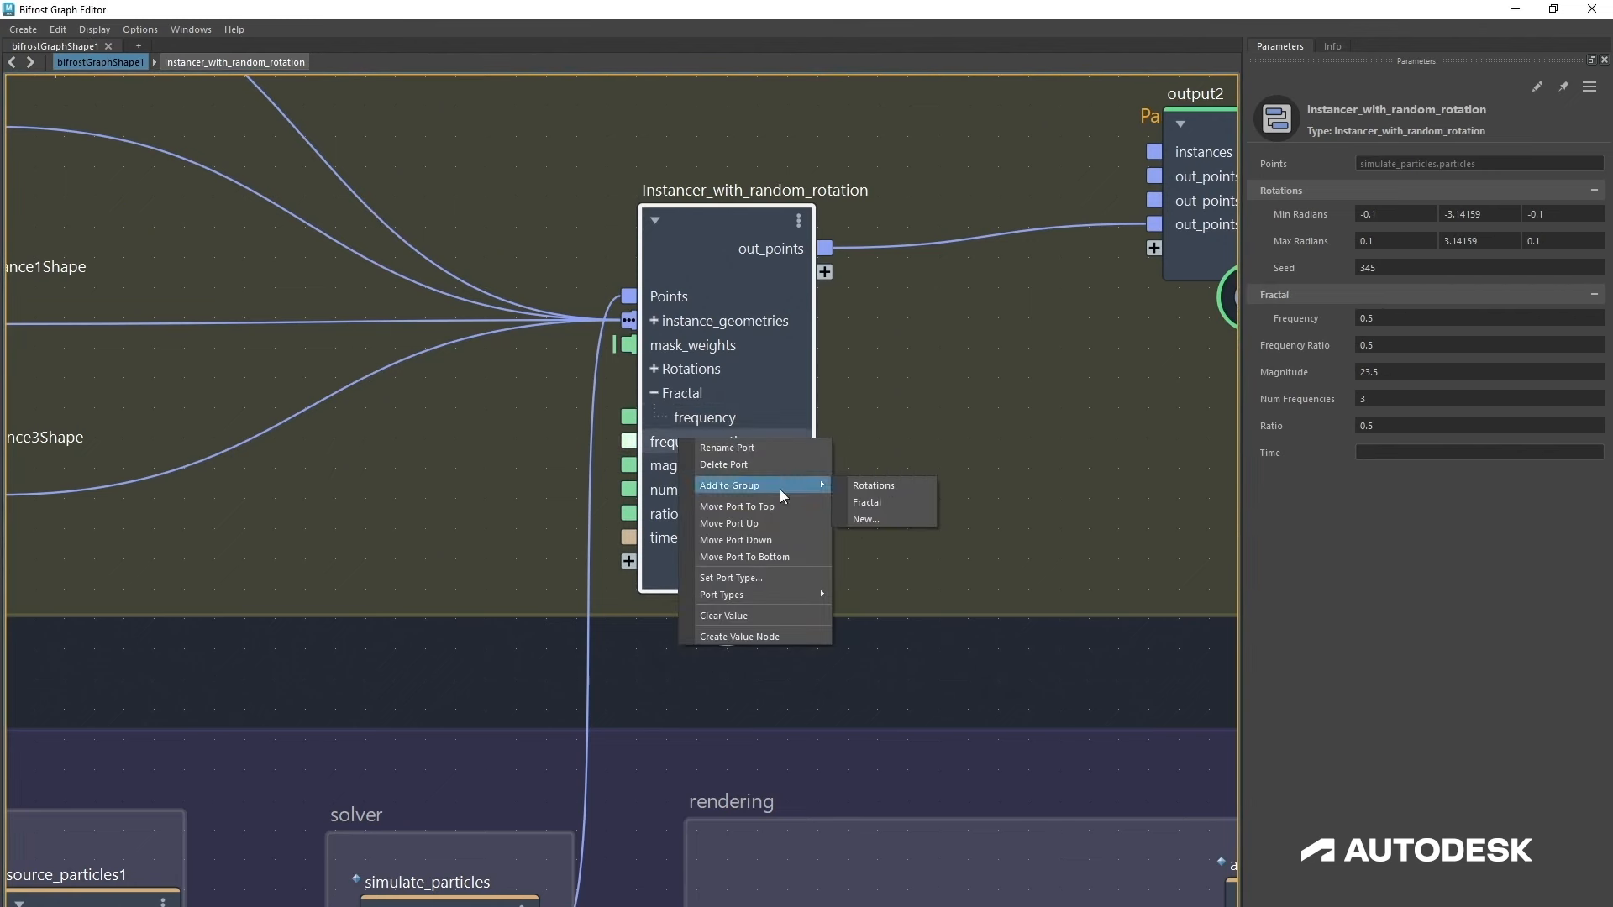
left_click(877, 503)
right_click(731, 471)
mouse_move(828, 513)
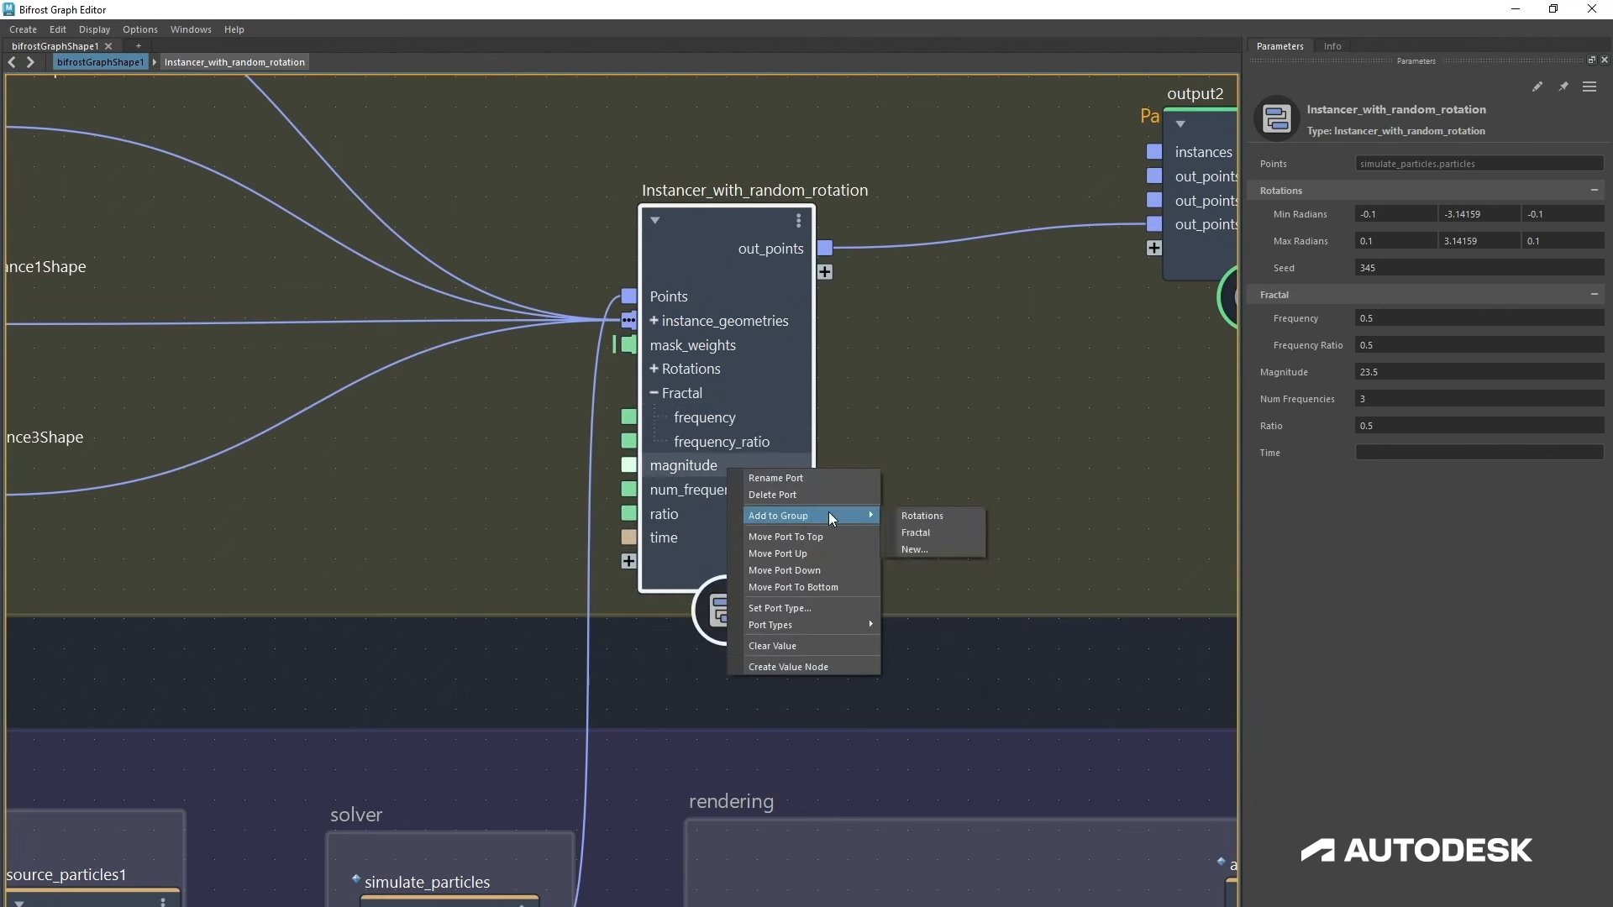
left_click(930, 534)
right_click(680, 486)
mouse_move(786, 530)
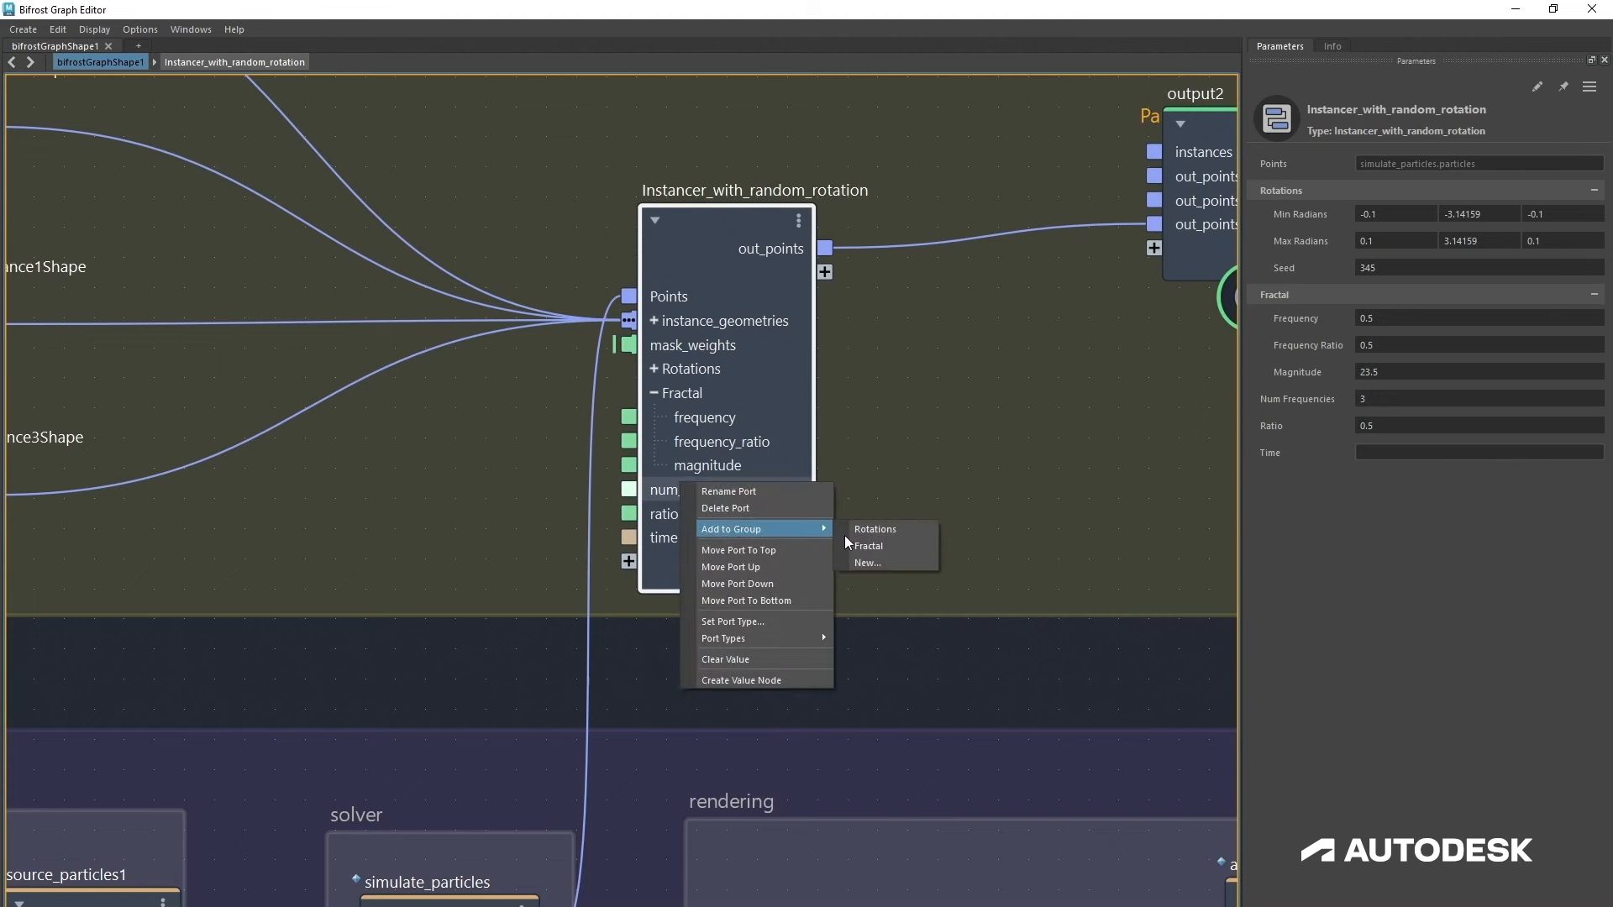
left_click(879, 541)
right_click(707, 518)
mouse_move(831, 568)
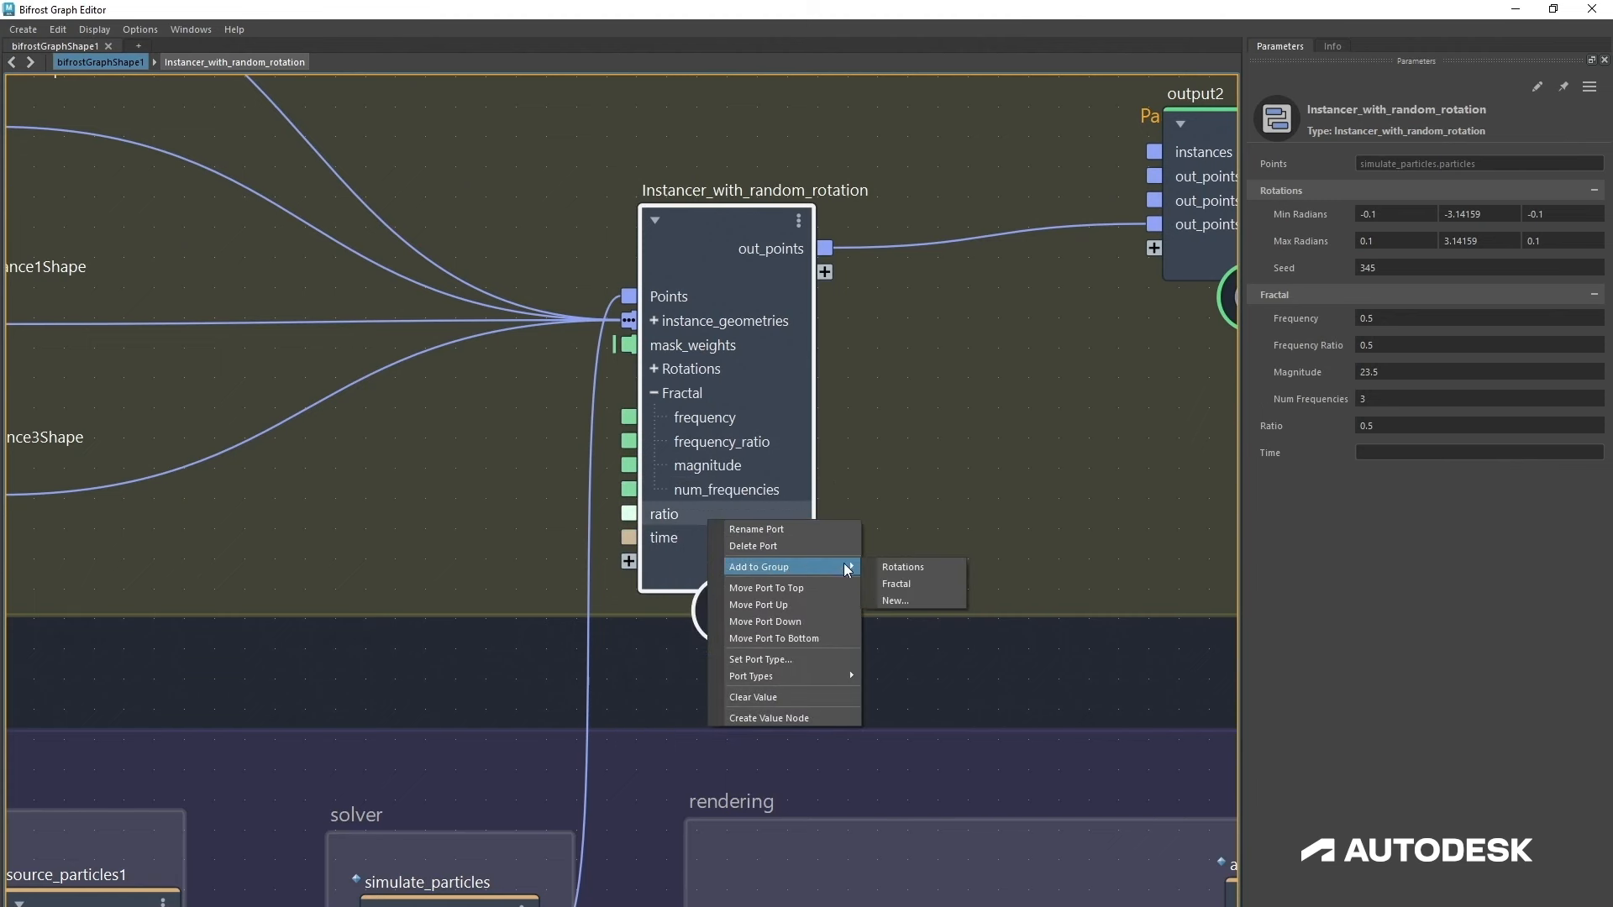
left_click(898, 591)
right_click(714, 538)
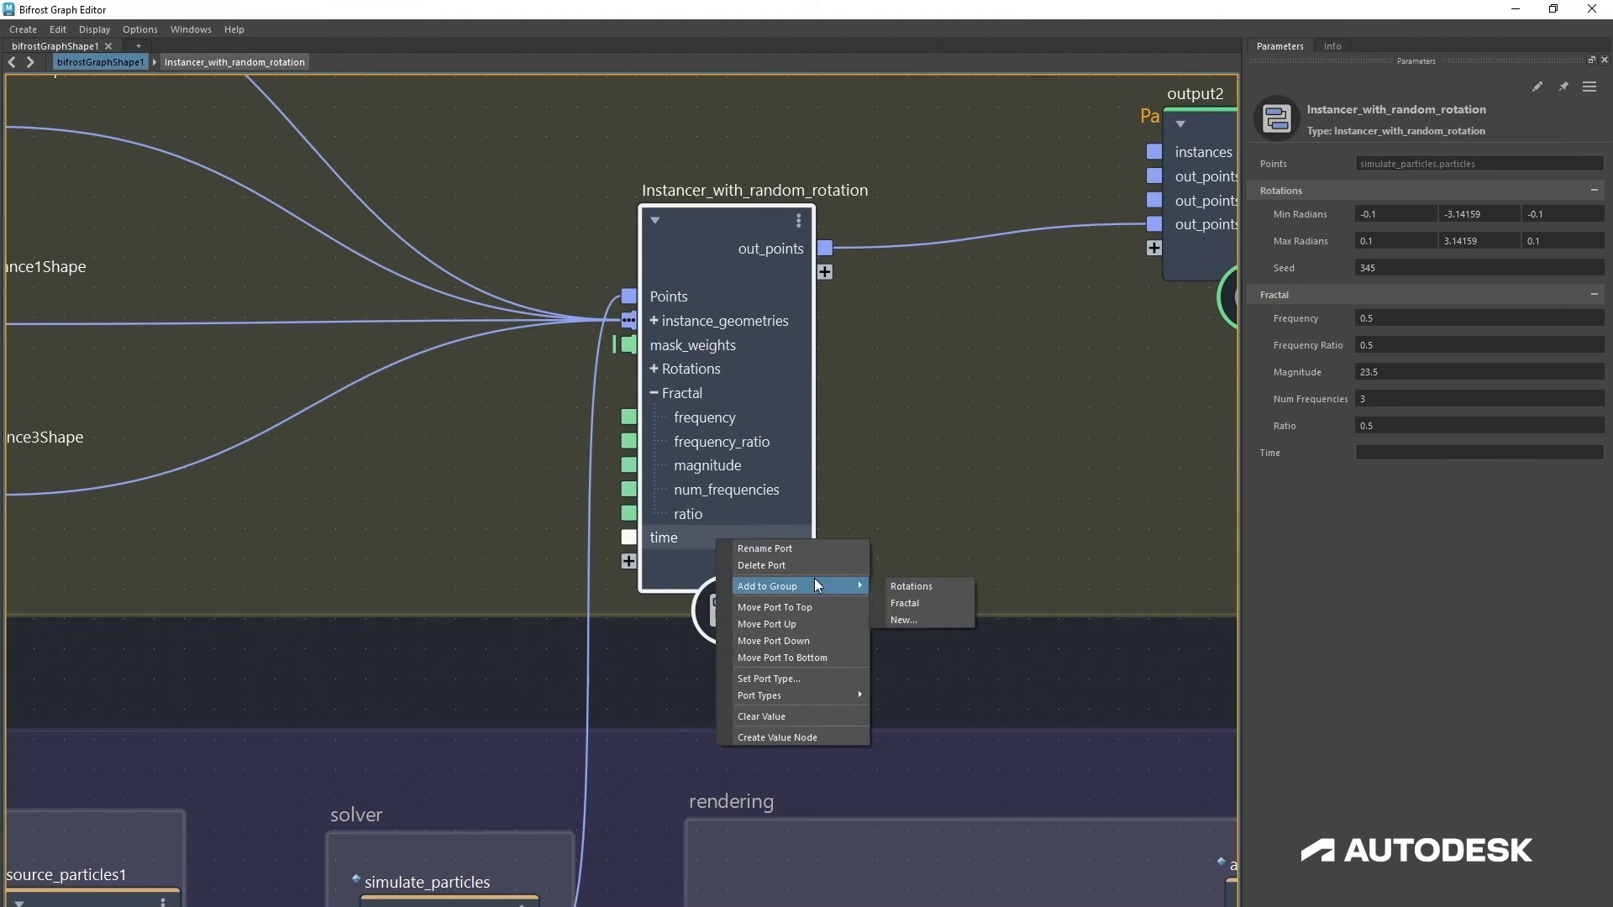
left_click(914, 601)
left_click(654, 392)
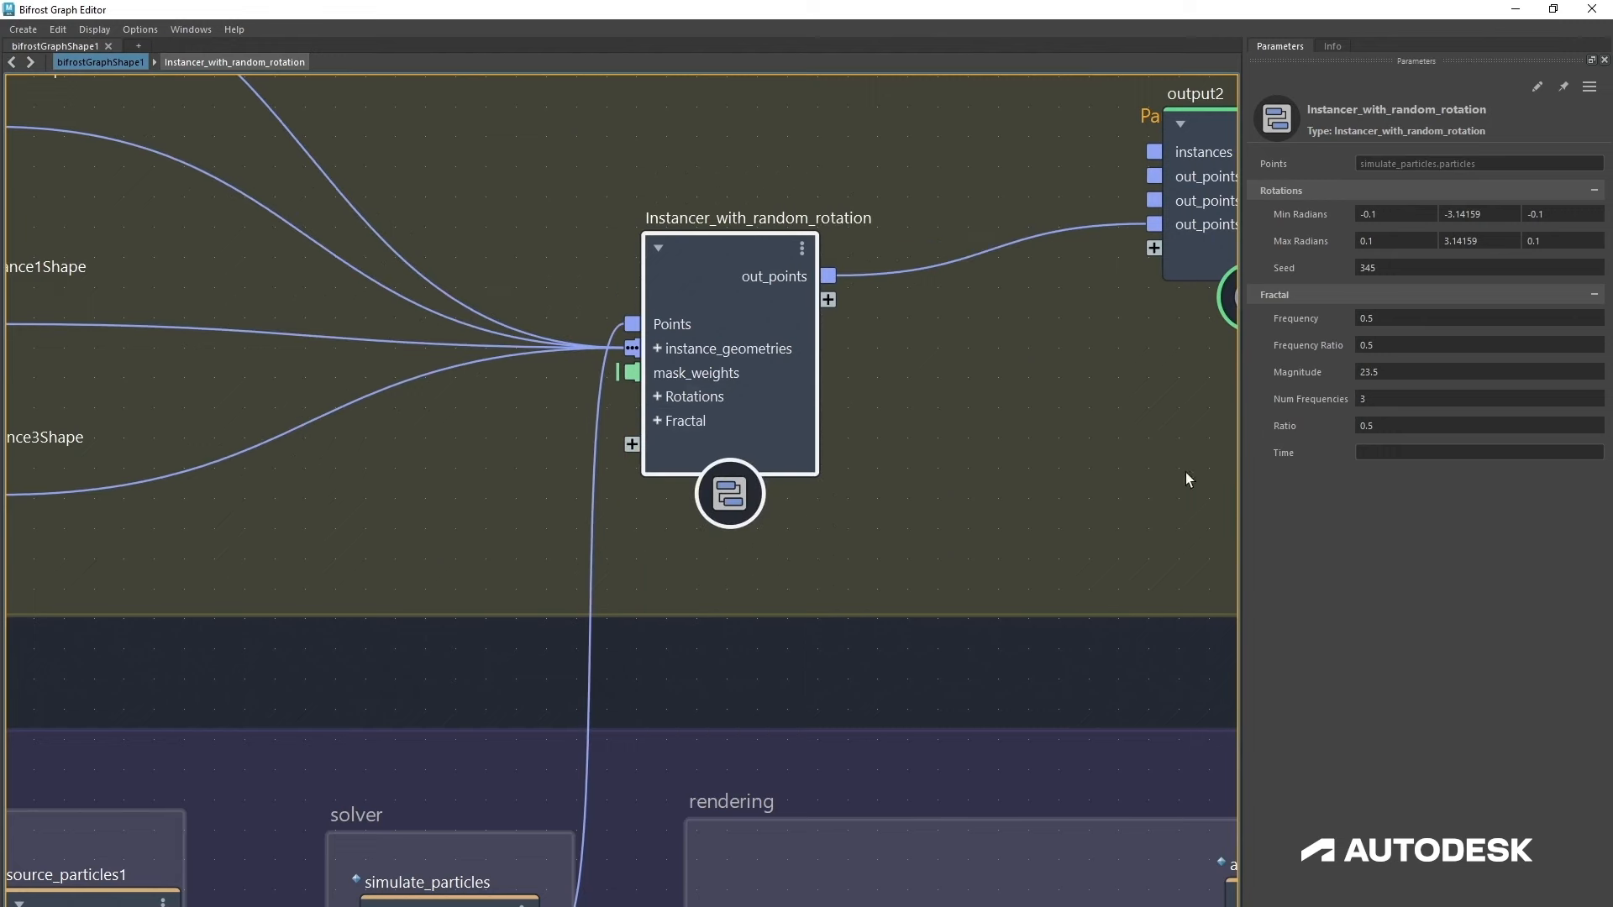
Step: Publish the compound under the name MG_Instancer_with_random_rotation
scroll(856, 452, "down", 5)
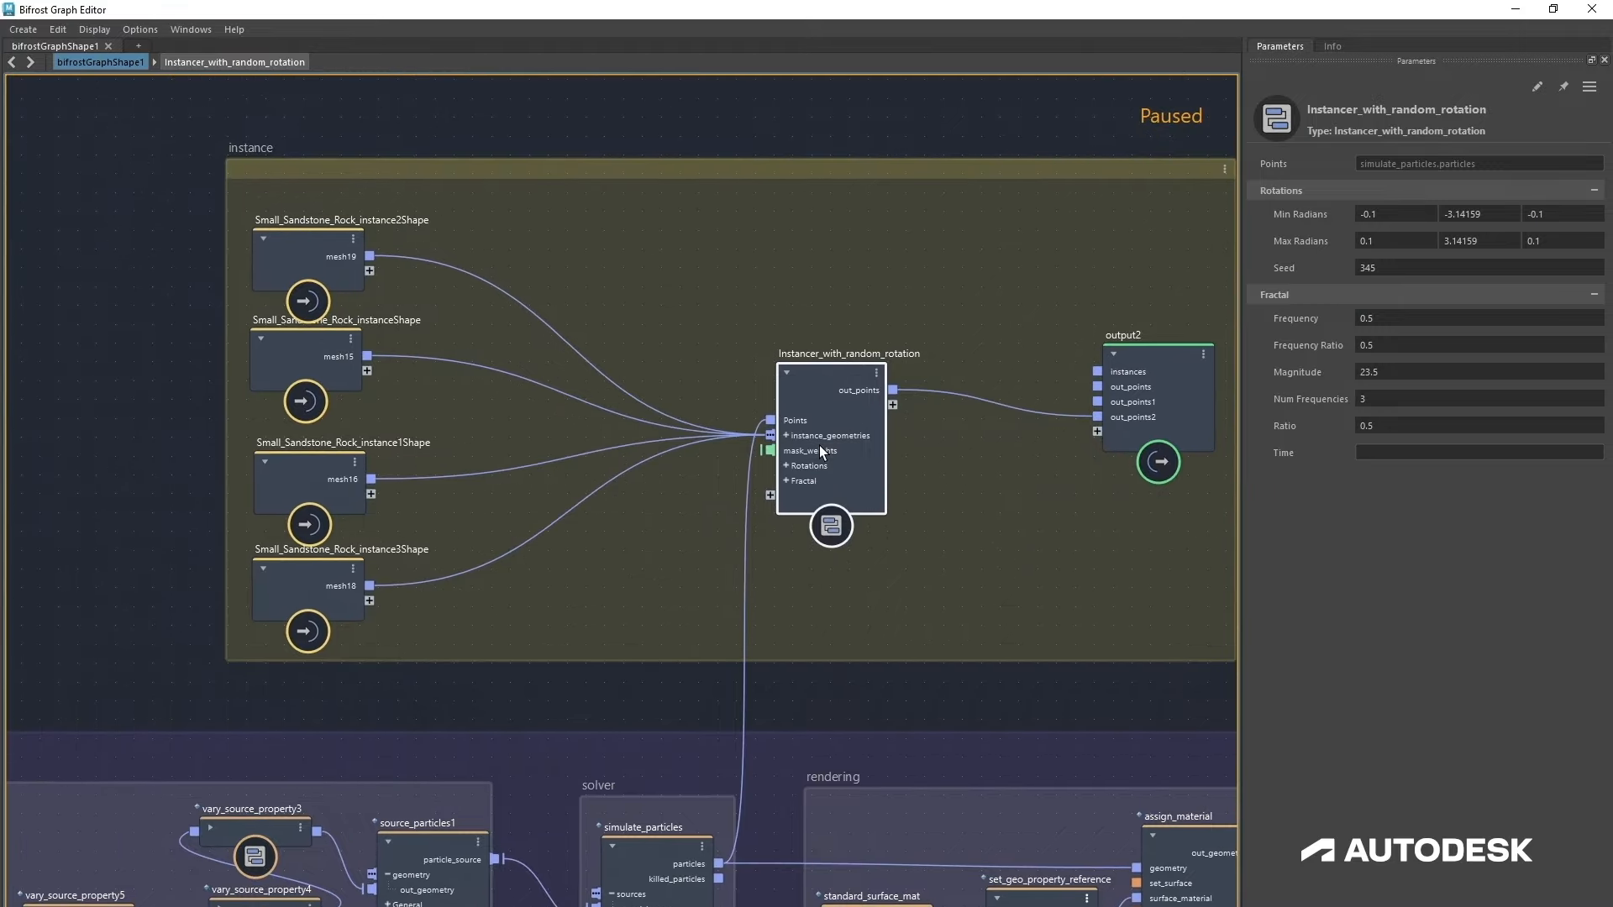
scroll(819, 445, "up", 3)
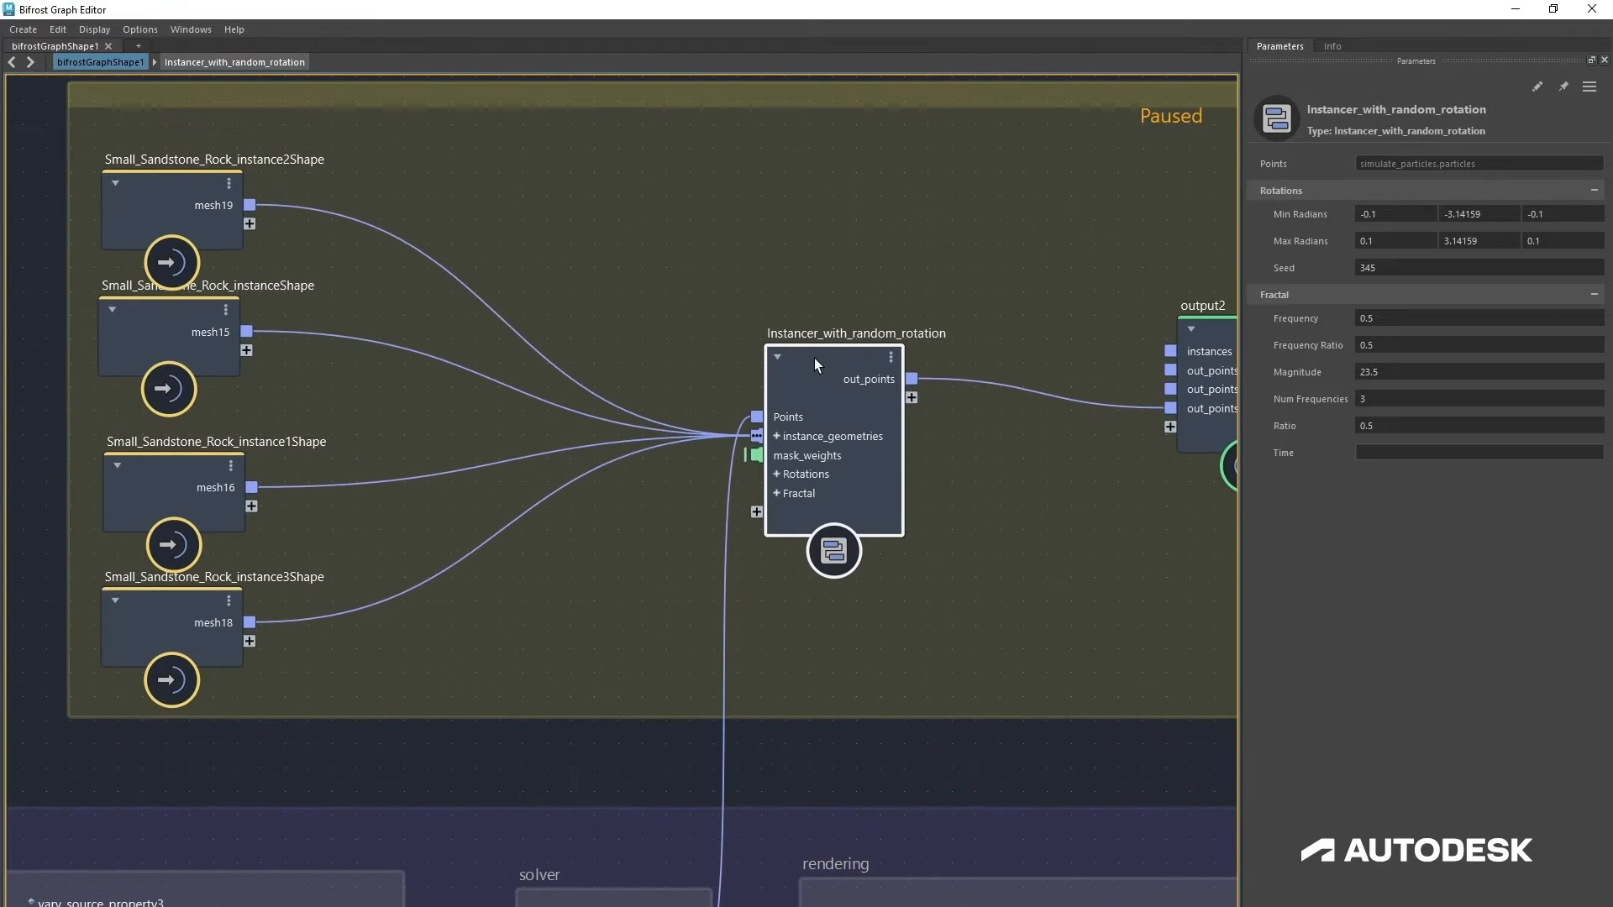
right_click(814, 358)
left_click(876, 478)
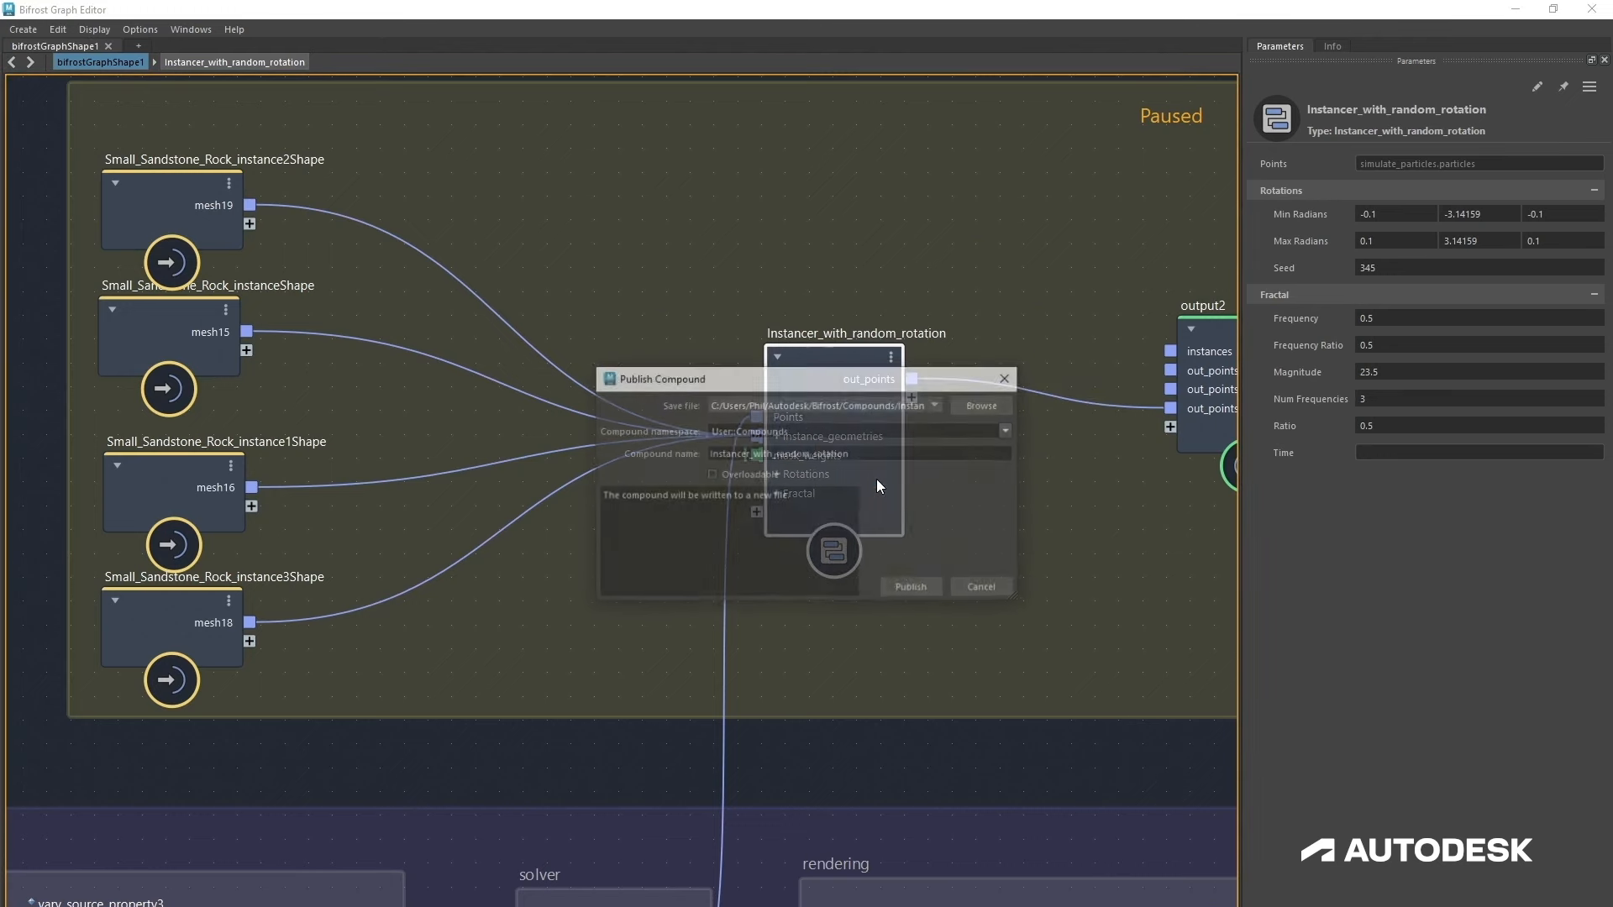
left_click(709, 457)
type("MG")
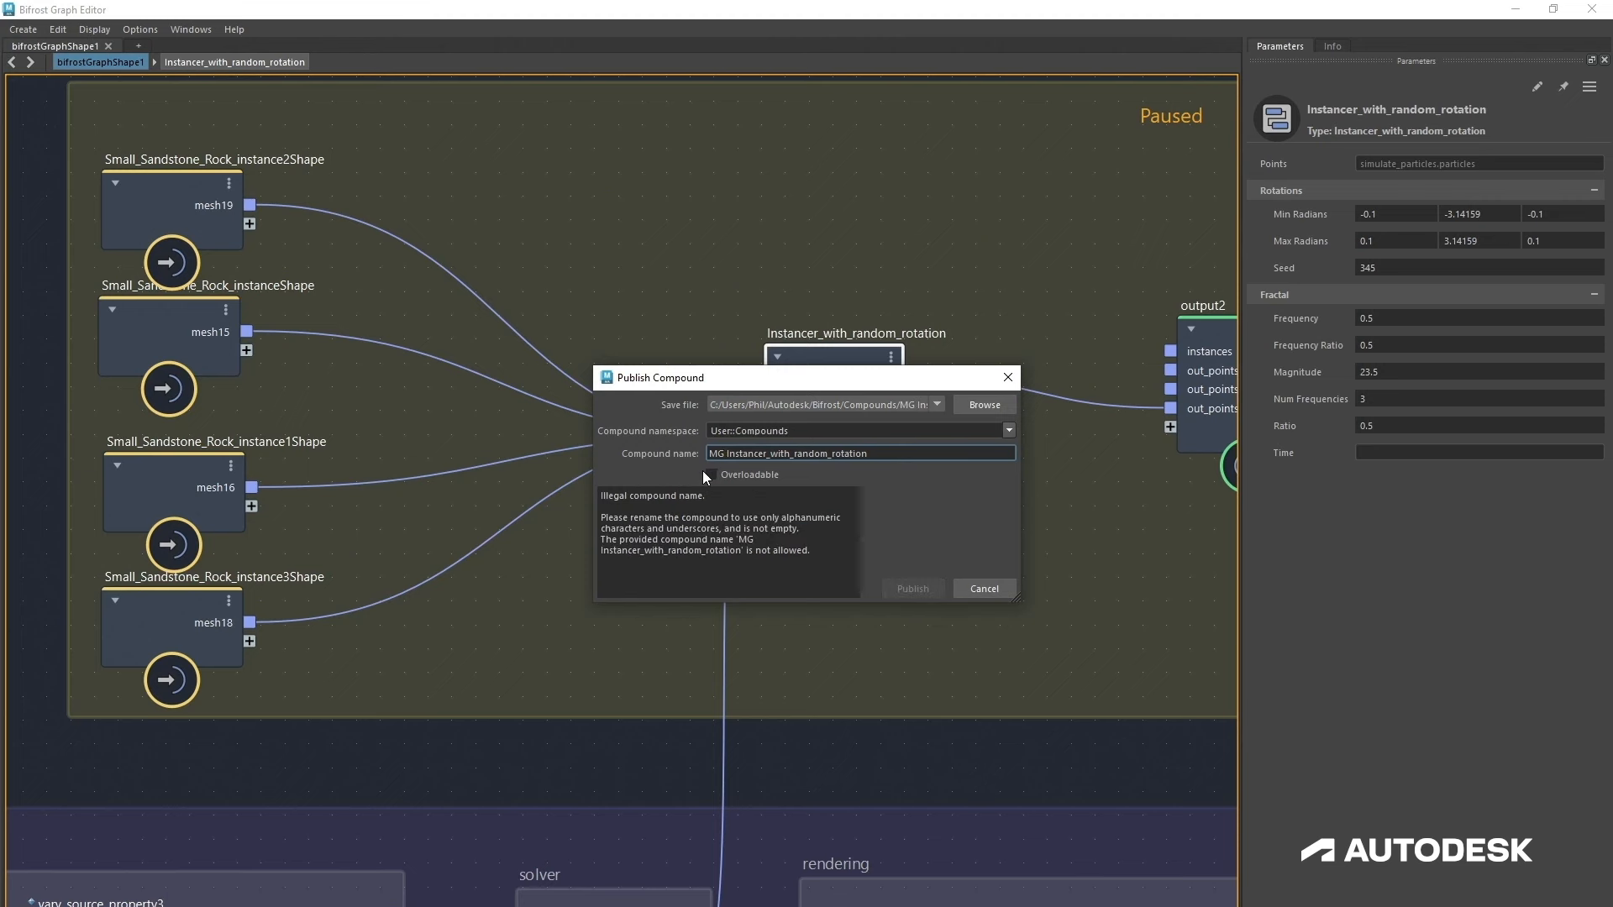
key("BackSpace")
type("_")
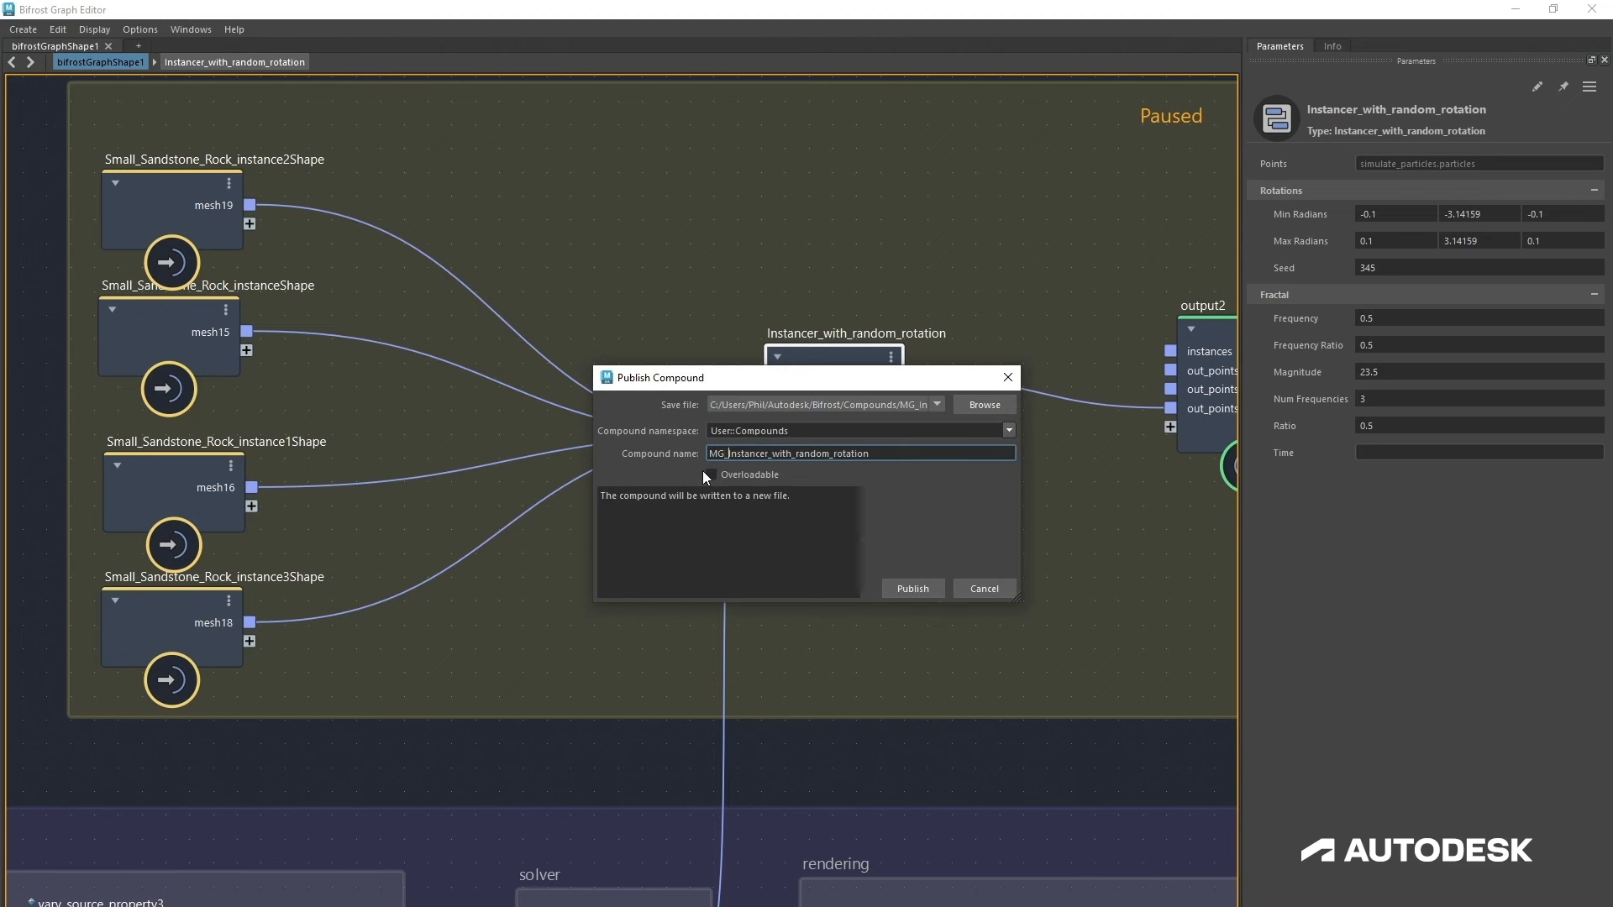
left_click(910, 588)
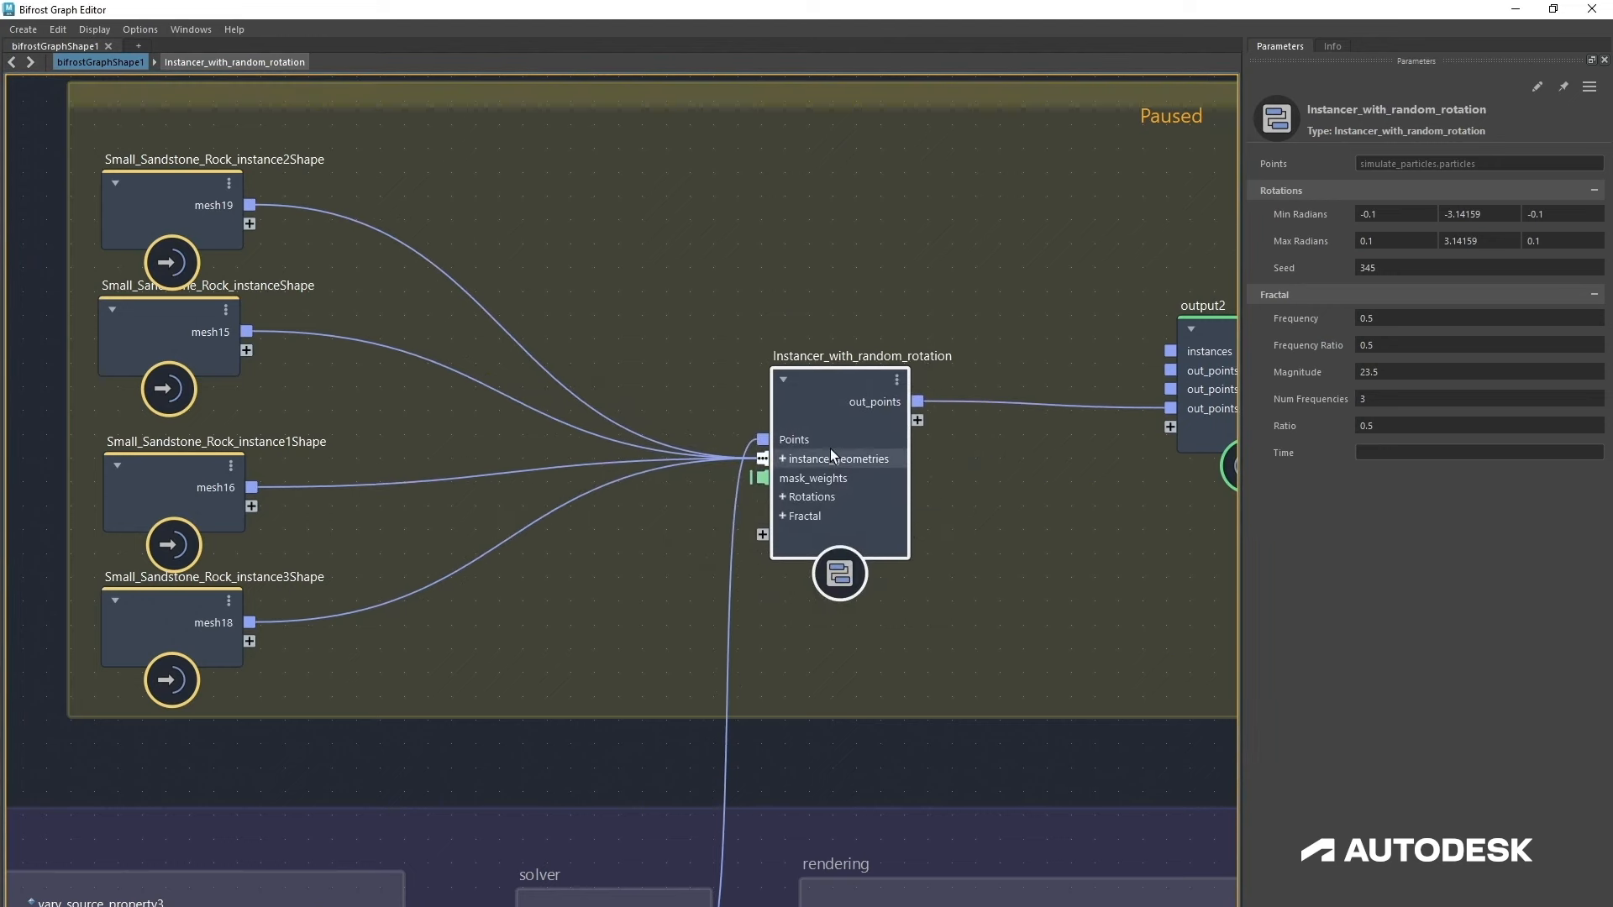
Step: Return to the parent graph and add an MG_Instancer_with_random_rotation node inside the instance backdrop
key("u")
key("Tab")
type("mg")
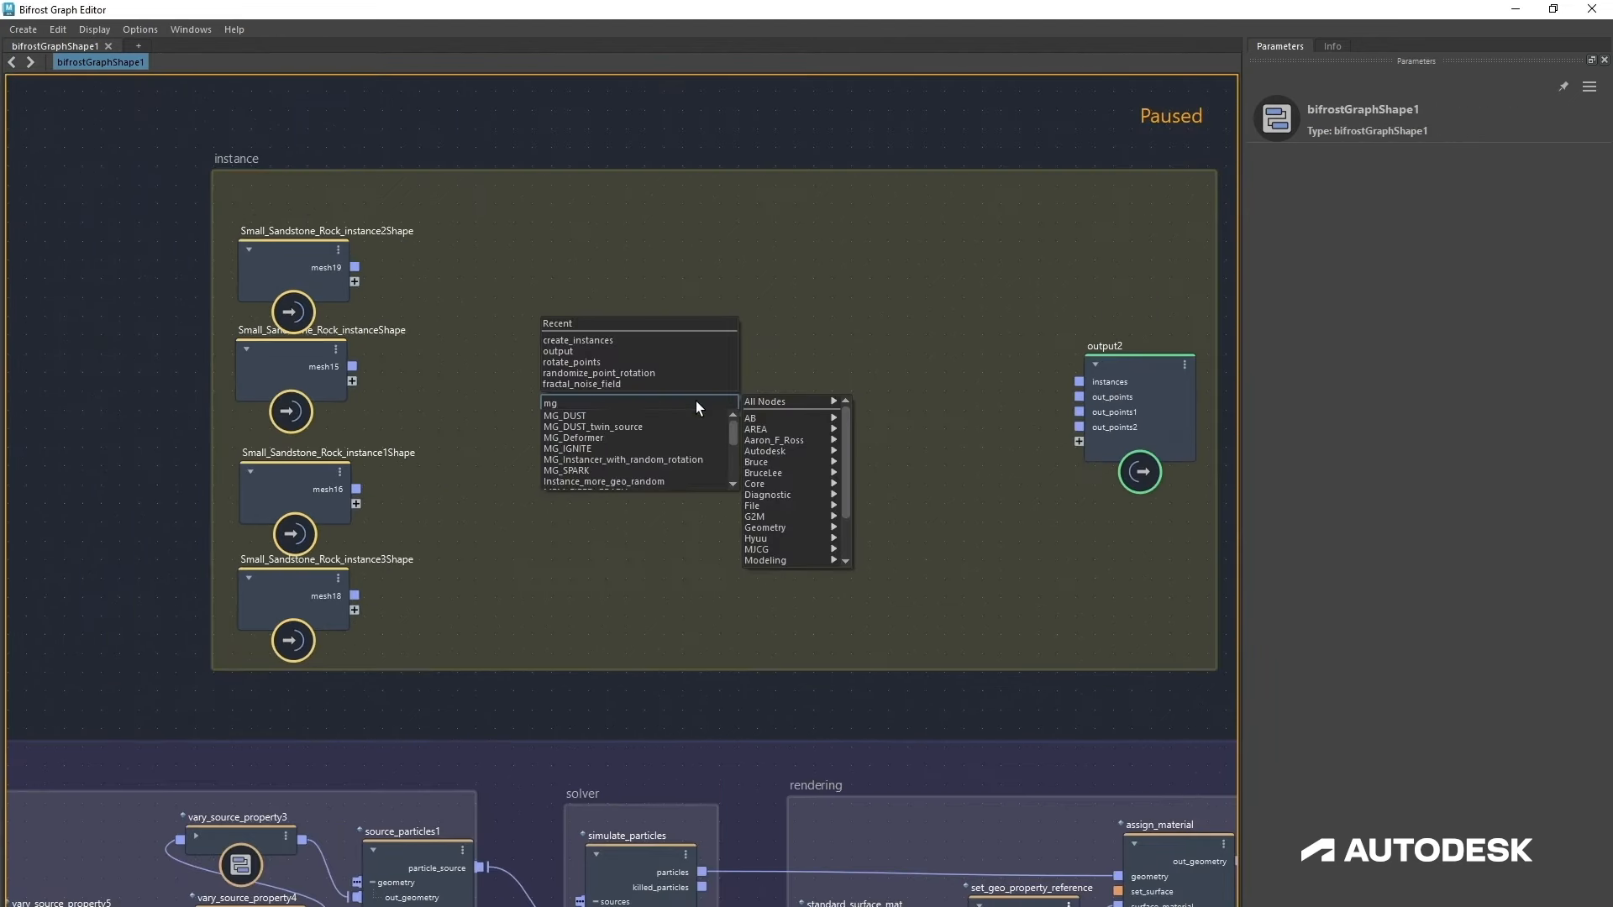
left_click(662, 458)
left_click_drag(711, 436, 779, 385)
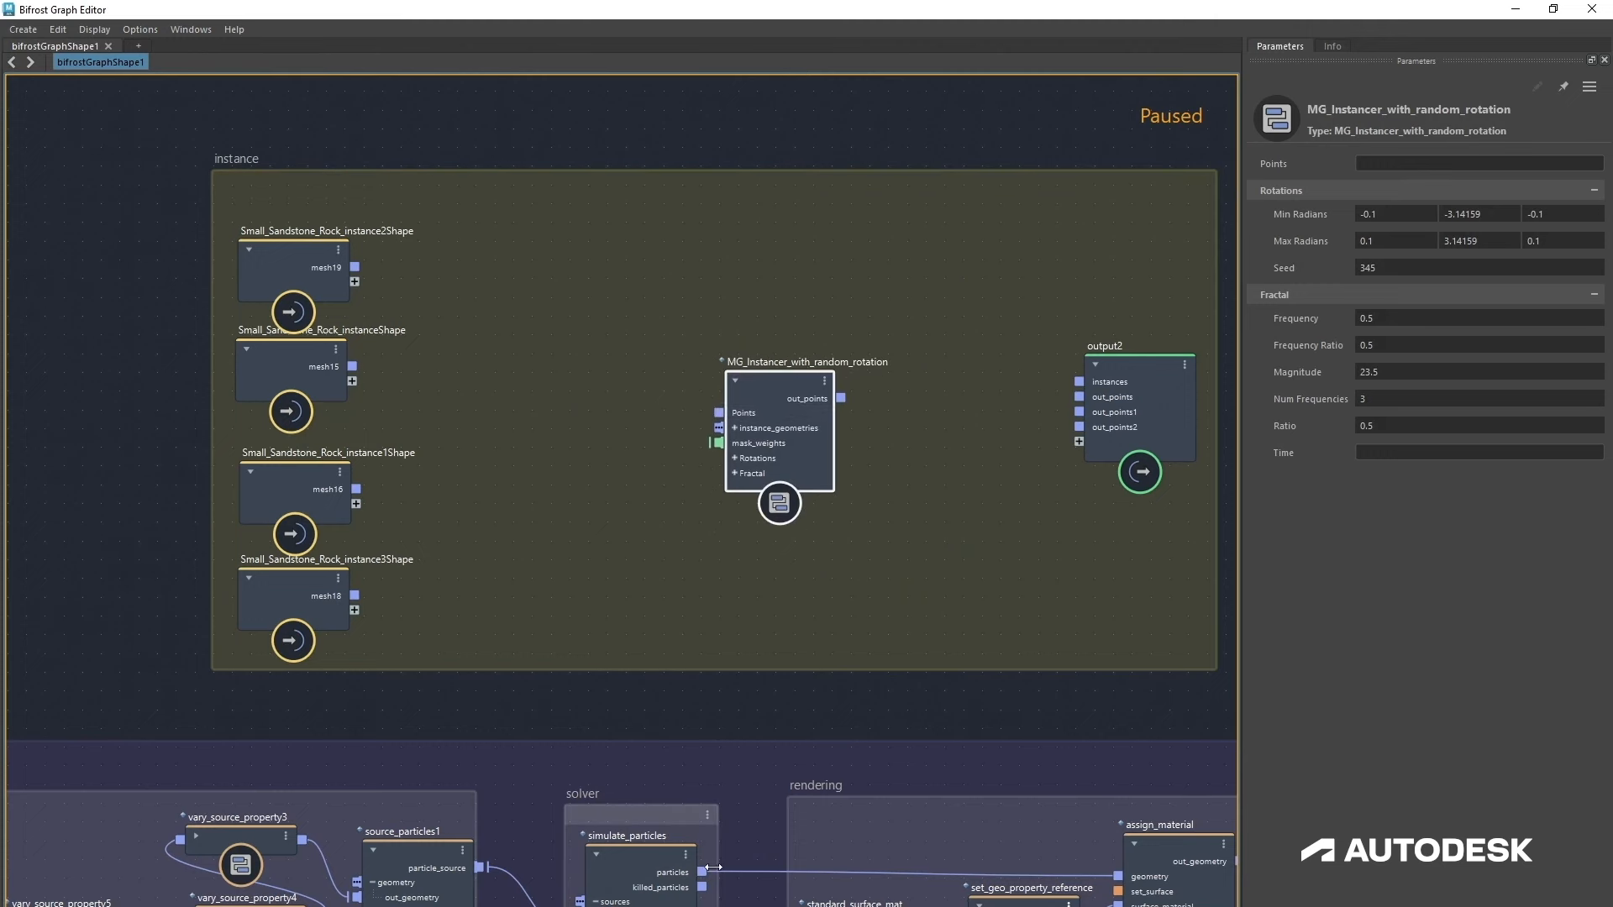
Step: Wire the simulated particles to Points, the four rock meshes to instance_geometries, and out_points into output2
left_click_drag(703, 872, 719, 413)
left_click_drag(356, 263, 719, 427)
left_click_drag(352, 366, 719, 428)
left_click_drag(356, 489, 750, 431)
left_click_drag(355, 596, 748, 429)
left_click_drag(841, 398, 1079, 442)
Step: Advance the timeline and inspect the instanced rock debris in the camera view
scroll(1015, 586, "down", 4)
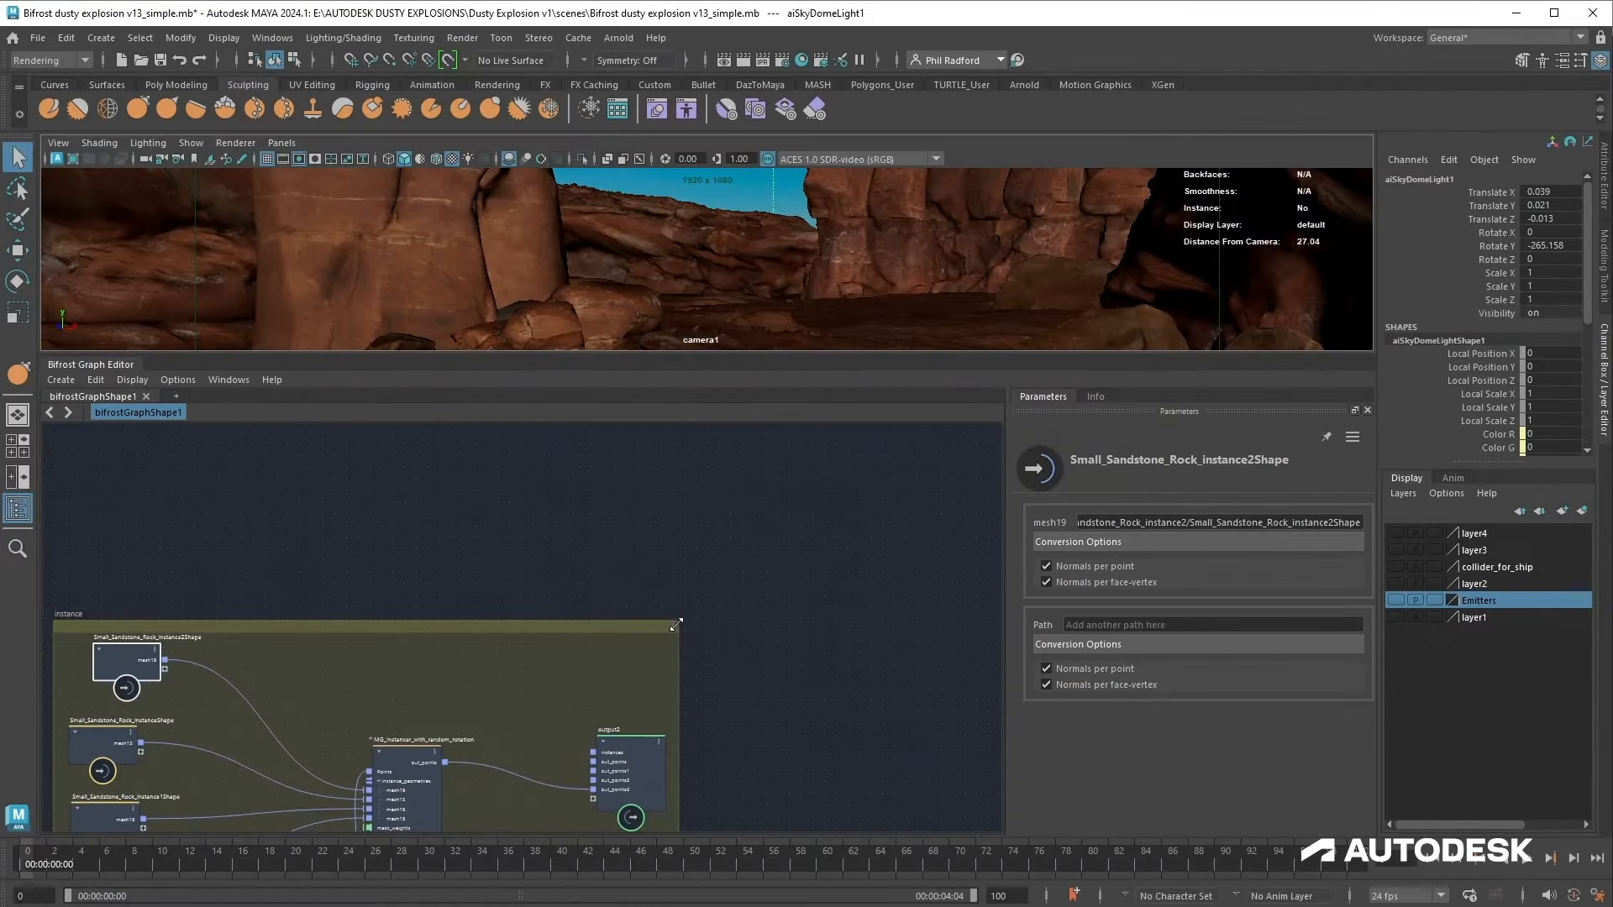
key("f")
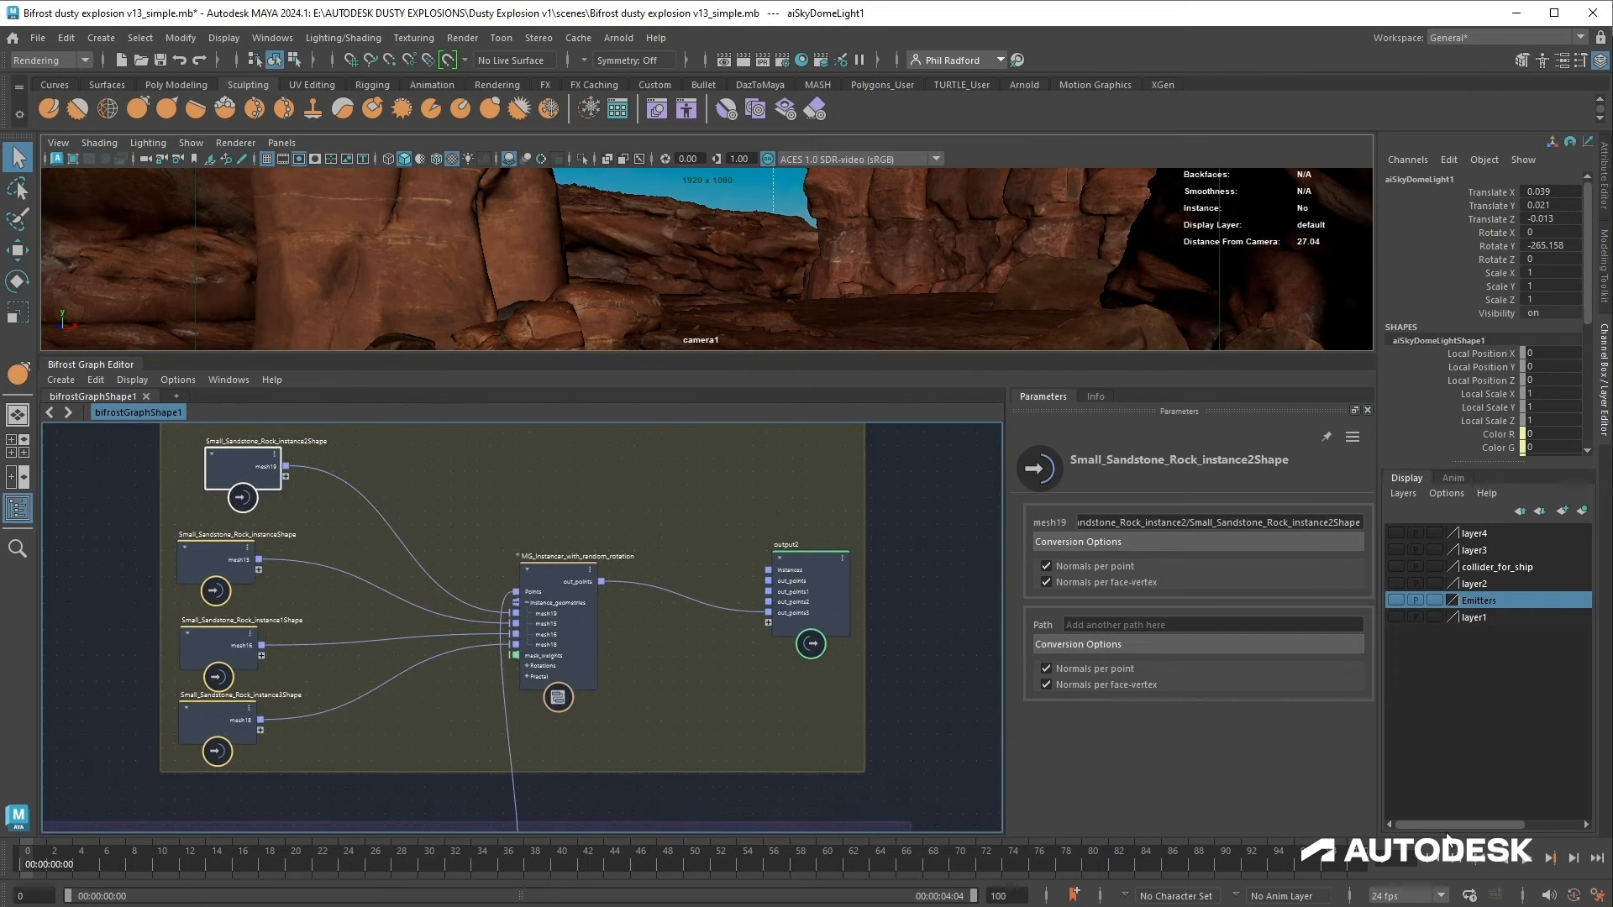
left_click(1524, 859)
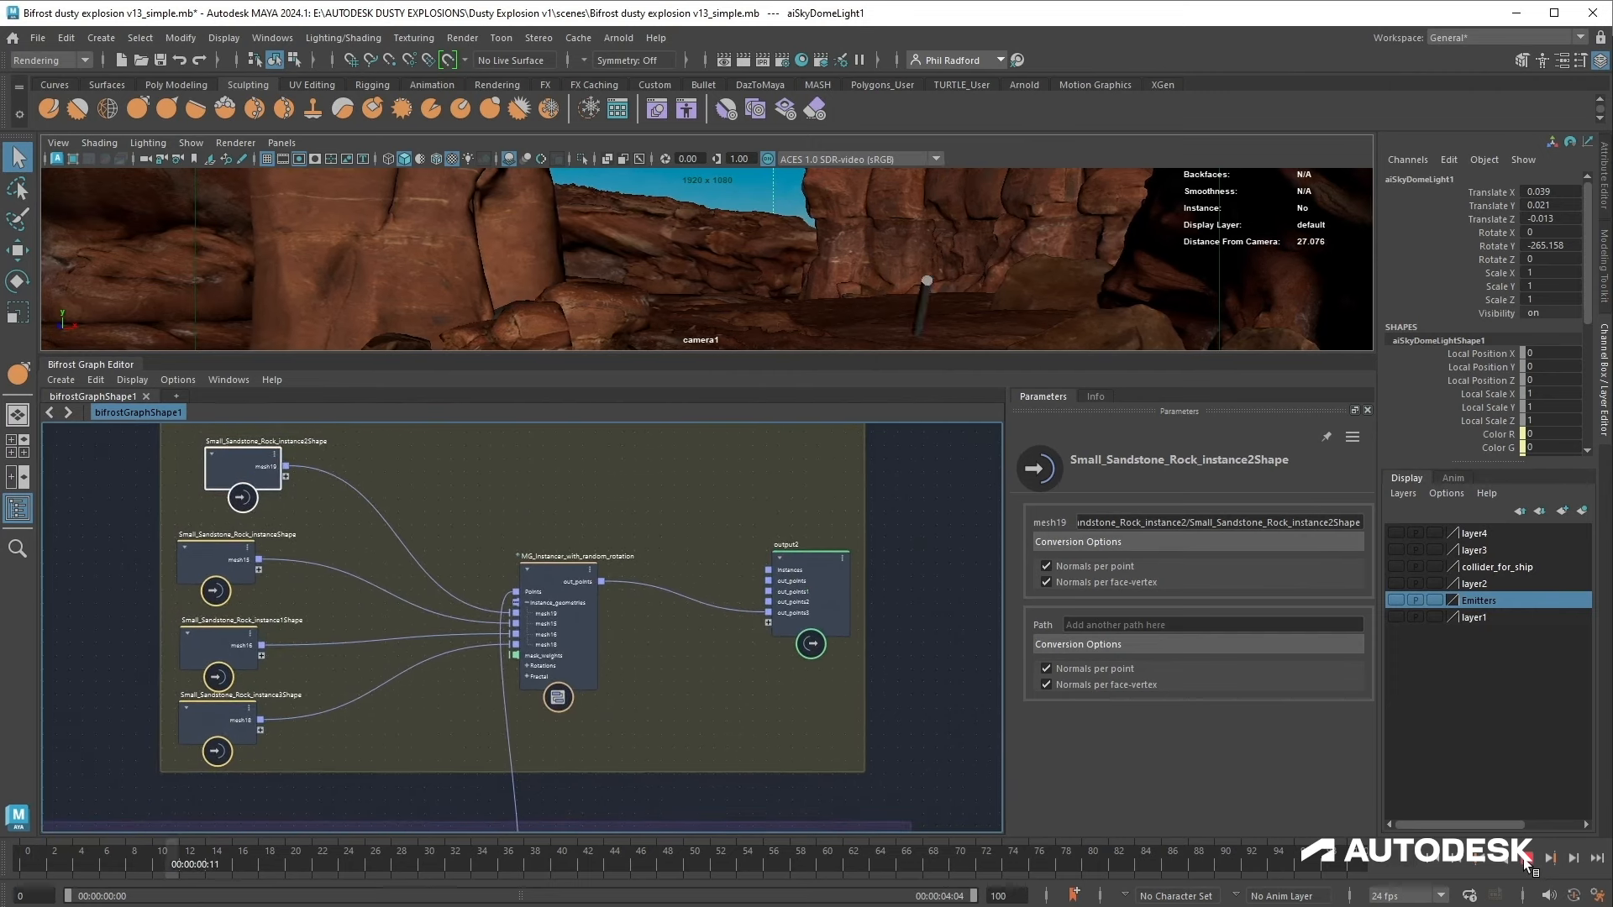
left_click(919, 249)
left_click(904, 271)
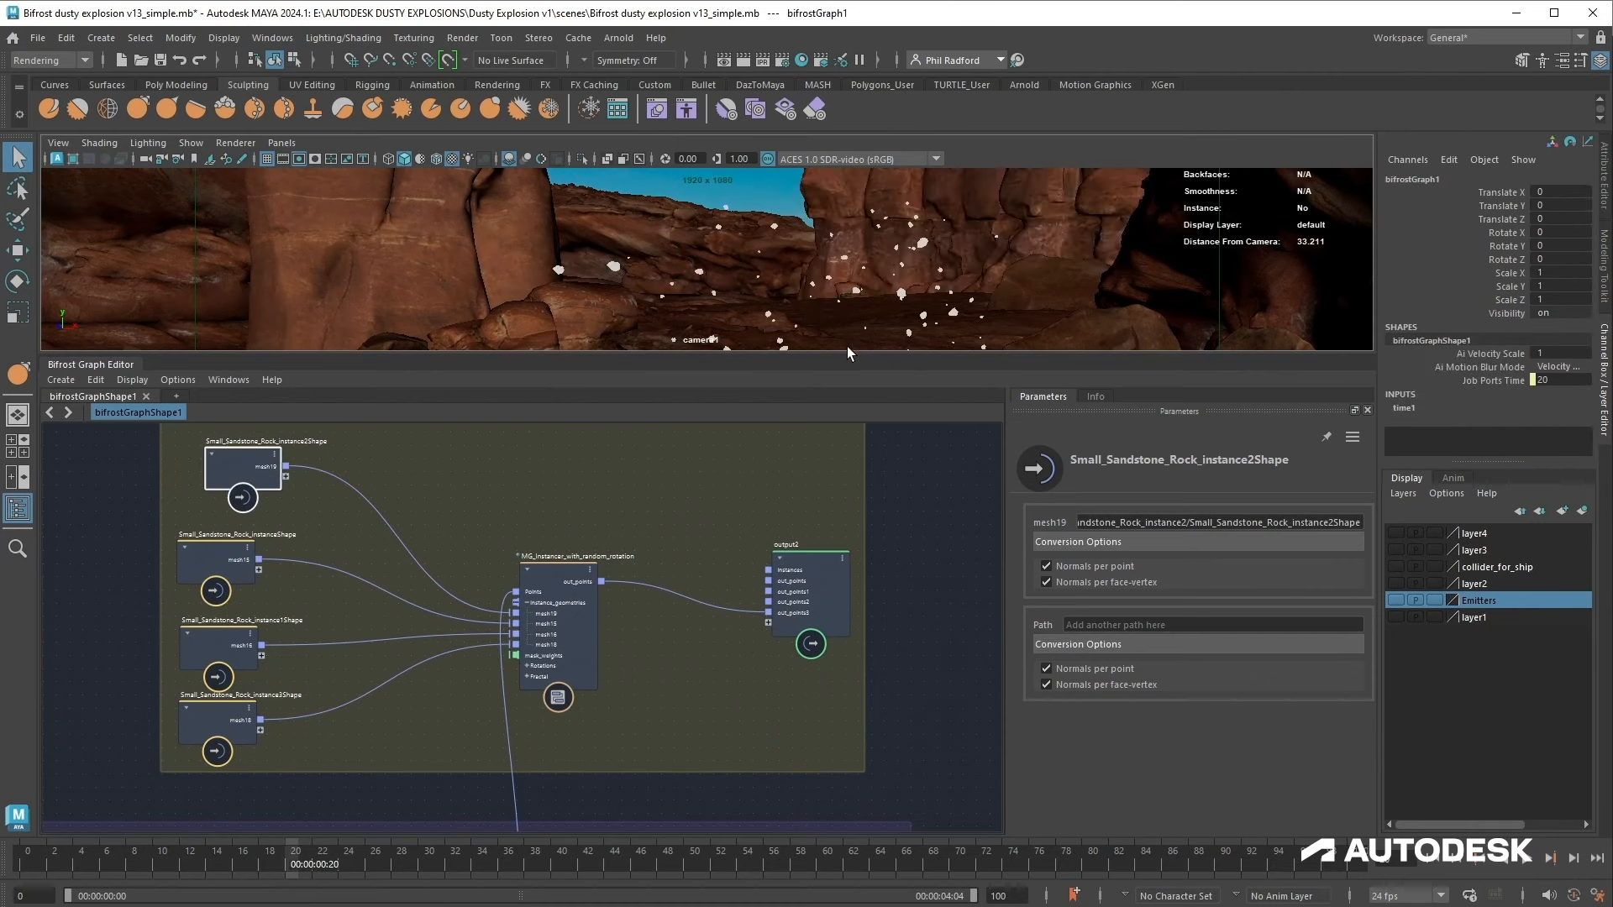
left_click_drag(850, 353, 852, 455)
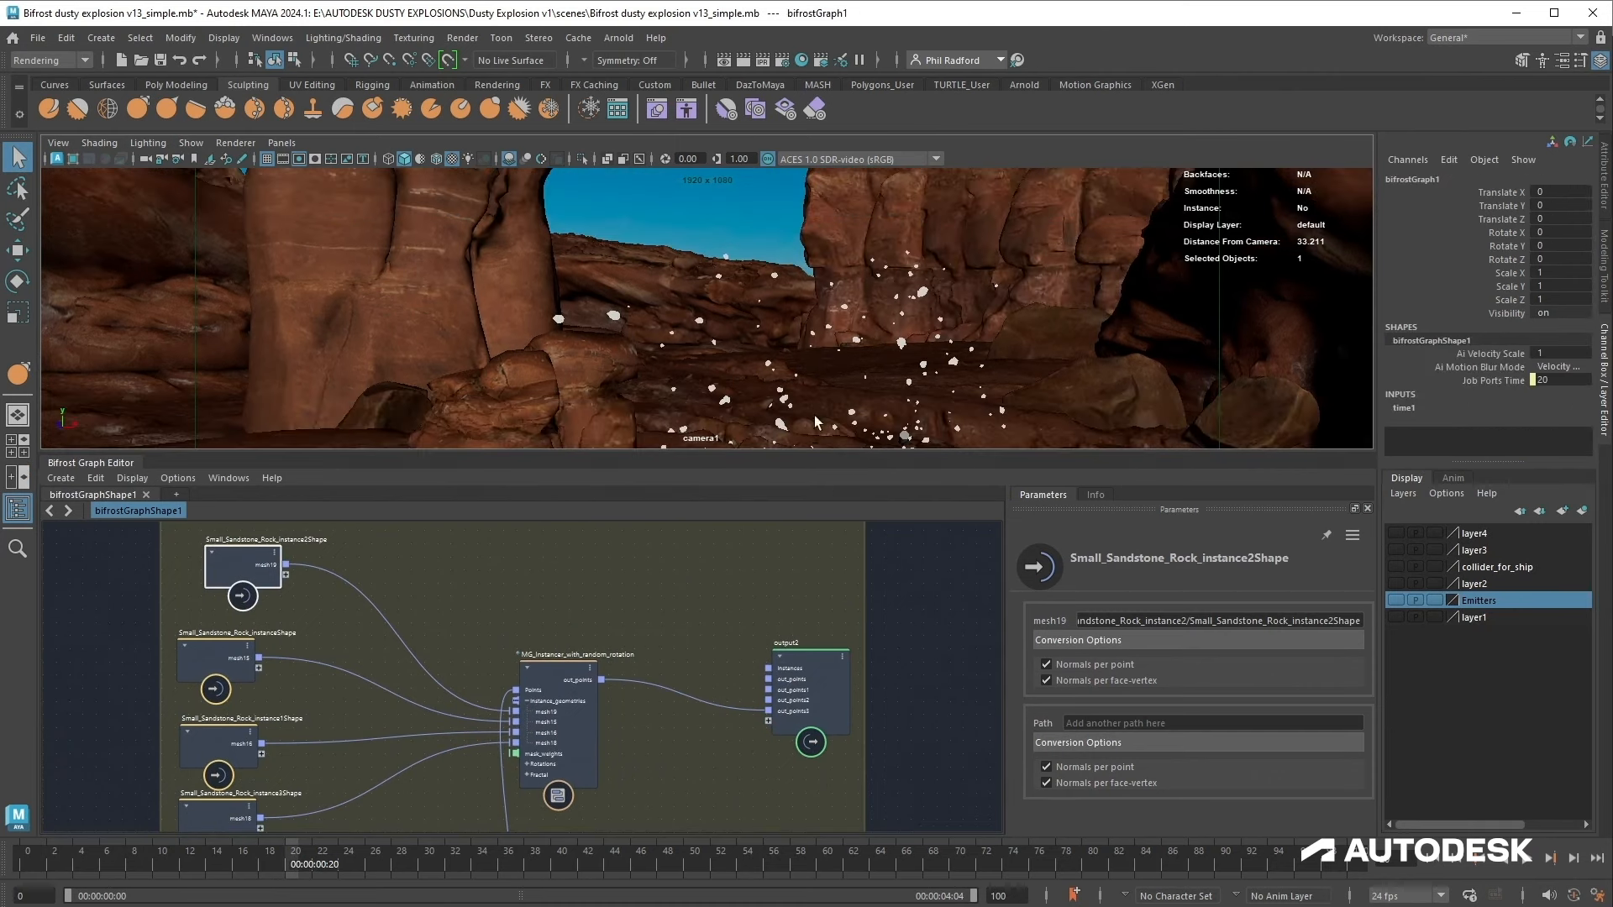
Step: Select the MG_Instancer_with_random_rotation node, set Min Radians Y to -4.59, and adjust the Max Radians and Frequency values
left_click_drag(559, 673, 572, 661)
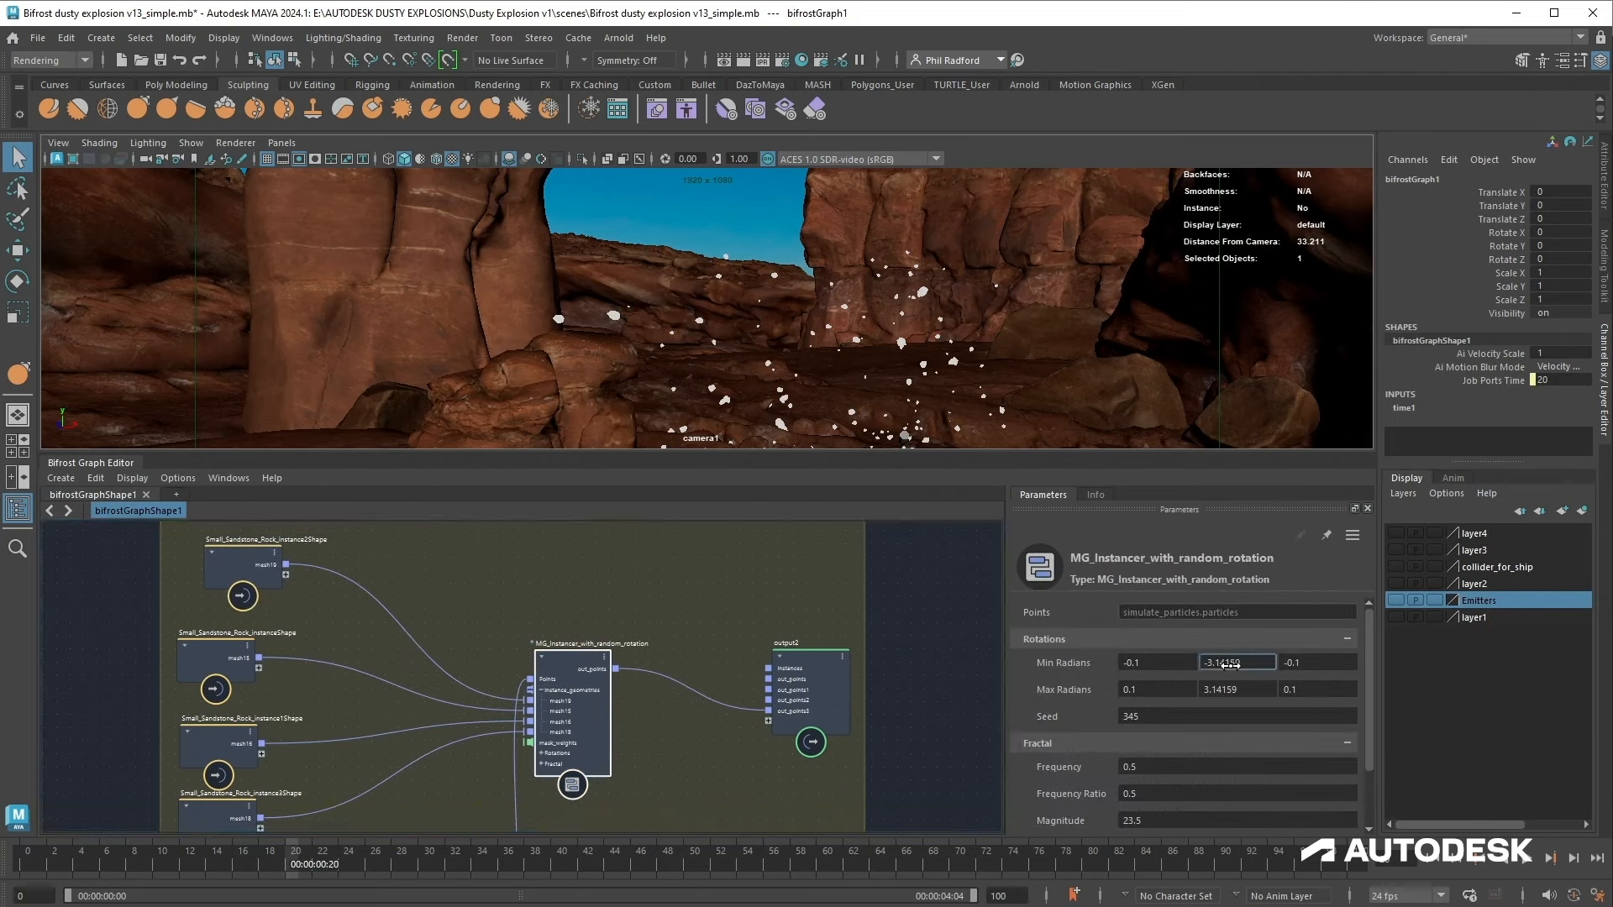
left_click_drag(1243, 664, 1333, 670)
left_click_drag(1205, 682, 1271, 690)
left_click(1149, 763)
left_click_drag(1150, 764, 1356, 771)
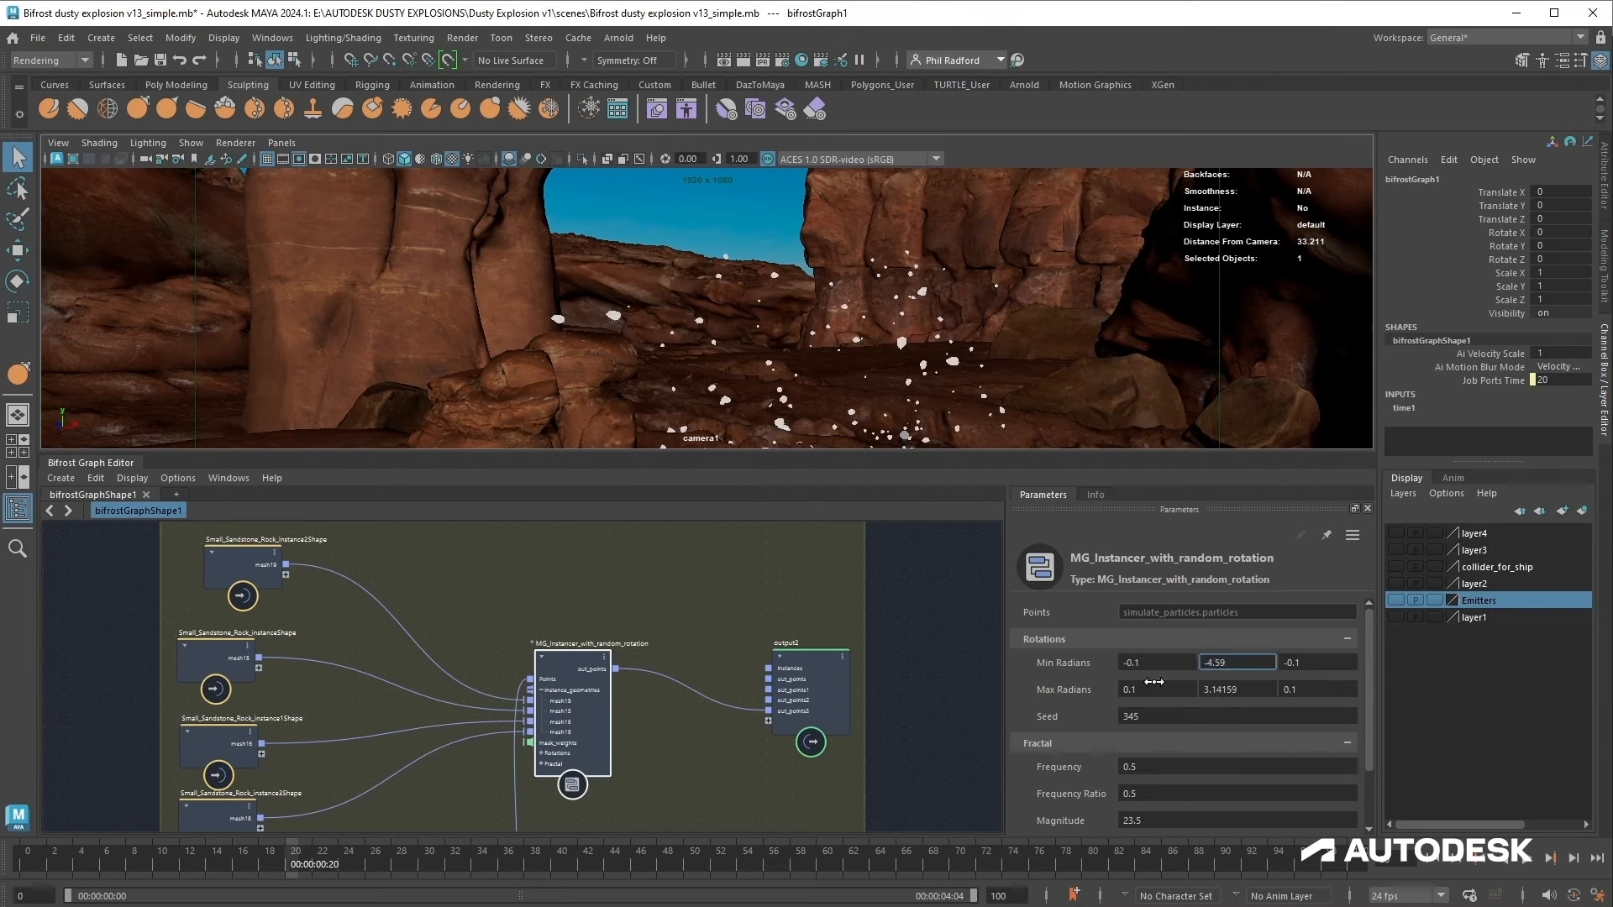